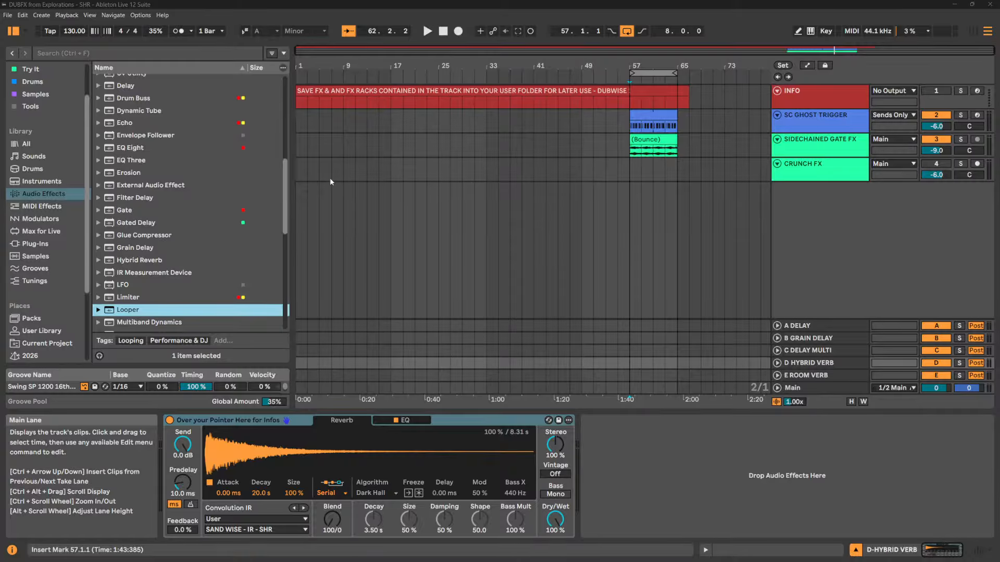
Narrow the browser and review the devices on the INFO, SC GHOST TRIGGER and SIDECHAINED GATE FX tracks
drag(292, 210, 254, 210)
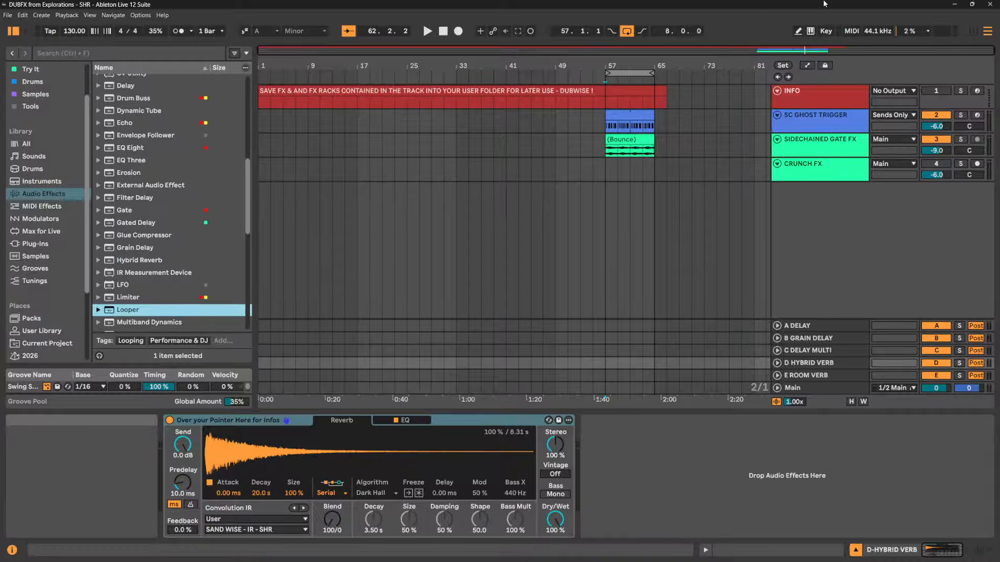
click(800, 97)
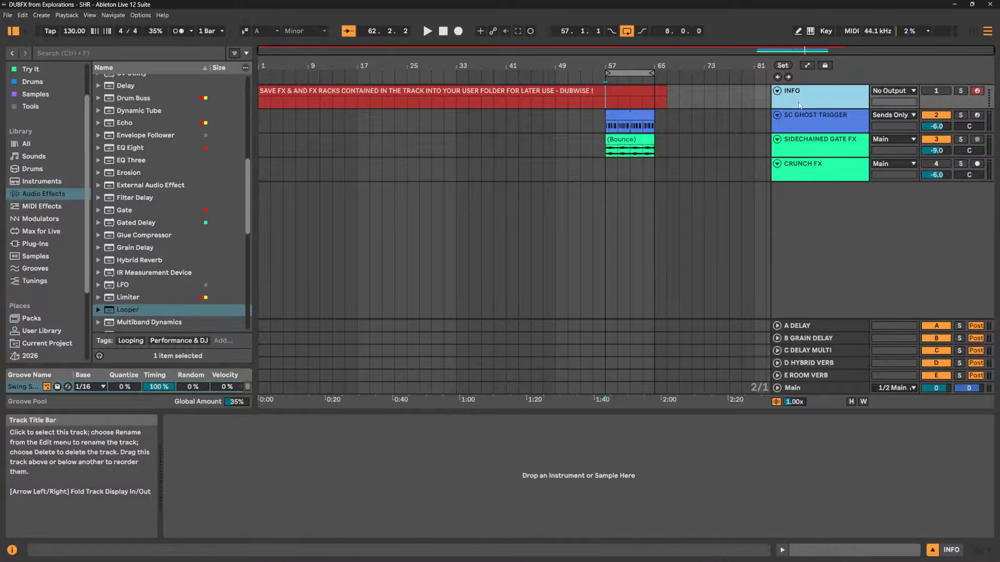
click(809, 123)
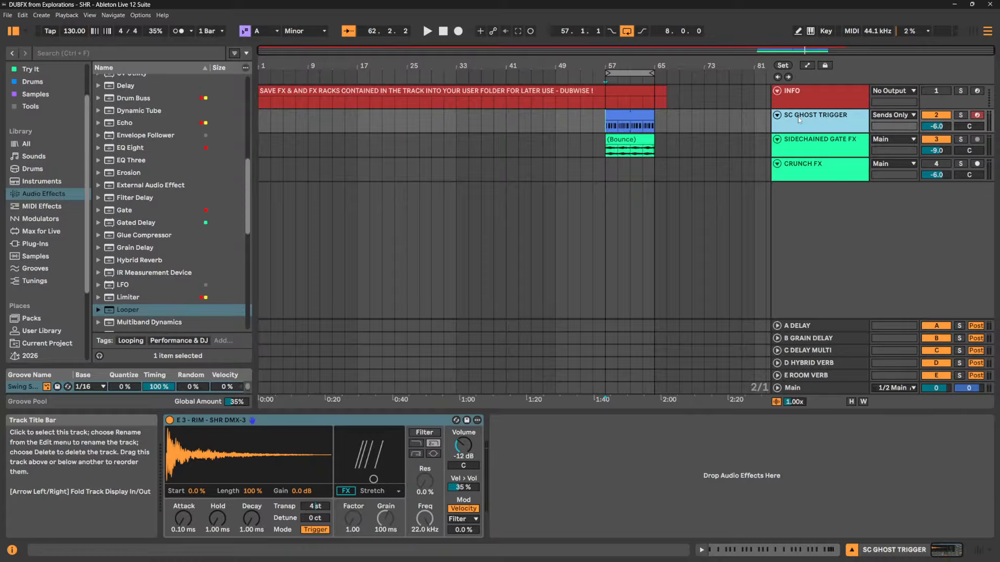
click(830, 147)
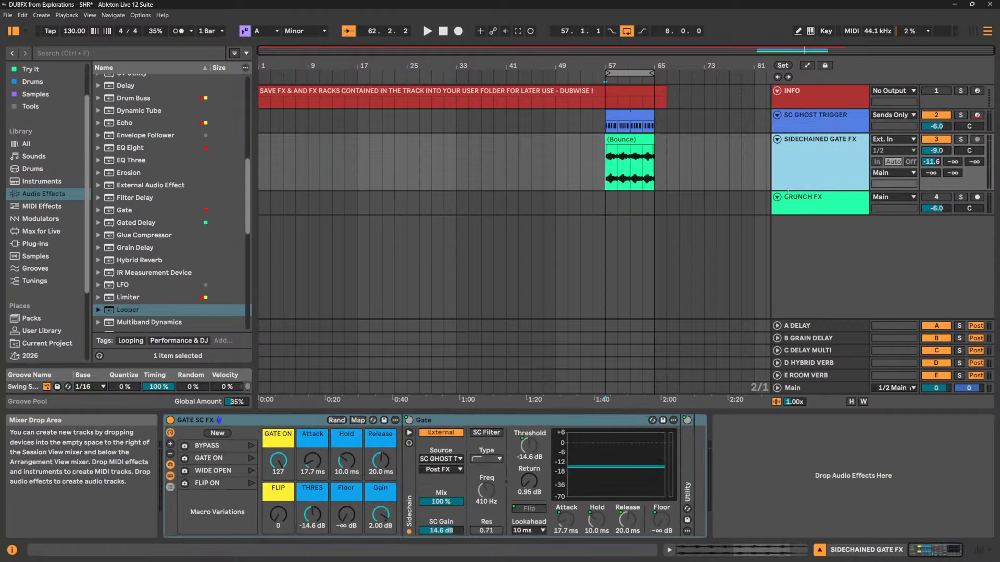
Unfold the SIDECHAINED GATE FX track, solo it and play its bounced clip from bar 57
click(777, 139)
click(631, 143)
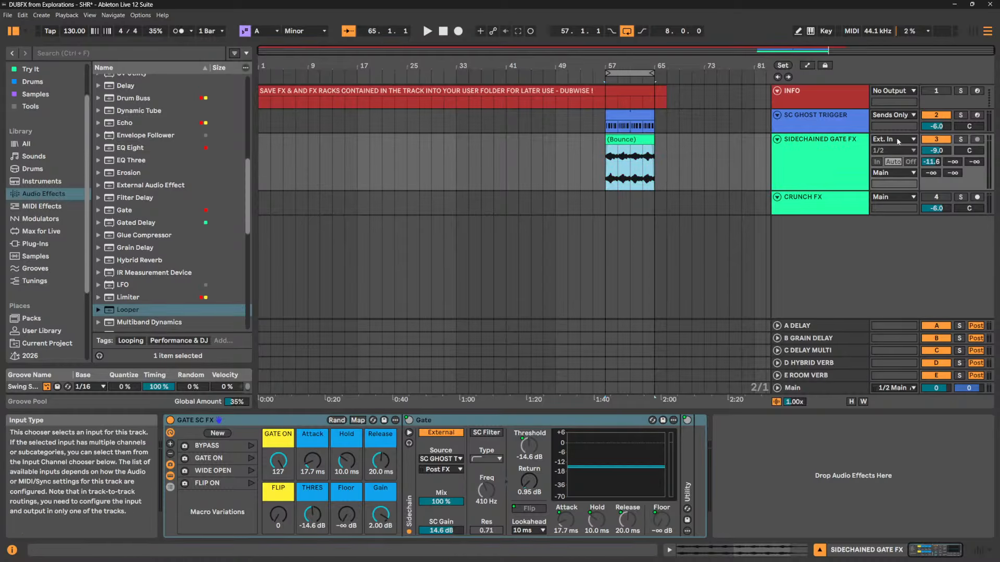
click(961, 139)
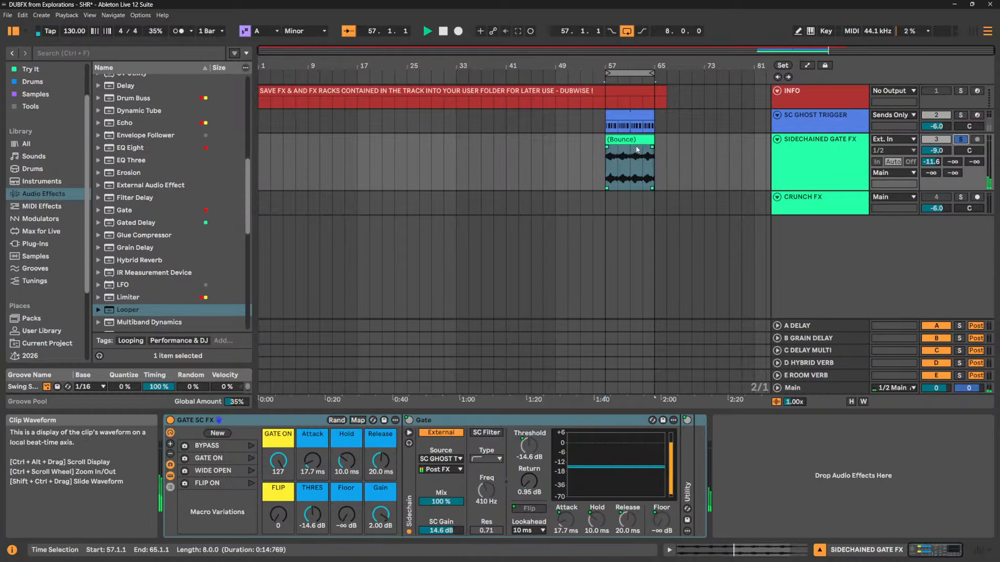
key(space)
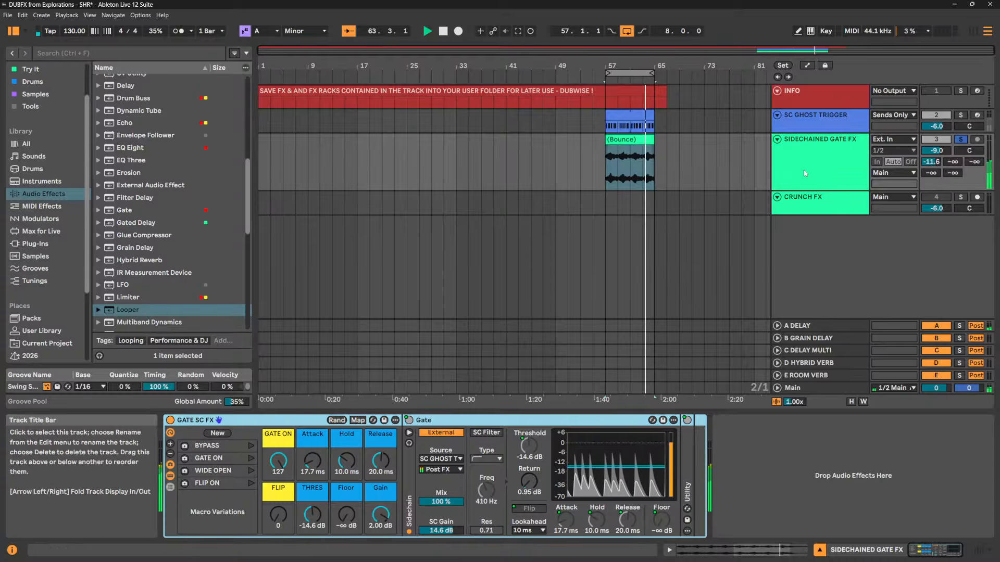
Compare the SC GHOST TRIGGER track's rim sampler with the sidechained gate rack on the SIDECHAINED GATE FX track
click(813, 128)
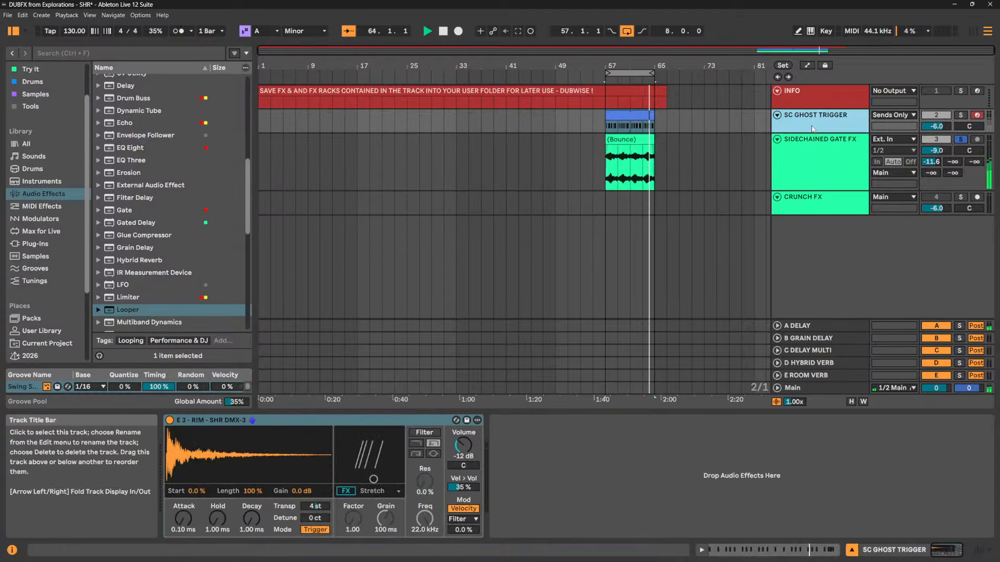
click(805, 166)
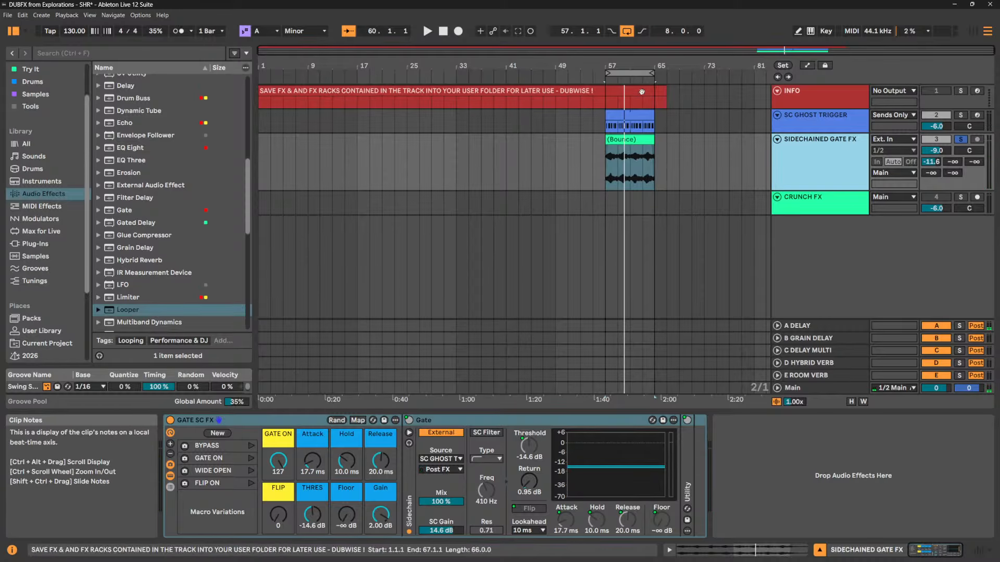
click(807, 96)
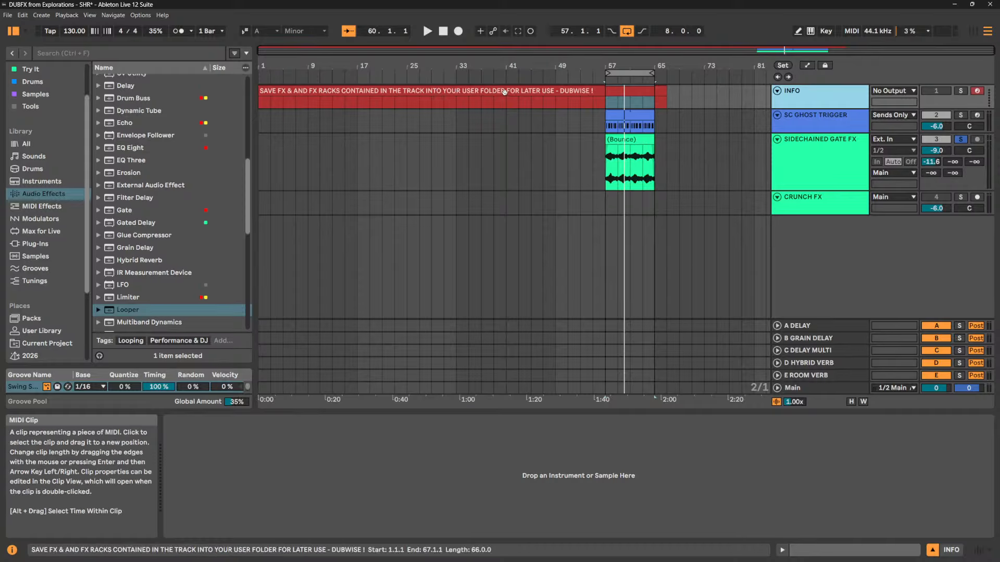
click(832, 127)
click(827, 150)
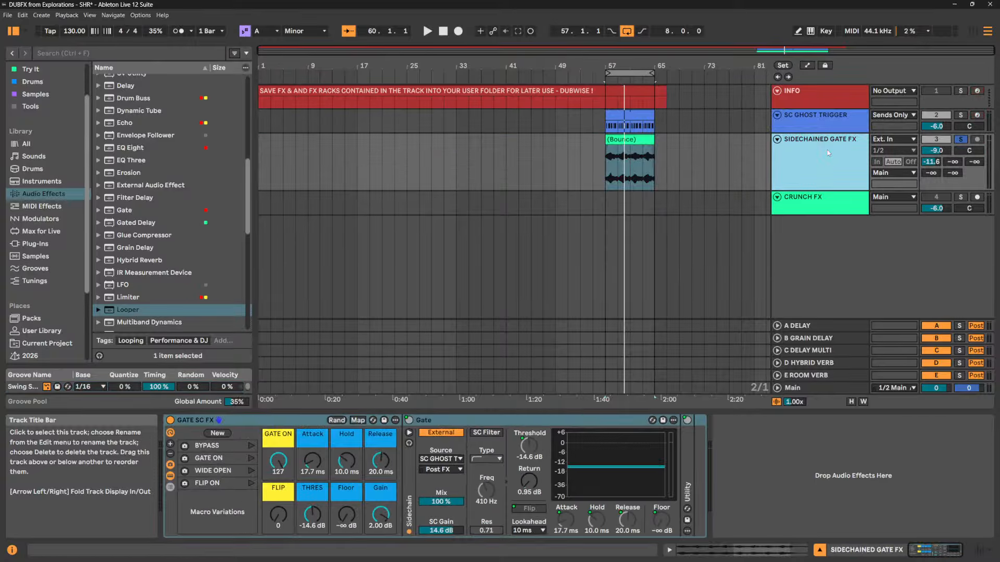
click(832, 118)
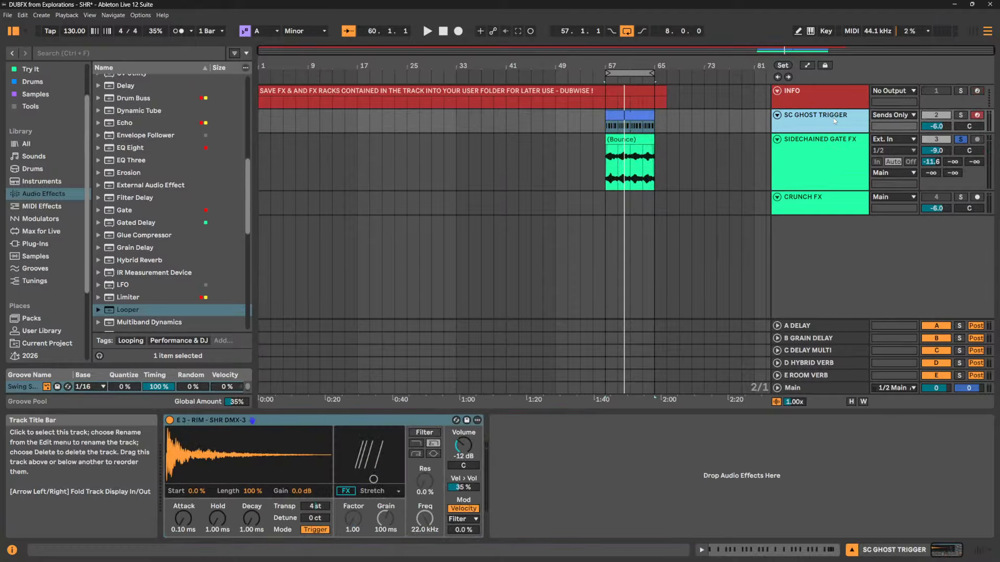
click(830, 173)
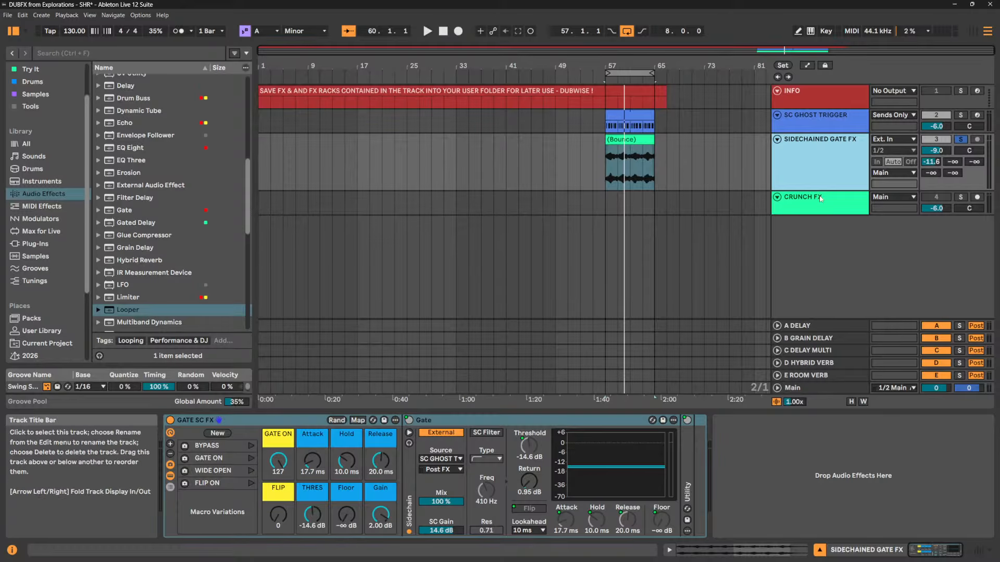
Reveal the chains and devices inside the CRUNCH FX track's rack and inspect its two Erosion devices
click(818, 202)
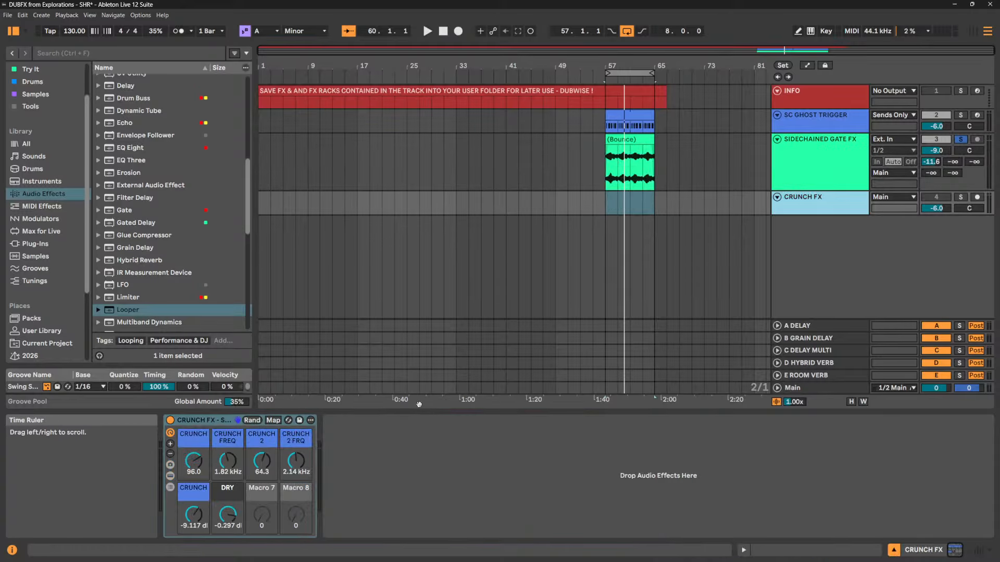
click(170, 477)
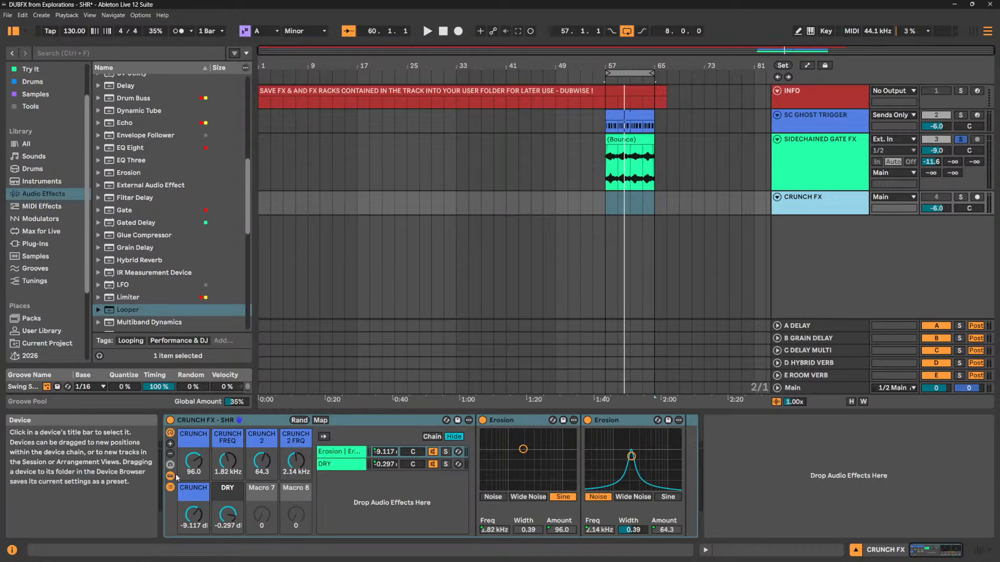
click(516, 420)
click(625, 420)
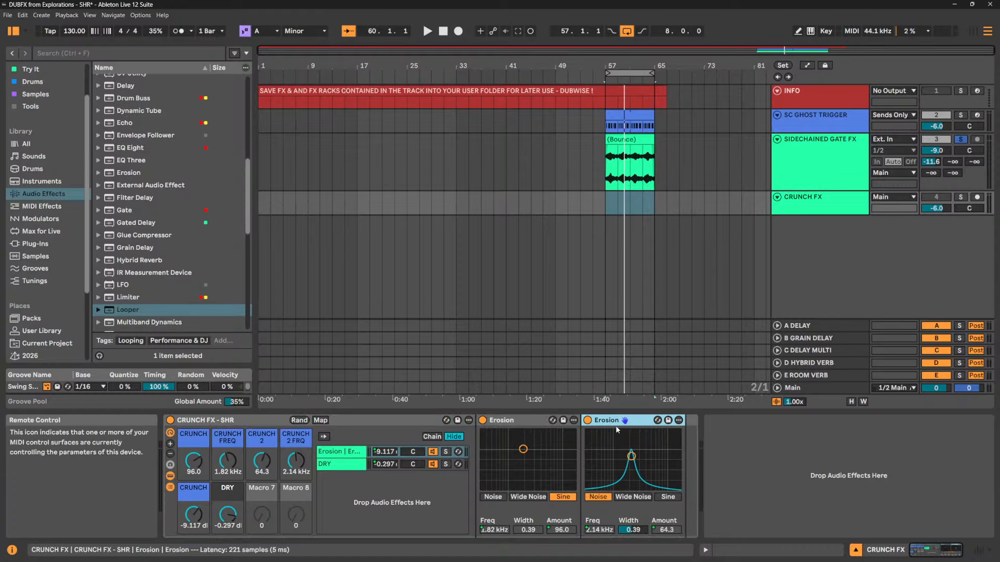
Collapse the CRUNCH FX rack so only its macros show, and reduce the visible macro controls to six
click(170, 433)
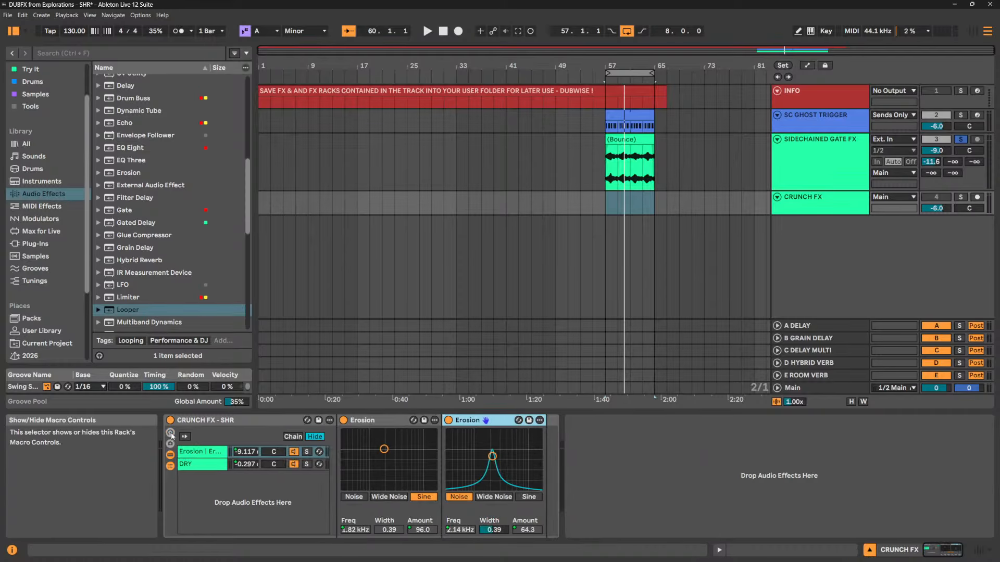
click(170, 434)
click(171, 487)
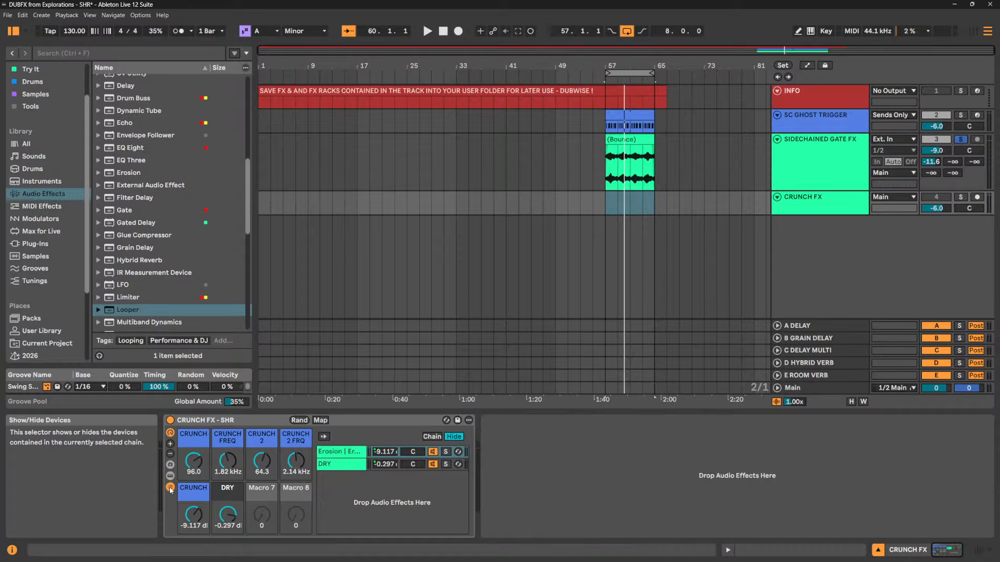
click(171, 475)
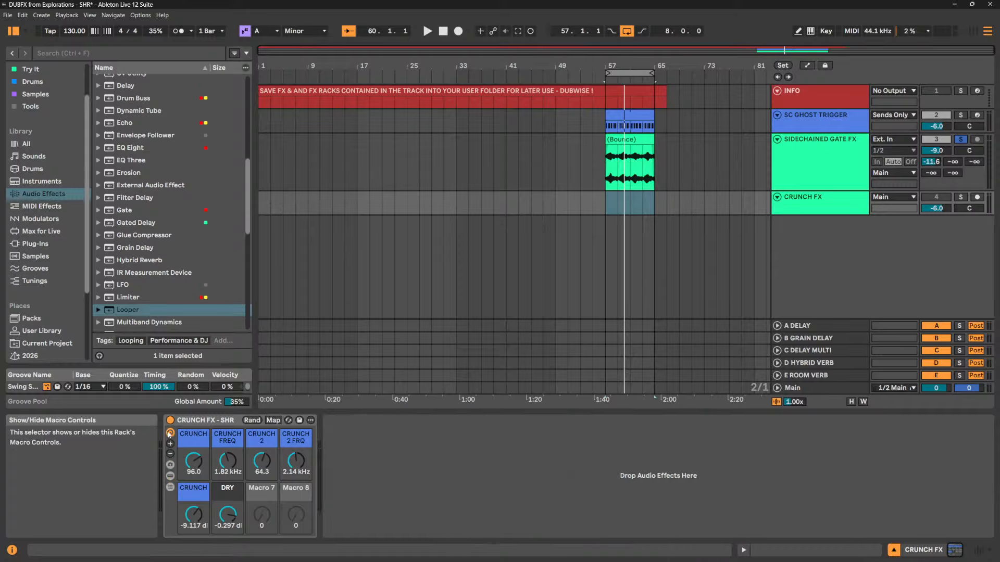
click(170, 465)
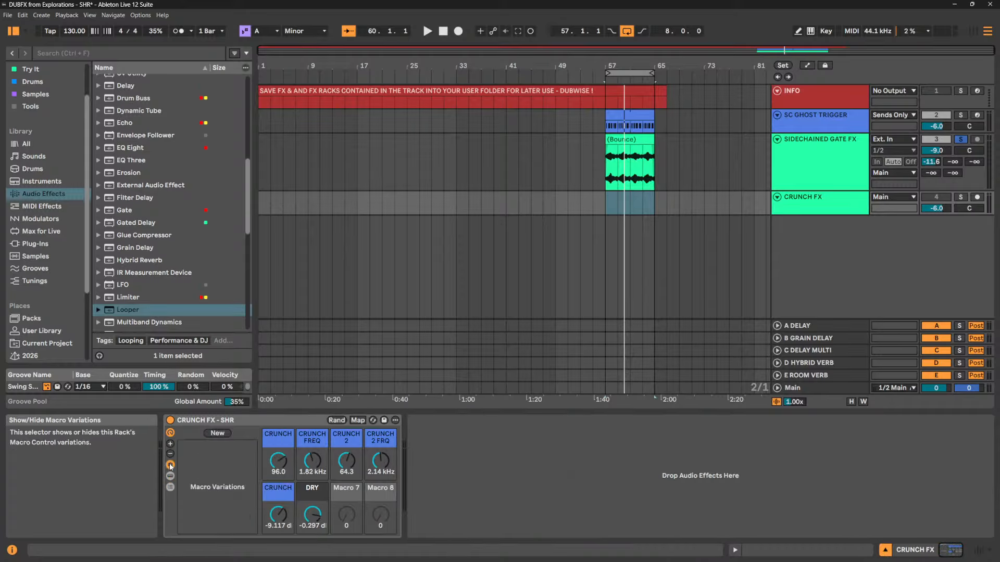
click(170, 465)
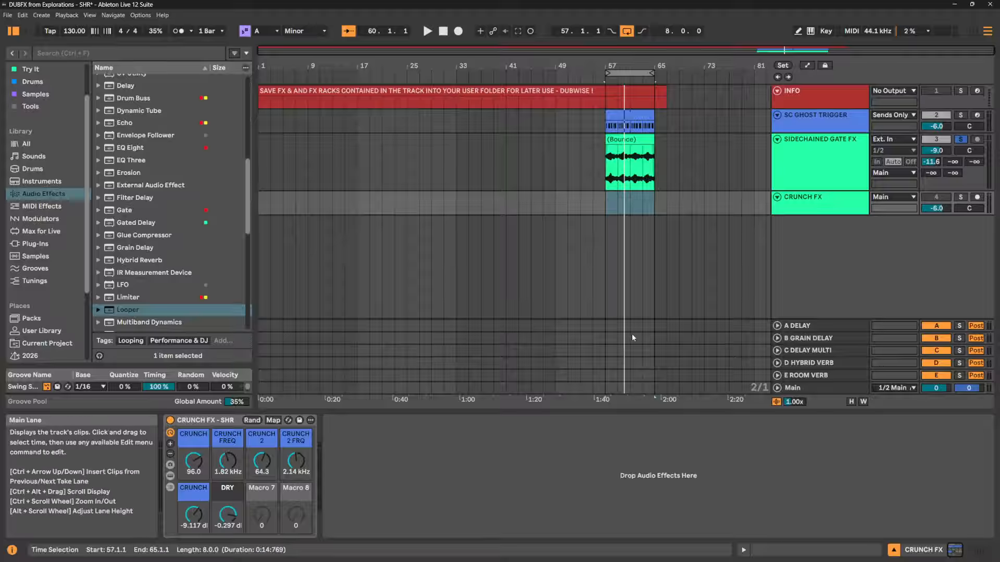
click(170, 454)
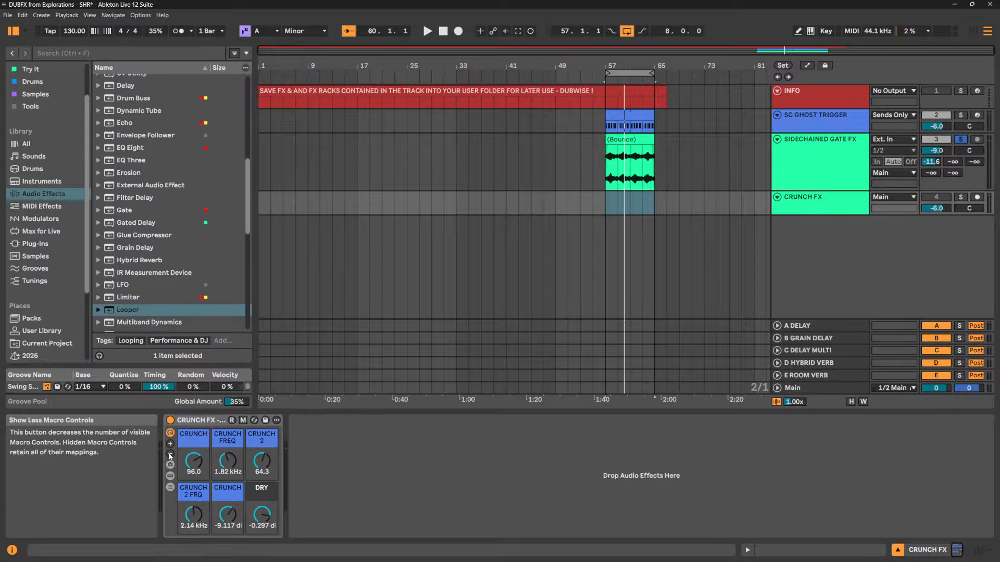
Review the devices on the return tracks from A DELAY through E ROOM VERB
click(827, 326)
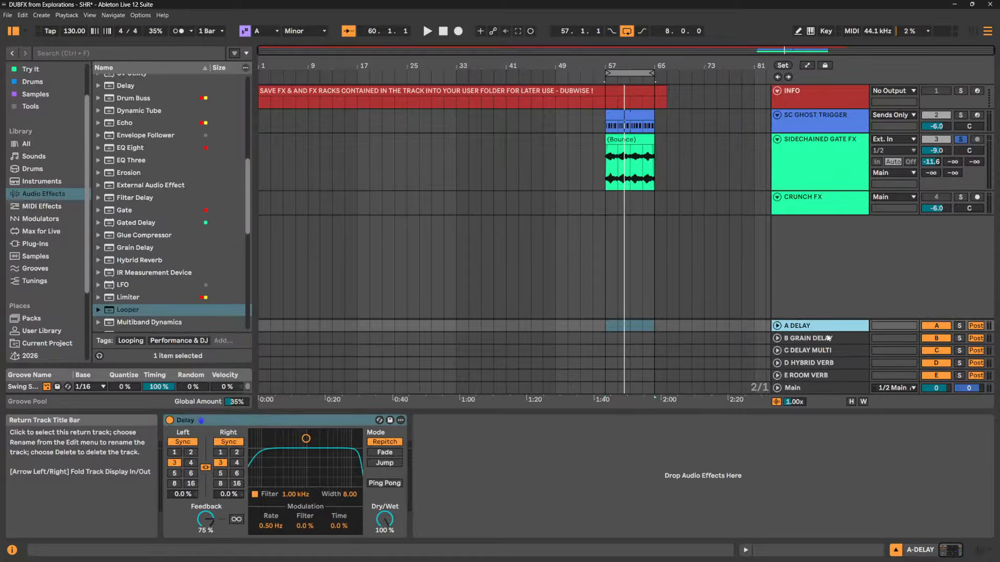
click(826, 339)
click(826, 350)
click(826, 363)
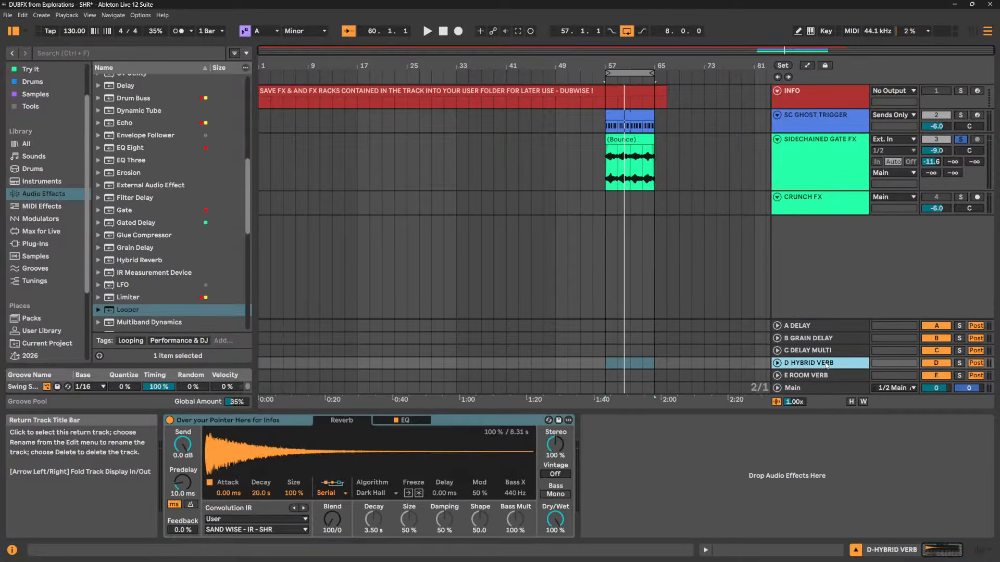
click(822, 375)
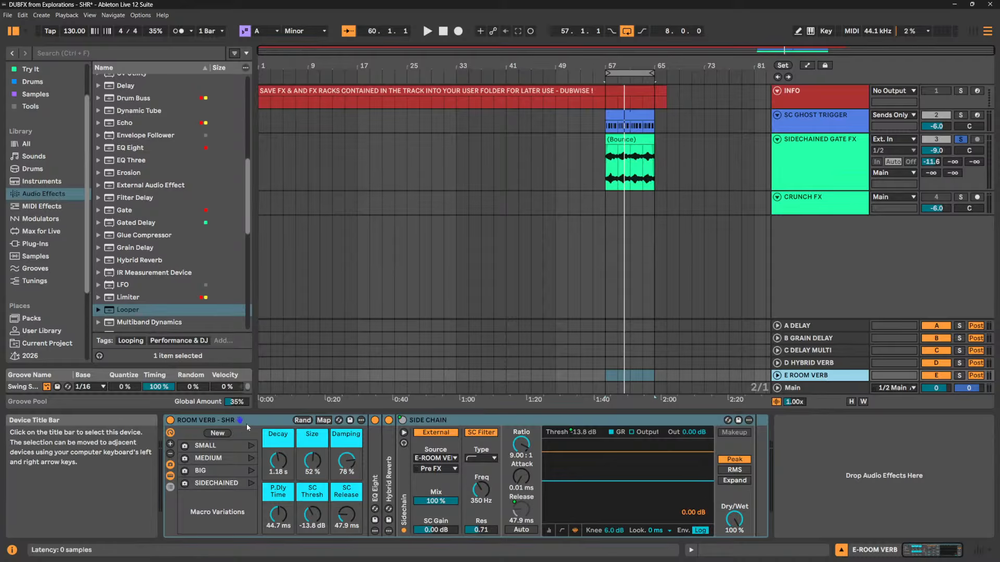
Unfold the ROOM VERB rack's Hybrid Reverb, and fold the SIDE CHAIN compressor after checking its sidechain source options
double_click(388, 447)
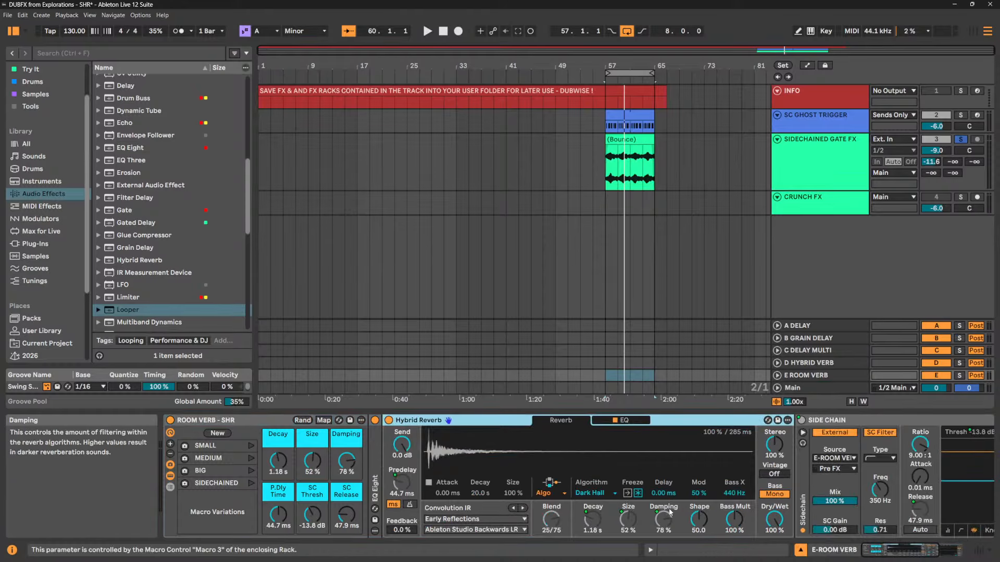
double_click(870, 418)
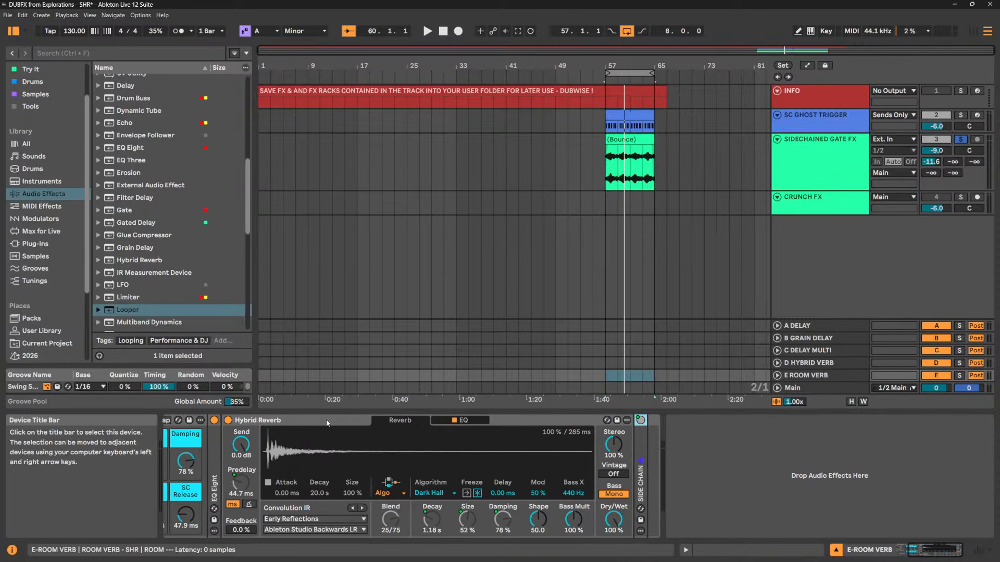
double_click(640, 445)
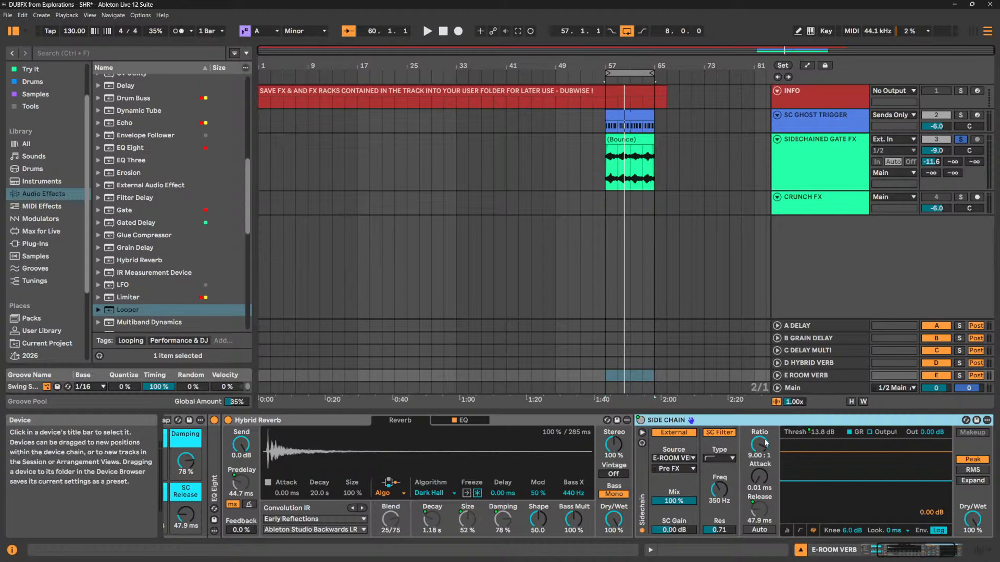
click(889, 550)
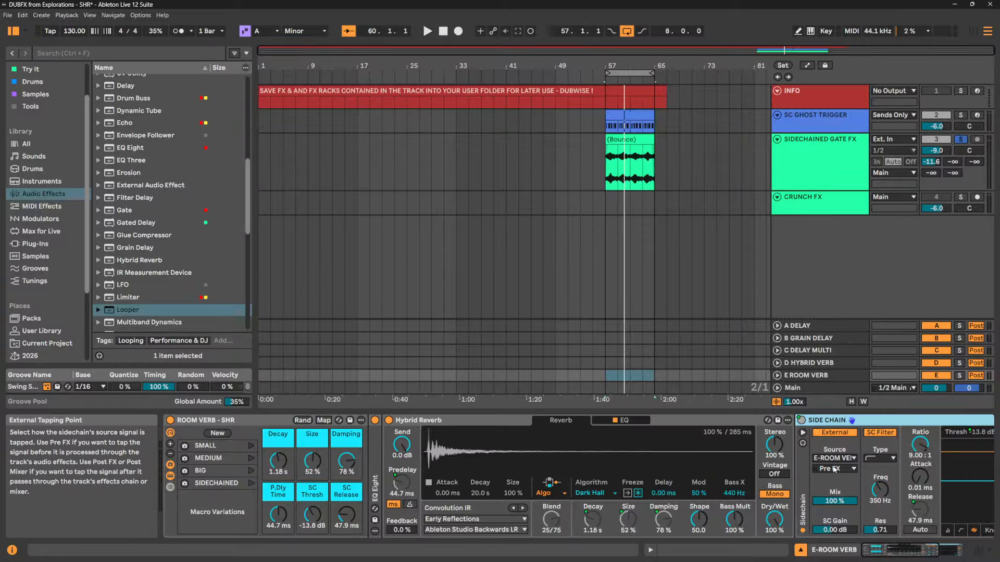
click(834, 458)
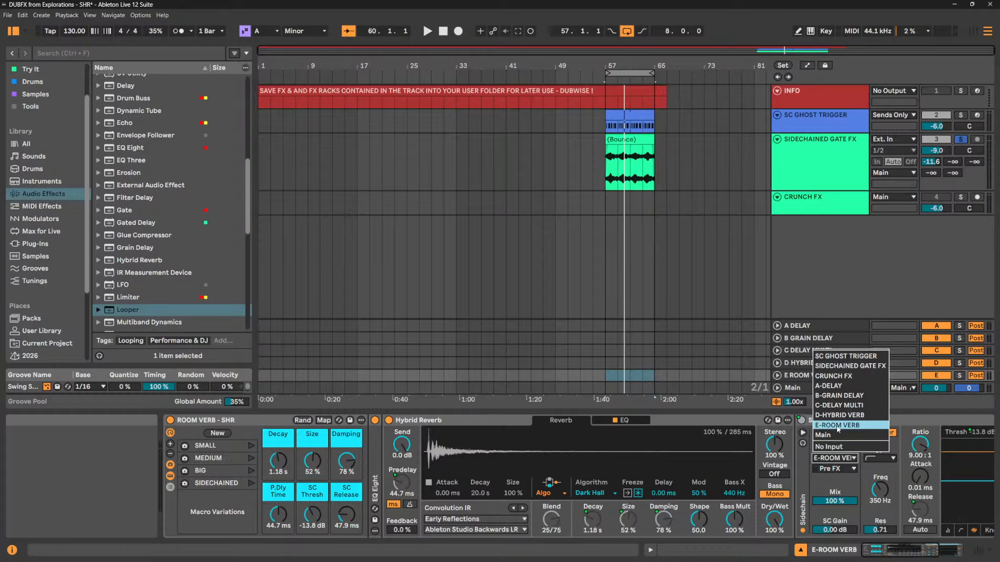
click(836, 479)
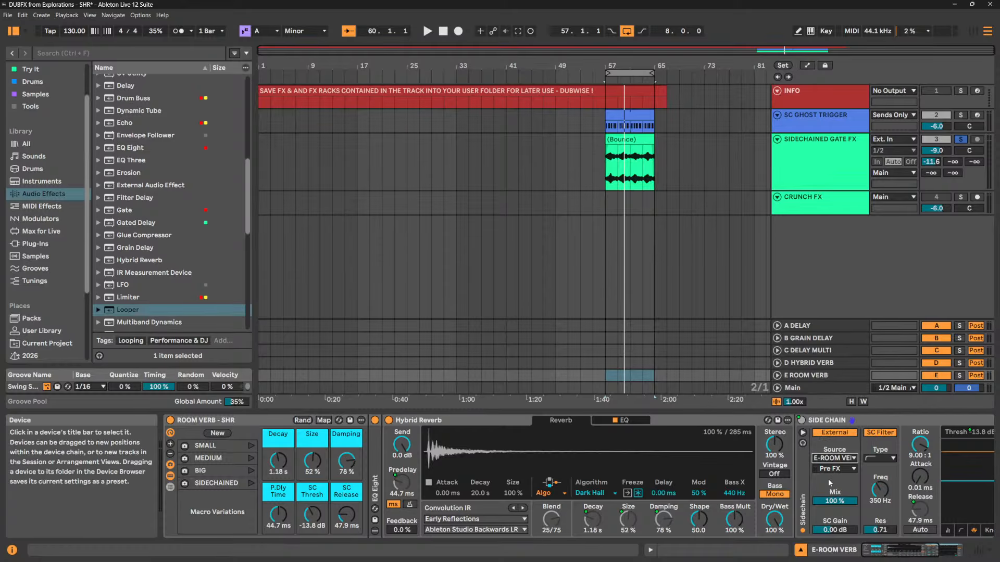
double_click(873, 423)
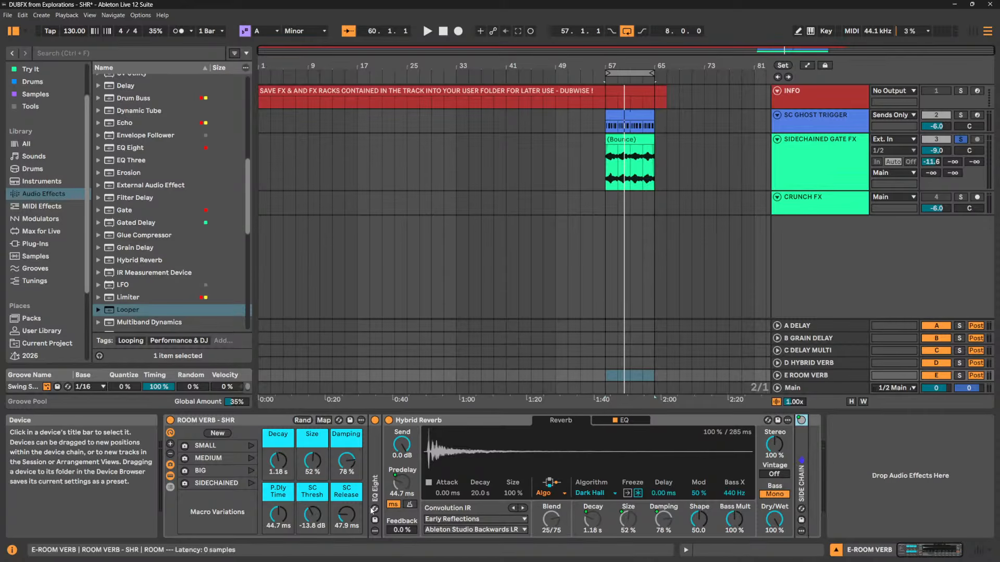
Hide the devices inside the ROOM VERB rack and raise its Decay macro to 5.00 s
click(169, 477)
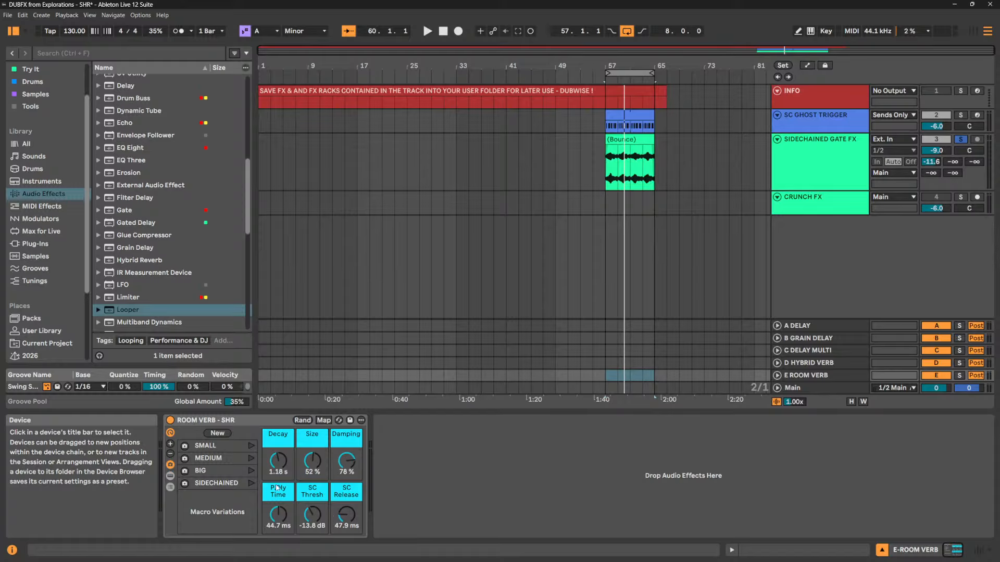
drag(278, 461, 278, 417)
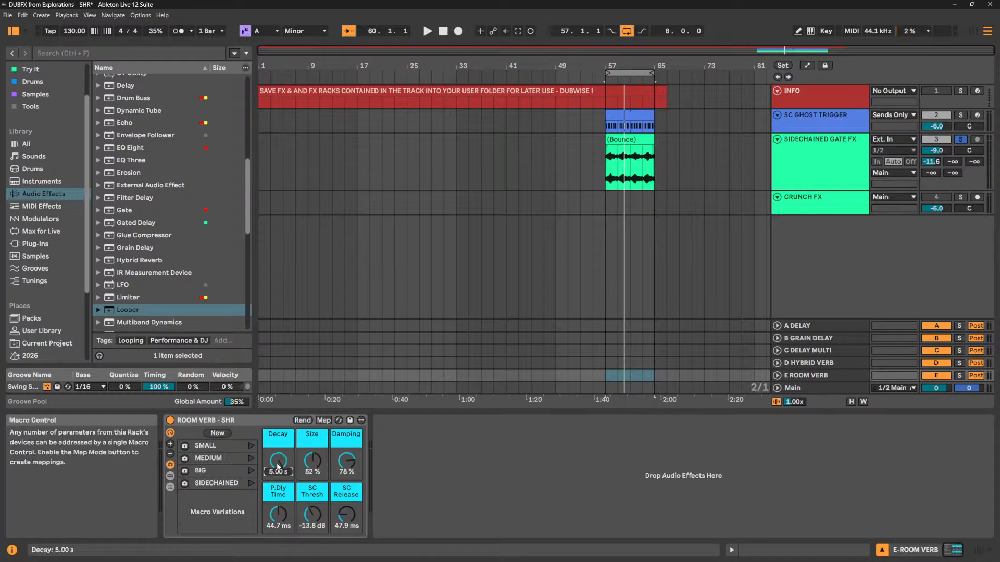
drag(278, 467, 278, 467)
Show the convolution reverb device on the D HYBRID VERB return track
click(835, 373)
click(836, 366)
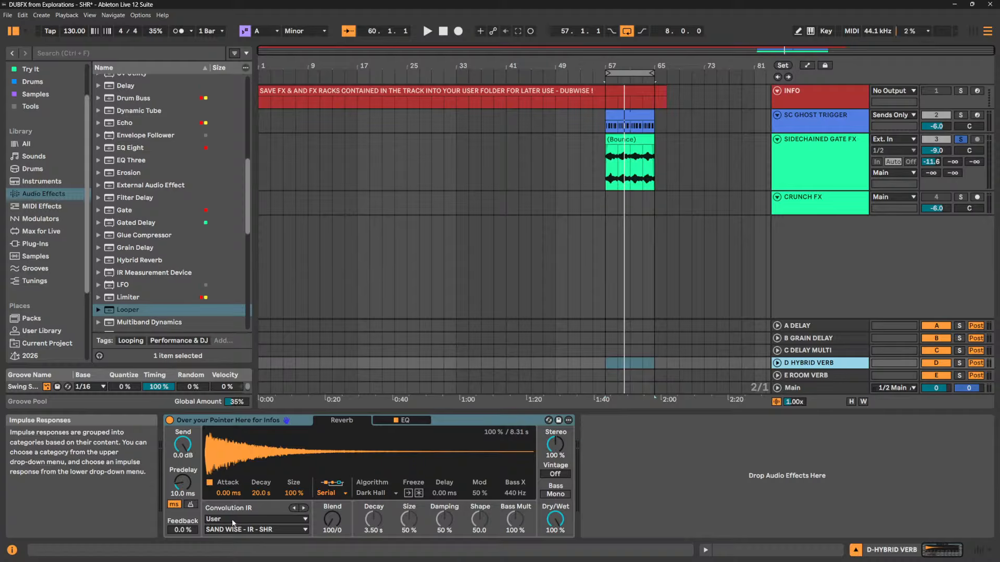
Check the impulse response categories and the User impulse responses available in the convolution reverb on D HYBRID VERB
click(259, 519)
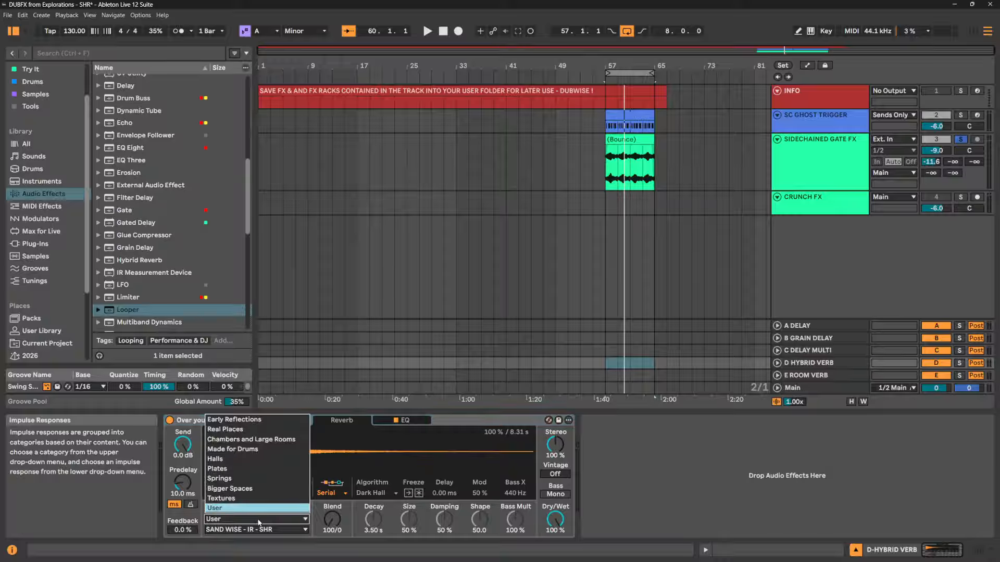
click(259, 519)
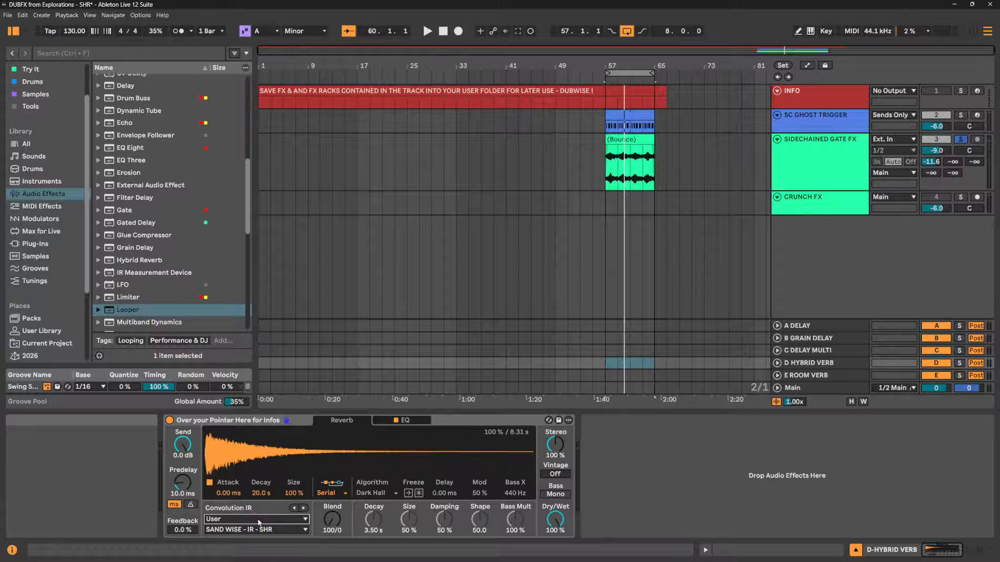
click(278, 529)
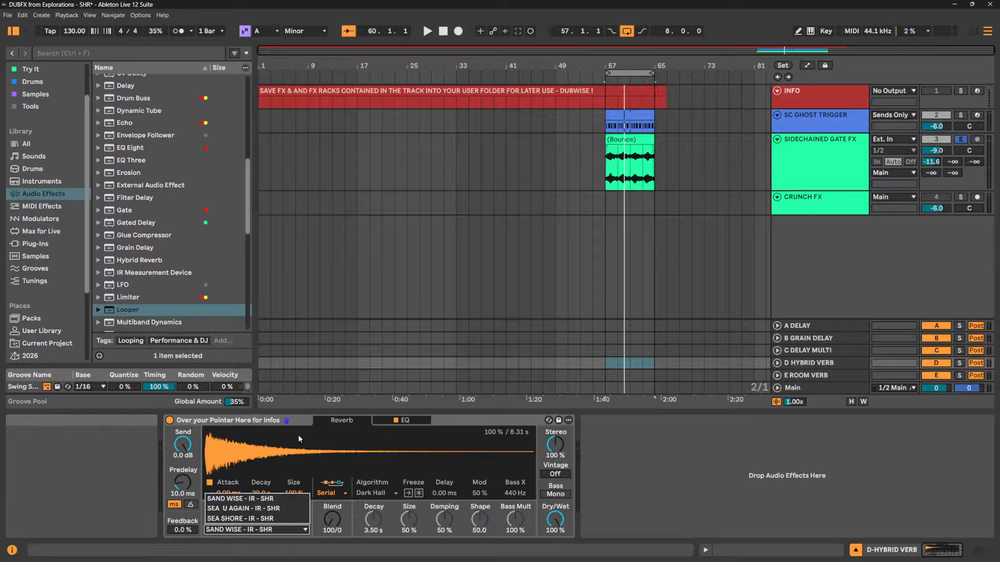
click(471, 418)
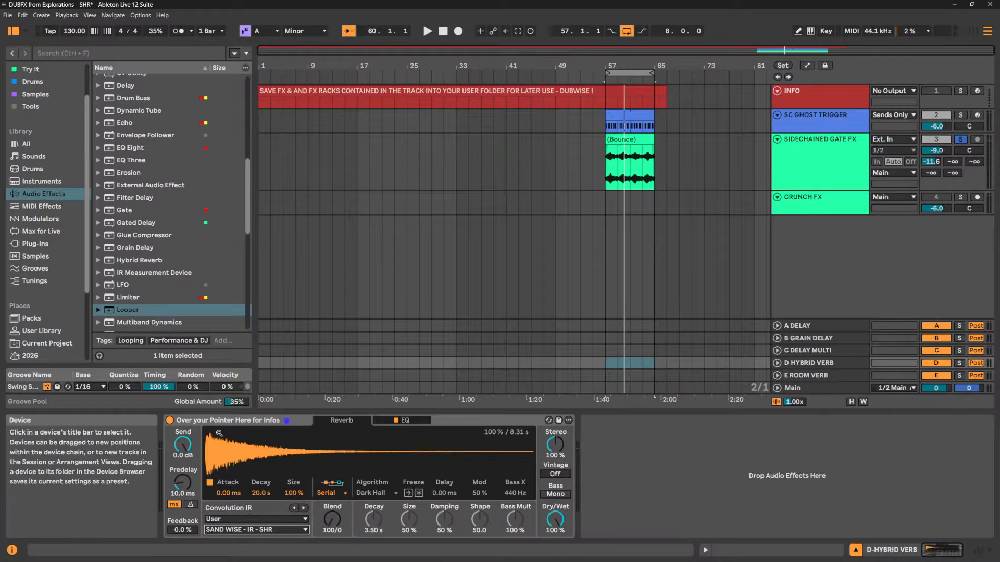
mouse_move(192, 421)
mouse_move(261, 425)
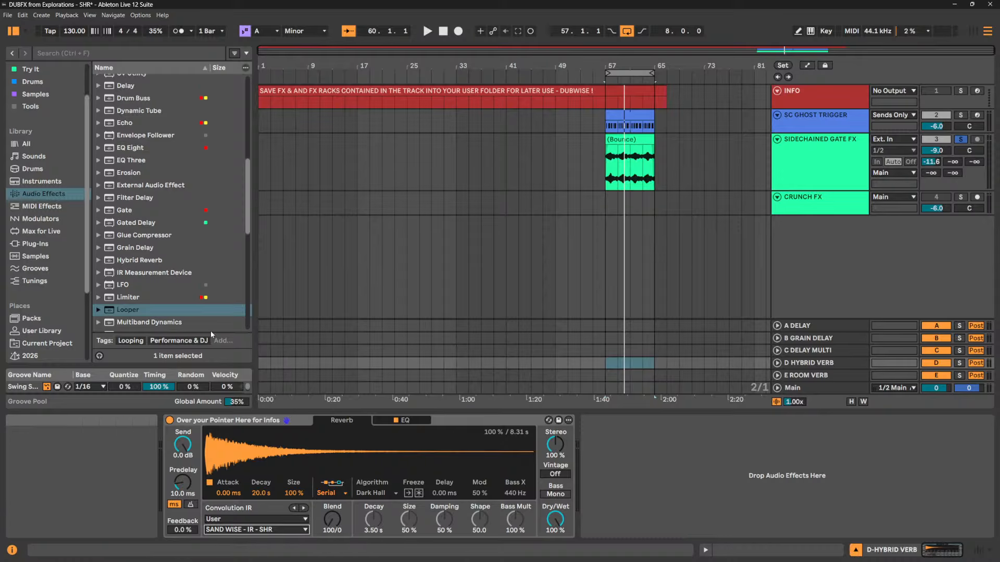
Look through the impulse response files in the current project's SHR ImpulseResponse folder, and collapse the folder
click(47, 344)
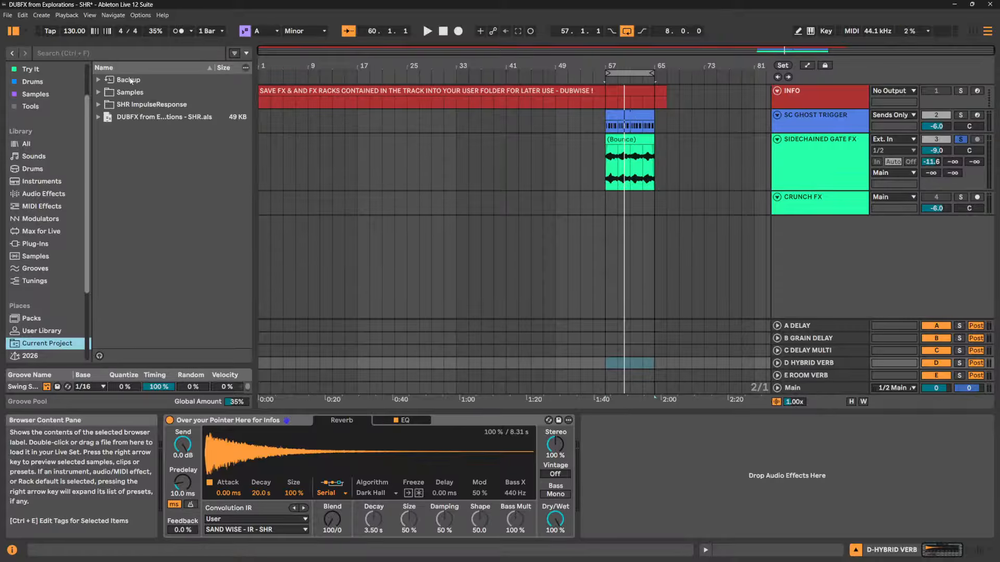
click(98, 104)
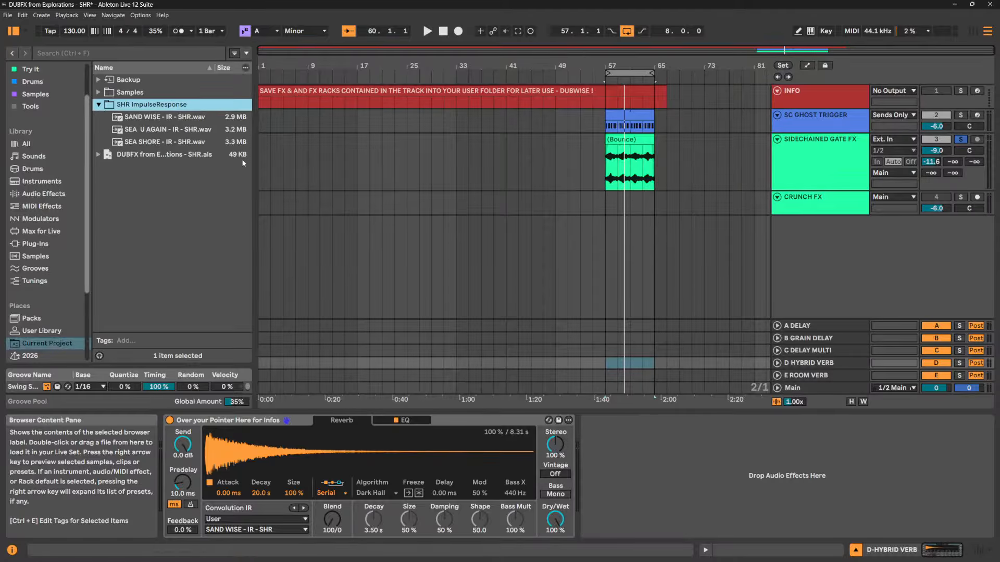
drag(254, 163, 335, 180)
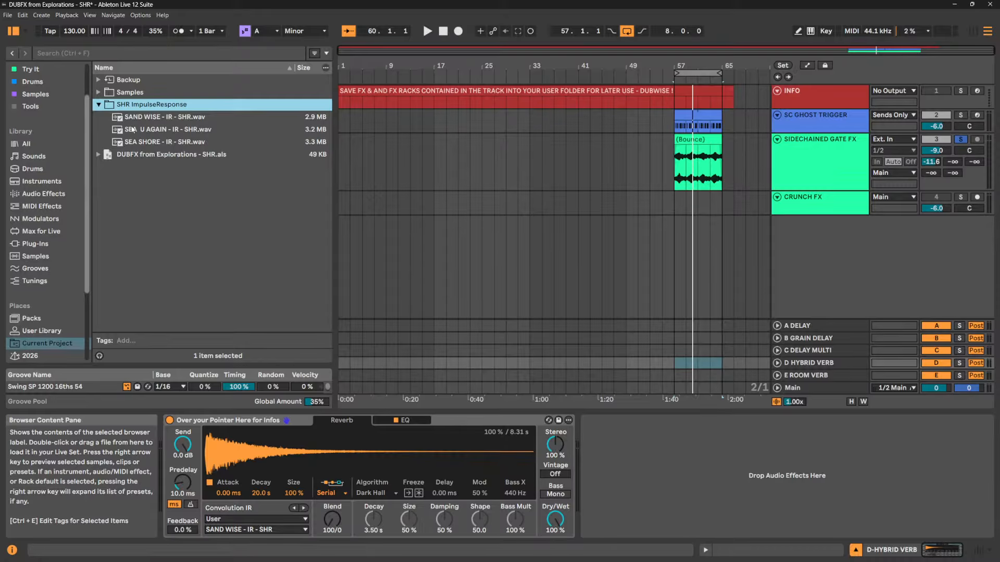
click(97, 105)
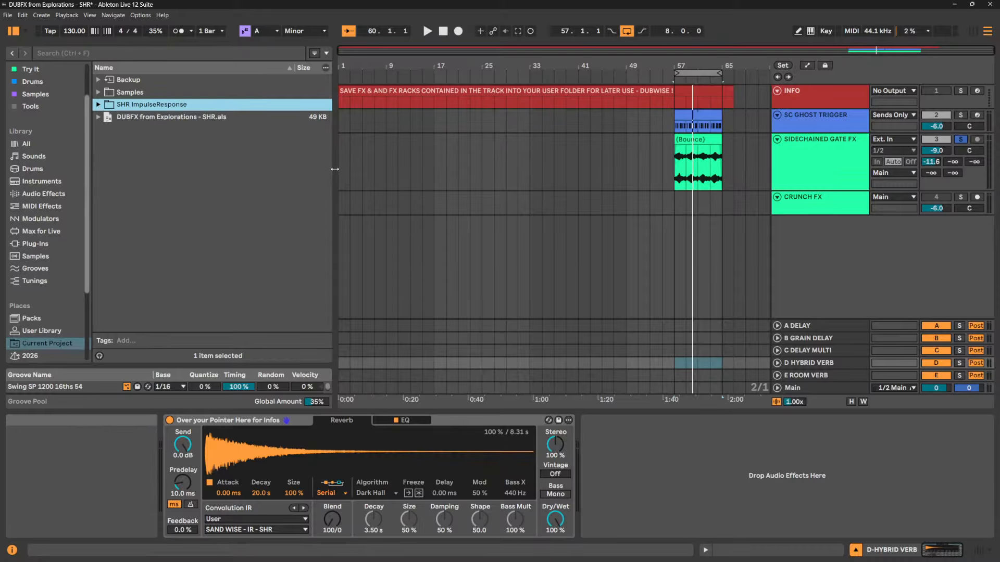
drag(332, 169, 195, 169)
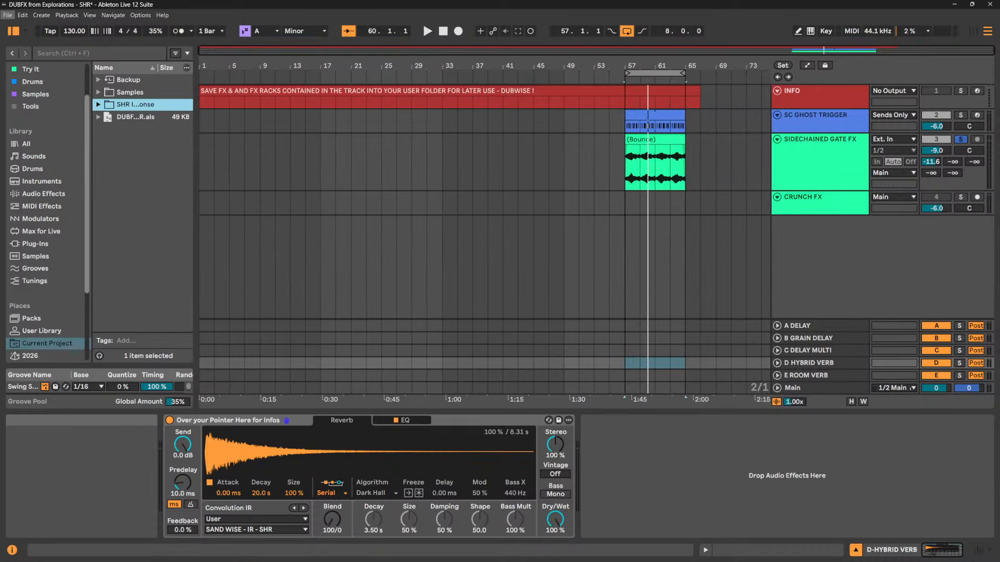
Open the recent set 26 TUTO RIDDIM 2.als, discarding the changes to the DUBFX set
click(7, 15)
mouse_move(60, 47)
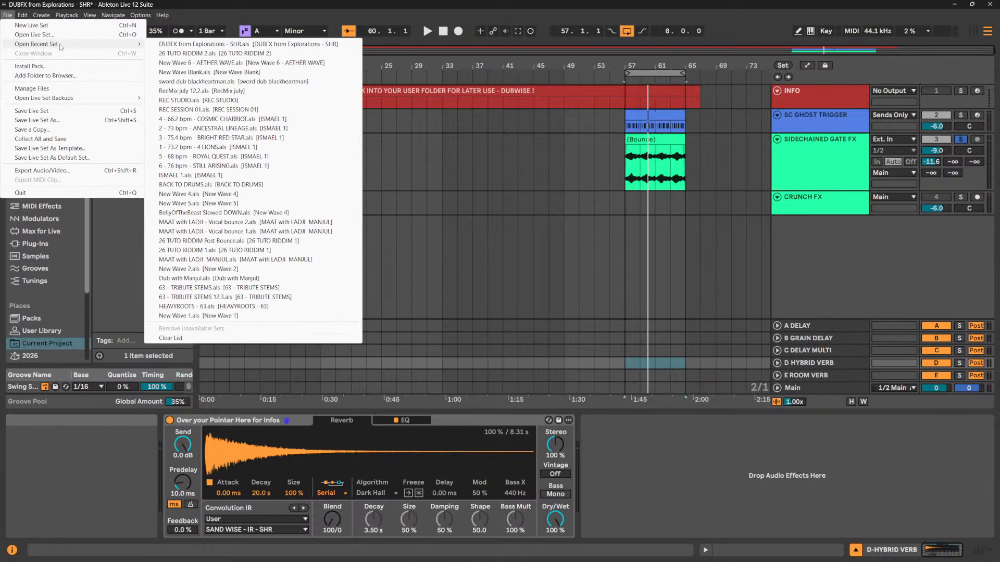
click(200, 54)
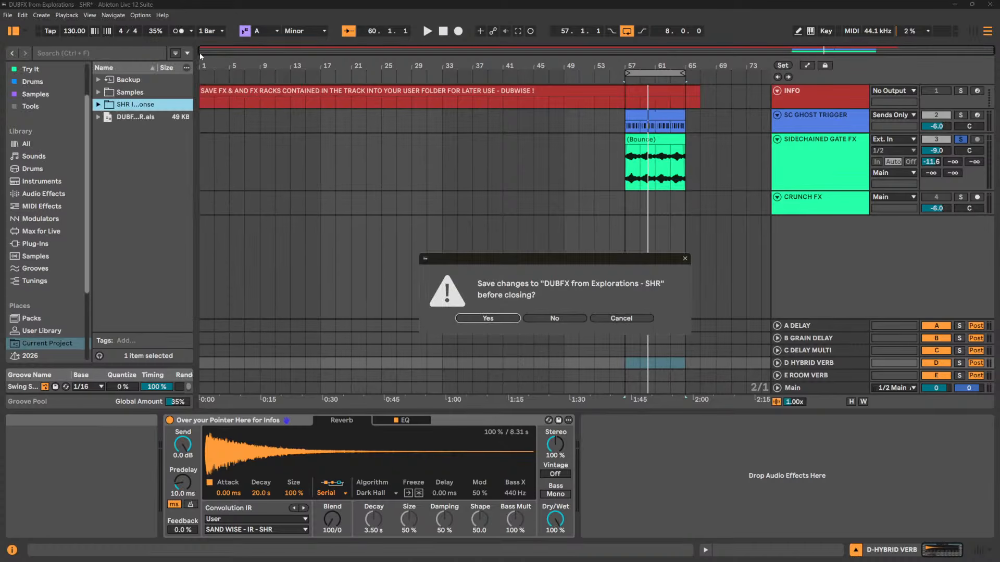
click(547, 319)
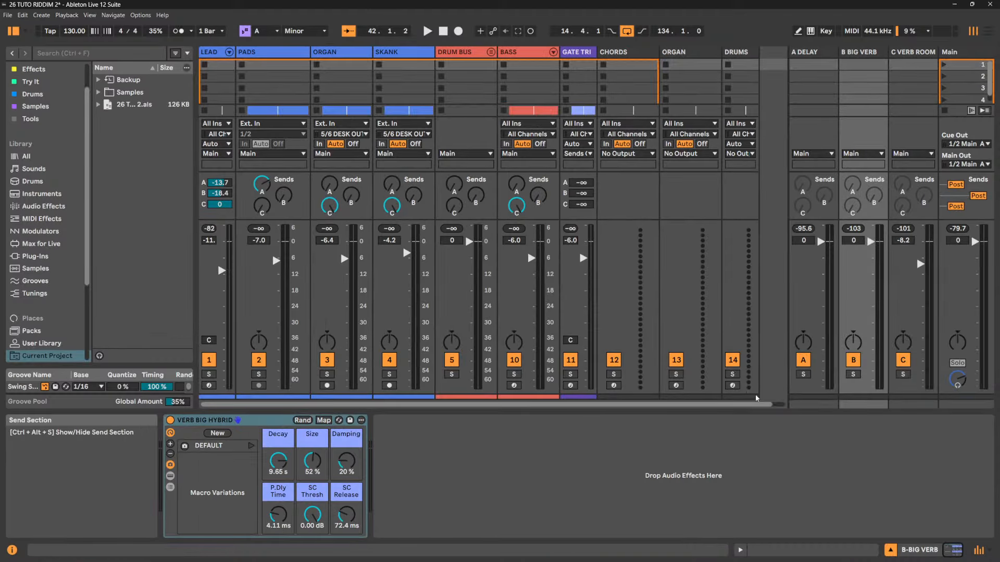
Show the Audio Effects list in the browser and widen the browser so the device names are readable
click(43, 206)
click(186, 298)
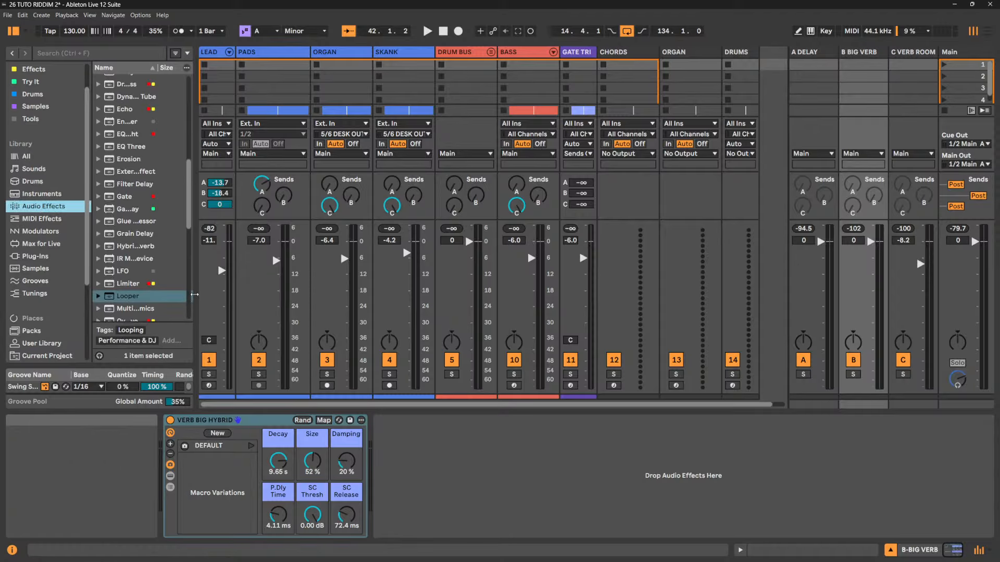
drag(190, 306, 248, 306)
scroll(191, 264, down, 3)
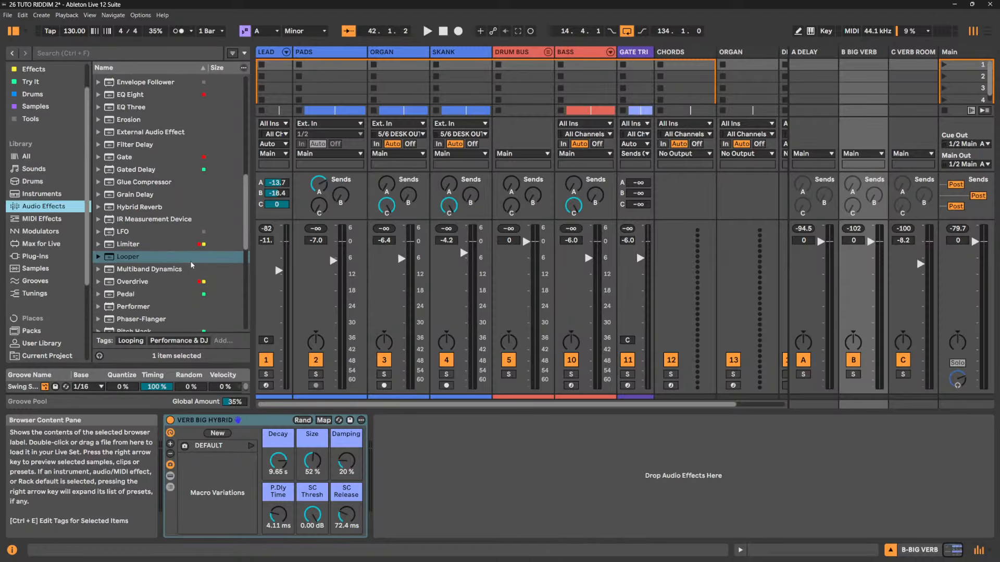
scroll(165, 269, up, 2)
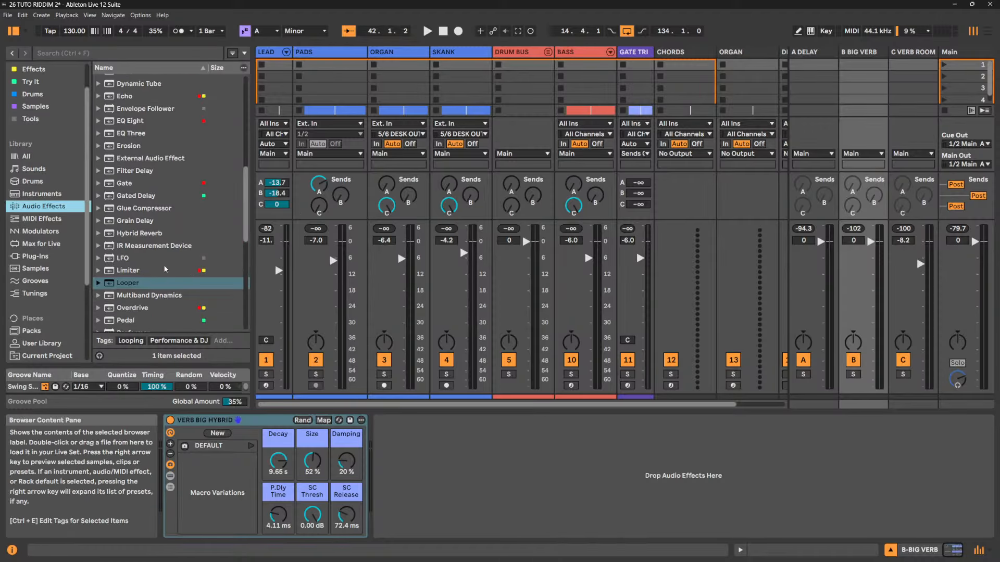
Switch to the Arrangement view, select the LEAD track and unfold it
click(988, 32)
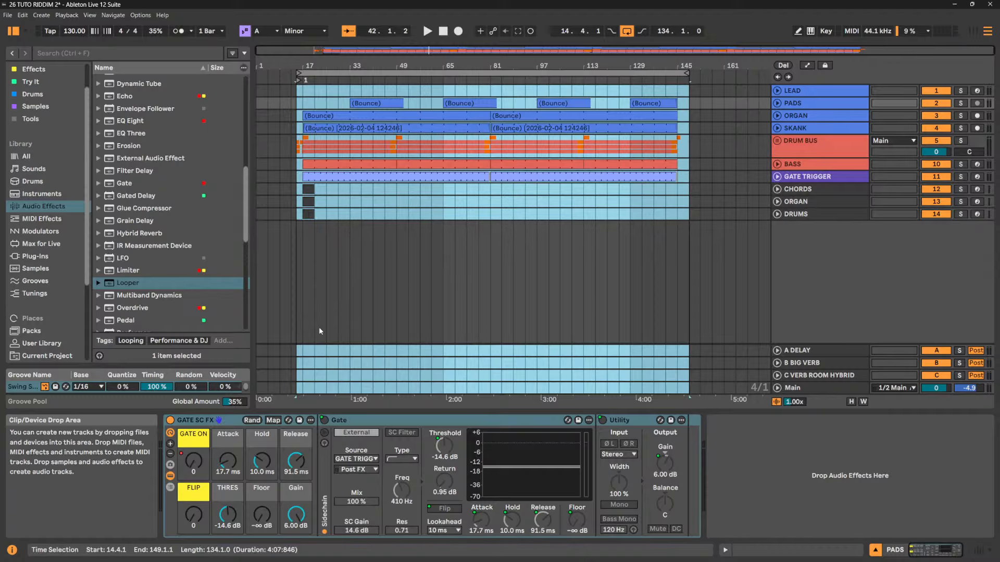
click(855, 93)
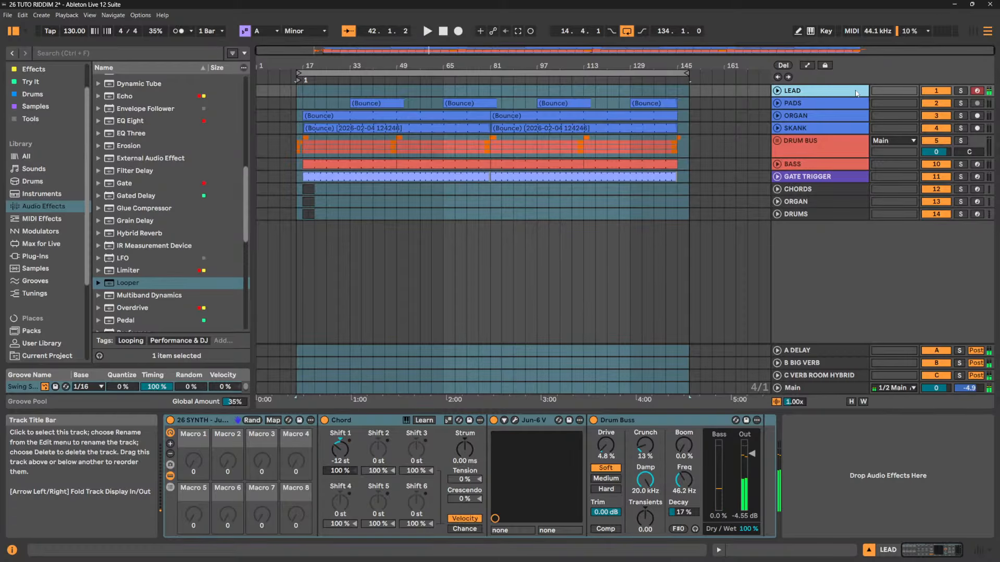
click(778, 92)
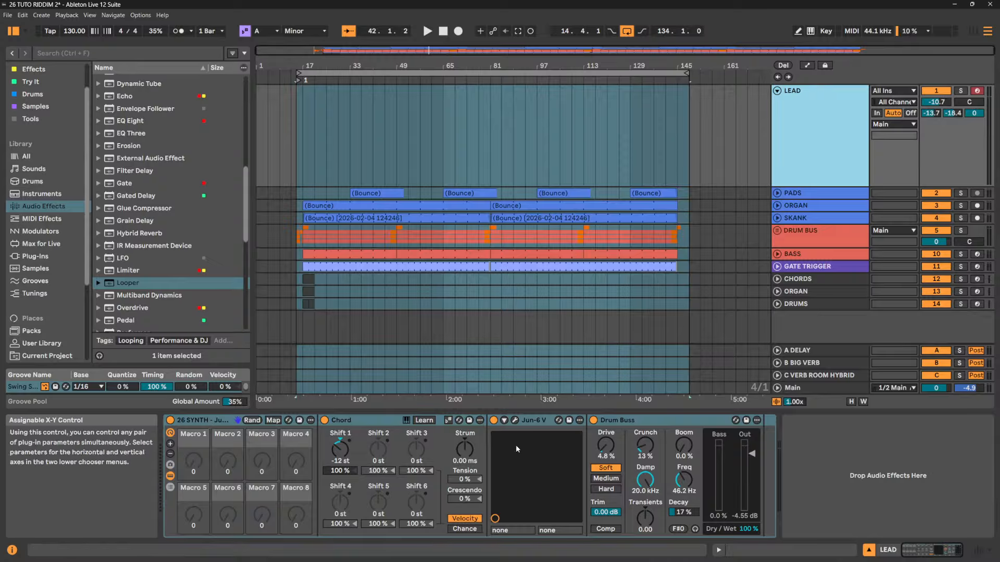
Examine the LEAD track's Jun-6 V, Chord and Drum Buss devices, including the Jun-6 V plug-in window
click(541, 421)
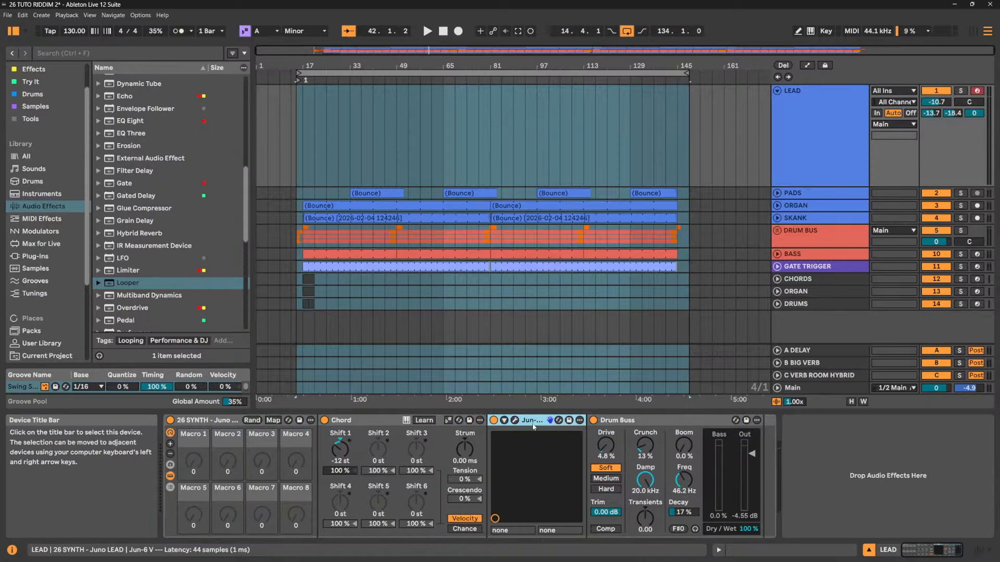
click(373, 424)
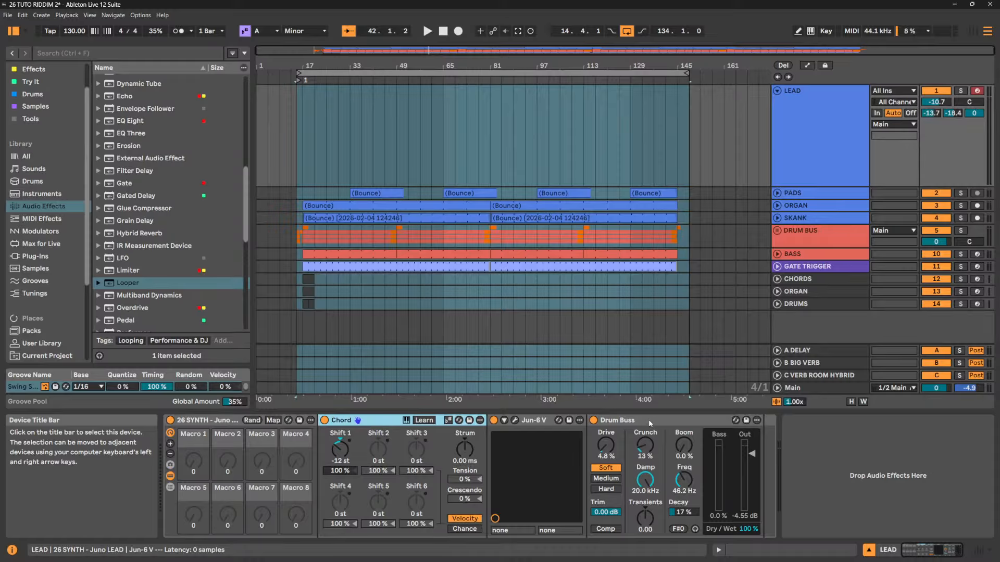
click(663, 421)
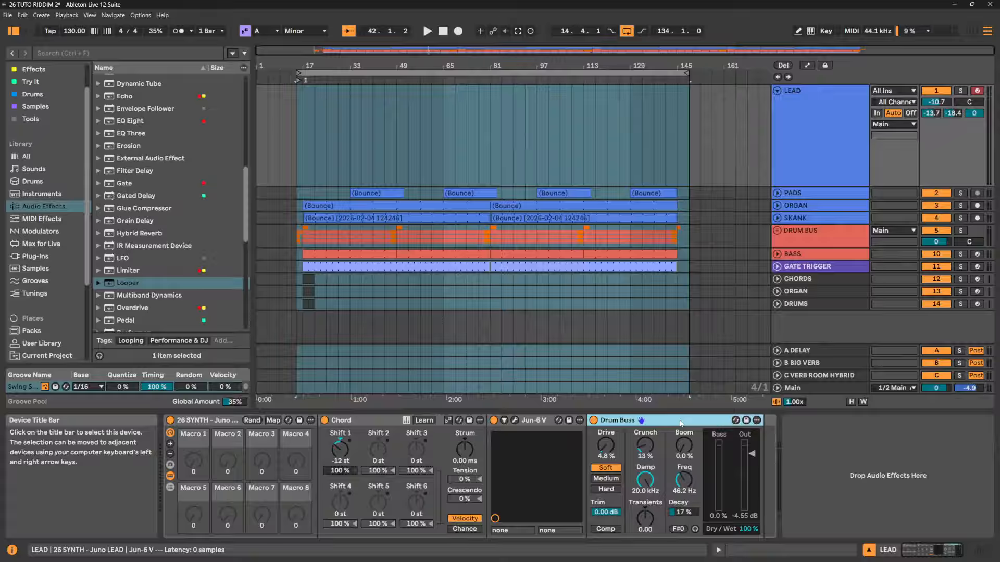
click(515, 421)
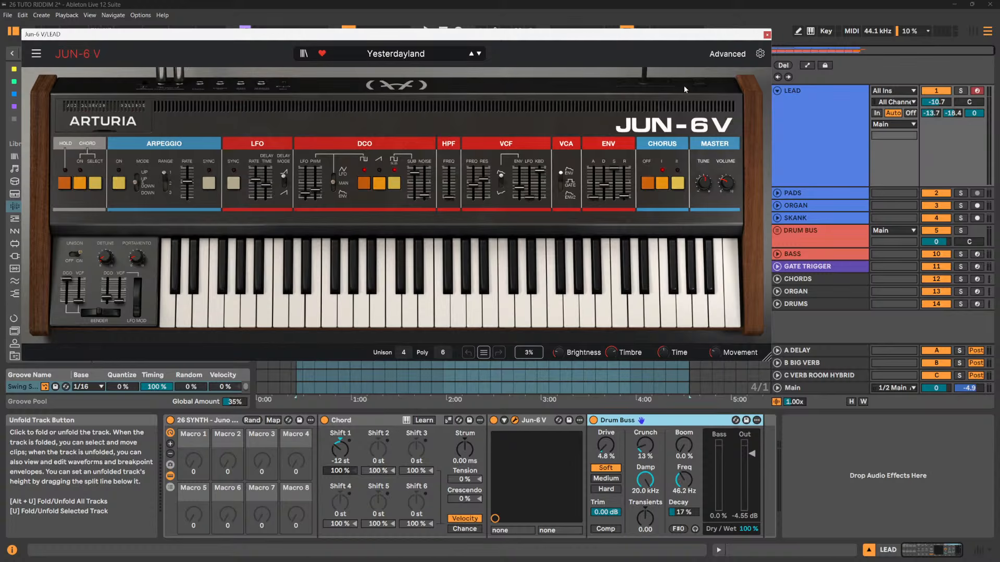
click(768, 35)
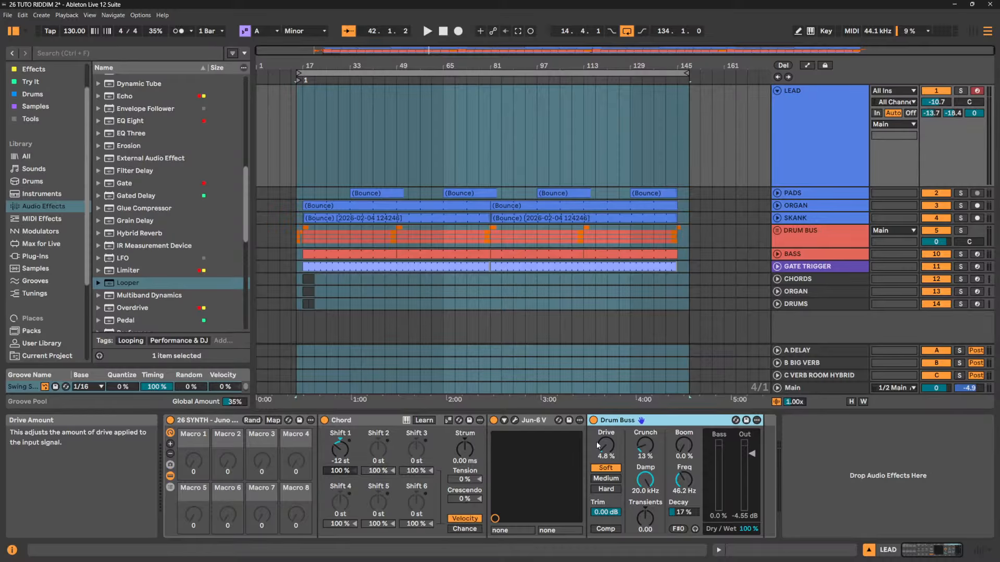
Compare the lead sound with the Chord device off and on, and view the Jun-6 V plug-in window
click(325, 422)
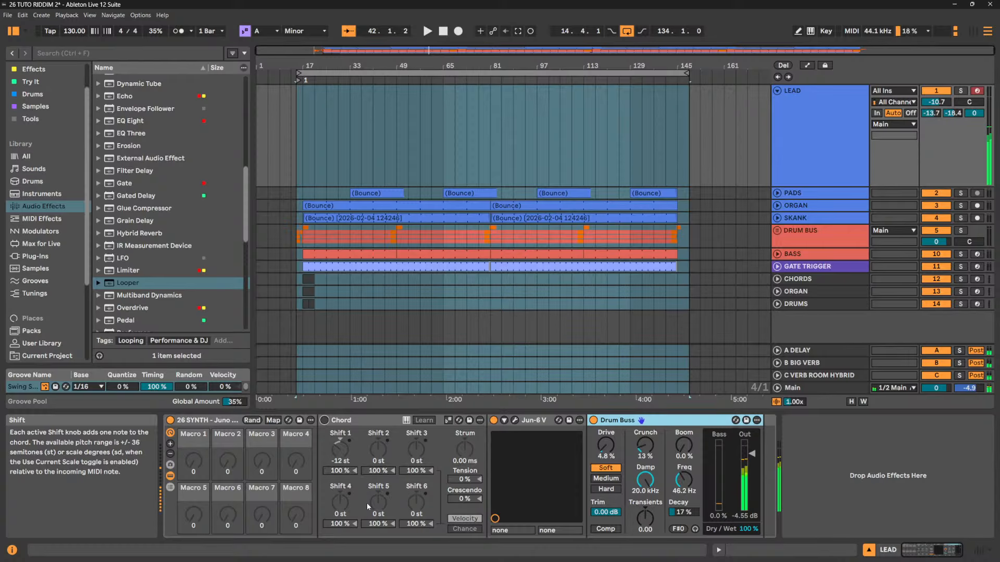
click(324, 420)
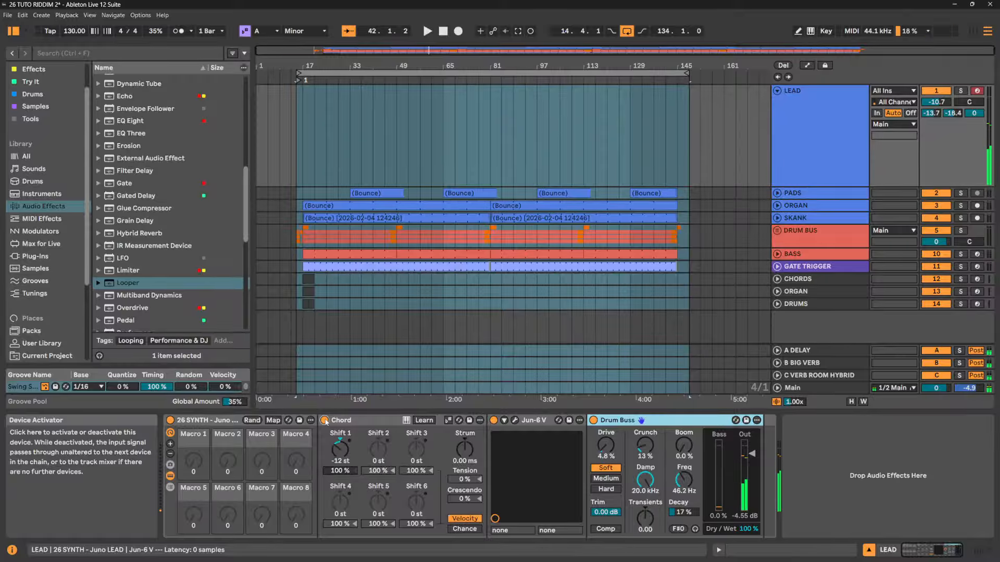
click(515, 420)
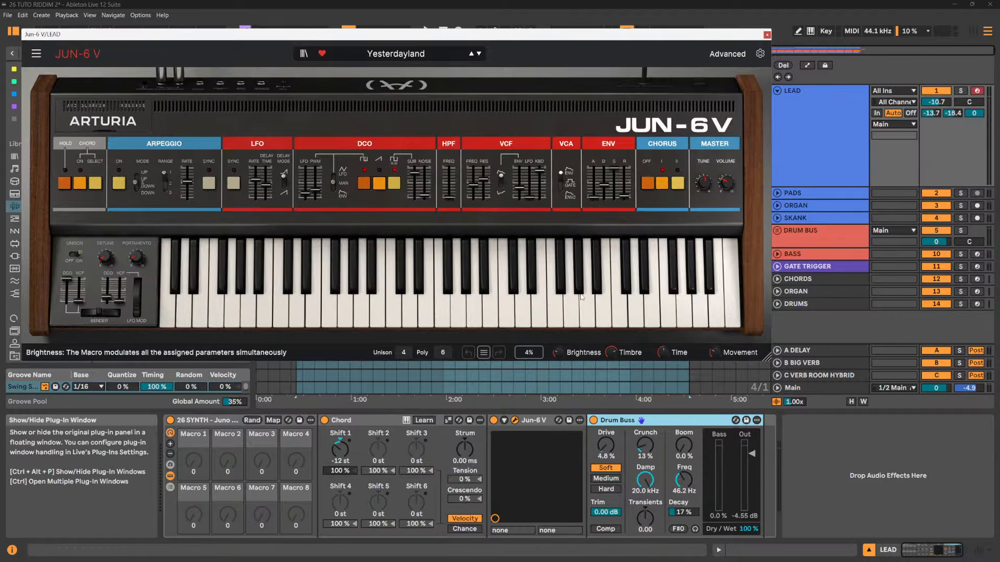
click(767, 35)
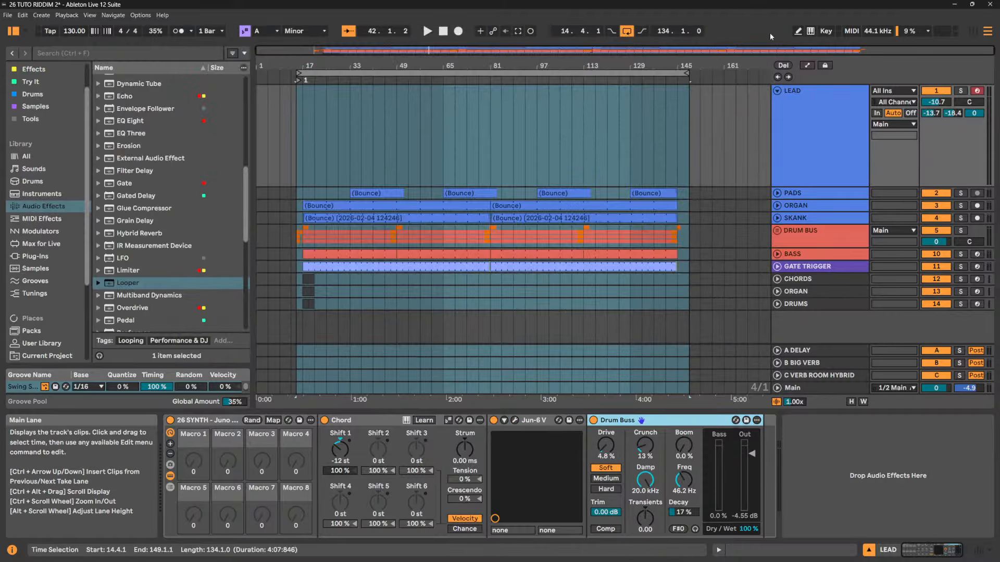
Try low and 200 % velocities for the Chord device's Shift 1, reset it to 100 %, and check the Jun-6 V plug-in window
click(364, 420)
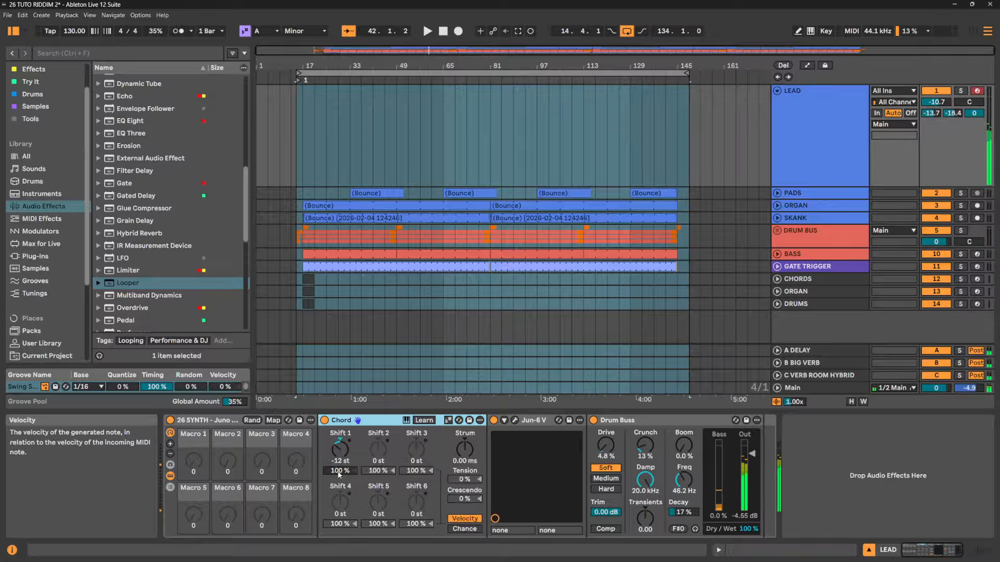
drag(338, 472, 338, 526)
drag(339, 474, 338, 370)
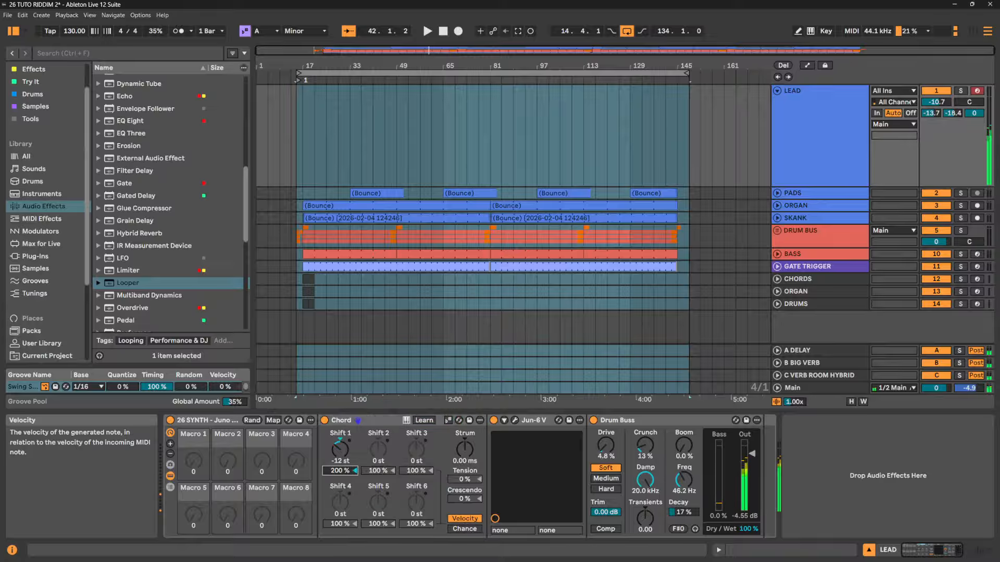
double_click(339, 473)
click(515, 420)
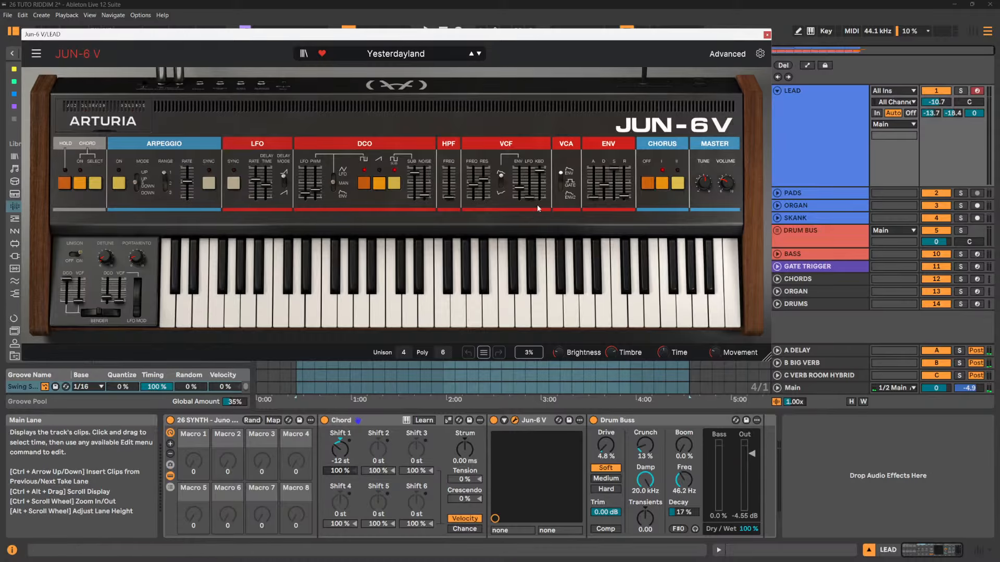
click(766, 35)
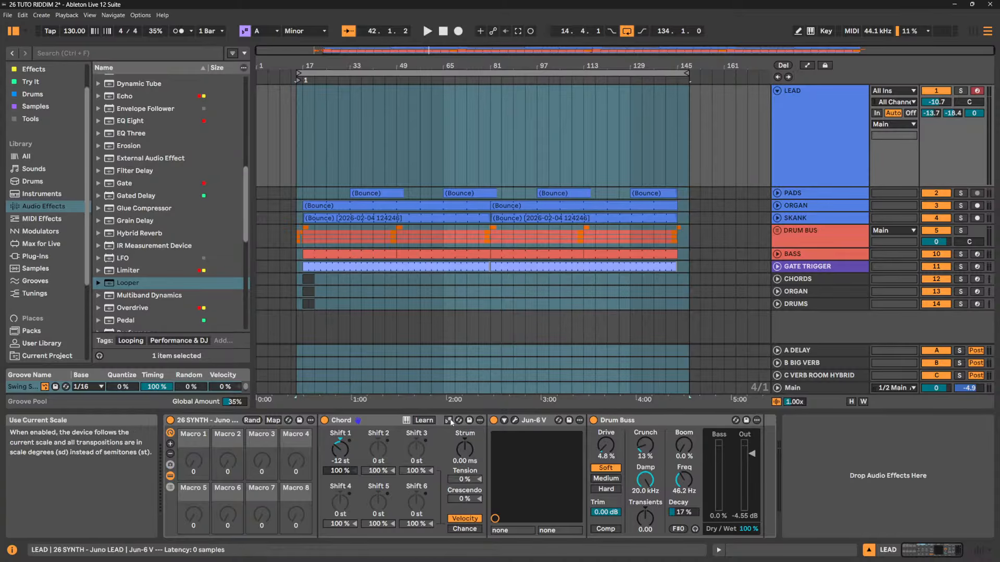
Try the Chord device's Use Current Scale option, turn it off again, and raise Strum to 400 ms
click(448, 420)
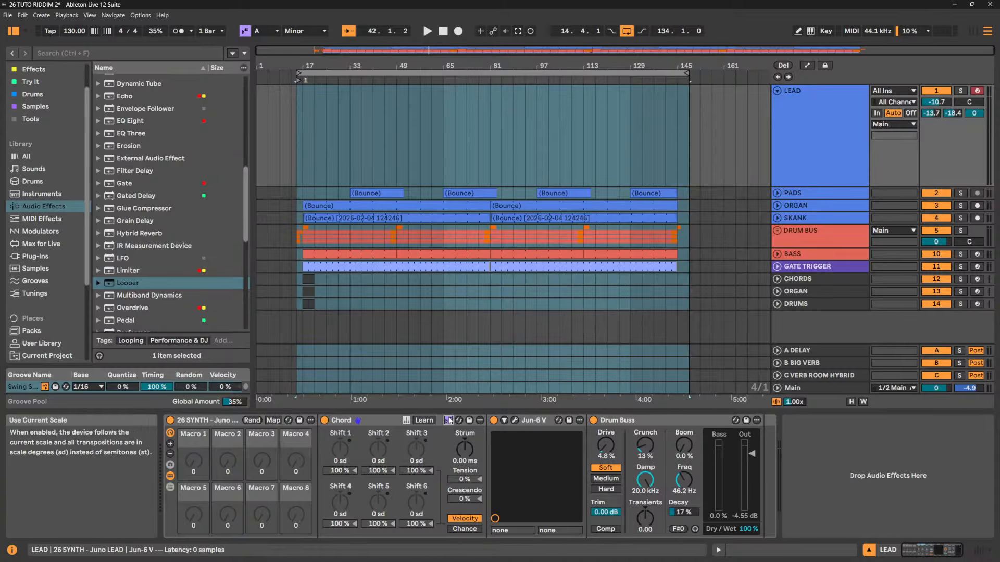
click(449, 421)
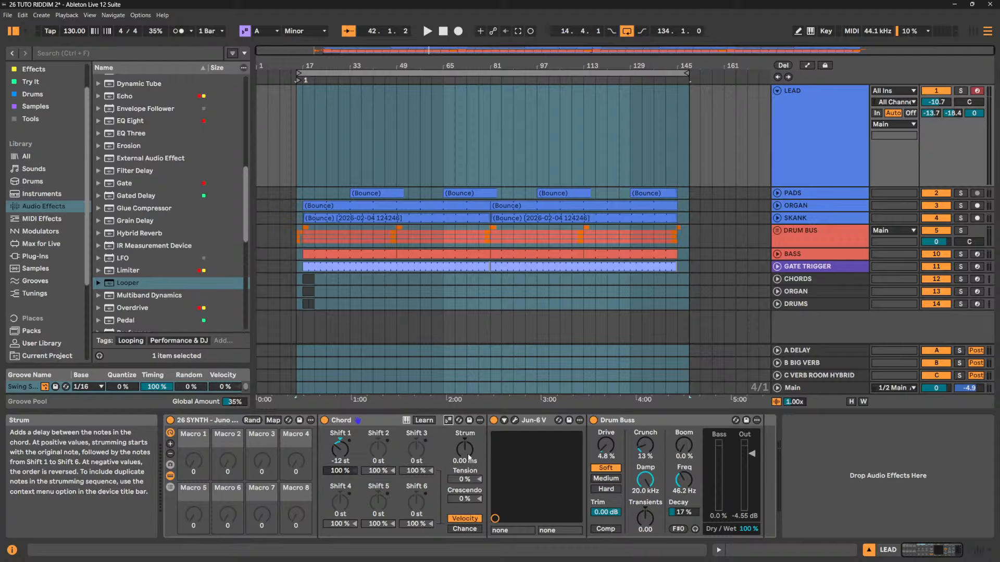
drag(469, 458, 469, 432)
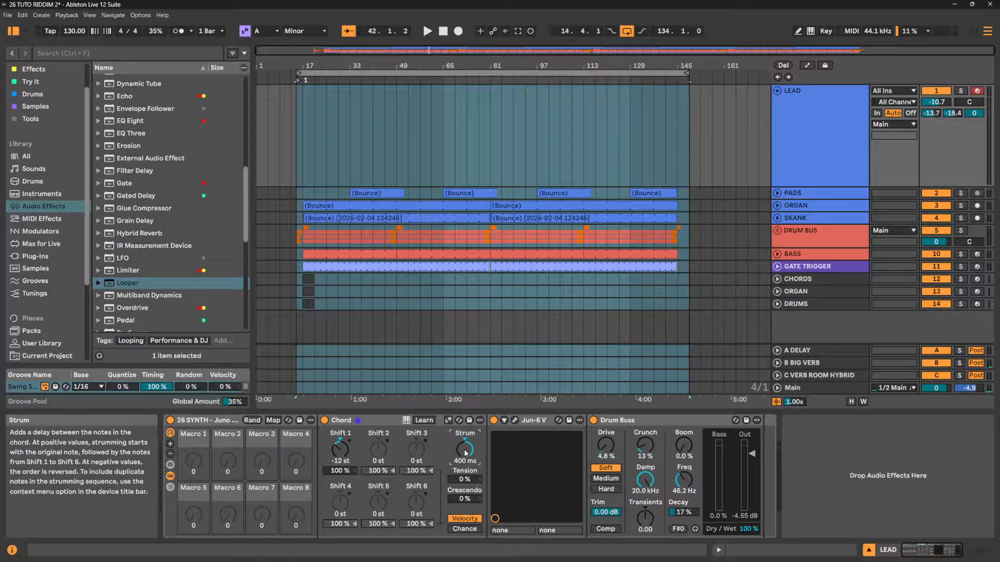
Reset the Chord device's Strum to 0 ms after trying a negative strum, and try Shift 2 at +12 st before resetting it
double_click(464, 449)
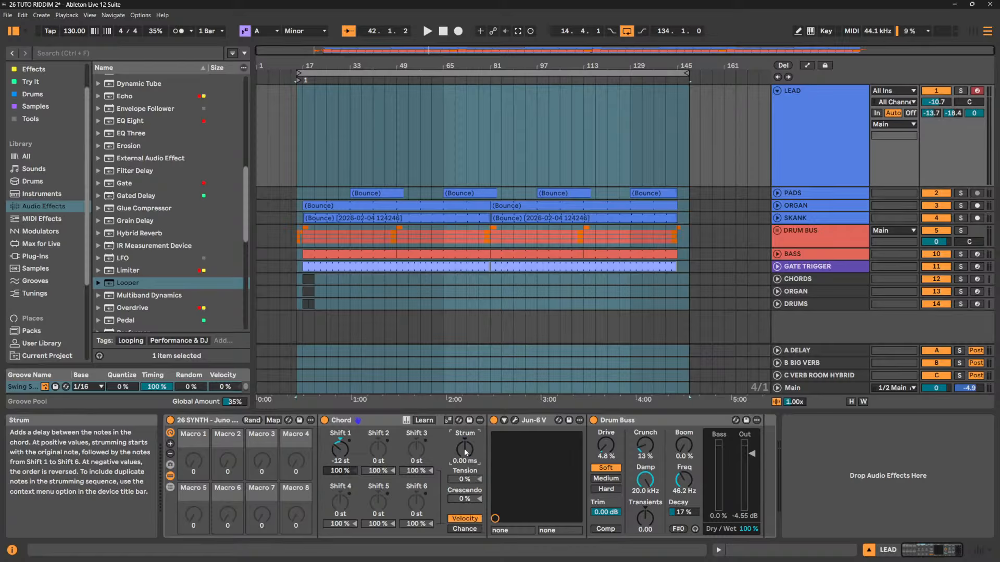
drag(464, 448, 464, 489)
double_click(465, 452)
click(472, 481)
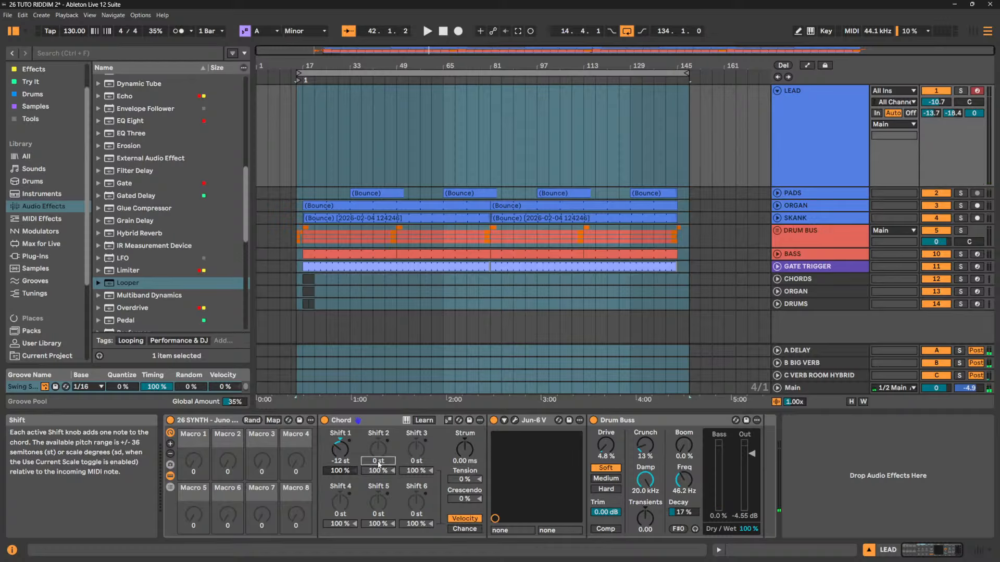
drag(375, 463, 374, 442)
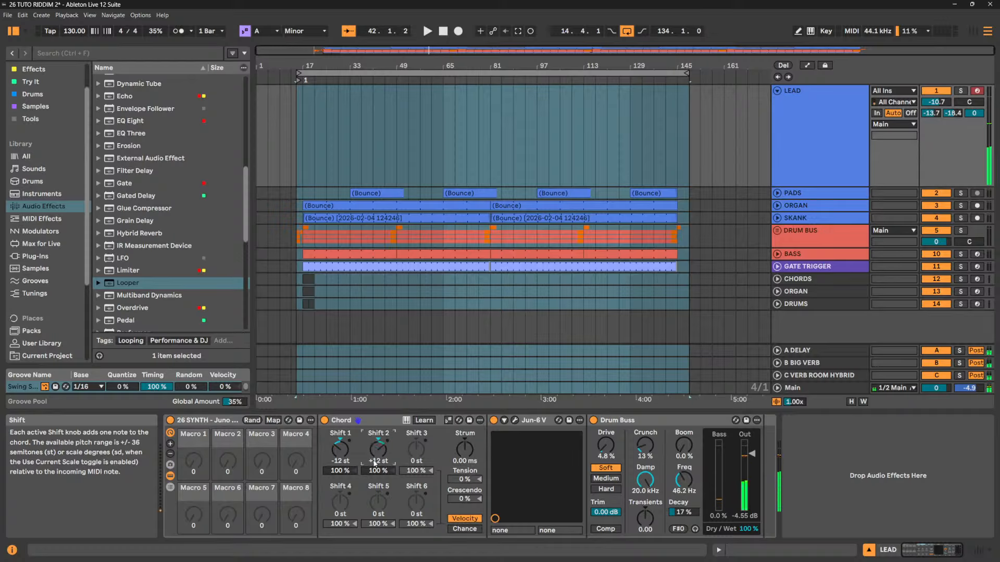
double_click(377, 459)
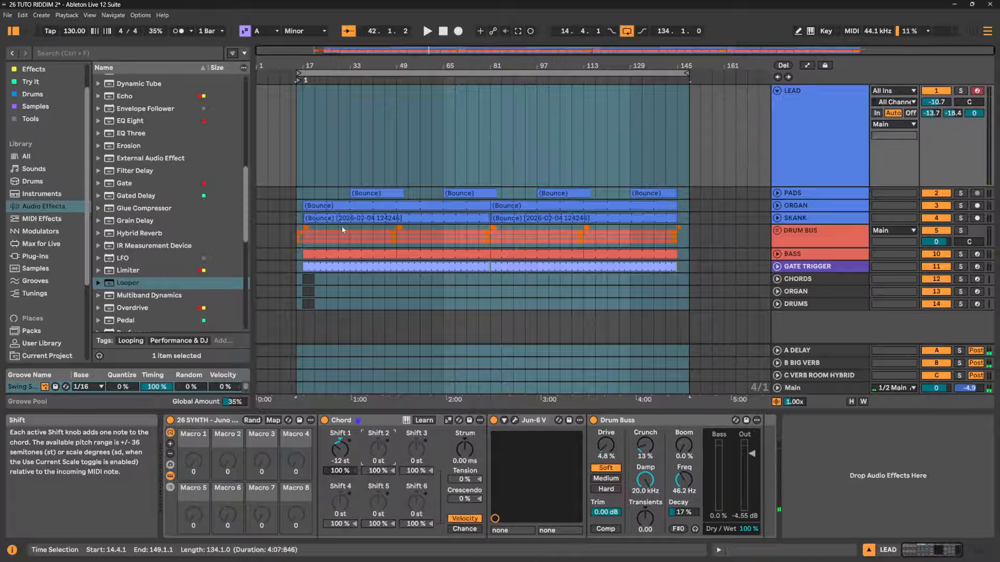
Reduce the LEAD synth rack's visible macros to six, and play the arrangement from the start of the loop
click(170, 454)
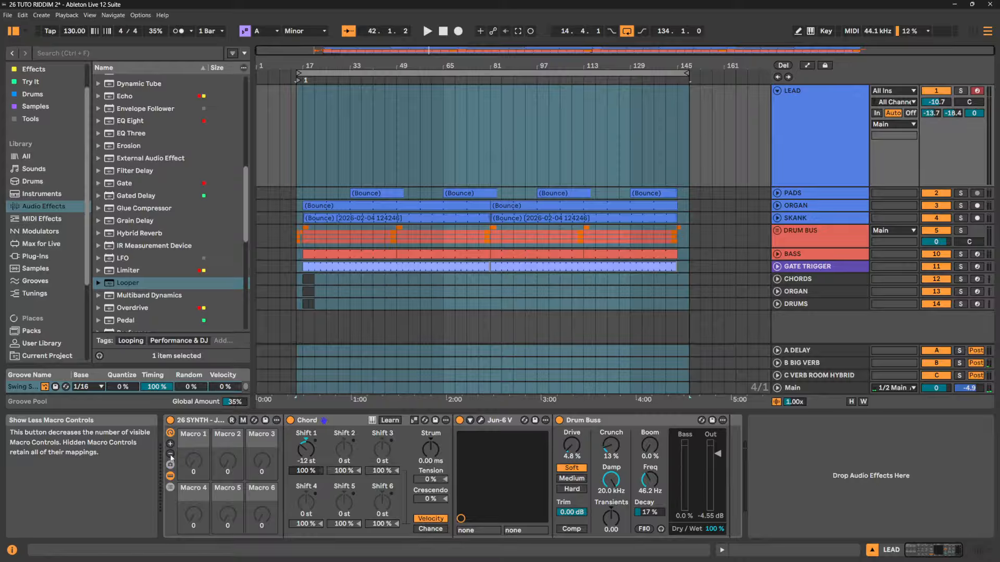
click(297, 129)
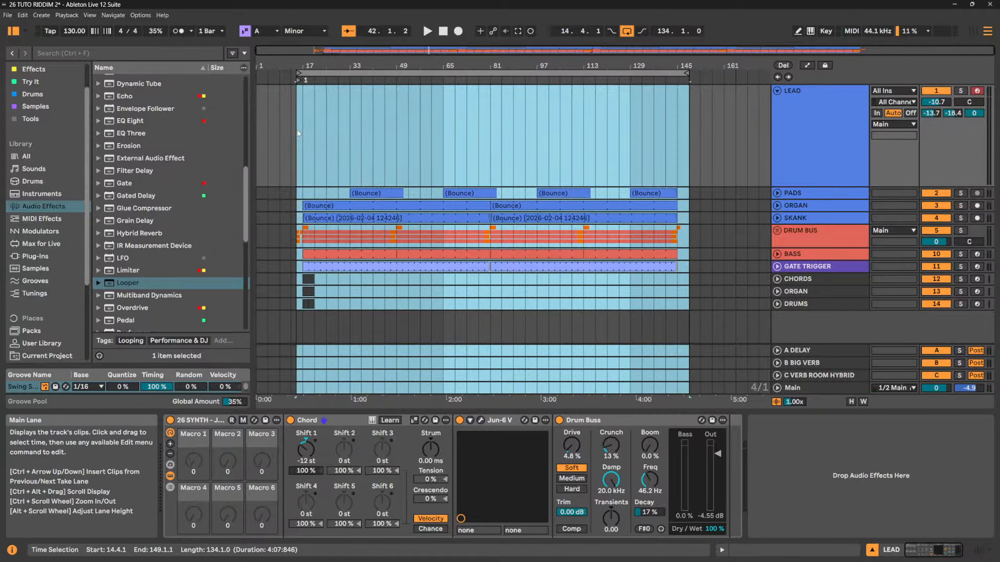
key(space)
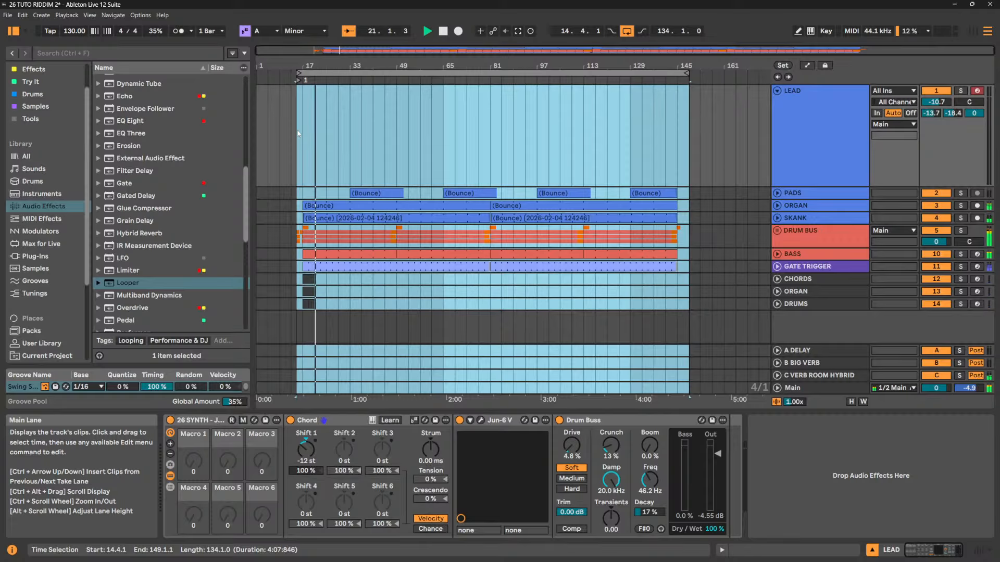
key(space)
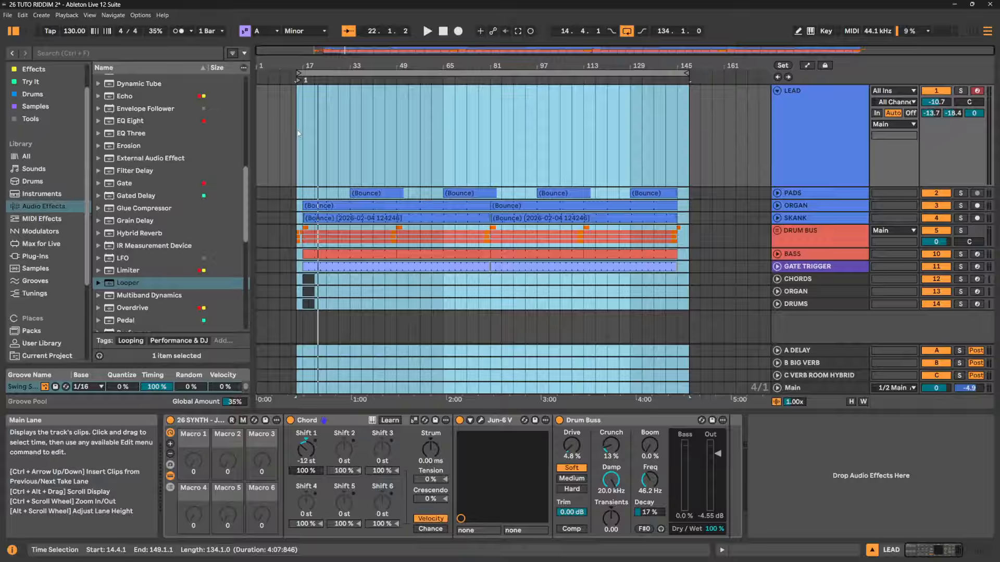
mouse_move(908, 559)
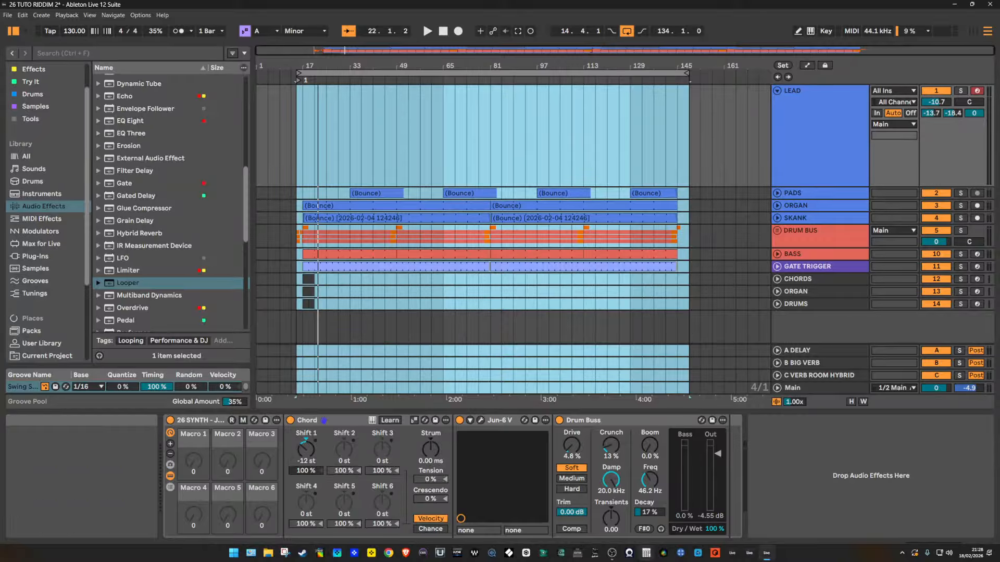
click(902, 552)
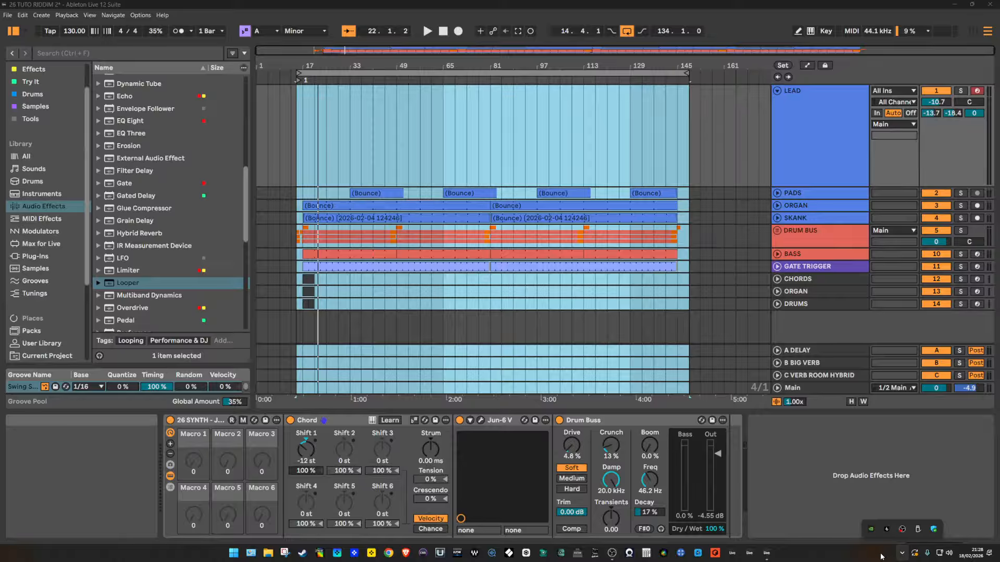
click(881, 557)
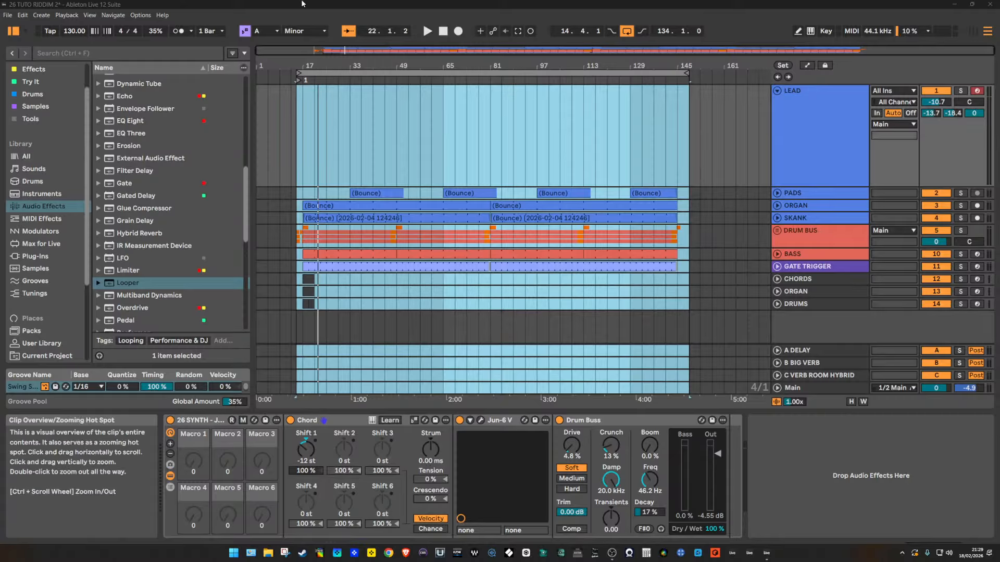
Load the Excite Audio VISION 4X plug-in after Drum Buss on the LEAD track and open its window
scroll(154, 225, up, 3)
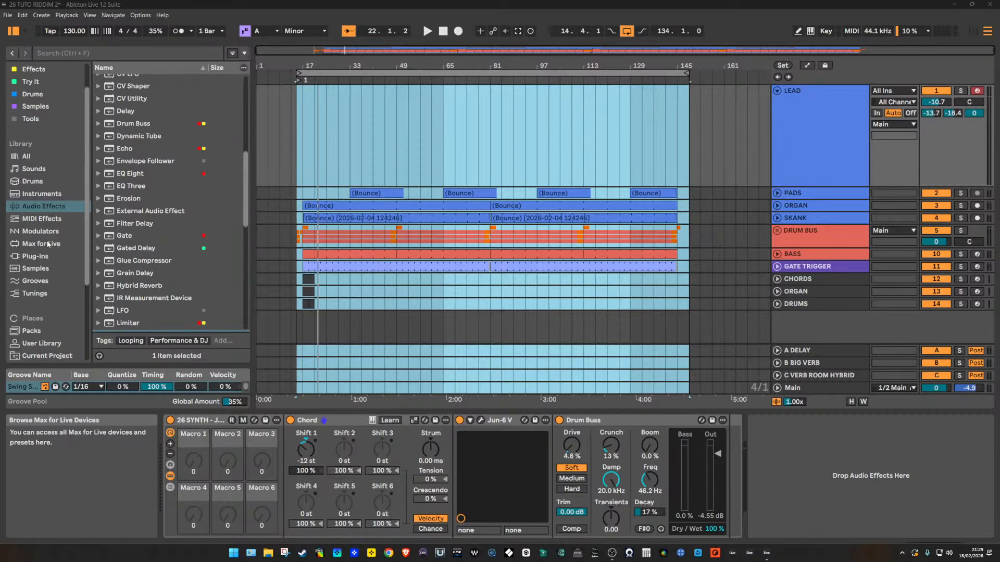
scroll(25, 236, down, 1)
scroll(24, 235, down, 3)
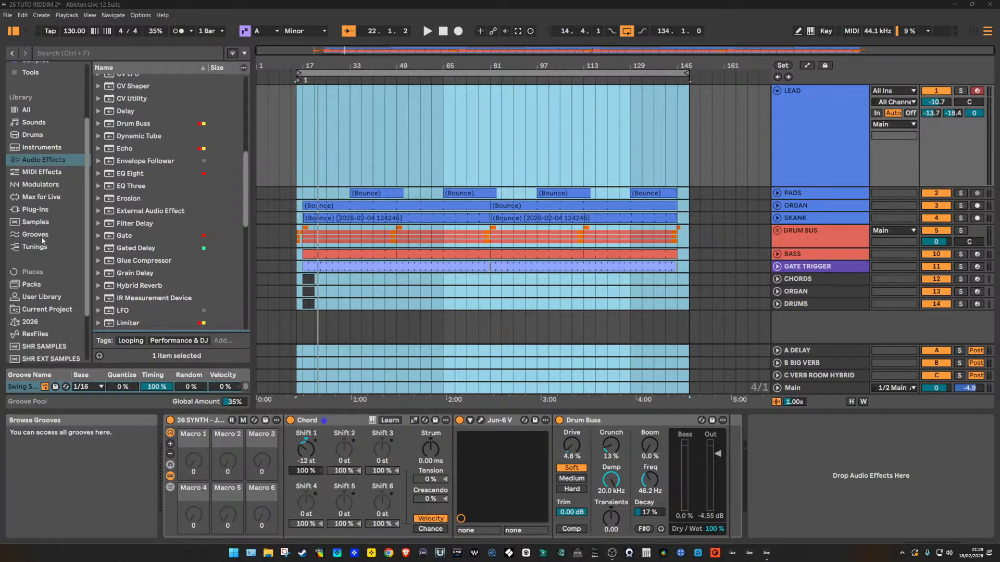
scroll(45, 310, down, 1)
scroll(45, 311, down, 1)
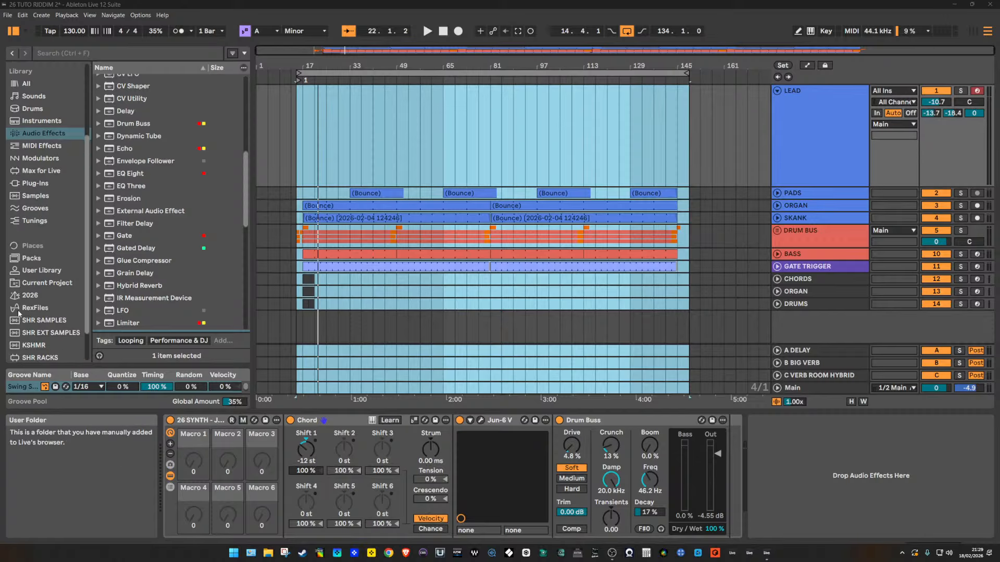
scroll(30, 302, down, 1)
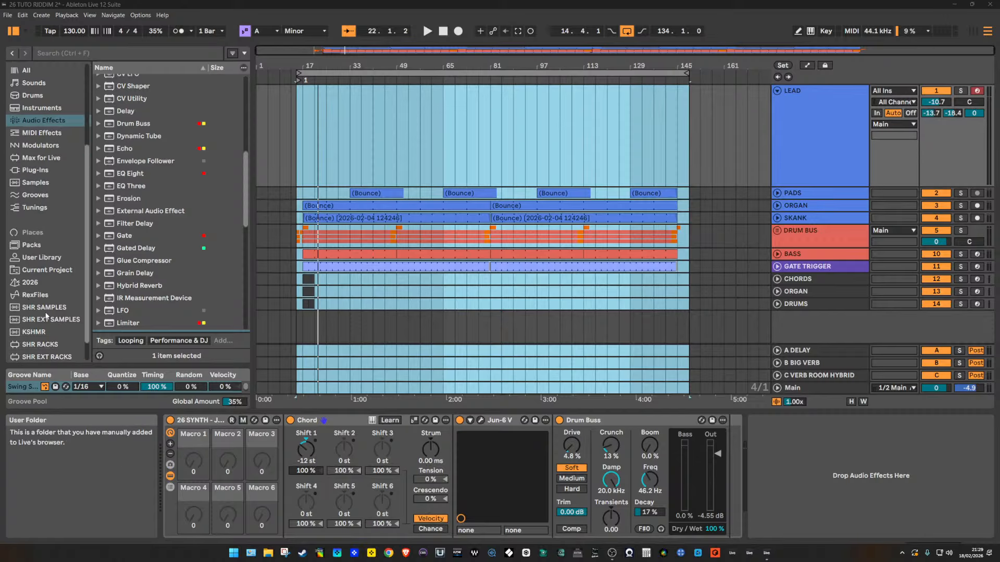
scroll(48, 312, up, 1)
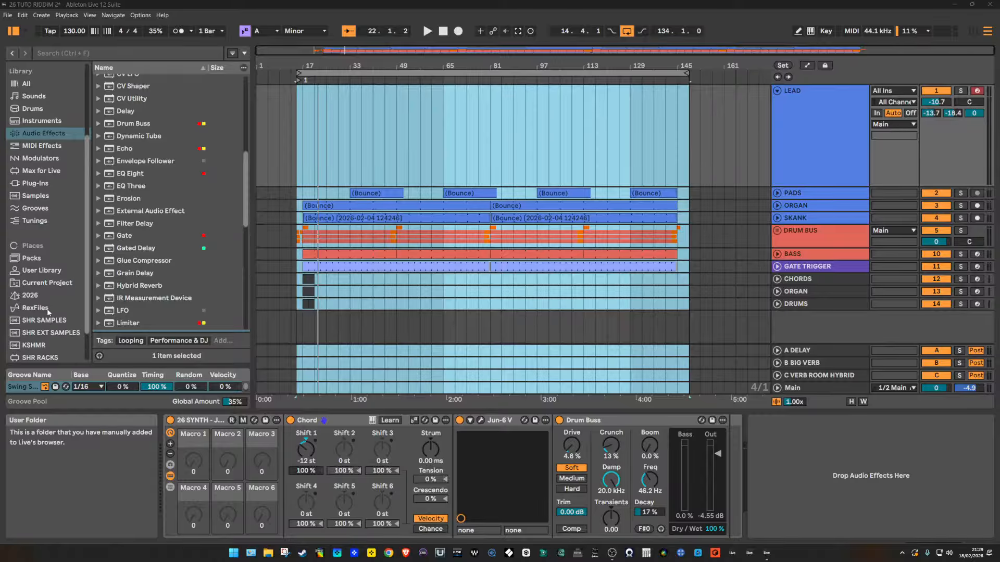
click(35, 183)
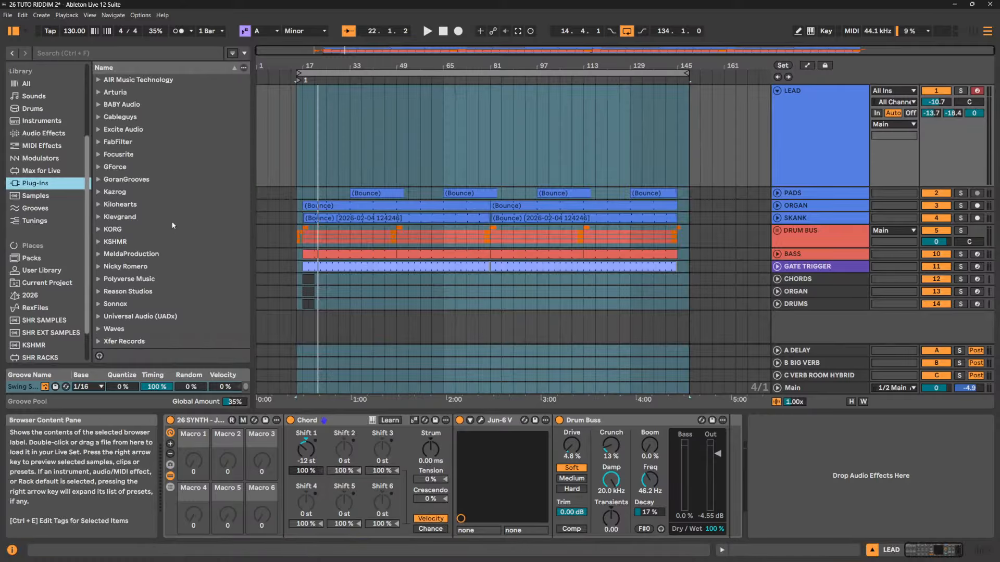
click(99, 129)
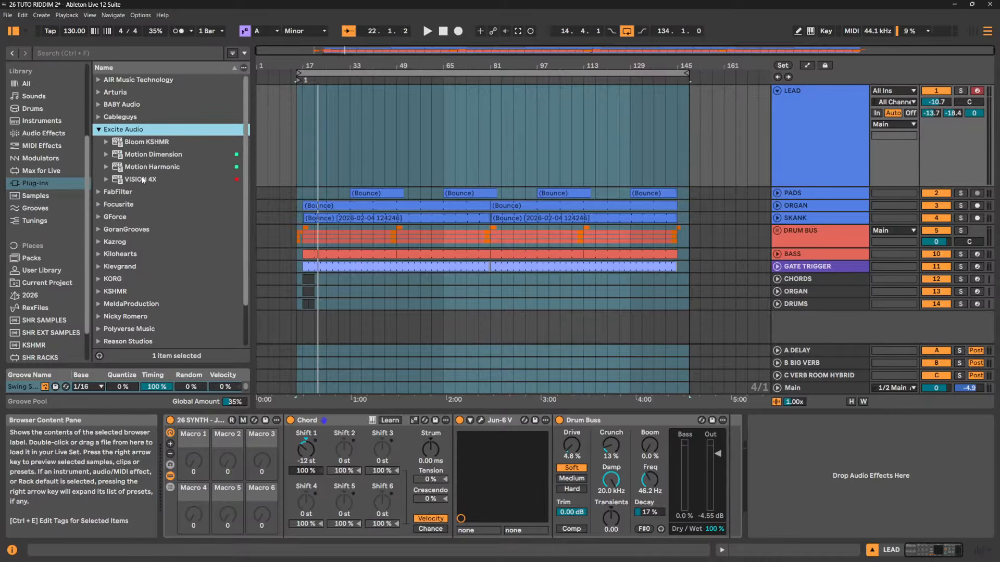
drag(139, 181, 774, 460)
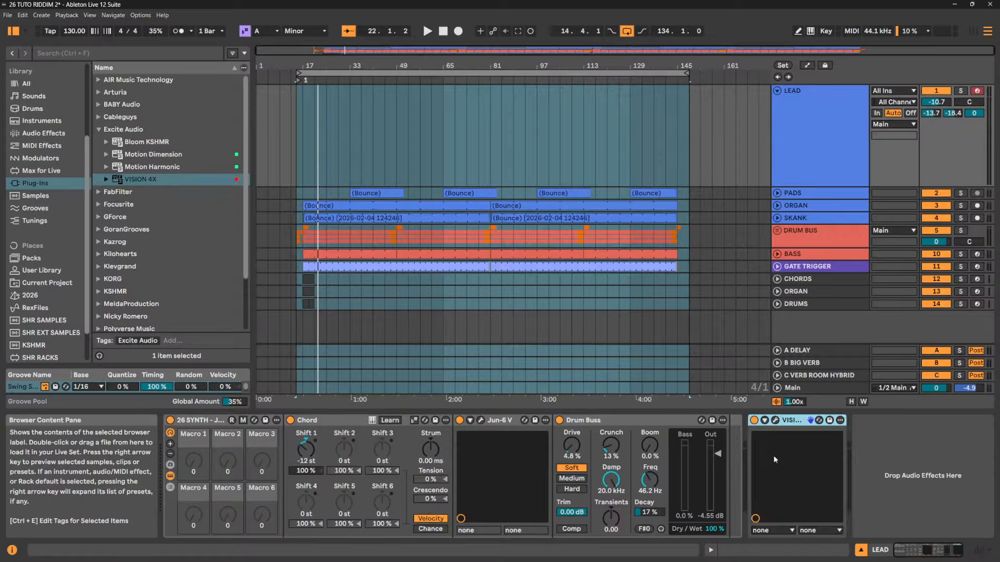
click(775, 420)
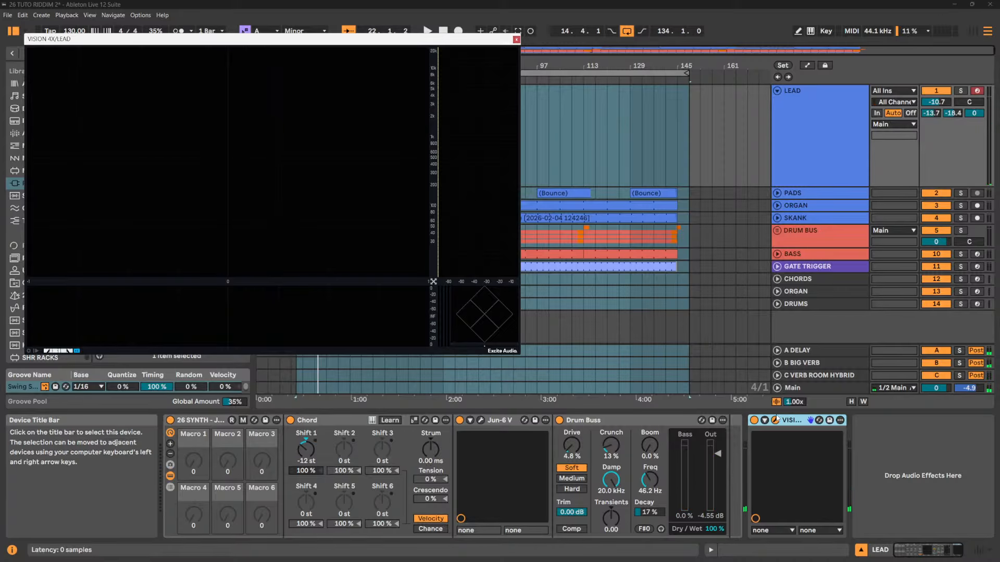
Close the VISION 4X window, switch to Beatport Access to view My Products, and close it
mouse_move(940, 559)
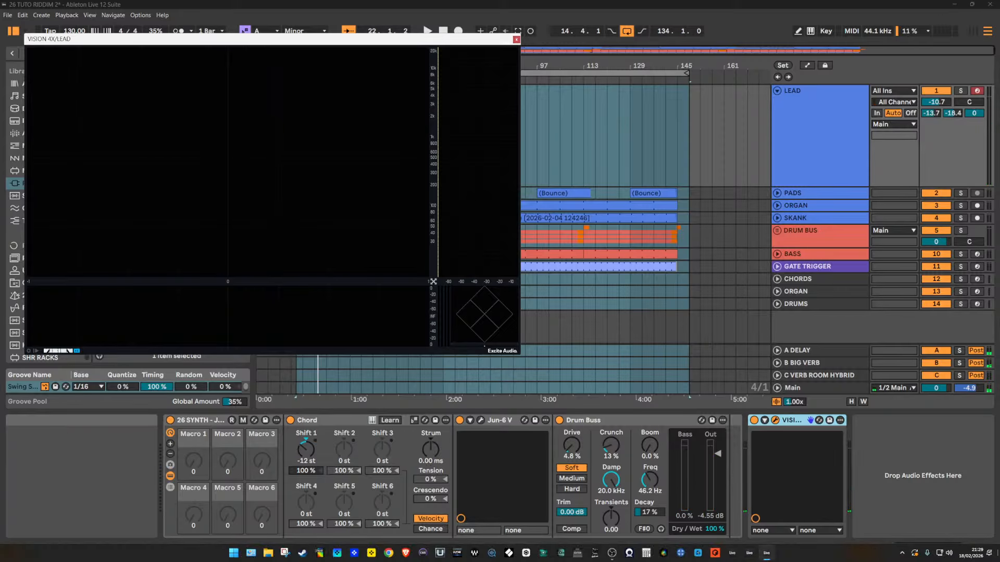
click(900, 554)
click(901, 555)
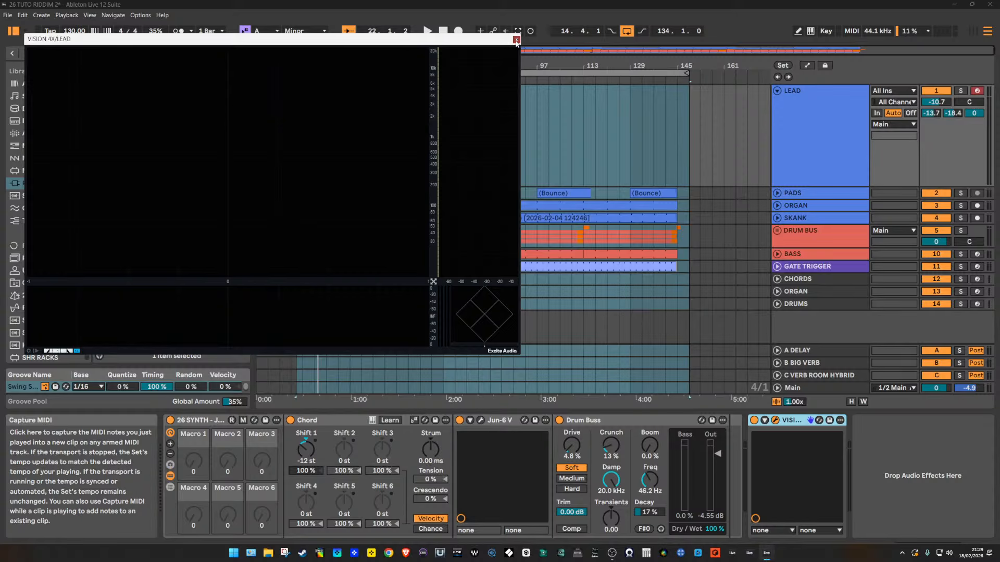
click(516, 40)
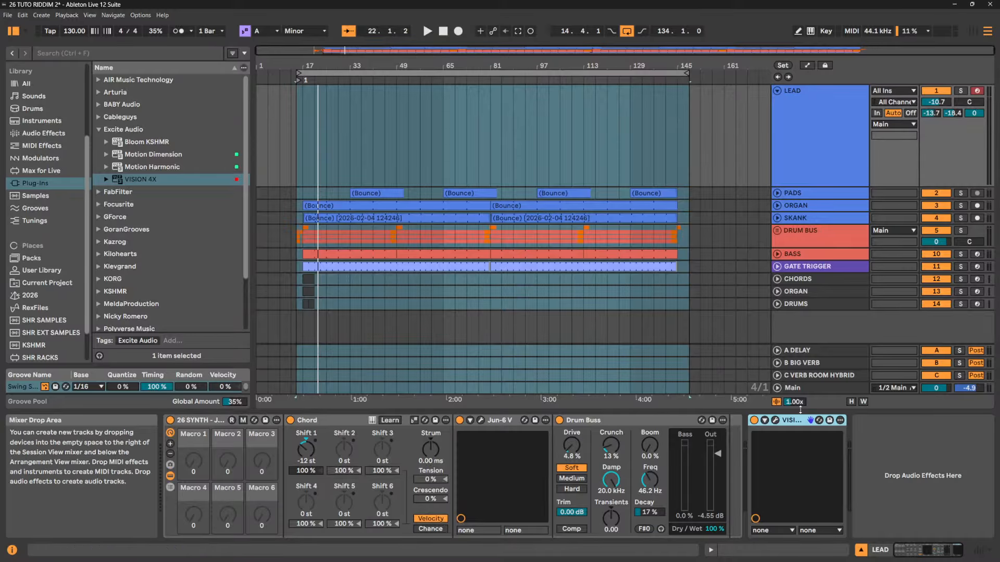
mouse_move(885, 558)
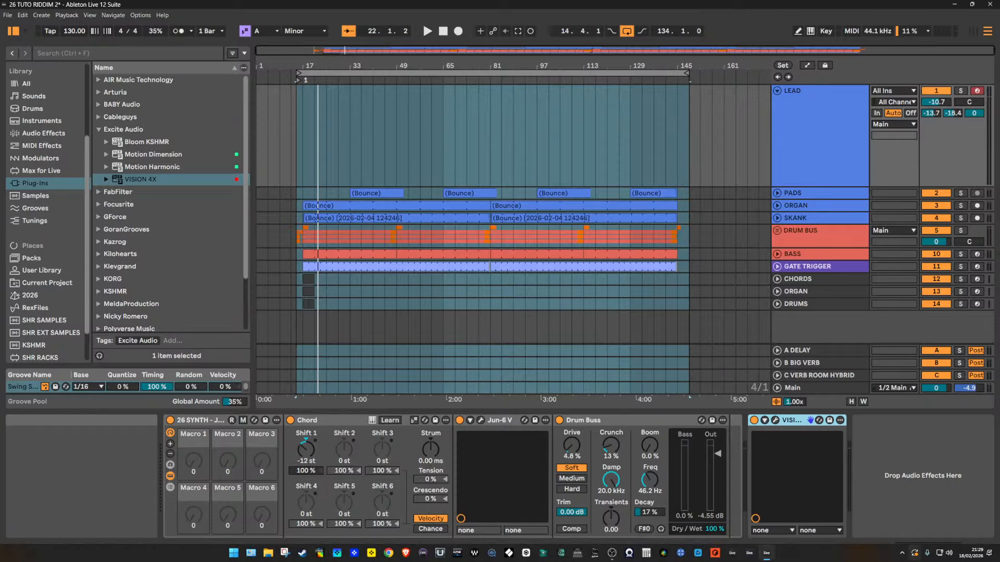
click(903, 554)
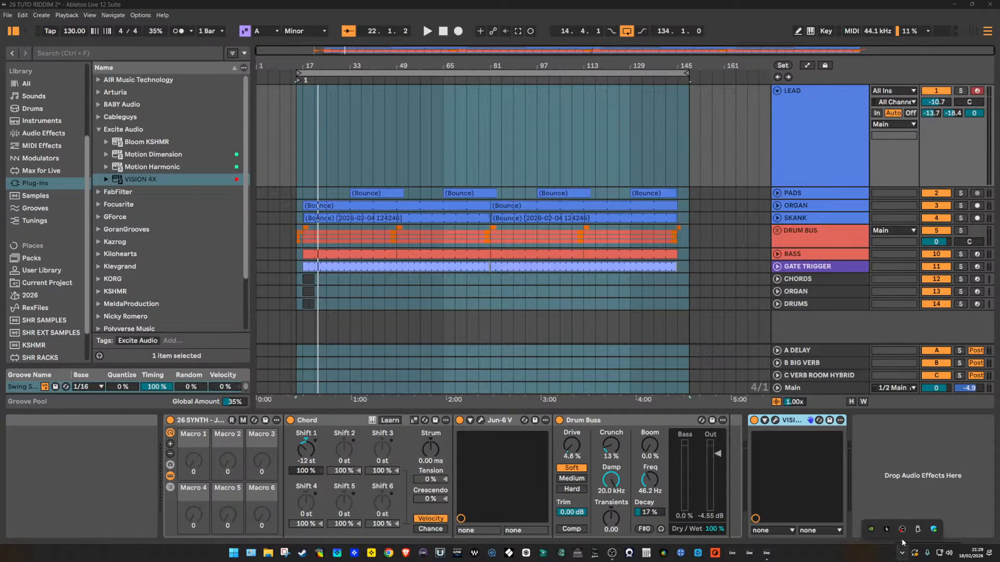
click(887, 529)
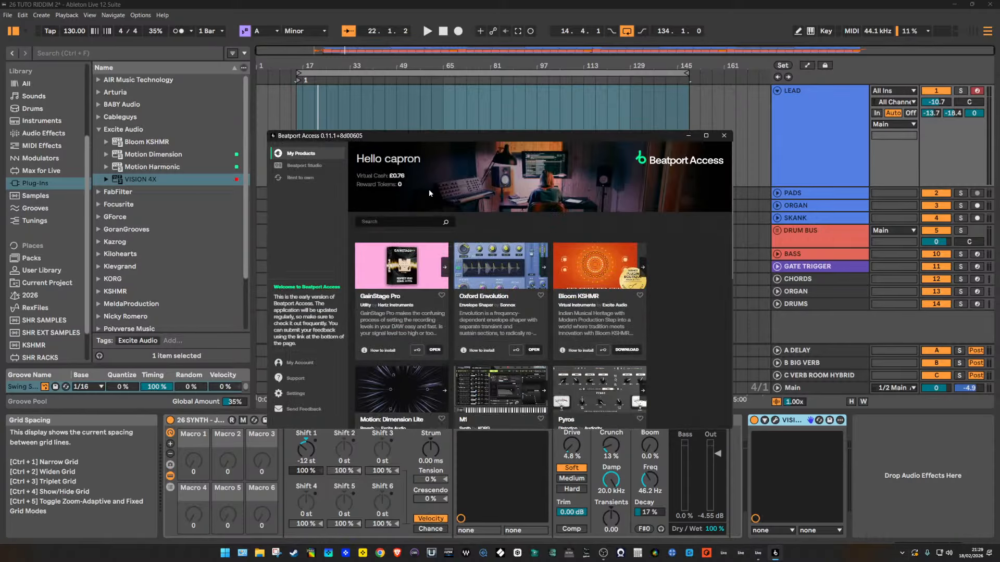
click(724, 136)
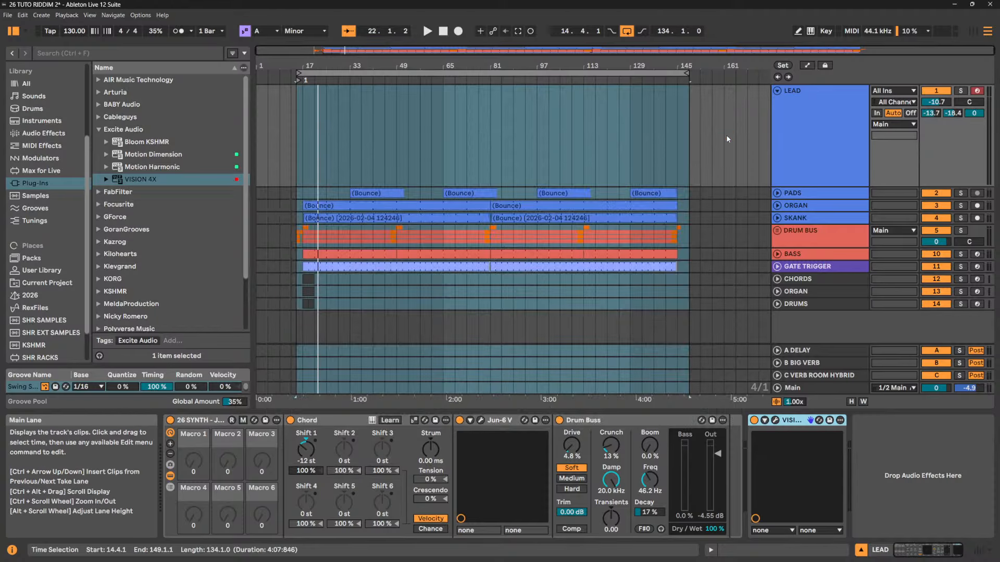
Examine the lead's spectrum in the VISION 4X window during playback, and close the plug-in window
click(775, 420)
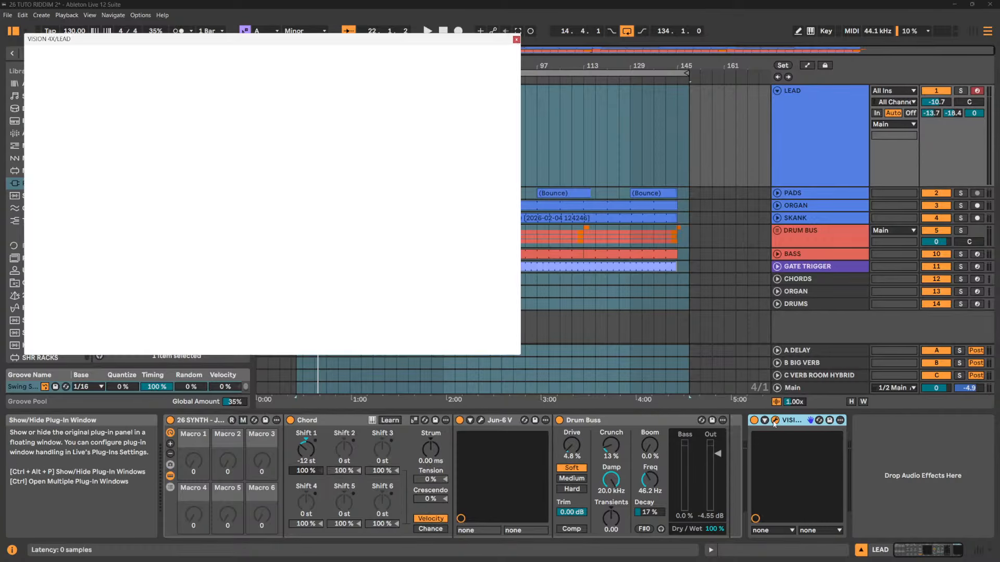
key(space)
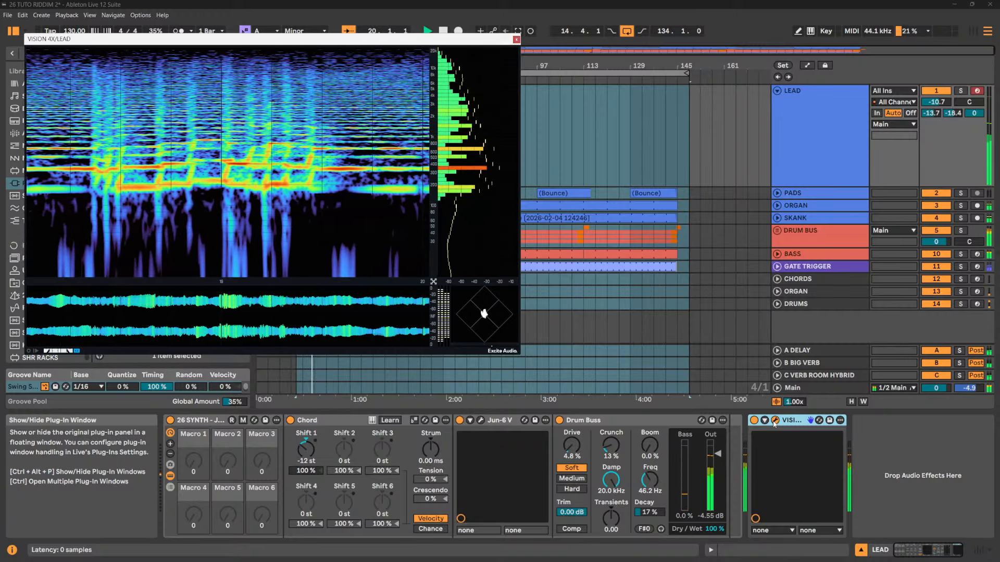
key(space)
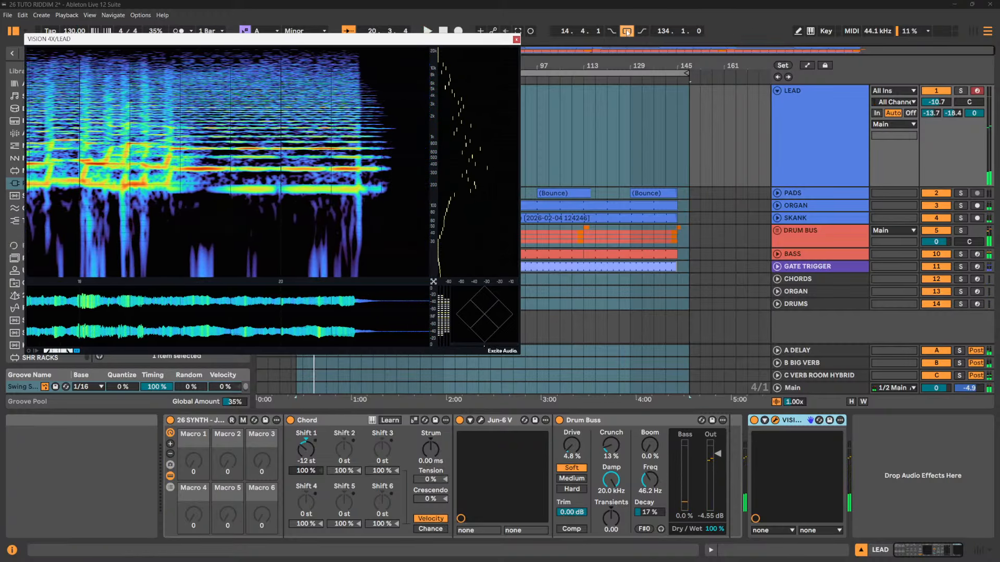
click(516, 40)
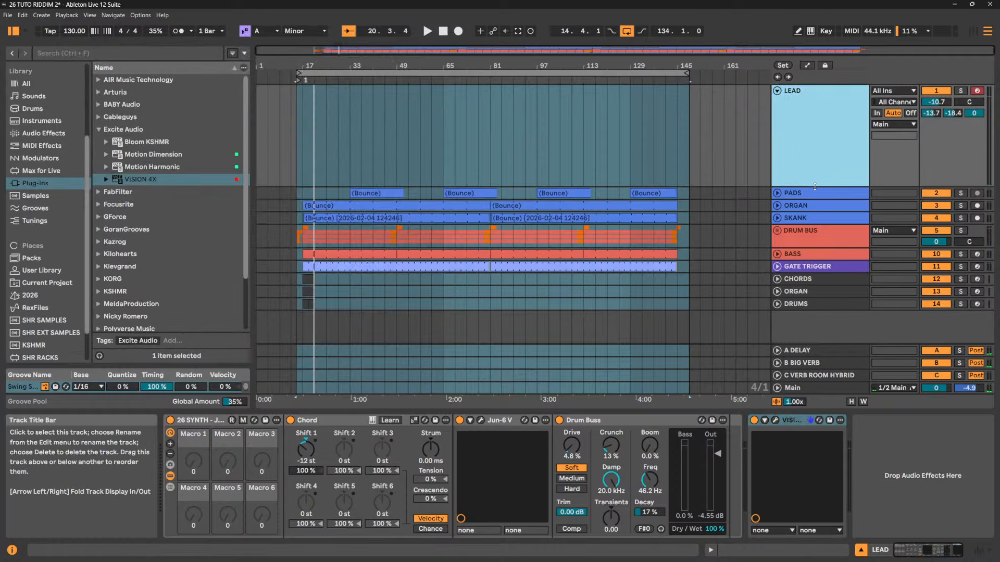
Reduce the LEAD track's height and delete the VISION 4X plug-in from its device chain
drag(815, 186, 825, 120)
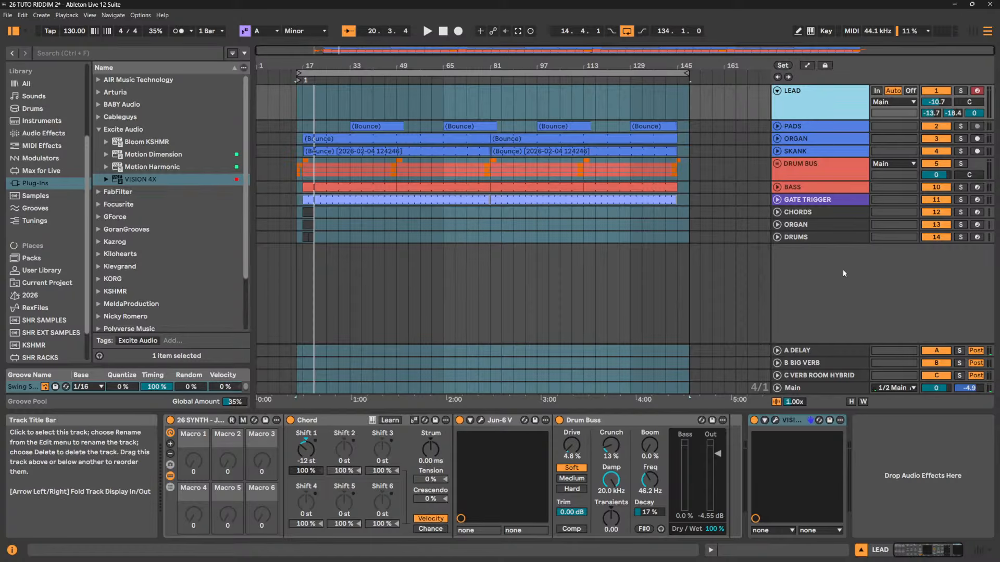
click(793, 421)
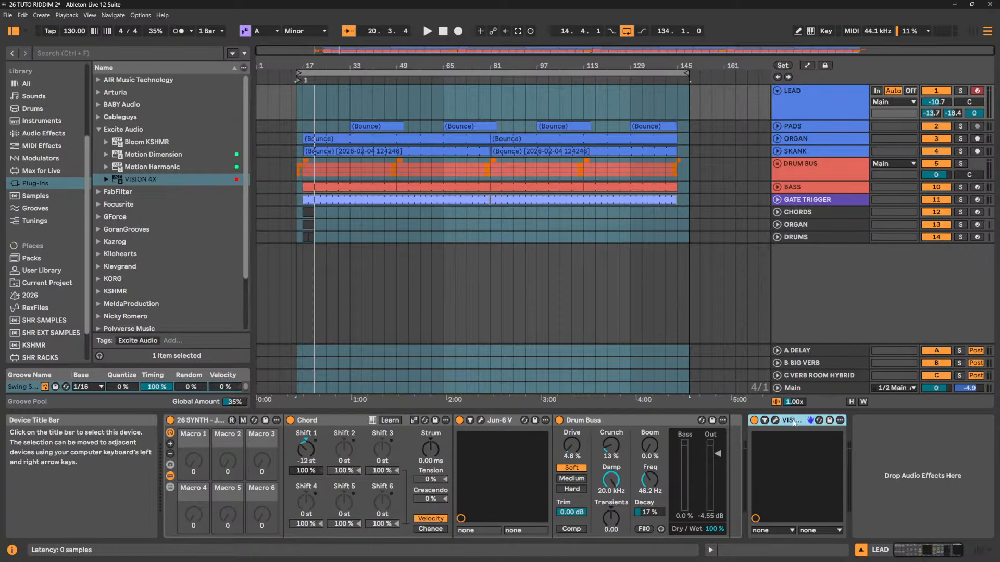
key(Delete)
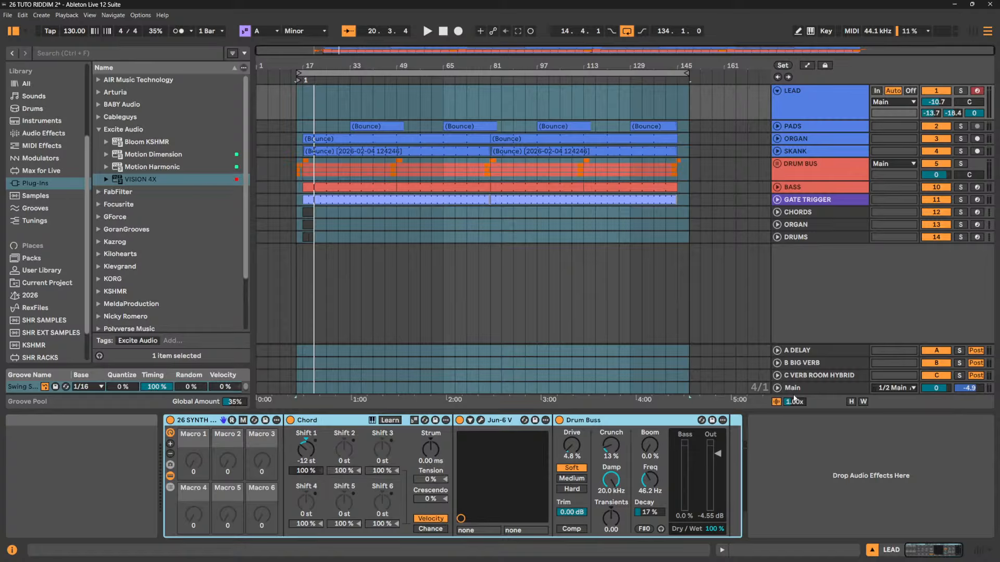
Play a short passage of the arrangement, and open the LEAD track's Jun-6 V window and reposition it below the transport
key(space)
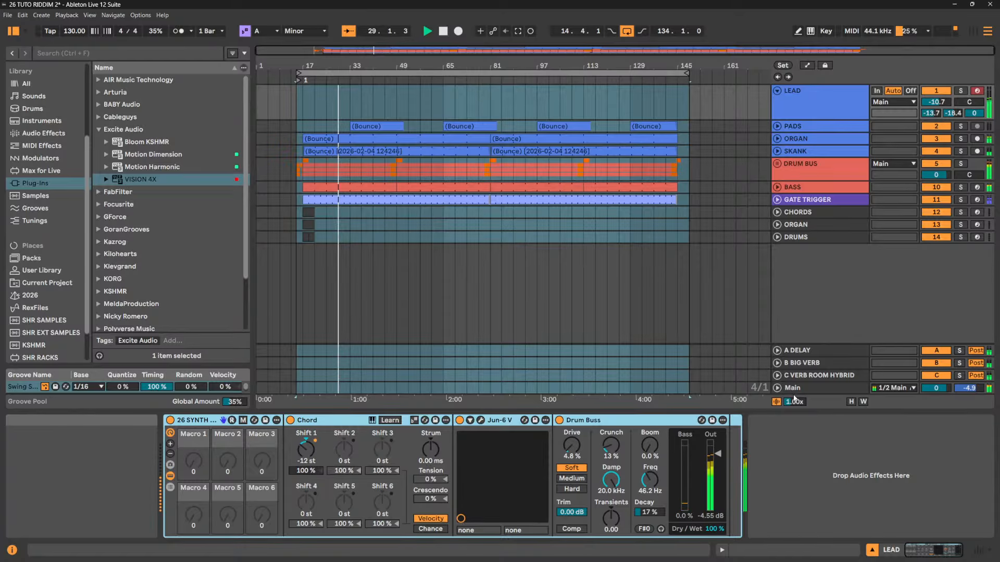
key(space)
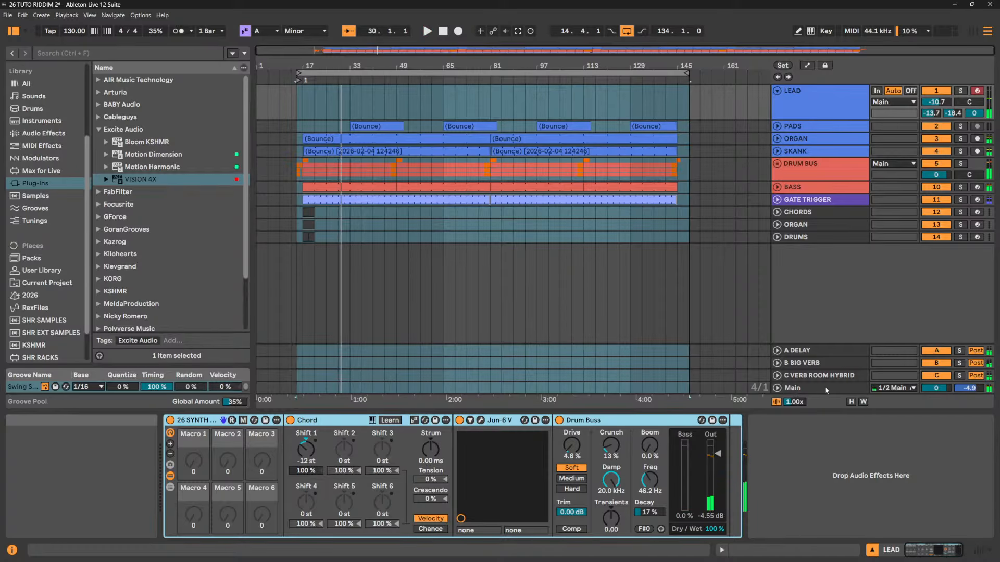
click(480, 420)
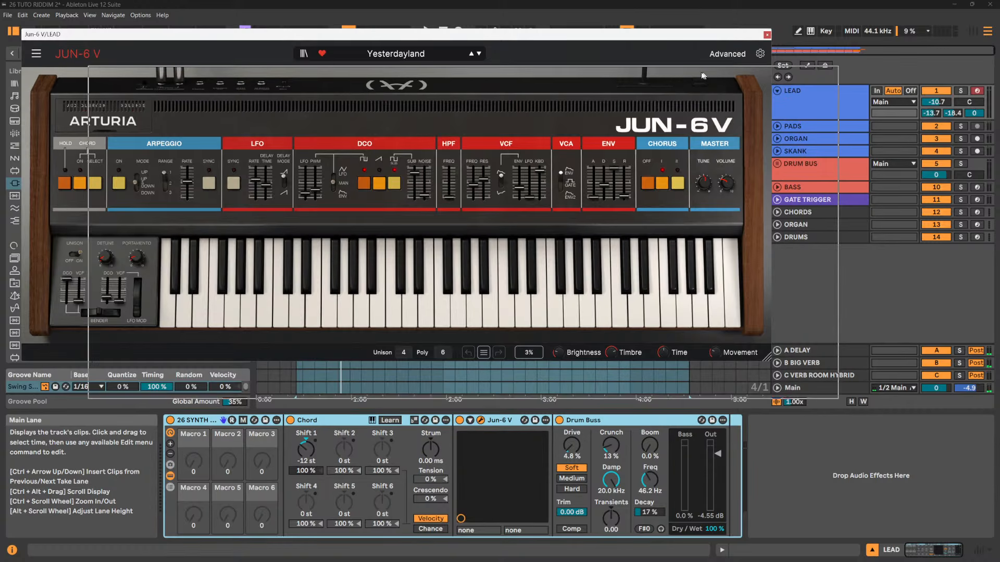
drag(731, 138, 735, 138)
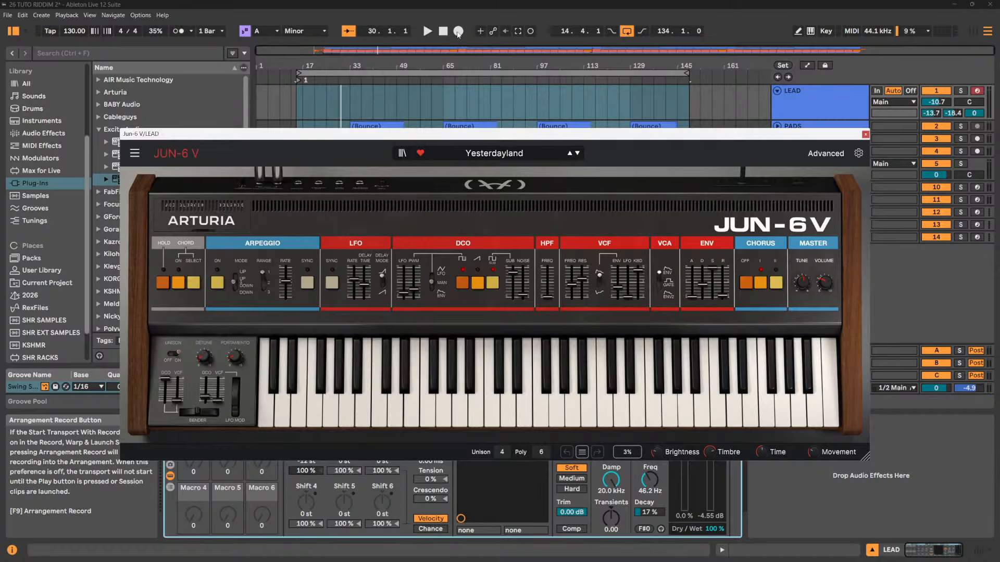
Start playback from 14.4.1 on the LEAD track and move the Jun-6 V window clear of the track controls
click(298, 101)
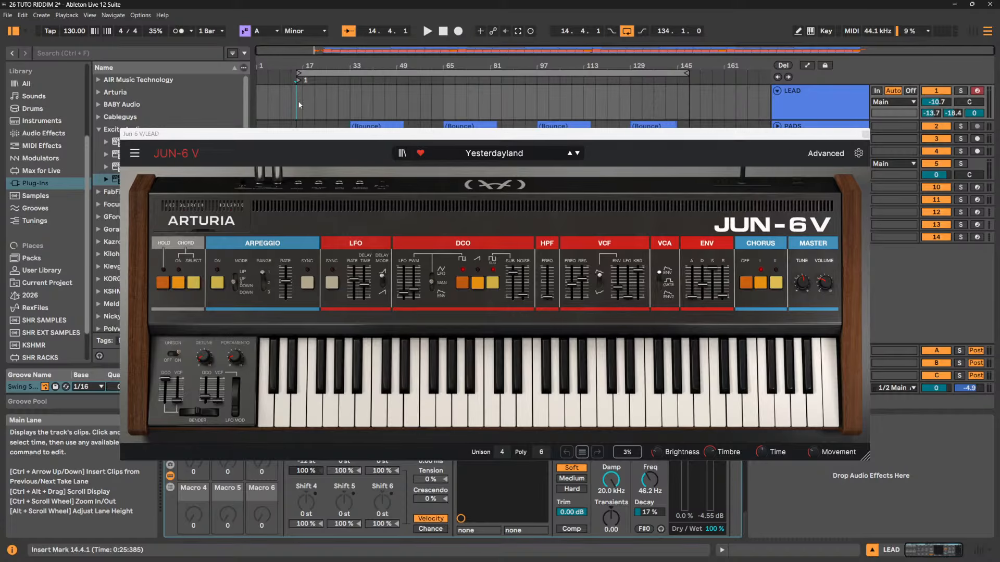
key(space)
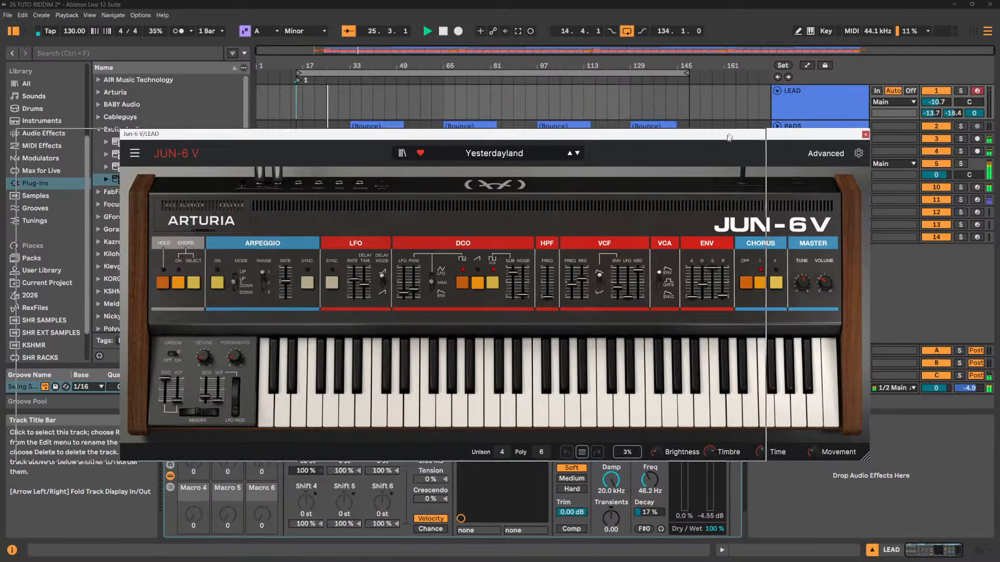
drag(834, 134, 726, 140)
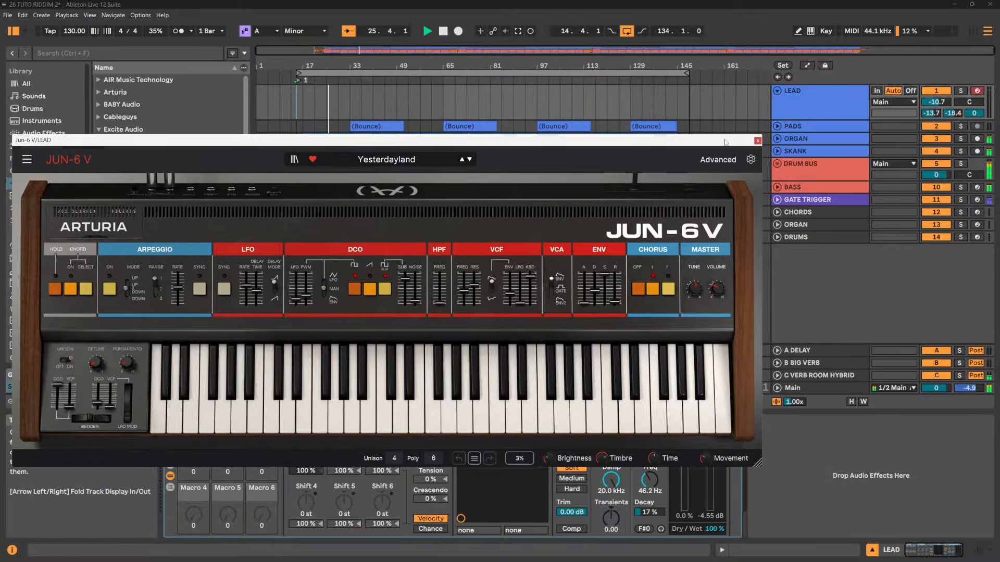
Mute and unmute the BASS track twice during playback to audition the riddim without it
click(943, 188)
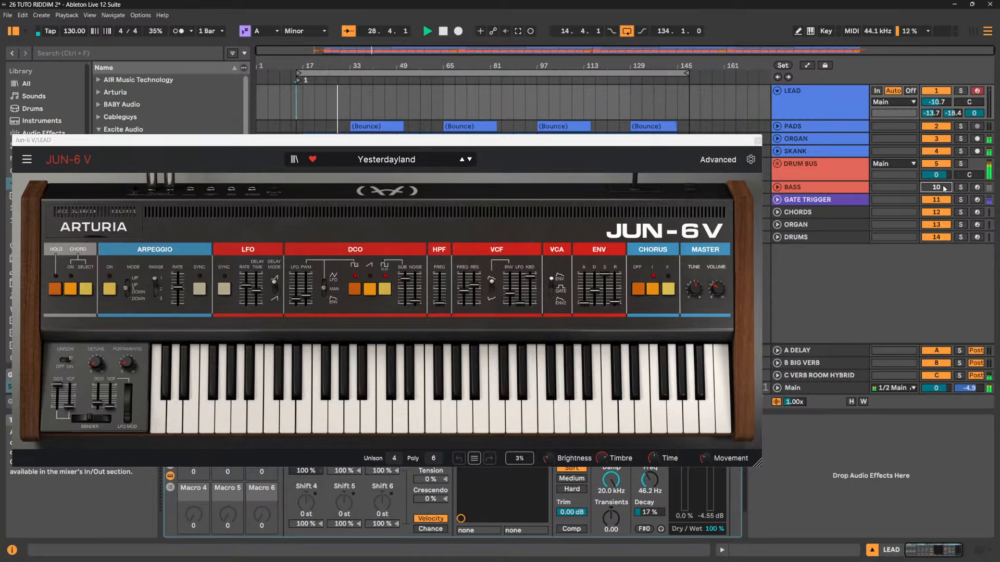
click(943, 187)
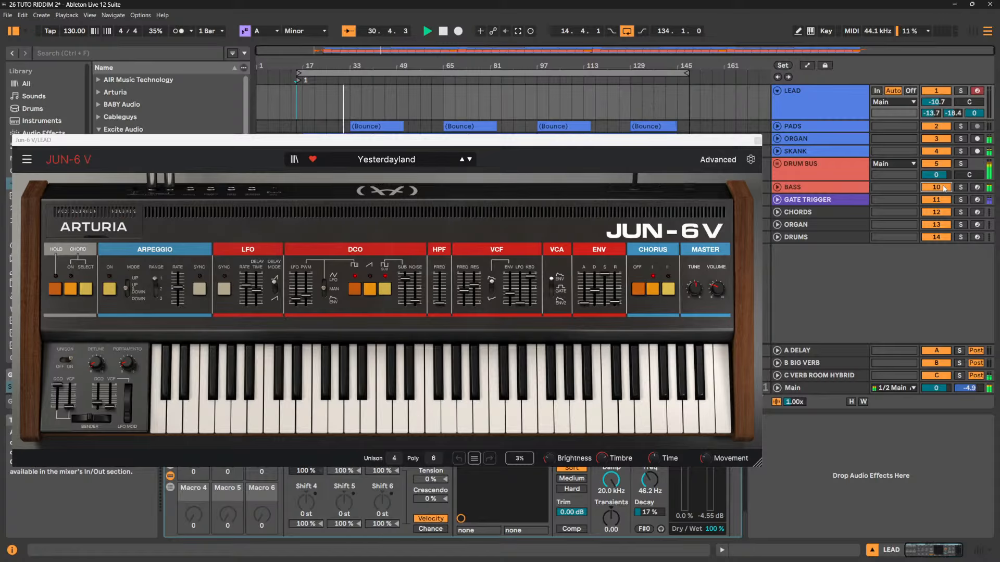
click(943, 188)
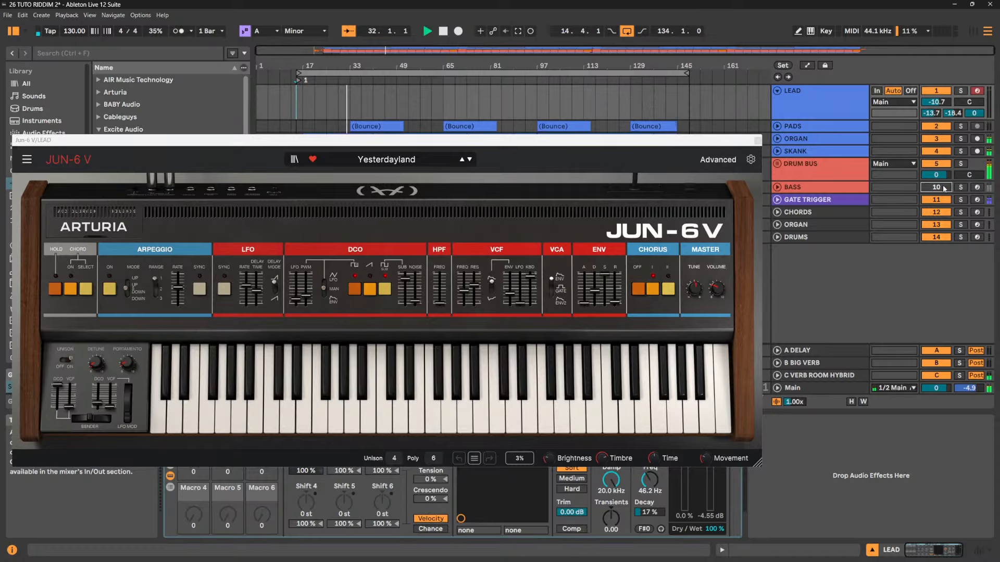
click(944, 187)
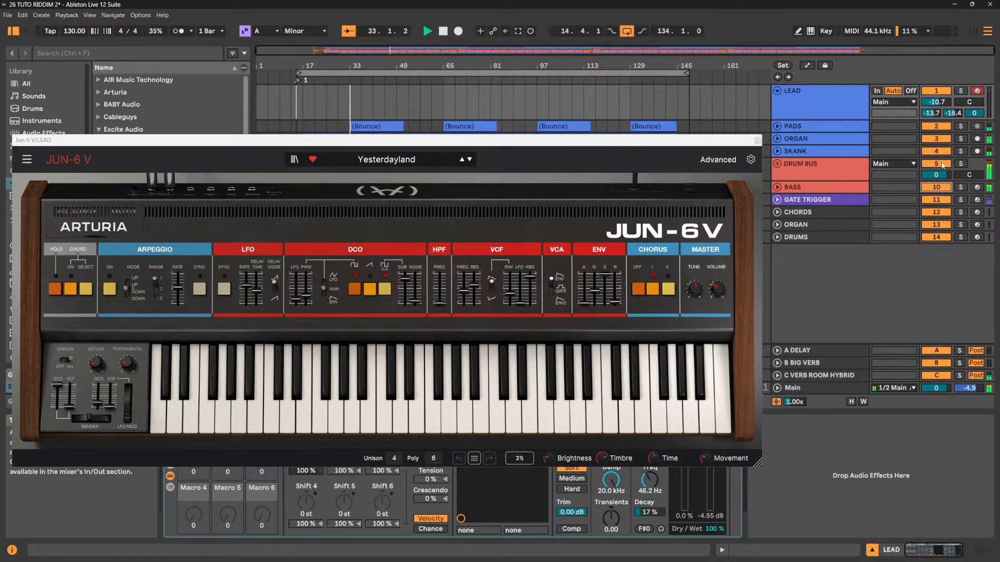
Mute the SKANK track, unfold and refold PADS, and reactivate SKANK before stopping playback
click(943, 151)
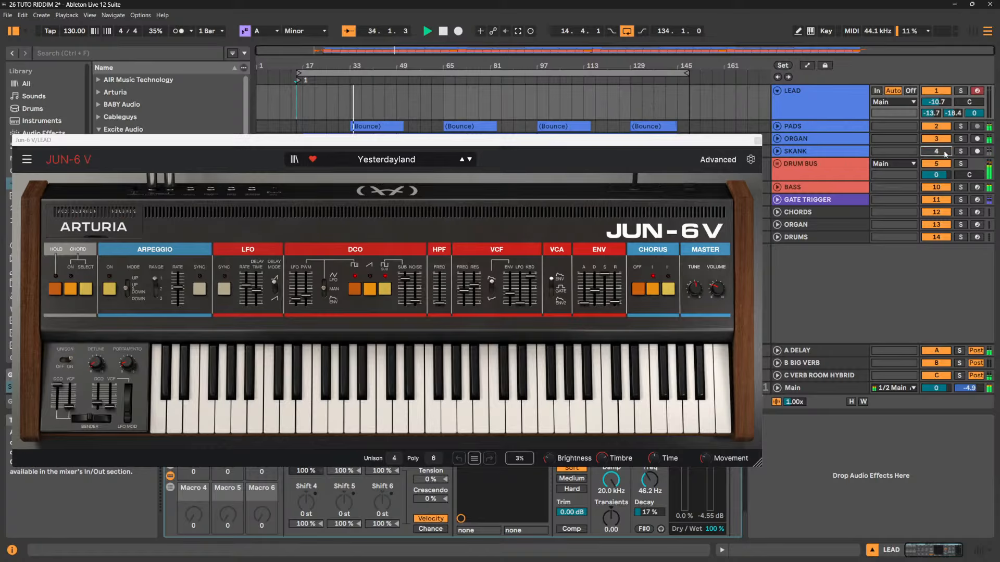
click(776, 126)
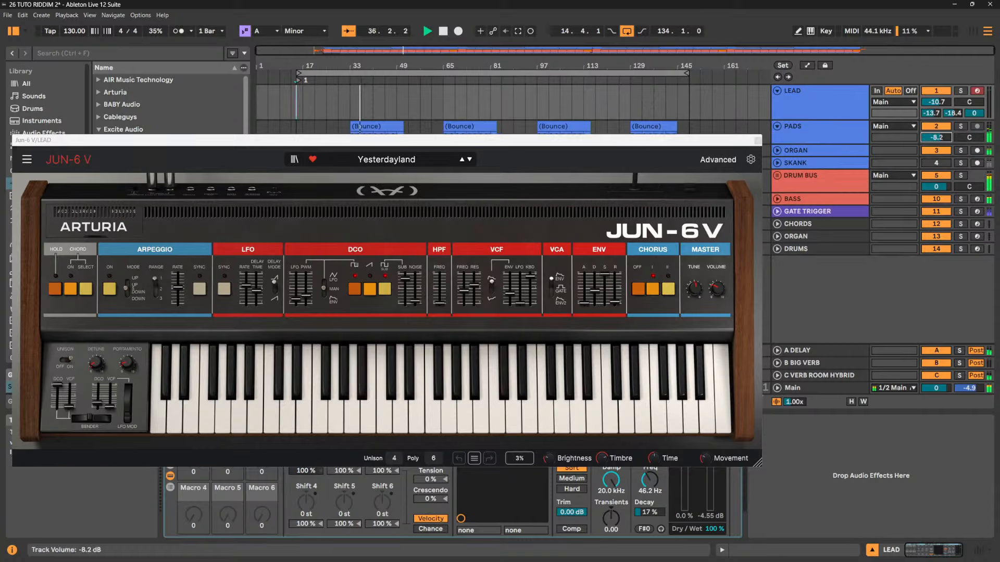
click(776, 126)
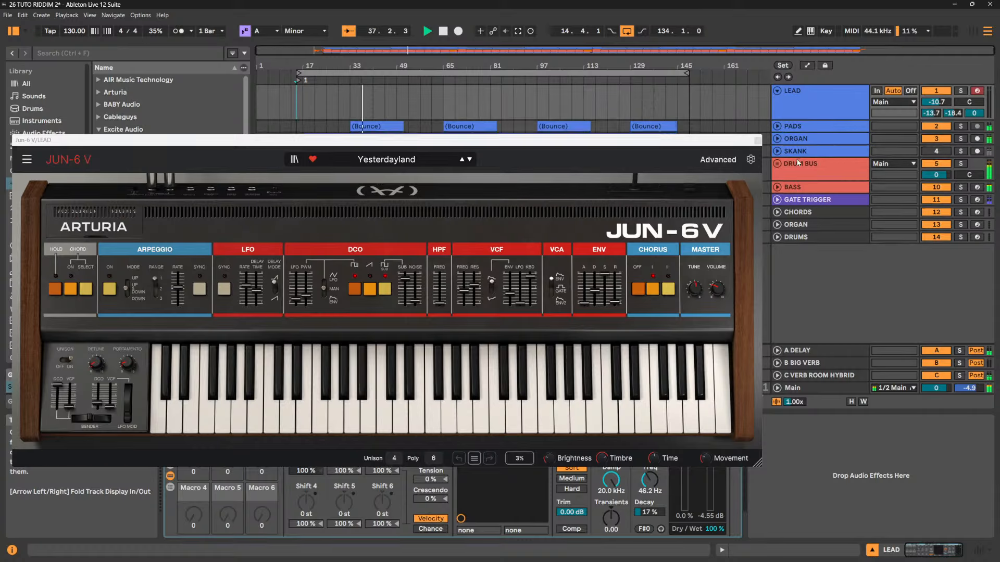
click(937, 152)
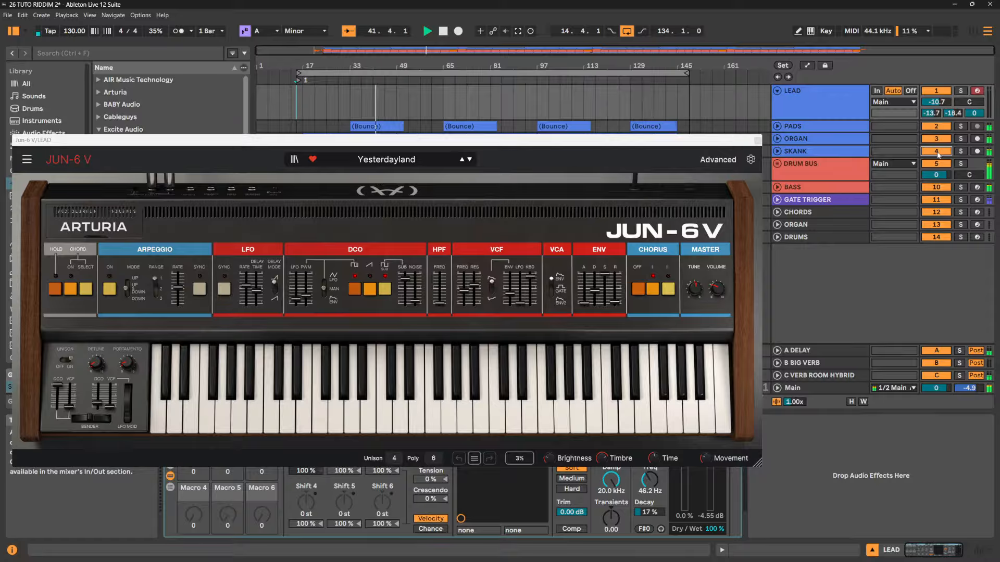
key(space)
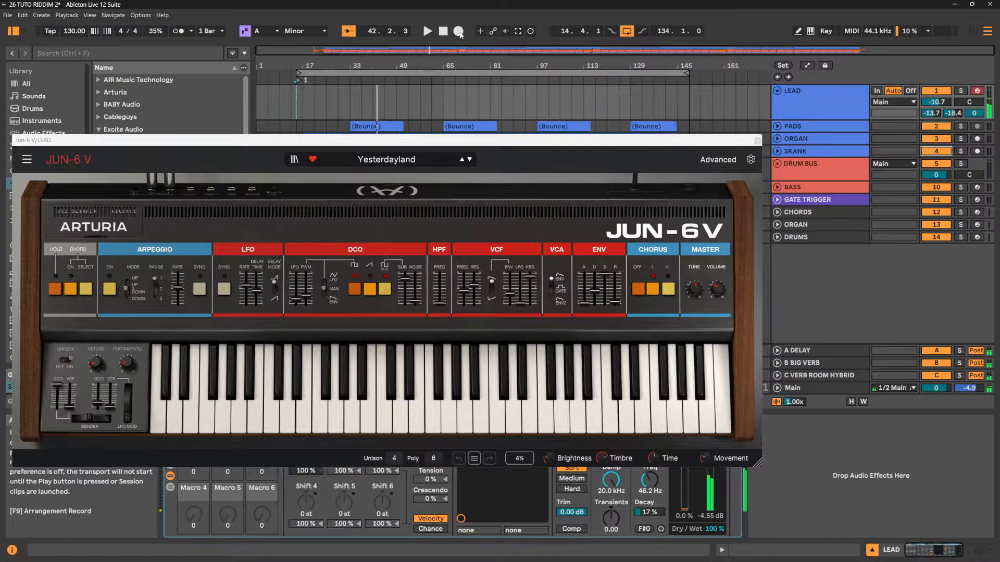
Set the LEAD track's volume to -15.5 dB and record a lead take into the arrangement up to about bar 148
drag(940, 104, 940, 112)
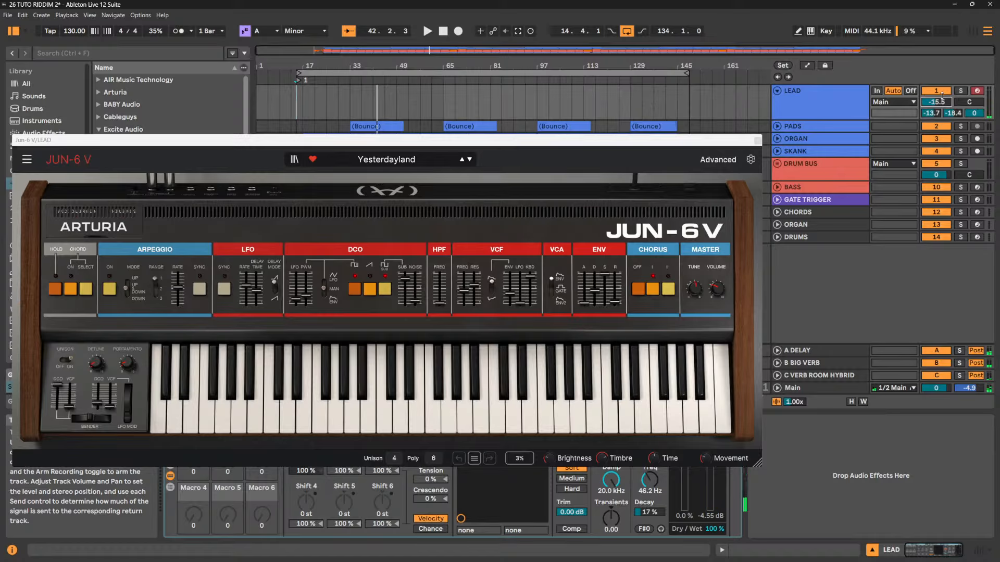
click(459, 31)
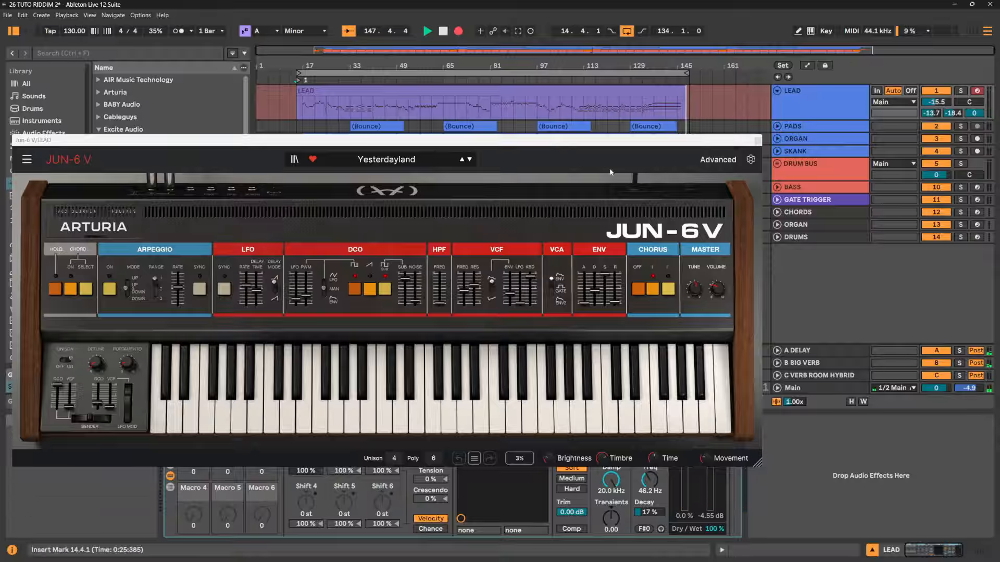
key(space)
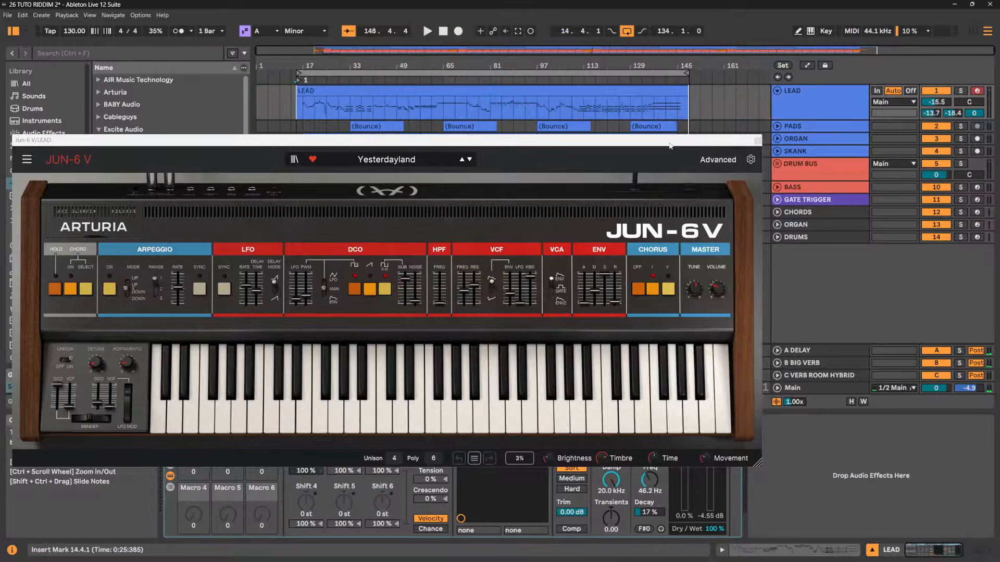
Close the Jun-6 V window and increase the LEAD track's height to show the recorded clip
click(758, 141)
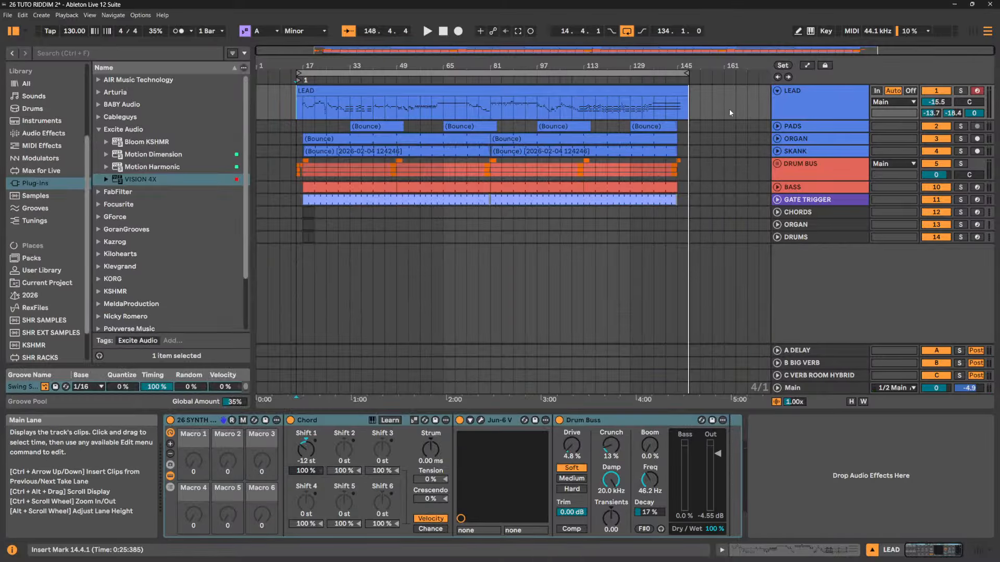
drag(790, 119, 796, 130)
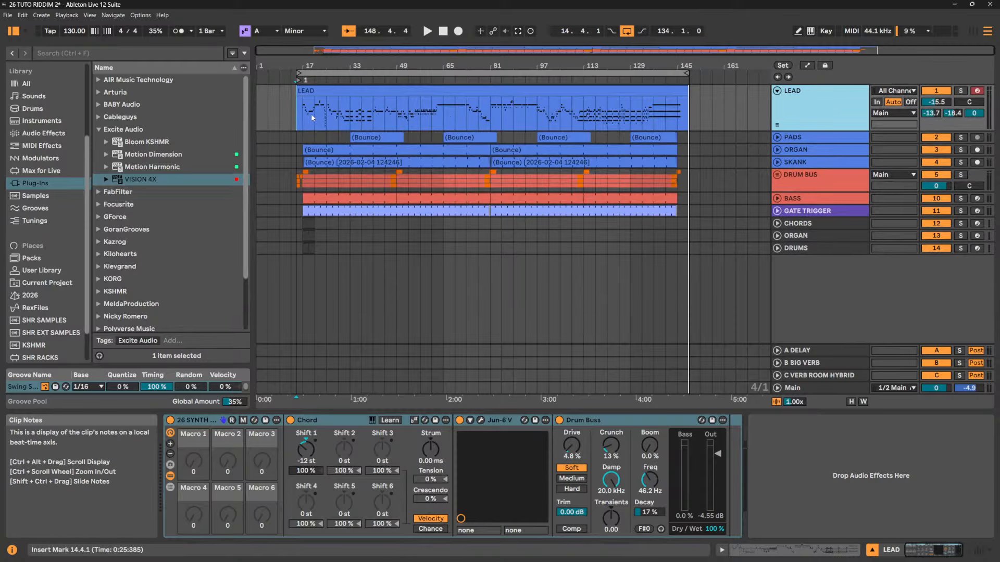
Play back the arrangement with PADS selected, dropping DRUM BUS and BASS out and back in with their track activators
click(825, 137)
key(space)
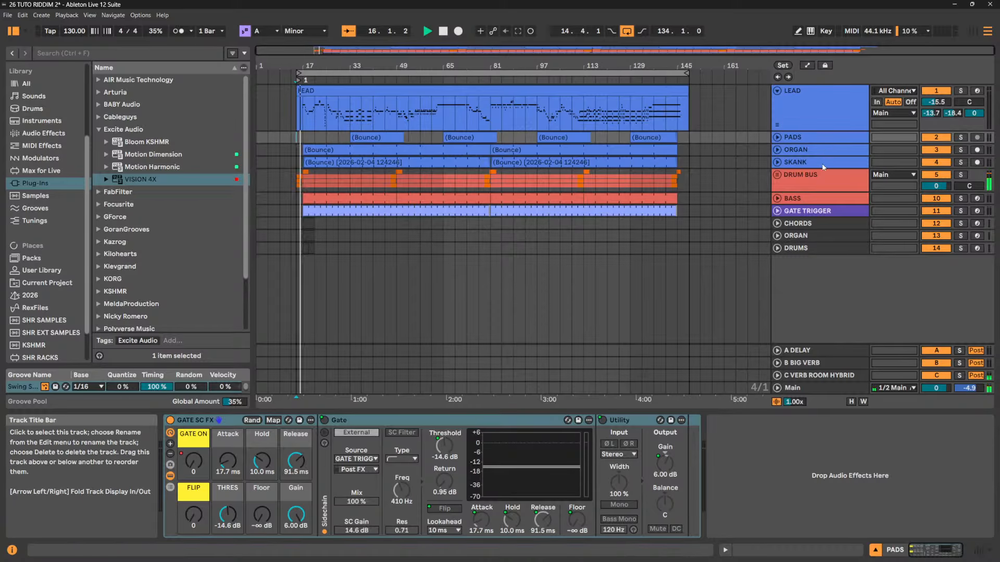
click(935, 174)
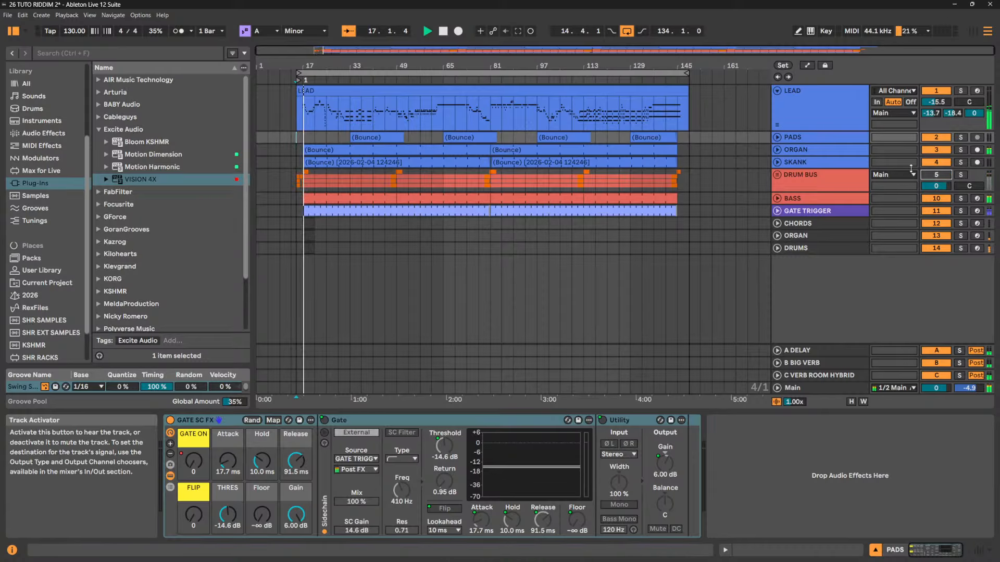
click(930, 197)
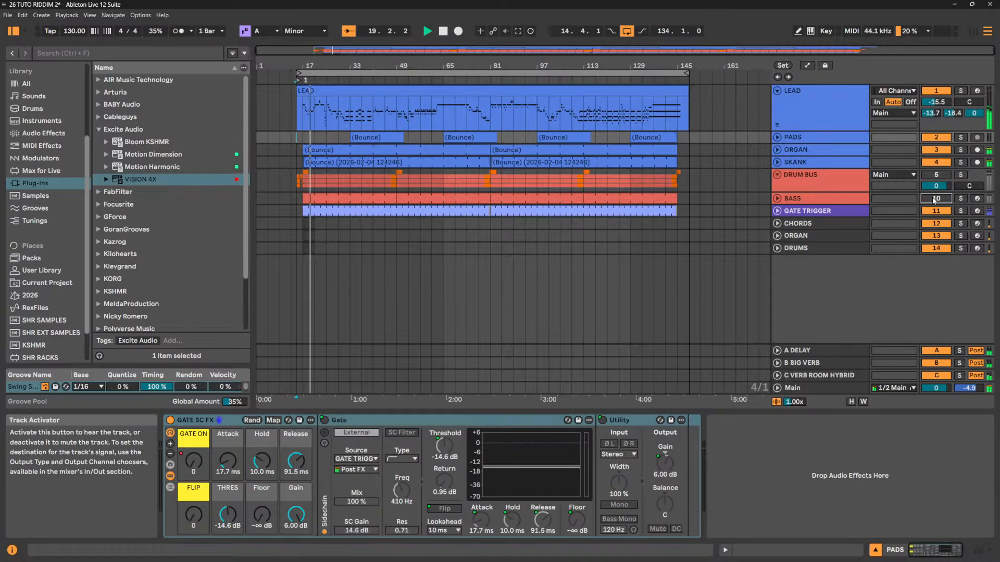
click(934, 199)
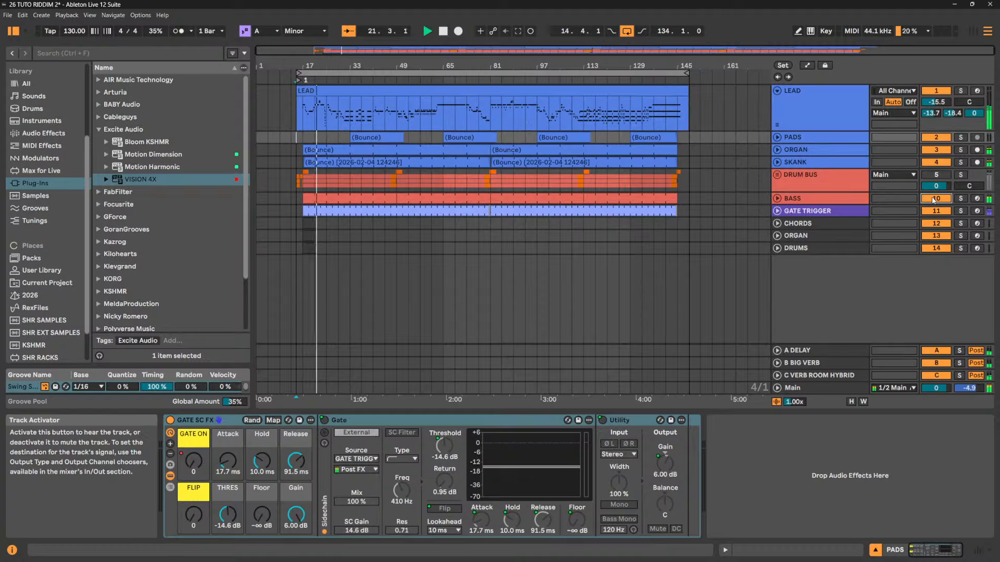
click(933, 199)
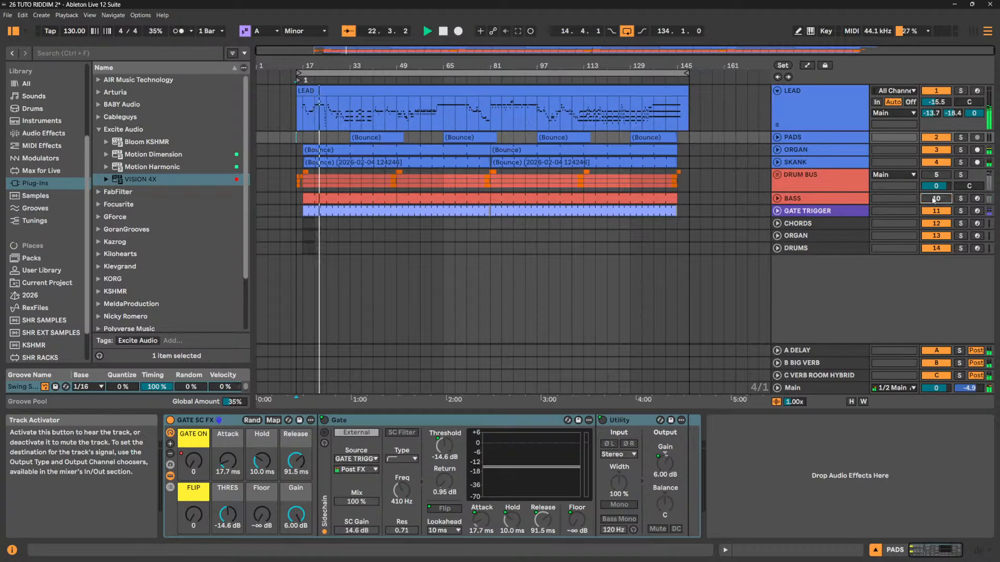
click(934, 199)
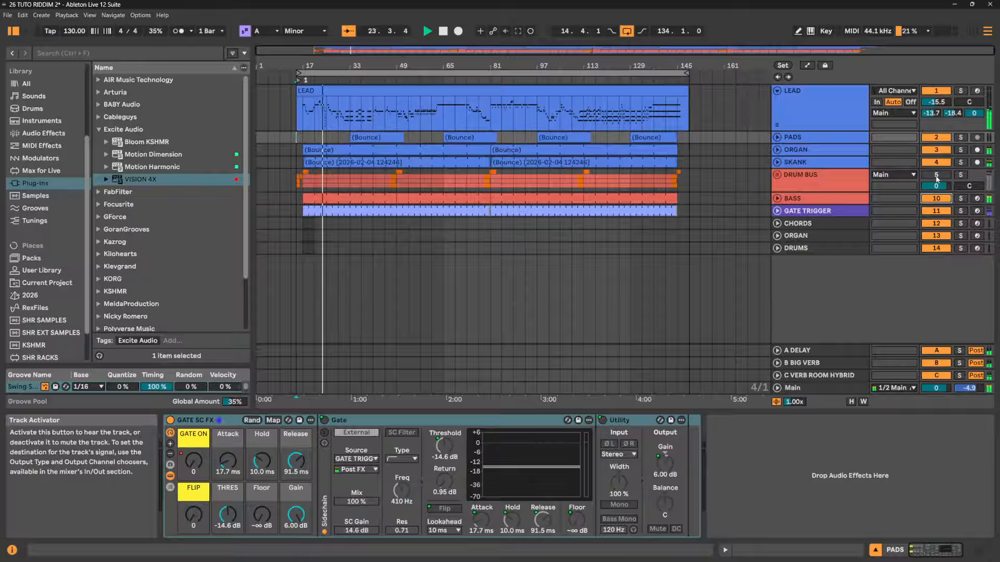
click(935, 177)
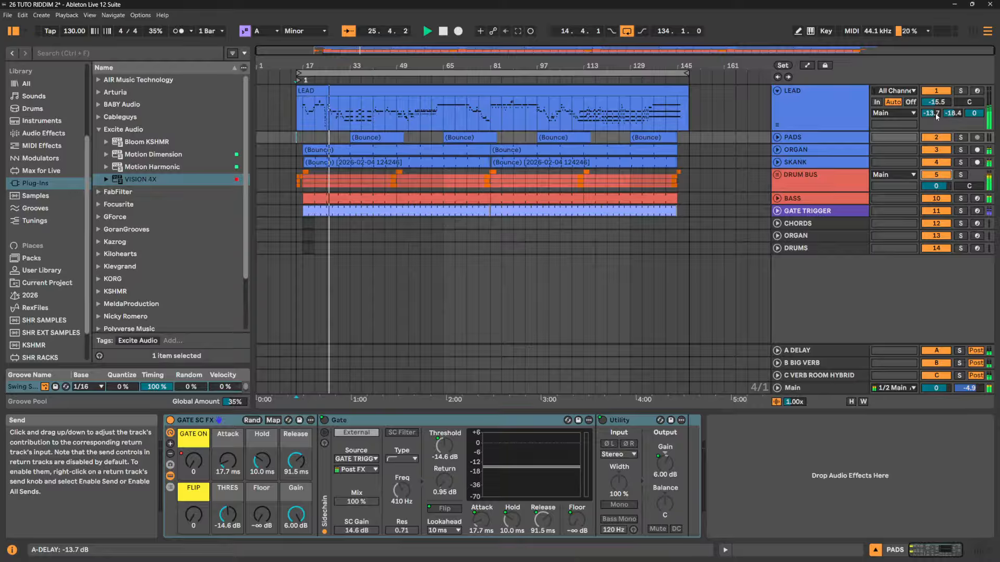
Raise the LEAD track's A-DELAY send to 0 dB and set the A DELAY return's feedback to 87 %
drag(935, 116, 935, 84)
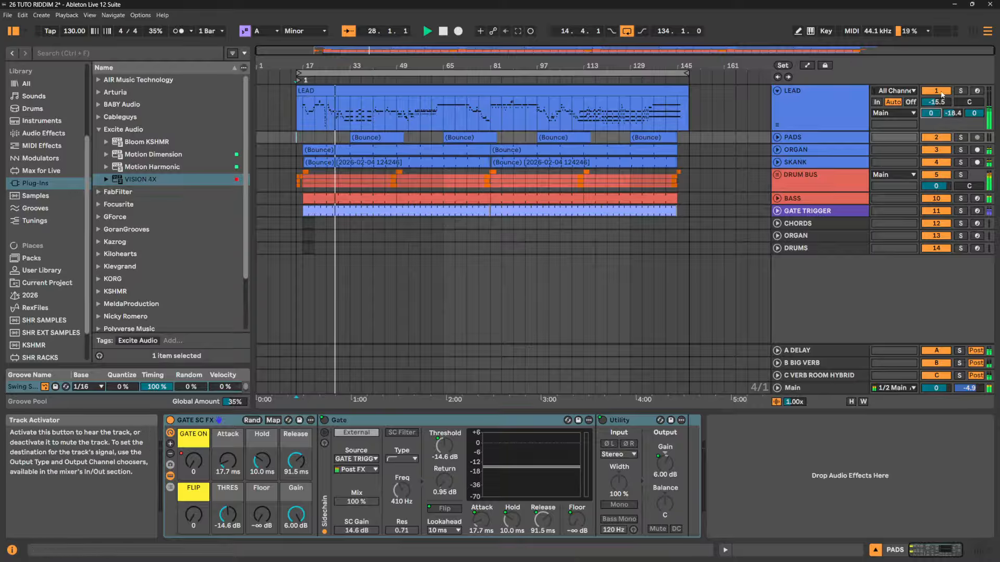
click(823, 350)
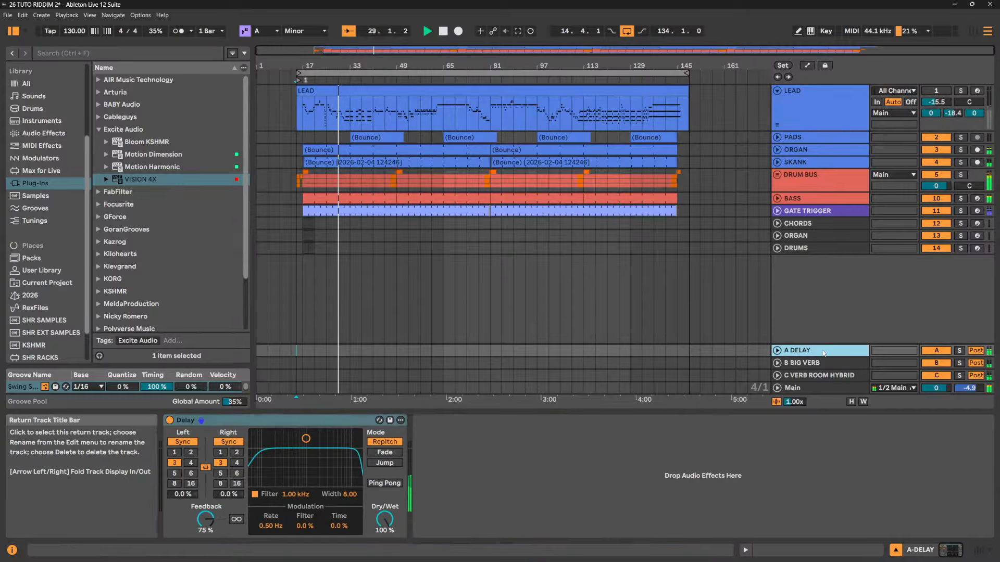
drag(206, 519, 205, 509)
click(935, 92)
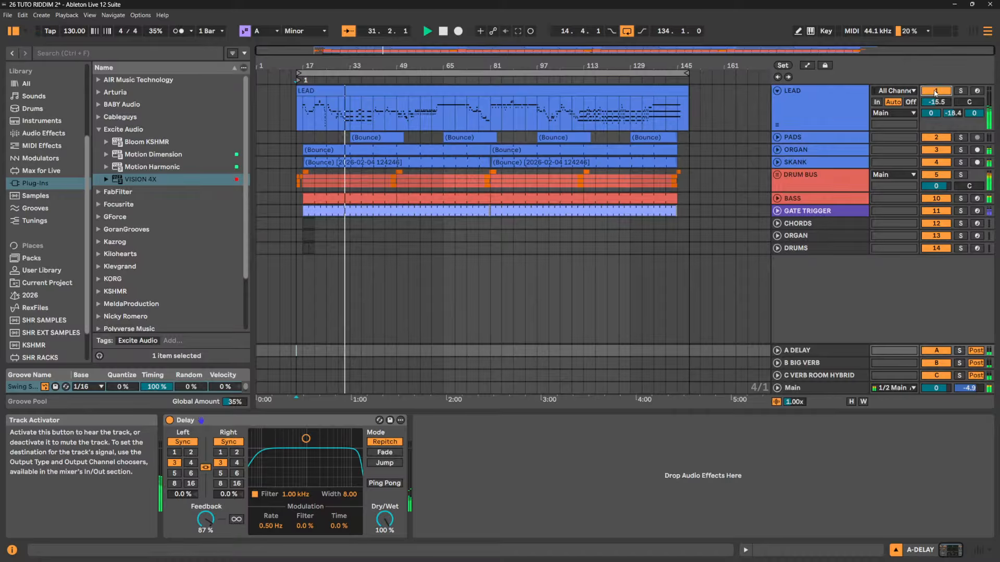
Drop the LEAD track's A-DELAY send to -∞, raise it to -2.8 dB, and leave LEAD muted with playback stopped
click(931, 113)
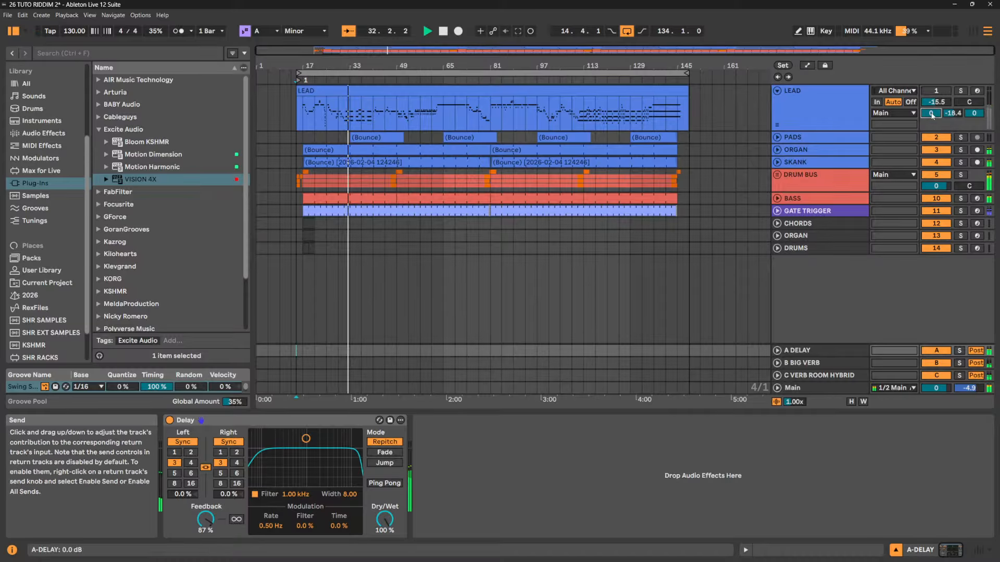
double_click(932, 114)
click(936, 91)
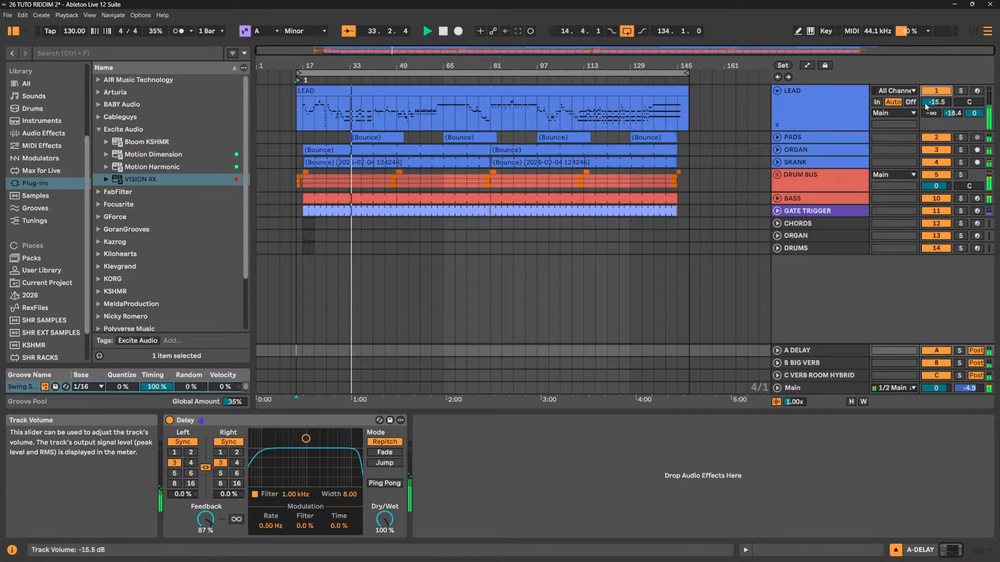
drag(931, 113, 931, 78)
click(943, 90)
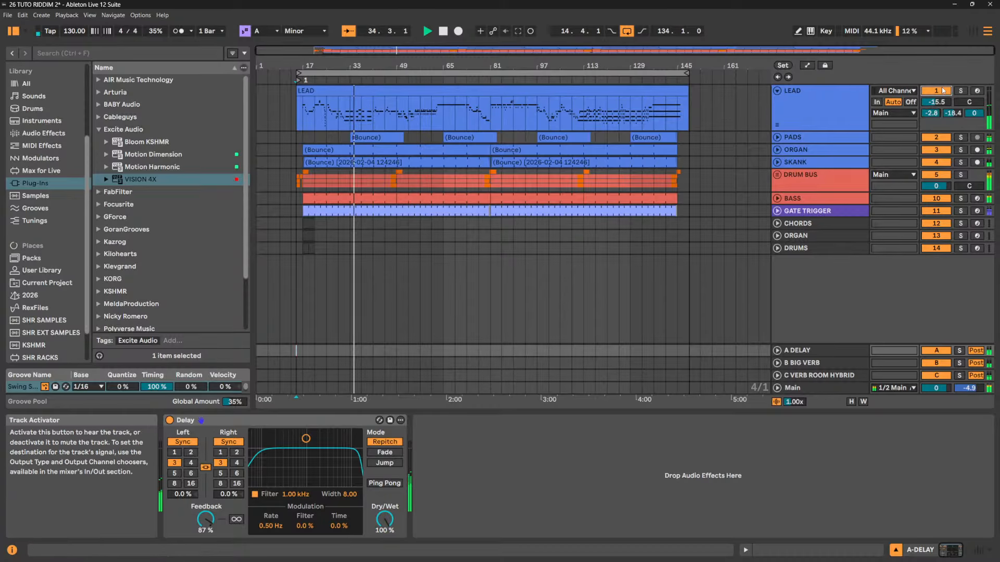
click(943, 90)
key(space)
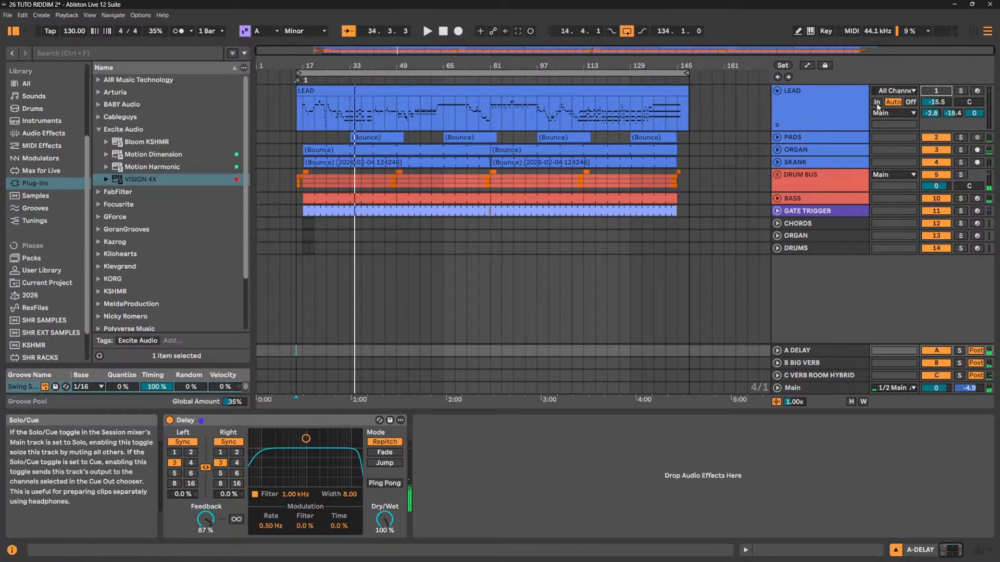
Lower the LEAD track's A-DELAY send to -12.8 dB and reactivate the muted track
drag(931, 113, 931, 125)
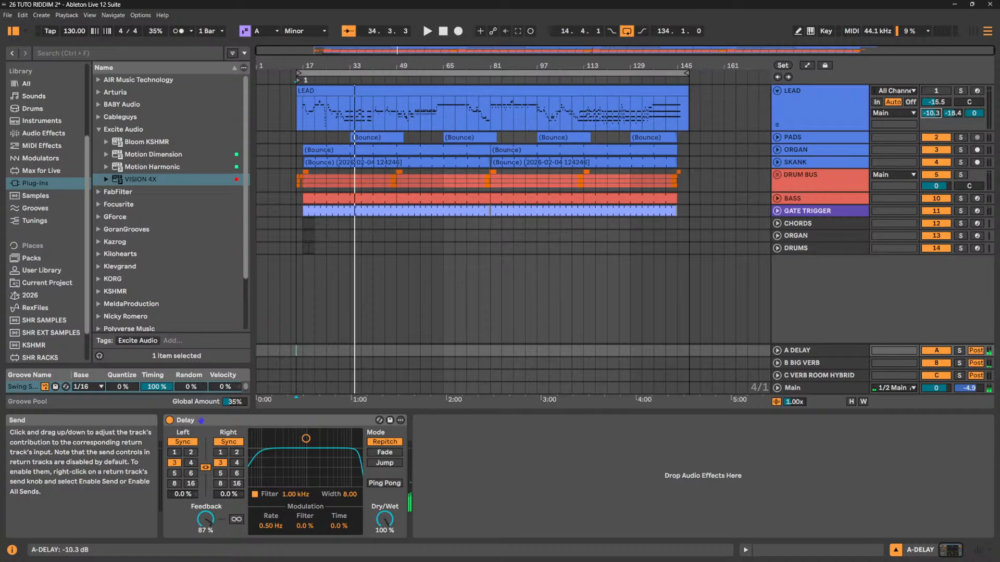
click(776, 91)
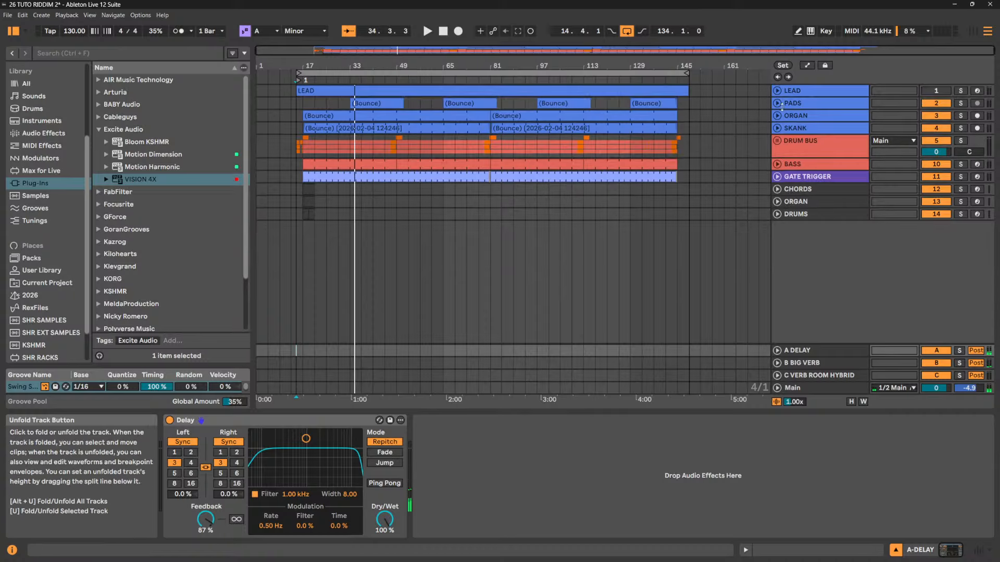
click(777, 90)
click(935, 90)
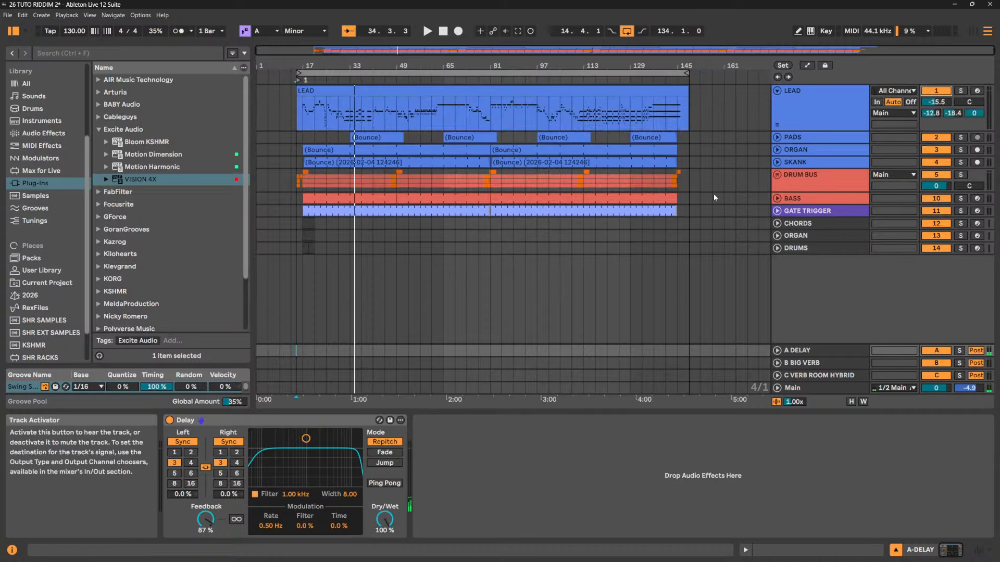
Add the Looper audio effect at the end of the LEAD track's device chain and collapse the instrument rack before it
click(98, 129)
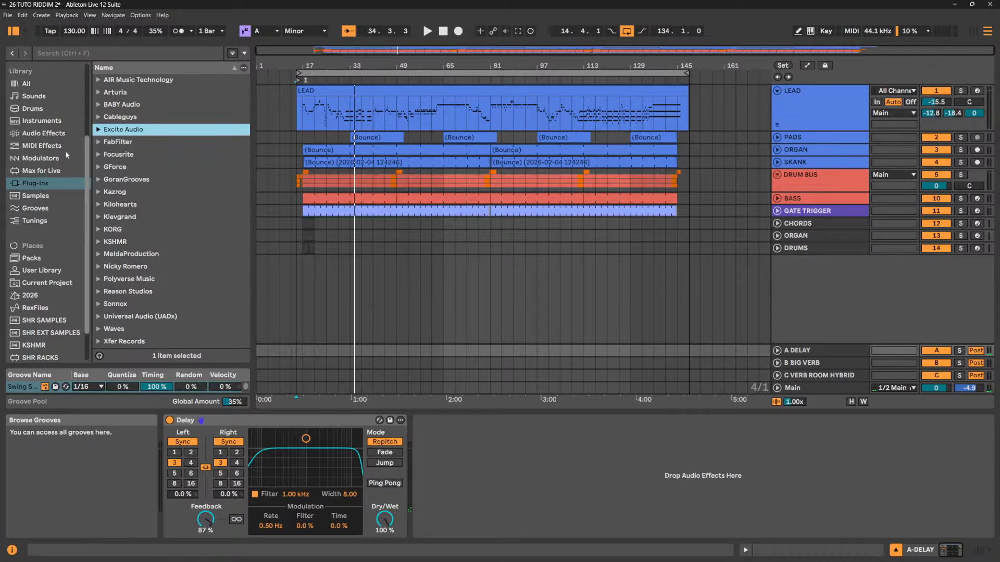
click(66, 134)
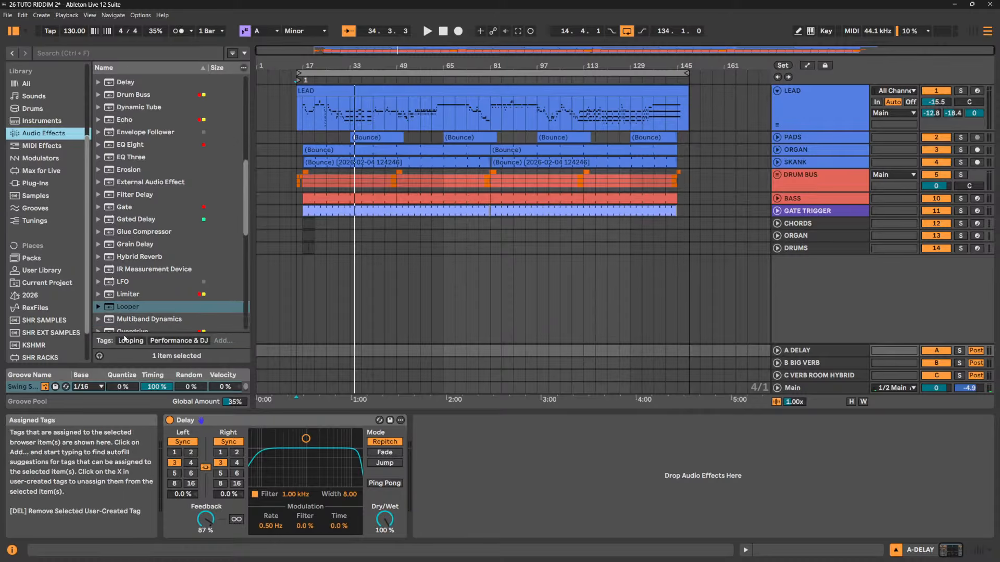
click(125, 307)
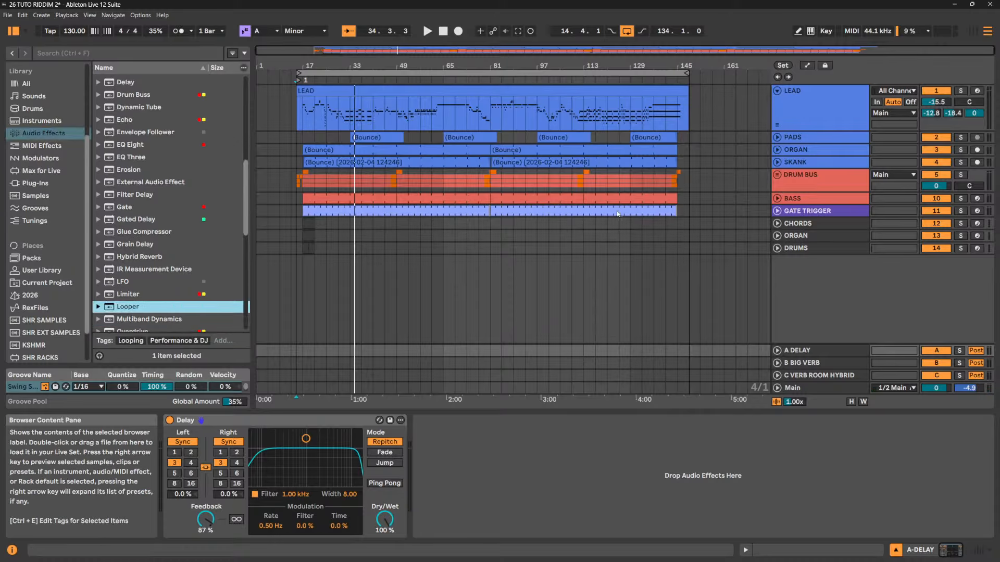
click(828, 104)
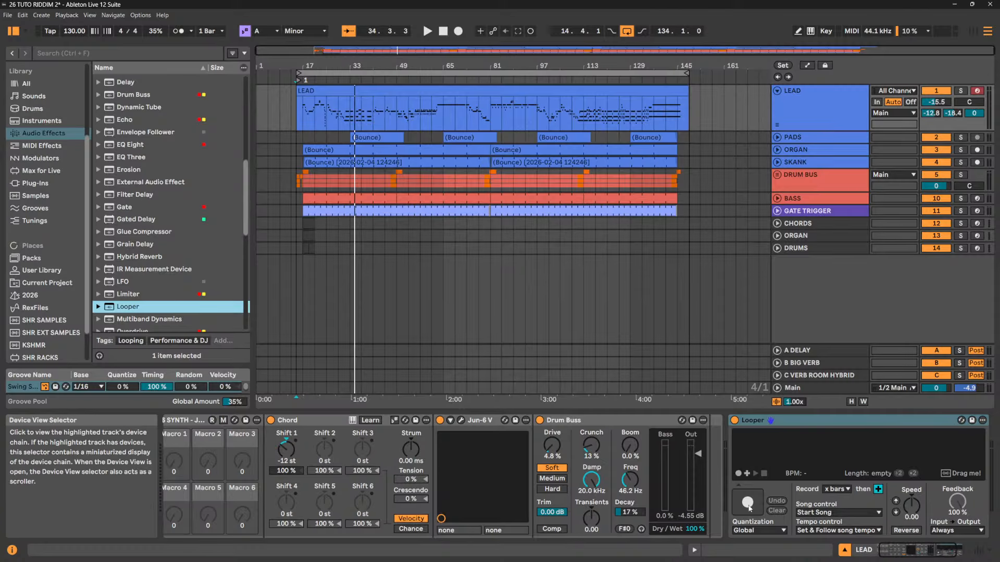
double_click(195, 419)
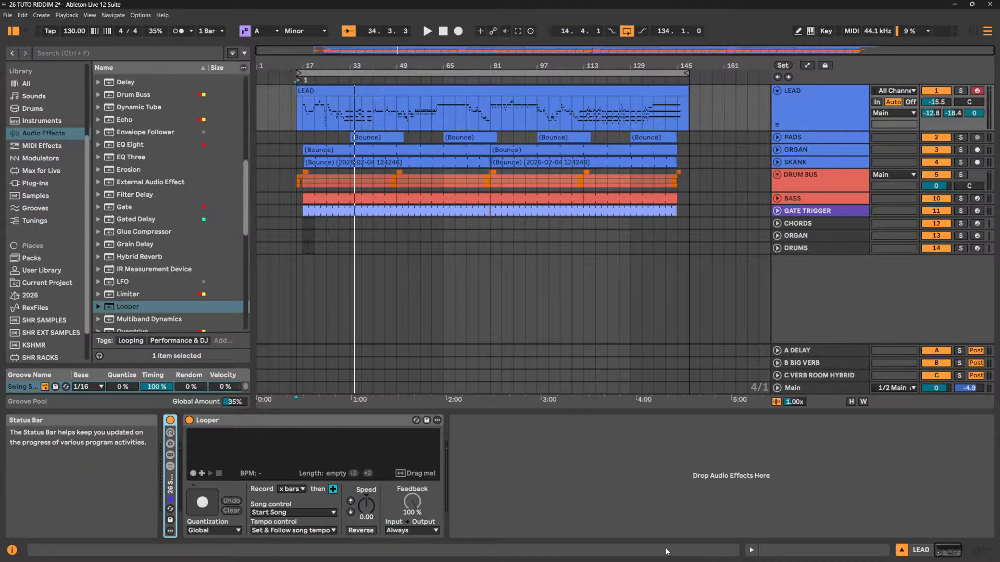
Reselect the LEAD track and review the Looper's Quantization options, keeping Global
right_click(836, 298)
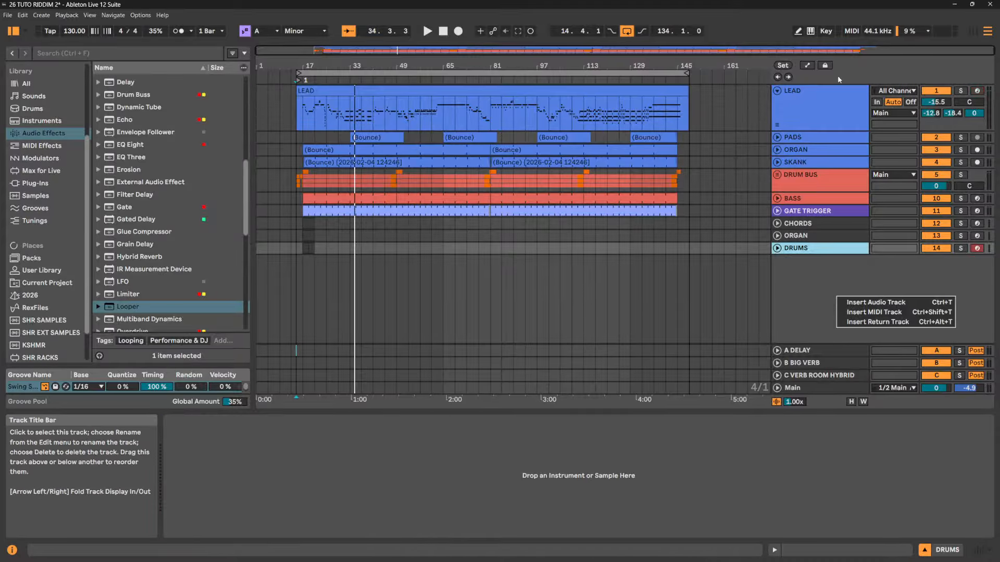
click(810, 92)
click(811, 93)
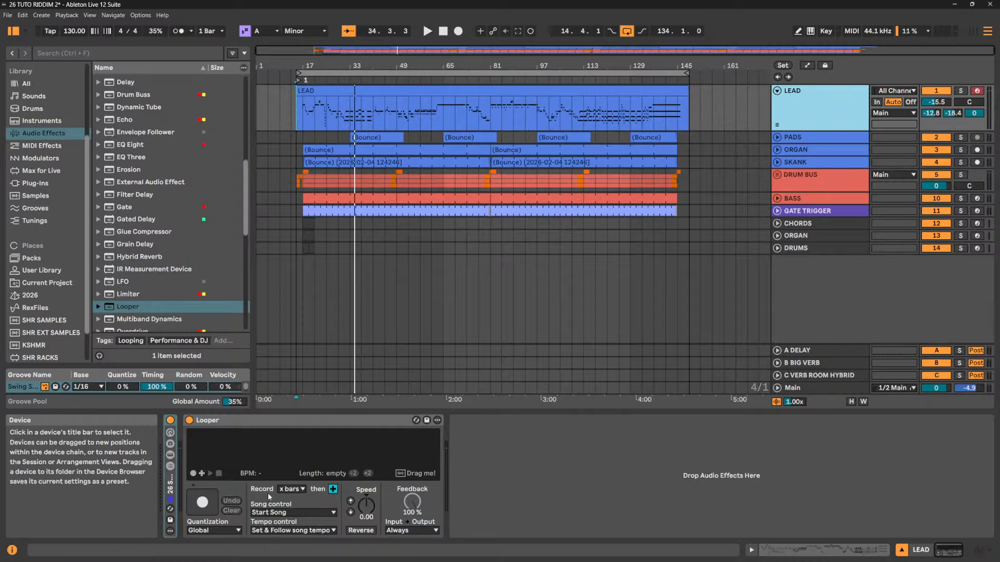
click(310, 92)
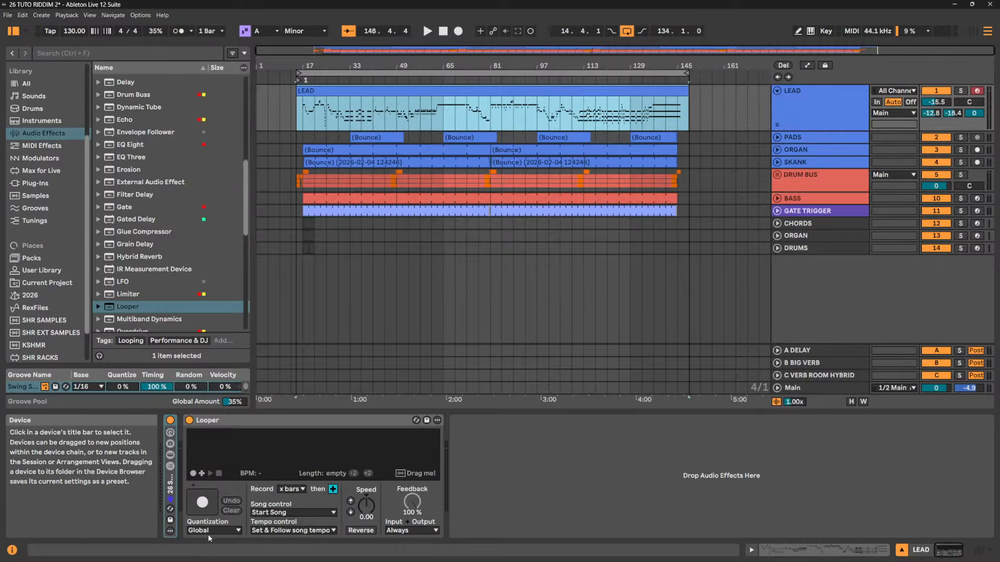
click(210, 530)
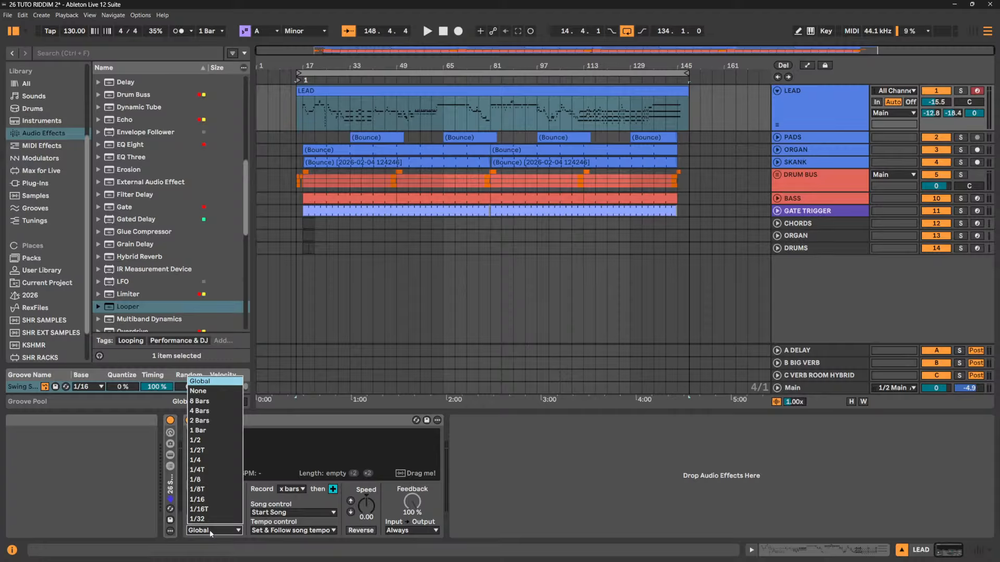
click(210, 531)
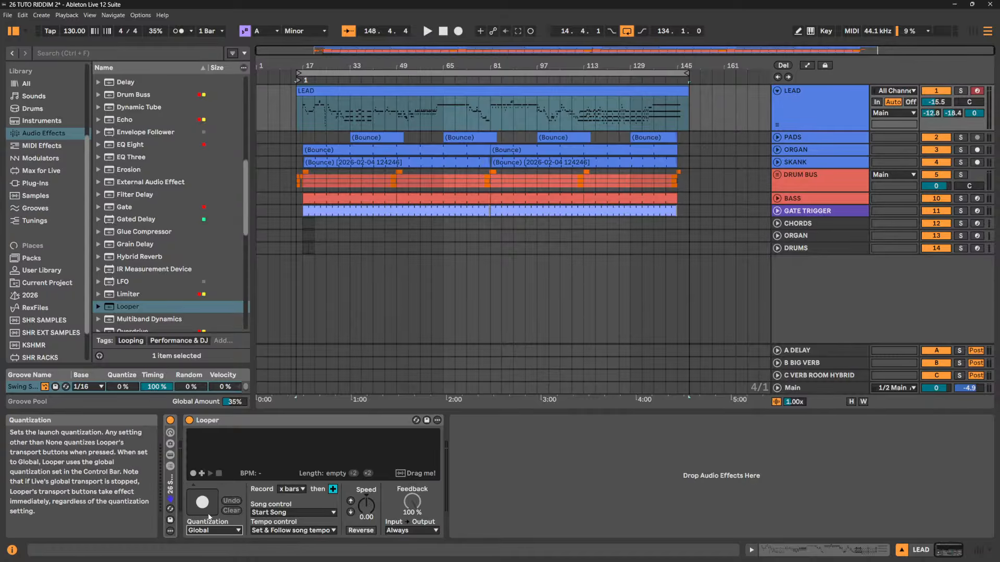
Create an empty MIDI clip in the LEAD track's first Session View slot, then narrow the browser and widen the LEAD column
key(Tab)
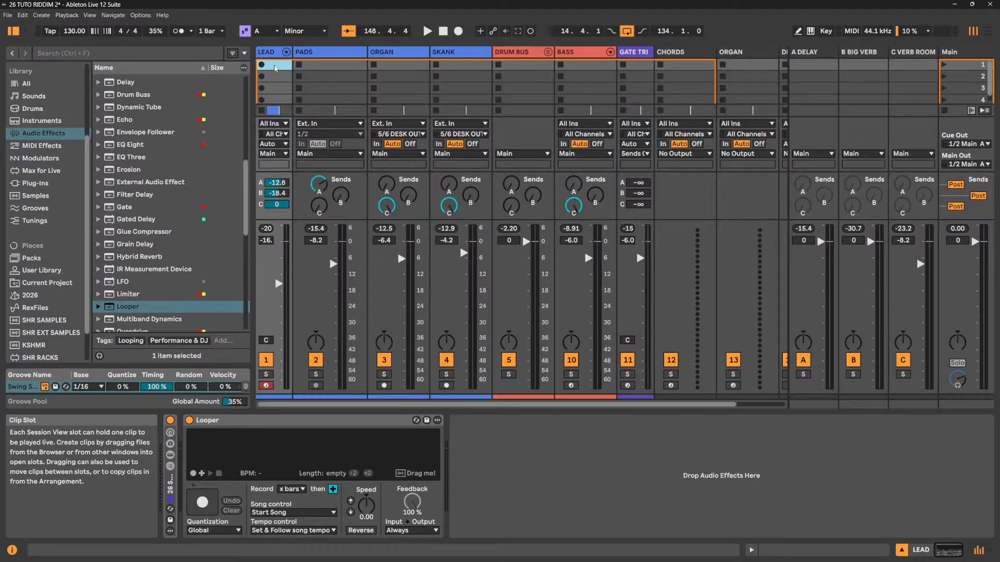
double_click(274, 68)
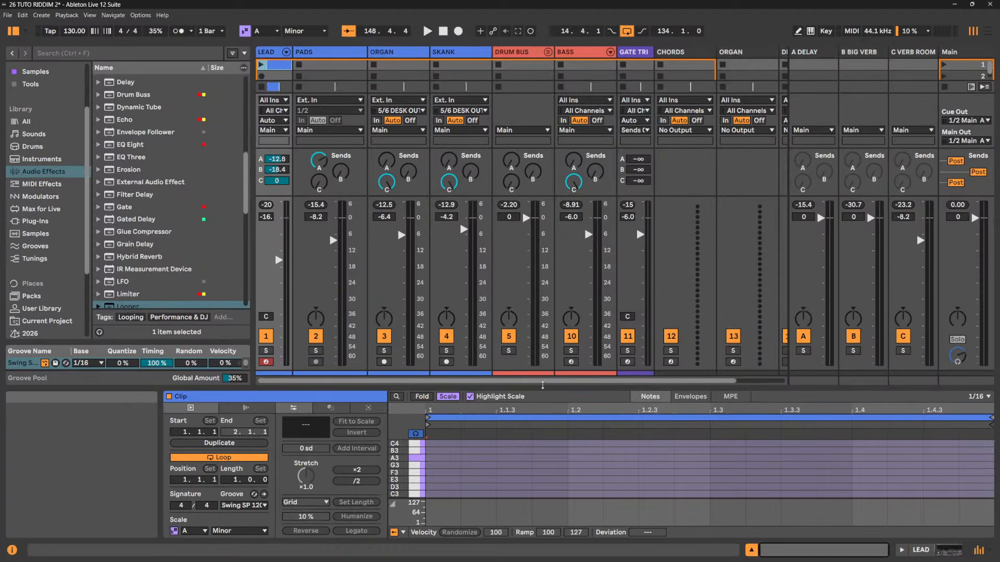
drag(548, 369, 548, 237)
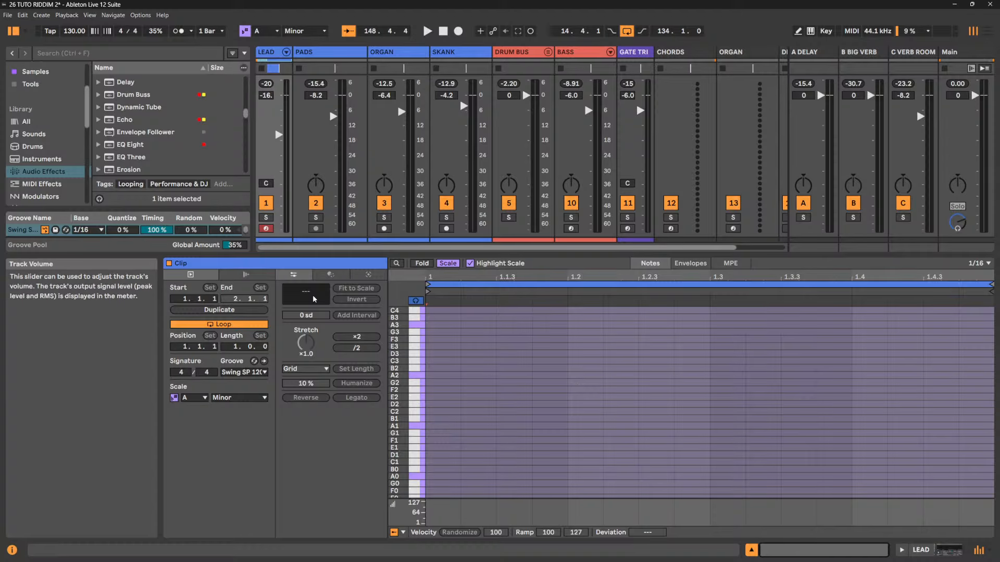
drag(336, 255, 336, 347)
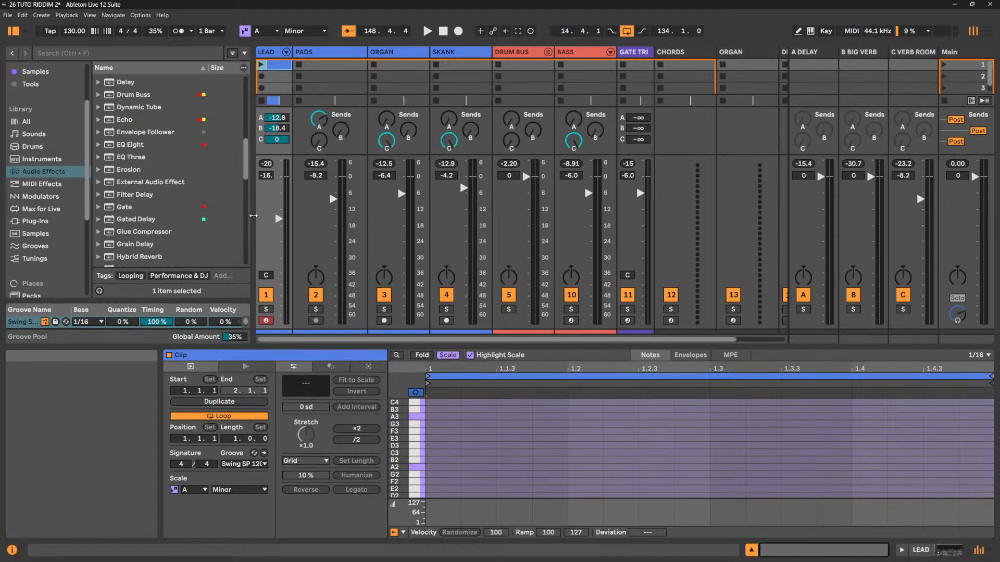
drag(253, 217, 192, 217)
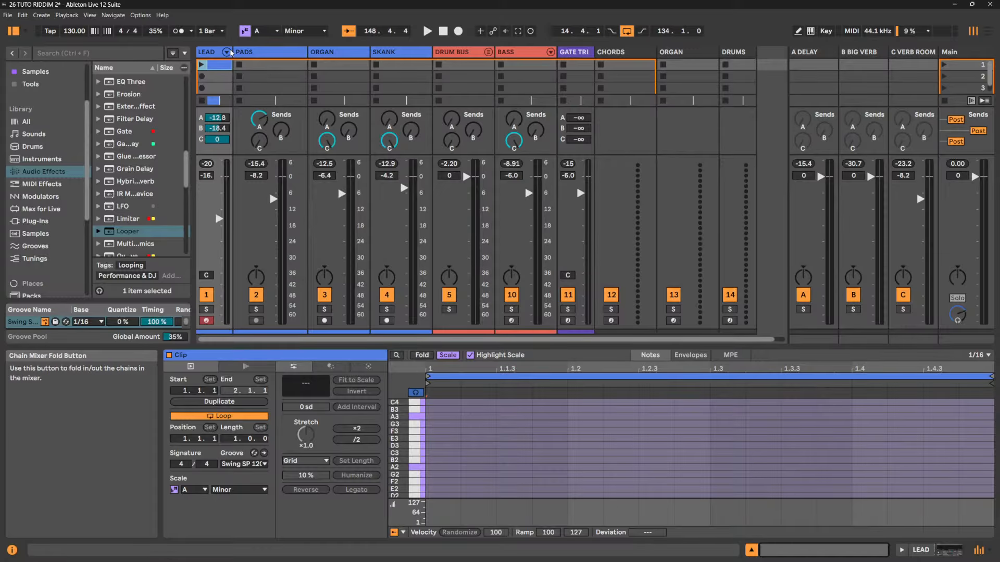
drag(234, 52, 322, 52)
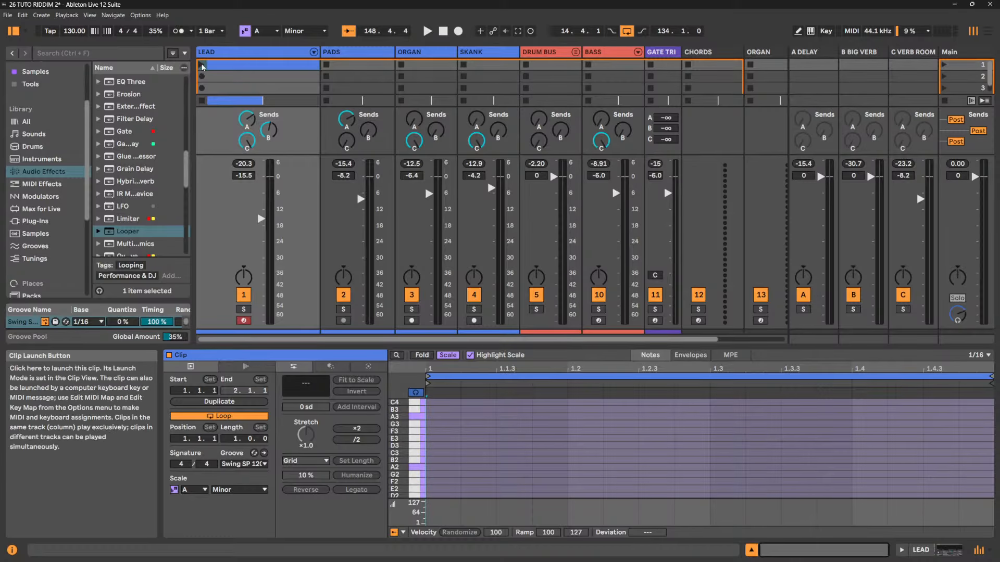
Launch the empty LEAD clip, stop playback, and examine the clip's launch Quantize options and the global quantization choices
click(202, 66)
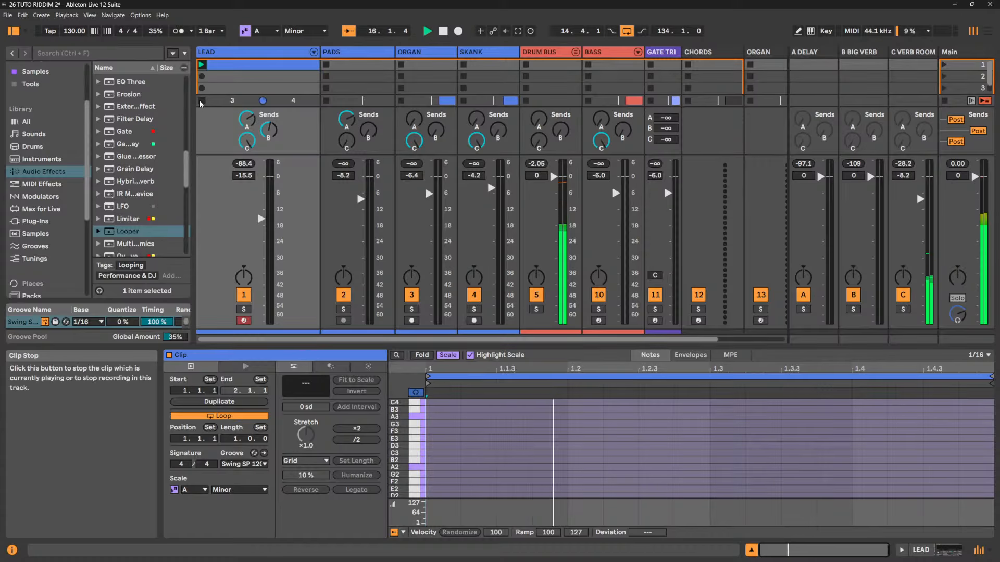
click(202, 65)
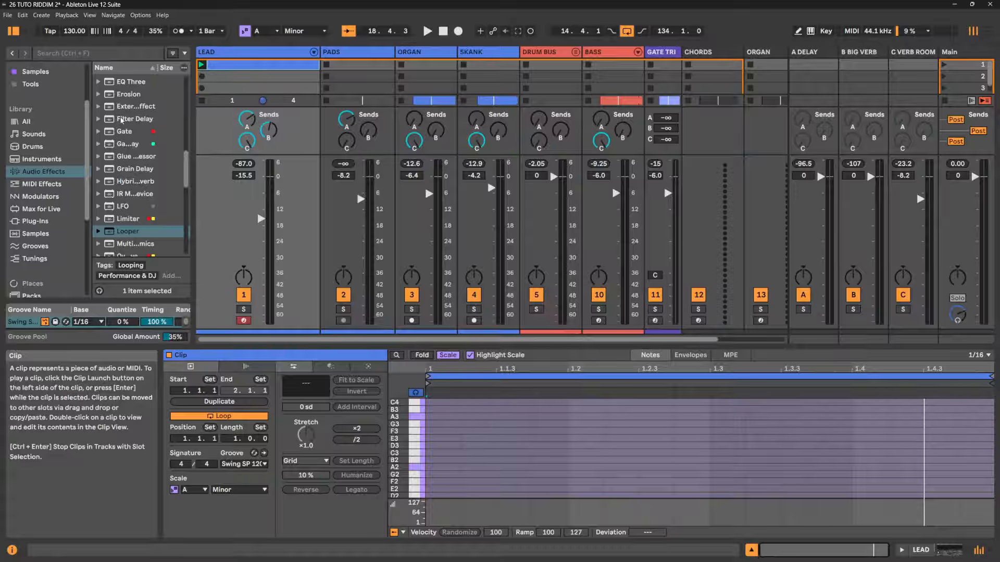
click(246, 366)
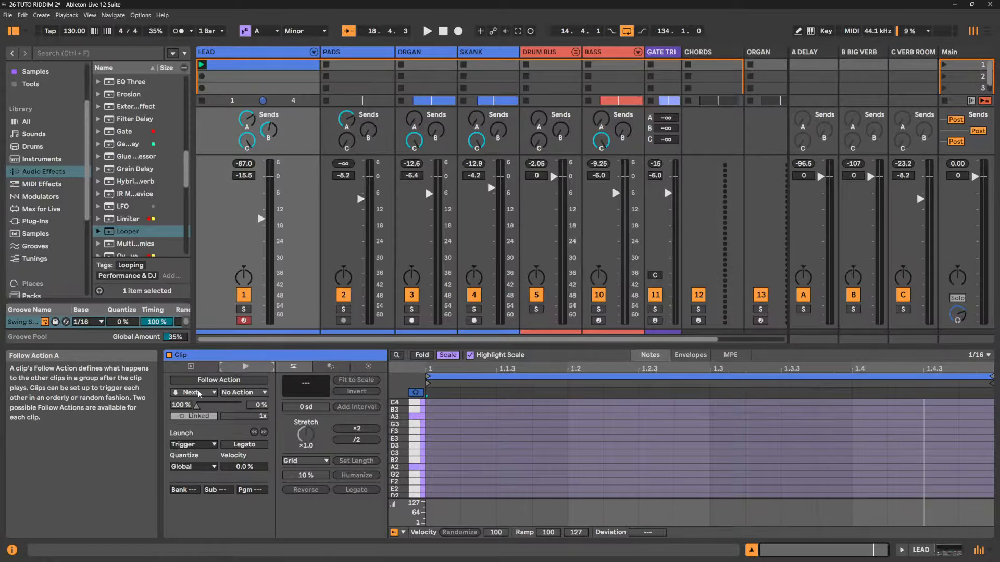
click(206, 467)
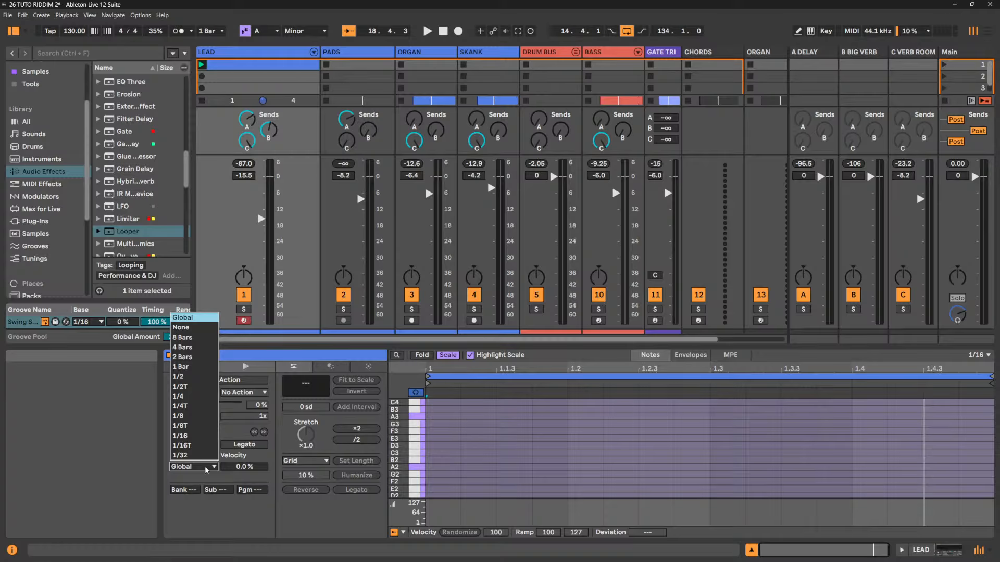
click(219, 32)
click(222, 32)
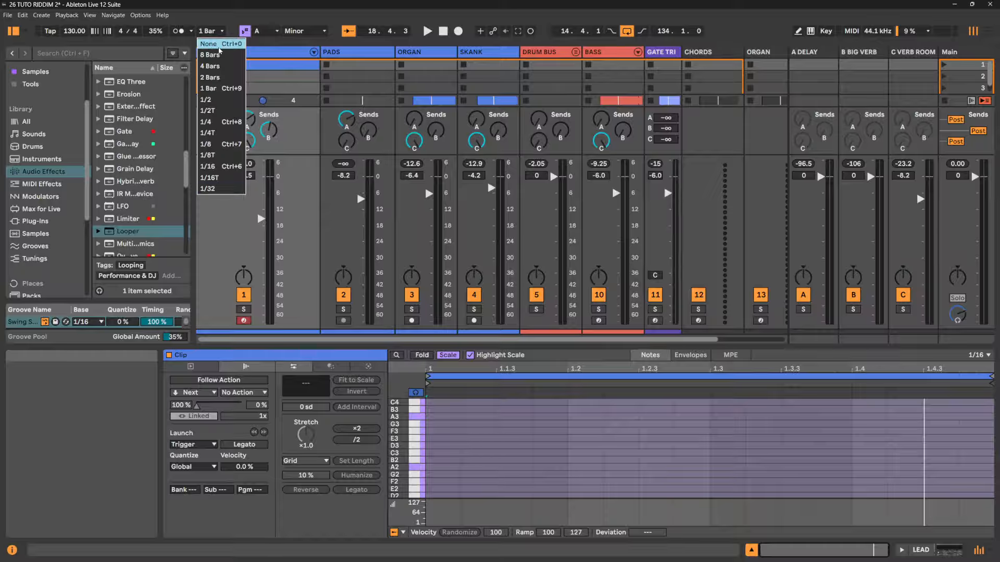
click(230, 16)
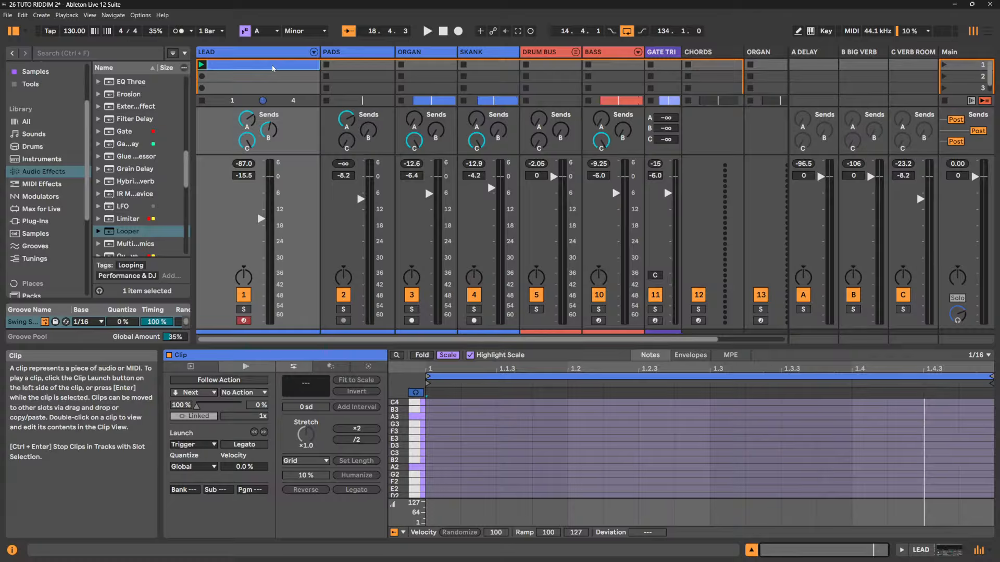
Name the LEAD clip 1, duplicate it into the slot below, and rename the copy 2
key(ctrl+r)
text(1)
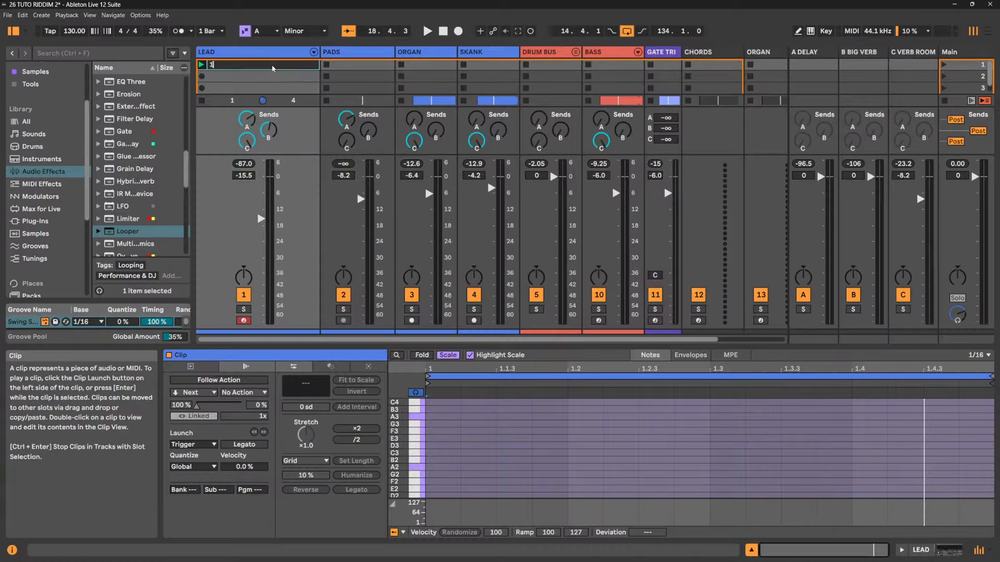
key(Return)
key(ctrl+d)
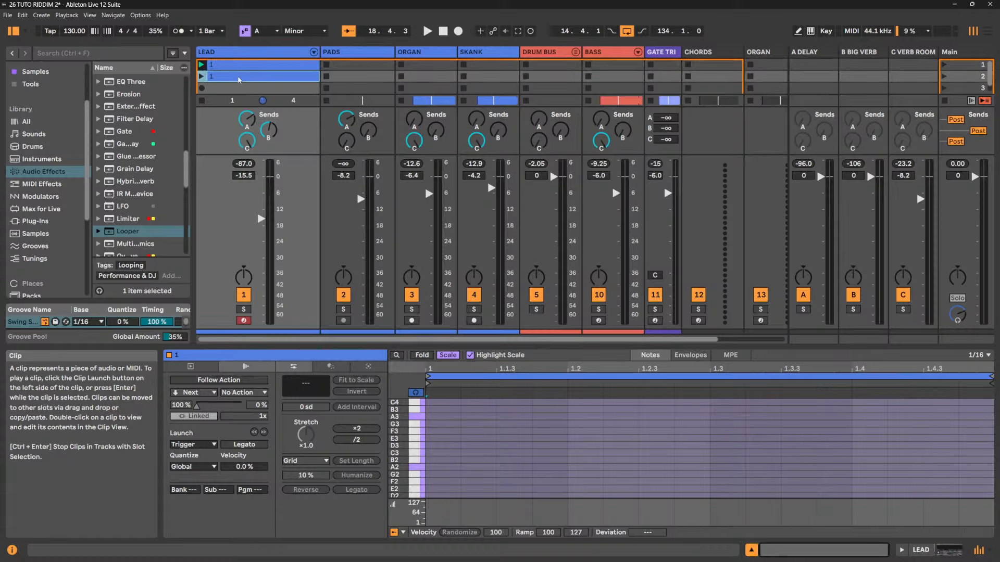
key(ctrl+r)
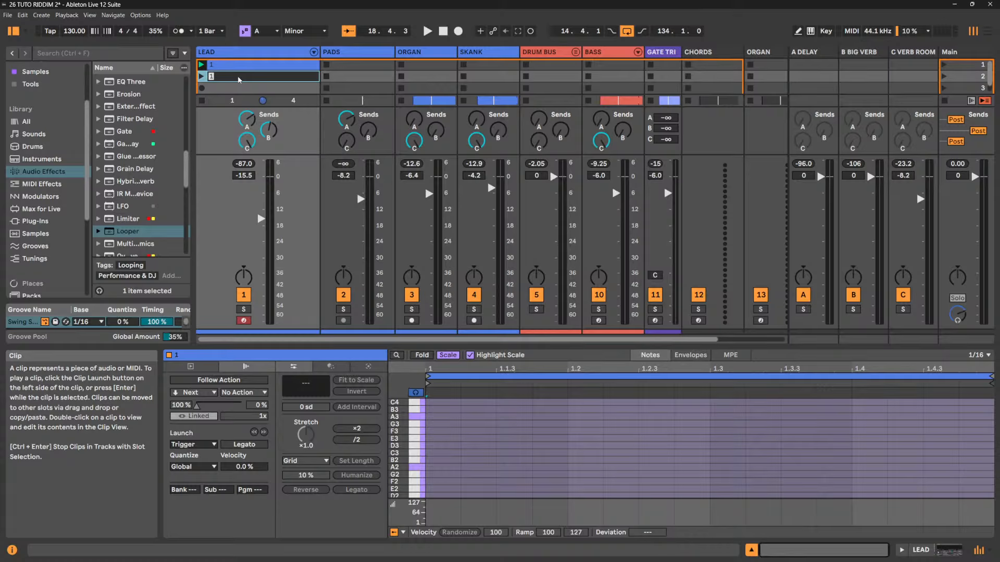
text(2)
key(Return)
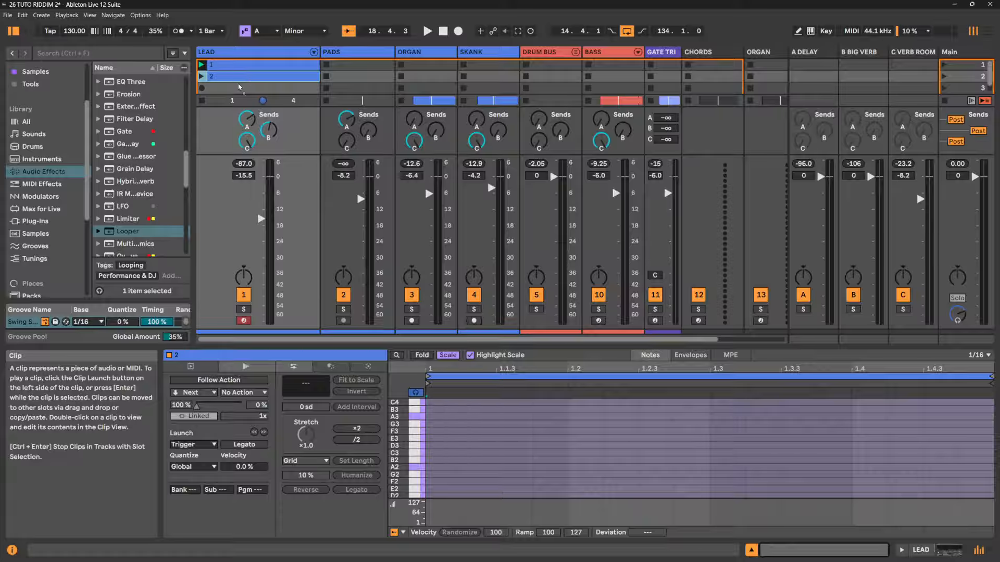
Duplicate clip 2 into the LEAD track's third slot and rename the copy 4
key(ctrl+d)
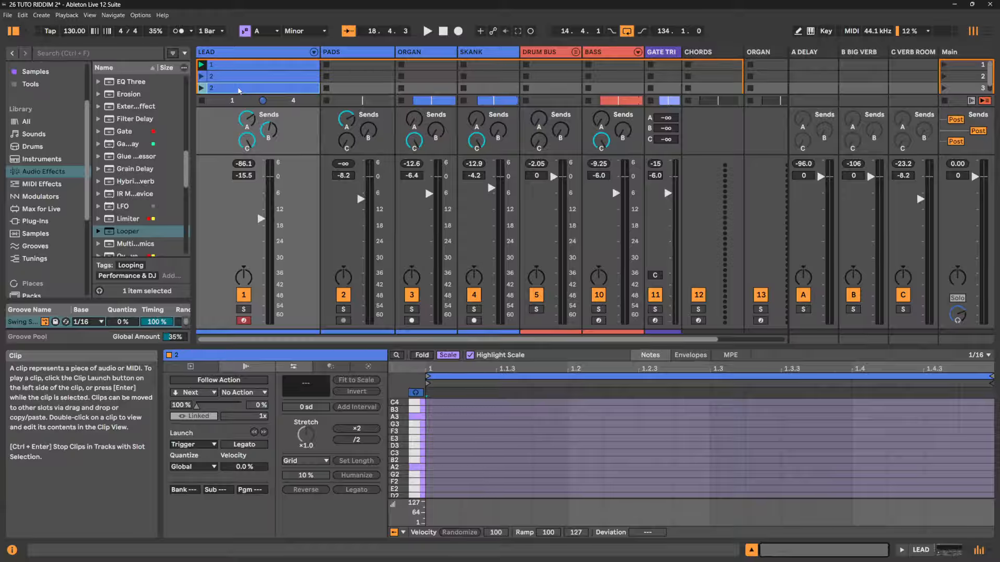
key(ctrl+r)
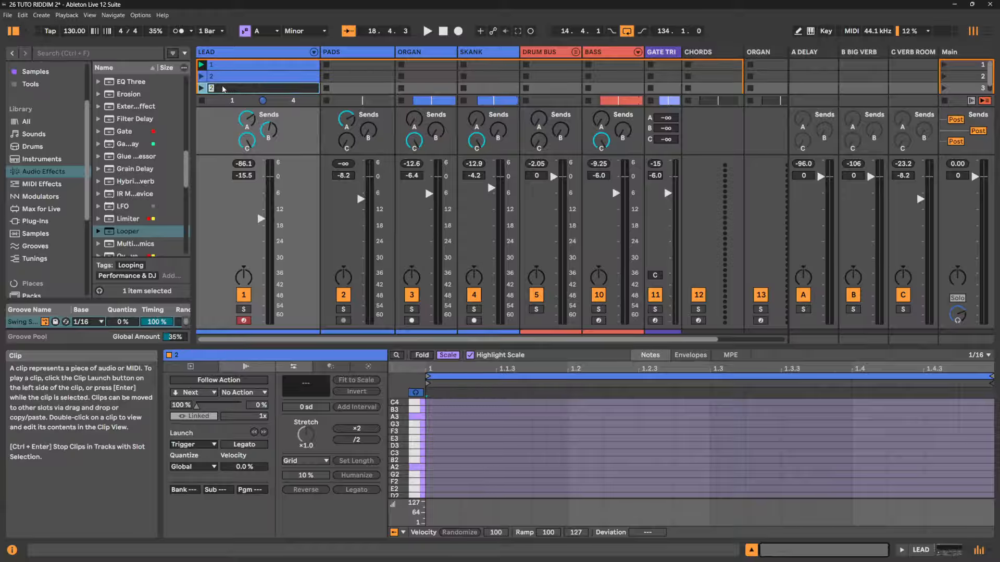
text(4)
key(Return)
Set the launch quantization of the LEAD clip named 2 to 2 Bars
click(255, 78)
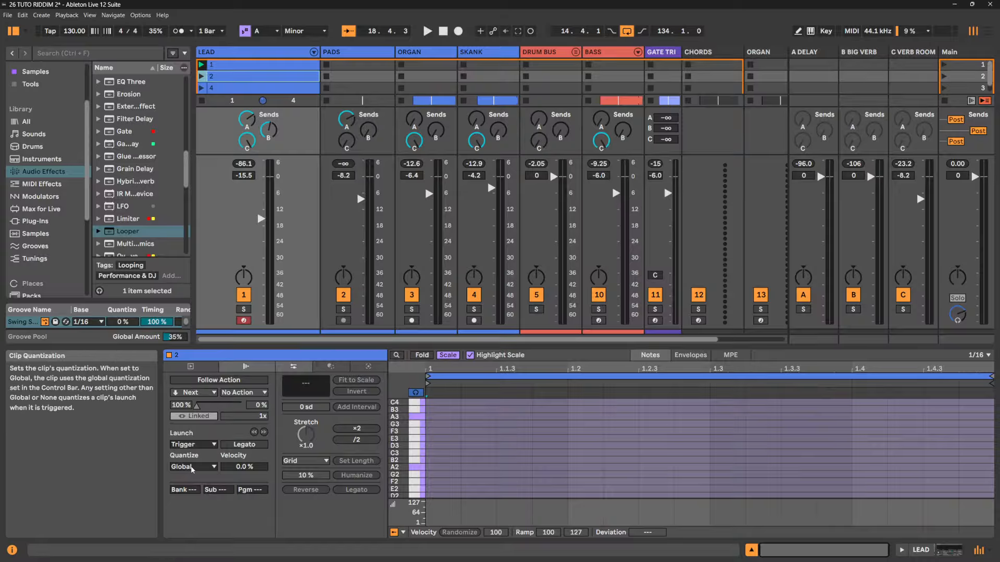
click(192, 467)
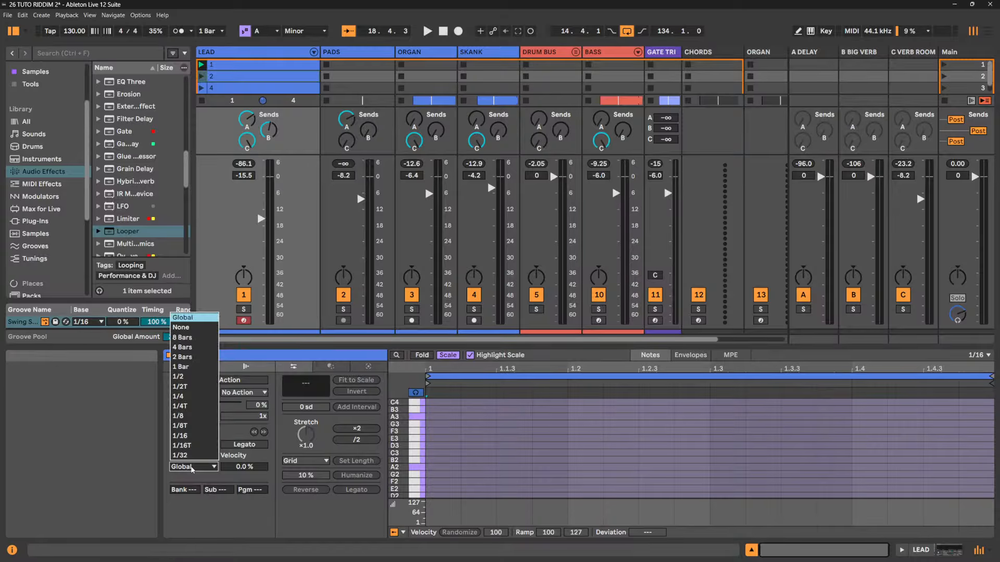
click(194, 358)
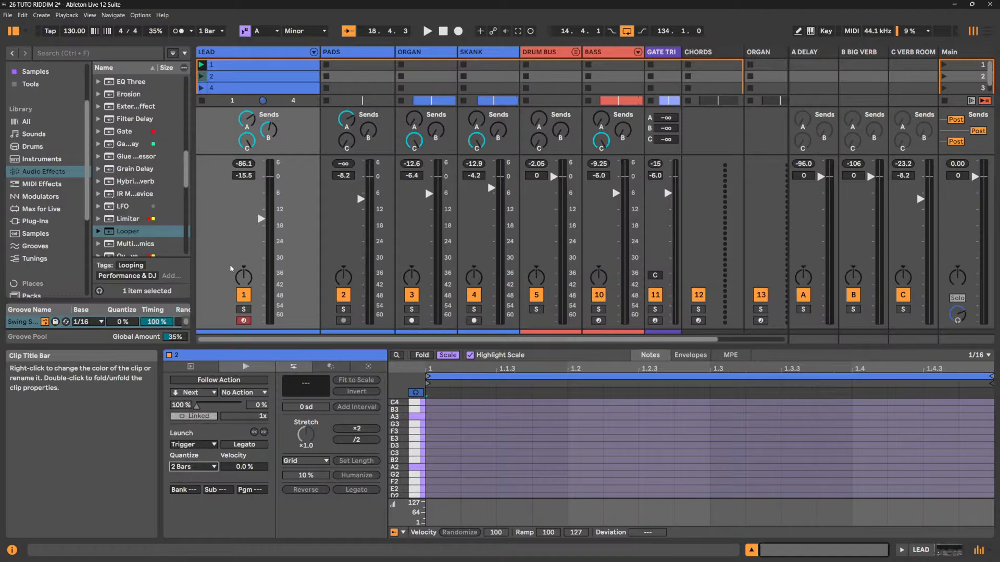
Set the launch quantization of the LEAD clip named 4 to 4 Bars
click(231, 90)
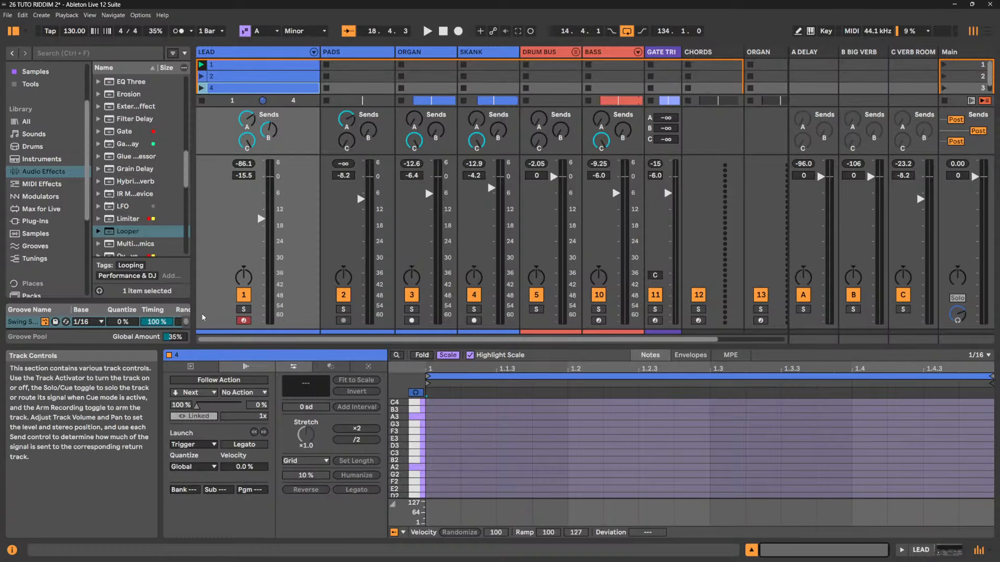
click(199, 468)
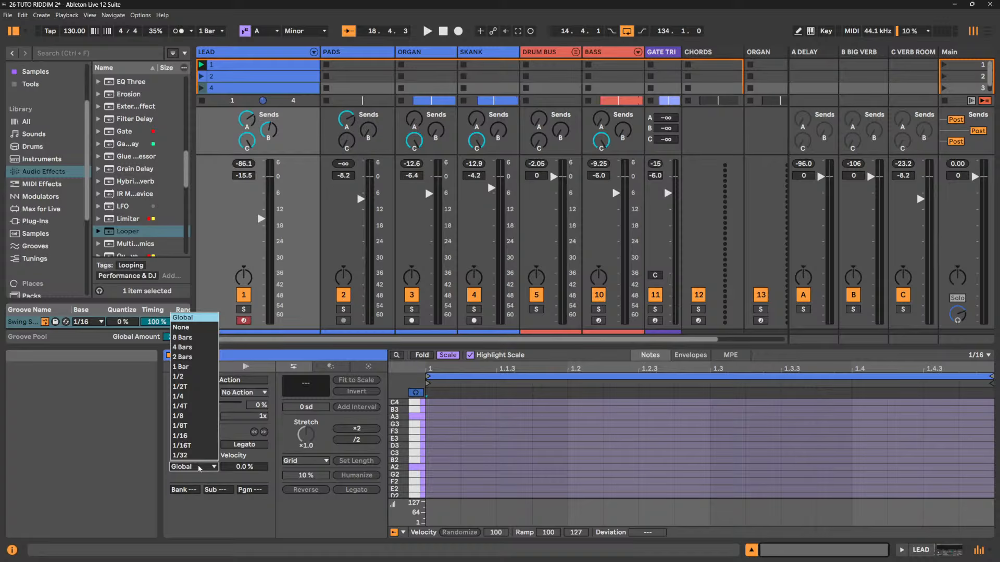
click(183, 347)
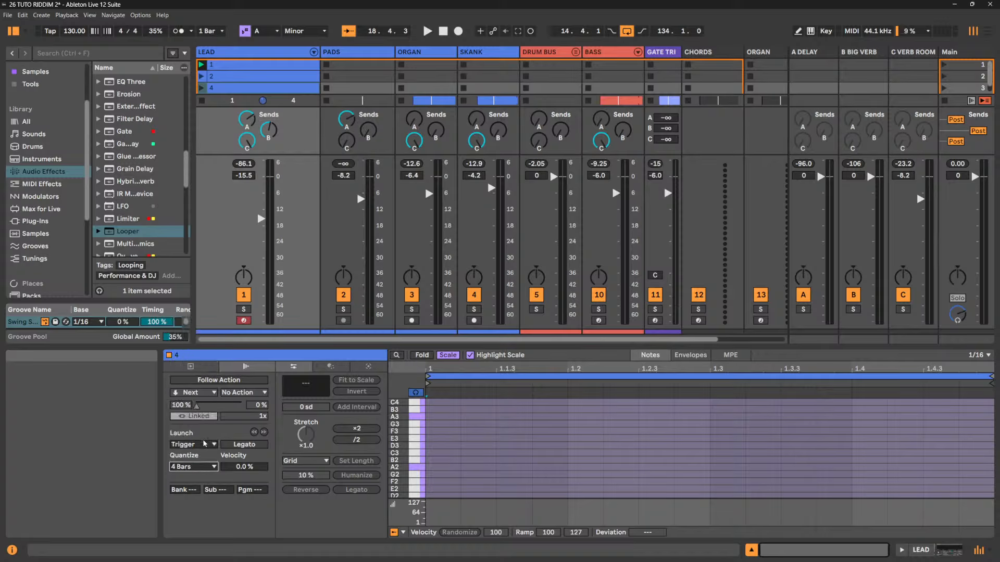
Compare the launch quantization of LEAD clip 1 with the quantization setting of the Looper on the LEAD track
click(229, 65)
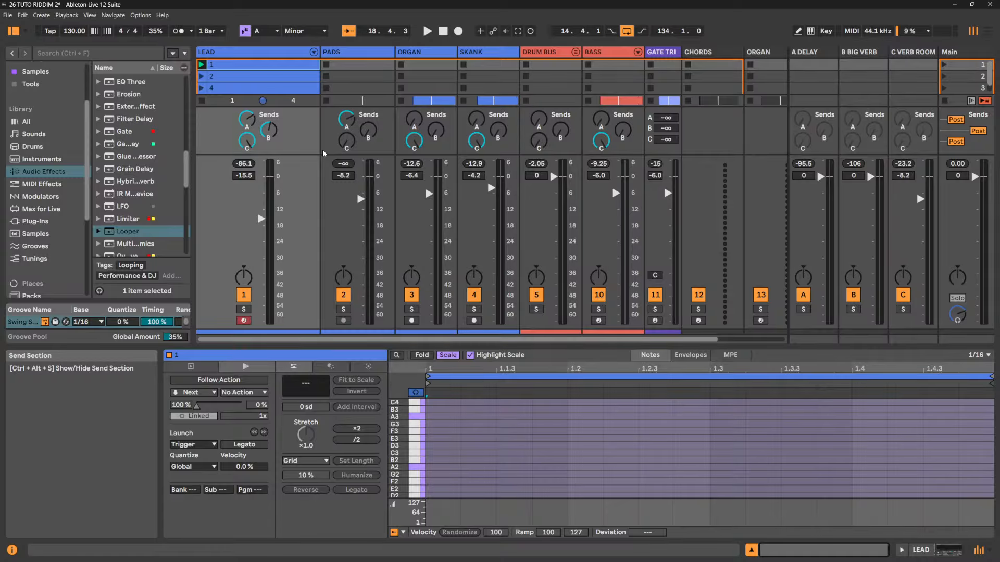
key(Tab)
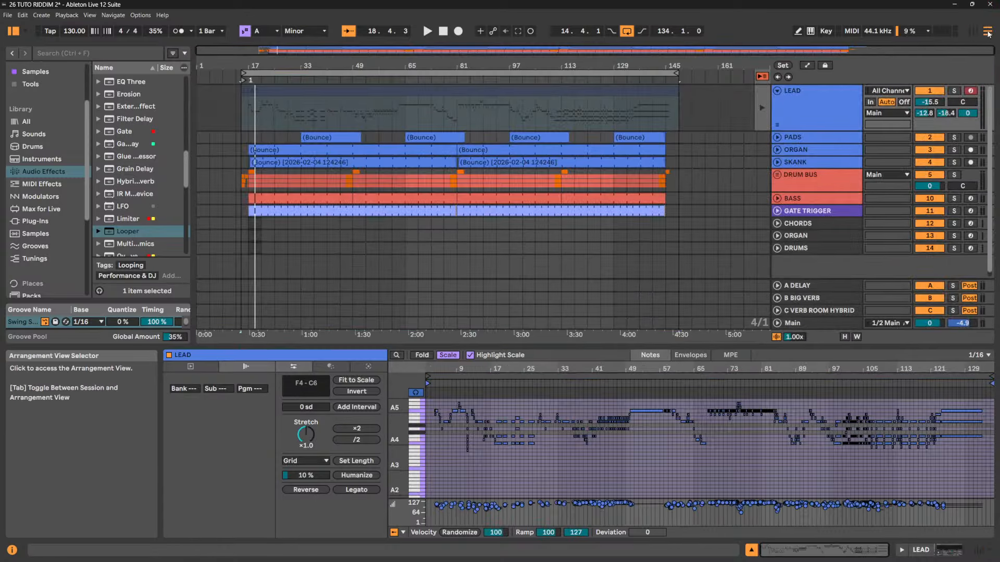
click(810, 99)
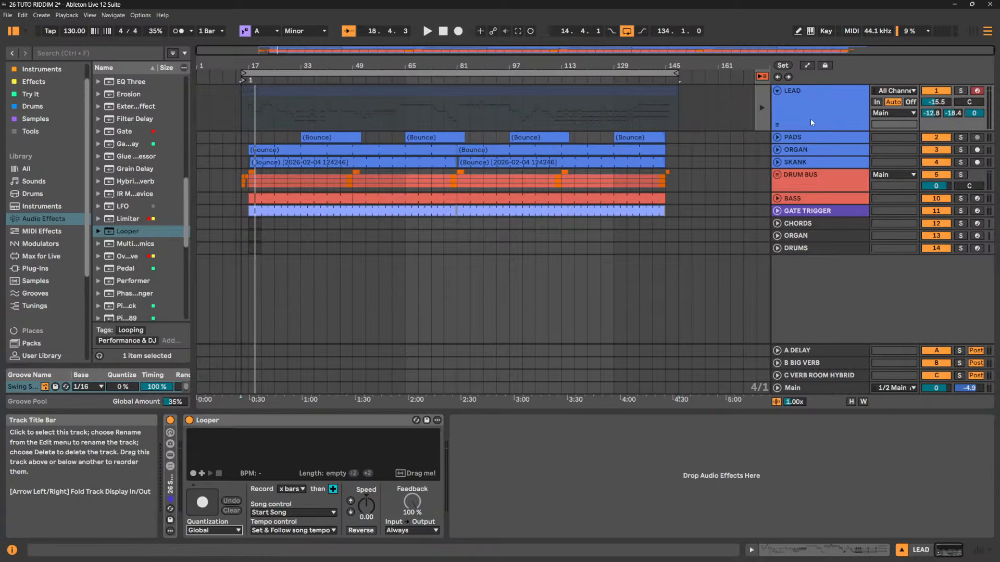
key(Tab)
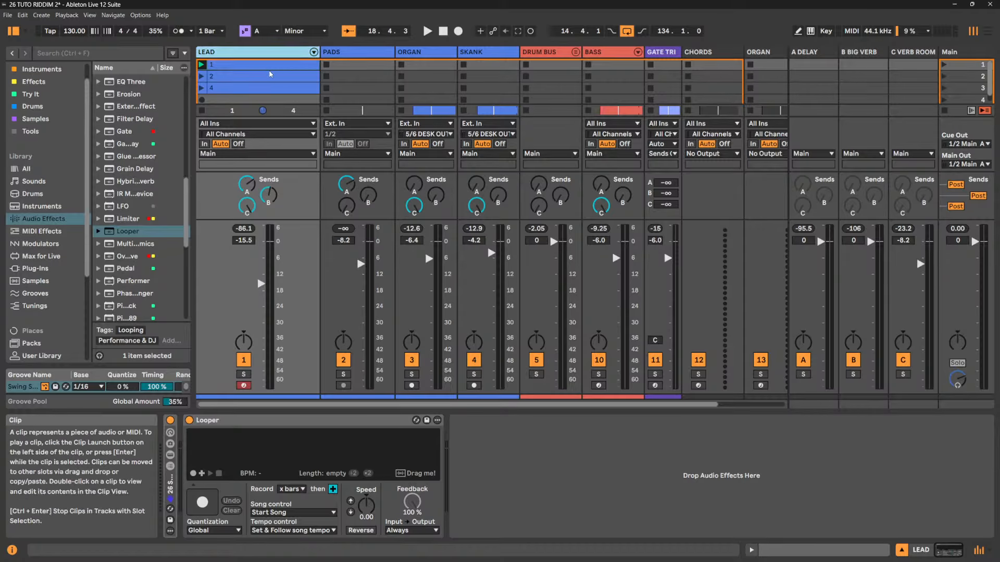
double_click(276, 68)
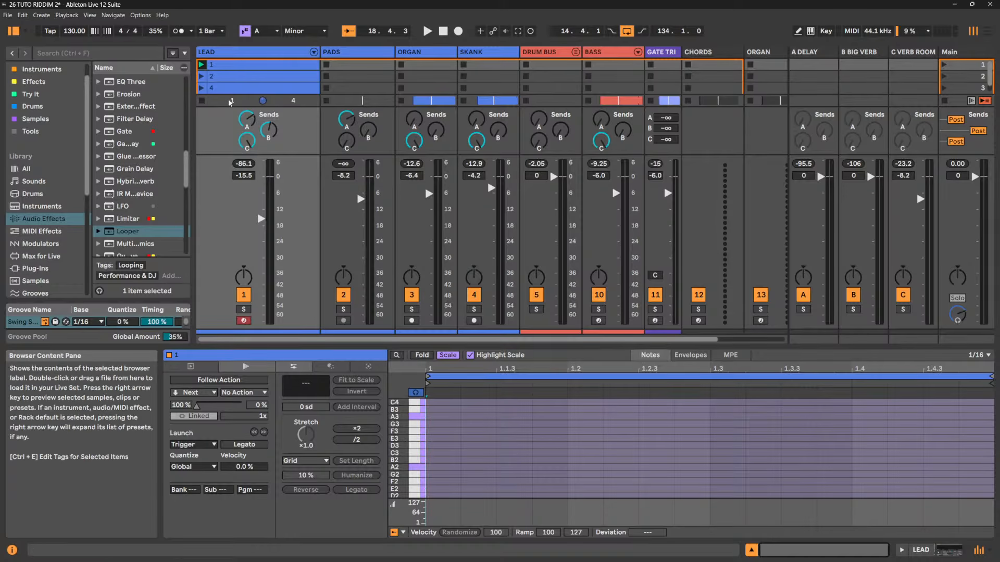
Stop LEAD's playing clip, and launch clip 4 and clip 2 against playback to test their launch quantization
click(201, 101)
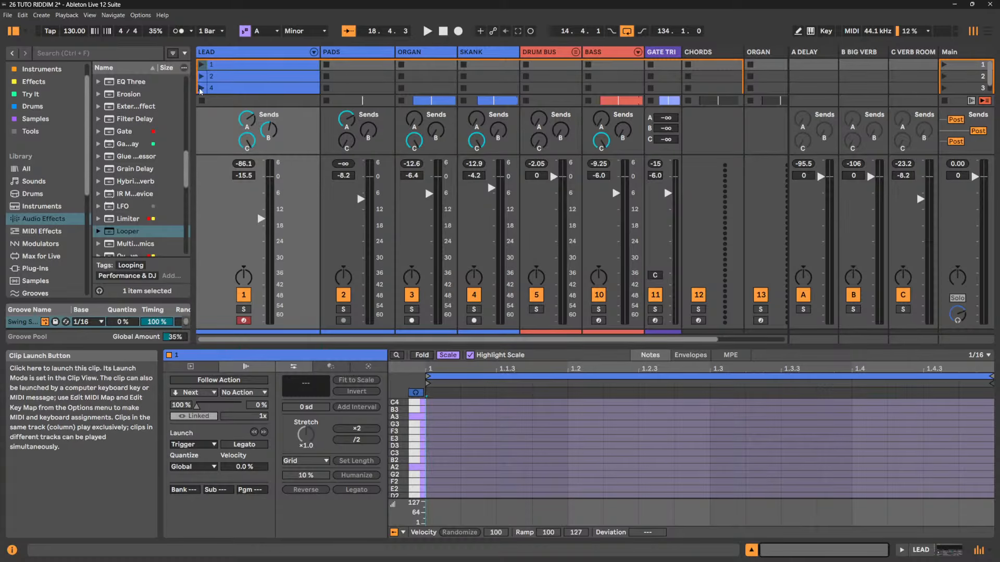
key(space)
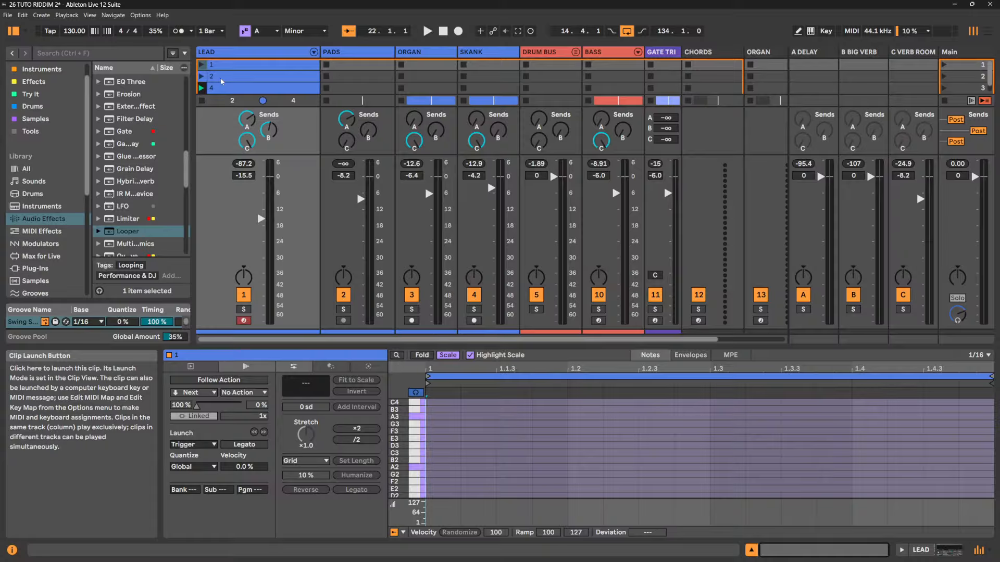
click(220, 79)
key(space)
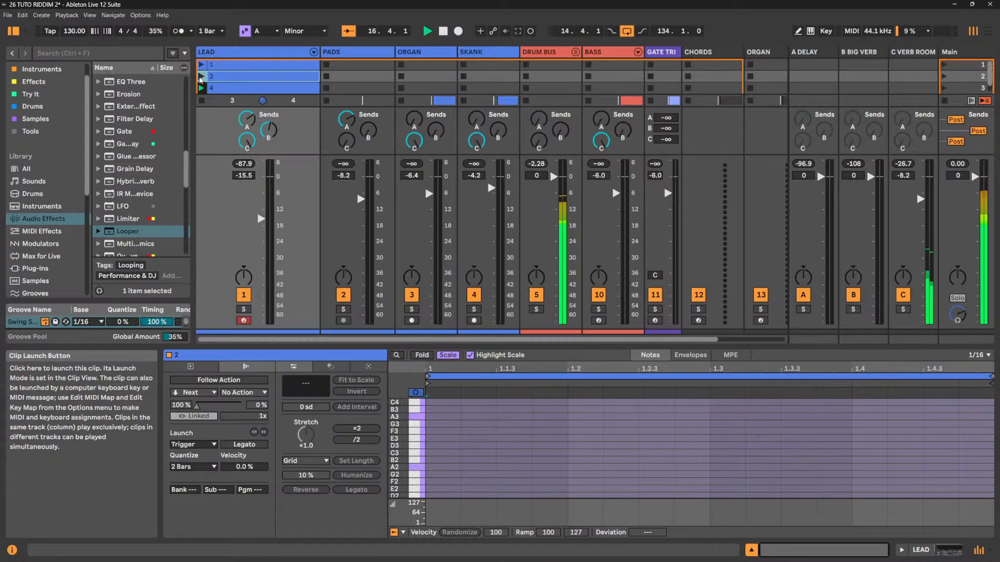
click(201, 77)
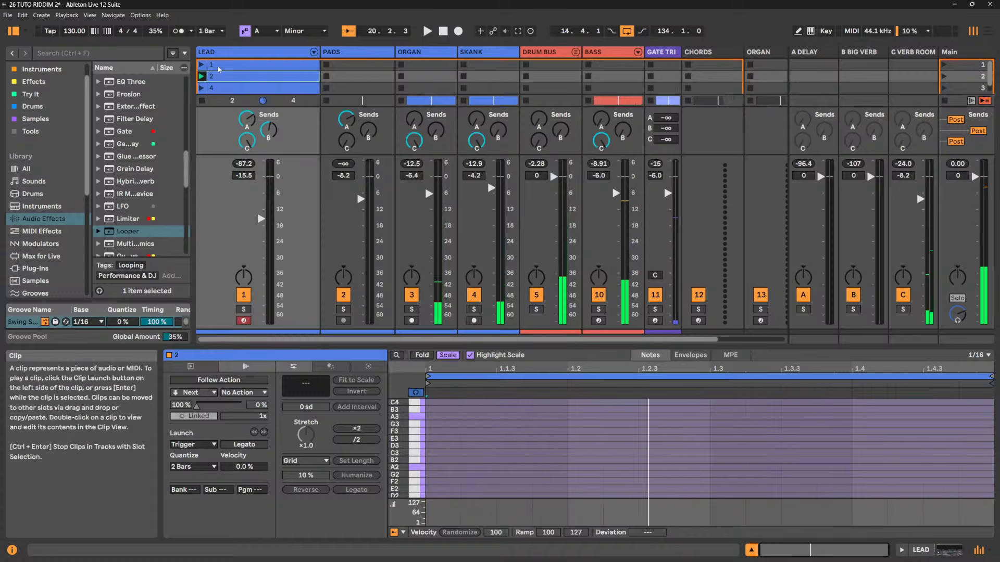
Delete the three LEAD clips named 1, 2 and 4 from the Session slots
click(233, 70)
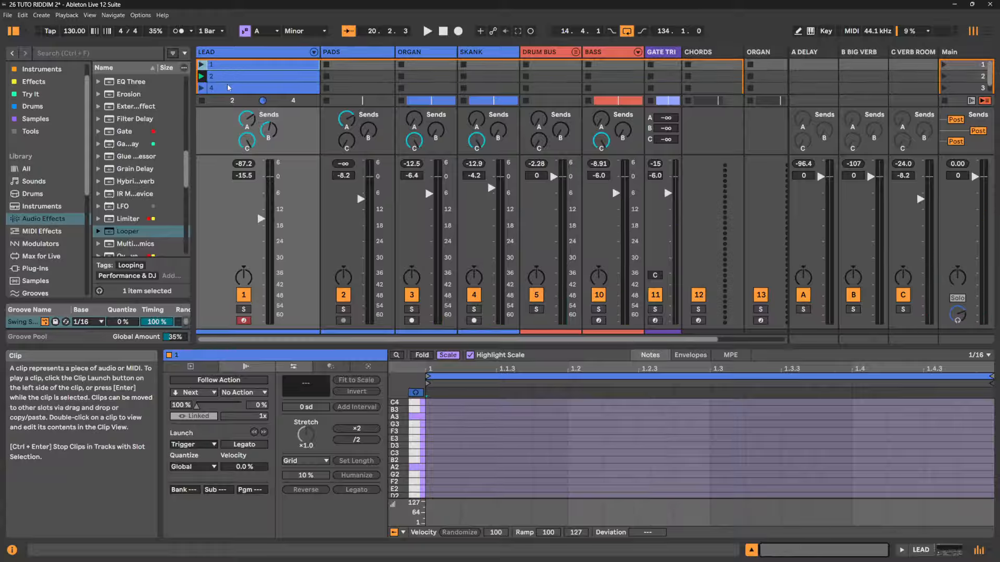
shift+click(228, 89)
key(Delete)
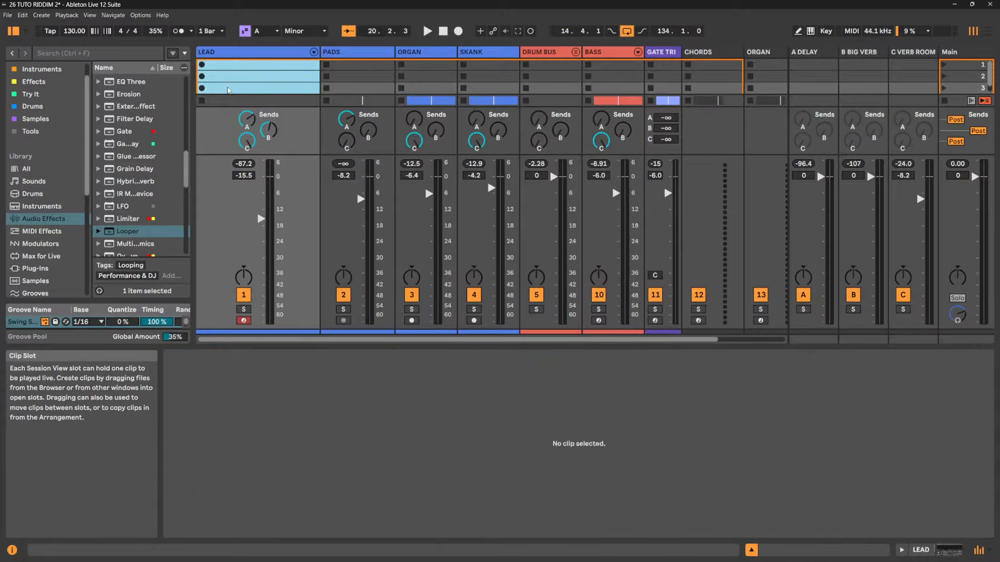
Switch to the Arrangement, show LEAD's Looper device, and return the LEAD track to arrangement playback
click(987, 31)
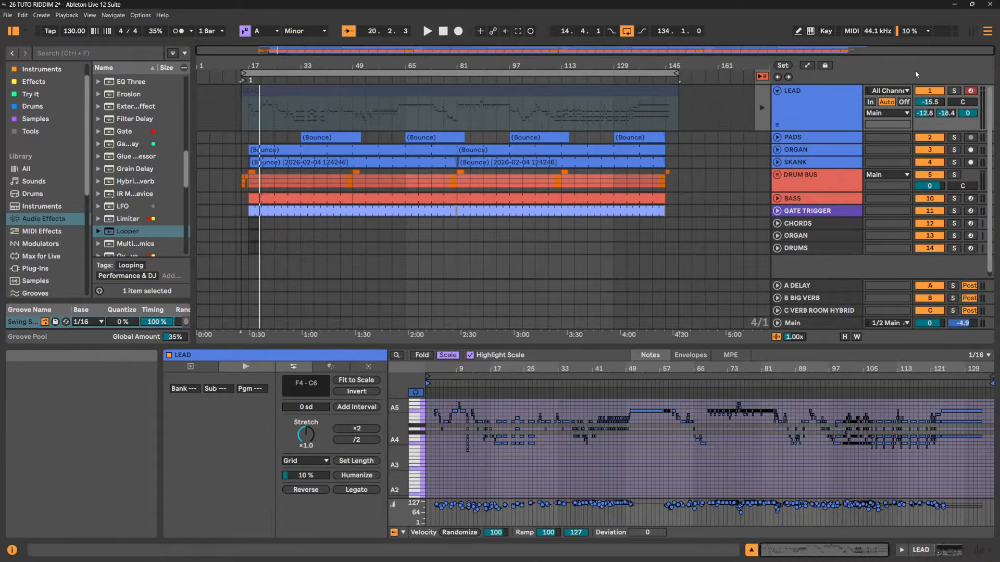
double_click(818, 98)
click(762, 108)
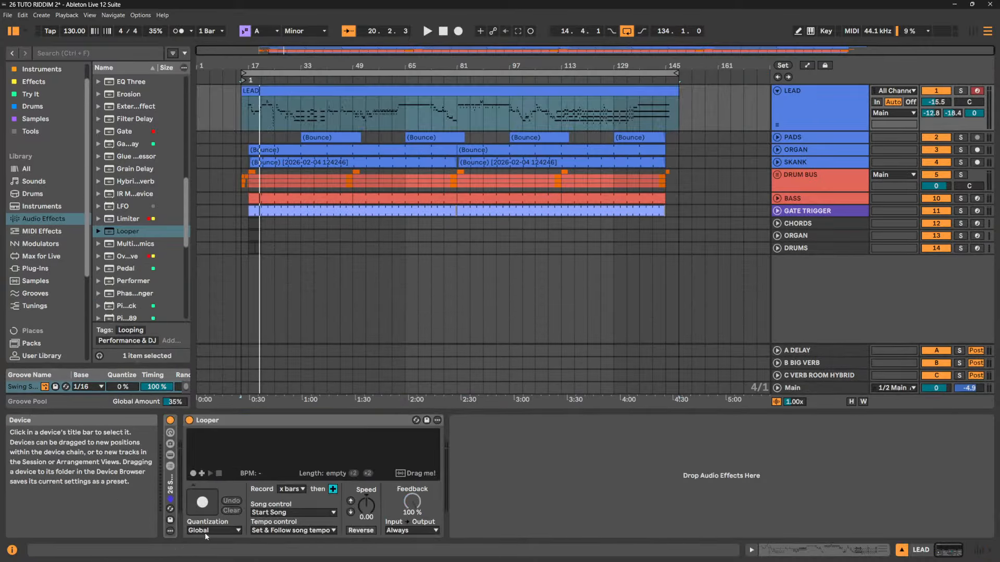
Set the playback start to 14.4.1 at the LEAD clip's beginning and record an 8-bar loop in the Looper
click(255, 120)
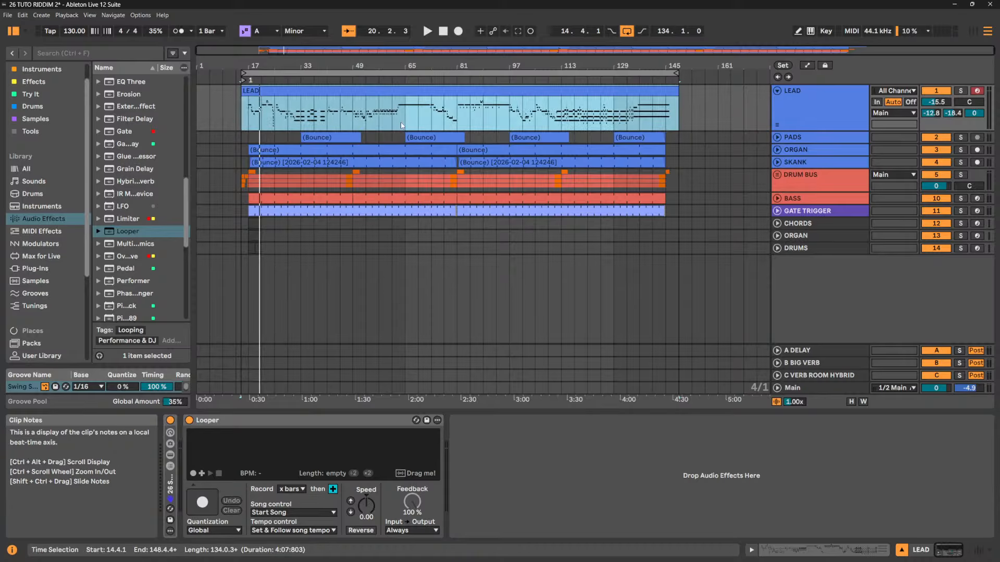
click(249, 120)
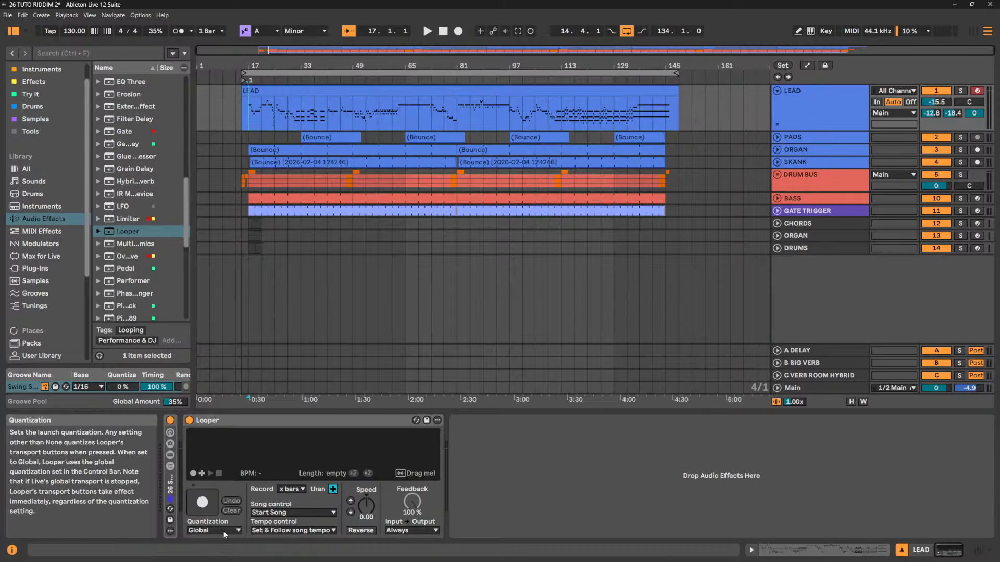
click(242, 112)
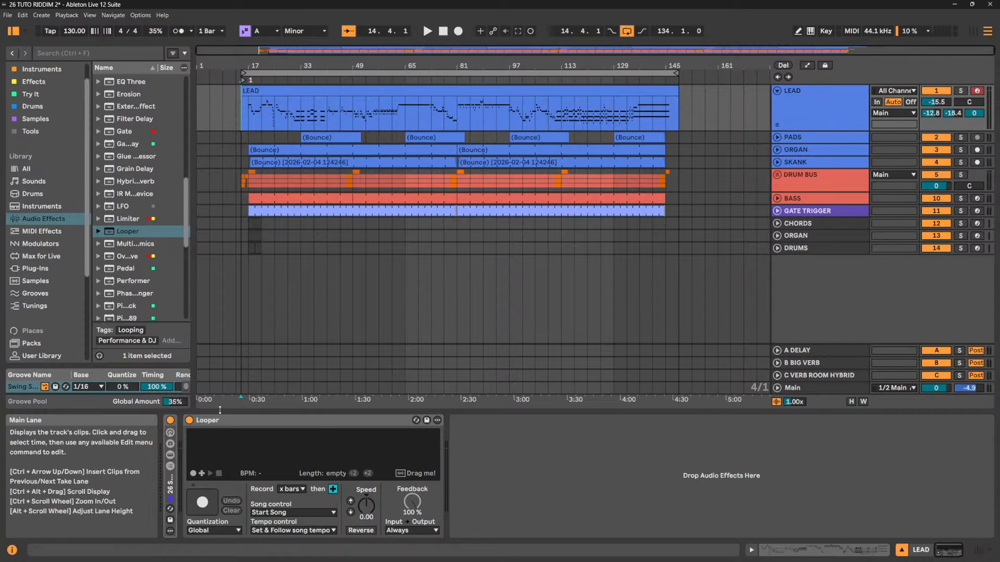
click(204, 504)
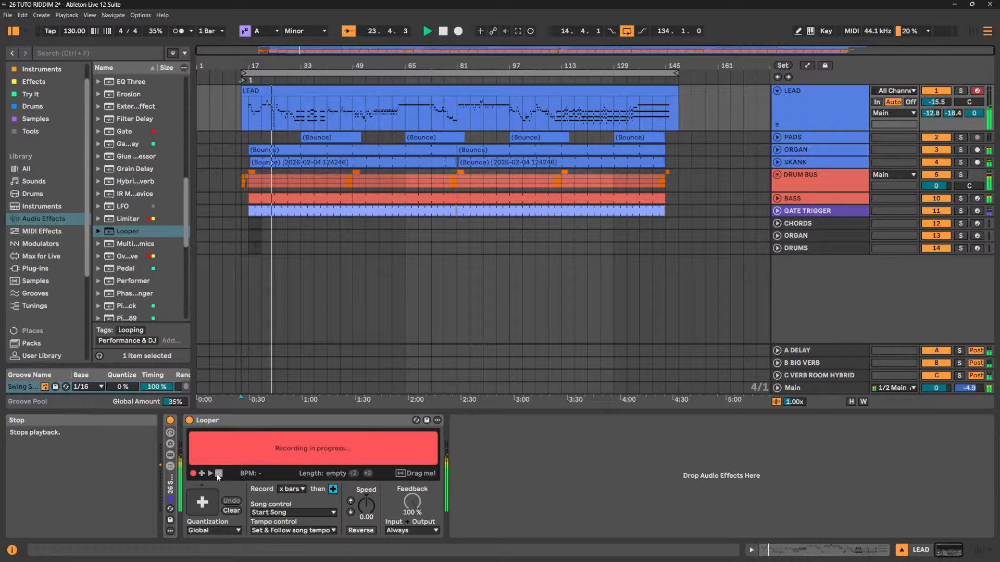
click(211, 502)
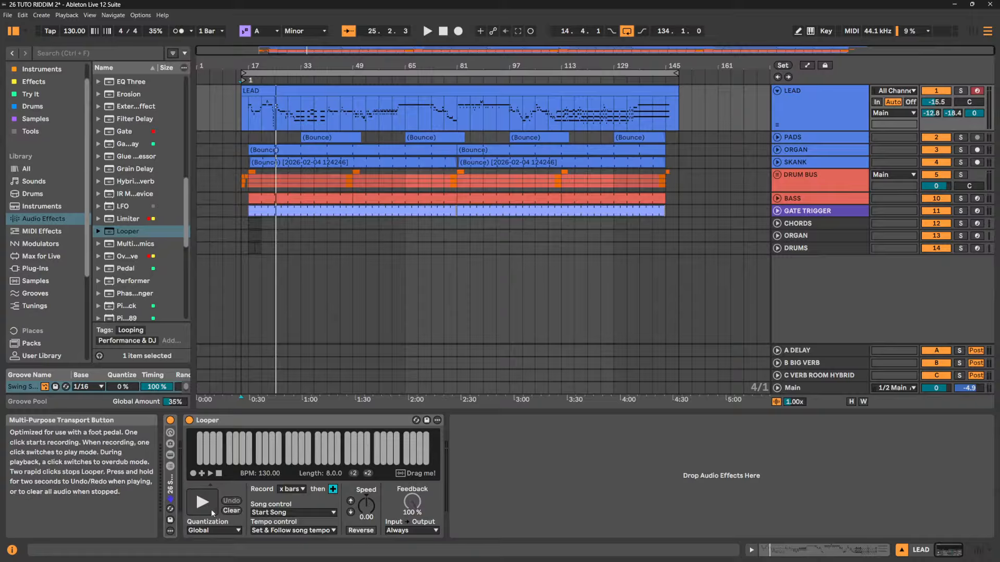
Solo LEAD to hear the recorded loop from the Looper, and deactivate the LEAD clip in the arrangement
click(959, 91)
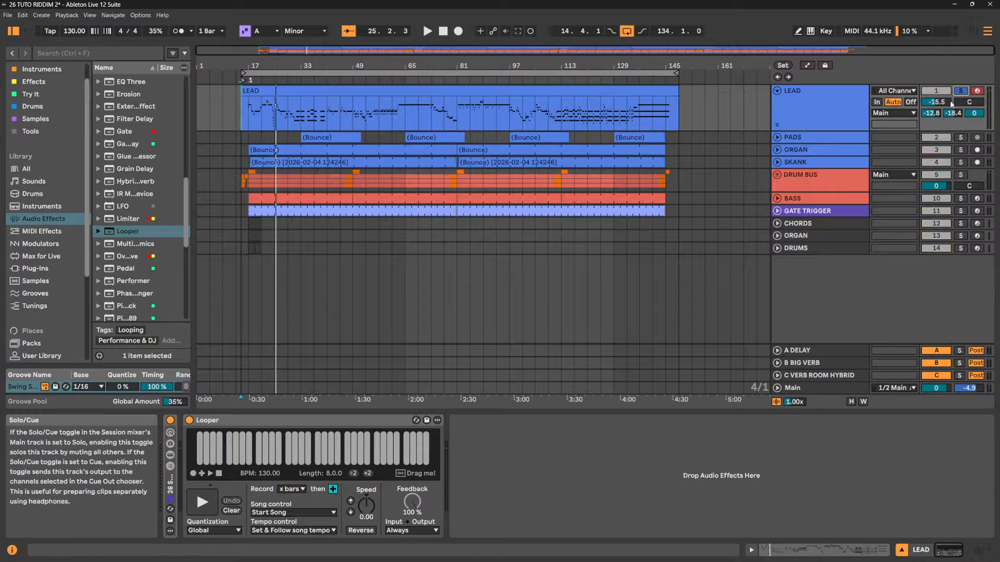
click(200, 509)
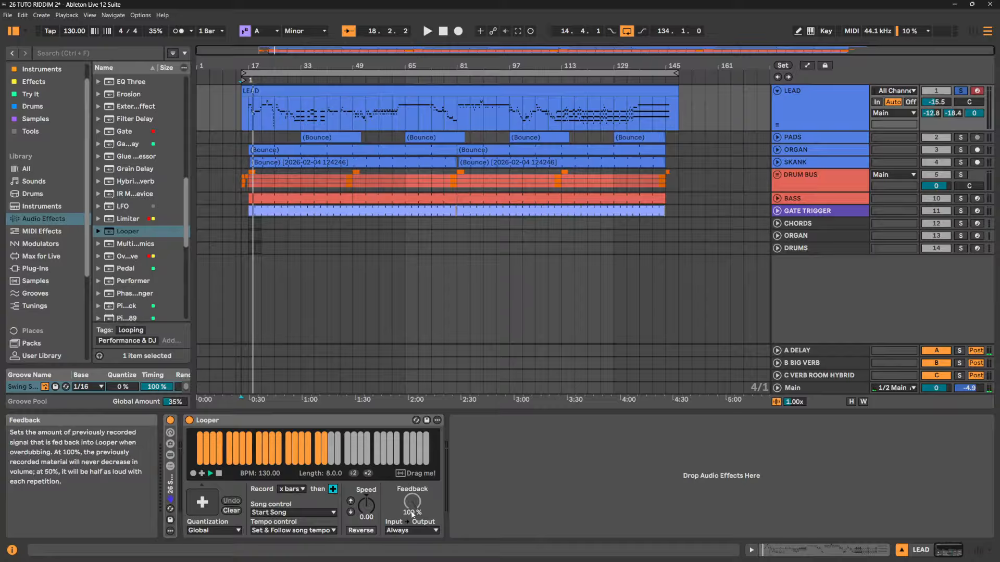
click(313, 90)
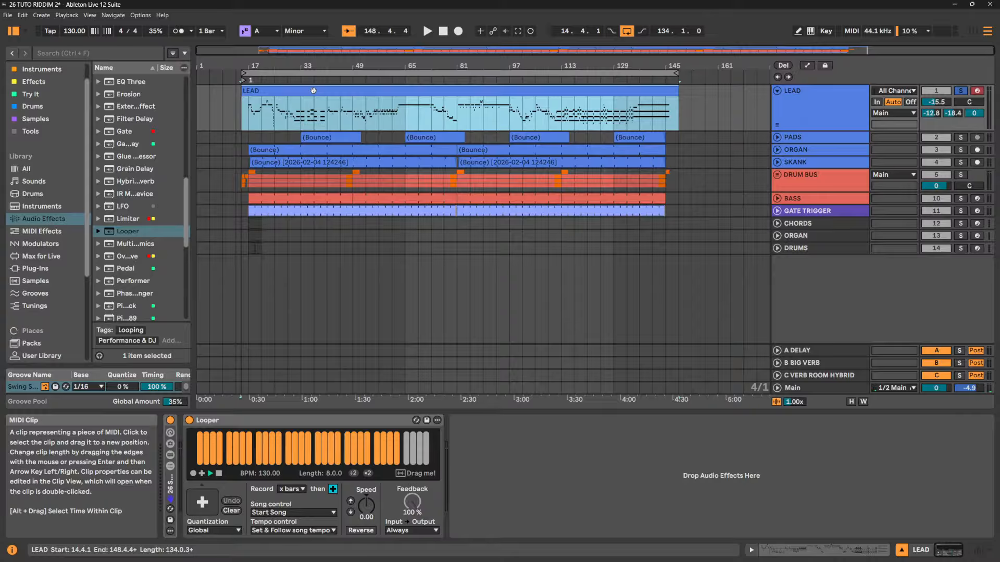
key(0)
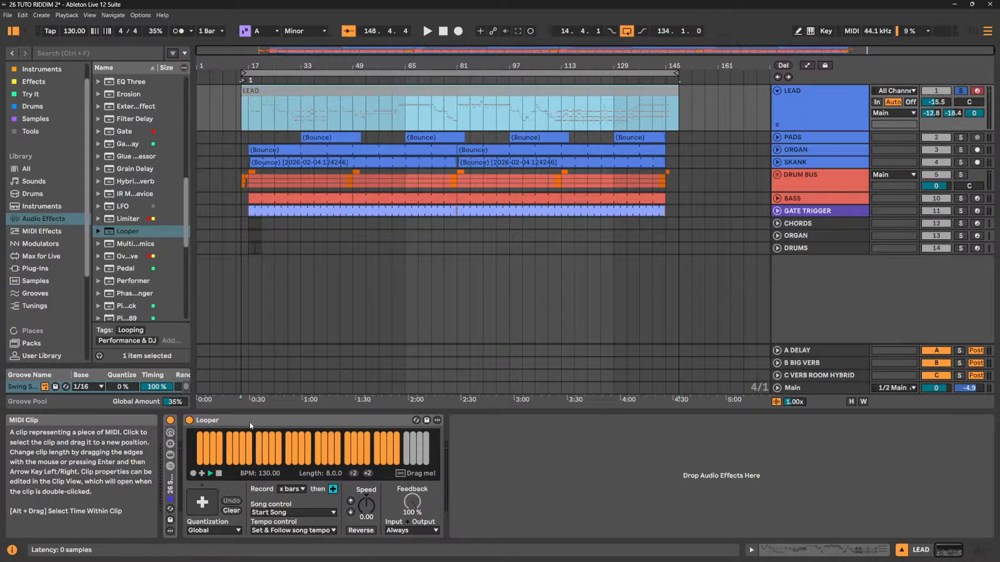
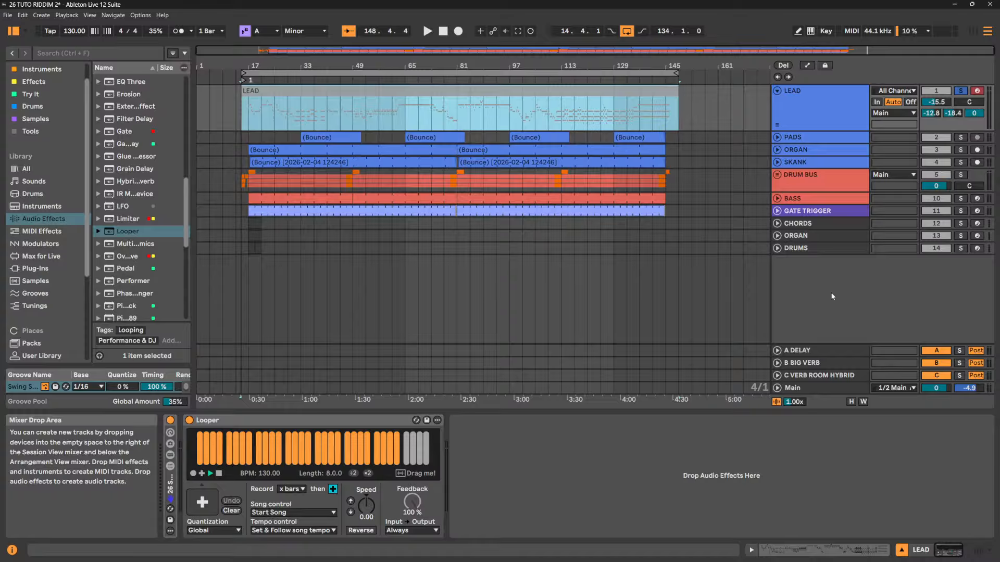
Examine the Looper's fixed and variable record length options
click(302, 489)
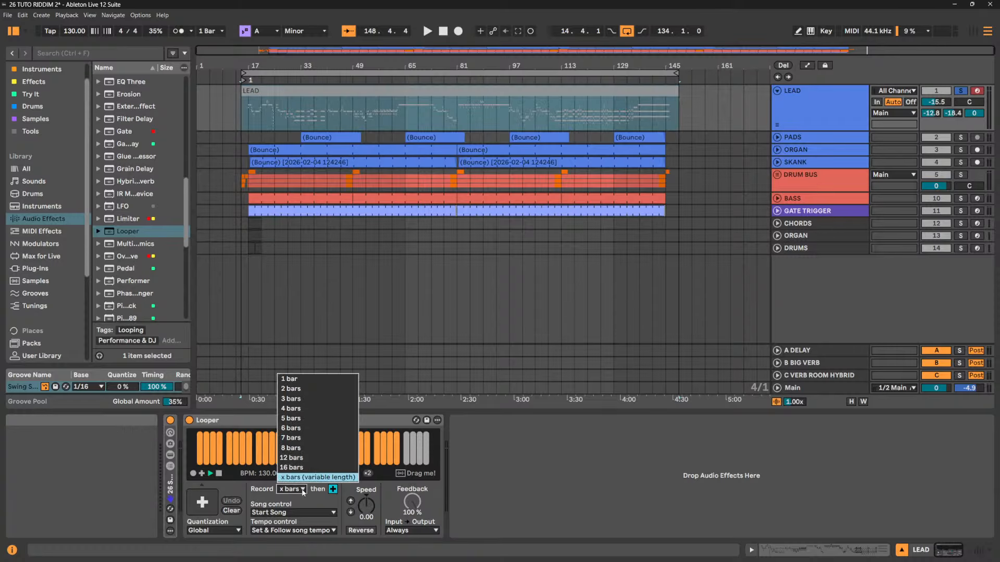
click(303, 491)
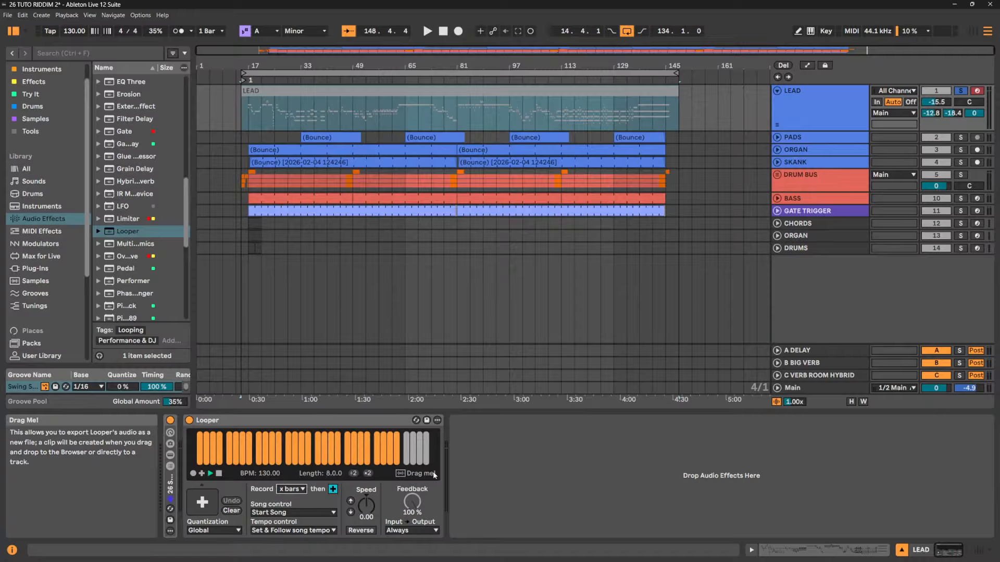
Insert an audio track below DRUMS and export the recorded loop from LEAD's Looper onto it at bar 17
right_click(793, 282)
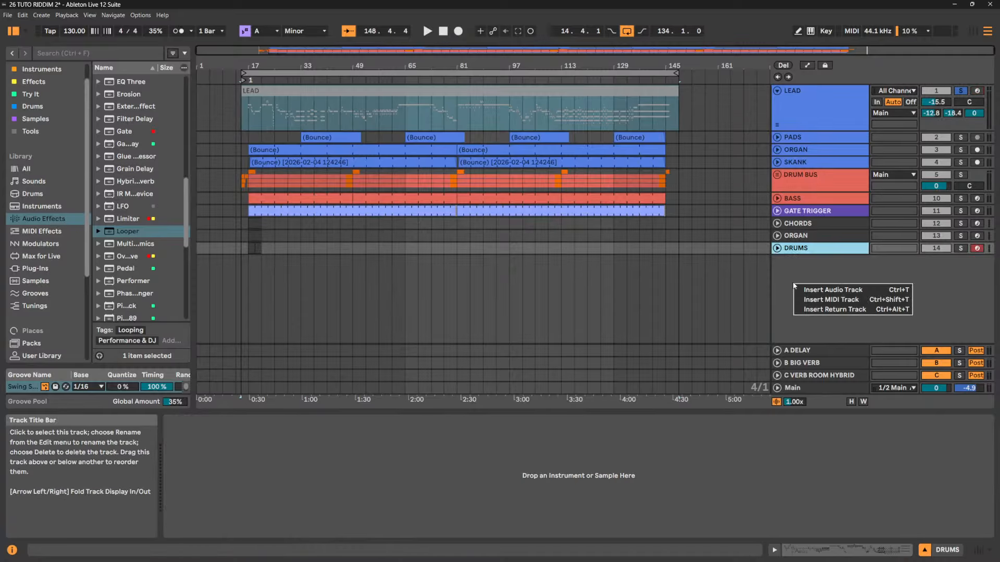
click(827, 292)
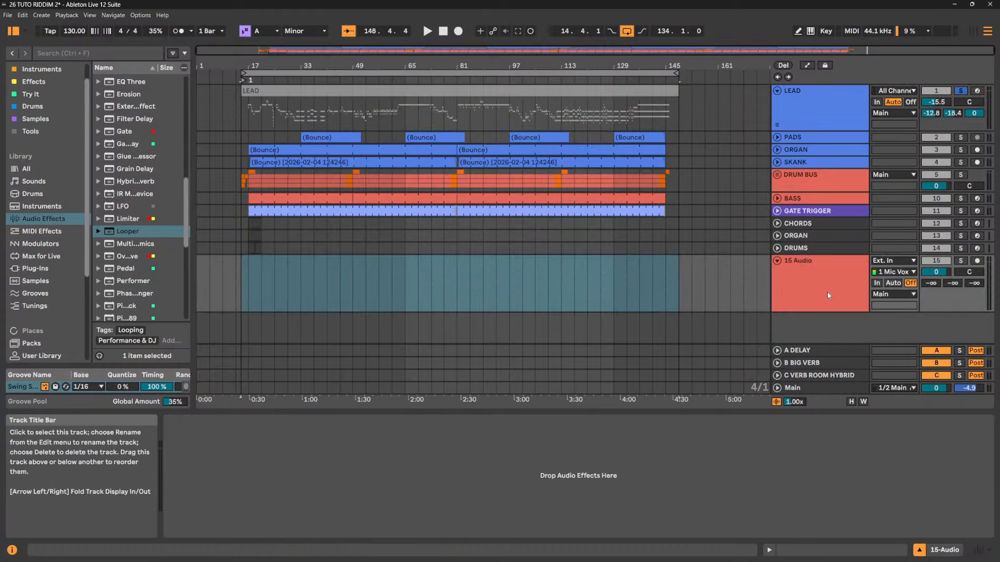
click(817, 105)
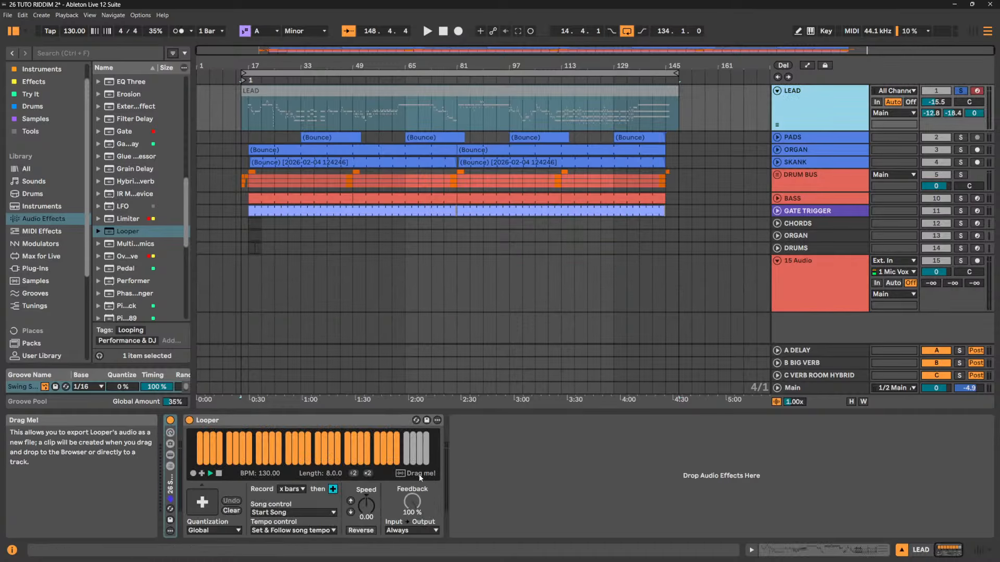
drag(410, 472, 255, 271)
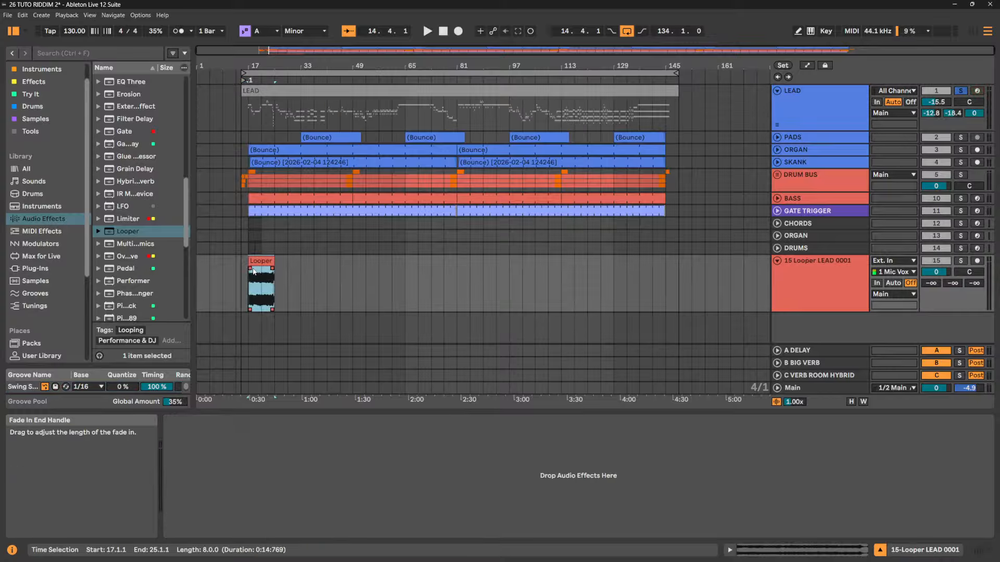
Show LEAD's Looper device again and place the insert marker at 17.1.1, the start of the exported loop clip
click(803, 103)
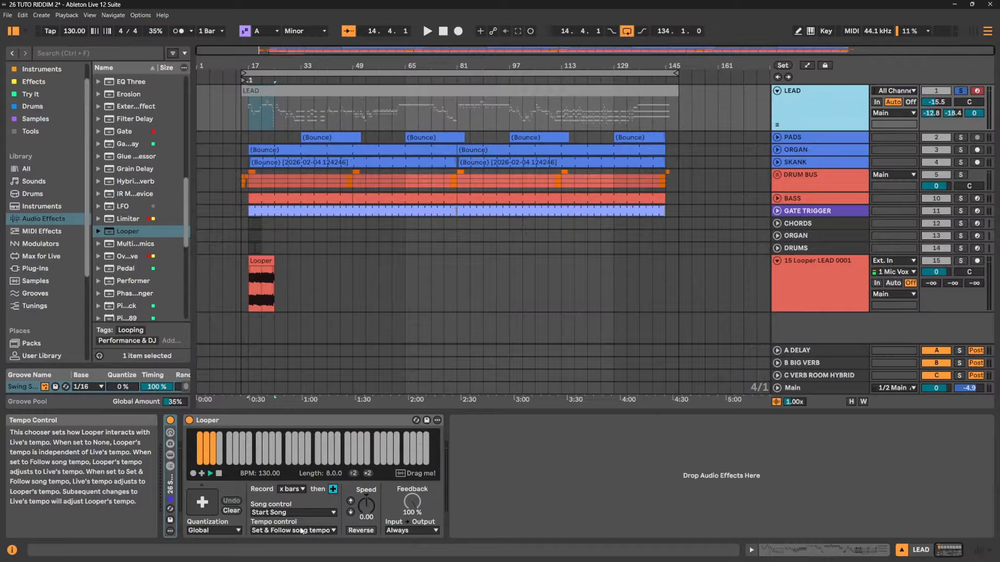
click(267, 274)
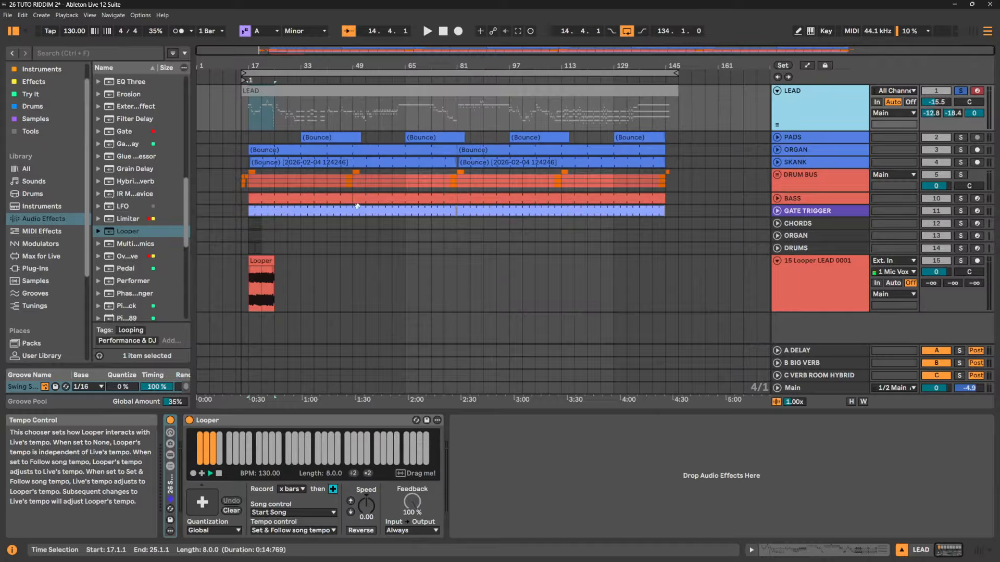
click(271, 286)
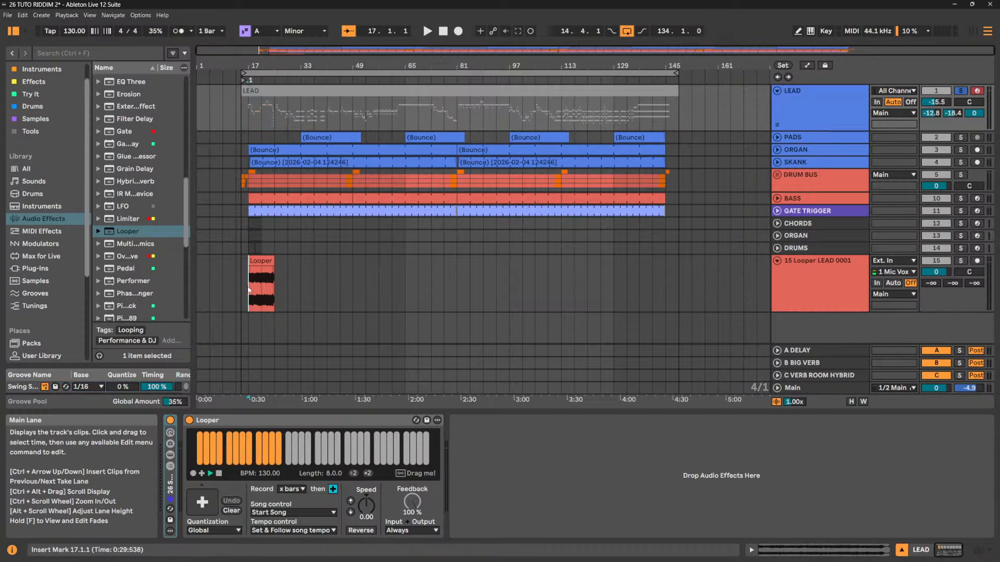
Delete the 15 Looper LEAD 0001 audio track and show LEAD's Looper device again
click(274, 280)
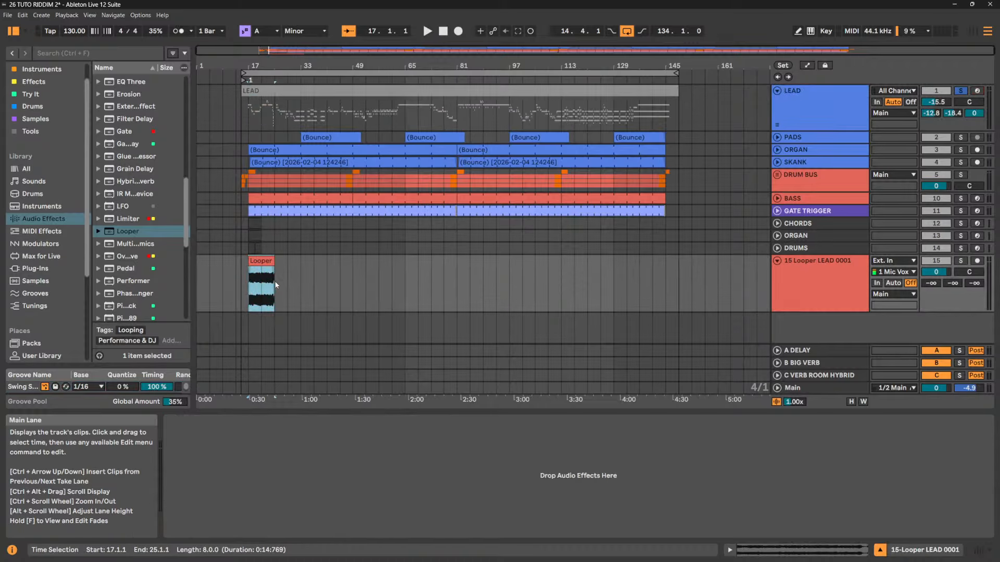
click(814, 108)
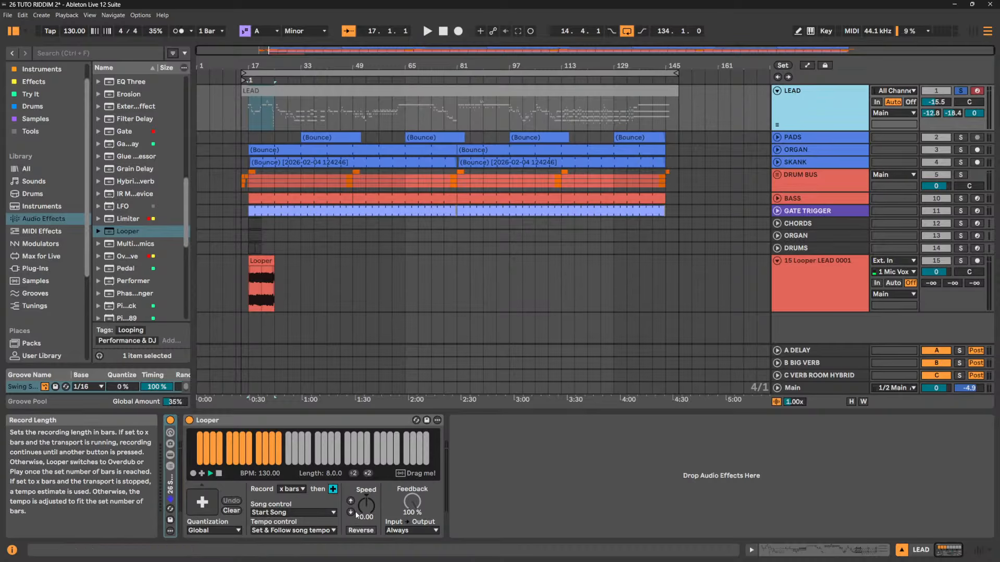
click(841, 279)
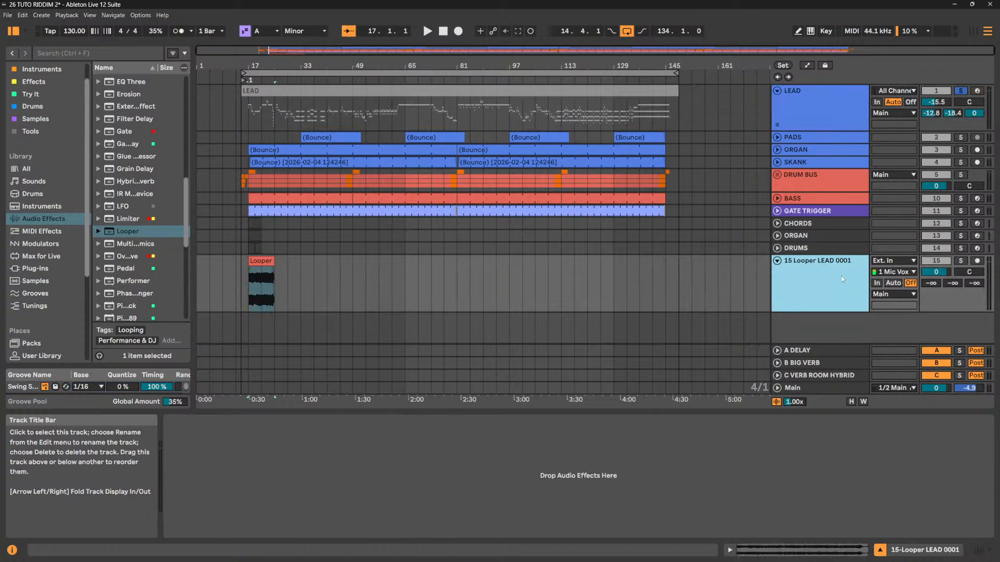
key(Delete)
click(837, 104)
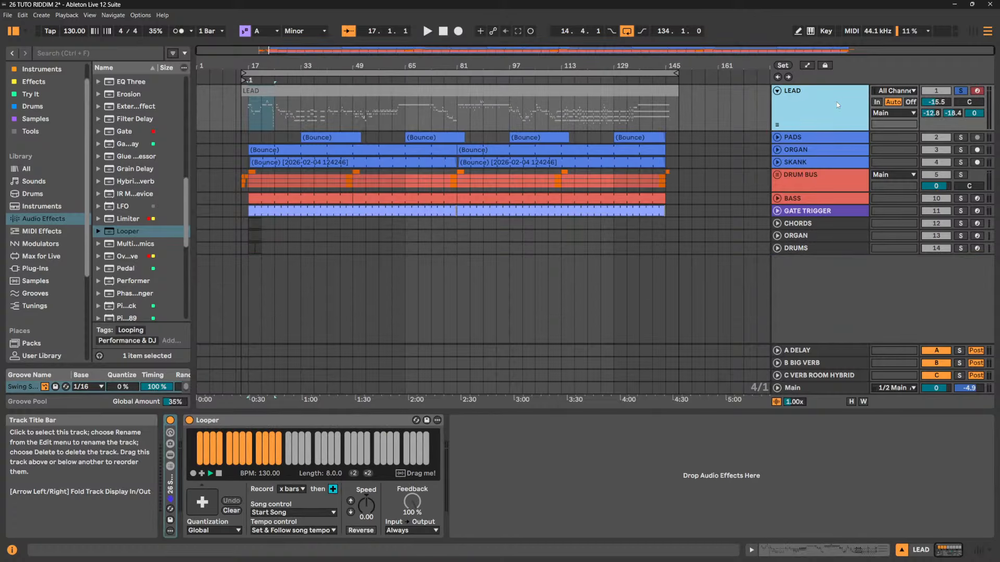
Play the LEAD loop, halve its length to 4 bars, and double it back to 8 bars
key(space)
click(353, 473)
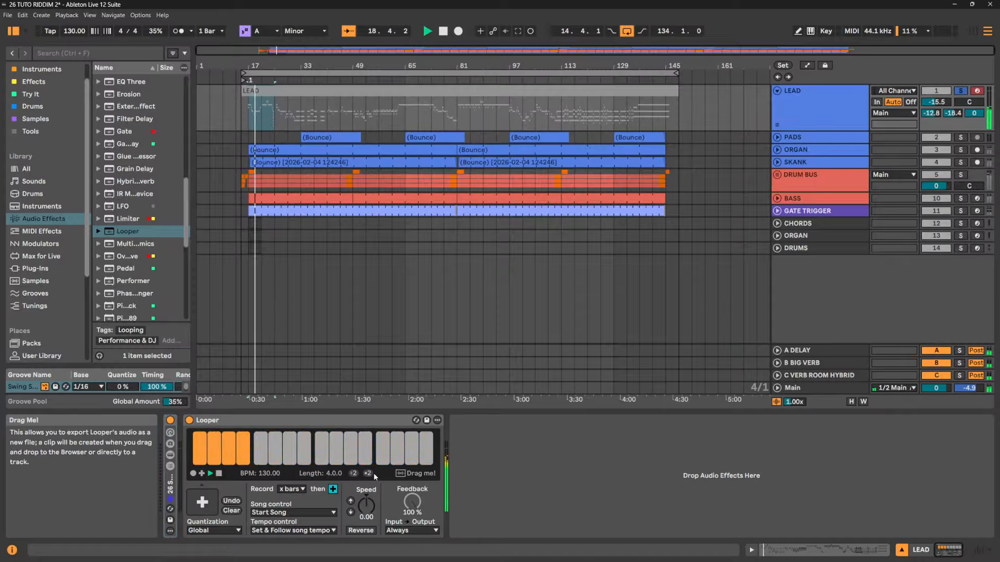
click(369, 473)
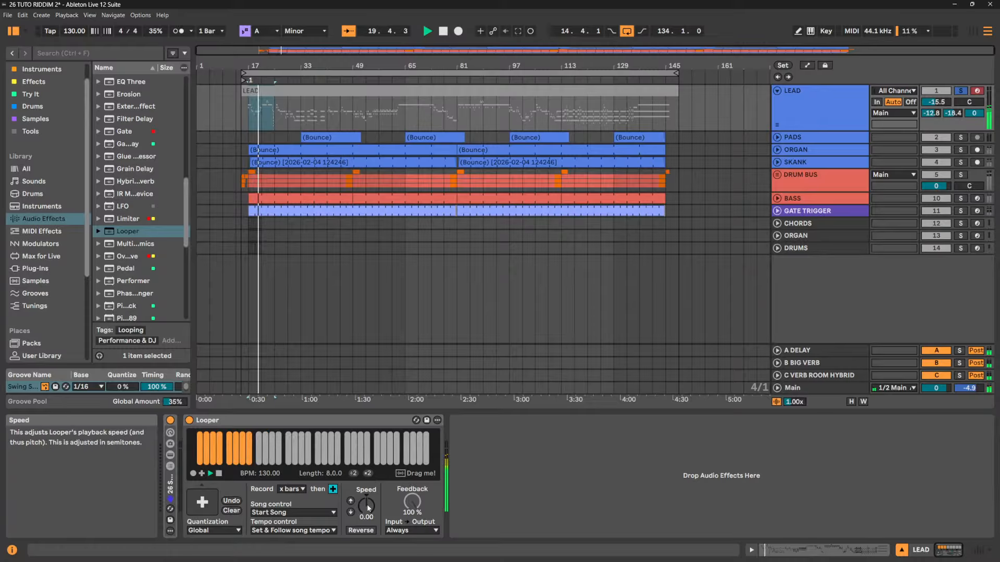
Audition the loop with the Looper's Speed lowered to -36 and then -12 semitones, resetting Speed to 0 each time
drag(368, 507, 368, 552)
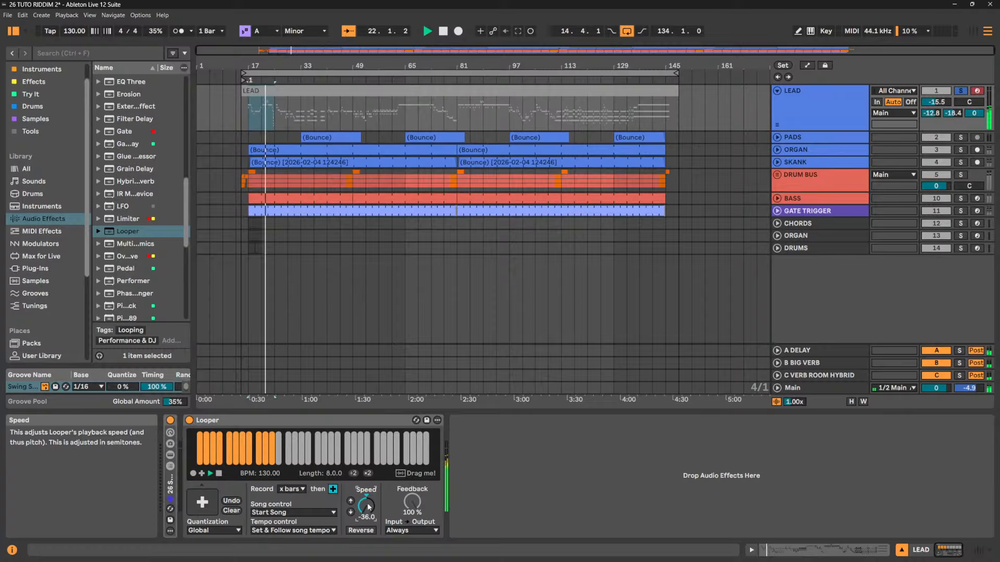
key(space)
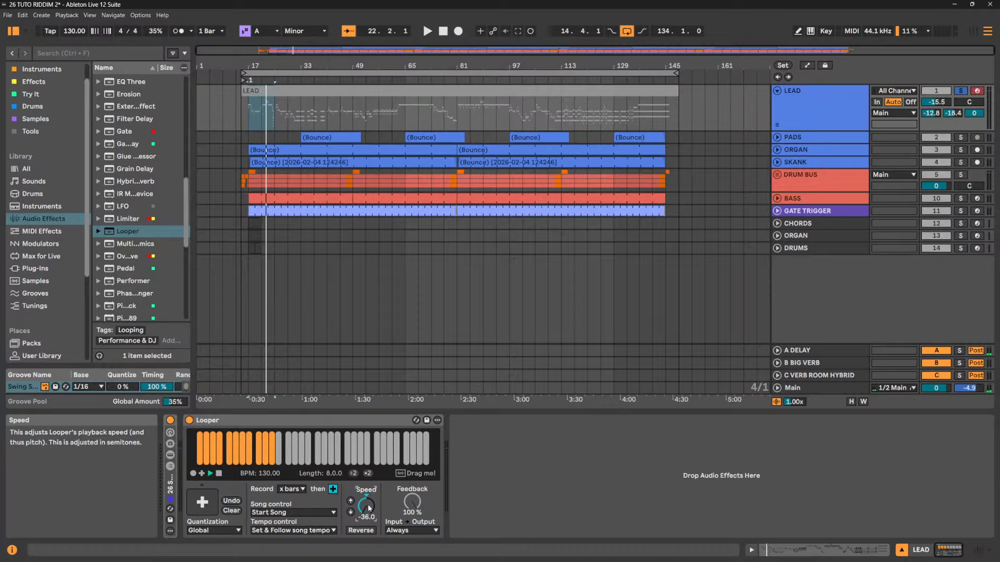
double_click(368, 505)
drag(363, 503, 363, 503)
key(space)
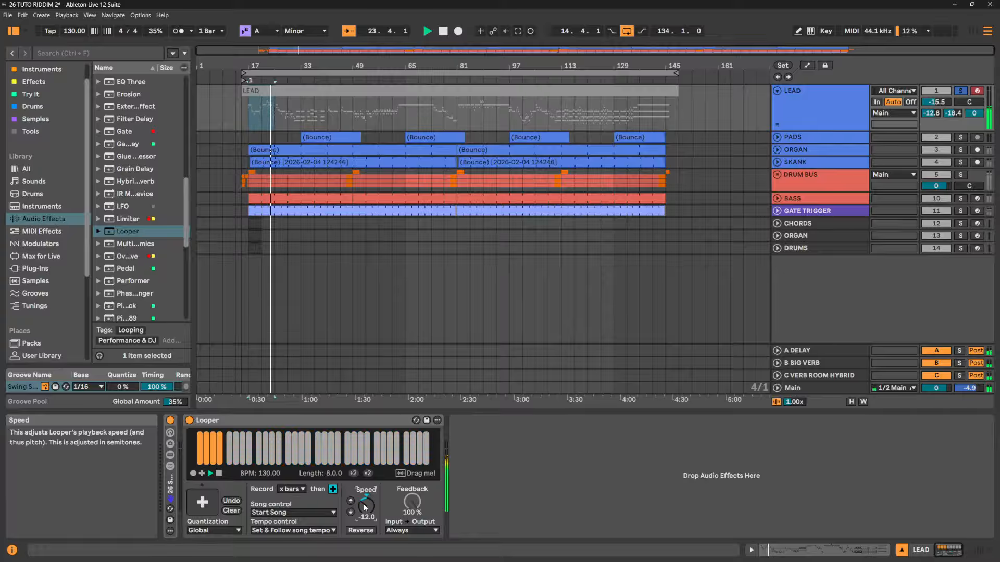
double_click(364, 506)
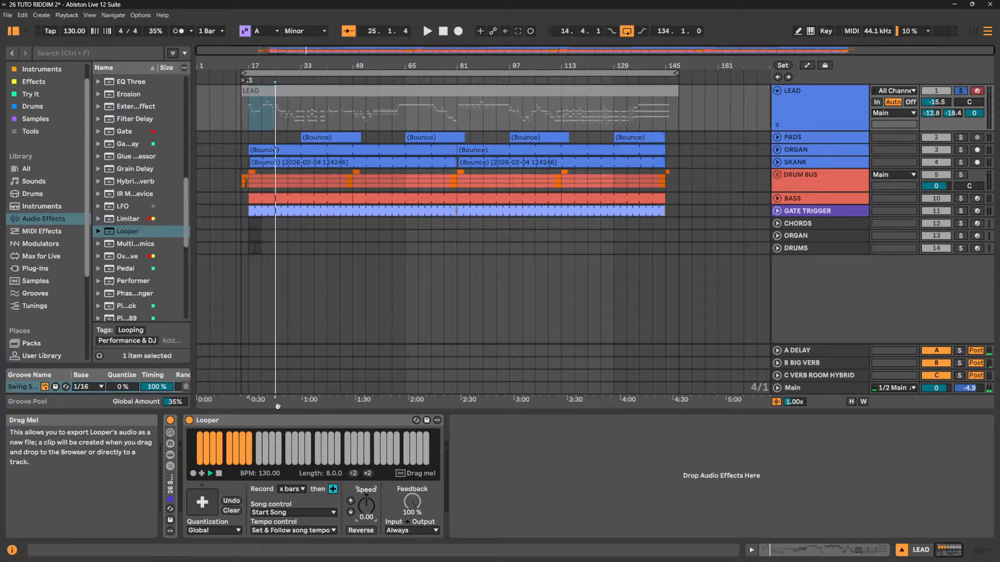
Set the Looper's Speed to -12 semitones and reactivate the LEAD clip in the arrangement
click(294, 424)
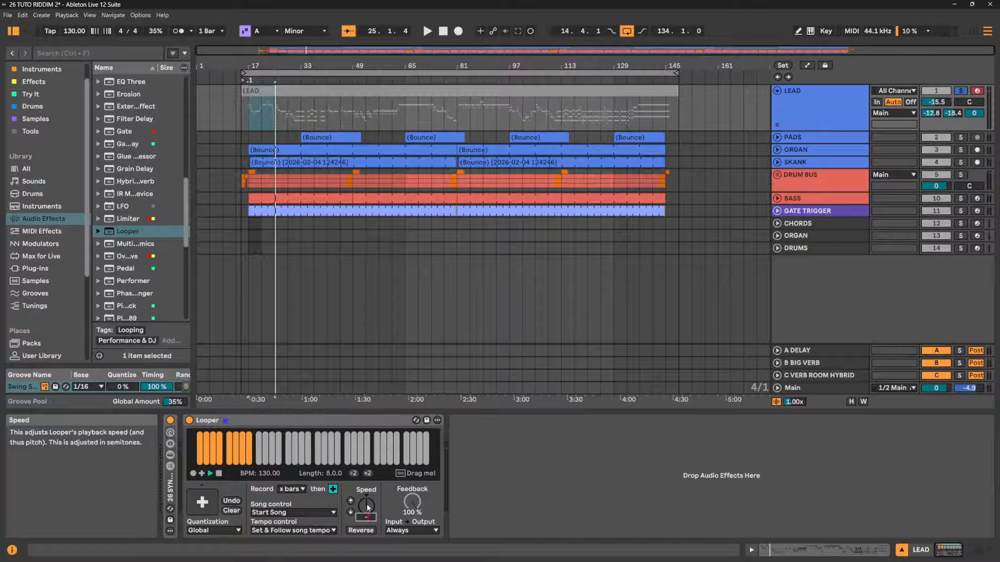
drag(367, 504, 366, 515)
key(Return)
click(497, 93)
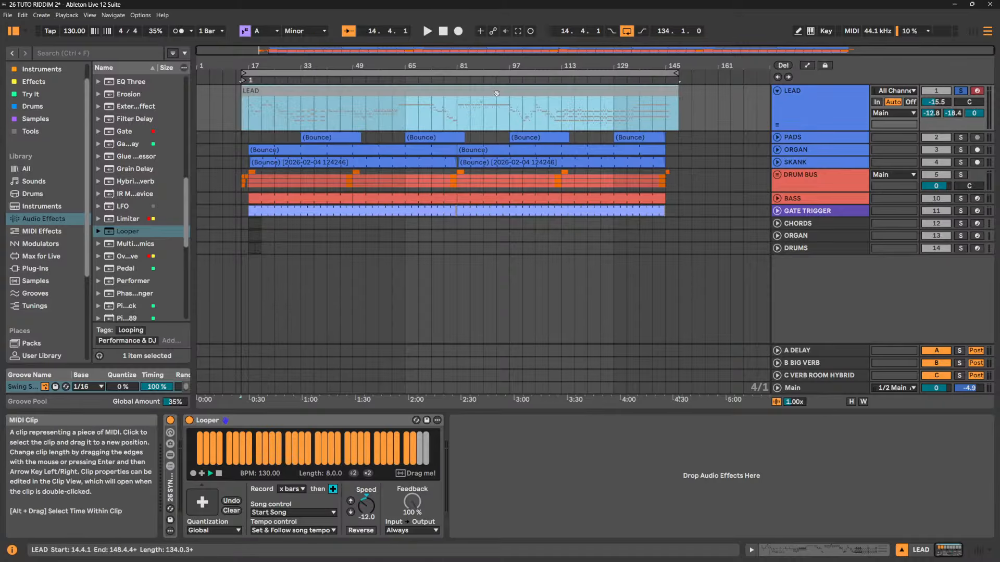
key(0)
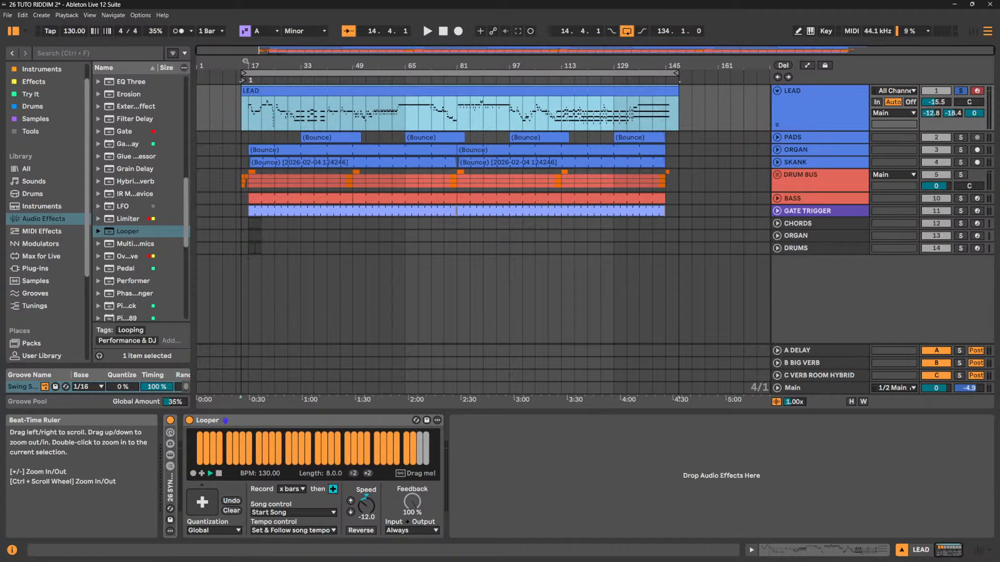
Play LEAD from 16.3.1 to hear the live melody over the octave-down loop, and return the insert marker to 17.1.1
drag(246, 61, 255, 110)
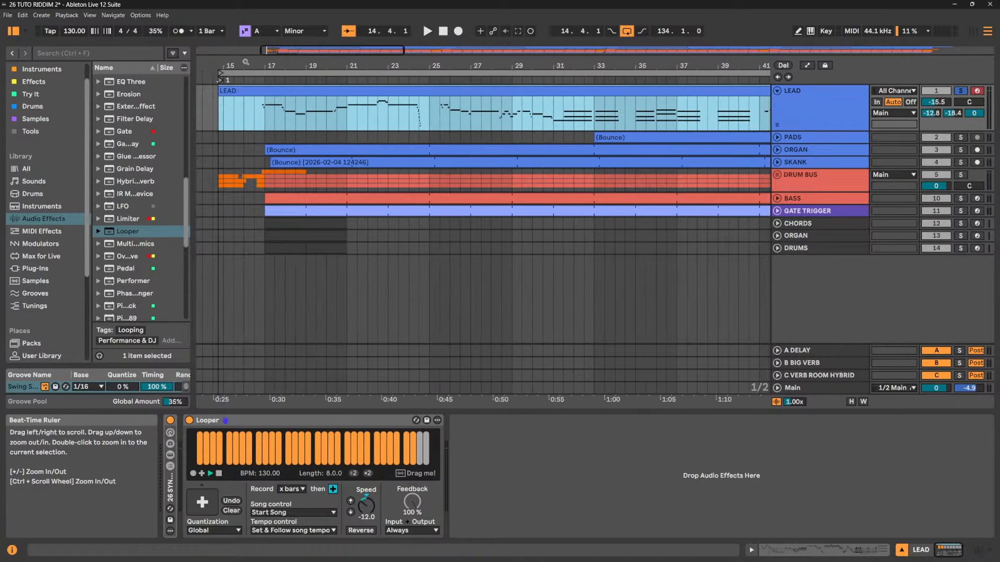
click(254, 110)
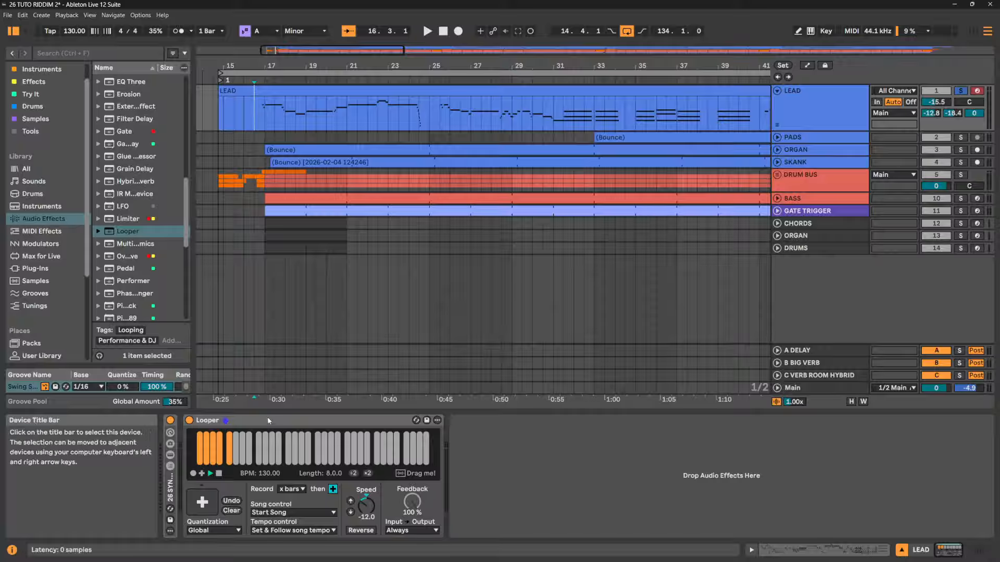
key(space)
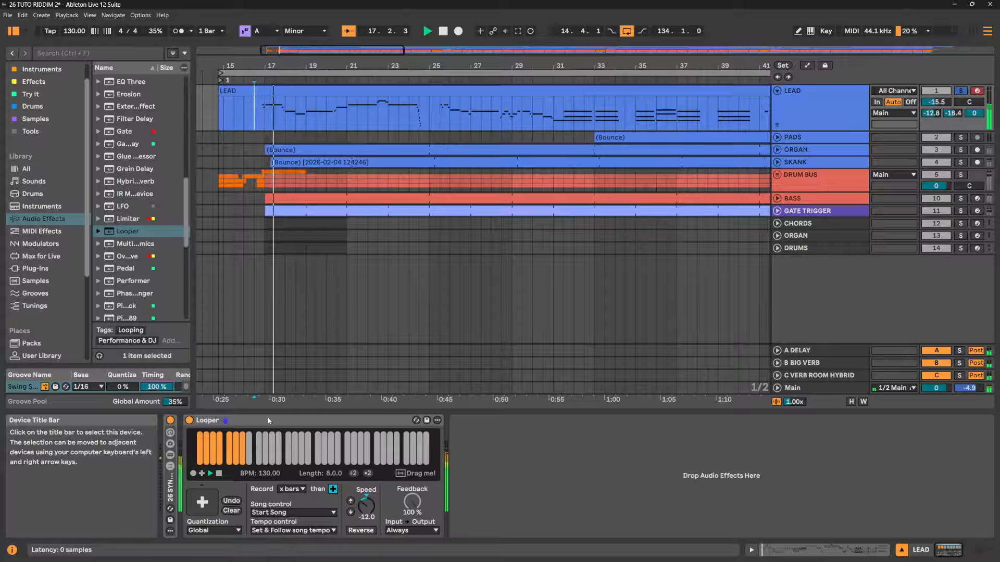
click(264, 120)
key(space)
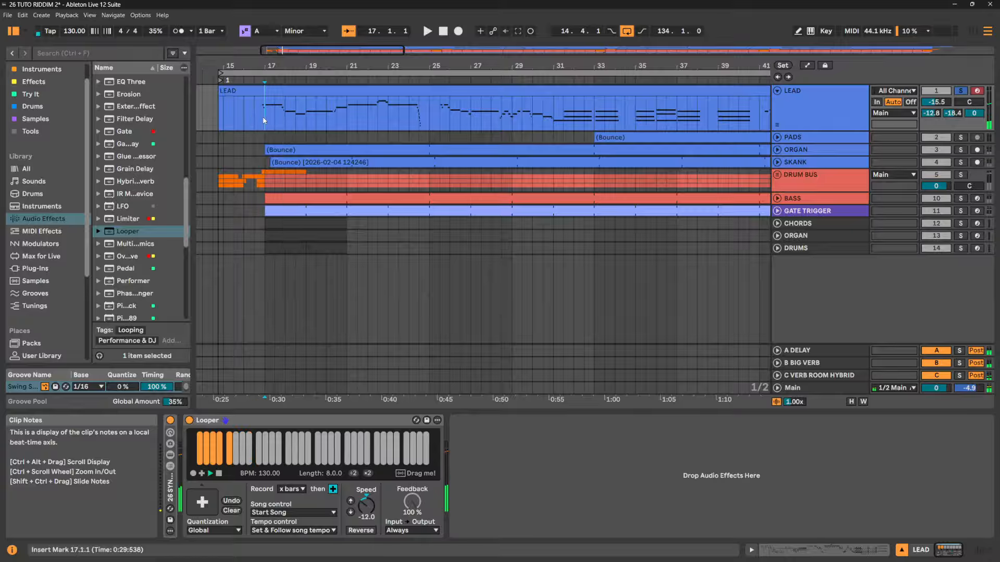
Play LEAD from 17.1.1 and switch its synth rack off and back on to compare the loop alone with the live melody
click(219, 117)
click(219, 117)
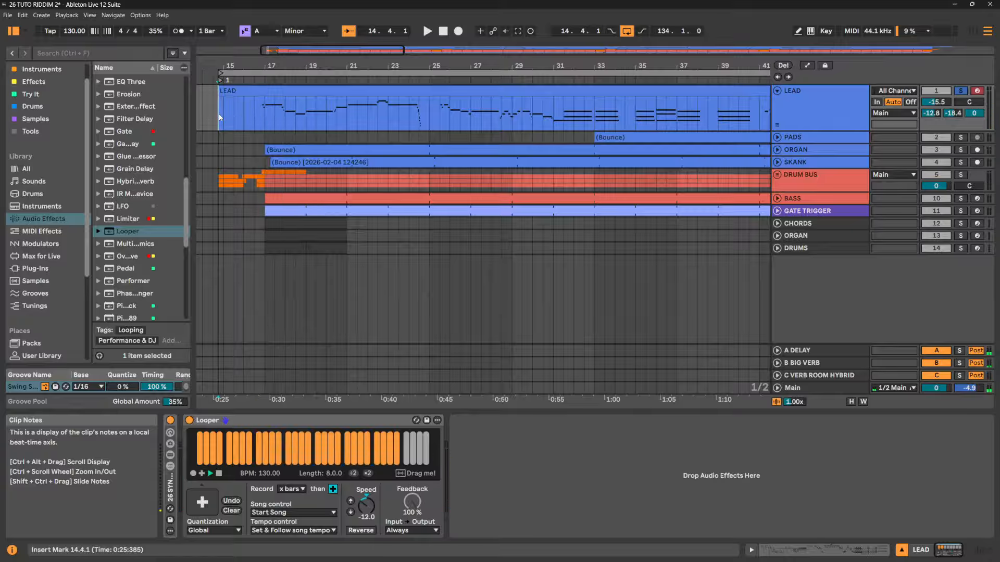
click(264, 122)
key(space)
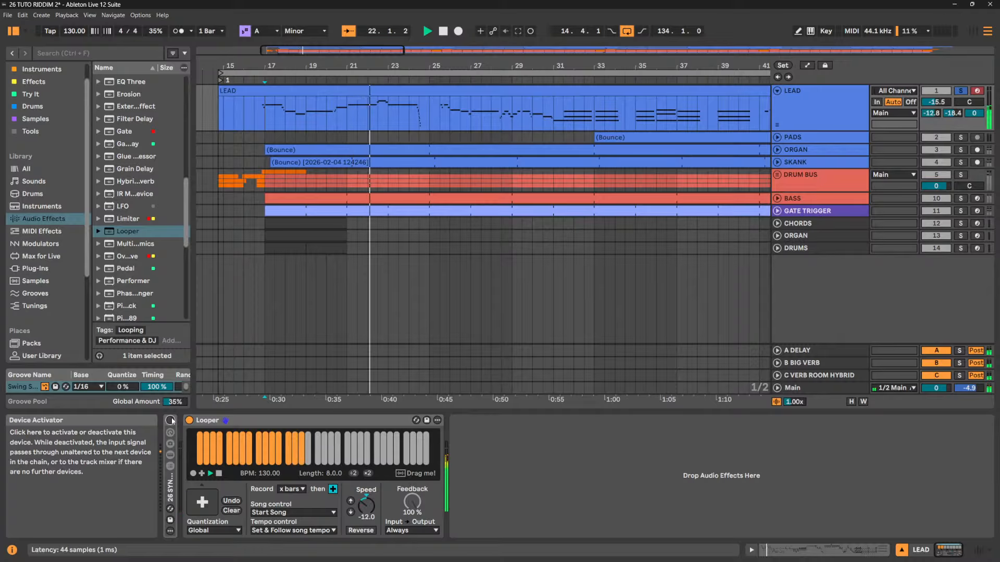
click(171, 420)
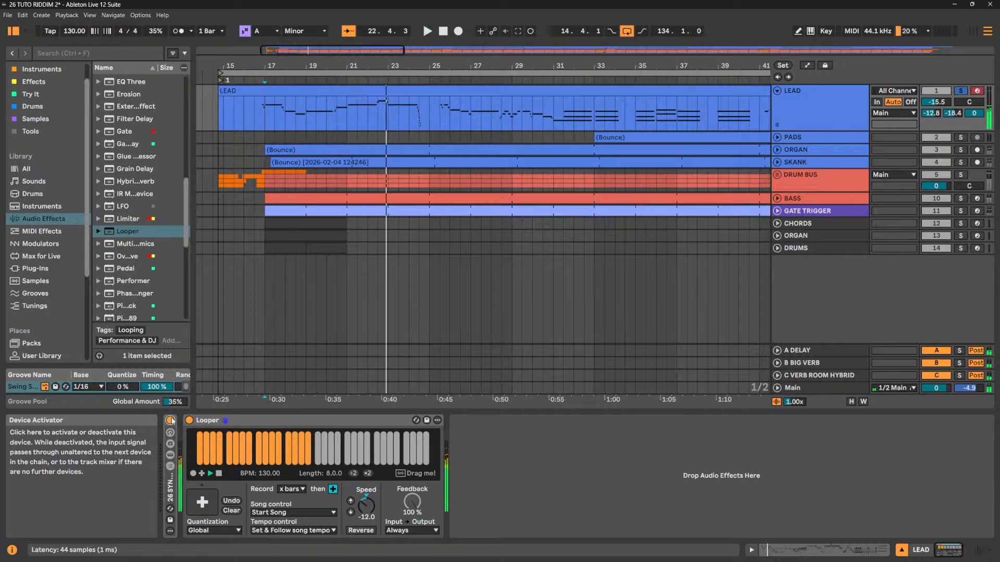
Deactivate the LEAD clip and reset the Looper's Speed to 0
click(542, 93)
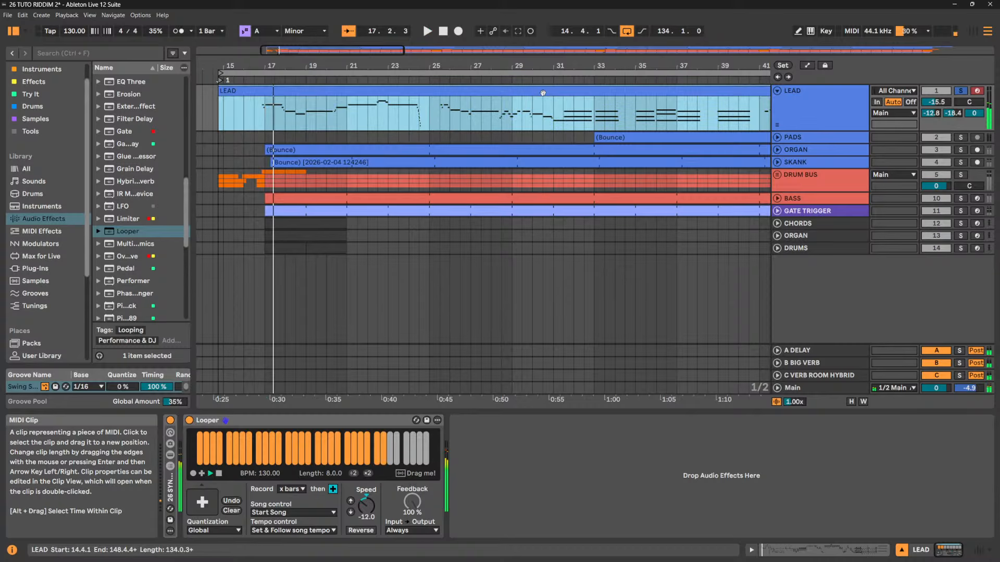
key(0)
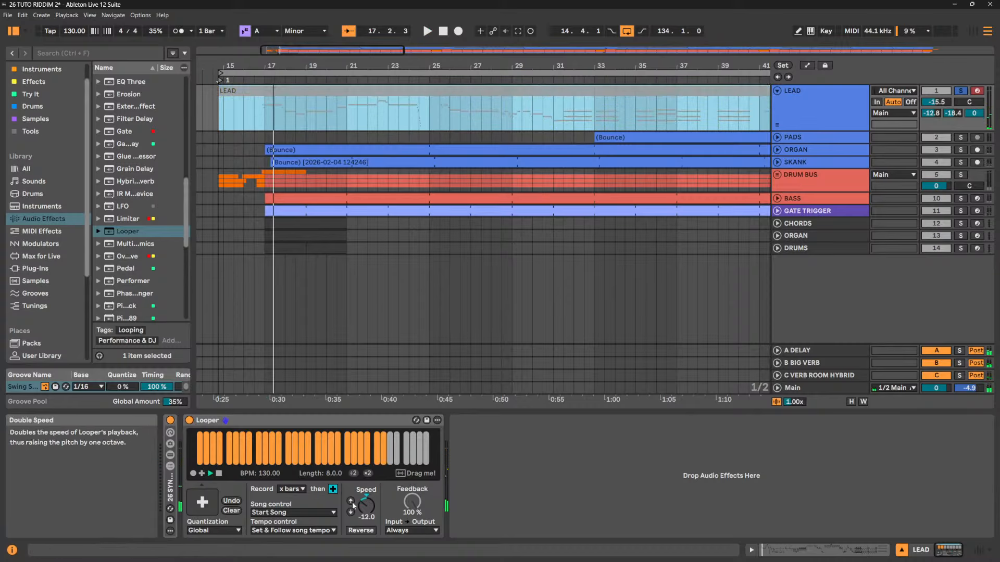
double_click(368, 510)
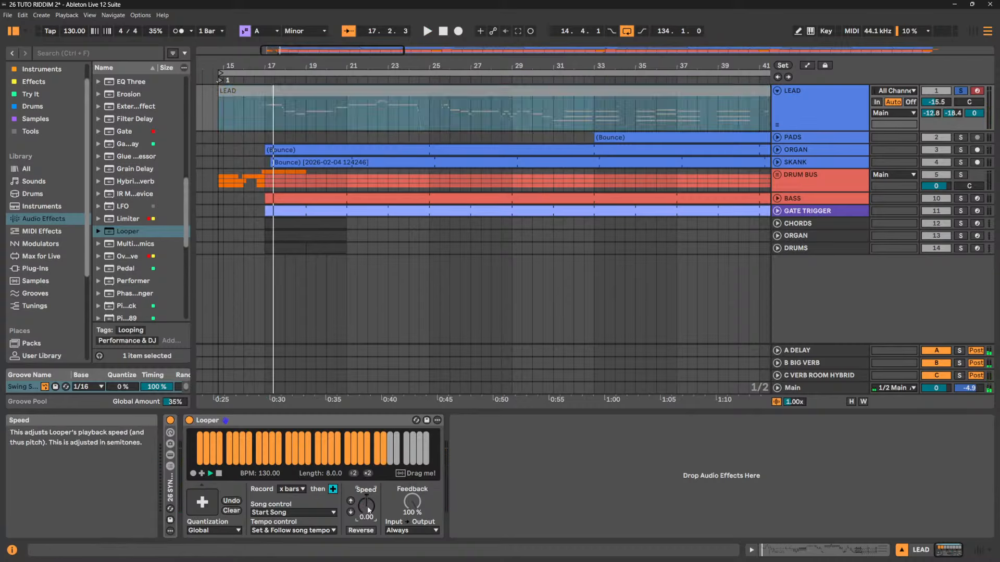
Audition the loop with Speed raised to 12 semitones, and restore Speed to 0
key(space)
drag(367, 511, 368, 492)
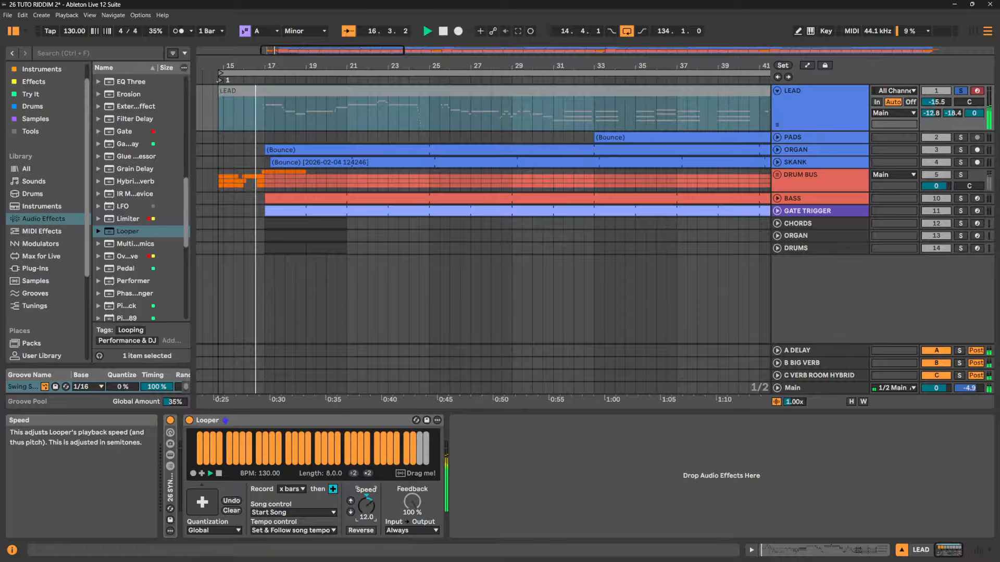
double_click(368, 510)
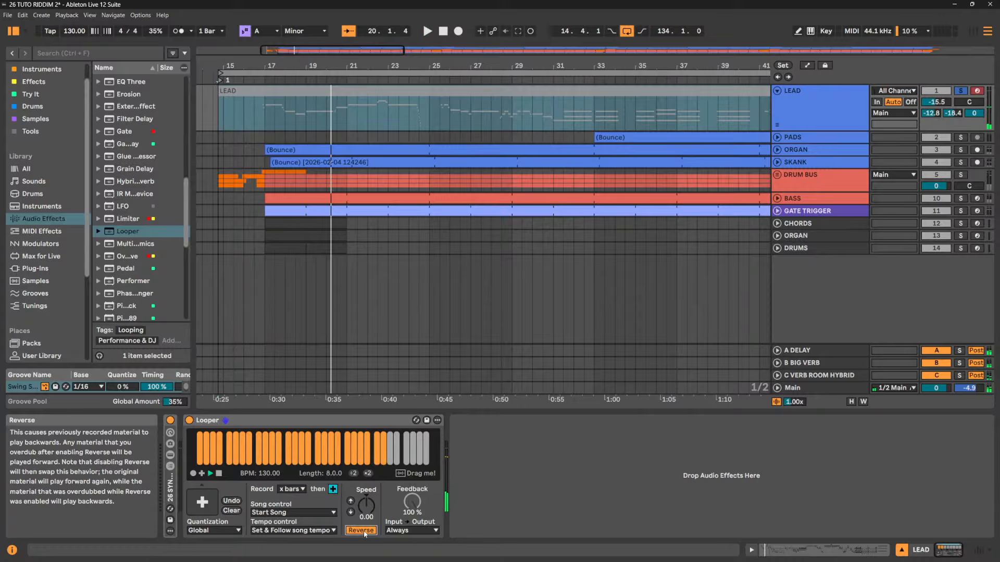
Audition the loop played backwards with Reverse, stop playback, and turn Reverse back off
click(363, 530)
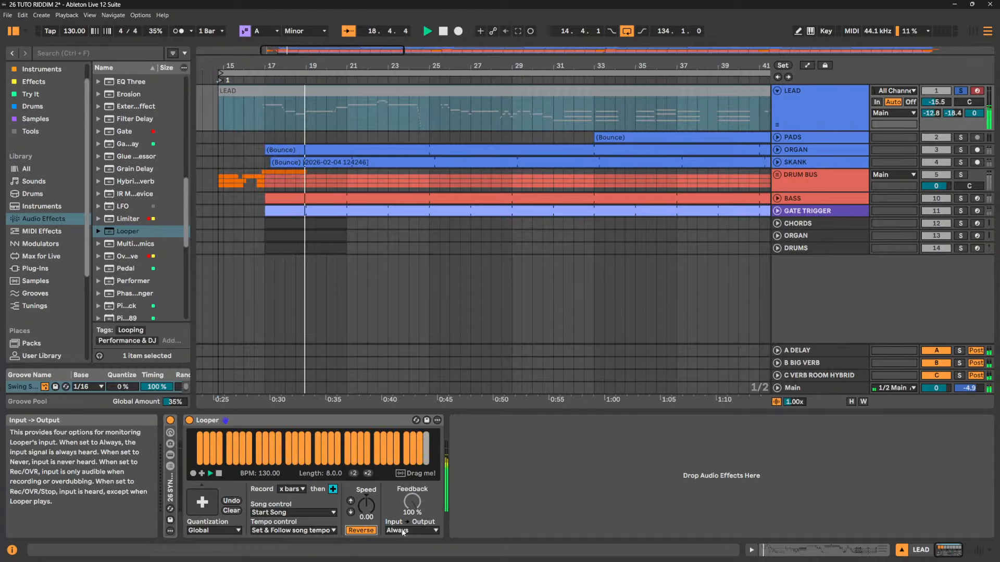
key(space)
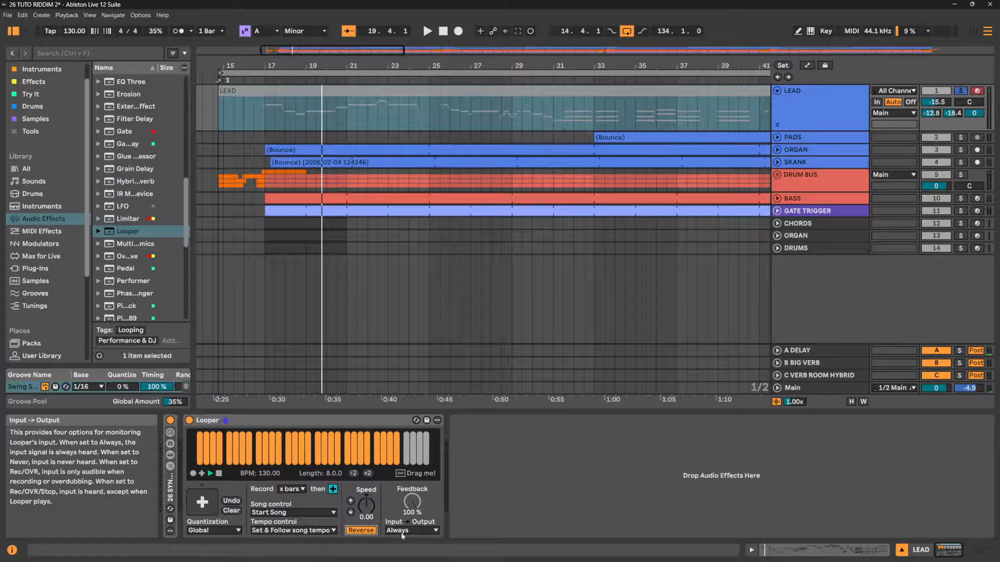
click(361, 530)
Set the Looper's Input to Output monitoring to Never and reactivate the LEAD clip
click(427, 531)
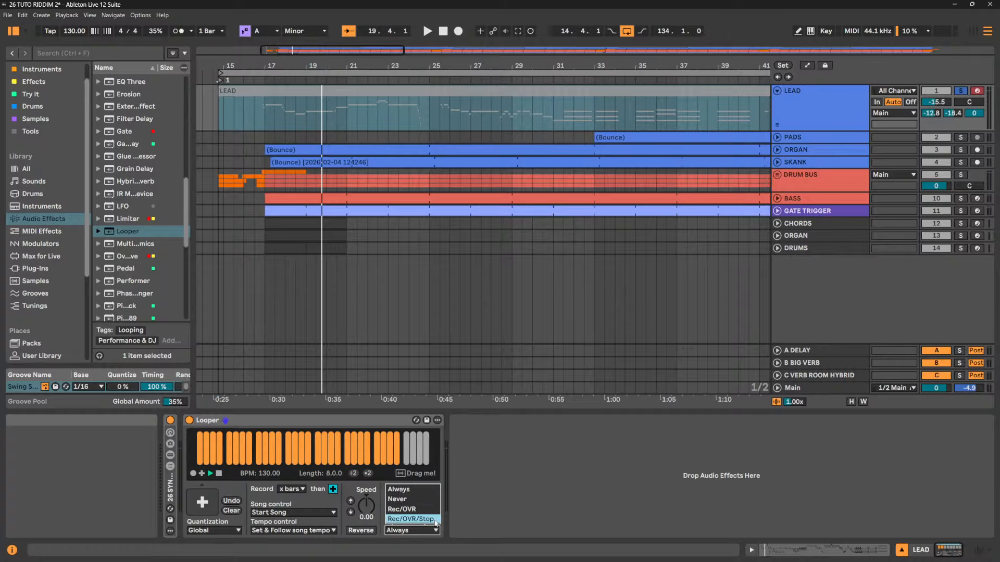
click(413, 501)
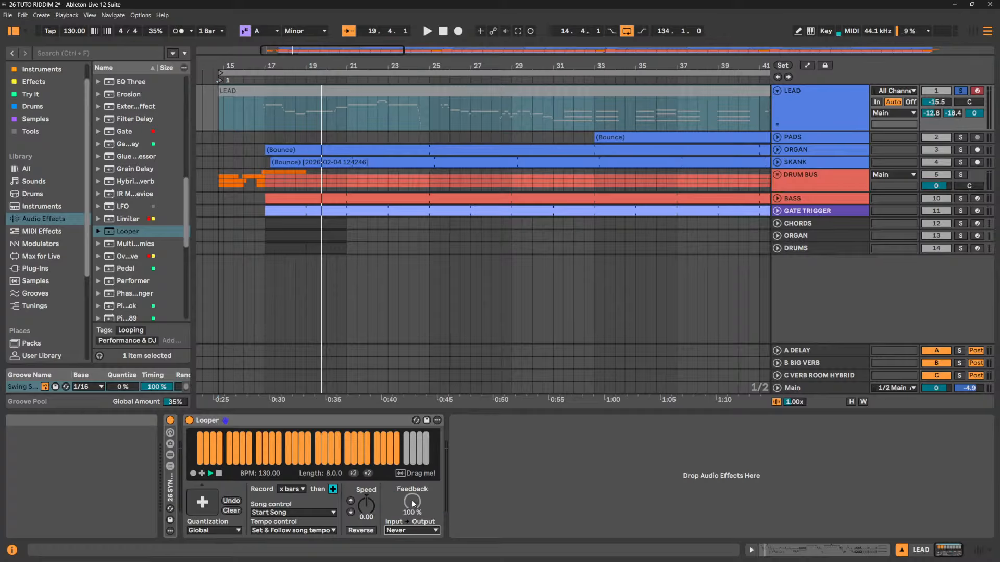
click(361, 93)
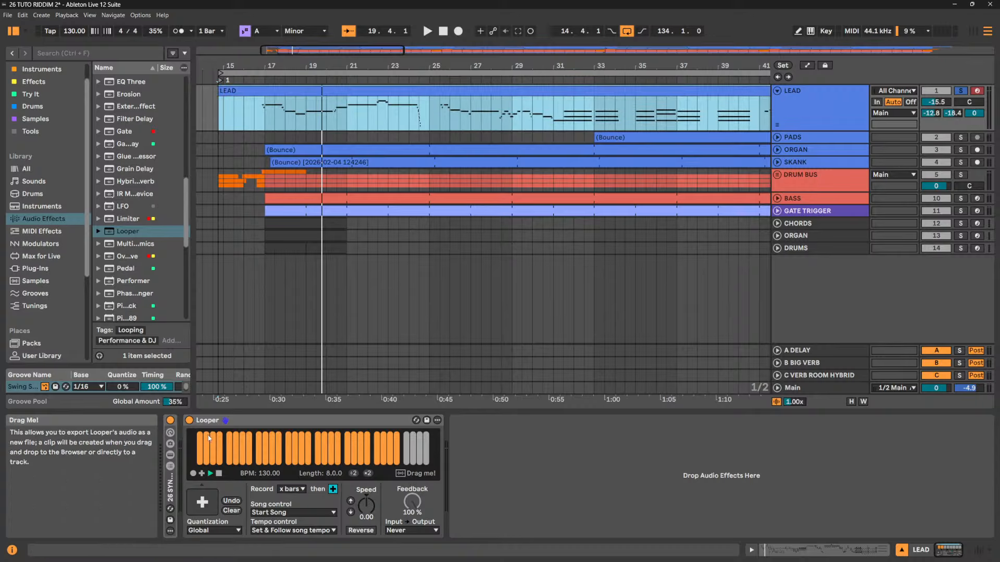
Set the Looper's Speed to -24 semitones
click(371, 501)
text(-)
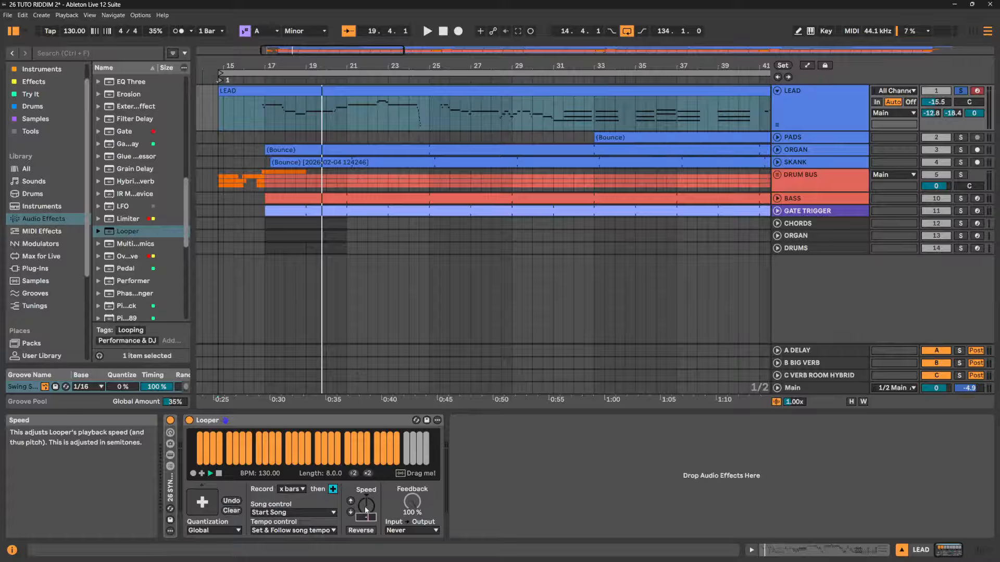
text(24)
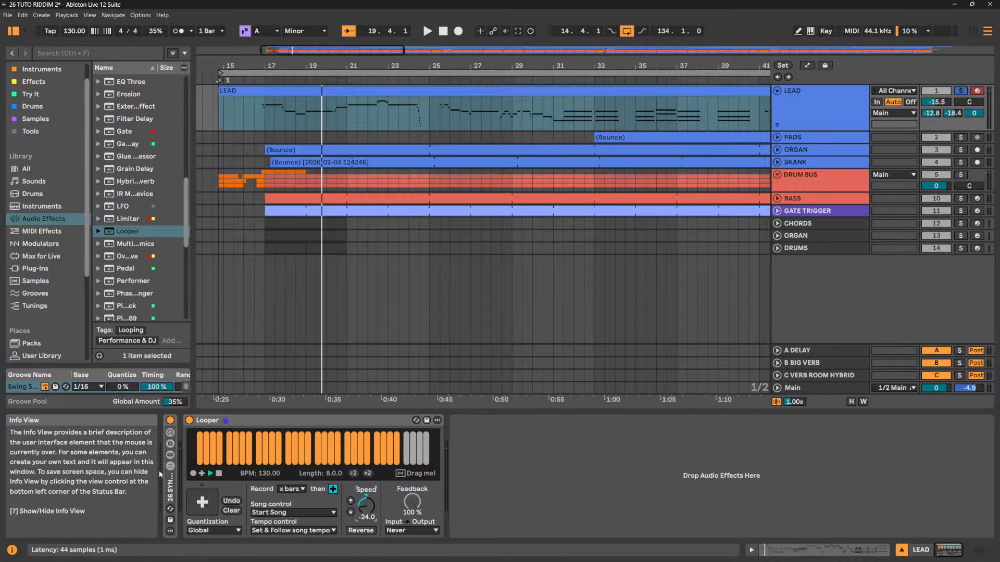
Play LEAD from bar 16 with the input muted by the Looper, and deactivate the Looper to hear the live melody
click(251, 114)
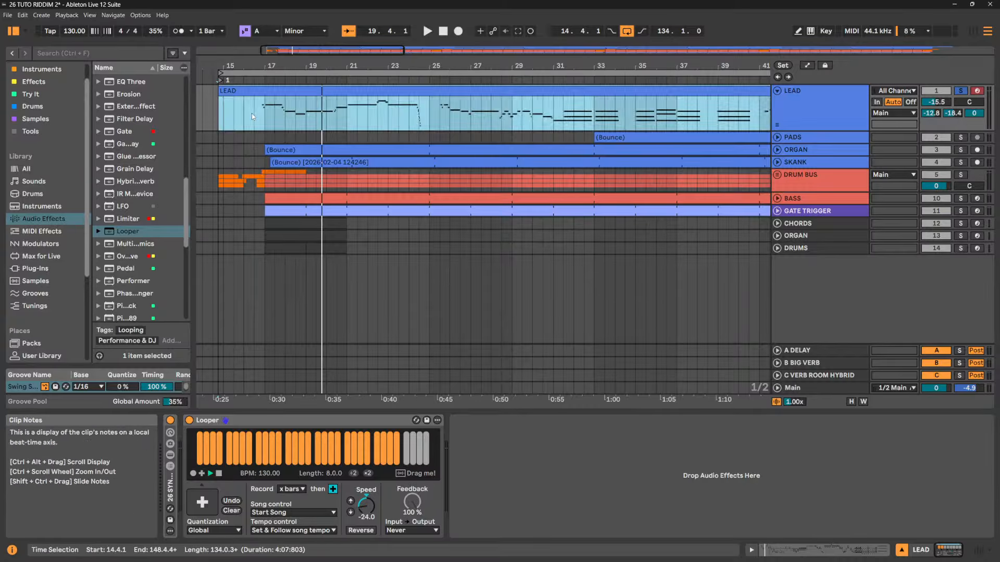
key(space)
key(space)
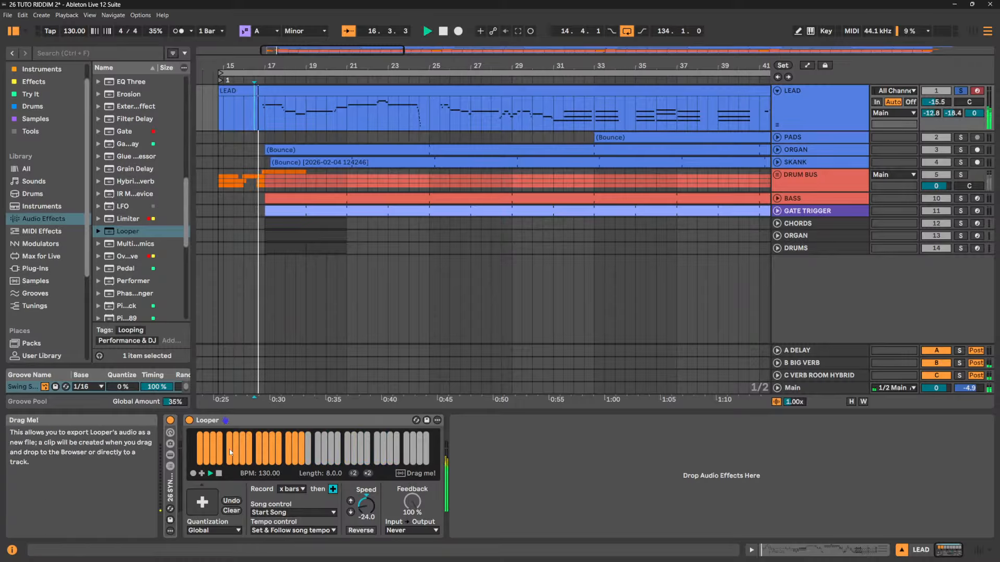
click(190, 421)
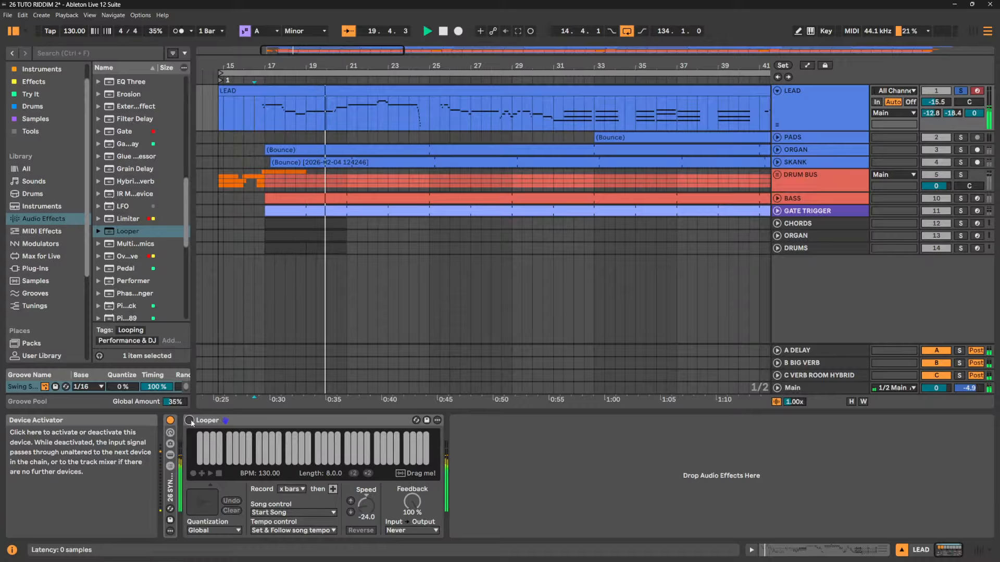
Reactivate the Looper during playback, stop playback, and take the LEAD track out of solo
click(190, 421)
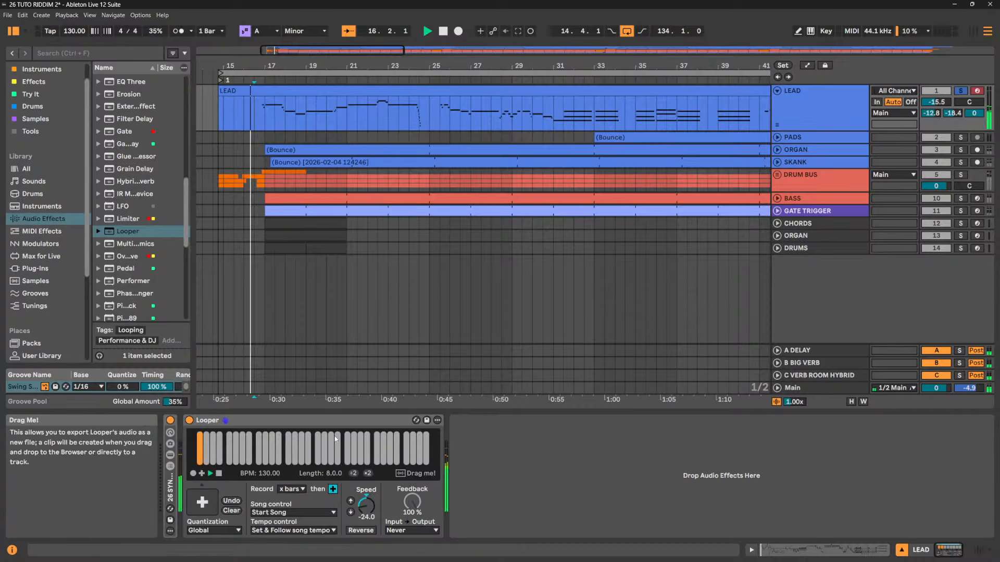
key(space)
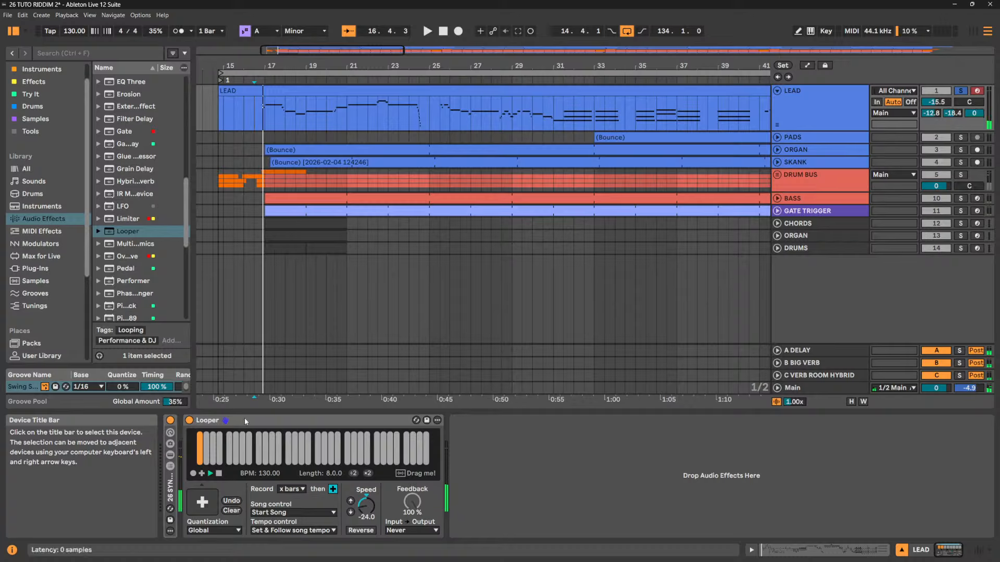
click(247, 421)
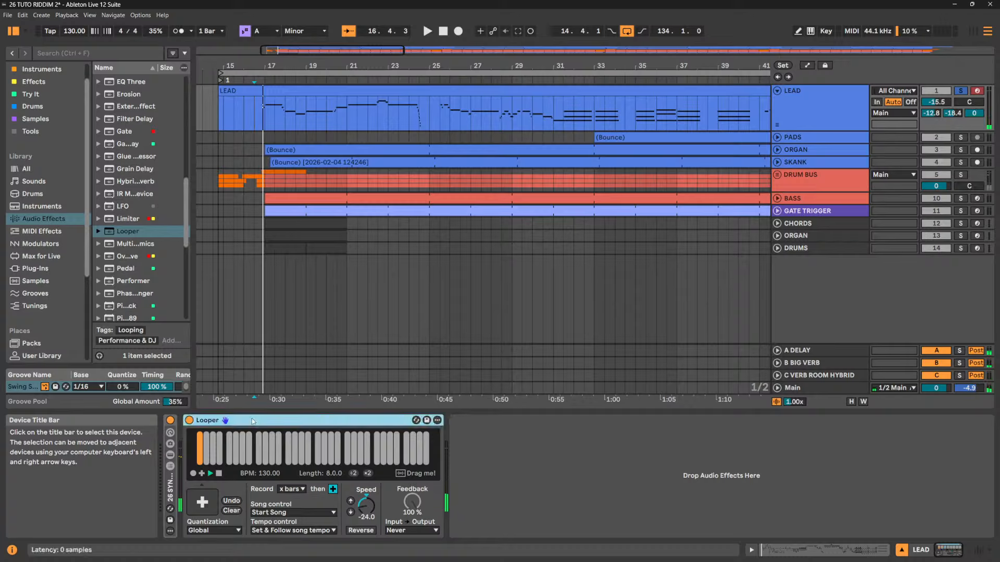
click(960, 91)
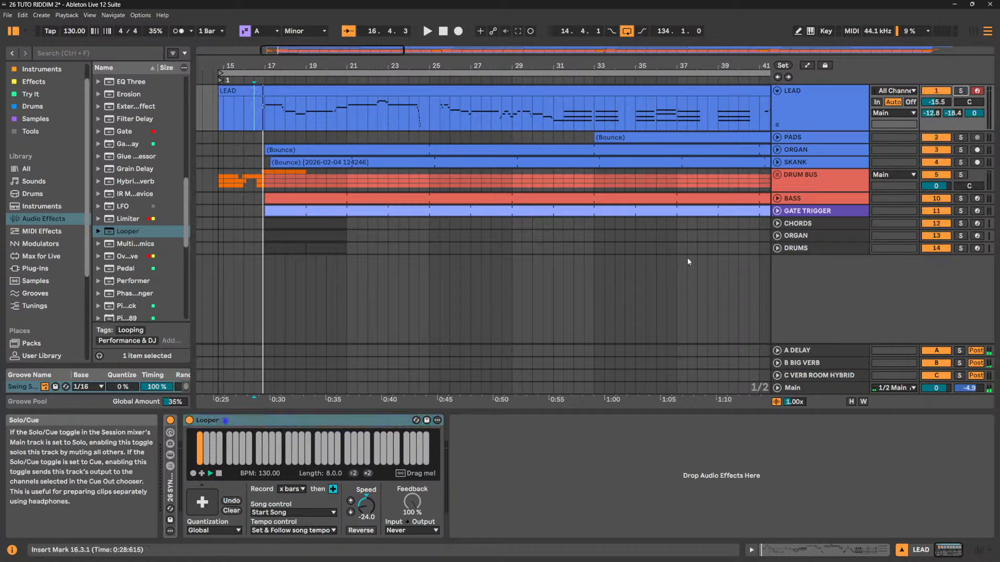
Delete the Looper from the LEAD track
click(308, 421)
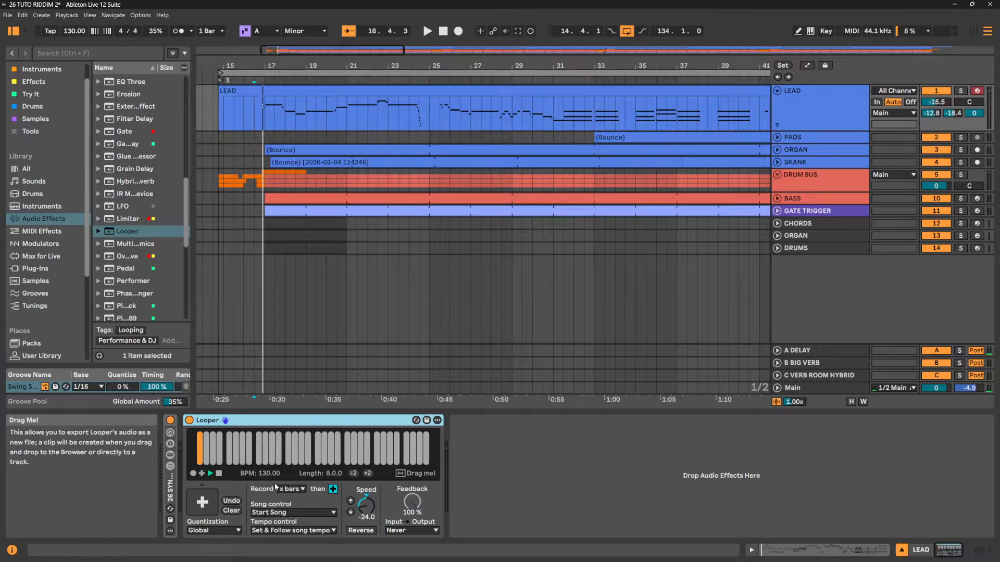
key(Delete)
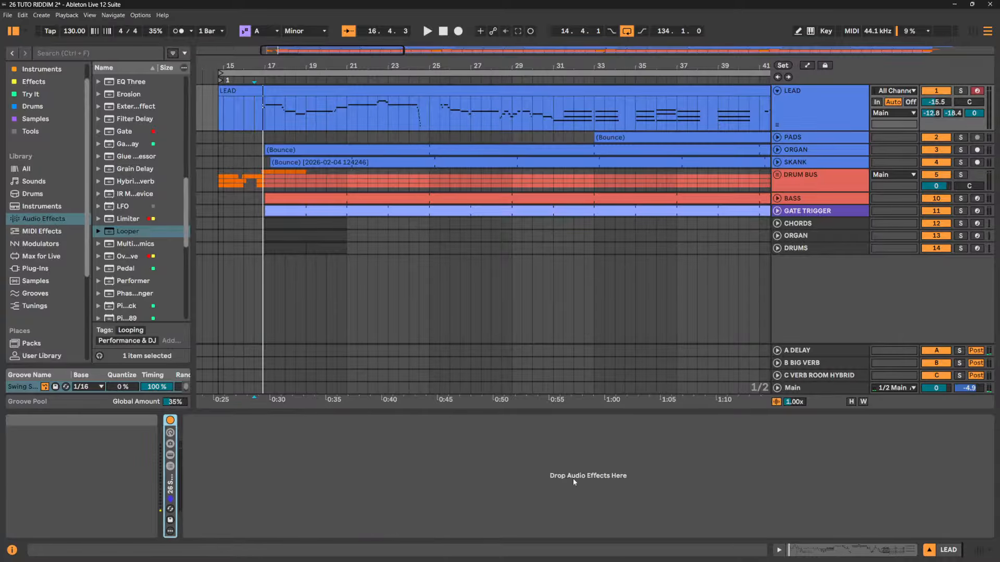
click(342, 482)
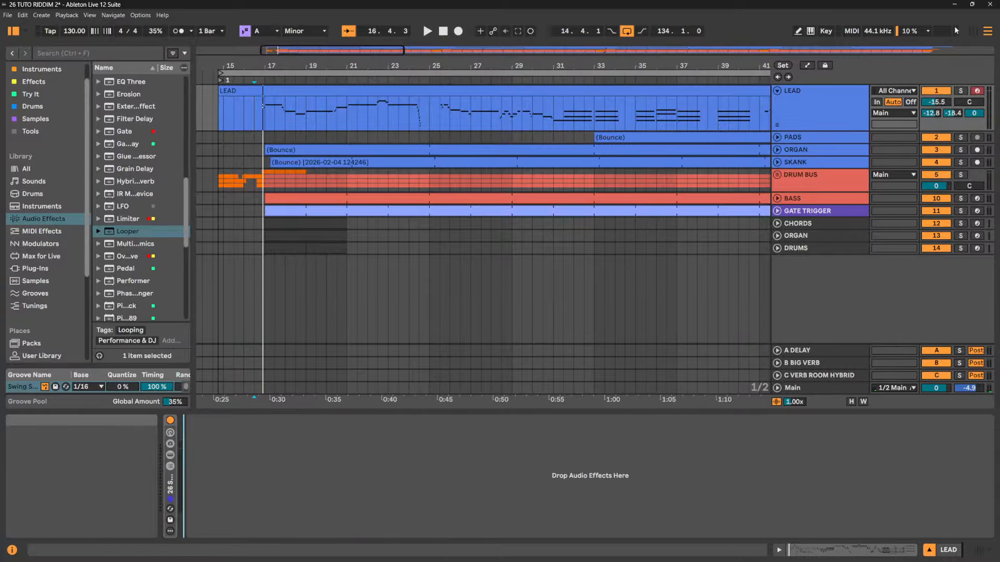
Look over LEAD's clip slots in Session View, return to Arrangement View, and review the global quantization options
click(973, 31)
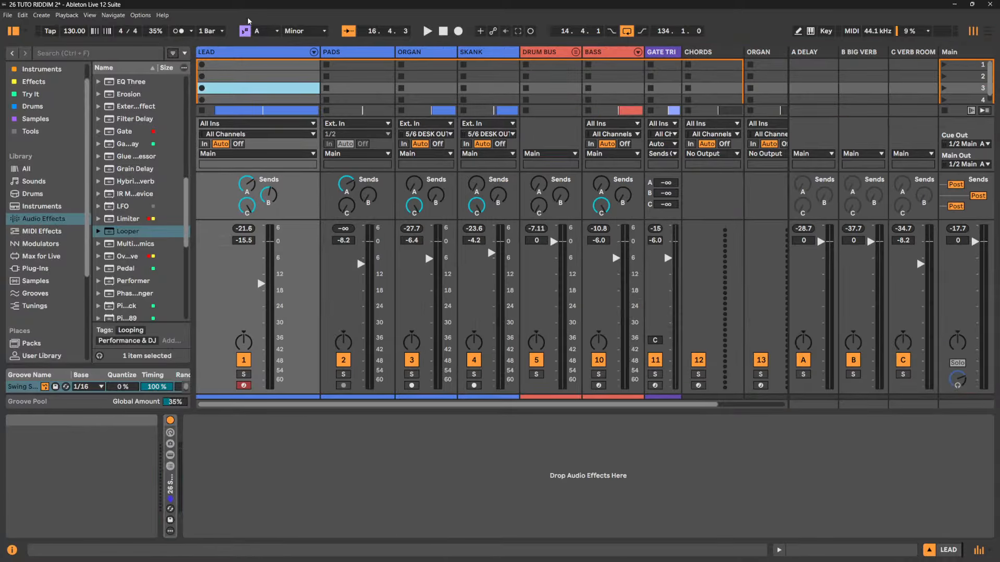
click(249, 66)
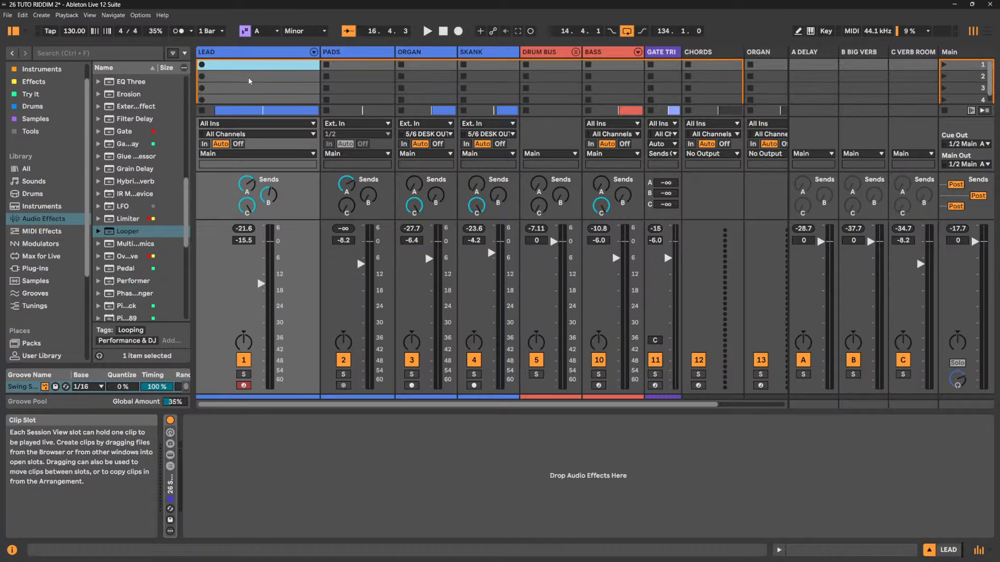
click(249, 80)
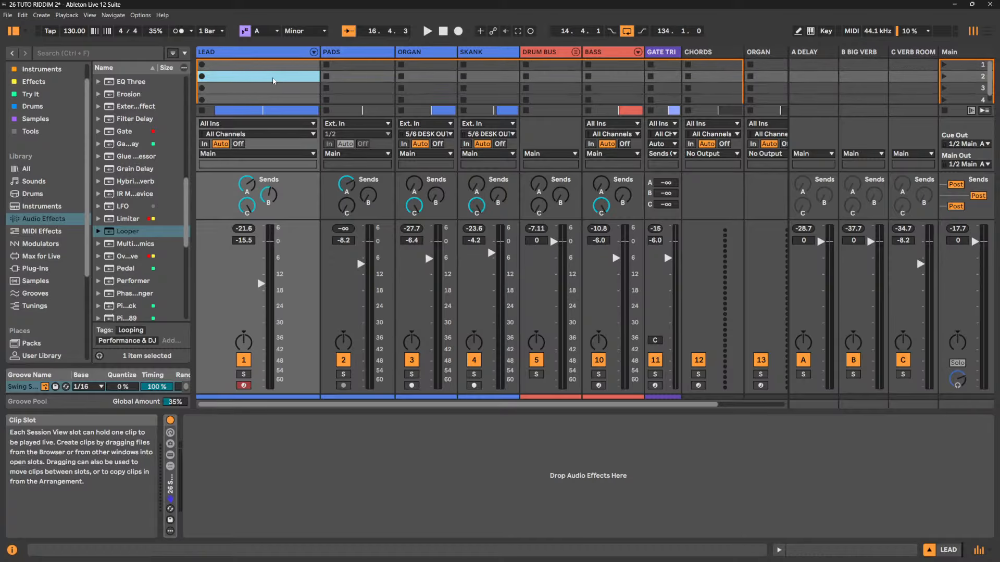
click(991, 32)
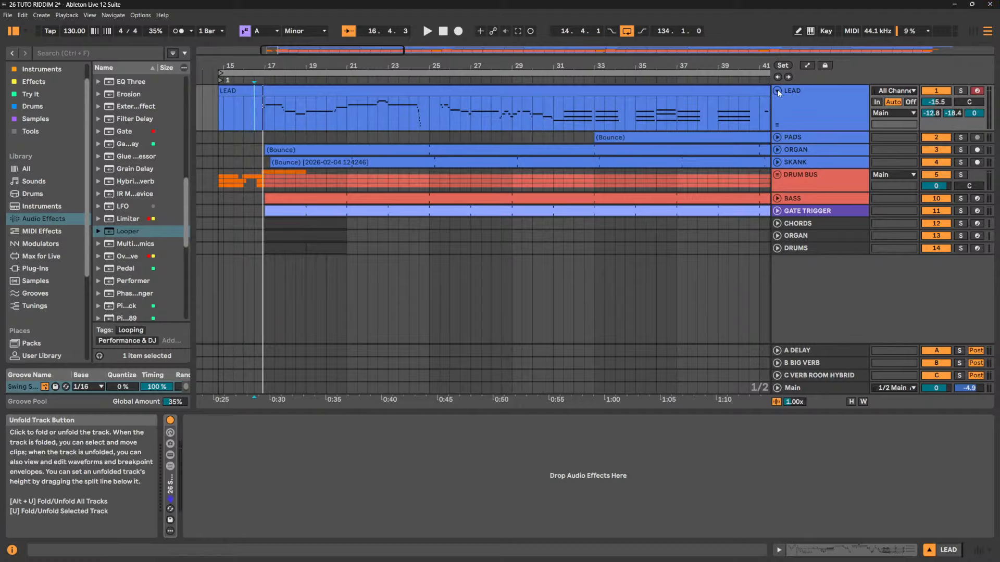
click(206, 31)
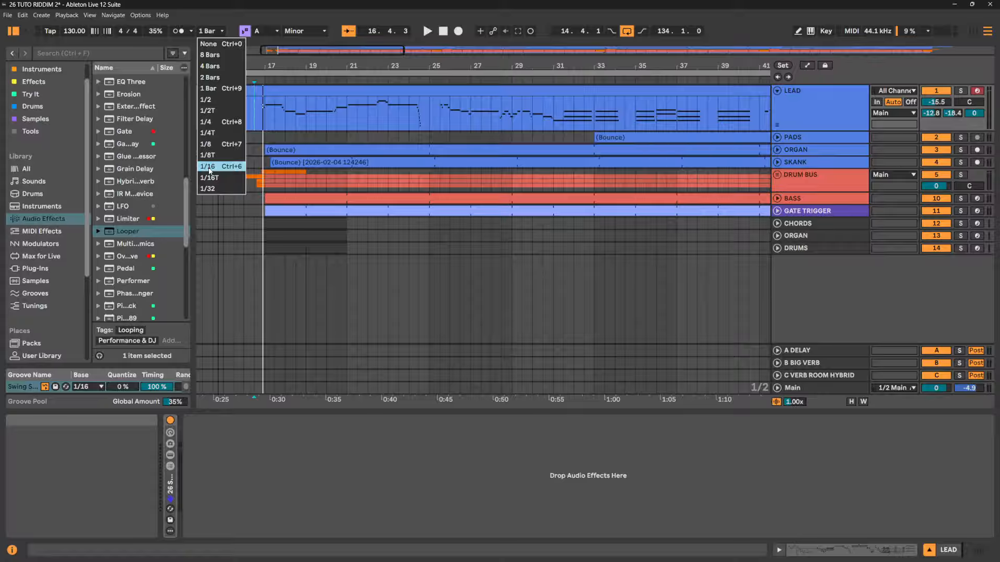
click(831, 104)
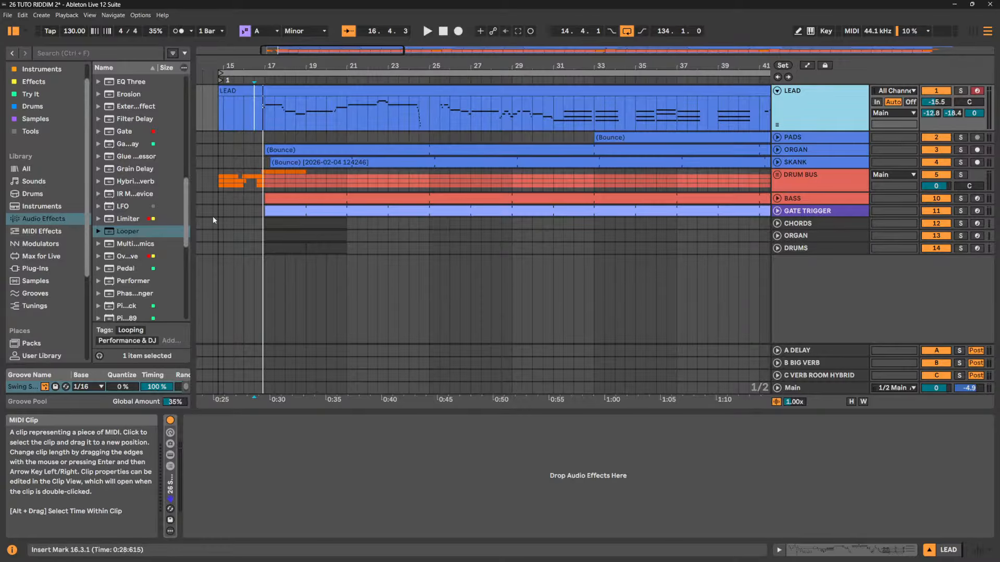
Fold the LEAD track and insert Multiband Dynamics before the Clipper on the Main track
drag(192, 262, 266, 262)
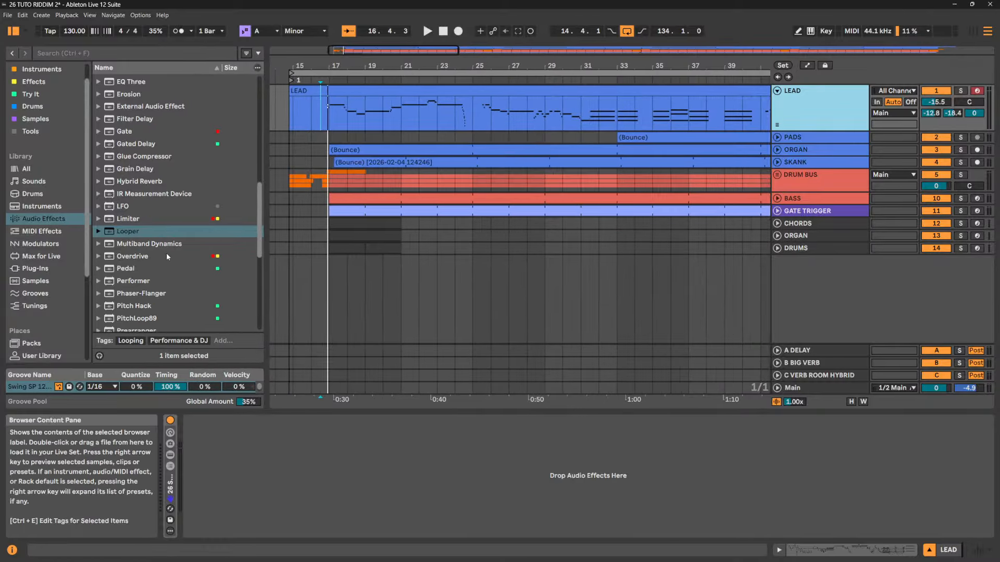
click(777, 91)
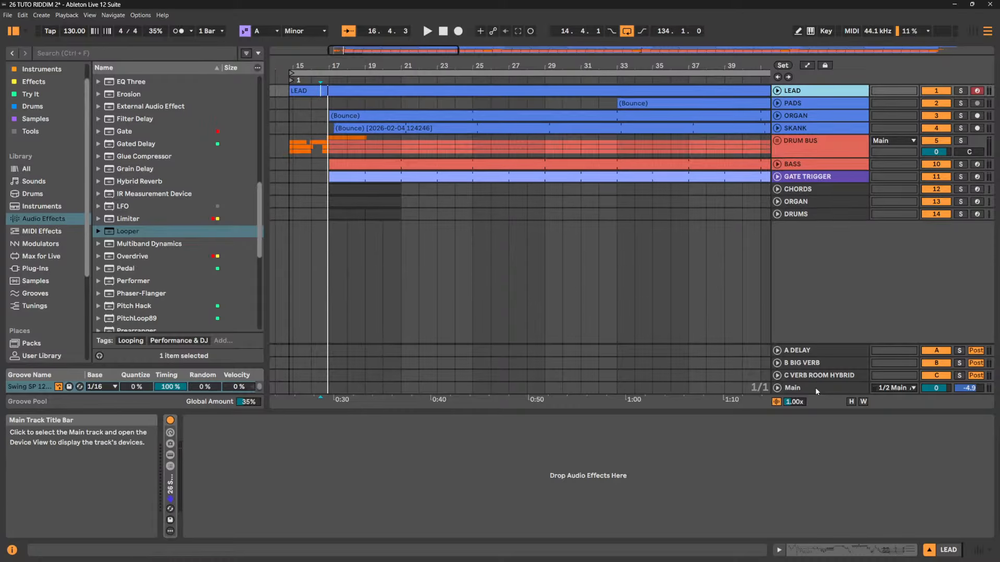
click(801, 387)
click(593, 486)
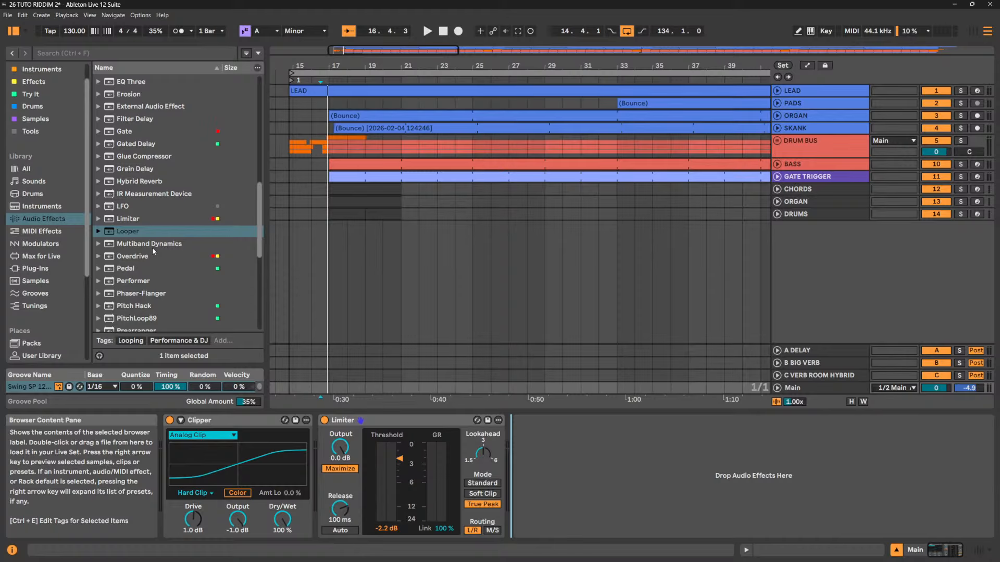
drag(161, 245, 169, 448)
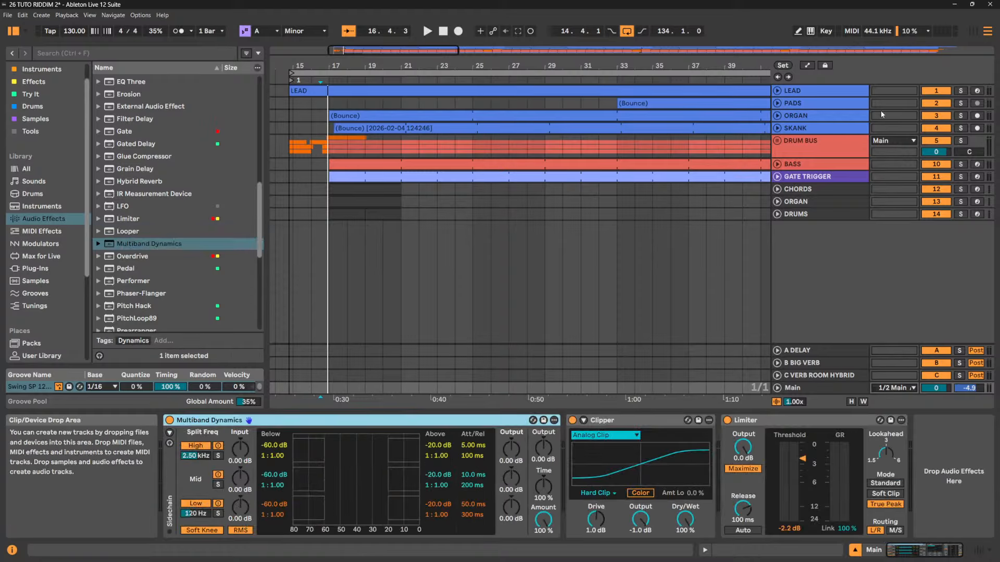
Mute the LEAD and PADS tracks
click(935, 91)
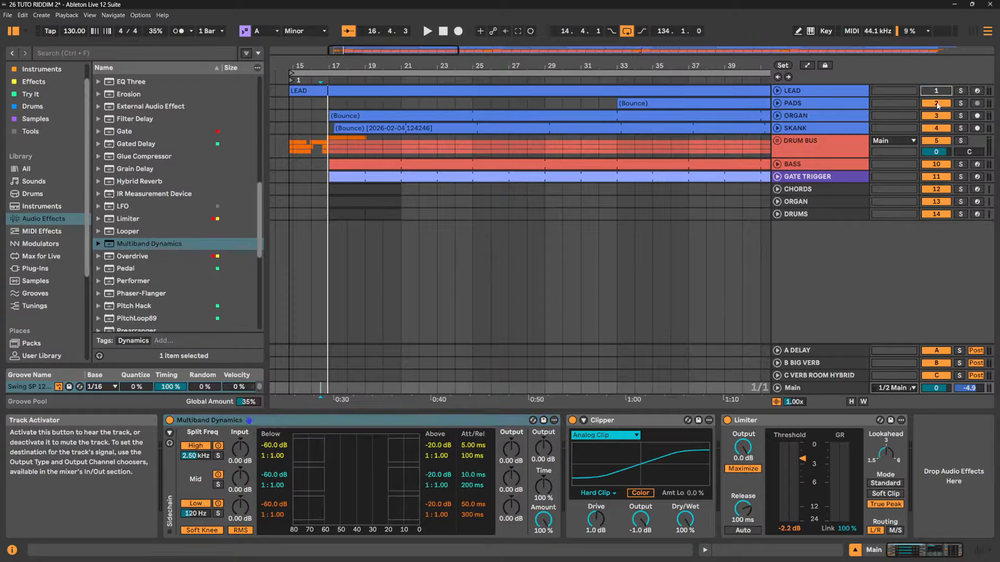
click(937, 104)
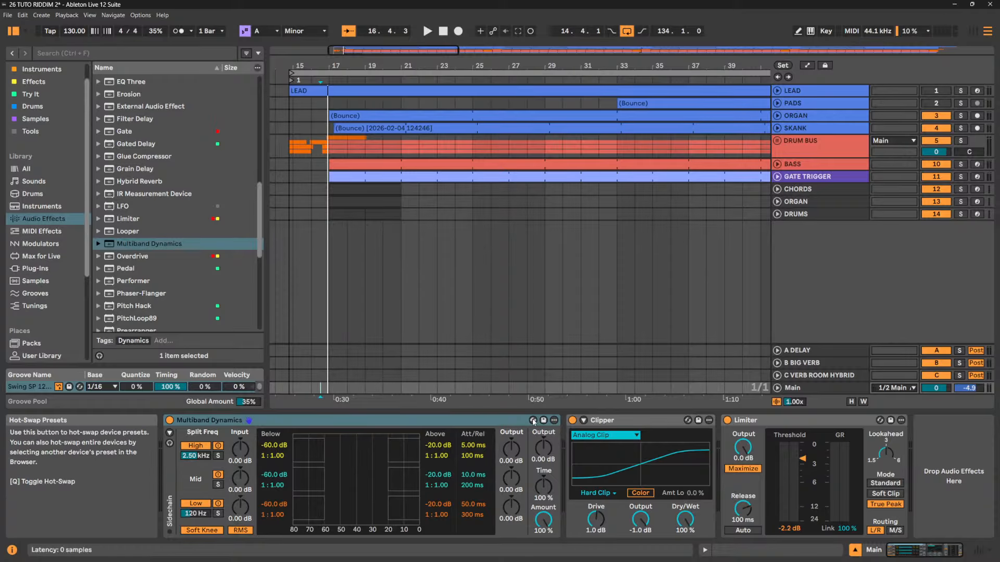
Browse the Multiband Dynamics presets in hot-swap mode, collapse the preset list, and leave the preset swap
click(533, 420)
scroll(173, 252, down, 3)
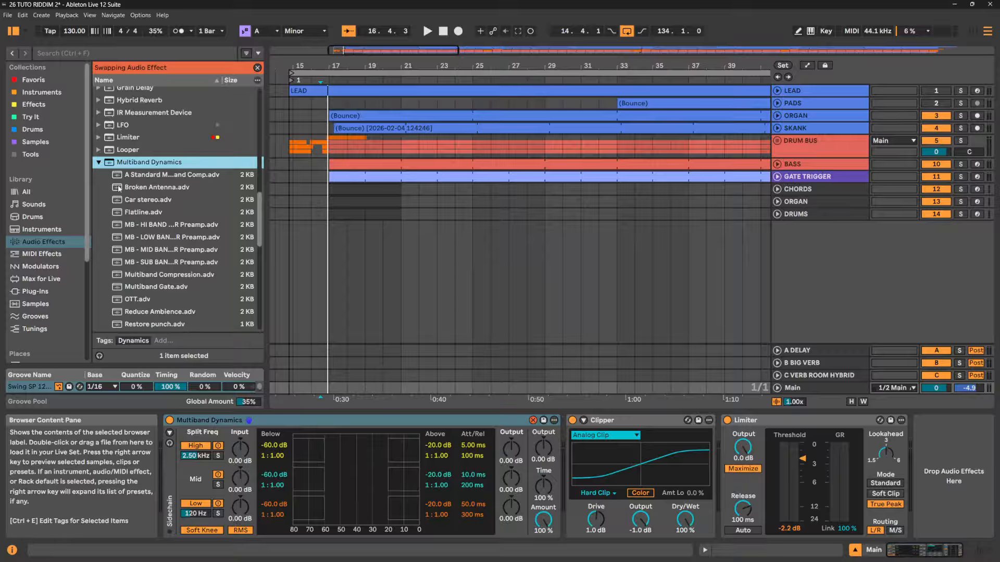
click(99, 163)
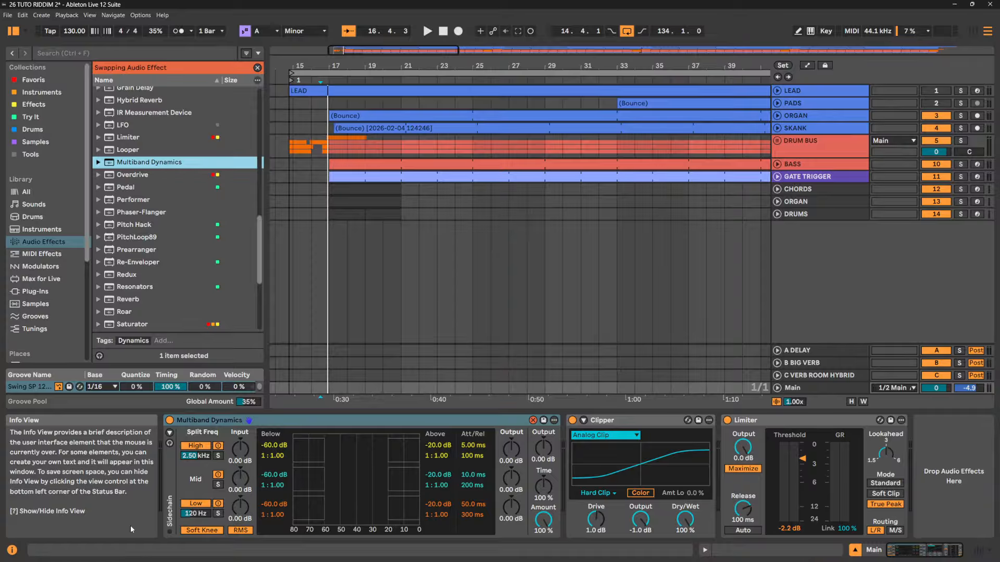
click(815, 388)
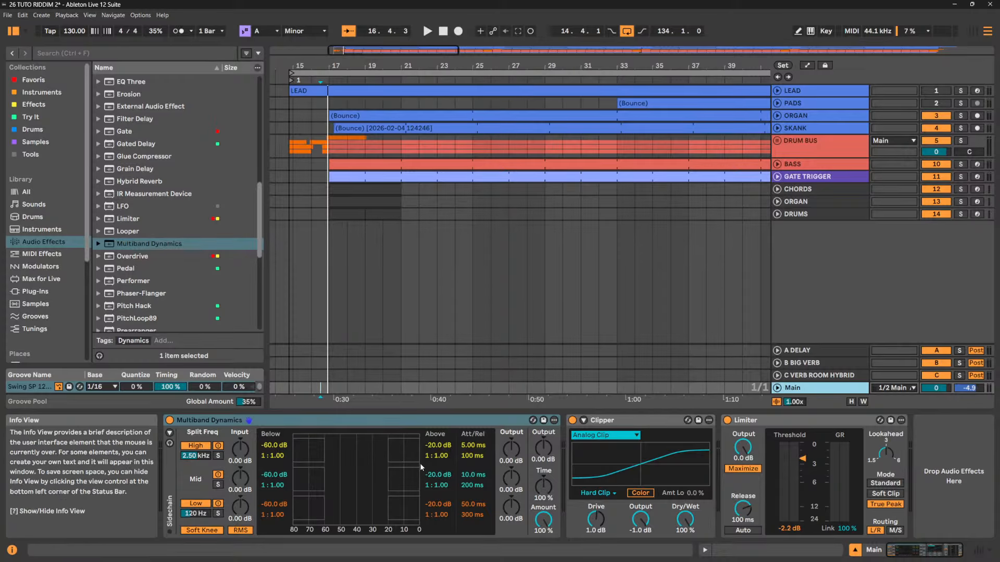
Examine Multiband Dynamics' sidechain controls, switching the external source on and off, and hide the section again
click(170, 434)
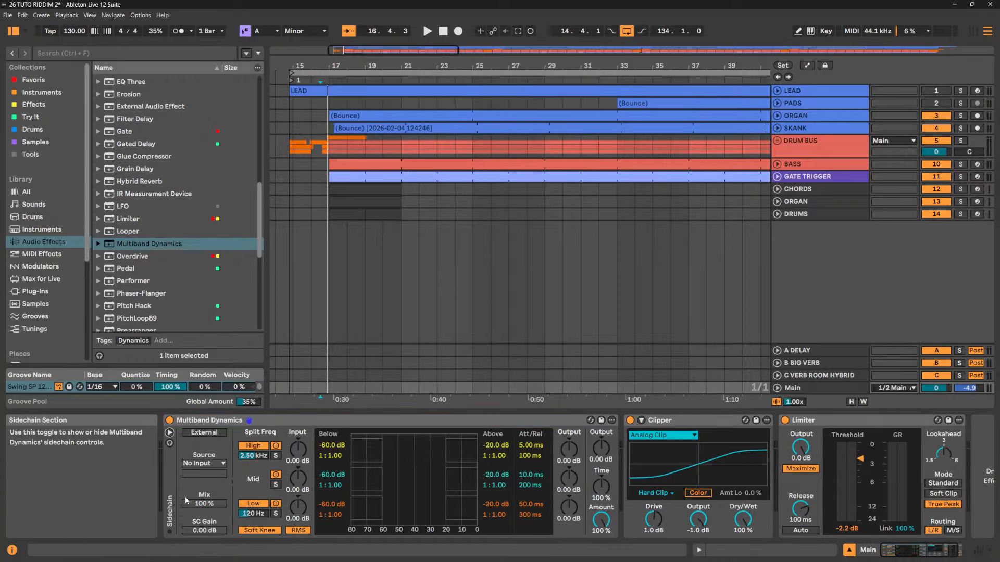
click(212, 433)
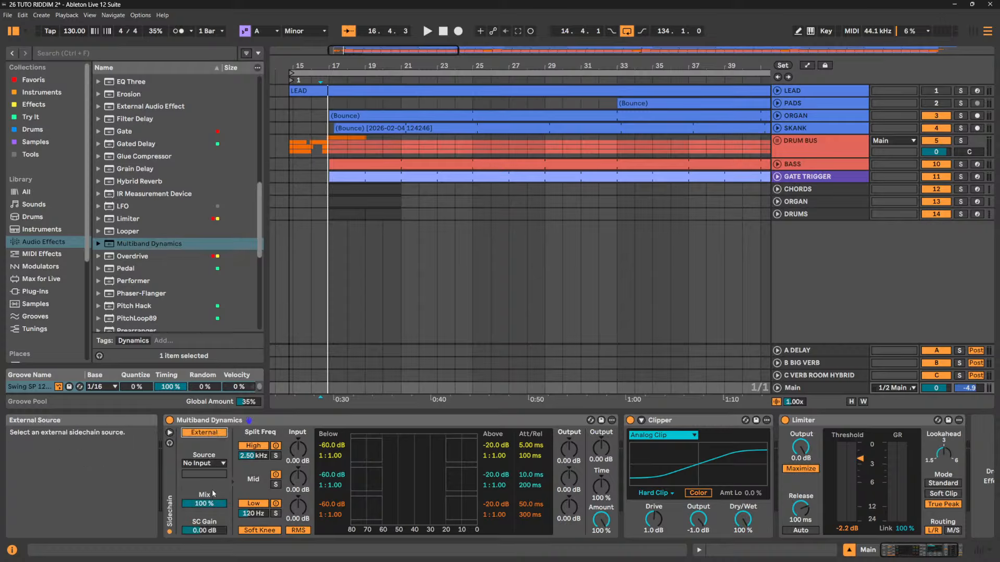
click(203, 433)
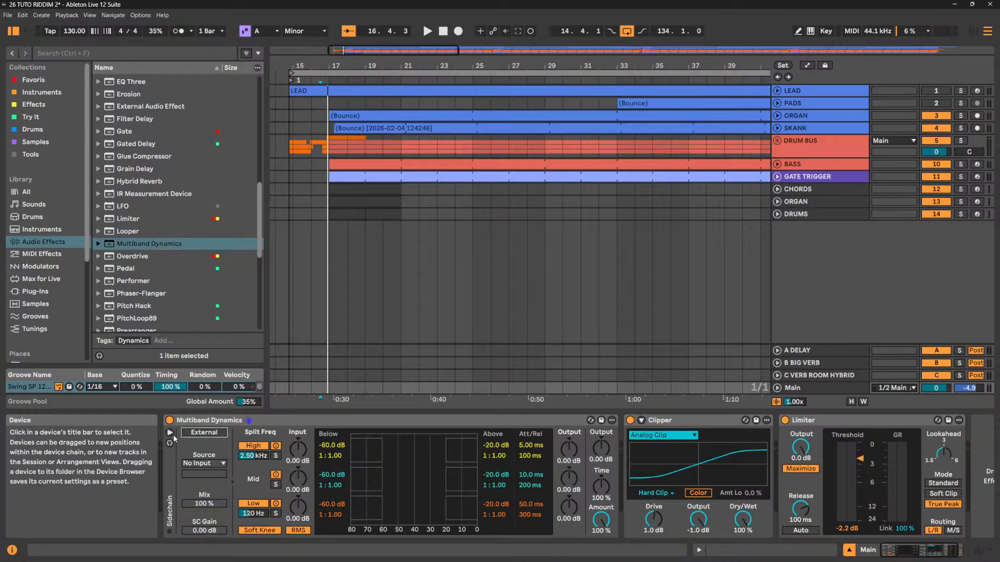
click(171, 434)
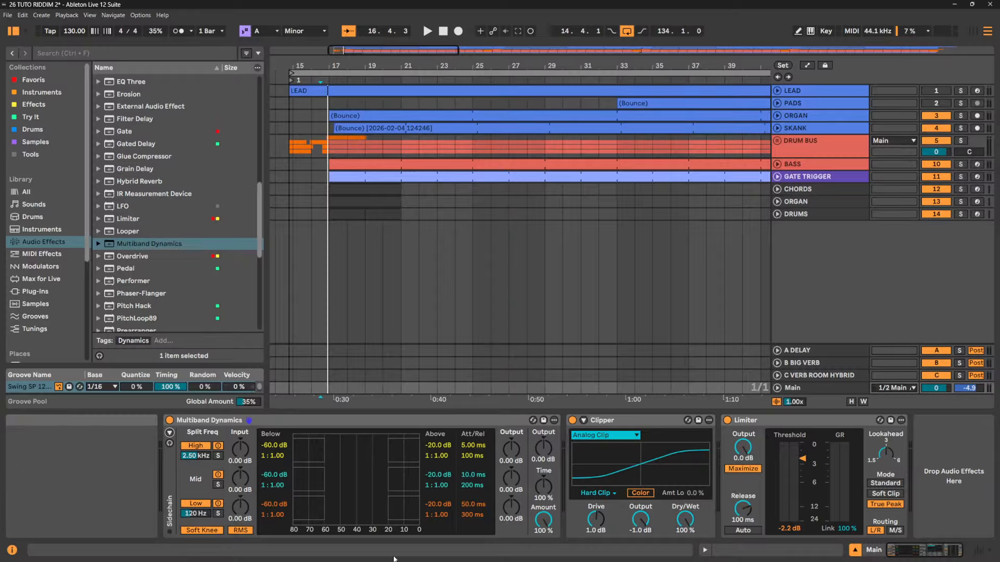
Unfold the Main track and set its volume to -6 dB, reducing it further to -8.1 dB during playback
click(777, 388)
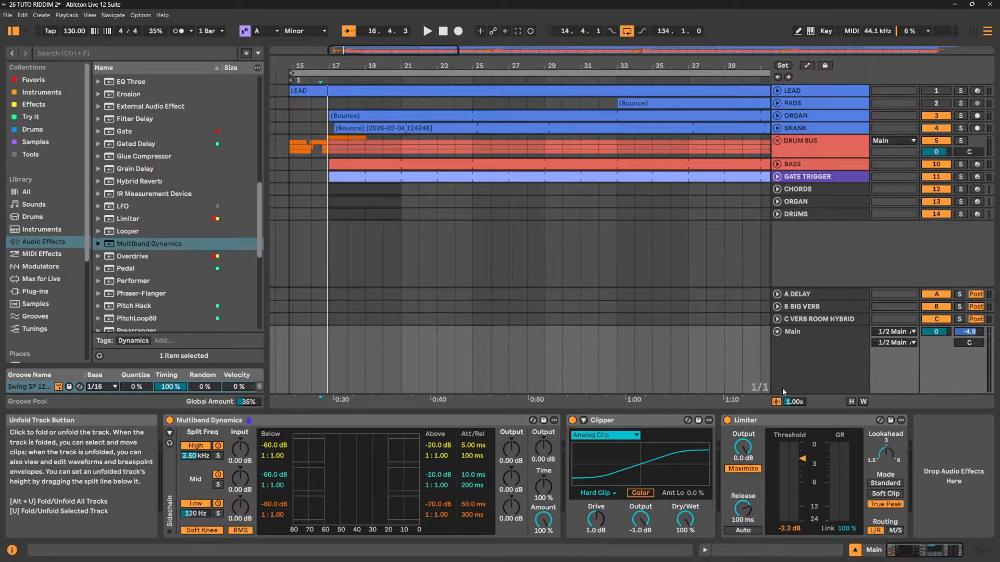
click(935, 333)
text(-)
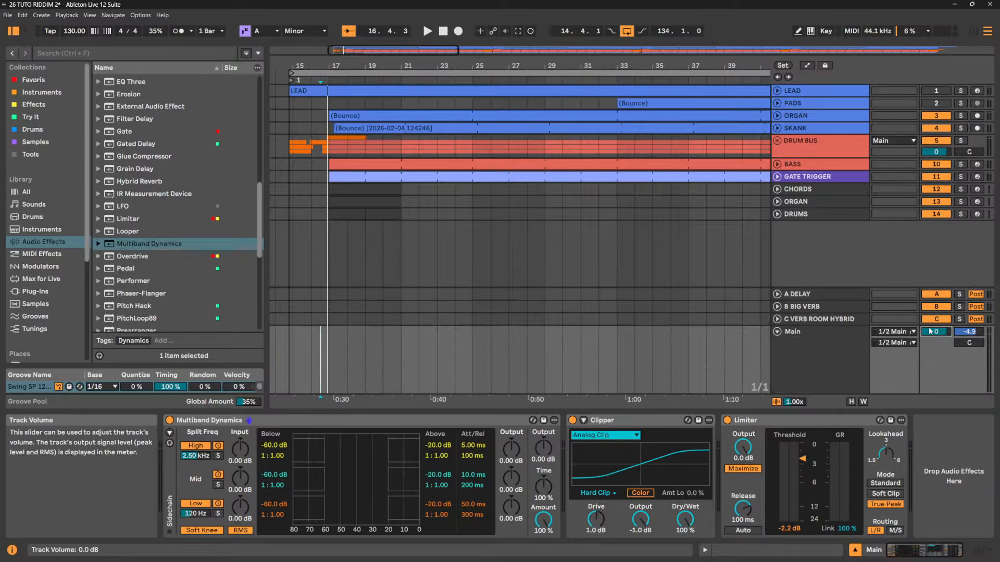
text(6)
key(Return)
key(space)
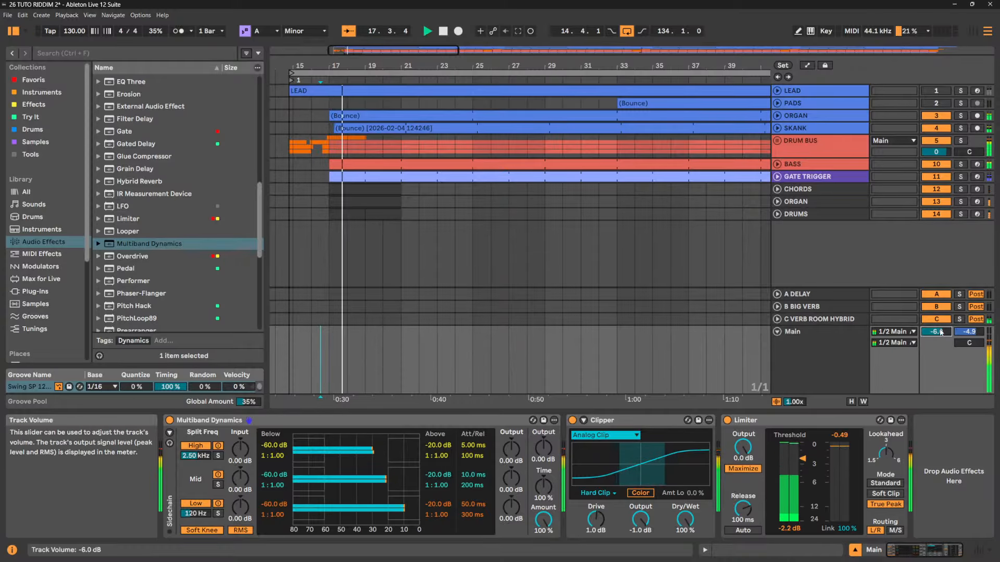
drag(935, 332, 935, 343)
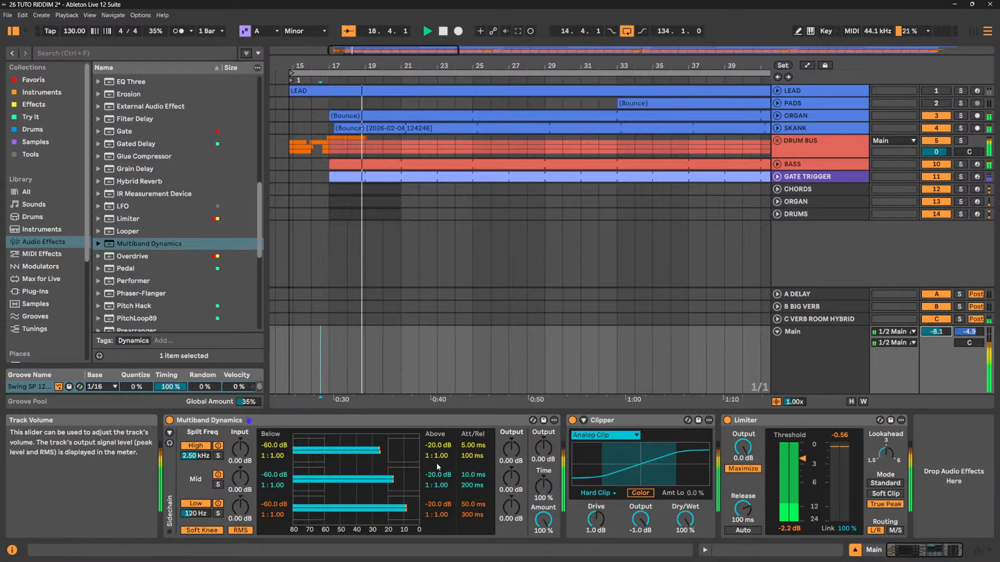
Solo the High, Mid and Low bands in turn, sweeping the mid-high crossover to 300 Hz and back to 2.50 kHz while High is soloed
click(219, 456)
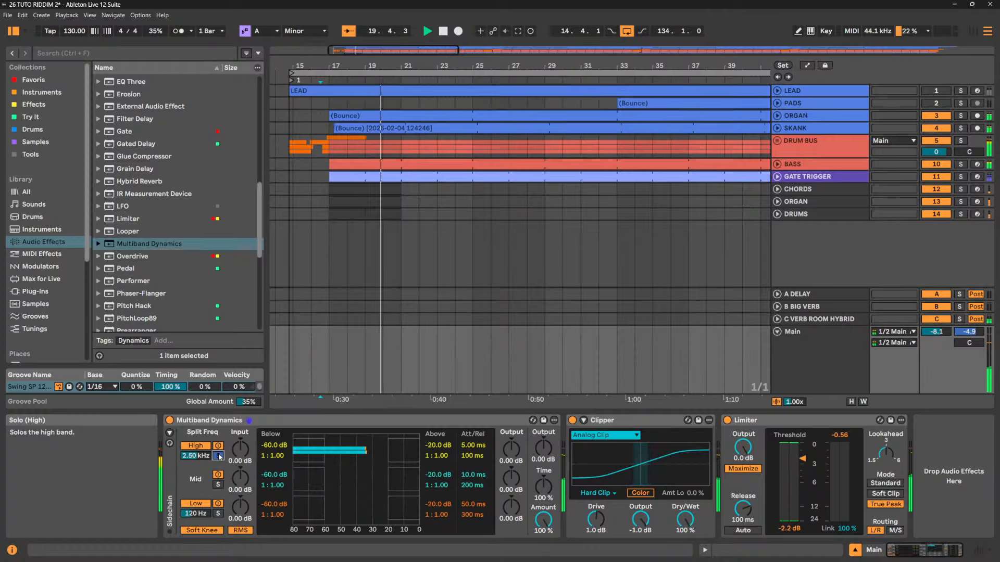
drag(207, 458, 207, 502)
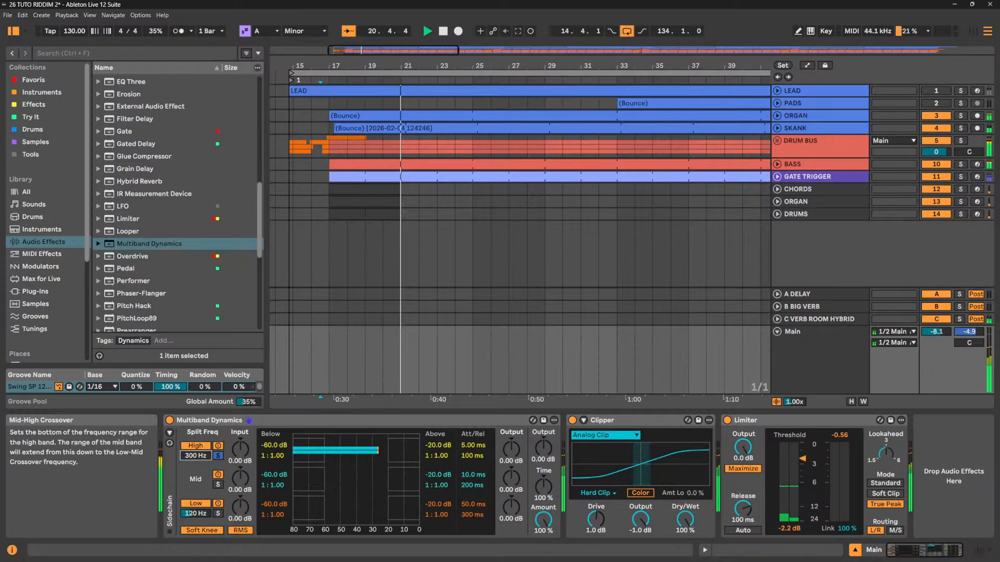
double_click(200, 456)
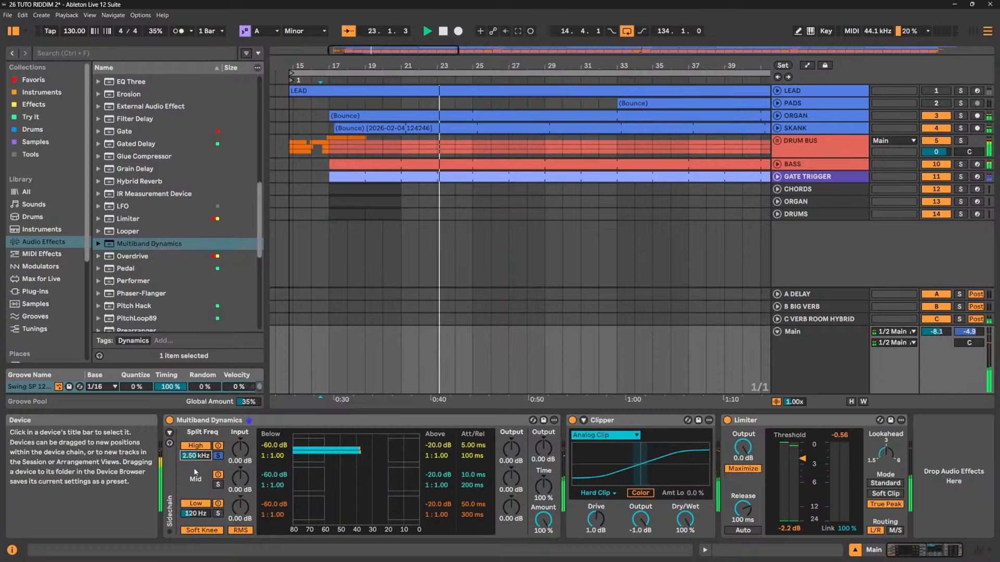
click(218, 485)
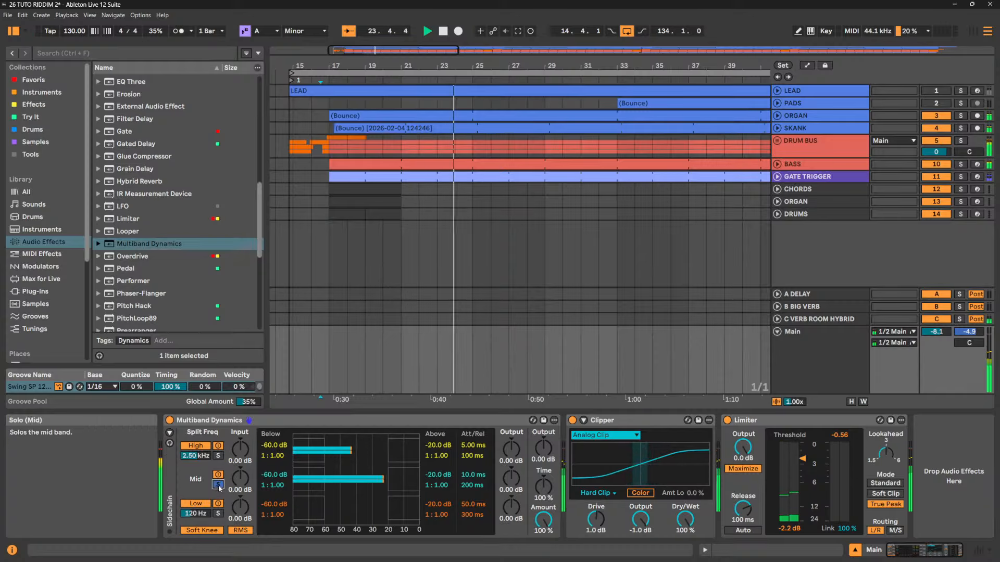
click(218, 514)
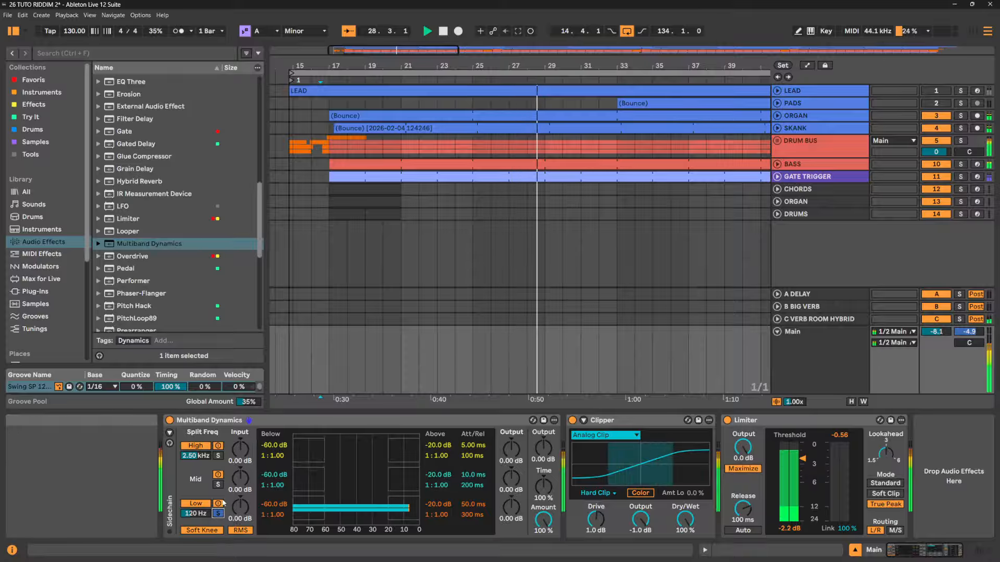
Solo Multiband Dynamics' High band and lower its above threshold to -60 dB during playback, then restart playback
click(218, 456)
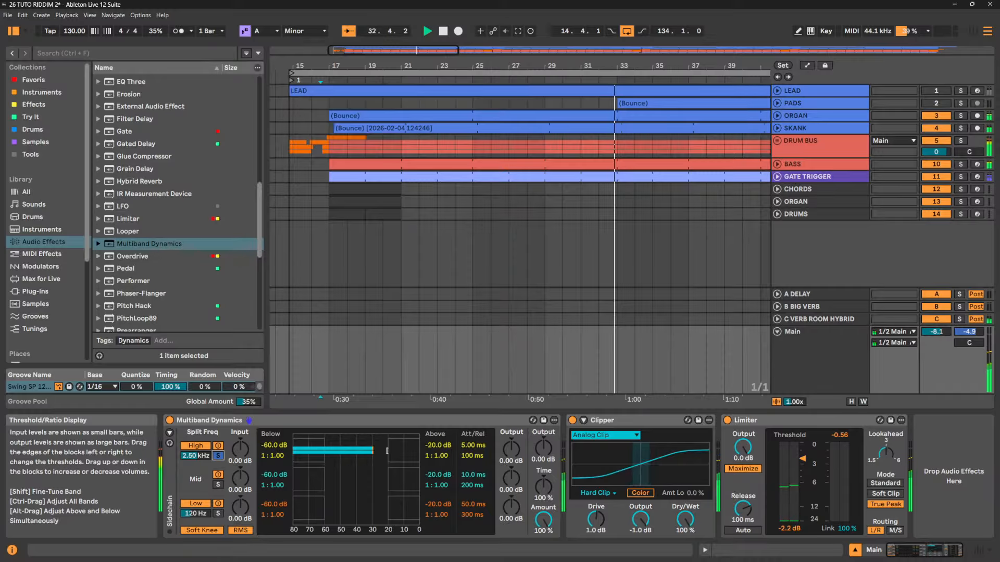
drag(390, 451, 324, 450)
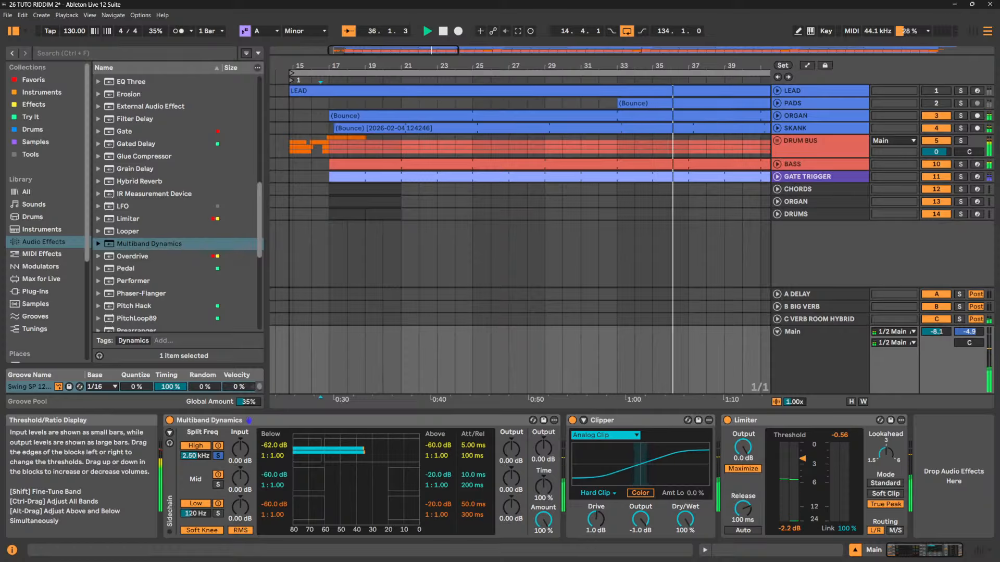
key(space)
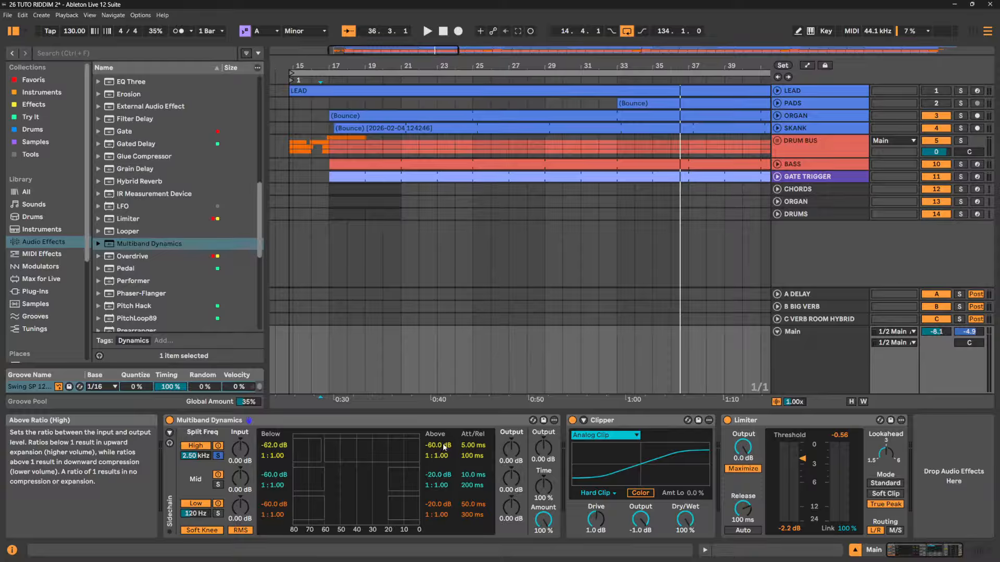
key(space)
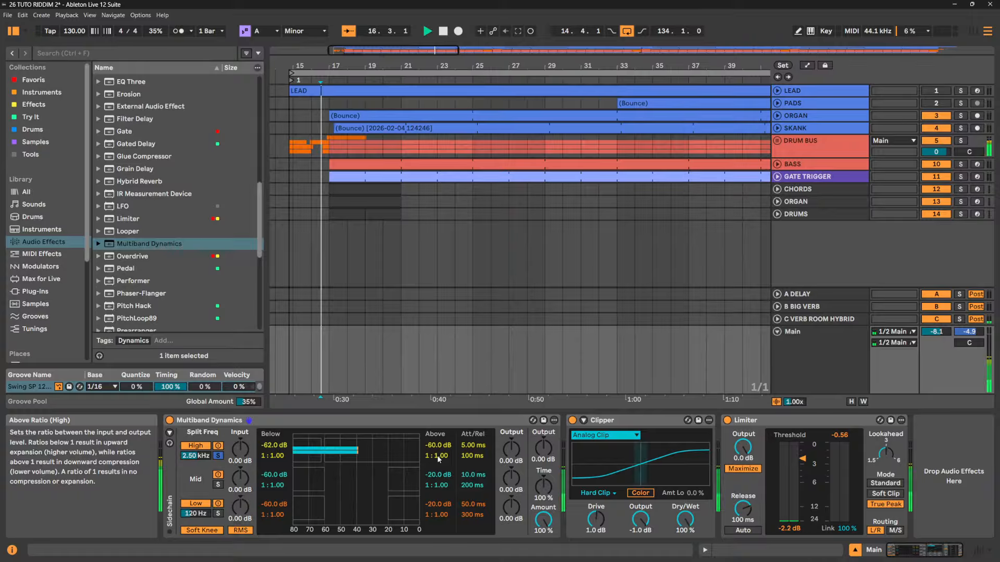
Set the High band's above ratio to about 1:0.68, its above threshold to -54.2 dB and its below threshold to -66.8 dB
drag(438, 458, 438, 474)
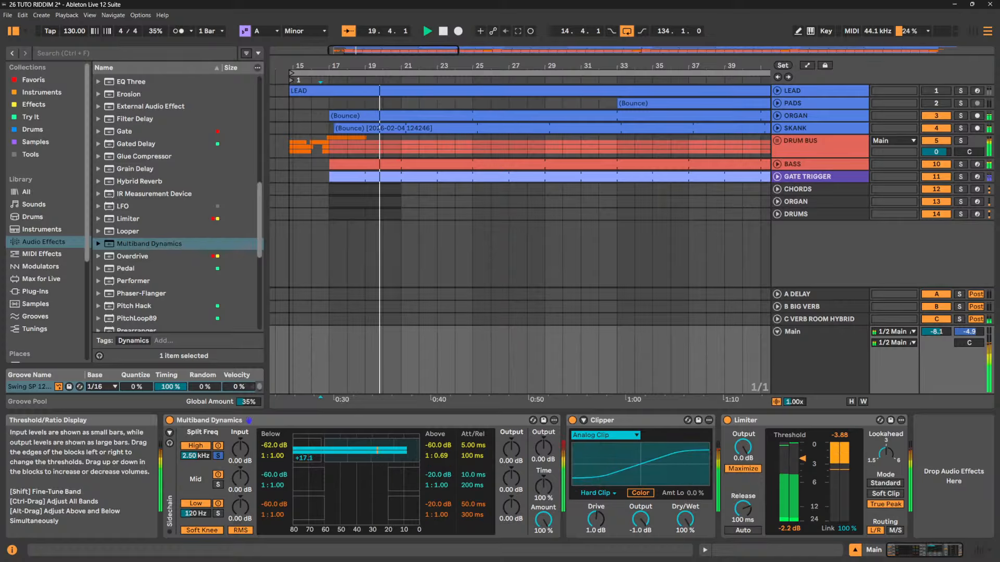
mouse_move(324, 459)
mouse_down()
mouse_move(385, 458)
mouse_move(334, 460)
mouse_up()
key(space)
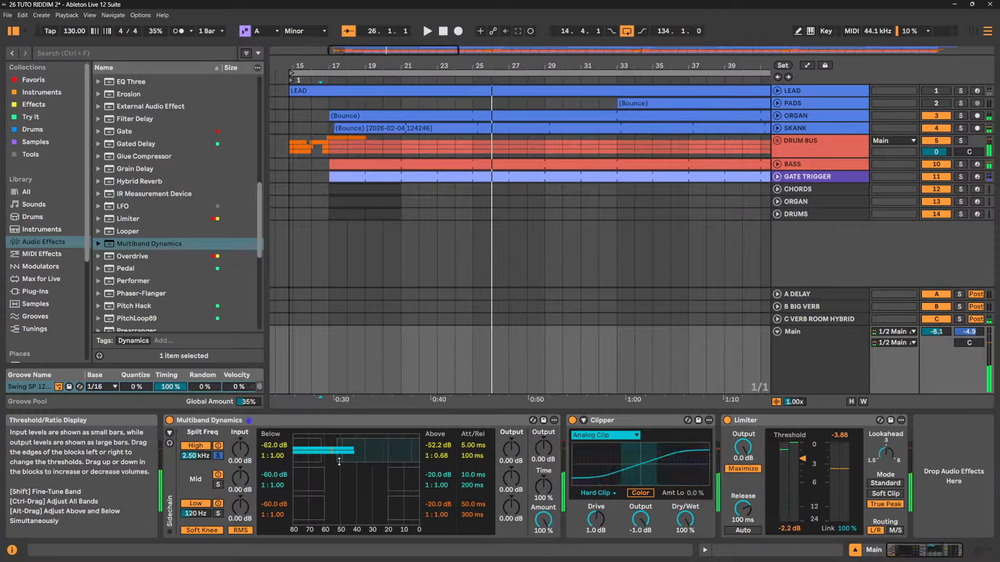
mouse_move(336, 451)
mouse_down()
mouse_move(314, 450)
mouse_move(346, 451)
mouse_up()
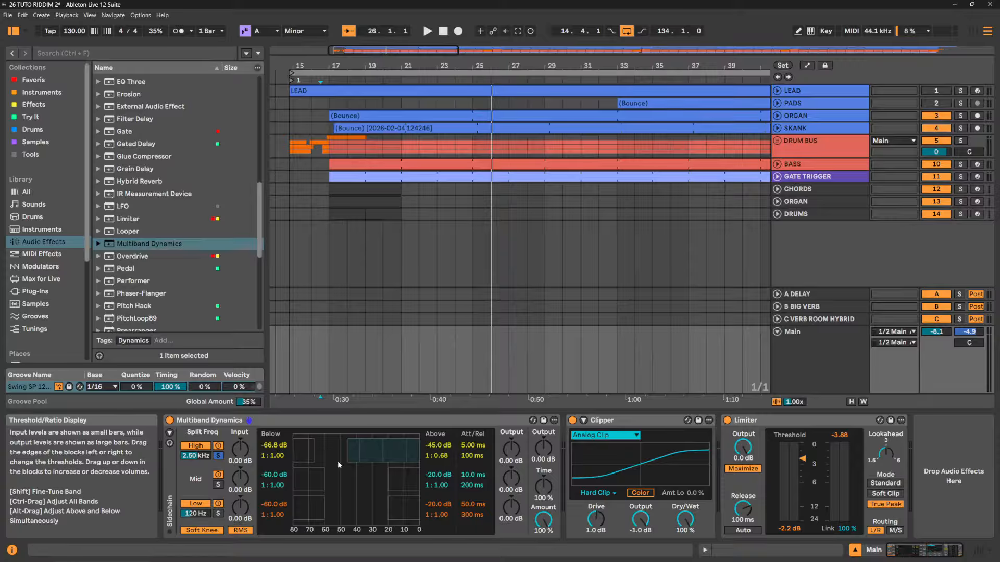
mouse_move(348, 450)
mouse_down()
mouse_move(372, 451)
mouse_move(341, 450)
mouse_up()
drag(342, 453, 333, 453)
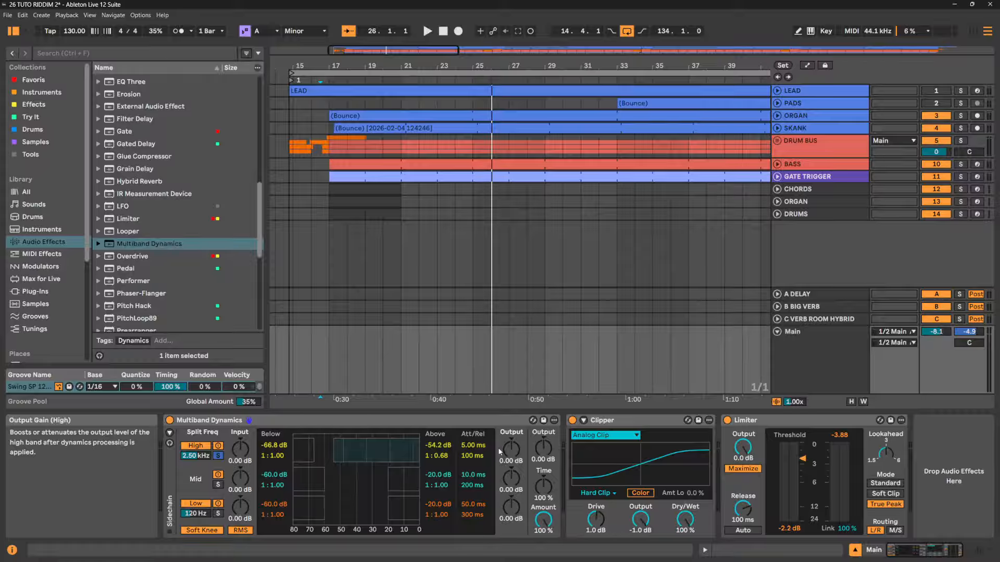
During playback, try the High band's above threshold at -30 dB with ratio 1:inf, and finish at -22.2 dB with ratio 1:0.50
key(space)
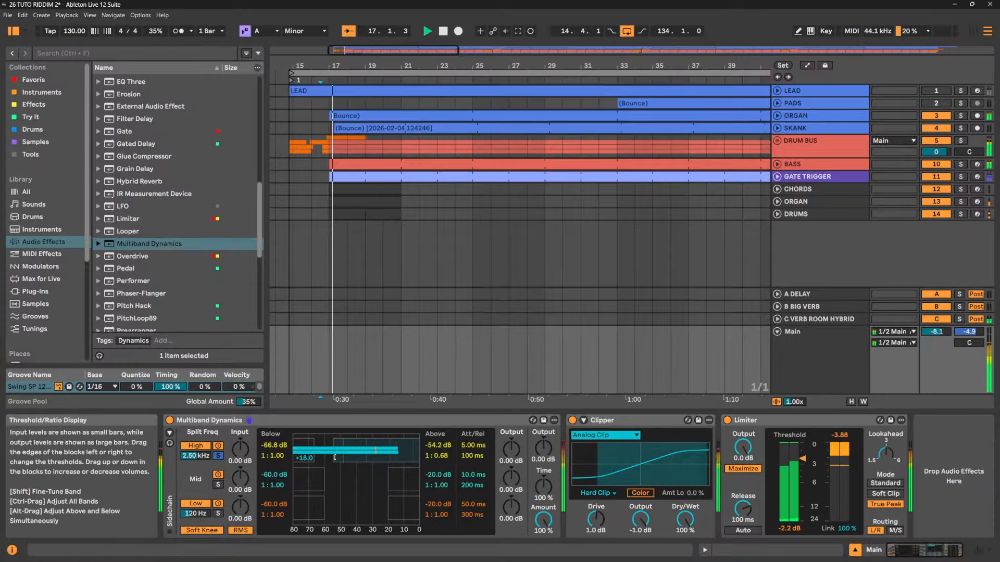
drag(335, 457, 373, 454)
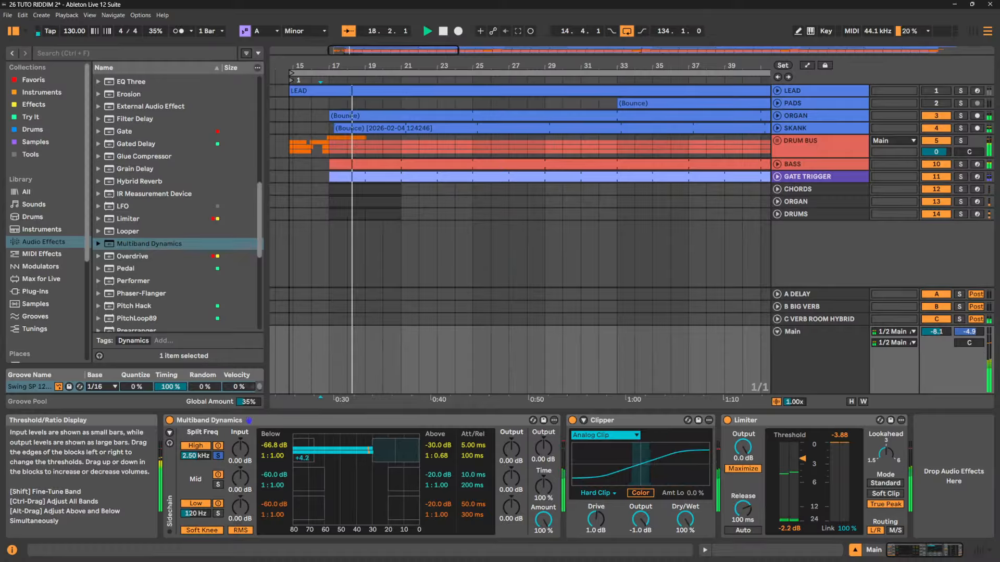
drag(438, 456, 438, 407)
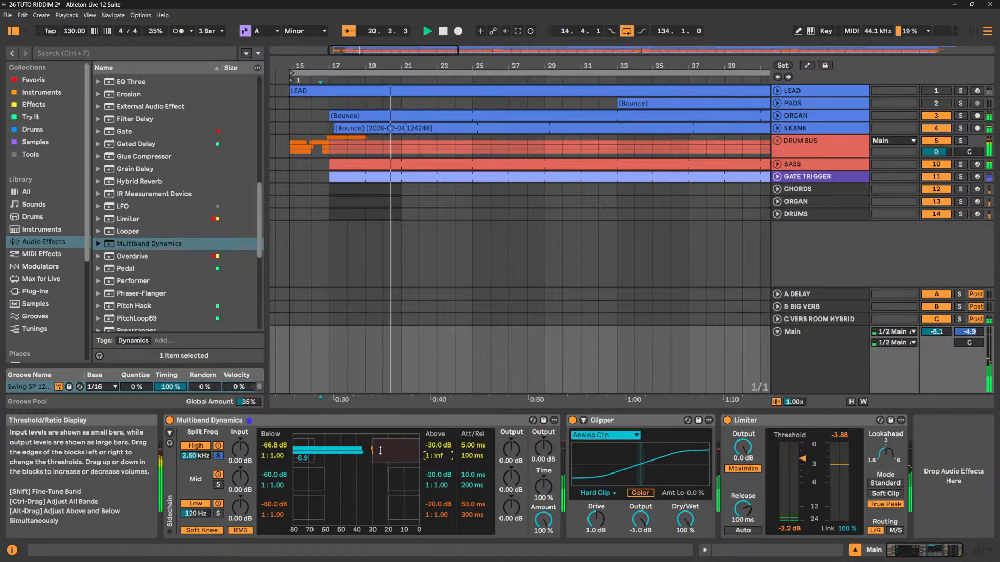
drag(380, 451, 436, 494)
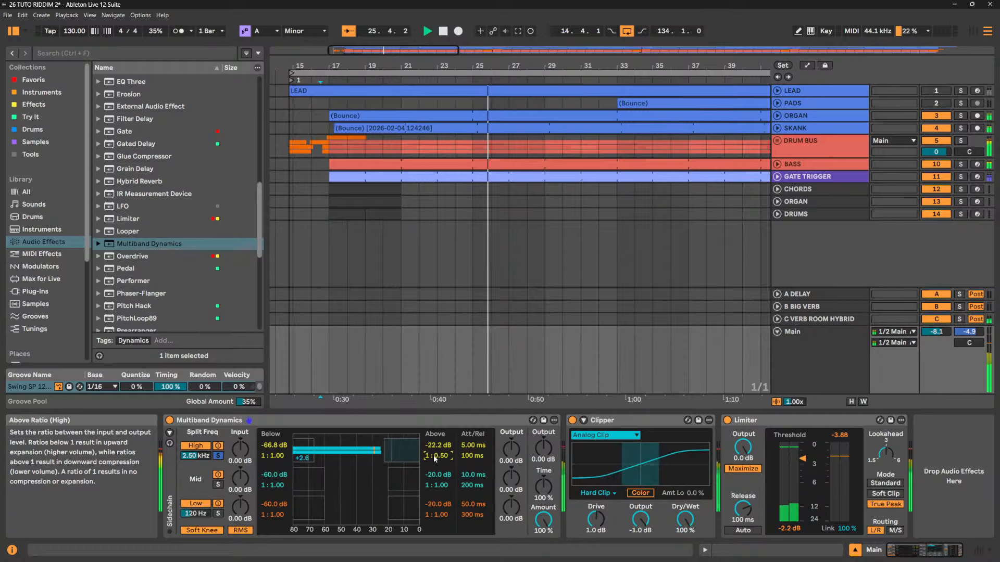
key(space)
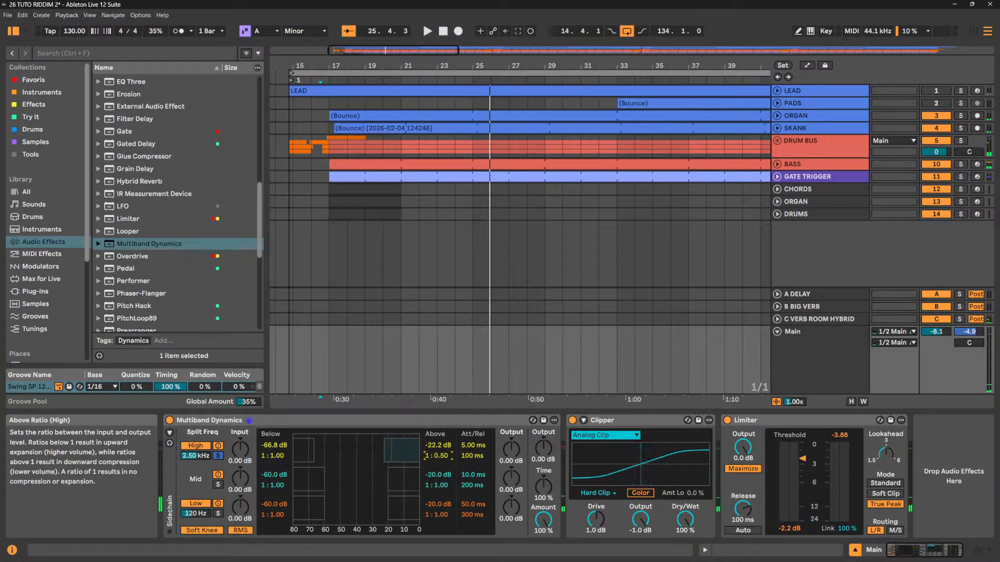
Reset the High band's above ratio to 1:1.00, try a higher ratio, and reset it again
double_click(438, 456)
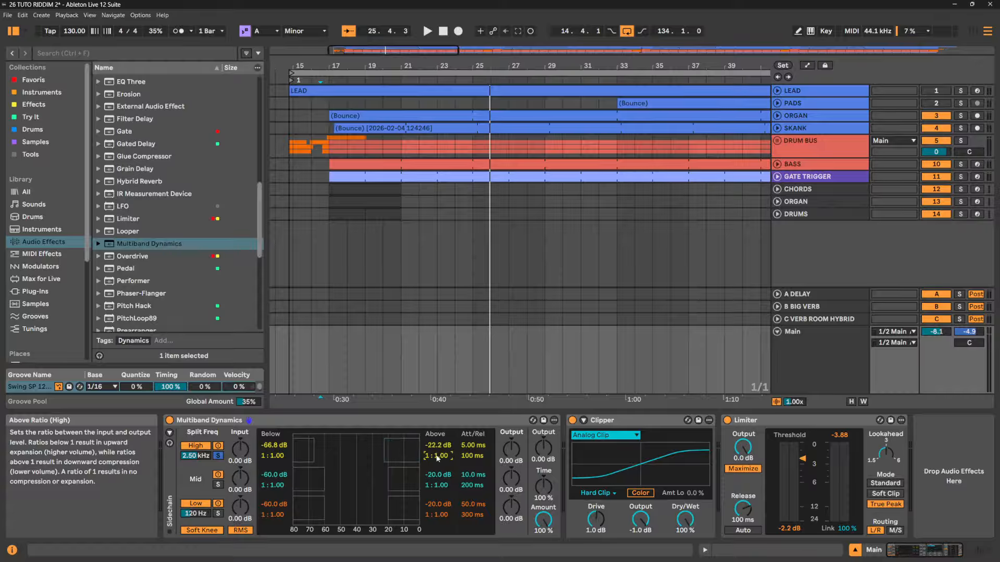
drag(437, 456, 437, 428)
double_click(437, 456)
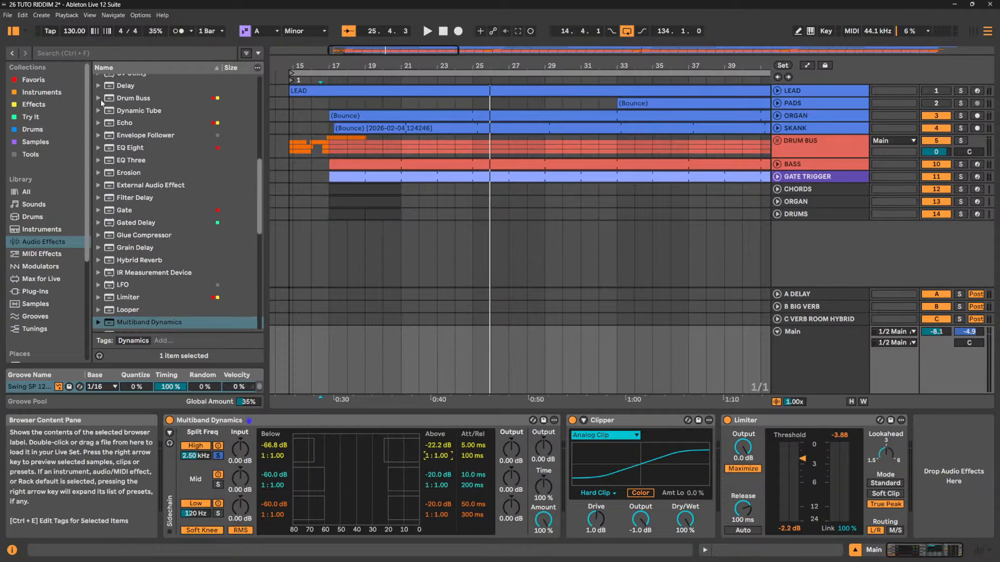
Insert a Compressor from the Favoris collection between Multiband Dynamics and Clipper on the Main track
click(34, 79)
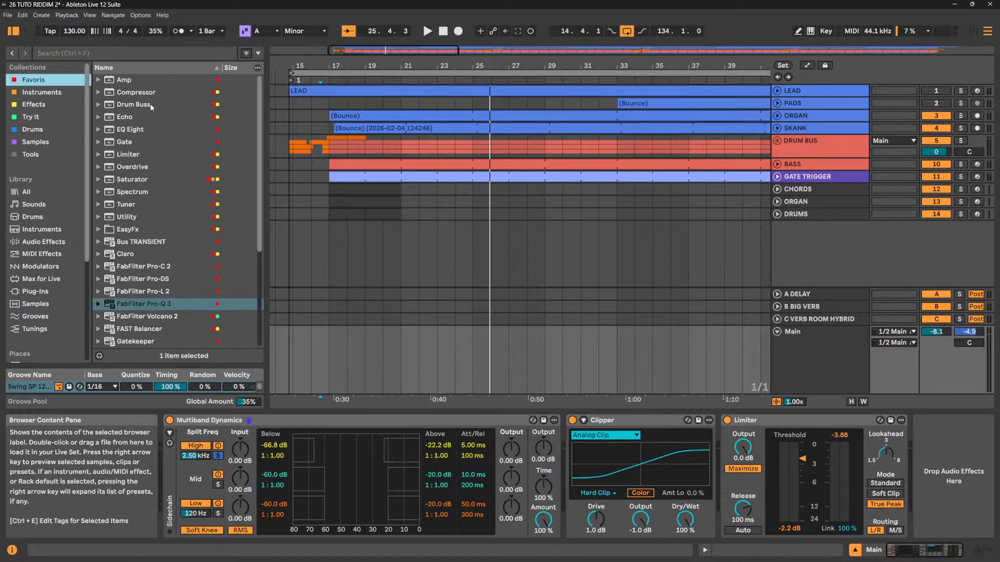
drag(138, 93, 200, 112)
drag(548, 405, 572, 472)
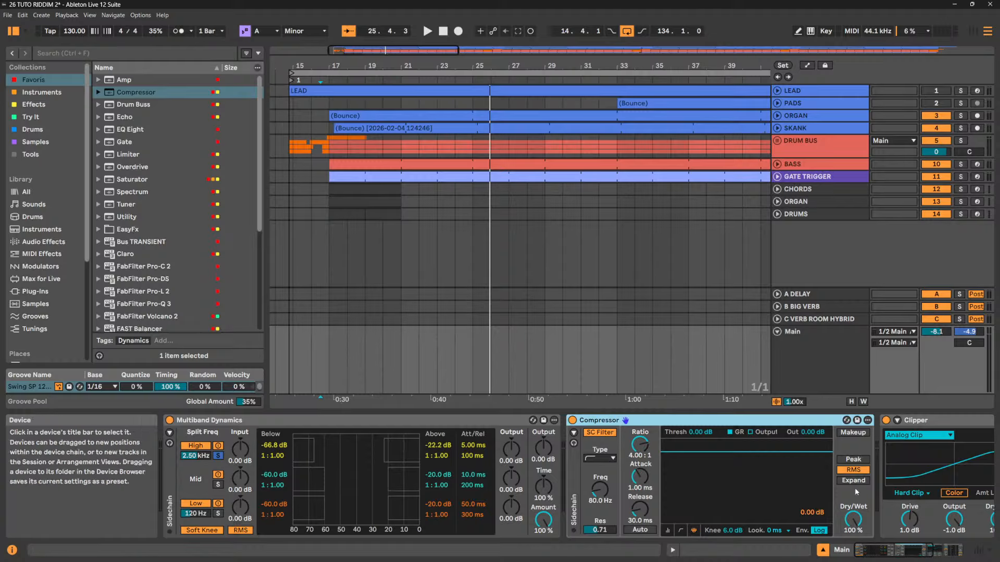
Switch the Compressor to Peak and on to Expand mode, and set its expansion ratio to 1:1.37
click(858, 461)
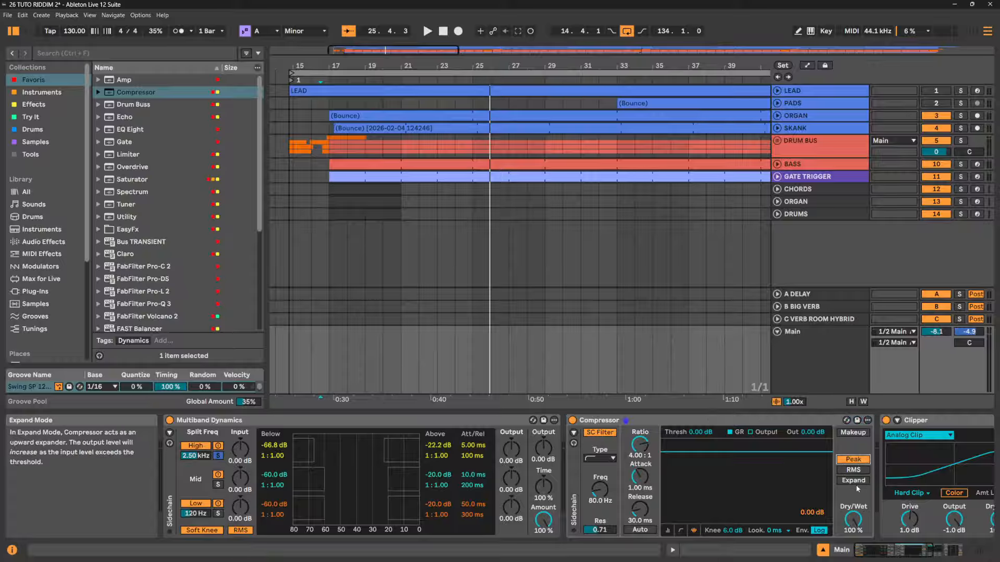
click(854, 480)
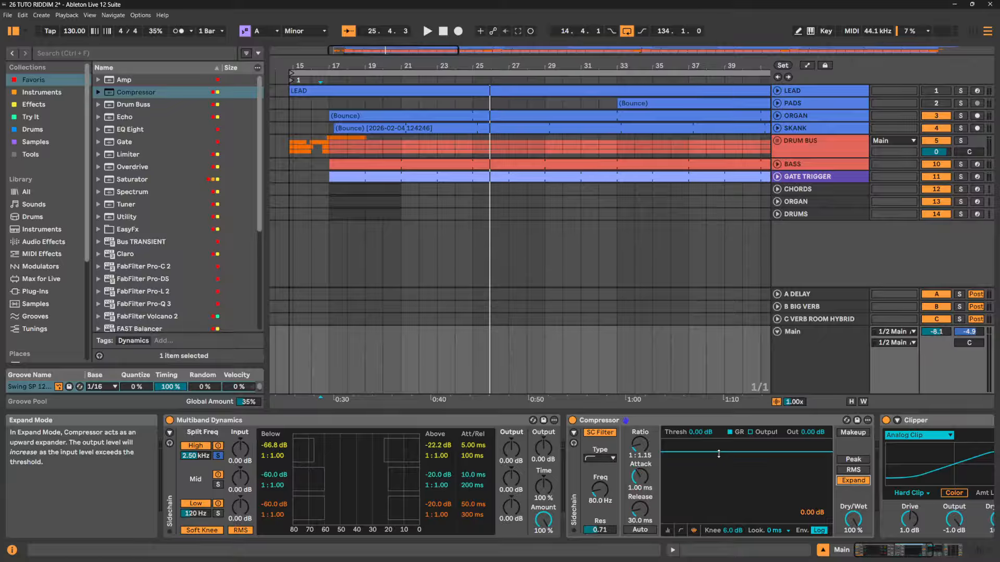
mouse_move(640, 445)
mouse_down()
mouse_move(640, 431)
mouse_move(640, 448)
mouse_up()
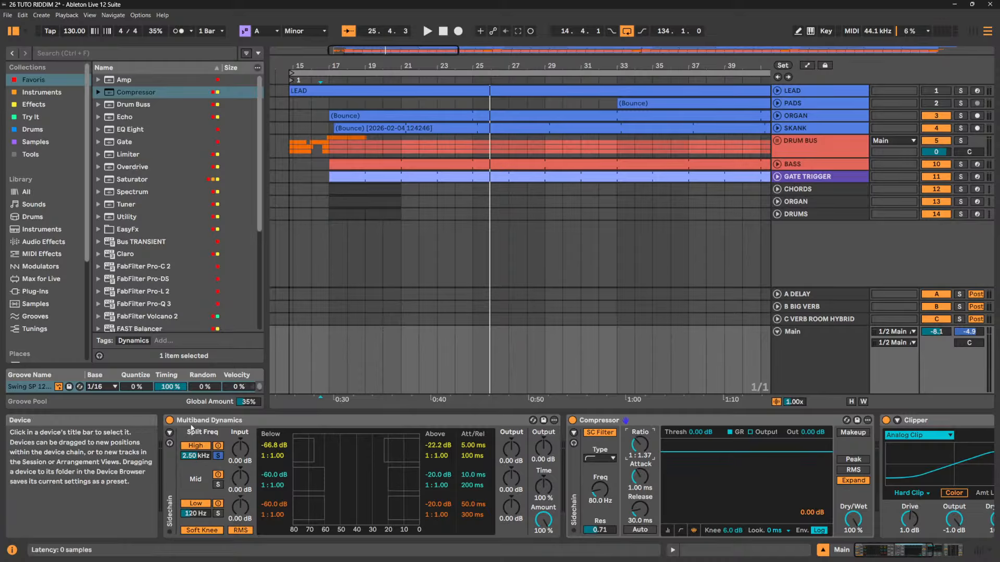
Bypass Multiband Dynamics and, during playback, set the Compressor's expansion ratio to 1:2.00, threshold to -12.4 dB and output to -18.6 dB
click(169, 421)
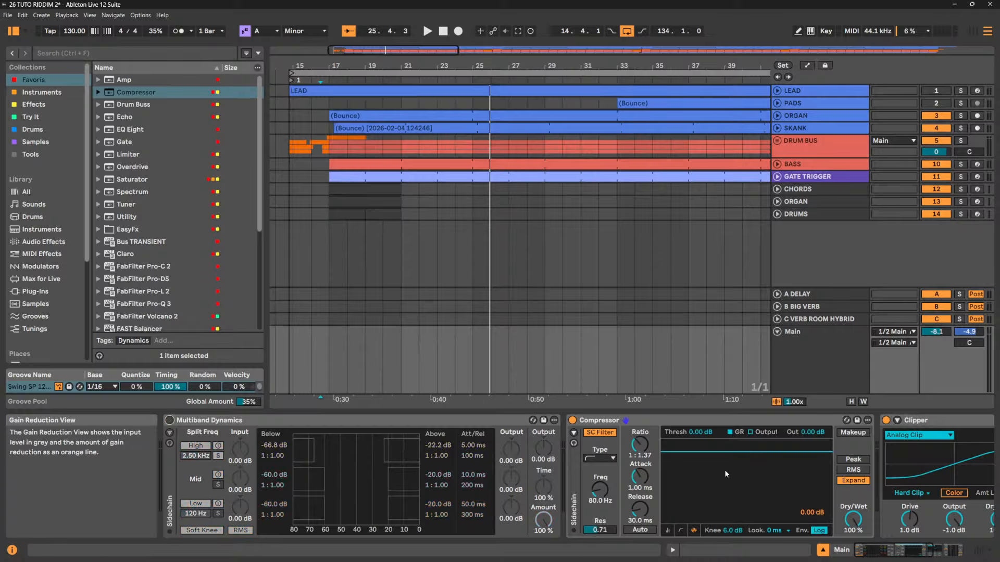
key(space)
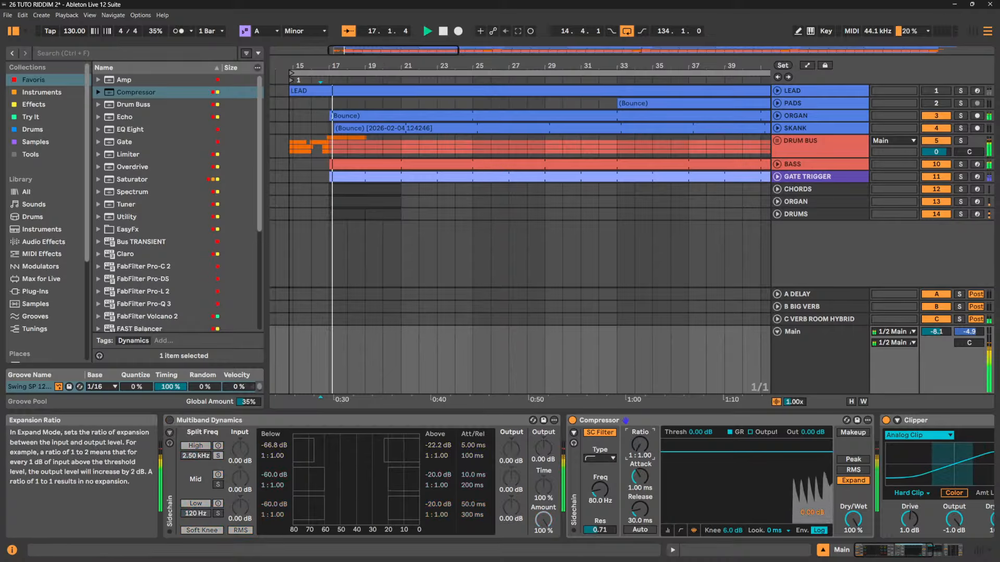
drag(640, 445, 639, 384)
drag(701, 432, 701, 454)
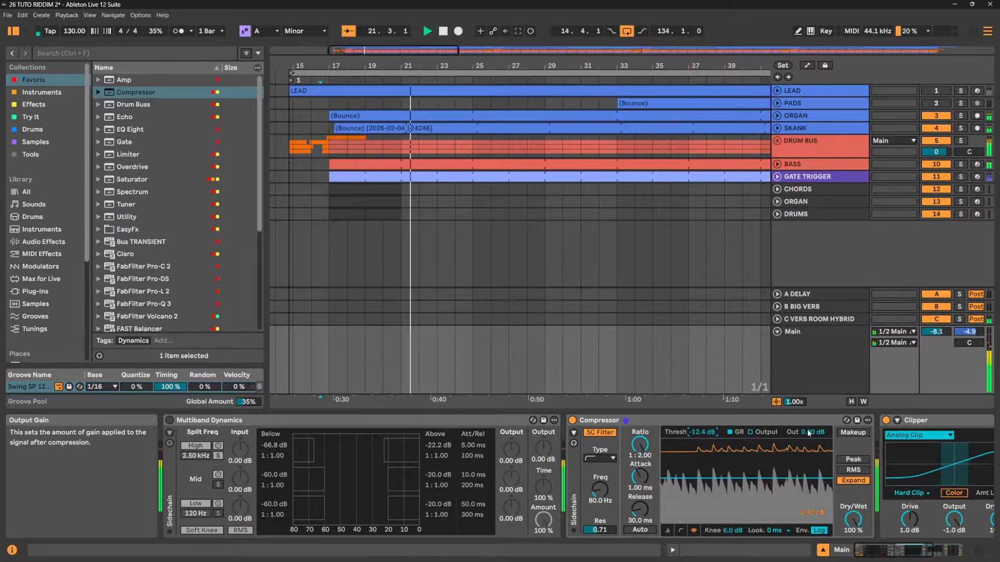
drag(808, 433, 808, 465)
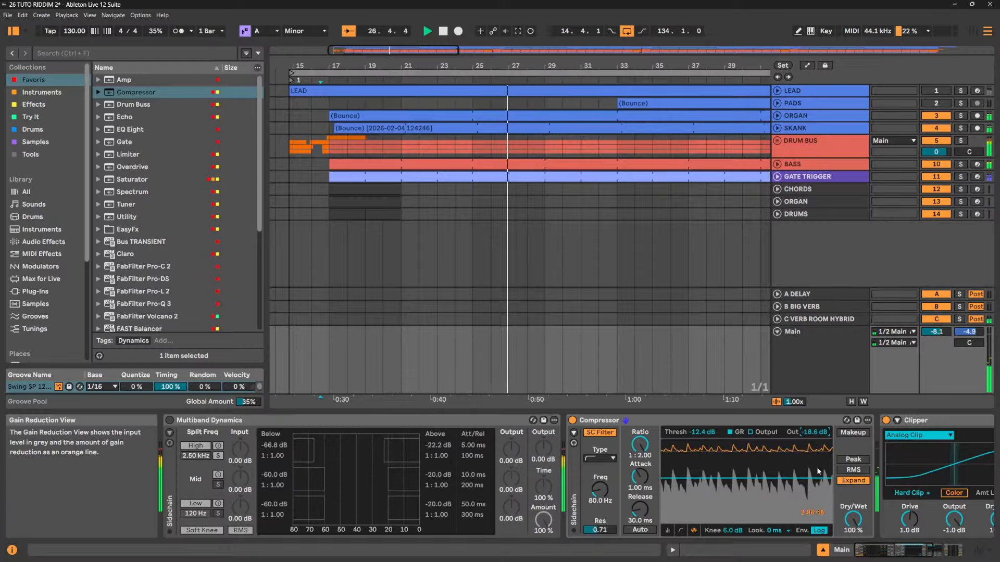
Switch the Compressor to RMS and on to Peak mode, sweep its threshold to -15.9 dB and up to -4.94 dB, and bypass it
click(854, 470)
key(space)
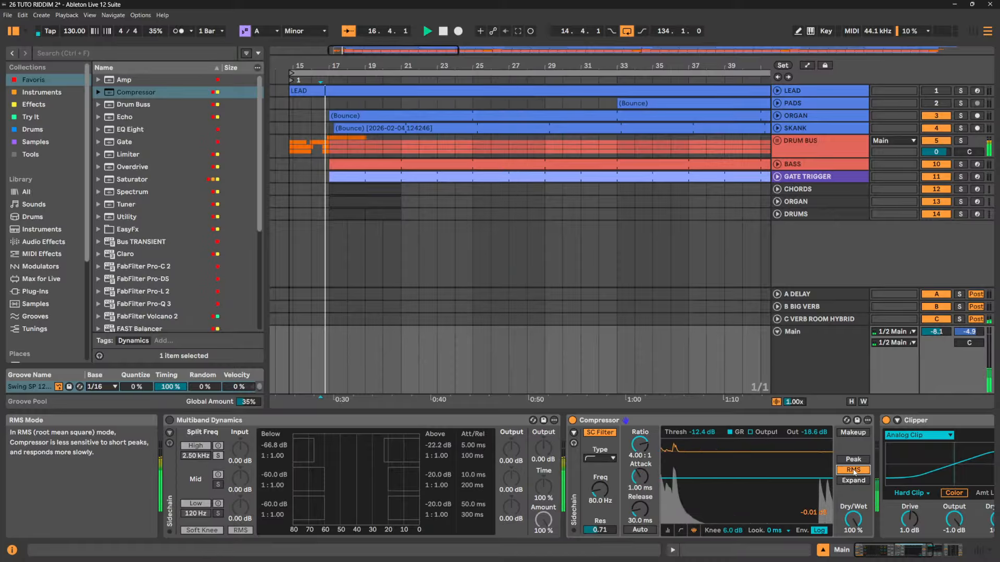
click(854, 460)
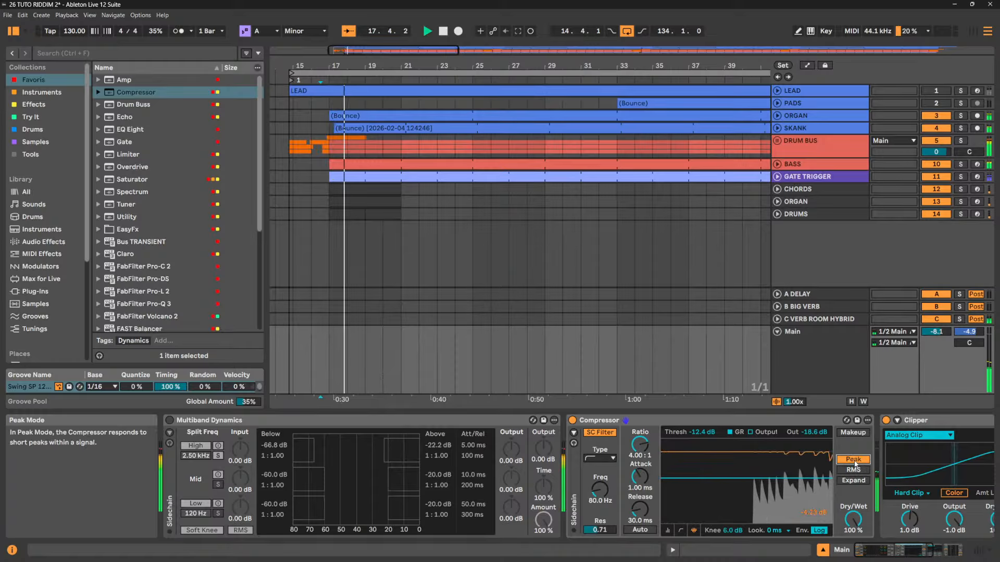
drag(701, 433, 701, 442)
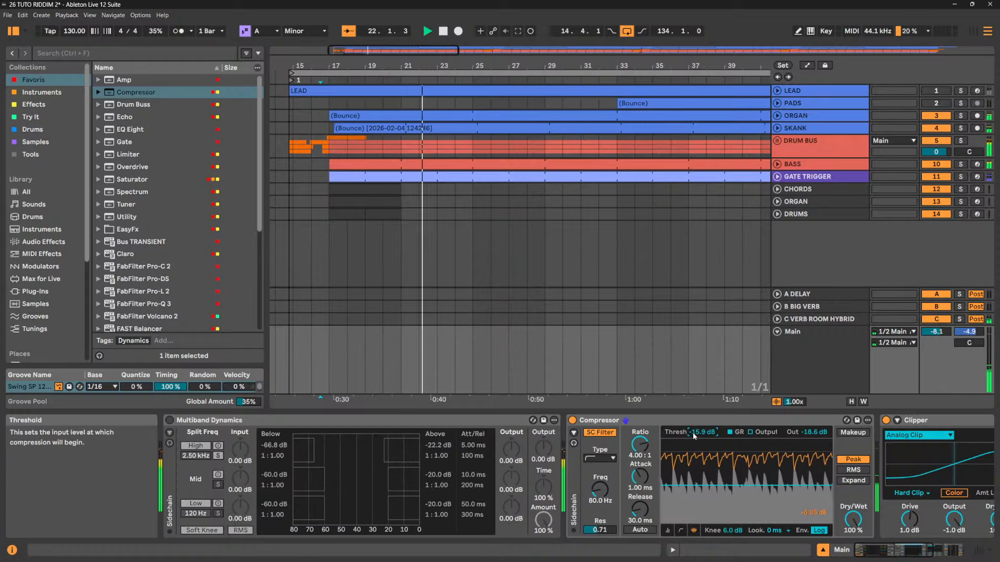
mouse_move(692, 432)
mouse_down()
mouse_move(693, 464)
mouse_move(692, 414)
mouse_up()
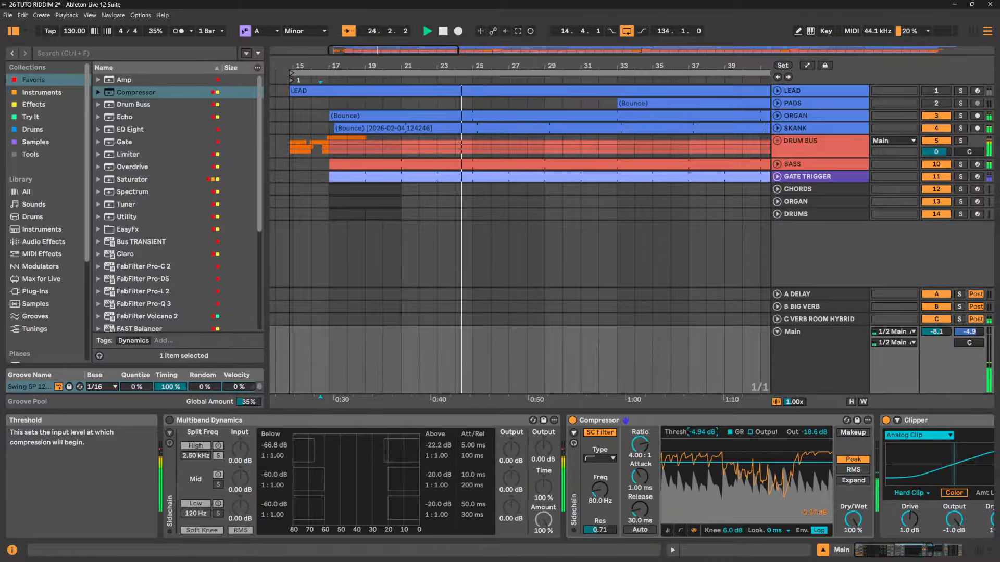
click(573, 420)
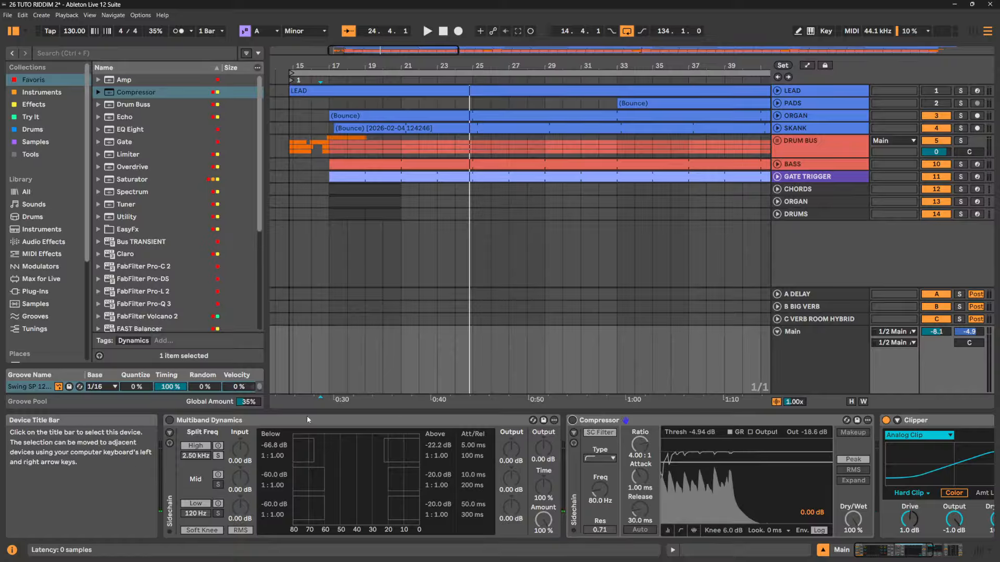
Reactivate Multiband Dynamics and the Compressor, setting the High band's above ratio to 1:inf and the Compressor's ratio to inf:1 for comparison
click(171, 421)
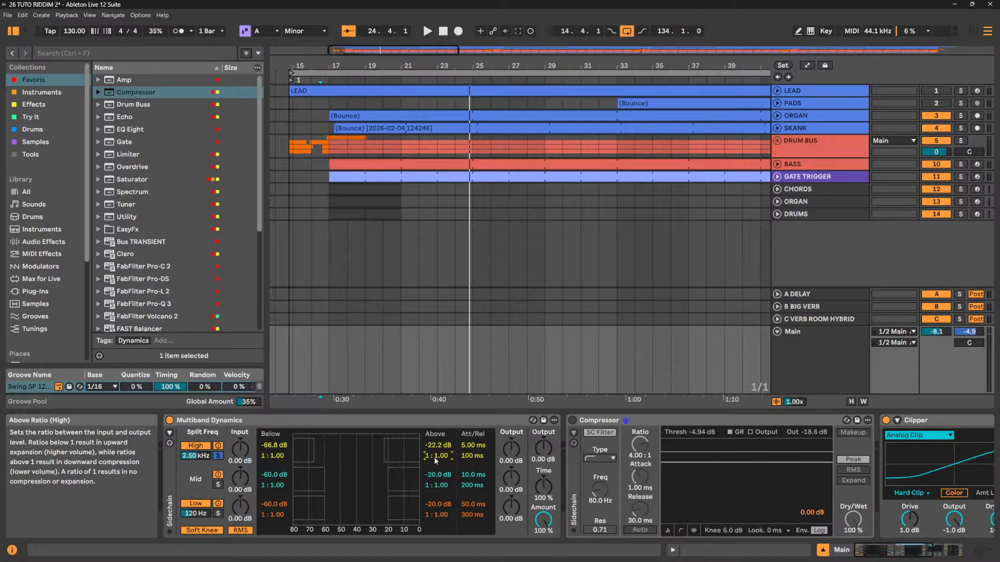
drag(435, 457, 435, 412)
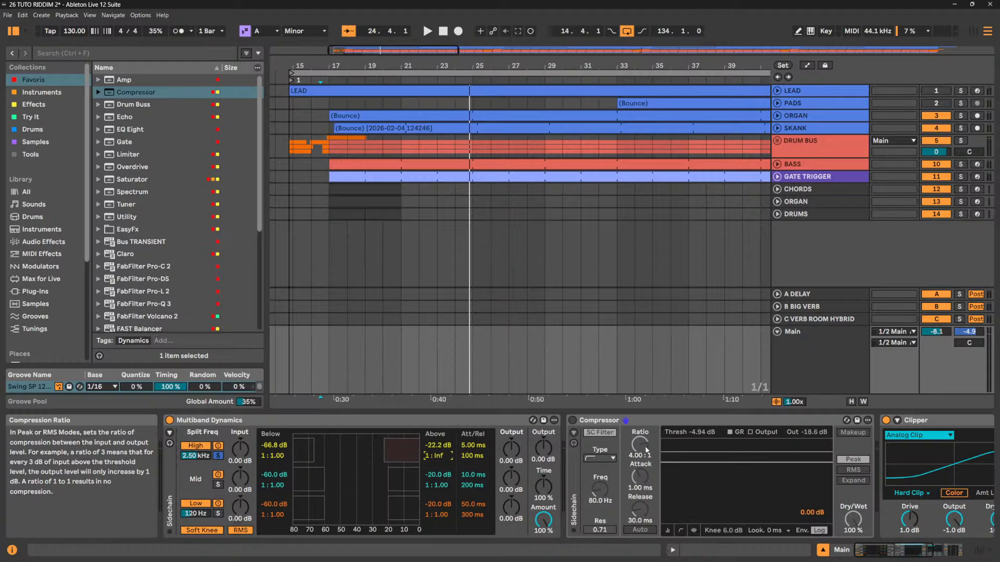
click(855, 460)
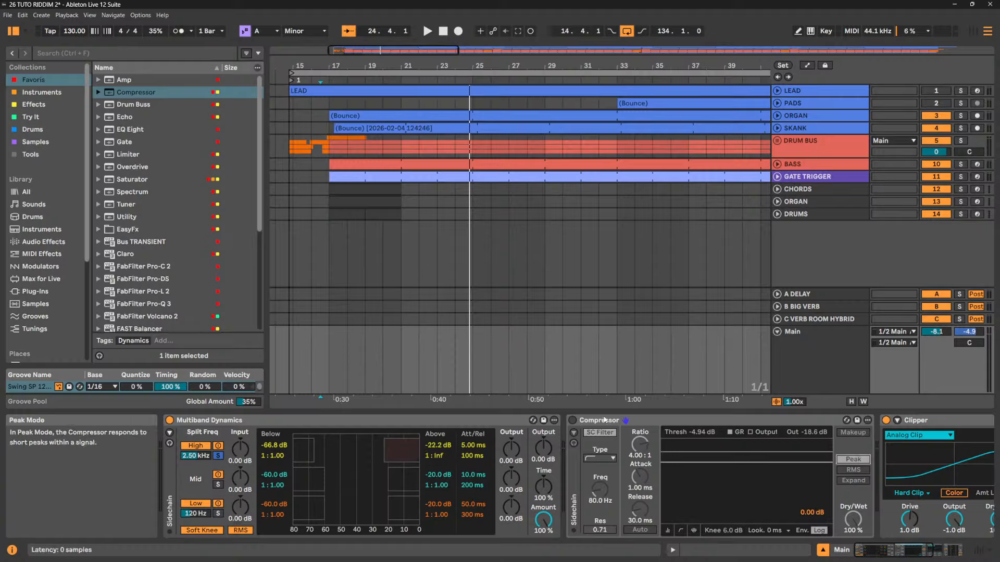
click(573, 420)
drag(640, 445, 640, 417)
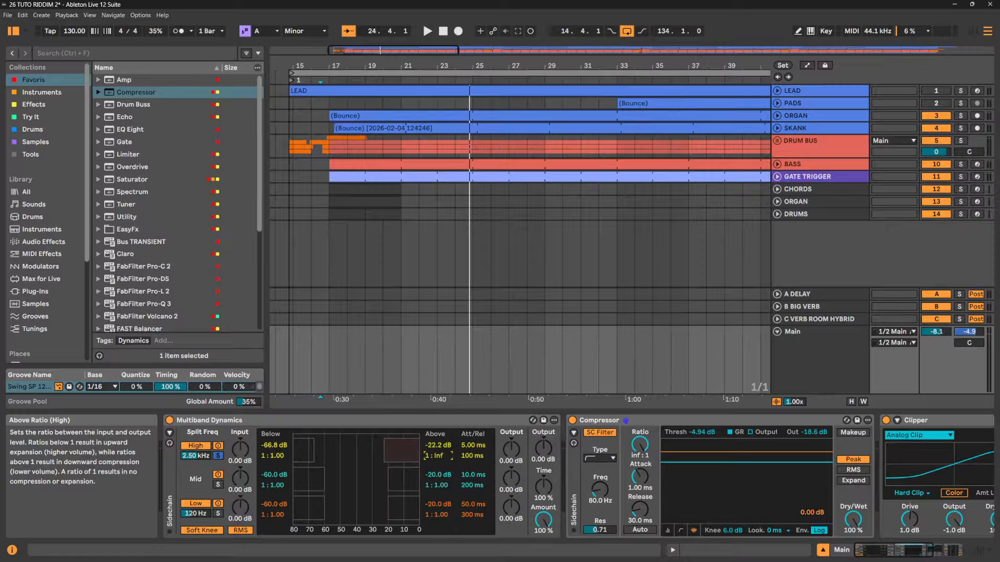
Reset the High band's above ratio, return the Compressor's ratio to 4.00:1, and set the High band's above ratio to 1:0.50
double_click(439, 455)
drag(439, 456, 438, 472)
drag(640, 444, 640, 458)
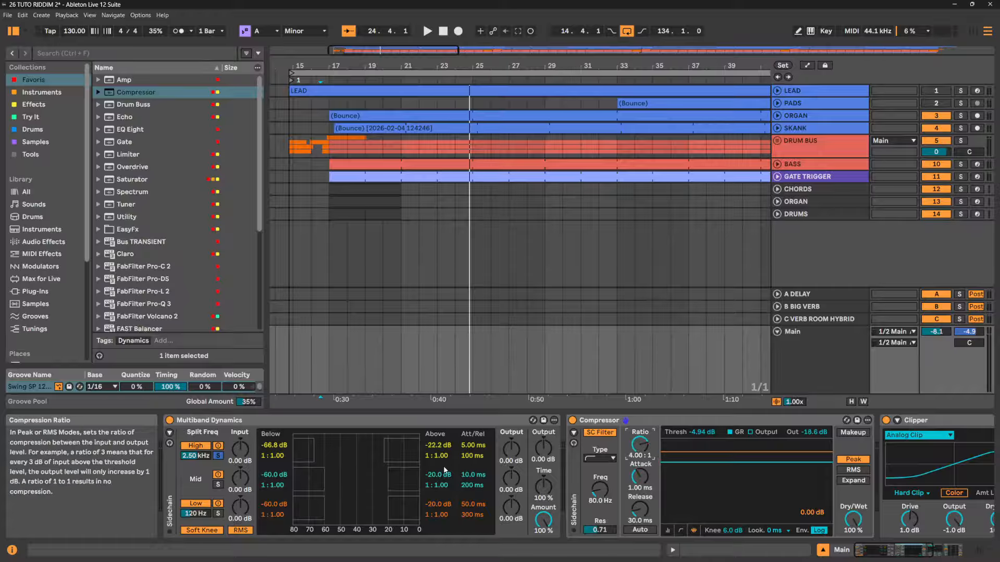
drag(438, 457, 438, 469)
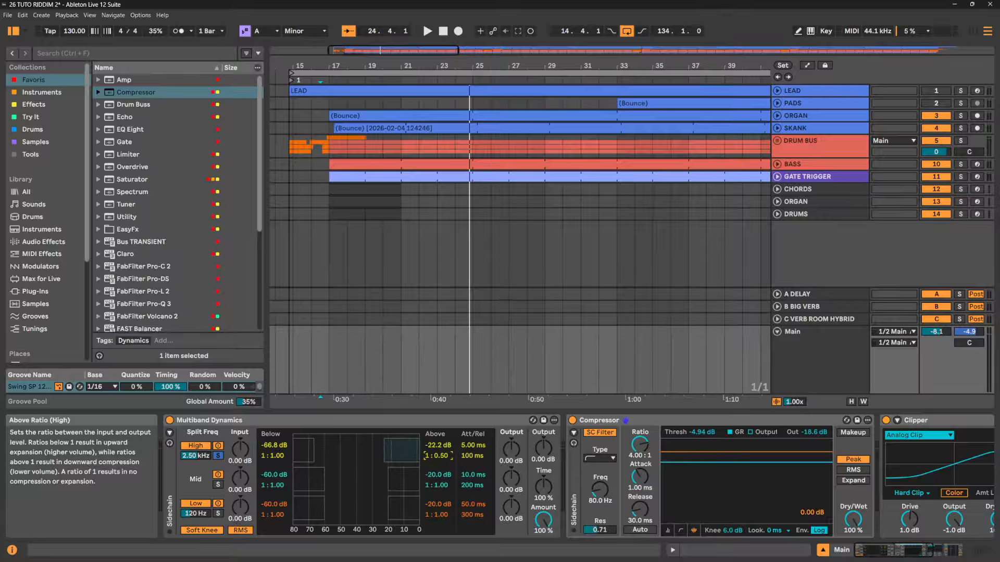
Reset the High band's above ratio in Multiband Dynamics and delete the Compressor from the Main chain
double_click(439, 457)
click(709, 417)
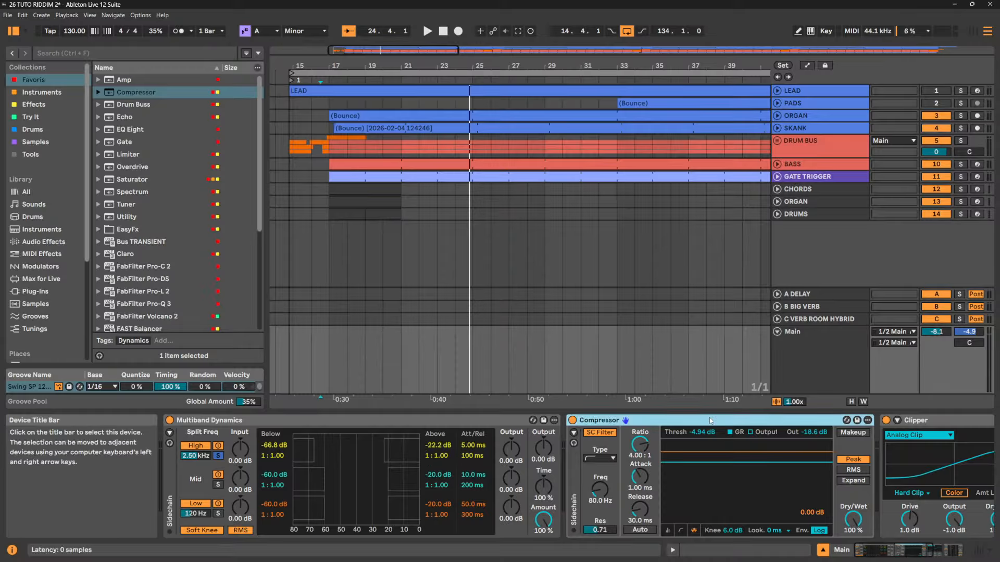
key(Delete)
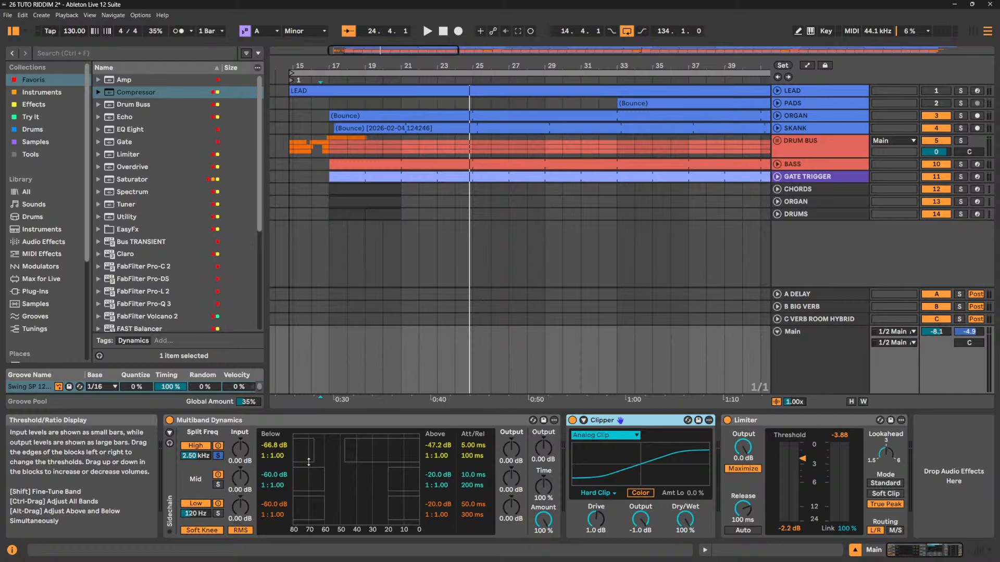
During playback, set the High band's above threshold to -56.2 dB and sweep its above ratio through 1:1.78 and 1:5.82 to 1:3.76
key(space)
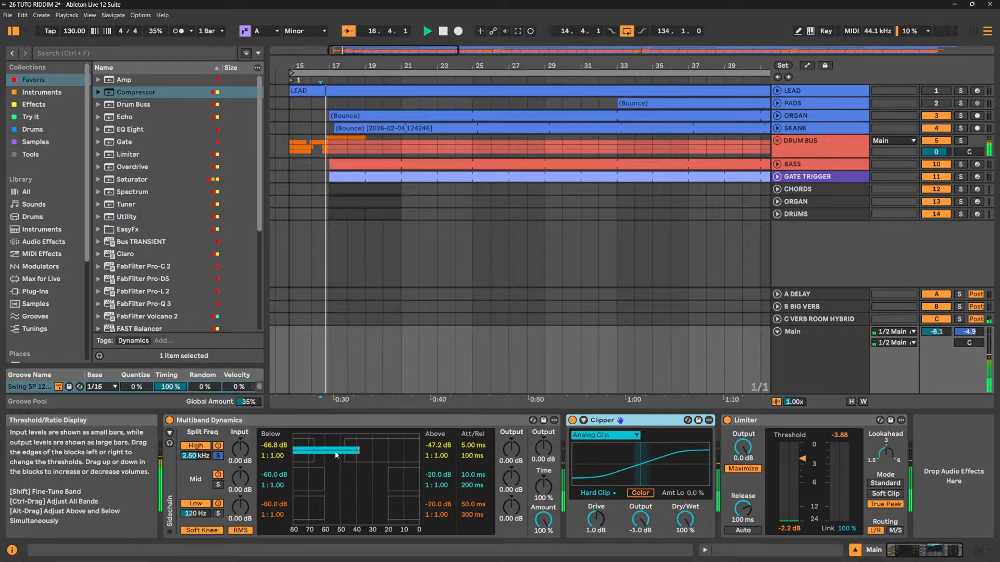
drag(344, 451, 330, 450)
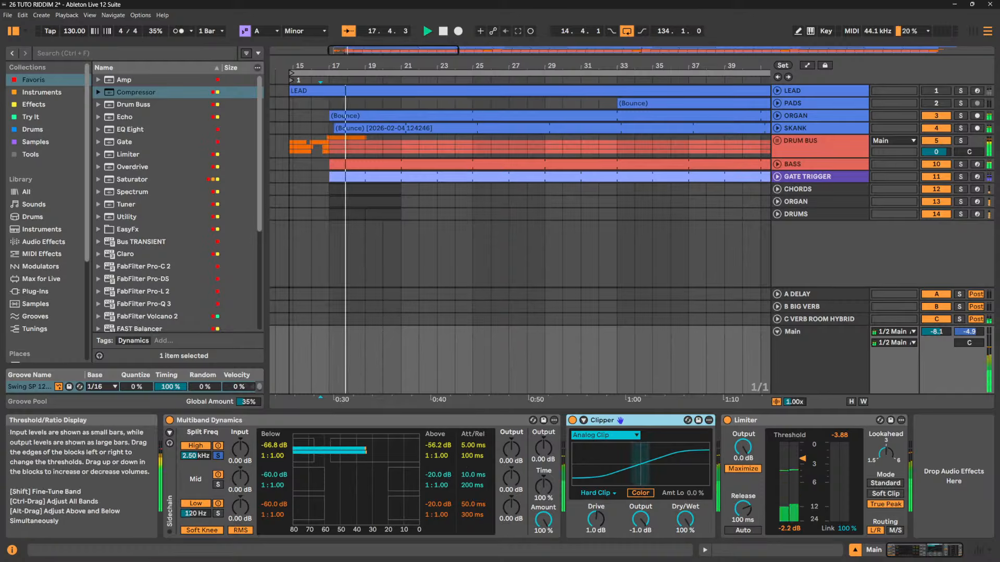
drag(438, 456, 438, 438)
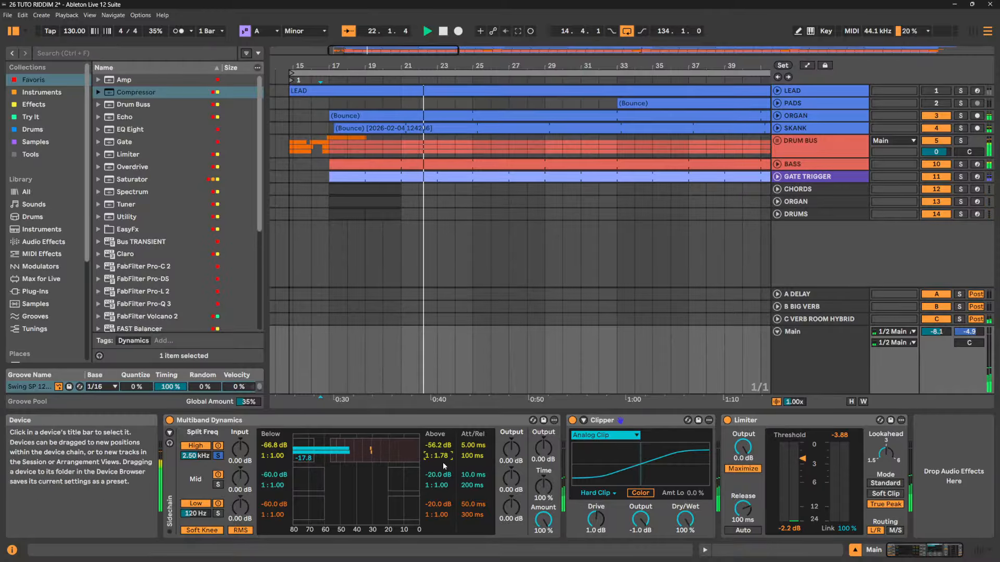
drag(439, 456, 439, 435)
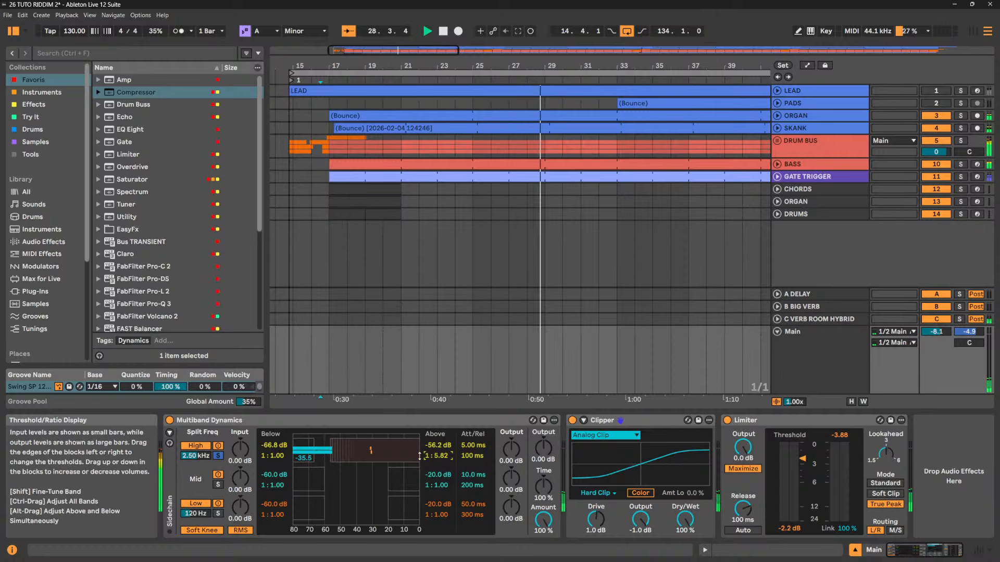
drag(437, 455, 438, 460)
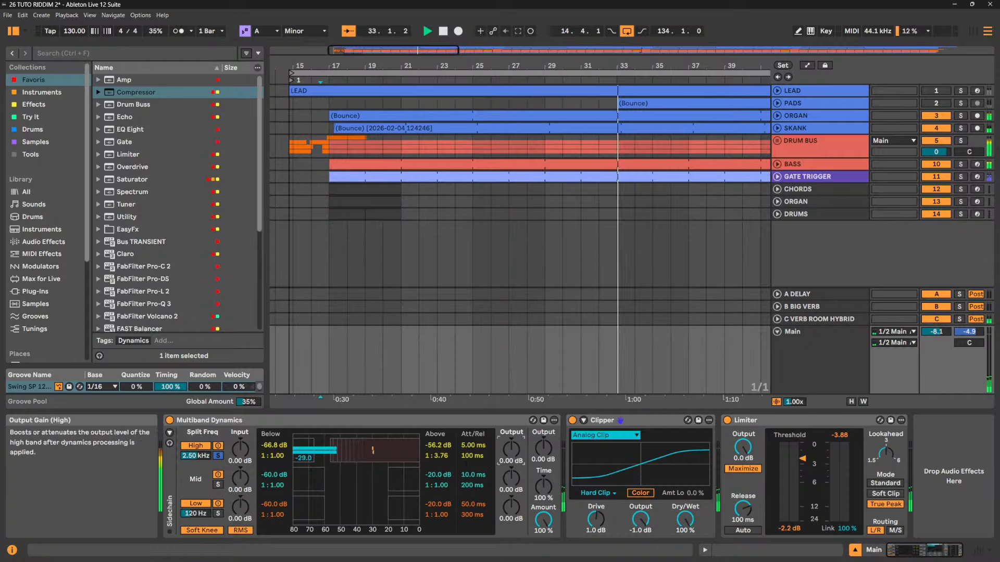
Try a 21.0 dB output gain on the High band and reset it
drag(511, 455, 511, 427)
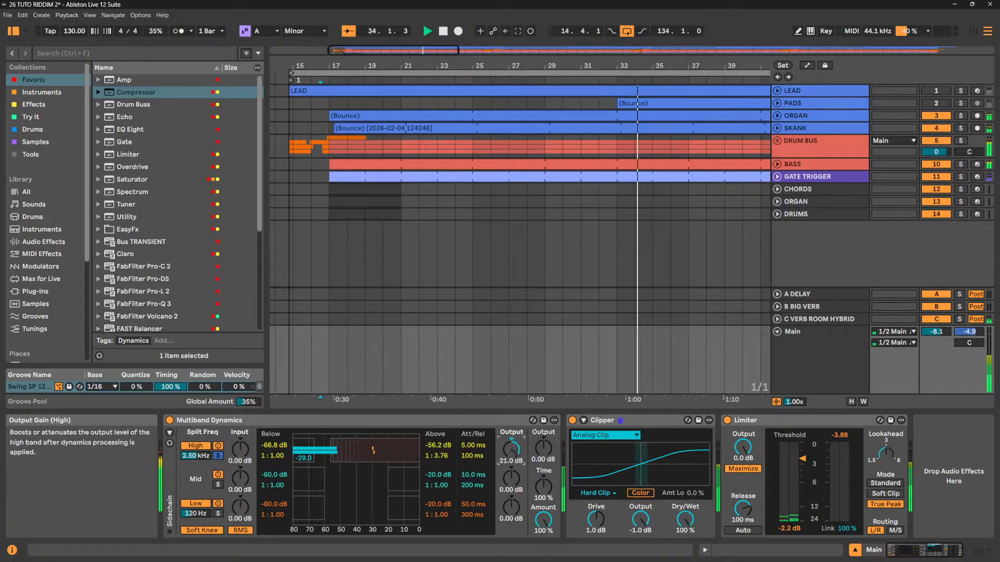
double_click(511, 451)
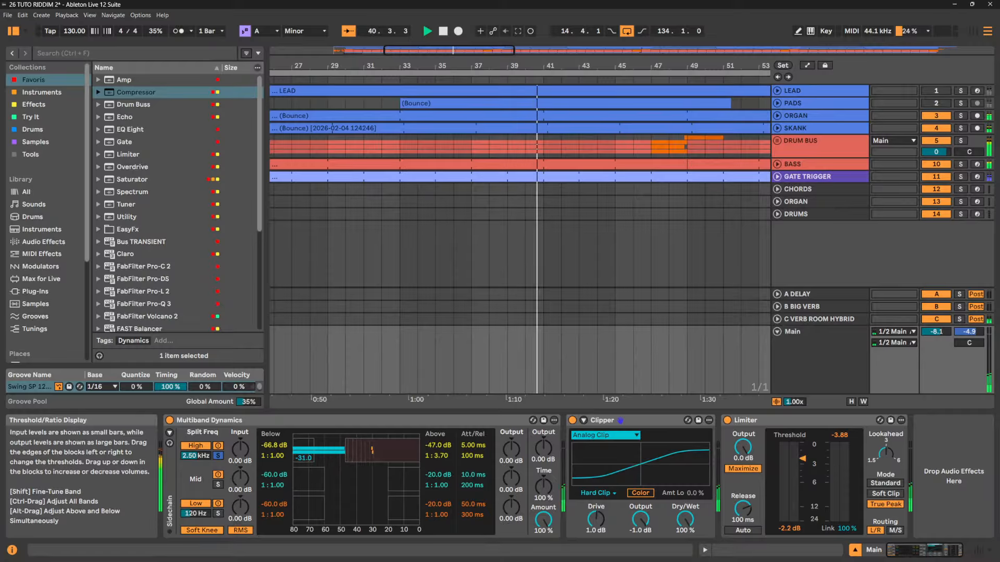
Raise the High band's above threshold to -41.2 dB, stop playback, and set its above ratio to 1:1.08
drag(331, 444, 377, 446)
key(space)
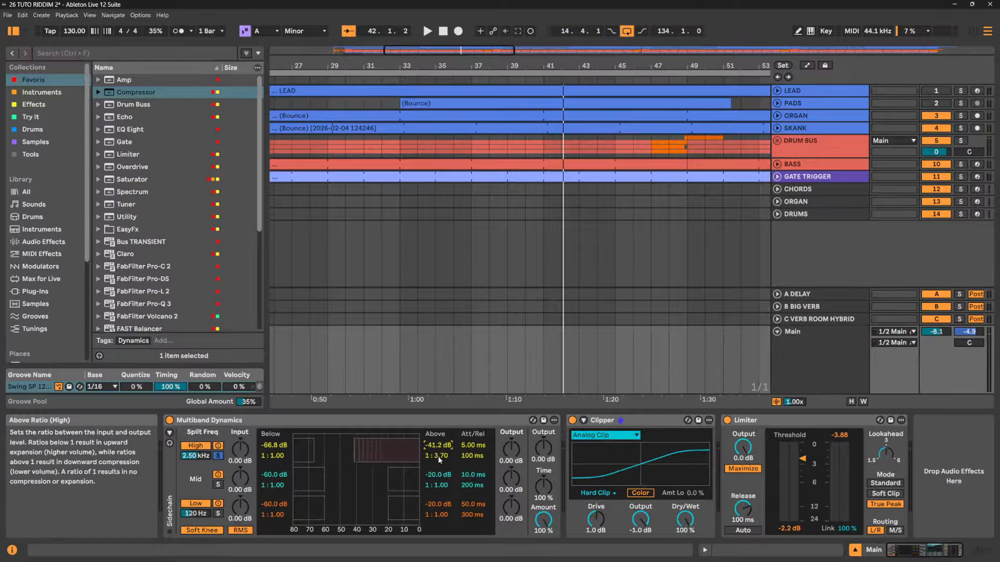
drag(439, 456, 438, 484)
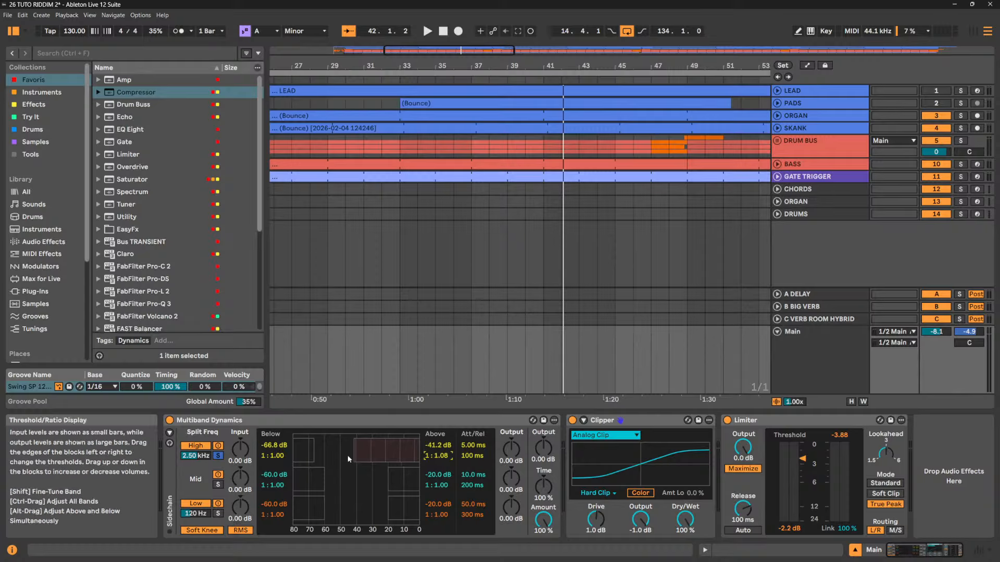
Toggle the Low and High bands off and on, including both at once to isolate single-band Mid processing
click(196, 504)
click(196, 504)
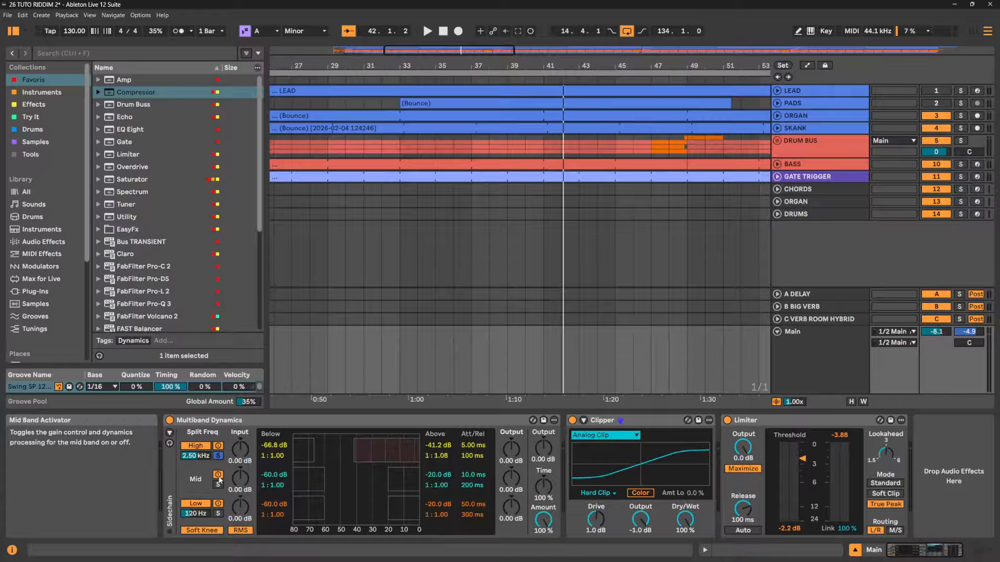
click(195, 446)
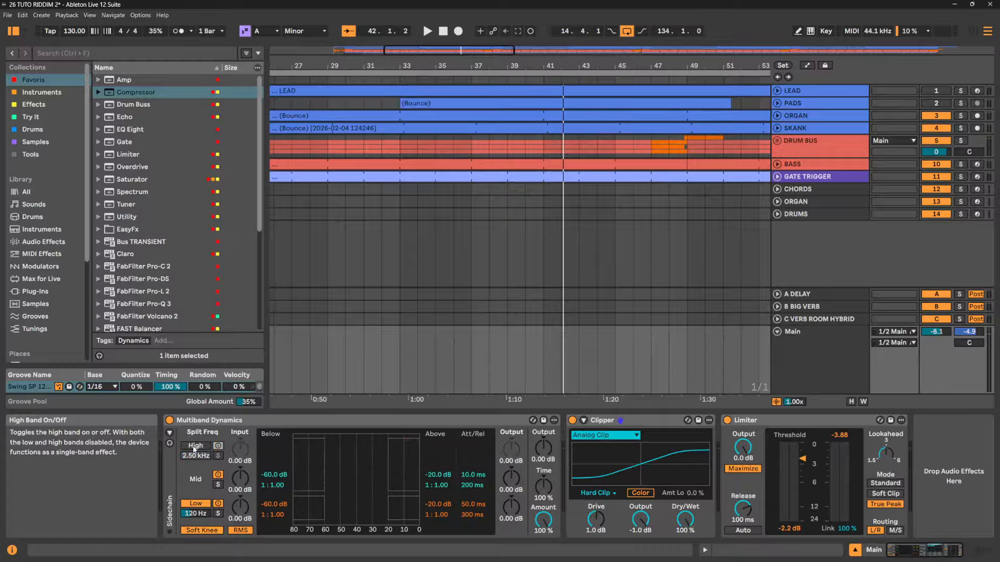
click(195, 447)
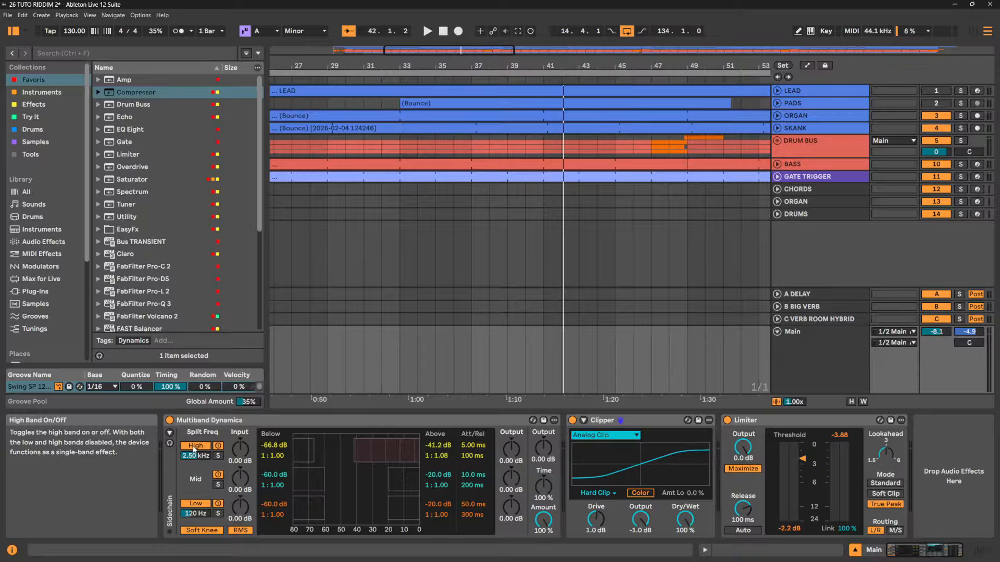
click(195, 447)
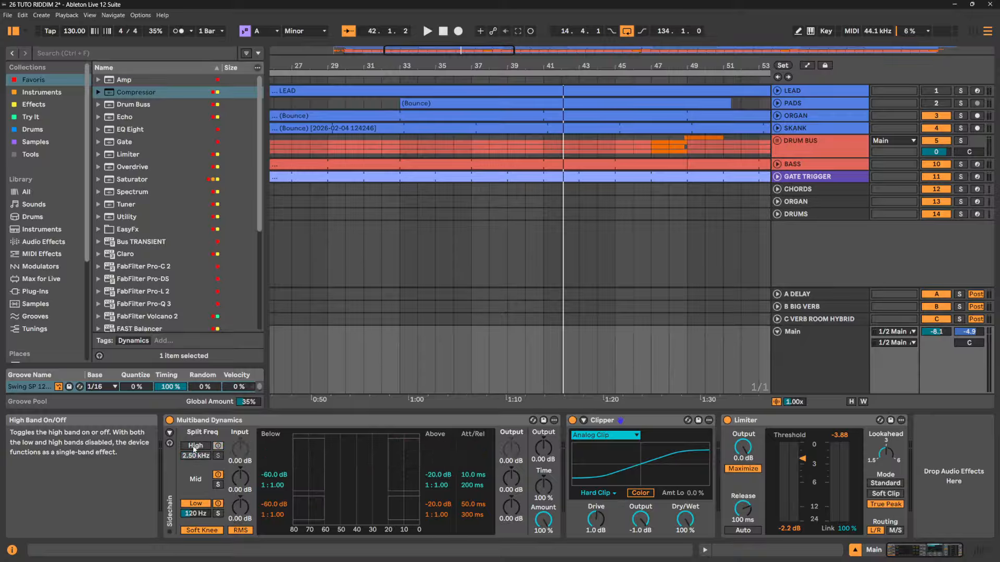
click(197, 504)
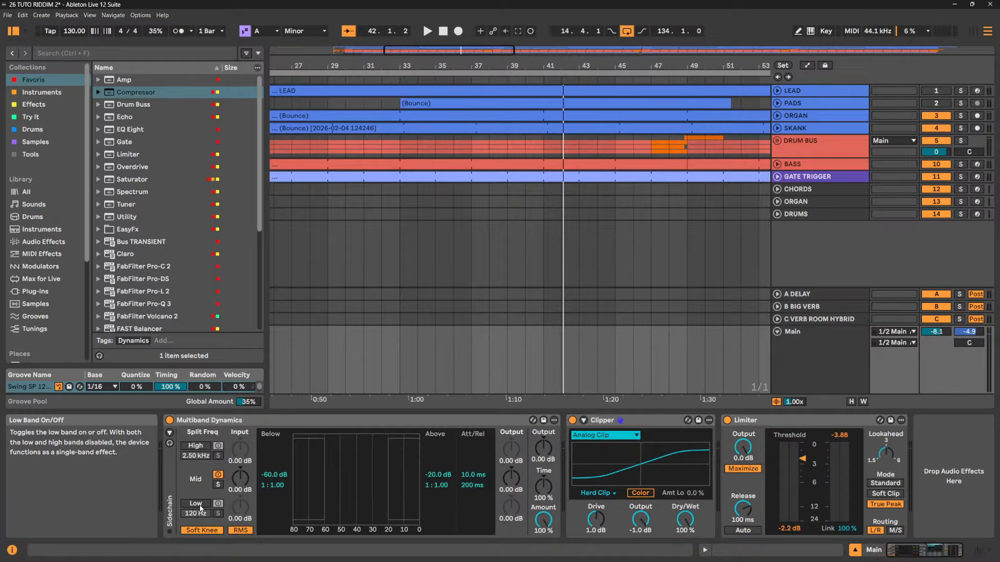
click(199, 503)
click(197, 447)
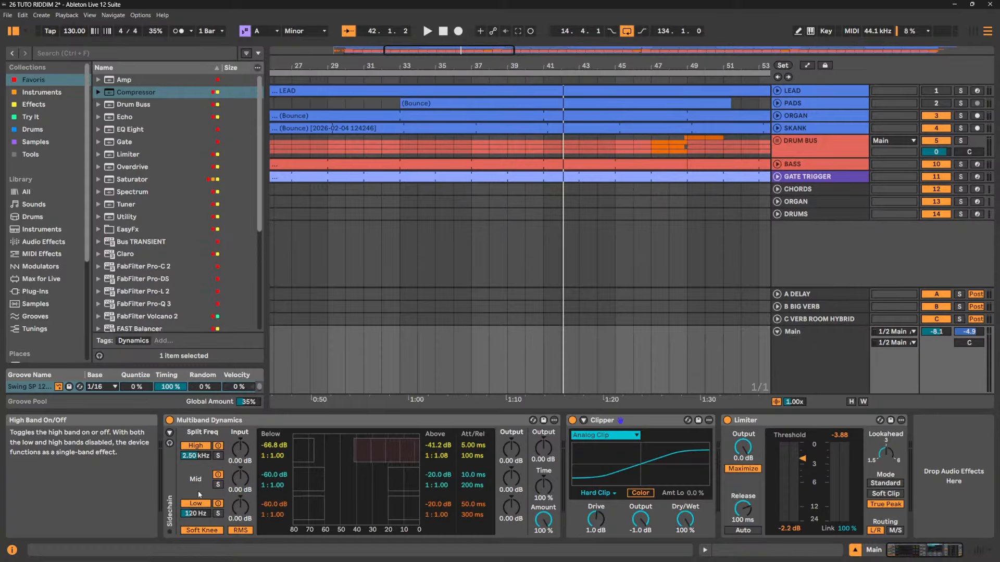
Reset the High band's above threshold and above ratio, and switch off both the Low and High bands
click(203, 505)
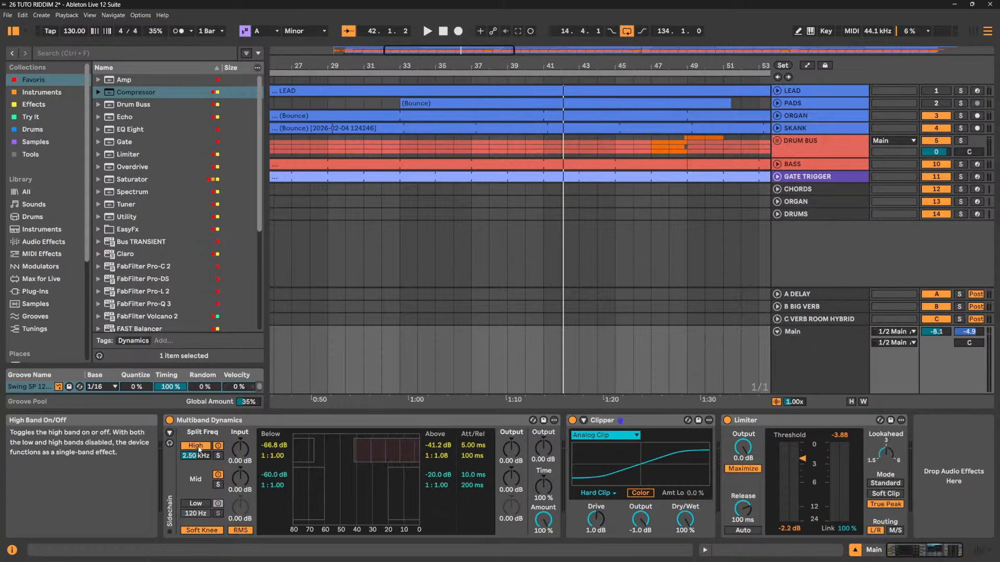
double_click(438, 446)
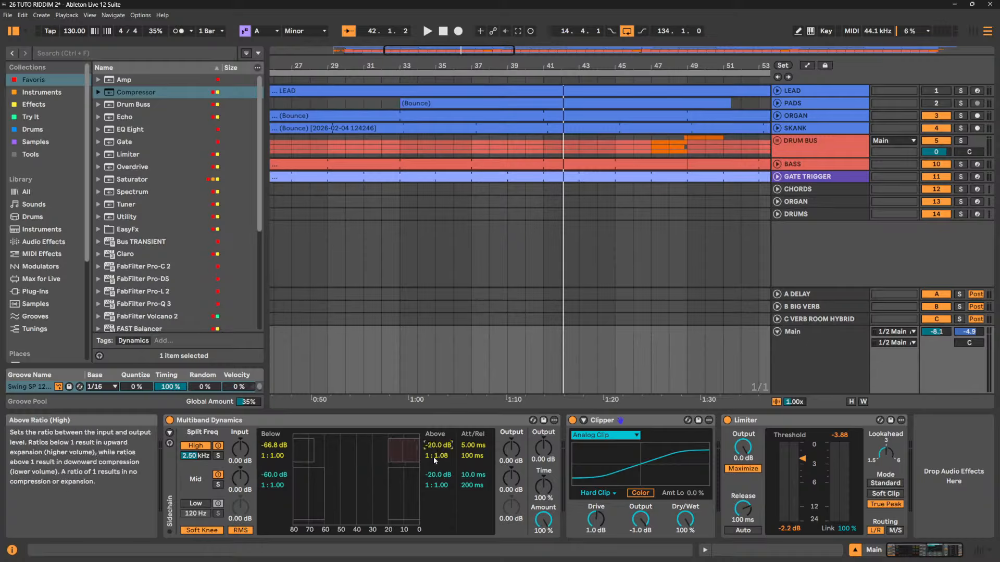
double_click(437, 457)
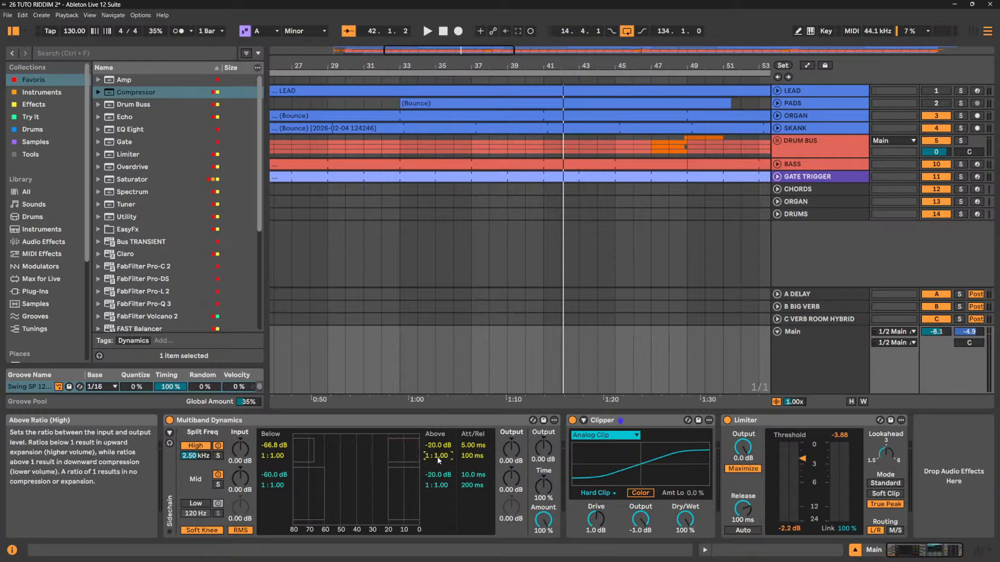
click(196, 446)
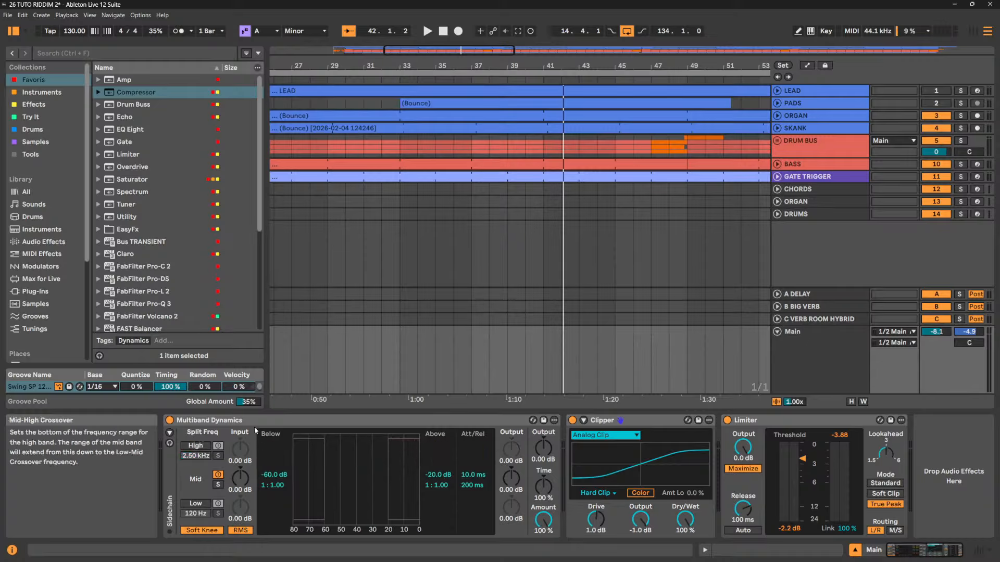
Insert a new Compressor directly after Multiband Dynamics on Main and start playback
drag(146, 93, 561, 432)
drag(599, 490, 598, 485)
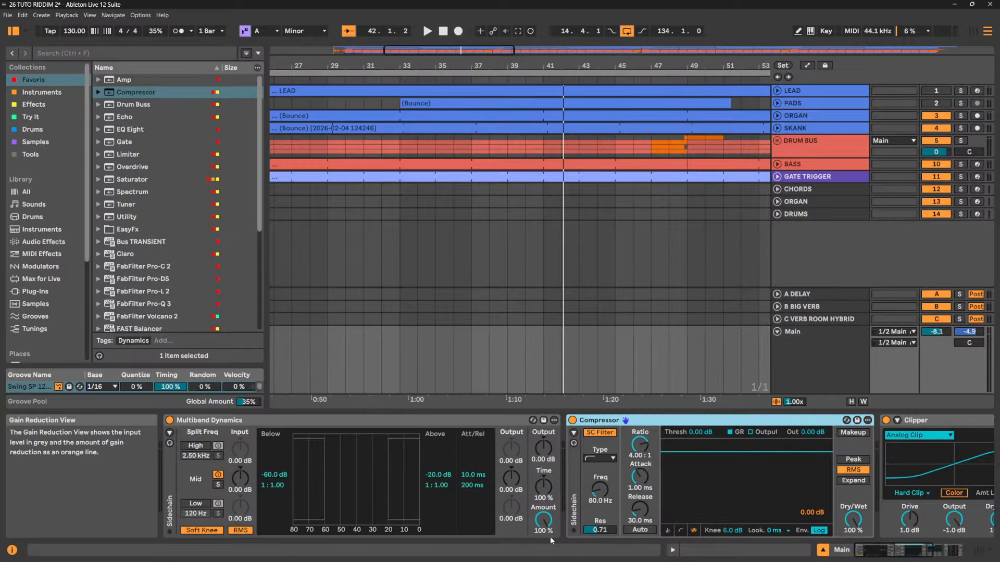
key(space)
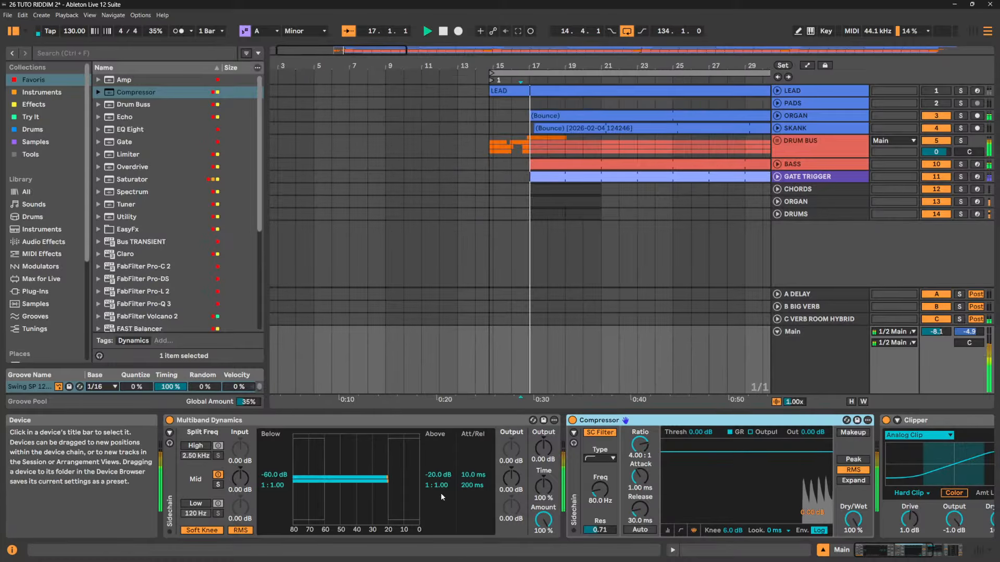
Set the Mid band's above threshold to -55.2 dB with ratio 1:1.46, and adjust them to -53.5 dB and 1:0.89 for upward expansion
drag(388, 478, 333, 478)
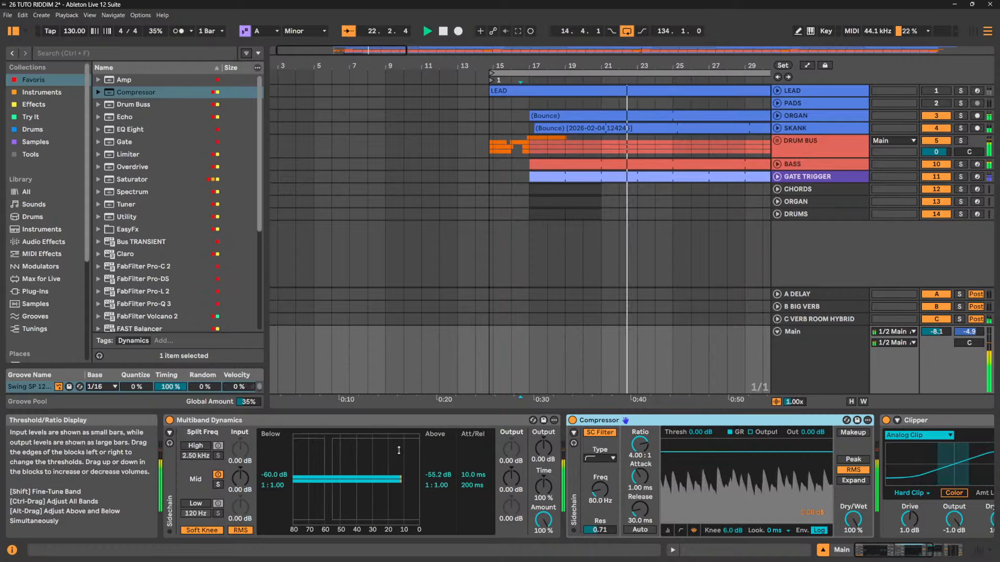
drag(399, 450, 399, 462)
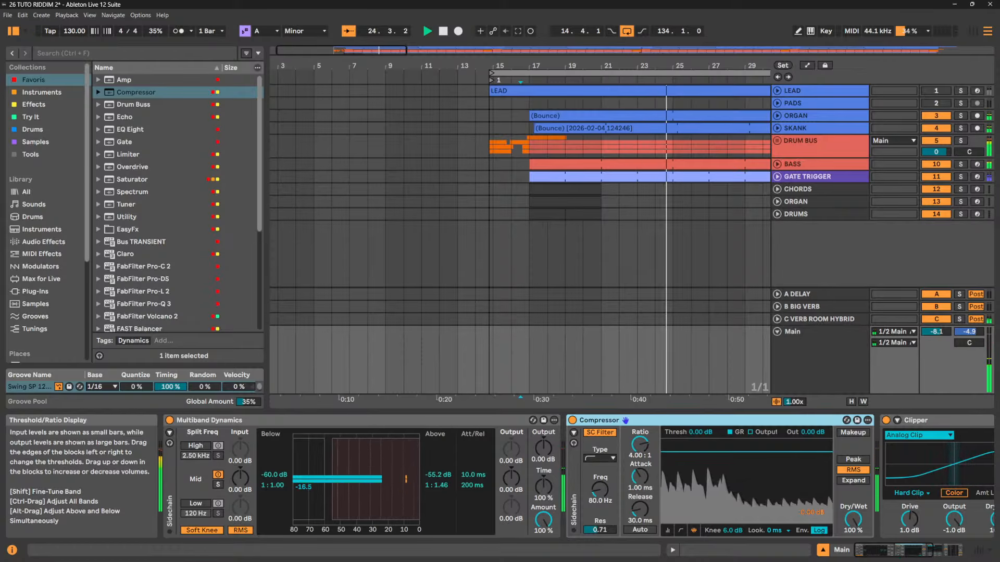
drag(333, 474, 334, 475)
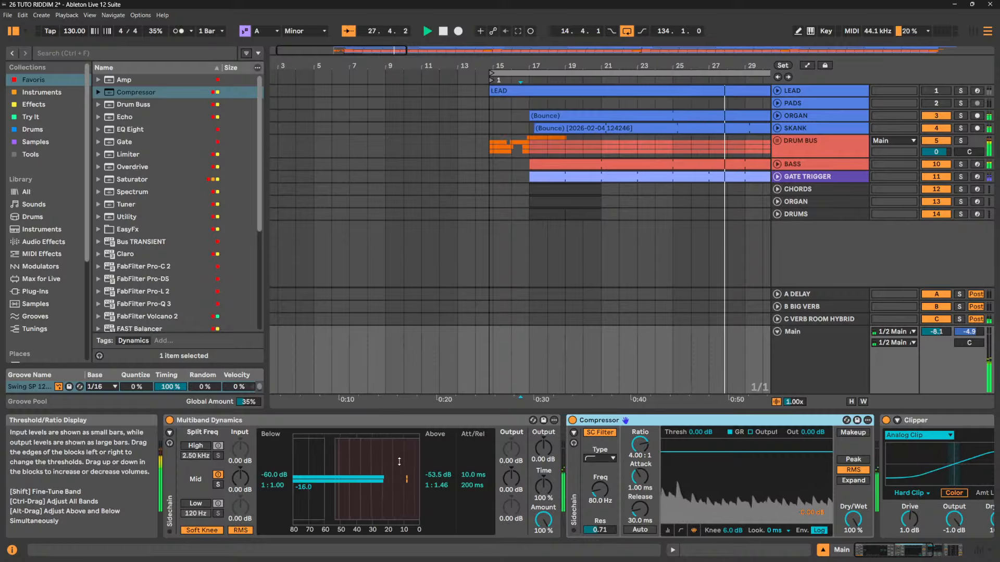
mouse_move(400, 461)
mouse_down()
mouse_move(400, 480)
mouse_move(399, 449)
mouse_up()
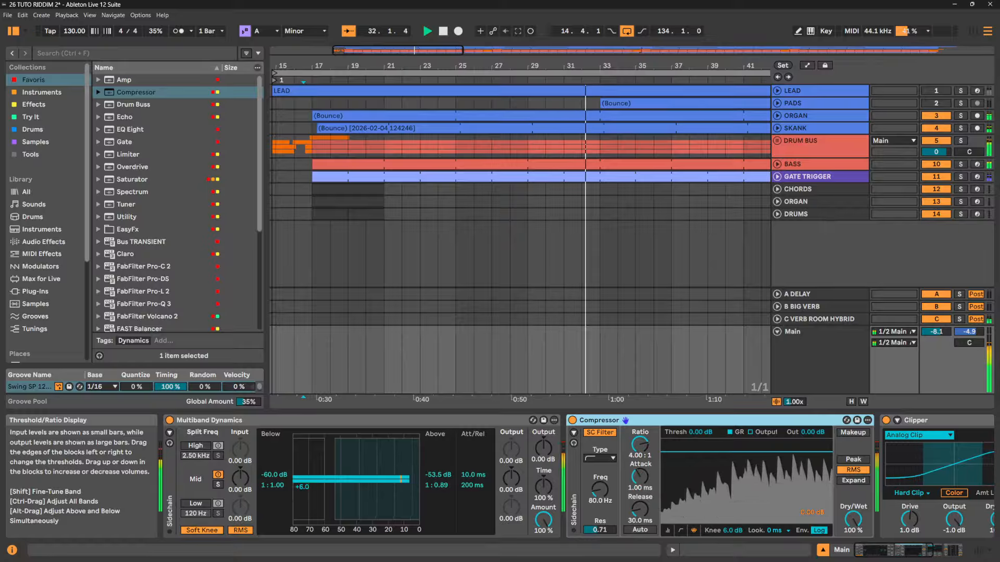
Set the Mid band's above threshold to -25.5 dB and its above ratio to 1:1.04, and stop playback
drag(400, 448, 399, 458)
drag(334, 453, 400, 473)
drag(401, 467, 401, 441)
key(space)
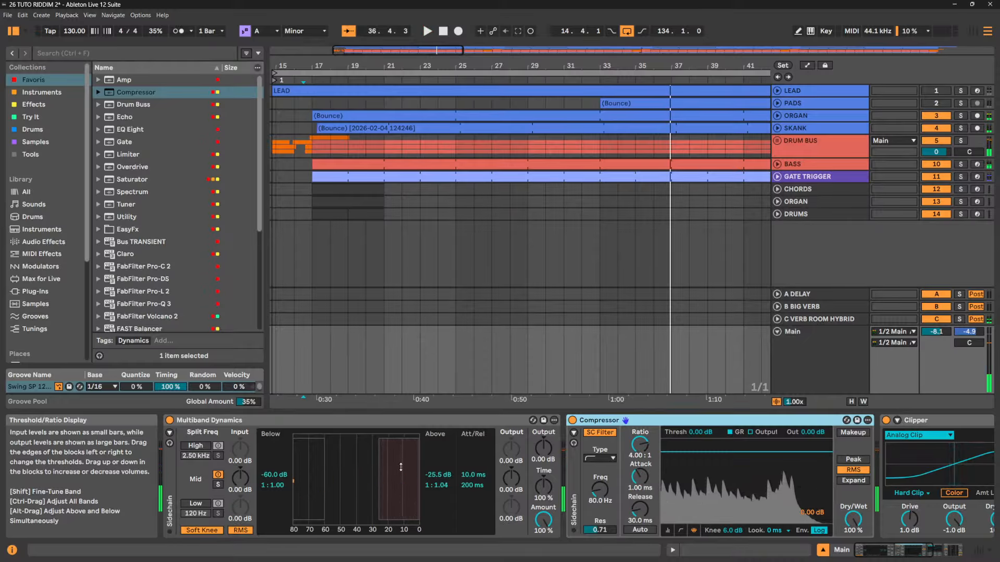
Enable the high and low bands of Multiband Dynamics on the Main track and start playback
click(208, 449)
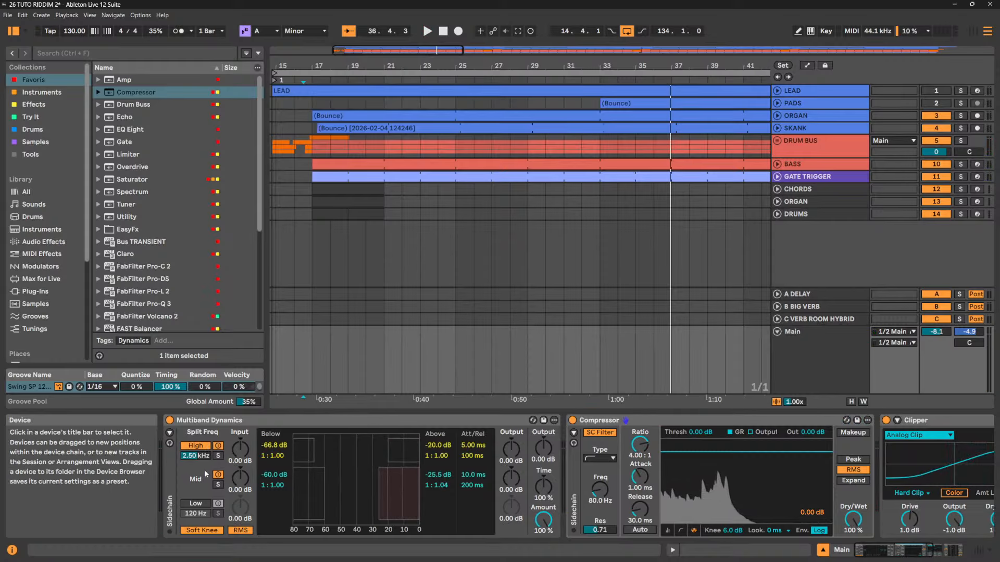
click(202, 507)
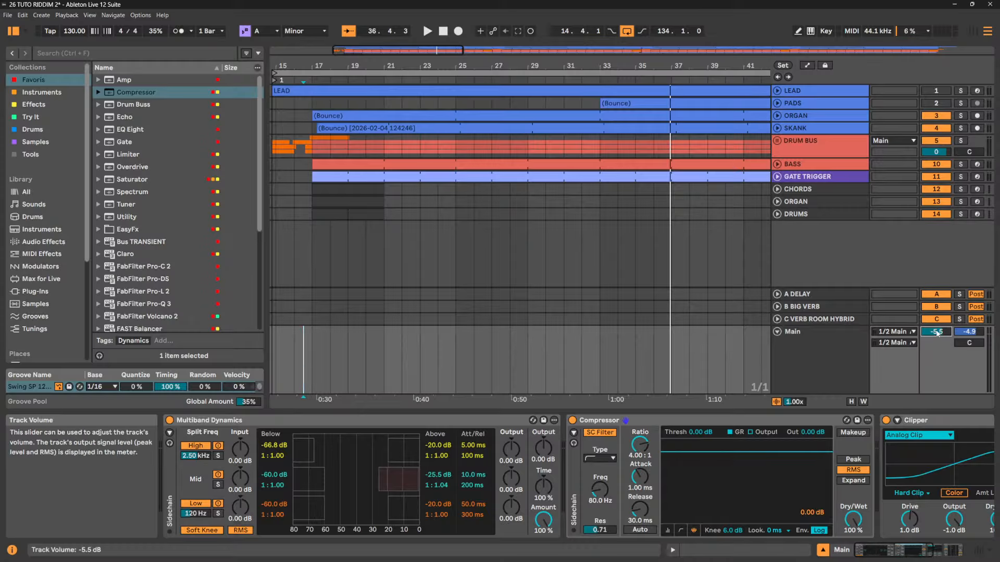
key(space)
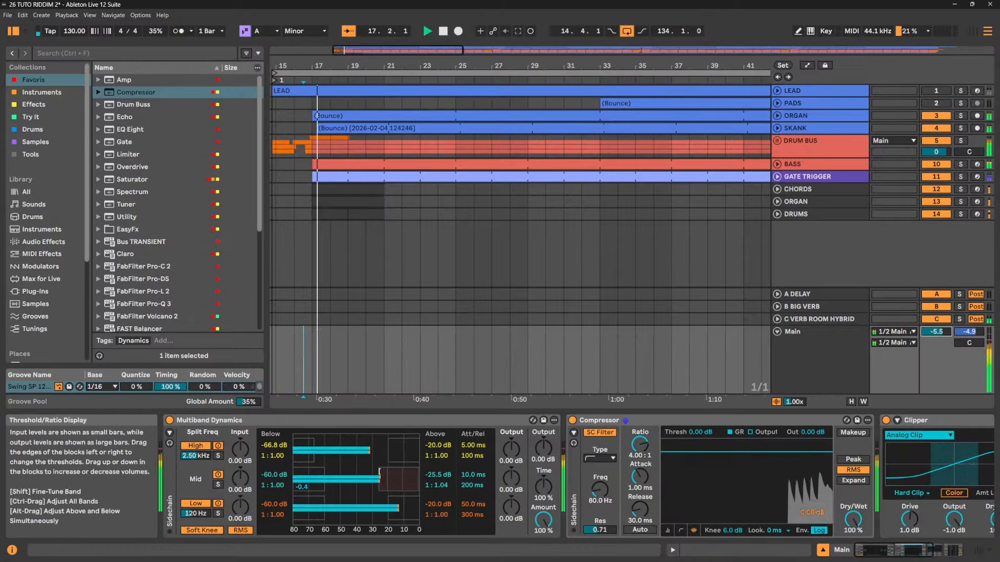
Solo the low band and compress it with an Above threshold of about -43.8 dB and a ratio of 1:1.38
click(218, 513)
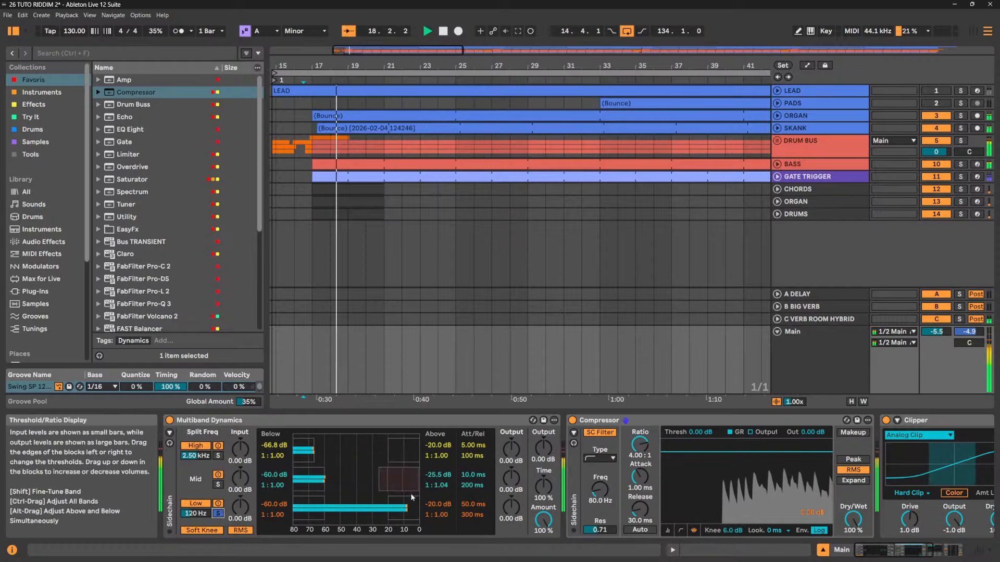
drag(387, 502, 420, 502)
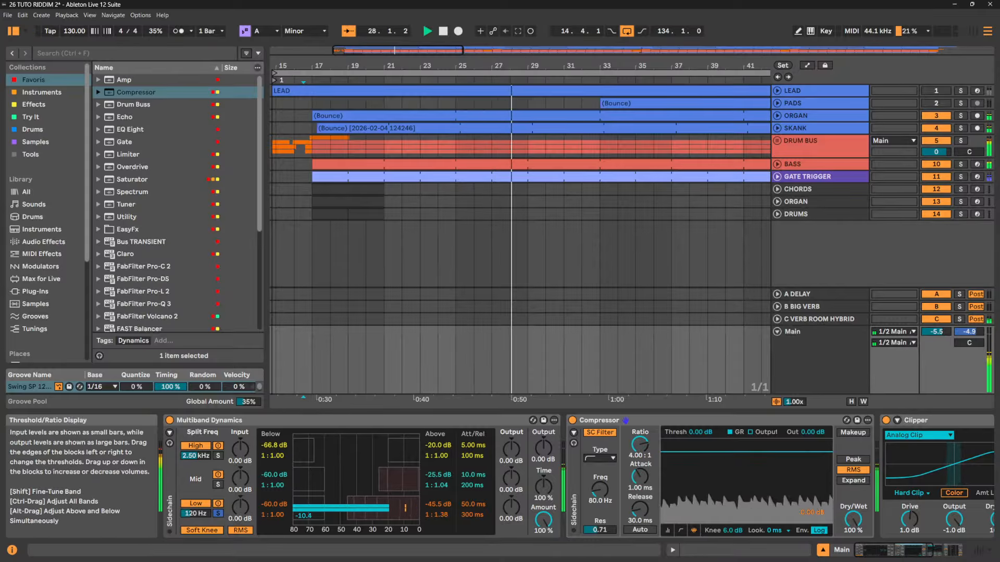
drag(347, 501, 349, 502)
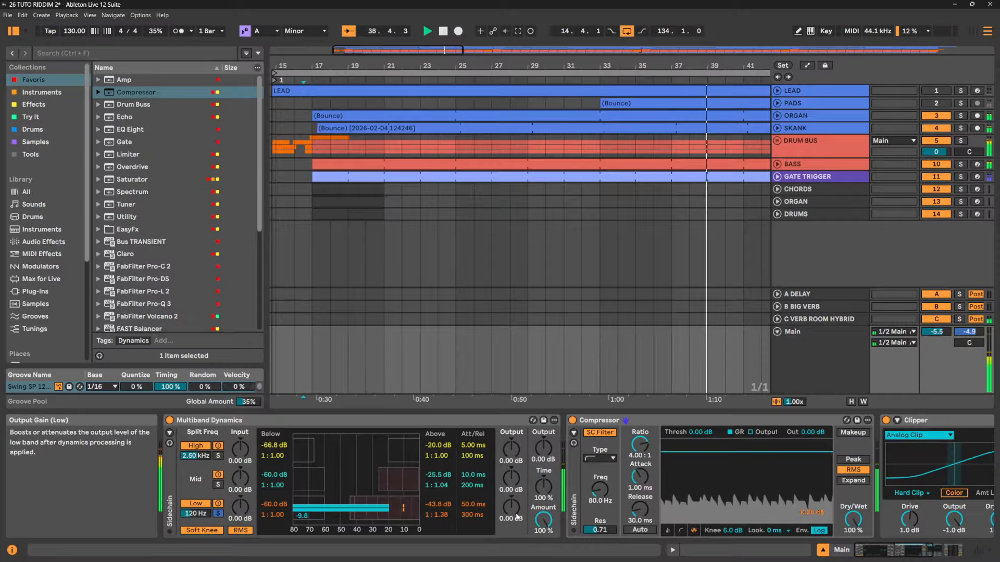
Set the low band's output gain to 9 dB and take the band out of solo
drag(511, 508, 511, 483)
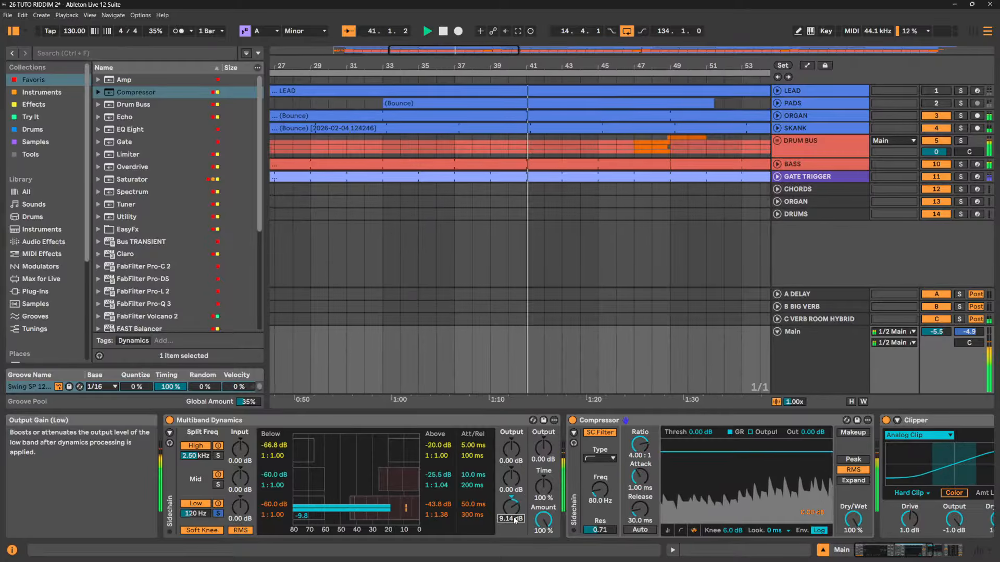
text(9)
key(Return)
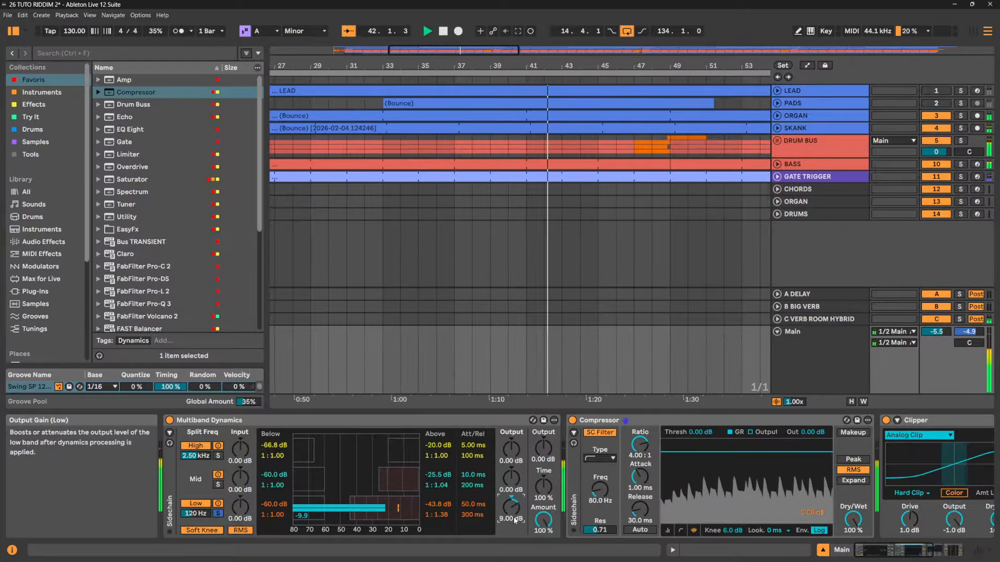
click(218, 503)
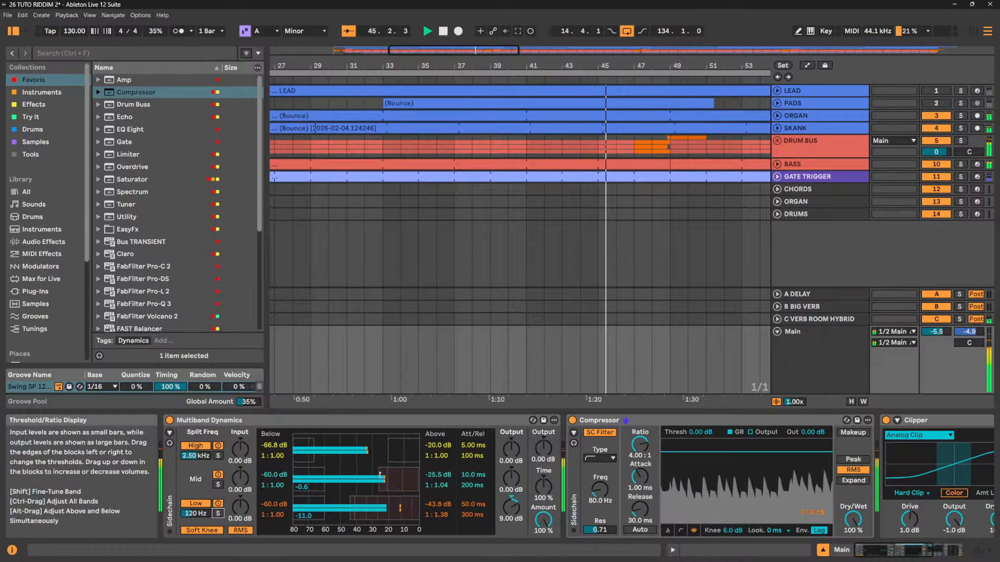
Adjust the mid band's Above threshold to about -27.5 dB and its ratio to 1:0.99 while auditioning the track
drag(379, 479, 355, 479)
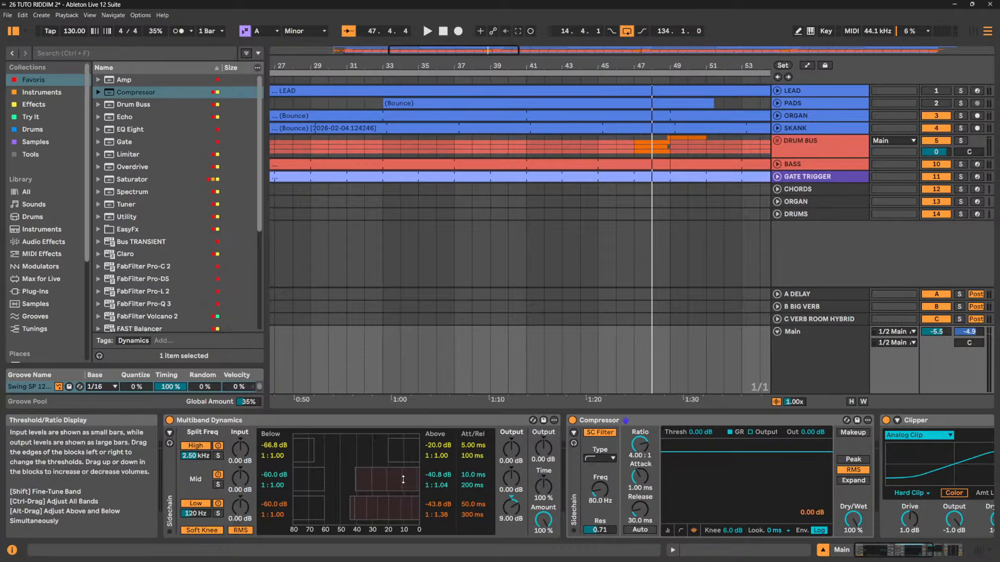
key(space)
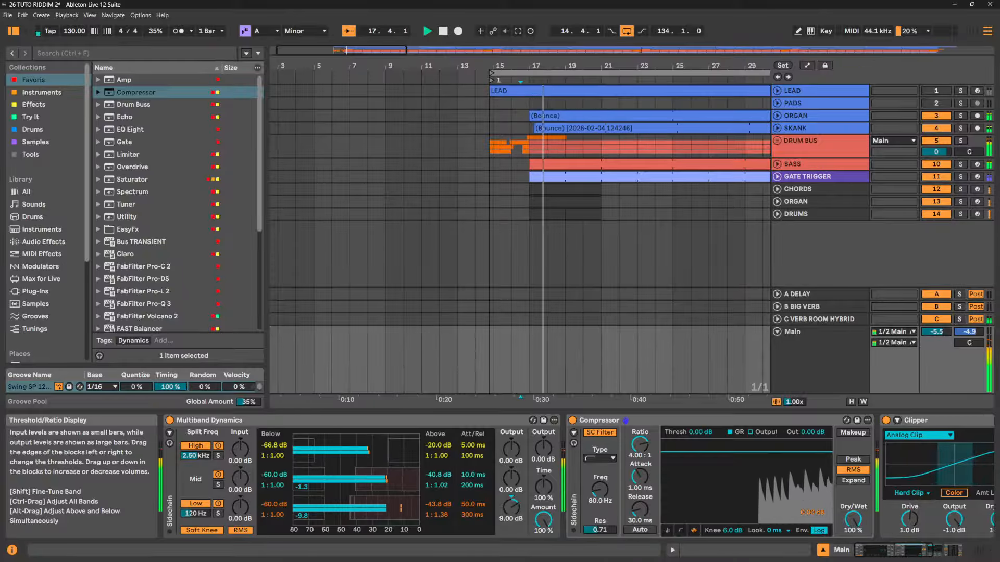
drag(357, 475, 371, 474)
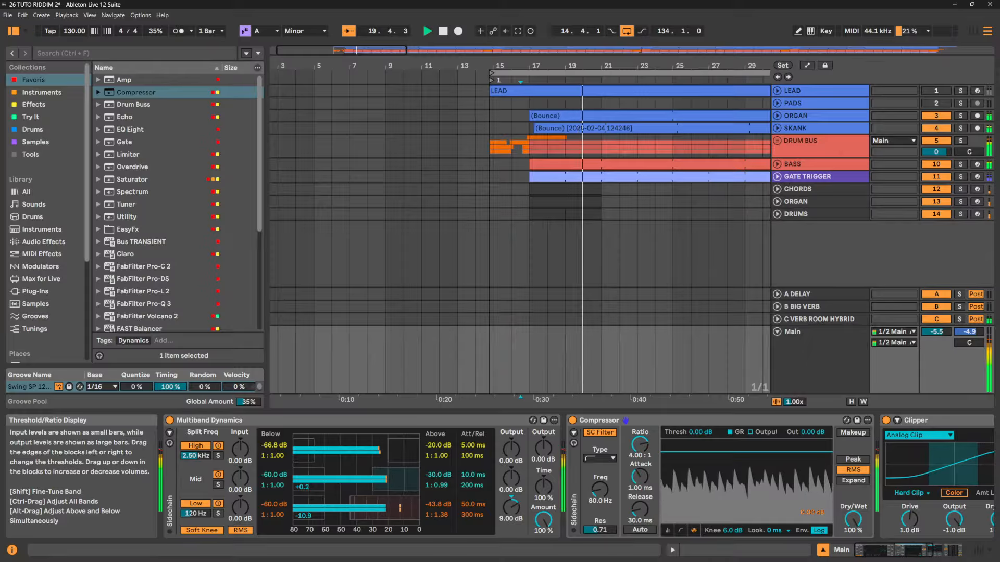
key(space)
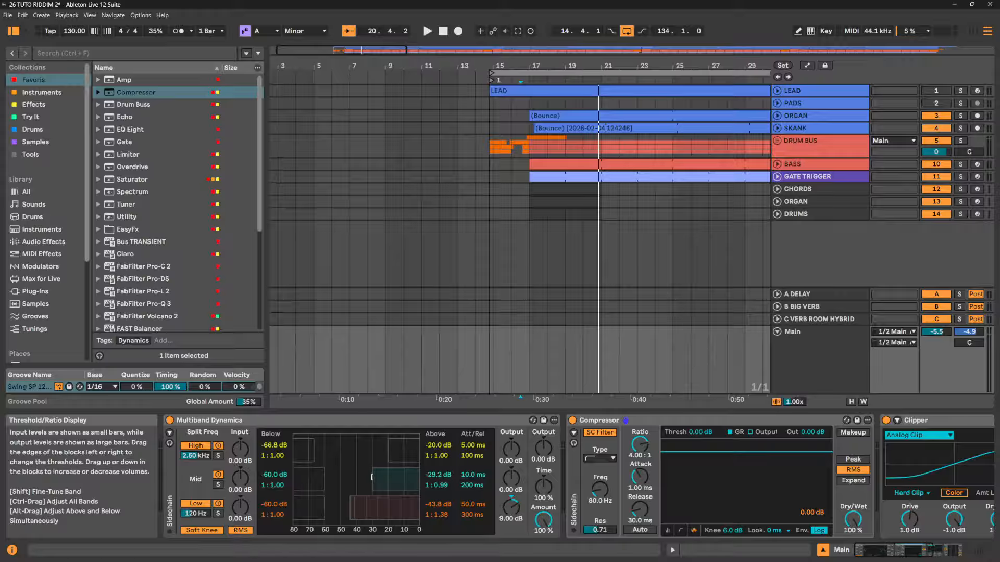
key(space)
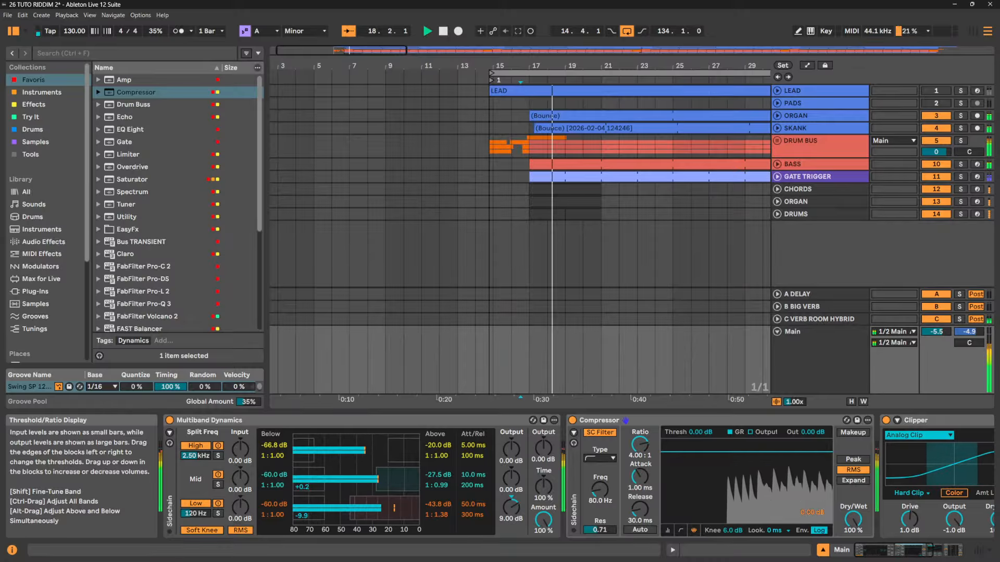
Play the Main track from bar 17 and set the mid band's Above threshold to -20 dB with a 1:0.62 ratio
click(530, 101)
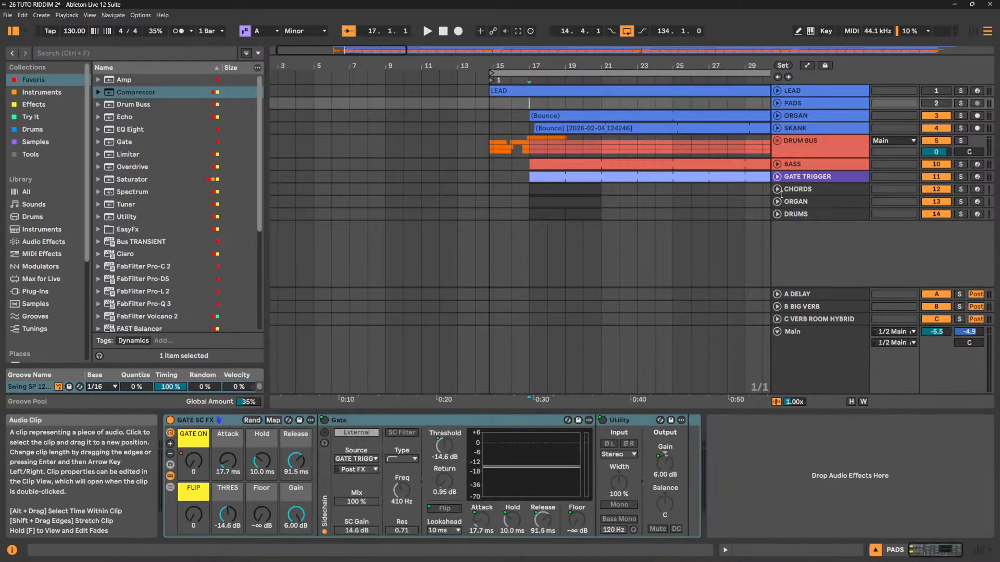
click(798, 352)
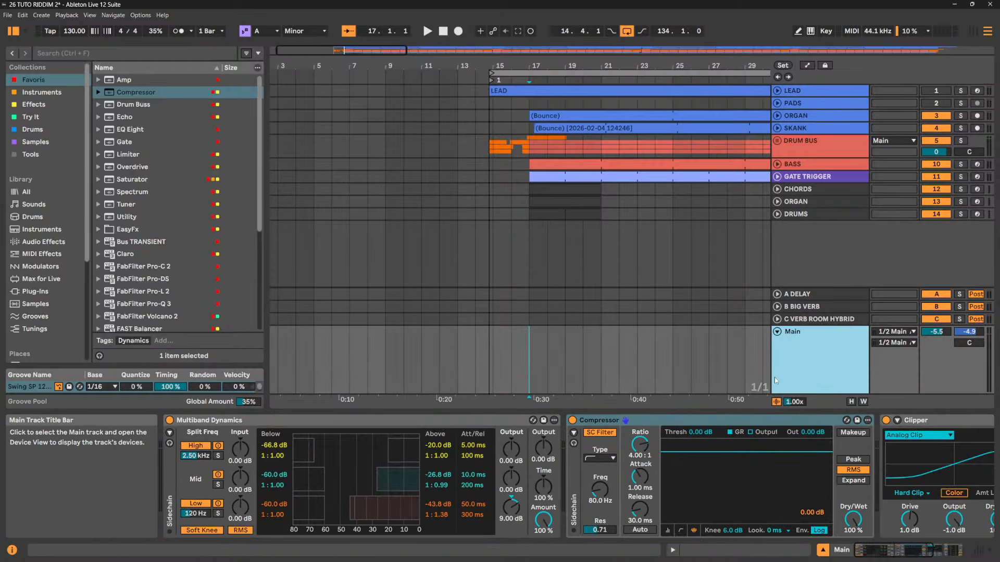
key(space)
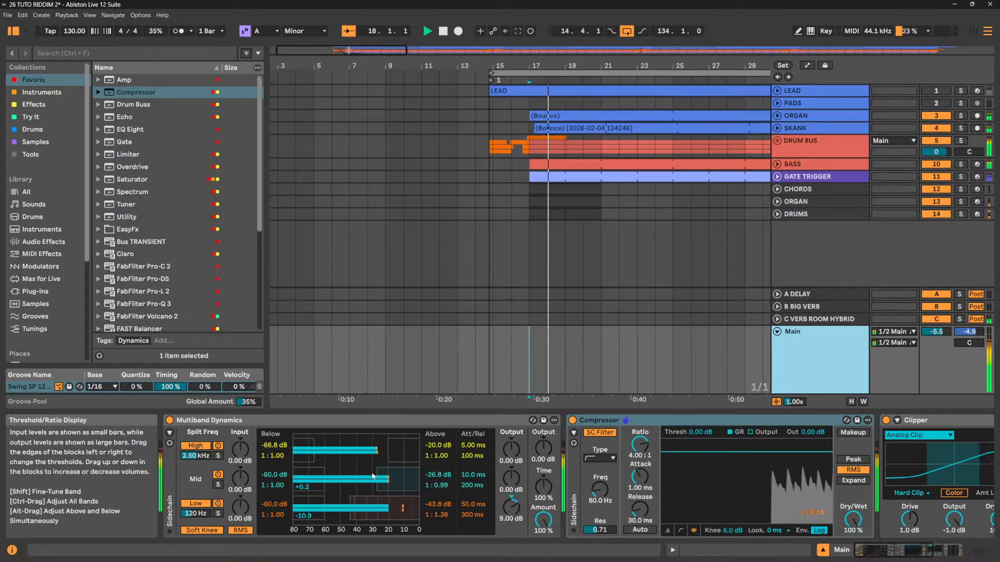
drag(376, 471, 387, 471)
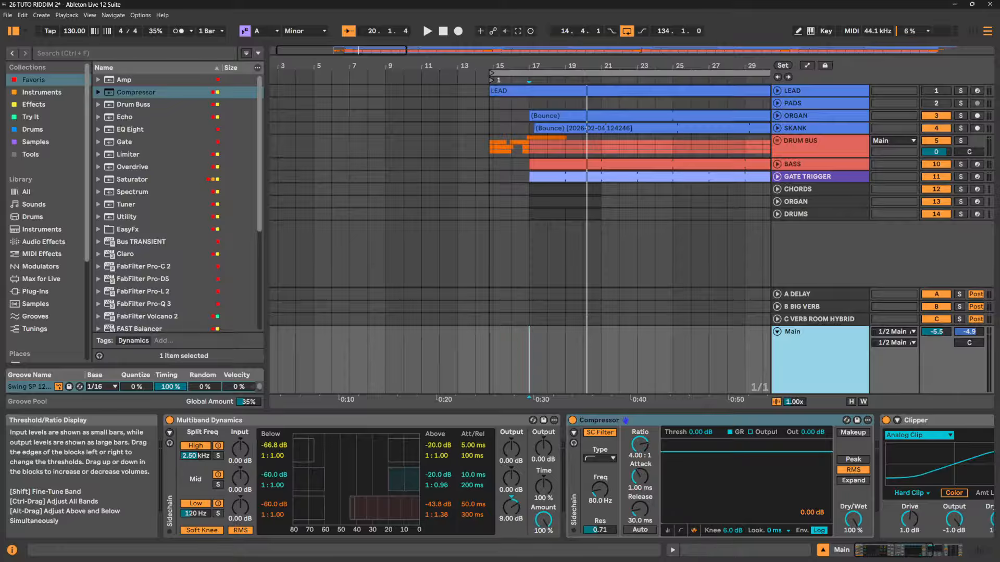
key(space)
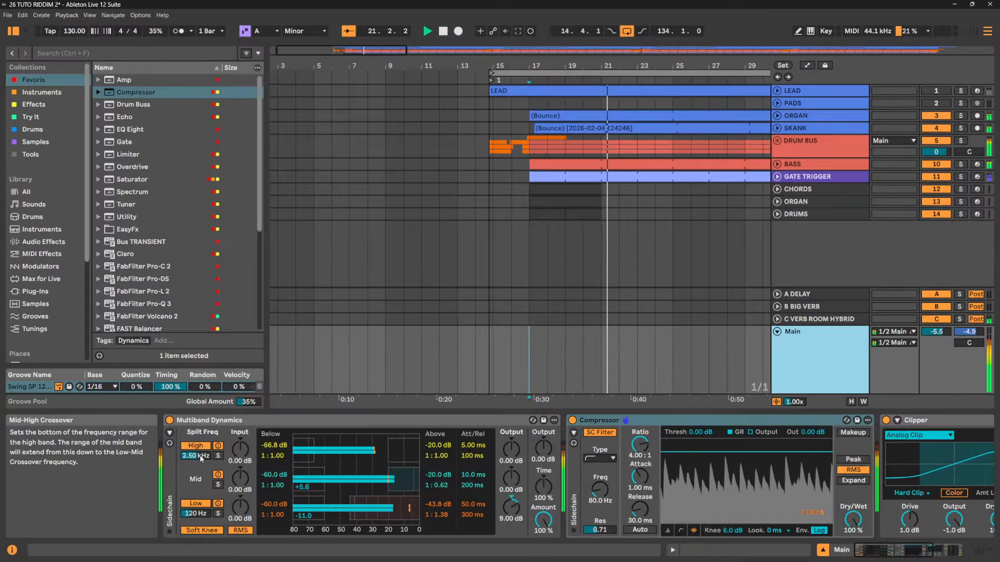
key(space)
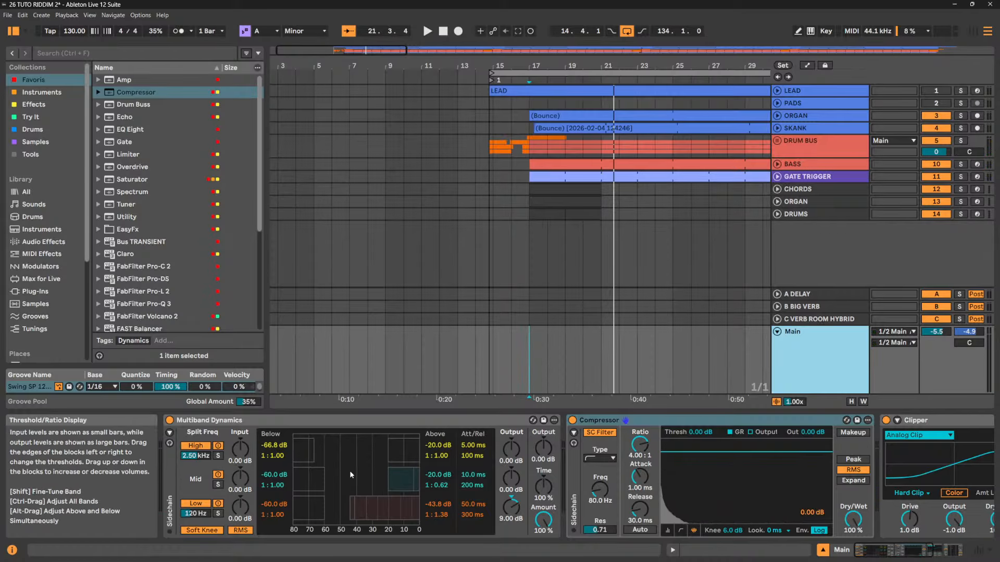
Compare the playback with the high band's processing turned off, and turn it back on
click(220, 446)
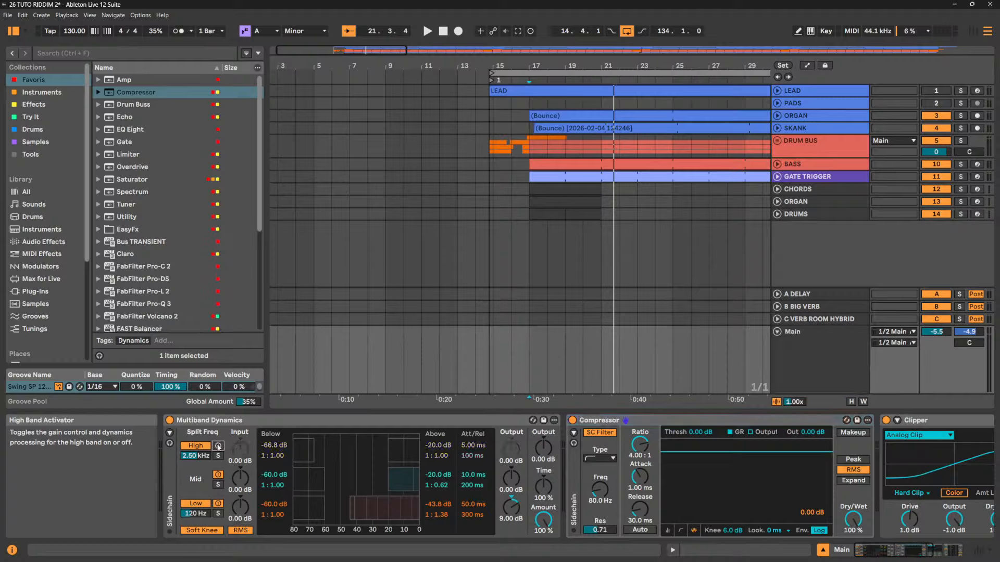
key(space)
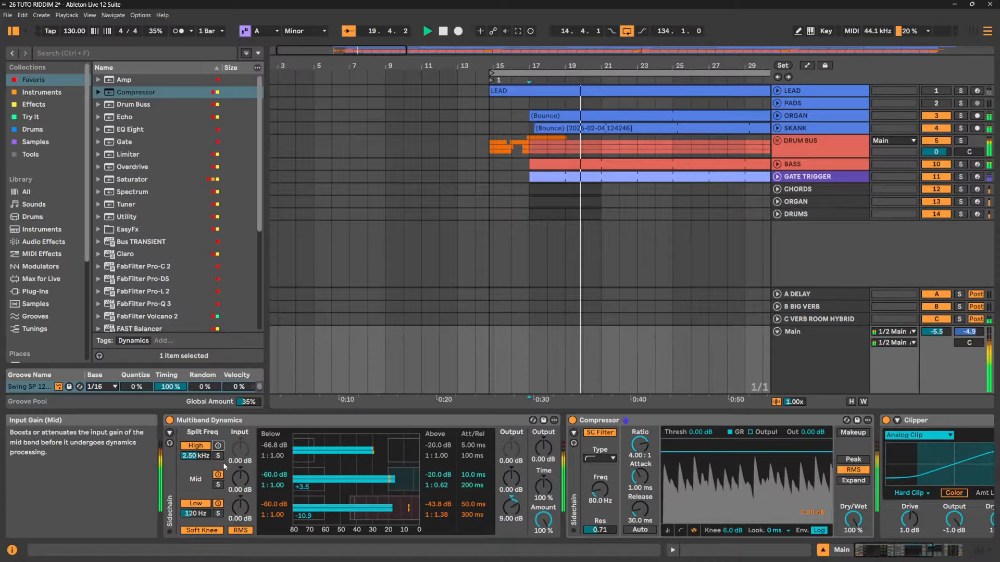
key(space)
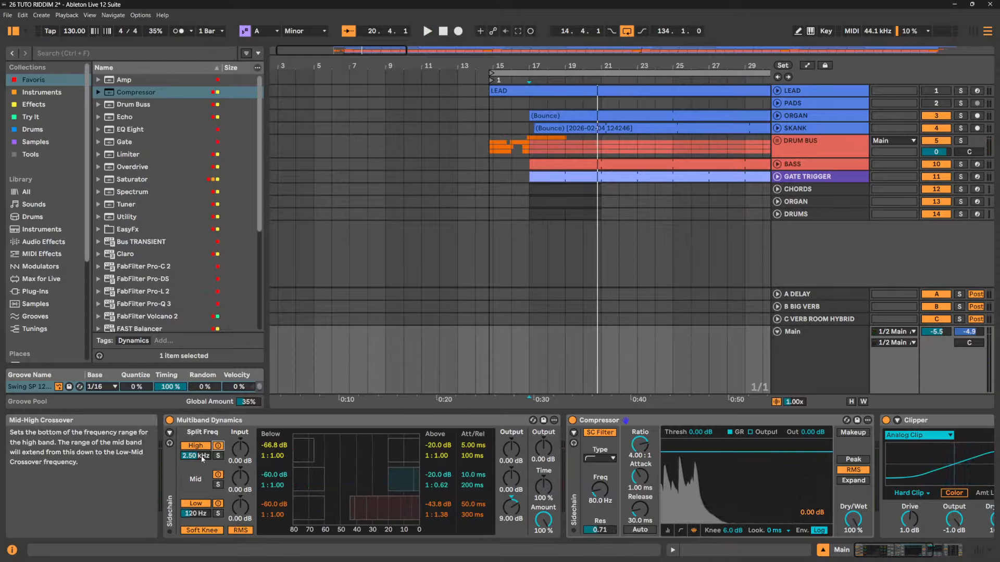
Raise the mid-high crossover frequency to about 5.82 kHz during playback
key(space)
drag(201, 455, 201, 422)
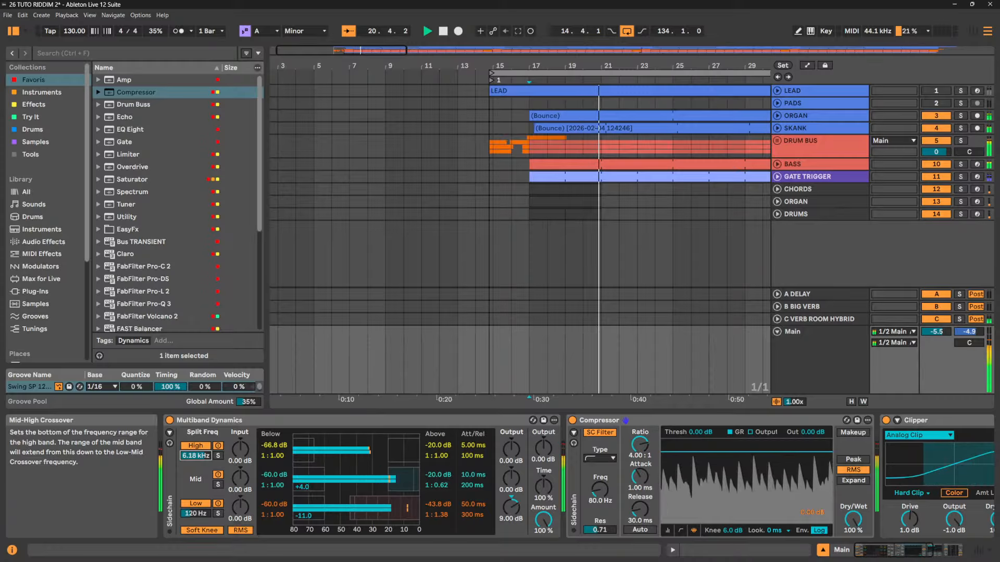
drag(202, 458, 202, 461)
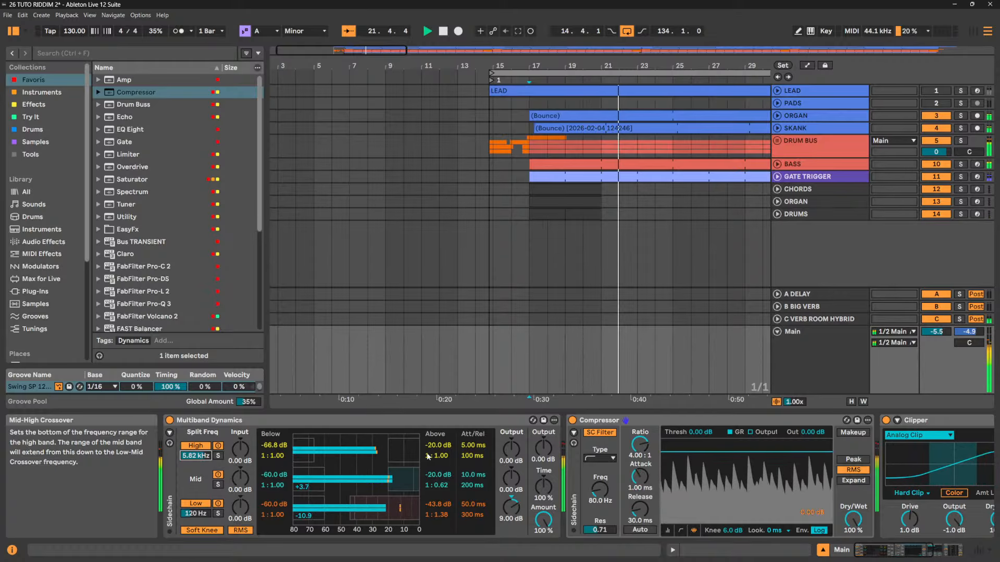
key(space)
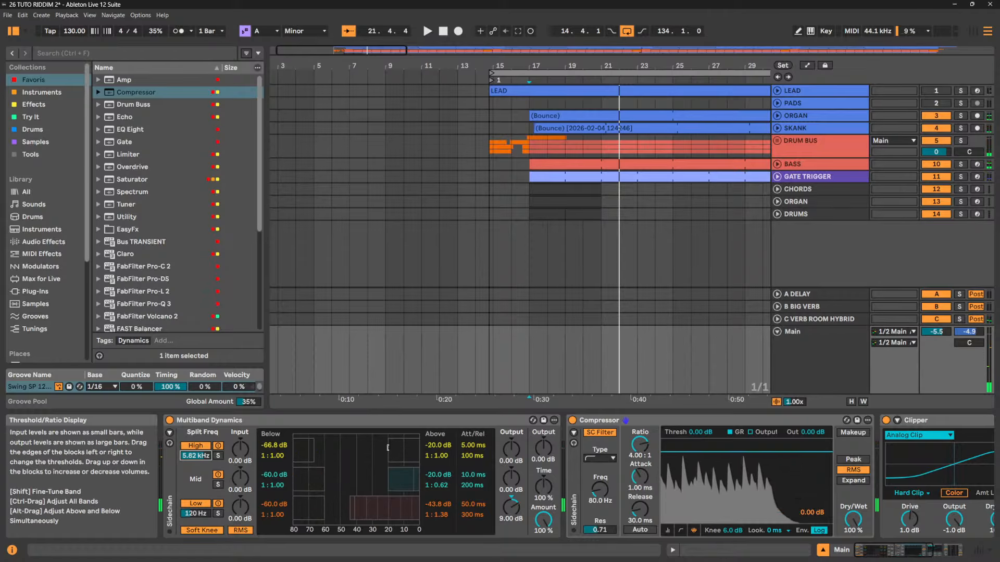
Set the high band's Above threshold to about -31.8 dB and its ratio to 1:0.88 for upward expansion
mouse_move(387, 447)
mouse_down()
mouse_move(370, 448)
mouse_move(407, 449)
mouse_up()
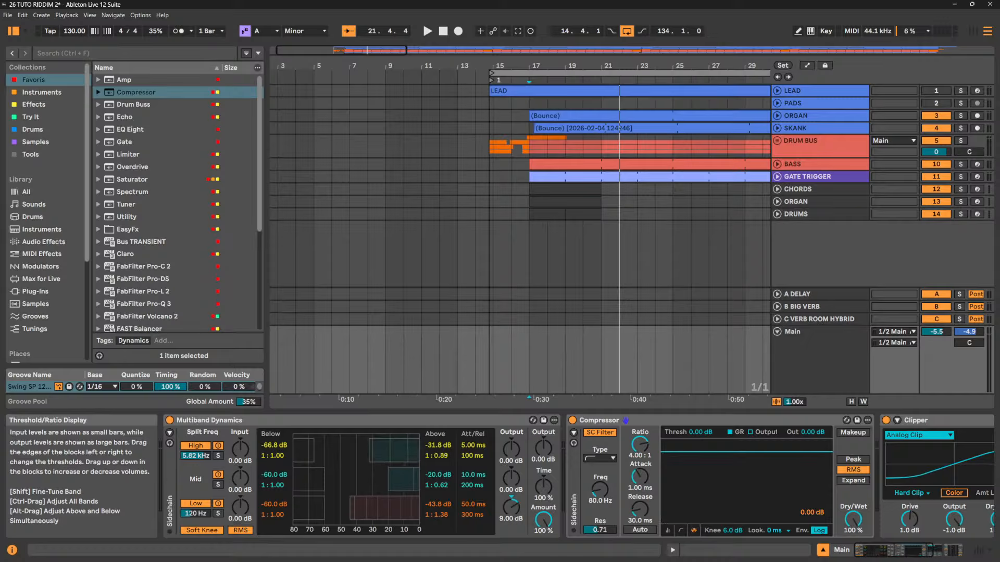
key(space)
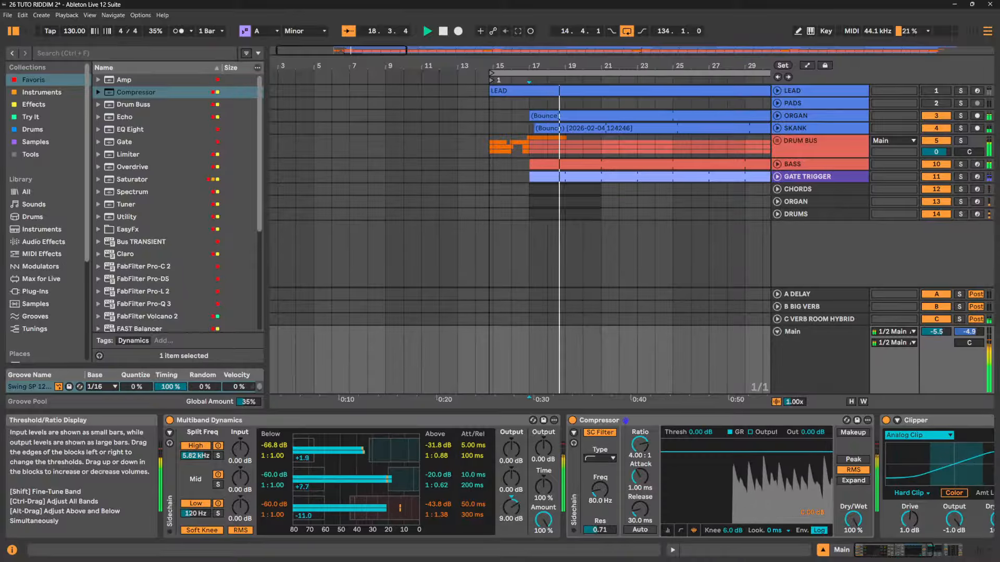
drag(407, 455, 407, 453)
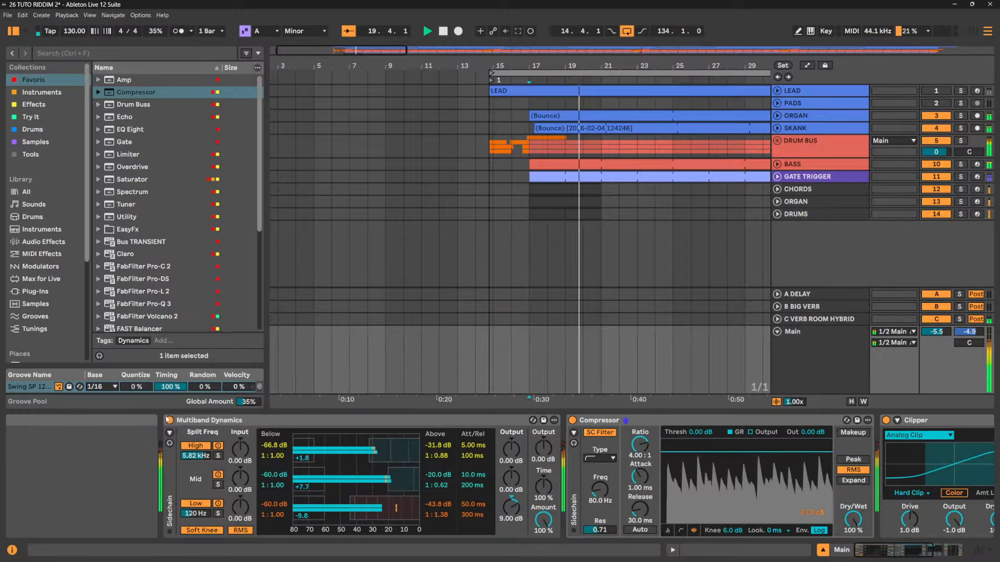
Compare the mix with Multiband Dynamics bypassed and active during playback
click(170, 420)
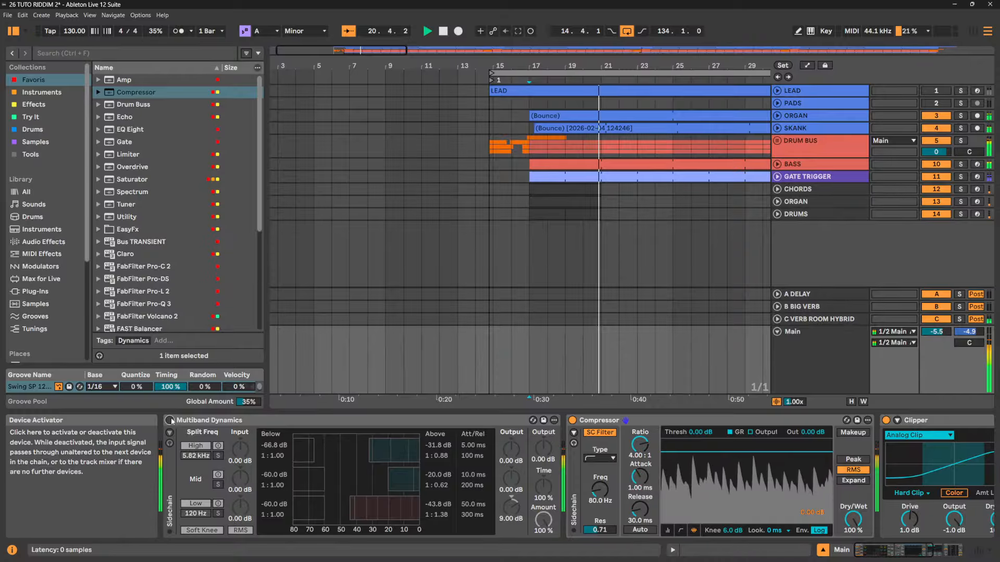
click(169, 420)
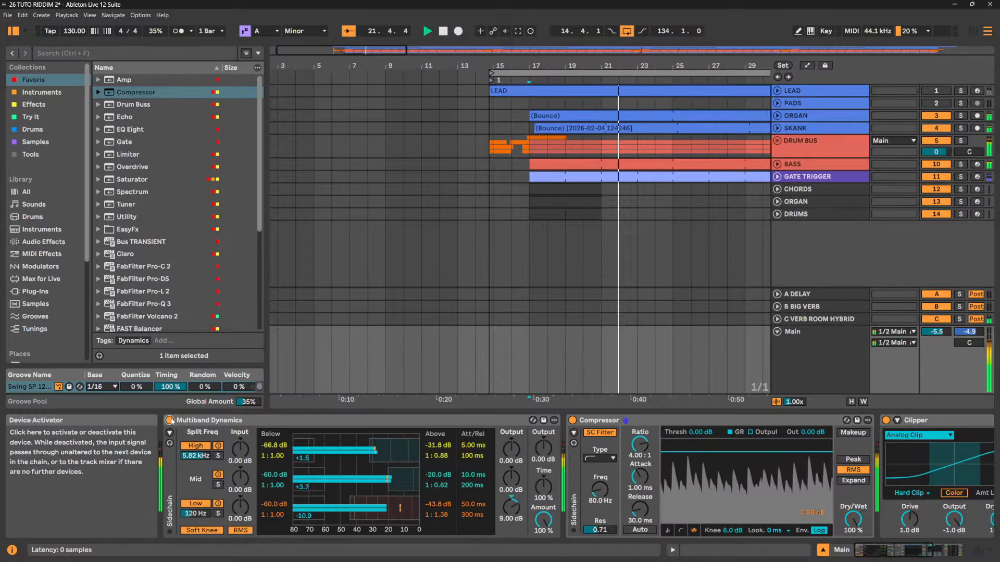
key(space)
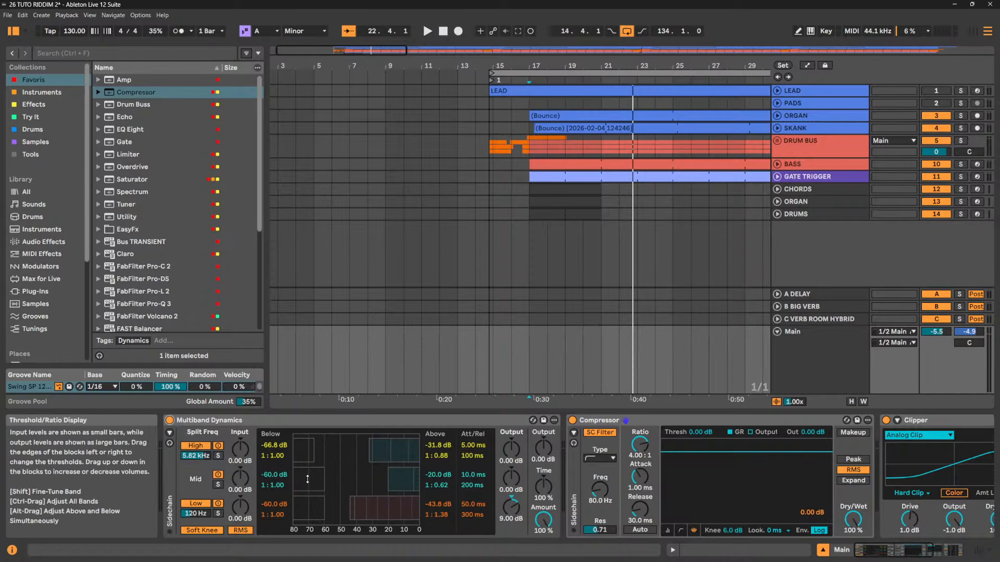
key(space)
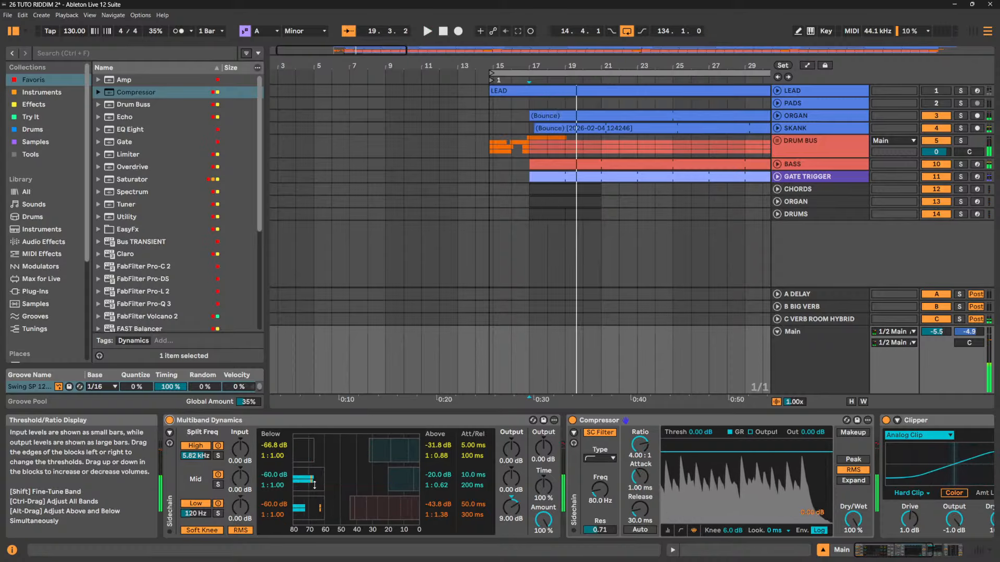
Set the mid band's output gain to -4 dB in Multiband Dynamics
click(513, 491)
text(-)
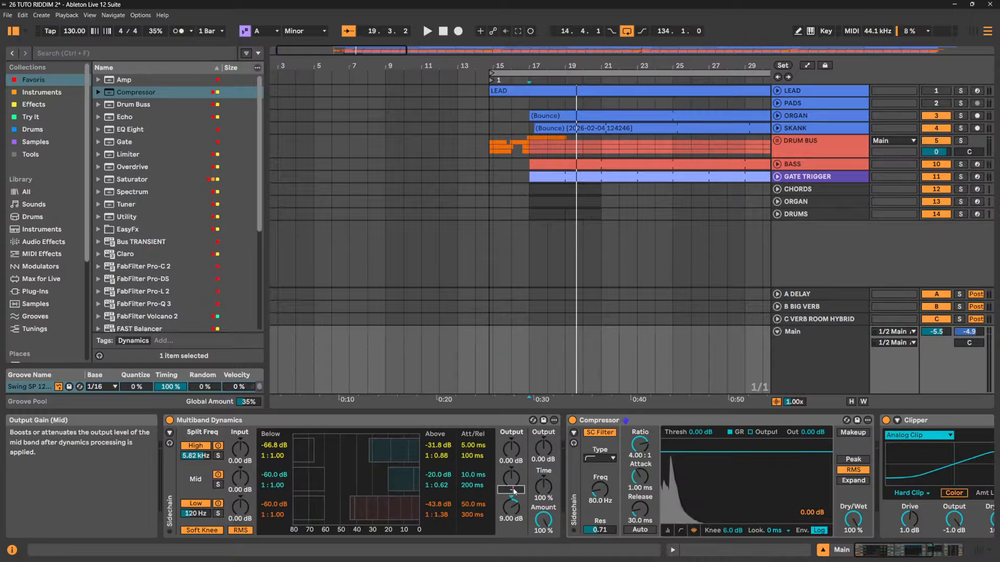
text(4)
key(Return)
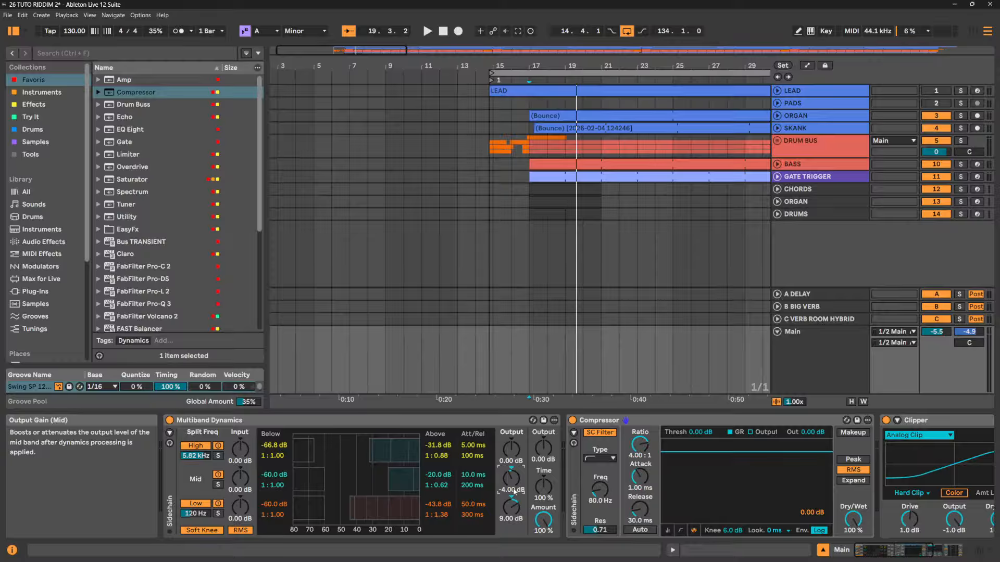
Play back the riddim from bar 17 to audition the current Multiband Dynamics settings
key(space)
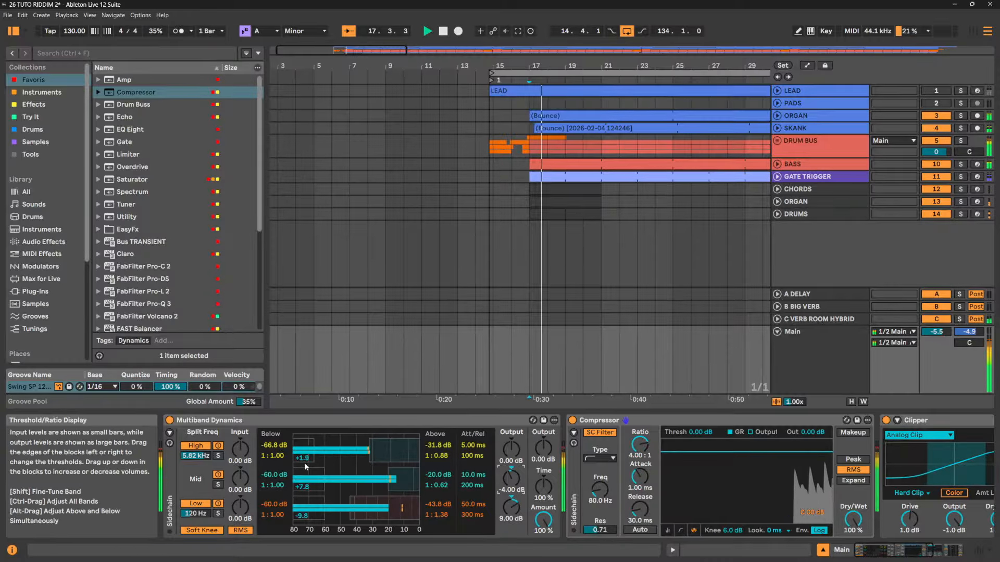
key(space)
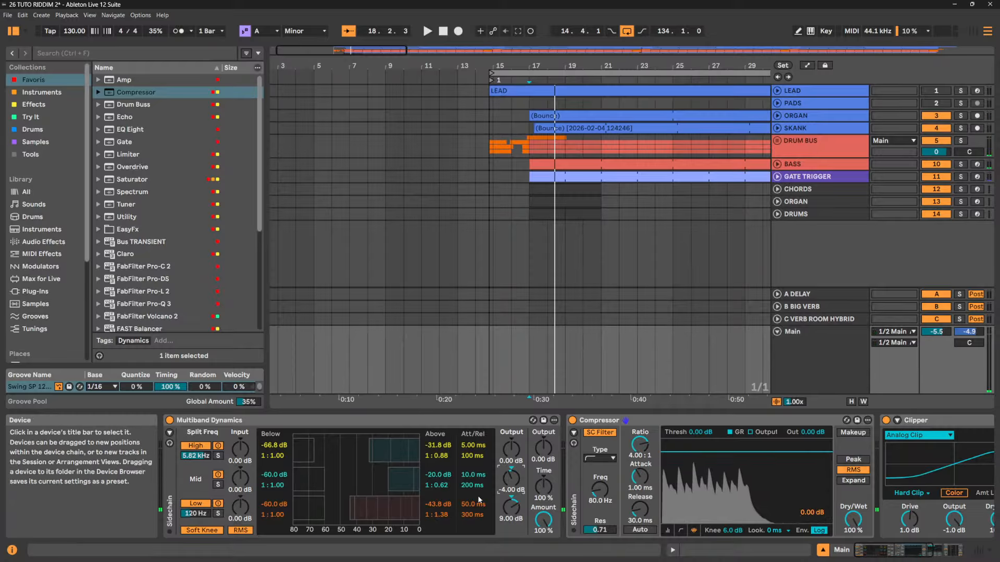
key(space)
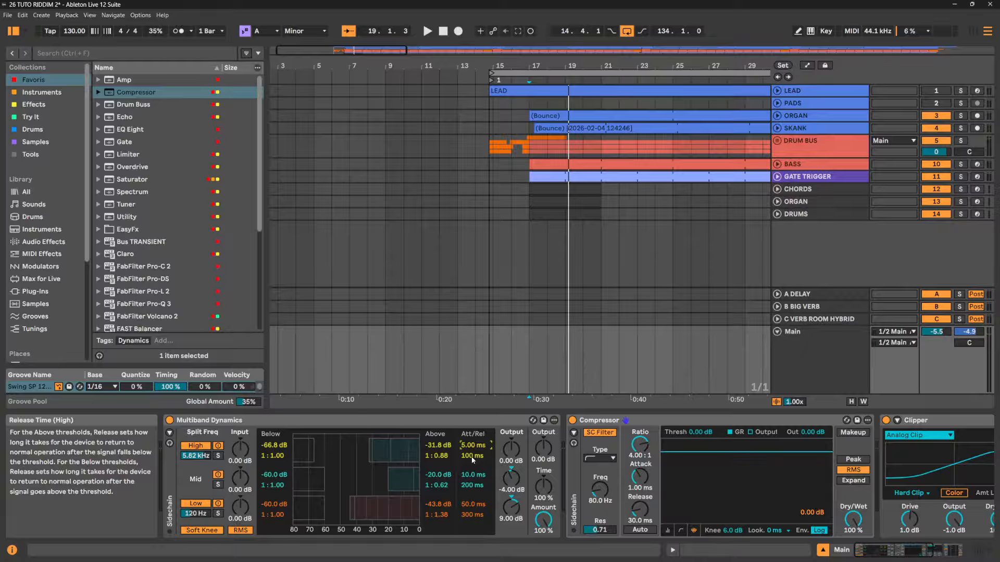
Compare Peak and RMS detection in Multiband Dynamics by ear, ending on RMS
key(space)
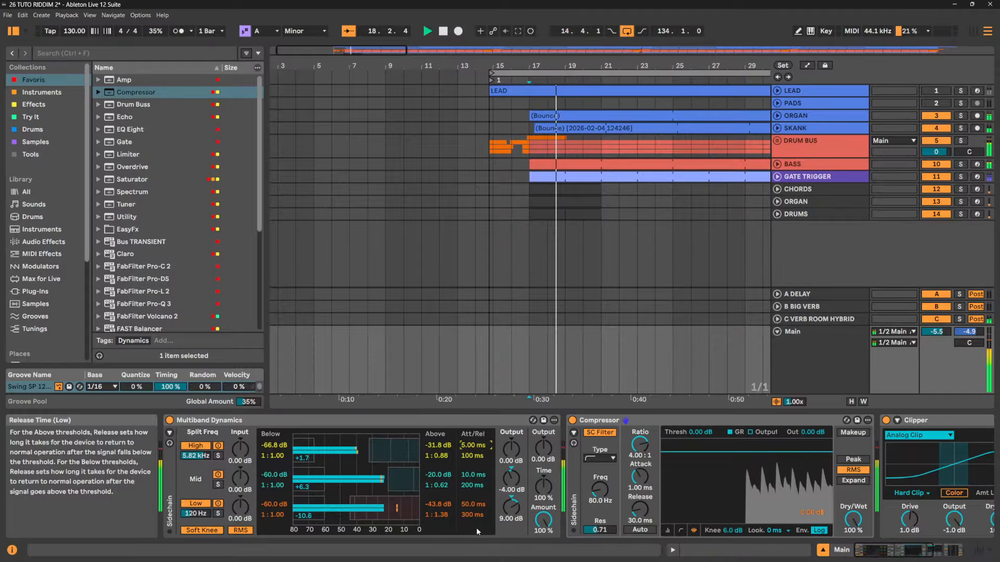
click(241, 531)
key(space)
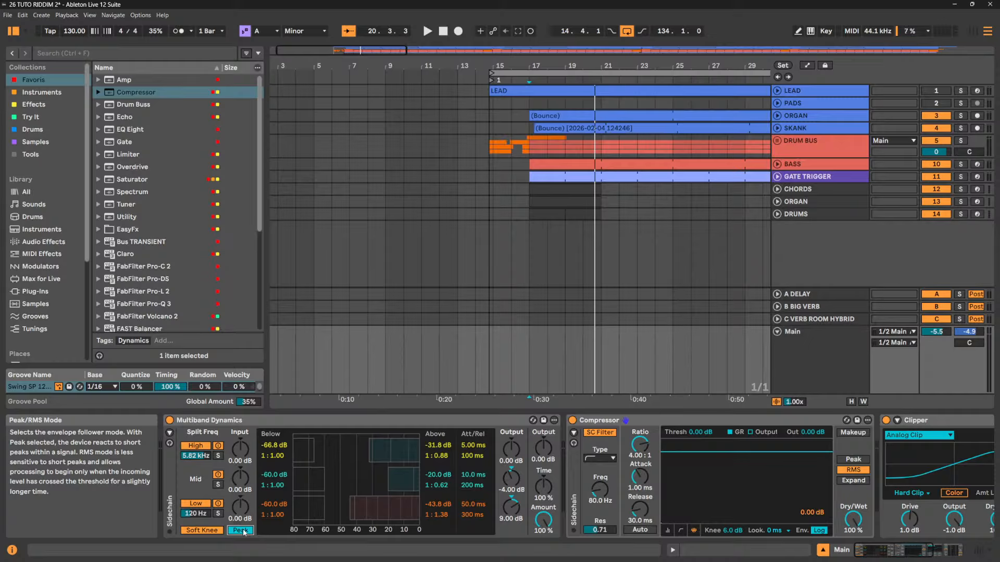
click(240, 530)
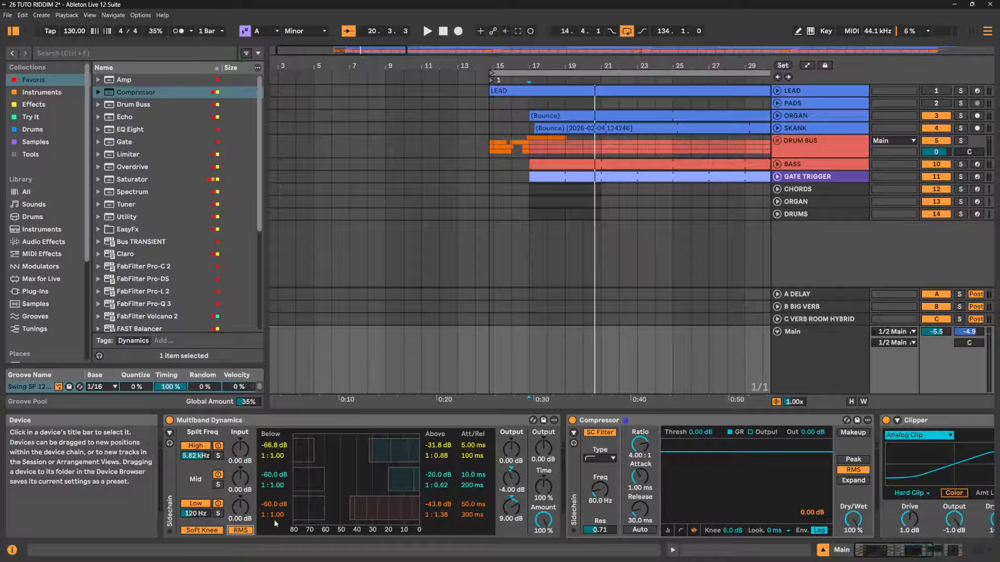
Compare Multiband Dynamics with Soft Knee off and on during playback, leaving Soft Knee enabled
key(space)
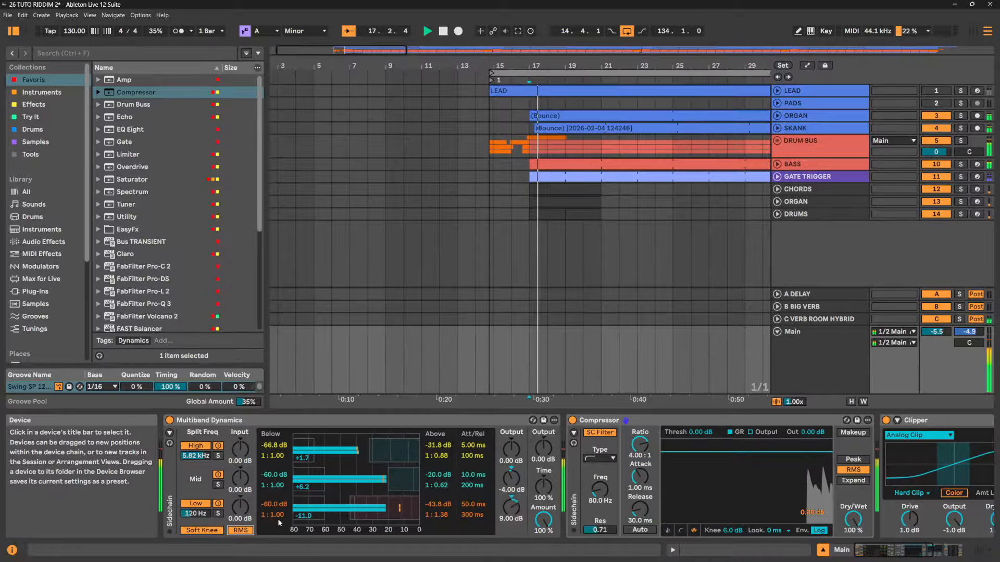
click(213, 531)
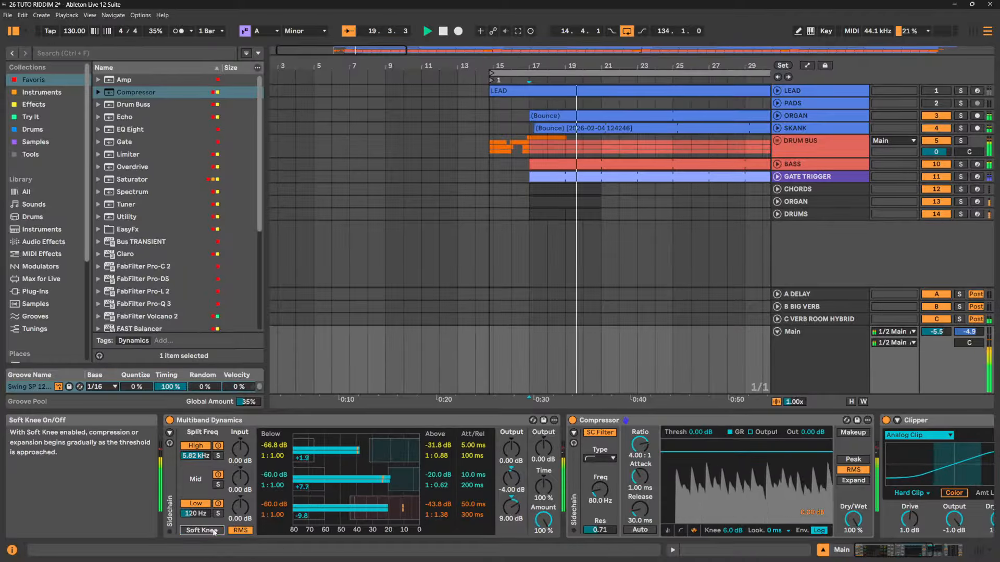
click(214, 530)
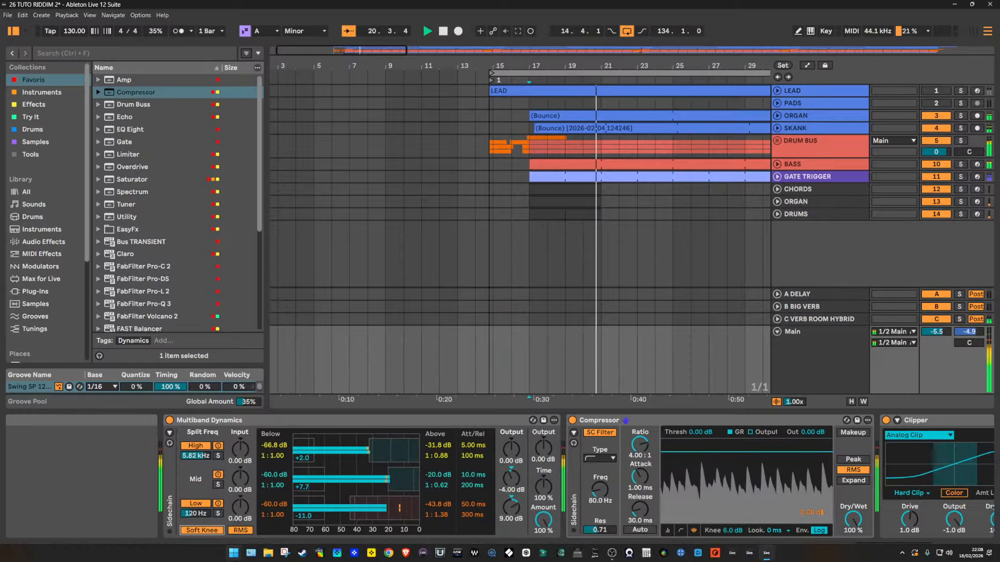
key(space)
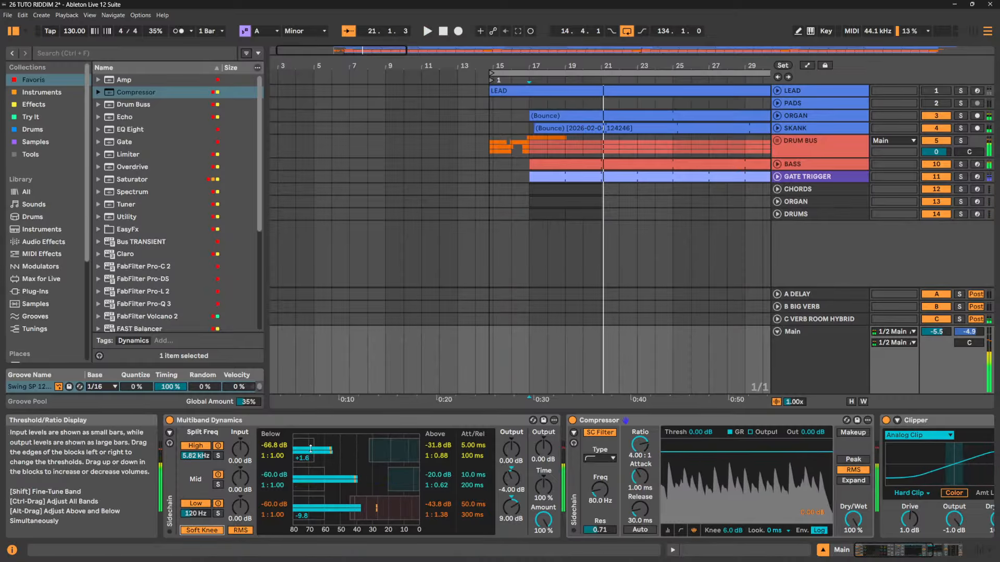
Set the Compressor threshold to about -10.9 dB and Multiband Dynamics' high-band Above threshold to about -34.2 dB
click(329, 420)
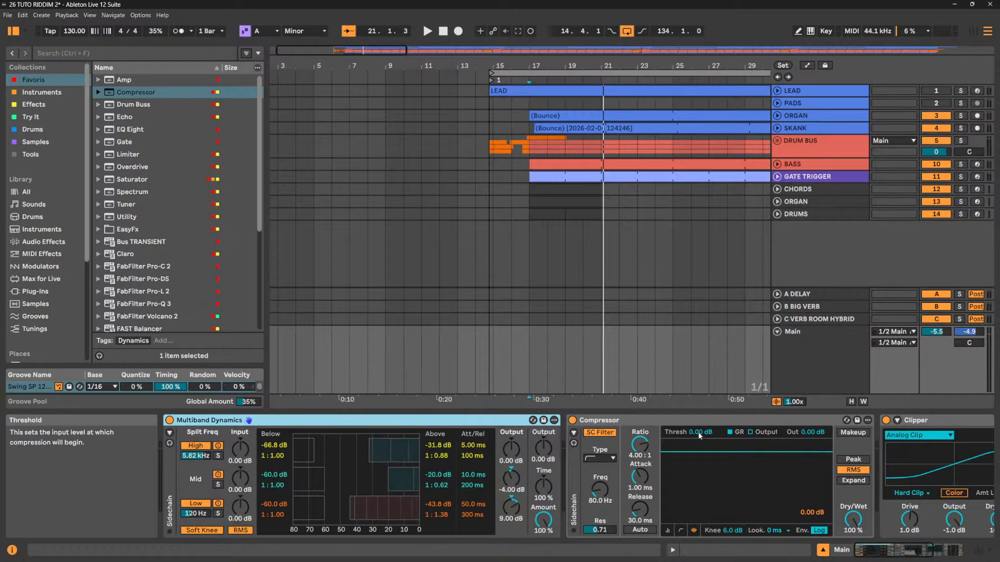
drag(692, 430, 692, 458)
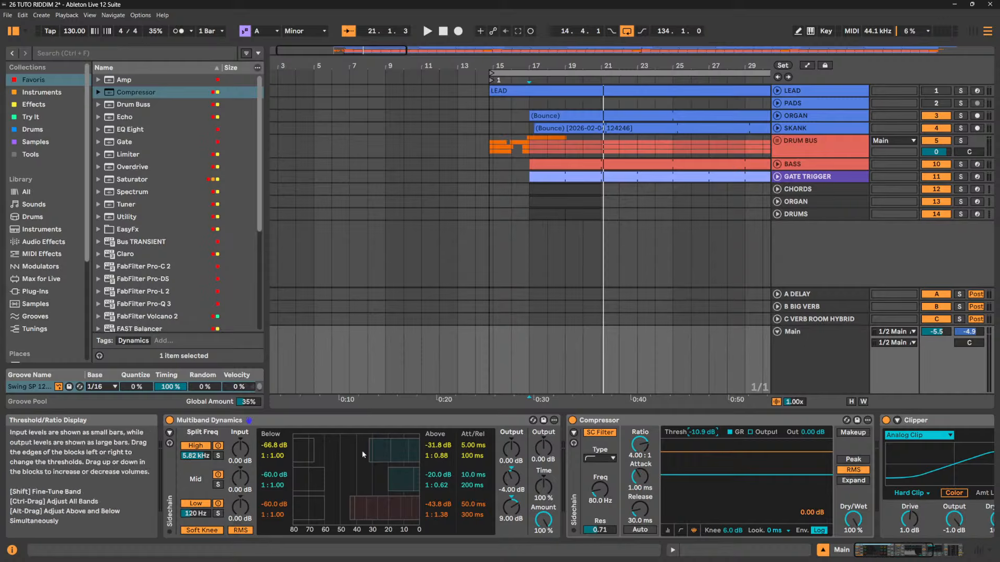
drag(370, 448, 364, 448)
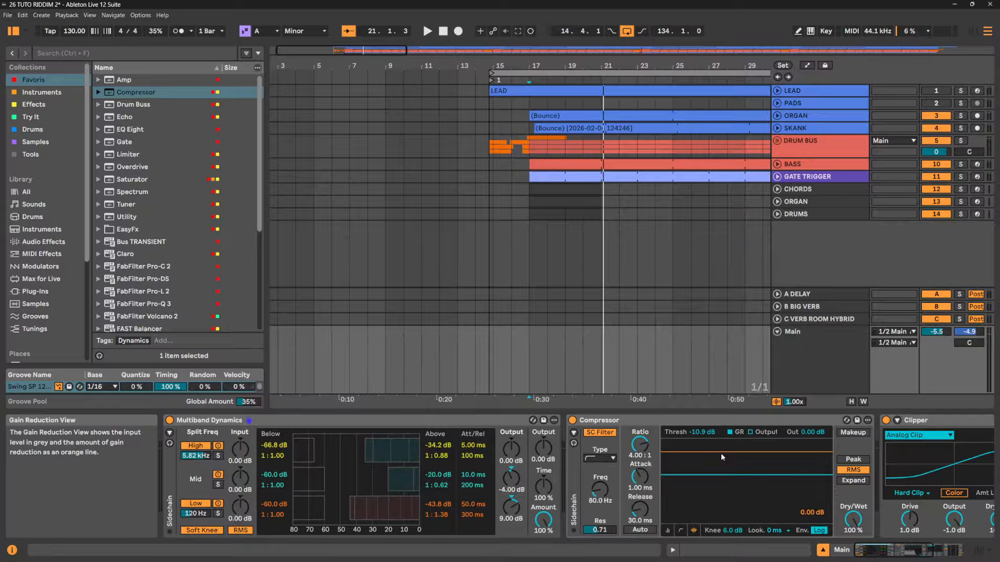
click(682, 421)
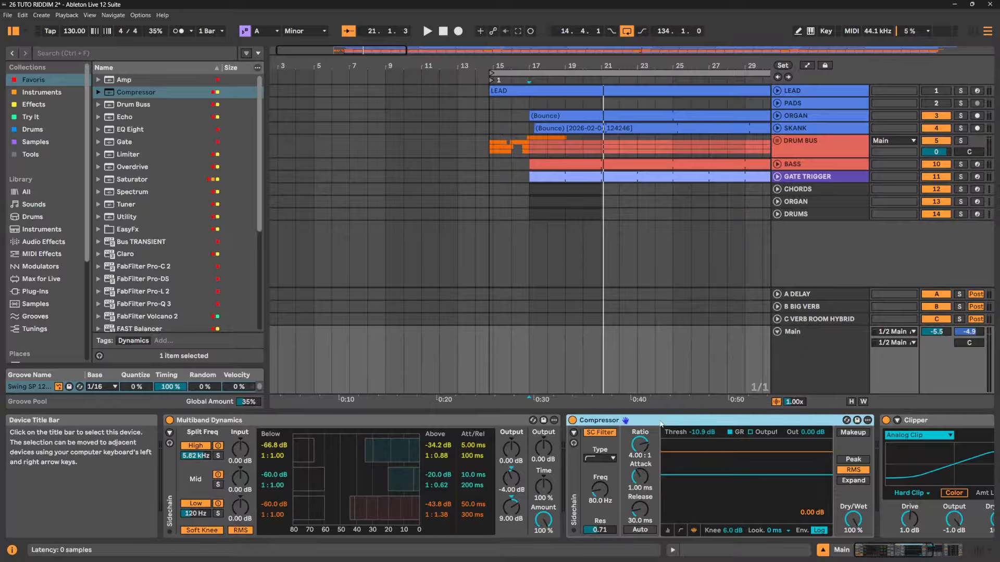
Insert a Gate between Multiband Dynamics and the Compressor on the Main track, and hide the Info View
click(448, 422)
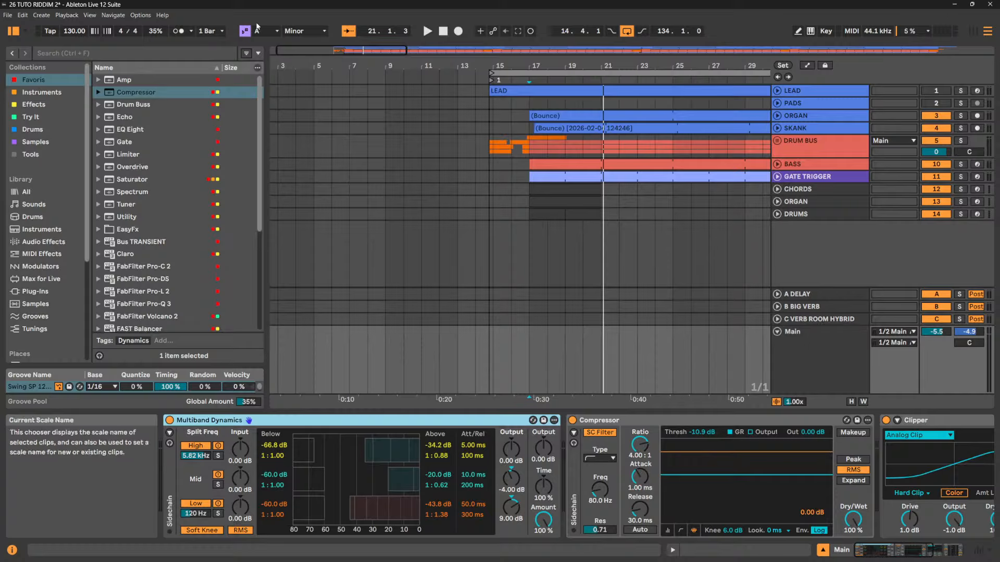
drag(126, 142, 569, 463)
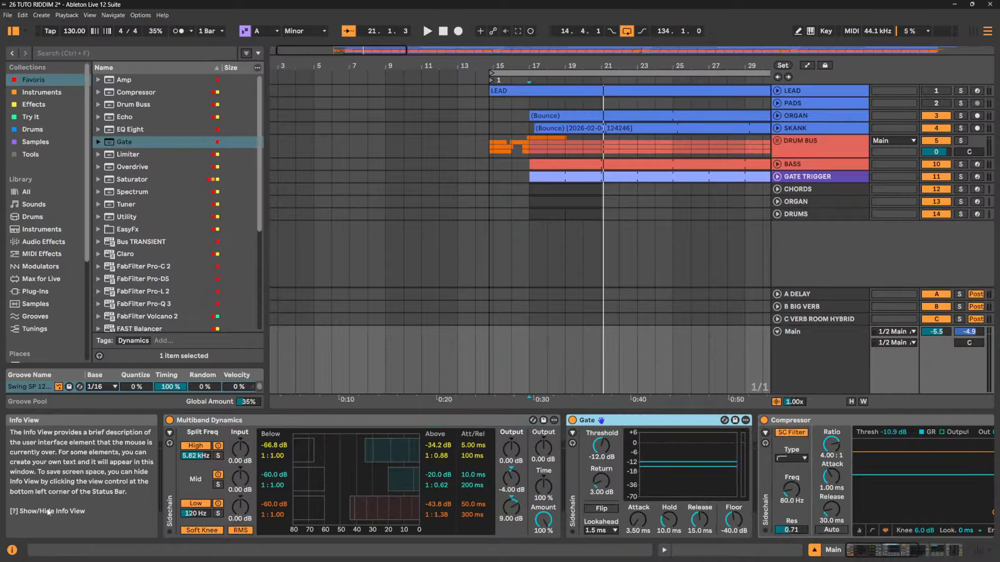
click(12, 550)
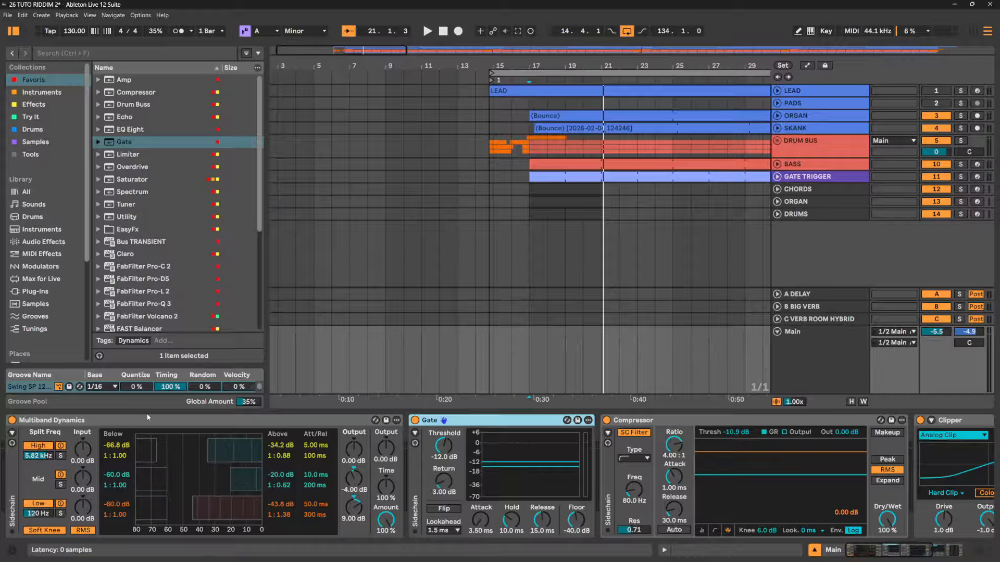
Bypass Multiband Dynamics and raise the Gate threshold to about -7.65 dB during playback
click(12, 421)
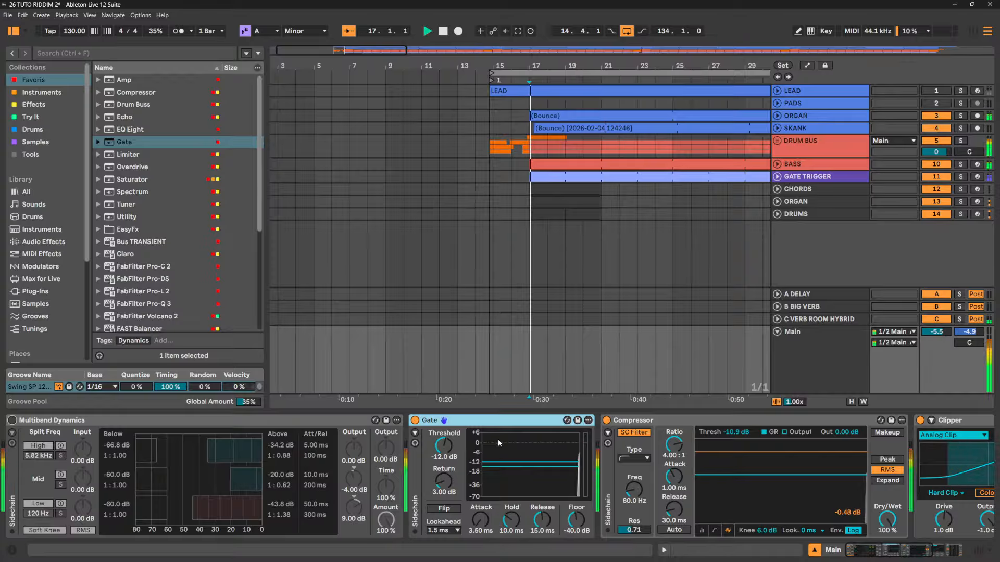
key(space)
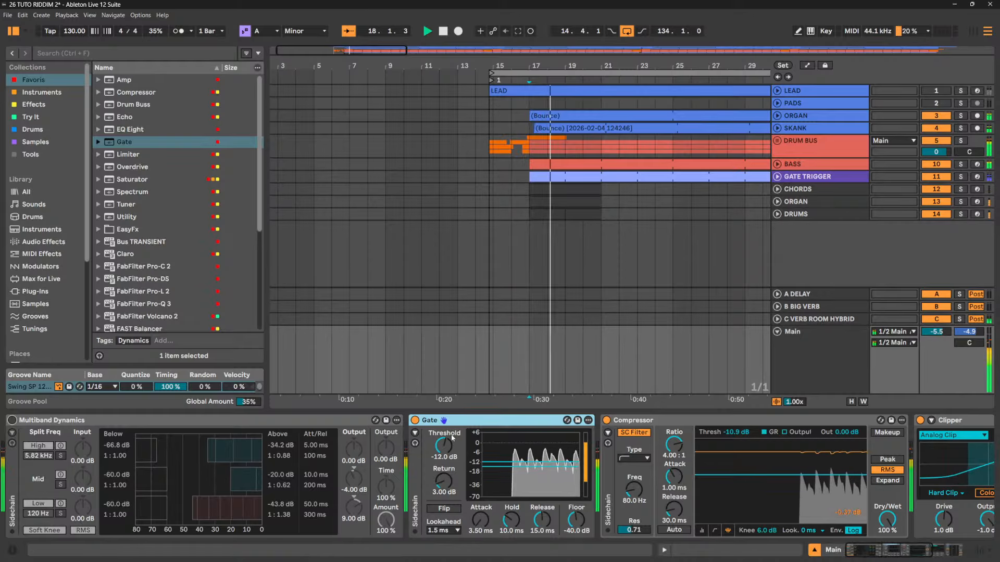
drag(443, 447, 443, 435)
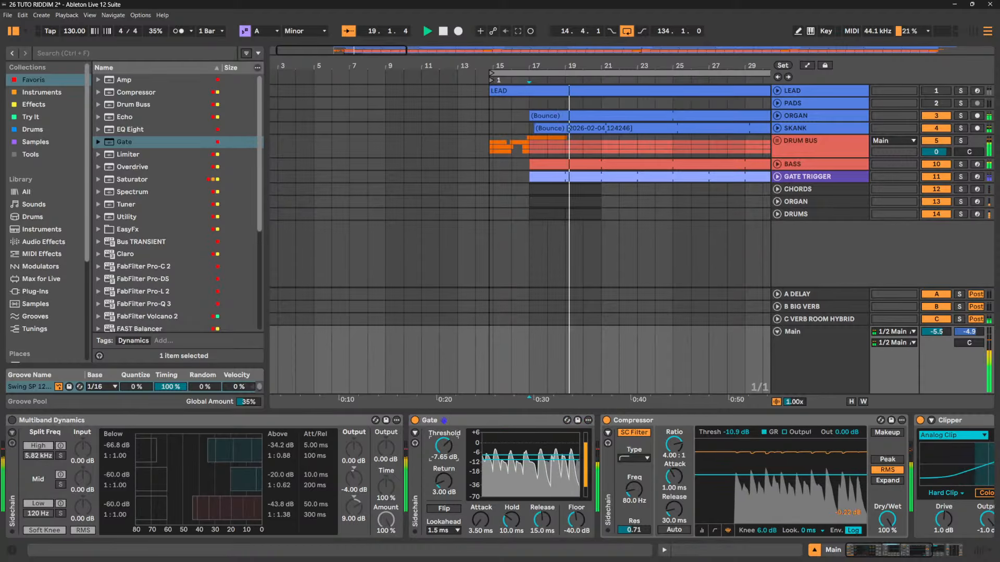
key(space)
Set the Gate's Return to about 1.14 dB and its Floor to -inf dB, and audition the gating
drag(444, 481, 444, 489)
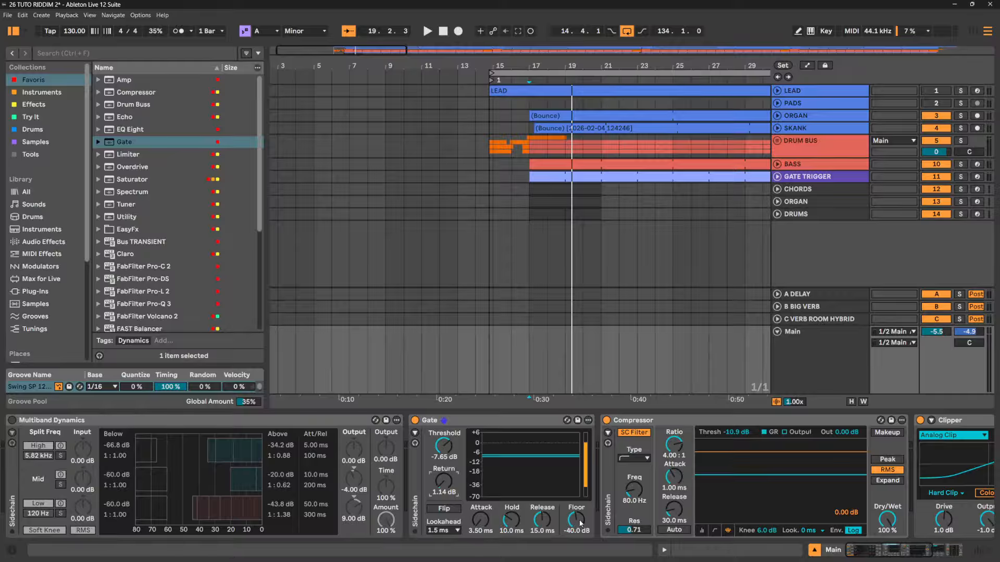
drag(579, 519, 579, 537)
key(space)
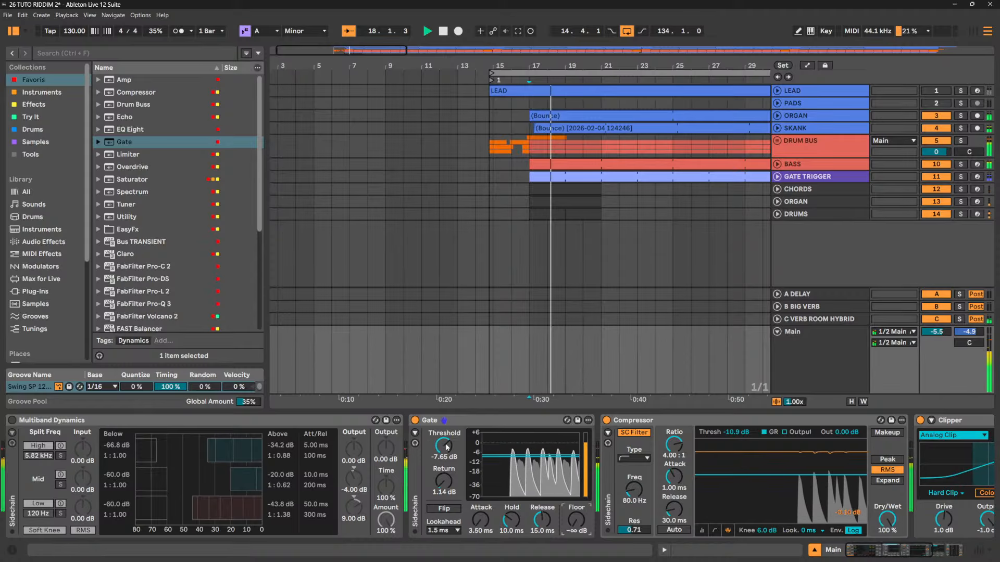
key(space)
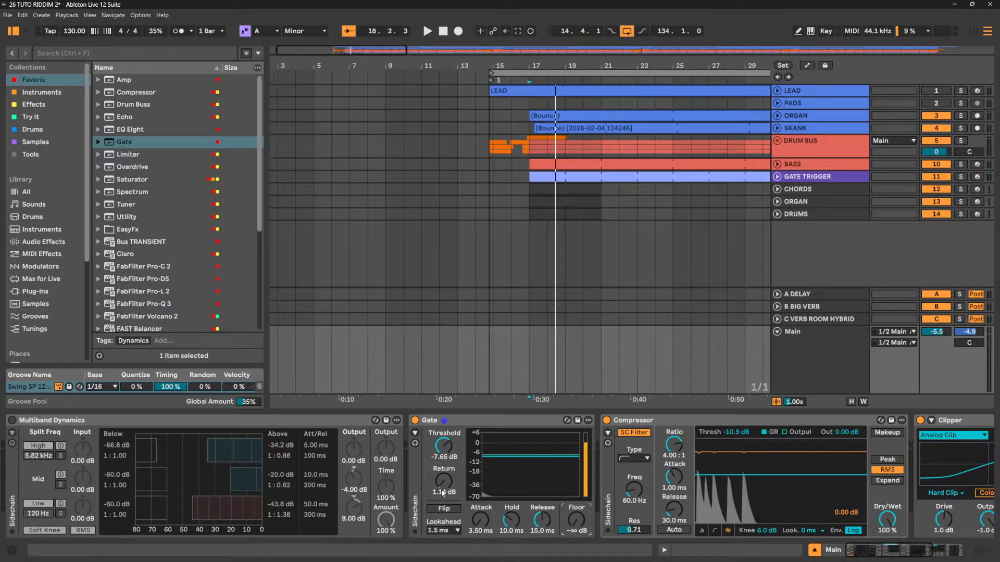
key(space)
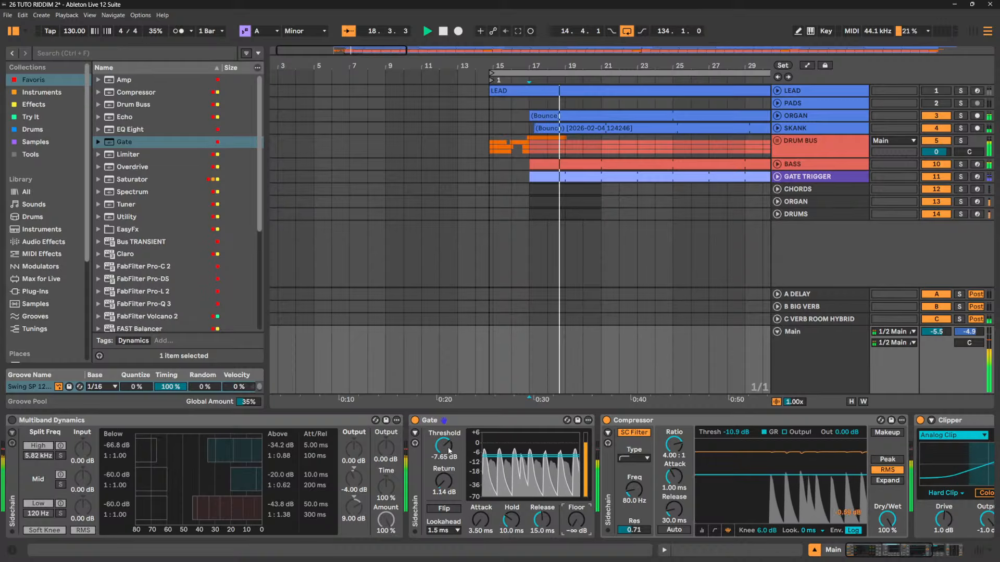
key(space)
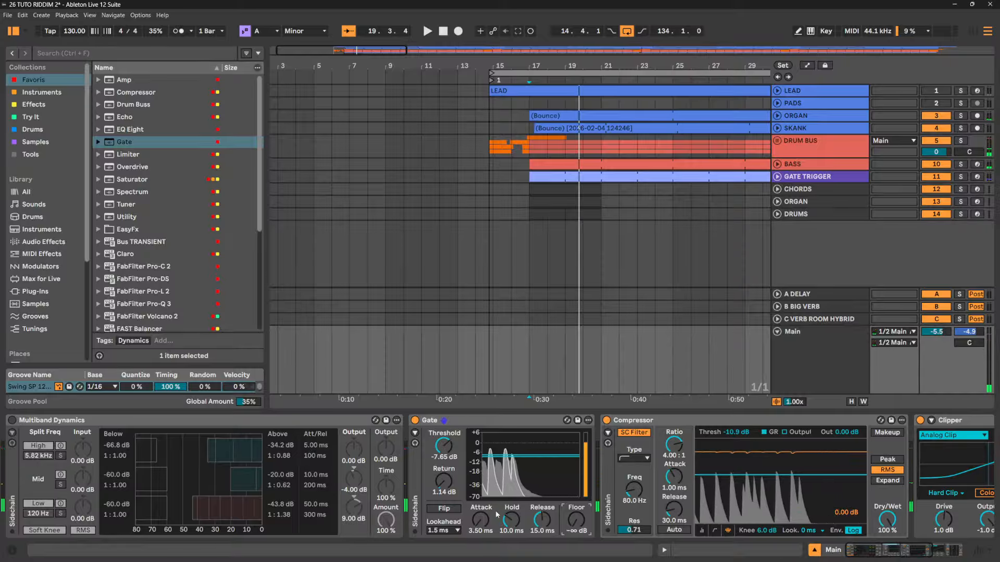
Compare the mix with the Gate bypassed and active, leaving the Gate enabled
click(415, 420)
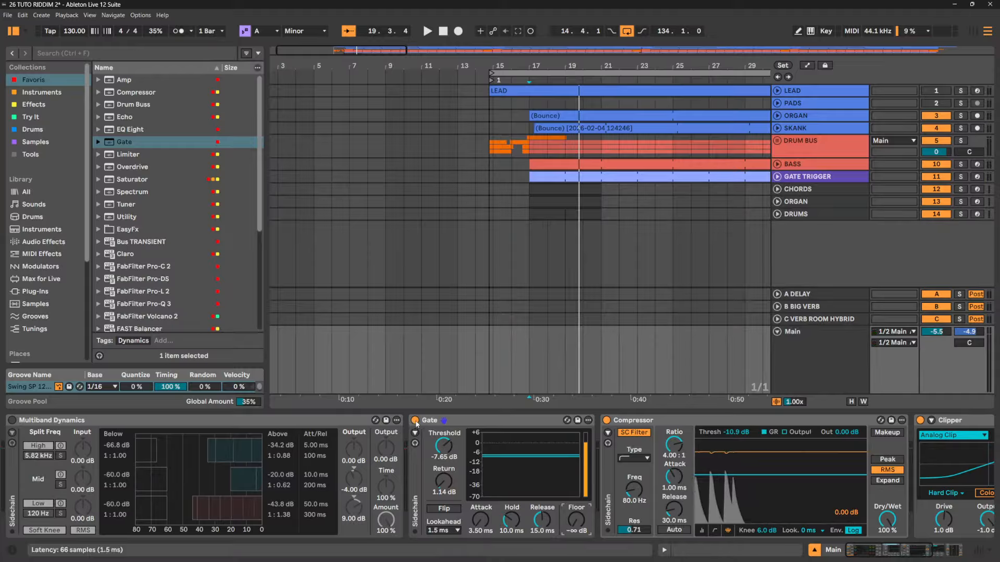
key(space)
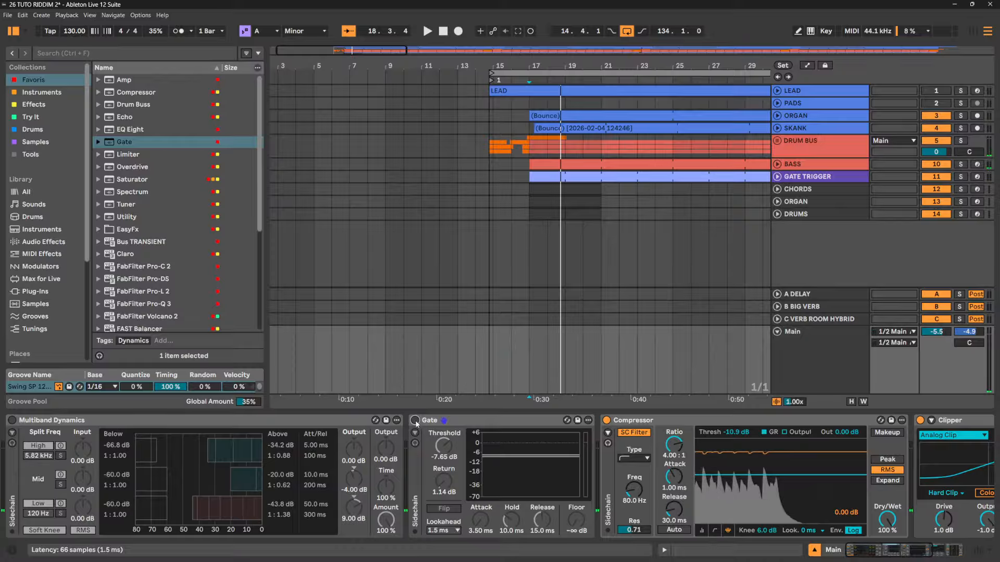
click(415, 420)
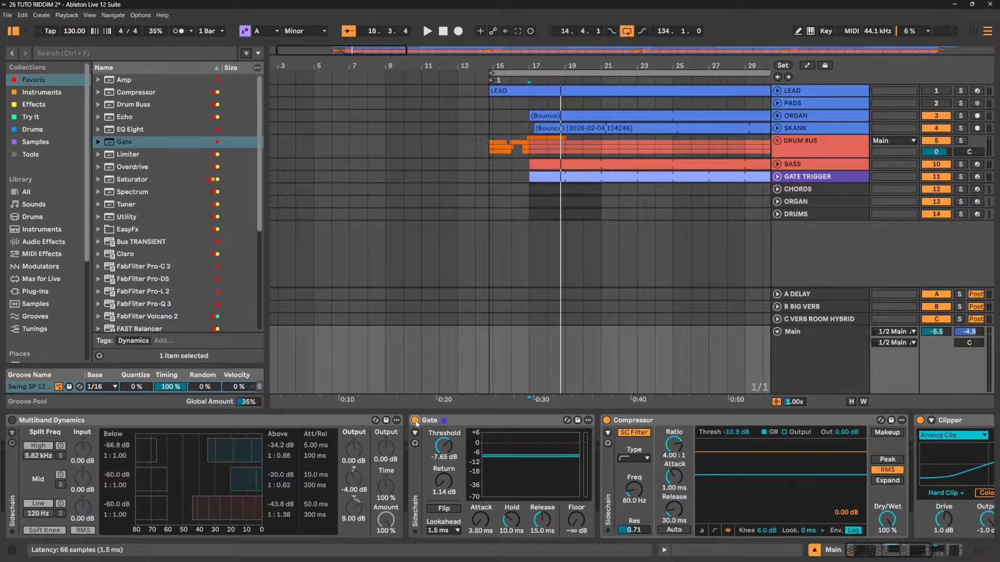
key(space)
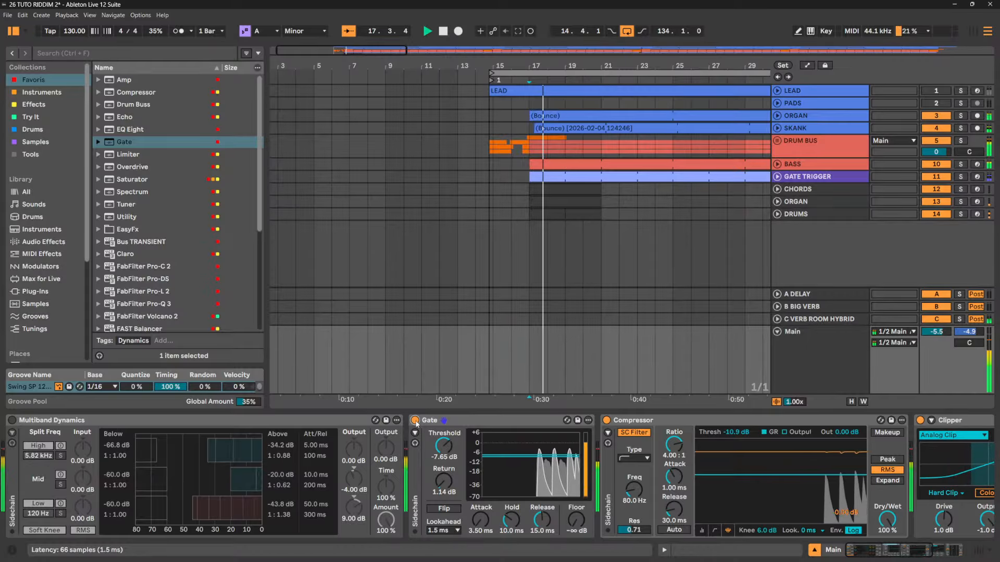
key(space)
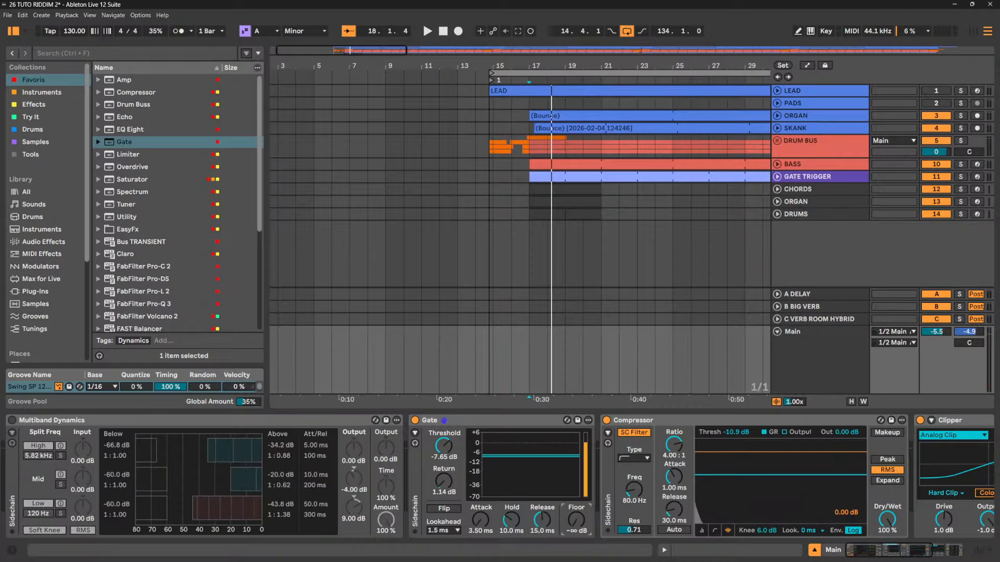
Adjust the Gate to about 9.54 ms Attack, 20.5 ms Hold, 36.2 ms Release and -5.36 dB Floor while listening
drag(574, 530, 575, 542)
key(space)
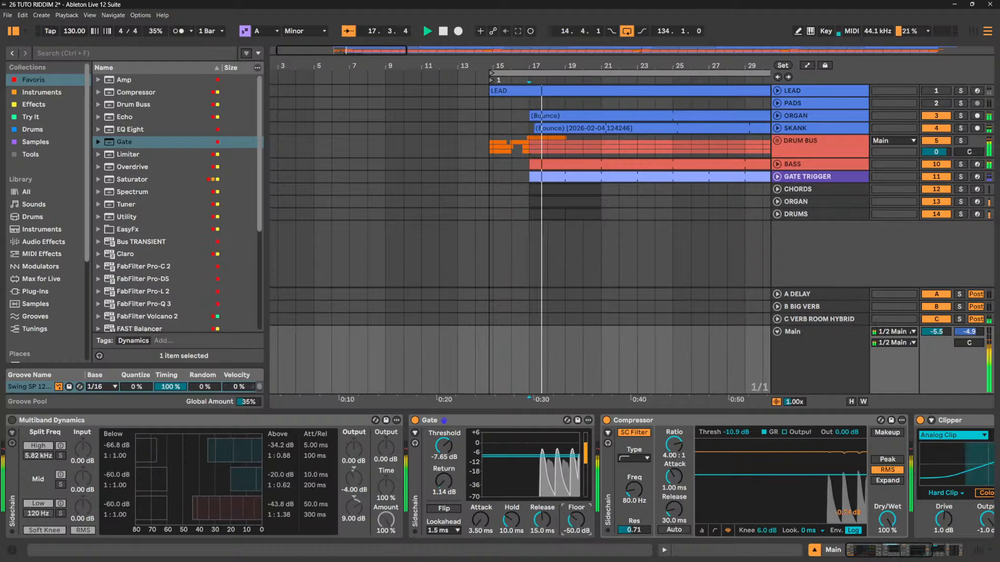
drag(574, 529, 574, 463)
drag(542, 520, 480, 514)
click(480, 520)
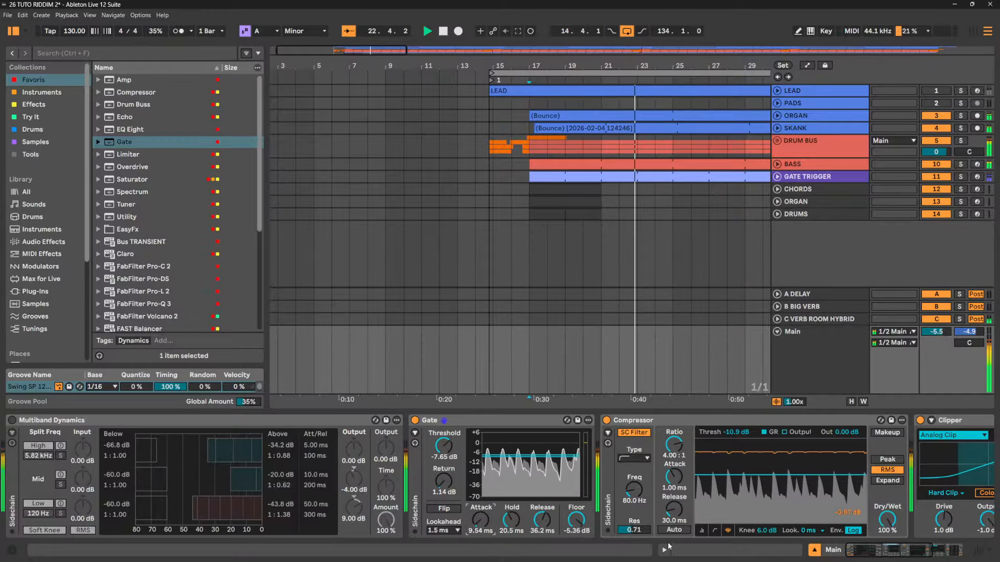
Set the Gate's Floor to exactly -6 dB and replay the riddim from bar 17
click(577, 529)
text(-)
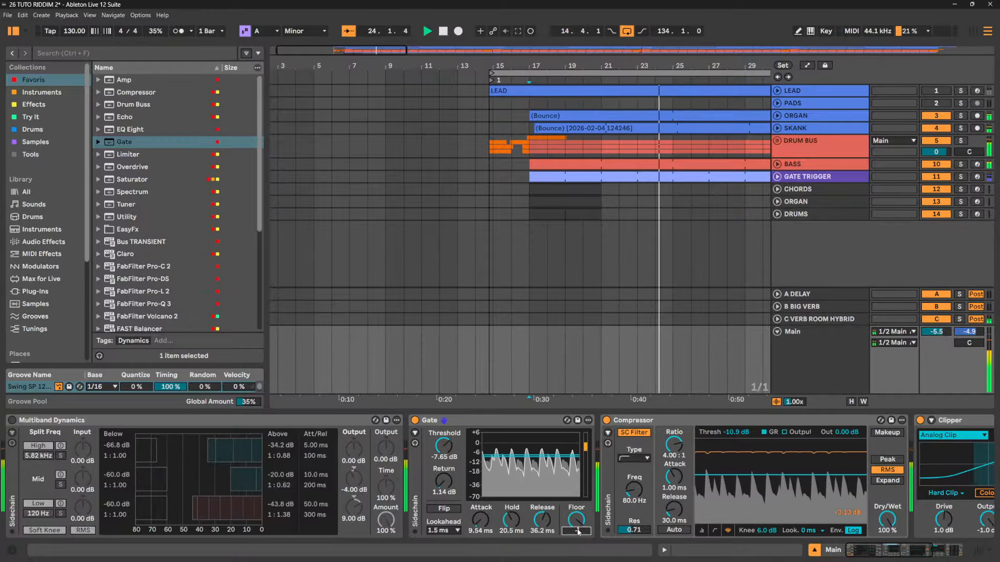
text(6)
key(Return)
key(space)
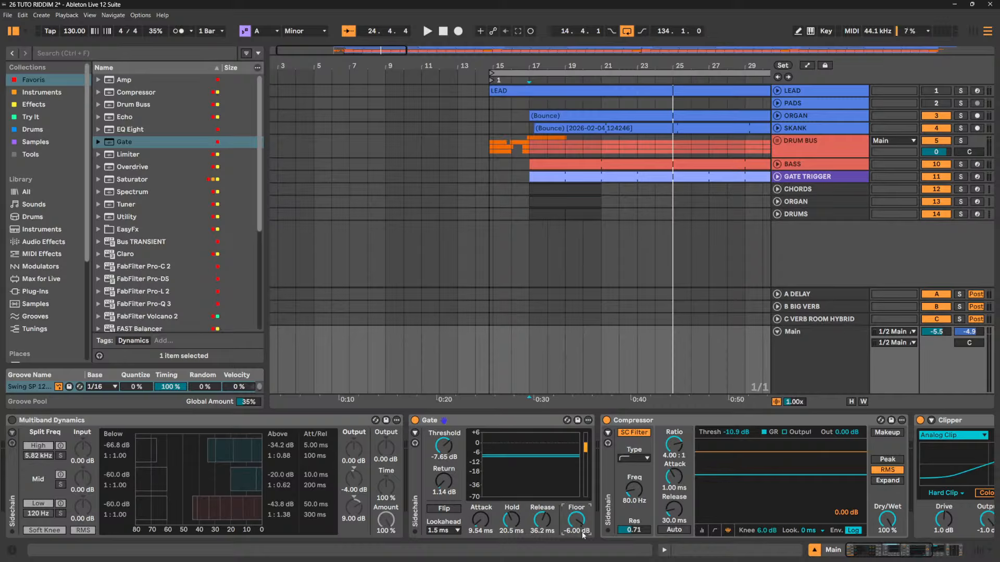
key(space)
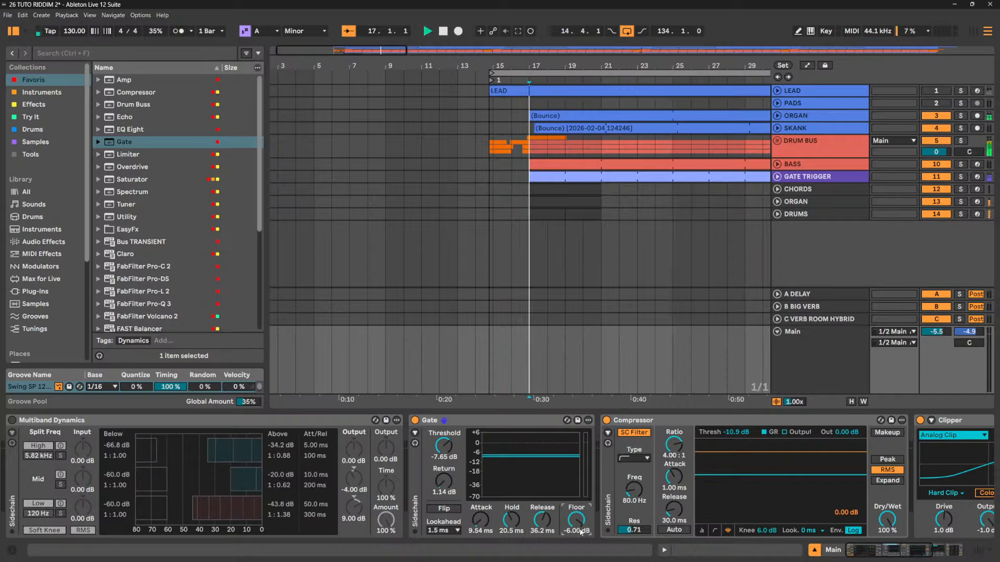
Compare the mix with the Gate bypassed and active, and delete the Gate from the Main track
click(415, 420)
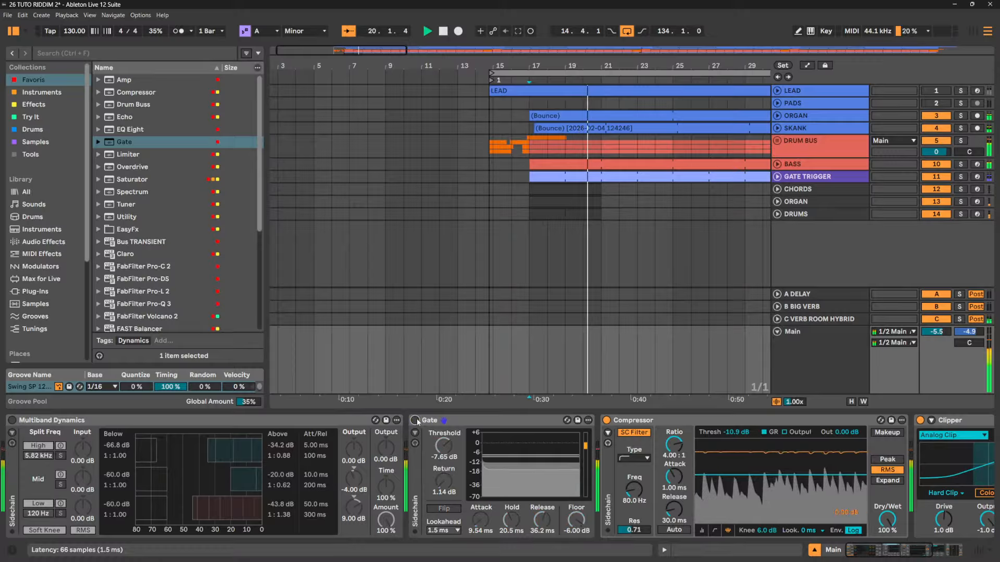
click(415, 420)
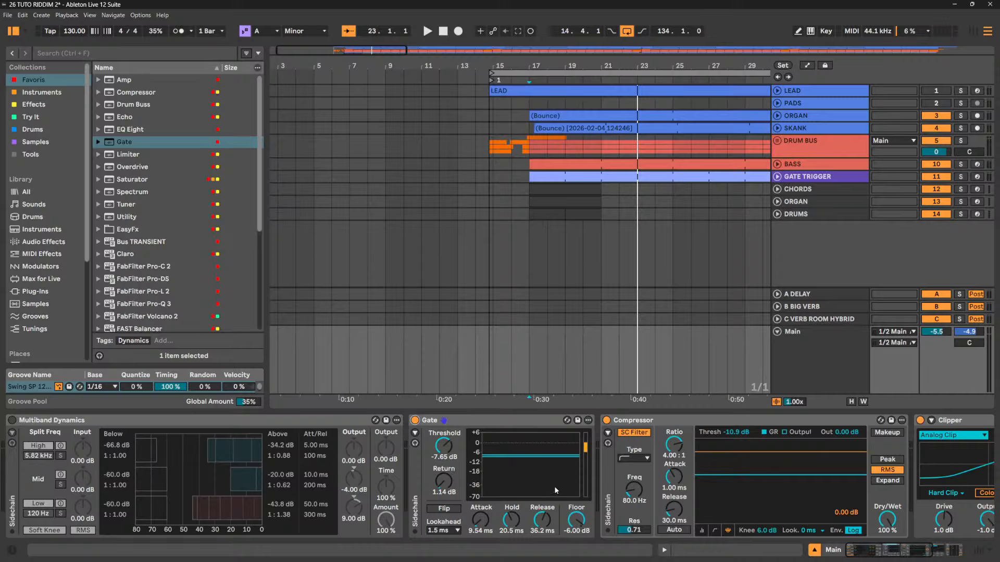
drag(575, 519, 576, 552)
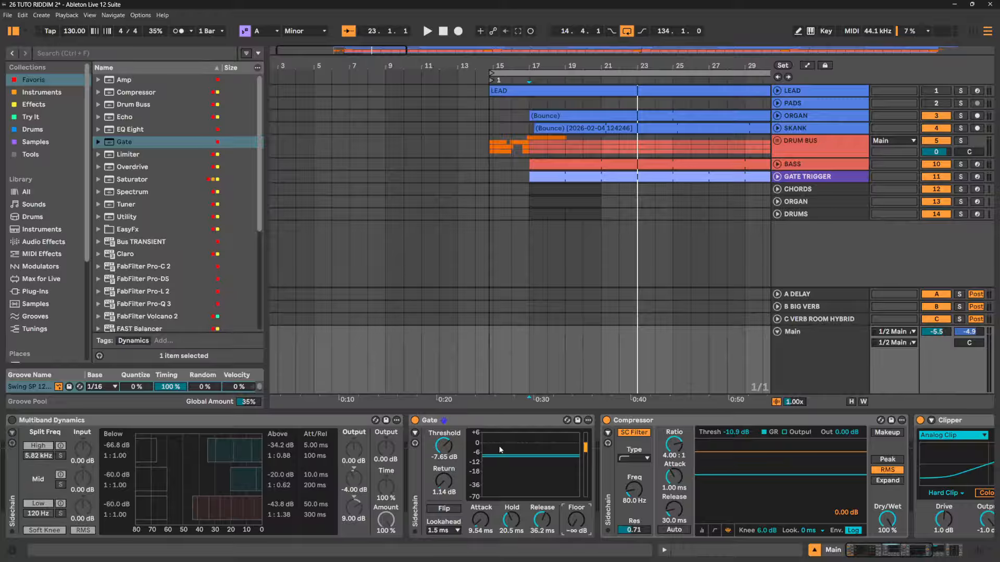
click(534, 423)
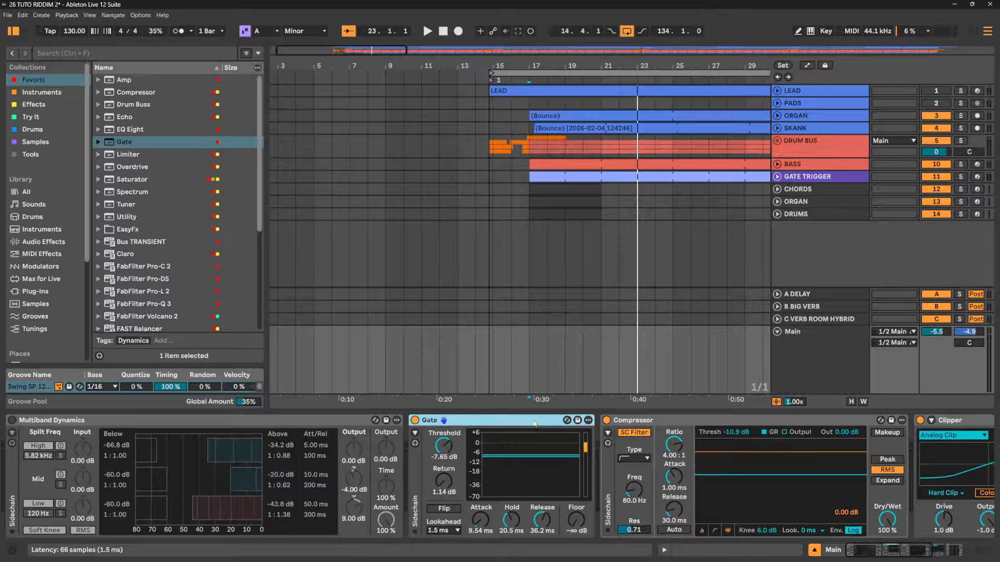
key(Delete)
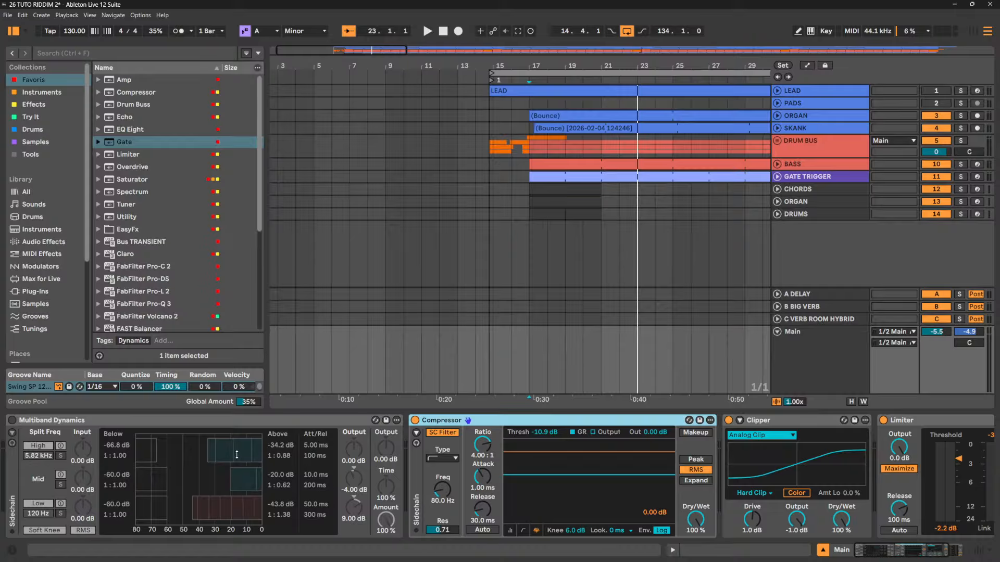
Return the Multiband Dynamics Above thresholds to about -20 dB with 1:1.00 ratios, reset the High Below threshold to -60 dB, and enable the device
double_click(284, 446)
double_click(283, 457)
drag(285, 479, 286, 478)
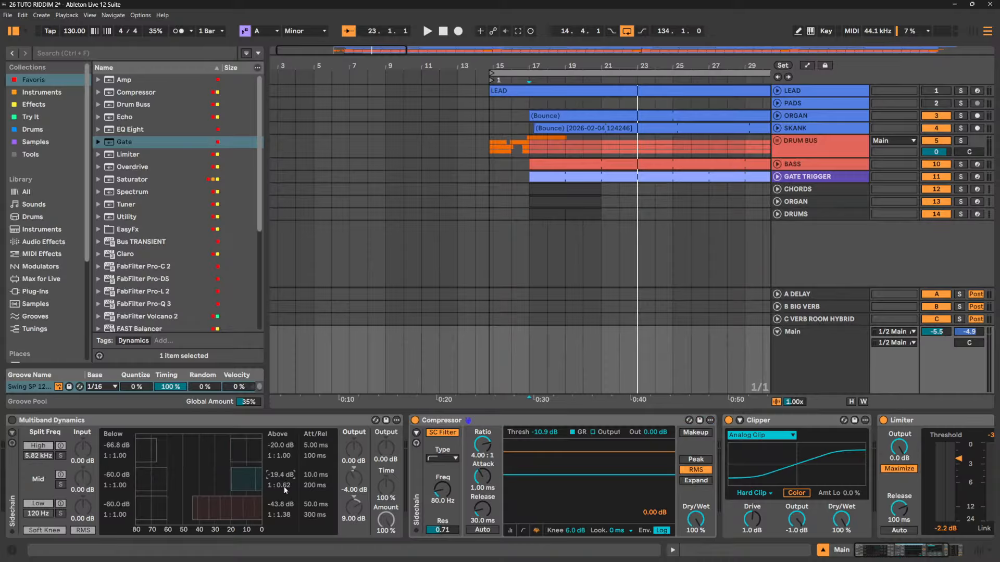
double_click(283, 485)
double_click(280, 505)
double_click(281, 515)
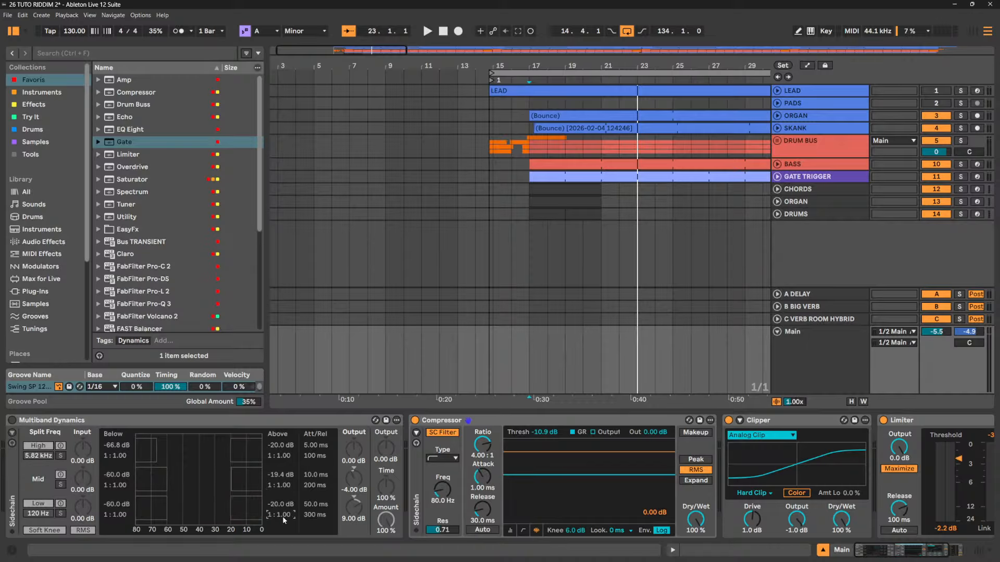
double_click(120, 446)
click(12, 421)
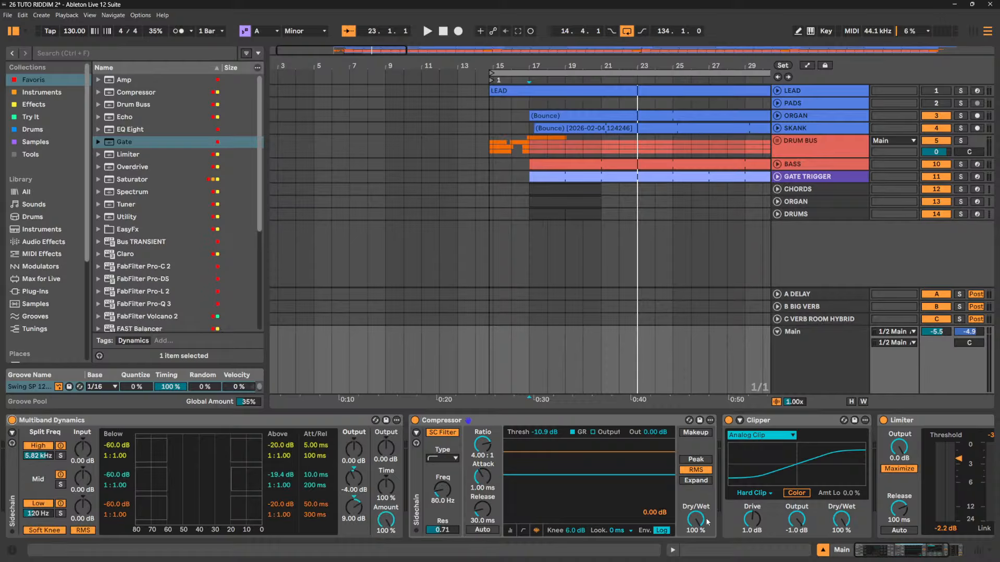
Switch off the High and Low bands of Multiband Dynamics, leaving the Mid band processing the full signal
drag(887, 550, 881, 550)
drag(167, 453, 164, 454)
click(61, 446)
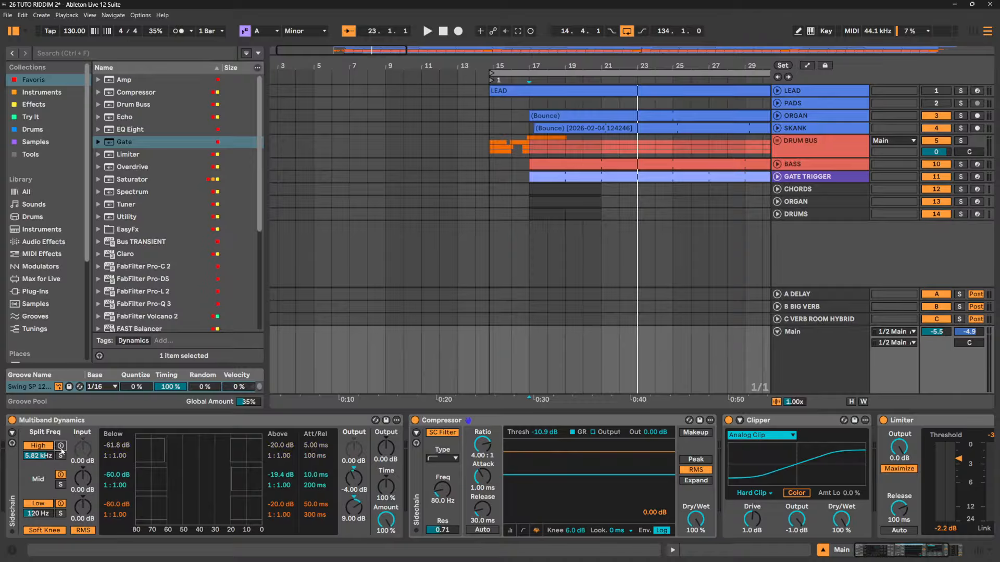
click(60, 475)
click(61, 475)
click(38, 446)
click(43, 505)
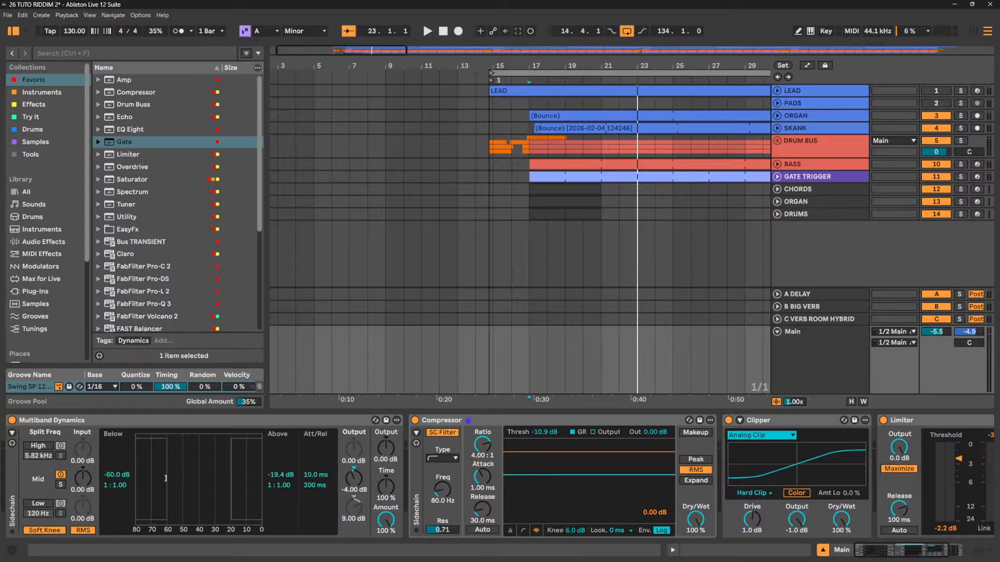
Set the Mid band's Below ratio to 1:0.25 and raise its Below threshold to 0.00 dB during playback
key(space)
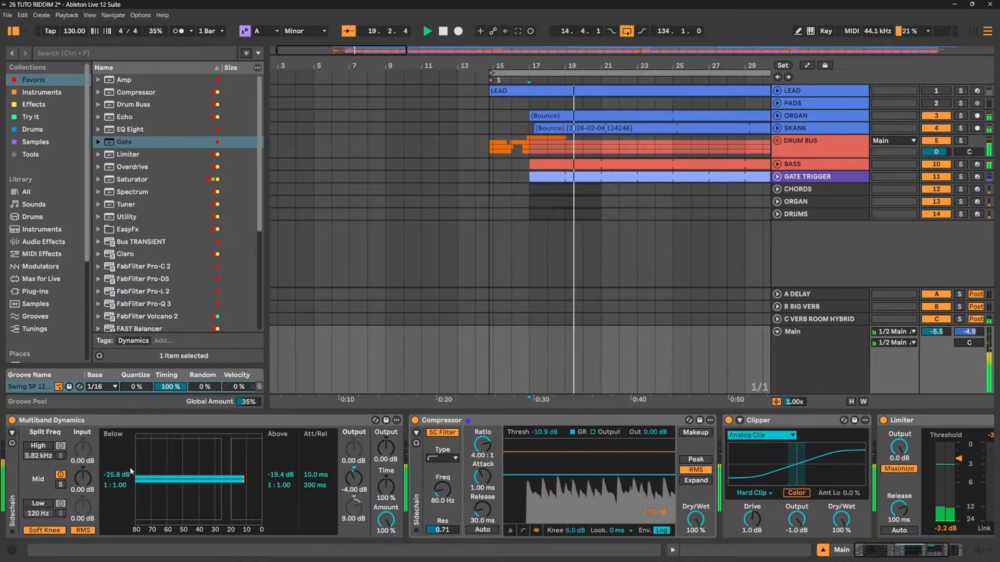
drag(127, 476, 128, 472)
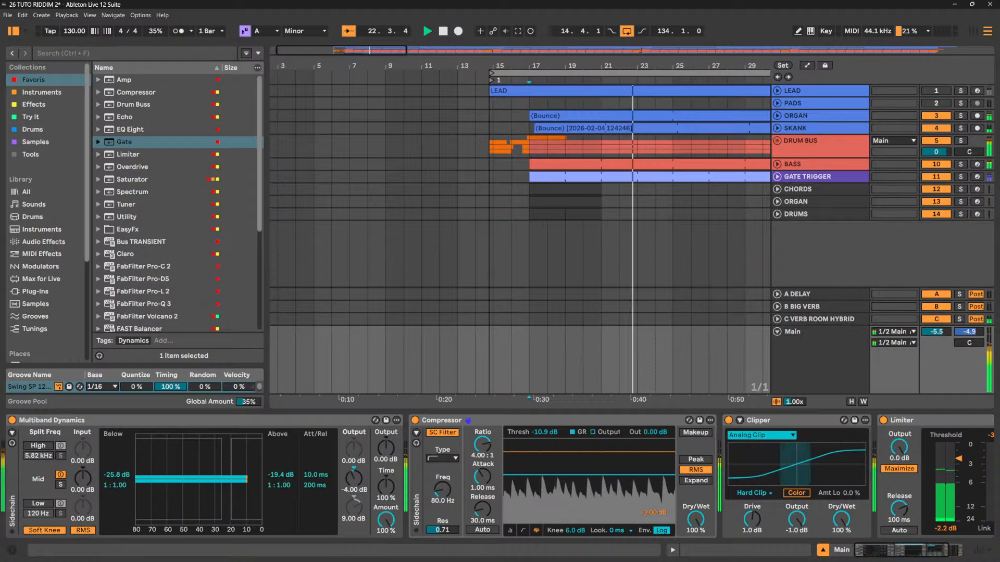
drag(117, 485, 117, 506)
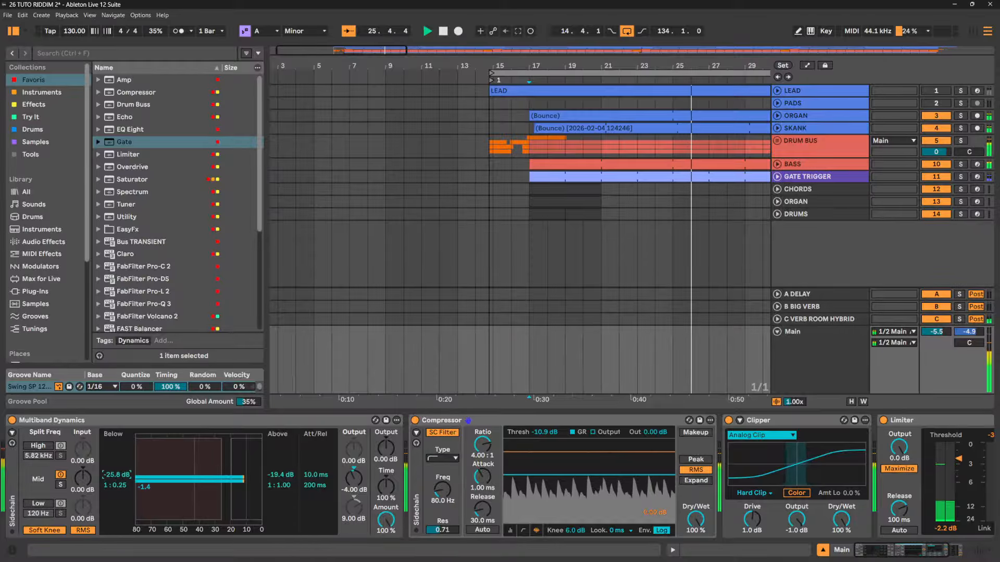
drag(116, 474, 117, 445)
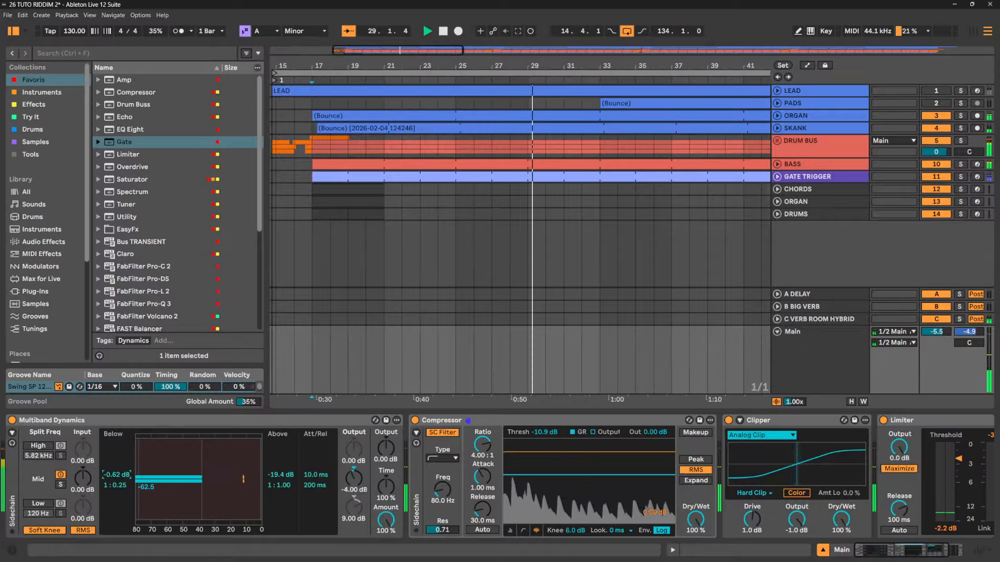
mouse_move(117, 474)
mouse_down()
mouse_move(117, 484)
mouse_move(117, 475)
mouse_up()
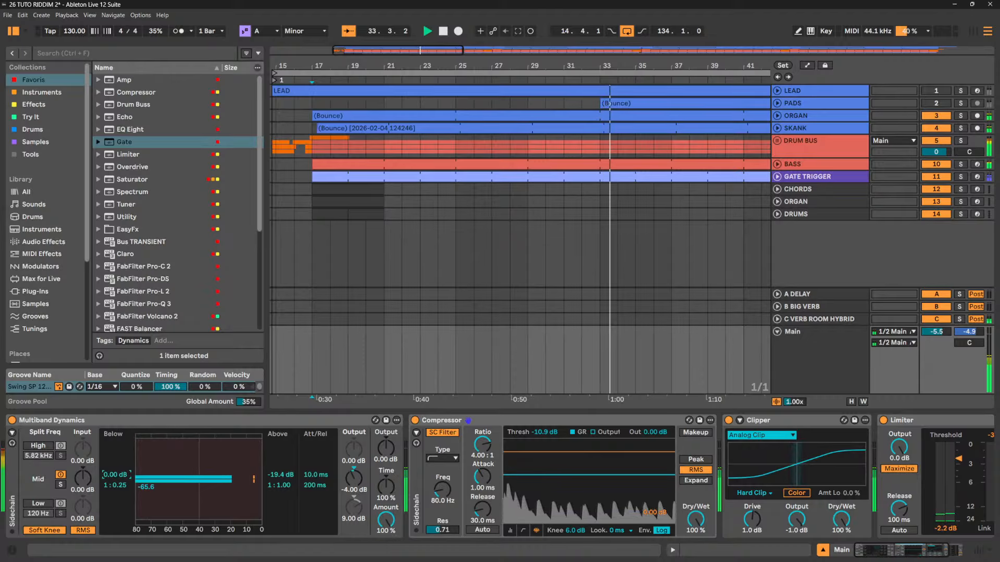
Reset the Mid and Low output gains to 0.00 dB and lower the Mid band's Below threshold to about -6.25 dB
double_click(354, 480)
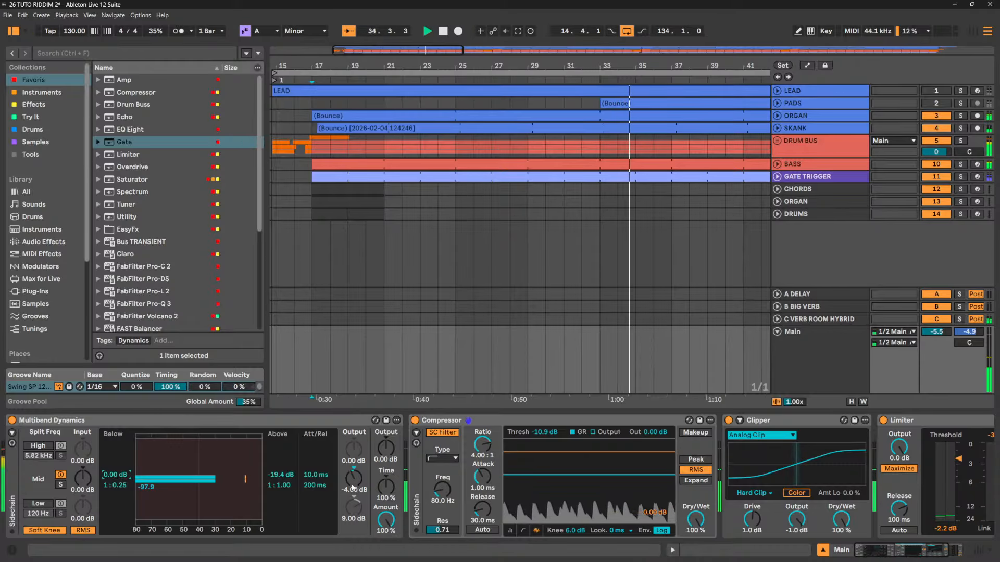
double_click(354, 512)
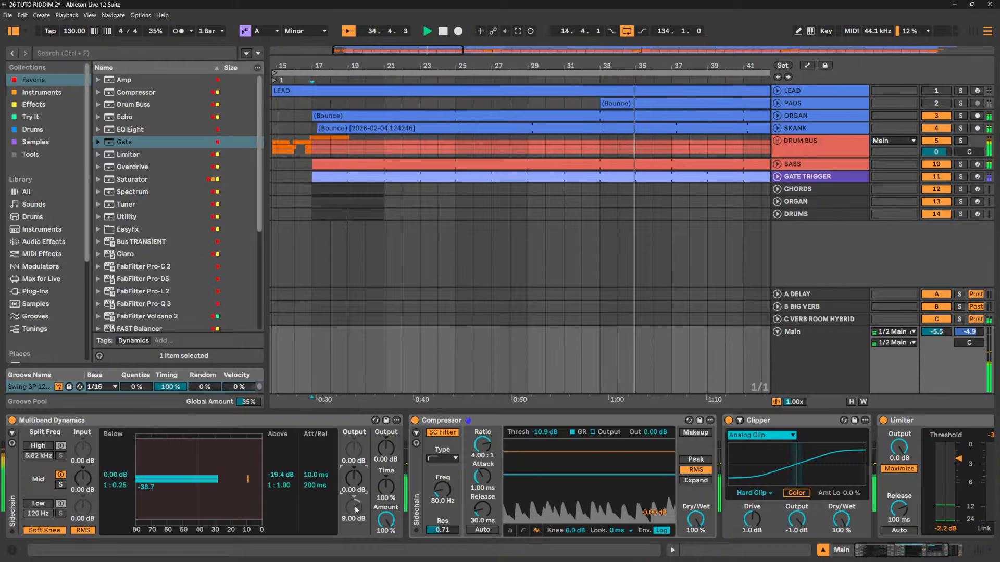
click(122, 487)
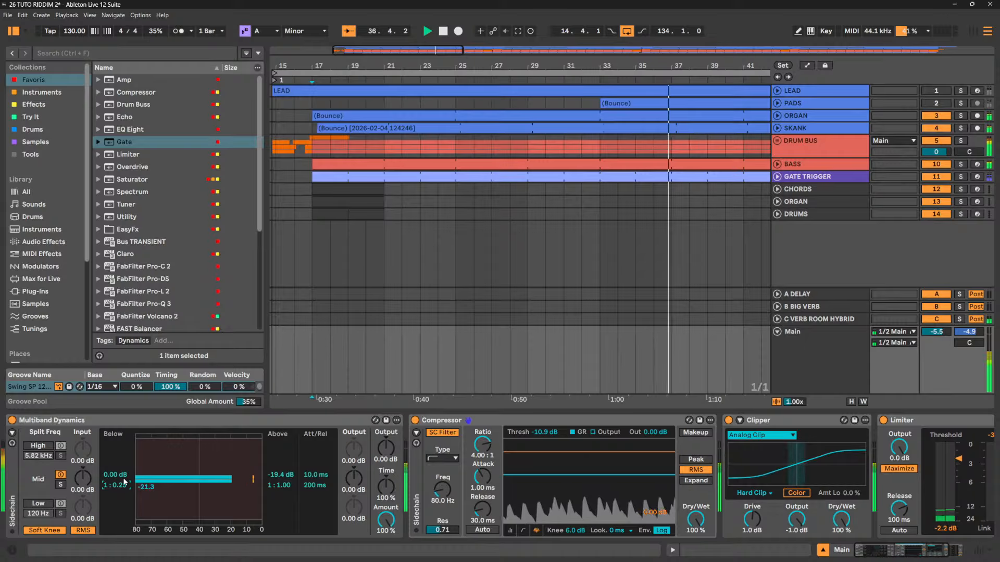
mouse_move(117, 476)
mouse_down()
mouse_move(118, 496)
mouse_move(117, 478)
mouse_up()
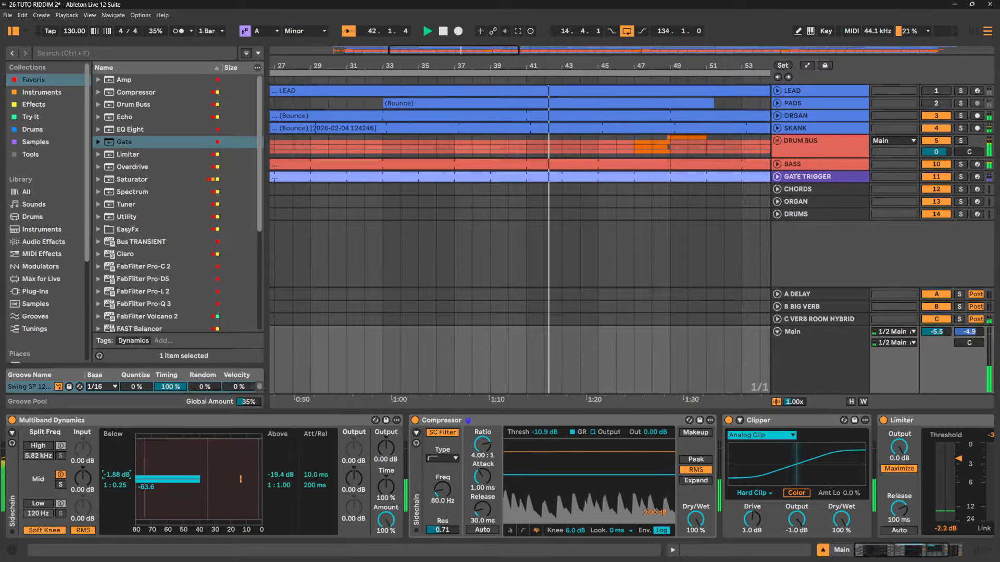
drag(117, 478, 117, 482)
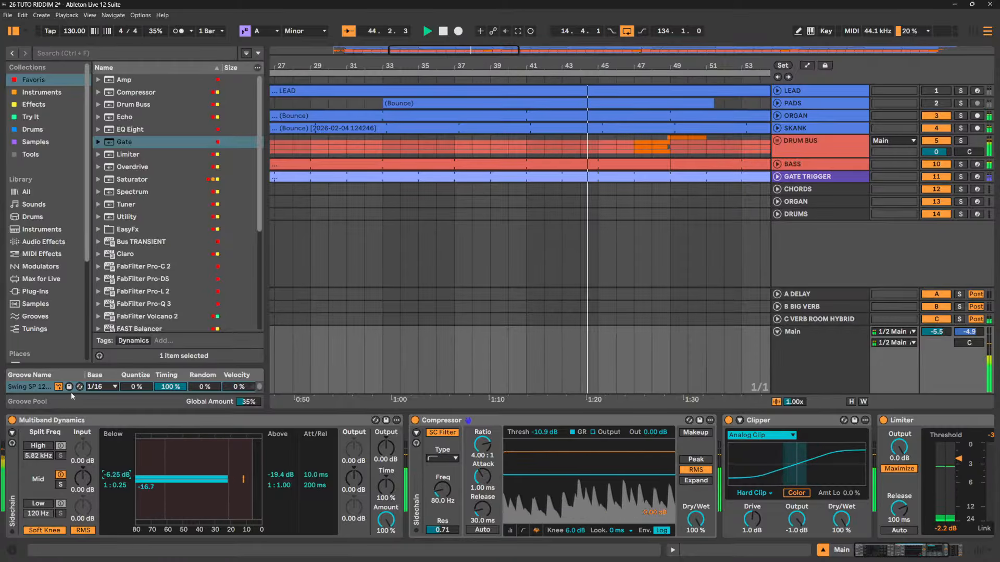
Switch Multiband Dynamics to Peak detection and set the Mid band's thresholds to about -6.75 dB Below and -6.50 dB Above
click(84, 531)
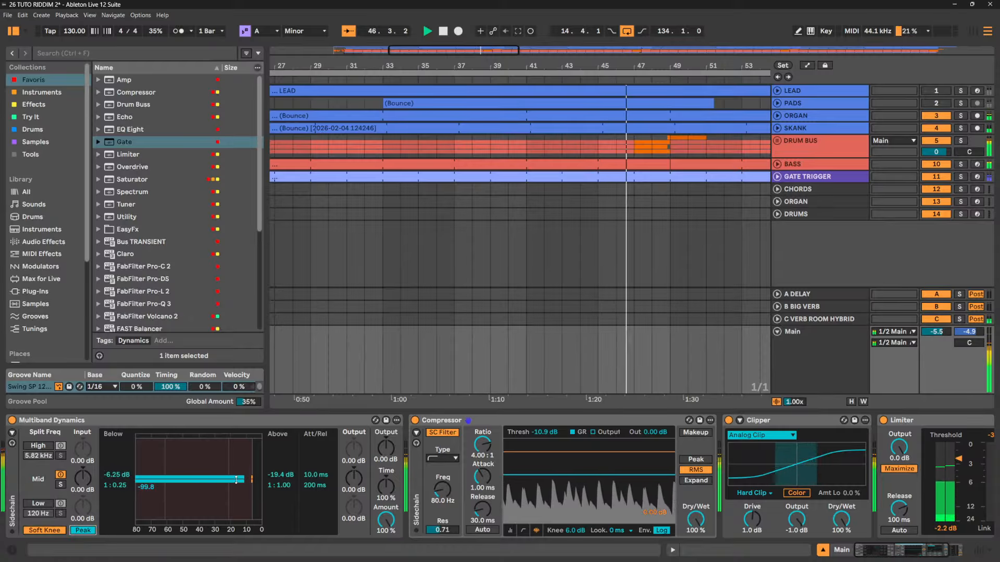
click(113, 488)
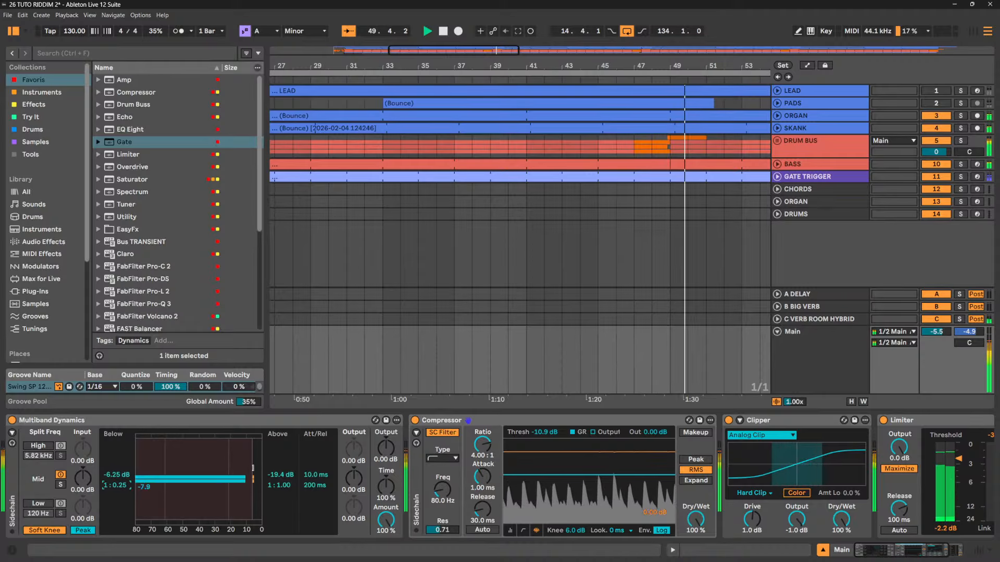
drag(252, 449, 251, 448)
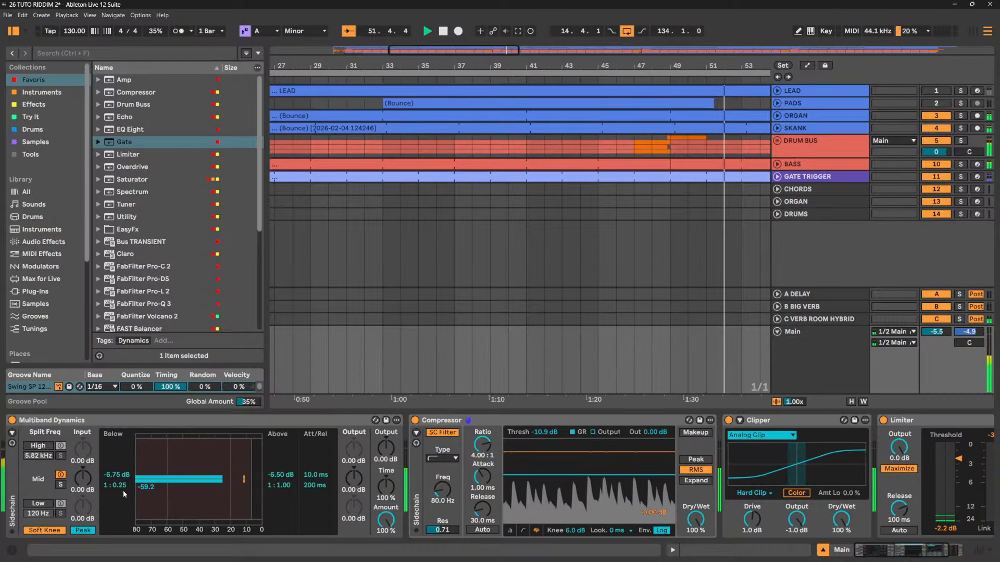
Set the Mid band's Below ratio to 1:Inf and its Below threshold to about -17.8 dB, and replay the riddim from bar 17
drag(116, 485, 116, 452)
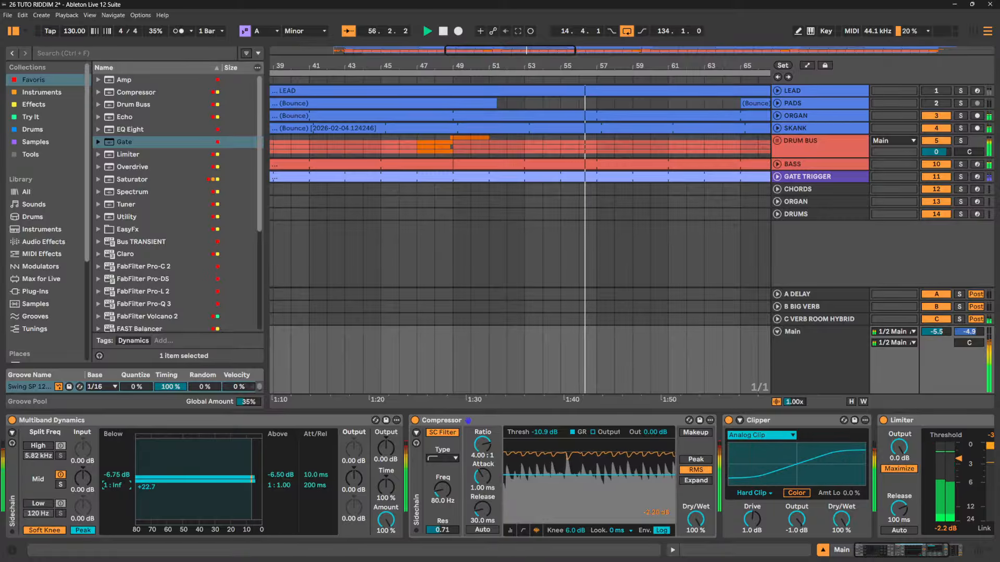
key(space)
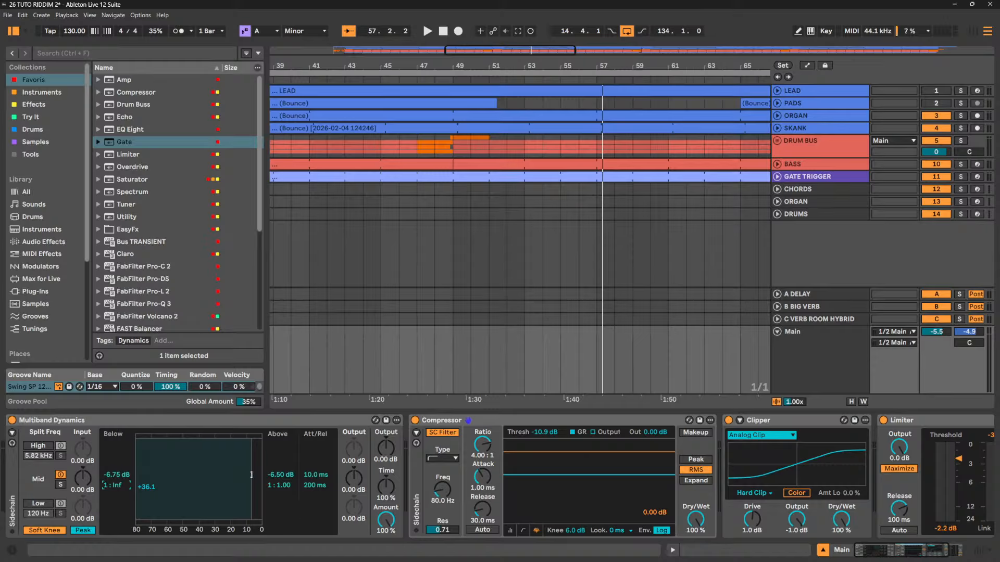
drag(251, 475, 233, 474)
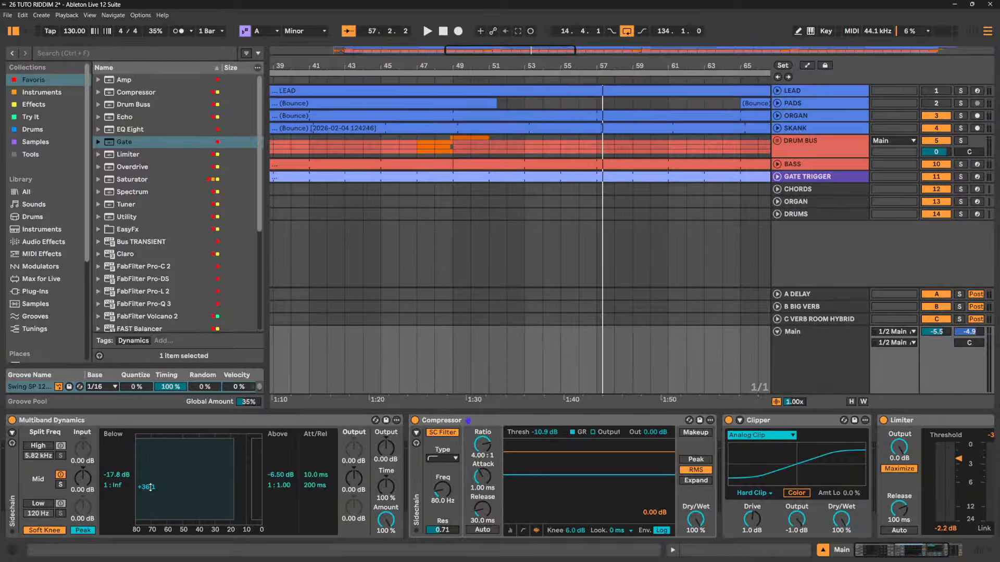
key(space)
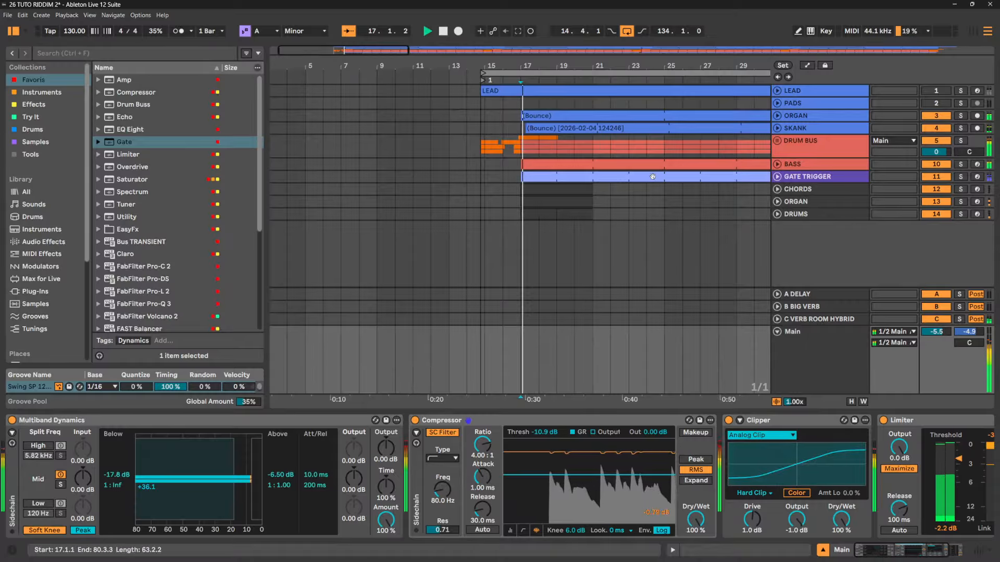
Unfold the SKANK track and set its A-DELAY send to about -18.7 dB while auditioning from bar 17
click(776, 128)
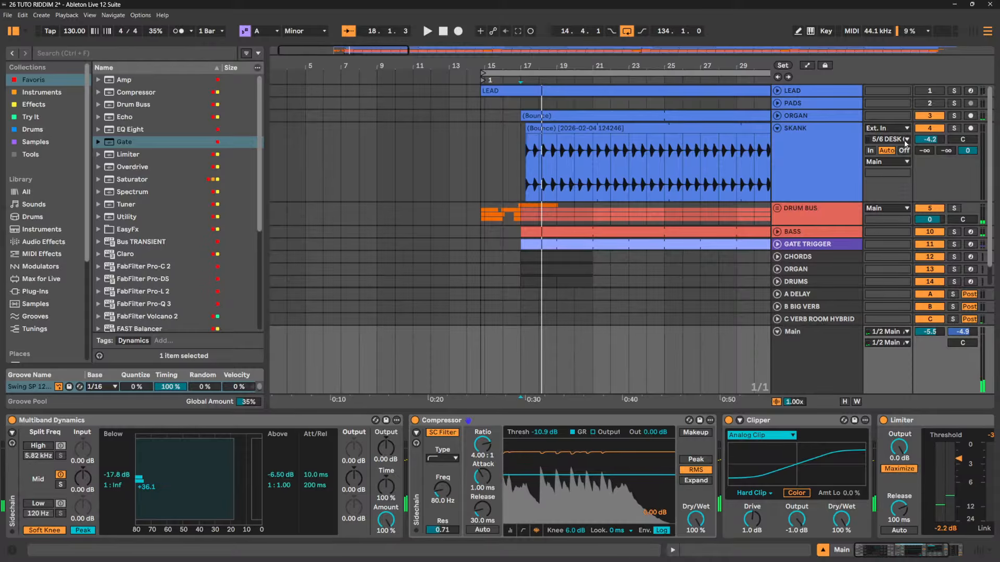
drag(925, 151, 925, 133)
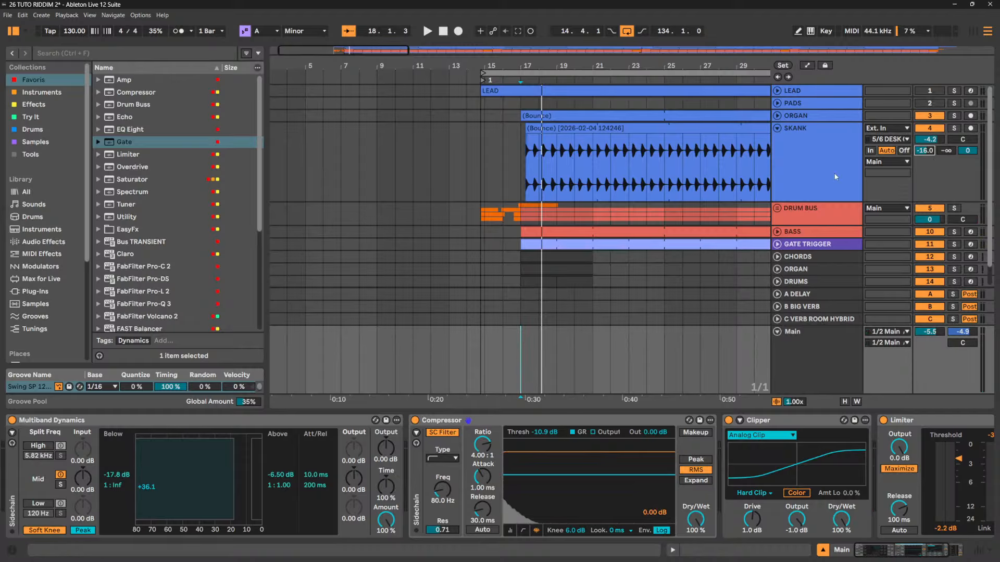
key(space)
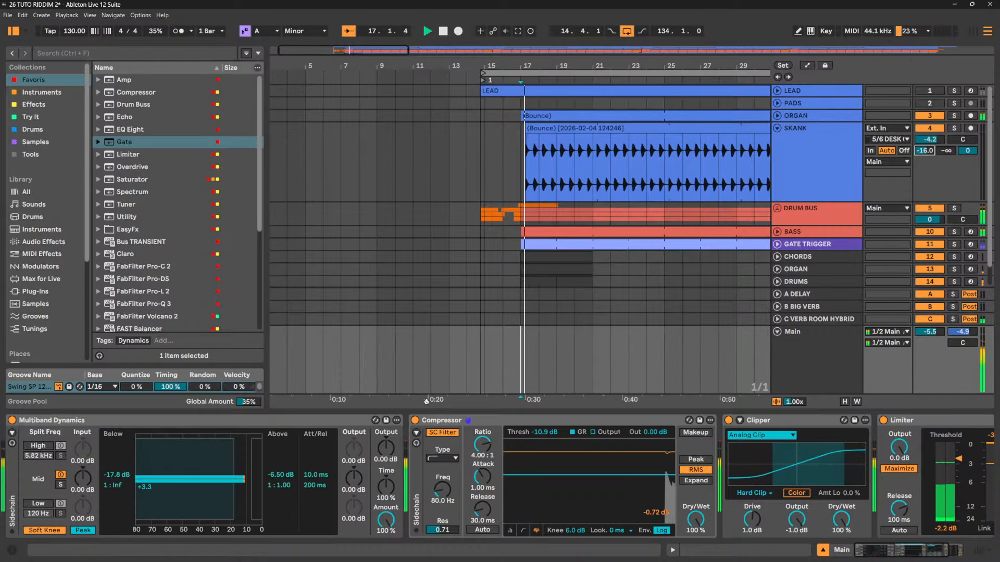
drag(930, 151, 930, 139)
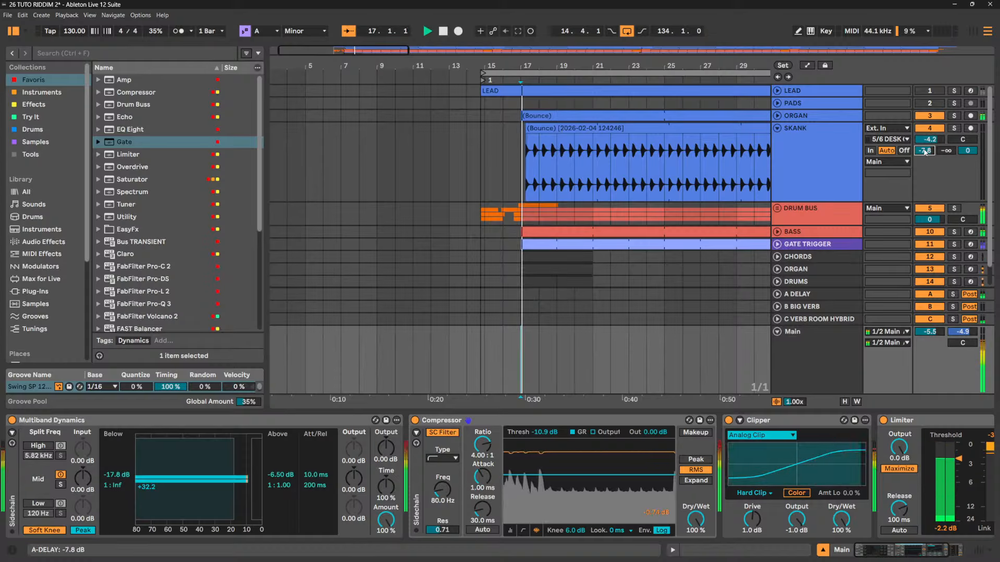
key(space)
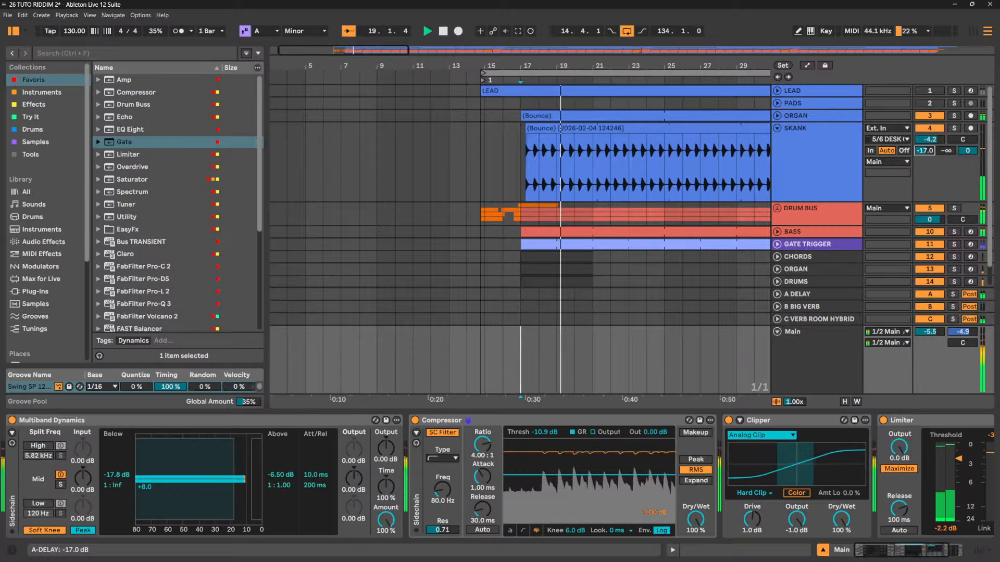
key(space)
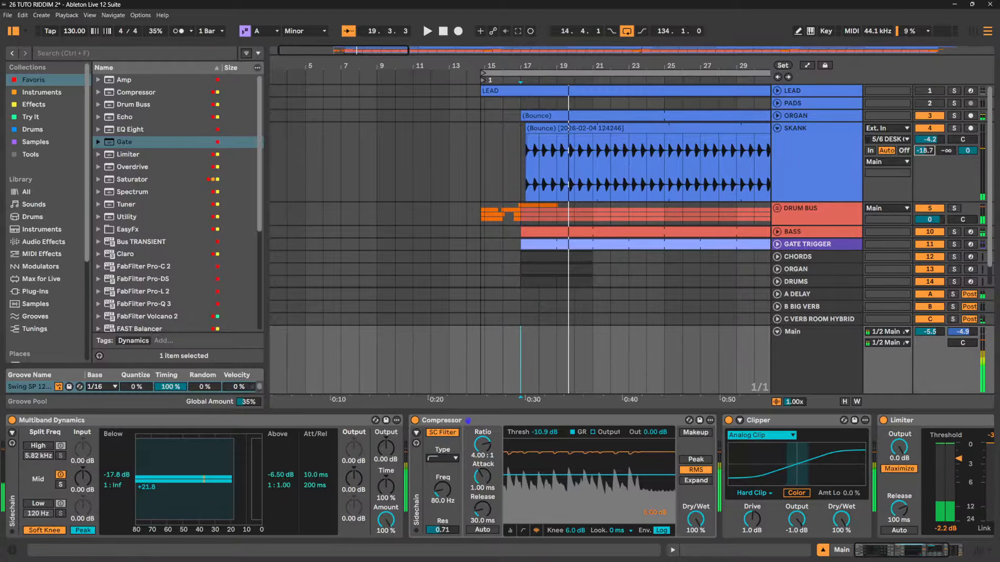
Open the Delay on the A DELAY return and switch the device off and back on to cut its tail
click(805, 296)
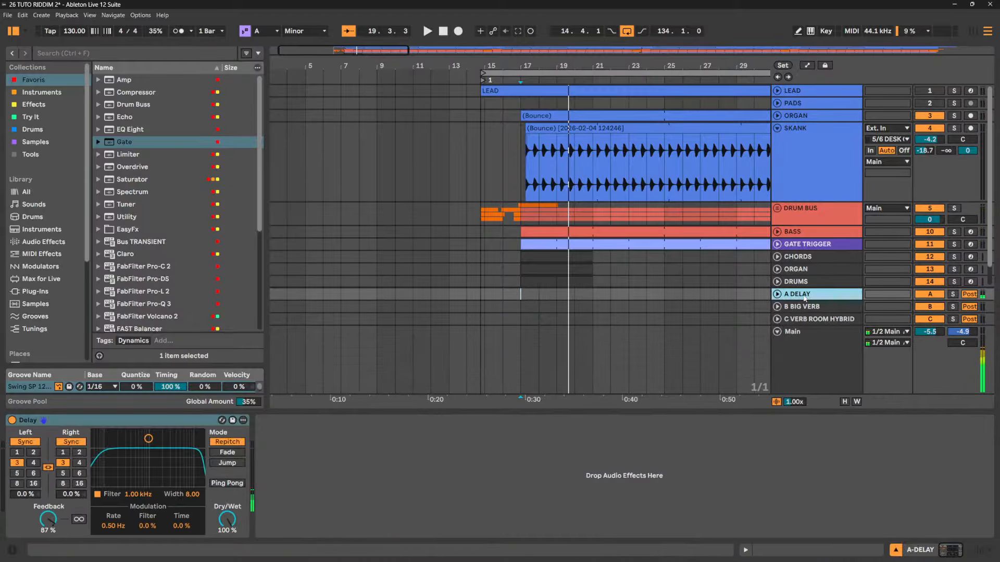
click(12, 420)
click(12, 421)
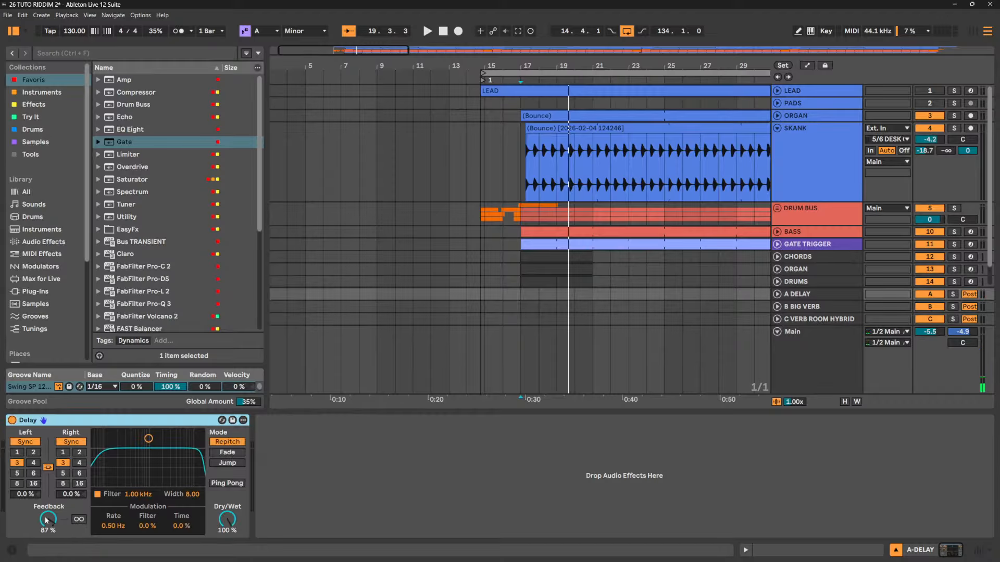
Lower the Delay's feedback on the A DELAY return, open the Main track's device chain and play the riddim
drag(47, 520, 48, 527)
click(814, 365)
key(space)
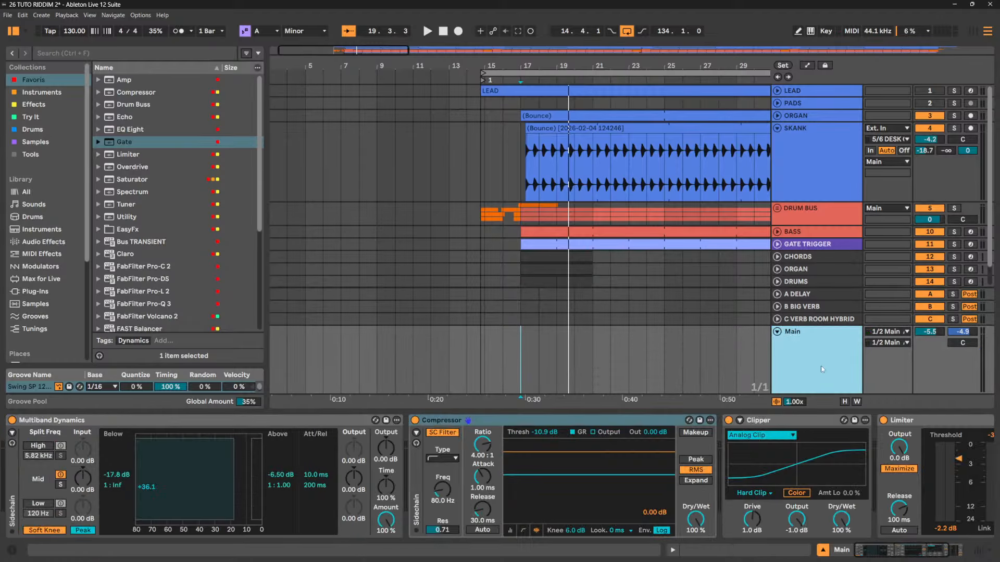
Set the Mid band's Below threshold to about -42.5 dB and its Above threshold to about -23.8 dB in Multiband Dynamics
drag(232, 456, 190, 455)
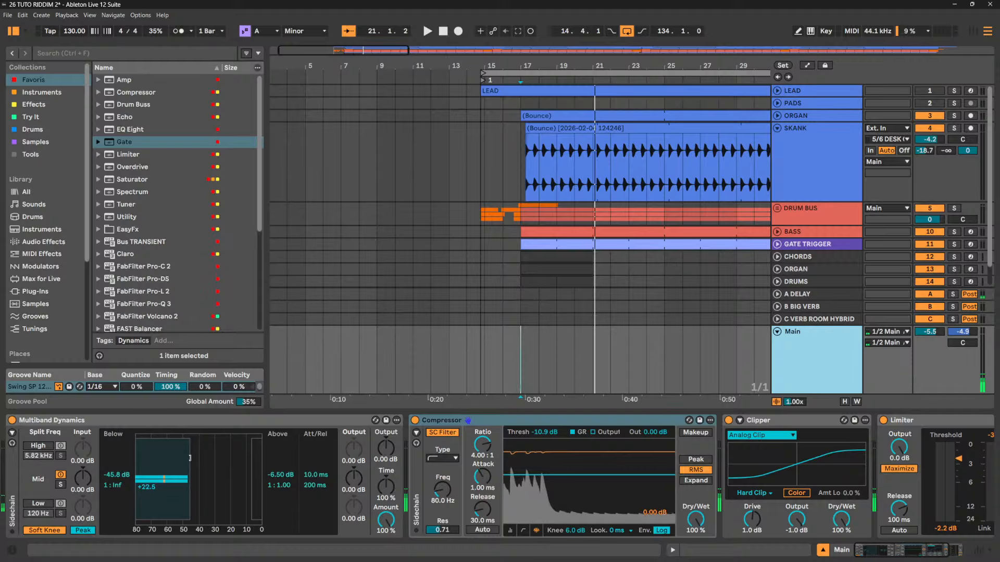
mouse_move(189, 457)
mouse_down()
mouse_move(165, 457)
mouse_move(181, 458)
mouse_up()
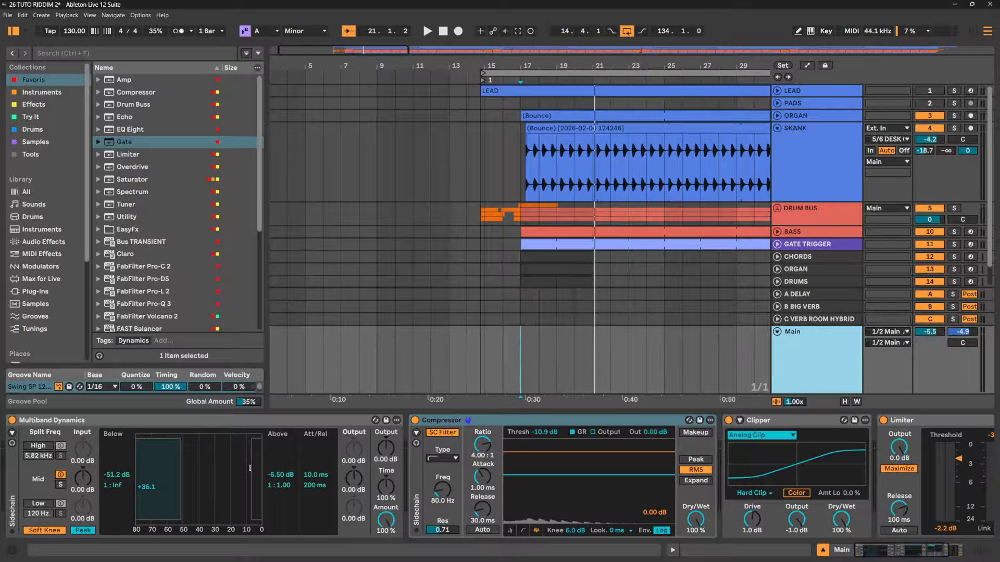
drag(259, 472, 232, 473)
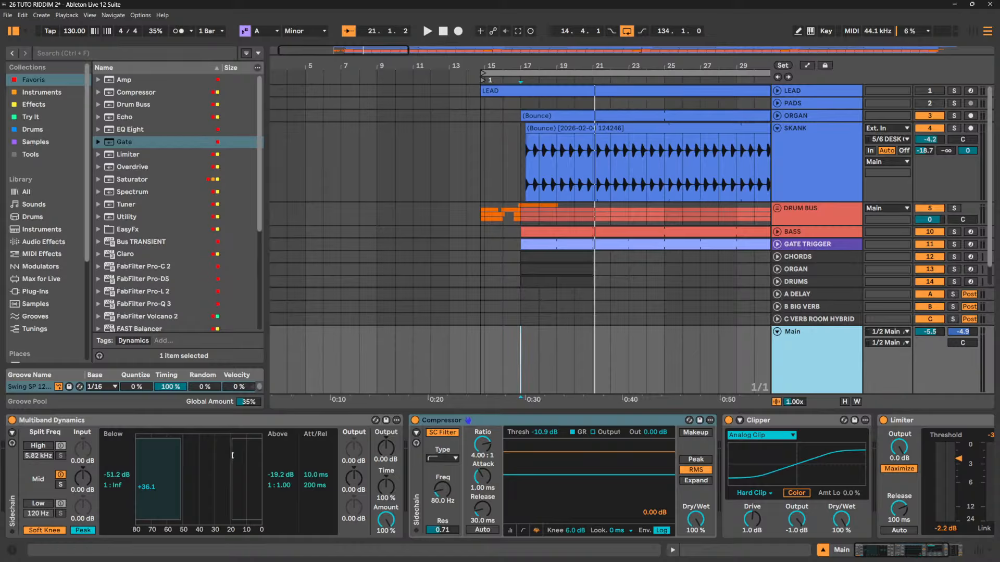
drag(232, 456, 229, 459)
drag(230, 473, 224, 472)
drag(223, 472, 245, 474)
drag(179, 474, 195, 474)
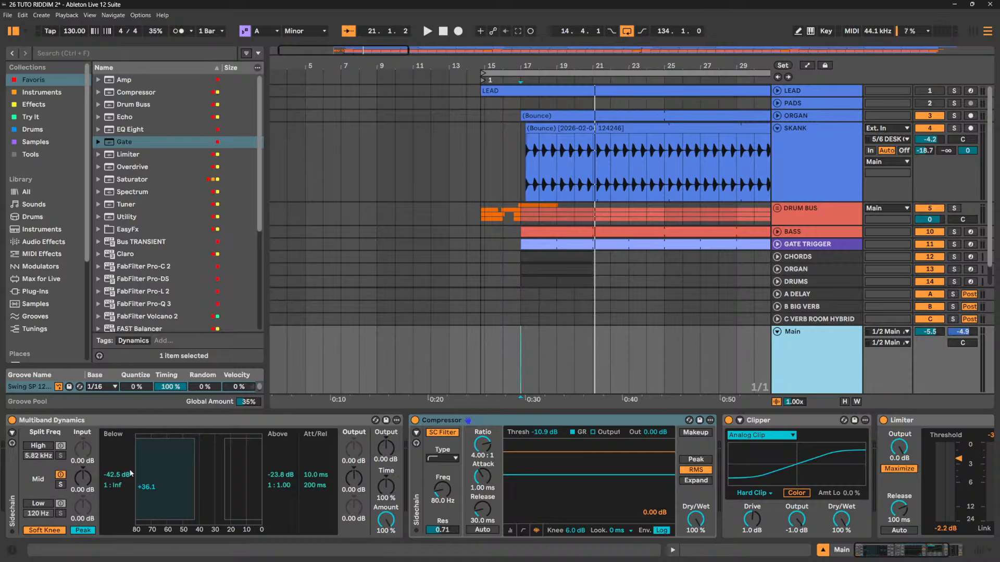
During playback, set the Mid band's Below ratio to 1:0.25, its Above ratio to 1:1.88 and its output to about 6.48 dB
drag(144, 491, 135, 491)
key(space)
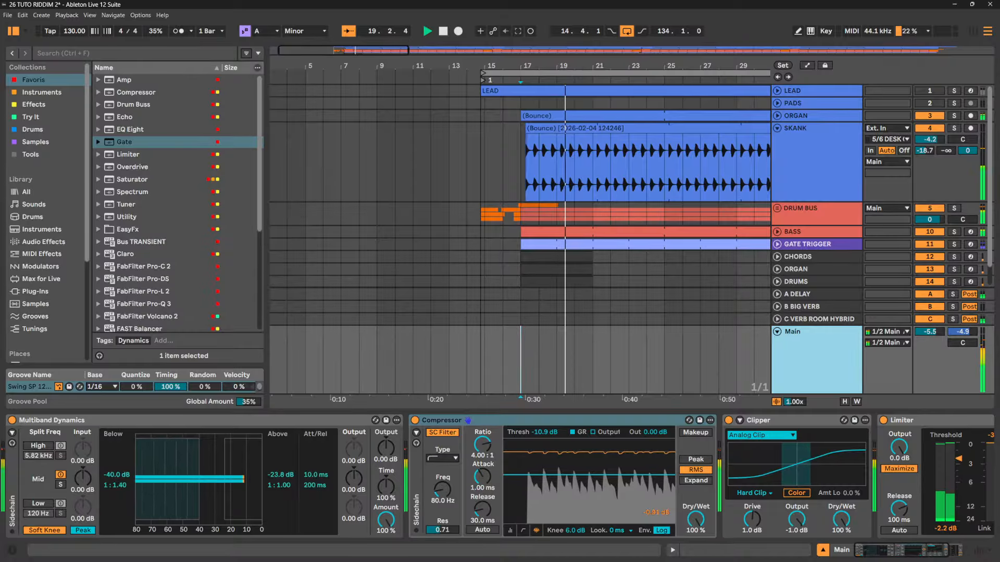
drag(173, 444, 219, 461)
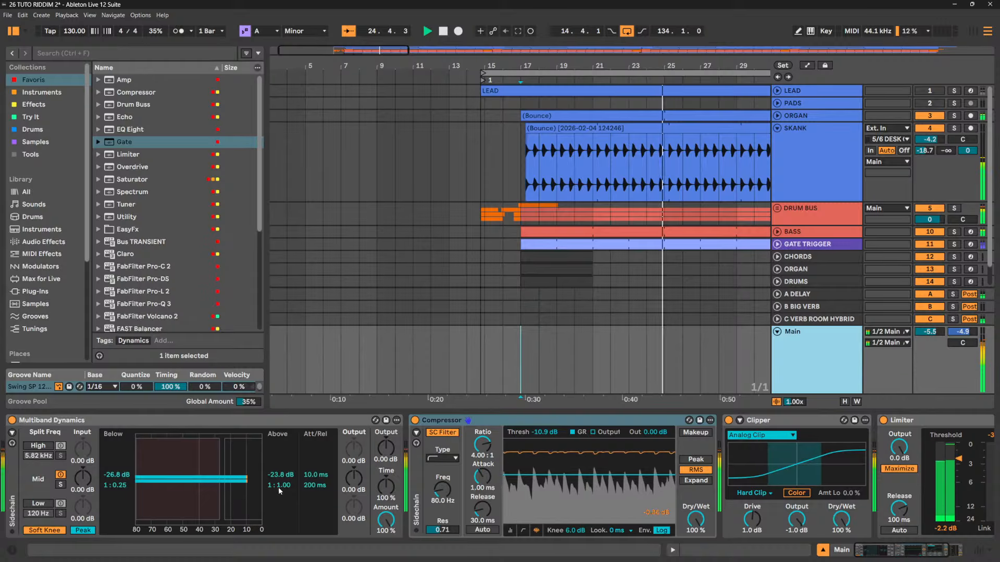
drag(279, 485, 279, 465)
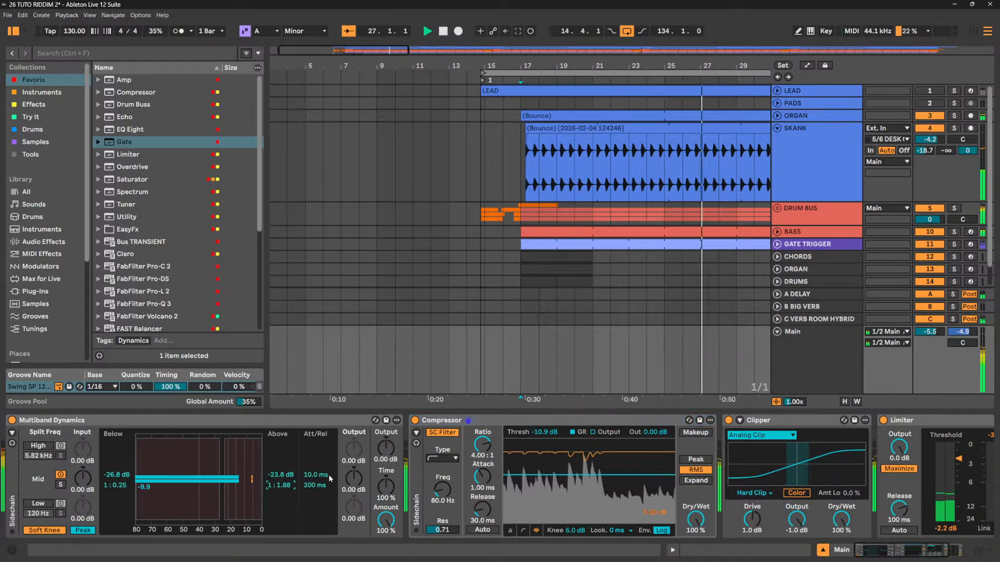
drag(353, 478, 353, 460)
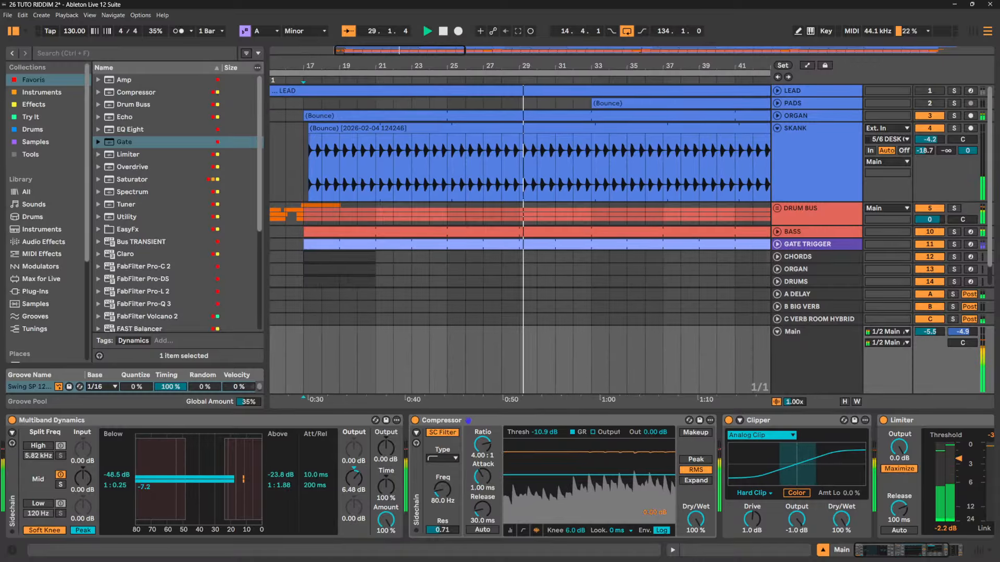
Enable the High and Low bands, set Below thresholds to -57.5 dB High and Mid, -58.0 dB Low, and Mid Above to -20.0 dB with 1:1.00 ratios
click(38, 446)
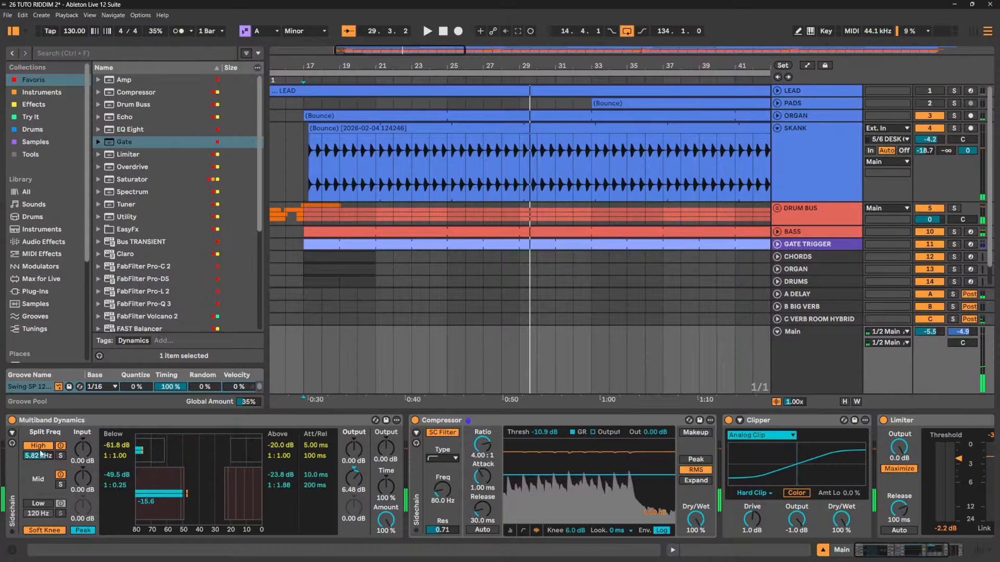
click(38, 503)
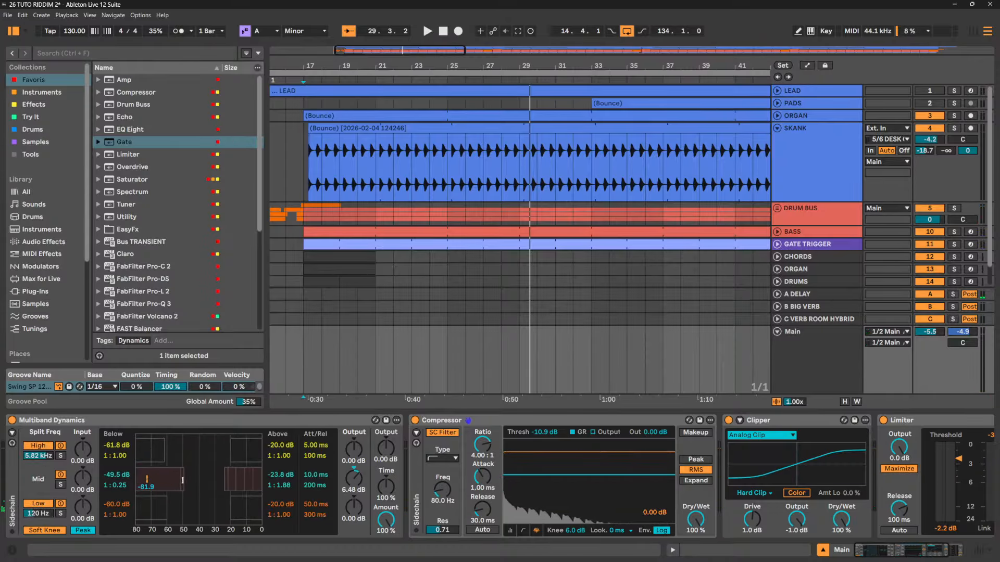
drag(184, 479, 168, 479)
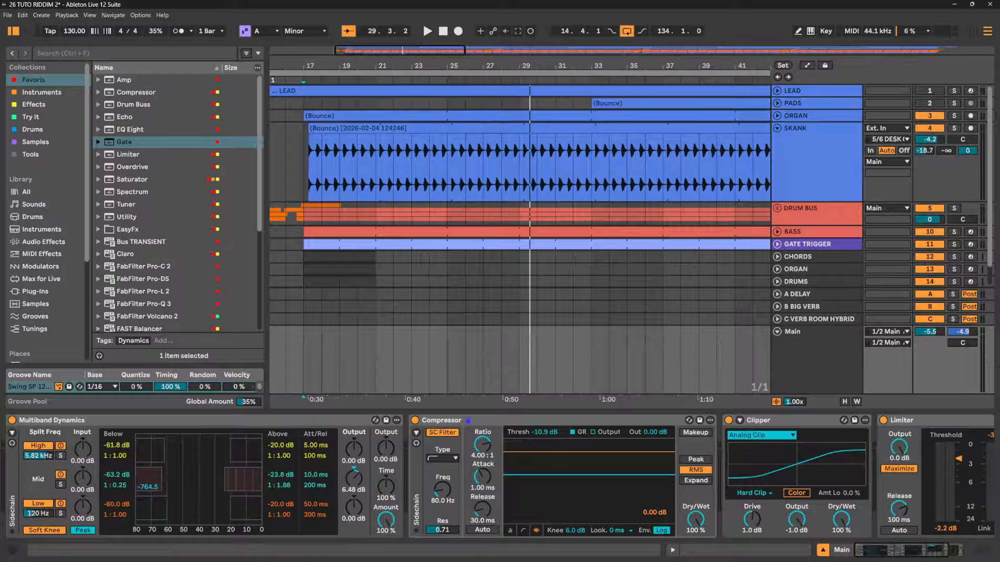
drag(165, 476, 172, 451)
drag(154, 478, 154, 482)
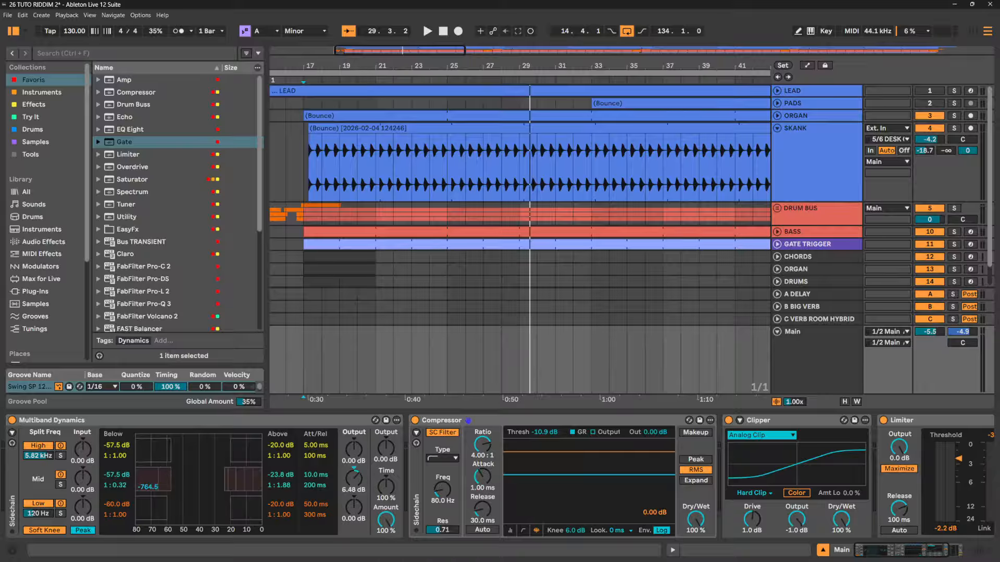
double_click(162, 480)
drag(167, 507, 171, 507)
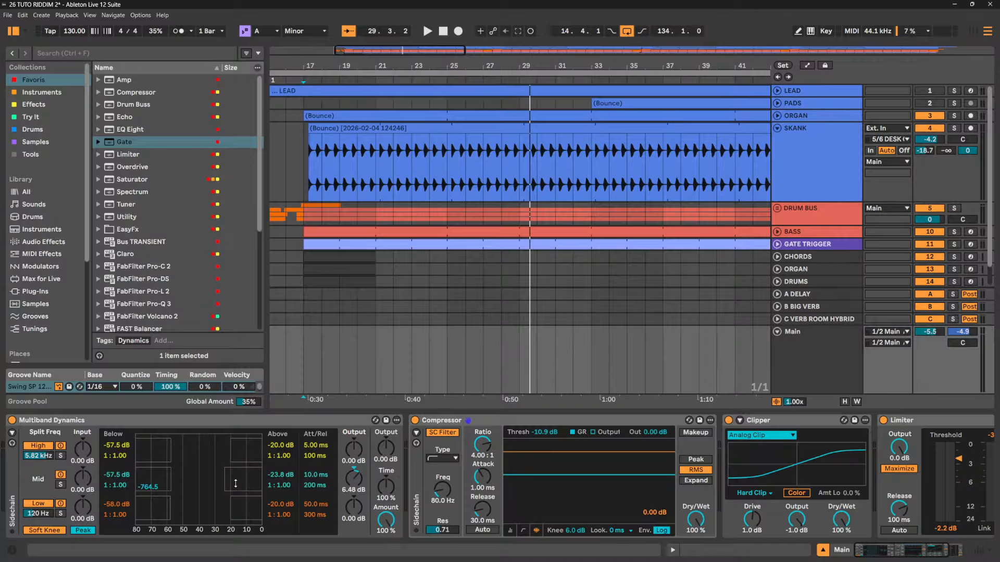
drag(225, 477, 232, 477)
Browse the Multiband Dynamics presets with Info View shown, and delete the Multiband Dynamics device from the Main track
click(374, 421)
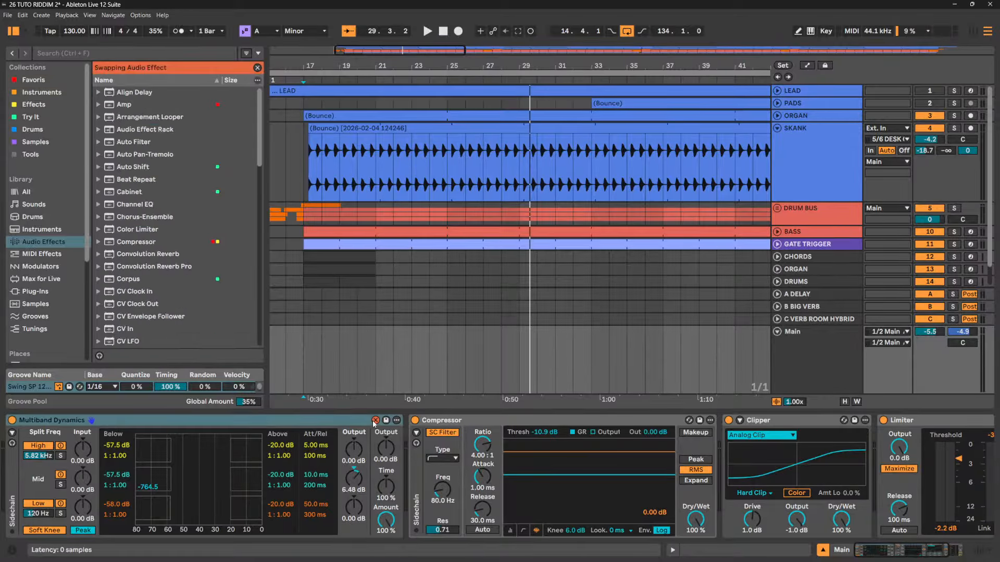
click(12, 550)
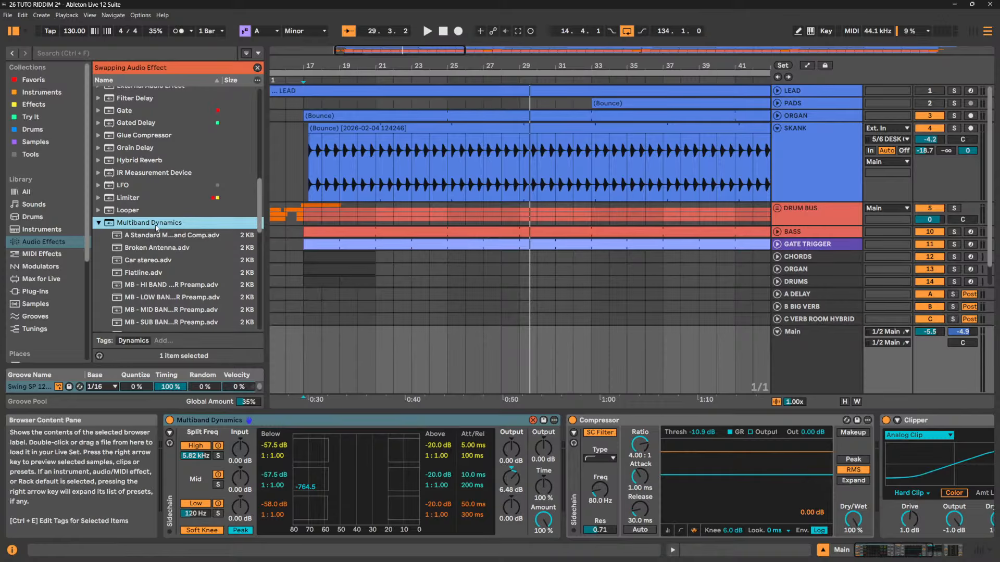
scroll(156, 228, down, 2)
scroll(156, 227, down, 4)
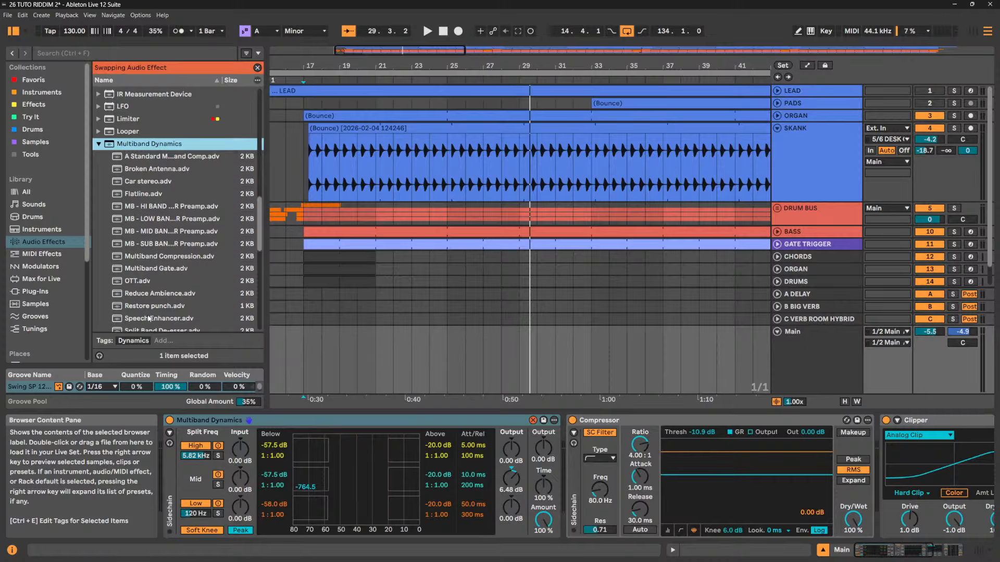
click(317, 424)
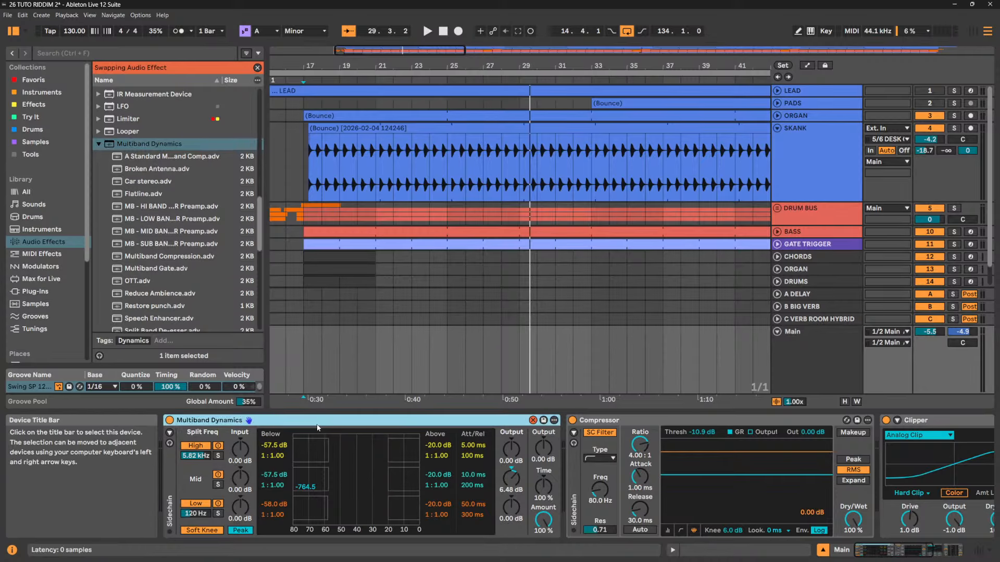
key(Delete)
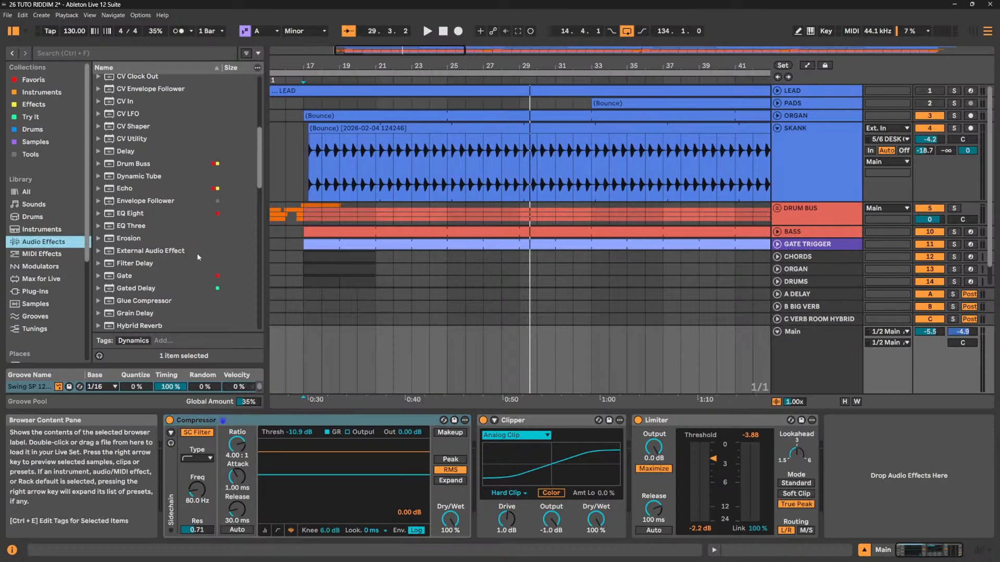
Expand the Multiband Dynamics presets among the audio effects and widen the browser enough to read the full preset names
scroll(197, 253, down, 3)
key(Right)
scroll(159, 257, down, 4)
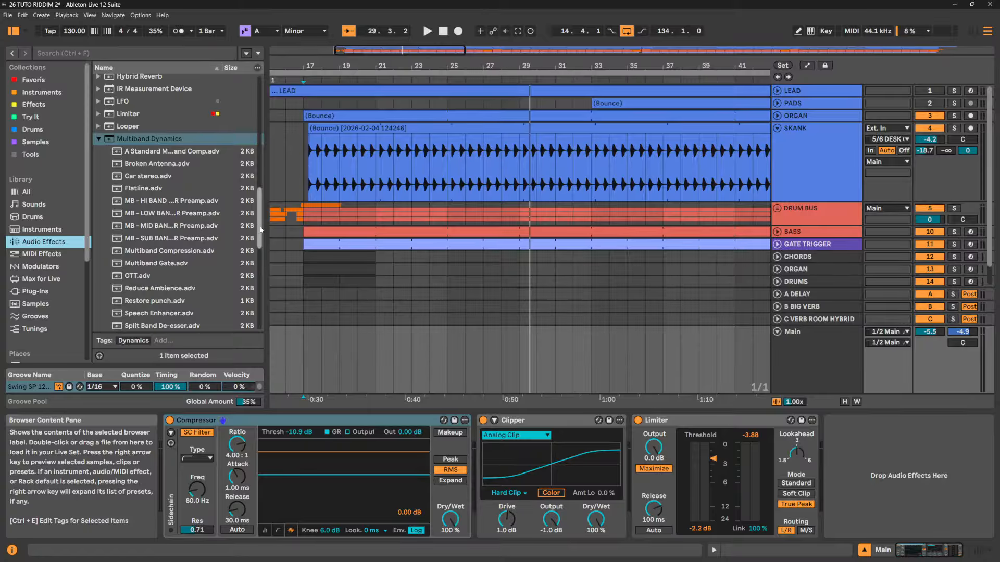
drag(268, 233, 309, 233)
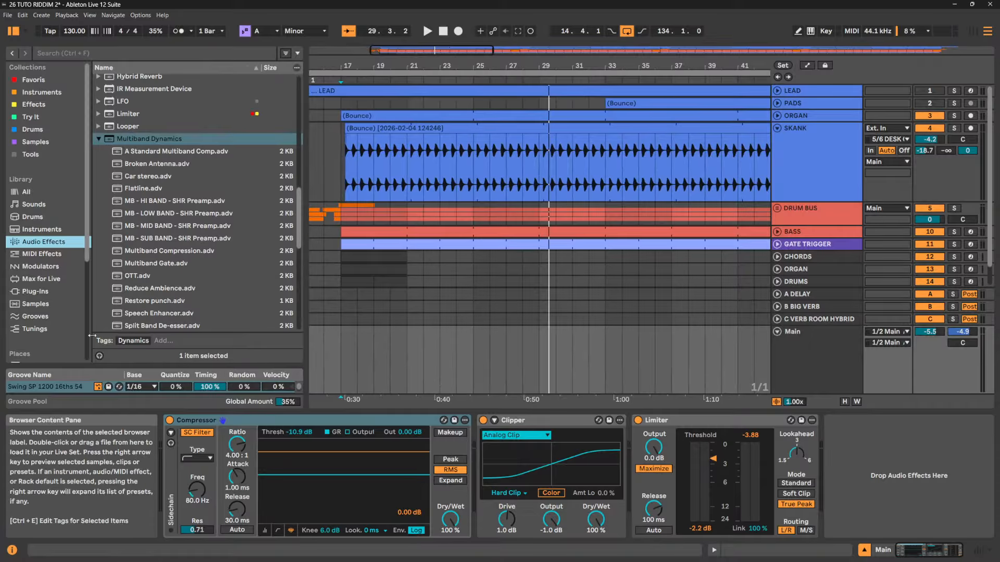
scroll(156, 240, down, 1)
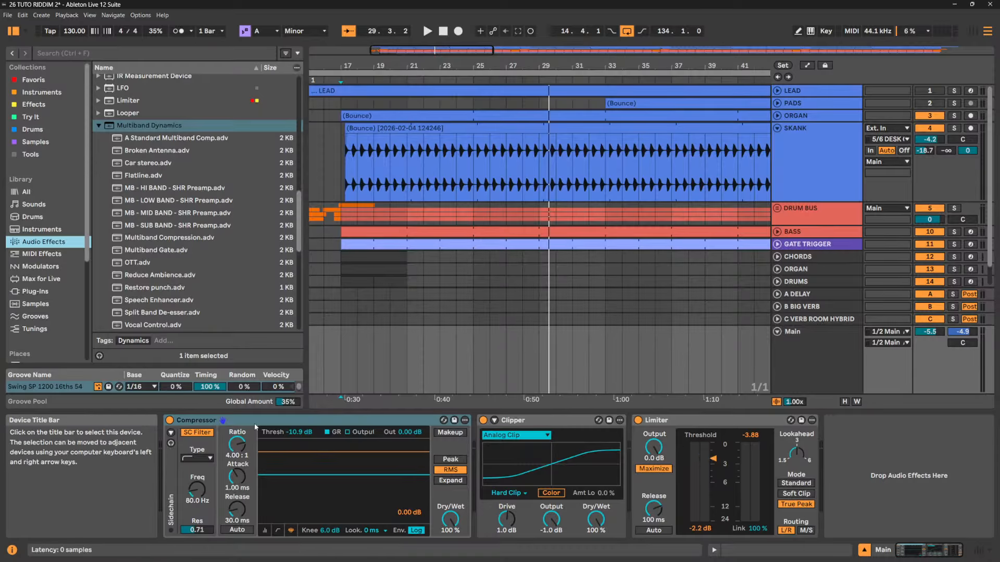
click(170, 468)
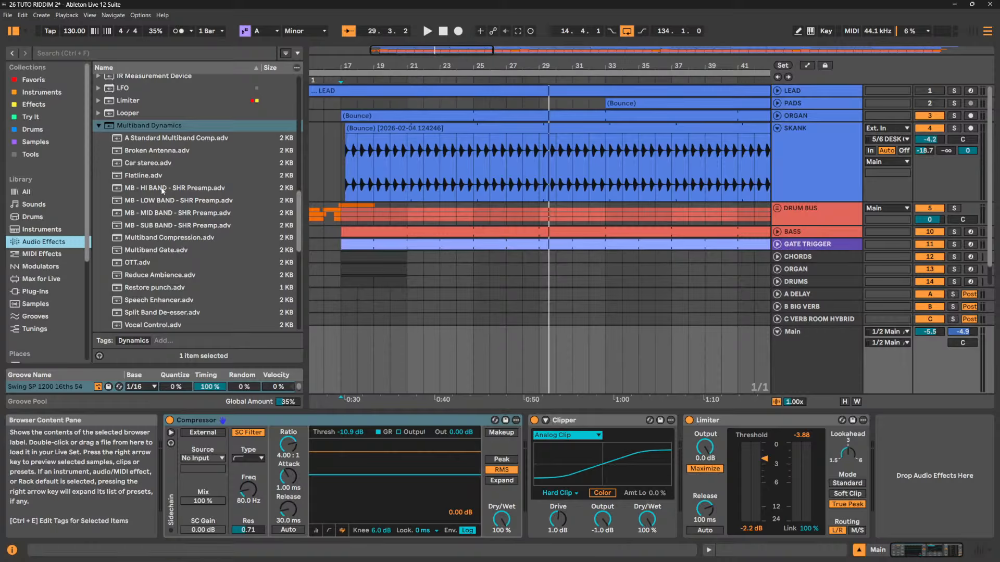
Load the MB - HI BAND - SHR Preamp preset before the Compressor, group it into an Audio Effect Rack and show its chain list
drag(162, 191, 173, 443)
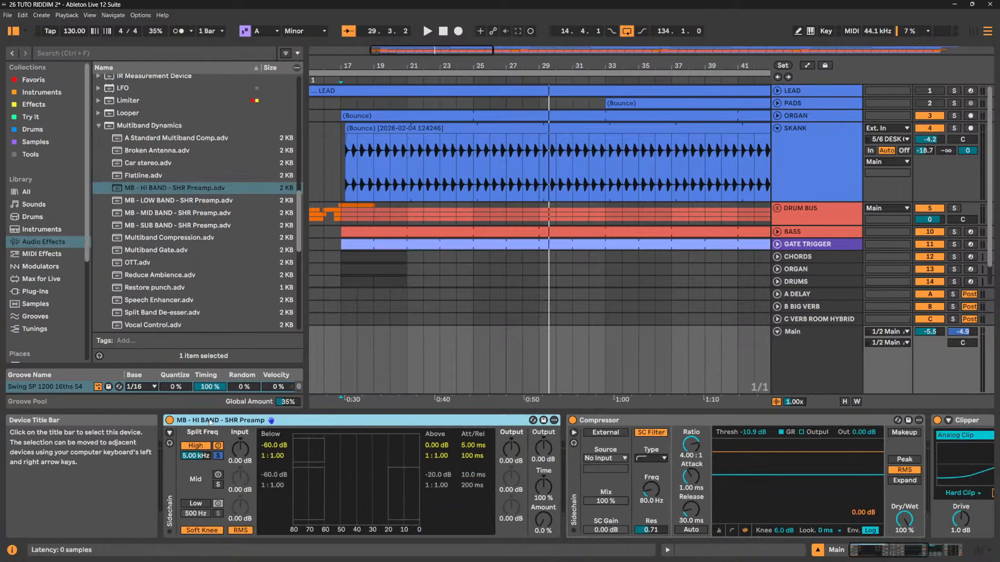
key(ctrl+g)
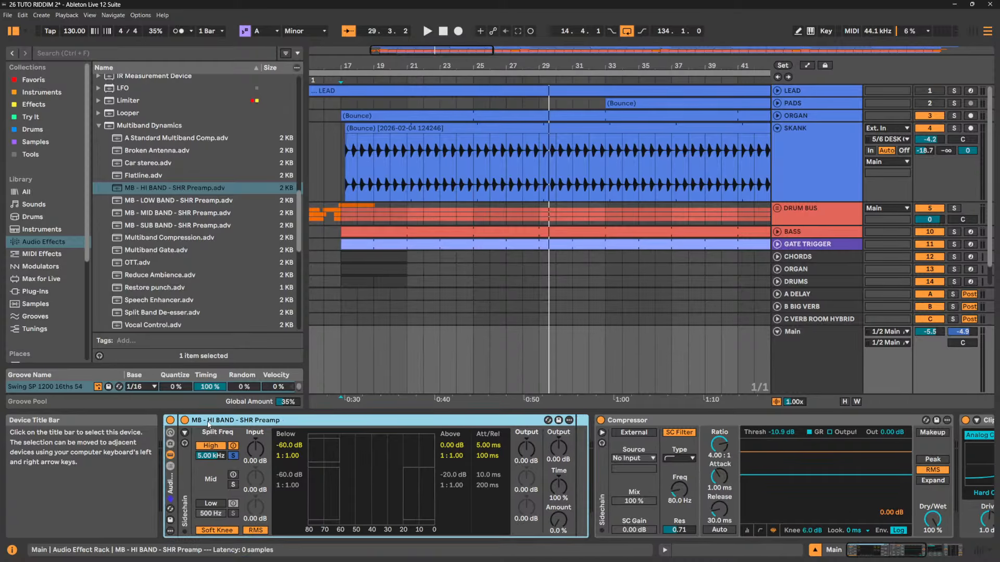
click(171, 467)
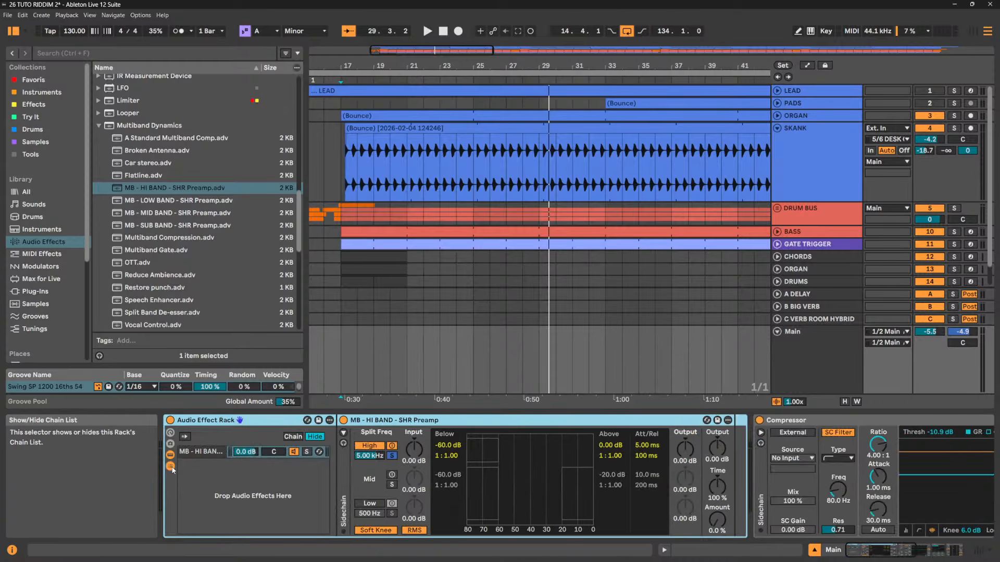
Add the MID BAND, LOW BAND and SUB BAND SHR Preamp presets as parallel chains below the HI BAND chain in the rack
click(214, 202)
shift+click(209, 225)
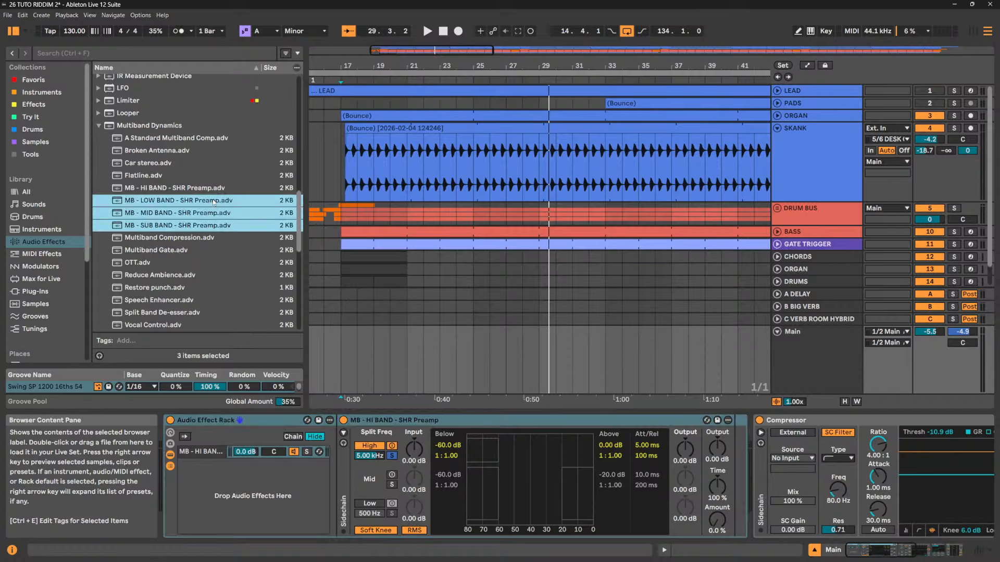
drag(273, 457, 271, 485)
click(194, 188)
drag(182, 201, 246, 491)
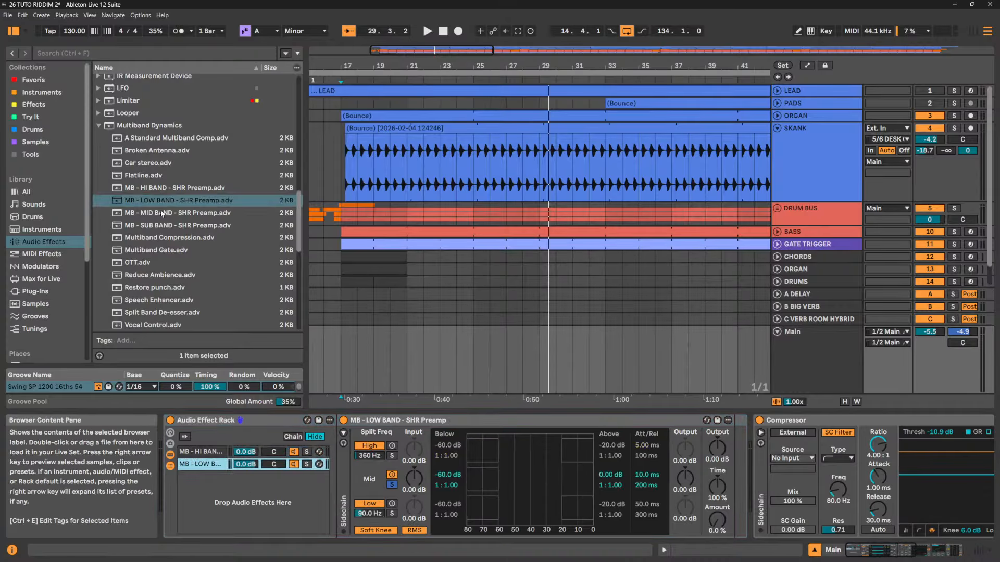
drag(164, 216, 215, 463)
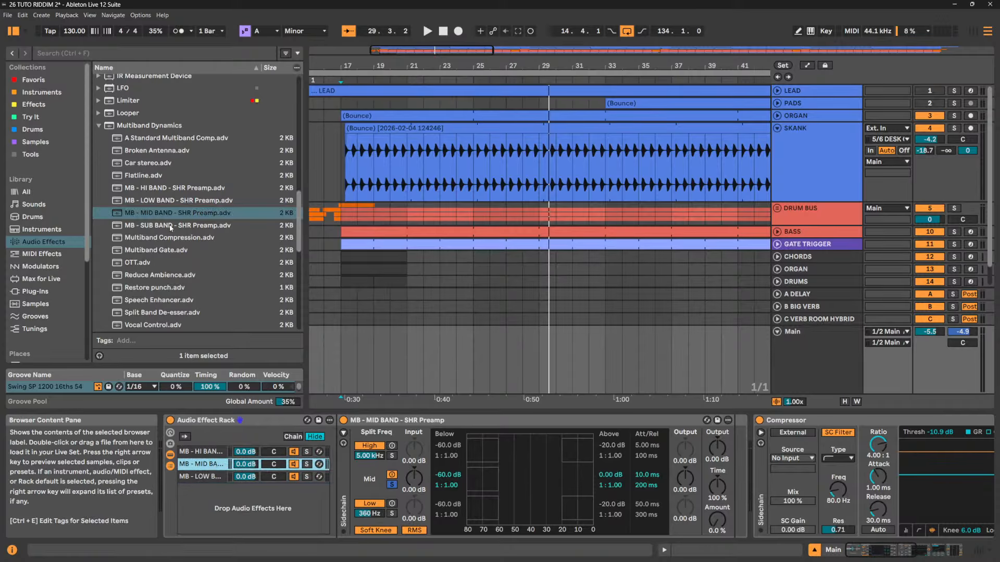
drag(172, 226, 225, 502)
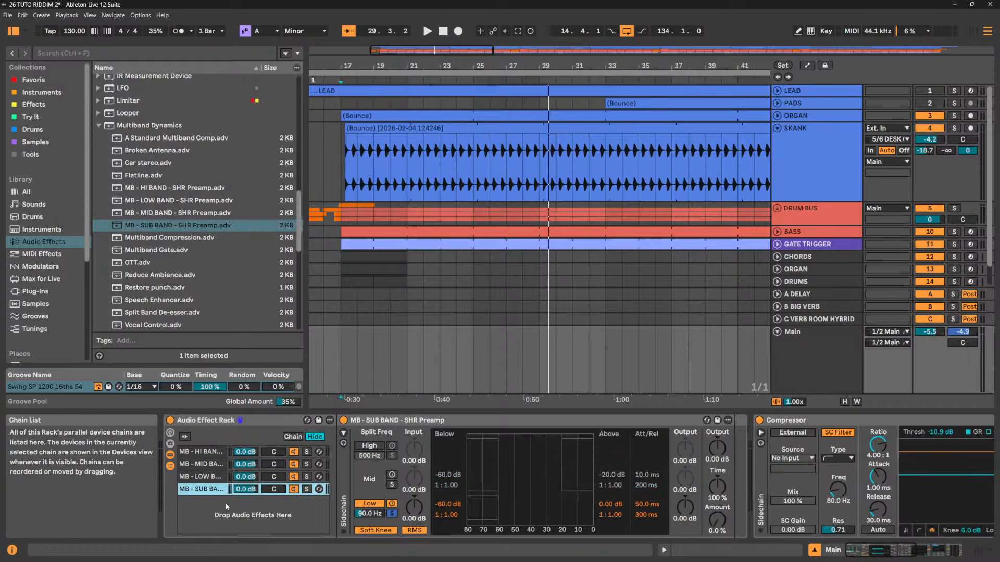
Examine the crossover frequencies of the HI, MID, LOW and SUB band chains one after another
click(208, 453)
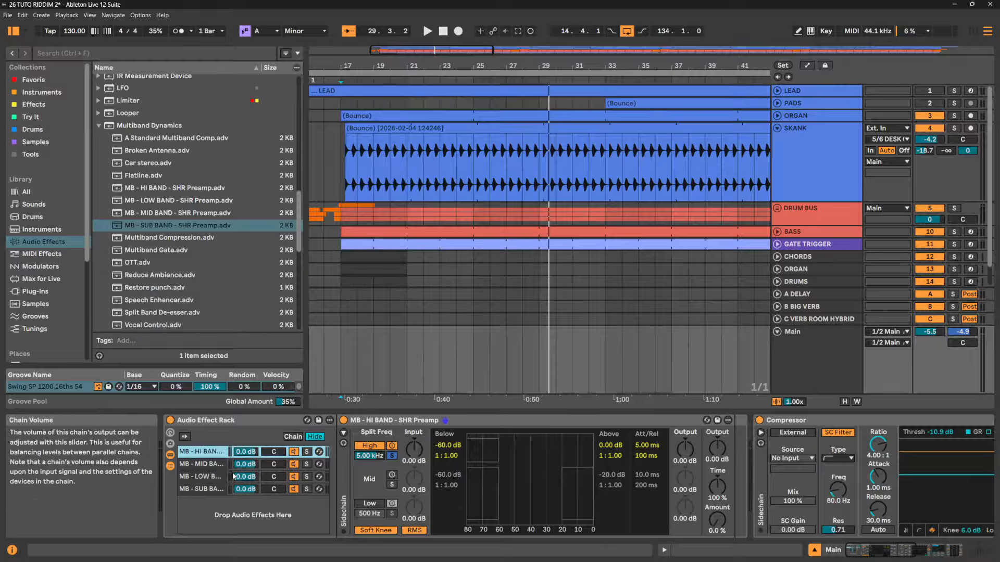
click(201, 464)
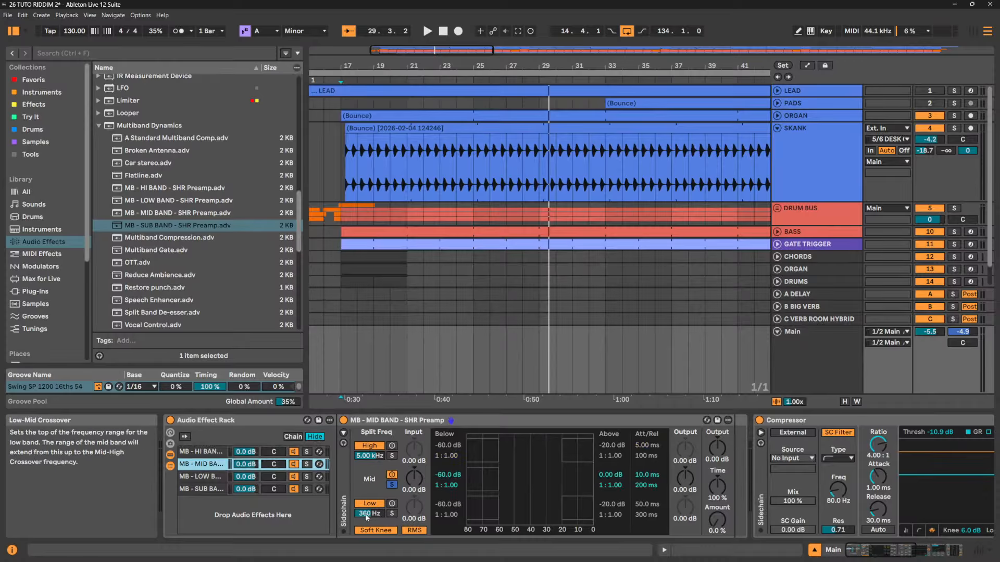
key(Down)
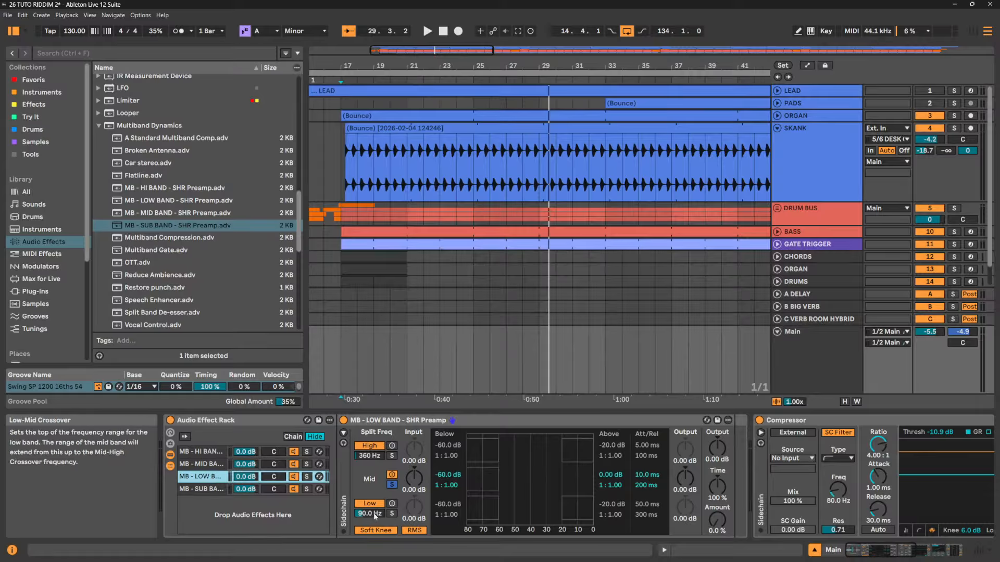
click(212, 491)
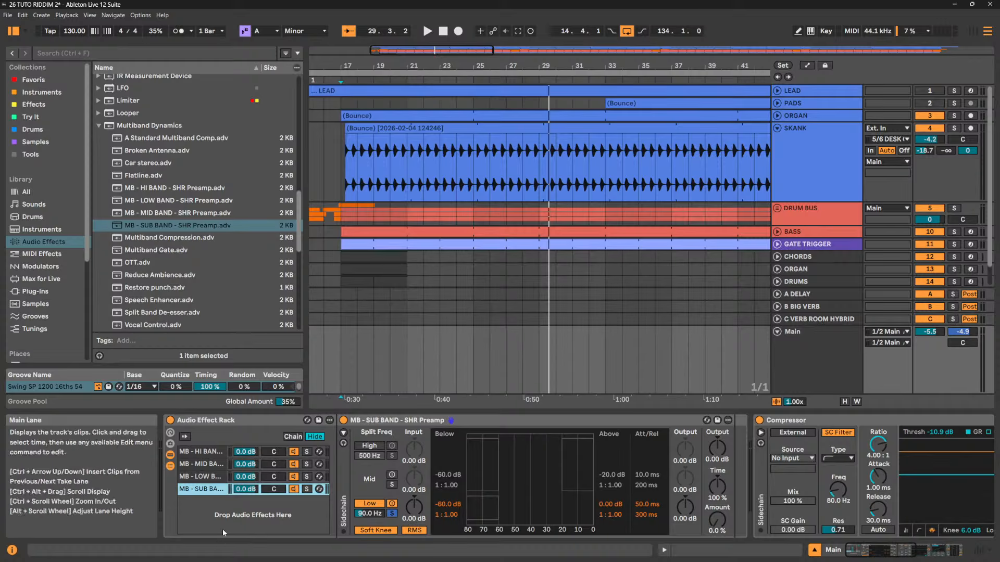
Play the track and solo the HI, MID, LOW and SUB BAND chains of the rack one after another
key(space)
click(308, 453)
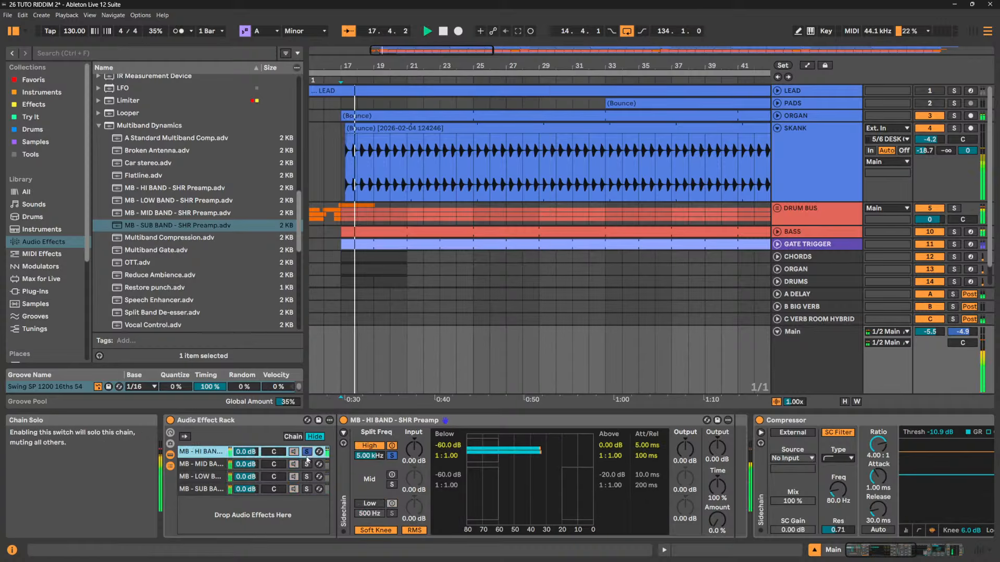
click(307, 464)
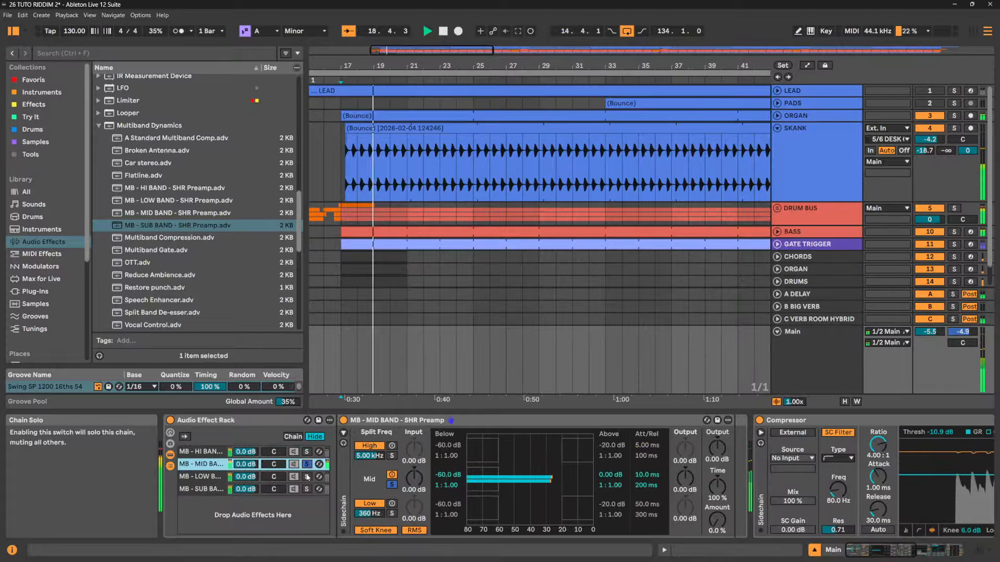
click(307, 477)
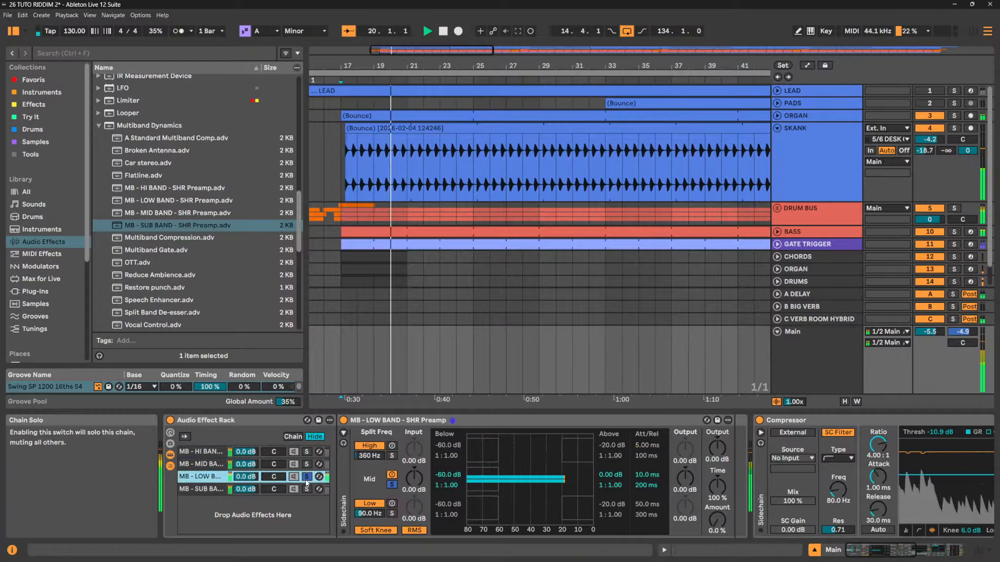
click(306, 489)
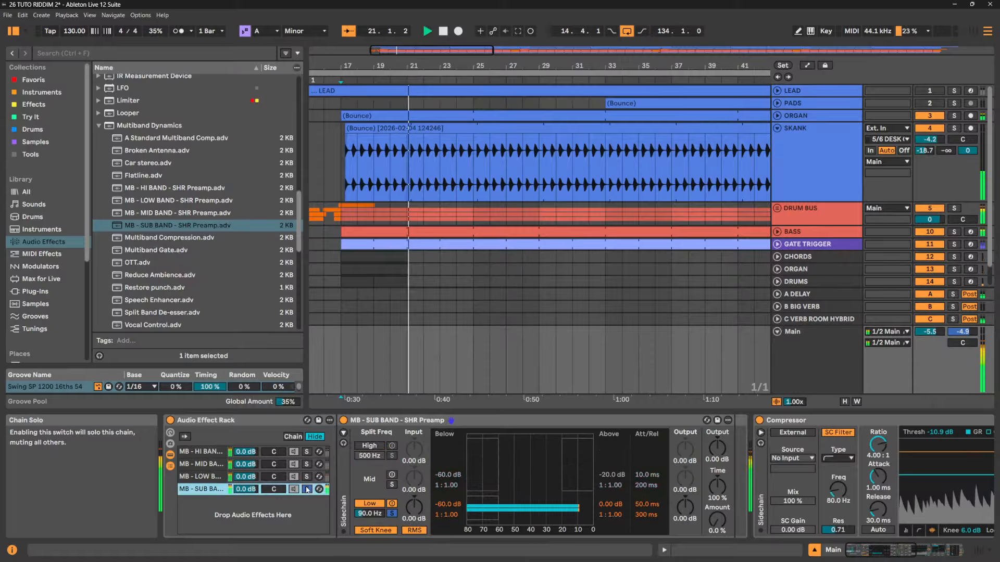
Add the LOW, MID and HI BAND chains to the soloed SUB BAND chain one by one while playing
ctrl+click(307, 476)
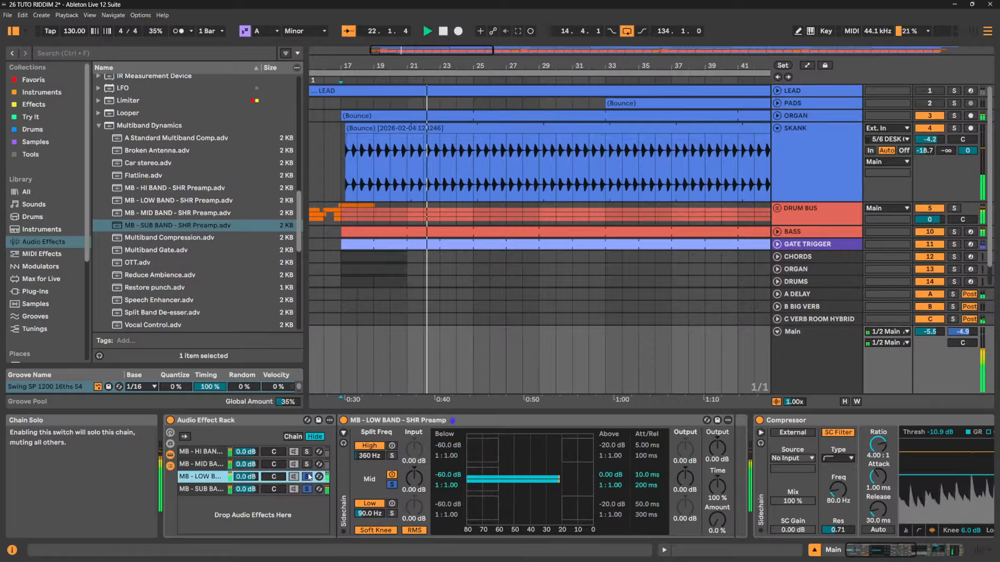
ctrl+click(306, 464)
ctrl+click(307, 452)
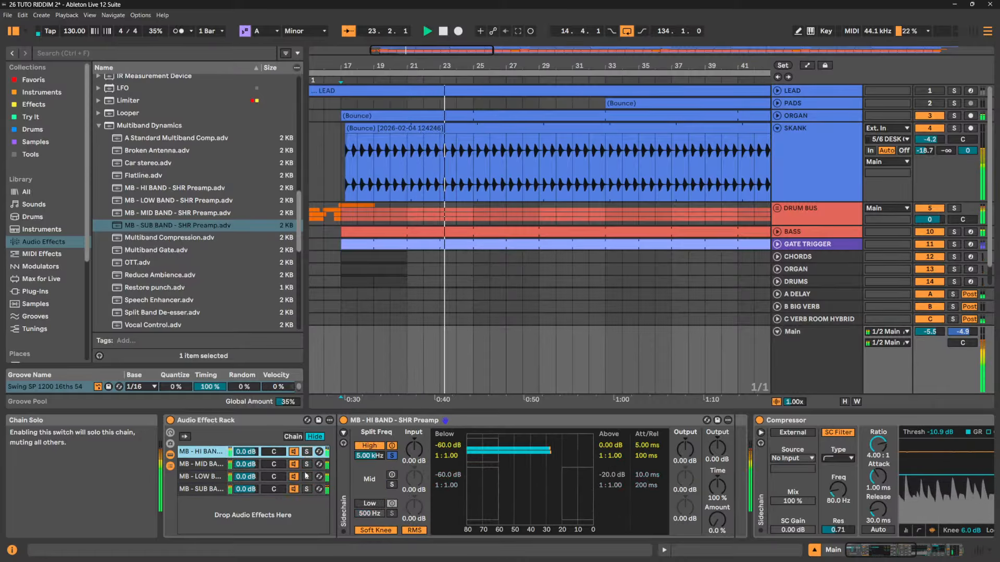
Audition the mix with the SUB, LOW and MID BAND chains muted and reactivated during playback
click(294, 490)
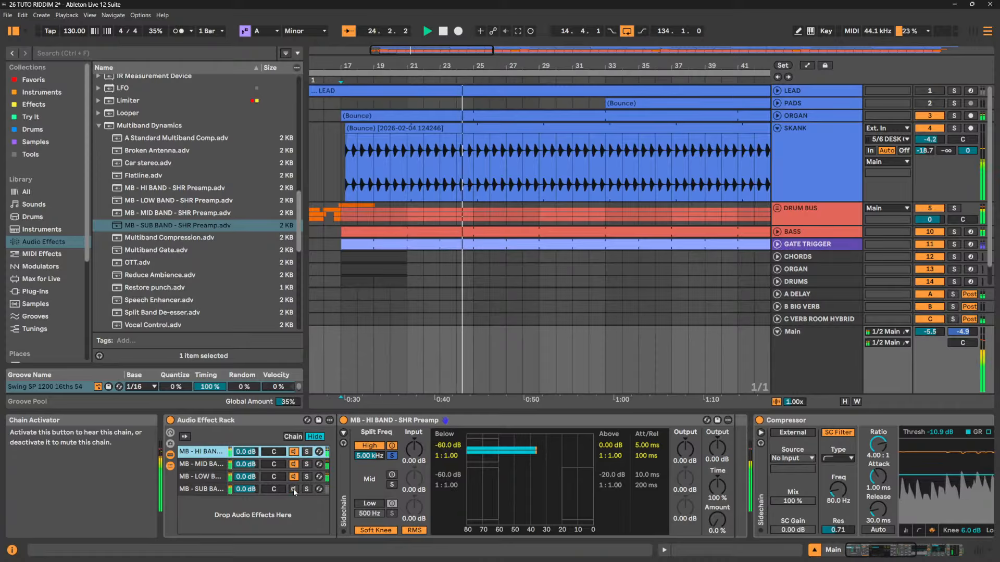
click(294, 489)
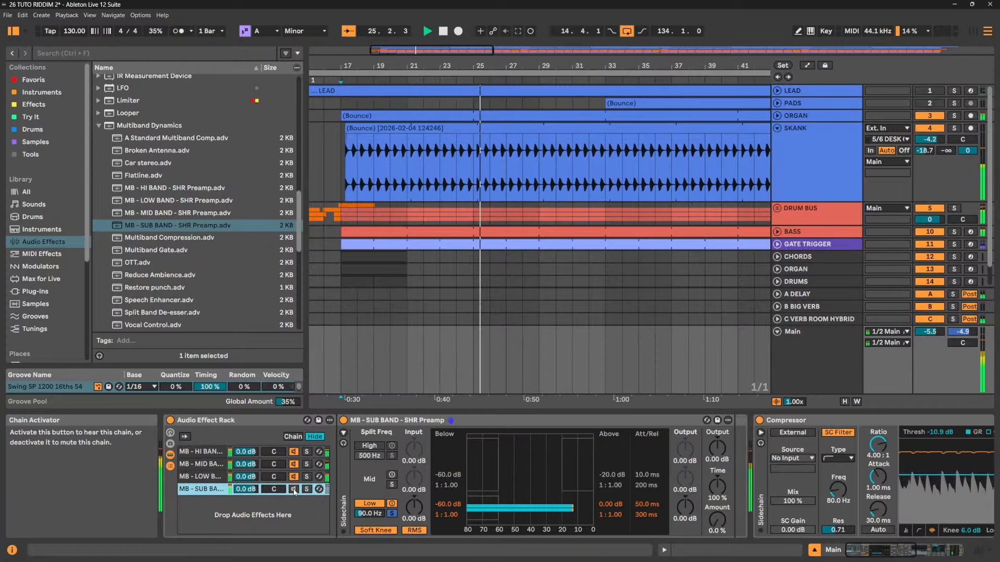
click(294, 476)
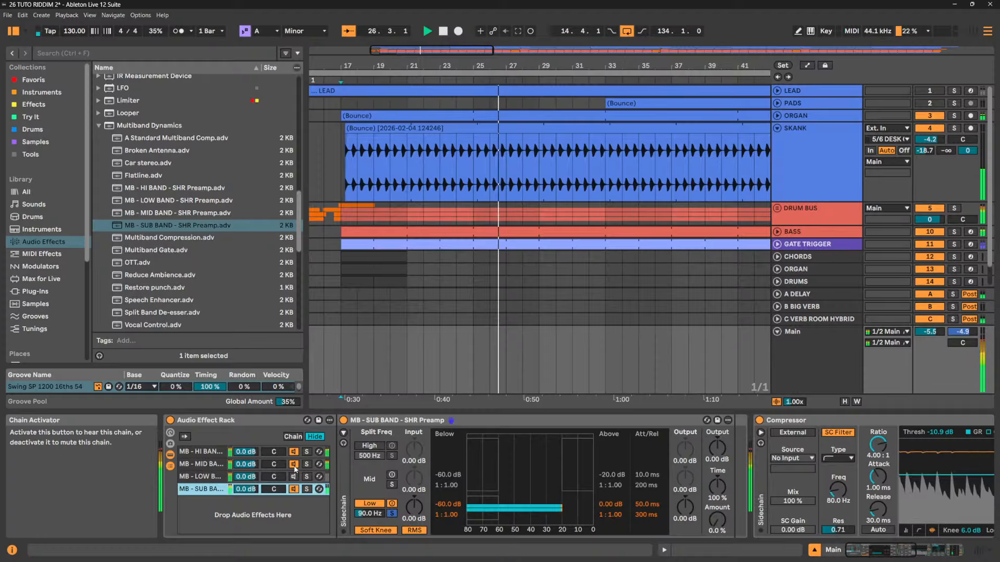
click(294, 465)
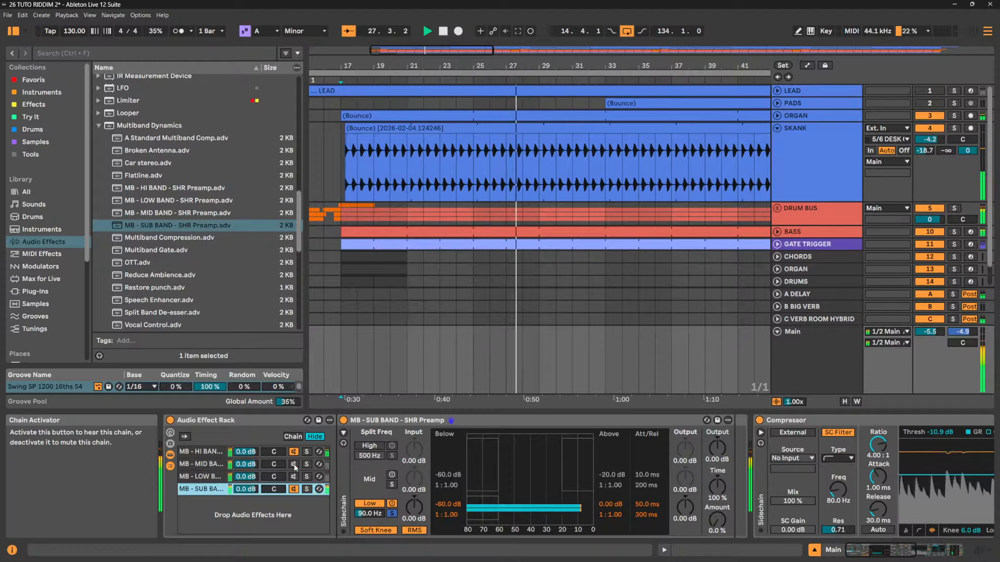
click(293, 465)
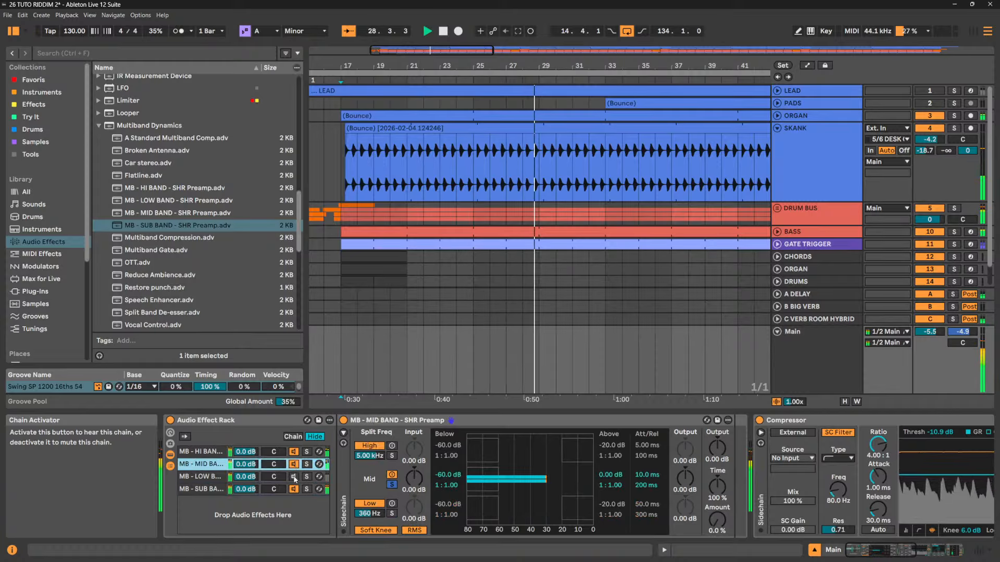
click(293, 477)
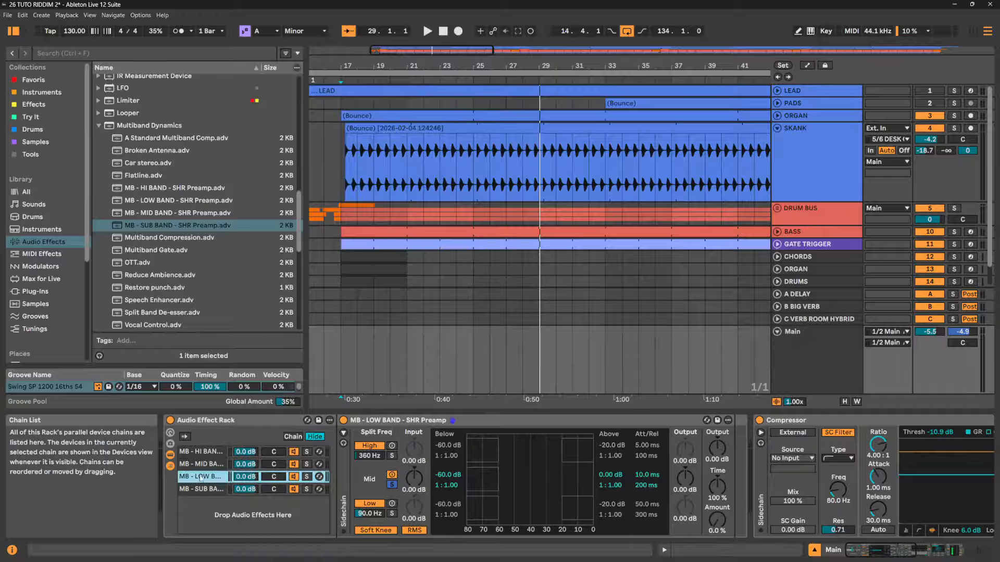
Rename the Audio Effect Rack holding the four band chains as SHR X-OVER
click(206, 452)
click(204, 491)
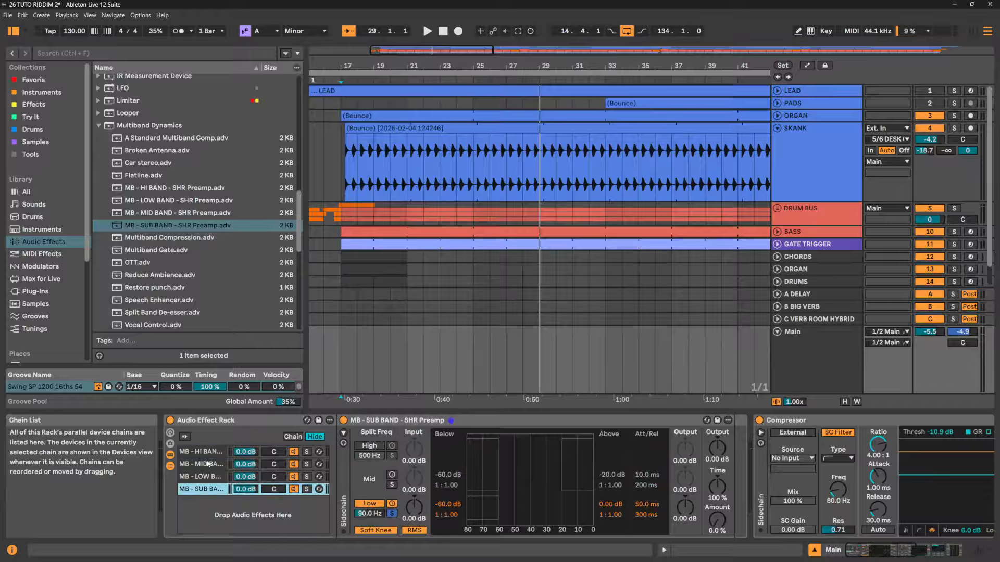
click(211, 422)
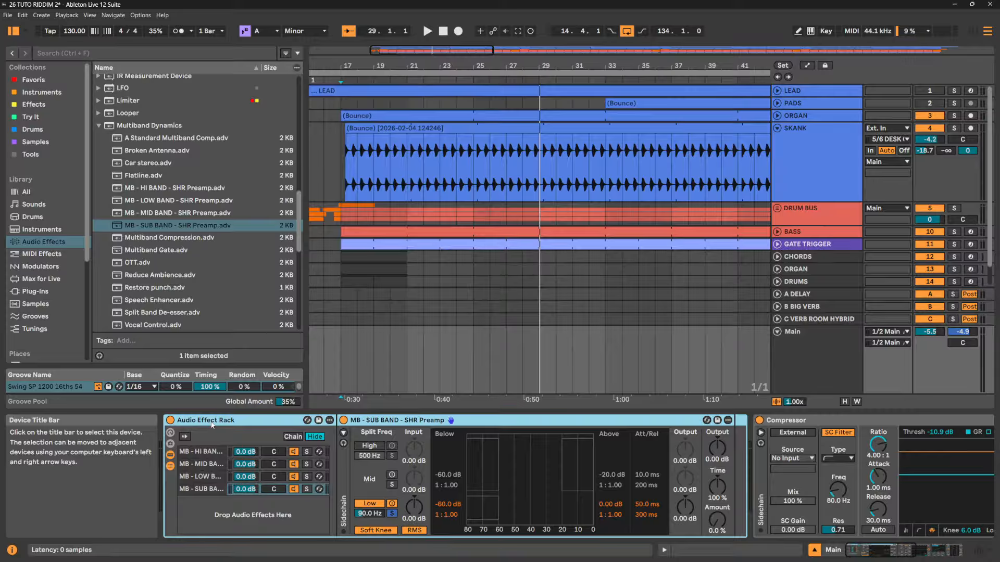
key(ctrl+r)
text(SHR X-OVER)
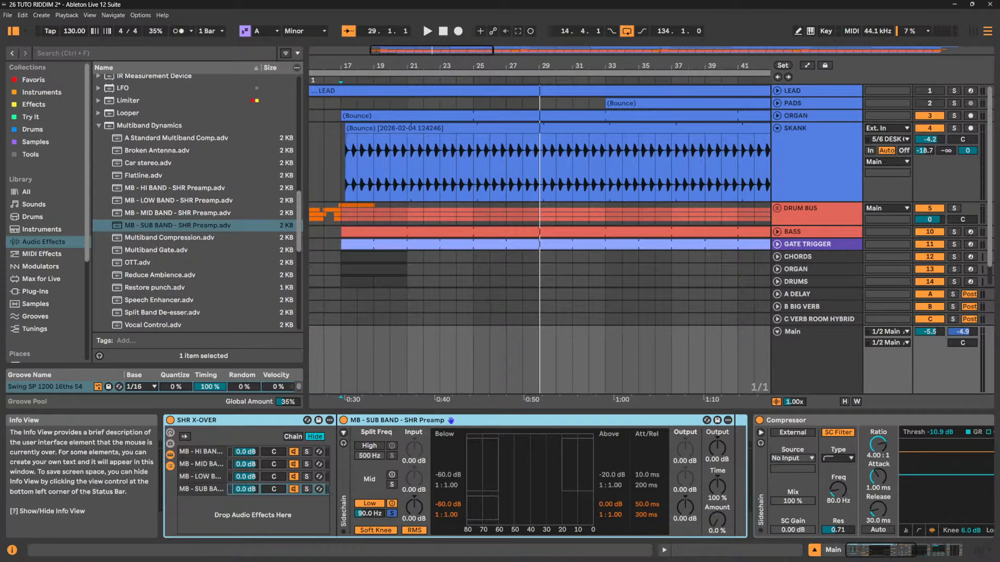
Step through the four band chains from HI to SUB and audition each soloed from SUB up to HI during playback
click(203, 452)
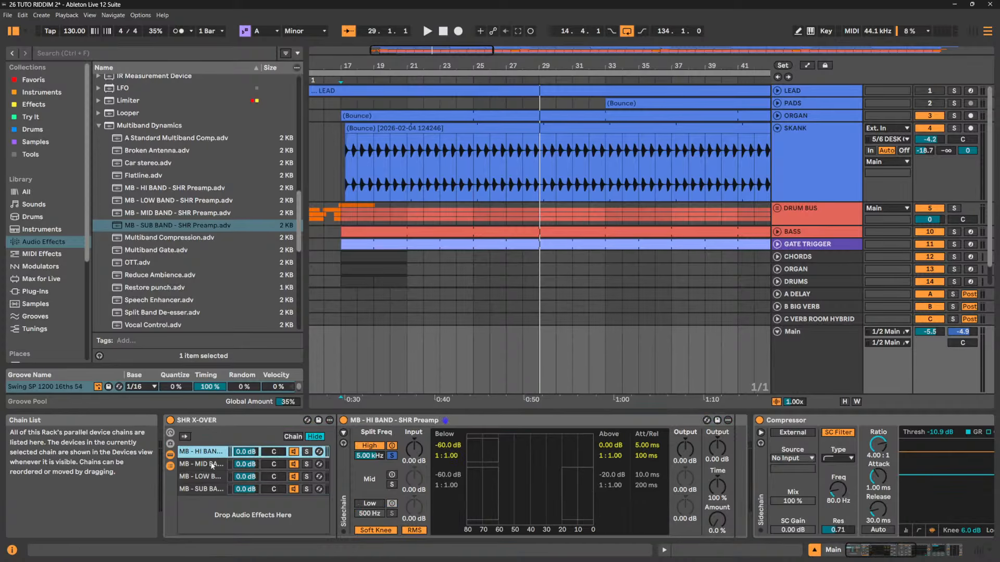
click(212, 464)
click(211, 477)
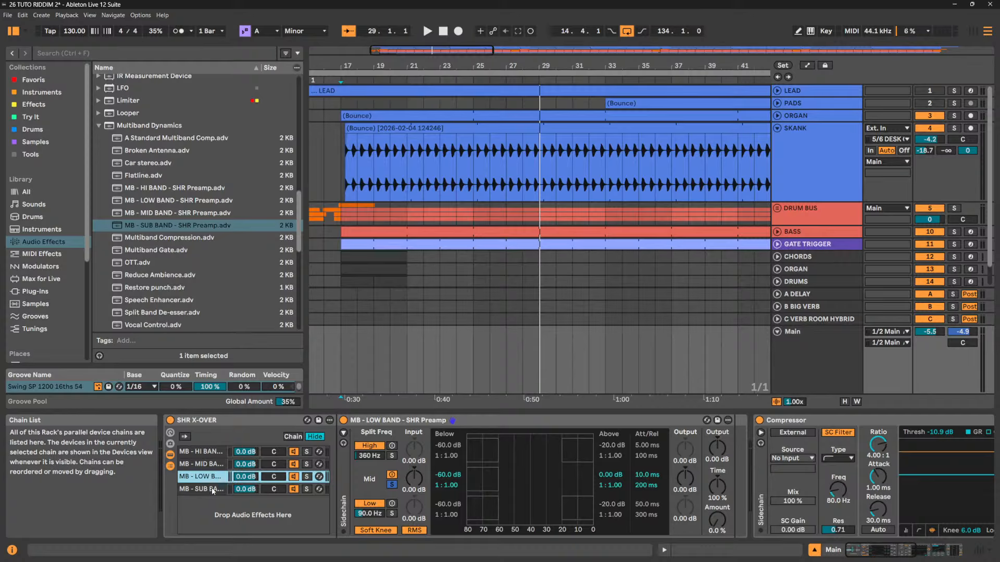
click(211, 489)
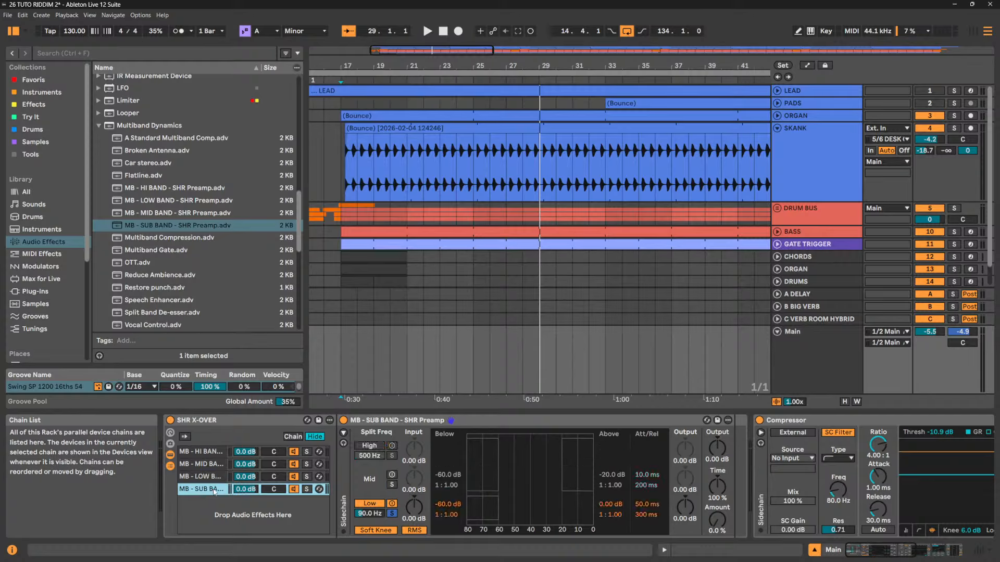
click(306, 489)
key(space)
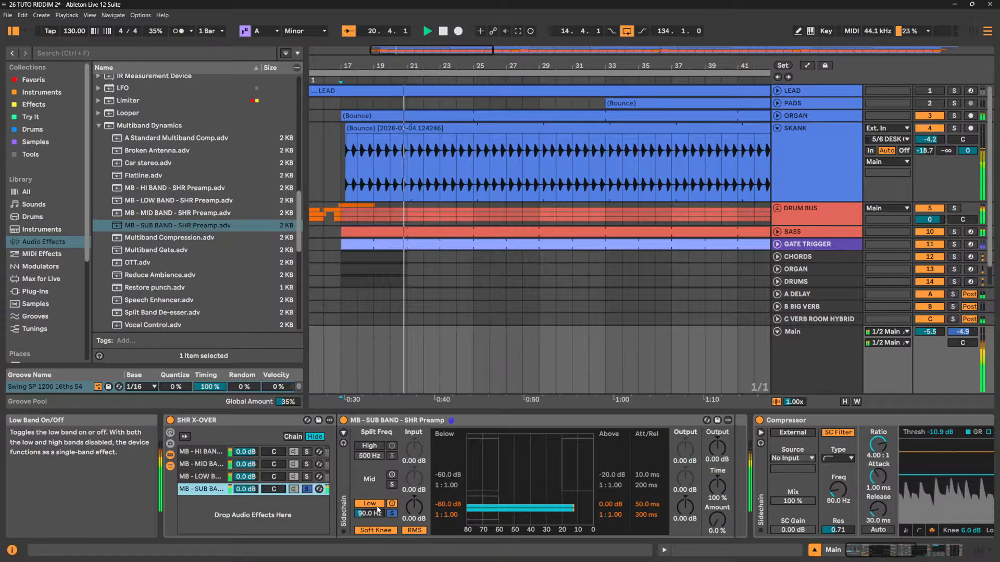
click(307, 477)
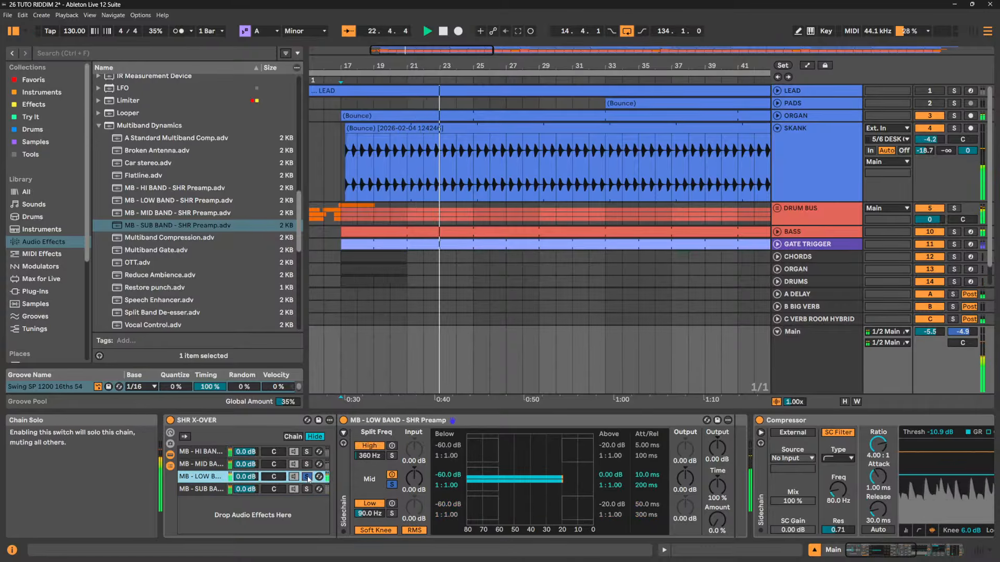
click(307, 464)
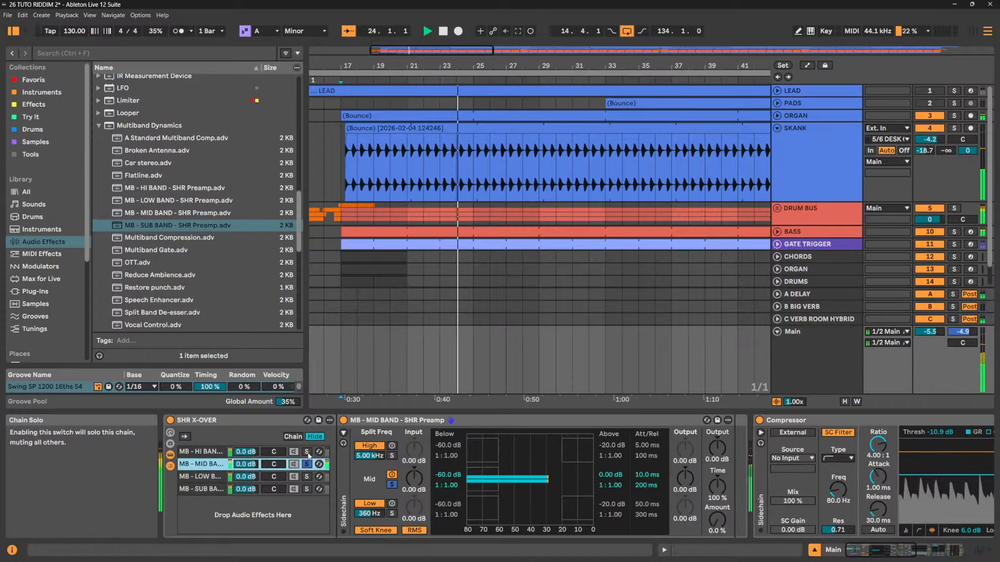
click(306, 452)
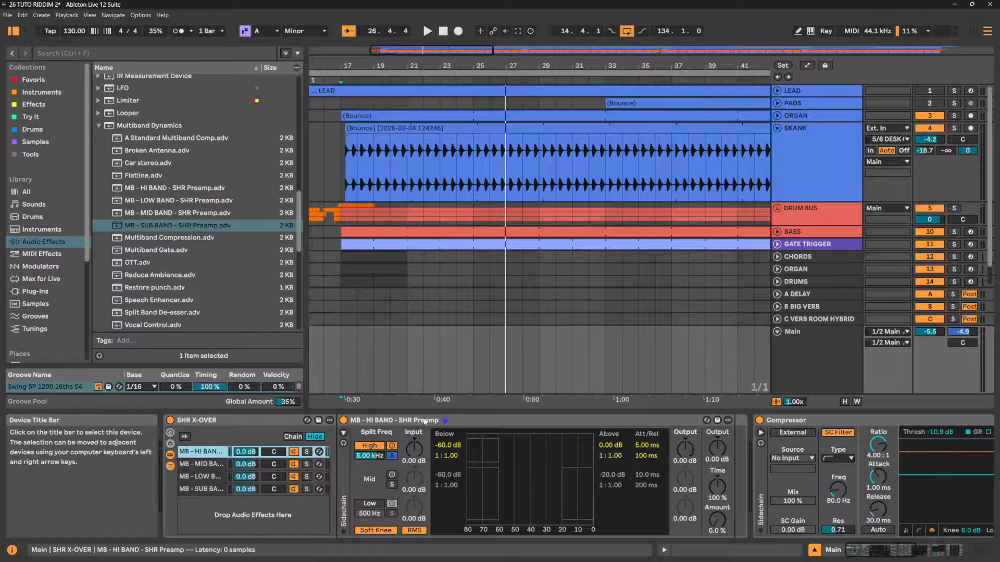
View the MID, LOW and SUB BAND chains in turn and switch the LOW and SUB chains off and back on
click(219, 464)
click(220, 478)
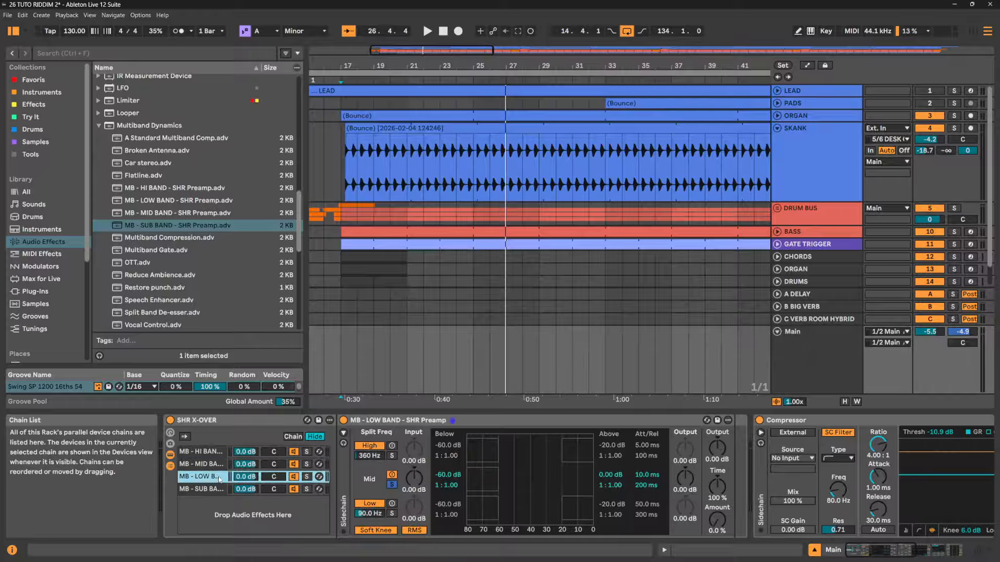
click(219, 491)
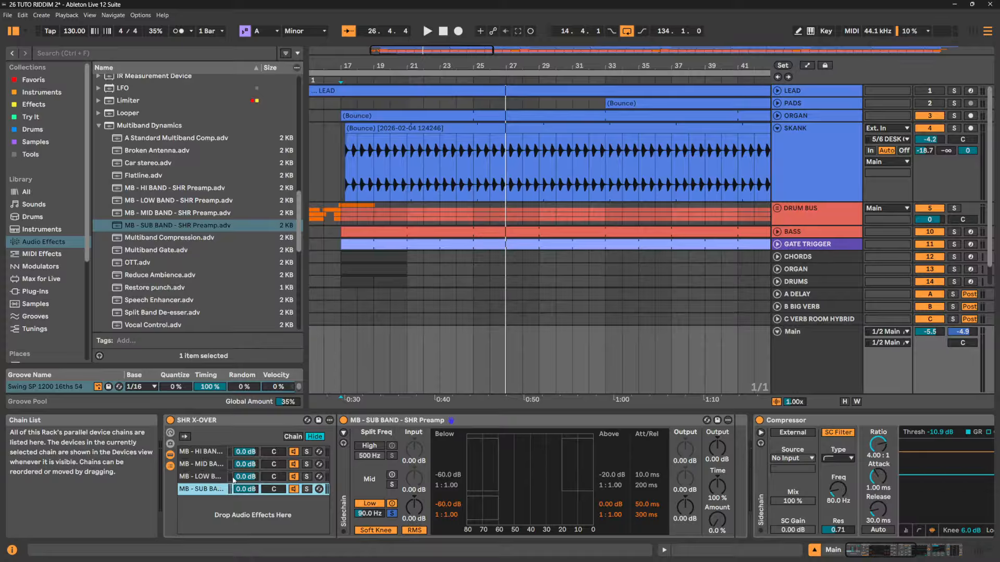
click(294, 477)
click(295, 478)
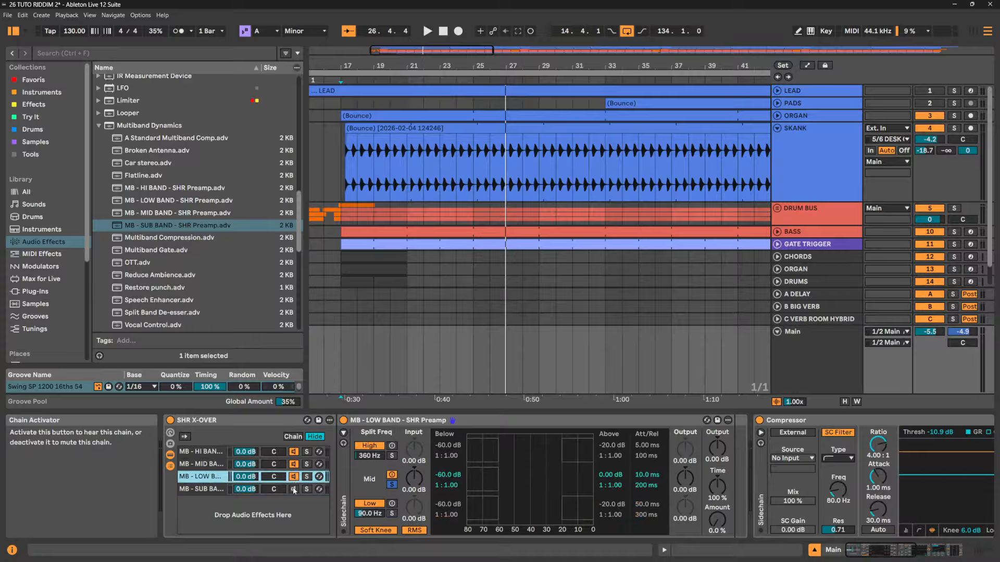
click(295, 491)
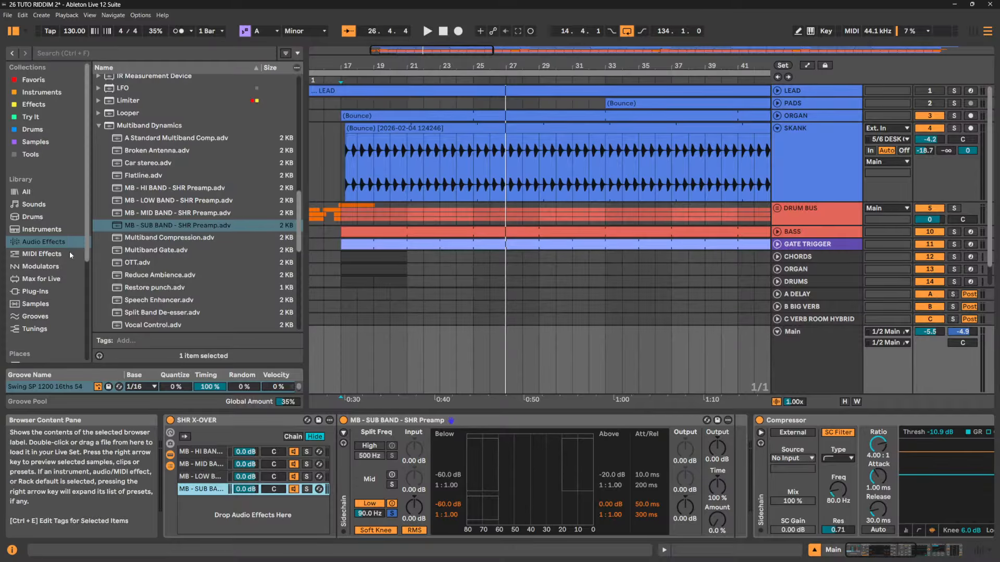
Find EQ Three among the audio effects and insert it on the Main track before the SHR X-OVER rack
scroll(149, 191, up, 6)
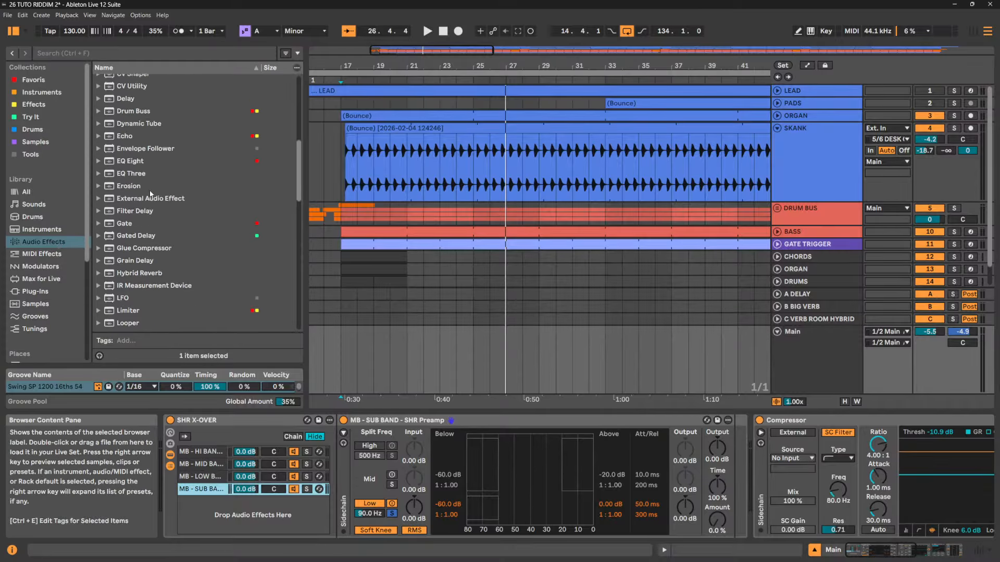
scroll(150, 193, up, 8)
scroll(150, 194, down, 2)
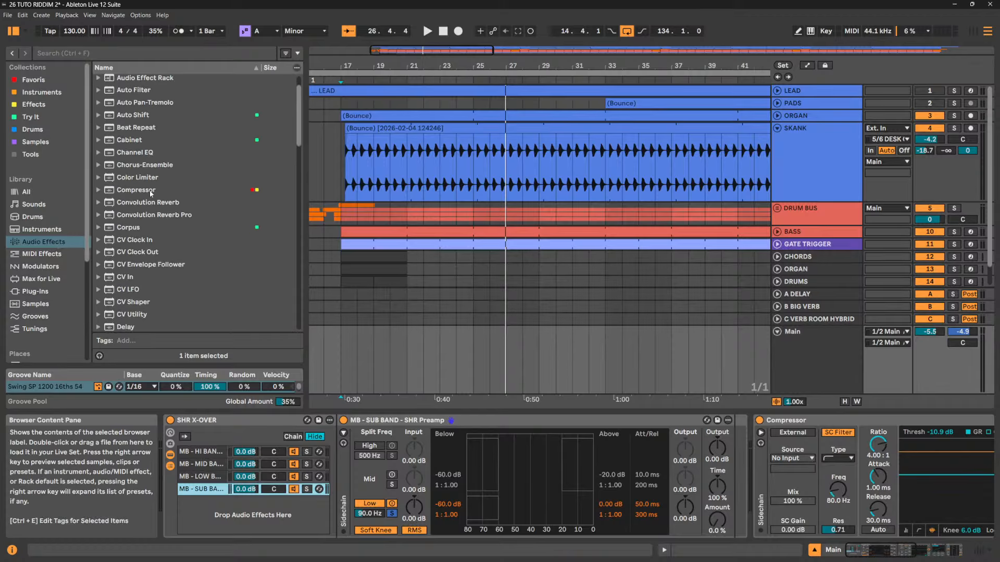
scroll(150, 193, up, 1)
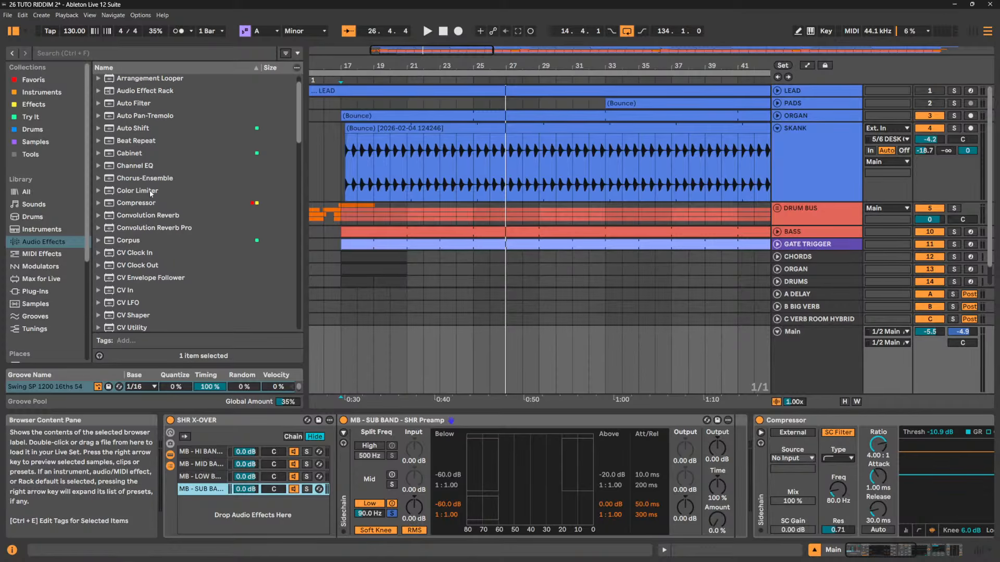
scroll(150, 194, down, 1)
scroll(150, 193, up, 2)
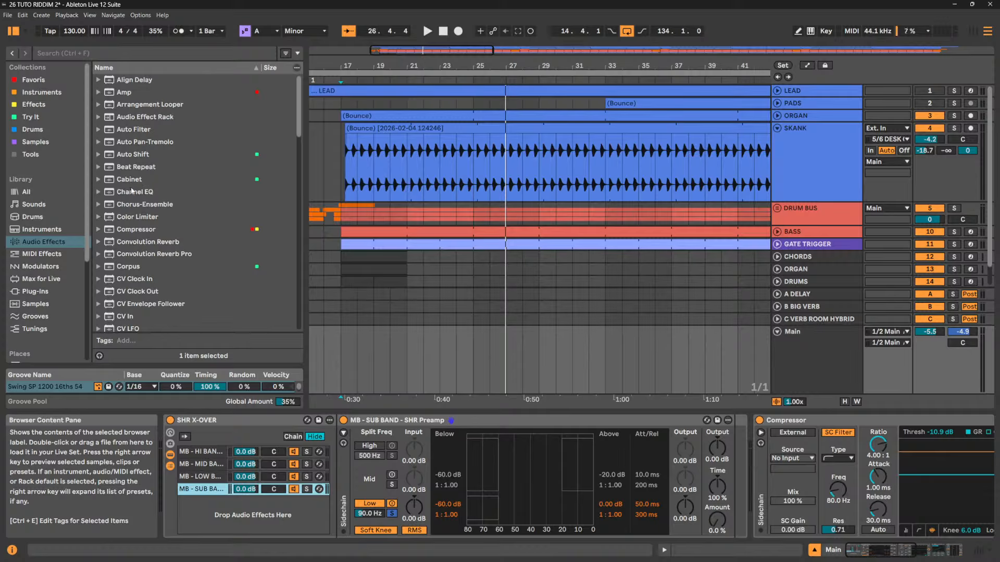
scroll(134, 188, down, 5)
scroll(131, 204, down, 2)
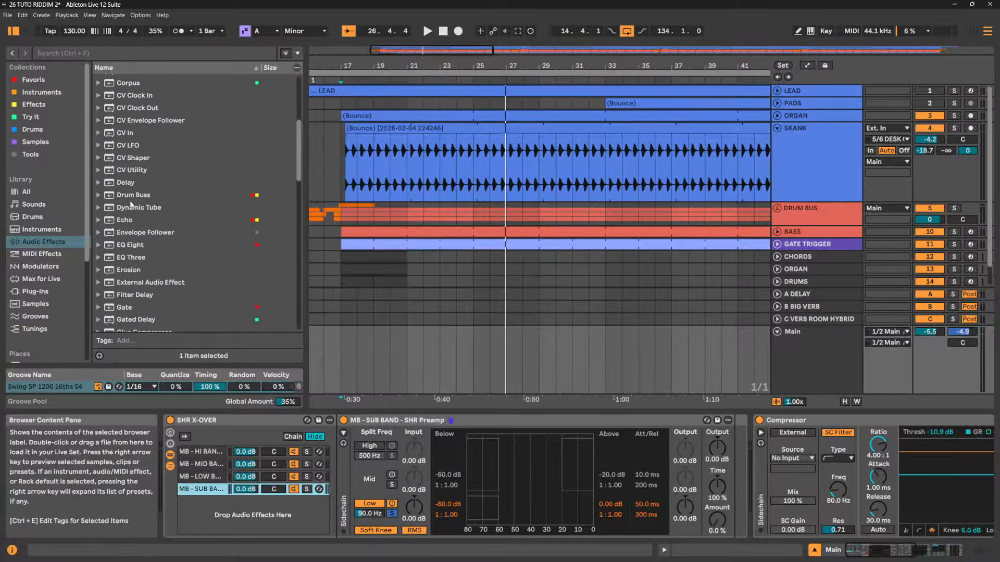
drag(130, 257, 167, 449)
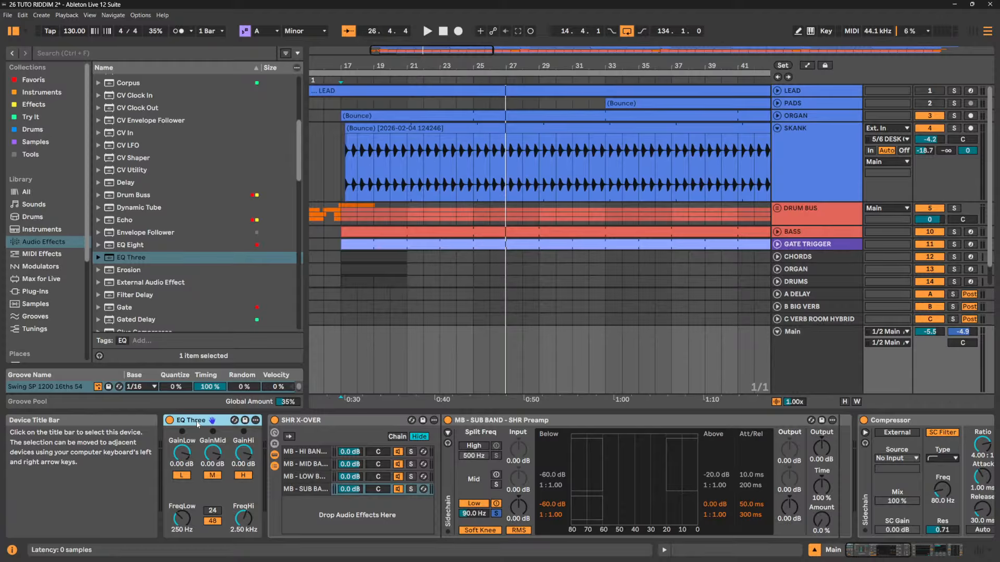
Switch the low, mid and high bands of EQ Three off and back on
click(182, 475)
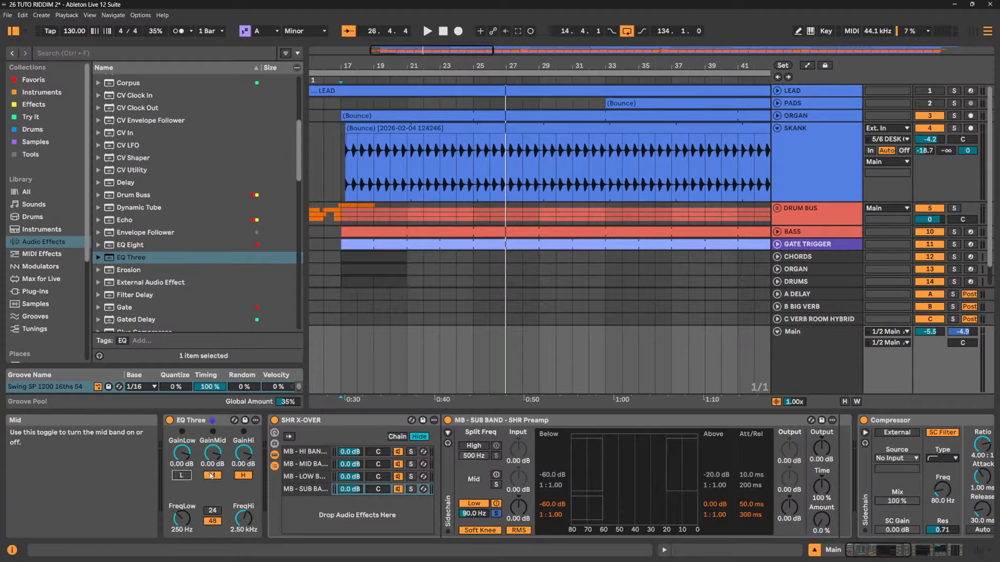
click(211, 476)
click(242, 475)
click(211, 475)
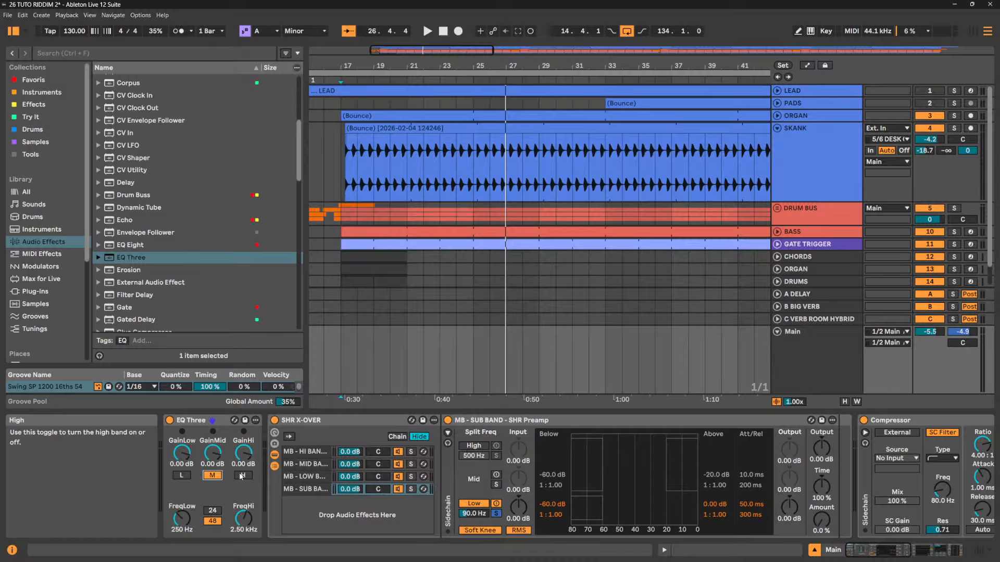
click(242, 475)
click(182, 476)
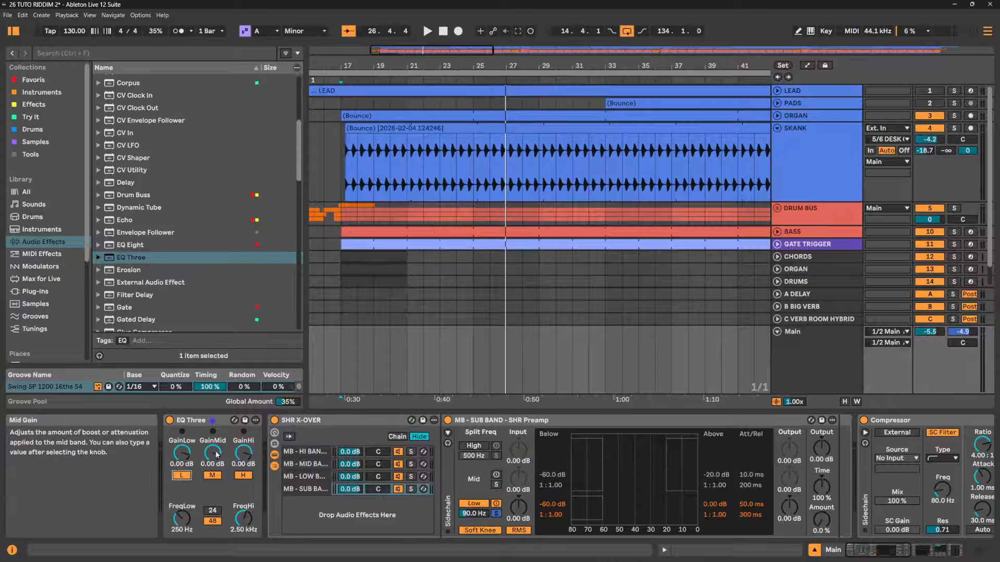
Remove EQ Three from the Main track, ahead of the SHR X-OVER rack
right_click(222, 423)
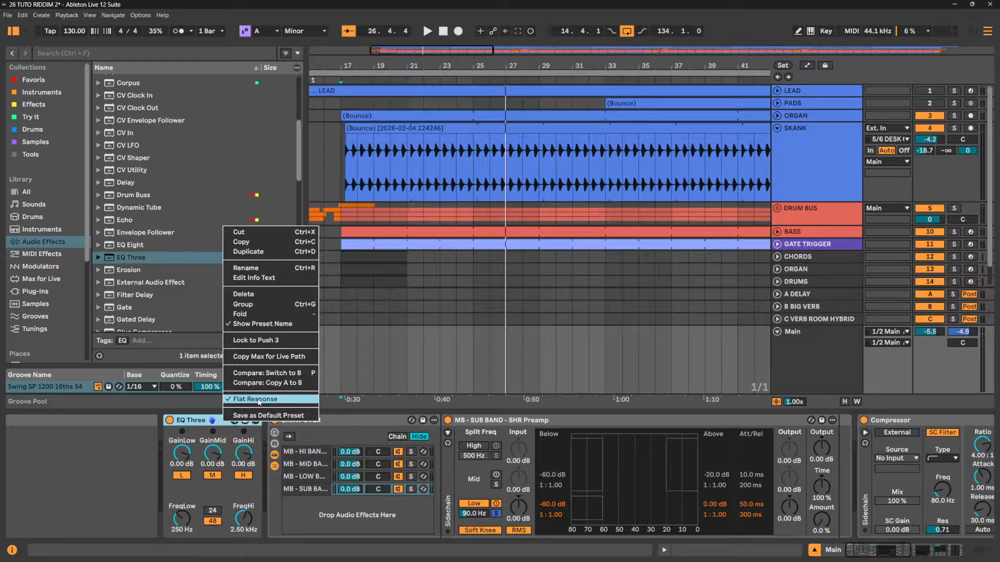
click(192, 422)
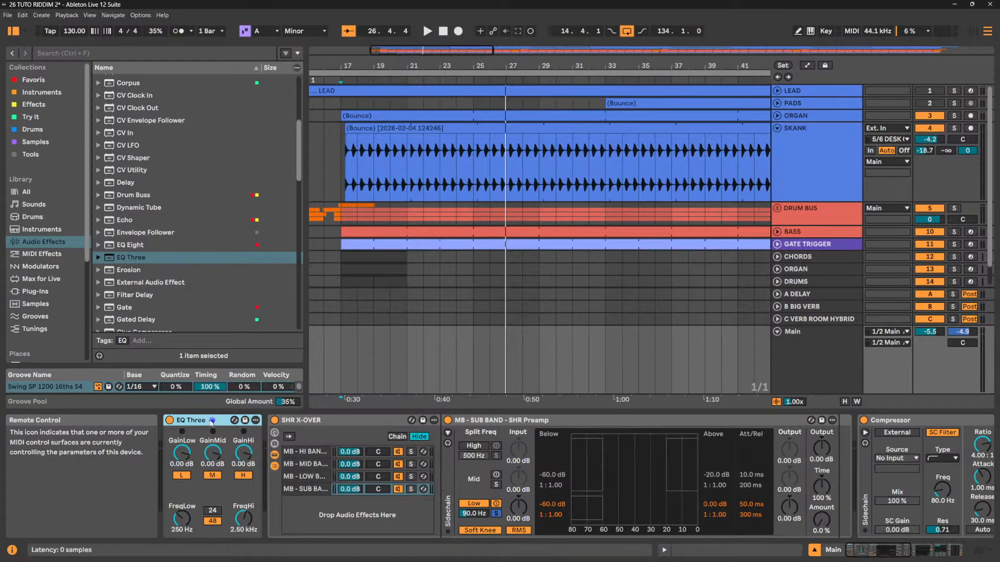
key(Delete)
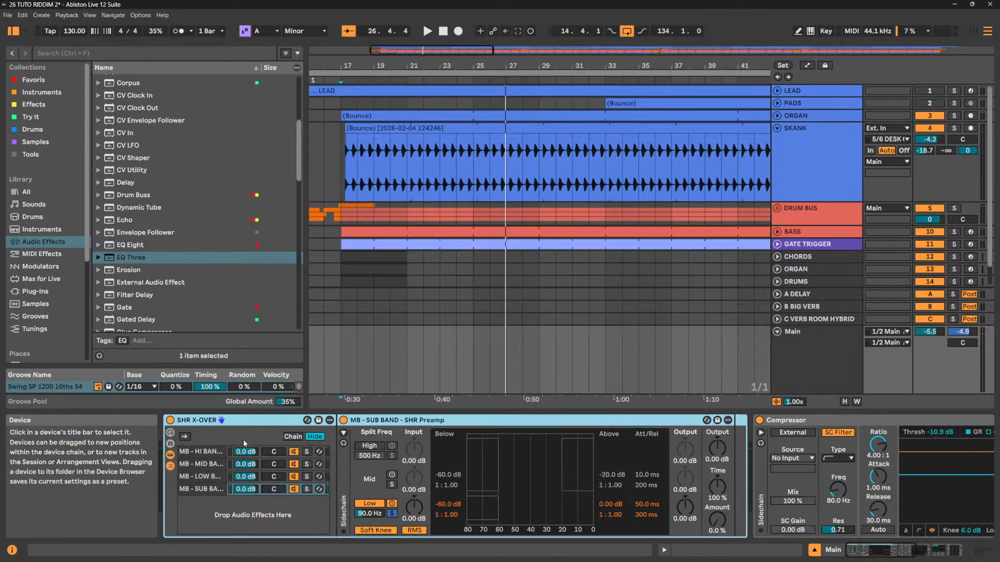
View the SUB, LOW and MID BAND chains of the SHR X-OVER rack in turn
click(436, 422)
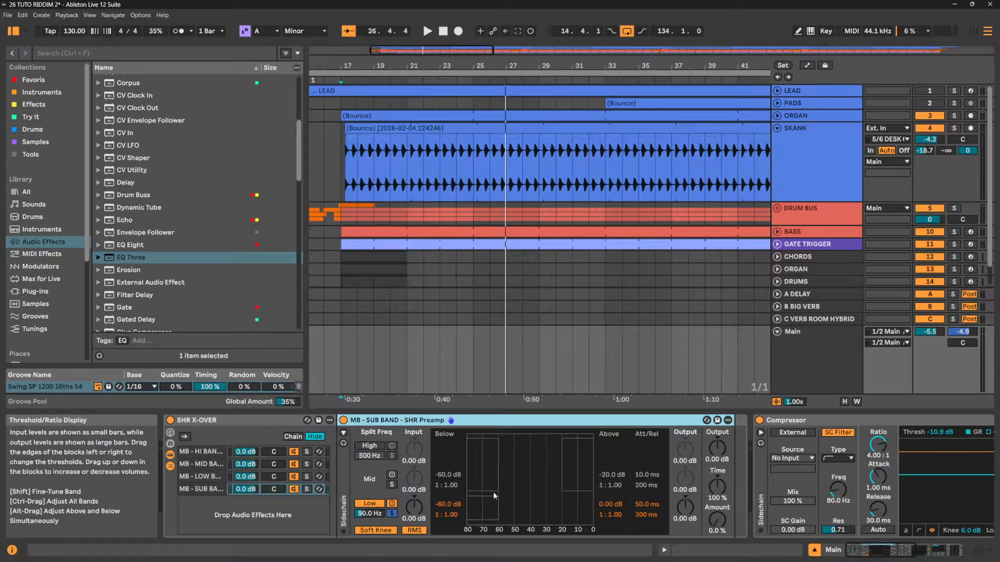
click(204, 490)
click(208, 478)
click(215, 463)
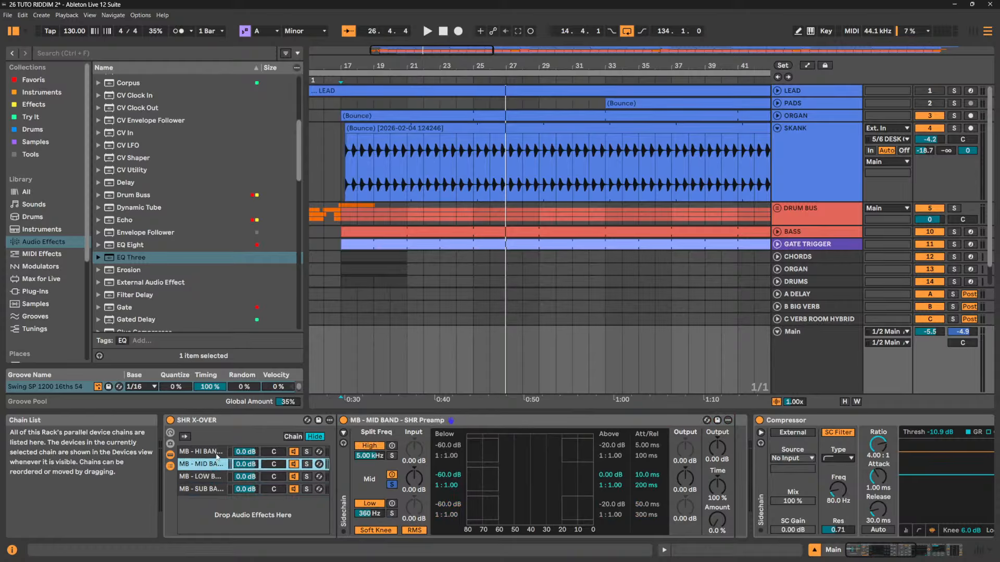
Audition each band chain soloed from SUB up to HI during playback, and step back through the MID, LOW and SUB chains
click(306, 489)
key(space)
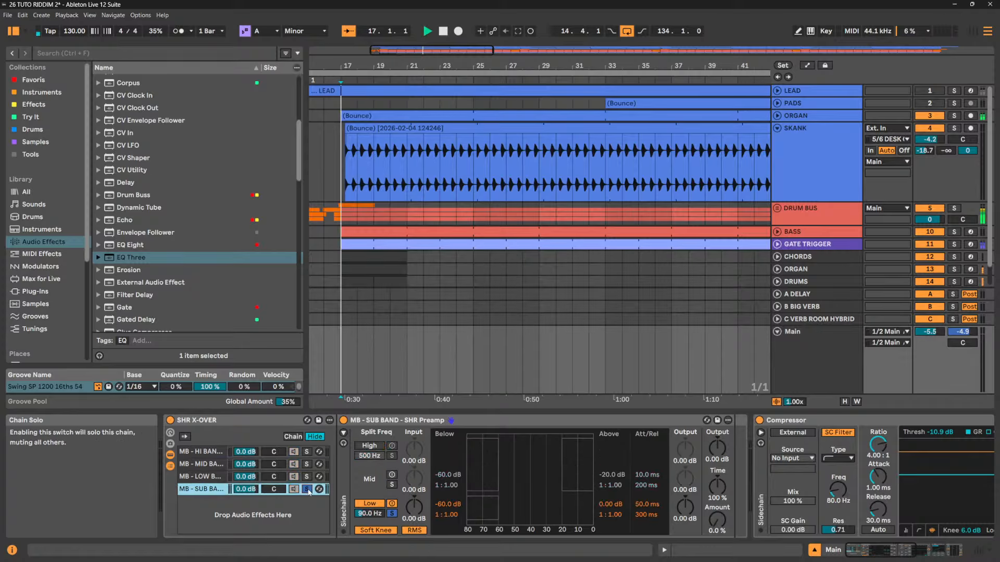
click(306, 476)
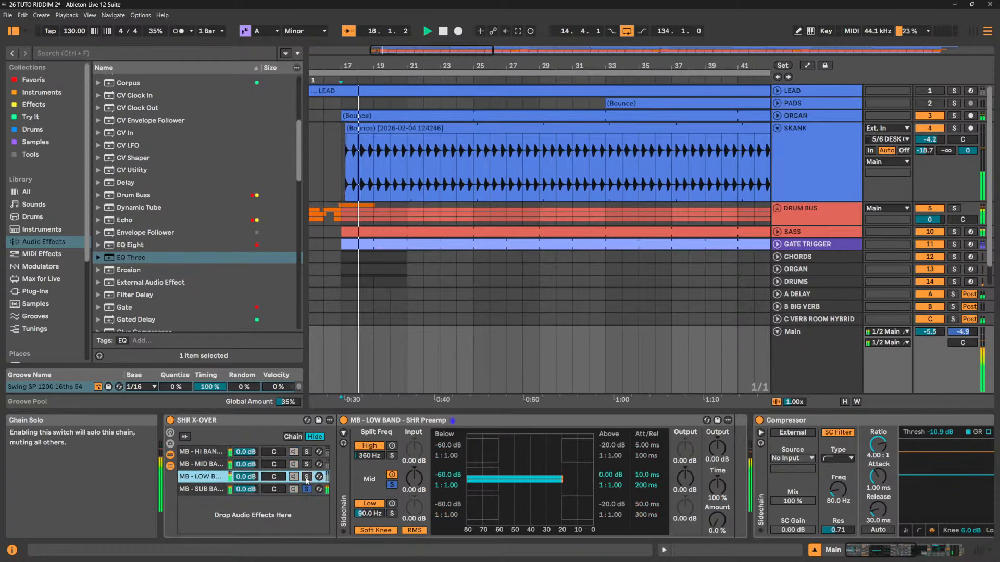
click(307, 464)
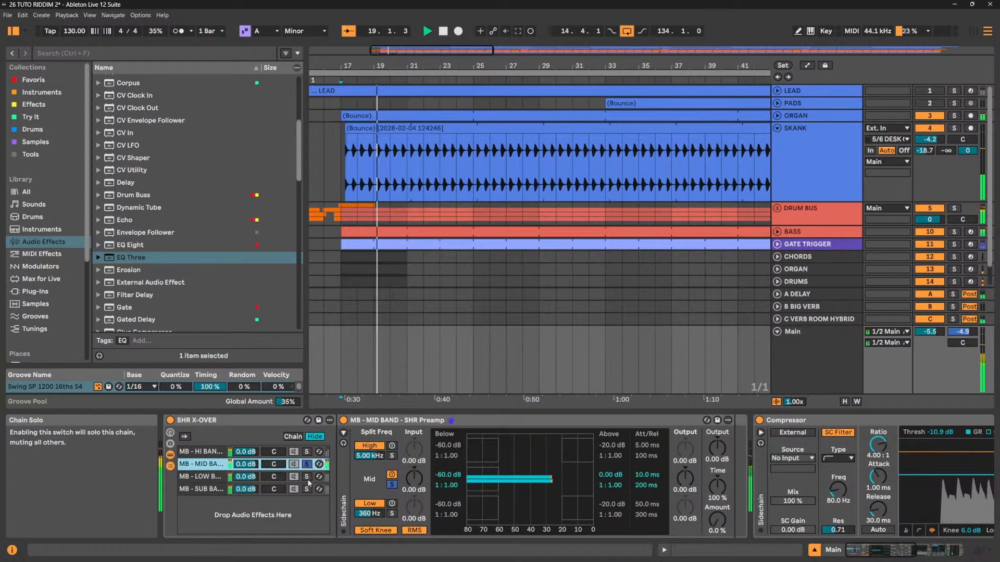
click(307, 452)
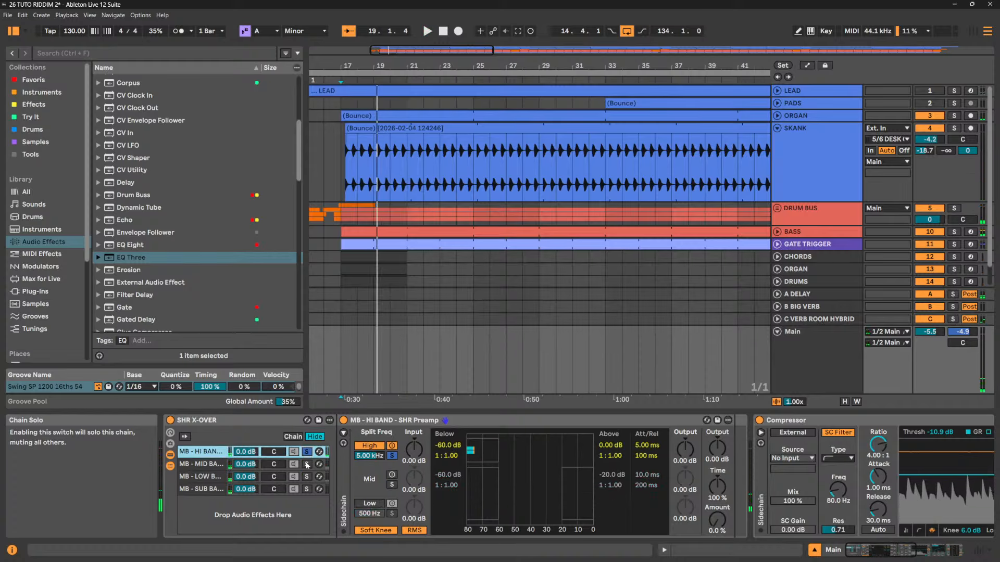
click(212, 466)
click(214, 476)
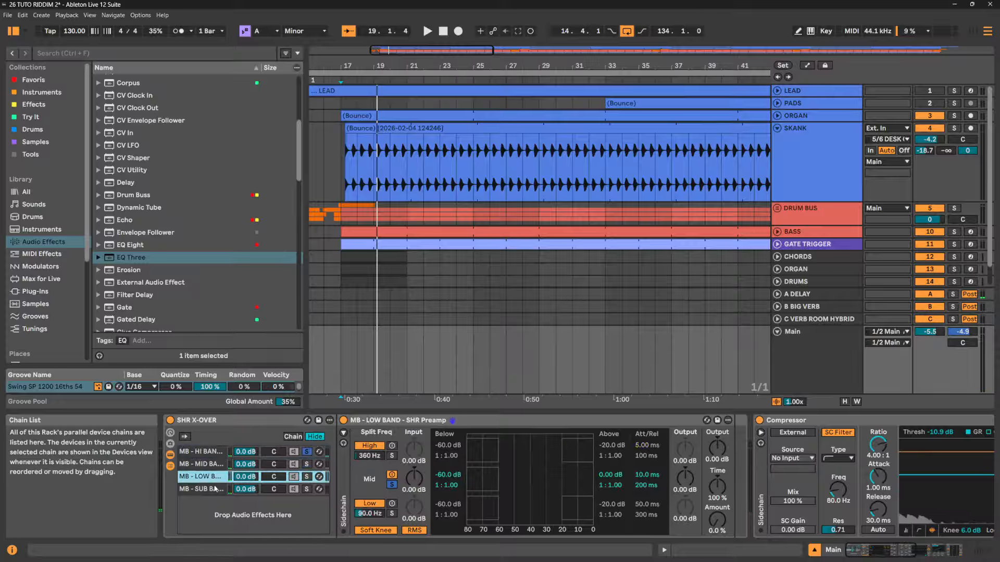
click(219, 489)
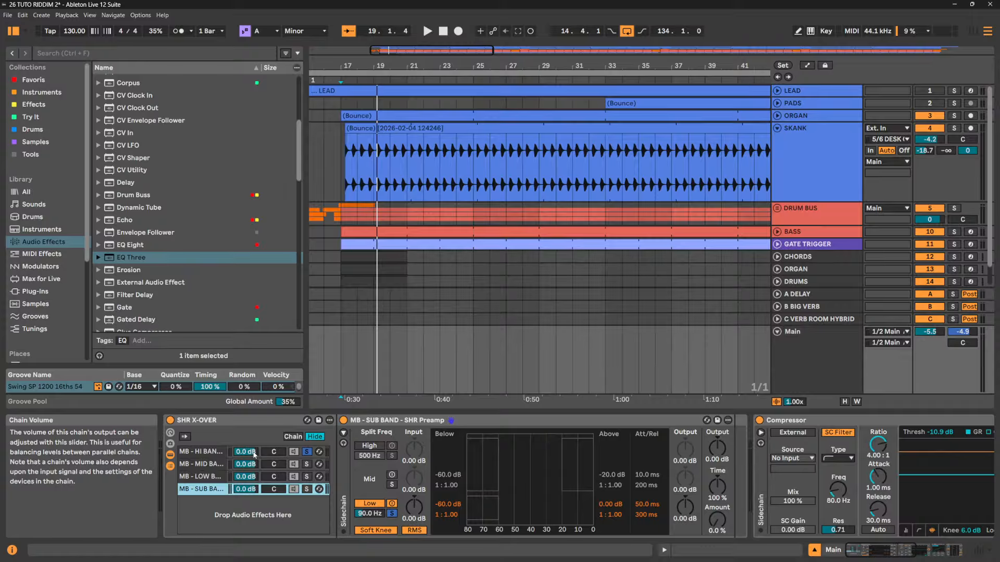
Try chain volumes of 6.0 and -3.0 dB on HI BAND and 6.0 dB on SUB BAND during playback, and reset both to 0.0 dB
key(space)
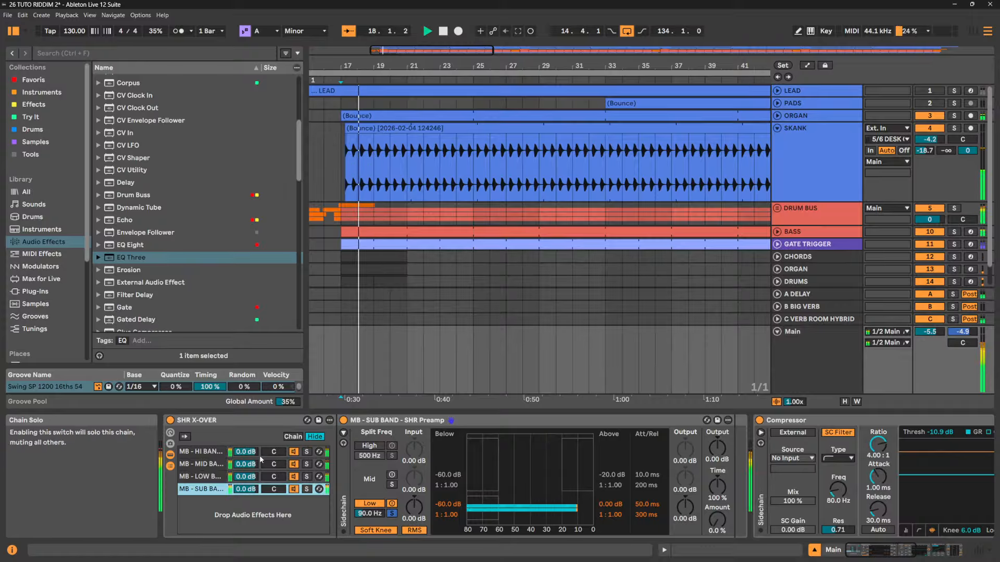
drag(246, 451, 245, 432)
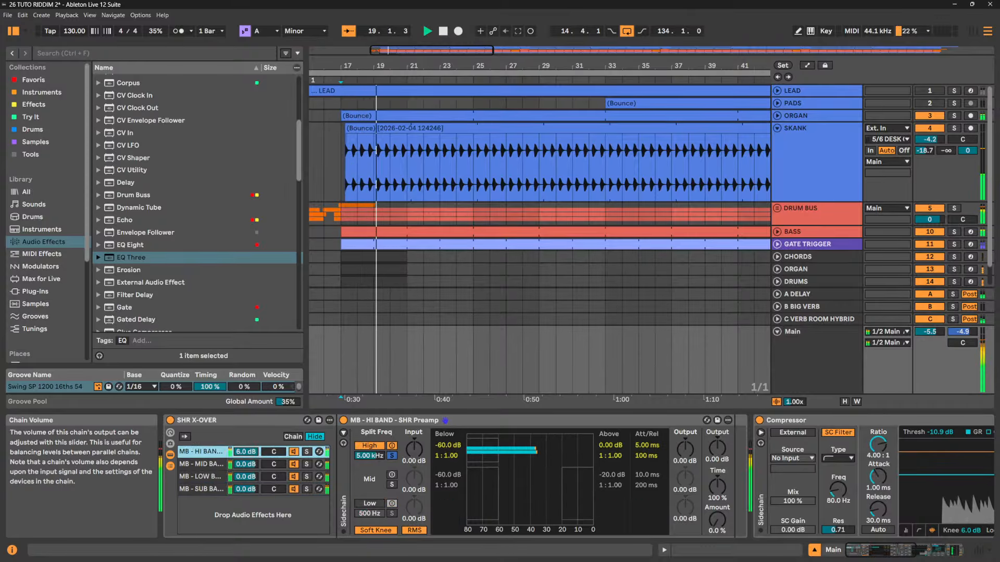
mouse_move(245, 451)
mouse_down()
mouse_move(245, 480)
mouse_move(245, 471)
mouse_up()
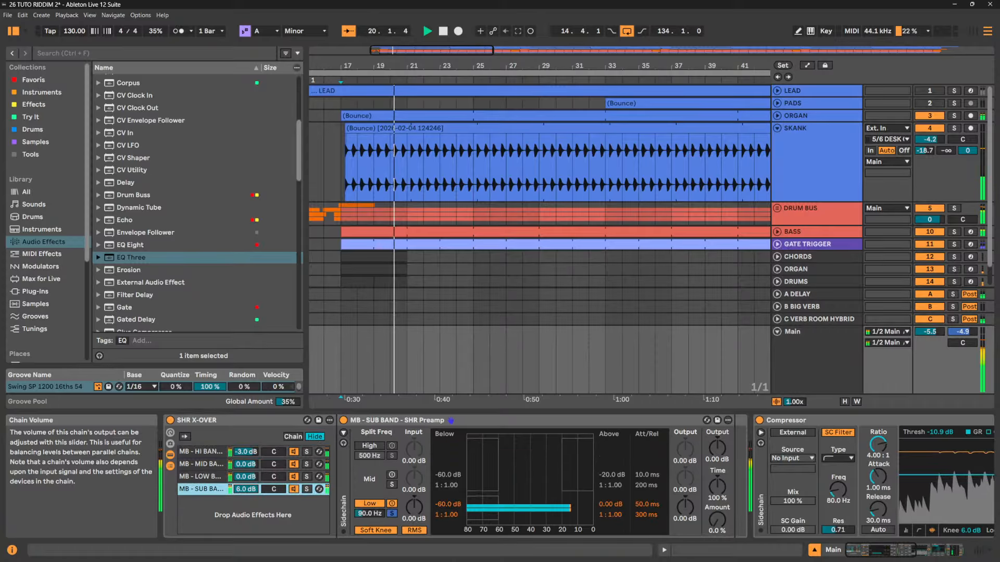
double_click(253, 490)
key(space)
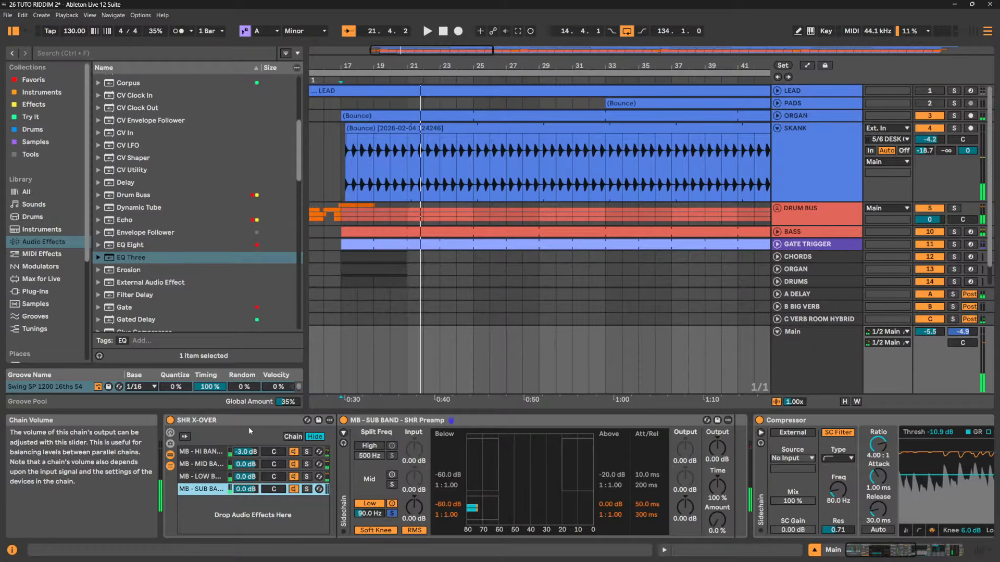
double_click(246, 451)
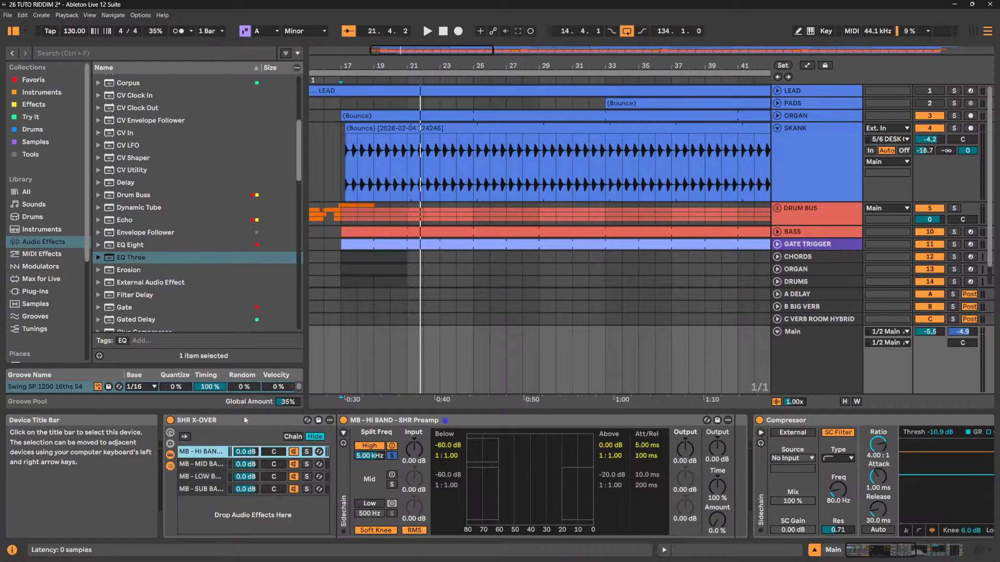
Rename the crossover rack on the Main track as SHR - X-OVER COMP-EXP
click(199, 422)
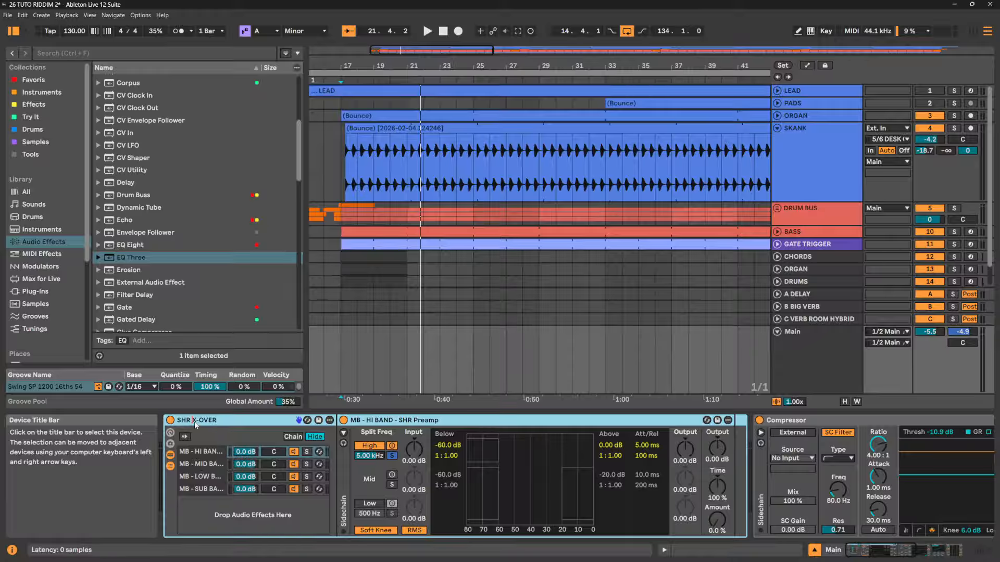
text(-)
click(227, 421)
Step through the rack's HI, MID, LOW and SUB BAND chains to examine each band's Multiband Dynamics settings
click(417, 420)
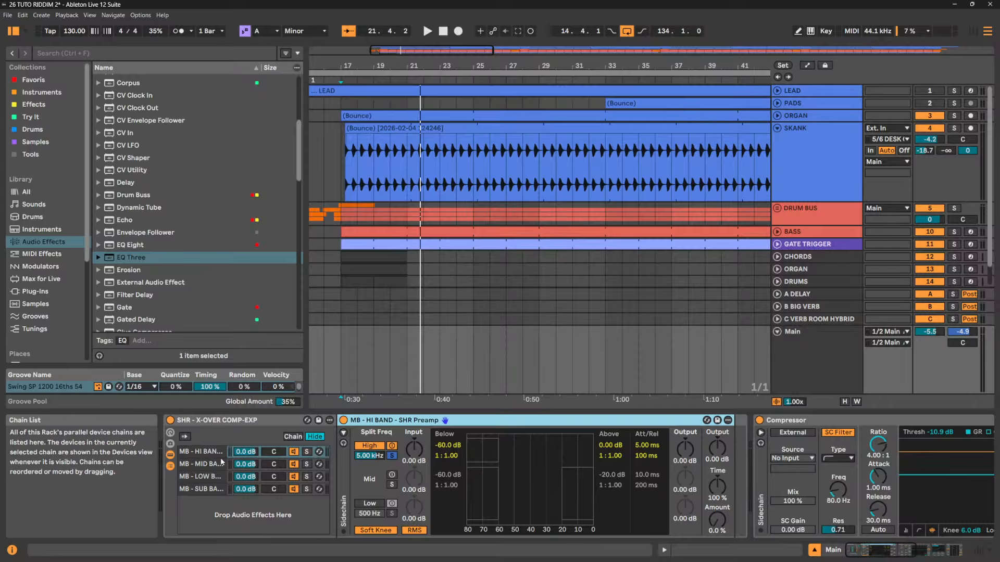
click(202, 452)
click(201, 464)
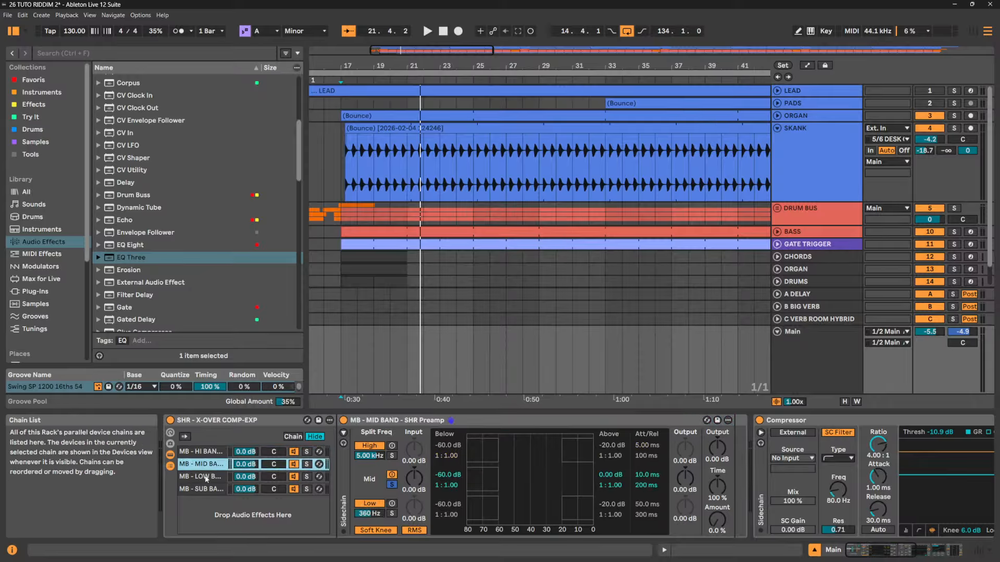
click(206, 480)
click(205, 491)
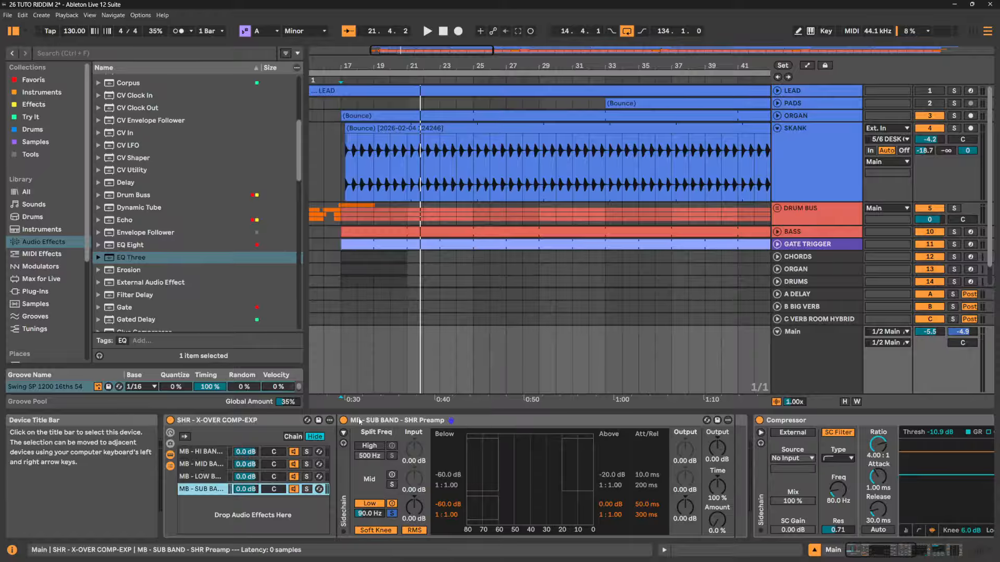
Move the SHR - X-OVER COMP-EXP rack from the Main track to the DRUM BUS, after the CRUNCH rack
click(275, 420)
right_click(275, 420)
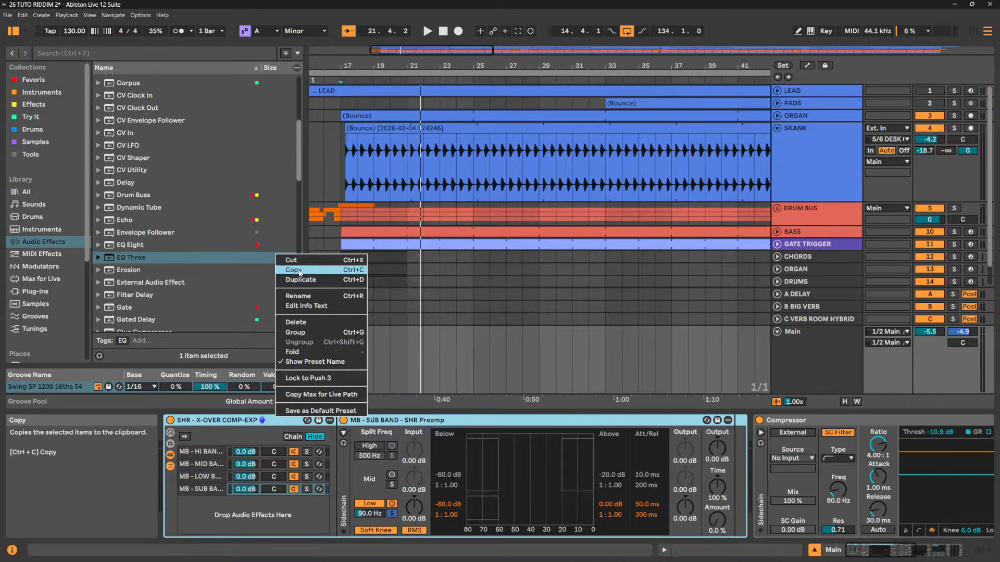
click(297, 264)
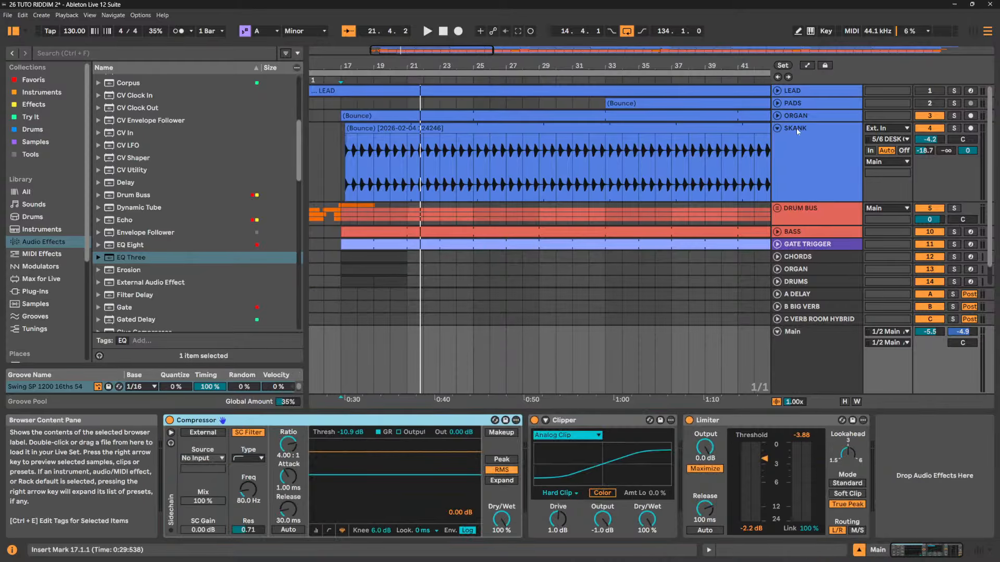
click(820, 88)
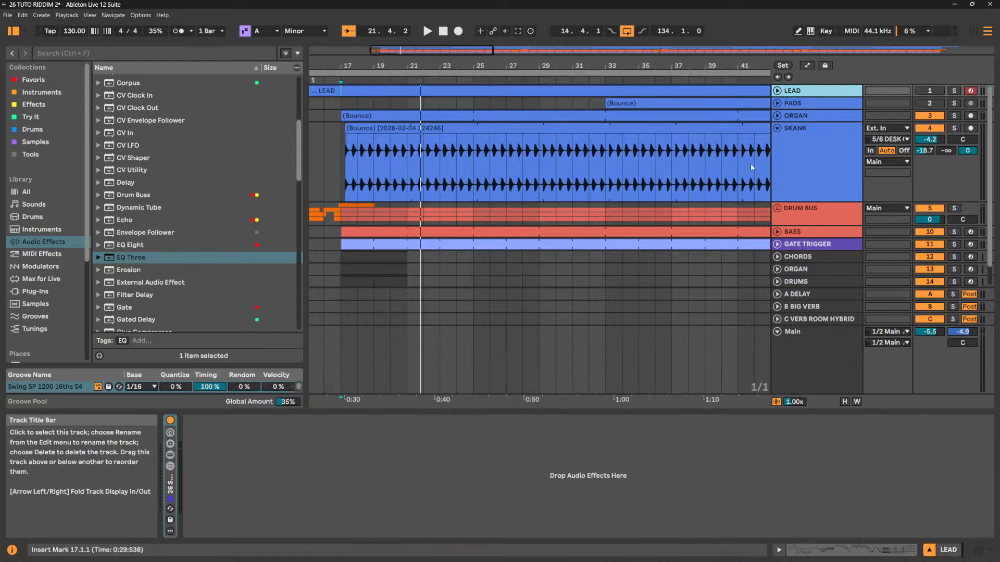
click(777, 116)
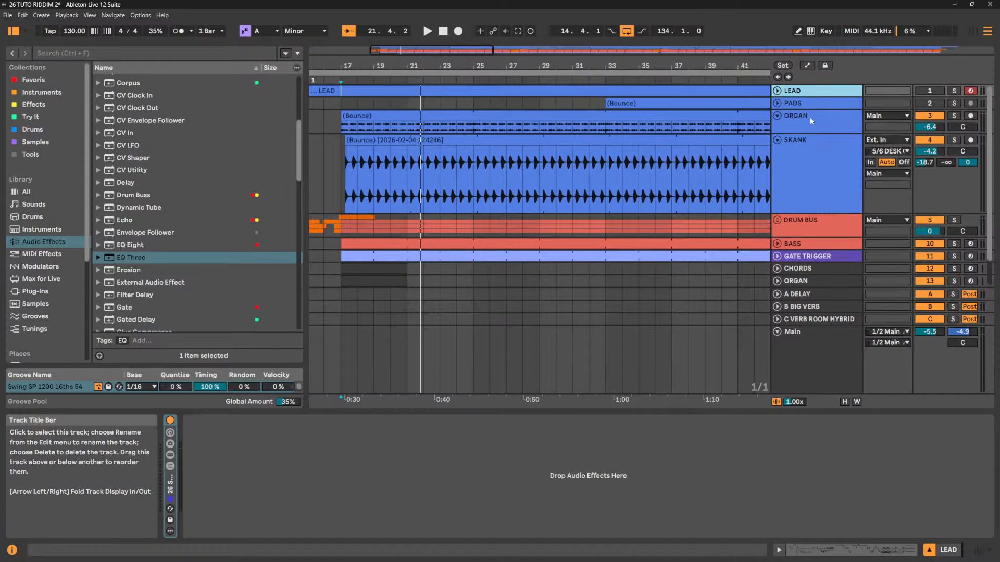
click(777, 140)
click(813, 156)
right_click(562, 467)
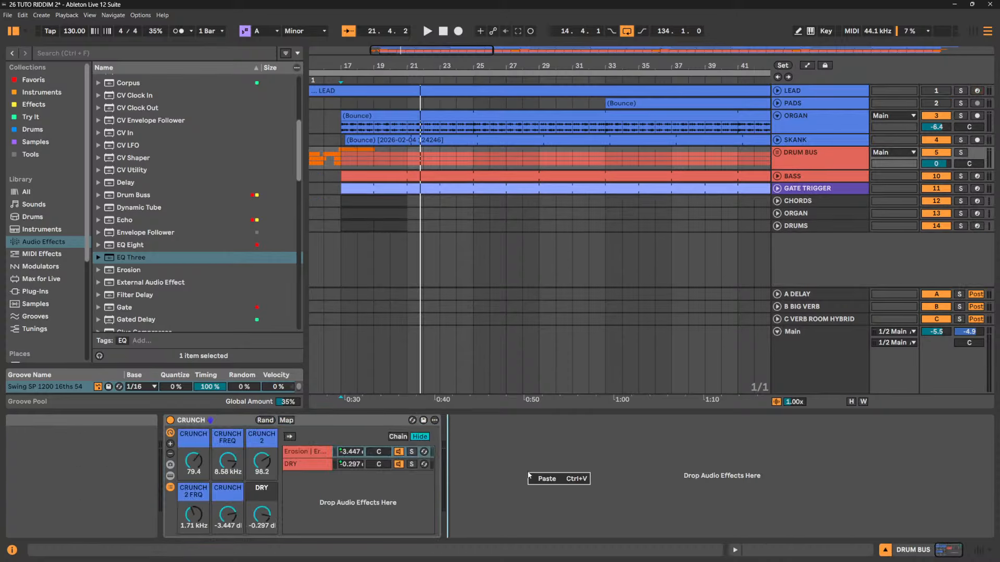
click(548, 479)
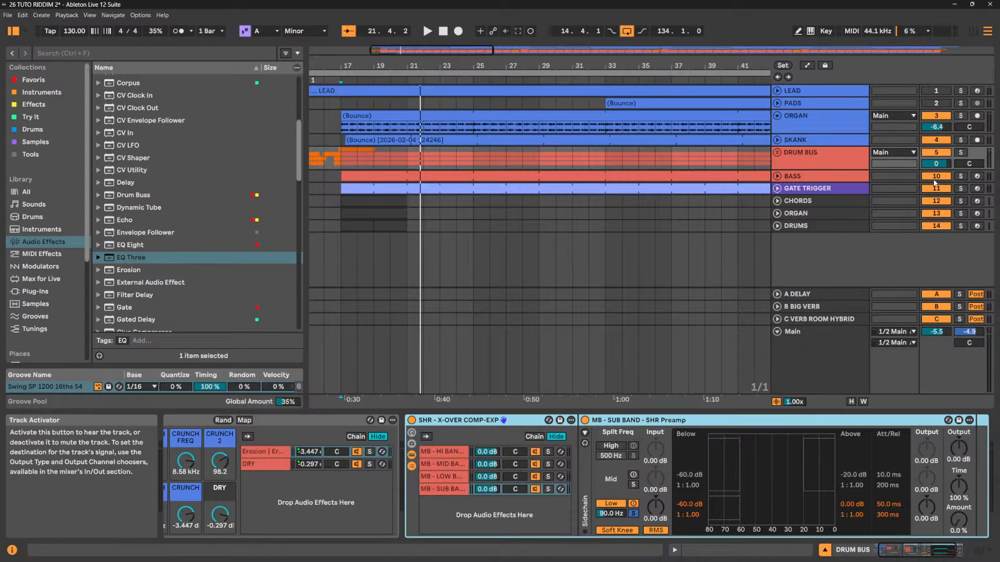
Solo the DRUM BUS track and play it through the crossover rack
click(960, 152)
key(space)
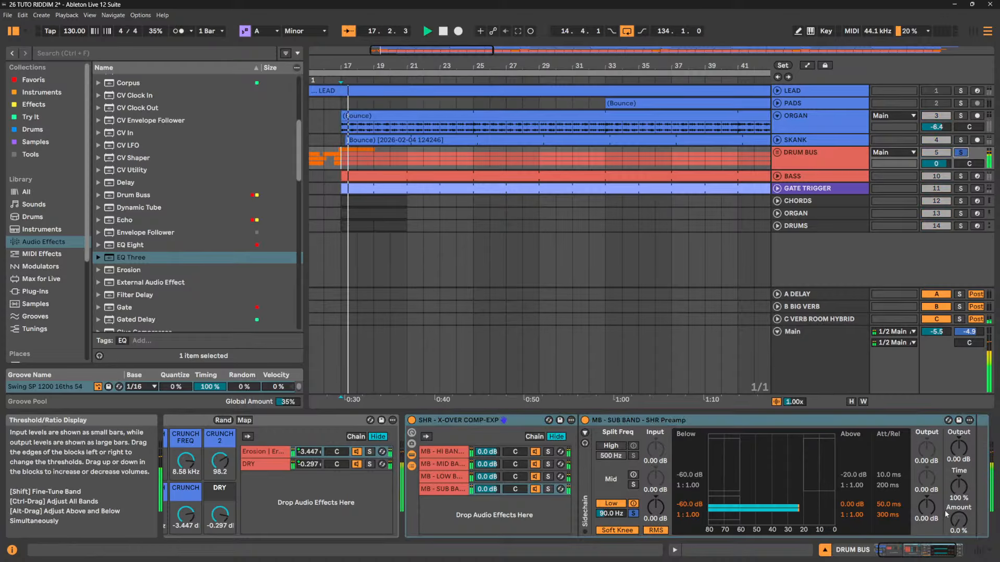
drag(932, 550, 943, 550)
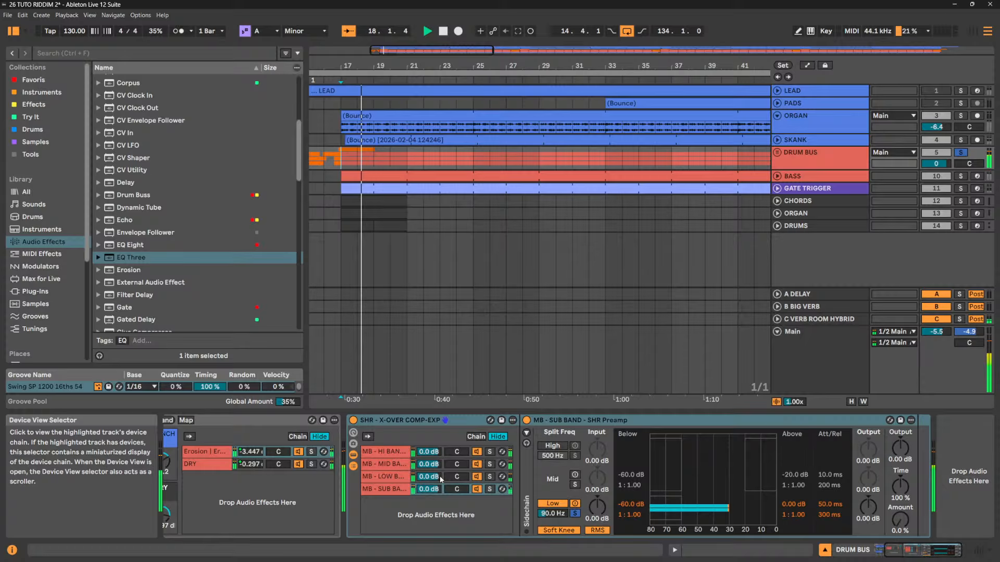
Find Overdrive among the audio effects and insert it in the HI BAND chain after its SHR Preamp device
click(390, 452)
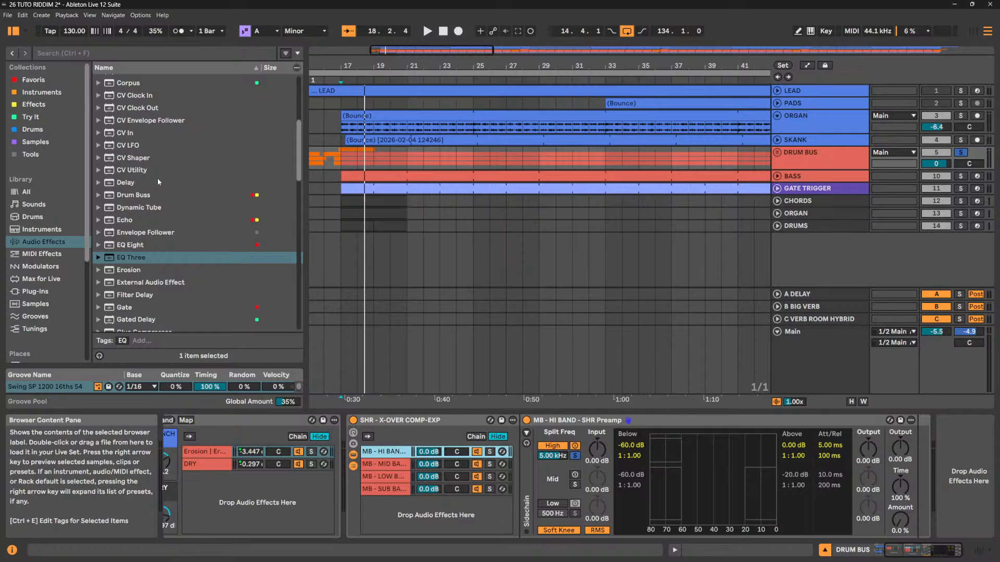
scroll(158, 182, down, 1)
scroll(158, 181, down, 12)
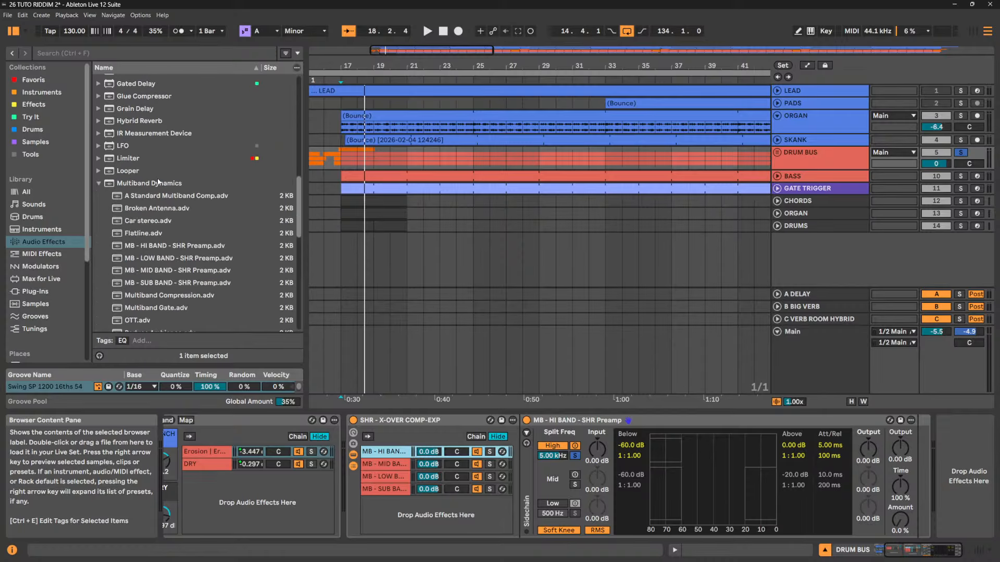
scroll(157, 181, down, 10)
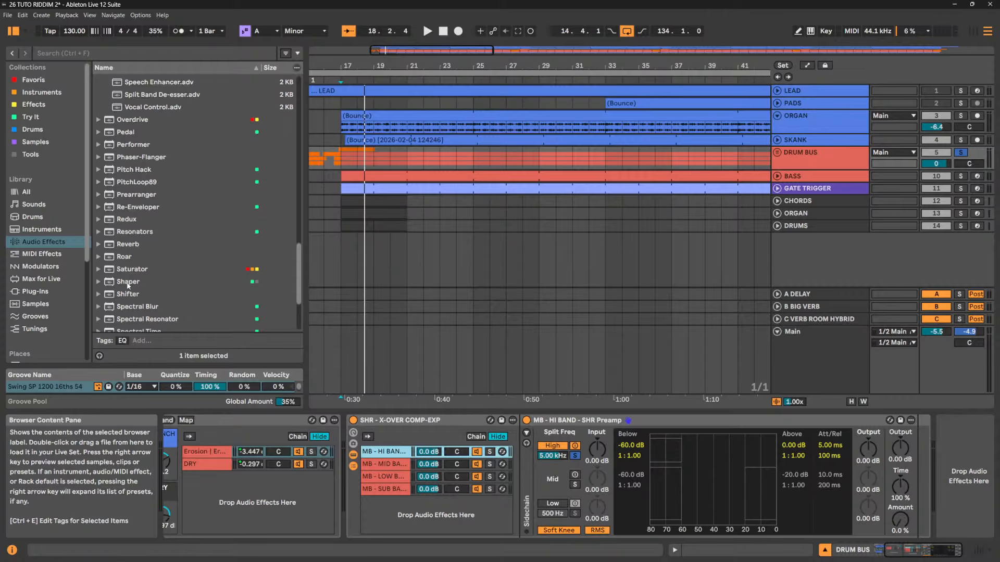
scroll(139, 169, up, 2)
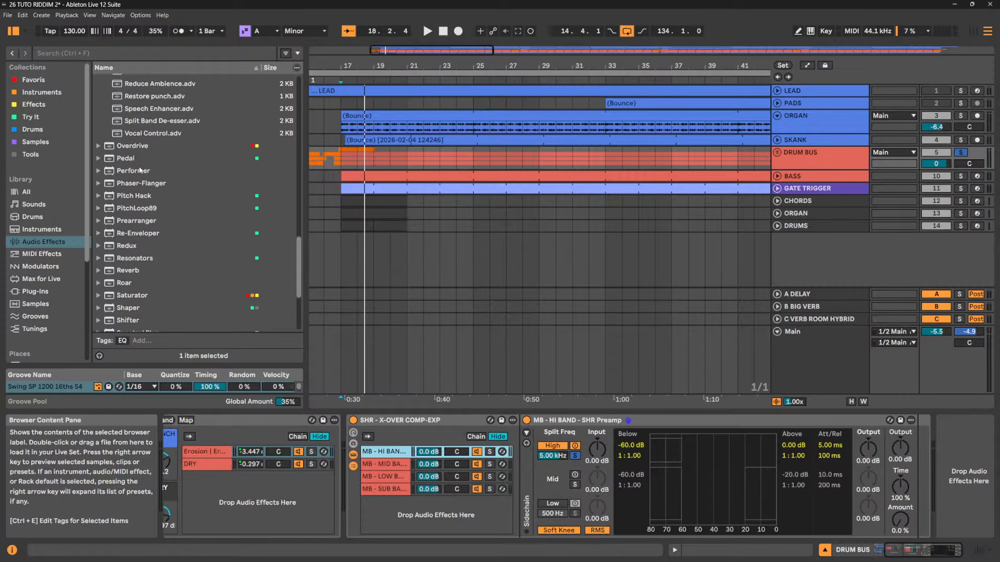
click(135, 147)
mouse_move(915, 419)
mouse_down()
mouse_move(920, 434)
mouse_move(950, 442)
mouse_up()
Set the HI BAND Overdrive's Drive to 61% and its Dry/Wet to 17% while the drums play
key(space)
drag(932, 497, 932, 490)
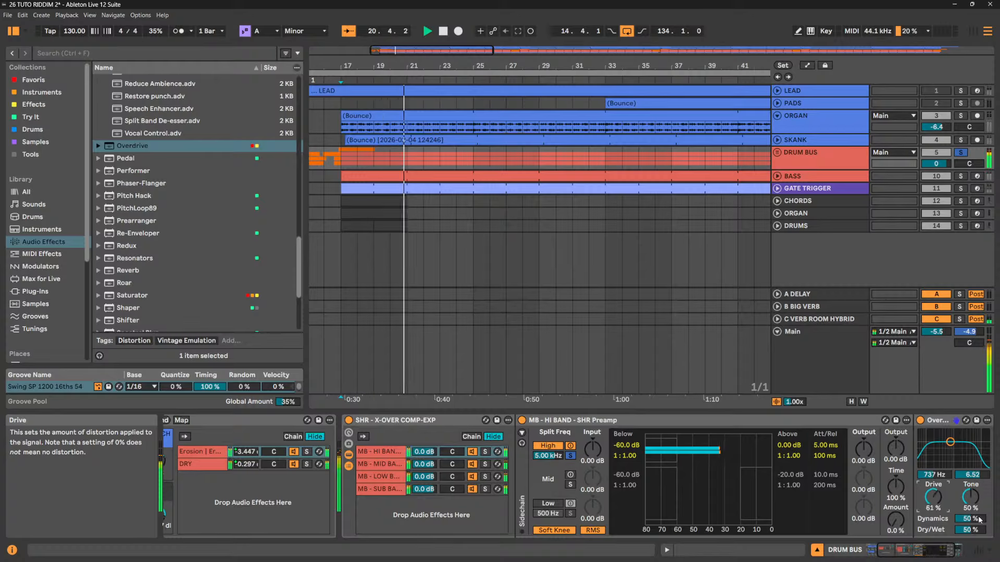
drag(970, 530, 969, 547)
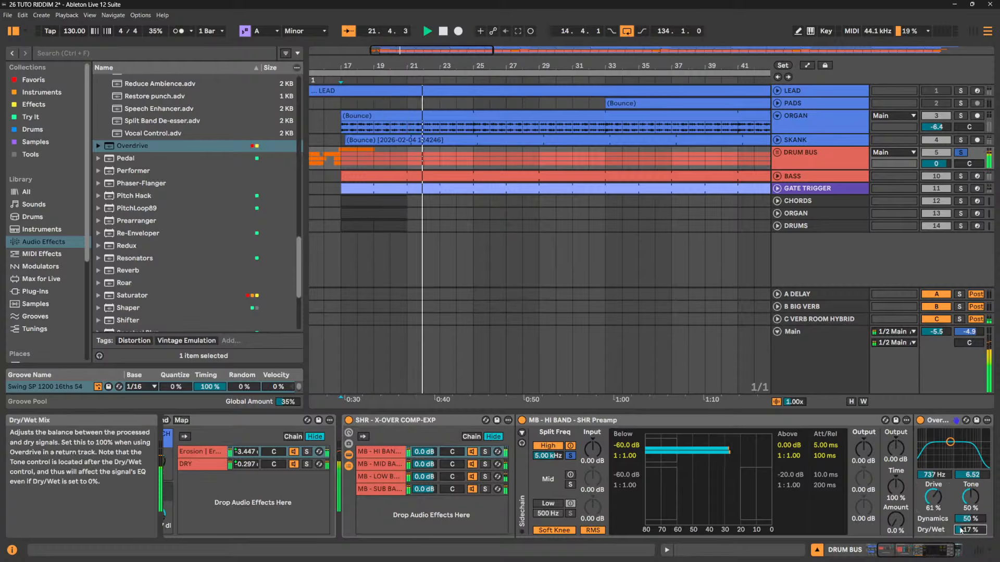
Solo the MB - MID BAND chain, insert Phaser-Flanger after its SHR Preamp, and start playback
click(485, 465)
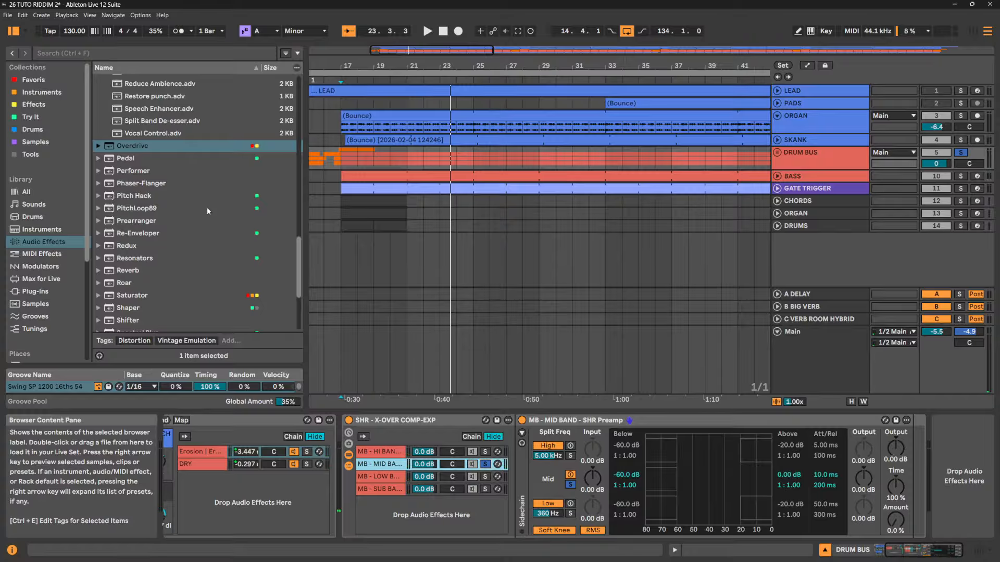
scroll(207, 211, down, 5)
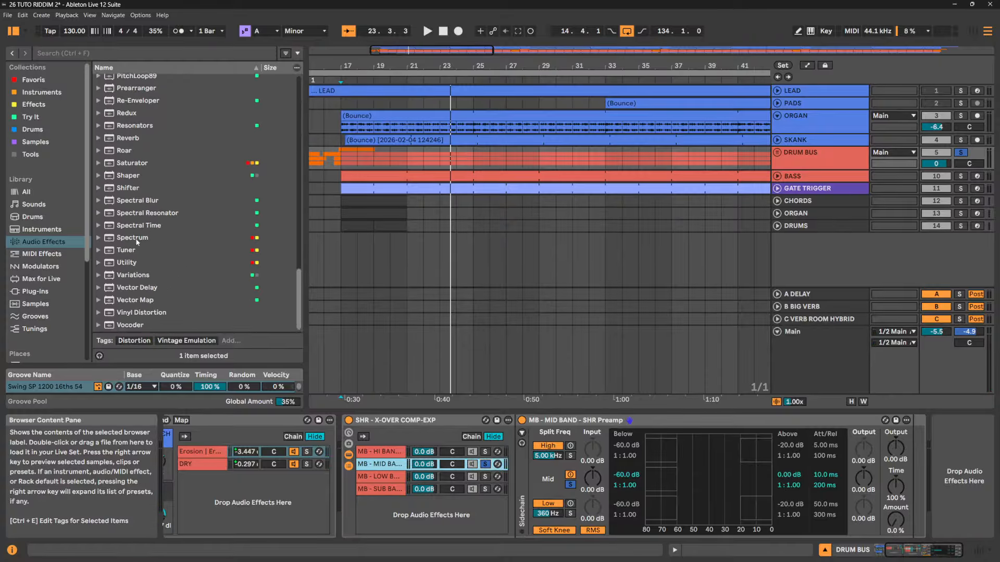
scroll(138, 241, up, 2)
scroll(138, 241, up, 2)
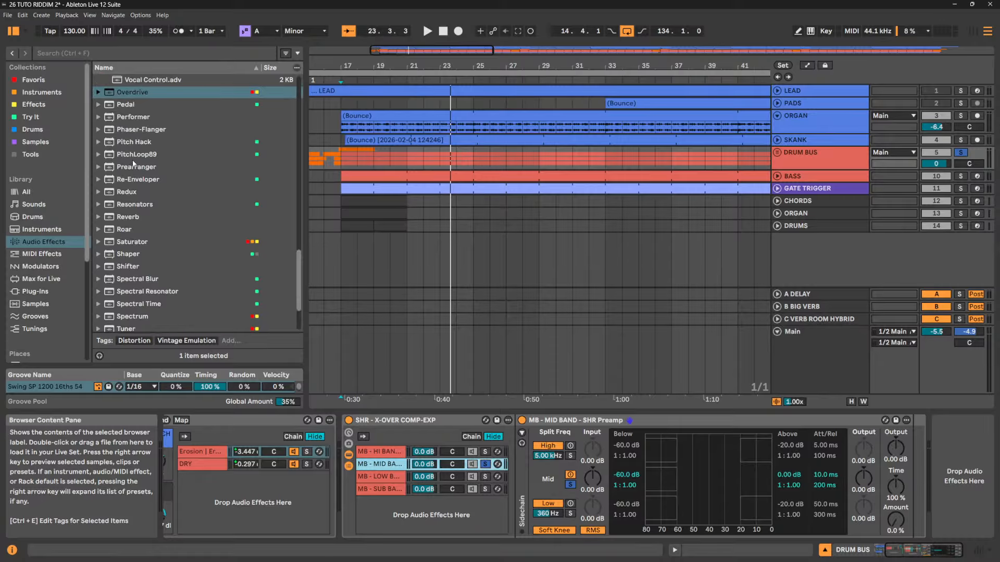
drag(132, 135, 908, 447)
key(space)
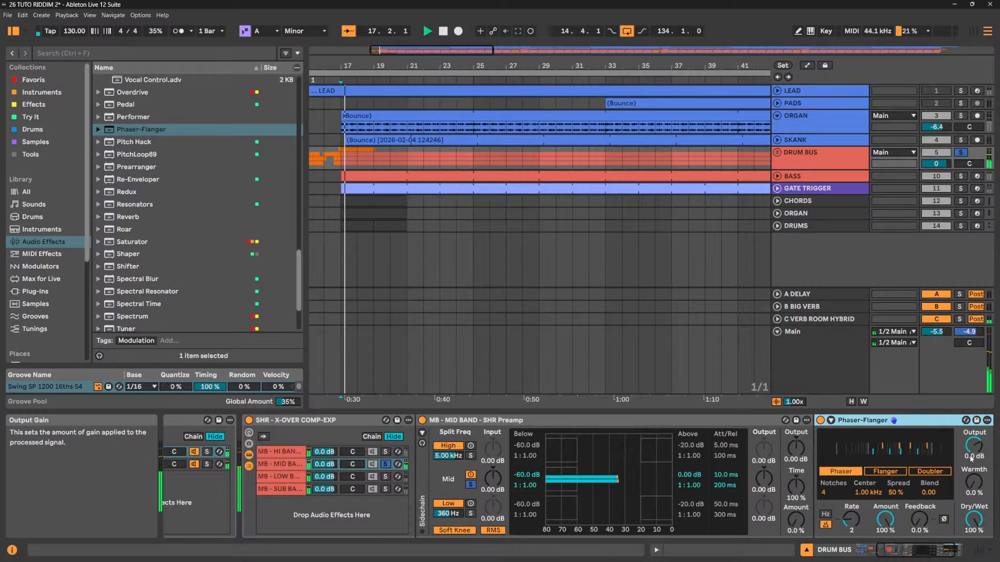
Set the Phaser-Flanger to 32% Dry/Wet and 65% Feedback, switch its rate to a free 0.82 Hz, and raise Warmth to 42%
drag(978, 524, 978, 552)
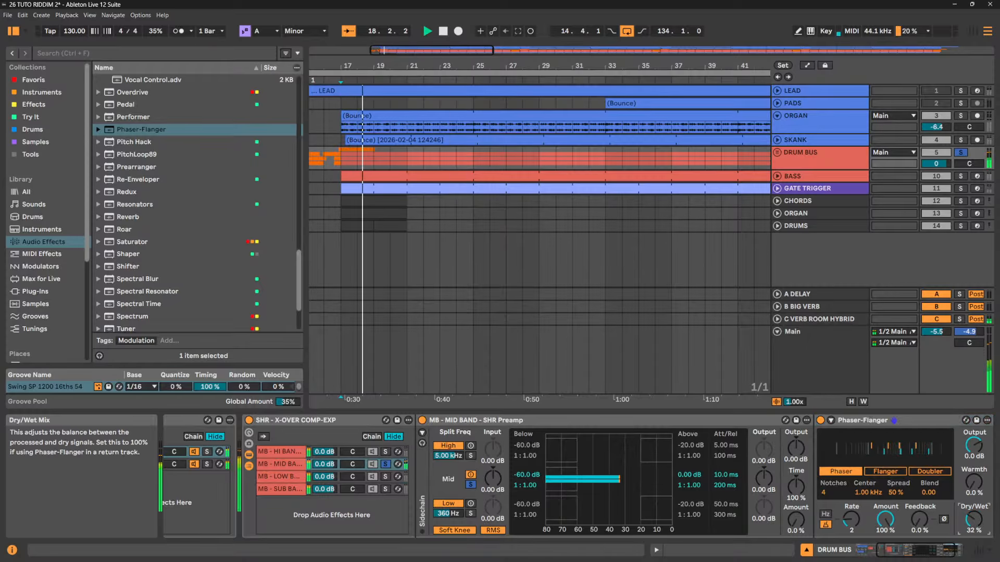
drag(919, 519, 919, 499)
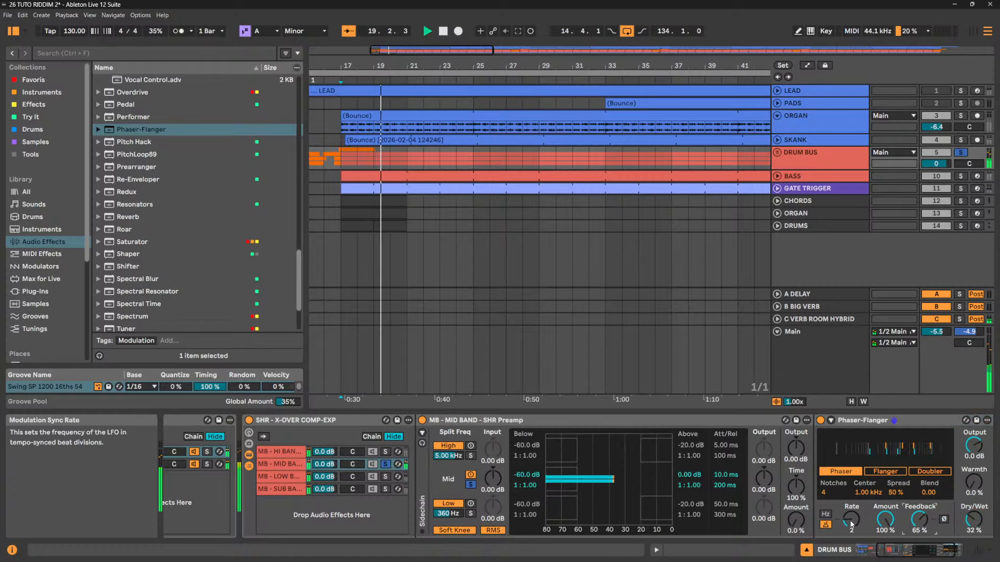
drag(852, 521, 850, 502)
click(825, 514)
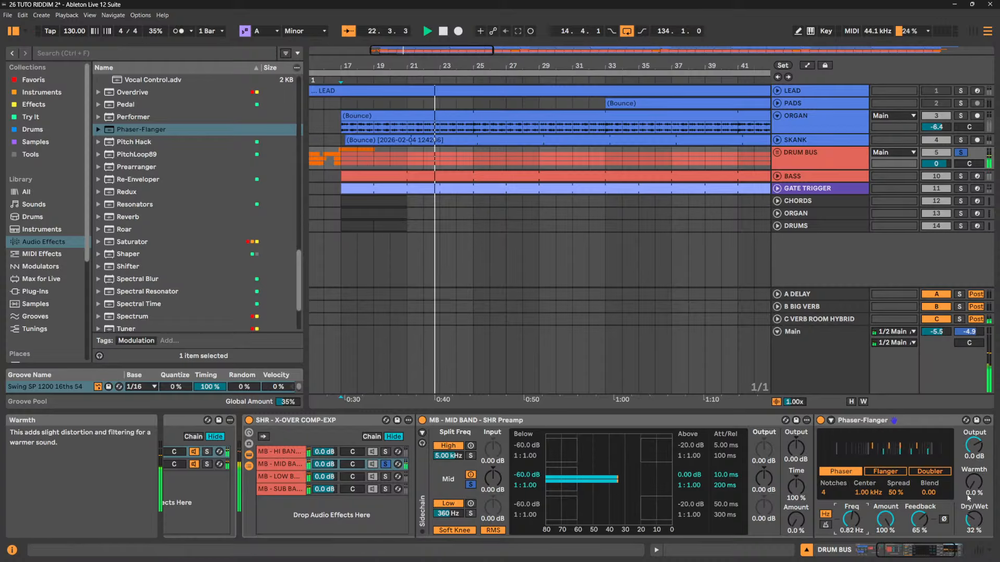
drag(973, 482, 974, 463)
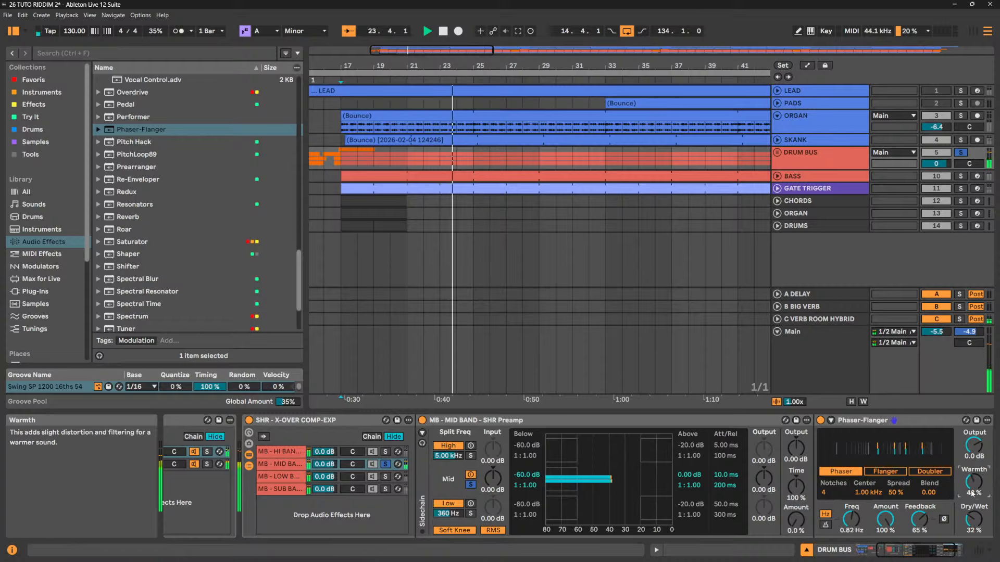
Adjust the Phaser-Flanger to 92% Feedback, 0.07 Hz, 25% Amount and 21% Dry/Wet, and unsolo the MID BAND chain to hear it in context
drag(918, 519, 919, 503)
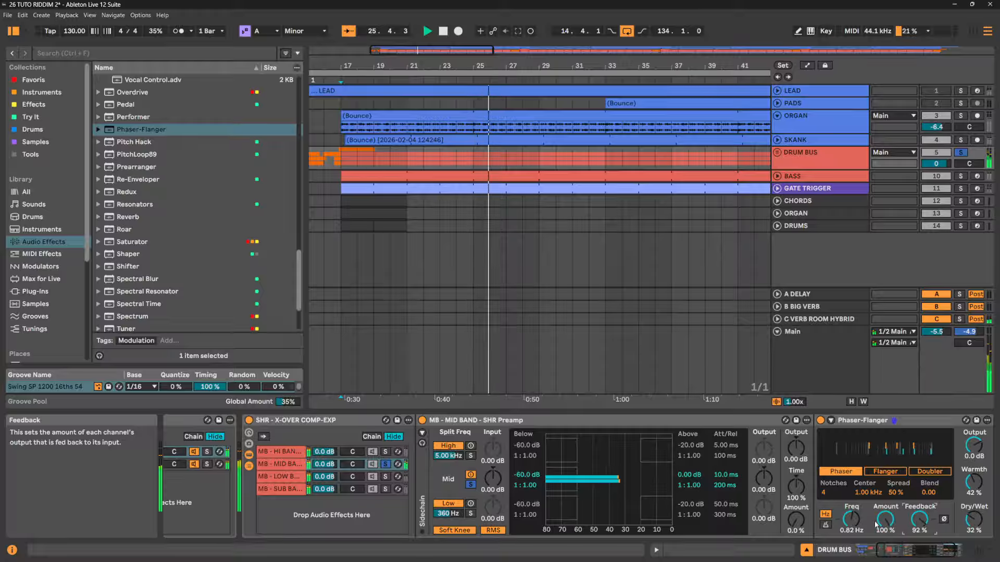
drag(851, 518, 885, 558)
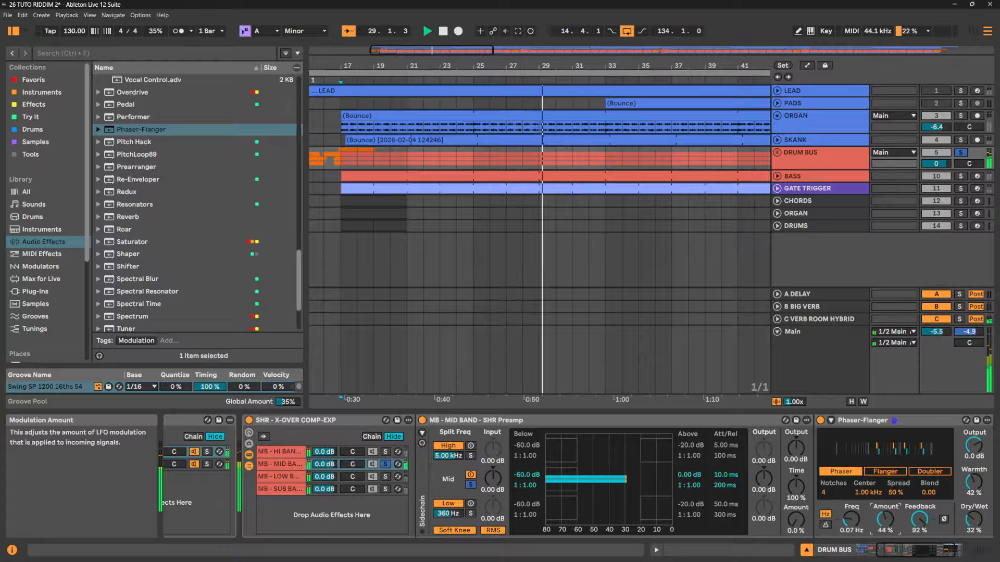
drag(974, 519, 973, 531)
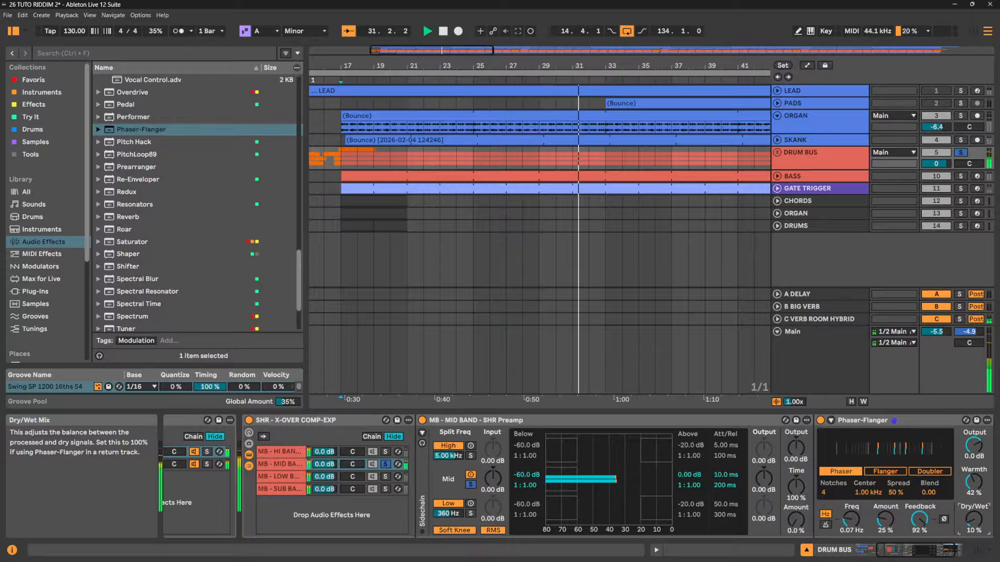
click(385, 463)
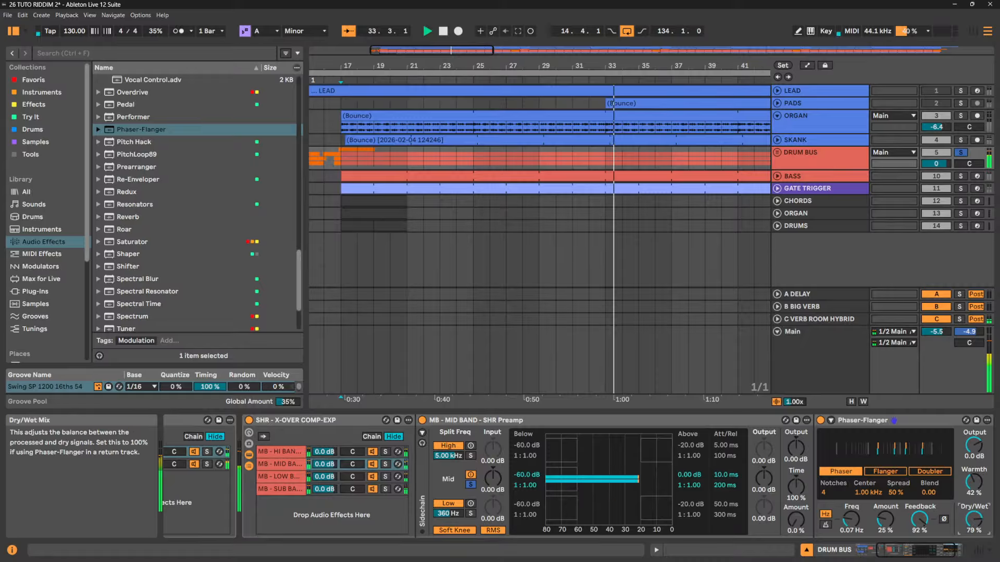
mouse_move(973, 519)
mouse_down()
mouse_move(974, 471)
mouse_move(973, 510)
mouse_up()
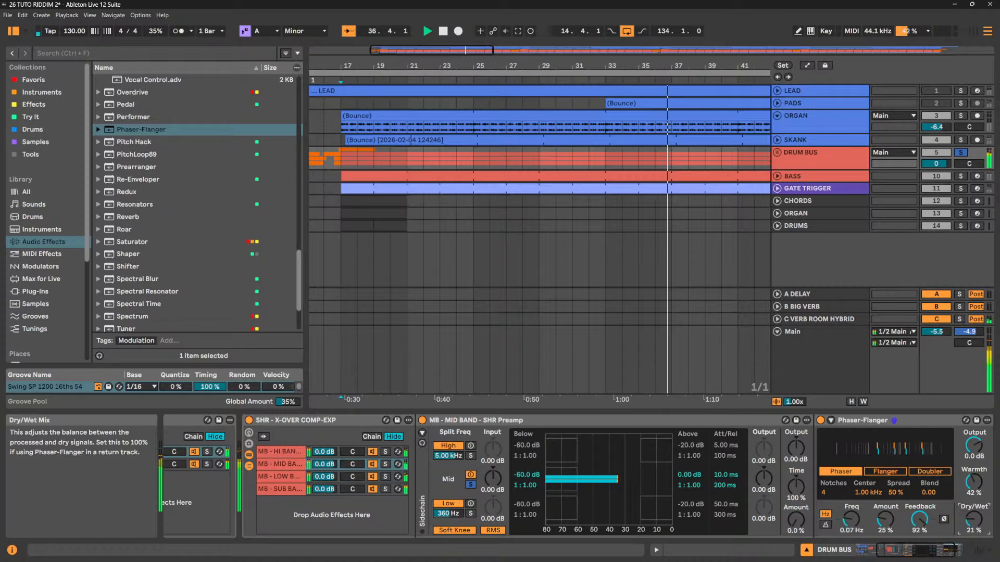
Solo the MB - LOW BAND chain and insert Saturator after its SHR Preamp
click(385, 477)
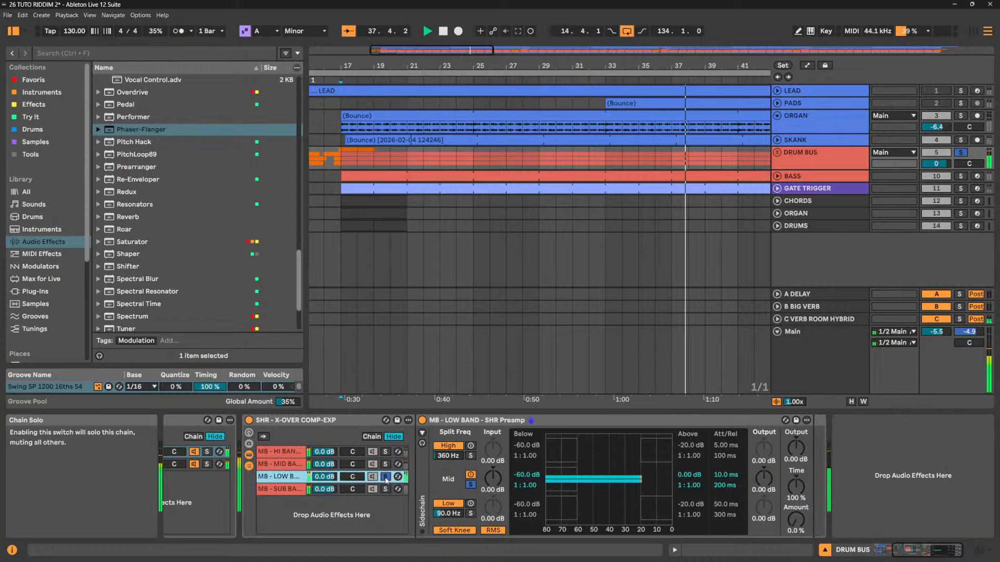
click(145, 242)
drag(145, 243, 848, 409)
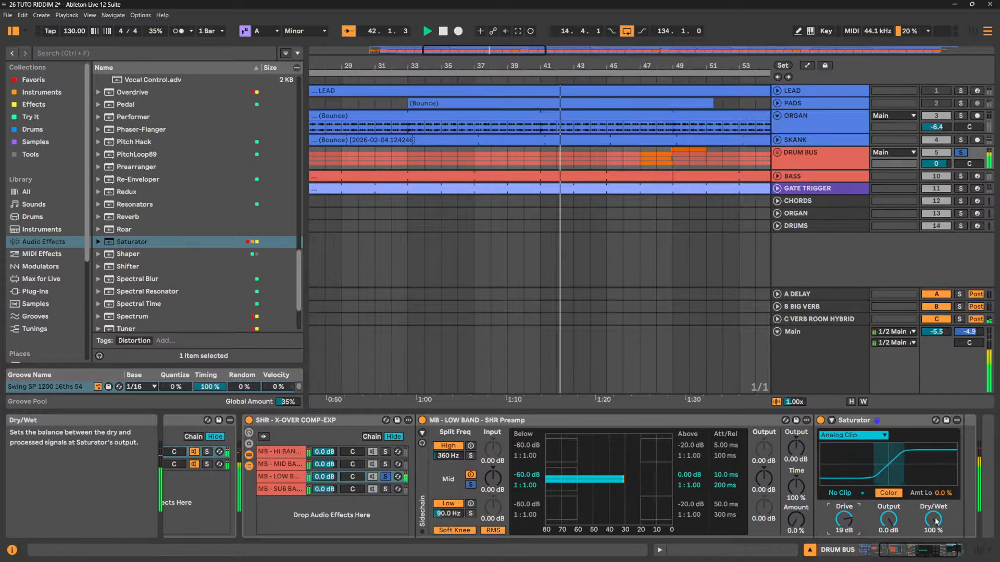
Set the LOW BAND Saturator to -7.1 dB Output, 61% Dry/Wet, Soft Clip and 20 dB Drive
drag(889, 521, 932, 536)
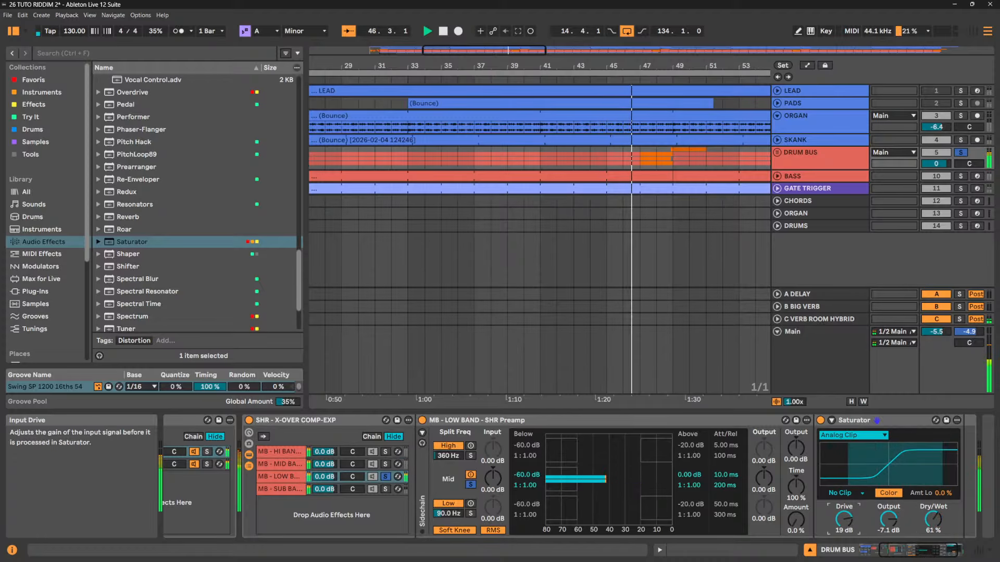
click(843, 519)
click(854, 493)
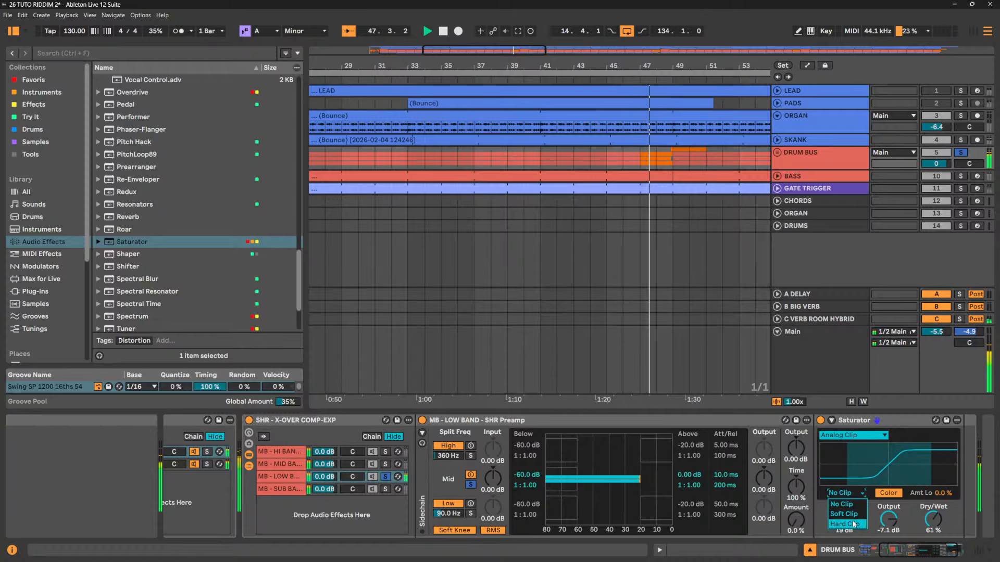
click(855, 514)
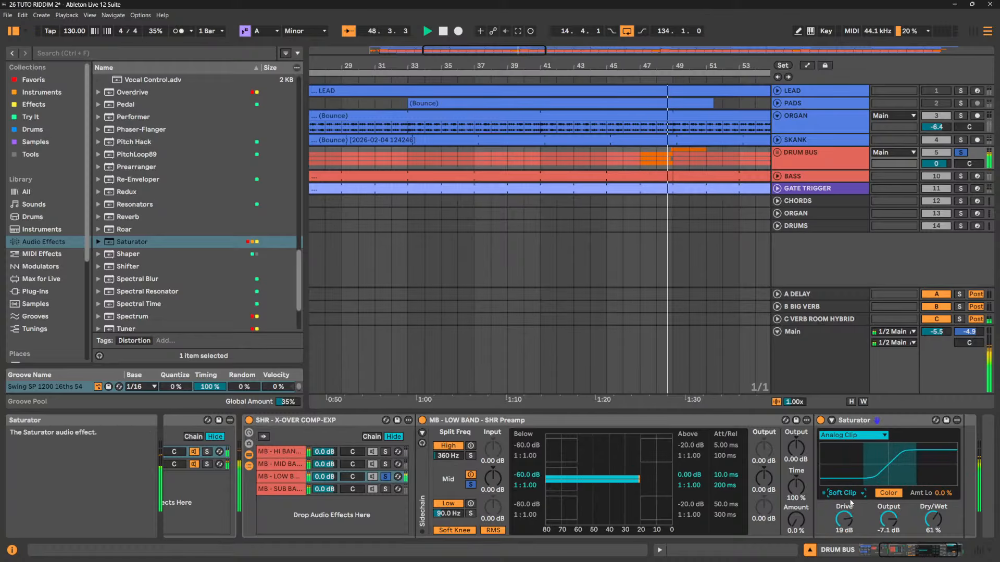
drag(845, 519, 845, 517)
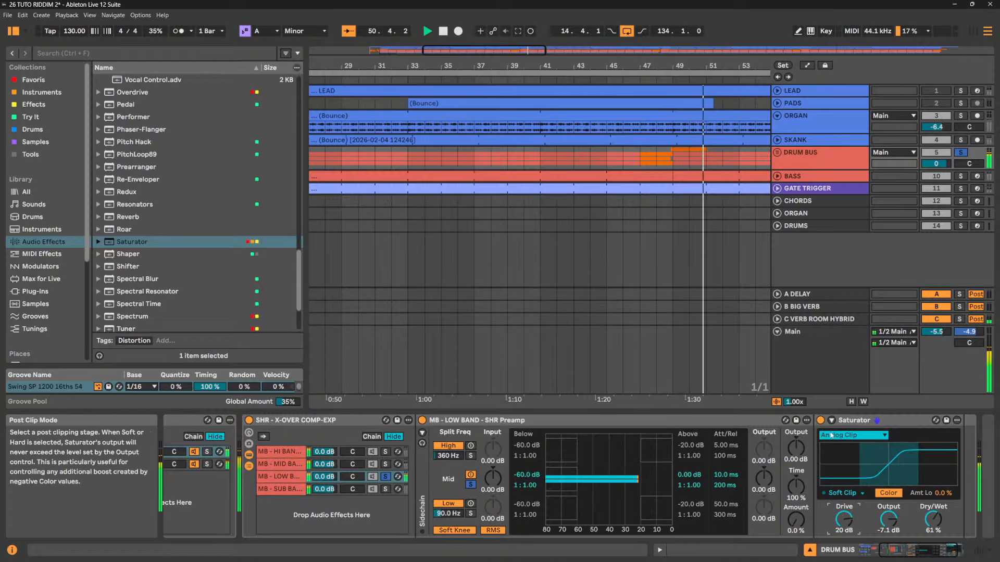
Expand the Saturator, shape its Color Curve with Amt Hi 58% at 554 Hz, and set Dry/Wet to 59%
click(832, 420)
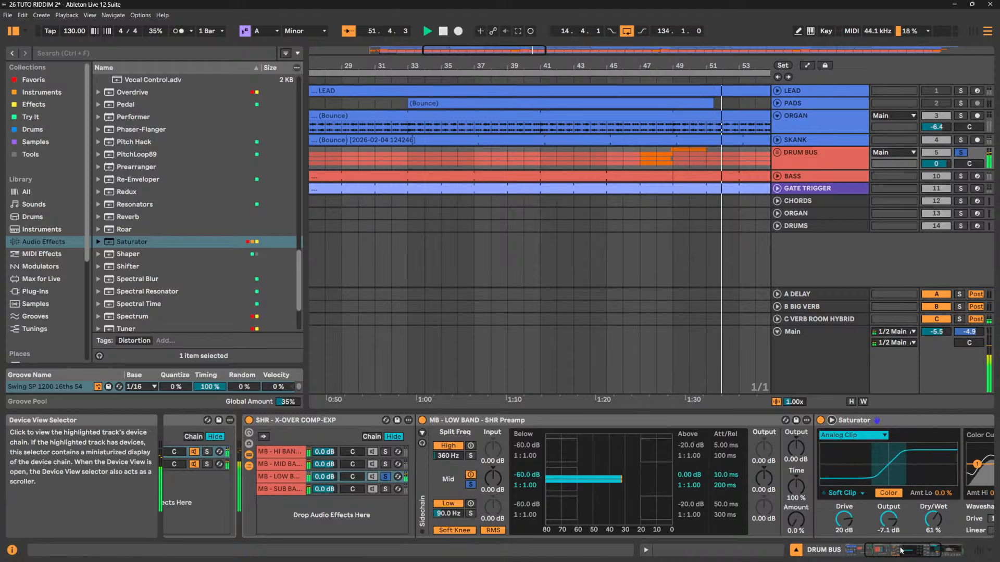
click(945, 550)
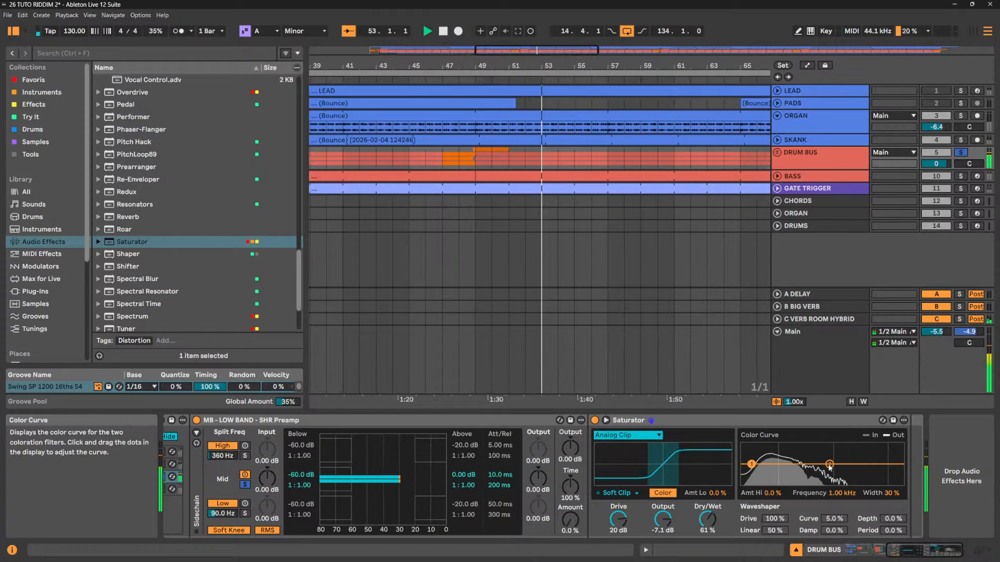
drag(830, 464, 787, 478)
drag(776, 458, 815, 454)
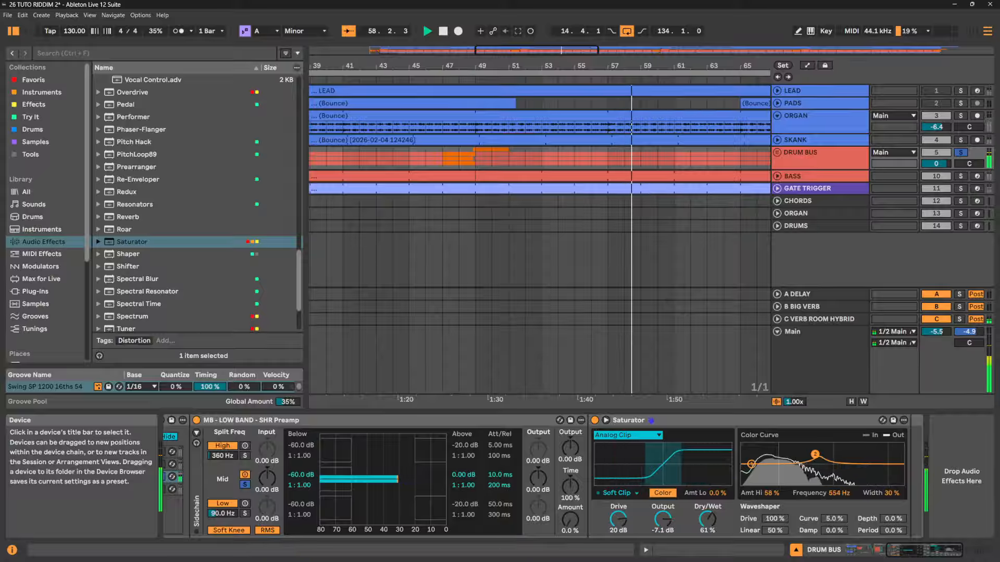
drag(713, 521, 713, 522)
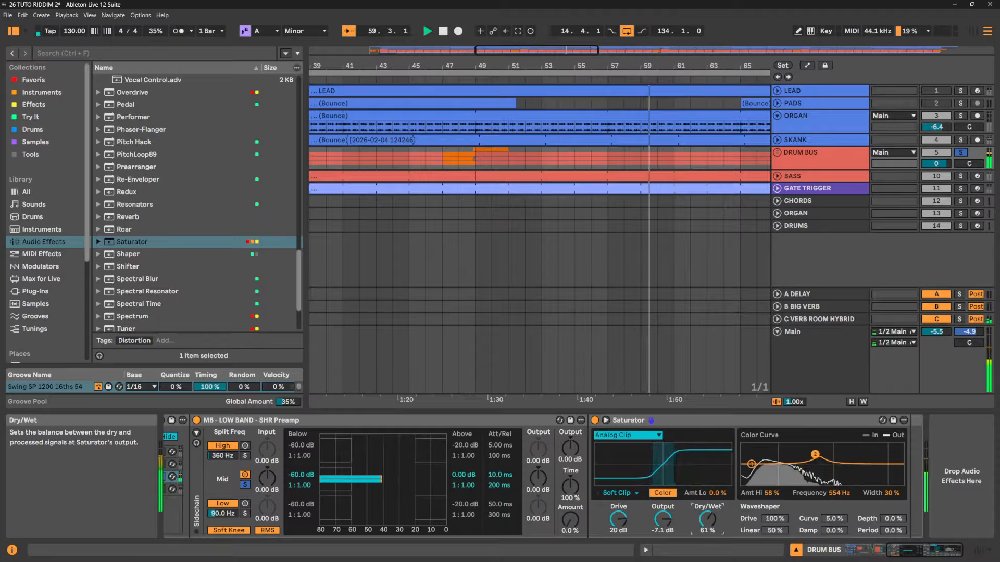
Solo the MB - SUB BAND chain and insert Compressor from the Favoris collection after its SHR Preamp
drag(940, 554, 917, 554)
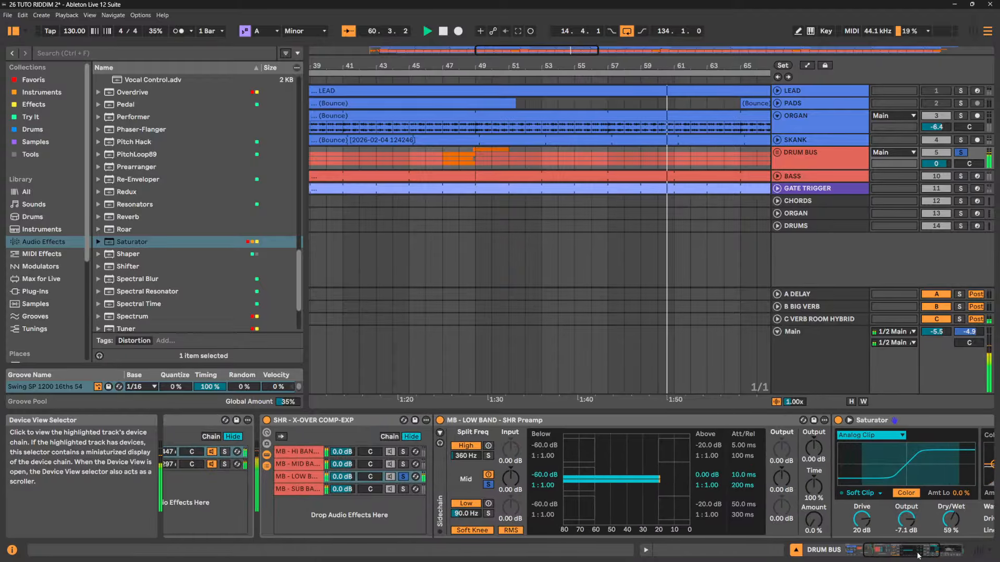
click(411, 490)
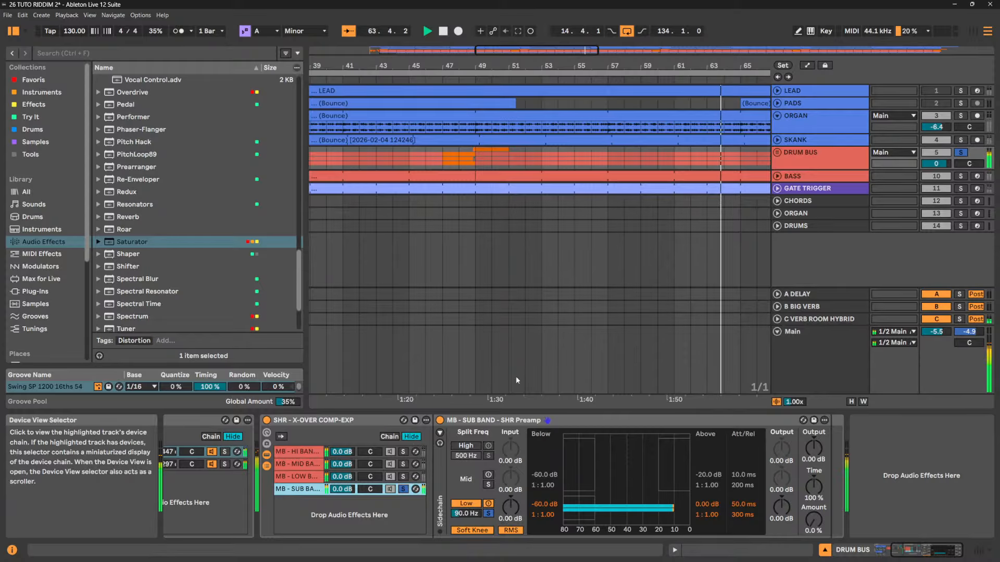
scroll(190, 158, up, 4)
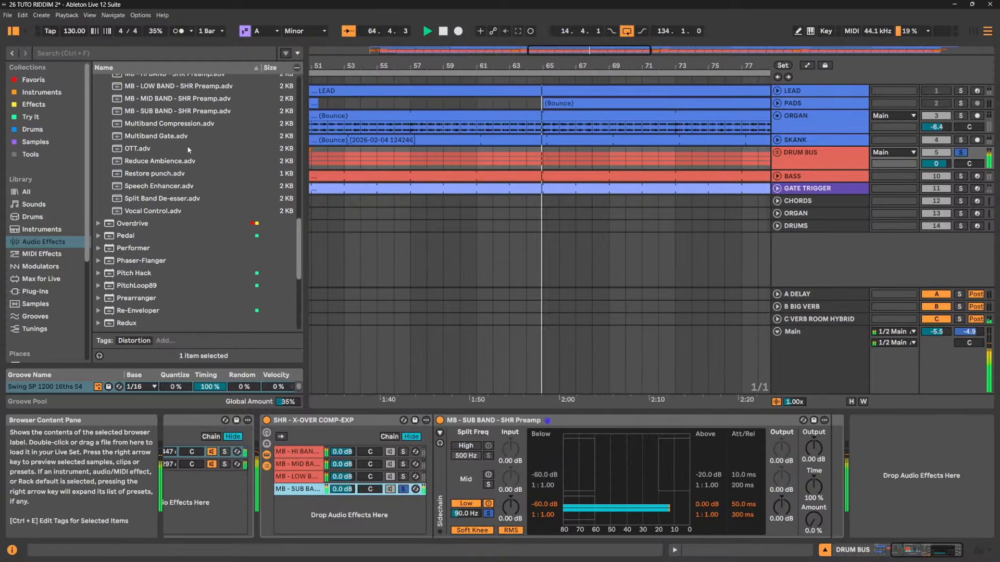
scroll(188, 150, up, 5)
scroll(187, 146, up, 8)
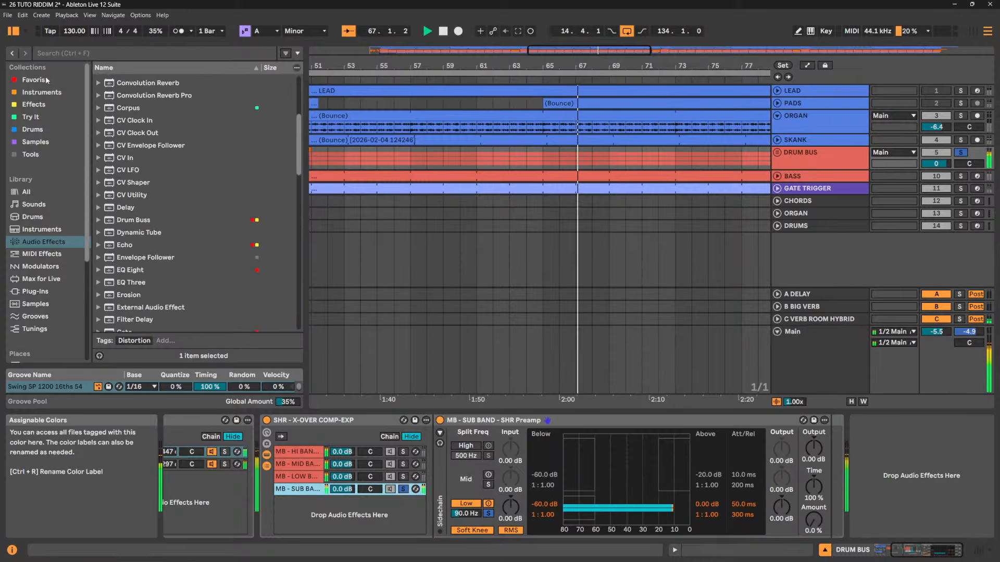
click(28, 80)
mouse_move(134, 93)
mouse_down()
mouse_move(468, 313)
mouse_move(843, 468)
mouse_move(830, 462)
mouse_move(832, 494)
mouse_up()
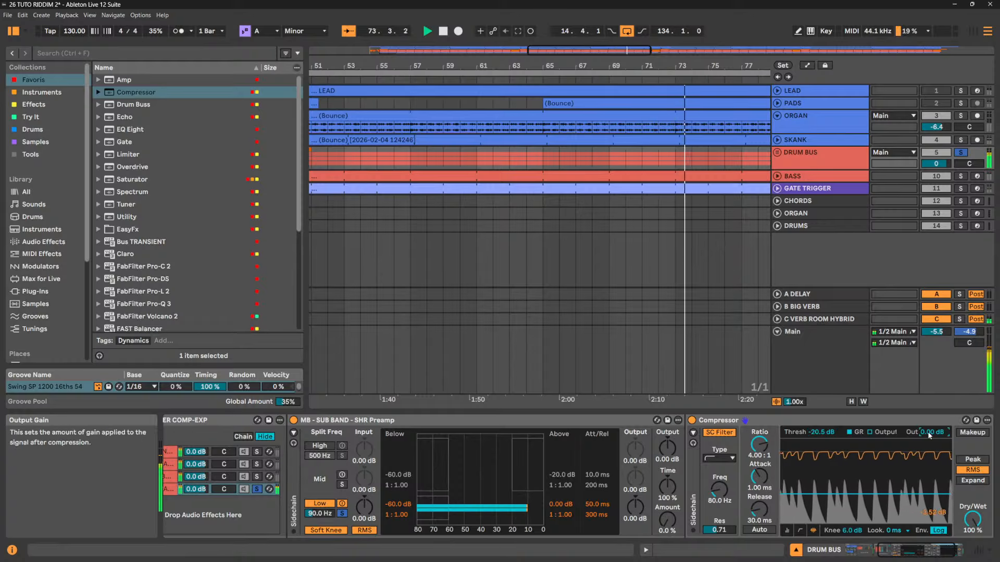
Set the SUB BAND Compressor's output gain to 3 dB and unsolo the SUB BAND chain
text(3)
key(Return)
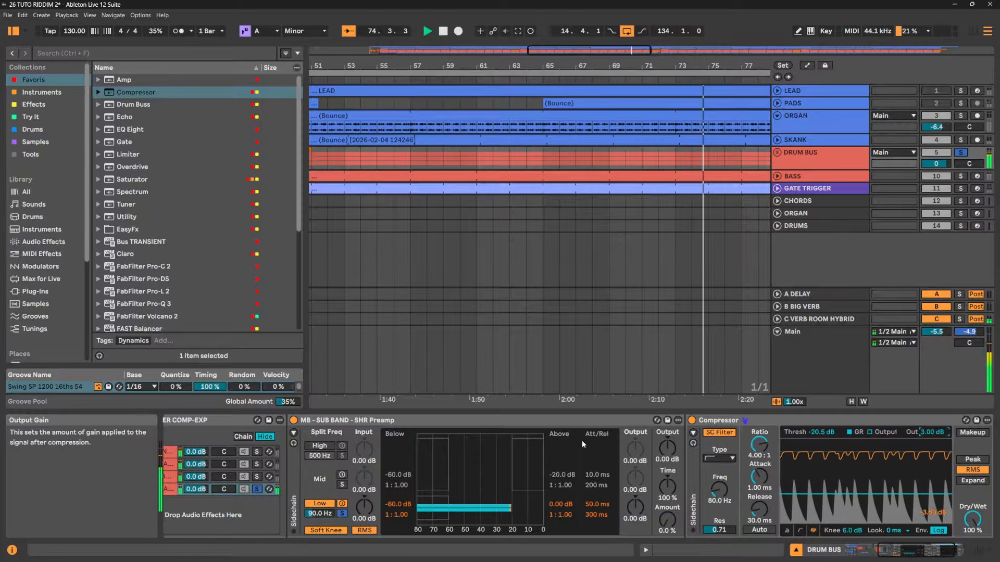
click(260, 487)
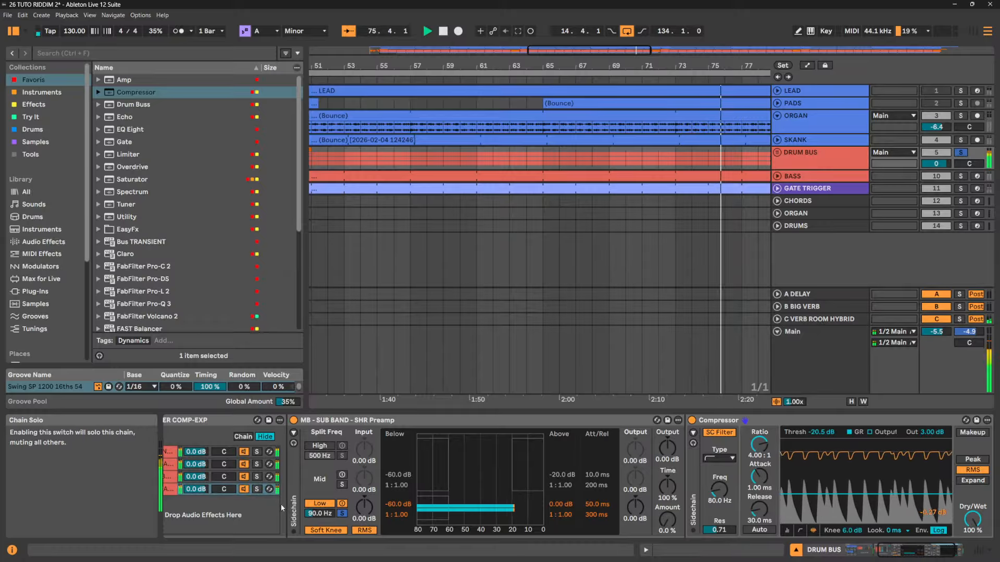
Bypass the SHR - X-OVER COMP-EXP rack and reactivate it to compare the drums with and without its processing
drag(937, 551, 920, 552)
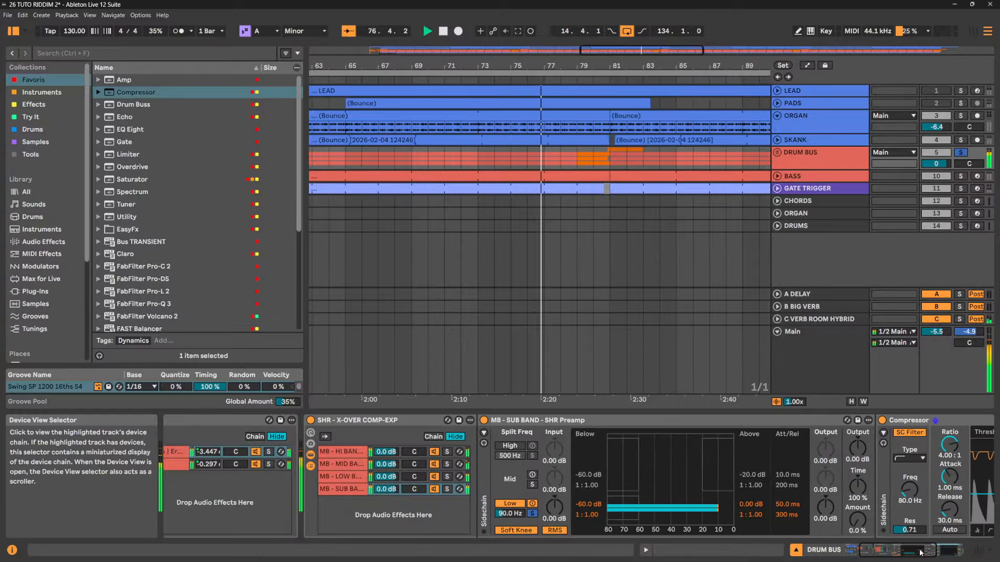
click(311, 420)
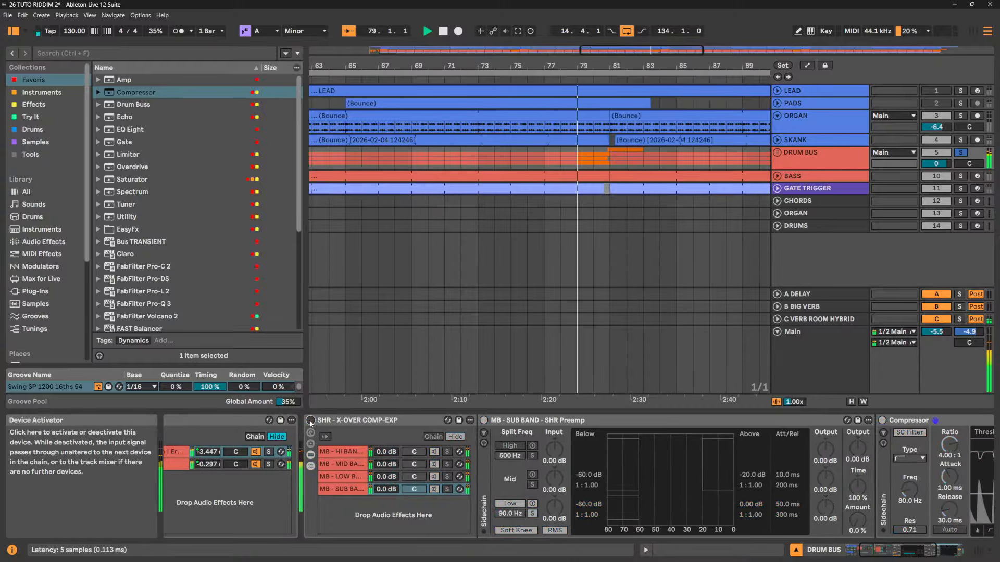
click(311, 421)
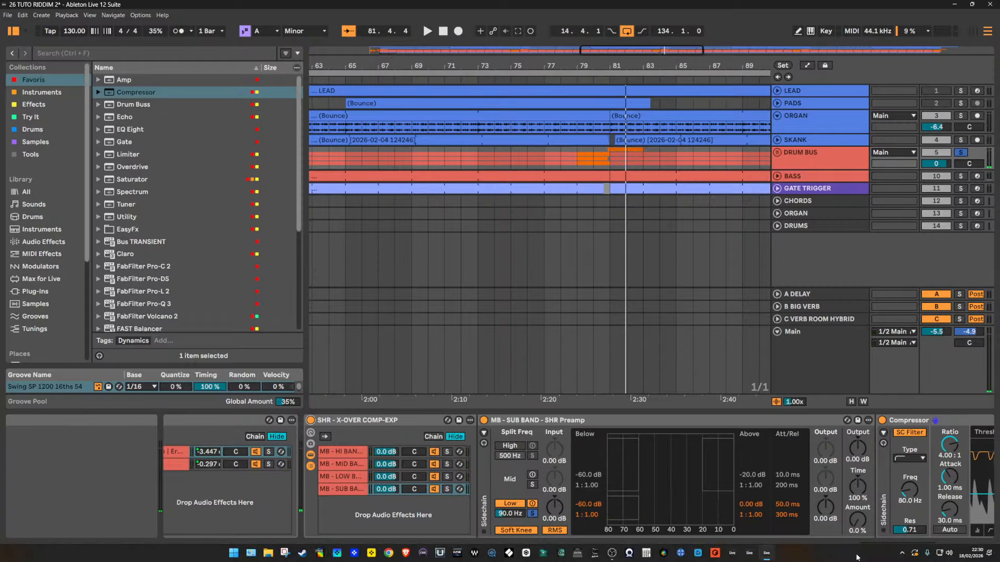
Show the full Compressor in the SUB BAND chain and select it
drag(921, 554, 948, 555)
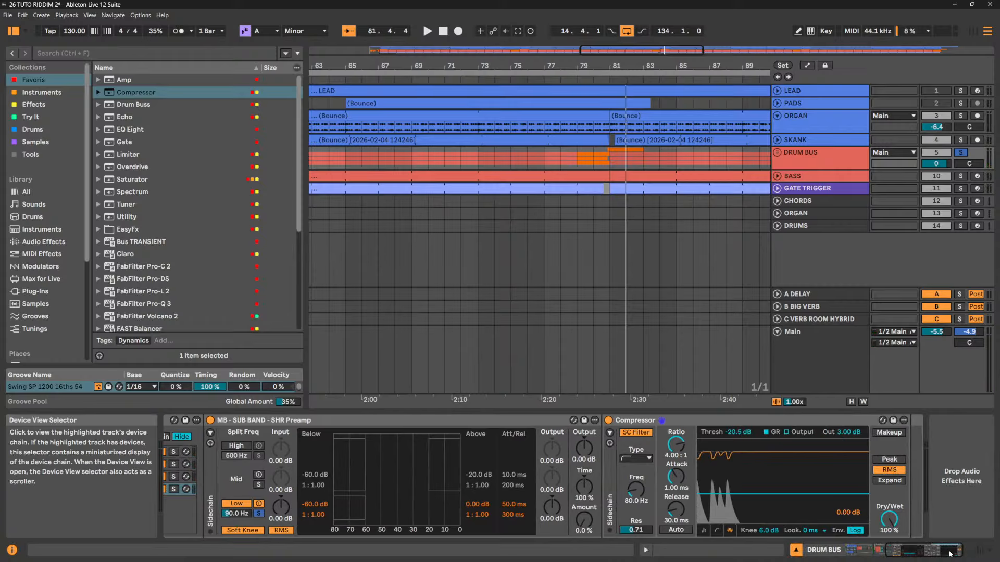
click(820, 424)
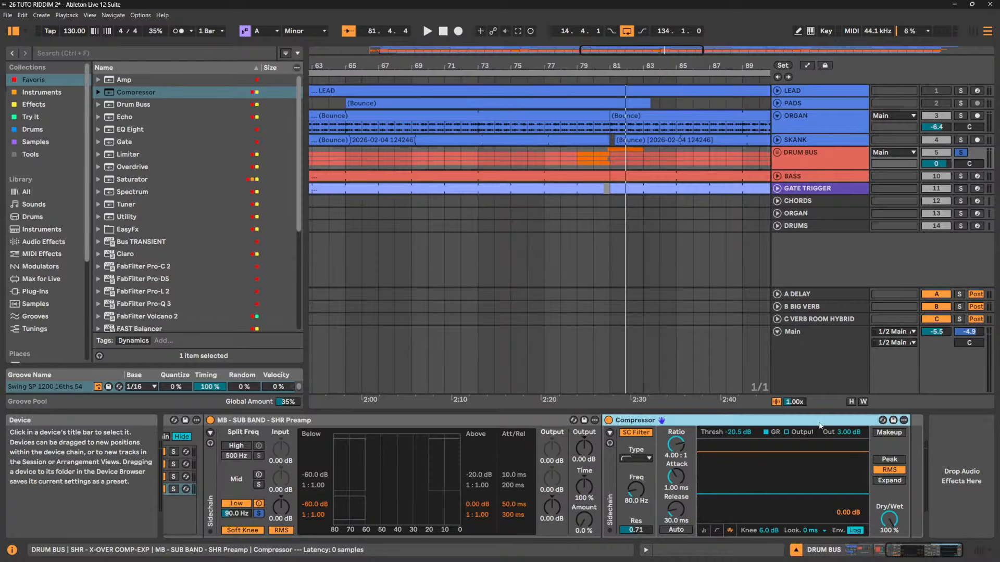
Delete the Compressor from the MB - SUB BAND chain and the Saturator from the MB - LOW BAND chain
key(Delete)
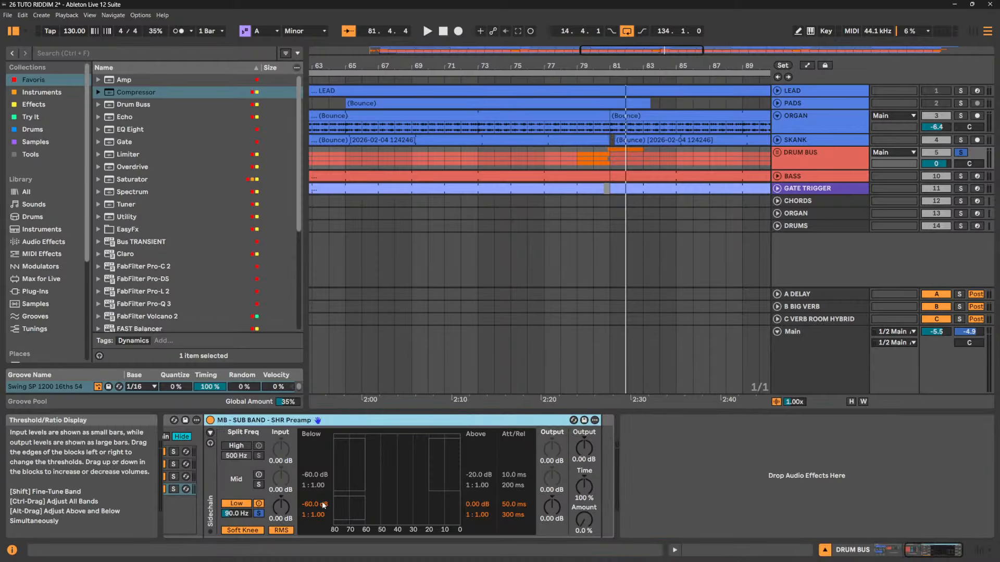
drag(916, 555, 891, 558)
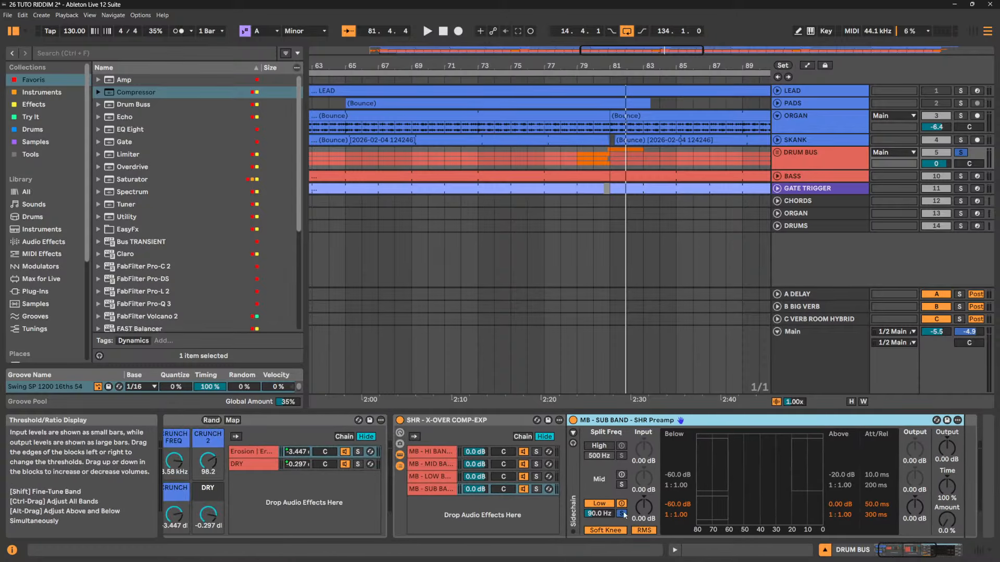
click(430, 477)
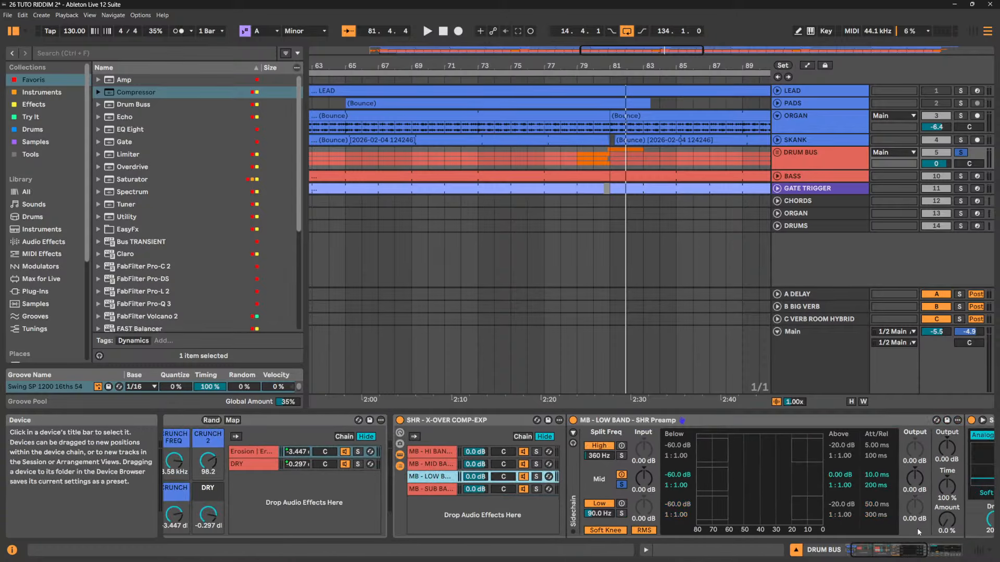
scroll(917, 528, right, 8)
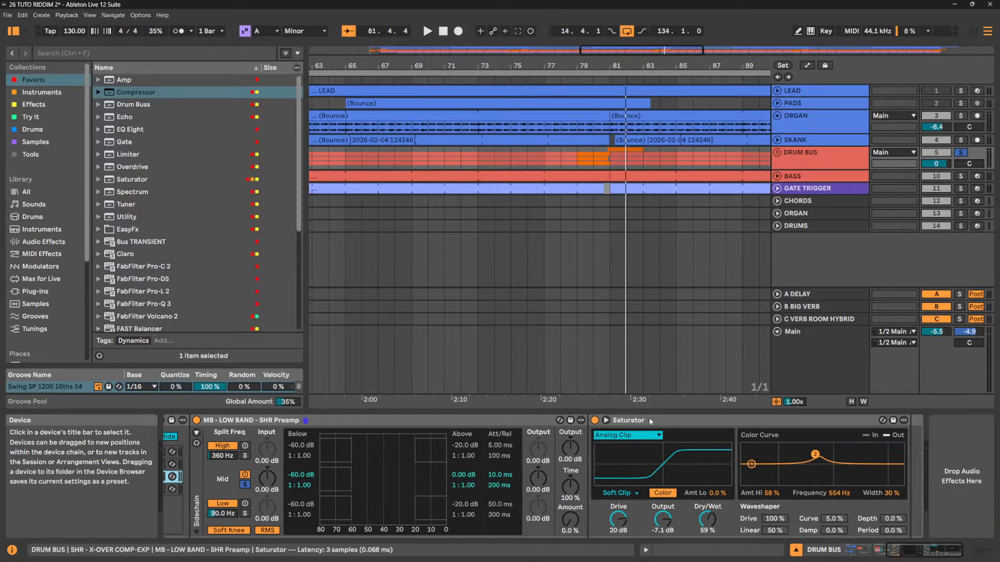
click(648, 417)
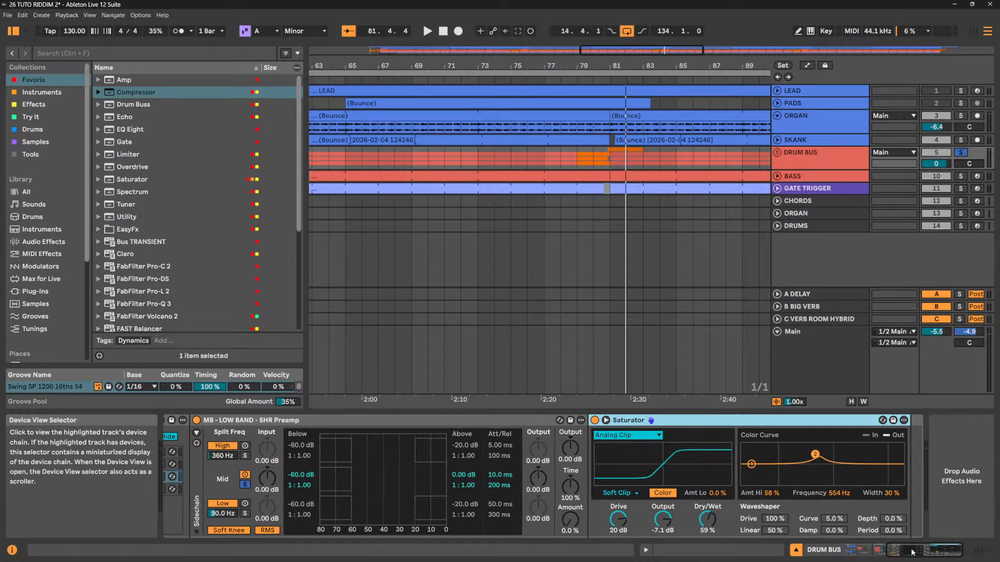
scroll(912, 552, left, 9)
drag(912, 553, 943, 549)
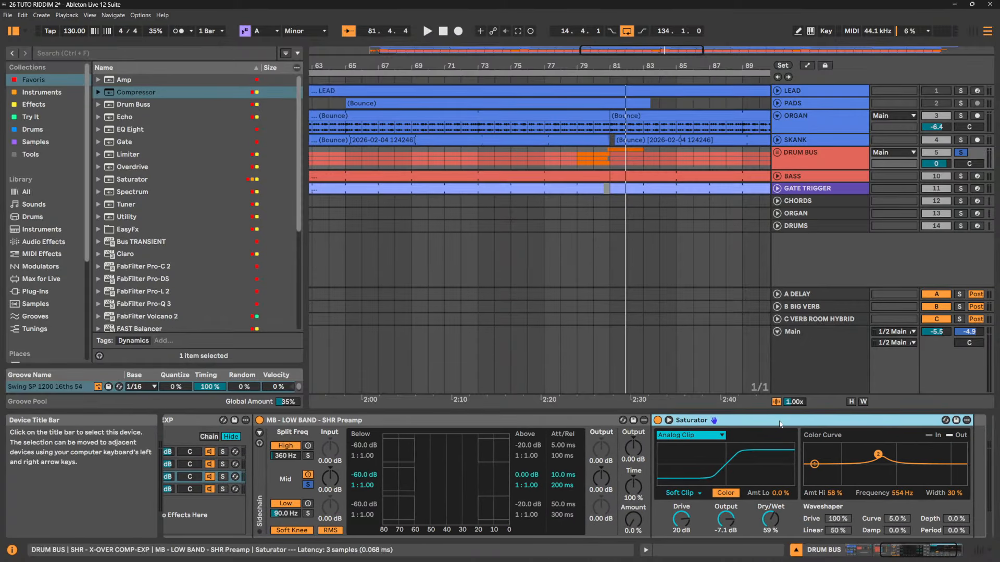
key(Delete)
drag(930, 551, 902, 555)
mouse_move(904, 561)
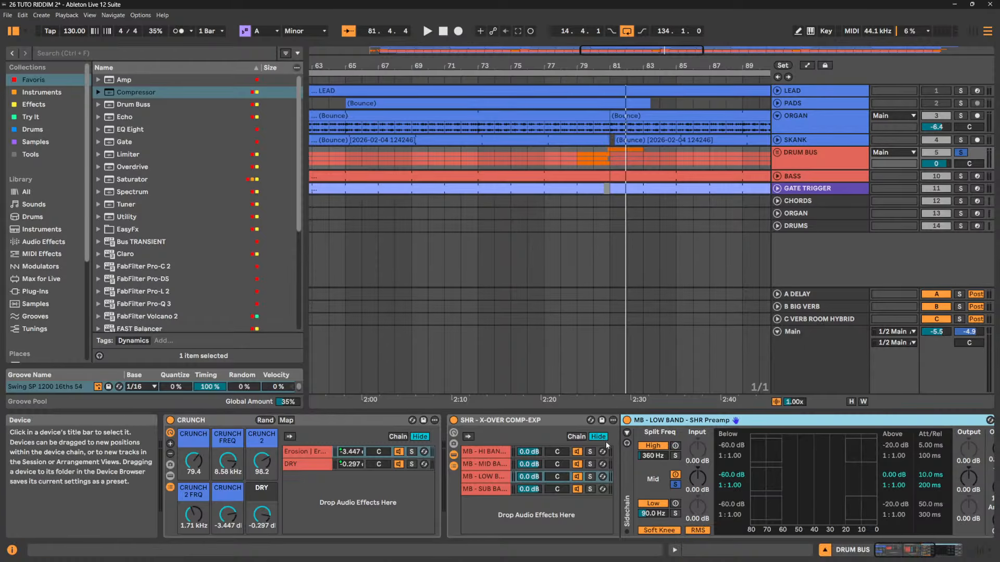
Delete the Phaser-Flanger from the MB - MID BAND chain and check that the other band chains hold only their SHR Preamp
click(499, 490)
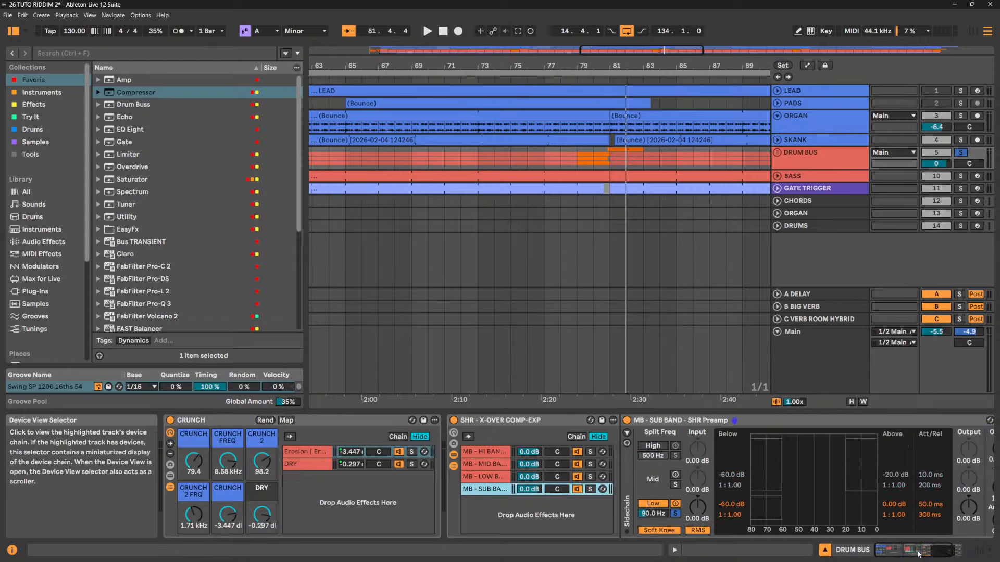
drag(916, 551, 935, 551)
click(498, 477)
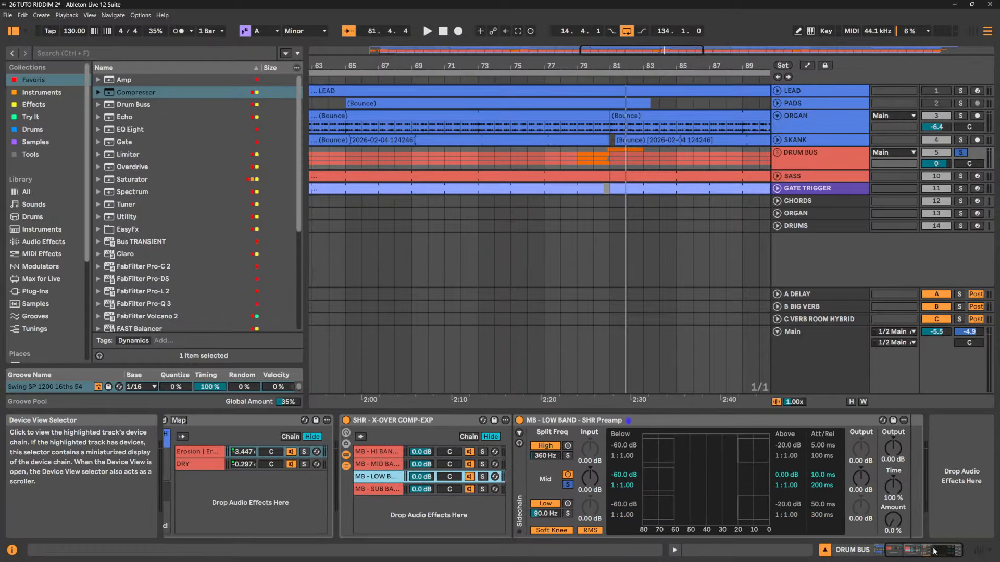
click(388, 465)
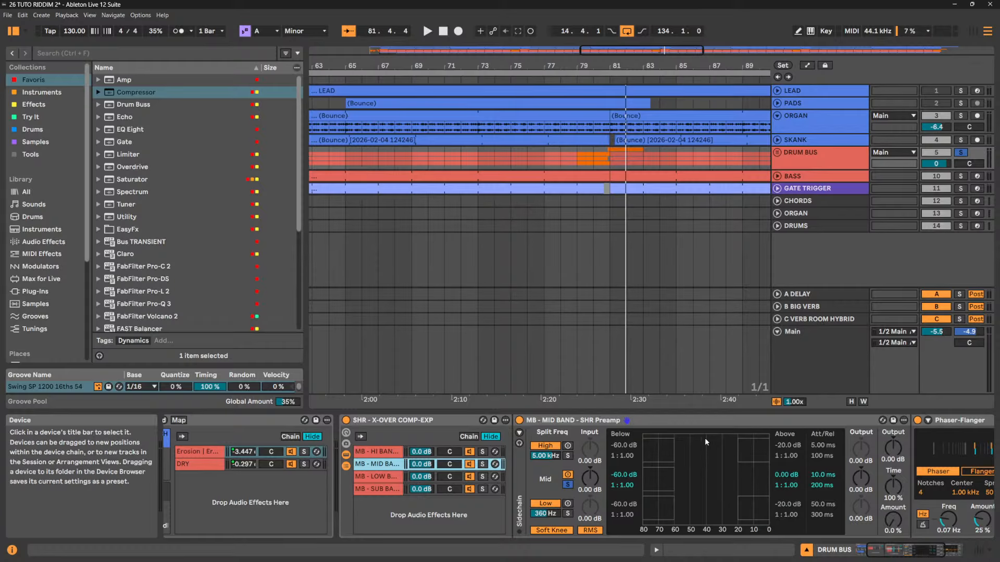
click(956, 424)
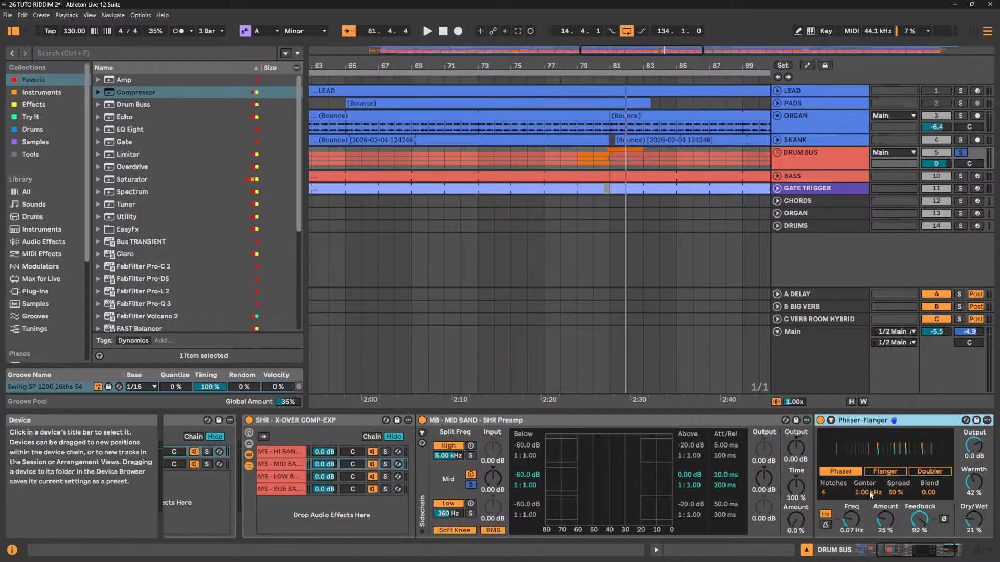
key(Delete)
click(341, 452)
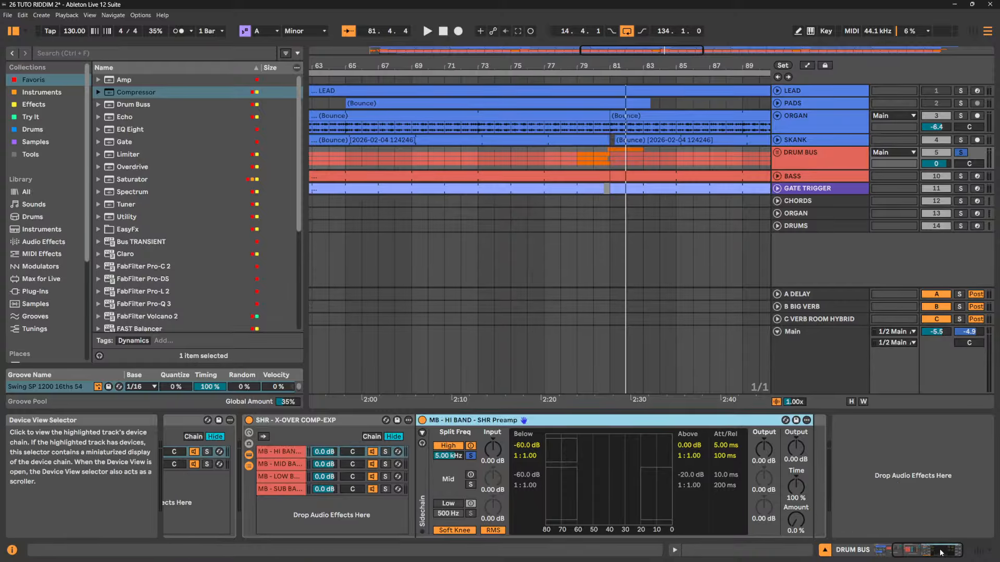
Show the SHR - X-OVER COMP-EXP rack's macros and map the HI, MID, LOW and SUB chain volumes to Macros 1, 2, 3 and 4
click(922, 552)
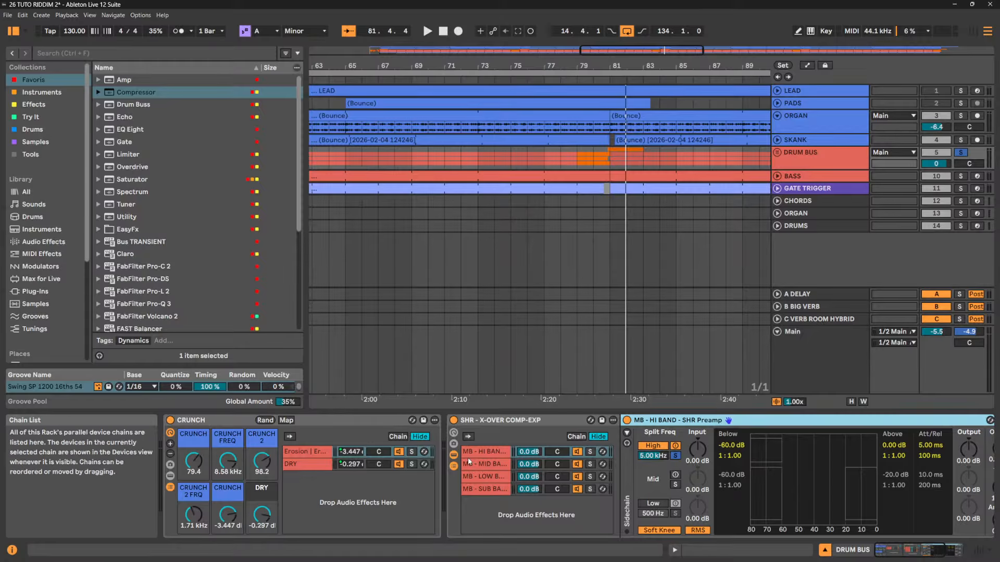
click(453, 434)
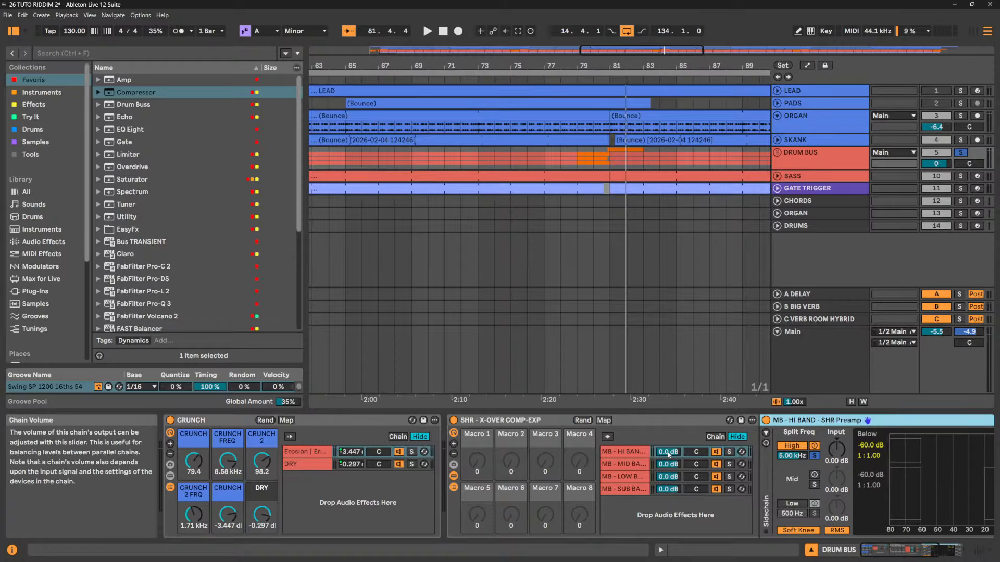
right_click(669, 453)
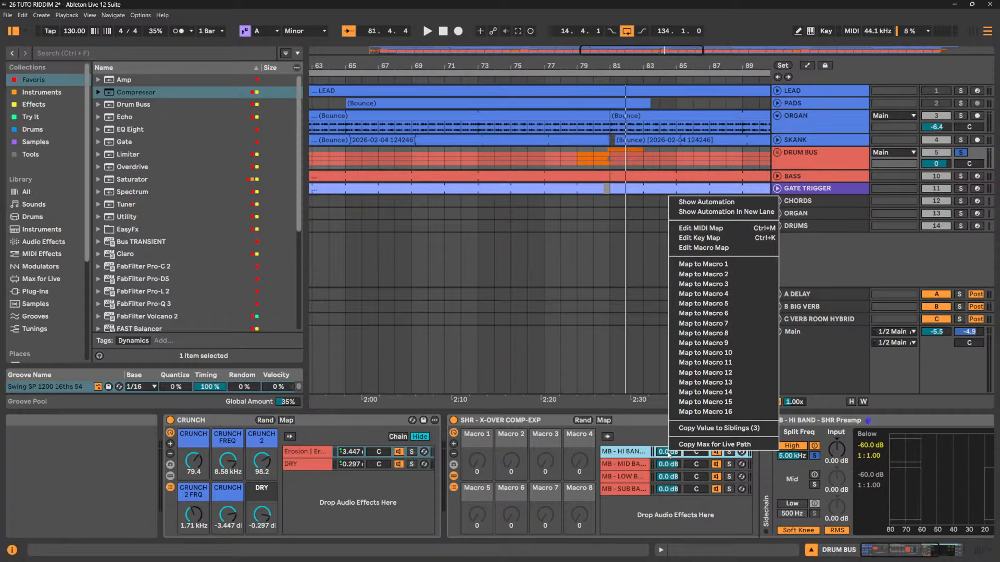
click(687, 263)
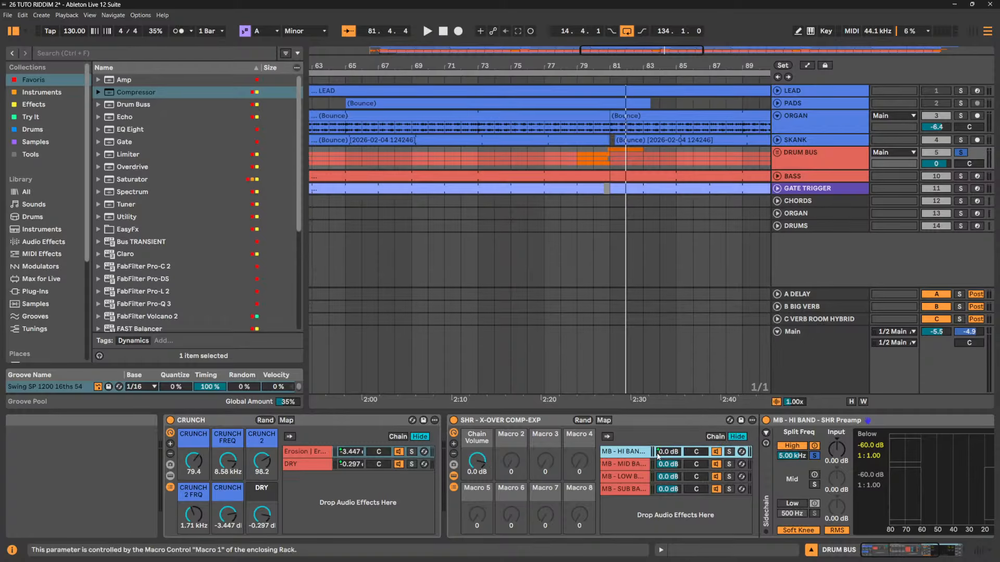
right_click(662, 464)
click(711, 286)
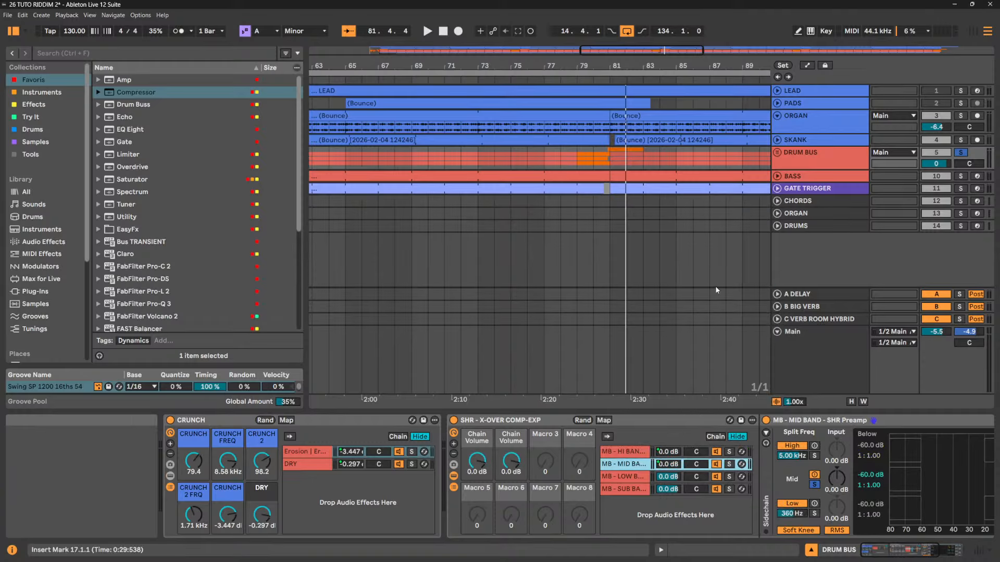
right_click(670, 476)
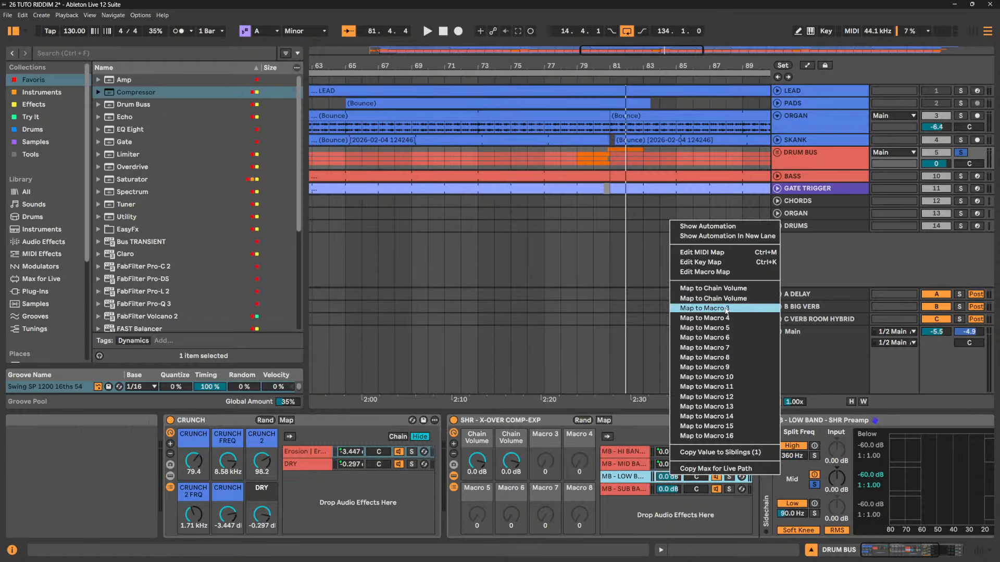
click(705, 308)
right_click(676, 489)
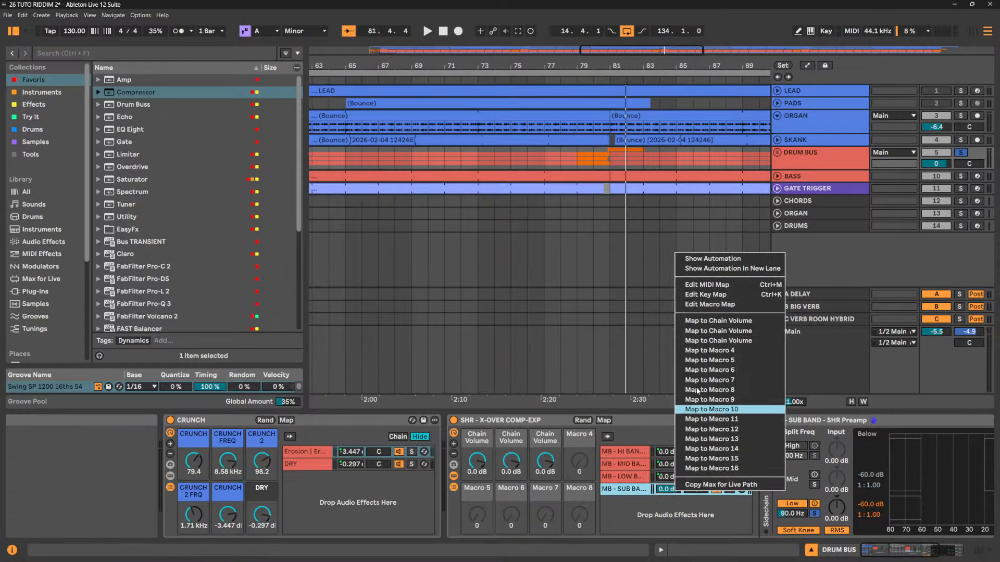
click(709, 351)
Rename the four mapped chain volume macros HI, MID, LOW and SUB
click(476, 439)
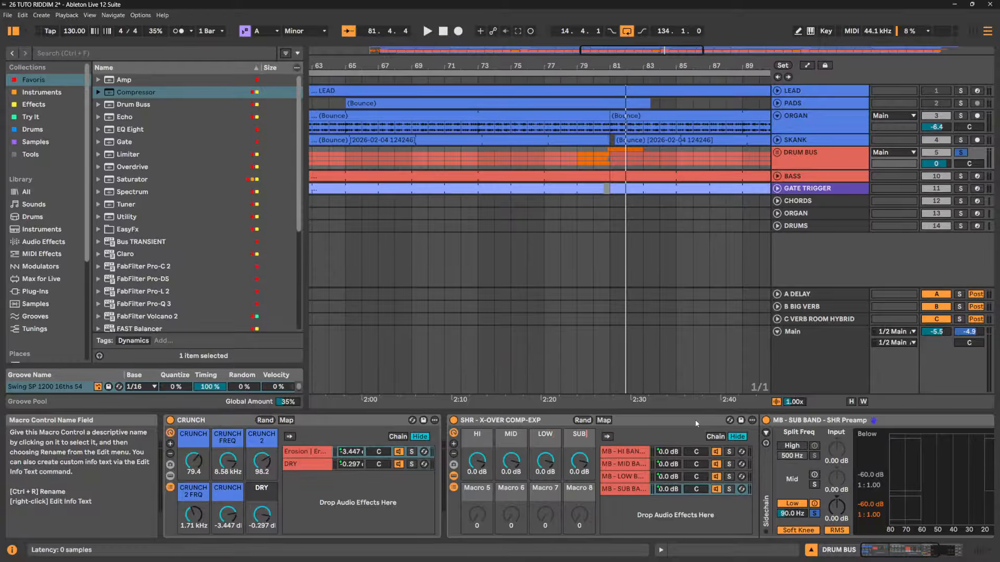
click(644, 421)
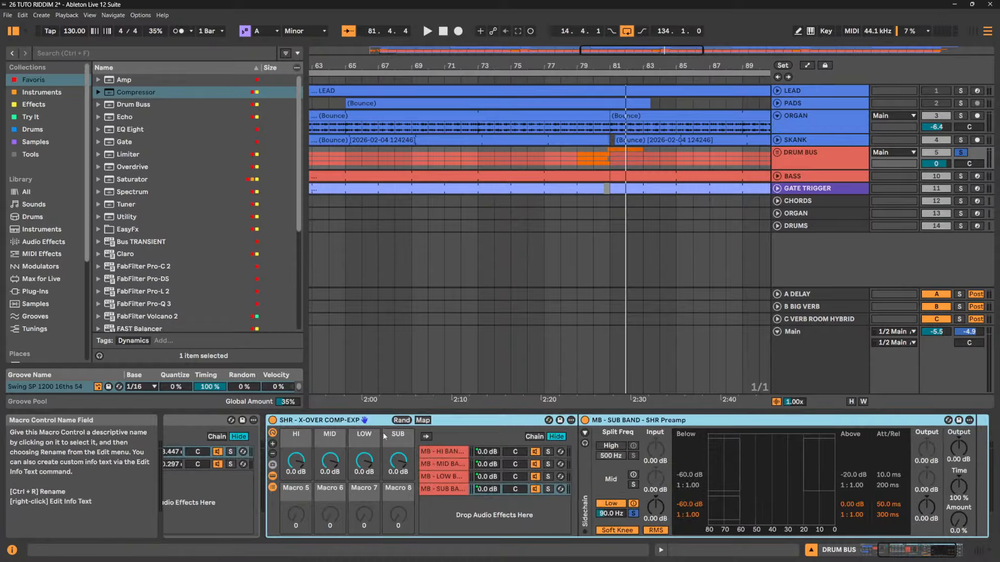
Color the HI BAND chain terracotta, the MID BAND chain orange, the LOW BAND chain yellow and the SUB BAND chain green
click(428, 451)
right_click(433, 451)
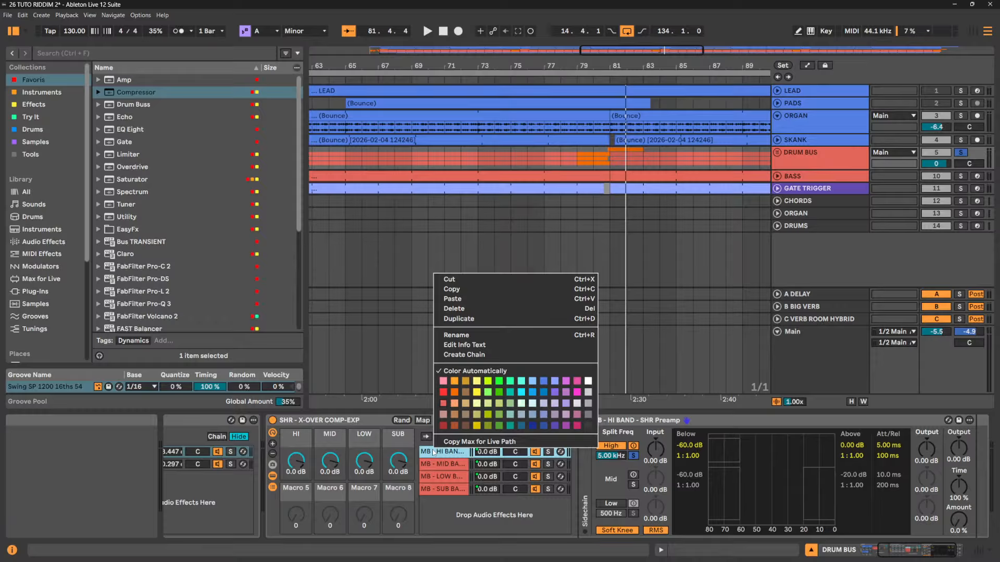
click(444, 404)
right_click(443, 464)
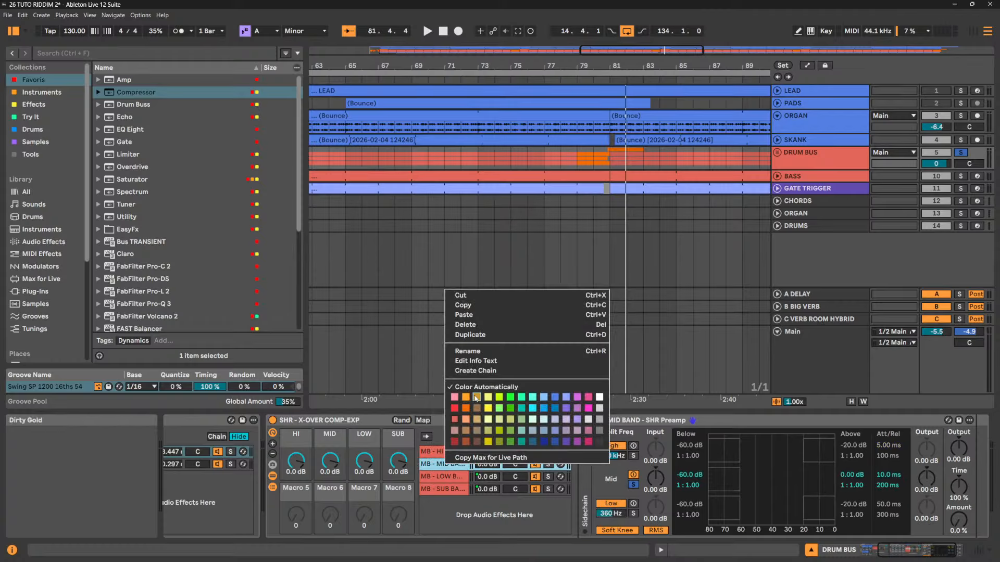
click(476, 398)
right_click(452, 478)
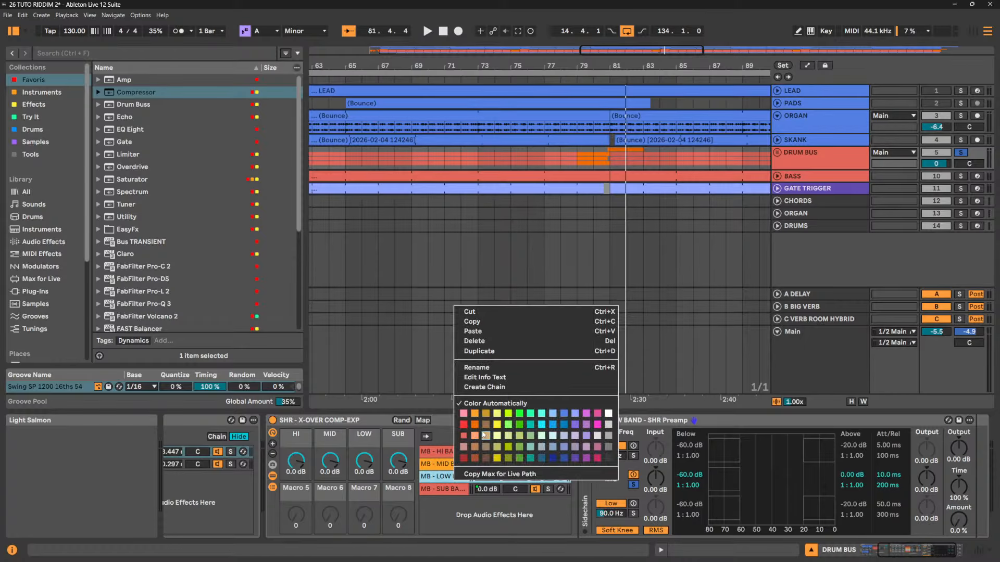
click(497, 425)
right_click(443, 489)
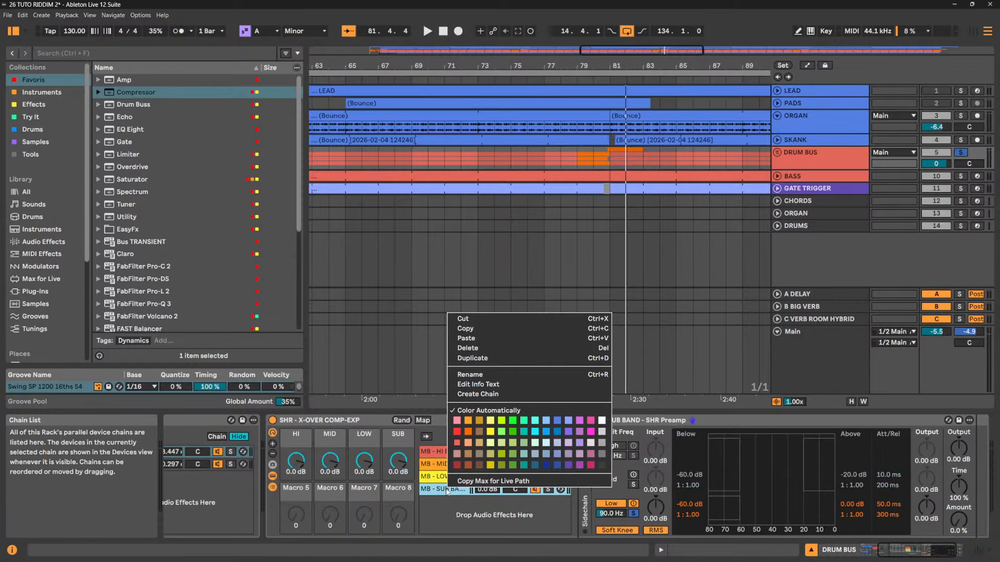
click(494, 421)
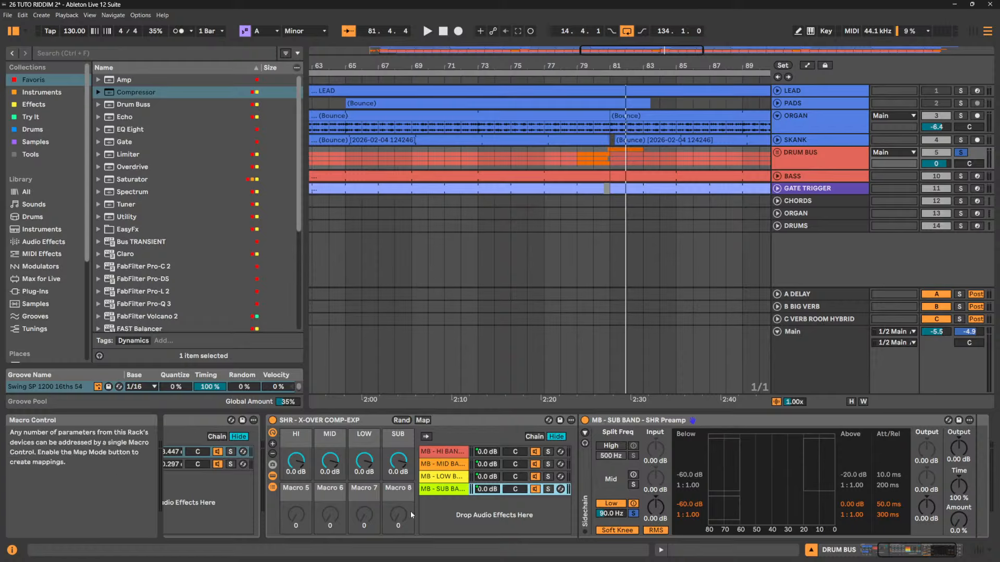
right_click(451, 490)
right_click(449, 493)
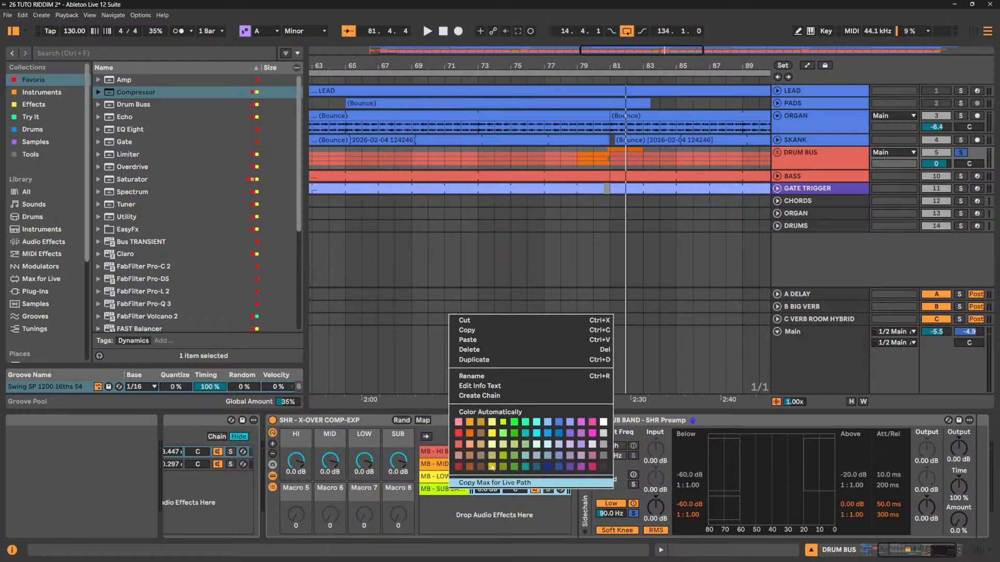
click(504, 435)
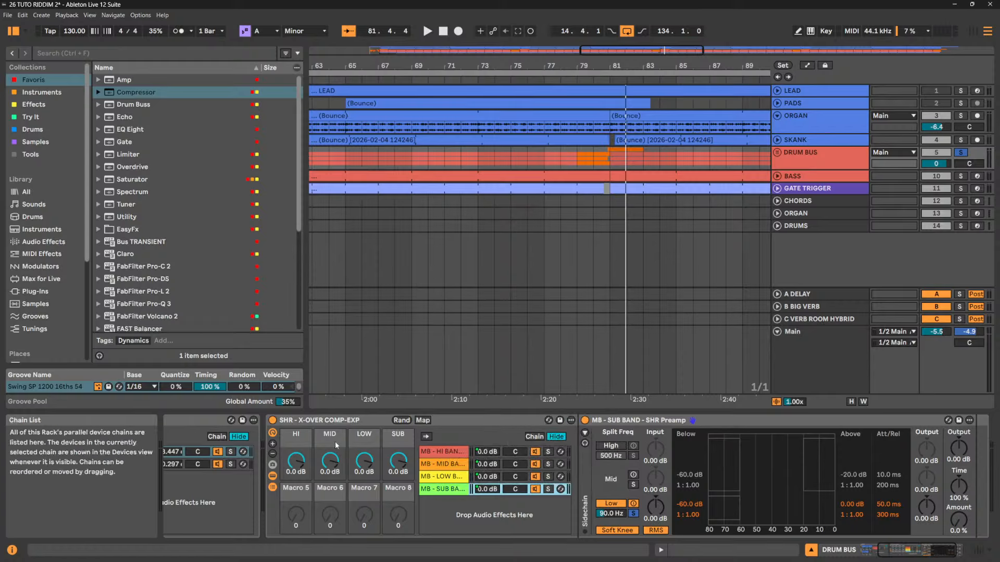
Color the macros to match their chains: HI Terracotta, MID Frank Orange, LOW yellow and SUB Terminal Green
right_click(292, 436)
click(302, 396)
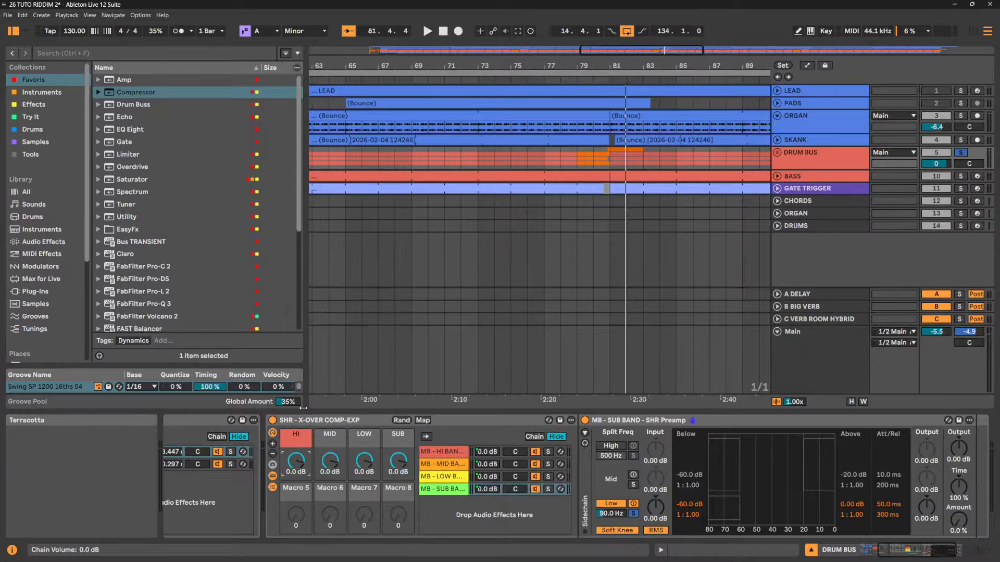
right_click(329, 440)
click(350, 391)
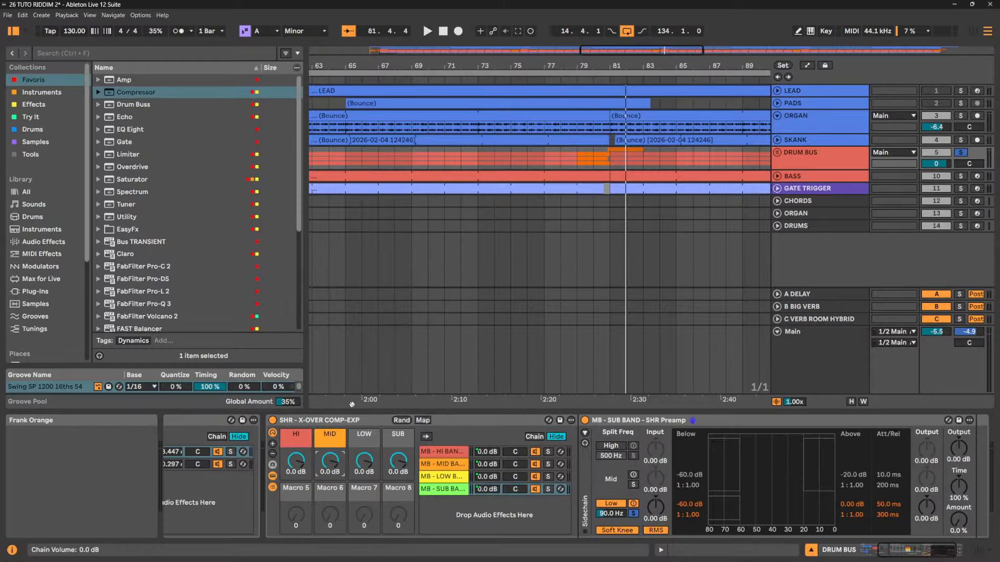
right_click(364, 434)
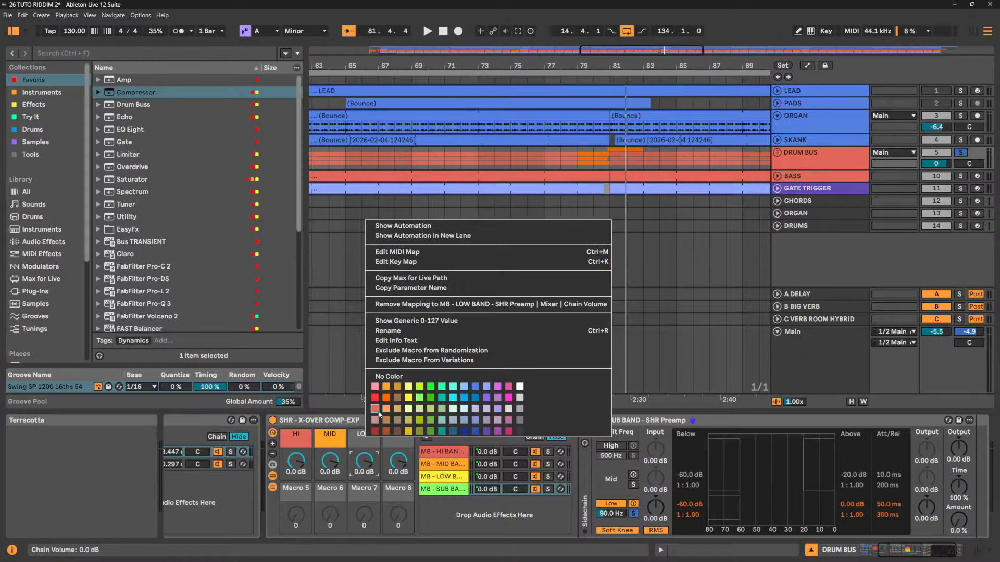
click(407, 397)
right_click(392, 435)
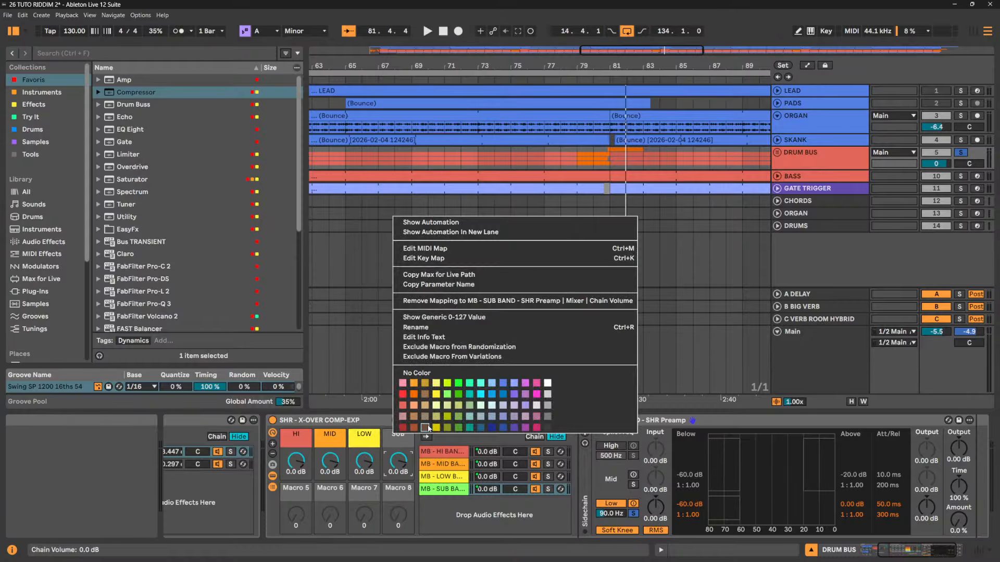
click(447, 396)
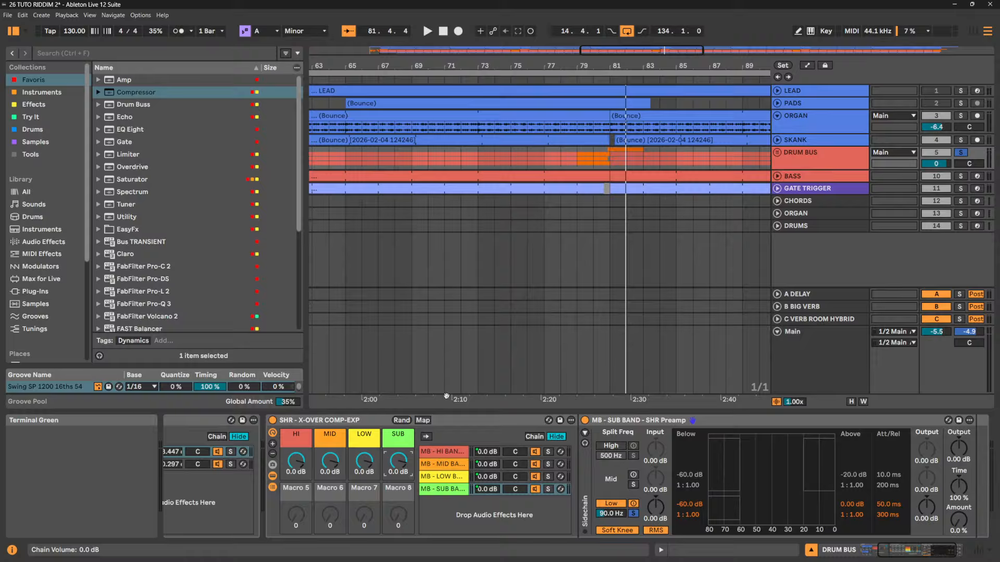
Hide the devices and the chain list of the SHR - X-OVER COMP-EXP rack, keeping only its macros shown
click(274, 476)
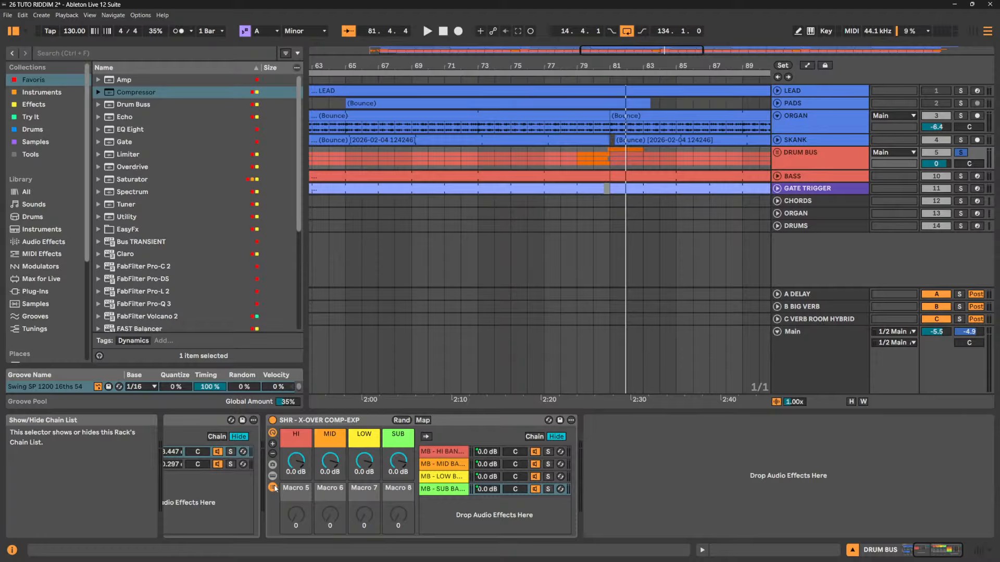
click(272, 487)
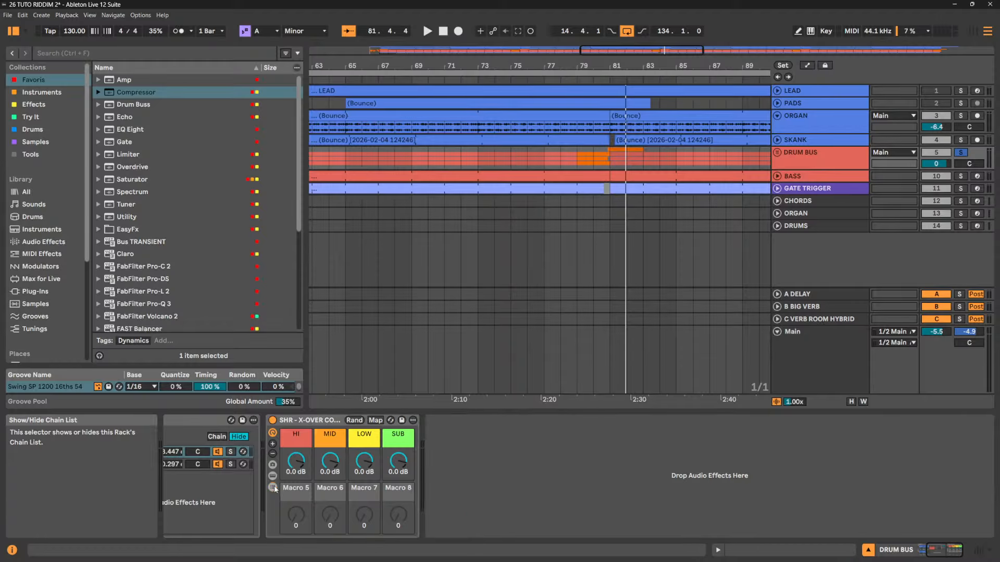
Move the SHR - X-OVER COMP-EXP rack from the DRUM BUS onto a new audio track and color that track white
click(323, 422)
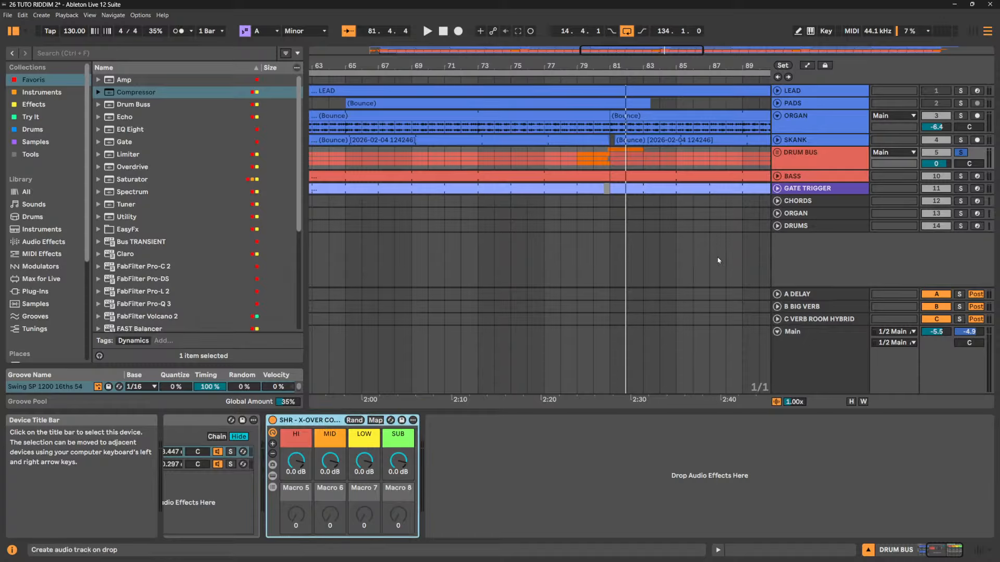
drag(727, 253, 726, 249)
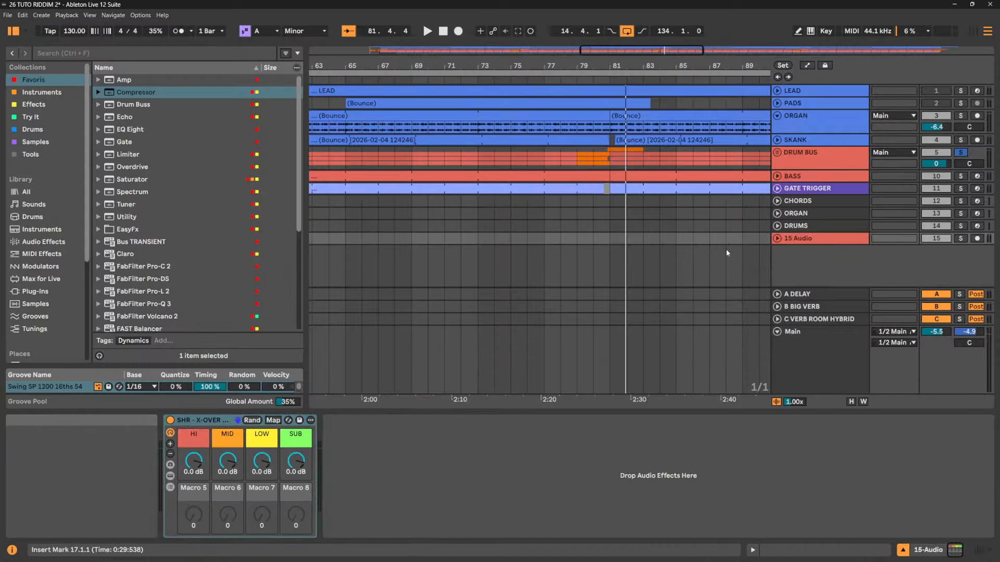
right_click(797, 239)
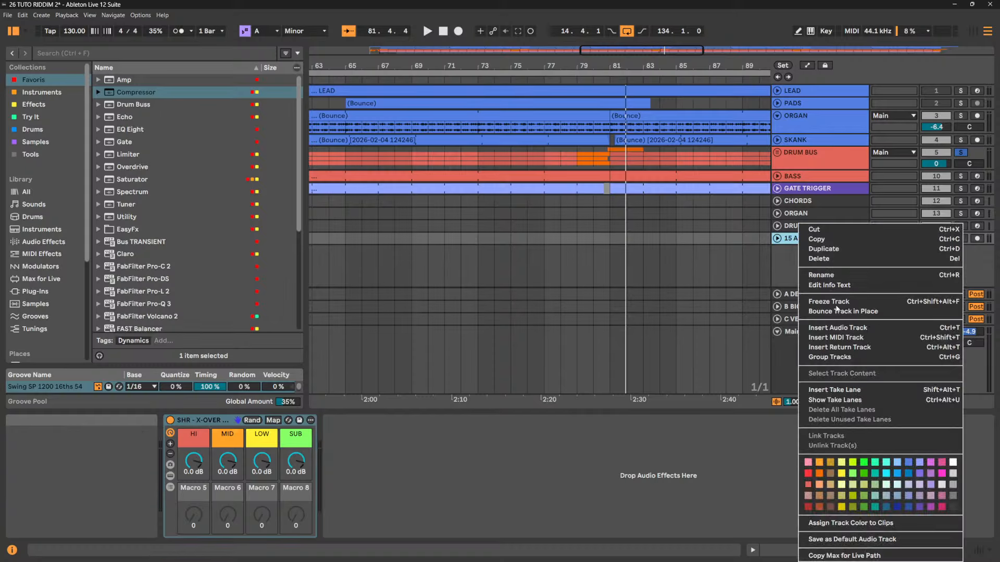
click(952, 462)
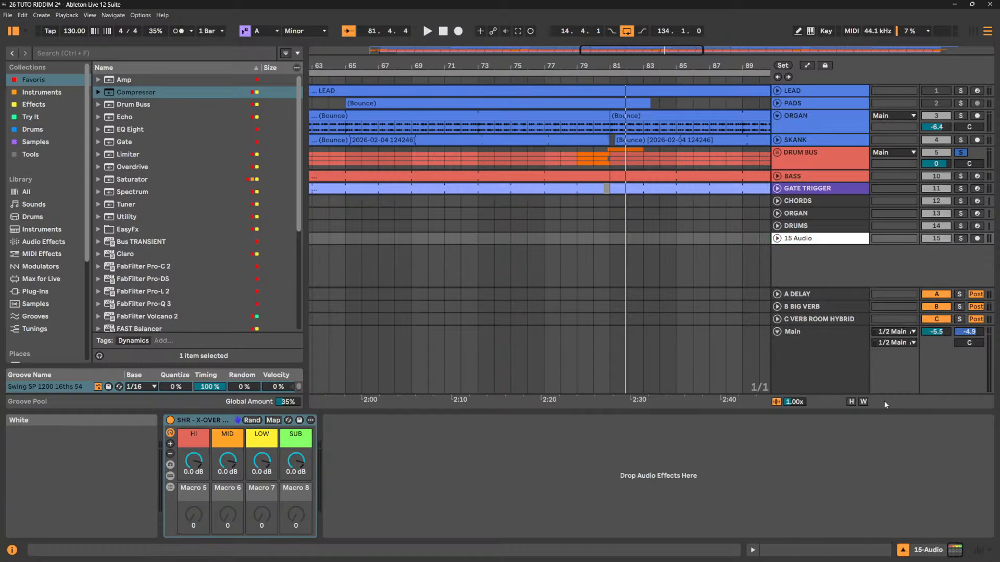
Unfold the new audio track and rename it PATREON SAVE
click(777, 238)
click(798, 242)
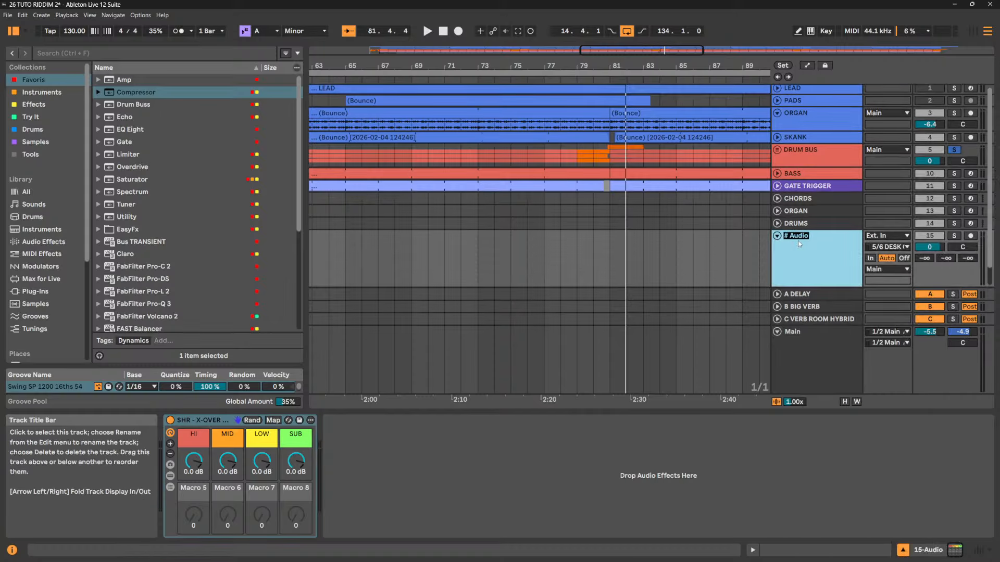
text(PATREON SAVE)
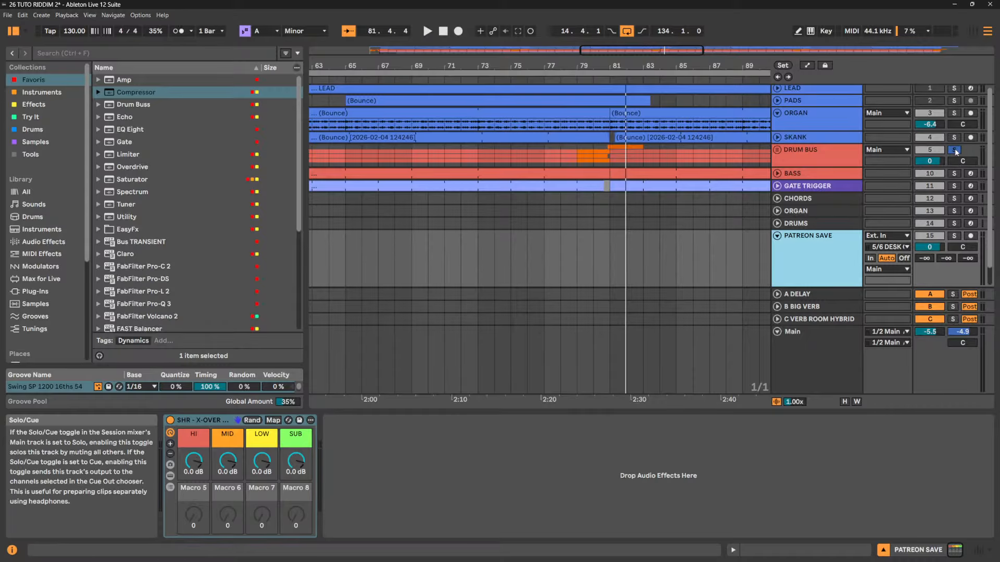
Unsolo the DRUM BUS and play the mix from bar 17 with the PADS and LEAD tracks activated
click(808, 243)
click(823, 166)
key(space)
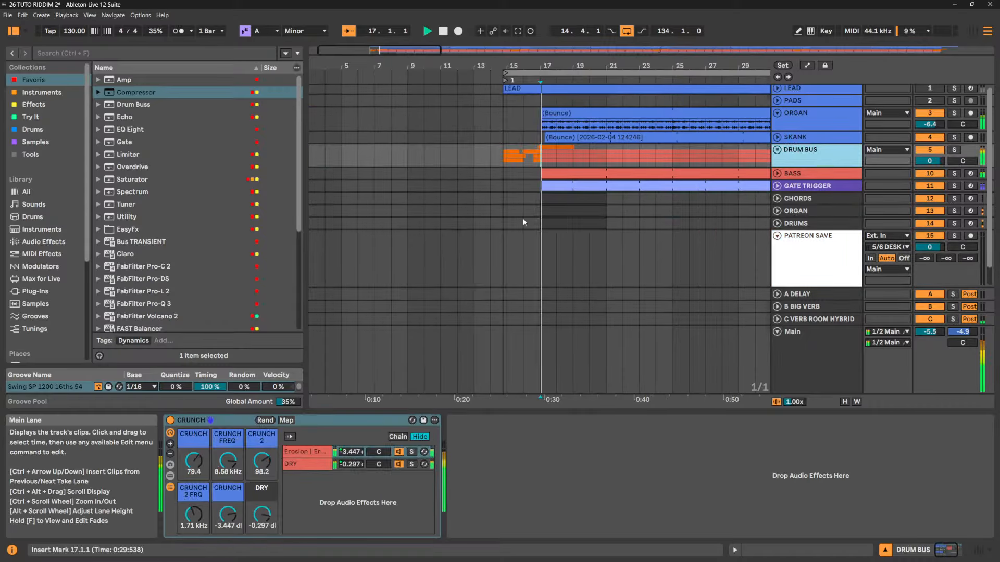
click(929, 104)
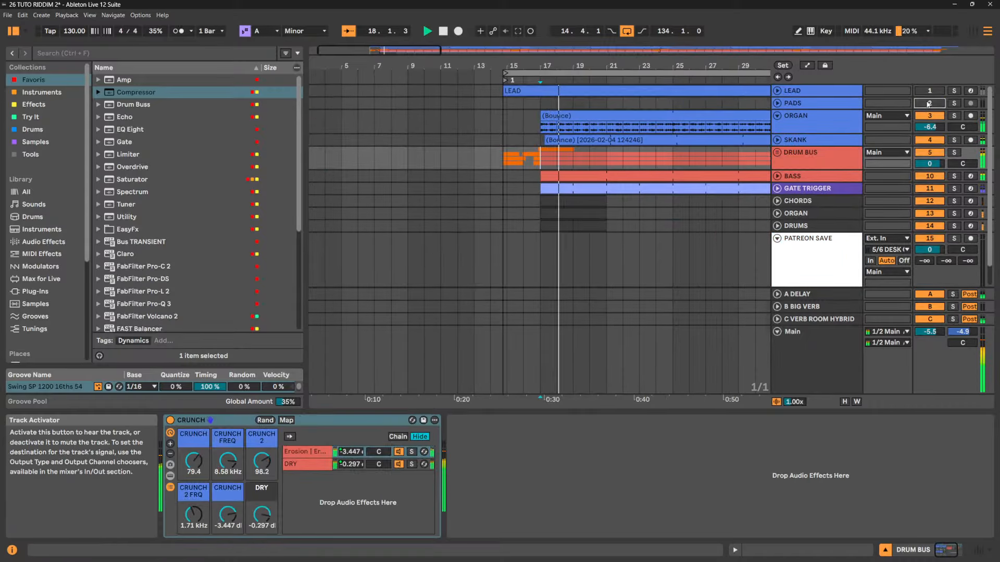
click(929, 92)
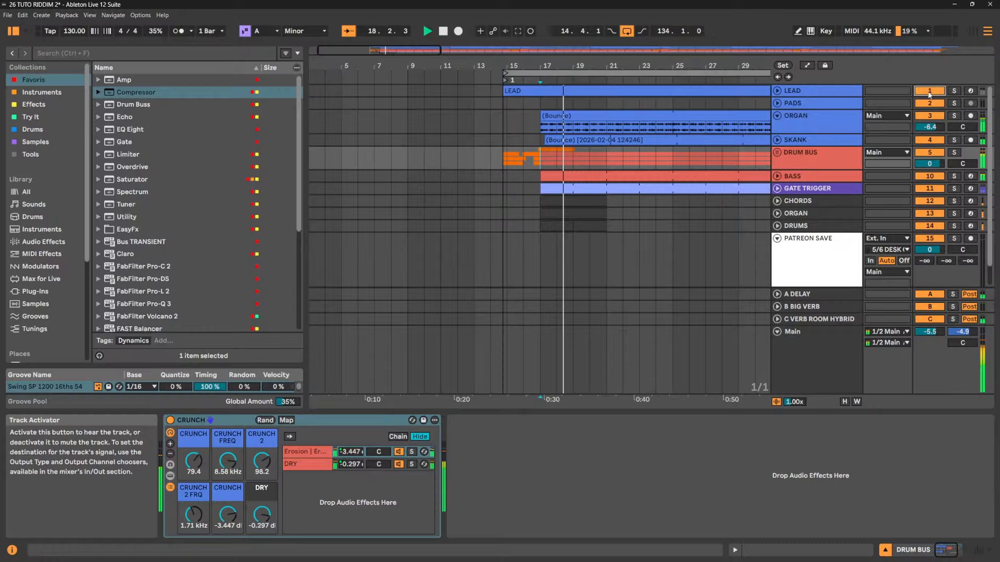
Browse the Audio Effects library down to the Shaper device
click(41, 242)
scroll(148, 224, down, 6)
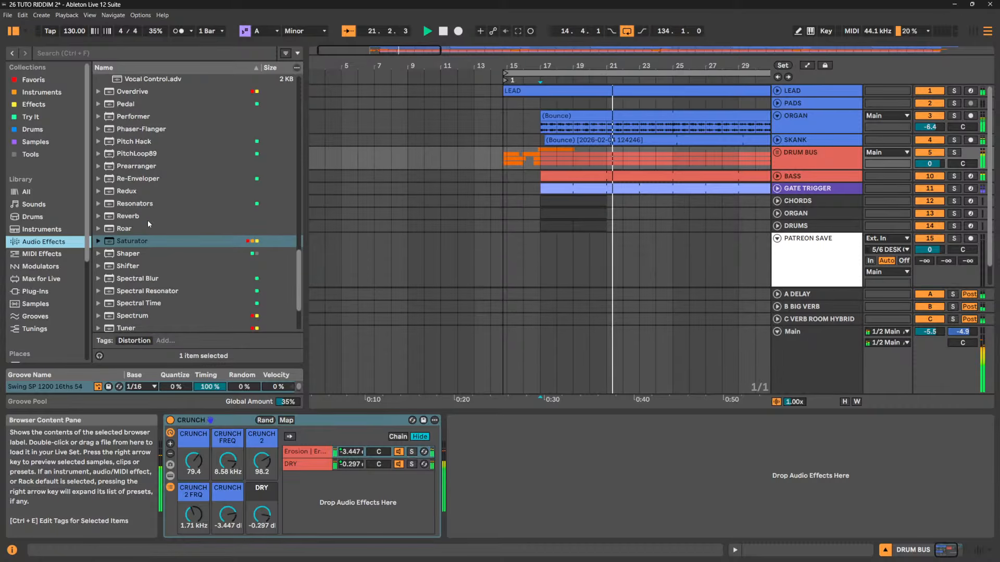
scroll(147, 222, down, 2)
click(133, 241)
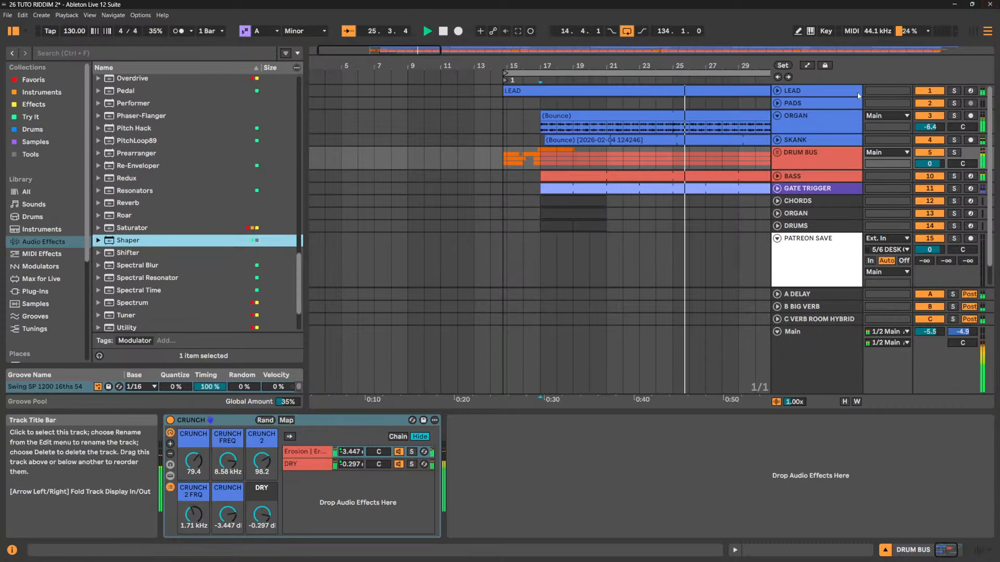
Unfold the LEAD track, set its delay send to -1.0 dB and mute the track
click(777, 91)
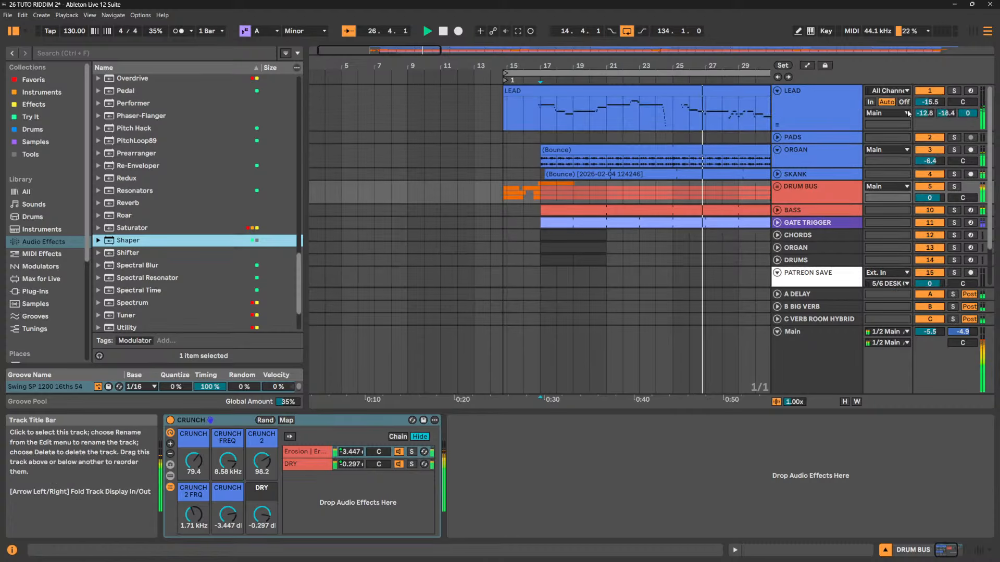
drag(924, 113, 924, 107)
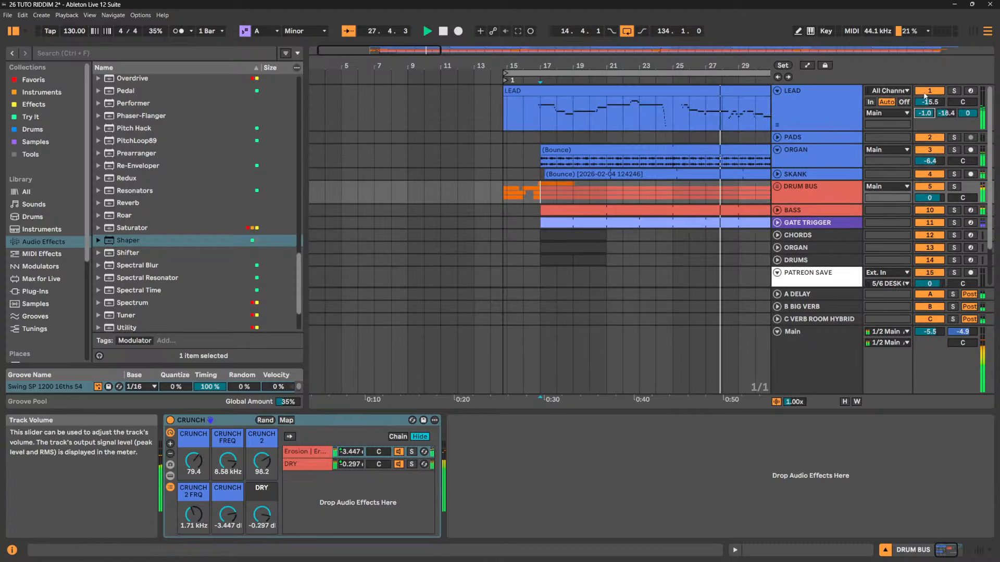
click(929, 91)
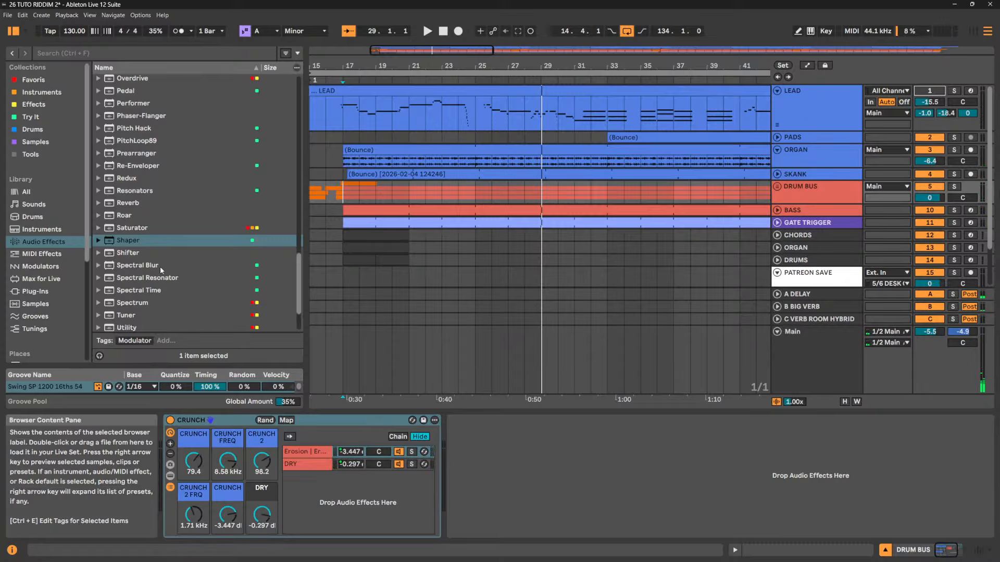
Insert the OTT preset of Multiband Dynamics on the Main track, ahead of the Compressor
scroll(160, 267, up, 8)
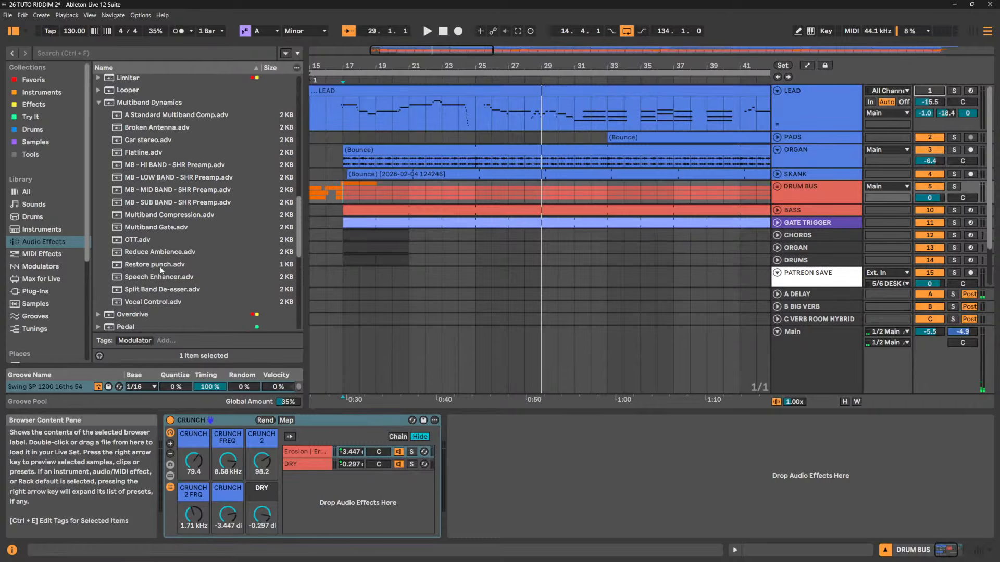
scroll(160, 267, up, 1)
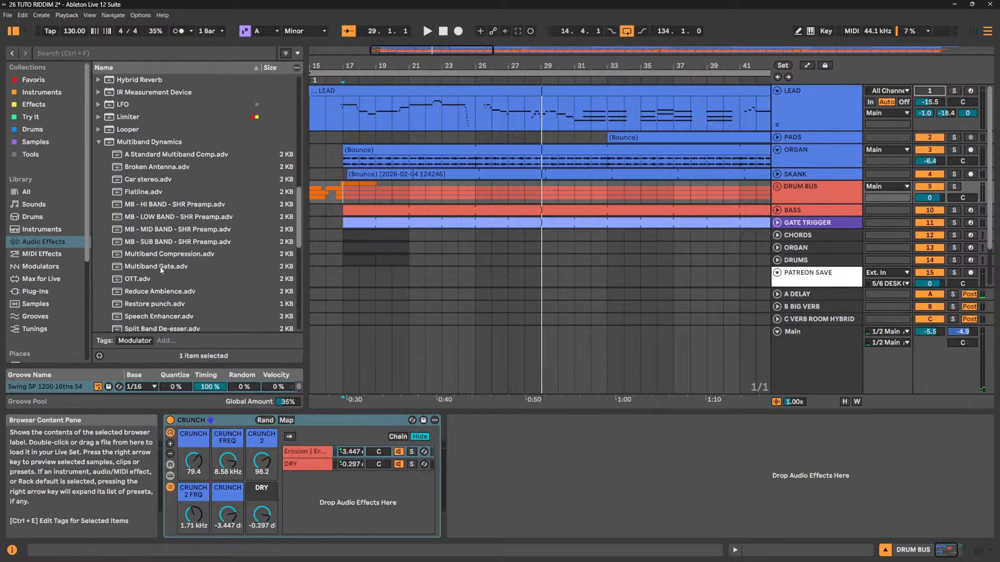
click(835, 353)
scroll(199, 276, down, 1)
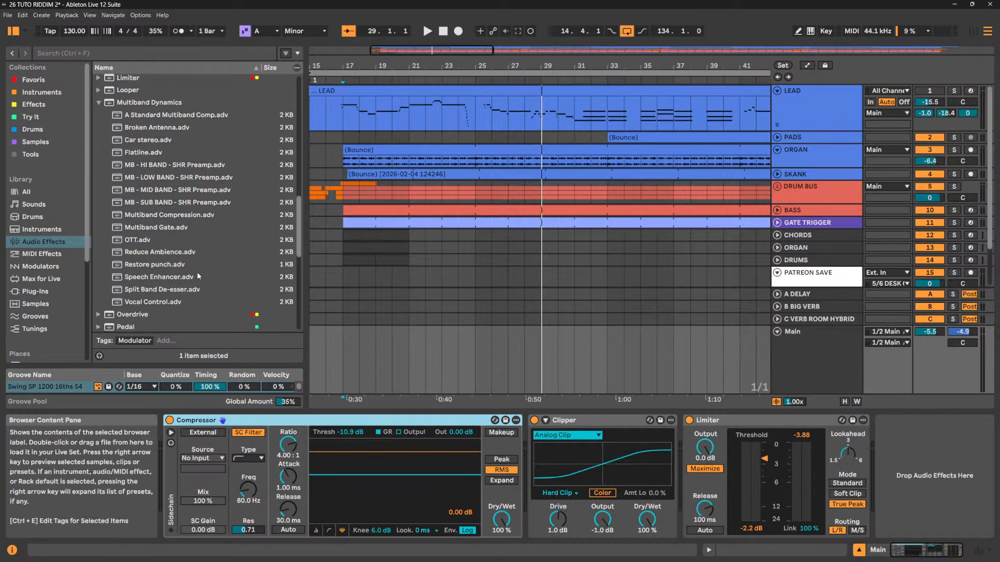
scroll(198, 276, up, 1)
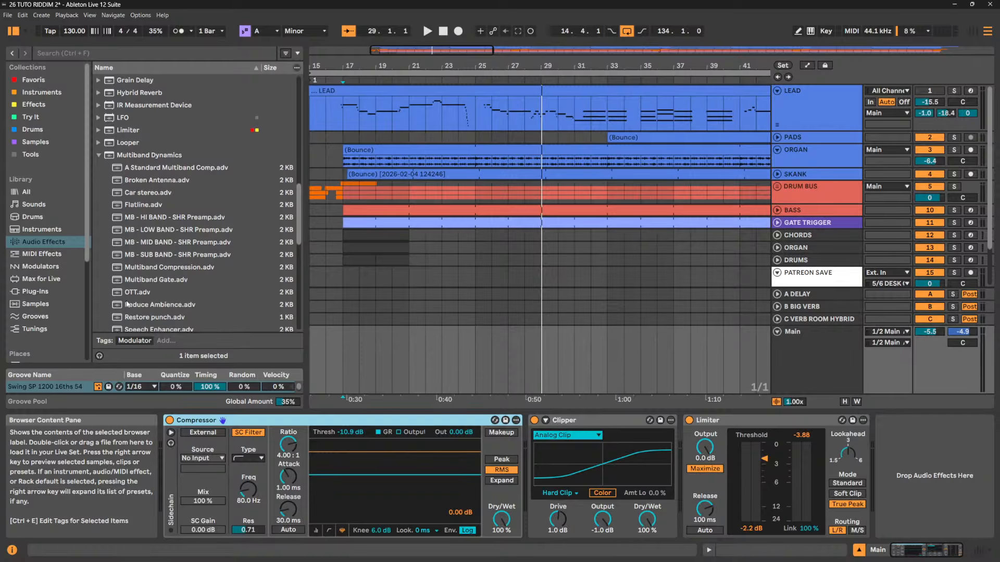
drag(134, 294, 164, 471)
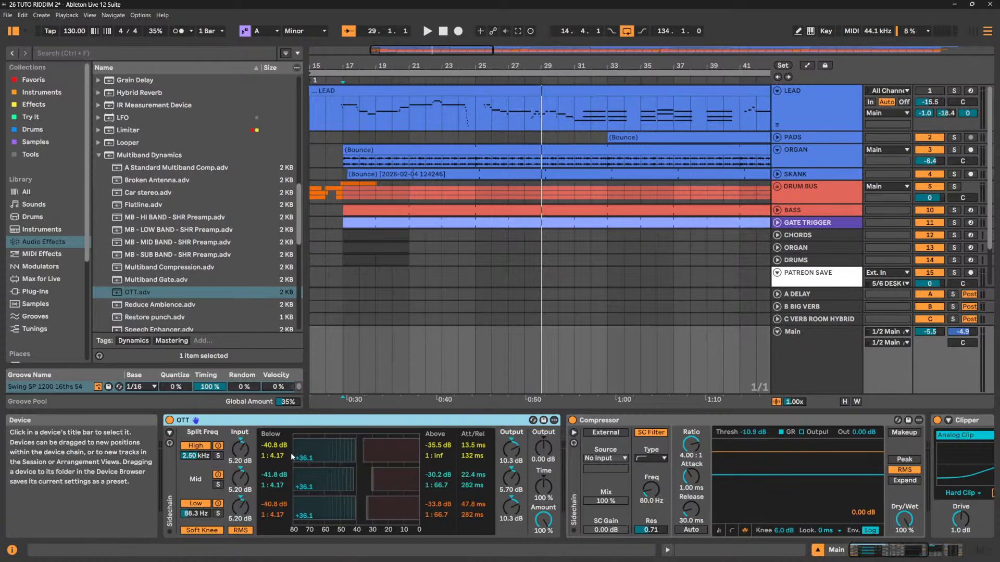
Play the mix through OTT from bar 17 and adjust the Main track volume to -3.5 dB
drag(929, 332, 928, 339)
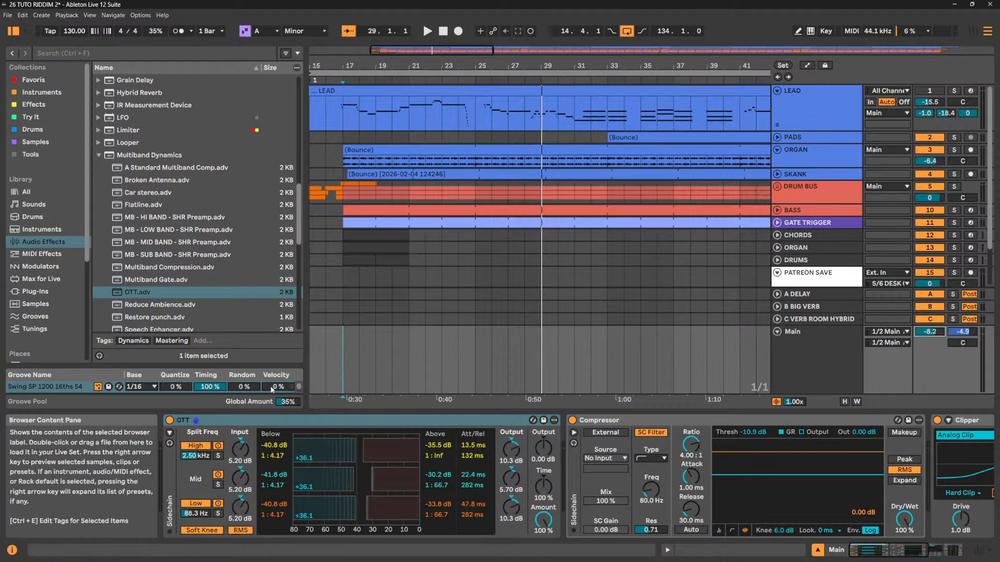
click(263, 420)
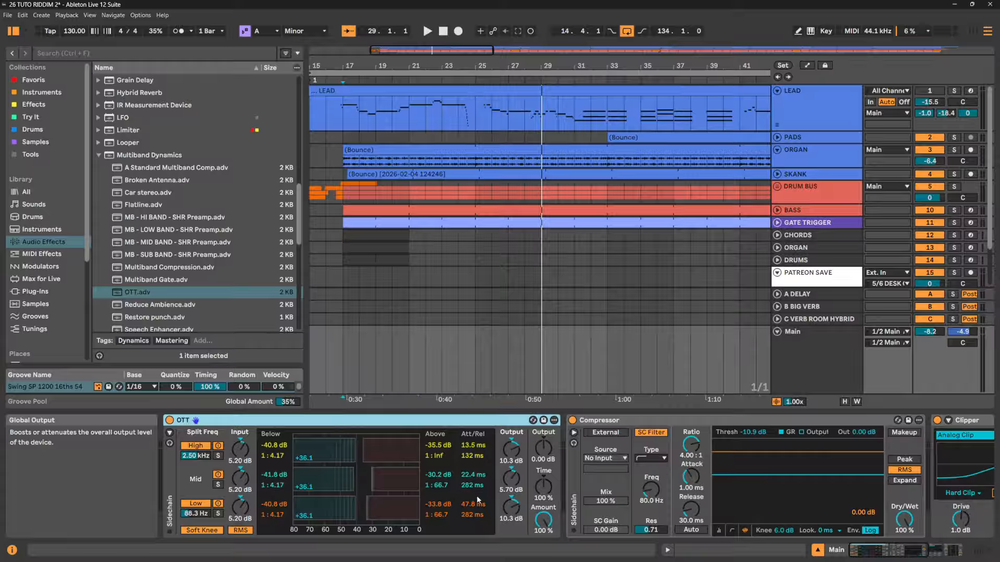
key(space)
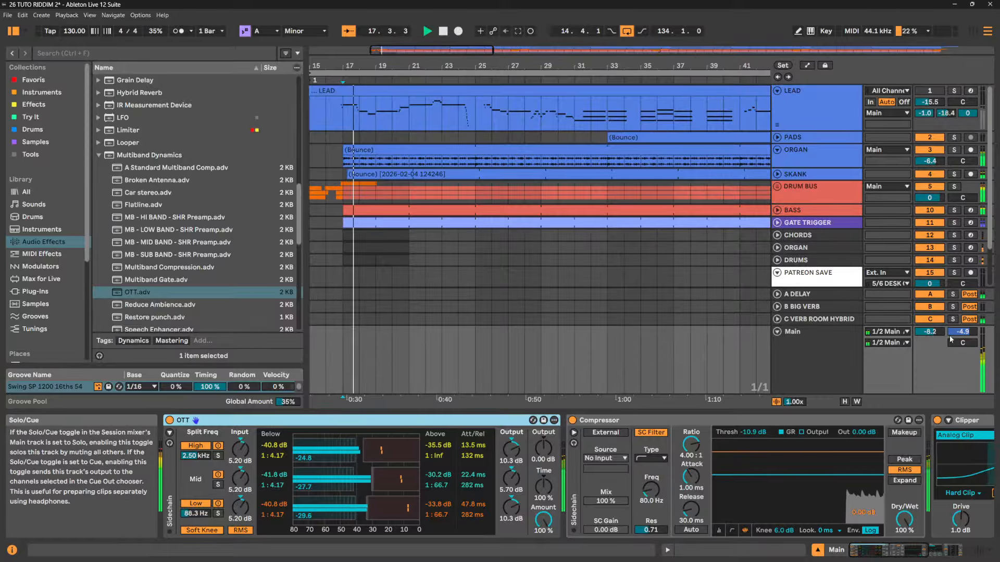
drag(930, 332, 930, 310)
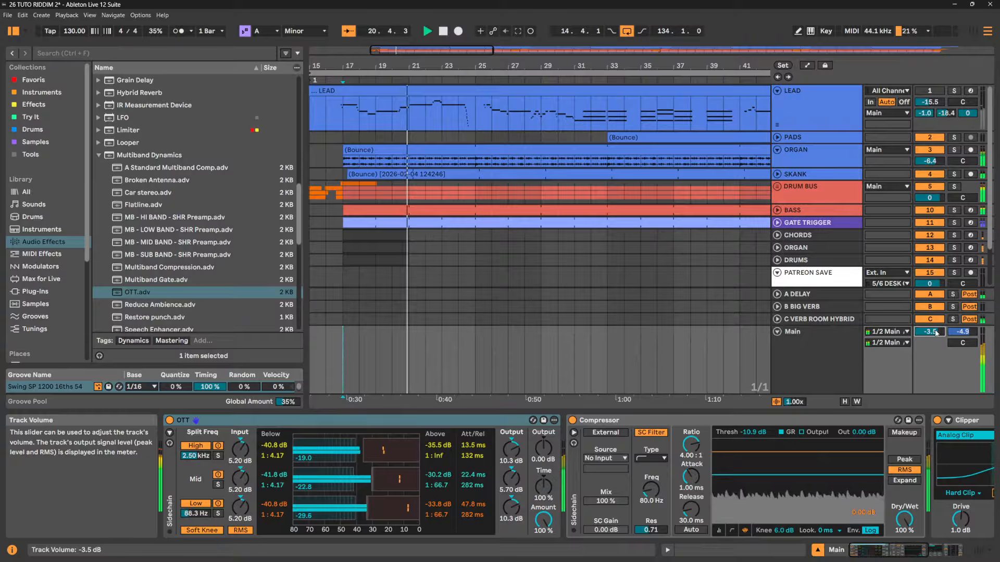
key(space)
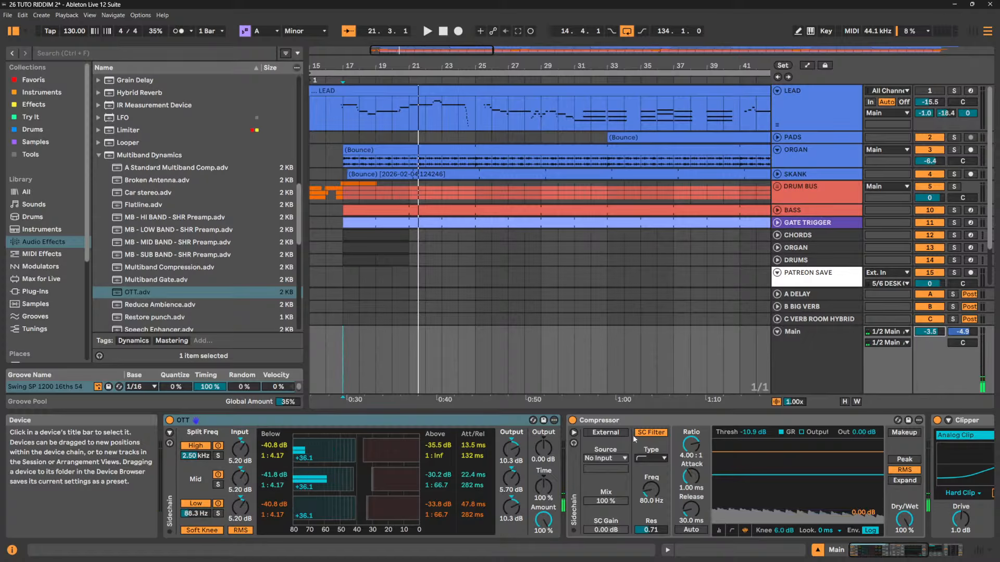
Cut the OTT device from the Main track and paste it on the LEAD track after the 26 SYNTH rack
right_click(486, 419)
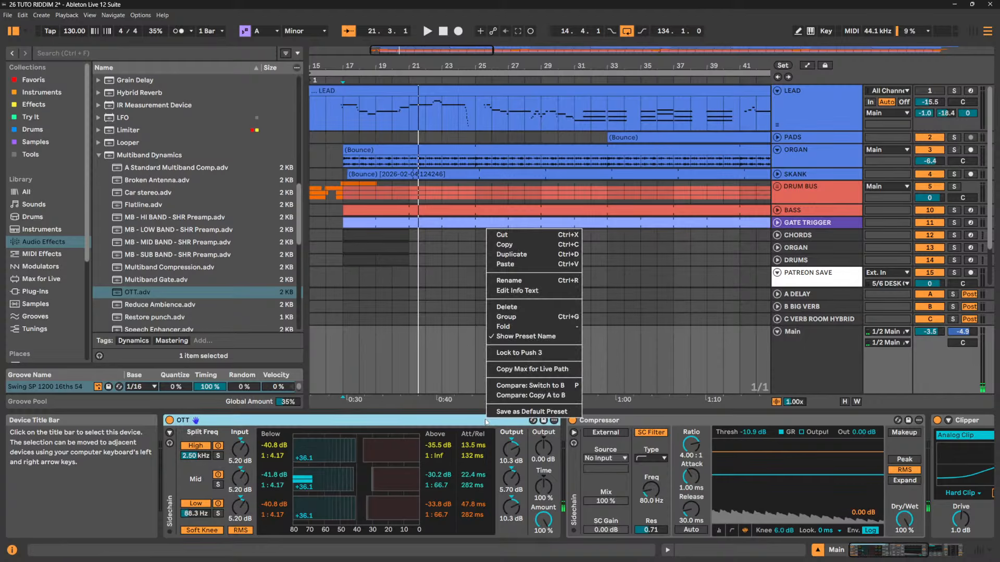
click(502, 235)
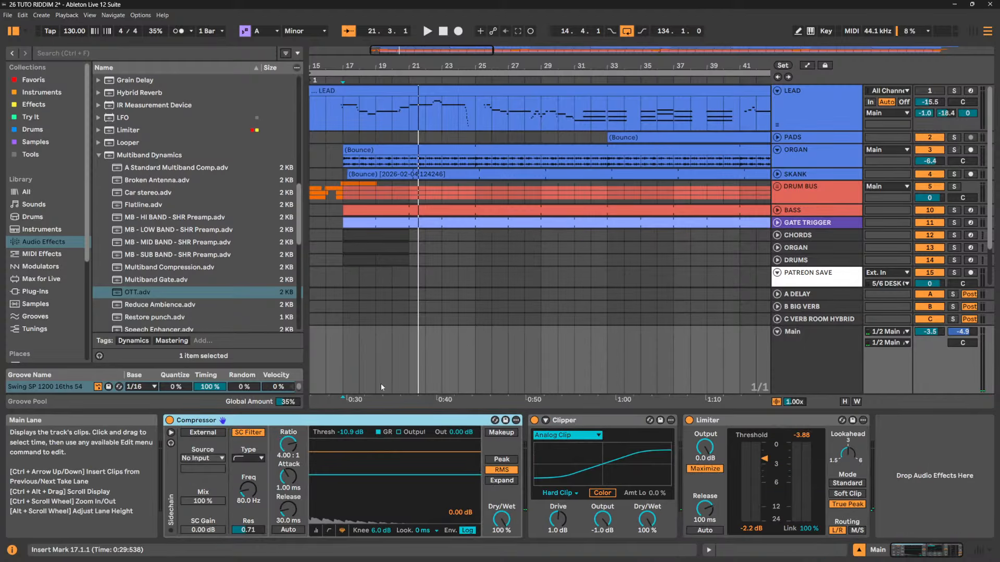
click(809, 104)
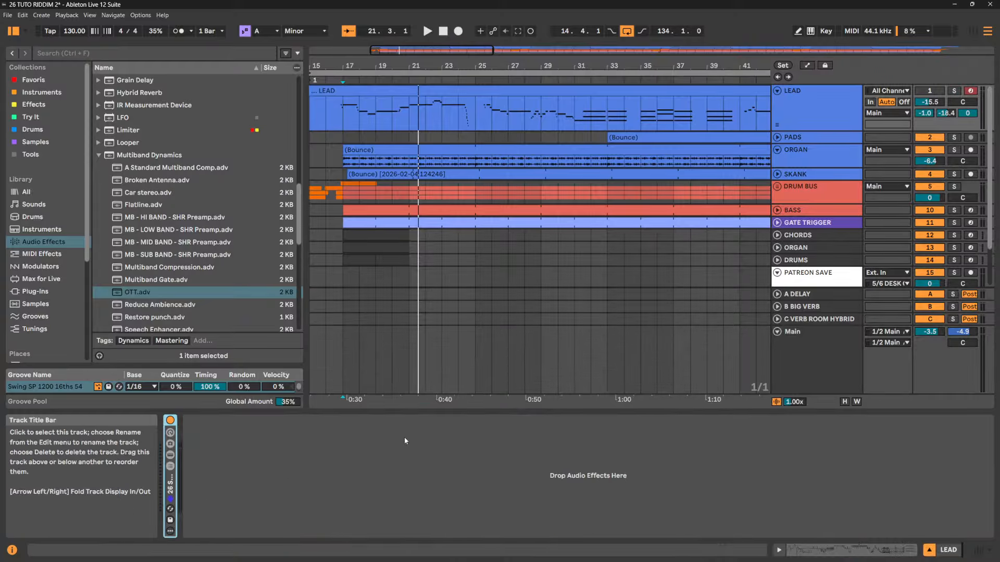
right_click(387, 452)
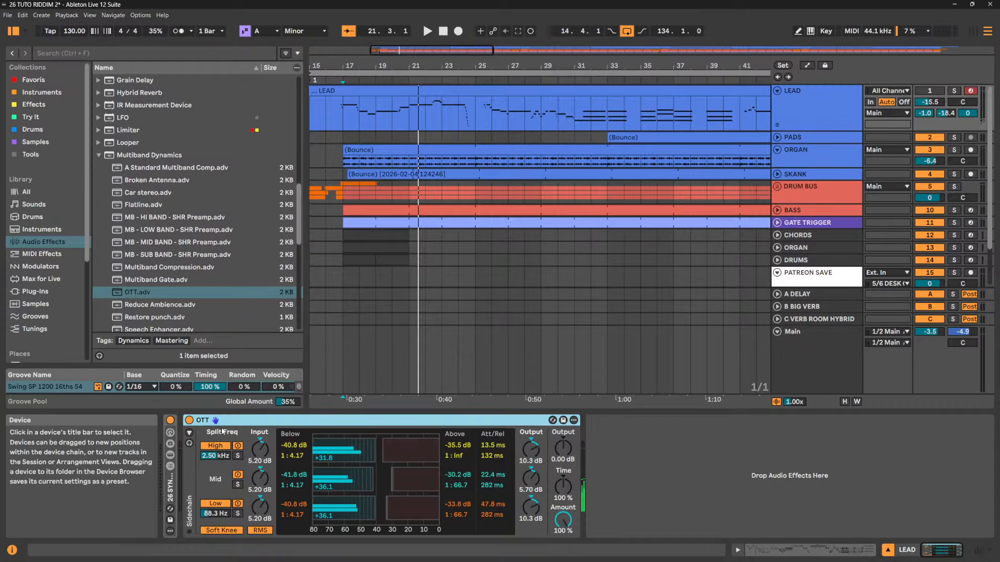
Expand the 26 SYNTH rack on the LEAD track to its macros and devices, and inspect the Jun-6 V synth window
click(172, 433)
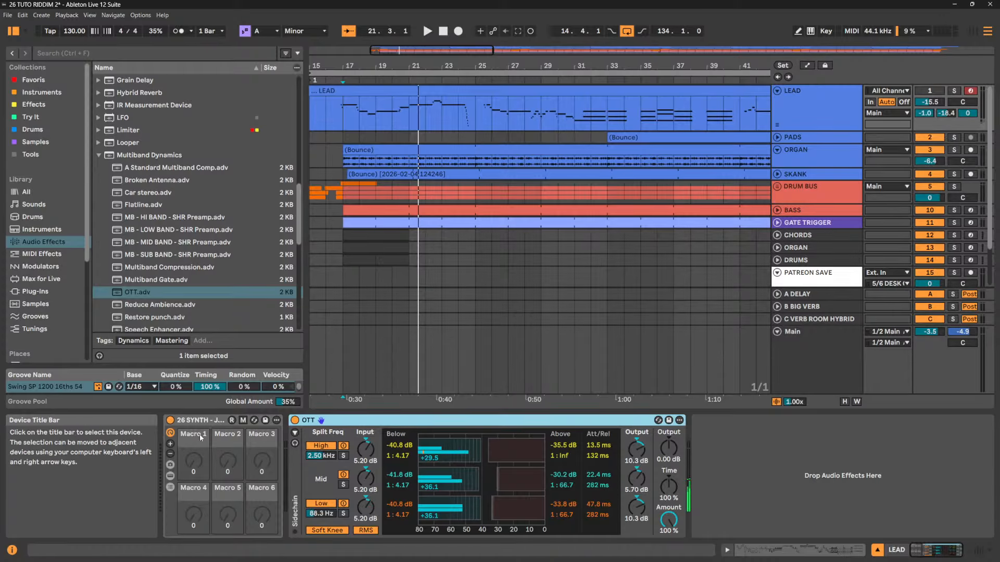
click(170, 475)
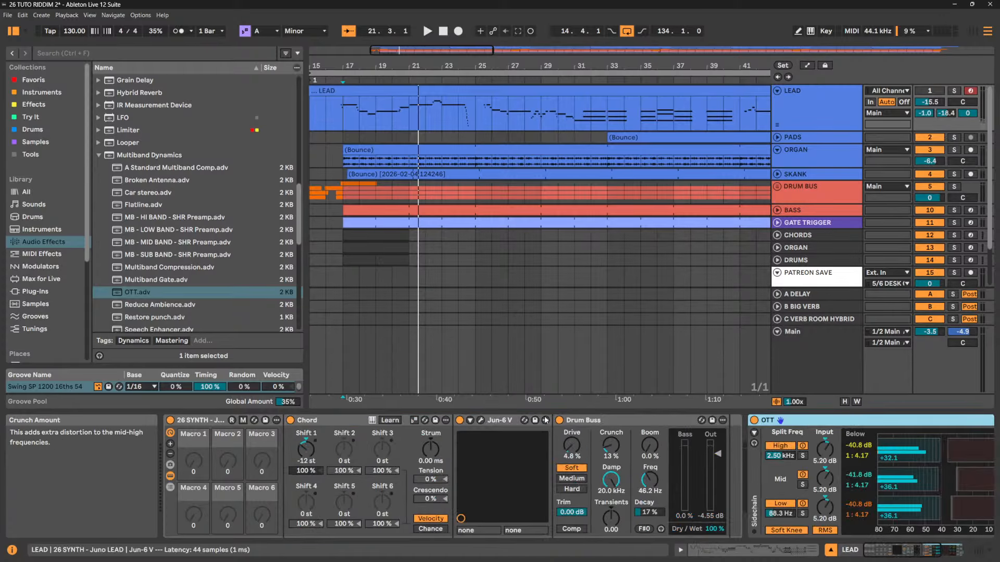
click(479, 420)
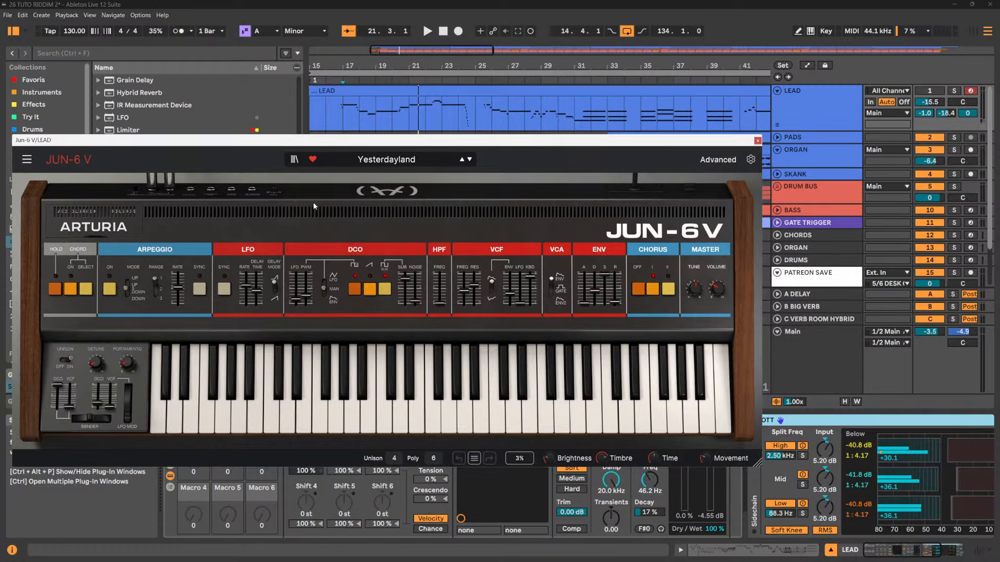
click(757, 141)
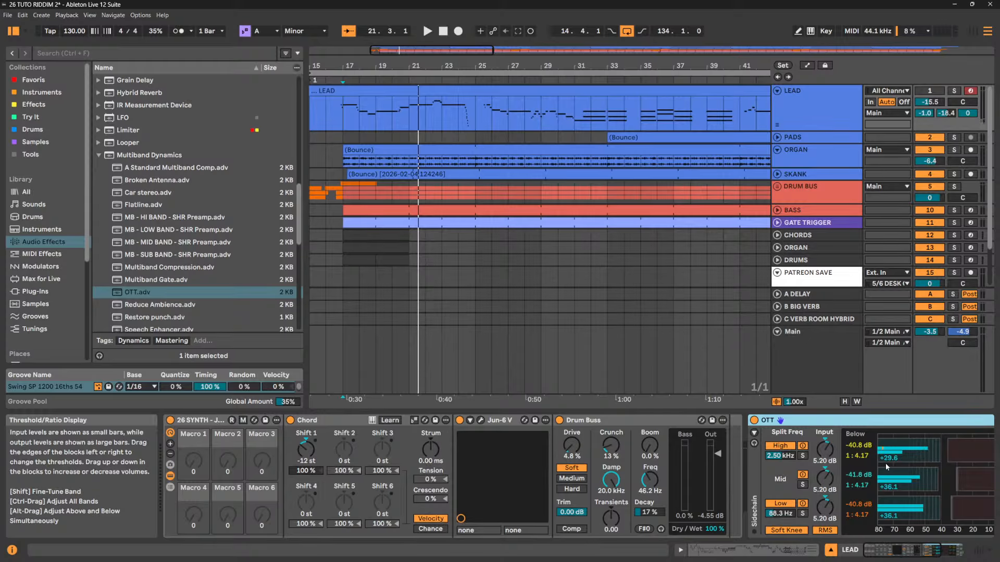
Activate the LEAD track and enlarge its height in the arrangement
drag(911, 549, 932, 549)
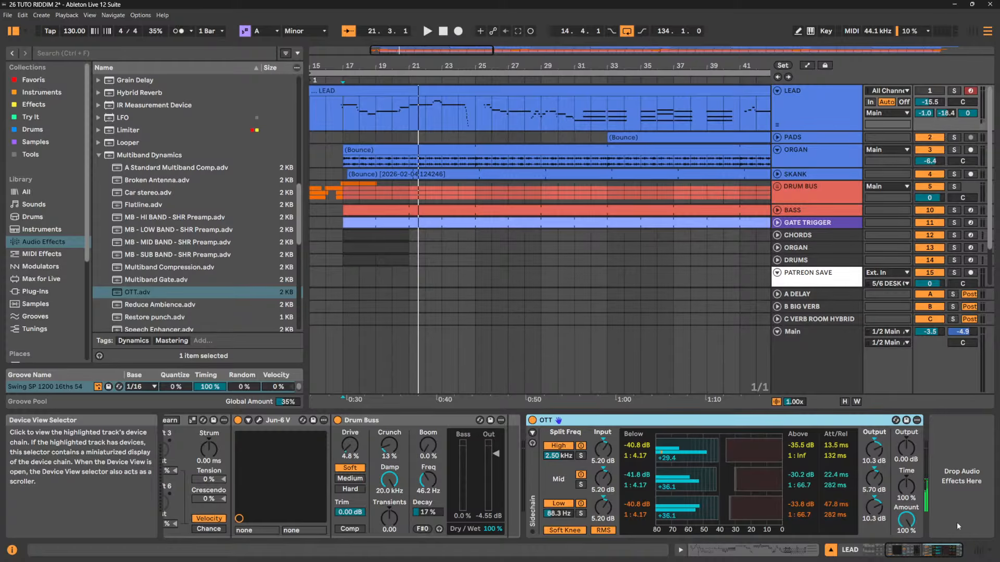
click(930, 91)
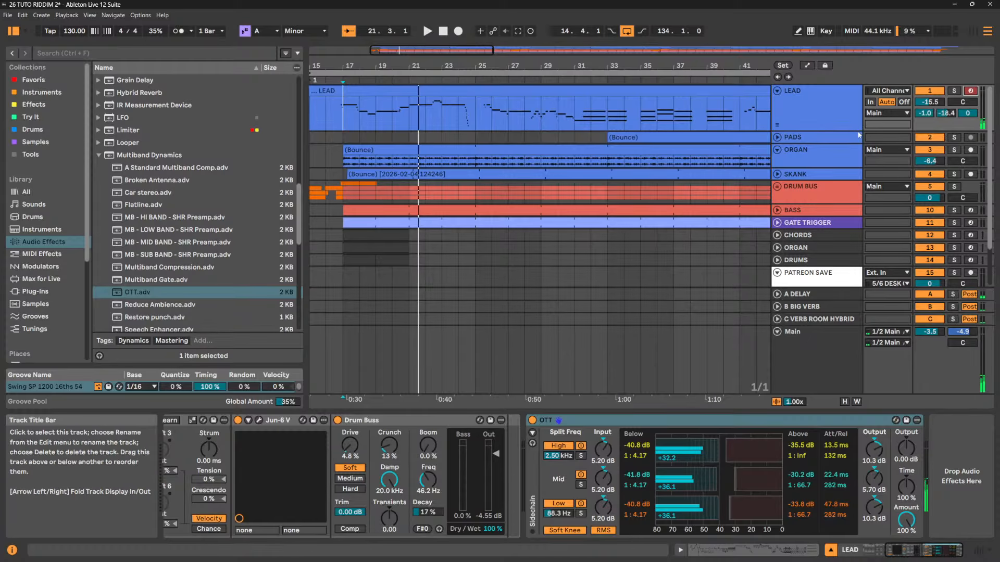
drag(858, 131, 857, 176)
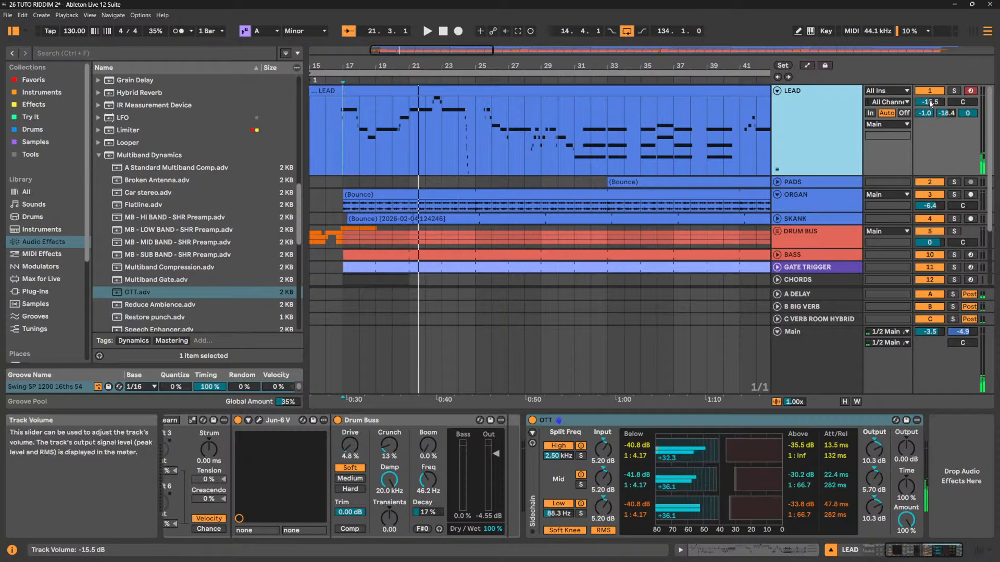
Play the arrangement from bar 17 and set the LEAD track volume to -5.6 dB
drag(930, 102, 929, 108)
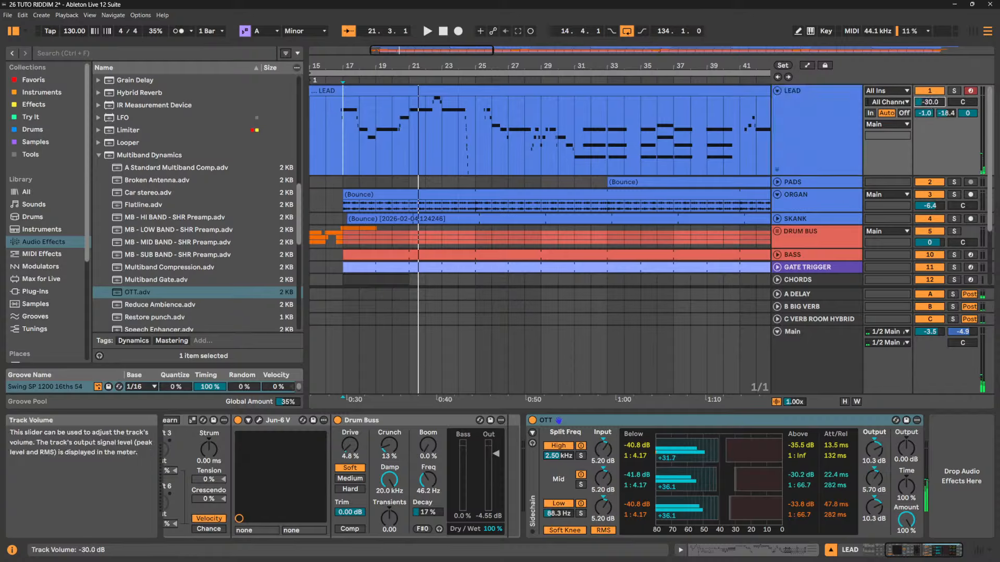
key(space)
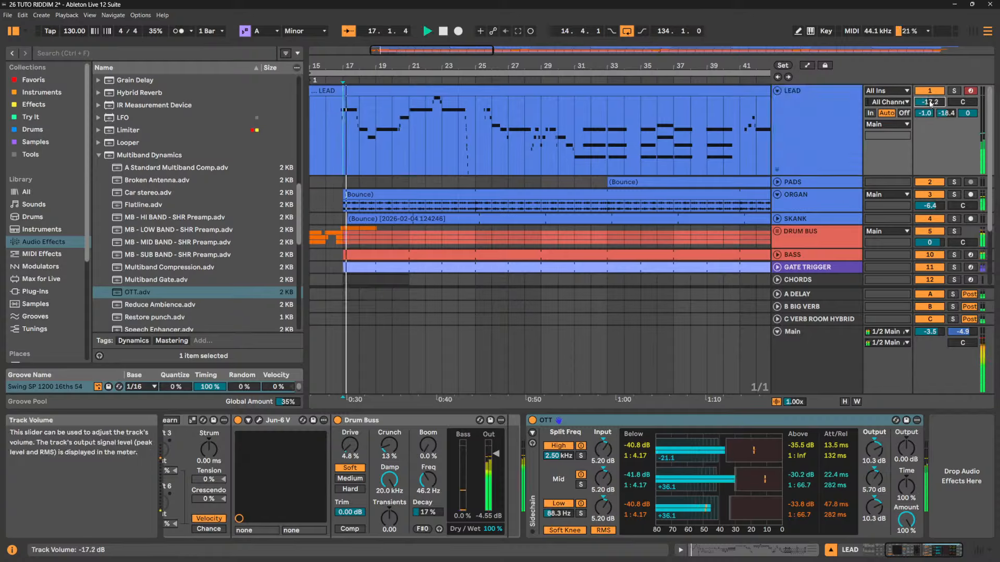
drag(929, 103, 930, 48)
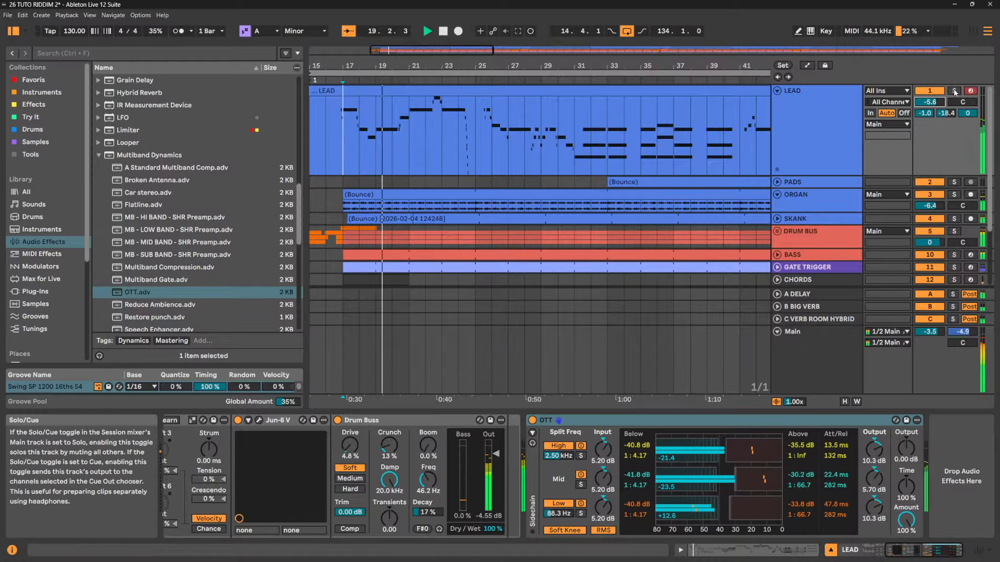
Solo the LEAD track and set its A DELAY send to -inf dB while comparing the sound with OTT bypassed and active
click(537, 422)
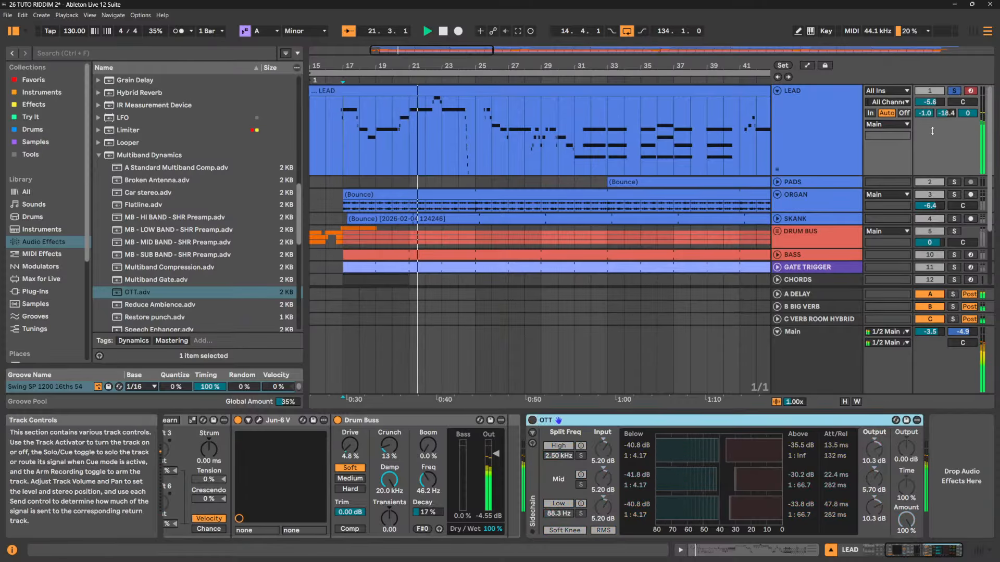
double_click(925, 113)
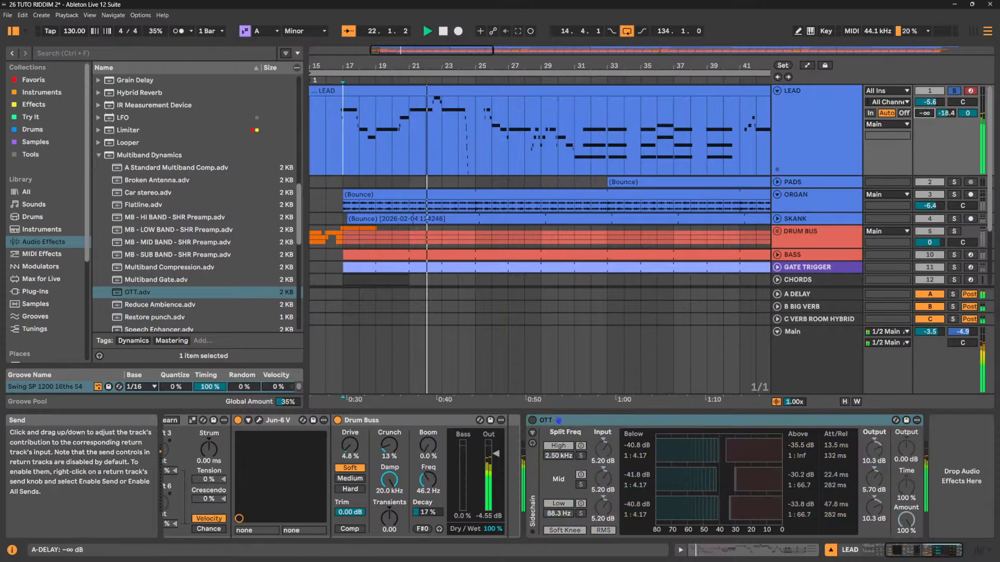
click(532, 420)
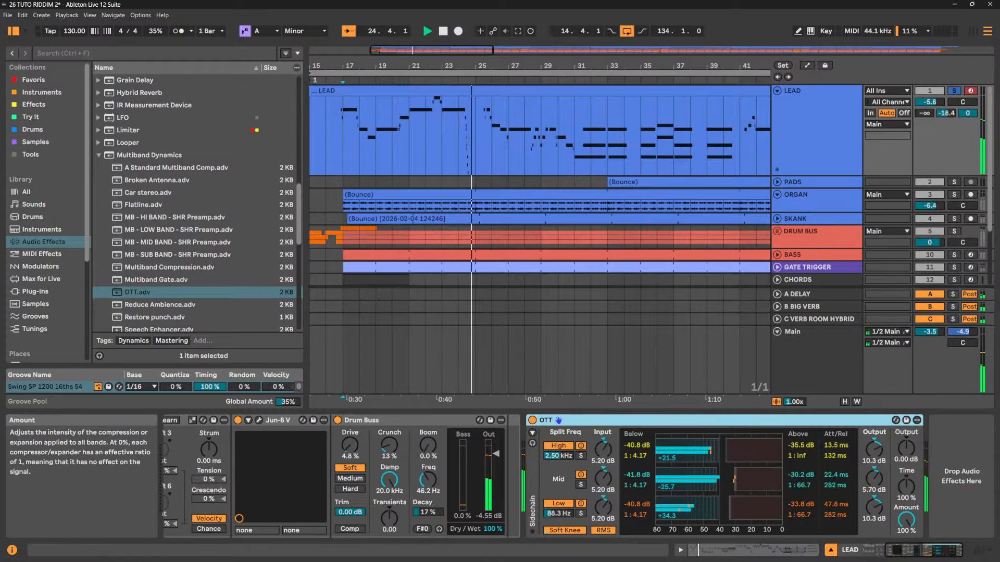
Audition the LEAD from bar 17 while sweeping the OTT Amount between 0% and 100%, finishing at 76%
drag(908, 522, 908, 560)
key(space)
key(space)
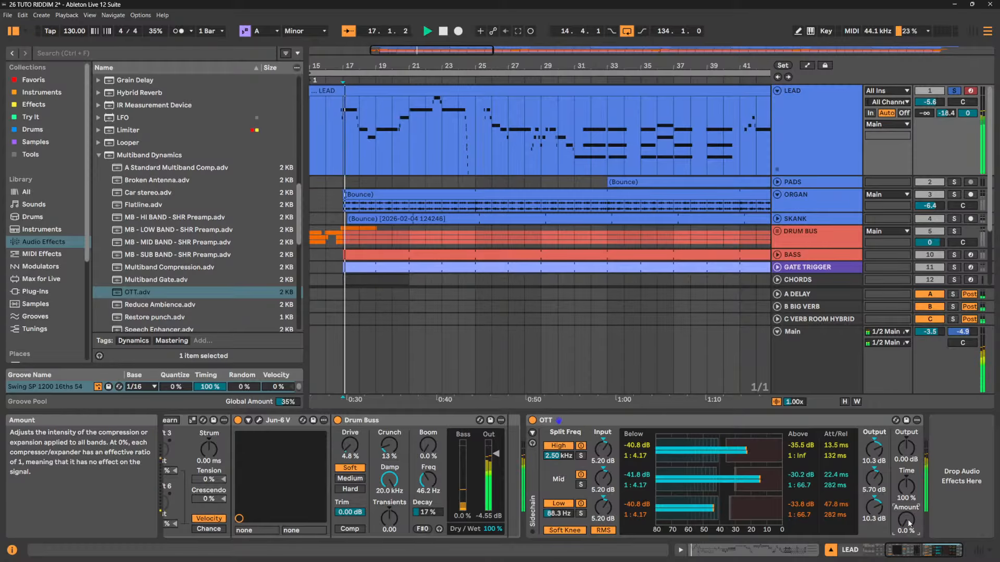
drag(908, 523, 908, 479)
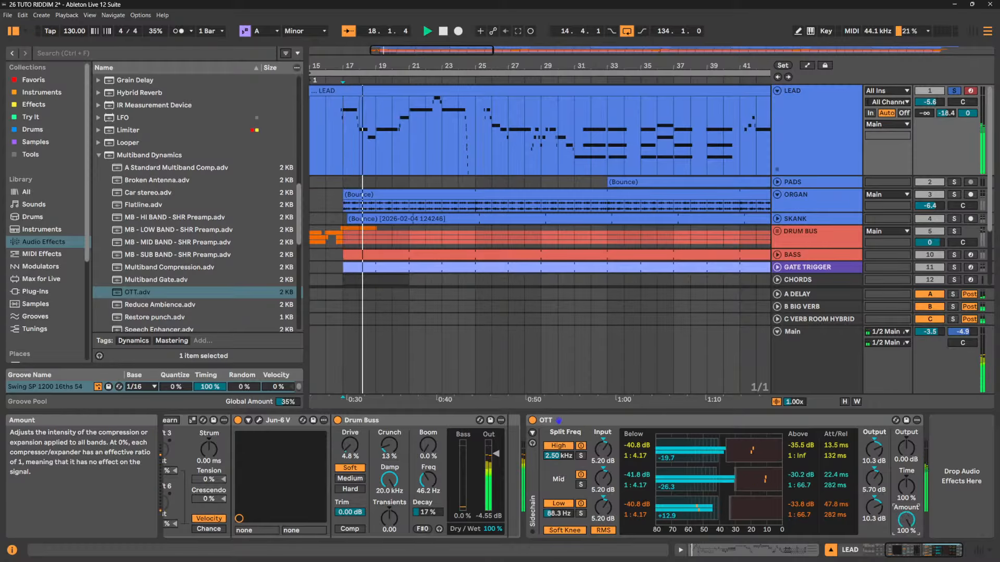
drag(907, 522, 907, 560)
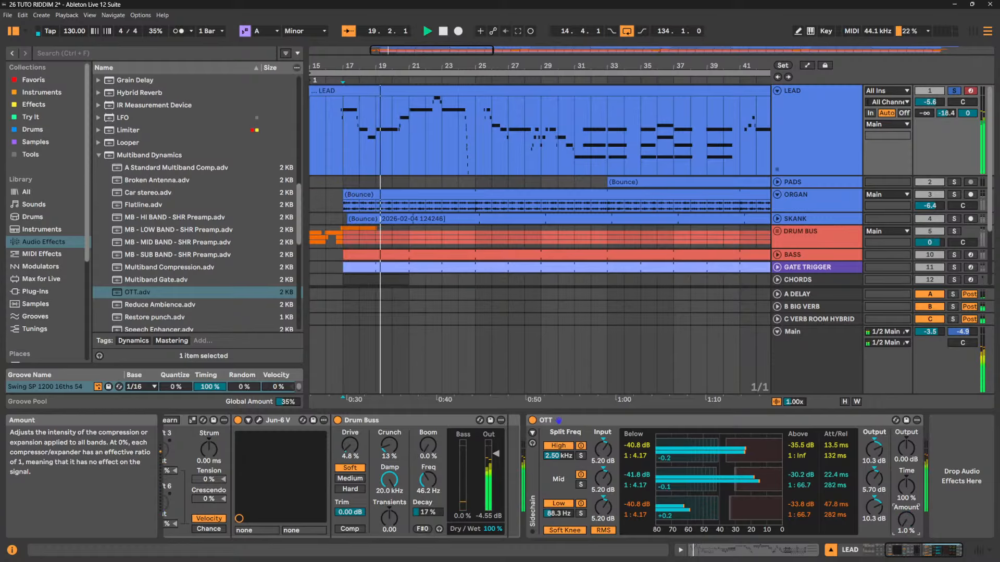
mouse_move(907, 521)
mouse_down()
mouse_move(907, 490)
mouse_move(907, 513)
mouse_up()
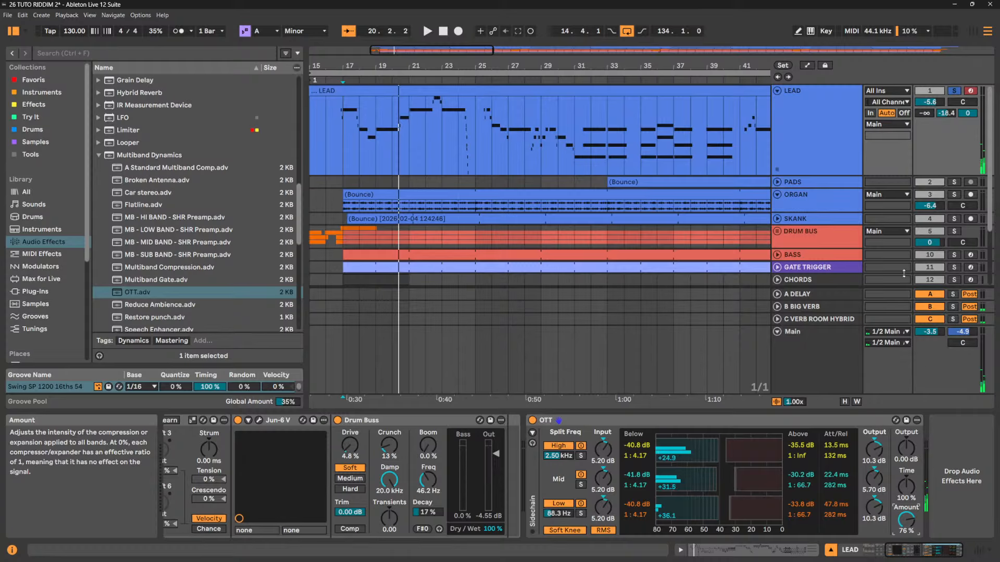
Cut the OTT device from the LEAD track and paste it on the DRUM BUS after the CRUNCH rack
right_click(593, 422)
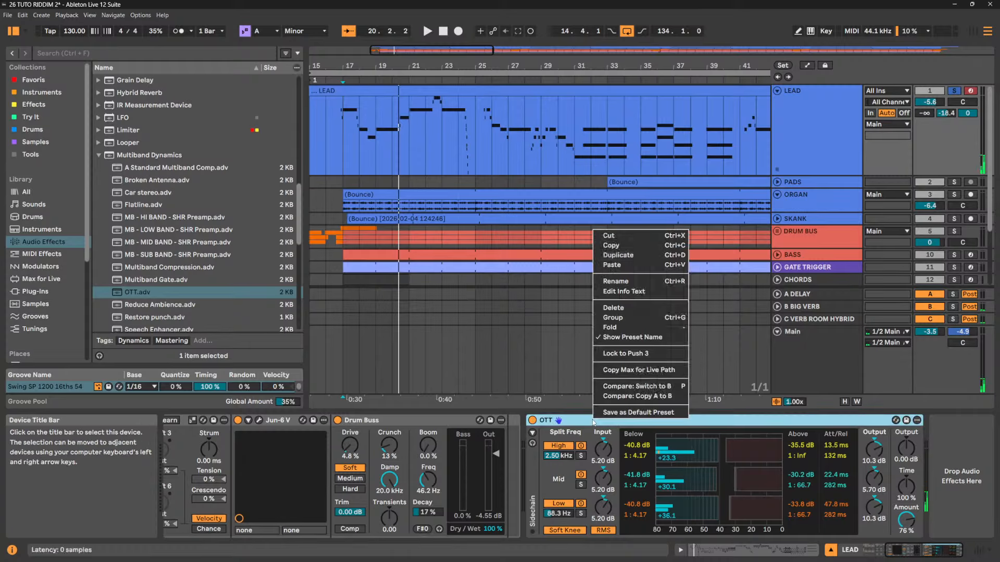
click(608, 236)
click(818, 243)
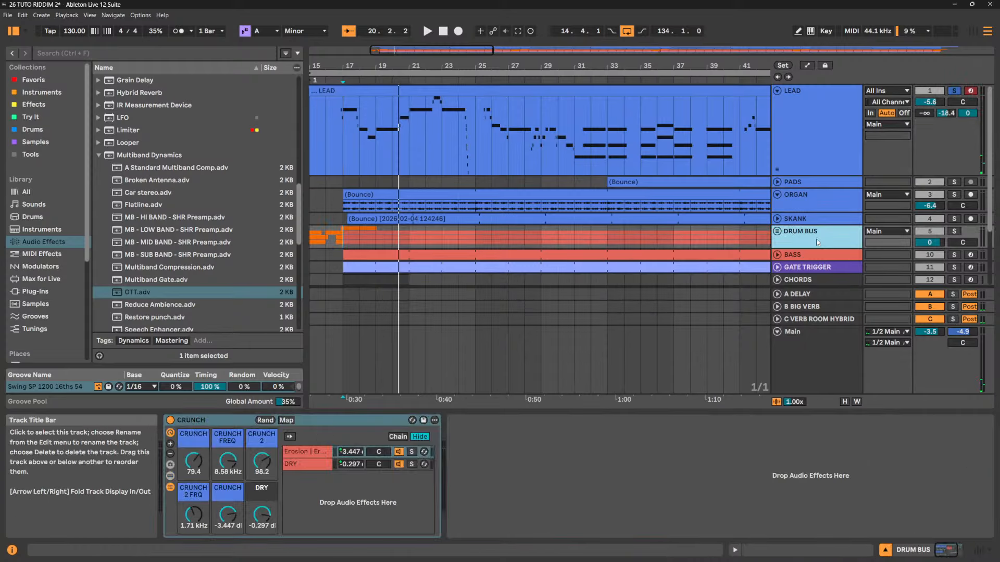
right_click(579, 444)
click(610, 450)
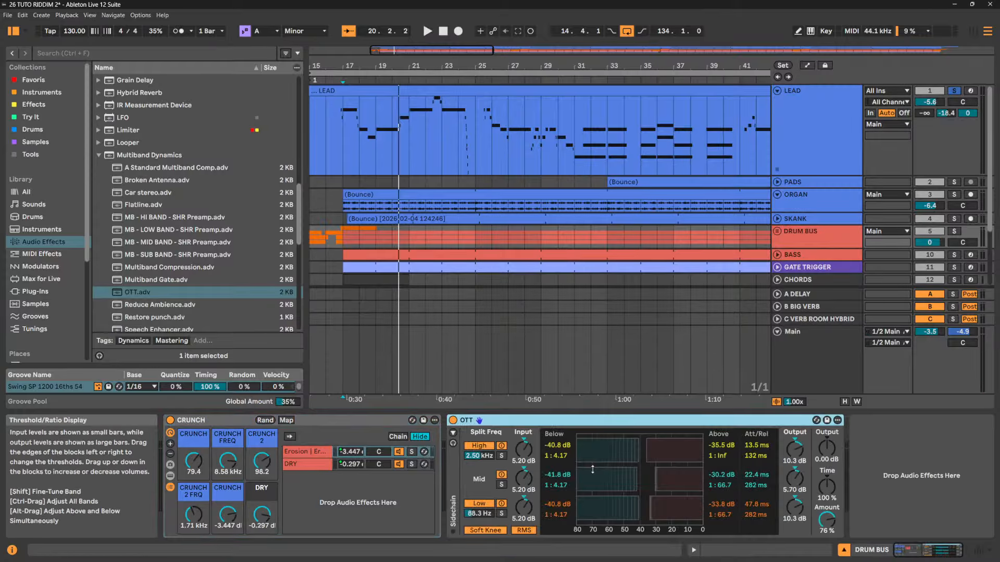
Solo the DRUM BUS during playback and set its OTT Amount to 100%
key(space)
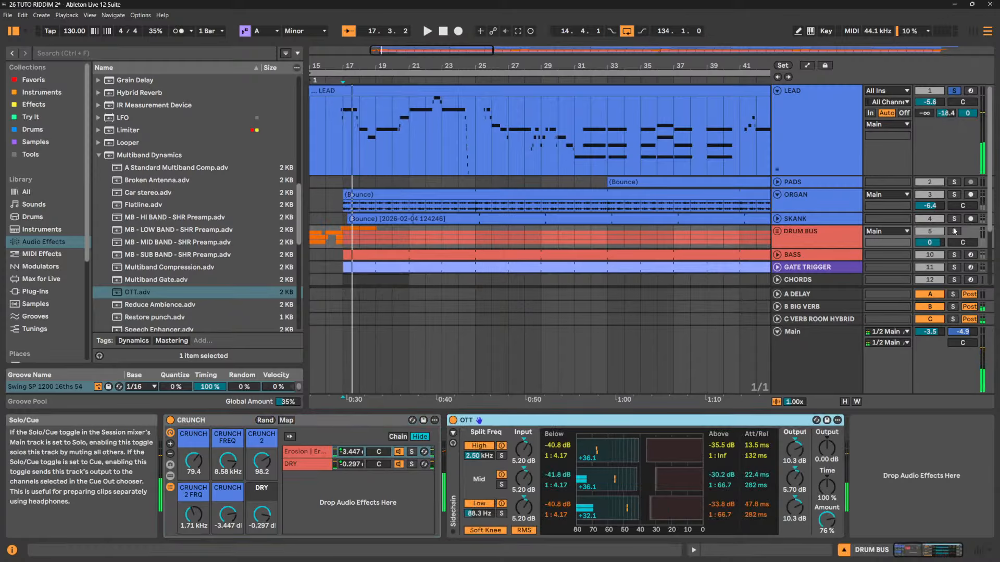
click(954, 231)
drag(827, 520, 827, 518)
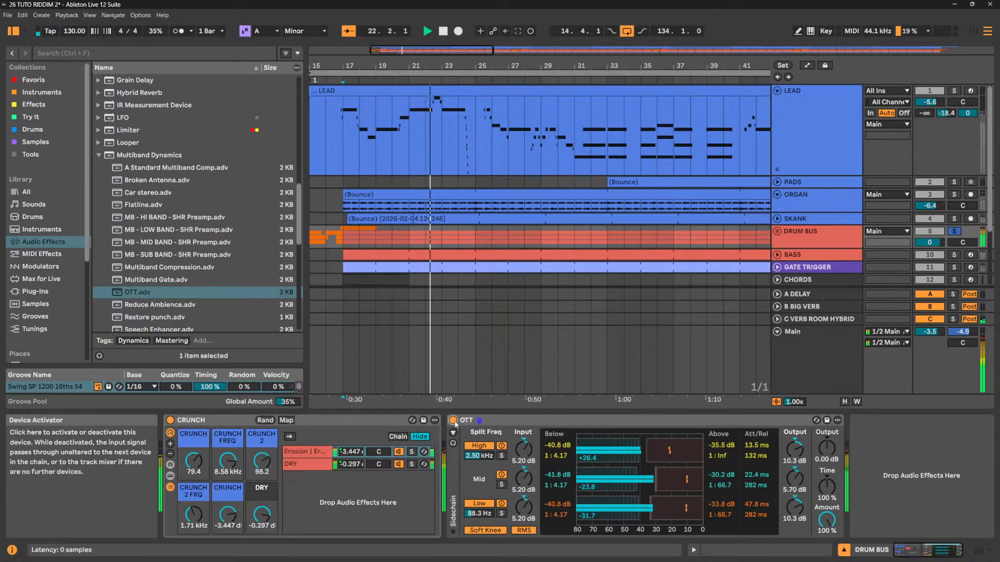
key(space)
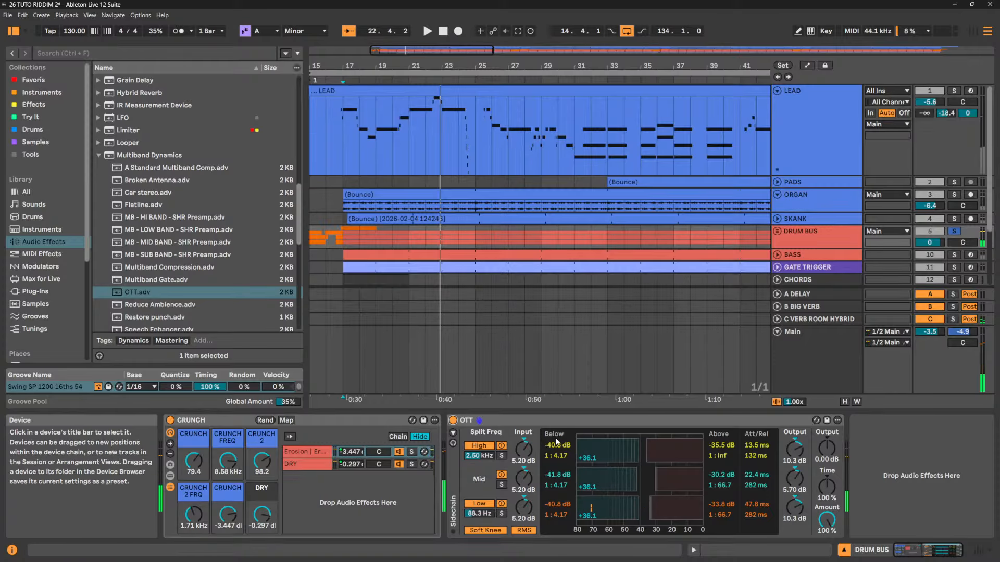
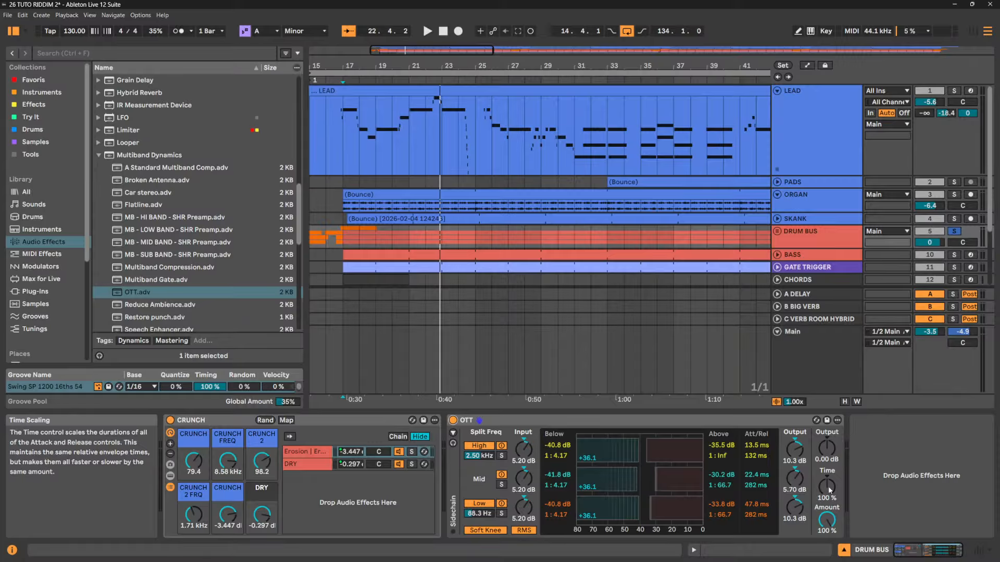
Try longer and shorter Time scaling on the DRUM BUS OTT, finishing at 29%
drag(828, 490, 828, 437)
drag(829, 490, 829, 544)
drag(827, 487, 826, 421)
key(space)
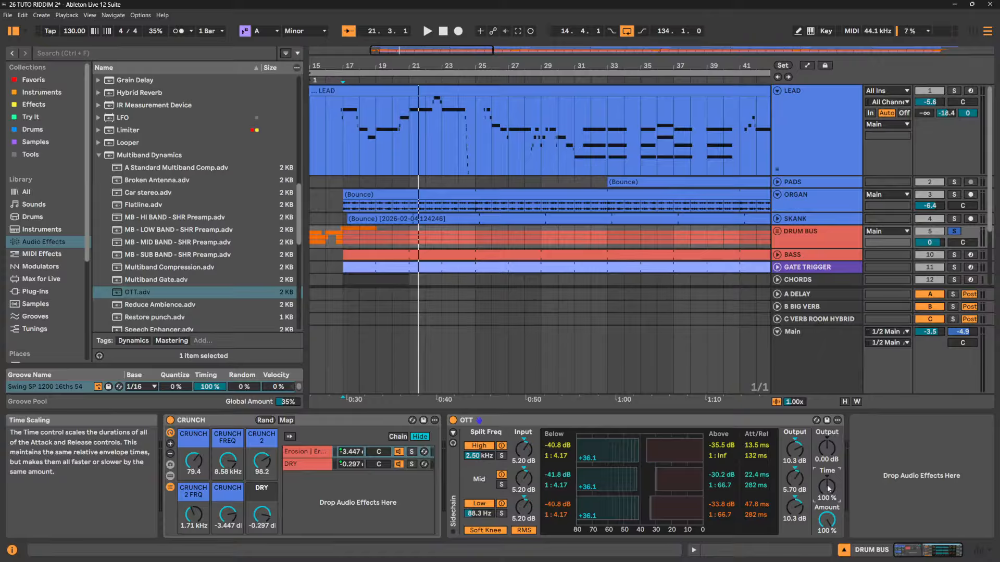
drag(827, 486, 826, 525)
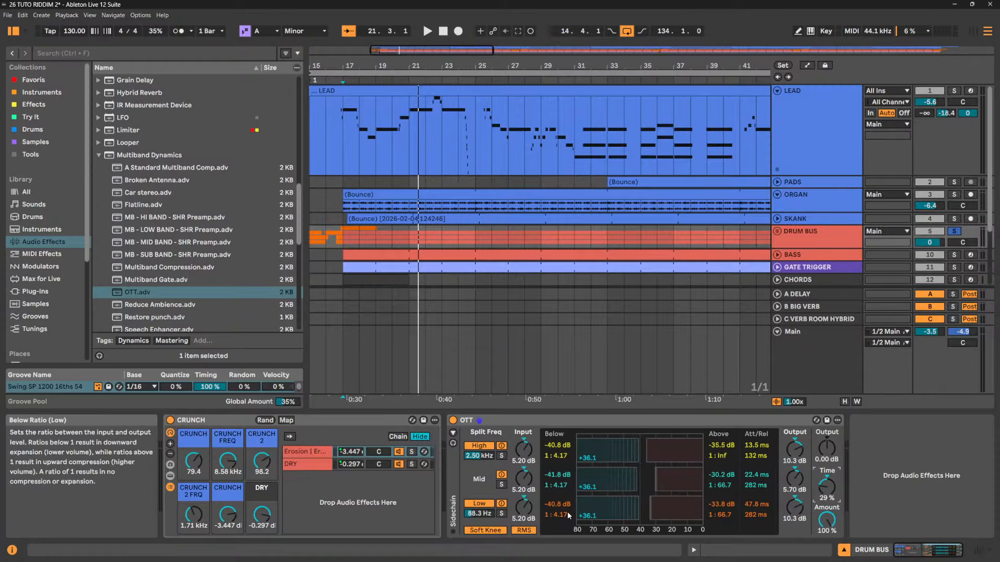
Play the soloed DRUM BUS while sweeping the OTT Time scaling up and back down to 10%
key(space)
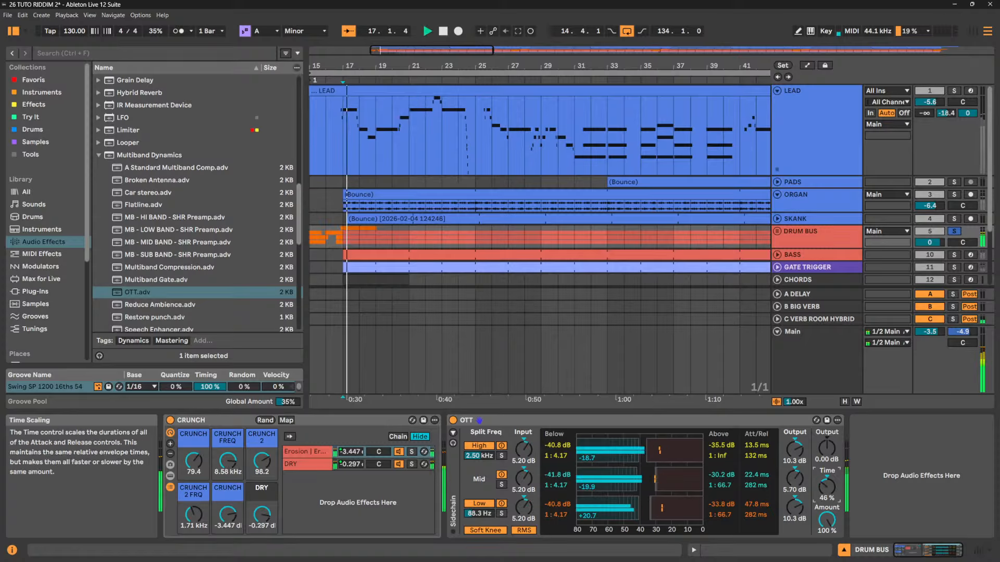
drag(828, 487, 828, 427)
drag(827, 487, 828, 561)
key(space)
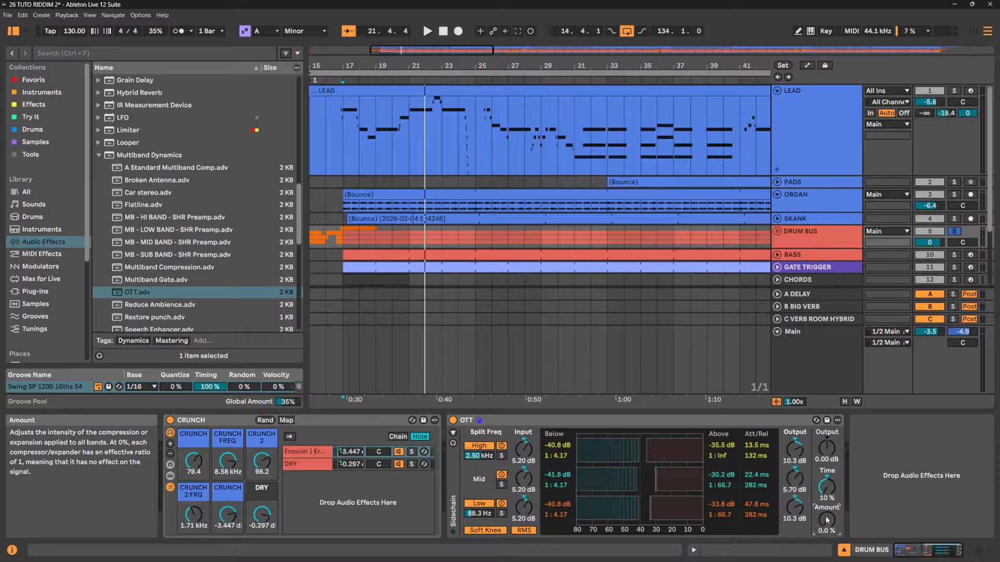
Reset the OTT Time to 100% and audition different Amount levels on the DRUM BUS, finishing at 100%
double_click(826, 490)
drag(826, 527, 826, 469)
drag(826, 526, 826, 559)
drag(827, 521, 826, 489)
key(space)
drag(831, 516, 829, 501)
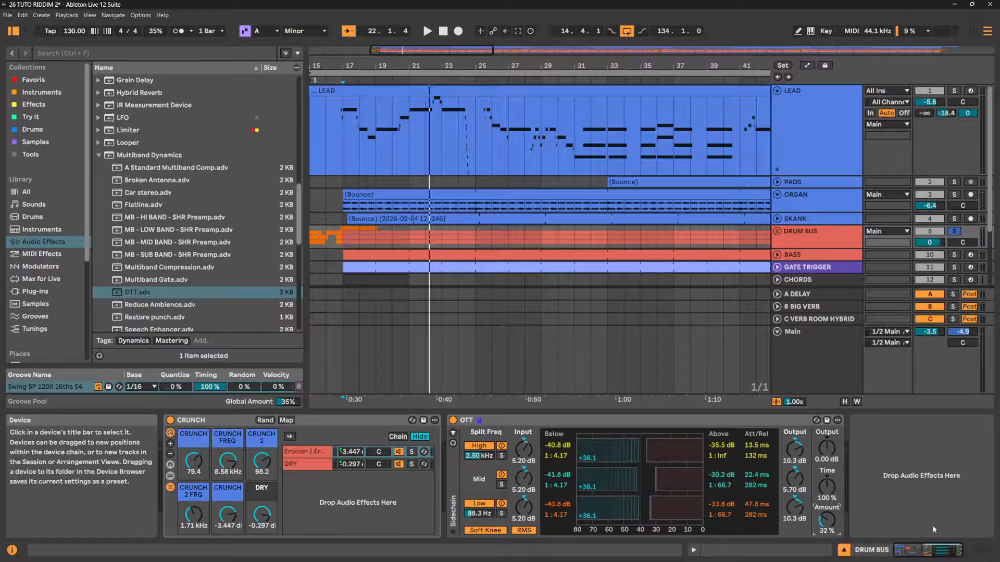
drag(827, 520, 827, 469)
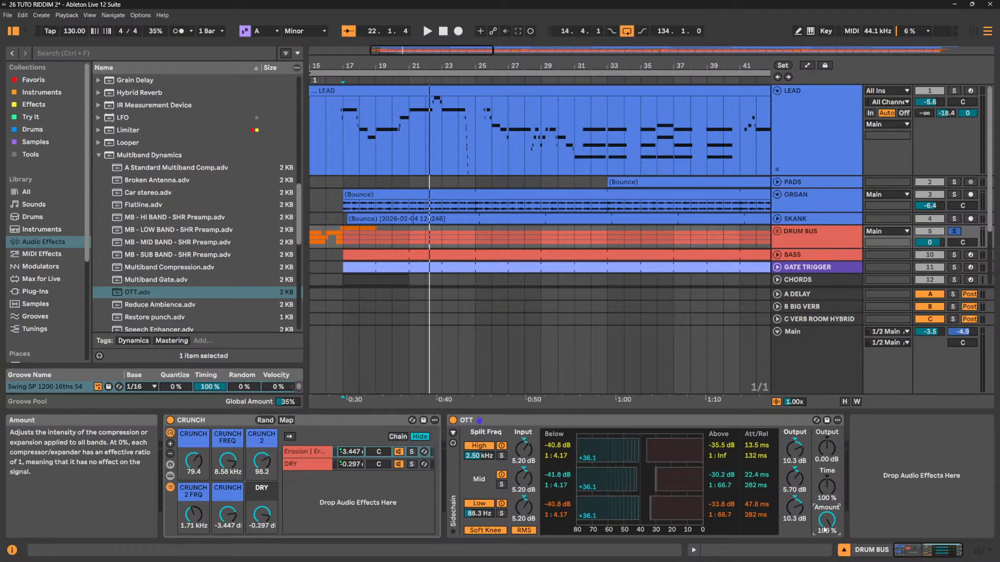
Group the DRUM BUS OTT into an Audio Effect Rack, show its chain list and create a second, empty chain
click(699, 425)
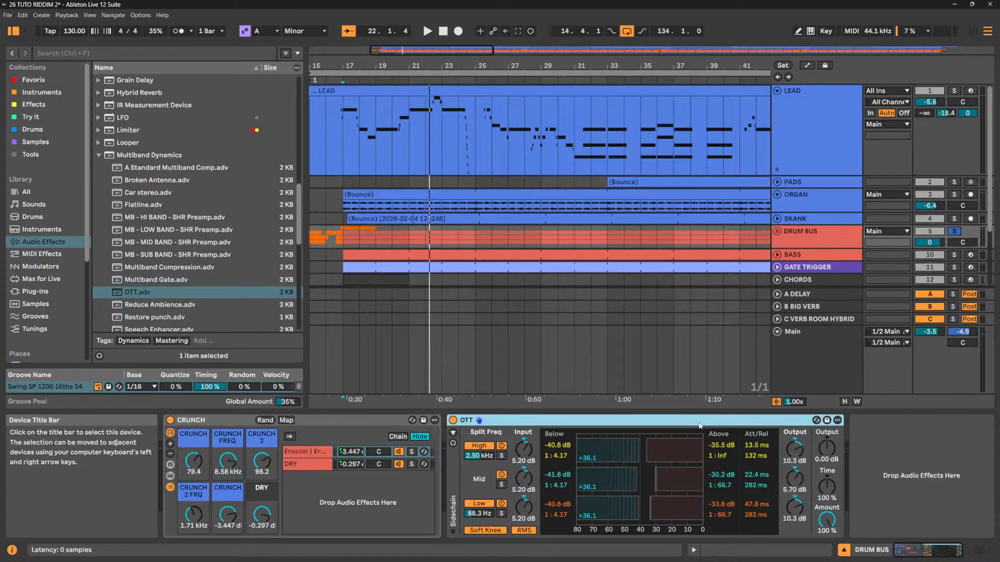
key(ctrl+g)
click(454, 467)
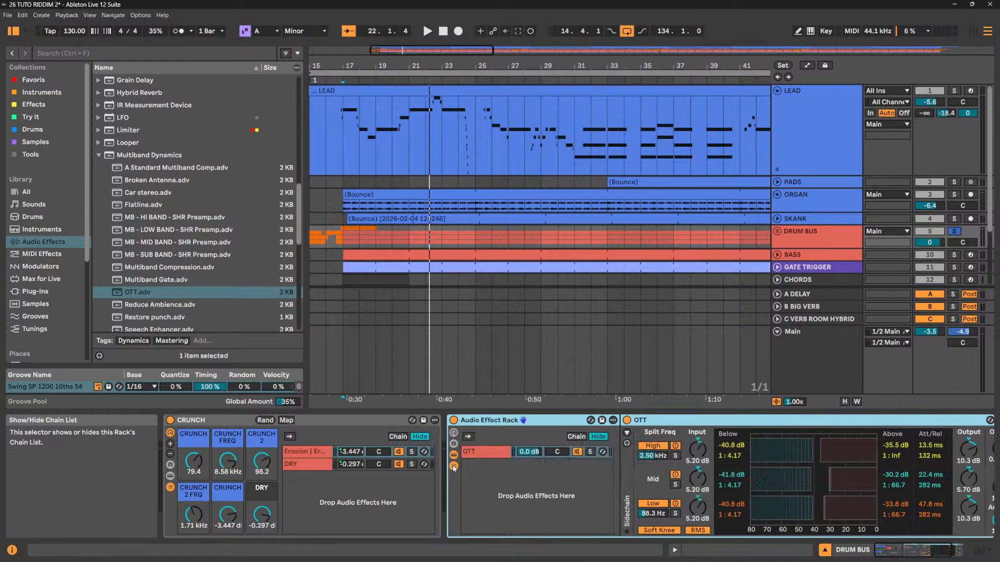
right_click(493, 479)
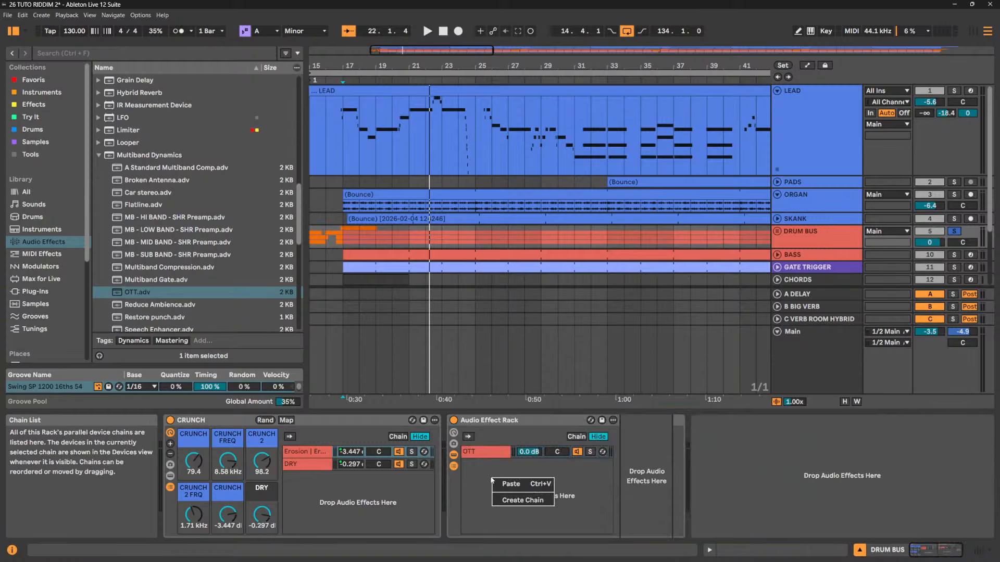
click(522, 500)
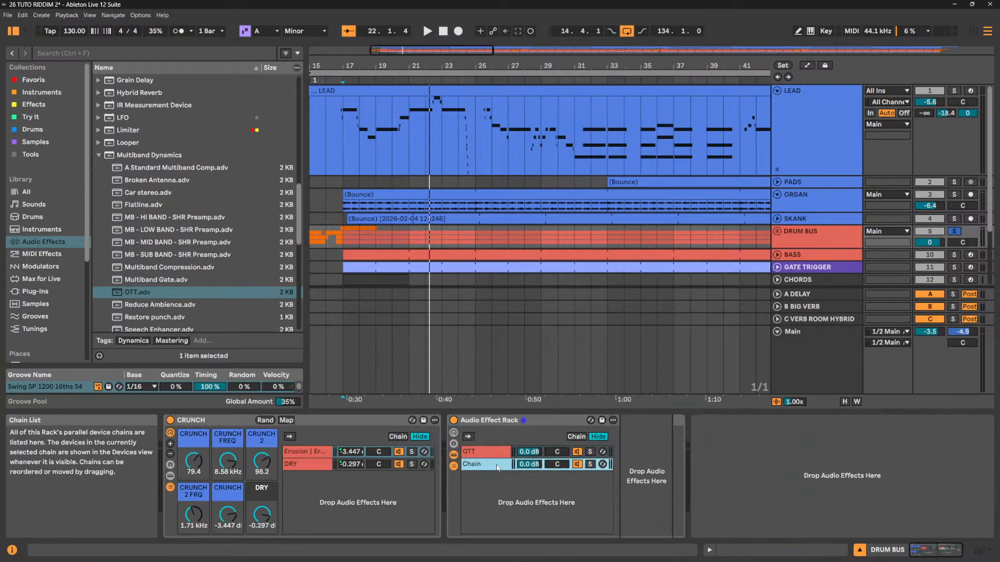
Rename the empty chain to DRY and set the OTT chain's volume to -16.8 dB while the drums play
key(ctrl+r)
text(D)
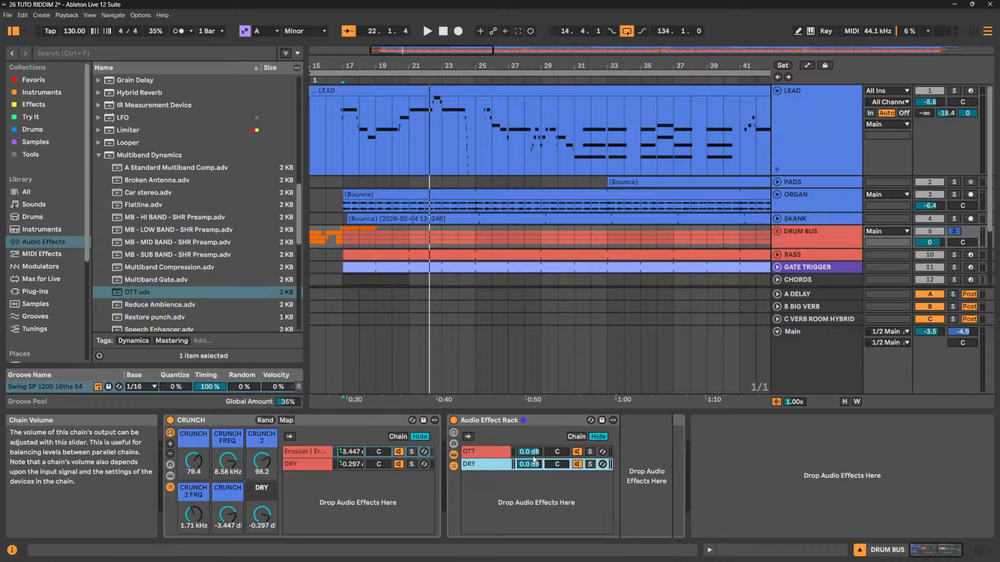
drag(533, 454, 533, 457)
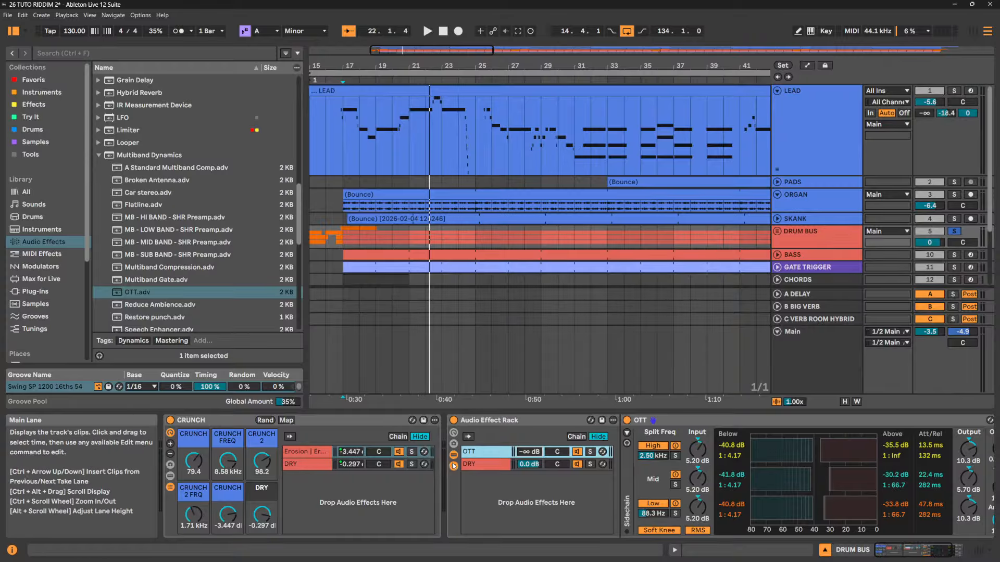
key(space)
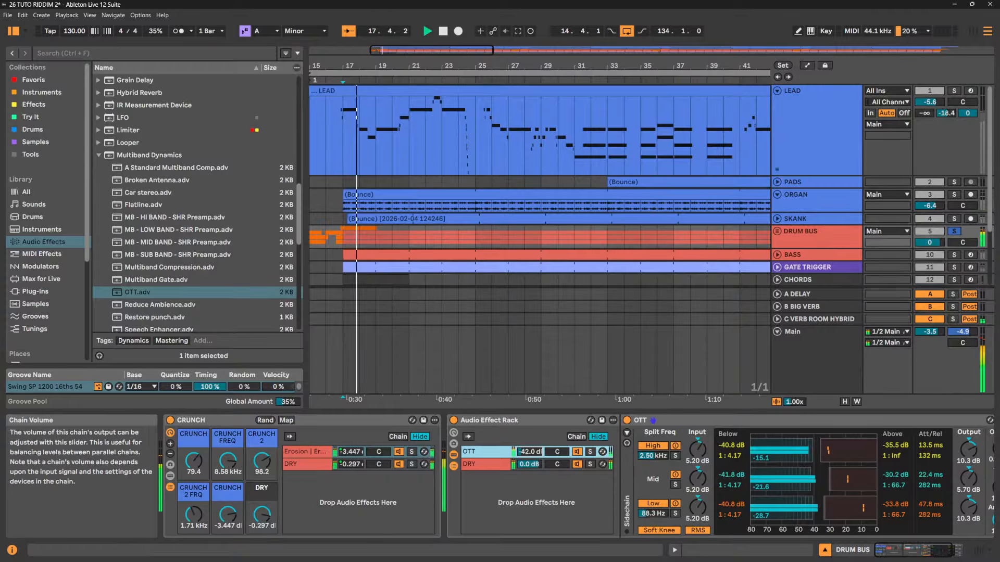
mouse_move(530, 452)
mouse_down()
mouse_move(530, 432)
mouse_move(530, 440)
mouse_up()
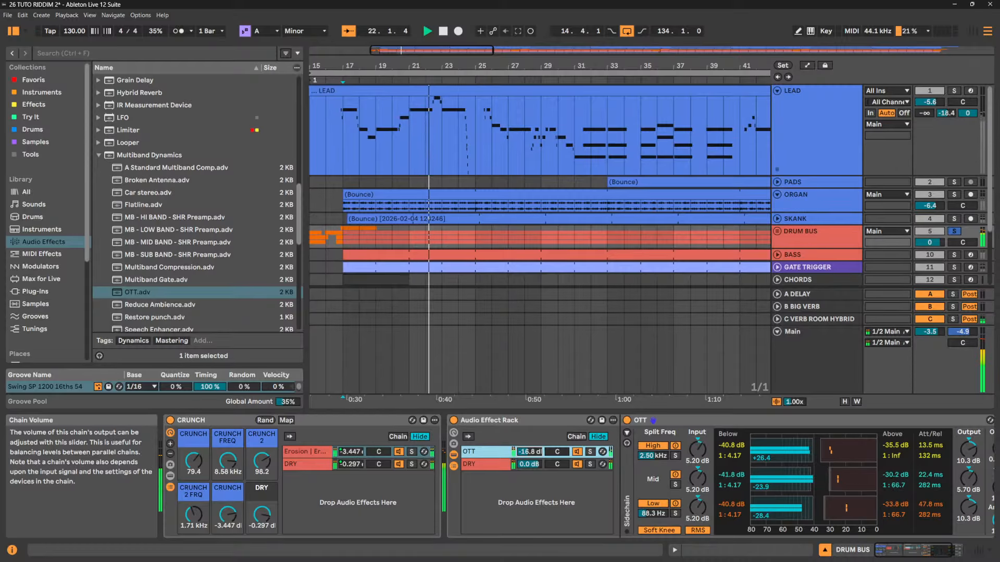
Set the OTT device's Time to 21 % and its global Output to 3.05 dB, and stop playback
mouse_move(530, 561)
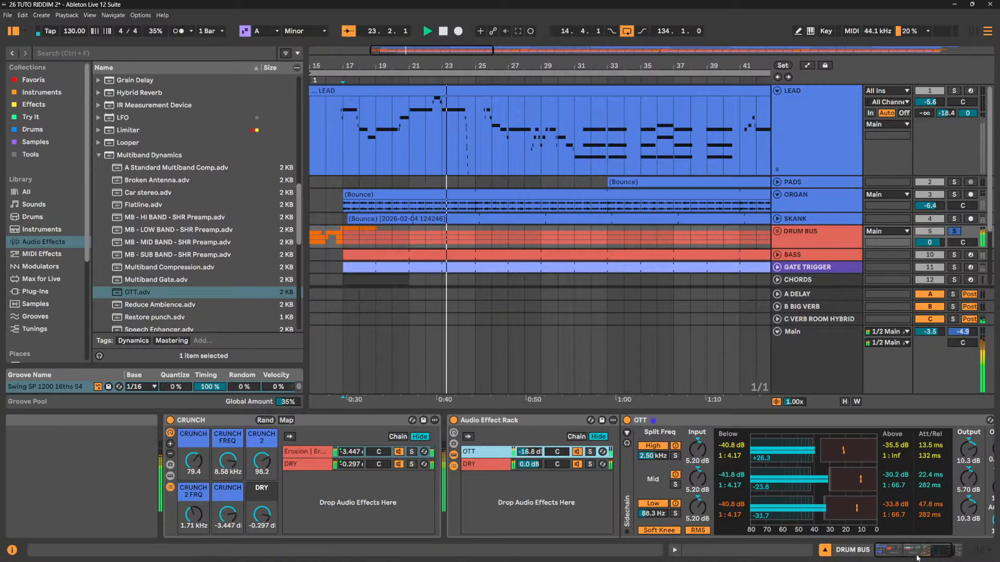
click(940, 551)
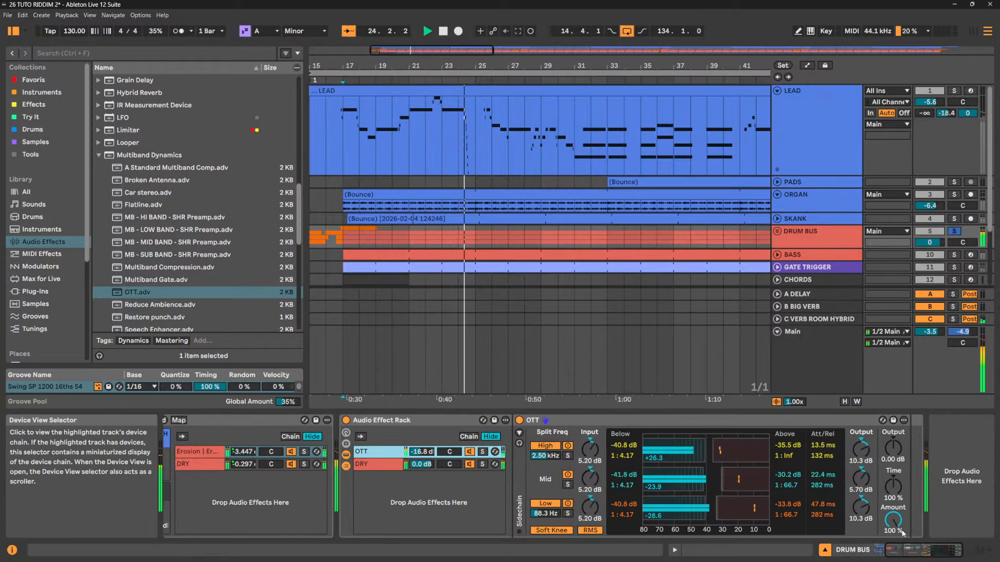
drag(892, 490, 888, 451)
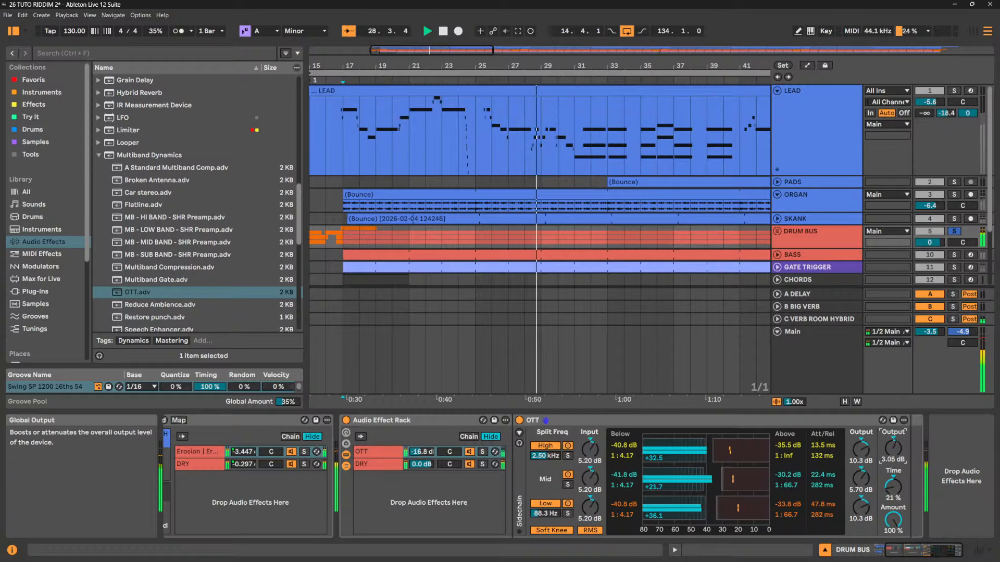
key(space)
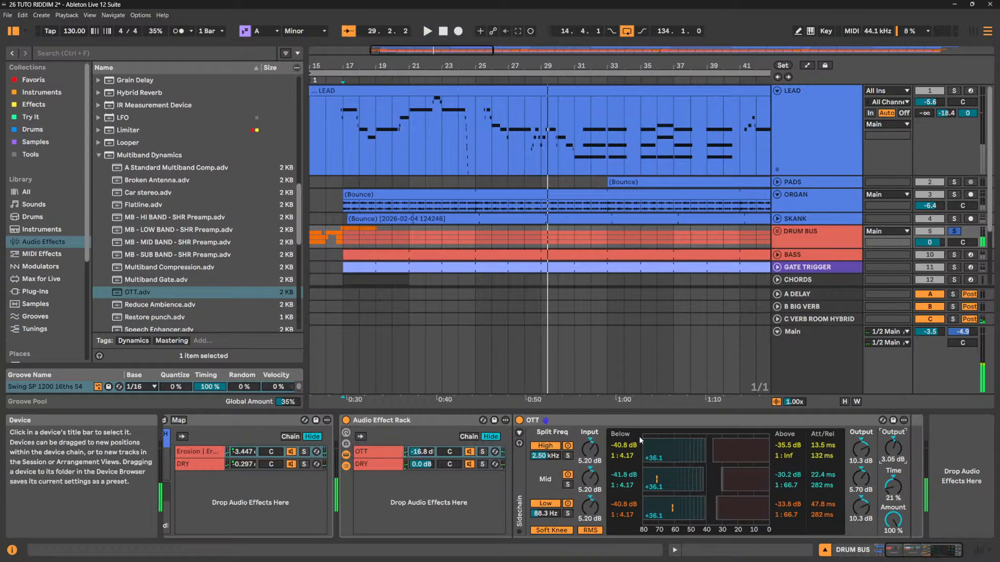
Delete the OTT Audio Effect Rack from the DRUM BUS track and take that track out of solo
click(412, 422)
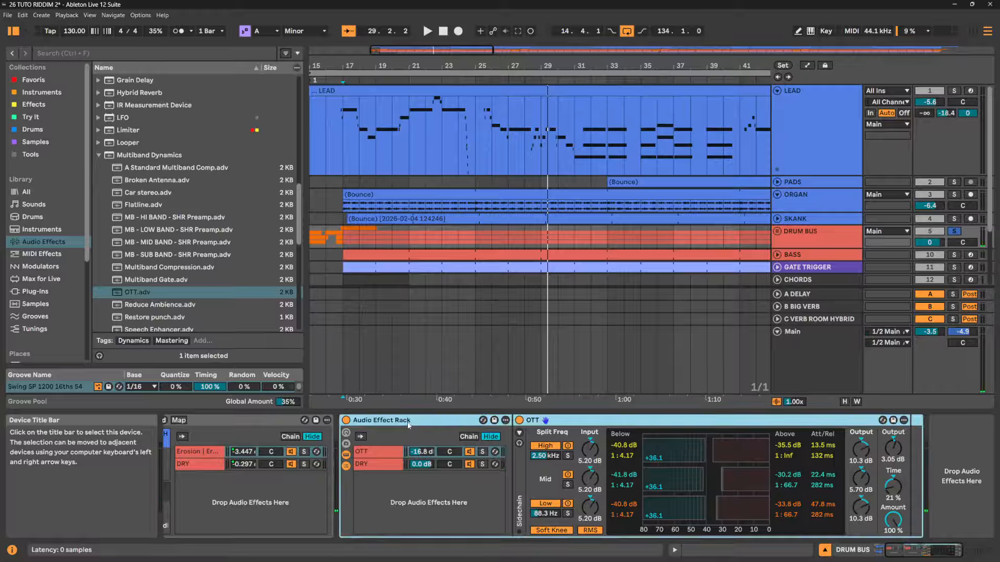
key(Delete)
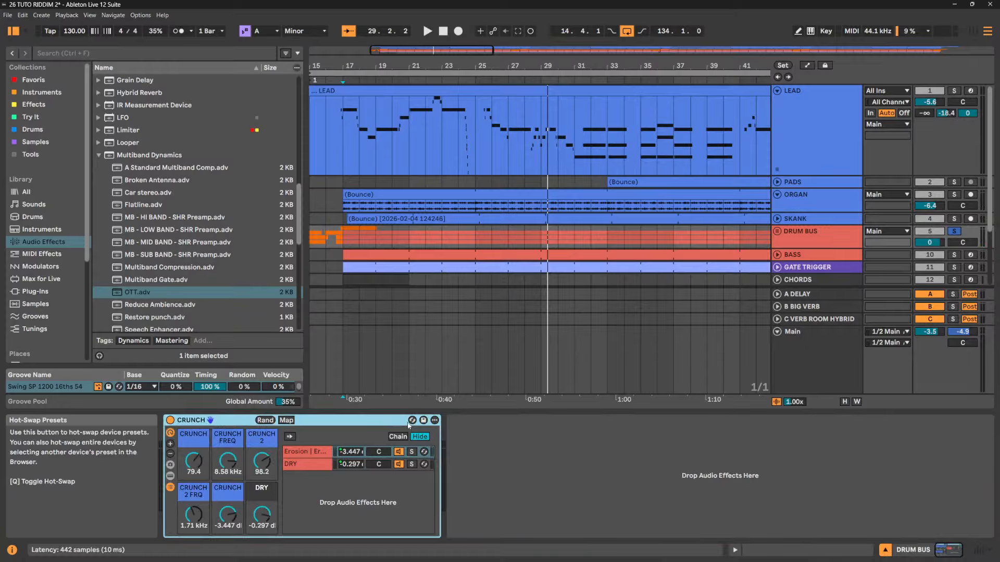
click(955, 230)
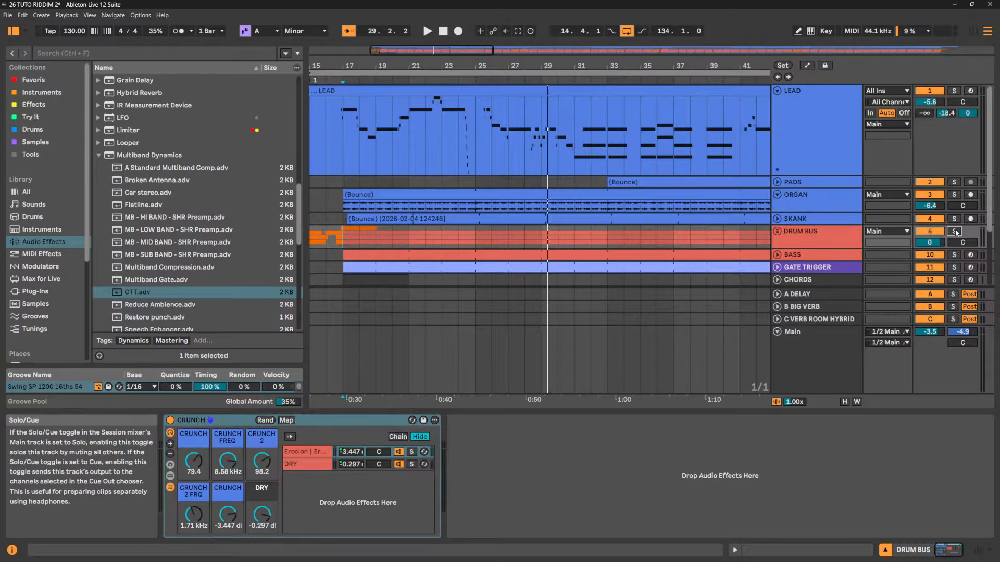
Add the Overdrive audio effect to the ORGAN track after its crunch effect rack
click(835, 103)
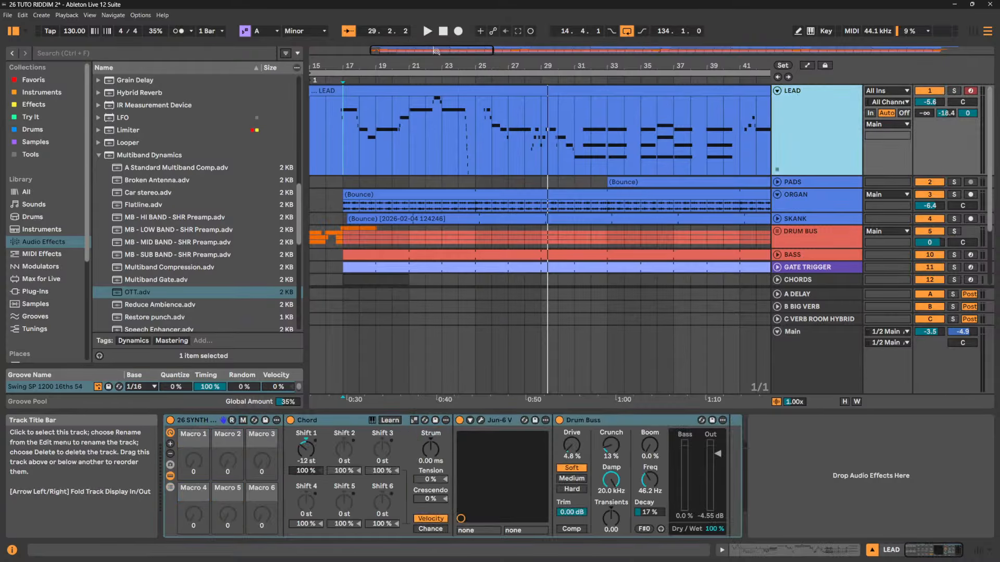
drag(469, 68, 462, 27)
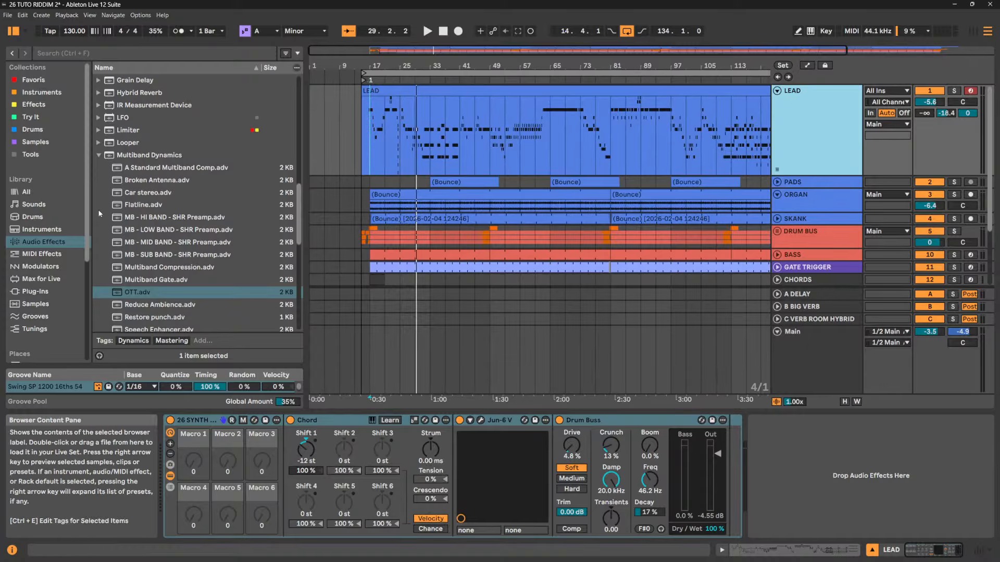
click(99, 156)
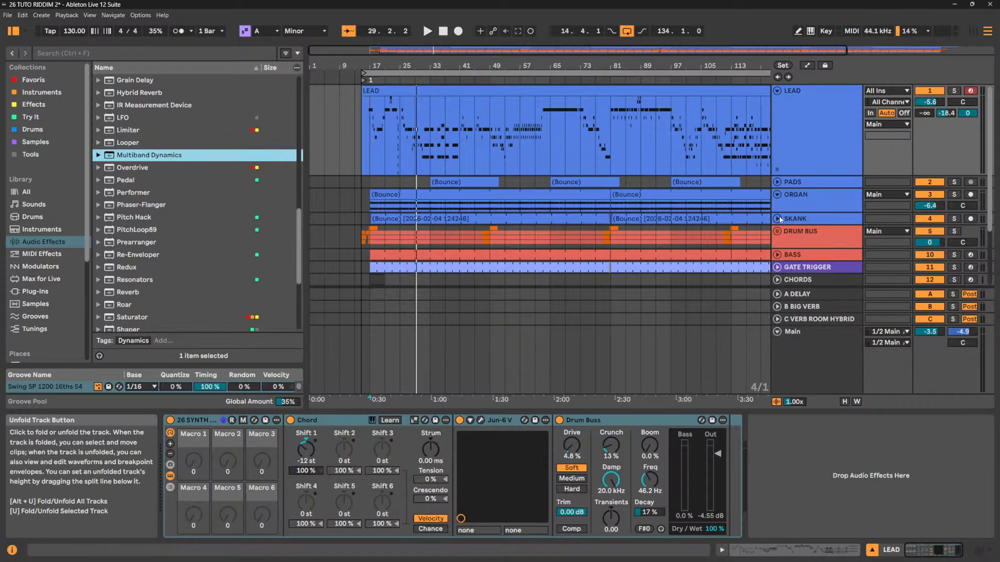
click(778, 195)
click(807, 202)
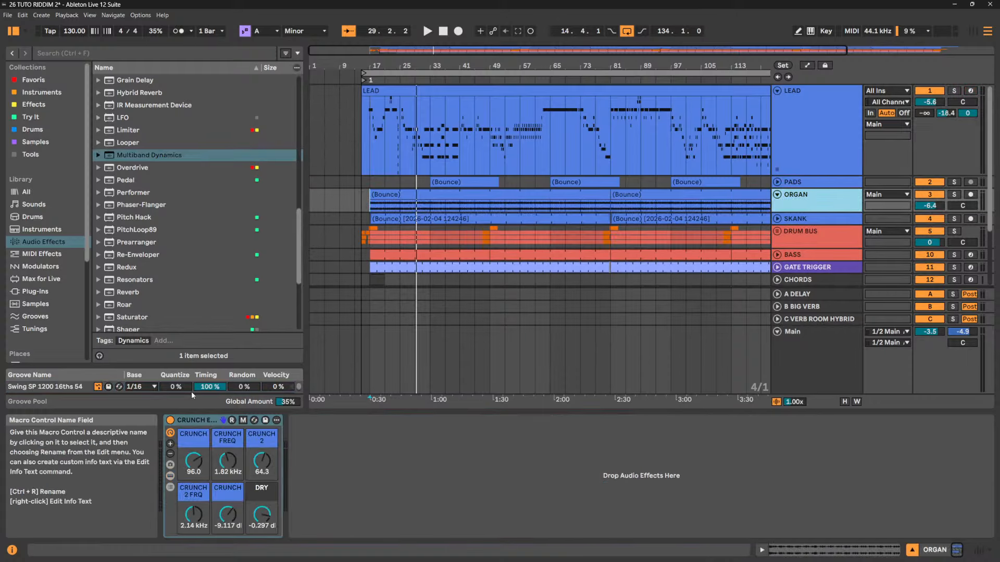
drag(136, 171, 323, 469)
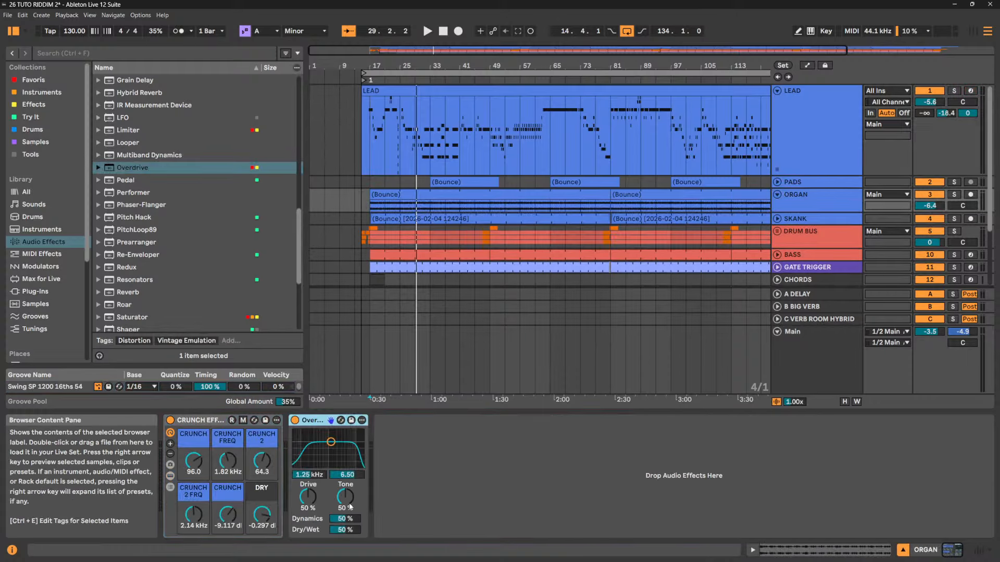
Solo the ORGAN track, lower the LEAD track's volume to -17.6 dB, and play the song
key(space)
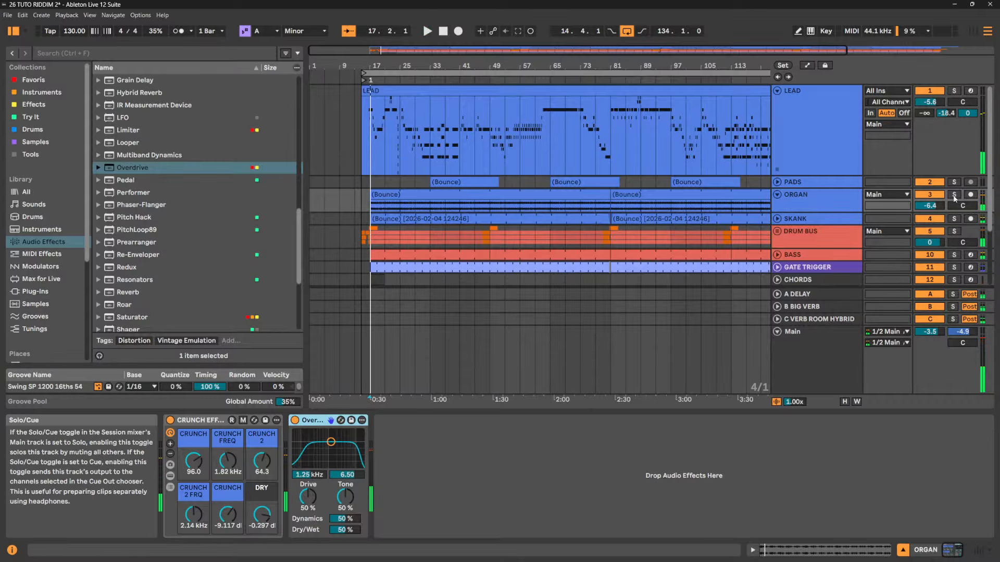
click(954, 195)
drag(930, 102, 929, 125)
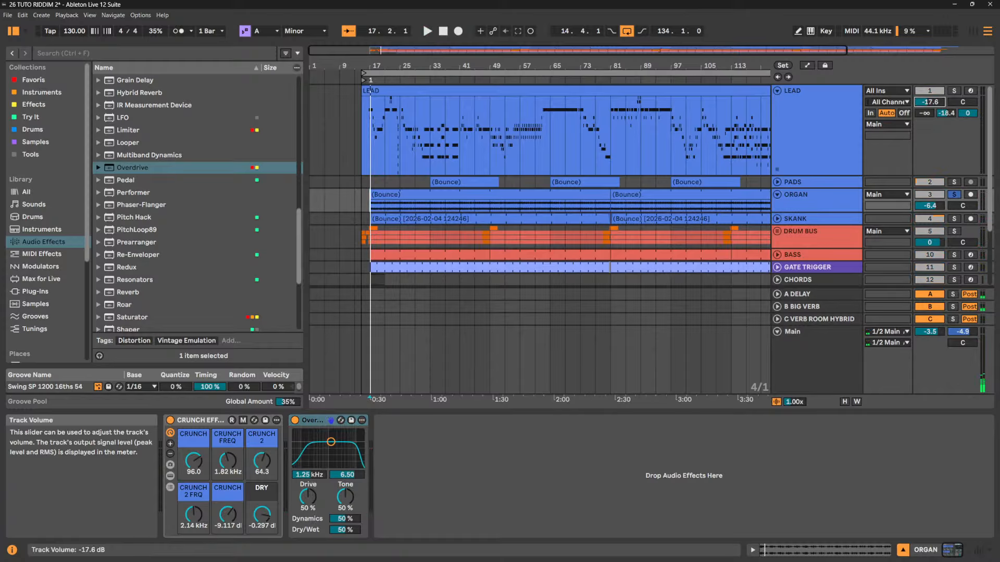
key(space)
Audition the organ's Overdrive and set its band-pass filter to 15.7 kHz with a bandwidth of 6.52
mouse_move(331, 442)
mouse_down()
mouse_move(339, 464)
mouse_move(350, 446)
mouse_move(342, 437)
mouse_move(334, 448)
mouse_up()
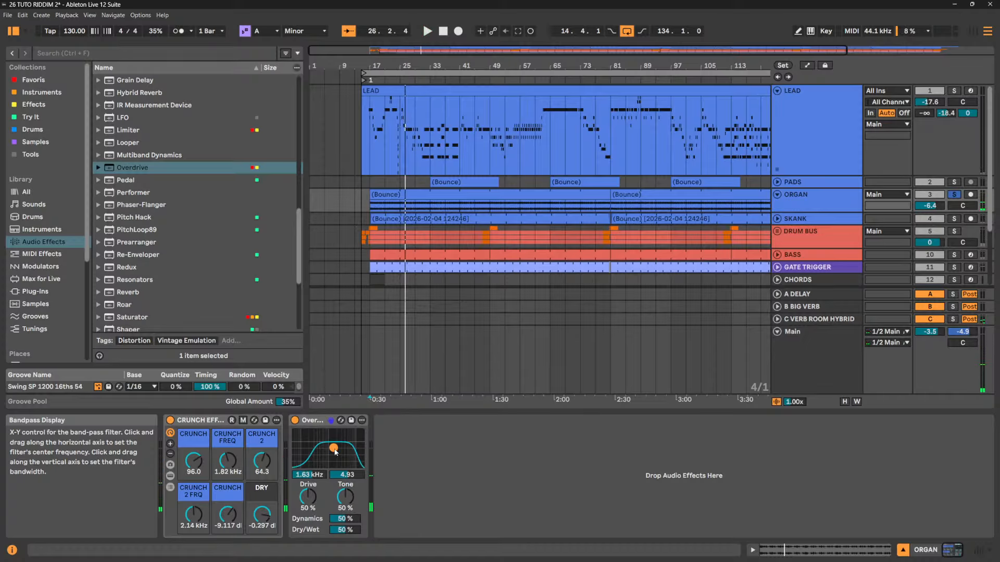
mouse_move(335, 448)
mouse_down()
mouse_move(296, 433)
mouse_move(331, 433)
mouse_up()
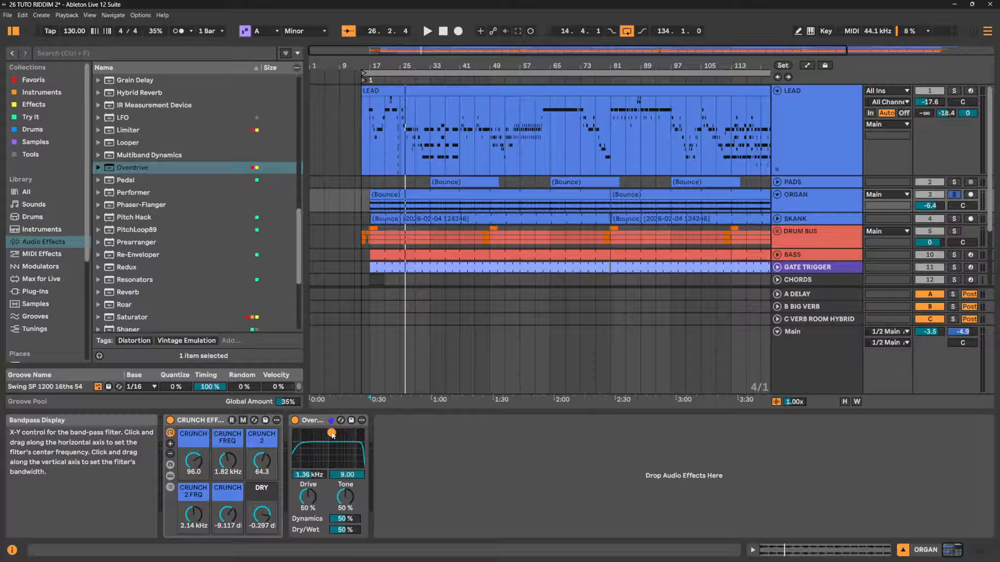
drag(308, 497, 307, 488)
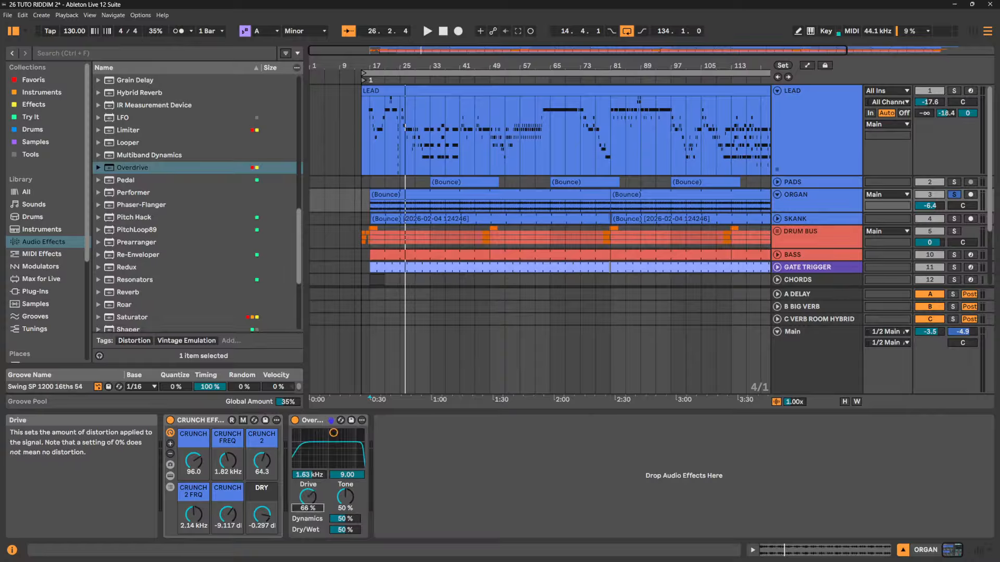
click(313, 508)
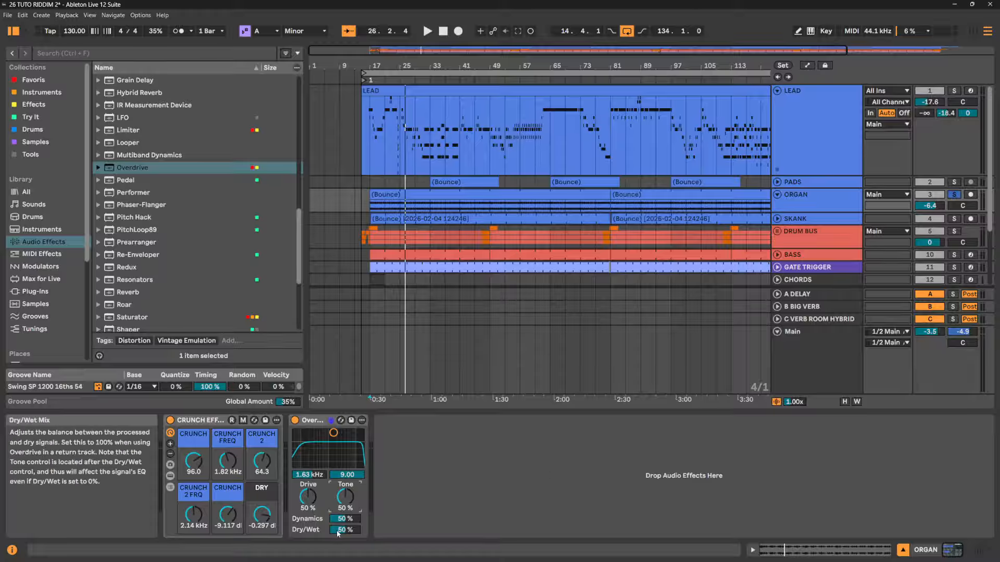
key(space)
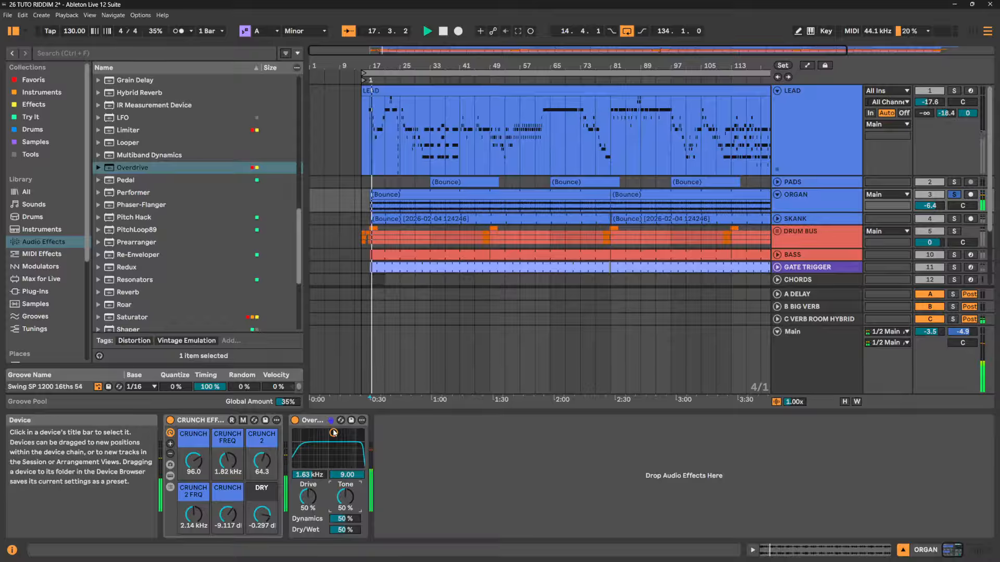
mouse_move(333, 433)
mouse_down()
mouse_move(343, 451)
mouse_move(358, 442)
mouse_up()
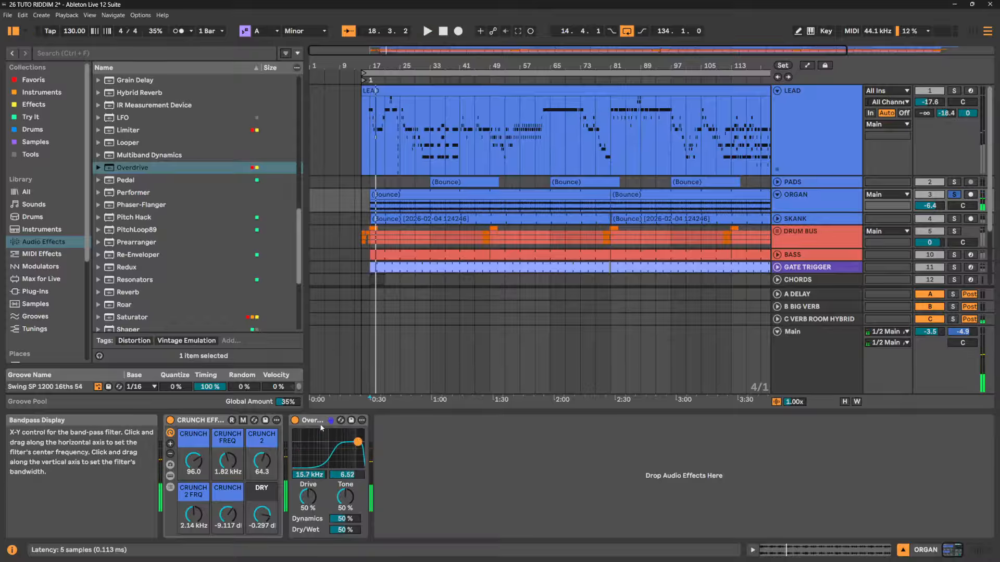
Cut the Overdrive device from the ORGAN track to the clipboard
right_click(326, 422)
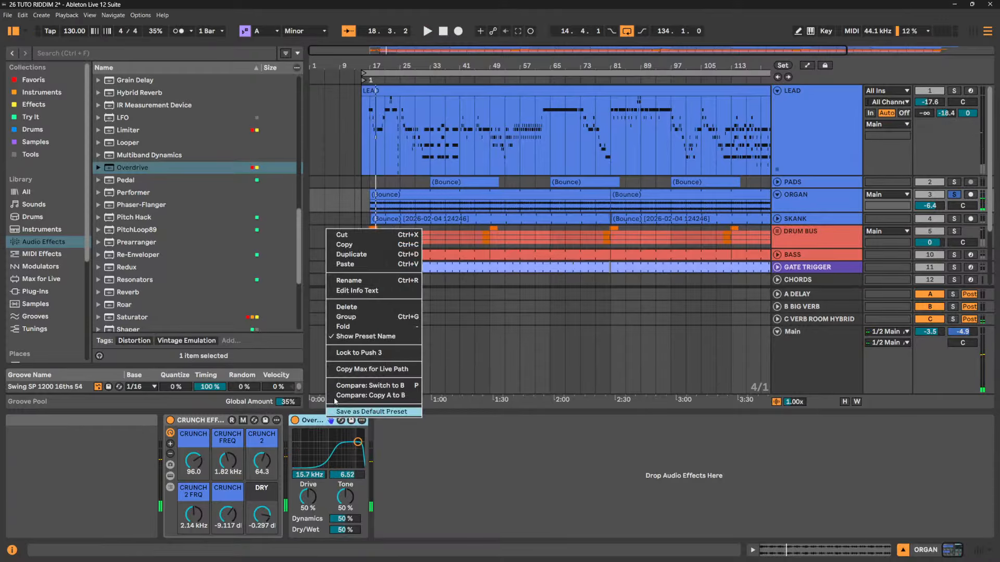
click(348, 246)
right_click(321, 420)
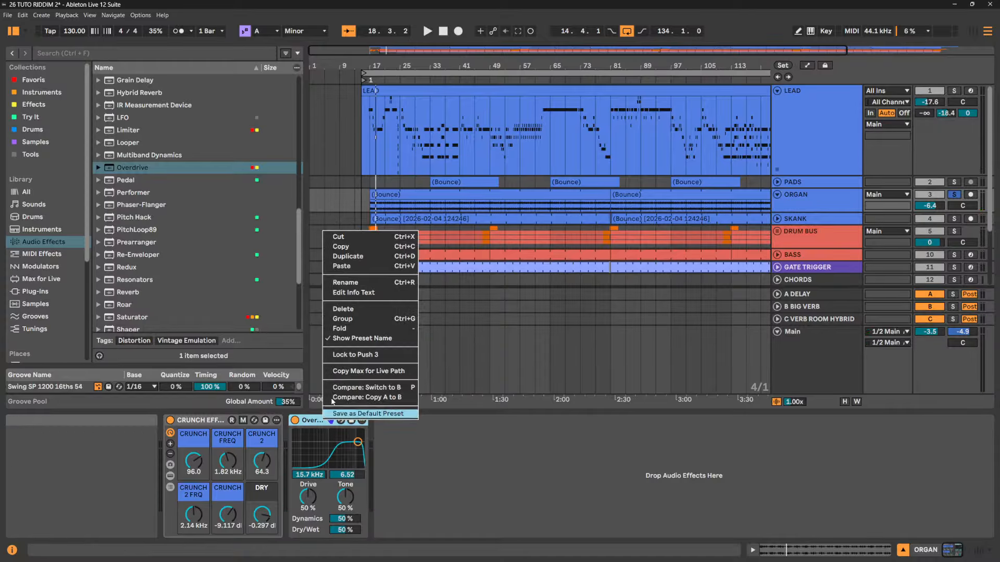
click(336, 238)
Replace the Compressor on the Main track with the Overdrive from the clipboard, placed before the Clipper
click(826, 346)
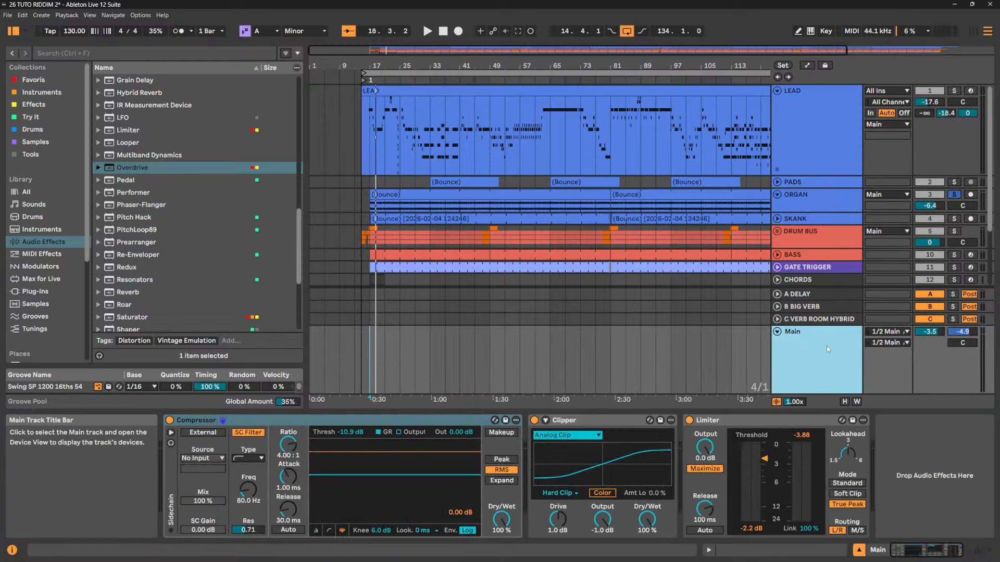
click(249, 421)
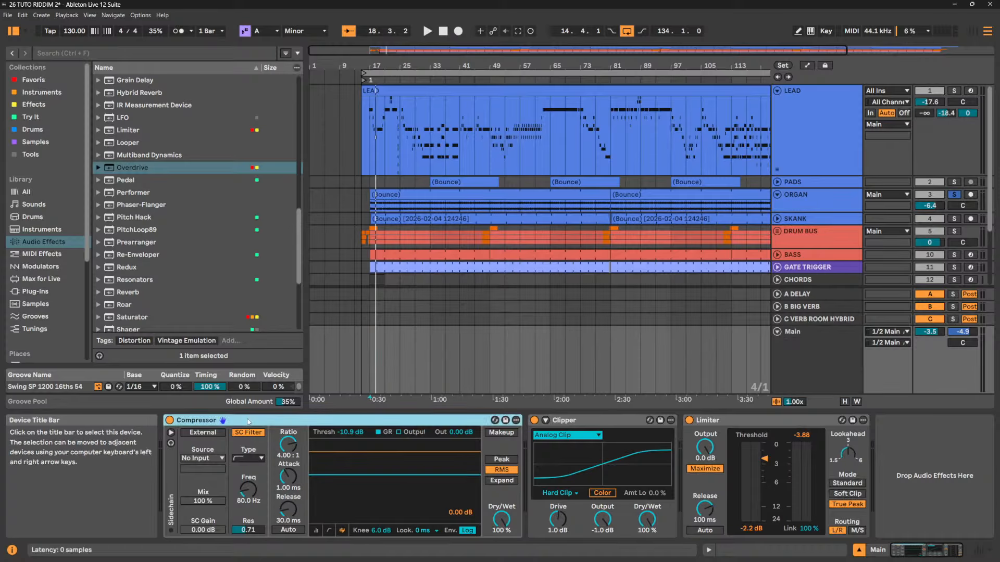
key(Delete)
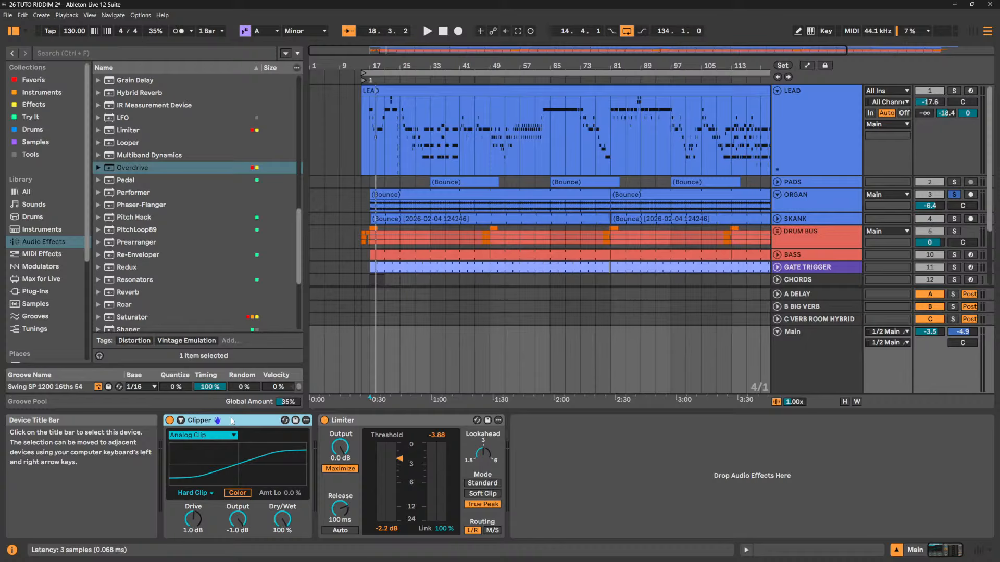
key(ctrl+v)
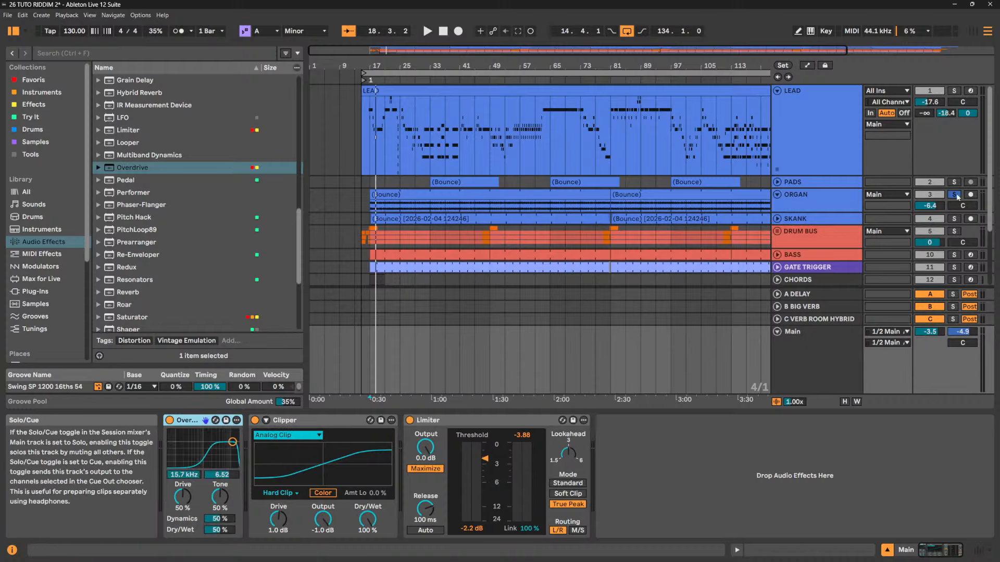
Unsolo the ORGAN track and play the full mix with the Main track's volume lowered to -11.0 dB
key(space)
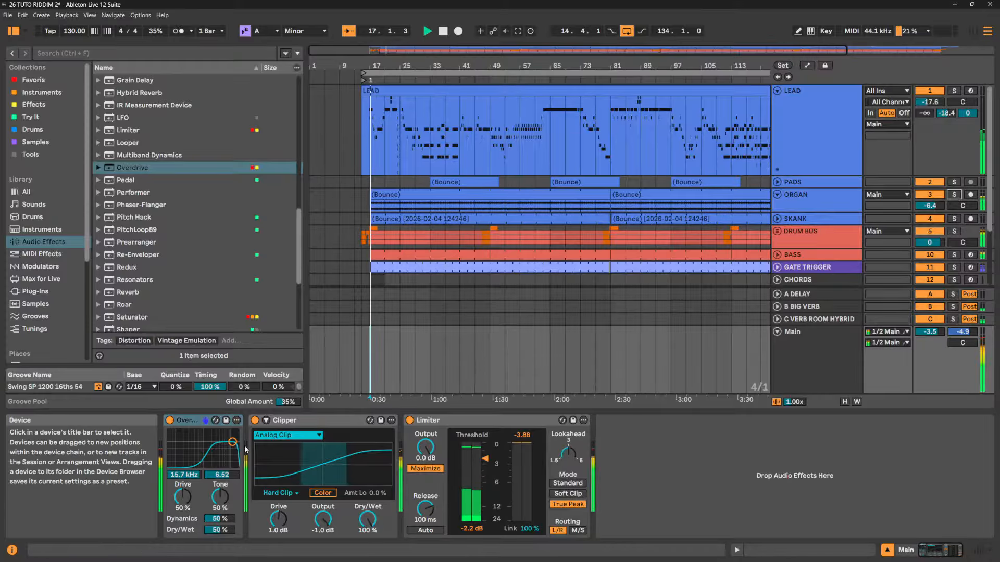
key(space)
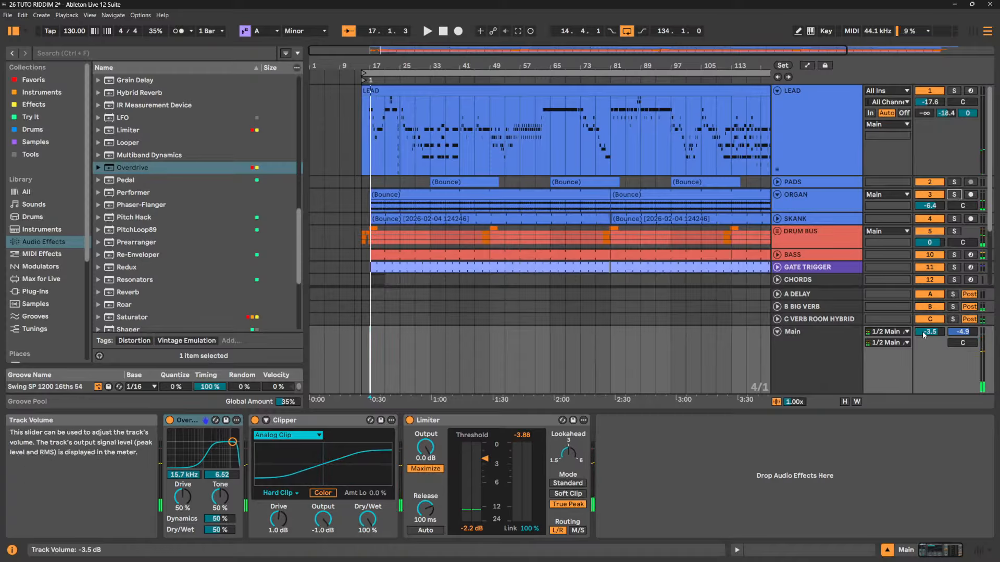
drag(923, 334, 923, 355)
key(space)
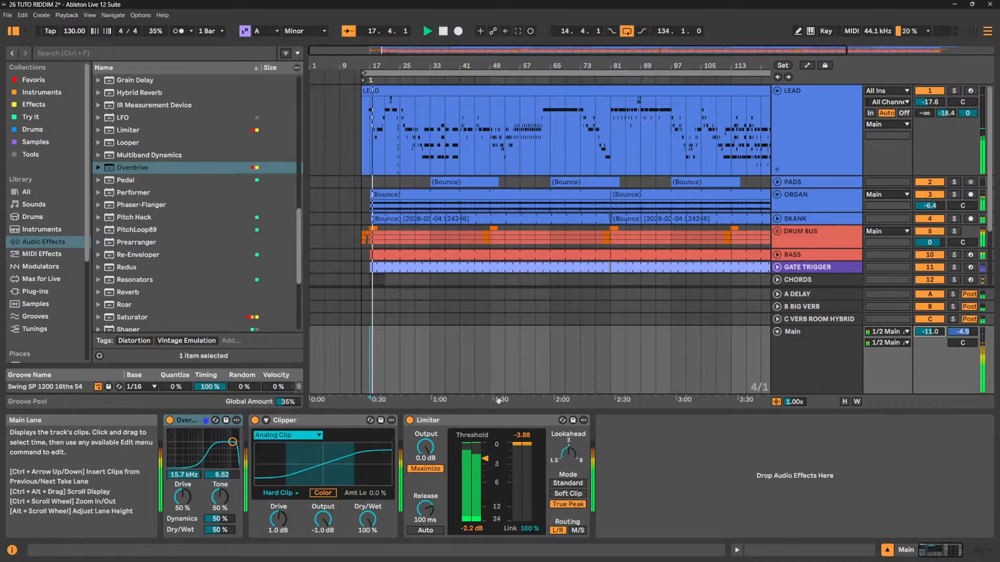
Set the Main track's Overdrive to 20.0 kHz, bandwidth 3.51, Drive 78 %, Tone 47 % and Dynamics 0.0 % during playback
mouse_move(232, 442)
mouse_down()
mouse_move(236, 462)
mouse_move(234, 445)
mouse_move(236, 459)
mouse_move(194, 432)
mouse_move(171, 451)
mouse_move(181, 433)
mouse_move(198, 432)
mouse_move(235, 452)
mouse_up()
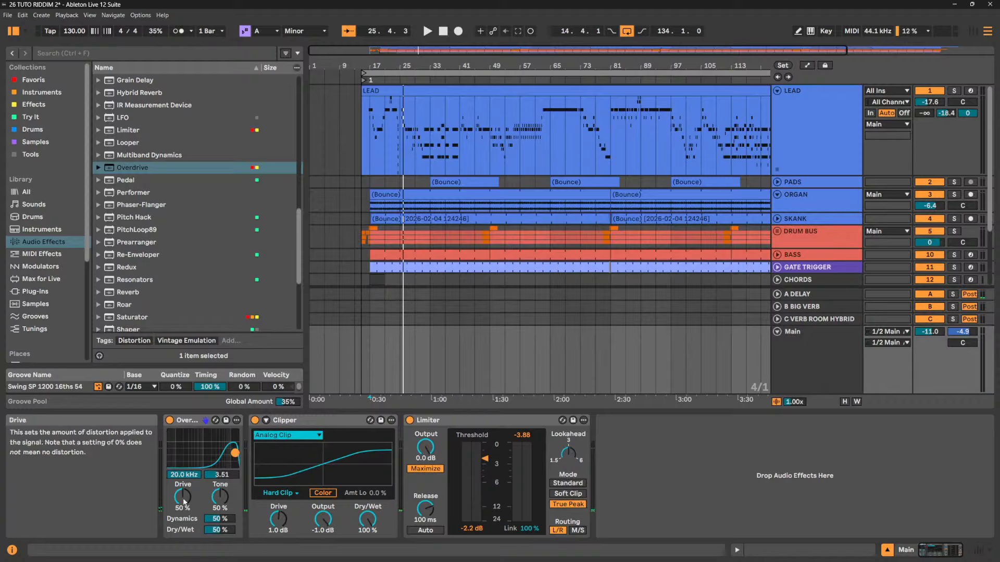
key(space)
drag(183, 501, 220, 550)
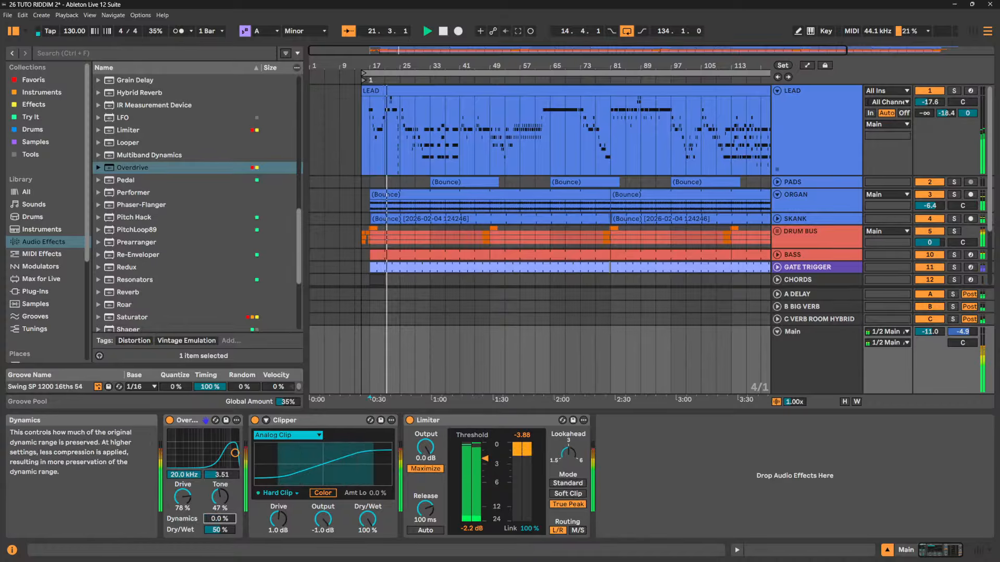
Reset the Main track Overdrive's Tone and Dynamics to 50 % and play the mix with the new settings
key(space)
click(219, 497)
double_click(220, 498)
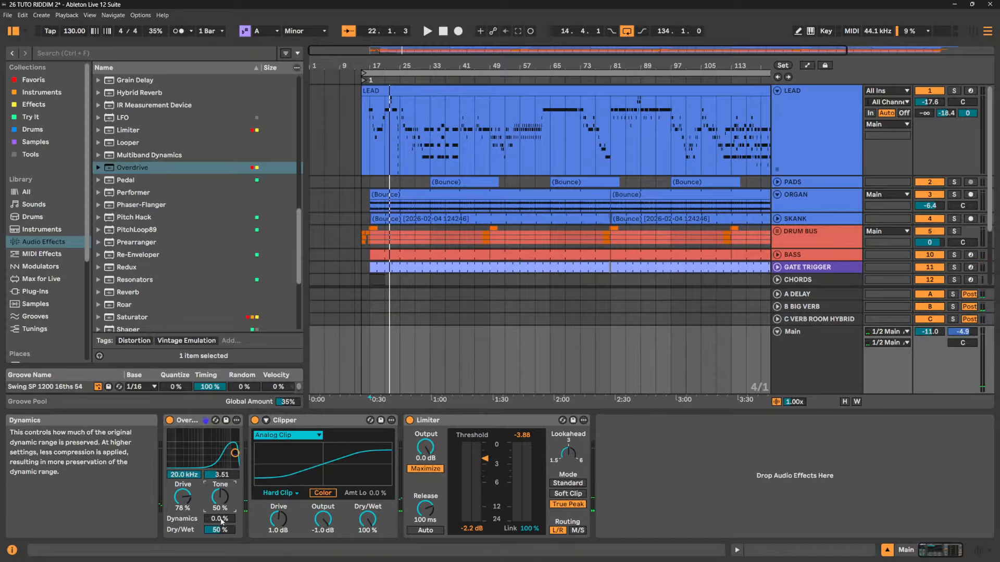
key(space)
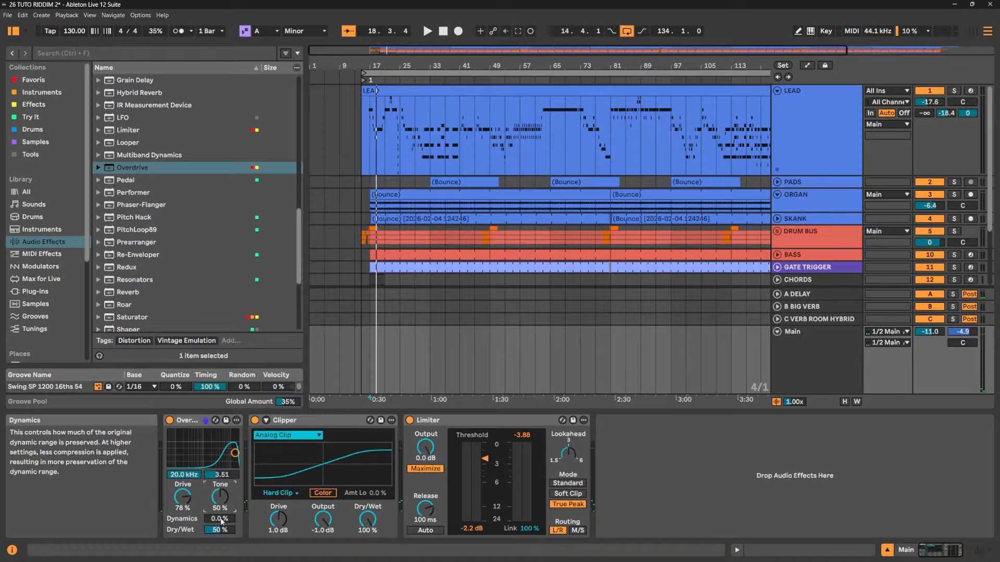
click(222, 519)
key(space)
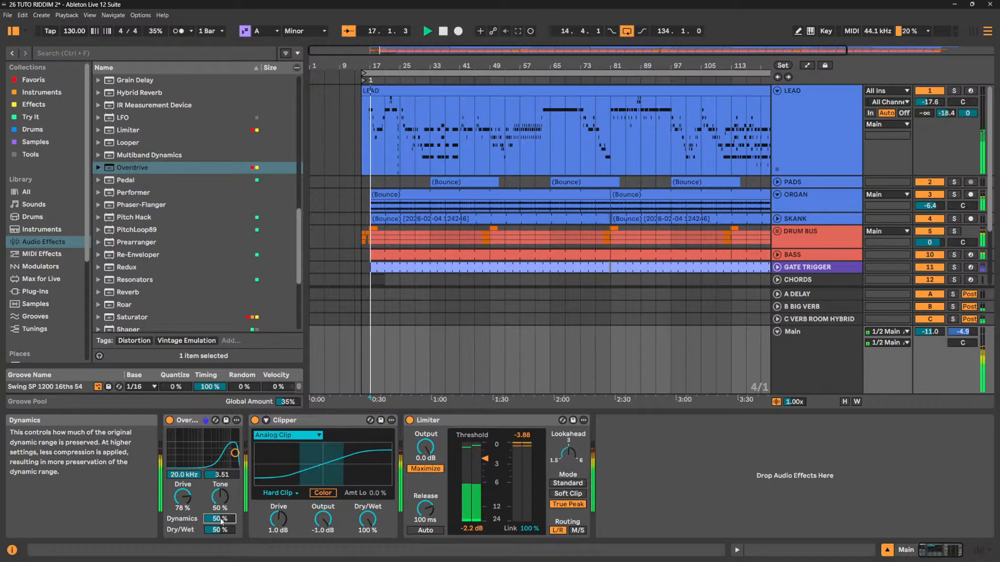
Compare the Main track Overdrive's Dynamics at 100 % and at 50 % during playback
drag(221, 521, 220, 492)
key(space)
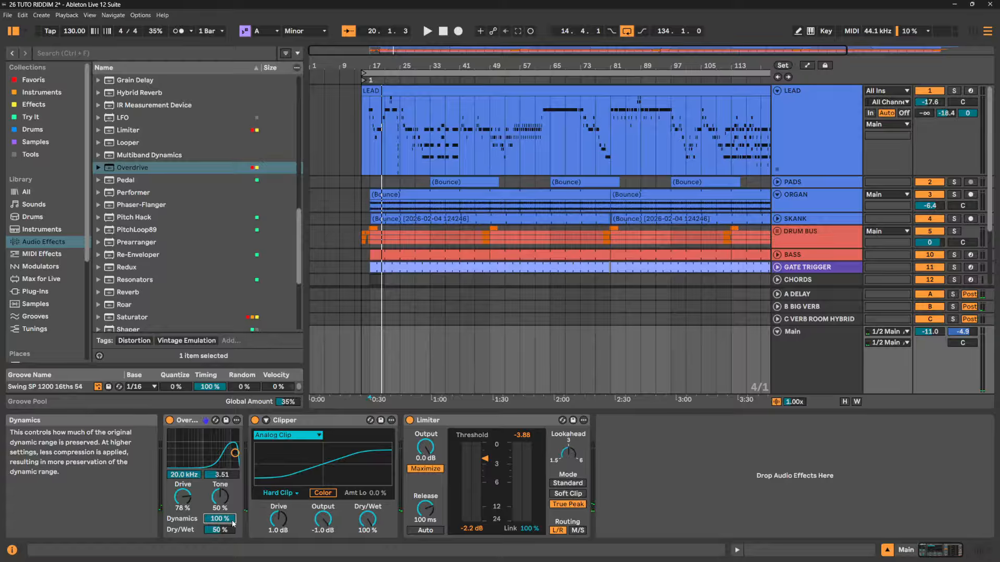
key(space)
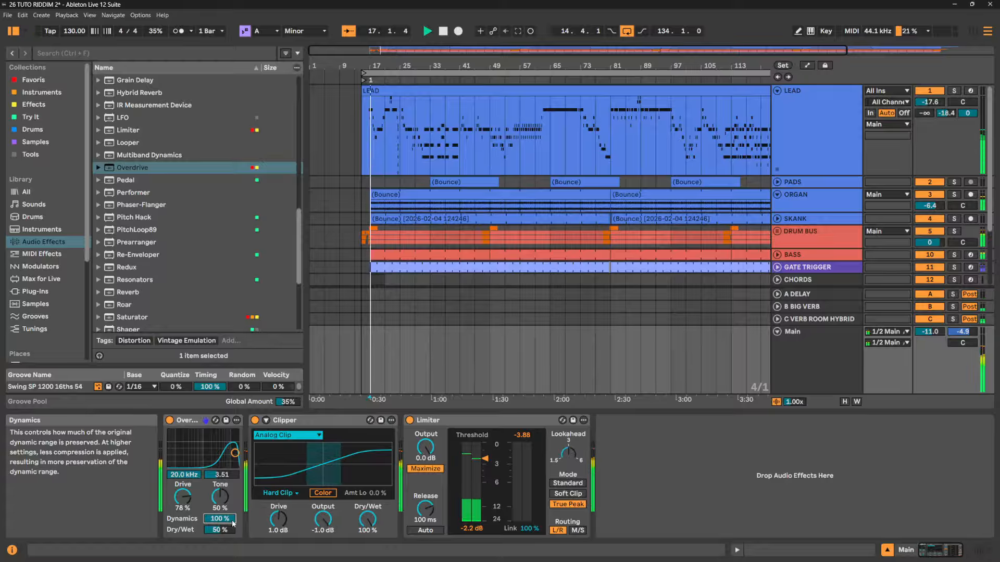
drag(233, 522, 233, 549)
key(space)
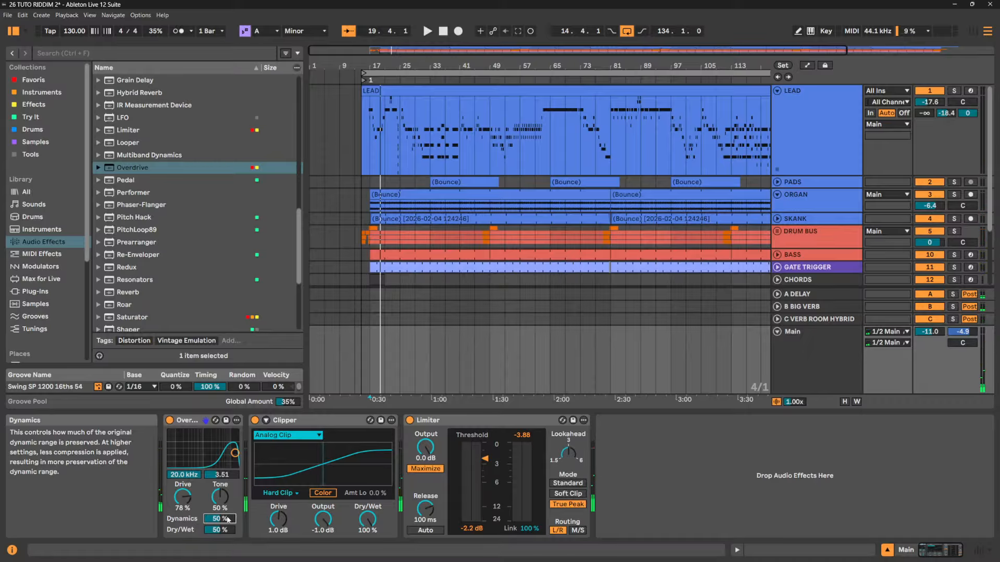
Set the Main track Overdrive's band-pass filter to 3.01 kHz with bandwidth 4.75
key(space)
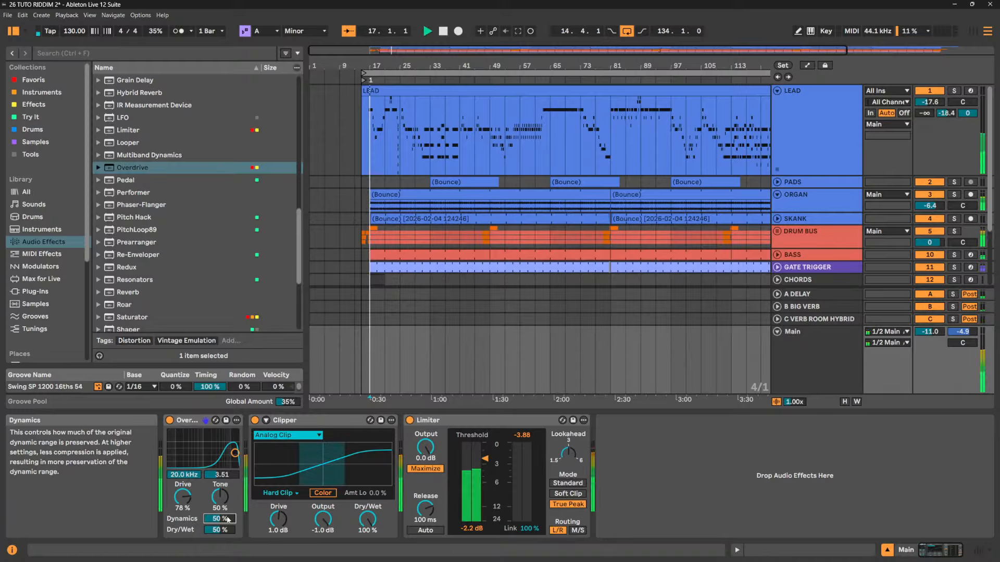
mouse_move(235, 453)
mouse_down()
mouse_move(223, 442)
mouse_move(213, 459)
mouse_move(225, 454)
mouse_up()
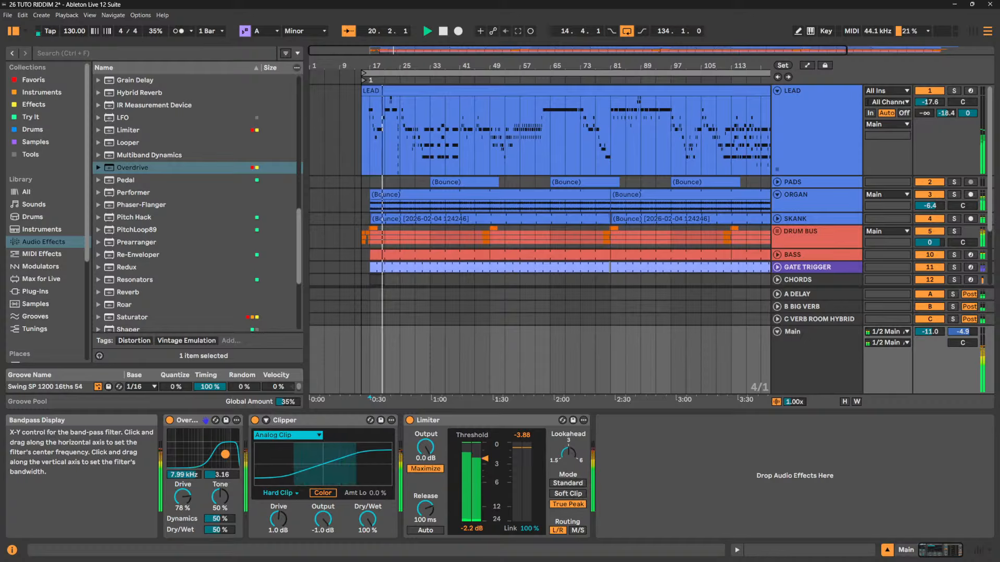
key(space)
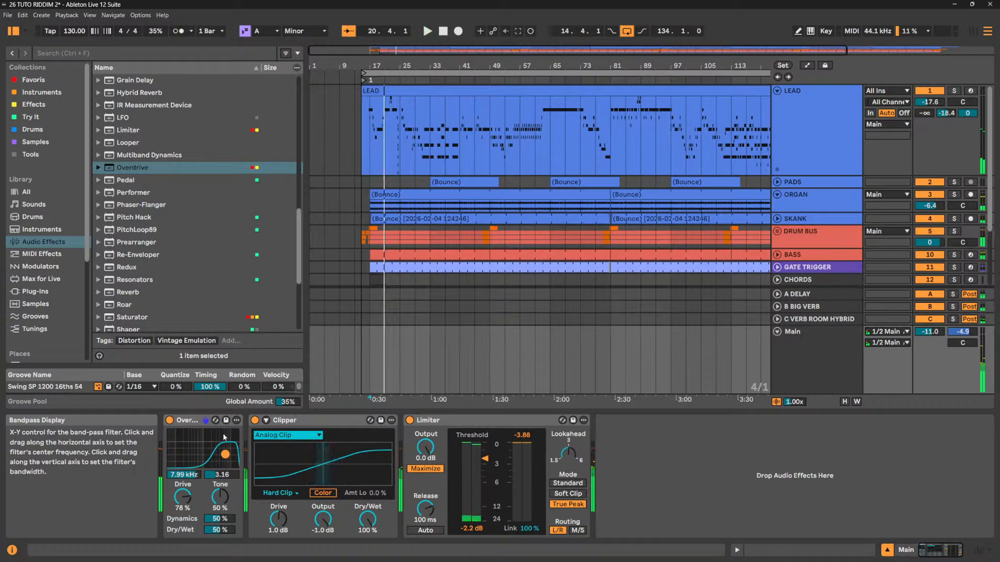
drag(225, 454, 214, 448)
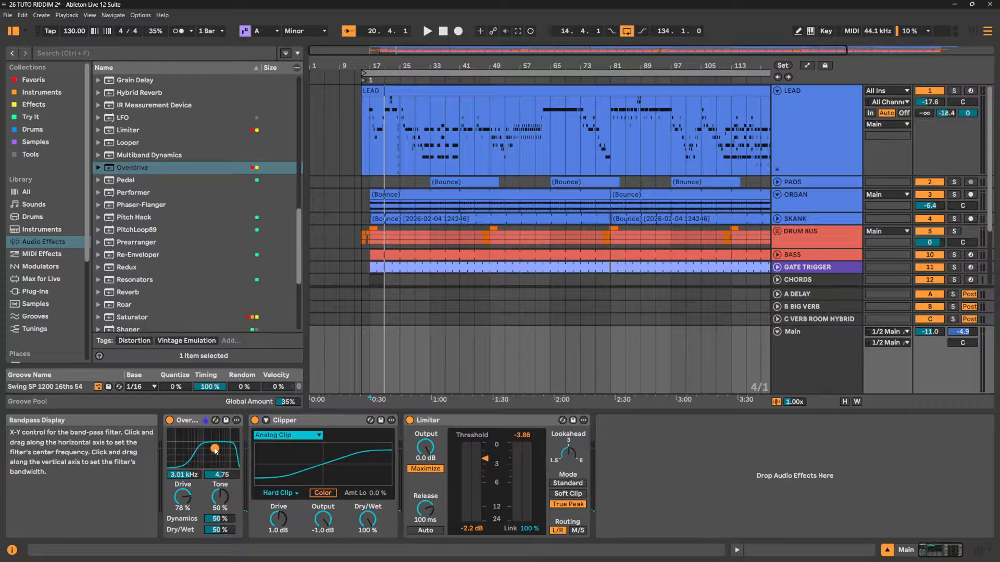
Move the Overdrive from the Main track to the LEAD track, placed after Drum Buss
click(193, 420)
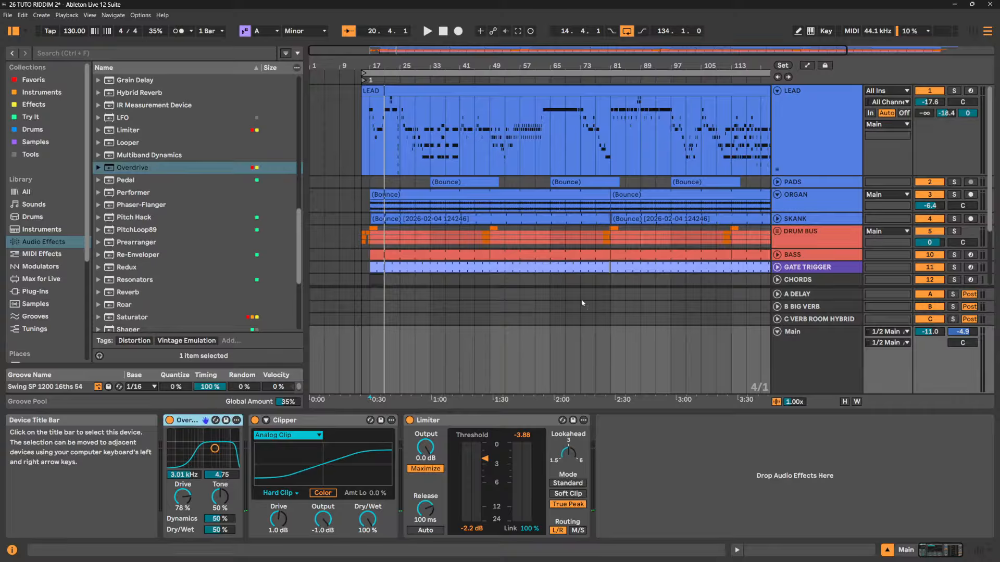
click(832, 121)
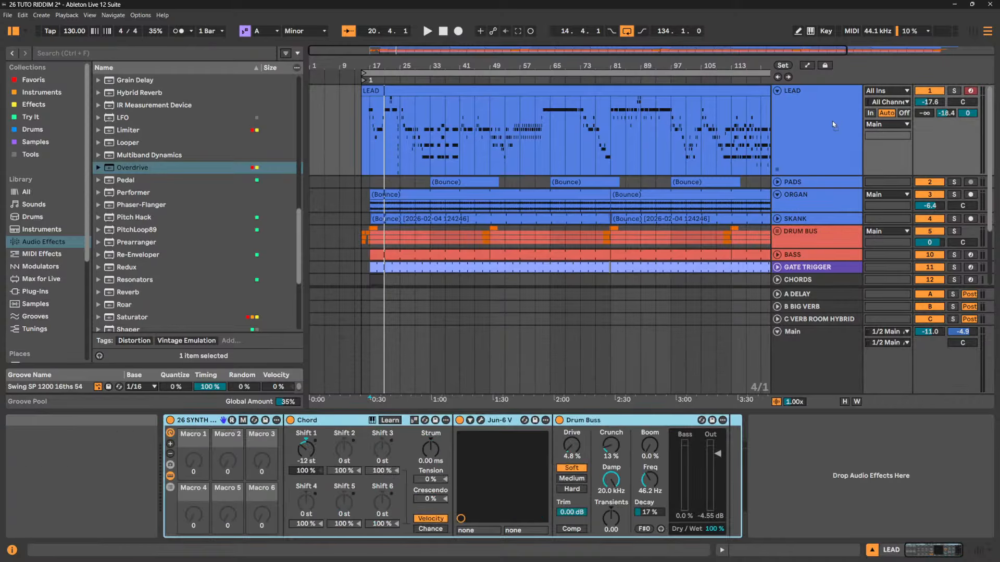
key(Return)
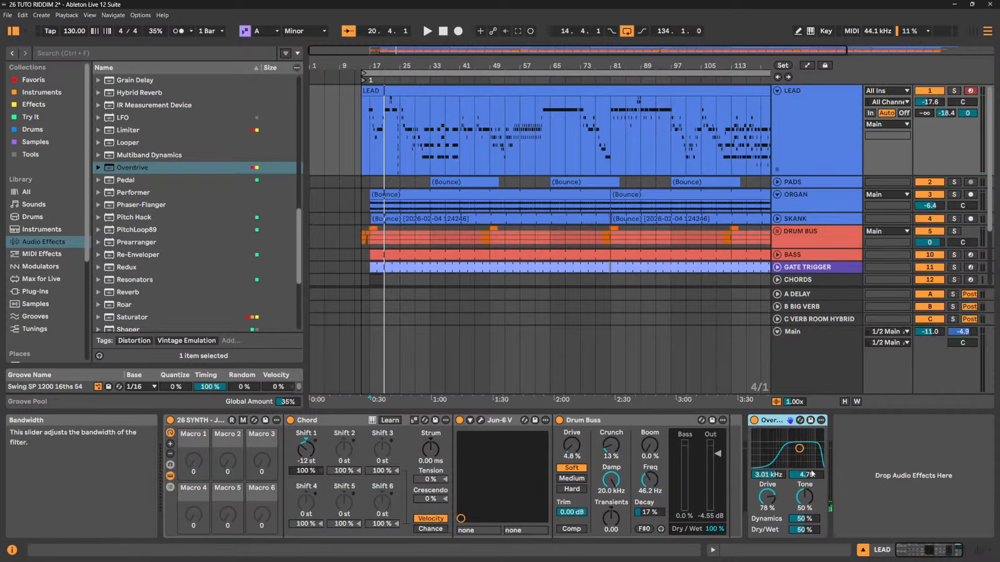
Play LEAD soloed and set its Overdrive to 3.84 kHz, bandwidth 4.57, Drive 61 %, Dynamics 62 % and Dry/Wet 27 %
key(space)
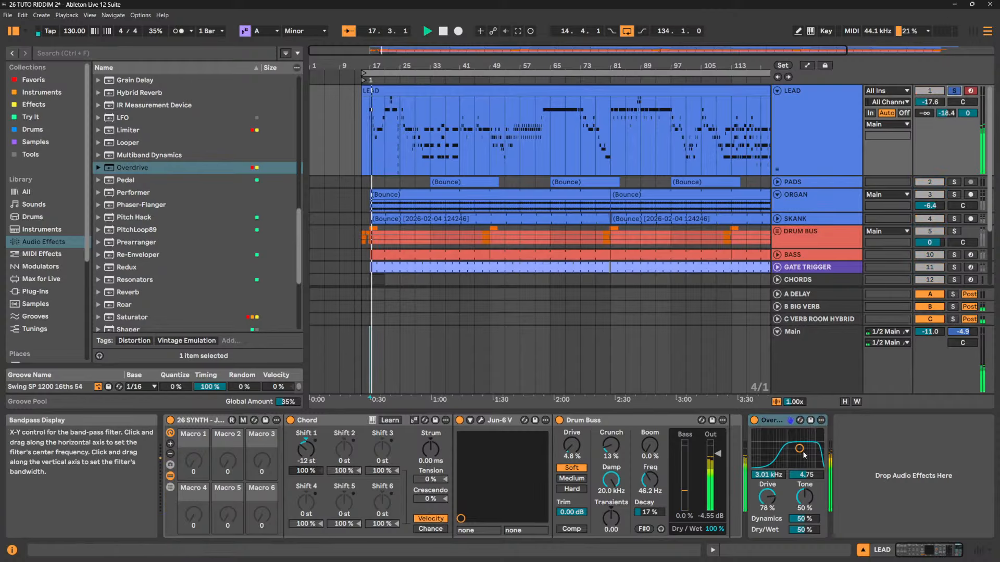
mouse_move(799, 449)
mouse_down()
mouse_move(776, 453)
mouse_move(802, 448)
mouse_up()
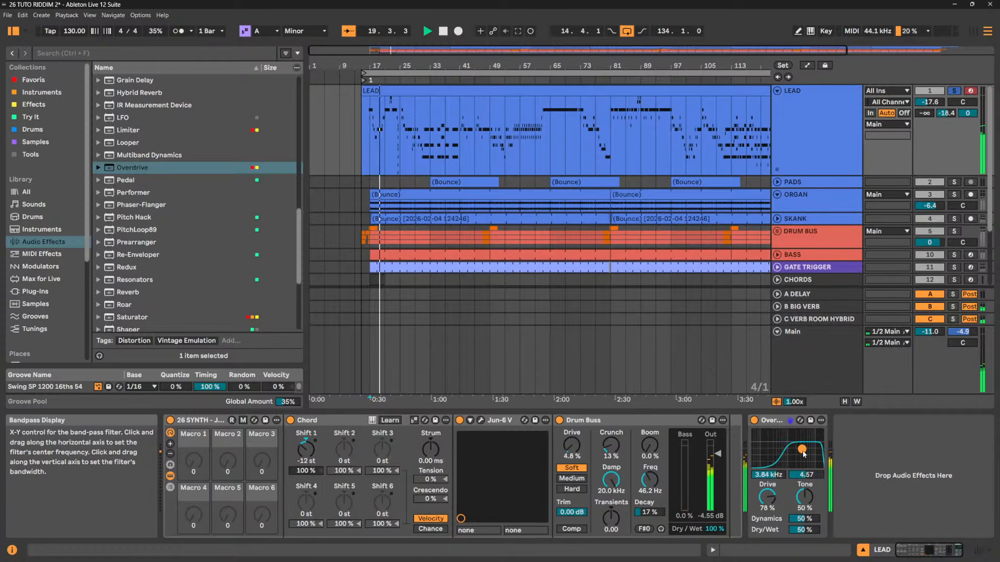
drag(767, 497, 805, 521)
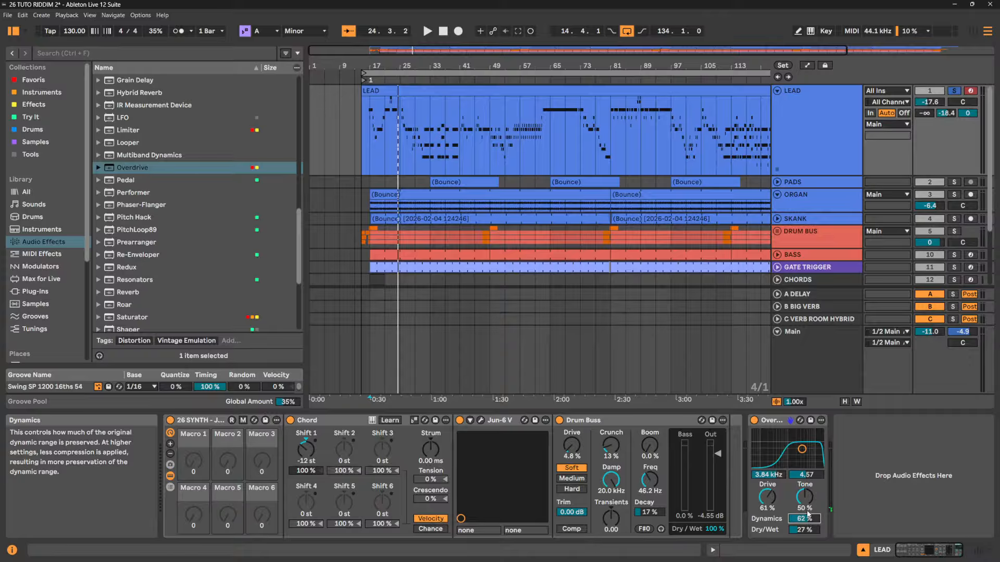
key(space)
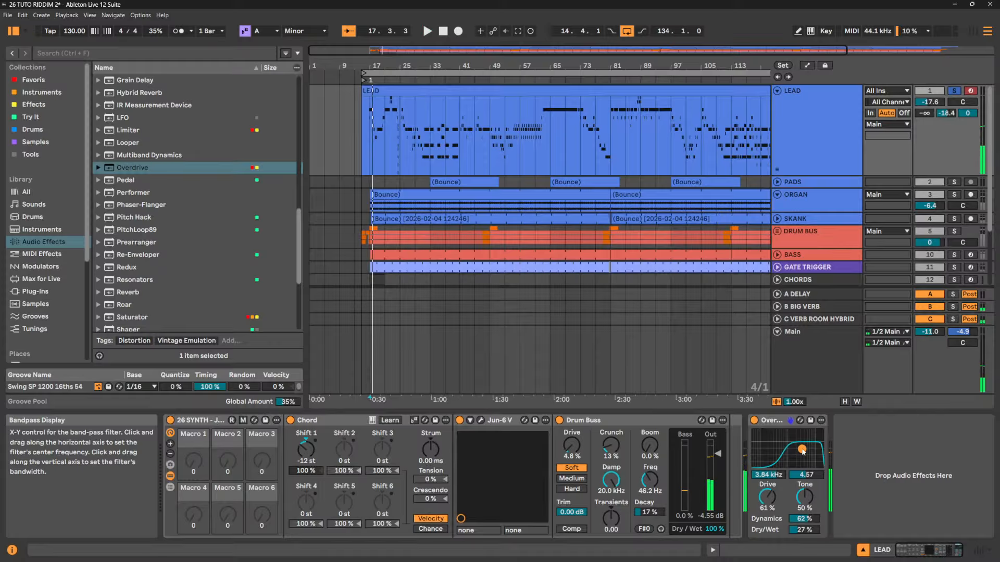
key(space)
Try the LEAD track's Overdrive at 783 Hz, bandwidth 7.76 and Dry/Wet 100 % during playback
drag(801, 448, 784, 437)
drag(803, 530, 804, 484)
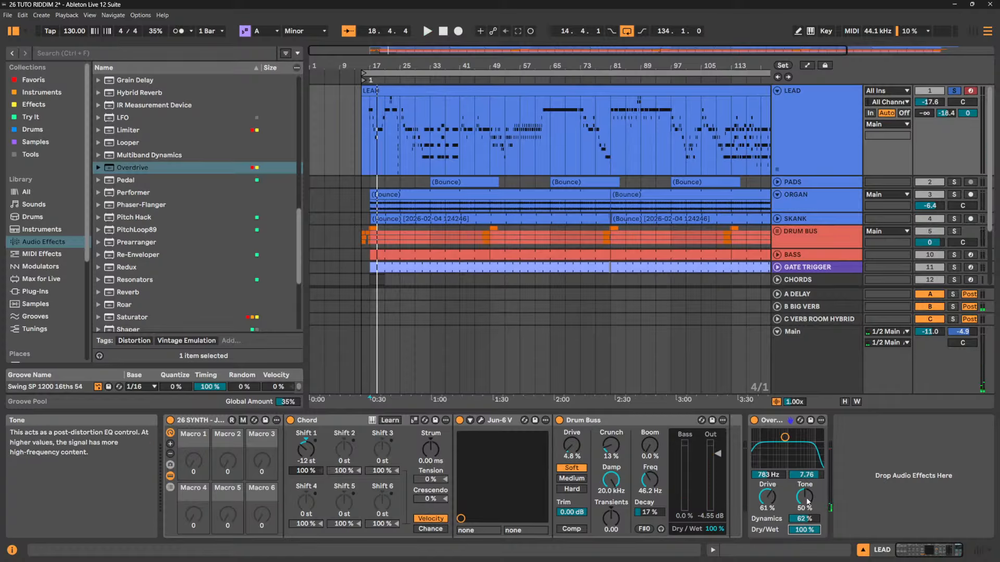
key(space)
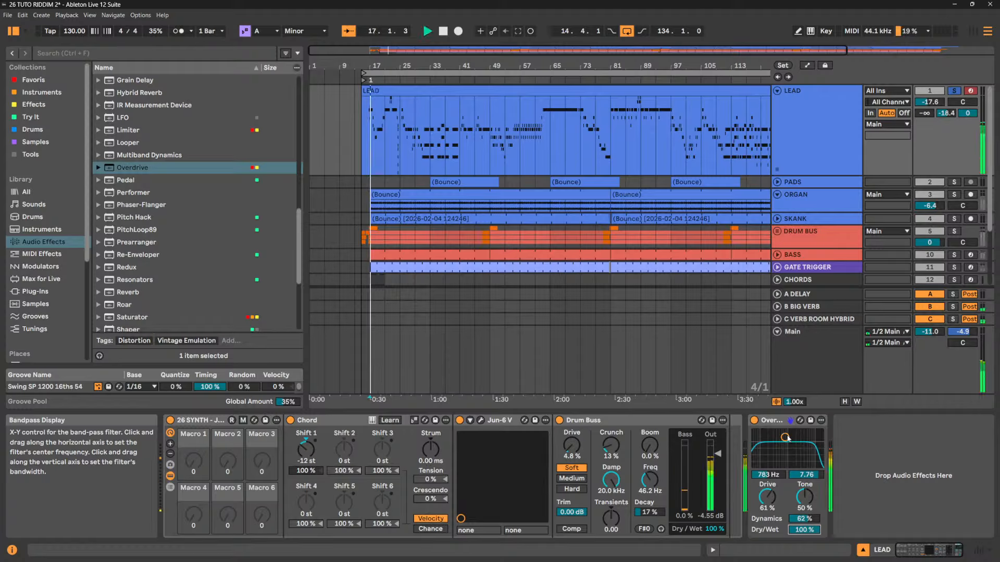
Set the LEAD track's Overdrive to 1.84 kHz, bandwidth 3.16, Drive 67 %, Tone 33 % and Dry/Wet 26 %
mouse_move(784, 437)
mouse_down()
mouse_move(808, 460)
mouse_move(793, 455)
mouse_up()
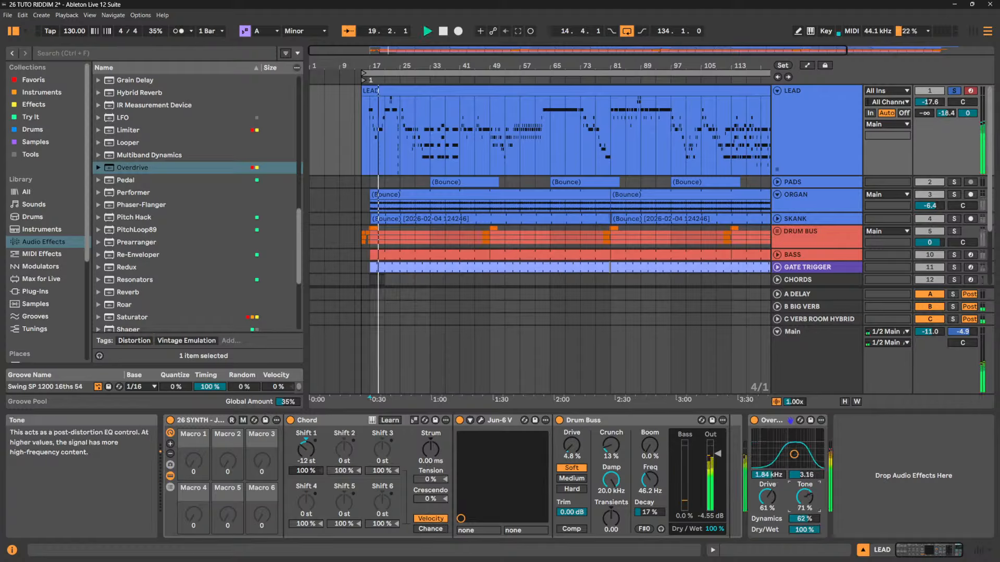
drag(805, 497, 810, 561)
click(810, 530)
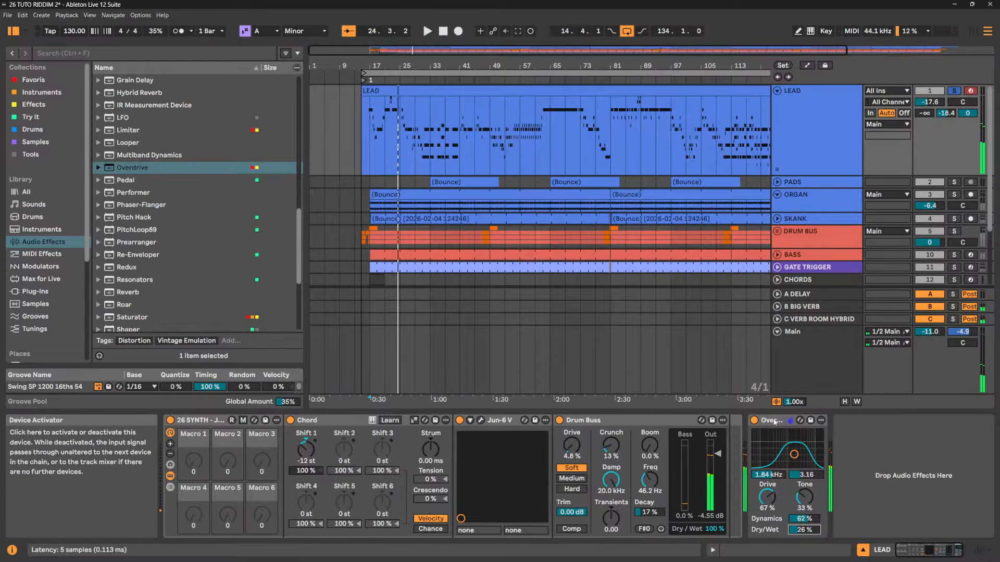
Move the LEAD track's Overdrive before Drum Buss and reset the Main track's volume to 0 dB
mouse_move(792, 420)
mouse_down()
mouse_move(632, 439)
mouse_move(572, 434)
mouse_up()
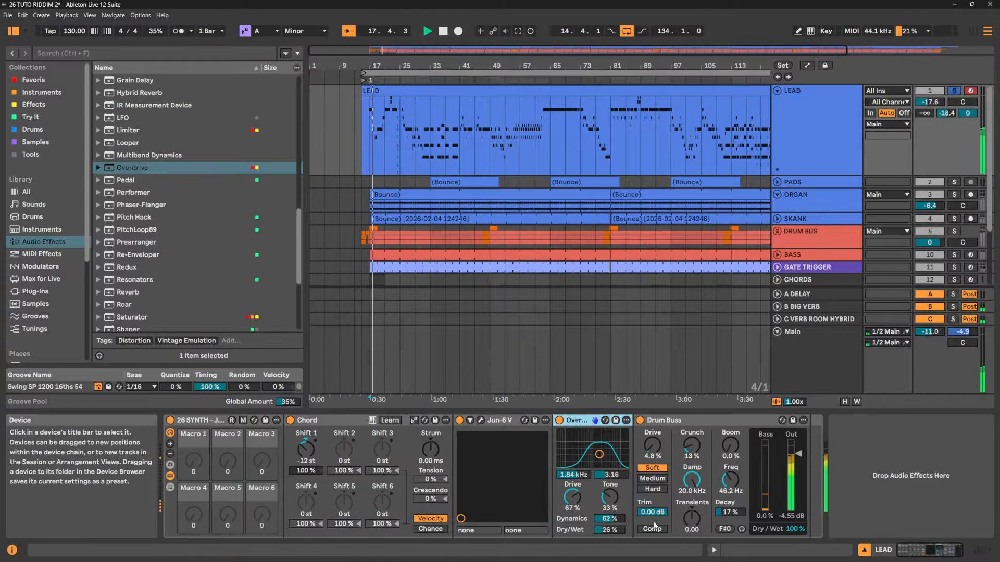
double_click(929, 332)
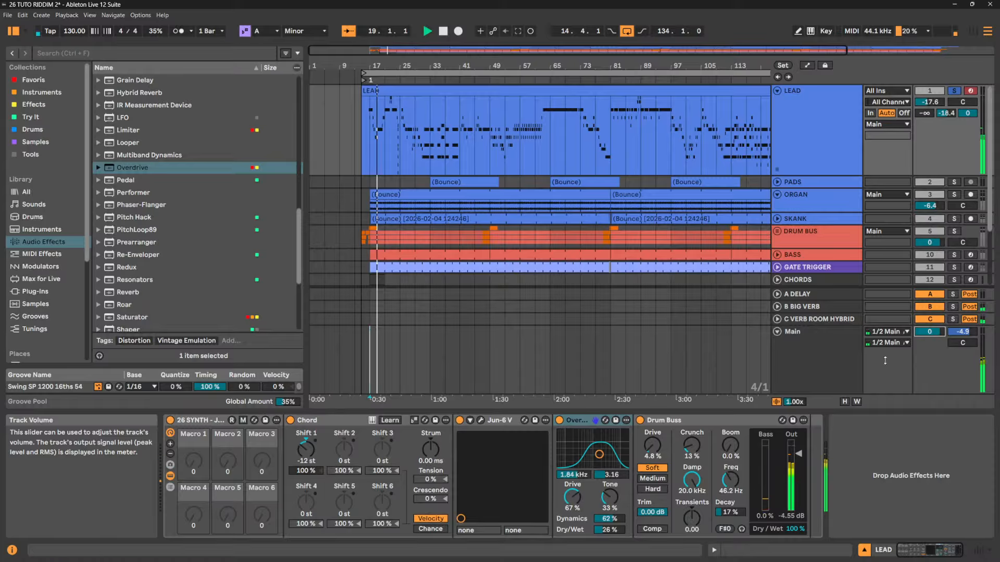
Set the LEAD track Overdrive's filter to 4.61 kHz with bandwidth 3.86 and unsolo LEAD to hear the full mix
mouse_move(600, 454)
mouse_down()
mouse_move(612, 441)
mouse_move(610, 452)
mouse_up()
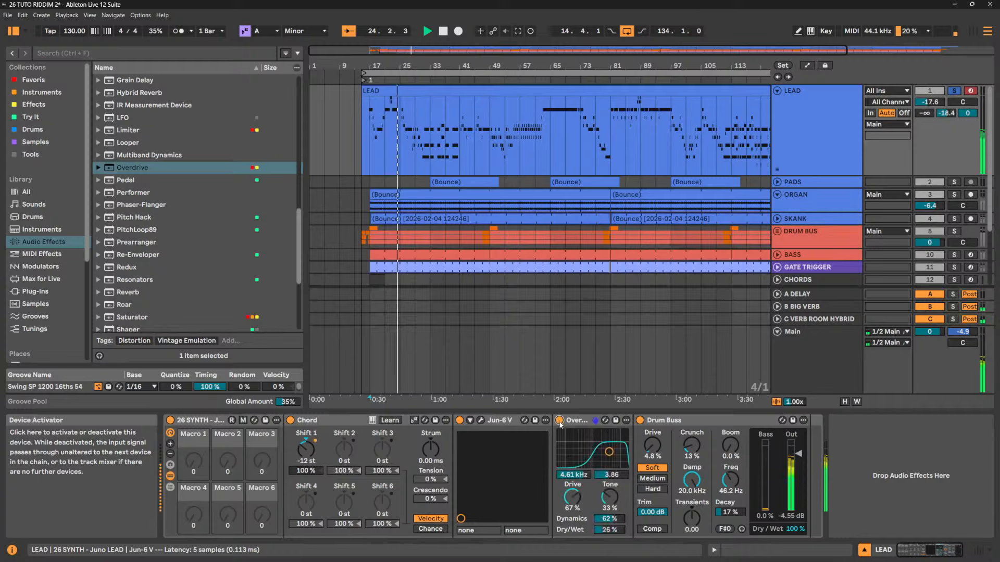
click(957, 92)
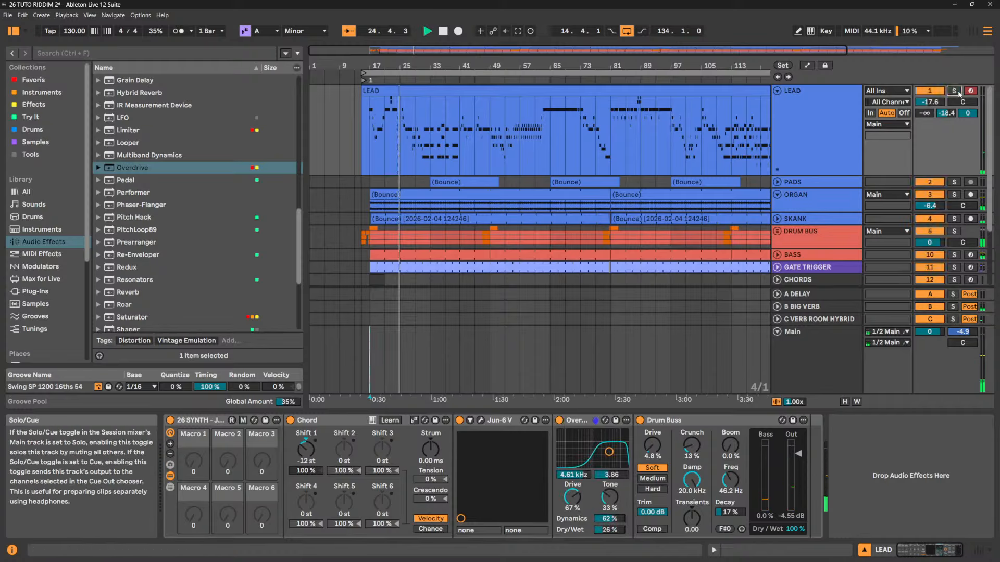
Compare the full mix with the LEAD track's Overdrive off and on, switching to the Session mixer during playback
click(560, 420)
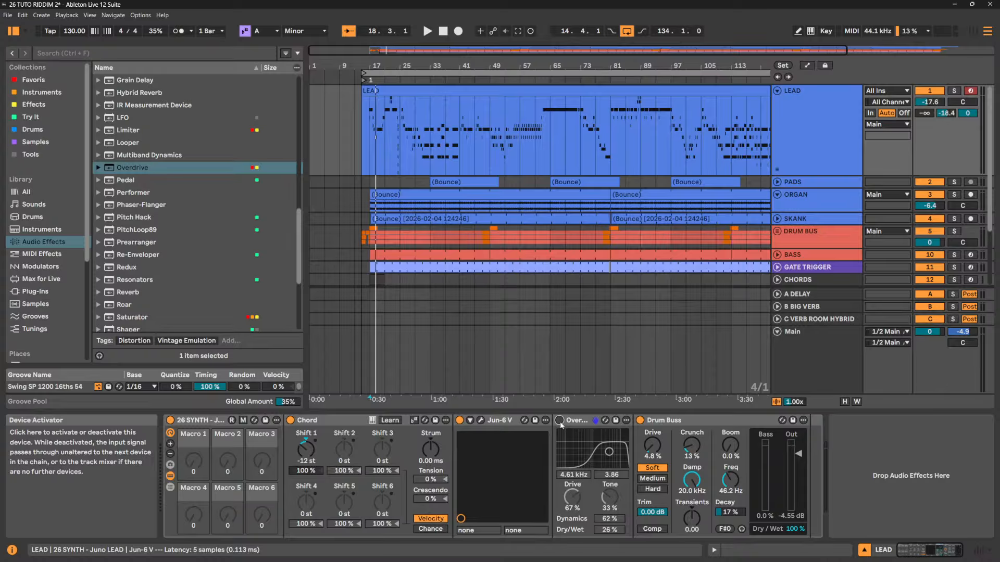
key(space)
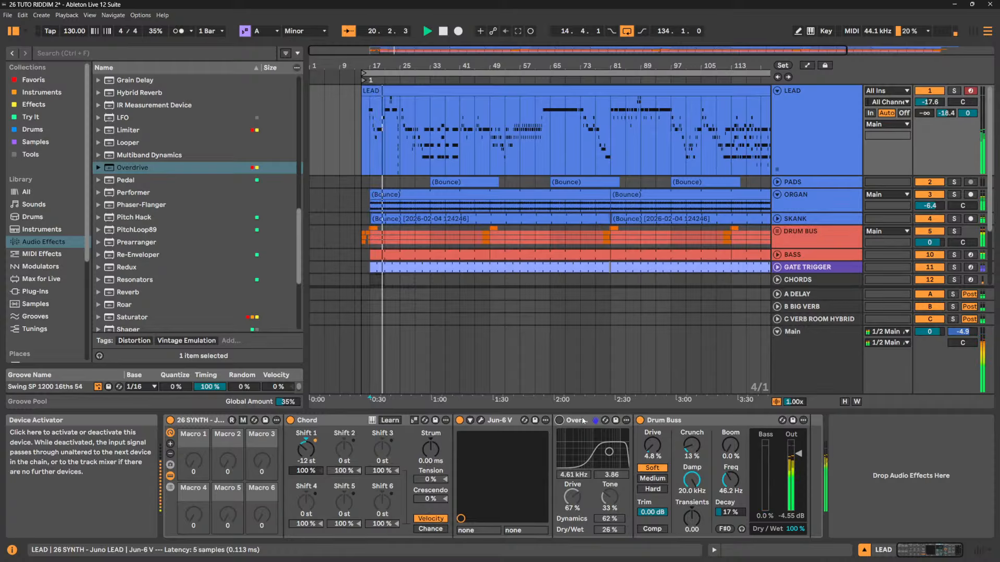
click(559, 420)
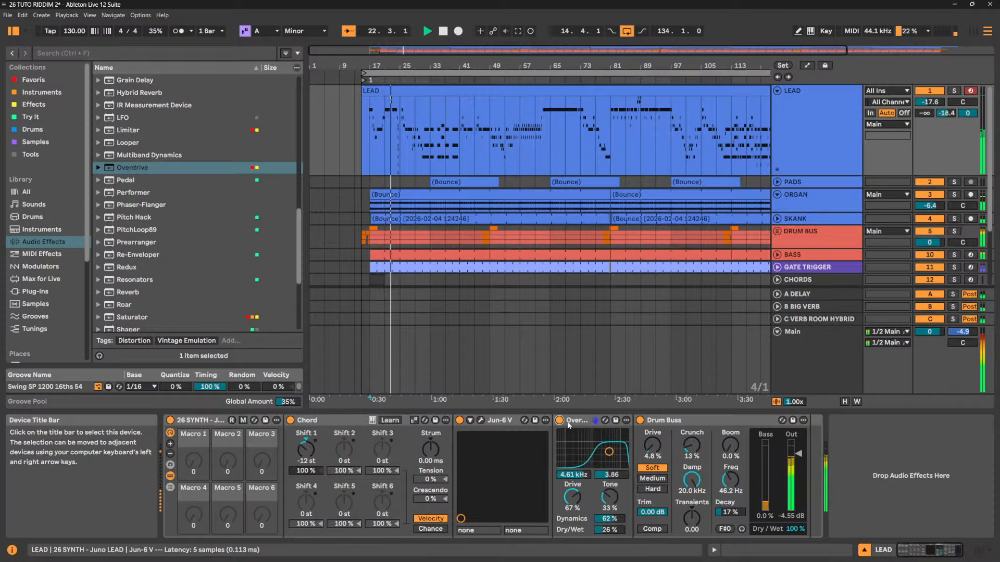
key(Tab)
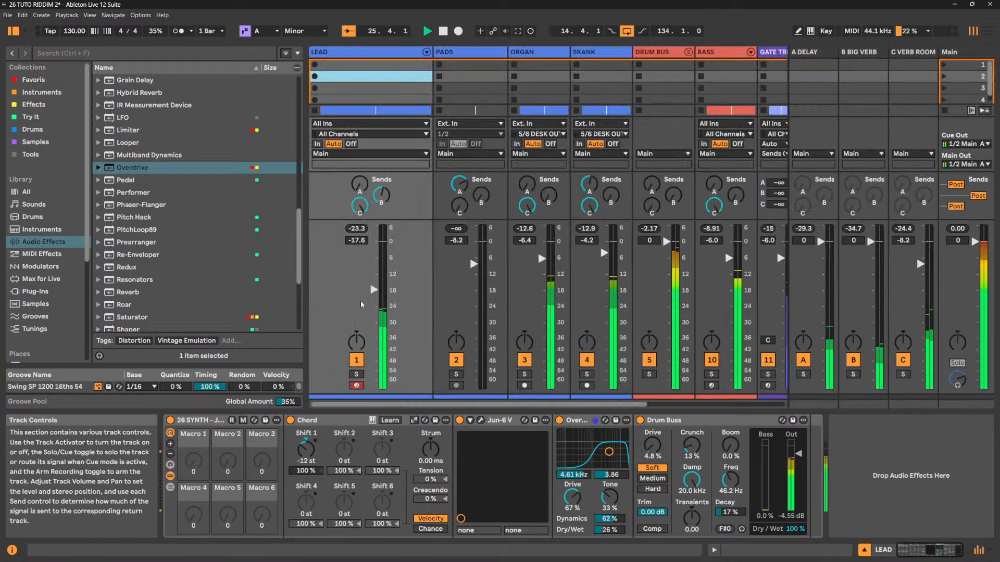
click(559, 420)
click(559, 421)
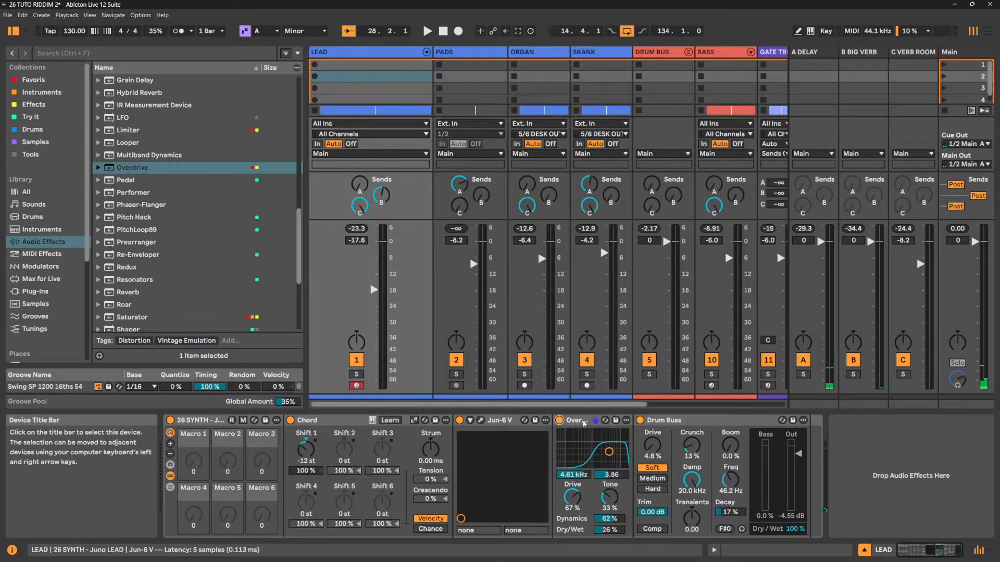
Set the LEAD track Overdrive's filter to 14.7 kHz with bandwidth 4.40 and the LEAD volume to -13.0 dB
click(584, 425)
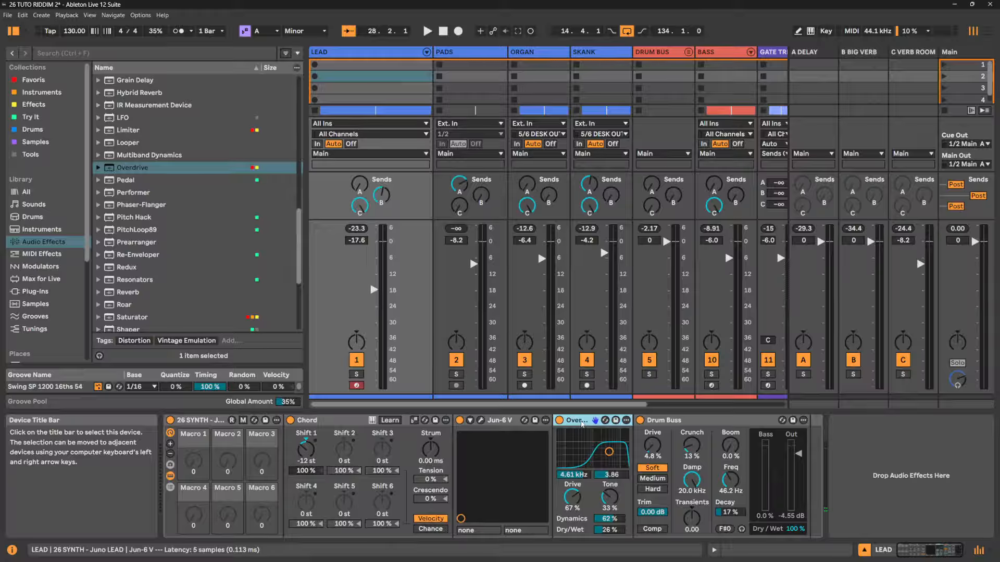
drag(607, 456, 621, 449)
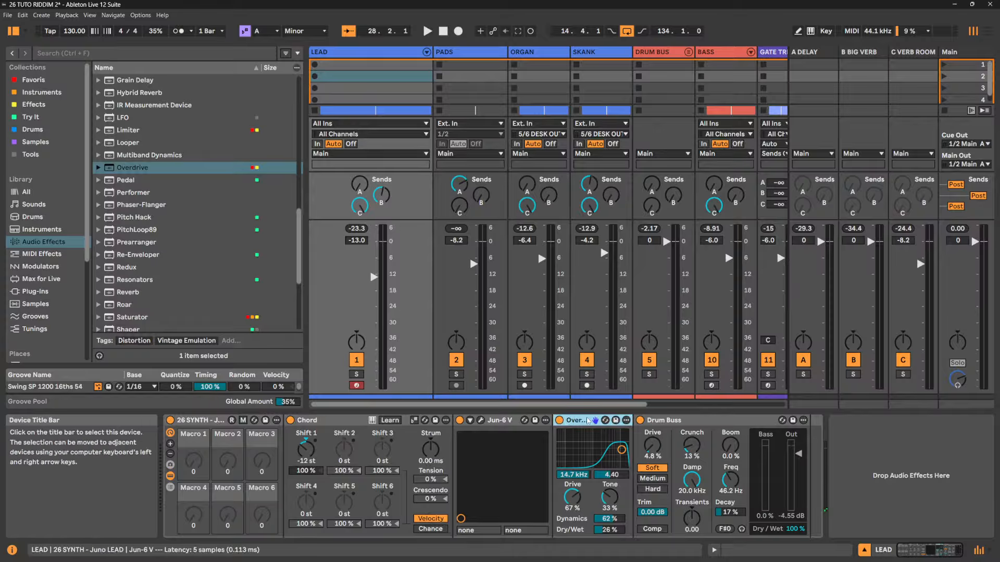
Add a deactivated duplicate of the LEAD track's Overdrive after the original and play LEAD soloed
key(ctrl+d)
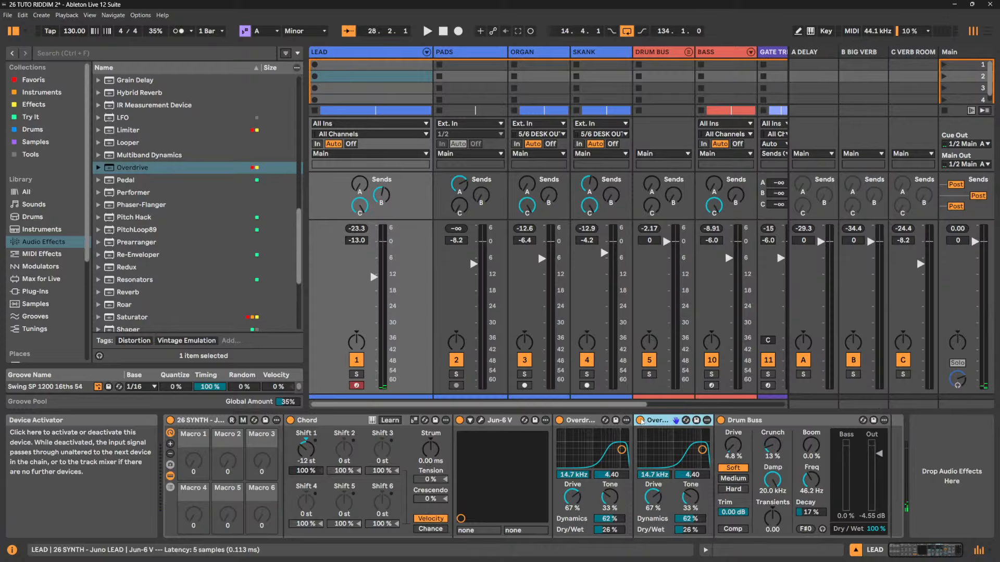
click(640, 421)
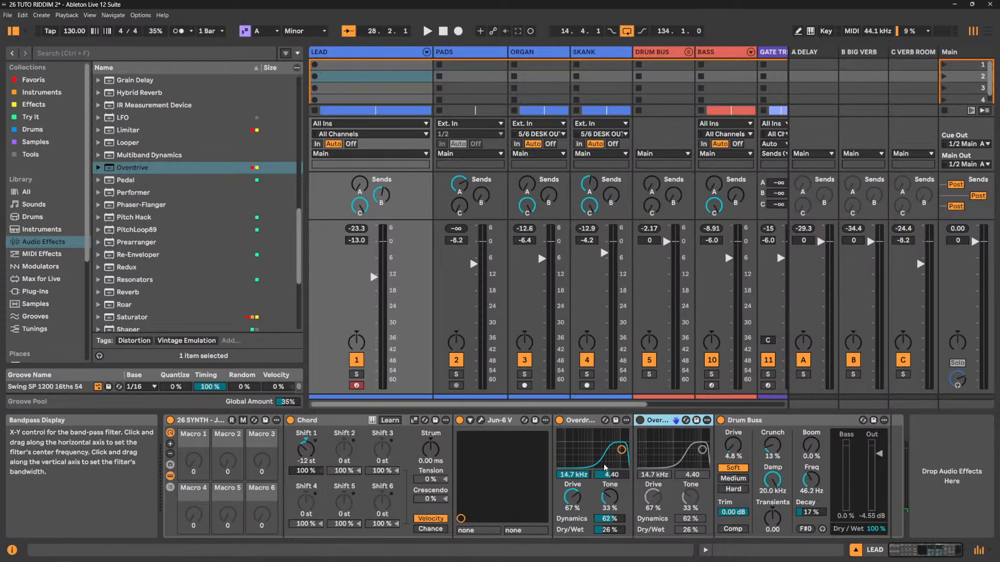
key(space)
click(356, 375)
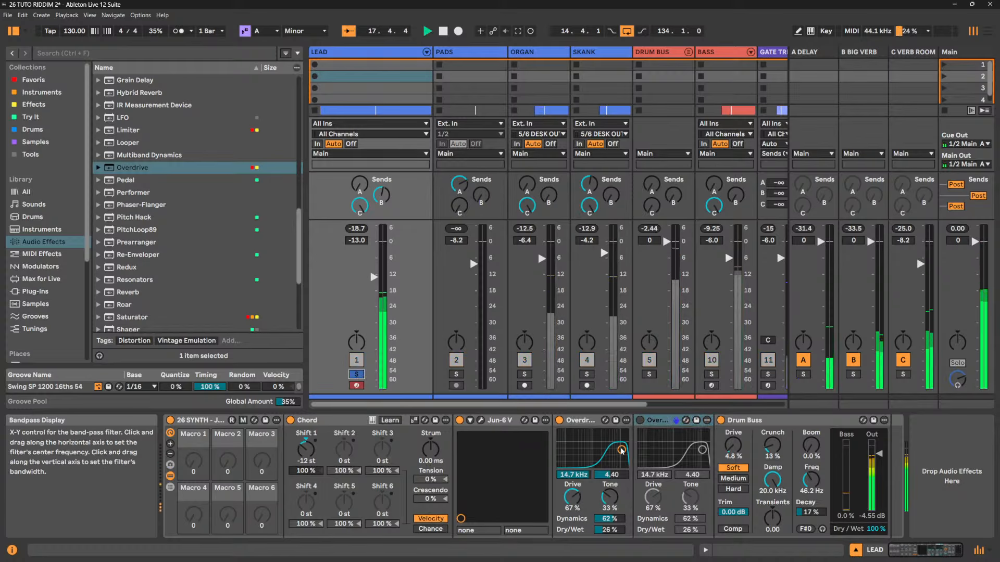
Set the first LEAD Overdrive's filter to 20.0 kHz with bandwidth 3.16 and compare the sound with it off and on
drag(622, 451, 625, 454)
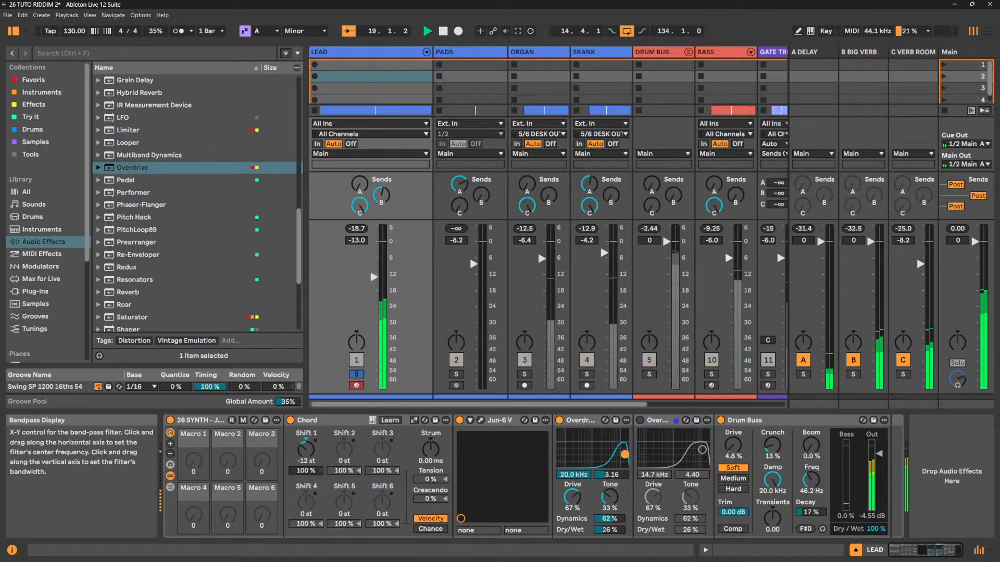
click(560, 421)
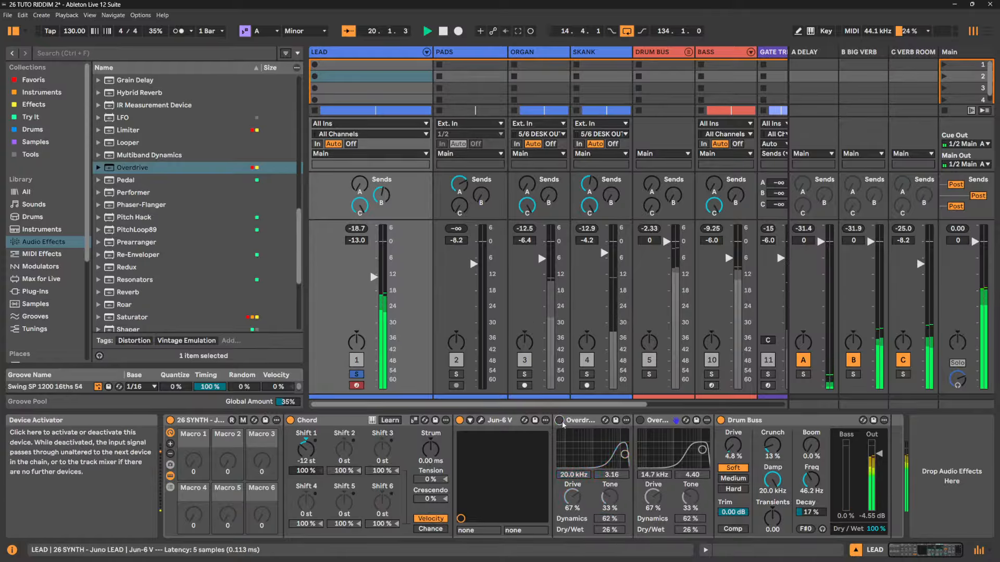
click(560, 421)
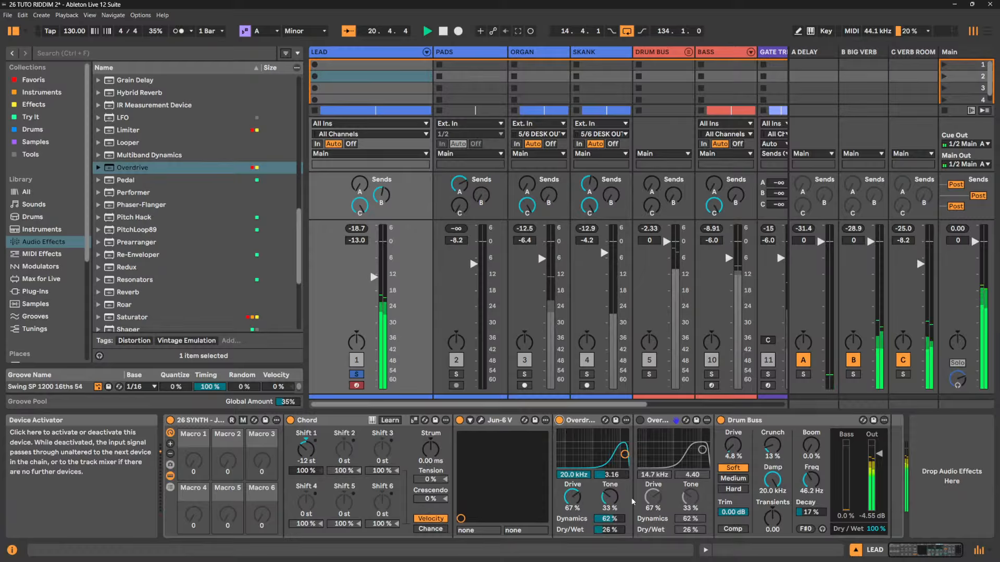
click(614, 531)
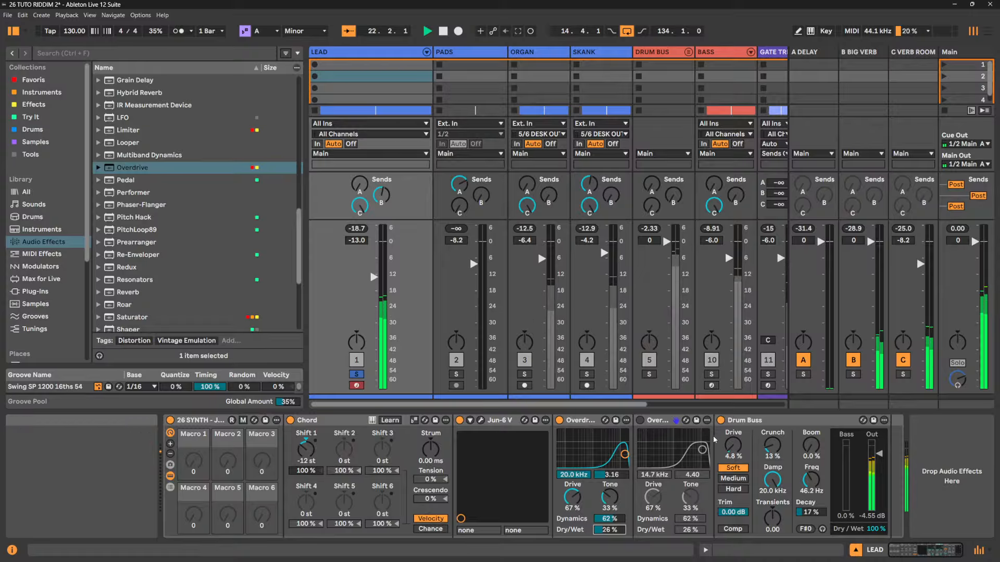
Activate the second LEAD Overdrive and set its filter to 480 Hz, bandwidth 0.85, Tone 88 % and Dry/Wet 20 %
drag(653, 467, 666, 462)
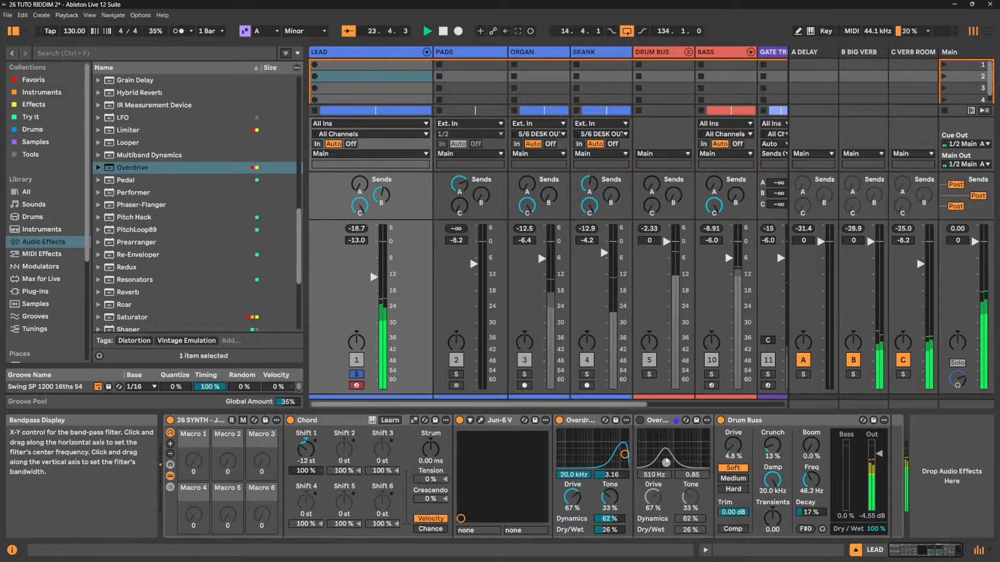
click(640, 421)
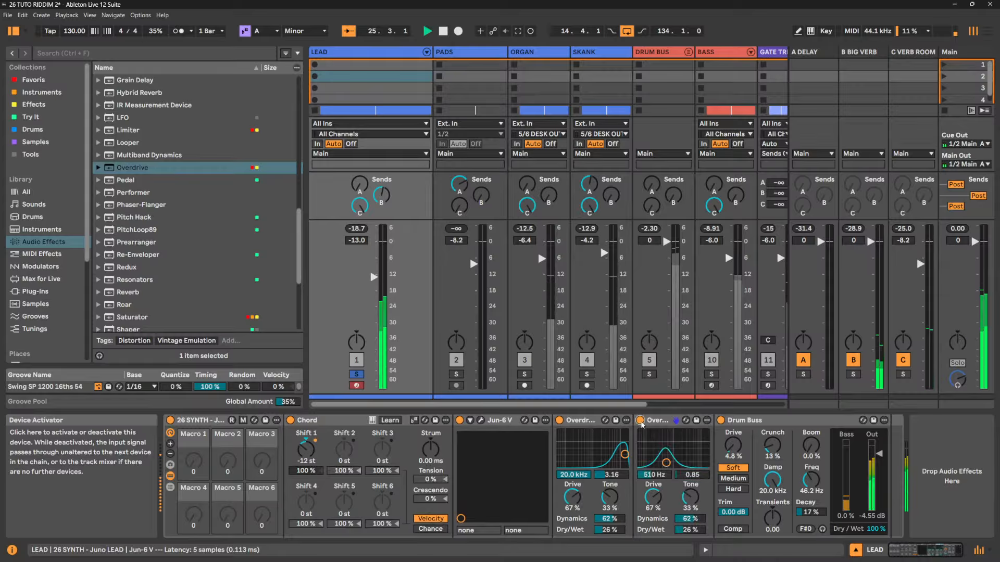
drag(692, 530, 691, 528)
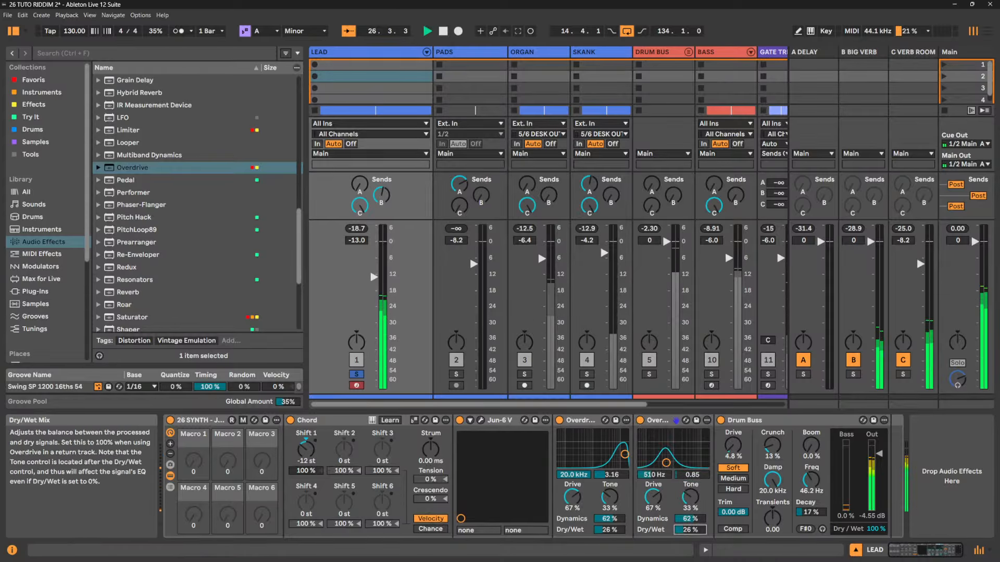
drag(666, 463, 668, 463)
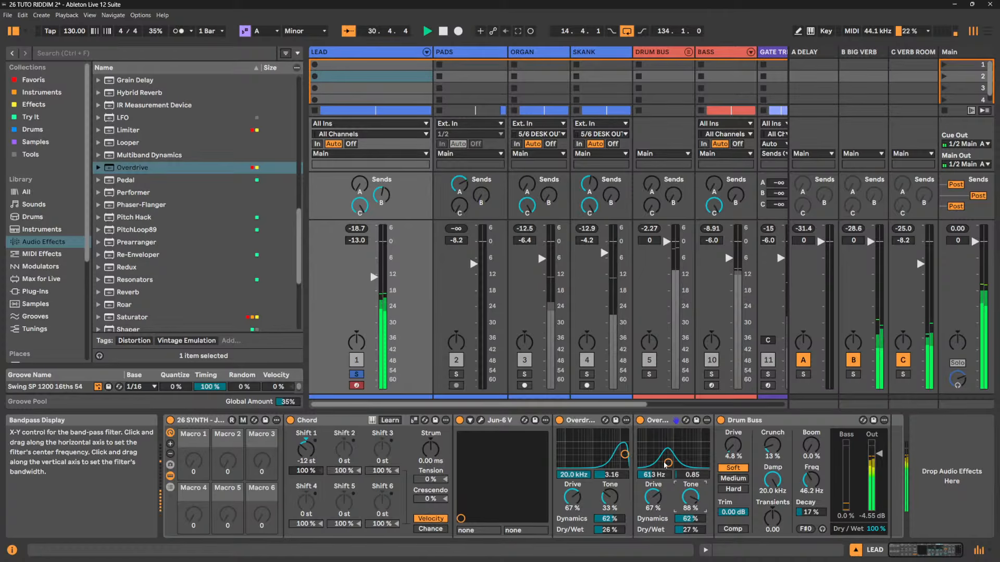
drag(668, 463, 666, 462)
drag(689, 529, 688, 534)
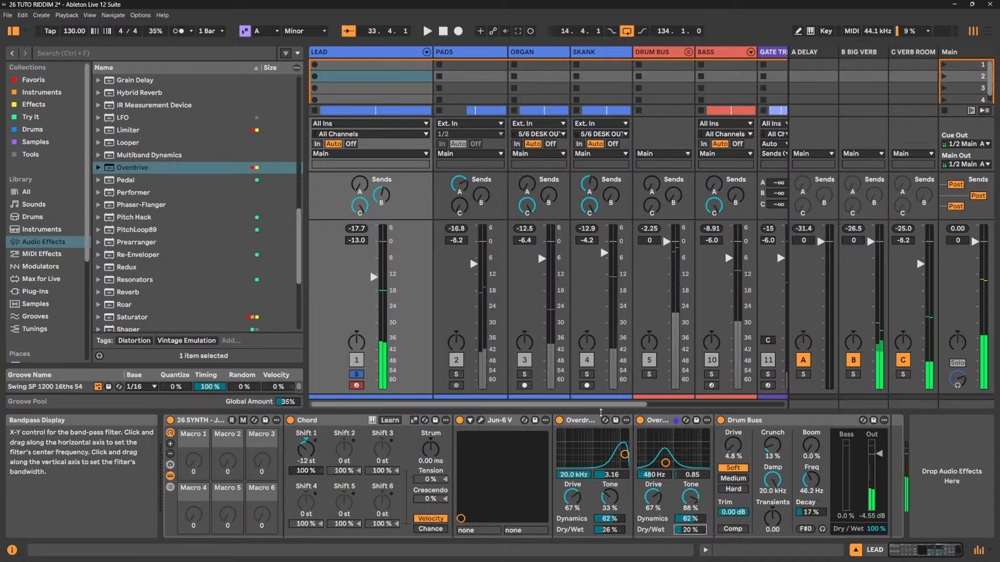
Group the two LEAD Overdrives into an Audio Effect Rack and move the second one into its own parallel chain
click(579, 420)
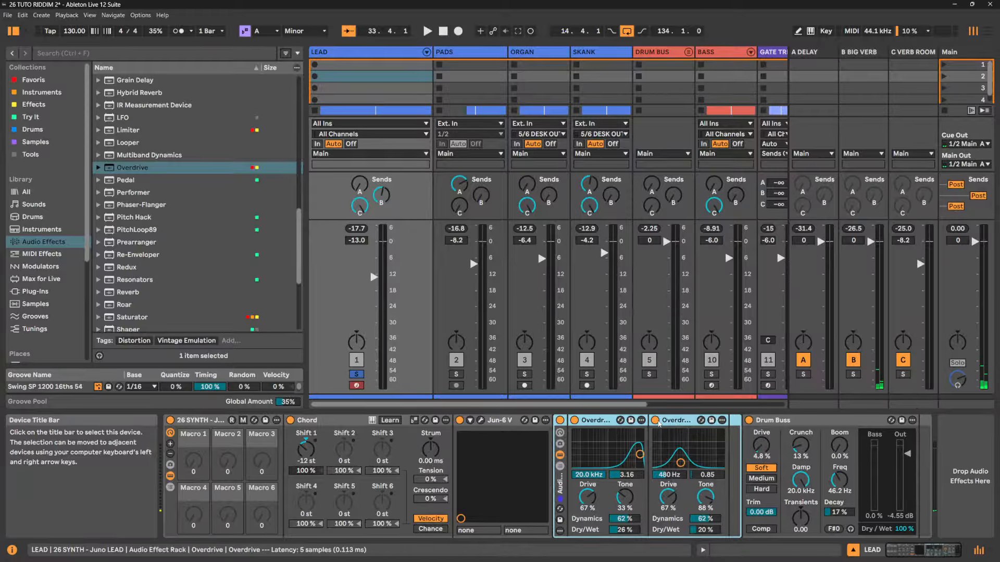
shift+click(659, 422)
key(ctrl+g)
click(559, 467)
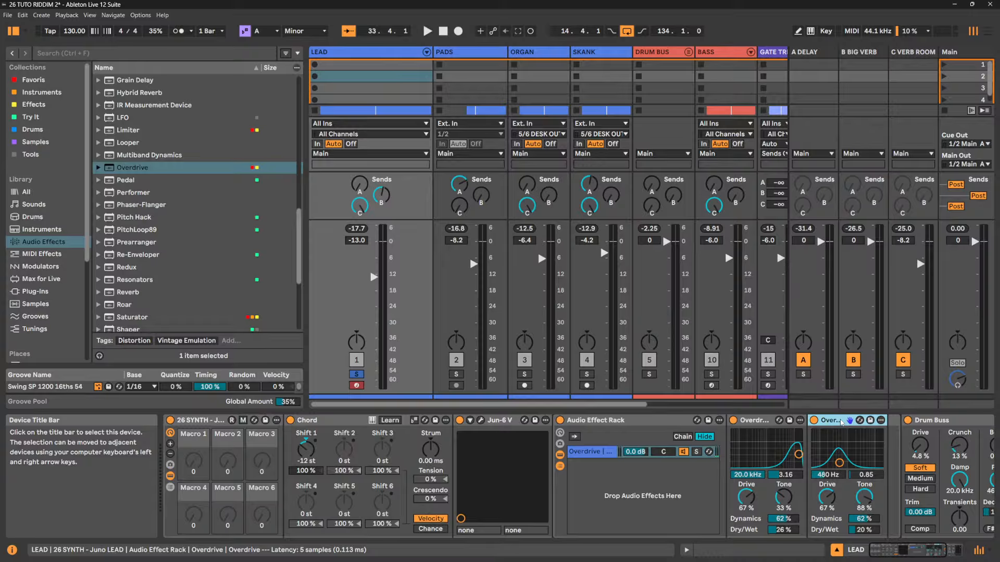
drag(841, 423, 597, 482)
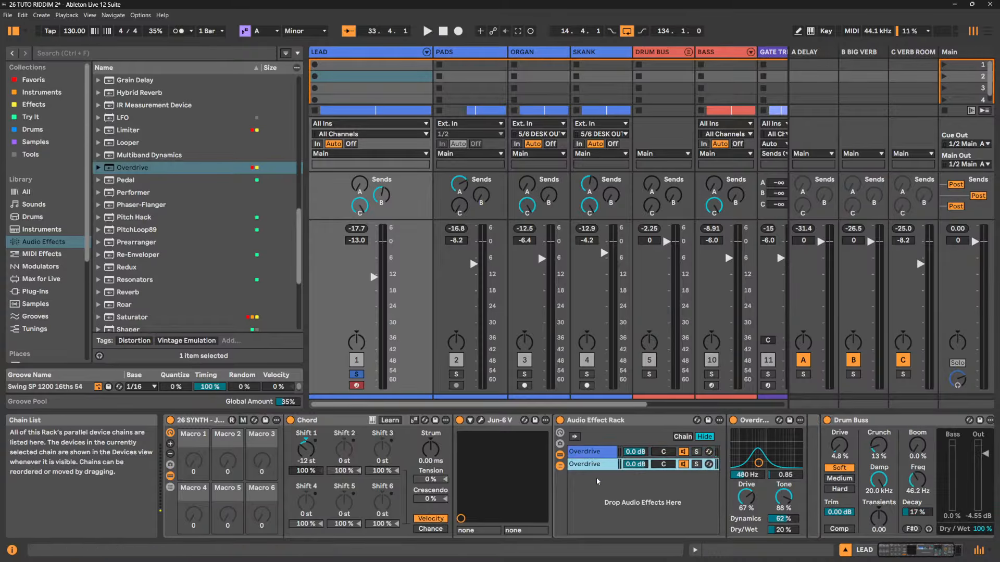
Rename the rack's two Overdrive chains as DRV 1 and DRV 2
click(601, 453)
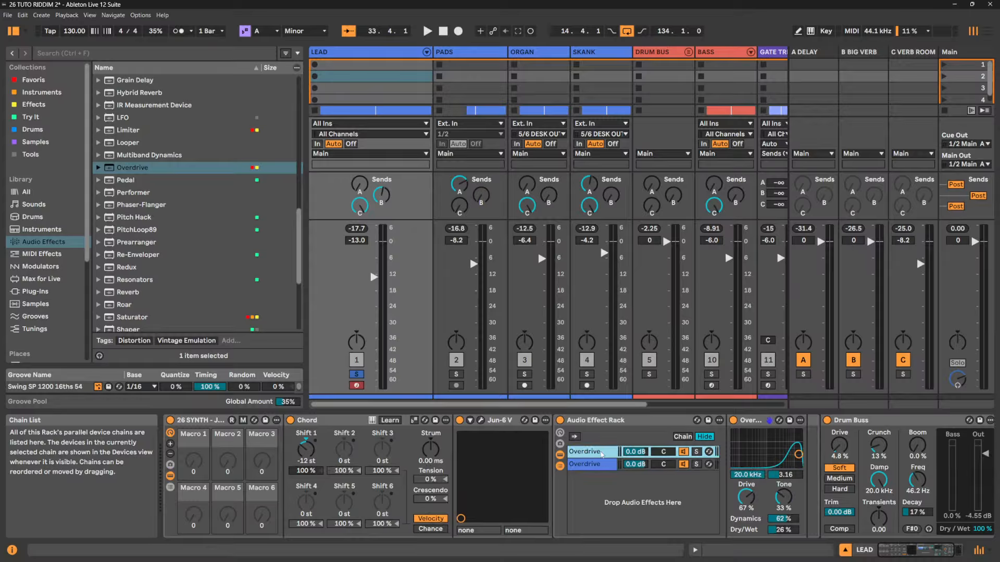
key(ctrl+r)
text(DRV 1)
click(600, 467)
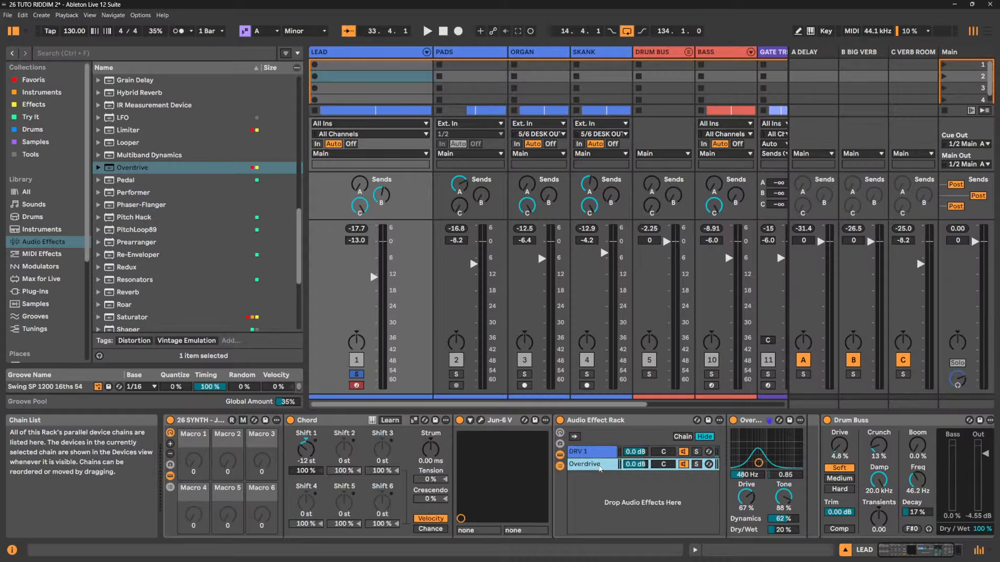
key(space)
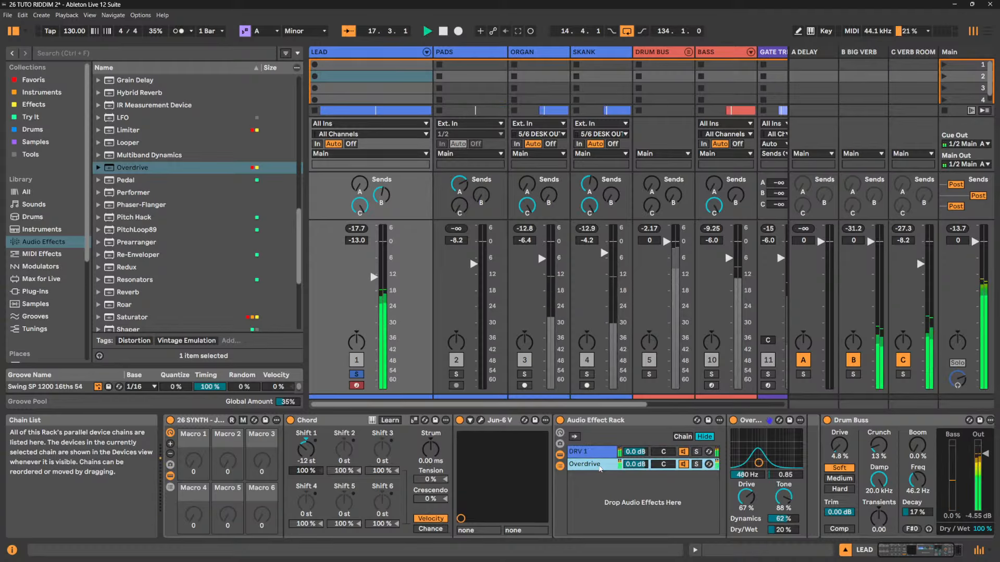
key(ctrl+r)
text(D)
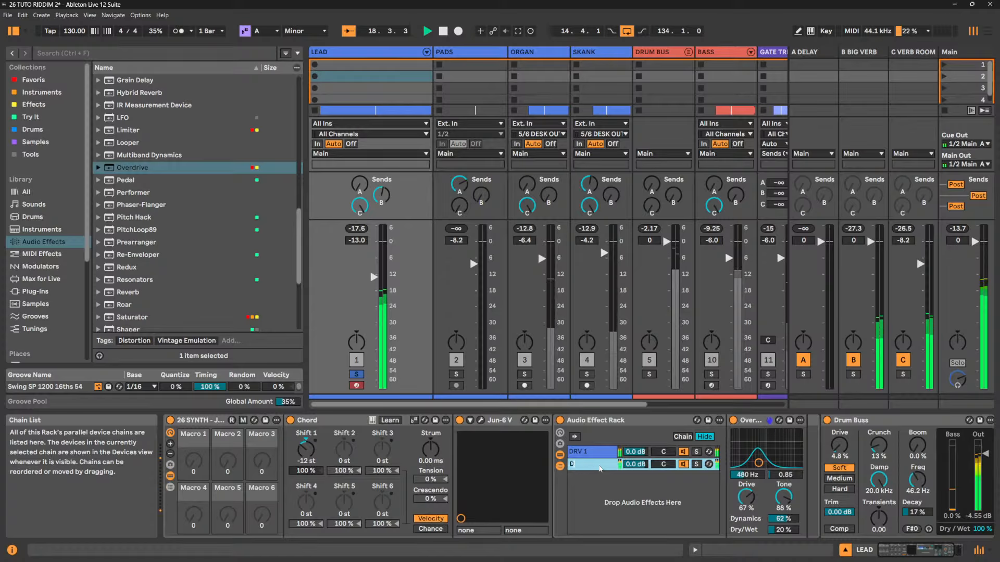
text(RV 2)
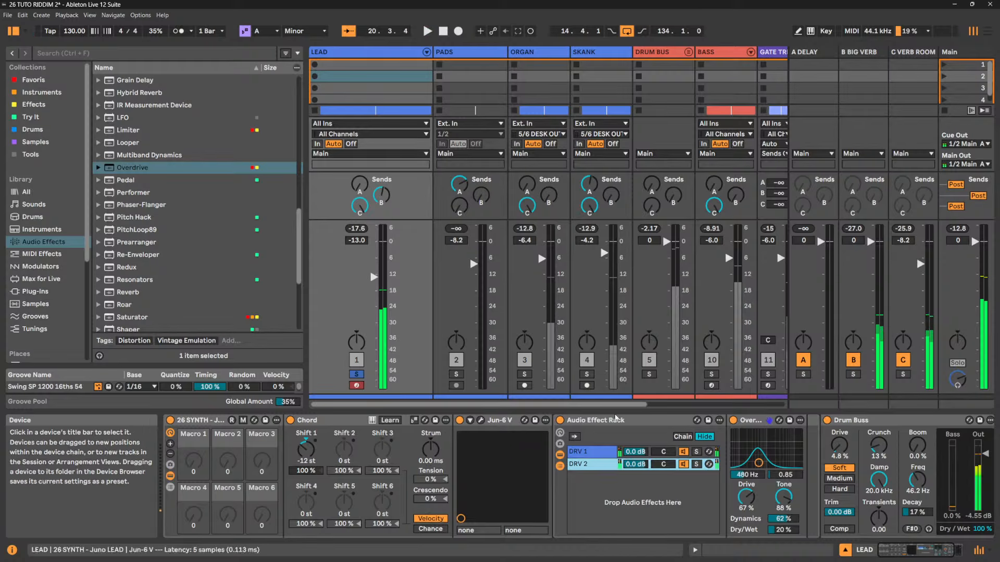
Rename the Audio Effect Rack as SHRPARA DRIVE
click(613, 423)
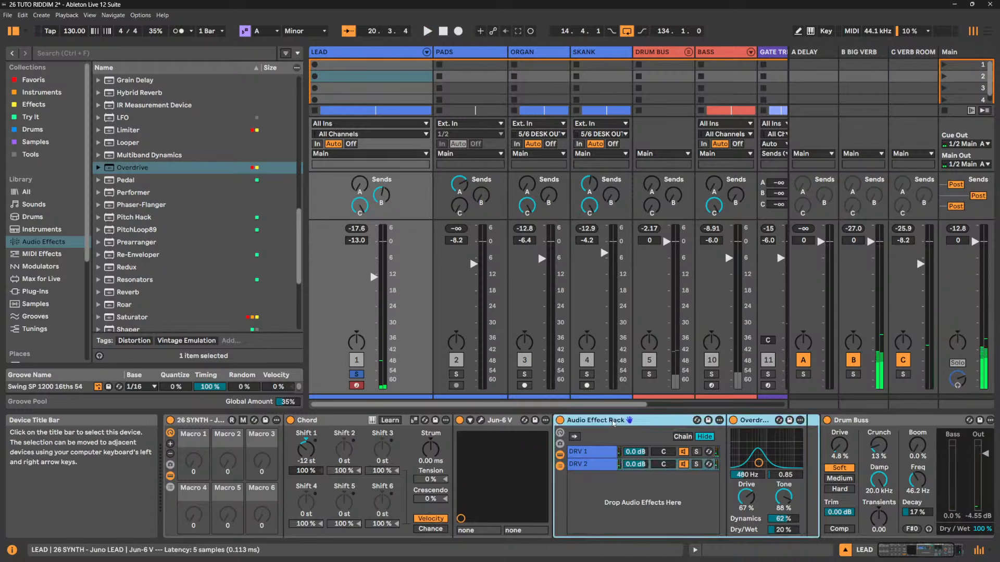
key(ctrl+r)
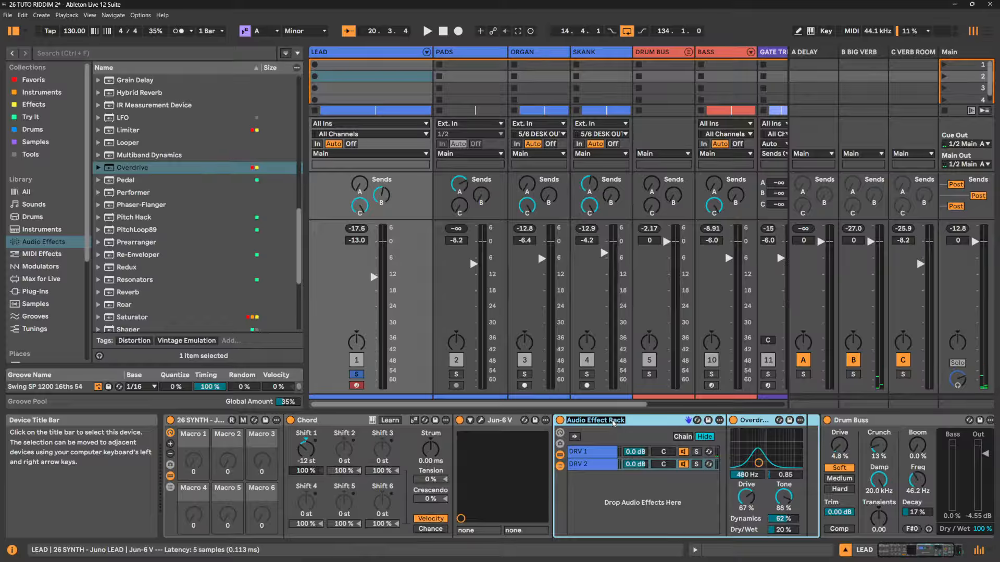
text(PARA DRIVE)
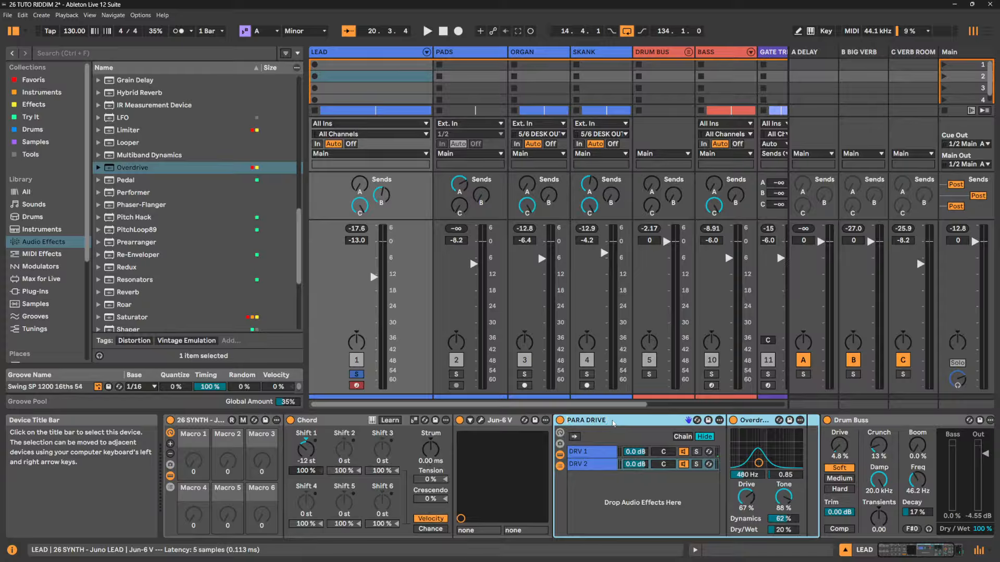
text(SHR)
key(Return)
During playback, set the Overdrive filter to 170 Hz, bandwidth 1.74 on DRV 2 and 10.9 kHz, bandwidth 2.09 on DRV 1, and review both chains
key(space)
mouse_move(758, 463)
mouse_down()
mouse_move(747, 459)
mouse_move(755, 461)
mouse_up()
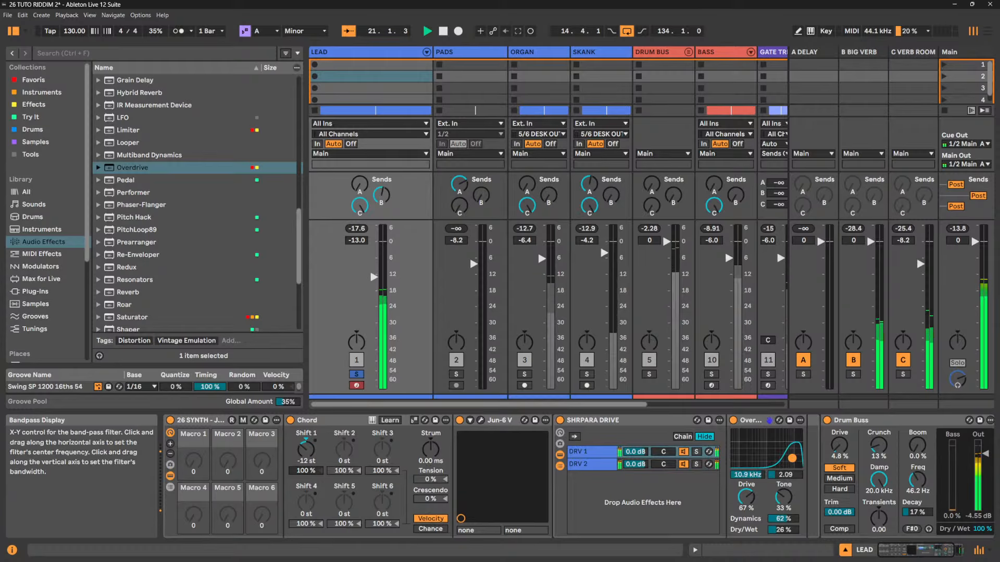
key(space)
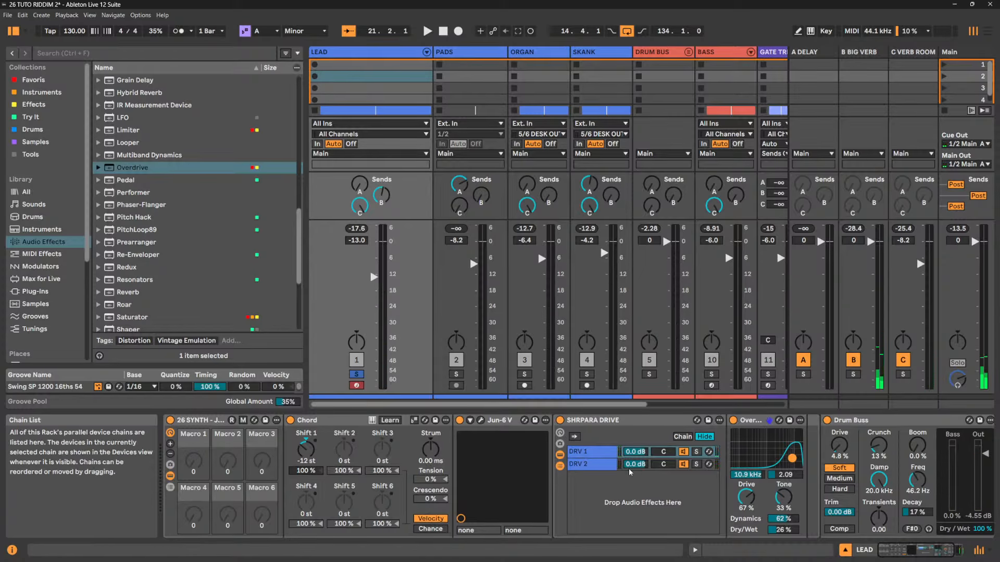
click(605, 452)
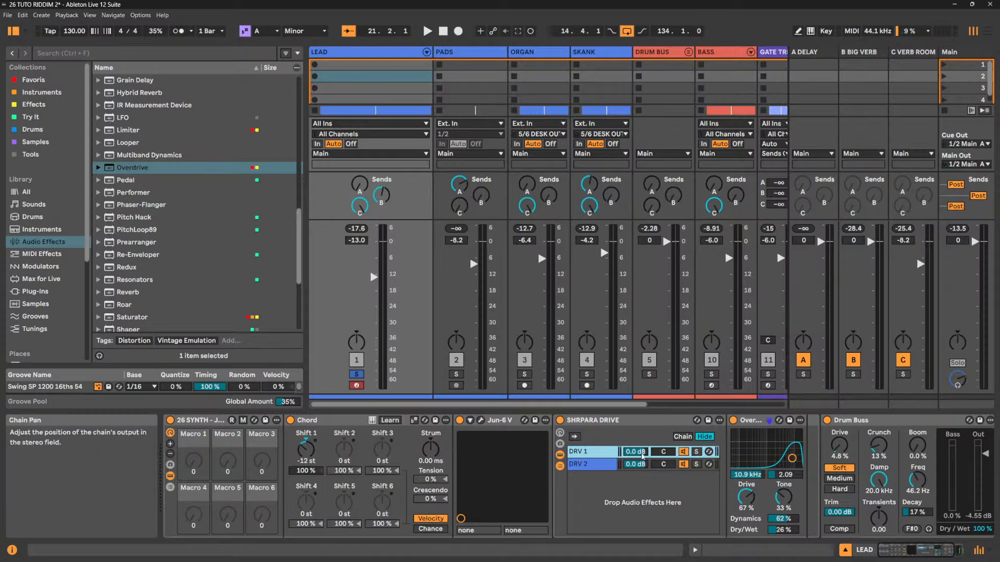
click(596, 469)
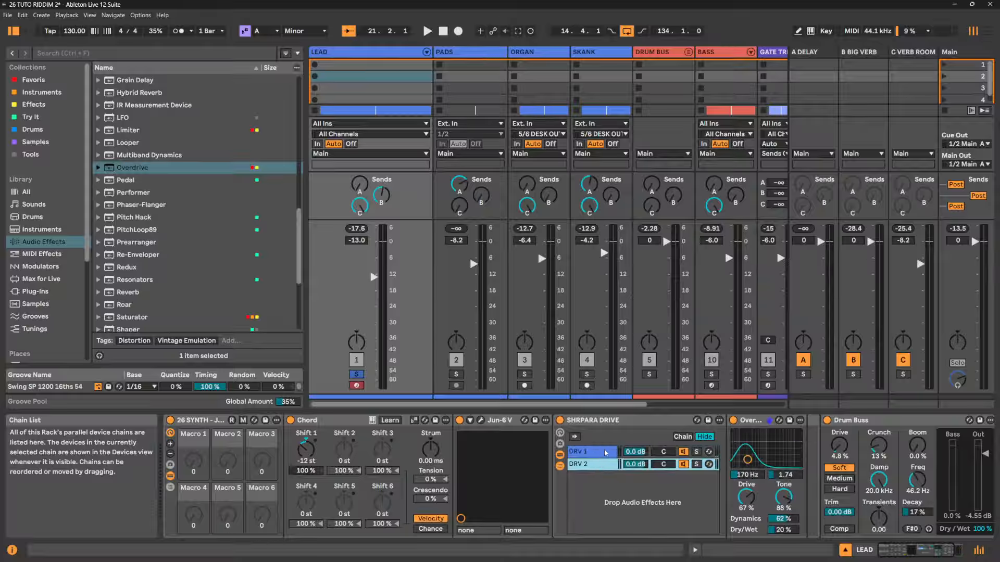
click(606, 452)
click(604, 464)
Move the SHRPARA DRIVE rack from the LEAD track to the PATREON SAVE track, after the SHR - X-OVER rack
right_click(608, 421)
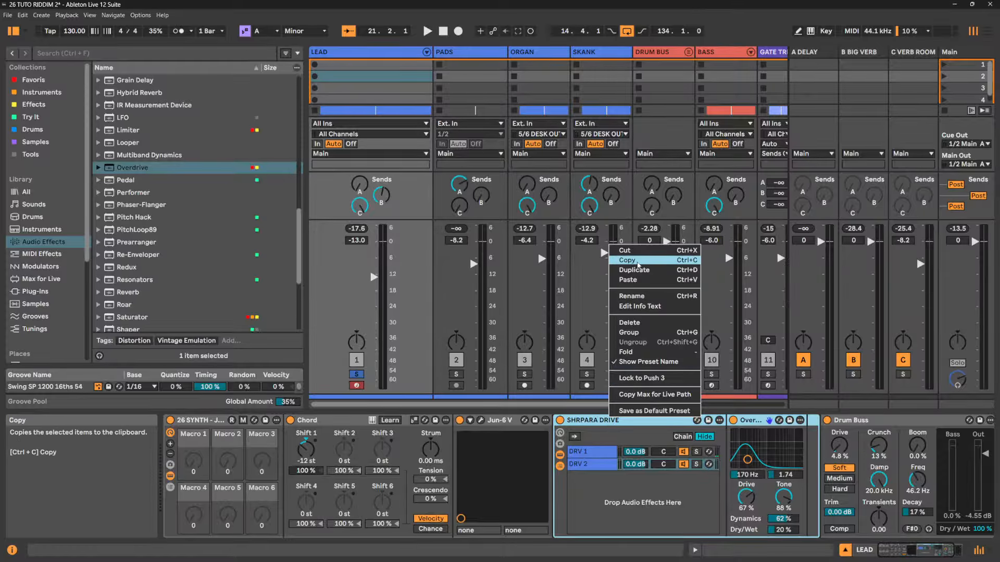
click(628, 251)
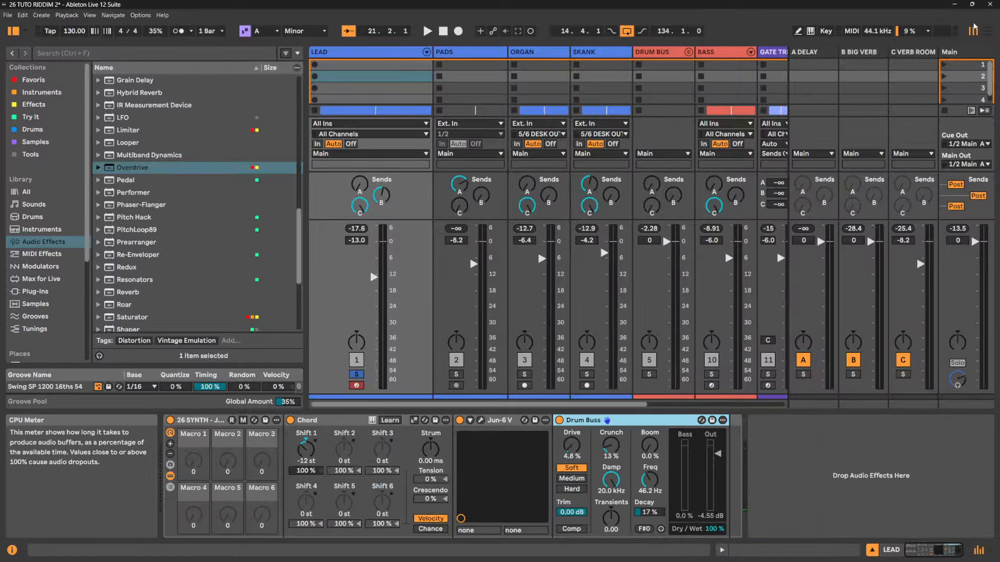
click(988, 32)
scroll(828, 234, down, 5)
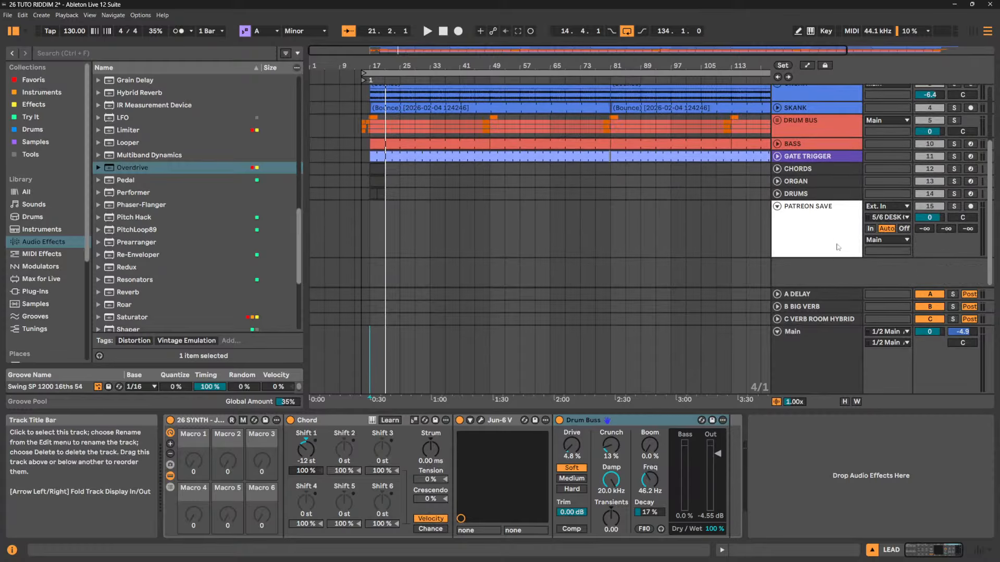
click(825, 225)
right_click(425, 449)
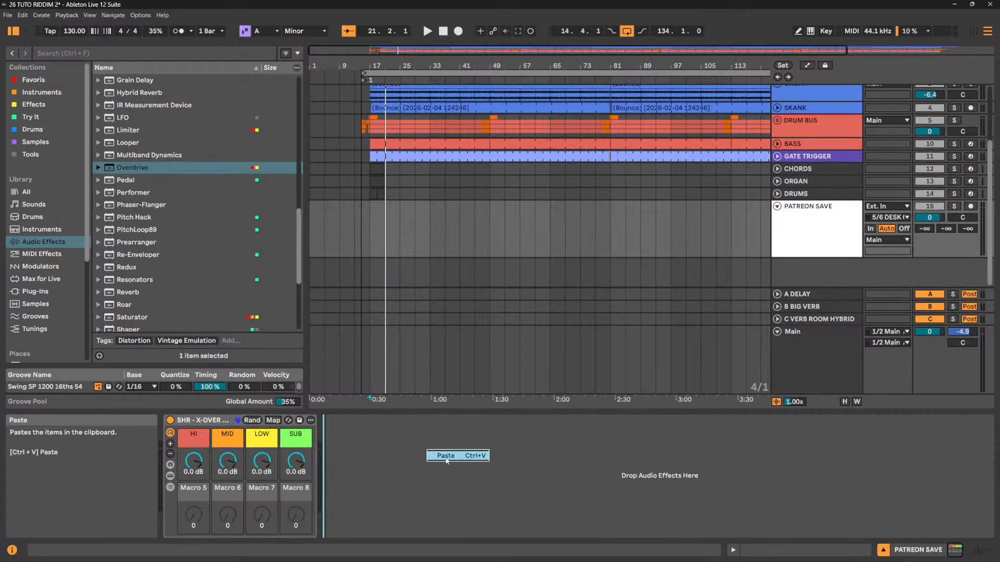
click(442, 458)
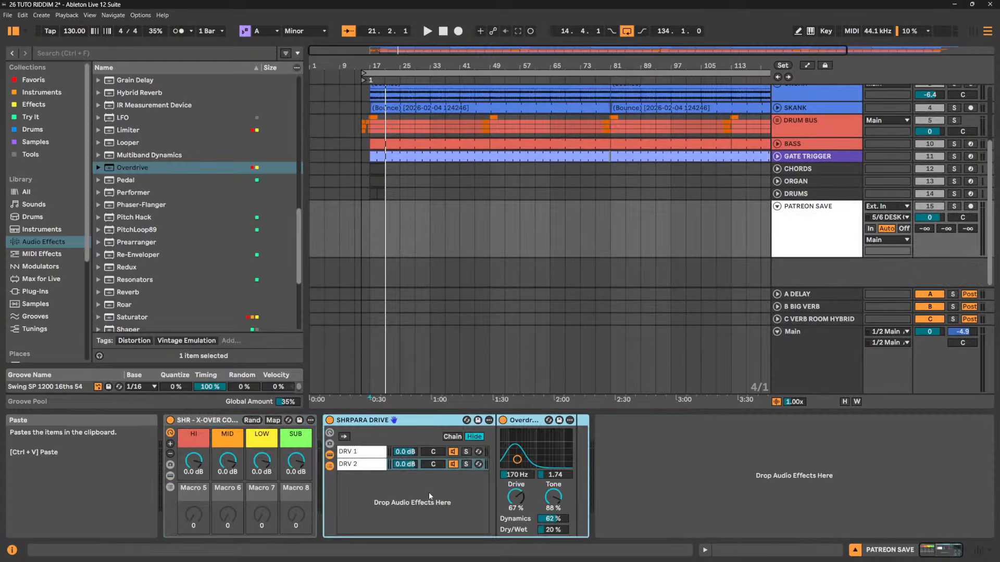
Show the SHRPARA DRIVE macros and map the DRV 1 Overdrive's Drive to Macro 1 and its Tone to Macro 2
click(329, 433)
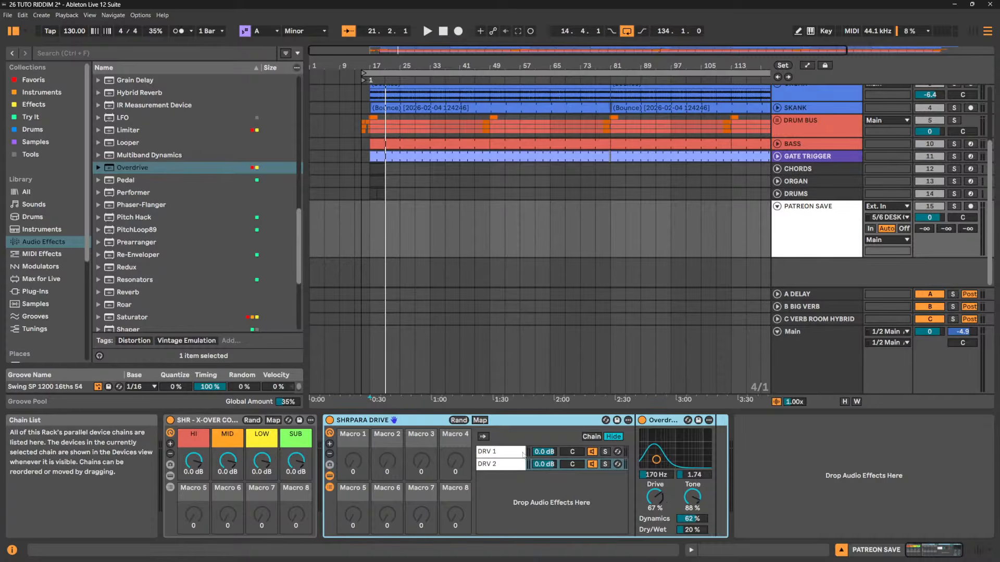
click(495, 452)
right_click(662, 503)
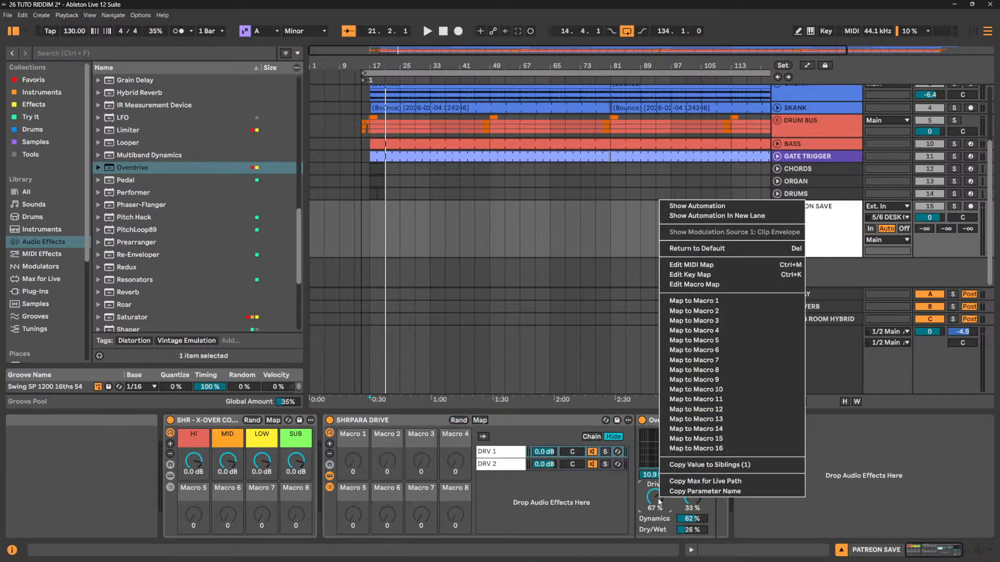
click(682, 300)
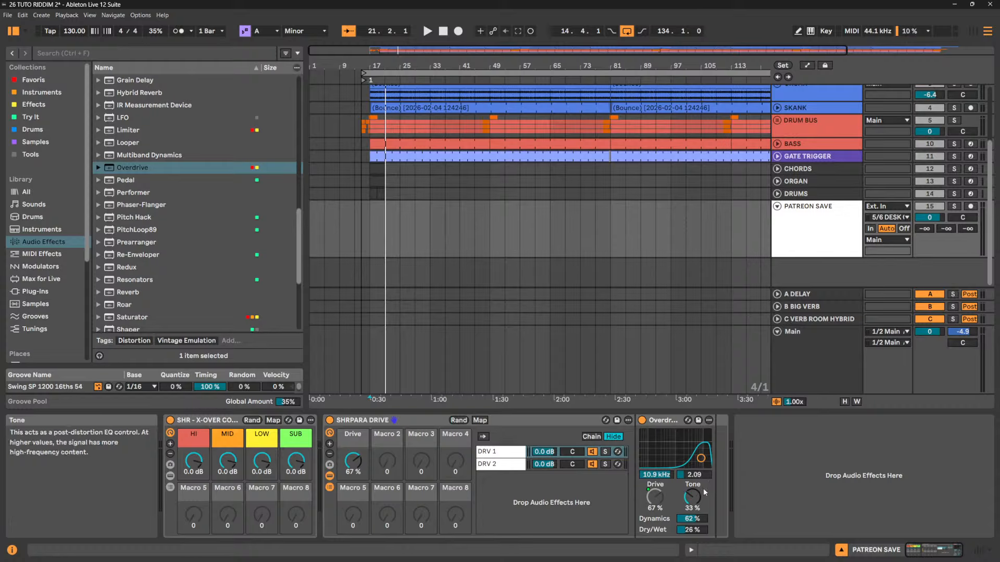
right_click(694, 496)
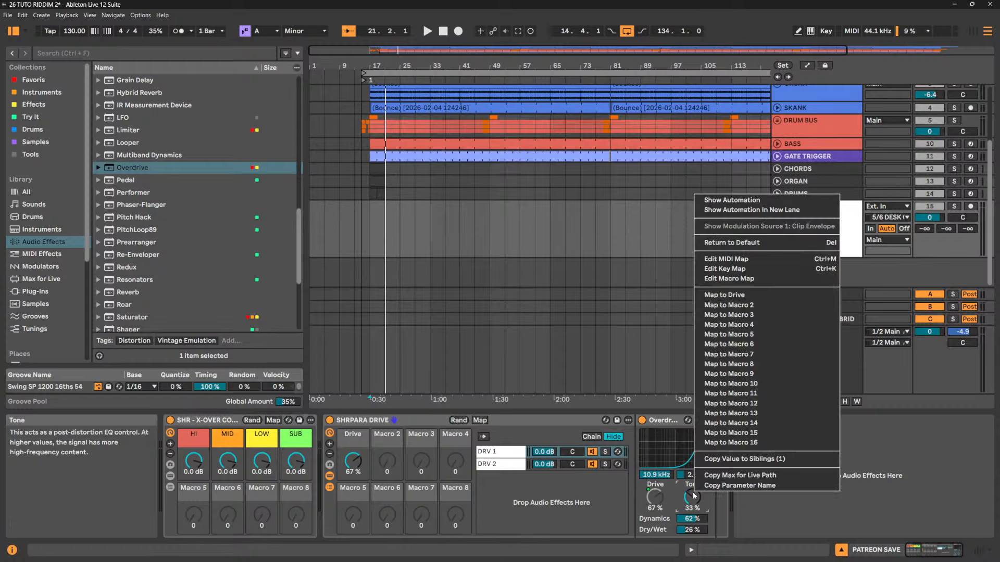
click(741, 310)
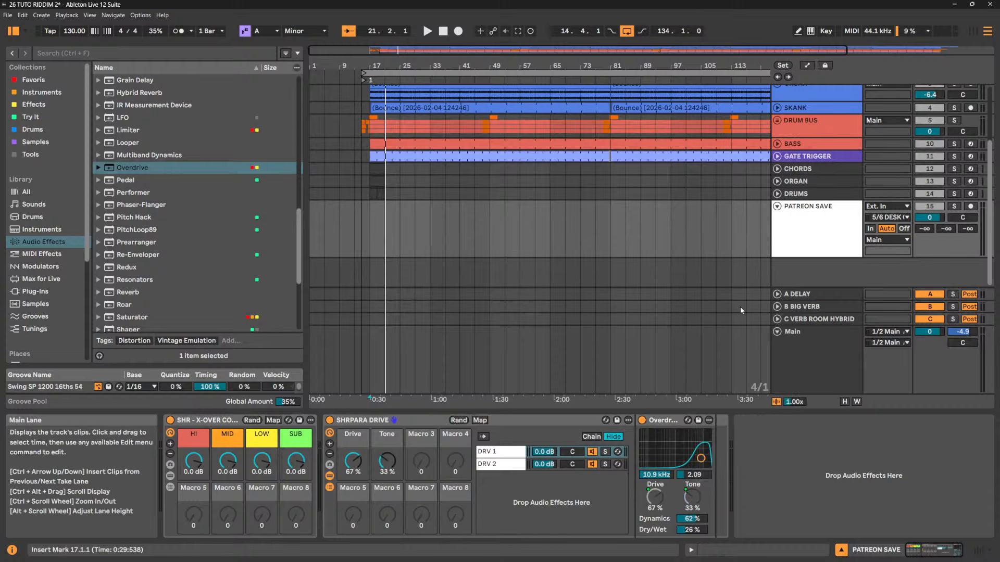
Map the DRV 2 Overdrive's Drive to Macro 3 and its Tone to Macro 4
click(515, 465)
right_click(656, 497)
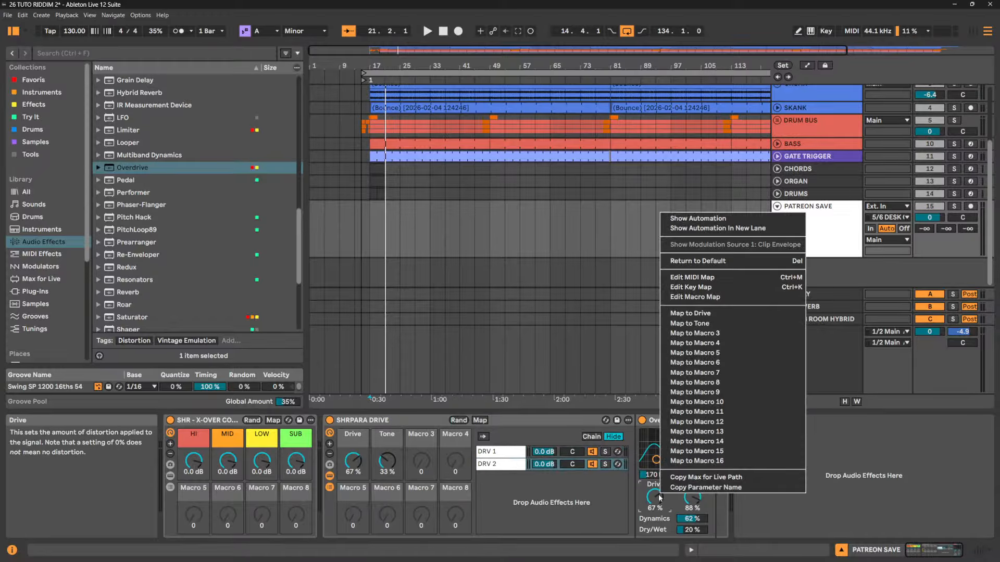
click(694, 333)
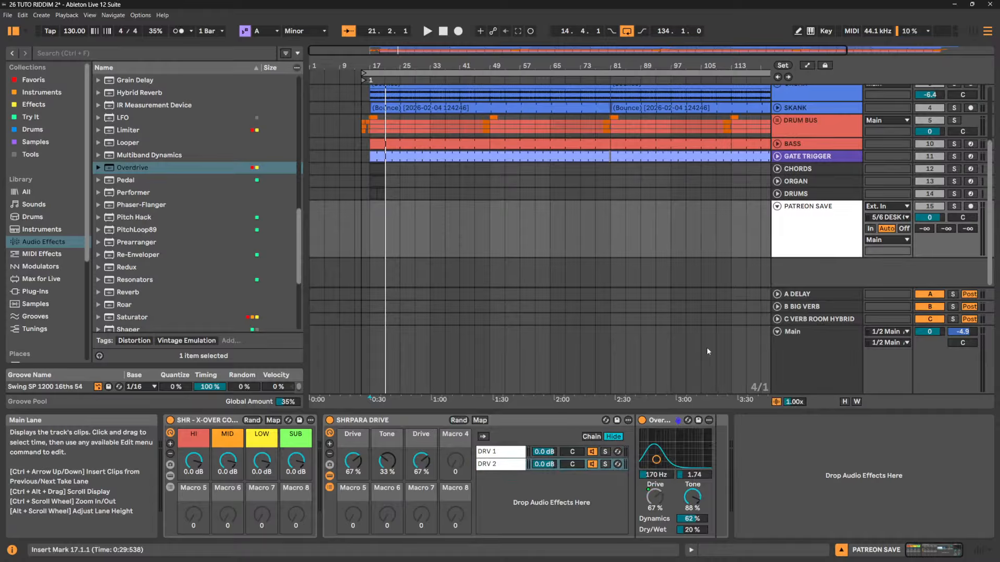
right_click(651, 493)
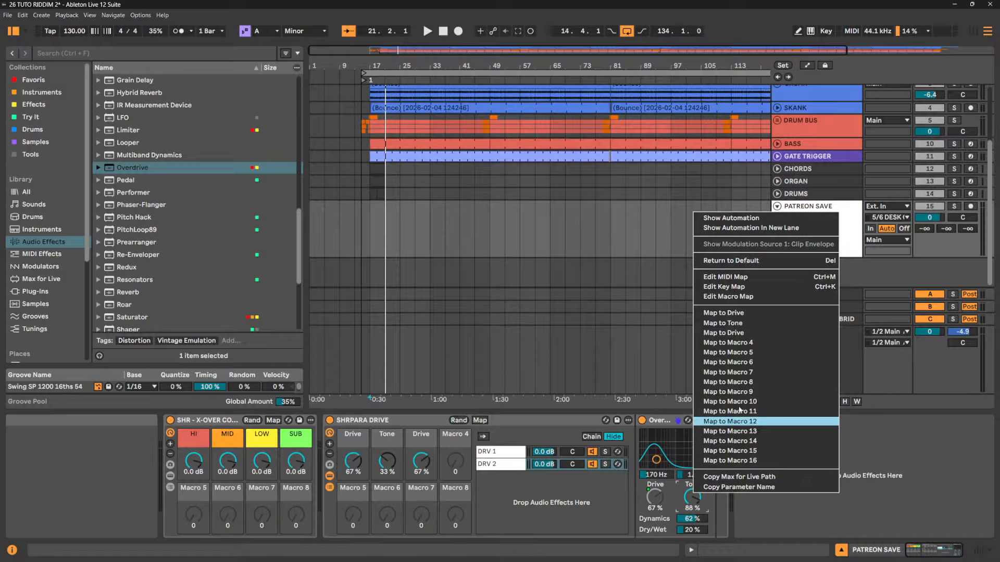
click(750, 343)
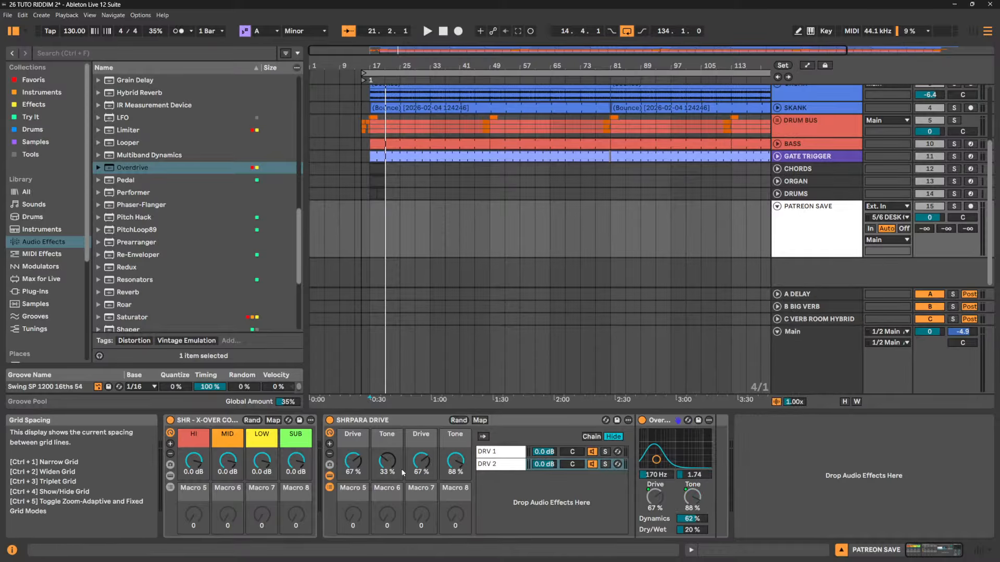
Rename the four mapped SHRPARA DRIVE macros as Drive 1, Tone 1, Drive 2 and Tone 2
click(352, 435)
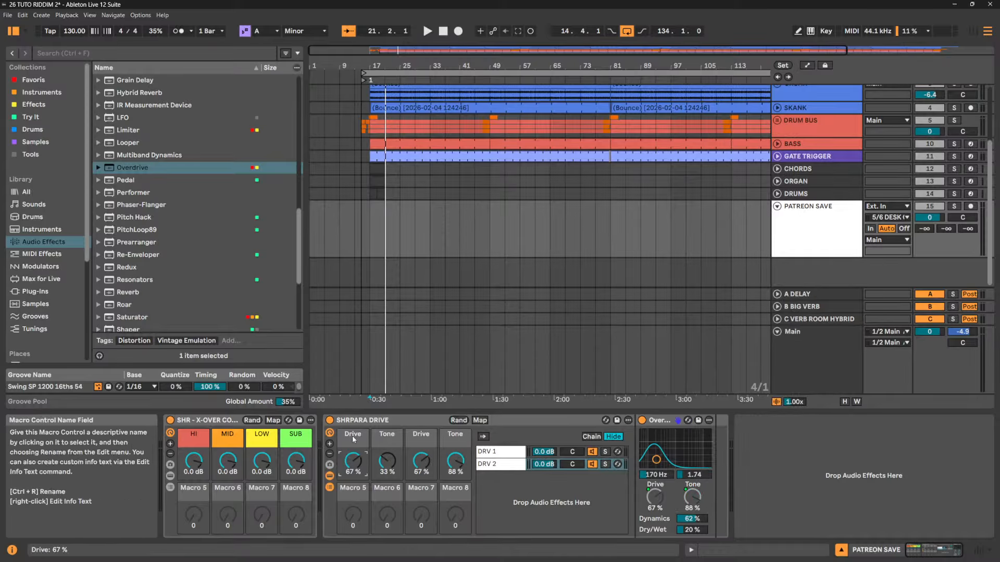
key(ctrl+r)
text(1)
click(387, 435)
key(ctrl+r)
text(1)
click(426, 436)
key(ctrl+r)
click(430, 434)
text(2)
click(465, 440)
key(ctrl+r)
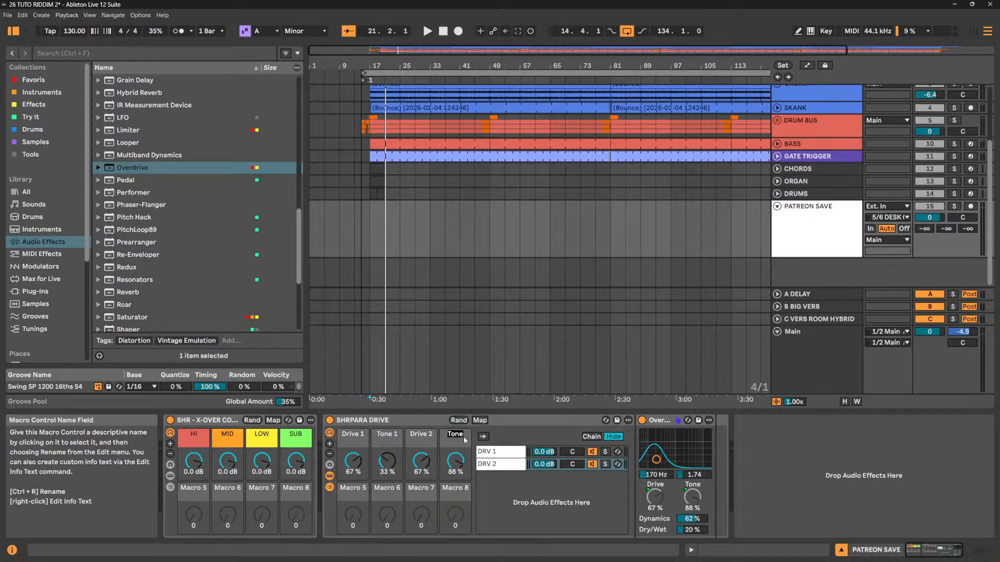
text(2)
Colour the Drive 1 and Tone 1 macros light orange and the Drive 2 and Tone 2 macros Tangerine
right_click(355, 436)
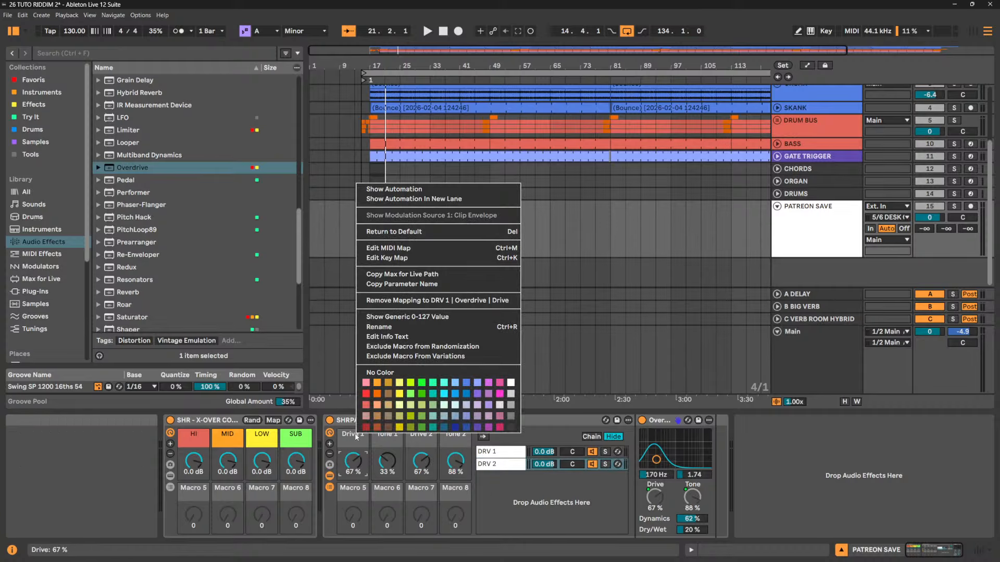
click(377, 384)
right_click(387, 435)
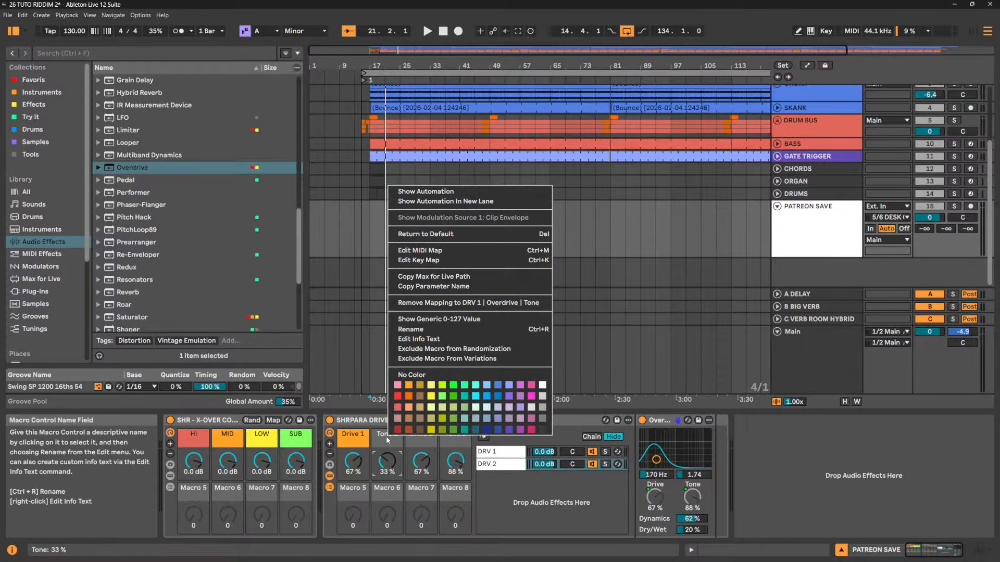
click(409, 385)
right_click(420, 434)
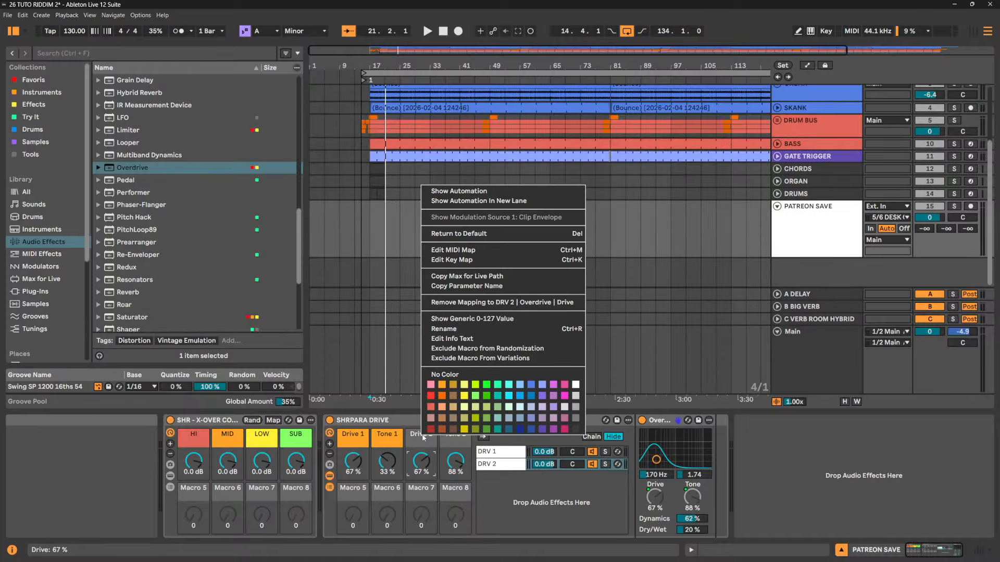
click(453, 386)
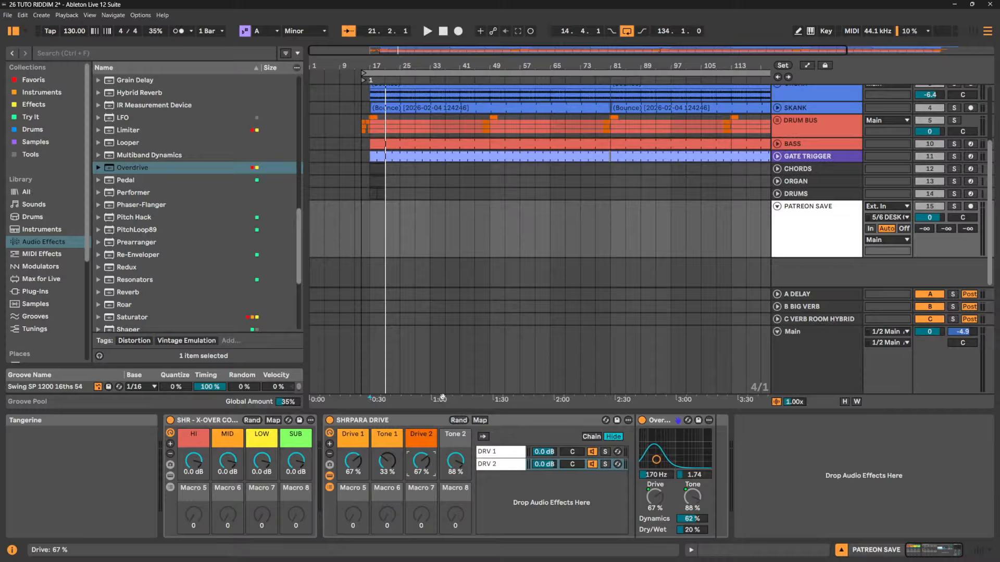
right_click(452, 429)
click(471, 393)
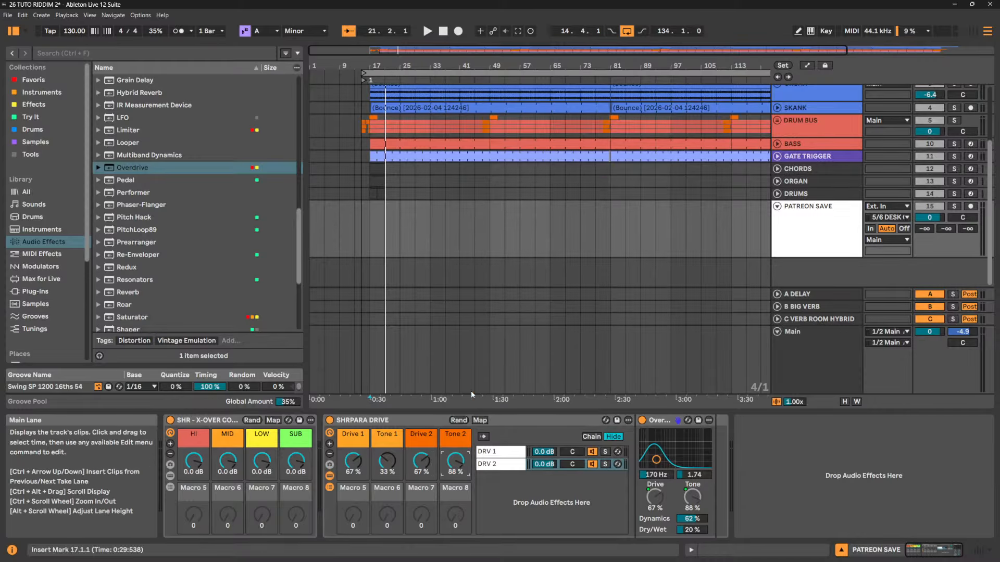
Rename the SHRPARA DRIVE rack as SHR PARALLEL DRIVE
click(351, 422)
key(ctrl+r)
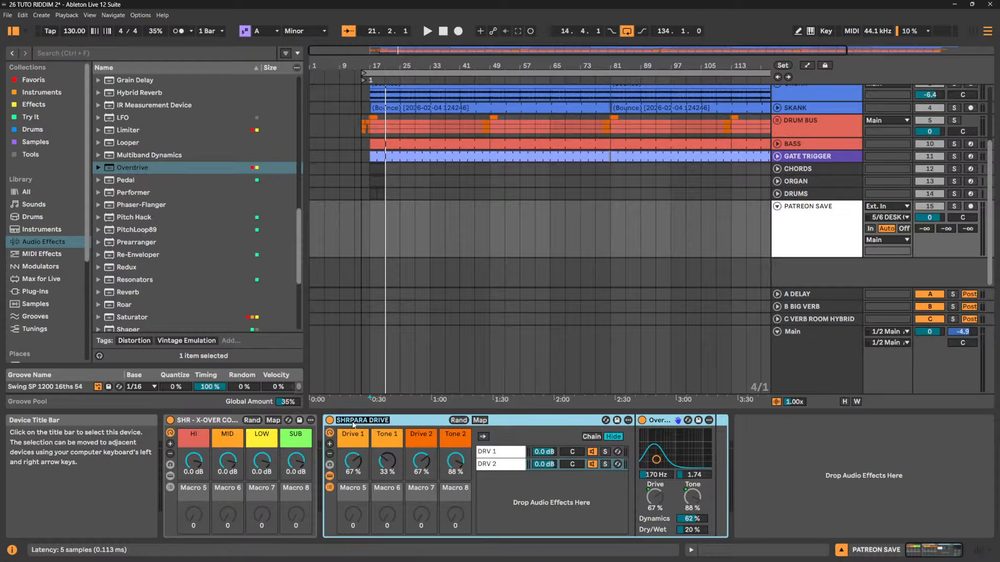
click(351, 421)
text(PARALLEL)
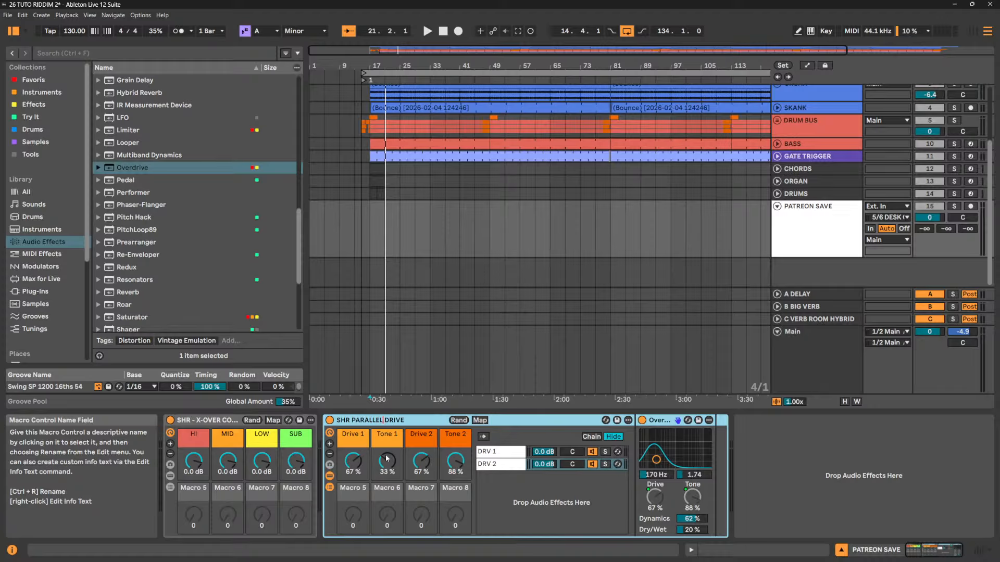
Reset the DRV 2 Overdrive's Dynamics and Dry/Wet to 50 % each
click(503, 509)
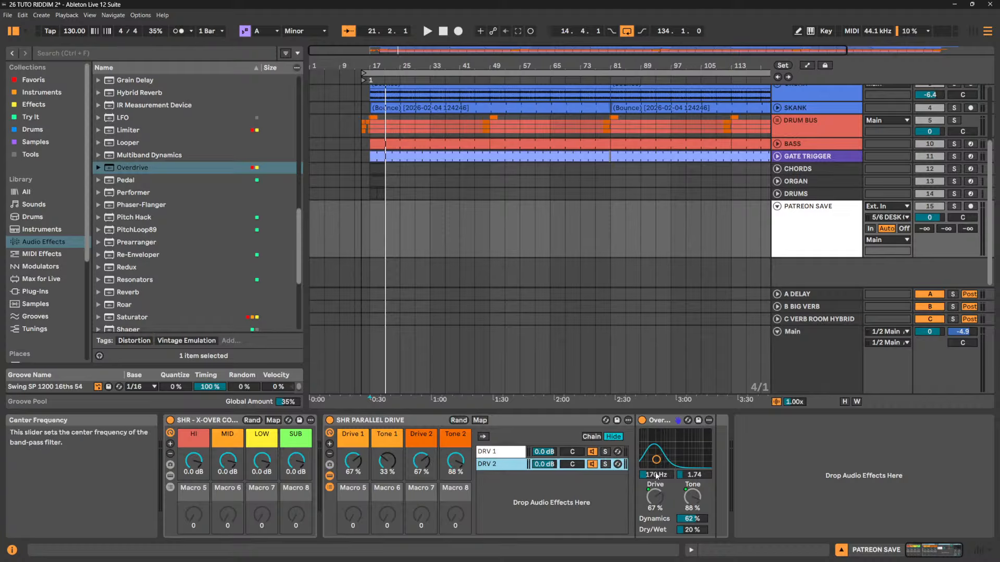
double_click(690, 519)
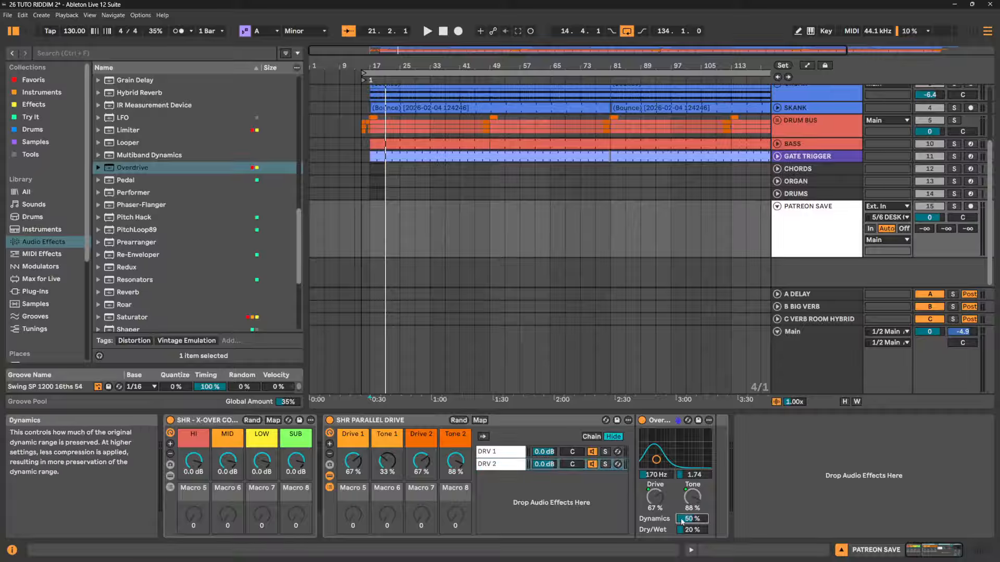
click(501, 469)
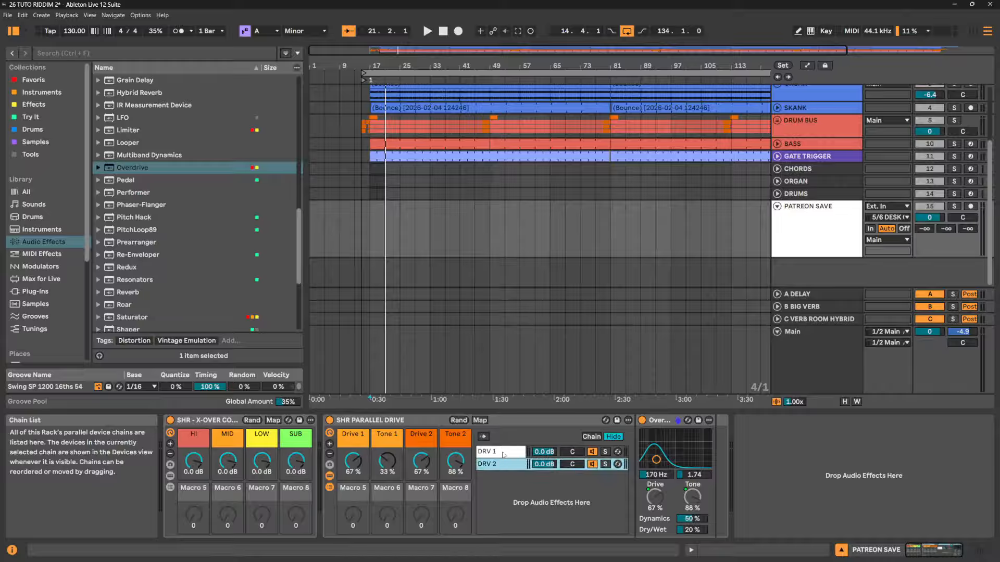
double_click(691, 530)
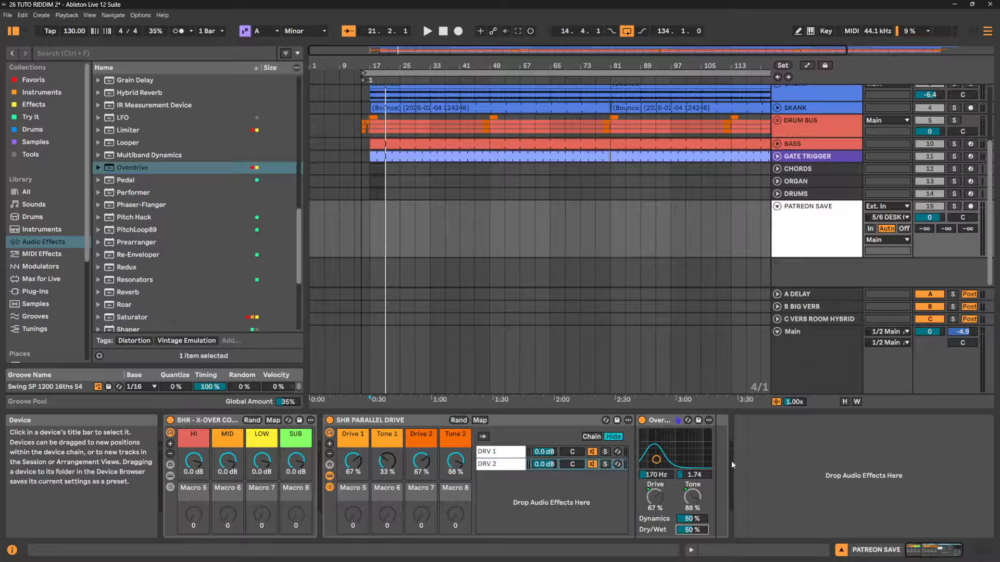
Map the Dry/Wet of both the DRV 2 and DRV 1 Overdrives to Macro 8 and colour that macro Terracotta
right_click(689, 531)
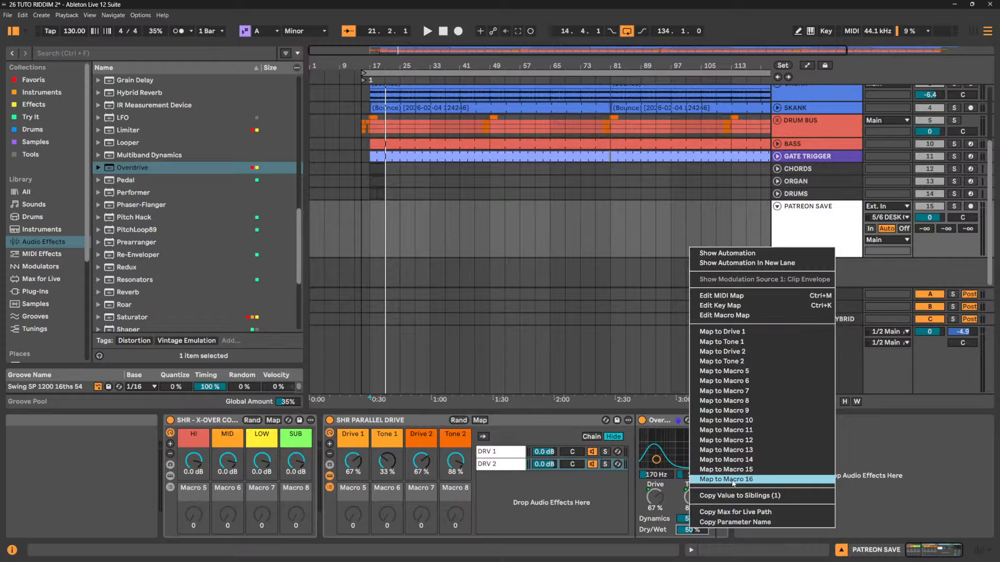
click(750, 402)
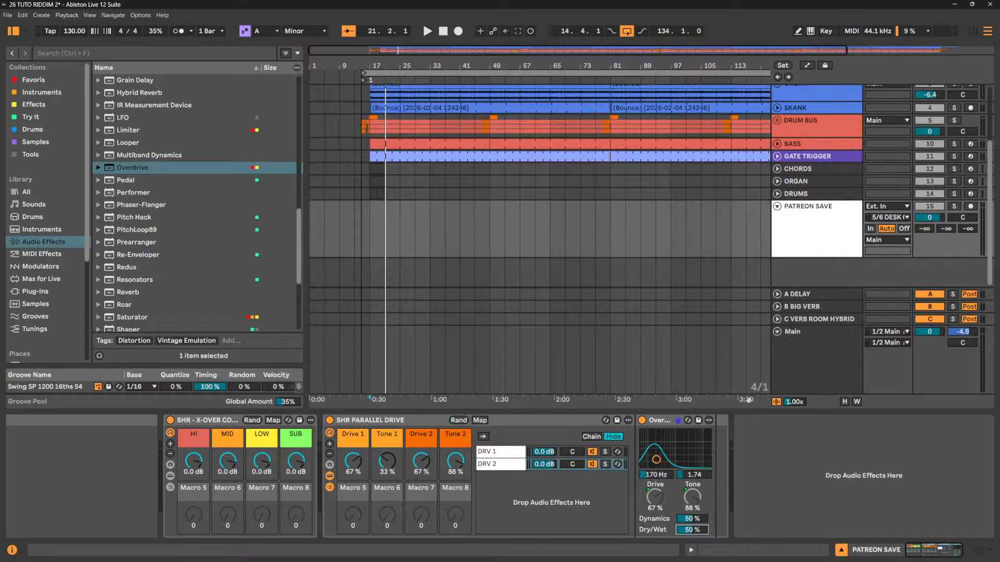
click(505, 453)
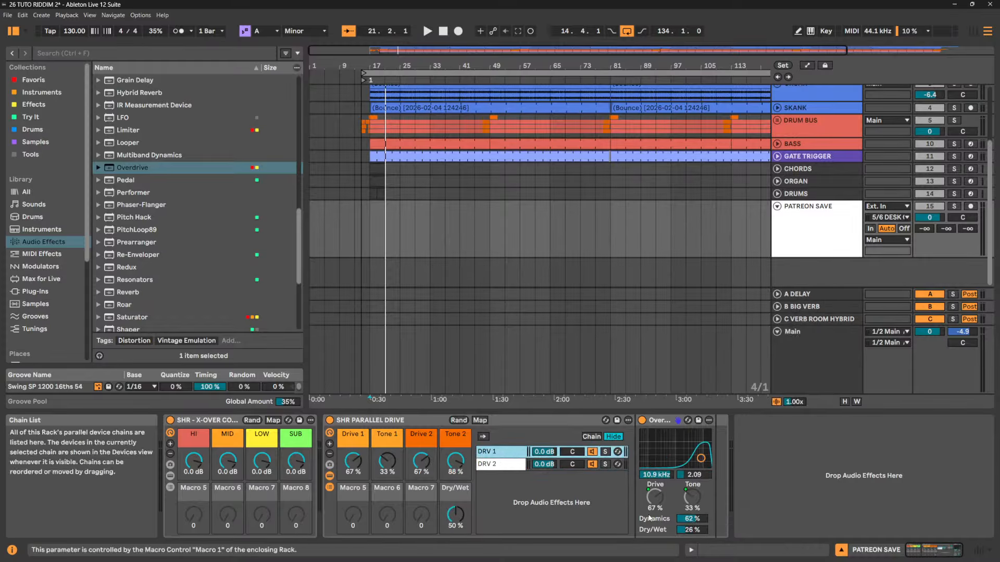
right_click(692, 530)
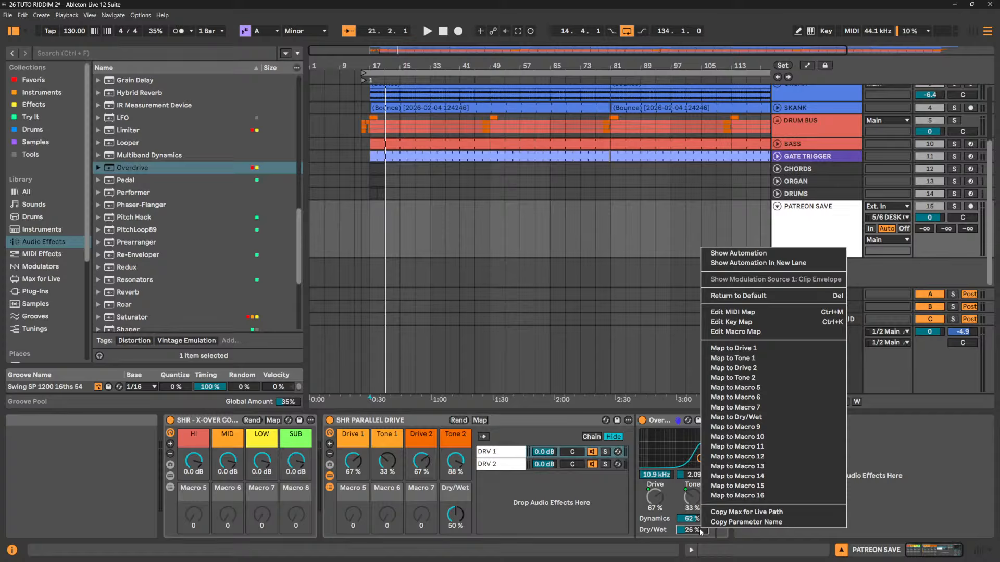
click(763, 418)
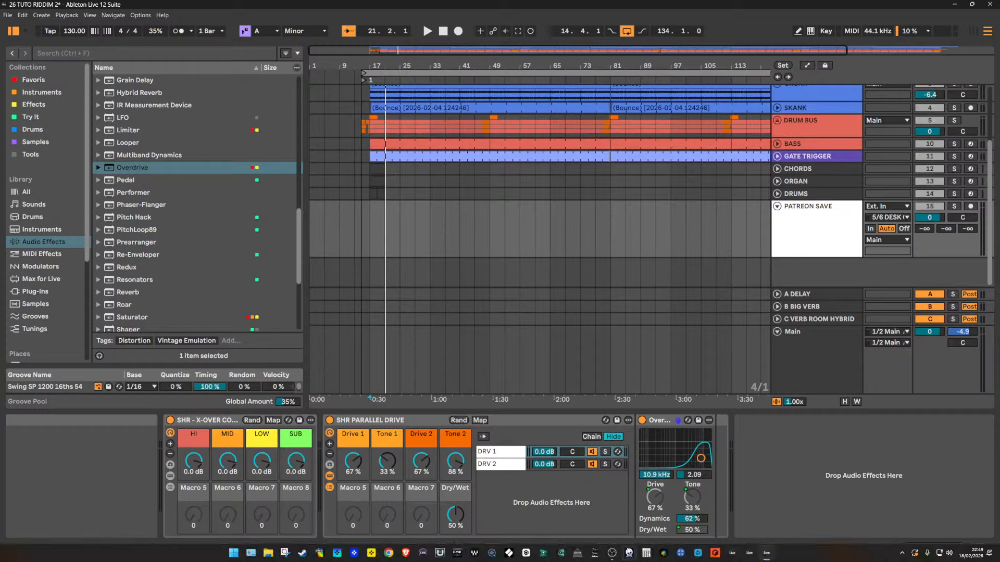
drag(455, 515, 457, 518)
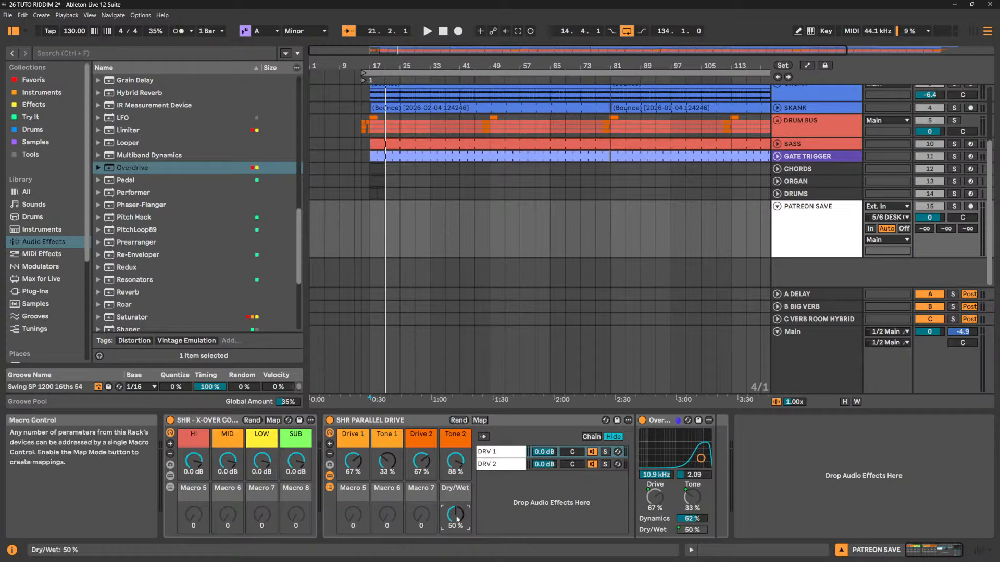
right_click(464, 491)
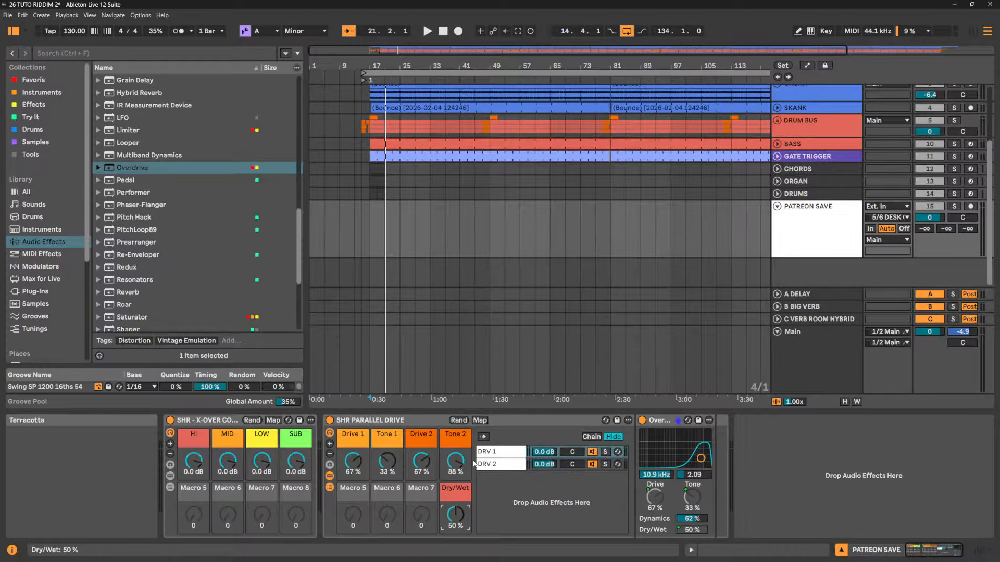
click(474, 459)
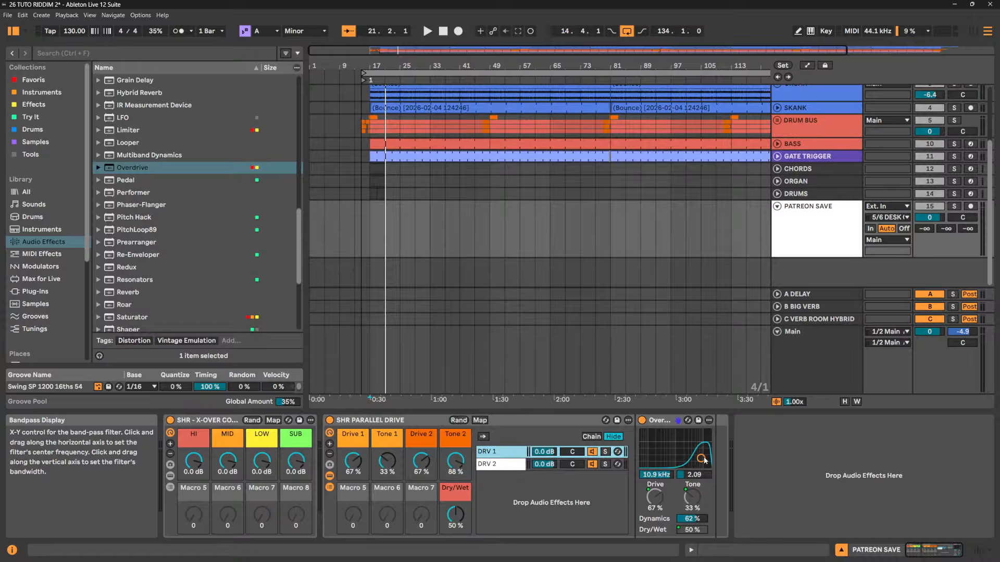
Move the DRV 1 filter to 1.84 kHz, bandwidth 3.86, and colour the DRV 1 chain light orange and the DRV 2 chain darker orange
drag(701, 458, 681, 452)
right_click(508, 454)
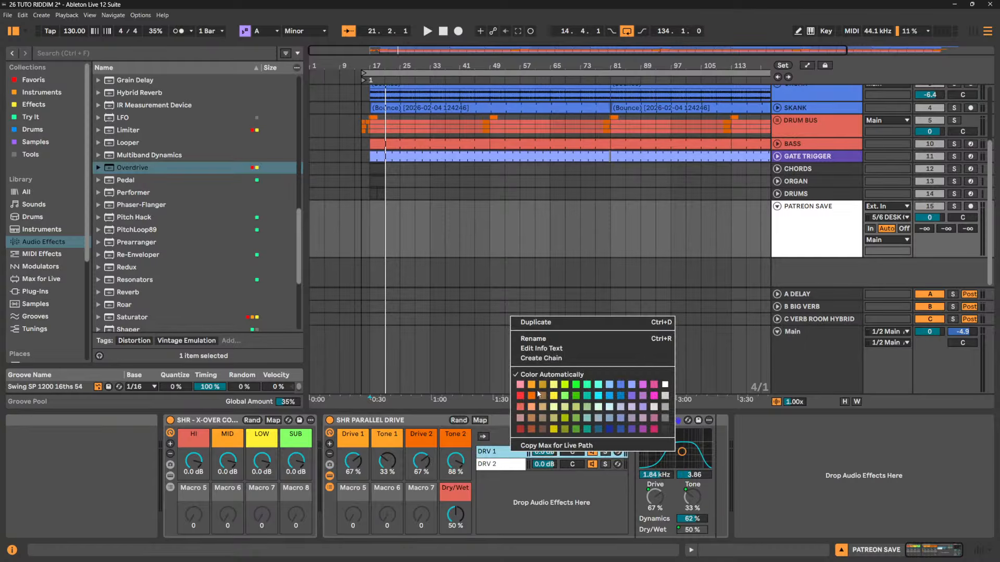
click(531, 385)
right_click(506, 464)
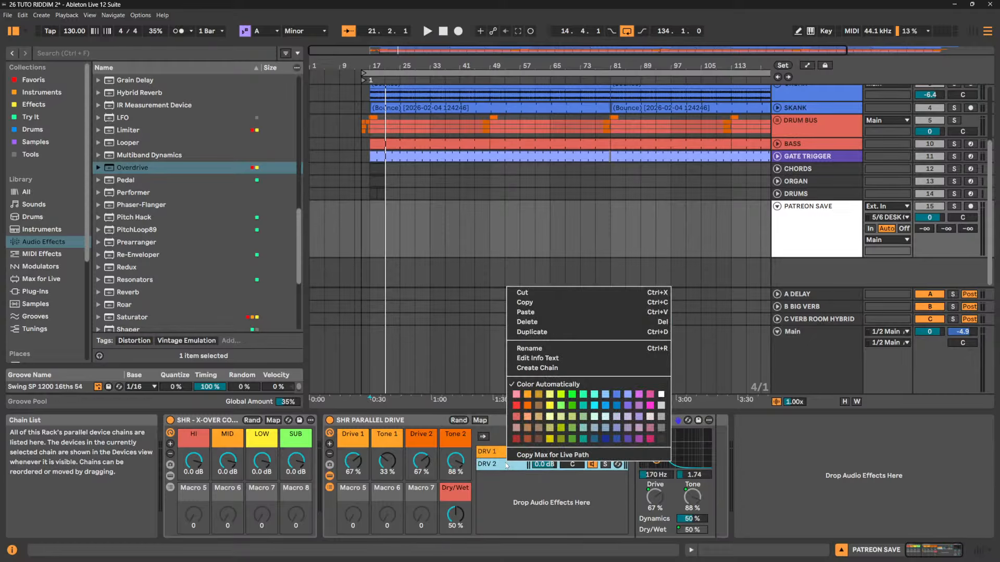
click(529, 405)
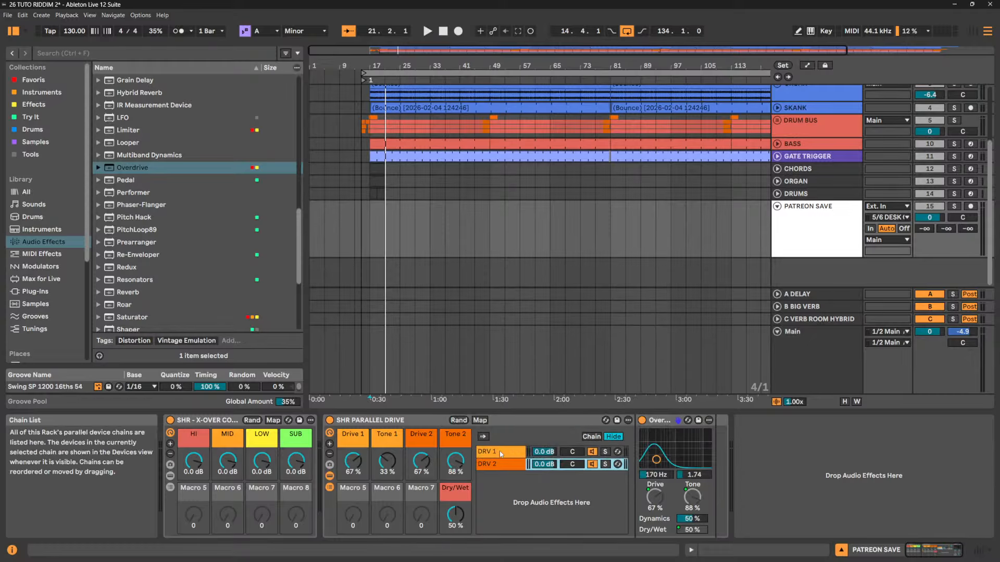
Set the DRV 1 Overdrive filter to 5.54 kHz with bandwidth 2.62 and the DRV 2 filter to 261 Hz
click(499, 450)
drag(683, 454, 644, 465)
click(509, 465)
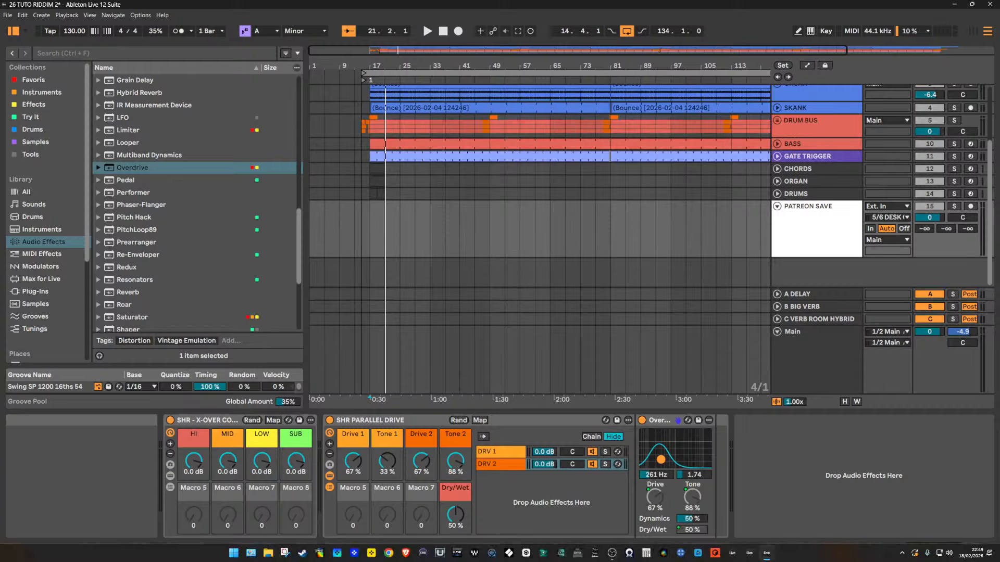
Remove the DRV 1 and DRV 2 Dry/Wet mappings from Macro 8 and set the macro to No Color
right_click(456, 494)
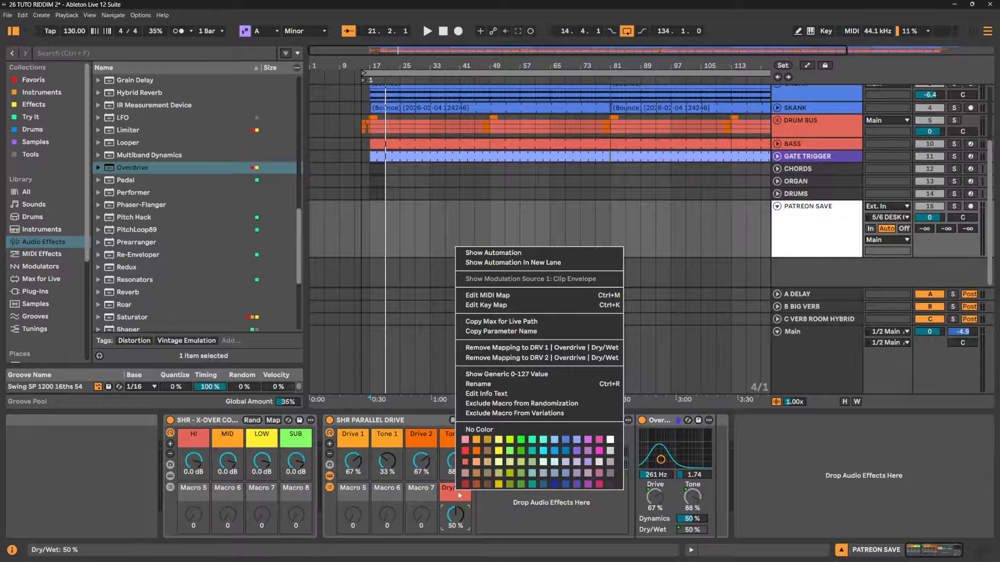
click(490, 352)
right_click(461, 505)
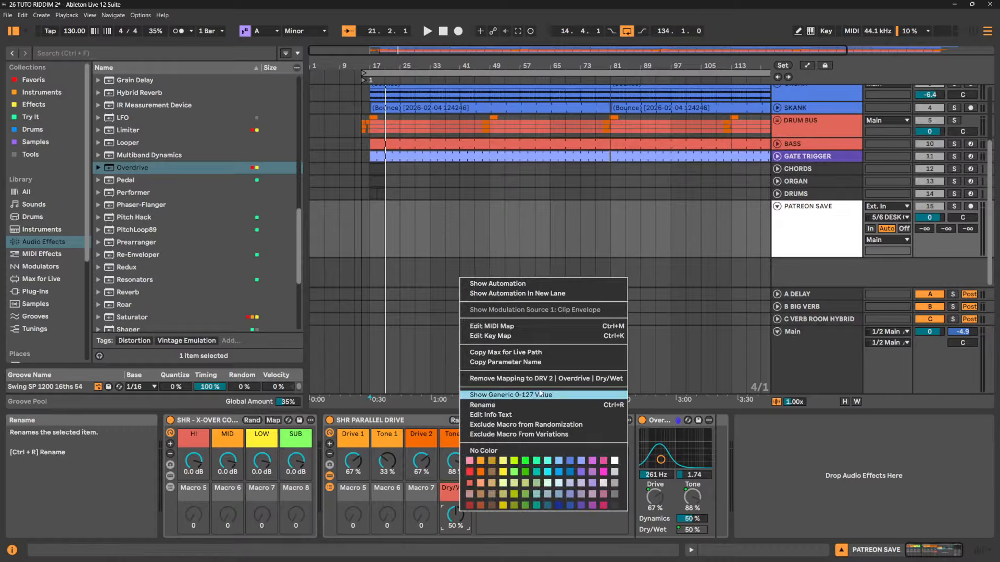
click(500, 386)
right_click(458, 488)
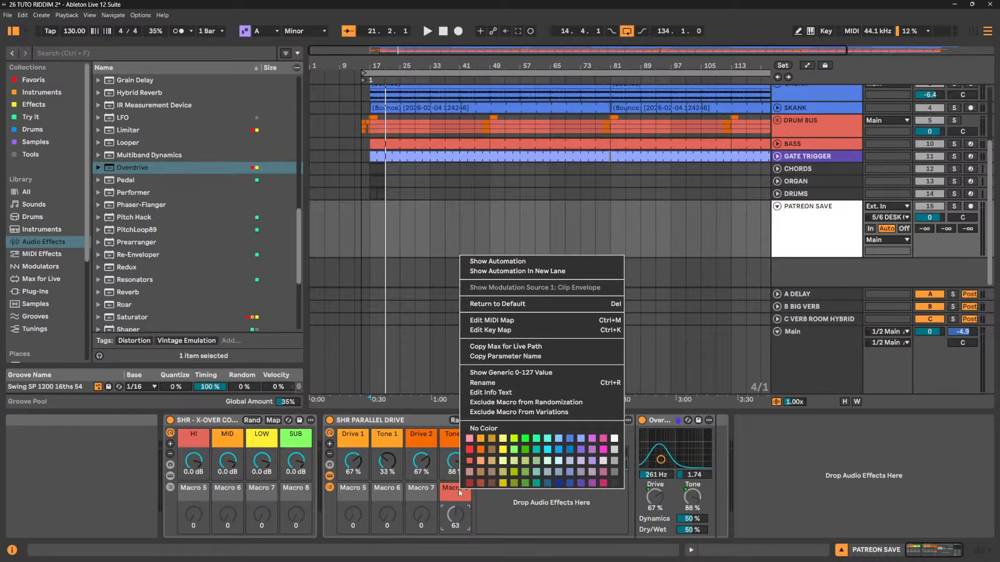
click(489, 428)
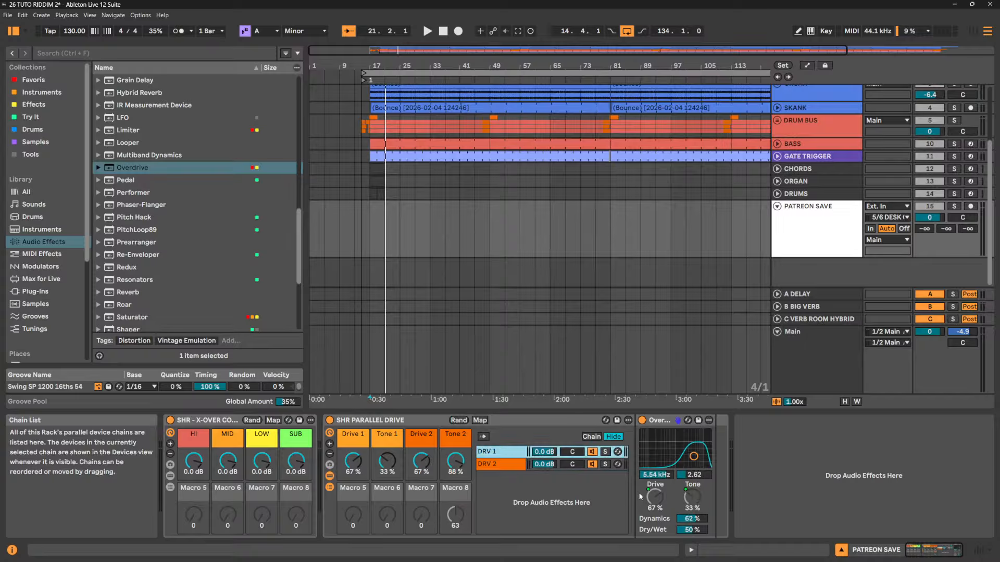
Map the DRV 1 Overdrive's Dynamics to Macro 5 and its Dry/Wet to Macro 6
right_click(695, 519)
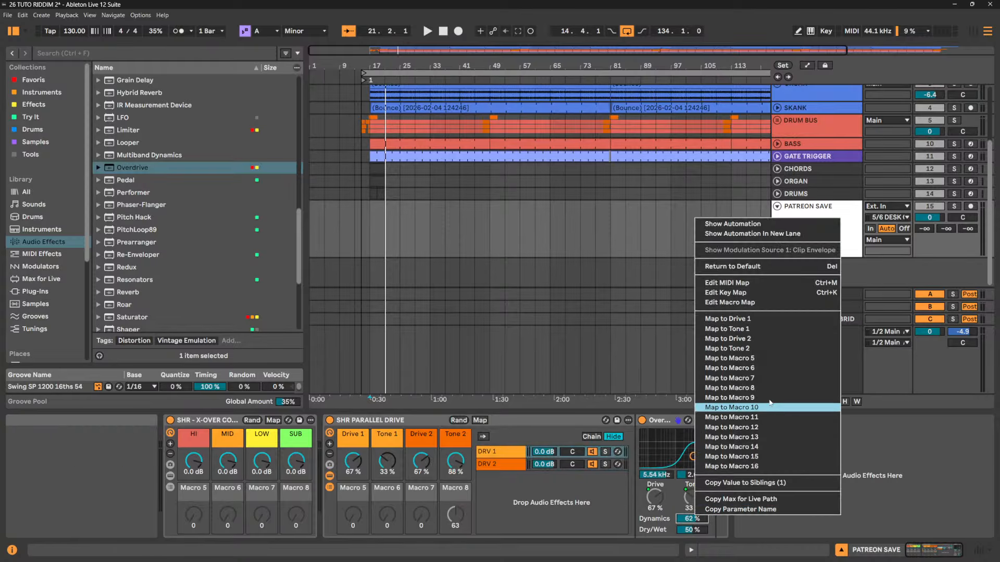
click(761, 358)
right_click(695, 519)
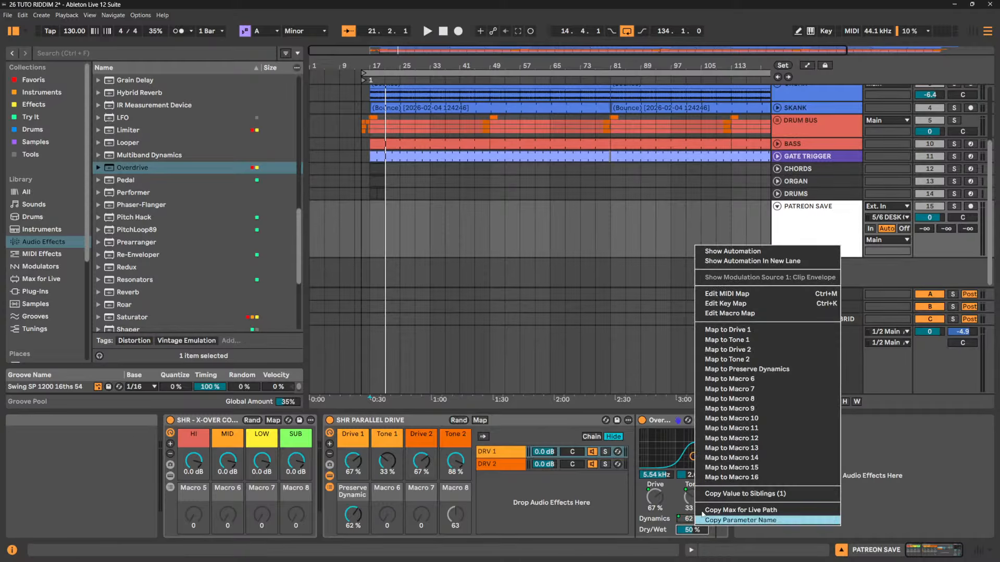
click(757, 379)
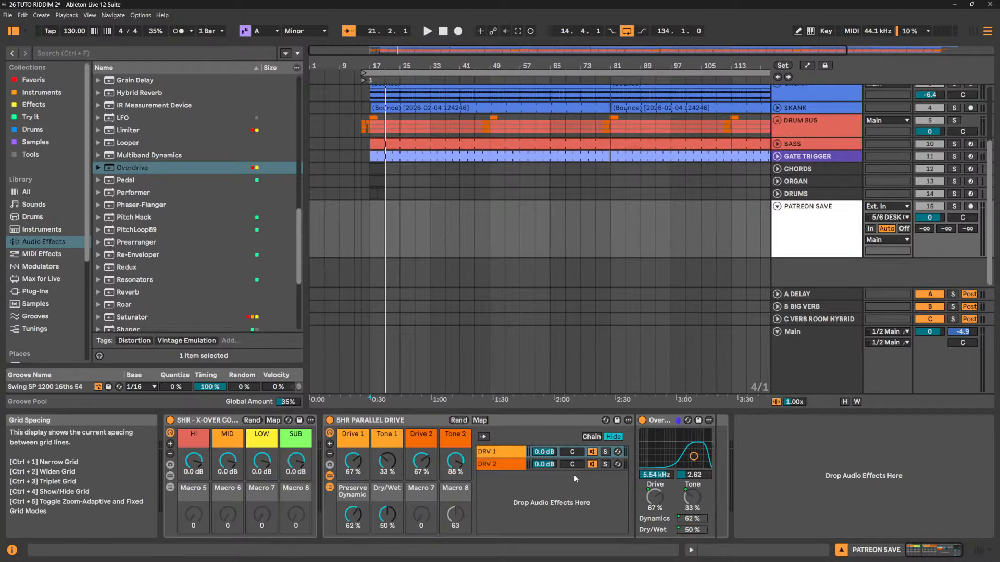
Map the DRV 2 Overdrive's Dynamics to Macro 7 and its Dry/Wet to Macro 8
click(508, 465)
right_click(692, 519)
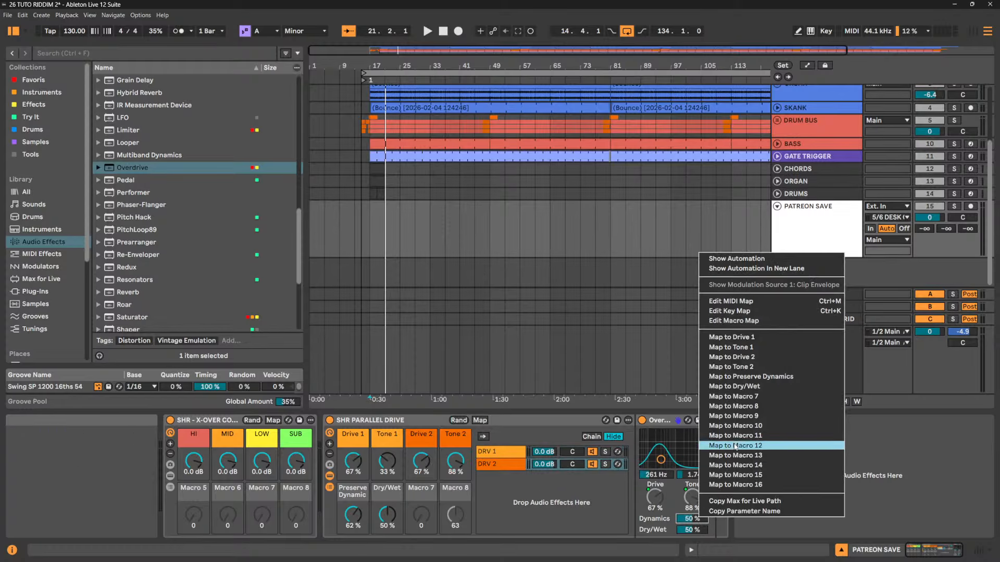
click(755, 397)
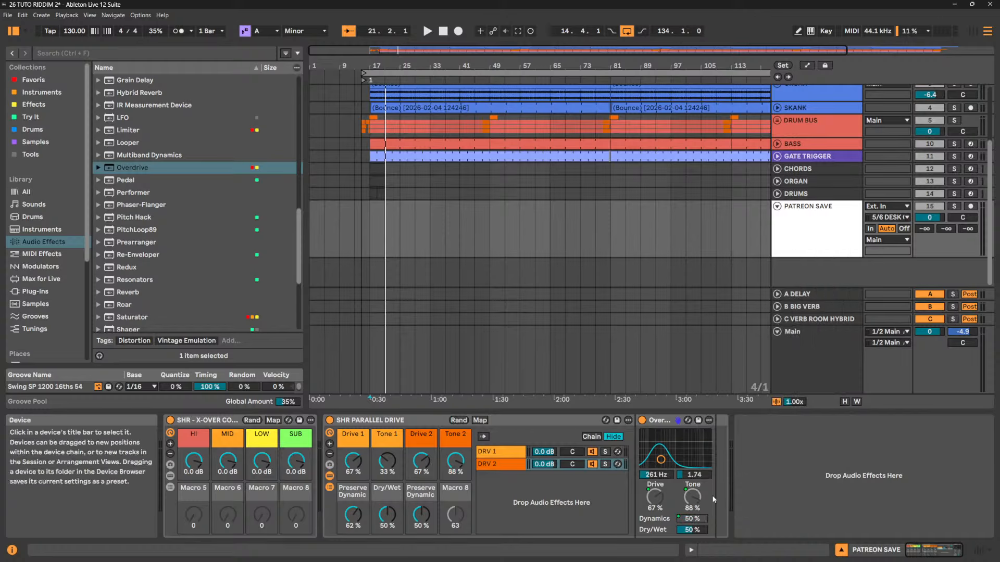
right_click(690, 529)
click(749, 419)
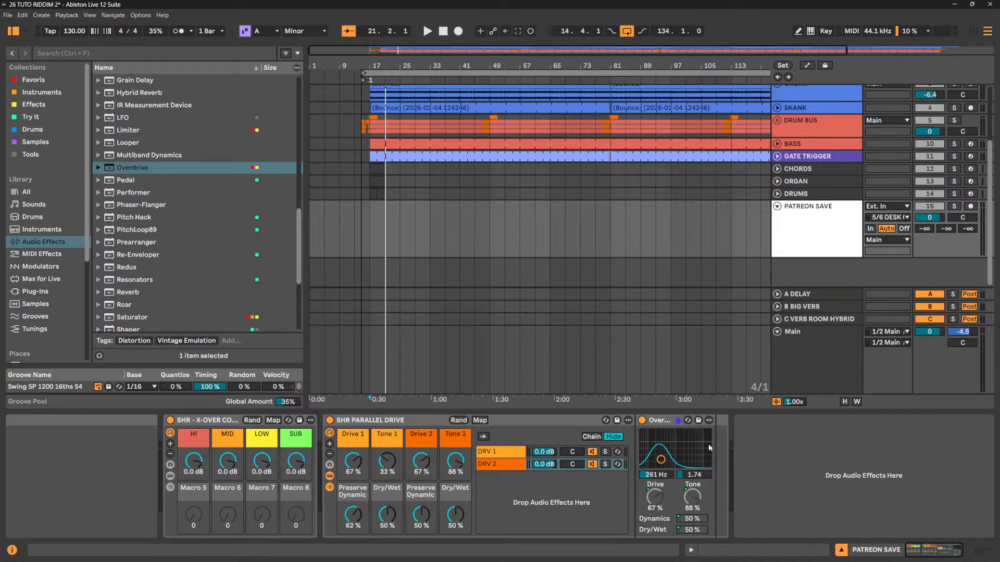
Colour the DRV 1 Preserve Dynamic and Dry/Wet macros light orange and the matching DRV 2 macros darker orange
right_click(351, 495)
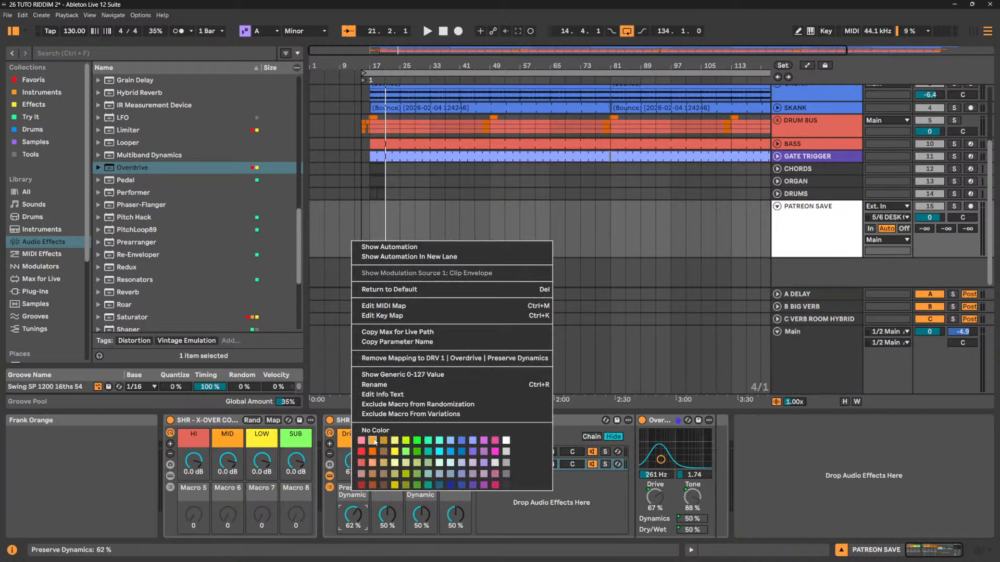
click(372, 441)
right_click(389, 490)
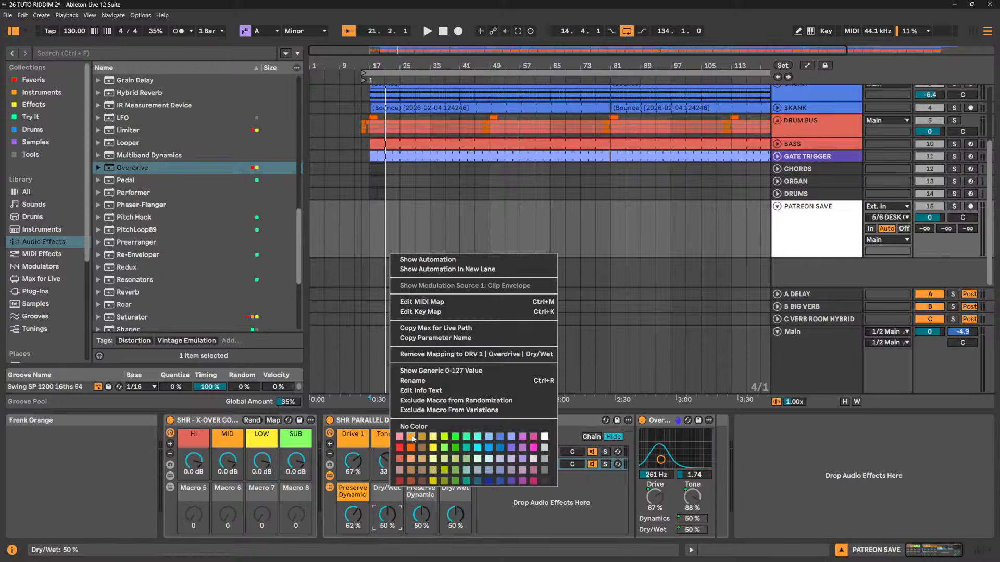
click(414, 451)
right_click(421, 495)
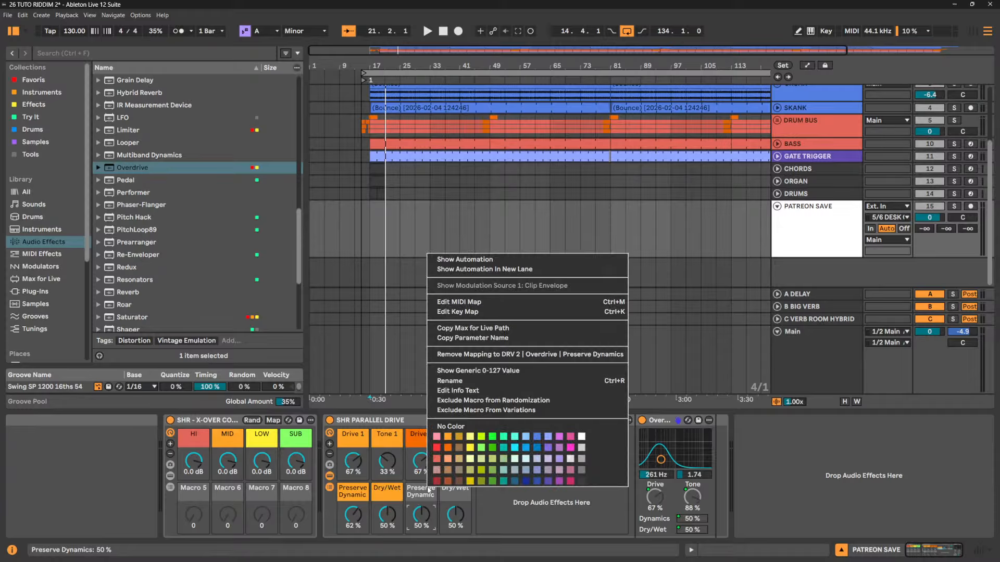
click(450, 448)
right_click(467, 492)
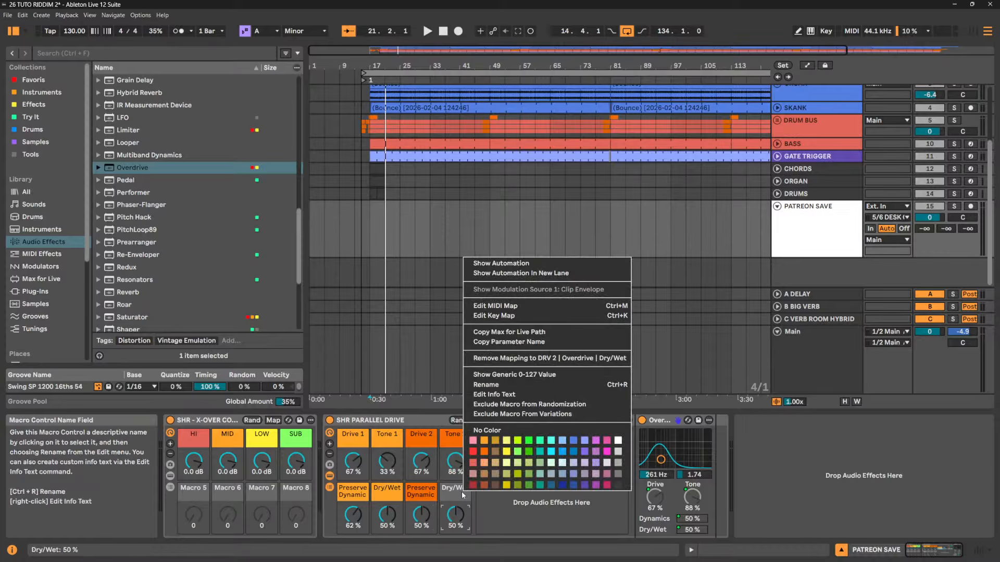
click(485, 457)
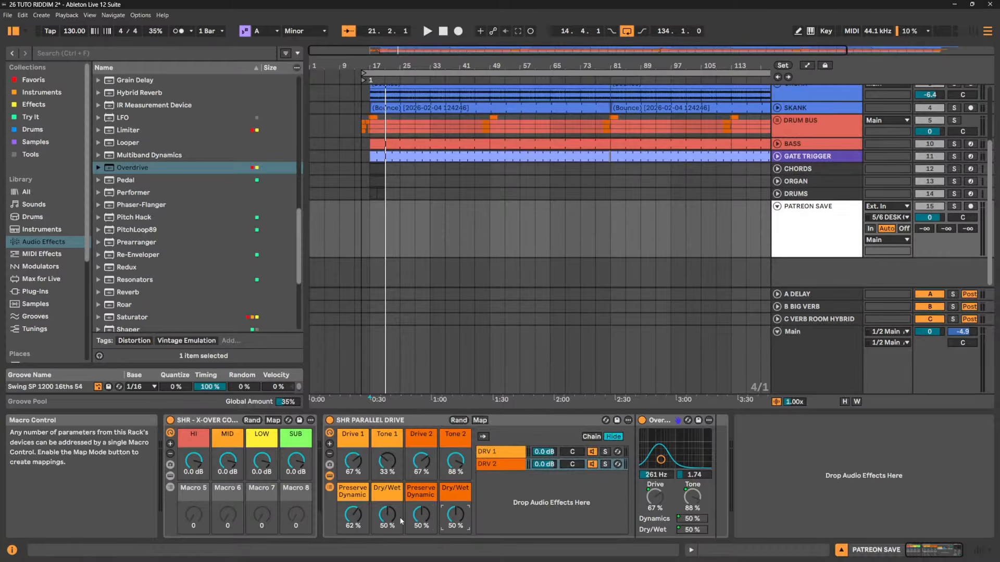
Set the DRV 1 Preserve Dynamic macro to 50 % and move the DRV 1 Overdrive filter to 150 Hz with bandwidth 2.98
drag(353, 516, 353, 525)
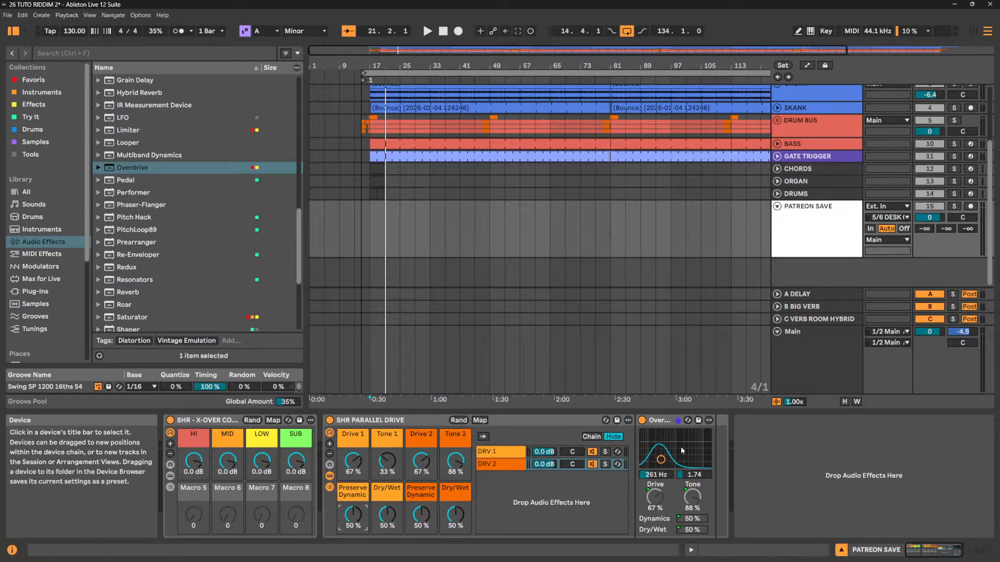
mouse_move(660, 459)
mouse_down()
mouse_move(696, 462)
mouse_move(661, 452)
mouse_move(696, 454)
mouse_move(645, 458)
mouse_move(655, 455)
mouse_up()
click(508, 453)
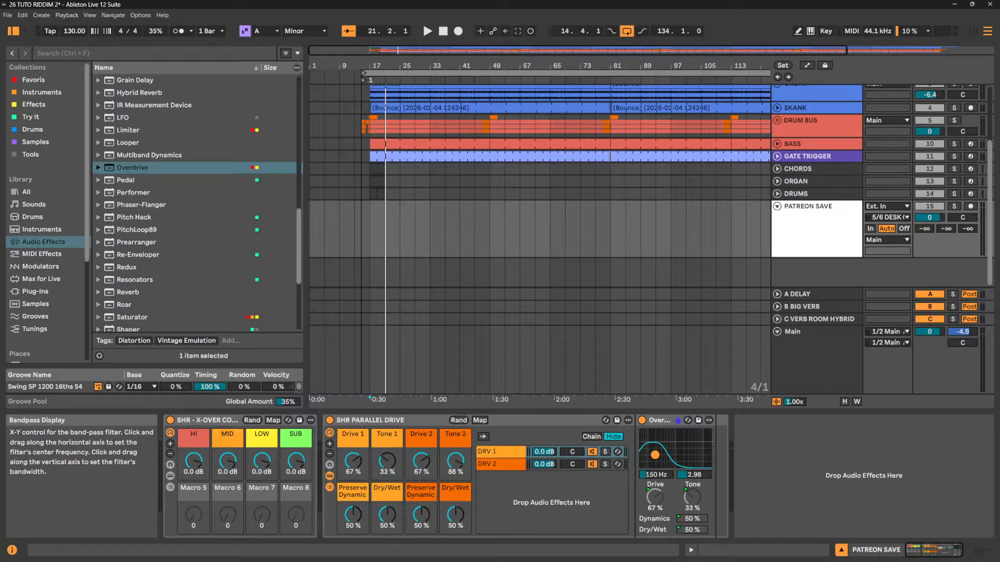
click(501, 453)
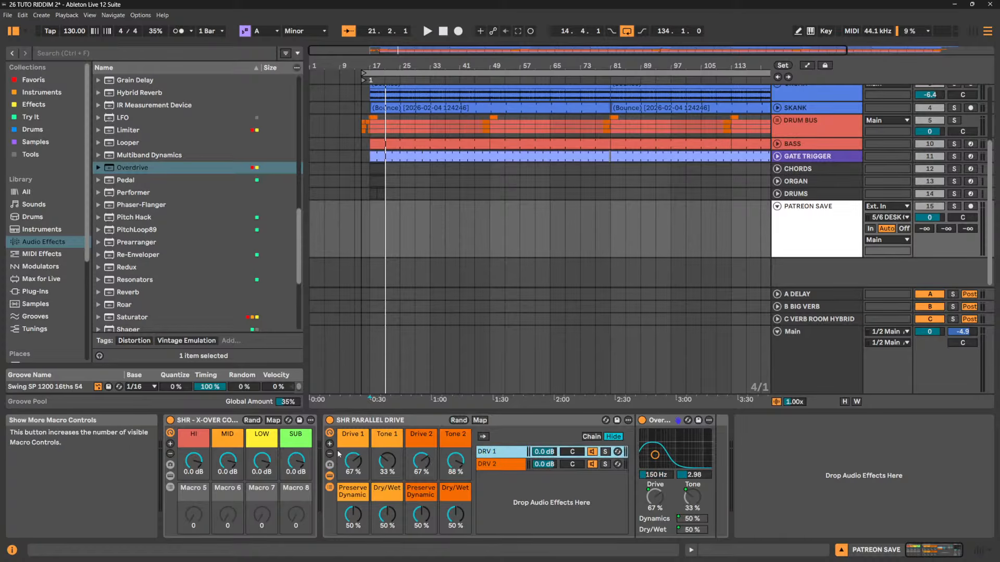
click(329, 487)
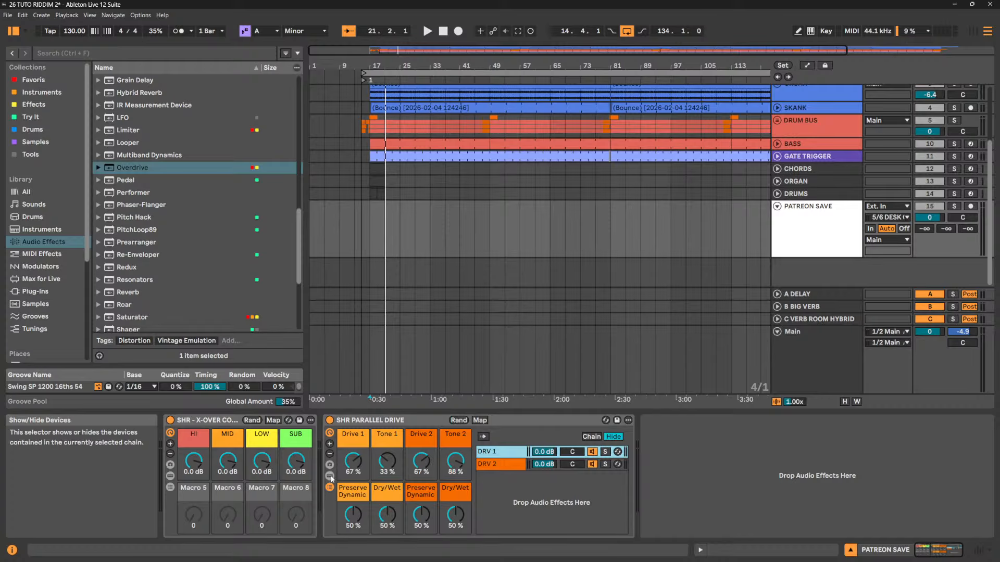
click(329, 475)
Add Tool - AttackDrive from the EasyFx folder in Favoris after SHR PARALLEL DRIVE on PATREON SAVE, and show its Overdrive device
scroll(834, 135, up, 5)
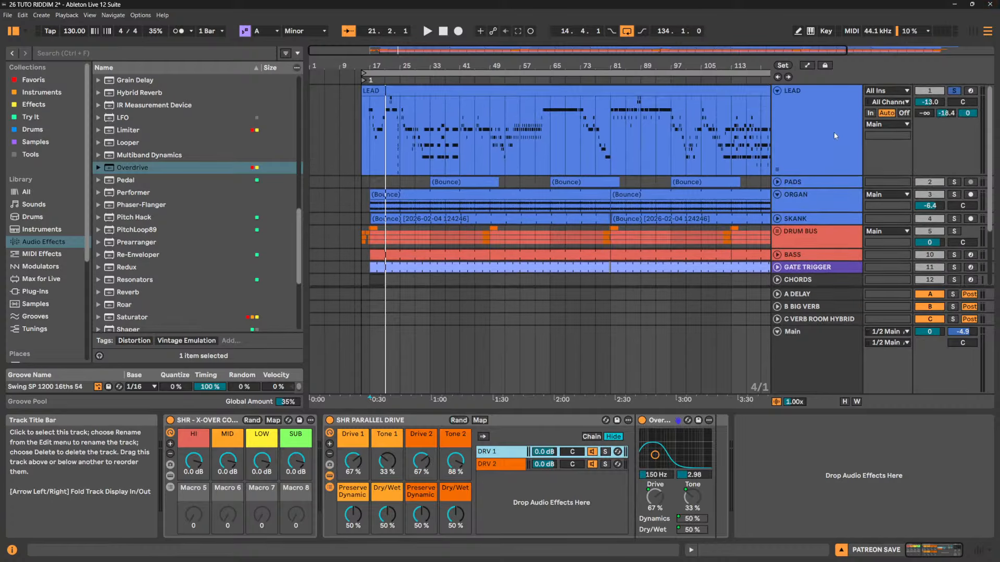
click(815, 205)
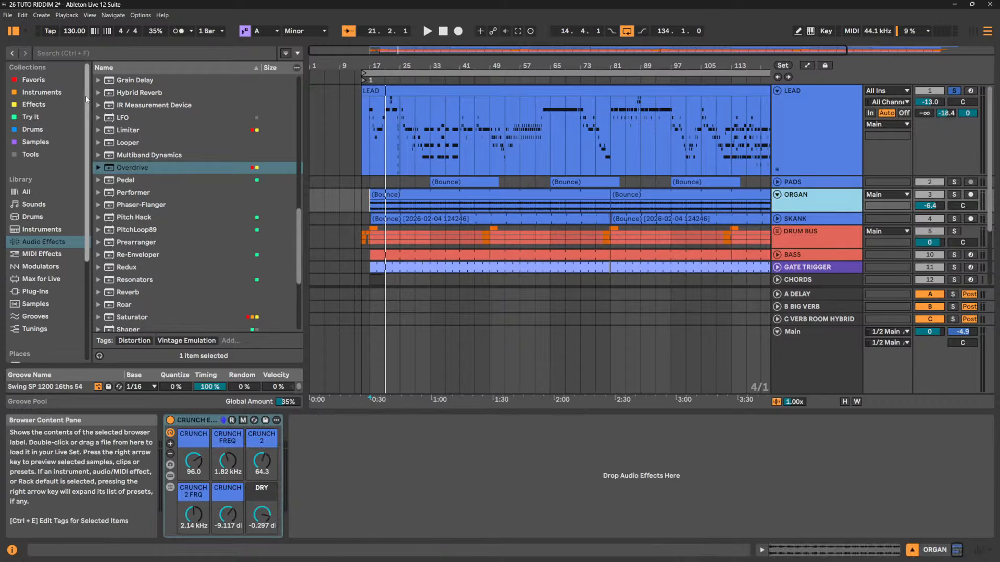
click(34, 79)
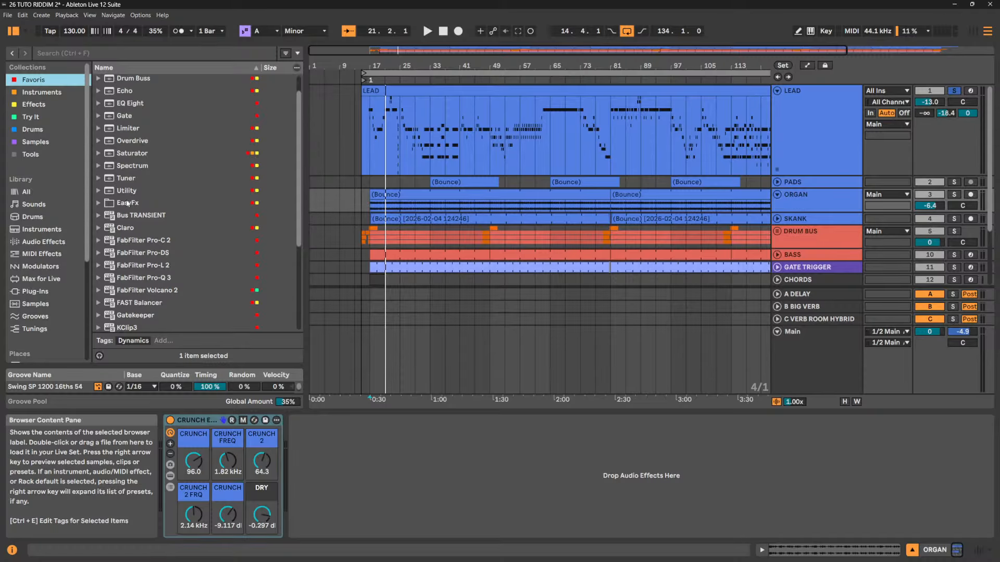
click(98, 203)
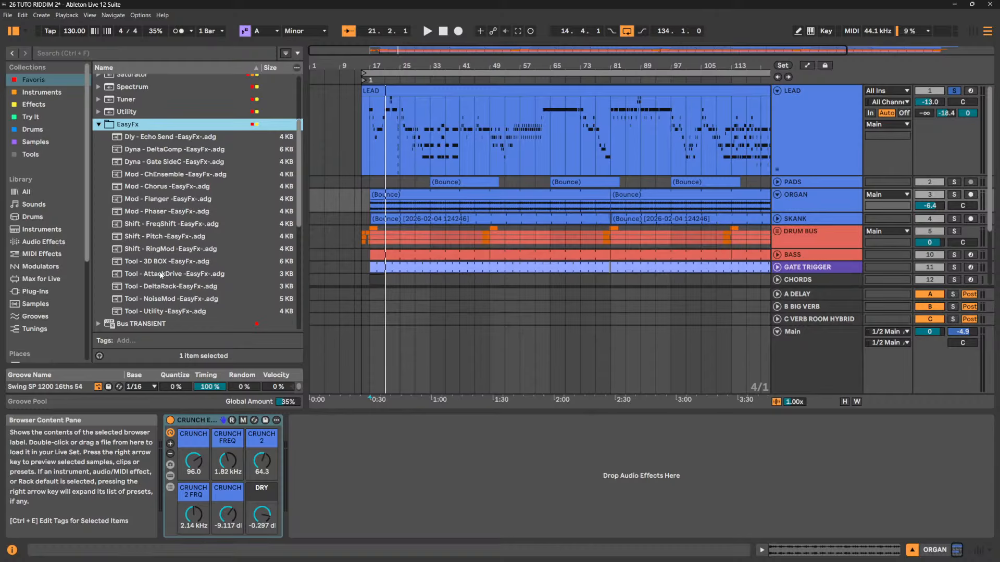
drag(161, 275, 203, 274)
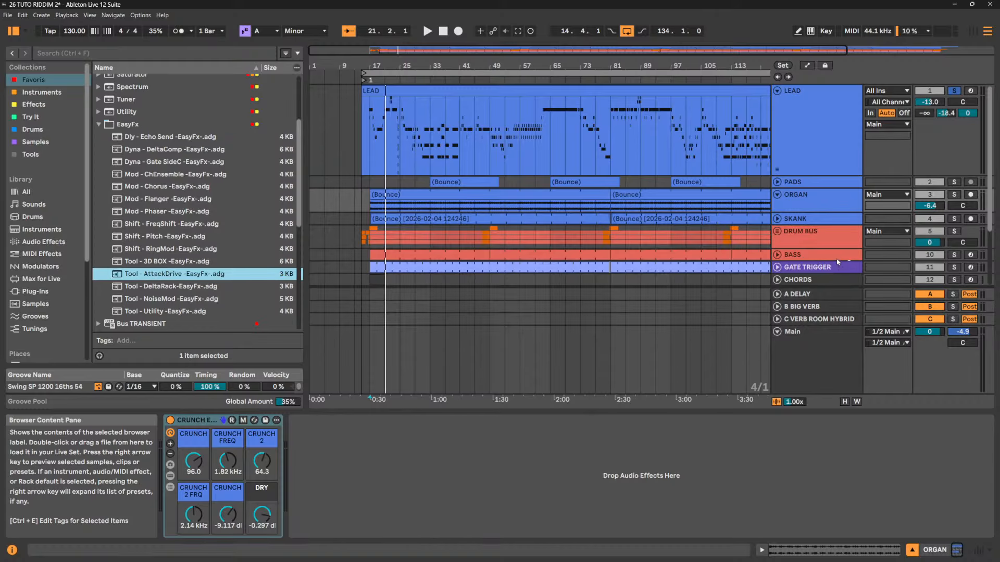
drag(837, 262, 832, 458)
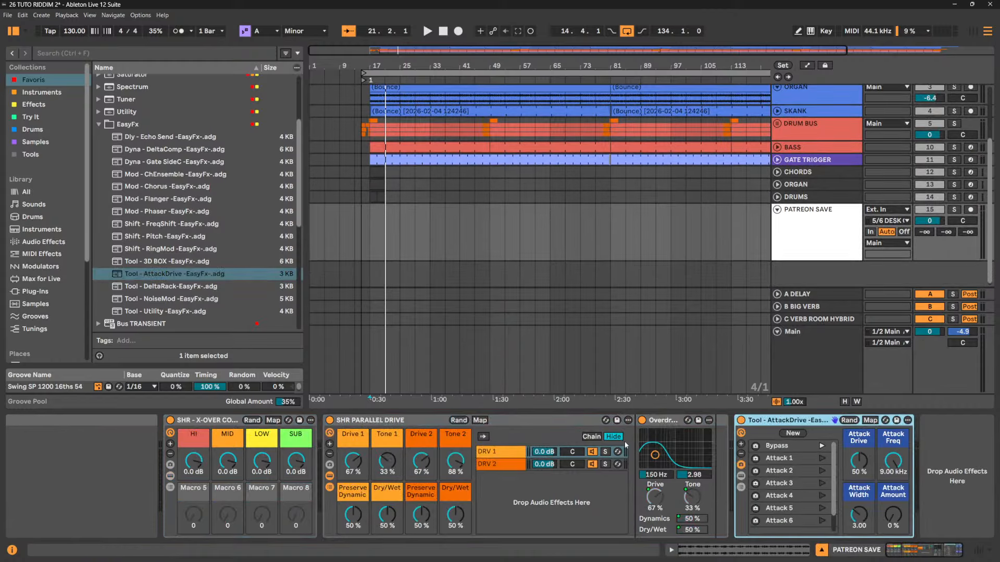
click(740, 476)
click(917, 551)
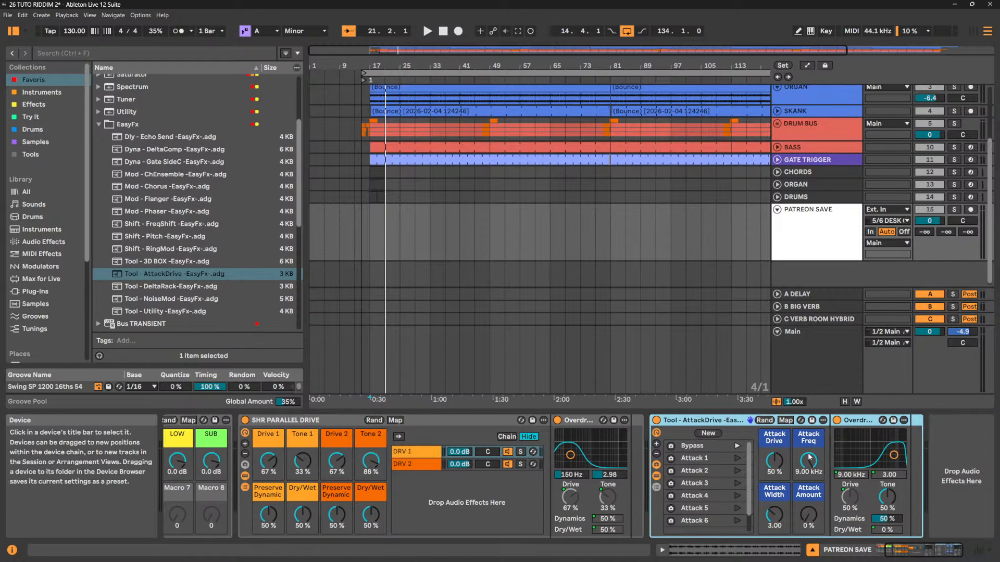
Try the AttackDrive macro variations Attack 1, Attack 4 and Attack 5, and return the rack to Bypass
scroll(751, 458, down, 1)
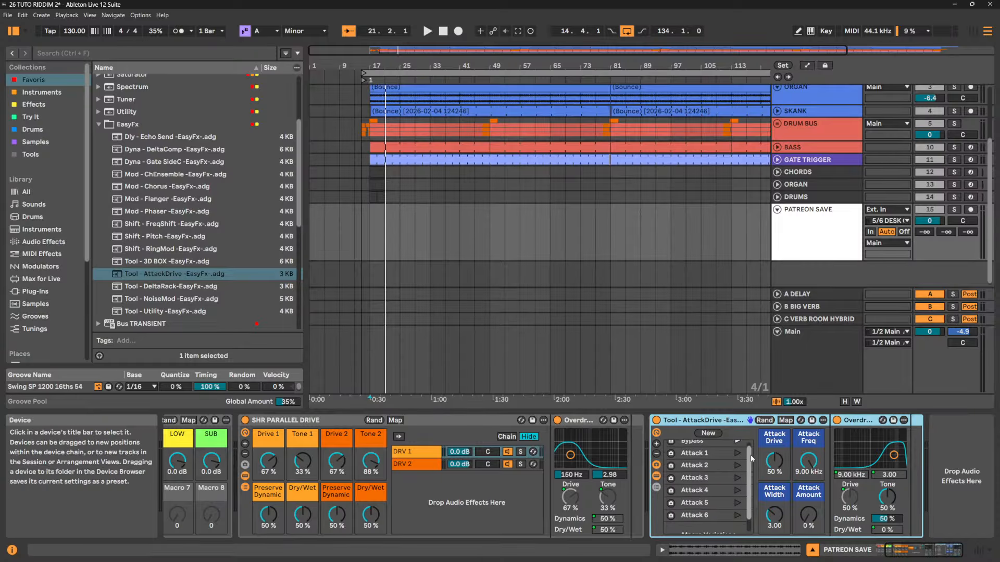
scroll(751, 458, up, 1)
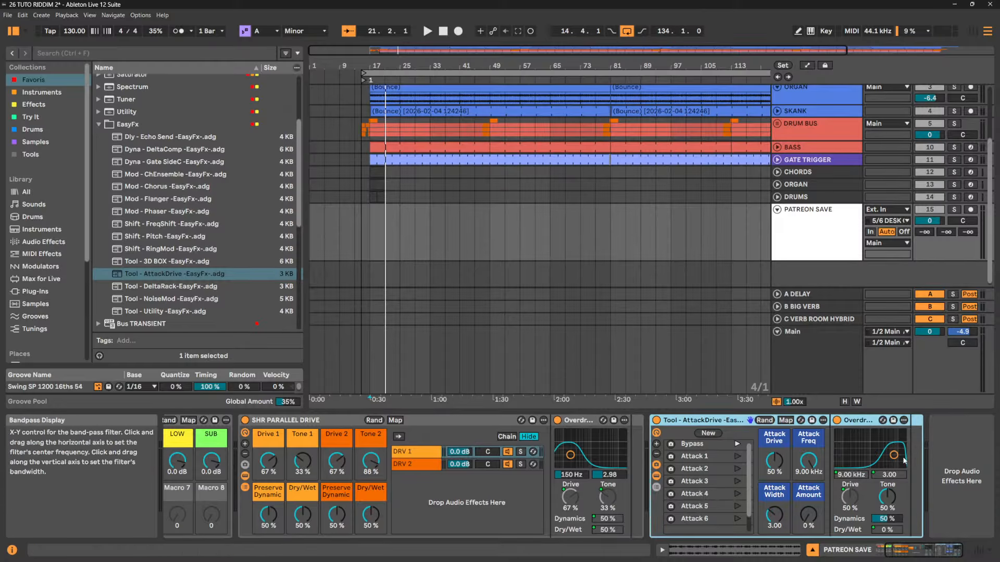
click(736, 458)
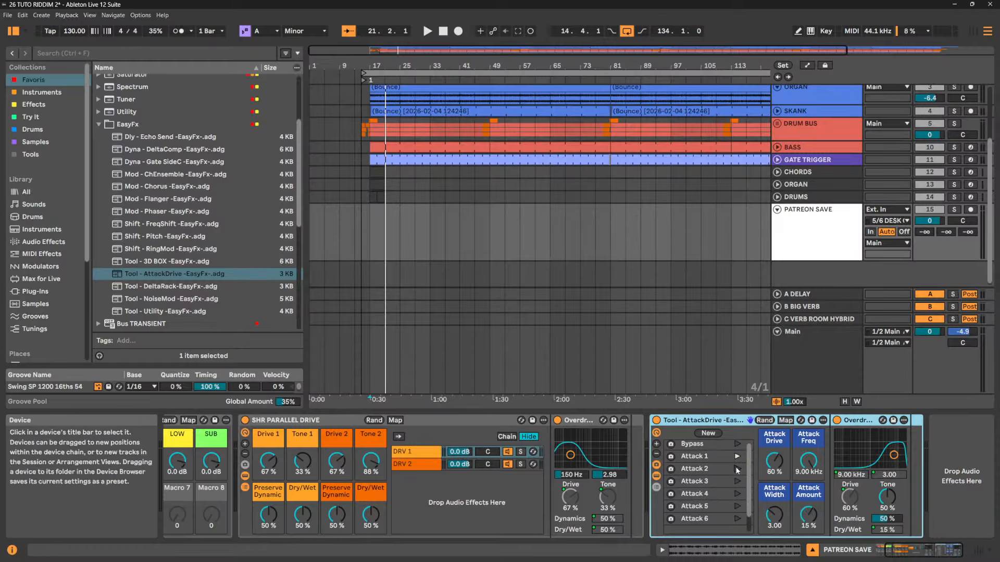
click(736, 493)
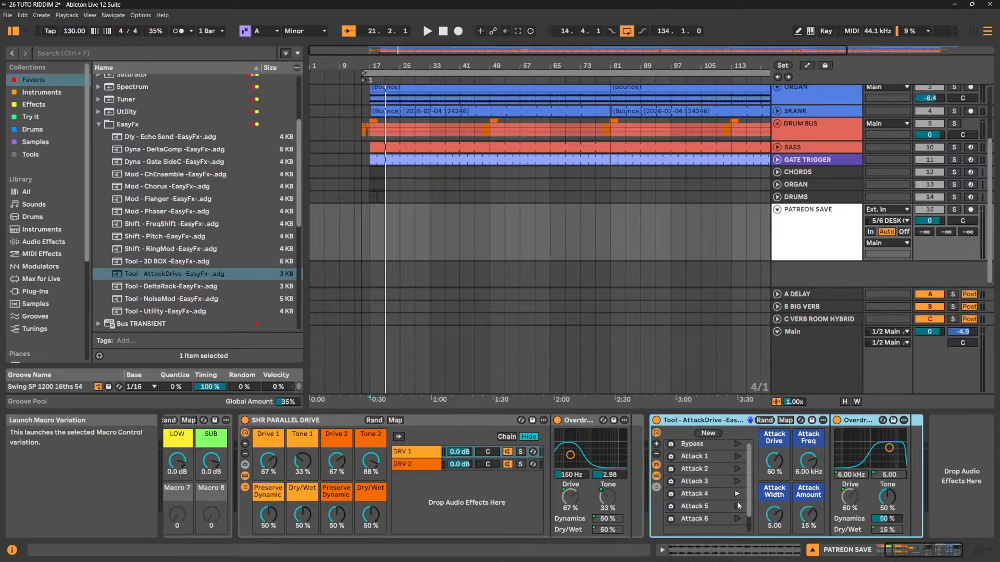
click(736, 507)
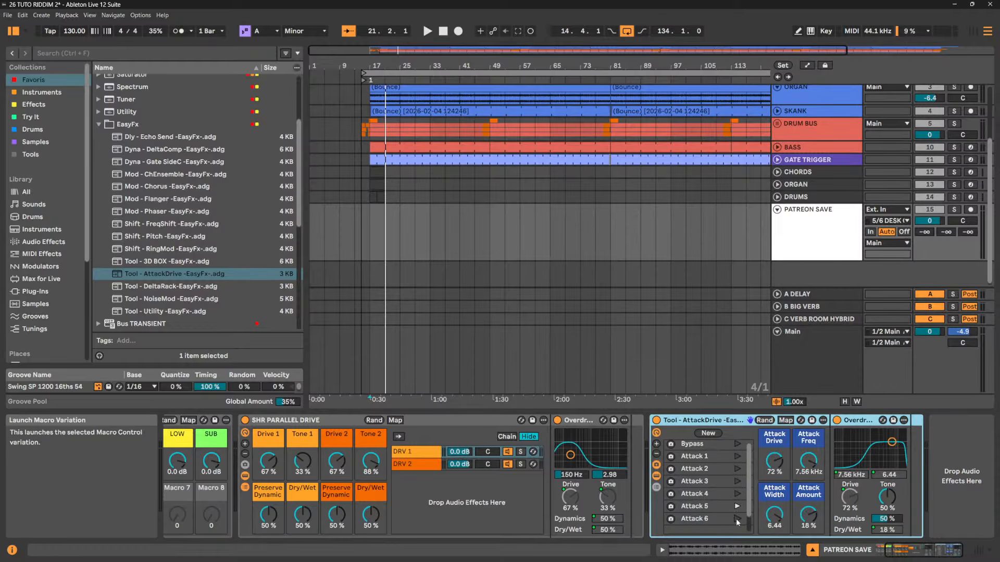
click(737, 444)
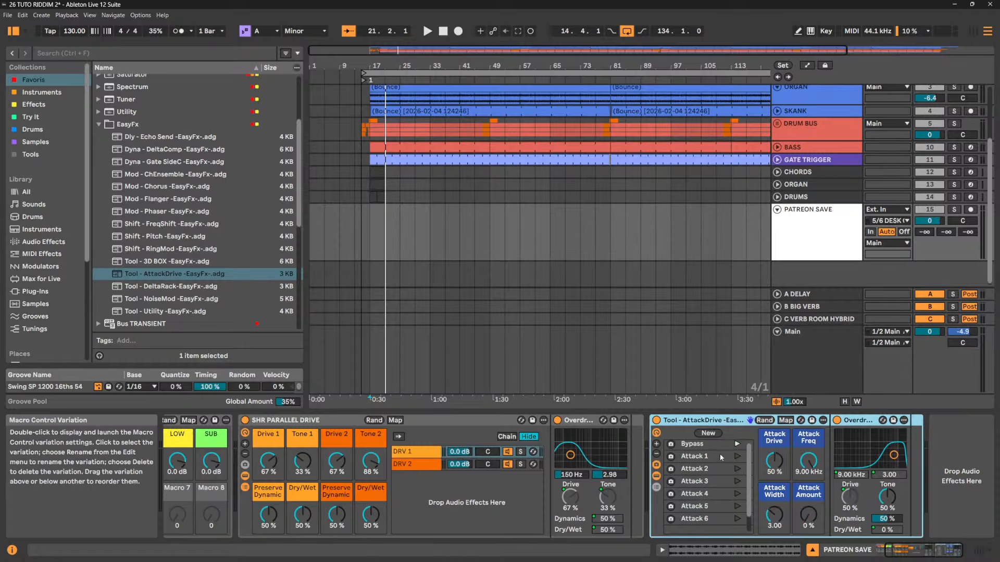
Copy the AttackDrive rack from PATREON SAVE and paste it after the CRUNCH rack on DRUM BUS
right_click(738, 420)
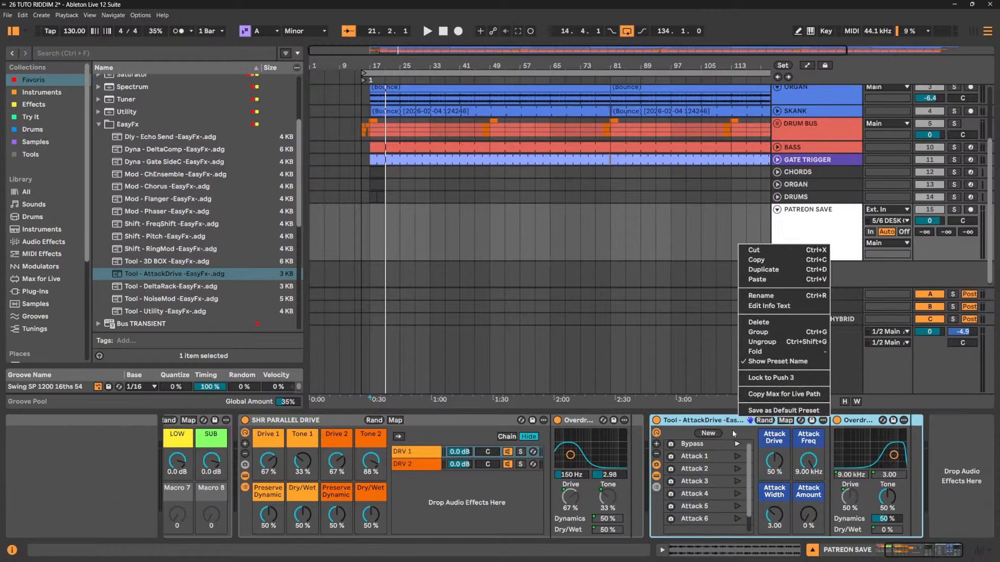
click(778, 261)
click(831, 130)
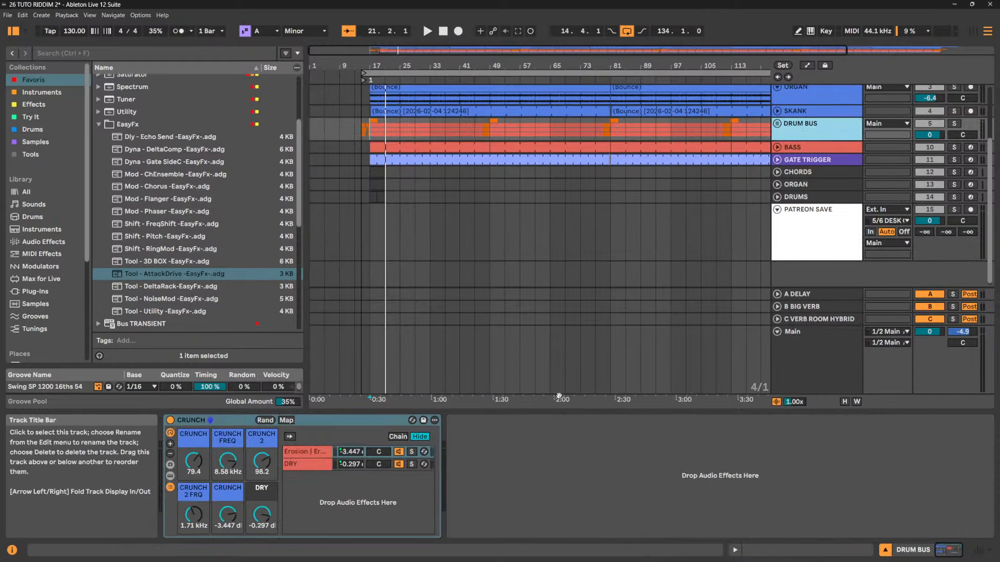
right_click(506, 462)
click(525, 466)
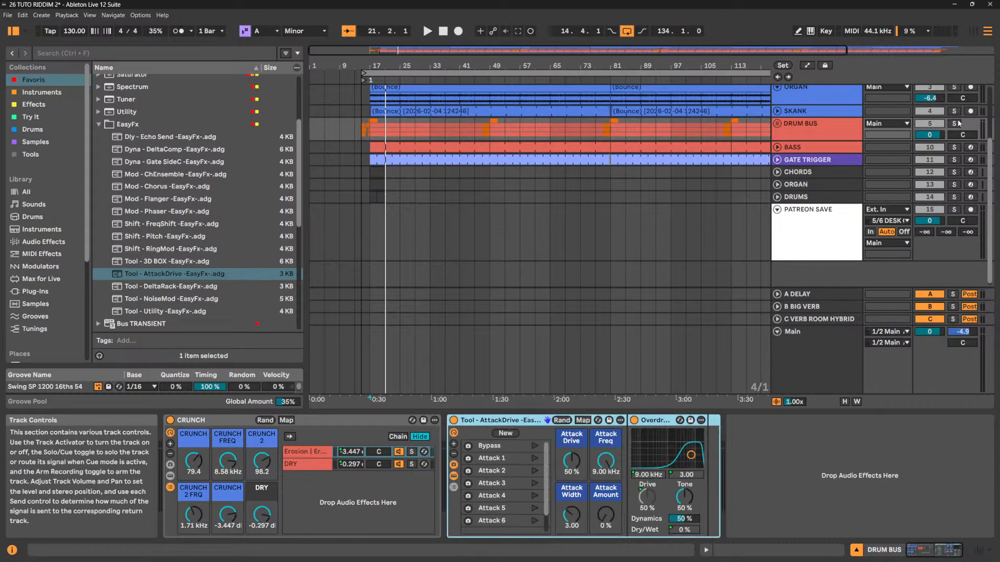
Play the soloed DRUM BUS and launch AttackDrive's Attack 3, Attack 4 and Attack 5 variations in turn
key(space)
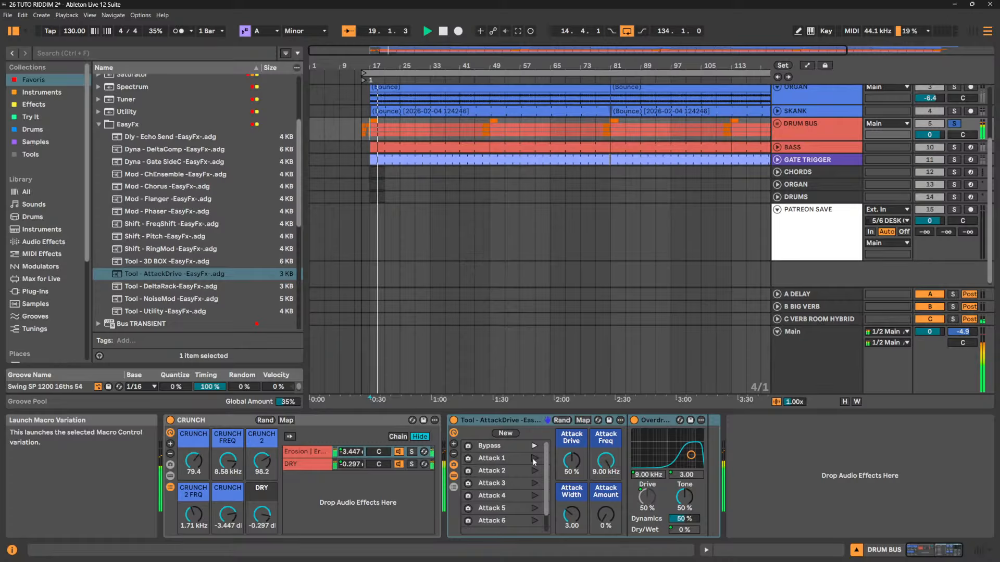
key(space)
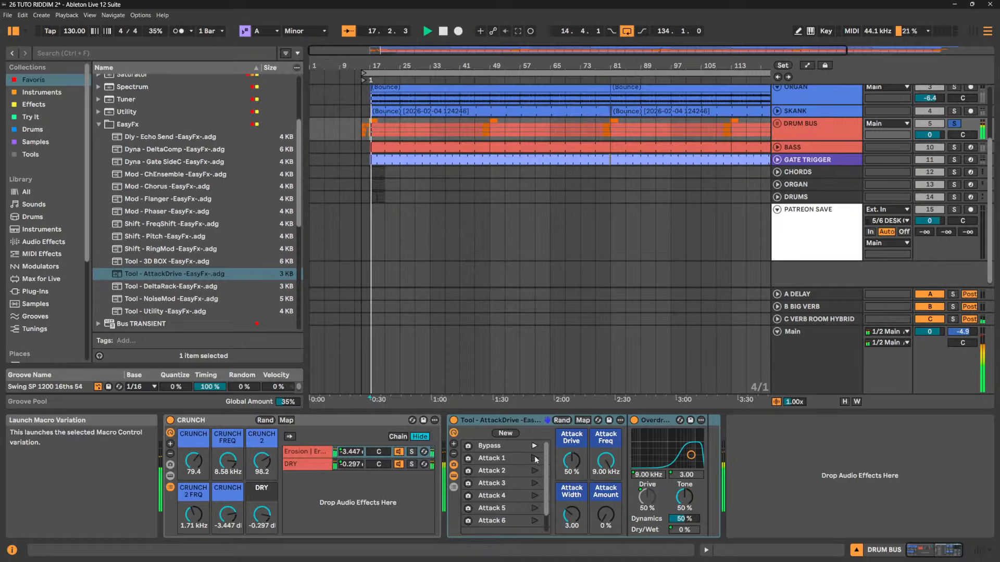
click(533, 483)
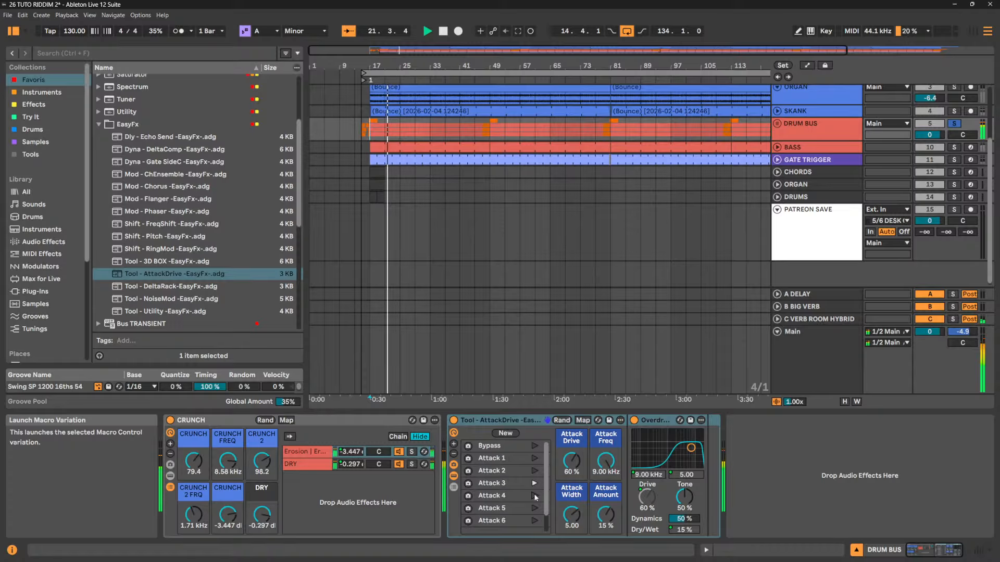
click(534, 494)
click(533, 507)
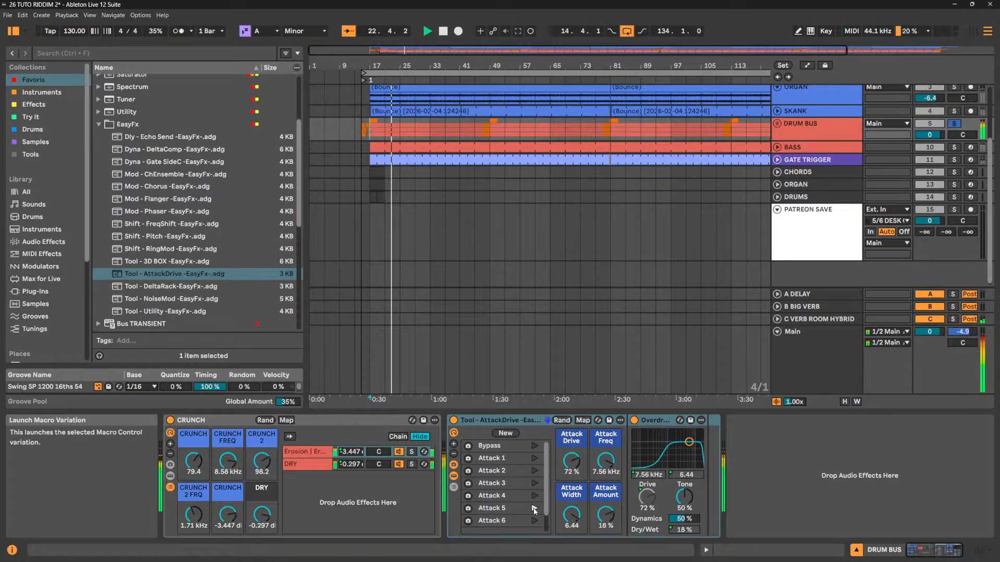
Audition AttackDrive's Attack 6 variation on the playing DRUM BUS, and return the rack to Bypass
click(533, 519)
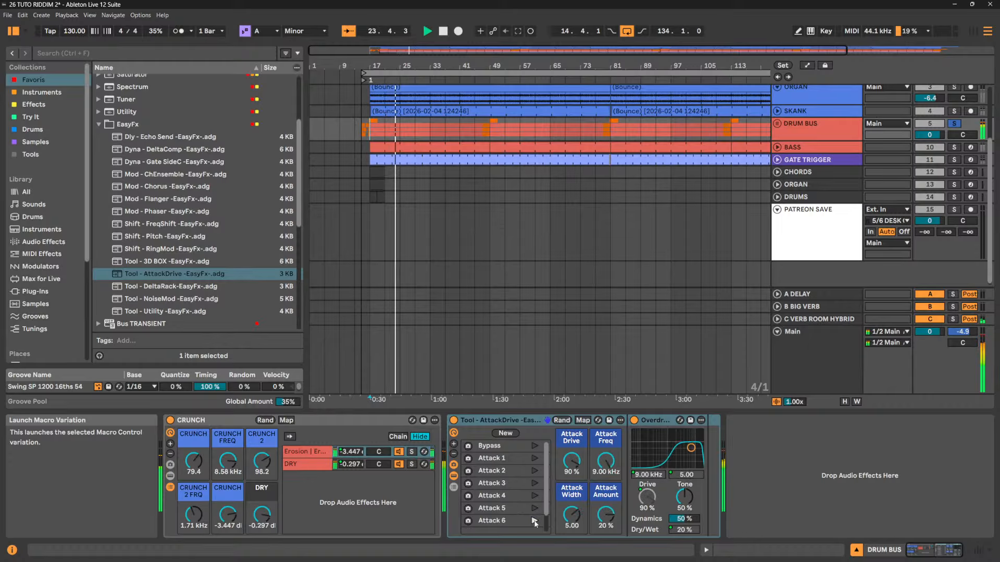
scroll(548, 526, down, 1)
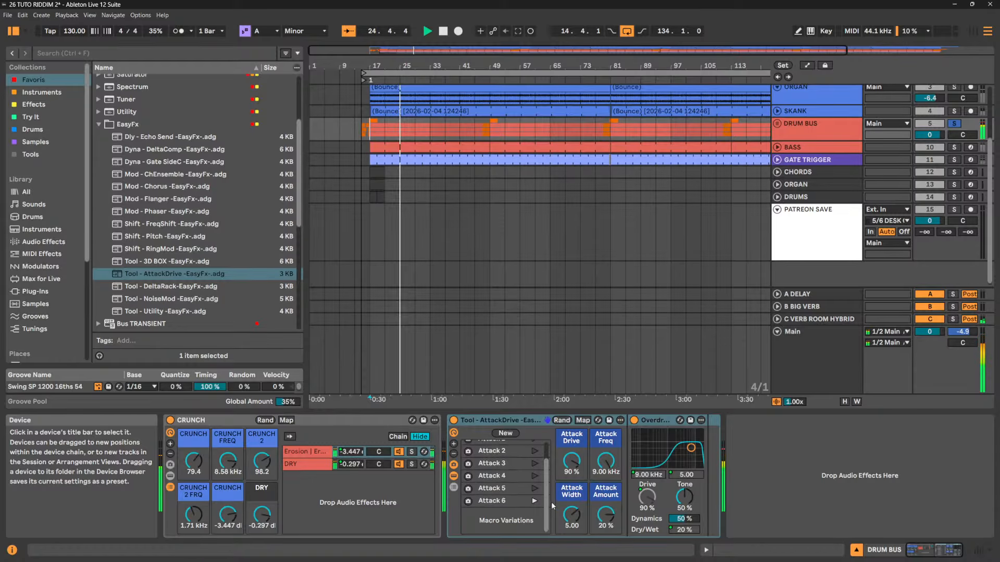
scroll(552, 463, up, 1)
click(533, 445)
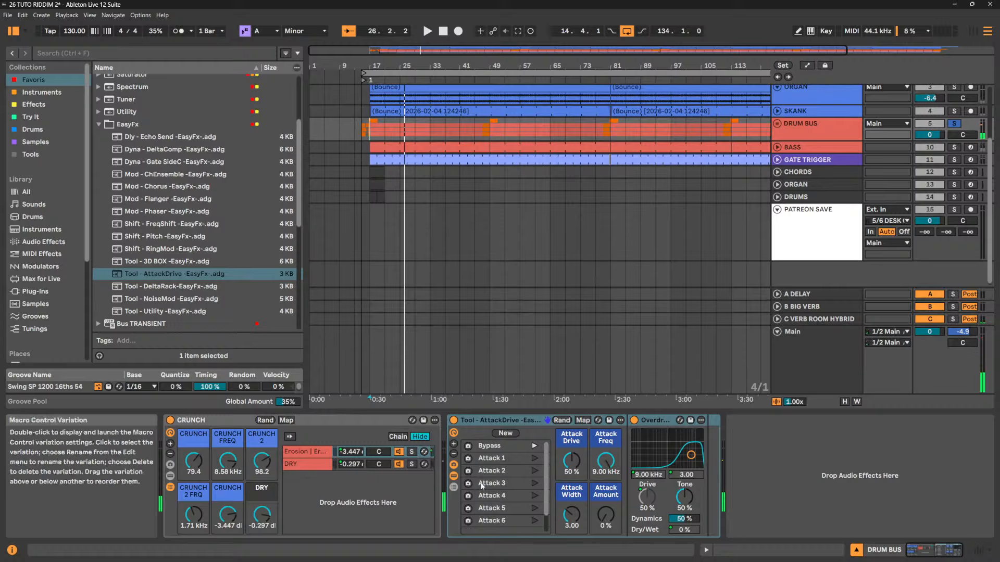
Hide AttackDrive's Overdrive device and launch the Attack 1 and Attack 6 variations with DRUM BUS playing
click(453, 477)
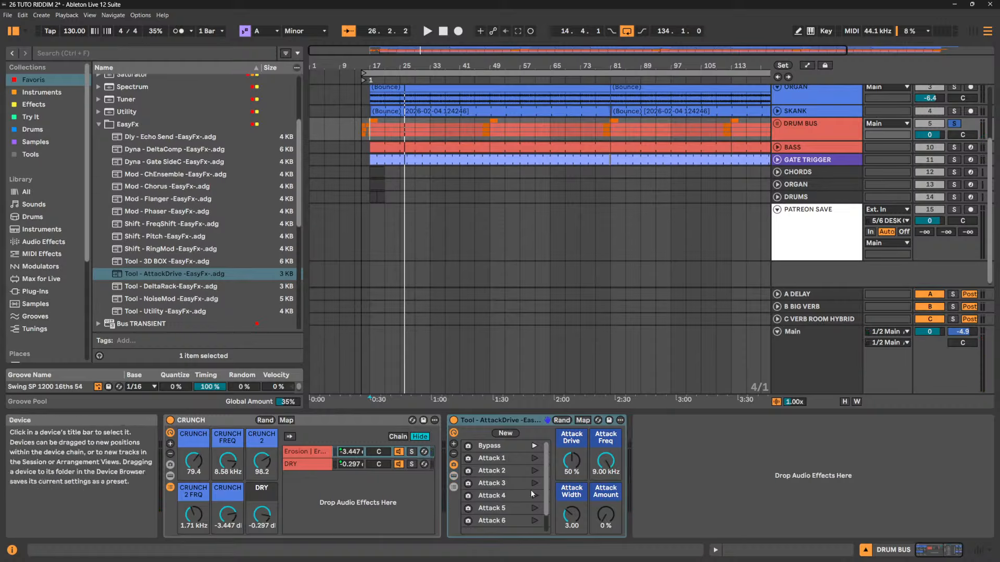
click(535, 458)
key(space)
click(533, 521)
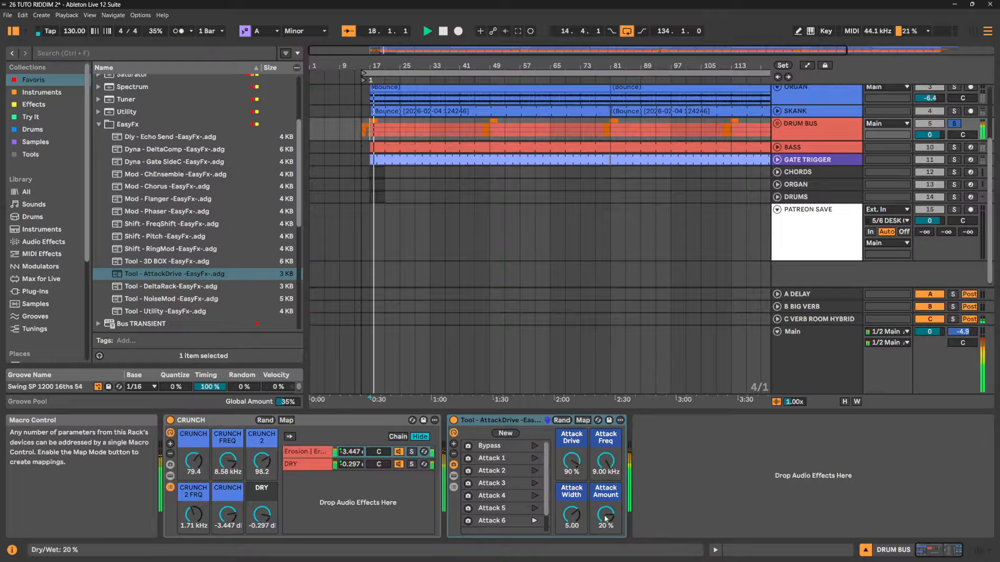
Vary AttackDrive's Attack Amount macro between playbacks, lowering it to 6% and raising it to 19%
mouse_move(606, 519)
mouse_down()
mouse_move(605, 533)
mouse_move(606, 515)
mouse_up()
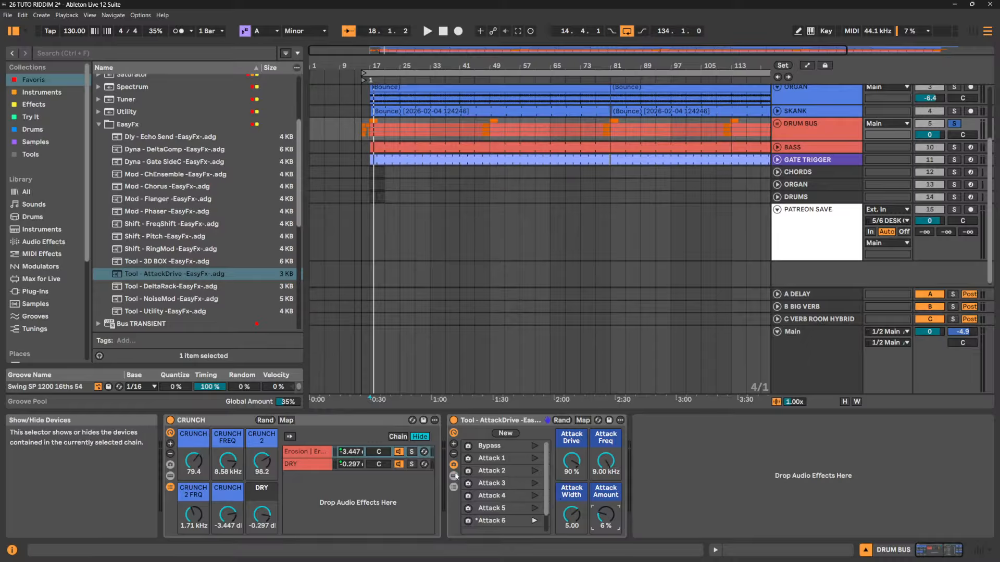
key(space)
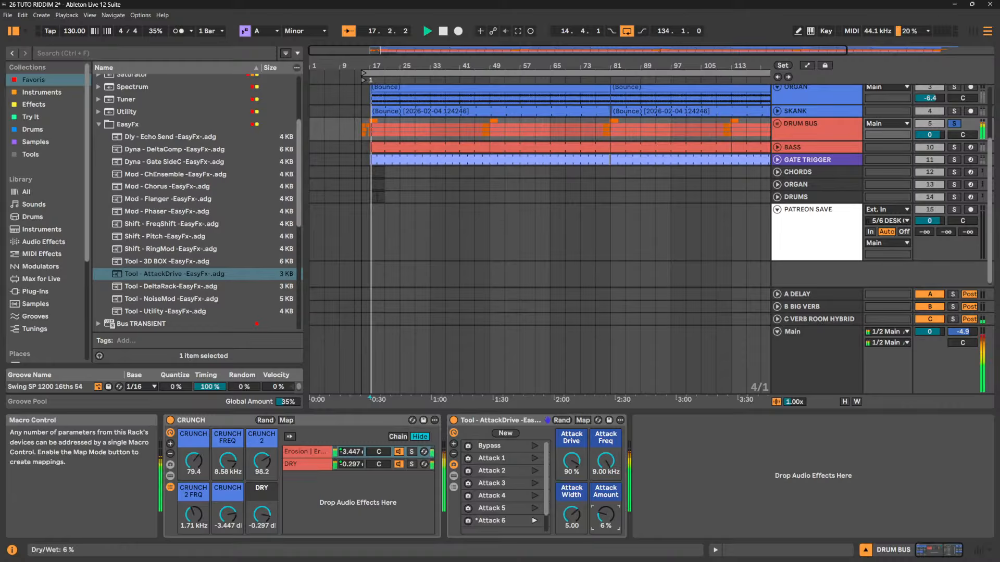
drag(606, 515, 605, 508)
key(space)
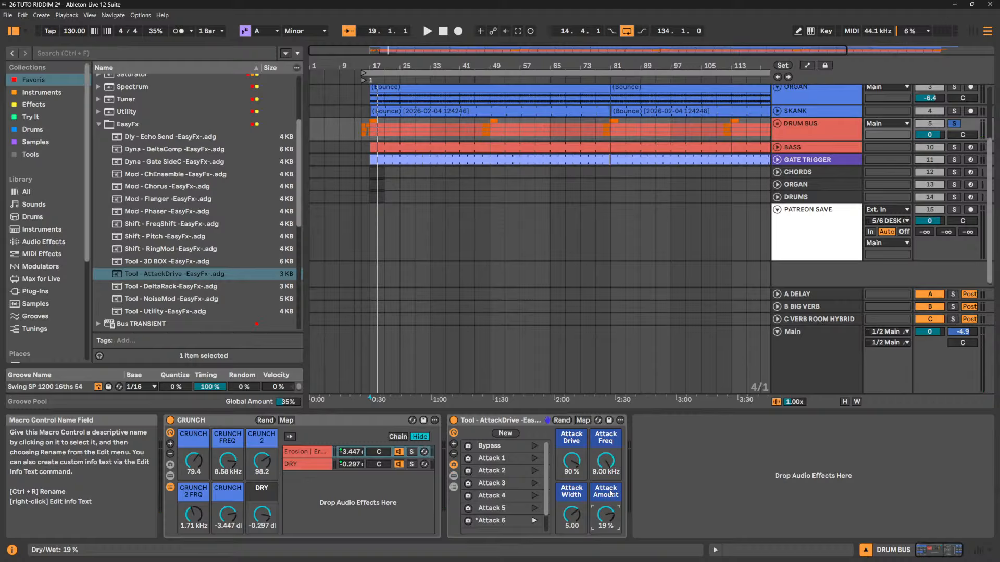
Rename AttackDrive's Attack Amount macro as Attack Dry/wet
click(611, 493)
text(Dry/we)
click(653, 475)
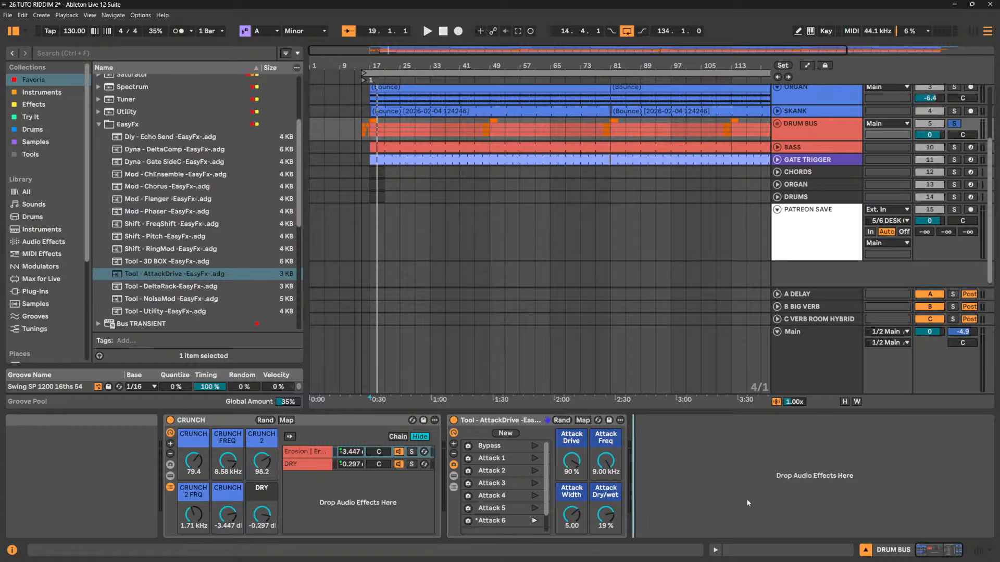
Copy the edited AttackDrive rack from DRUM BUS to the end of PATREON SAVE, replacing the older AttackDrive rack there
click(527, 423)
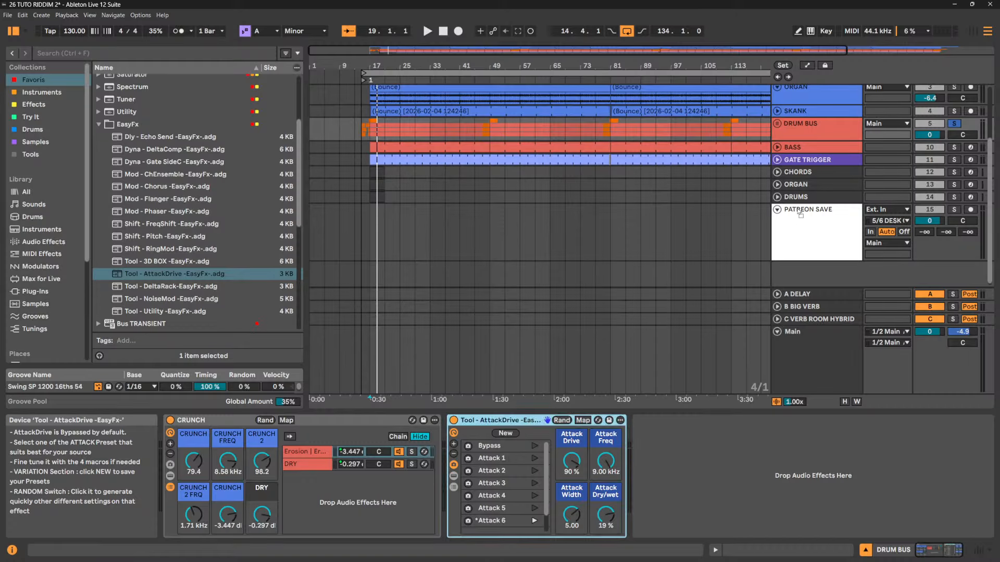
click(819, 224)
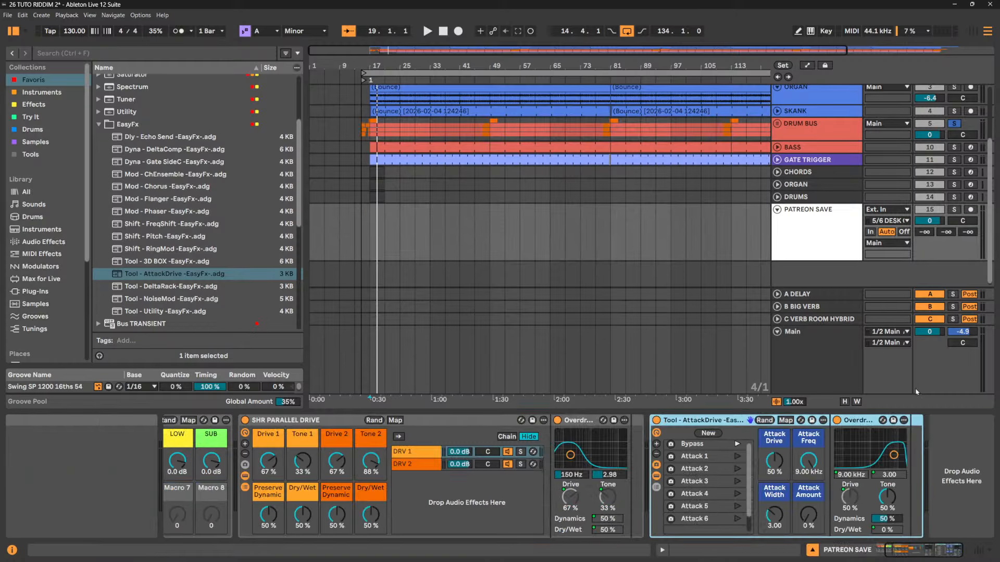
click(970, 472)
key(ctrl+v)
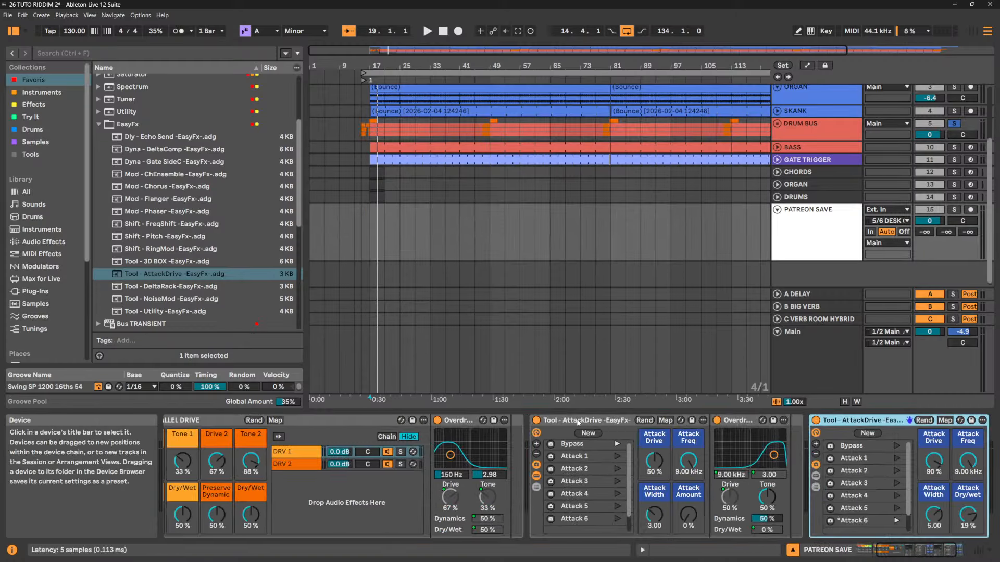
click(578, 423)
key(Delete)
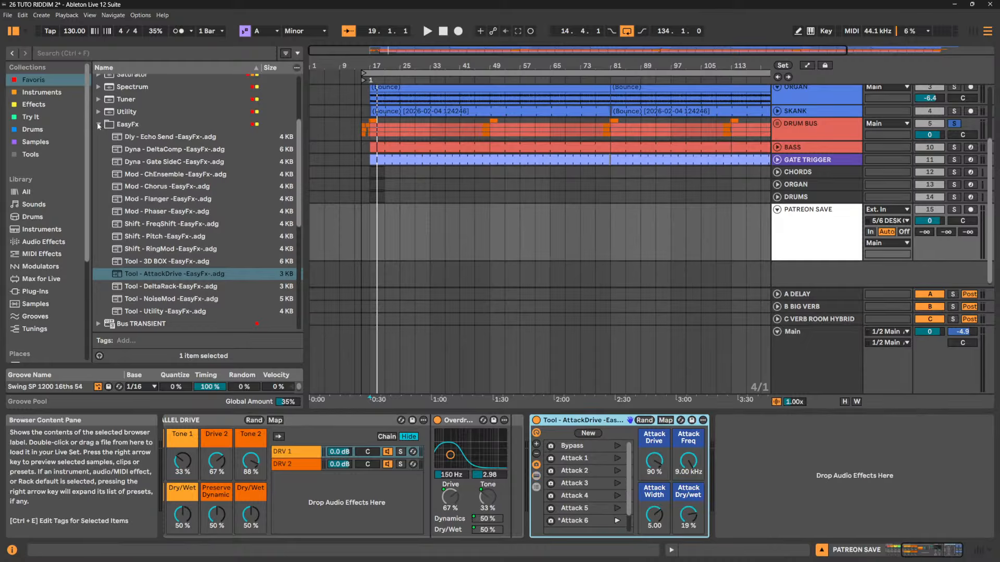
Collapse the EasyFx folder in Favoris and select Pedal among the Audio Effects
scroll(131, 135, down, 4)
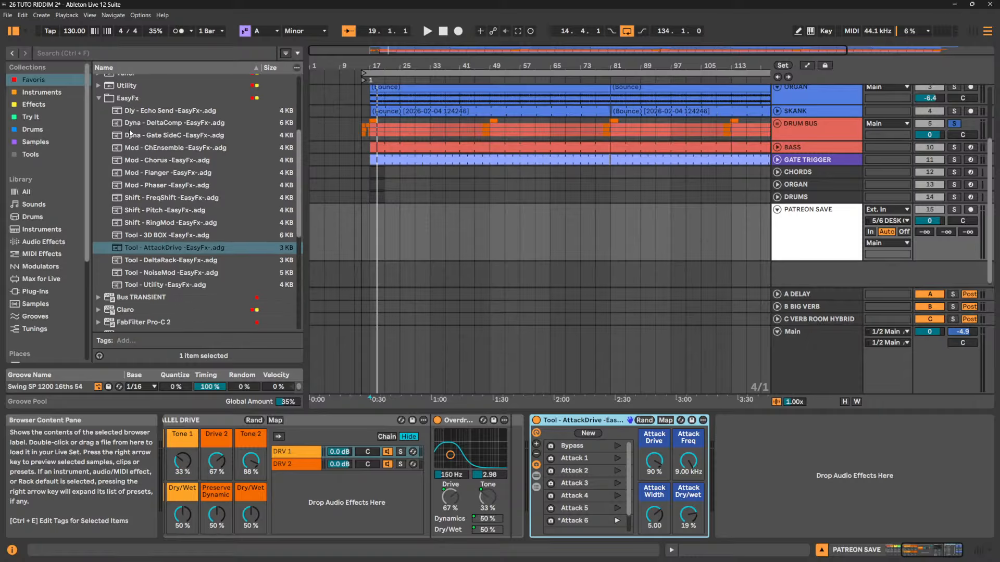
scroll(136, 146, up, 4)
scroll(139, 156, up, 1)
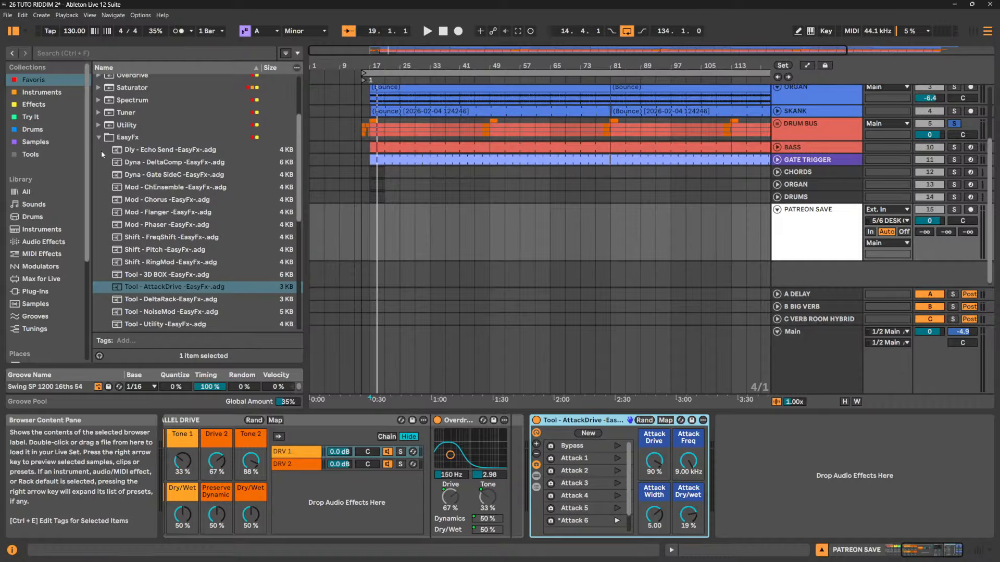
click(98, 136)
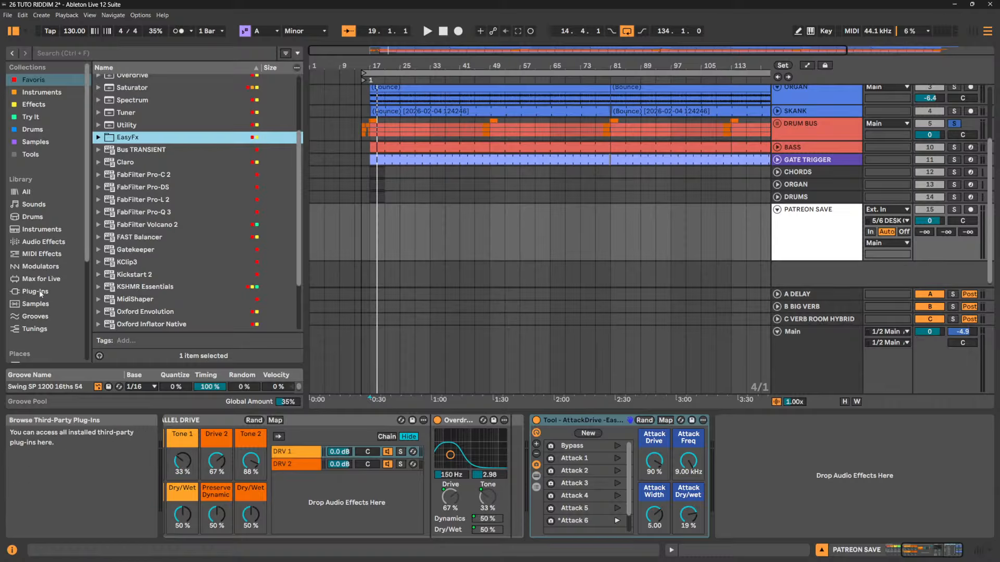
click(42, 242)
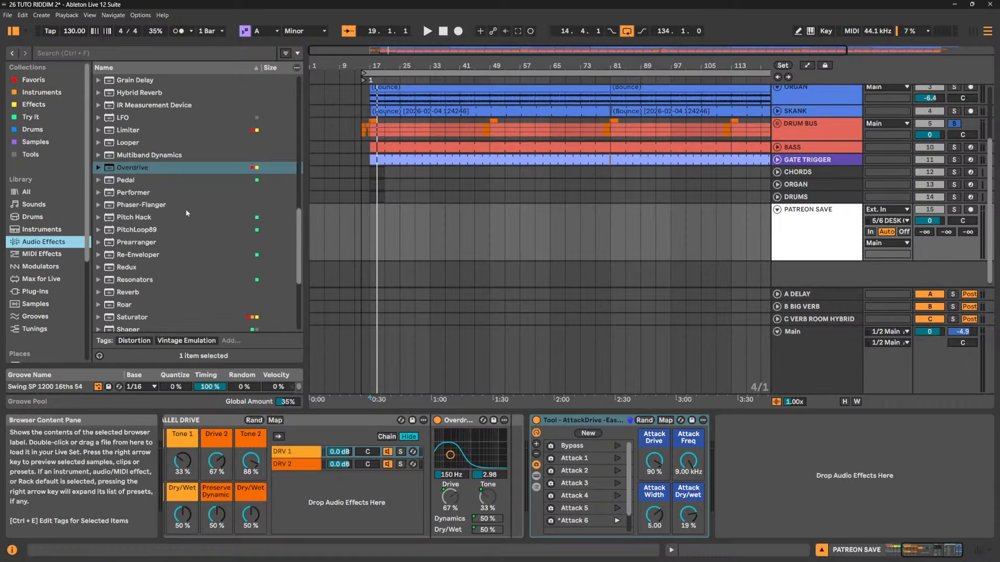
click(128, 181)
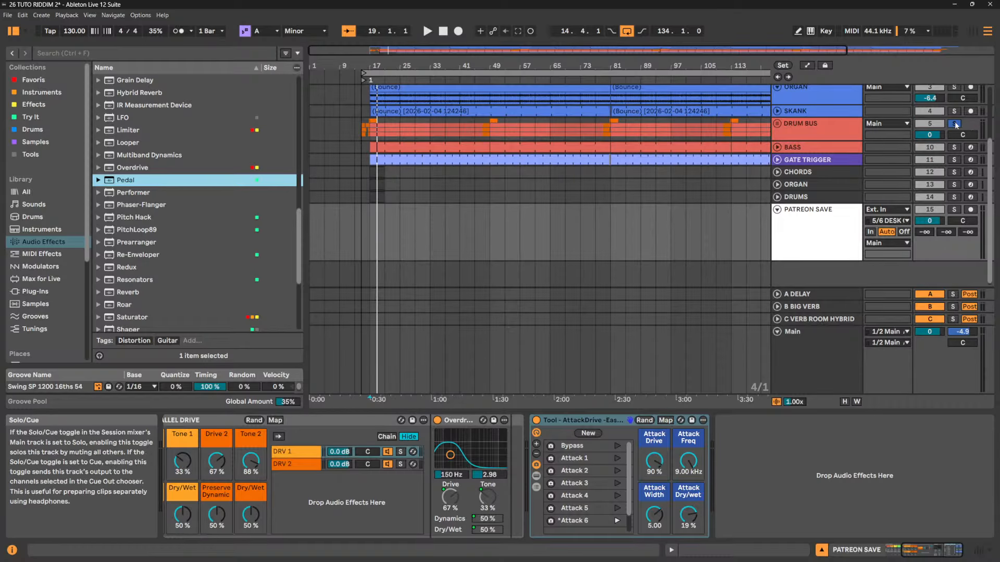
Turn off the solo on DRUM BUS and mute the LEAD, PADS, ORGAN and SKANK tracks
scroll(809, 147, up, 3)
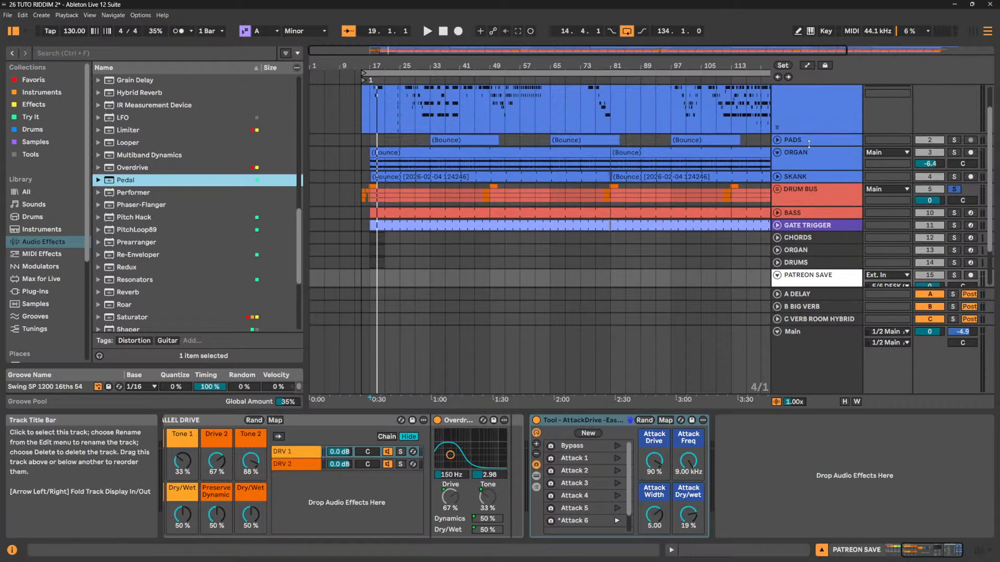
click(955, 190)
scroll(815, 197, up, 3)
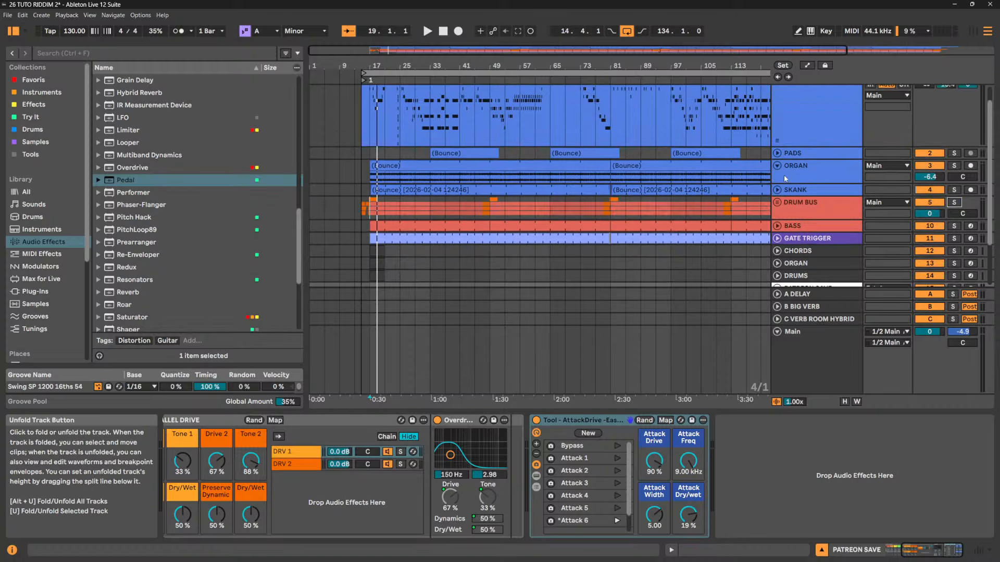
click(826, 206)
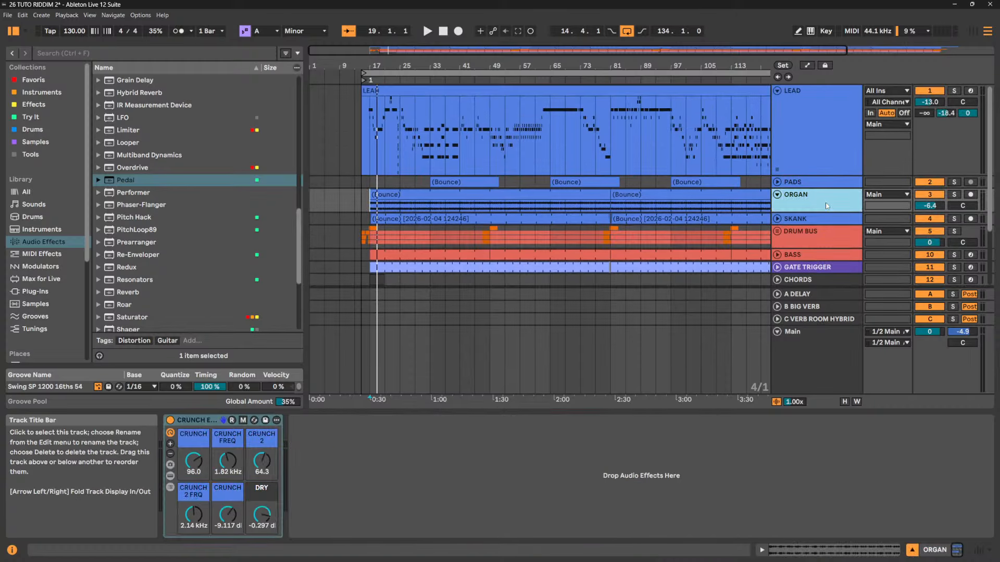
click(821, 221)
click(826, 98)
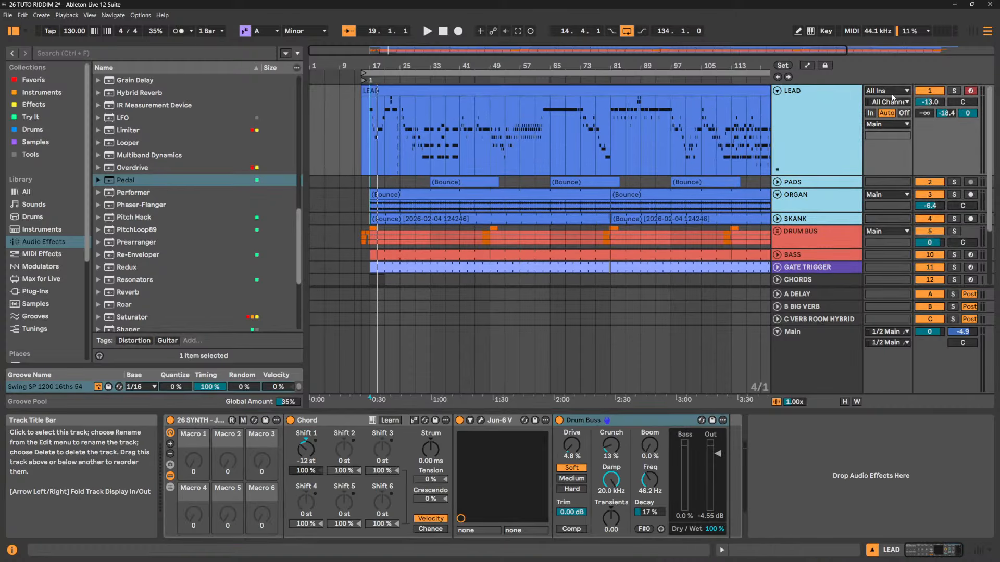
Raise DRUM BUS's send to A DELAY in the Session mixer and play a short passage
key(Tab)
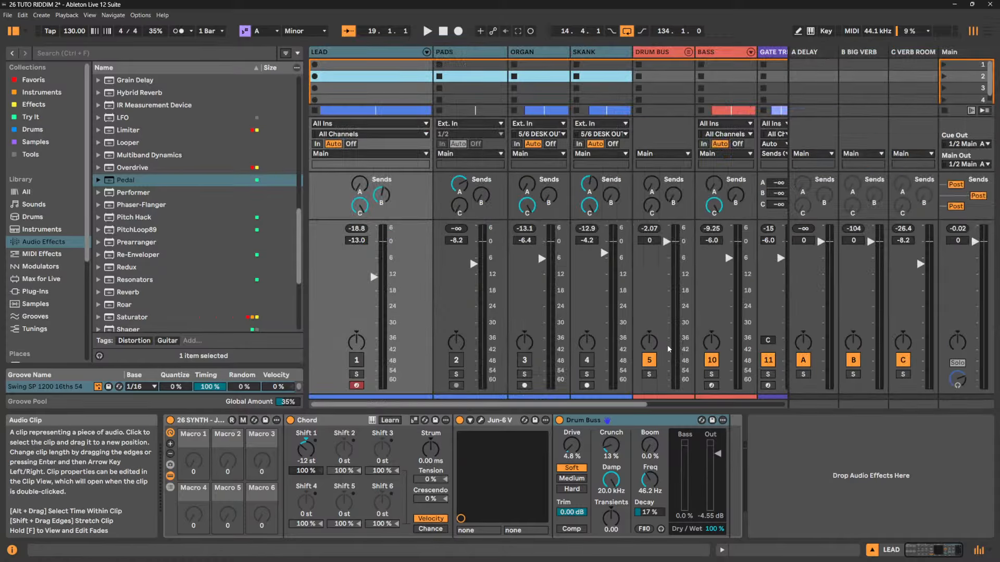
drag(645, 405, 701, 405)
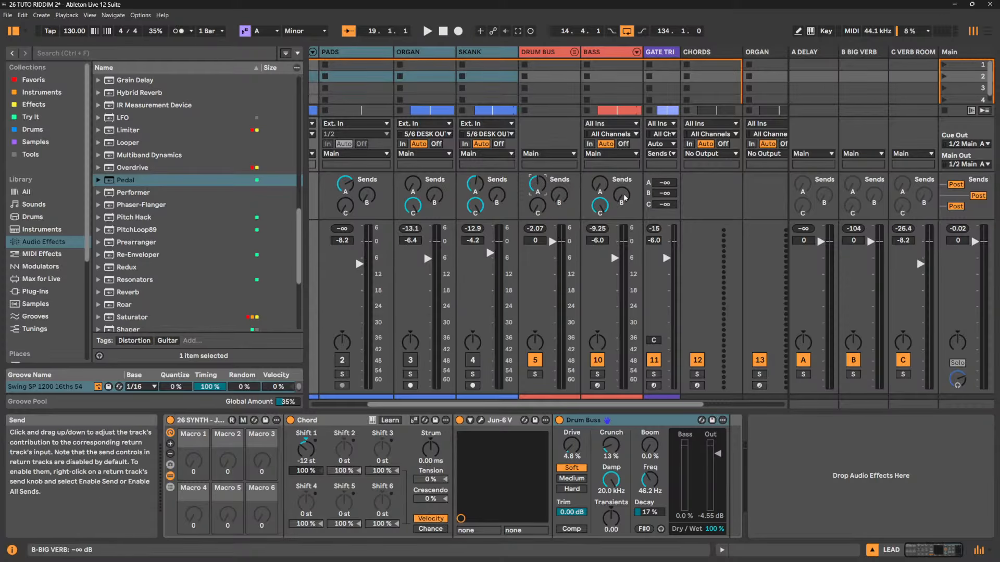
key(space)
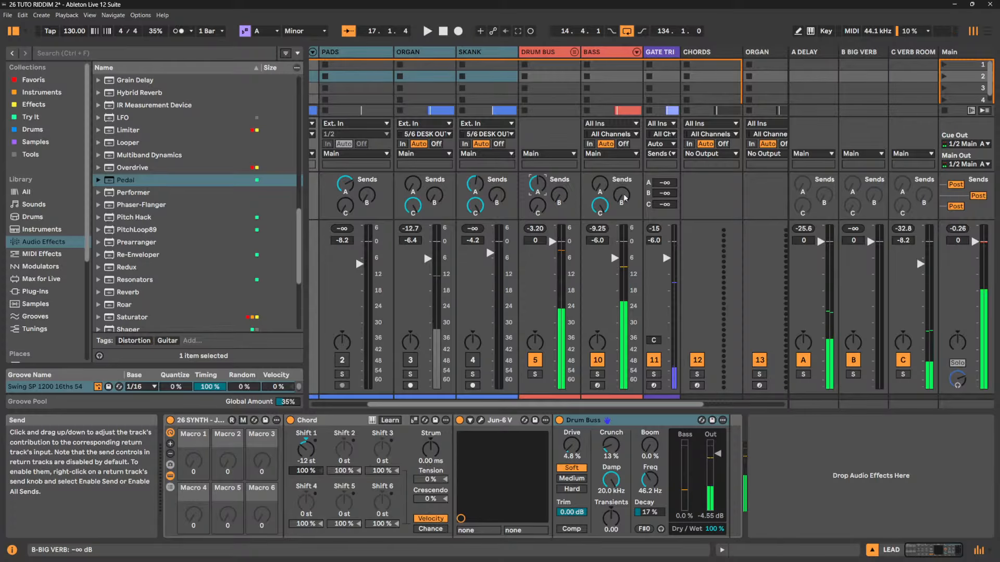
click(987, 30)
key(space)
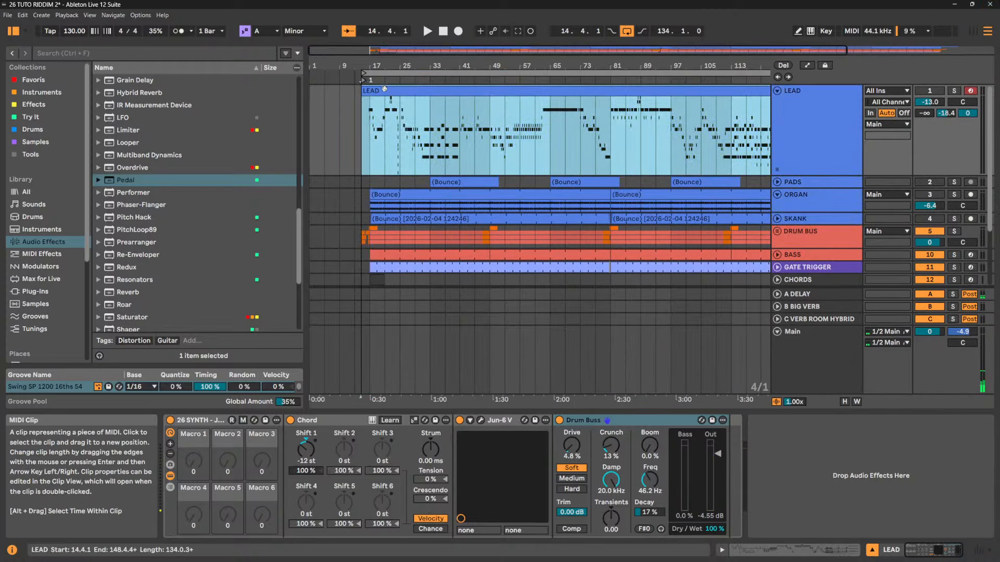
Examine the VERB BIG HYBRID rack on B BIG VERB, unfolding its EQ Eight, and hide the rack's devices again
click(829, 311)
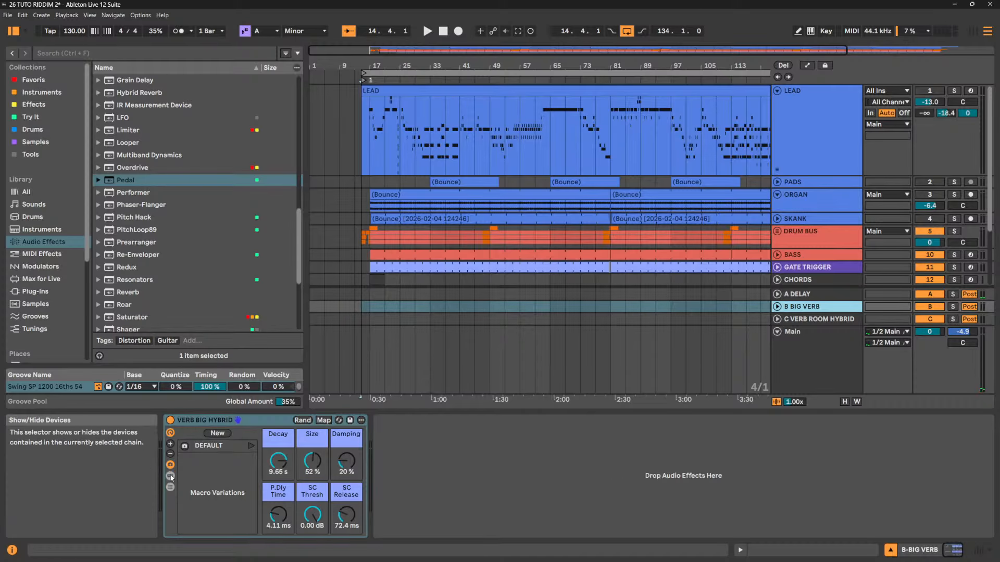
click(170, 477)
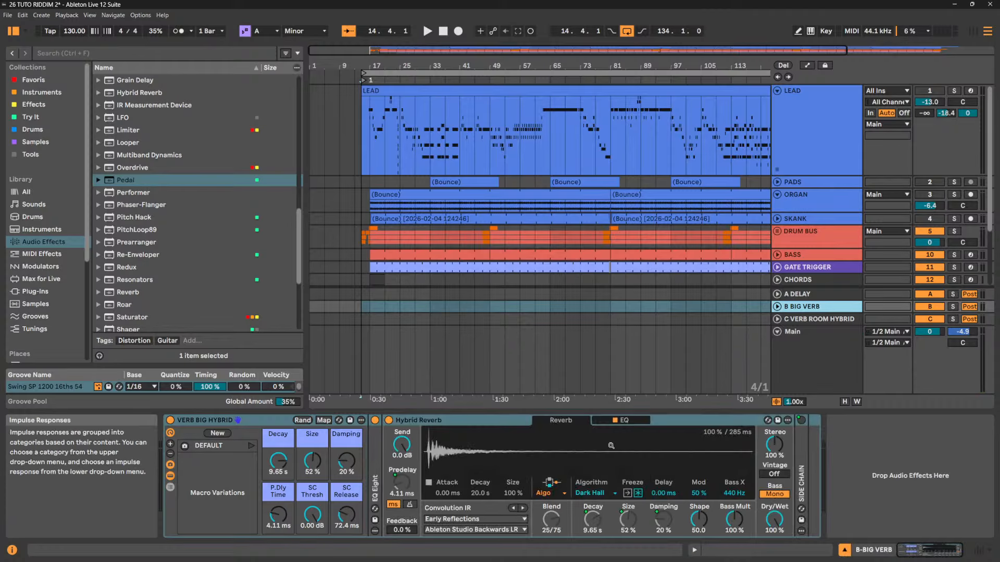
double_click(375, 449)
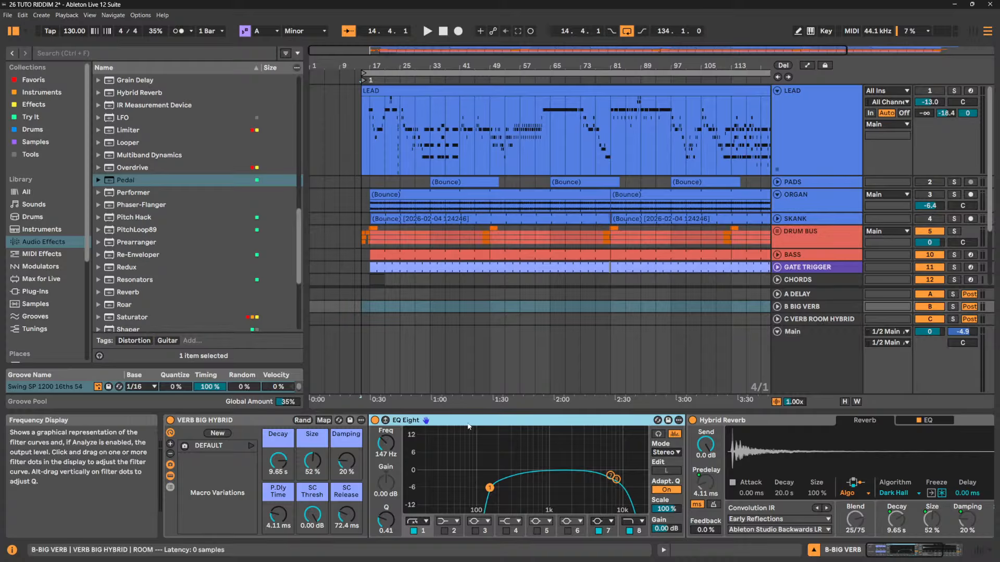
click(170, 476)
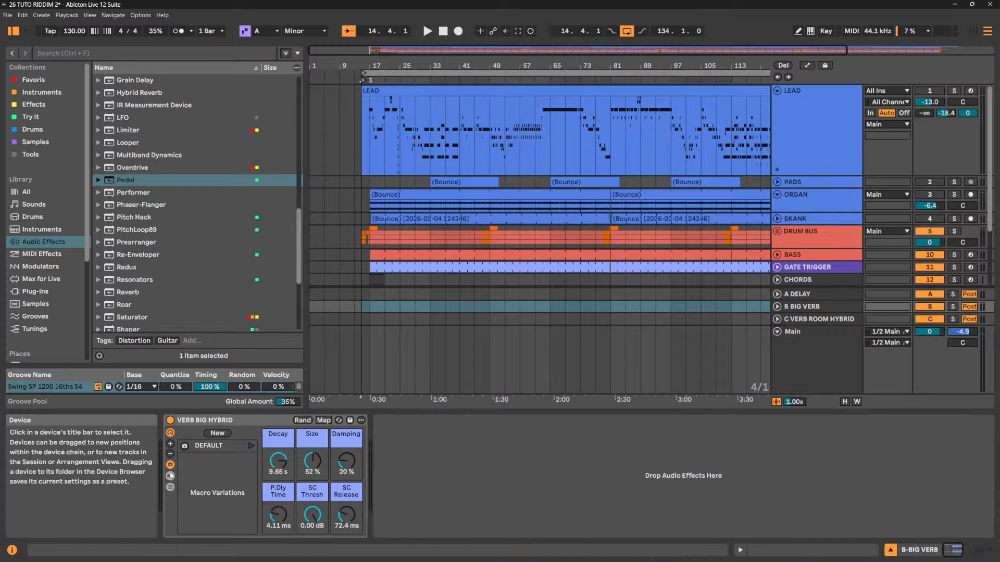
Raise the BASS track's send to B BIG VERB in the Session mixer and start playback
key(Tab)
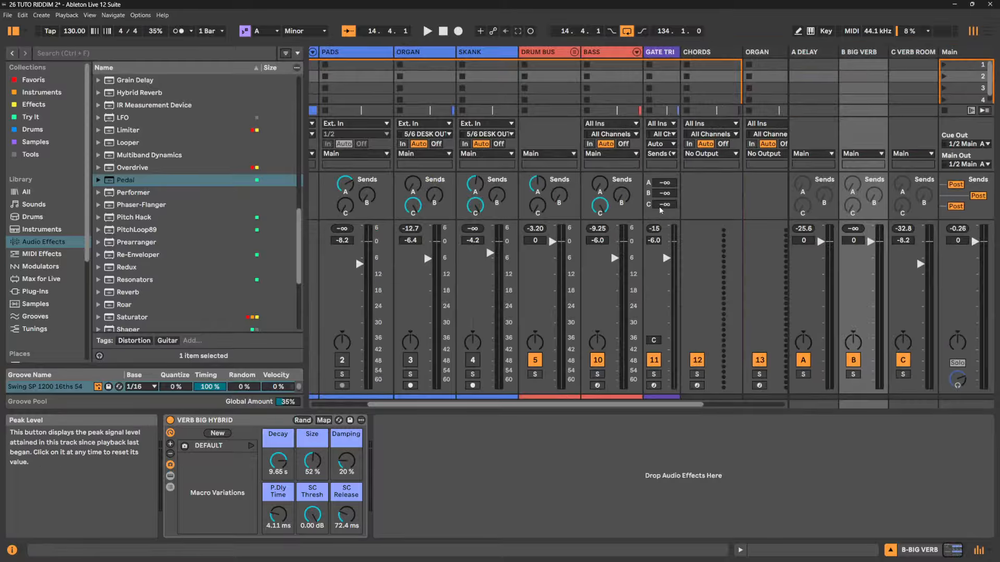
drag(624, 201, 623, 105)
key(space)
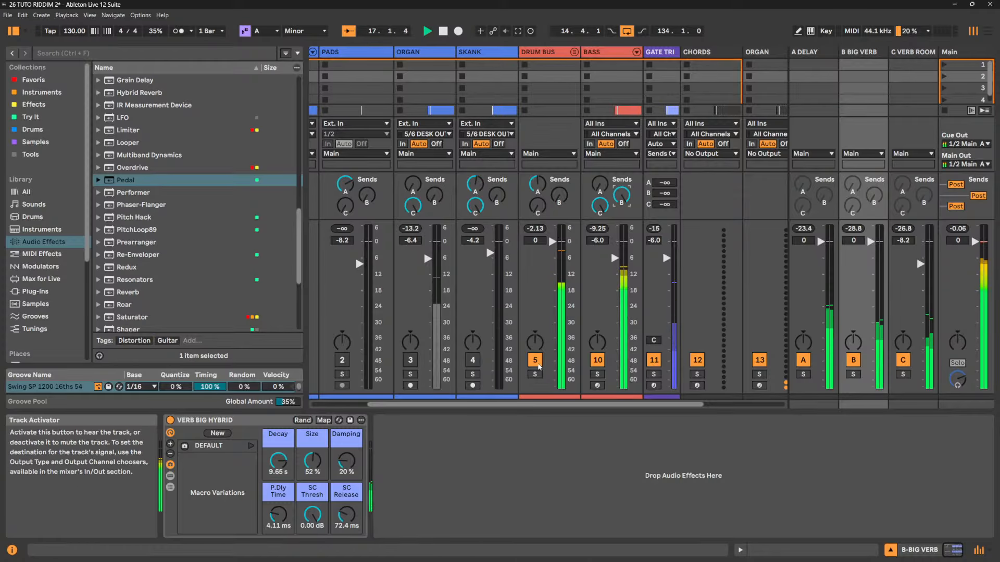
Mute DRUM BUS and listen to the B BIG VERB return soloed, and turn its solo off again
click(535, 360)
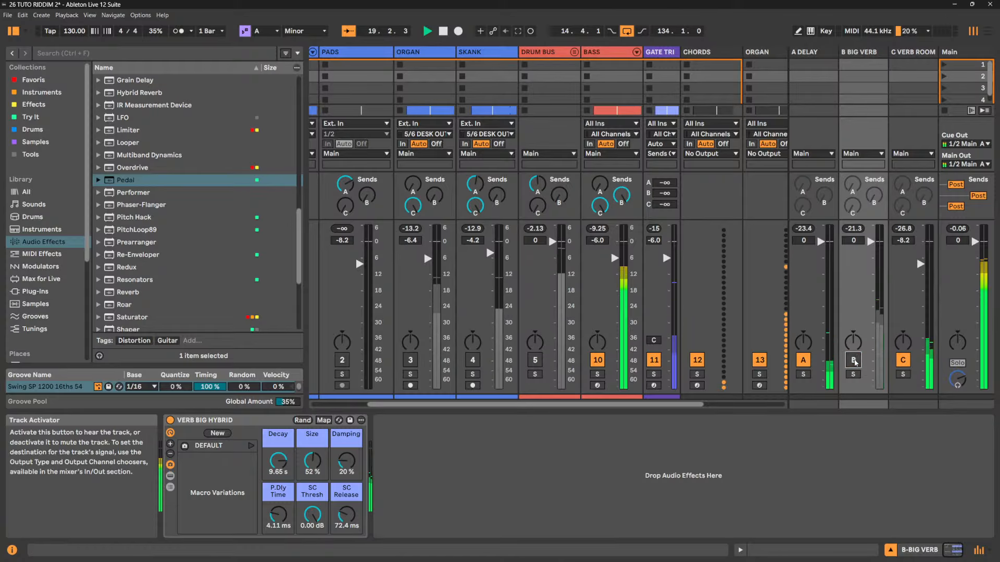
click(854, 374)
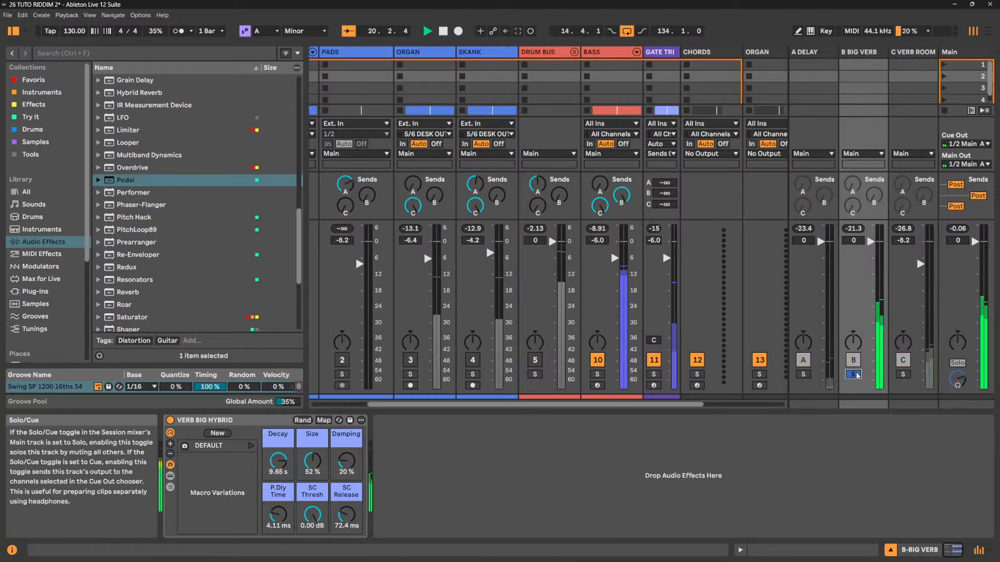
click(854, 374)
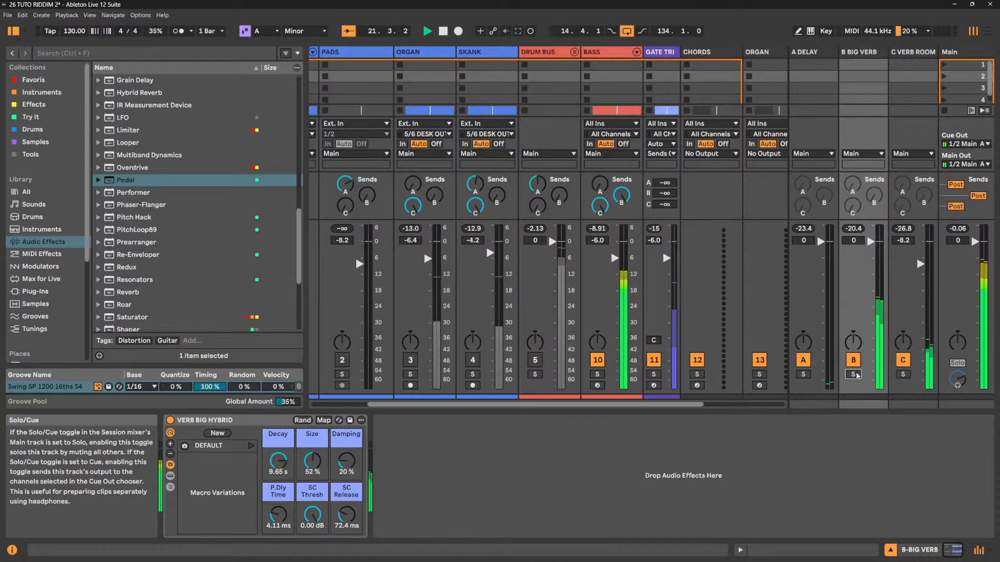
Unmute DRUM BUS in the Session mixer and show the Delay device on the A DELAY return
click(539, 362)
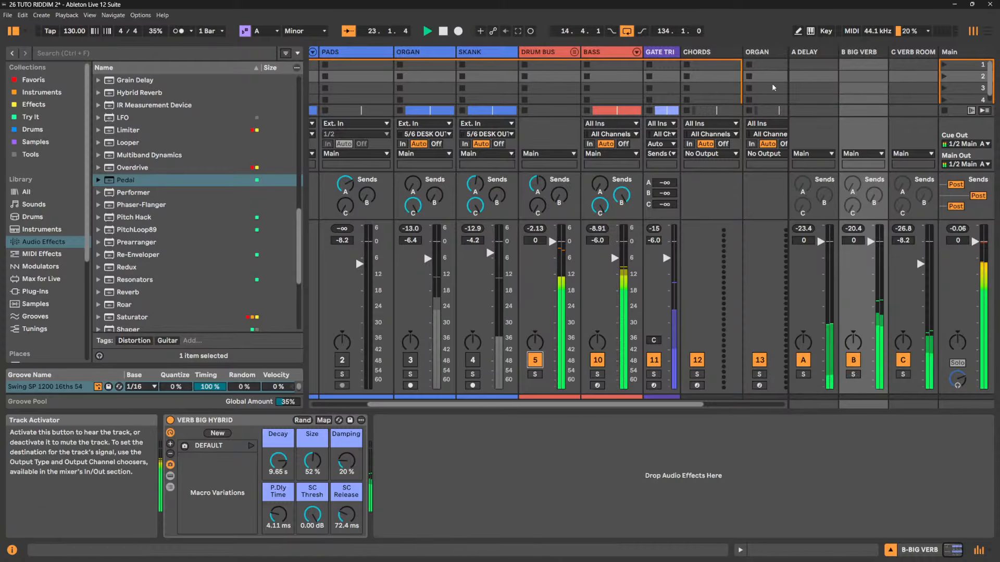
click(805, 54)
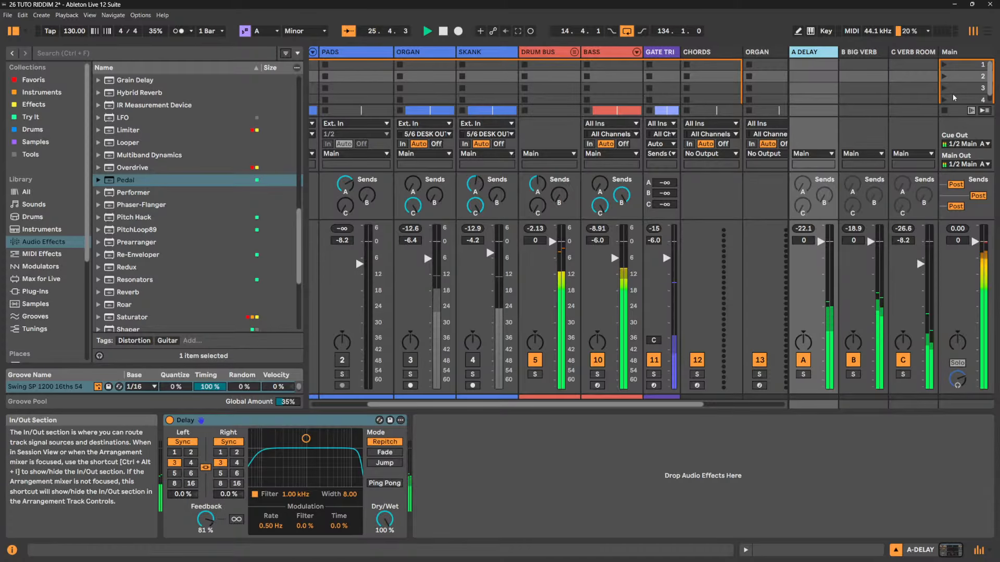
Return to Arrangement View and play the riddim from the start of the LEAD clip
click(987, 31)
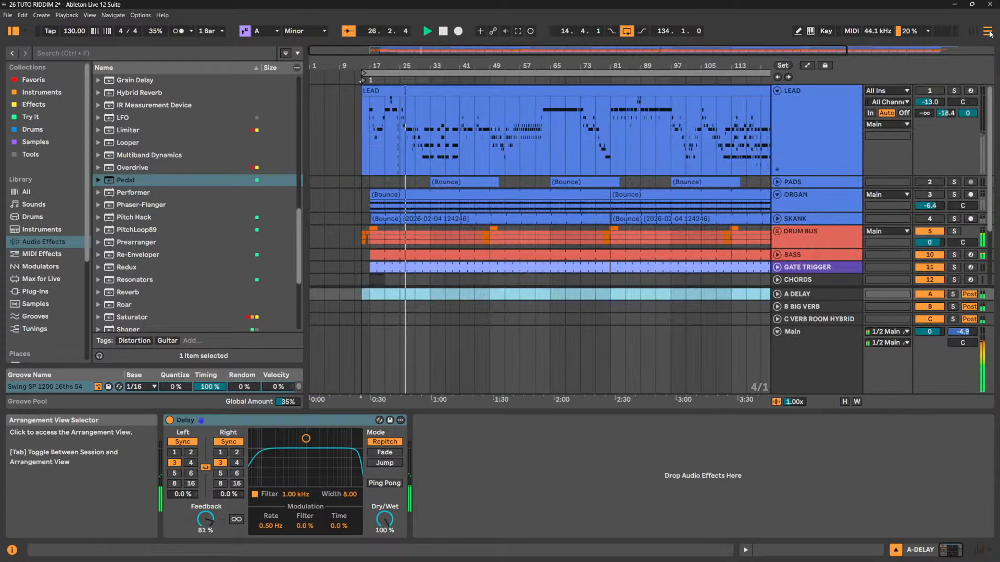
click(381, 90)
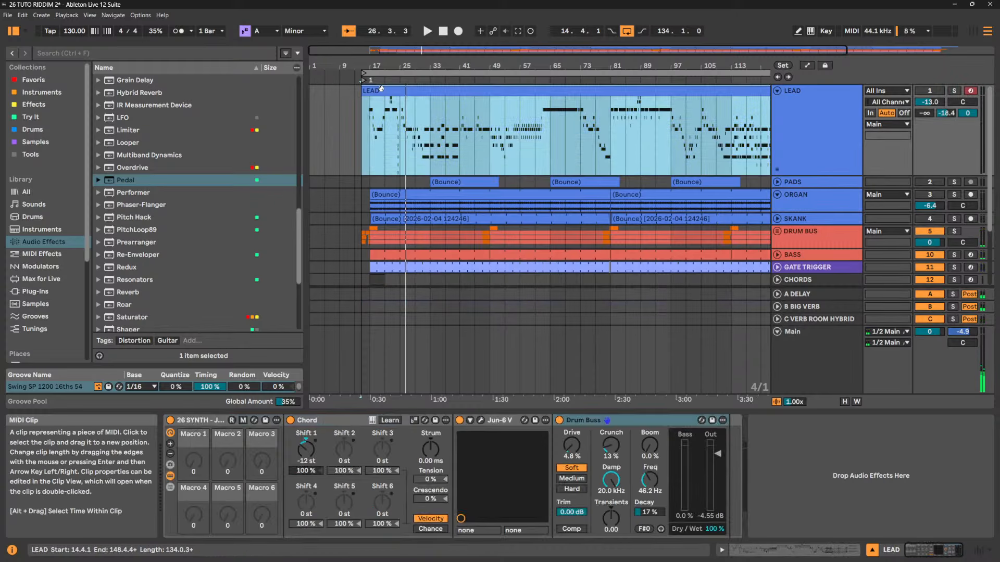
click(427, 31)
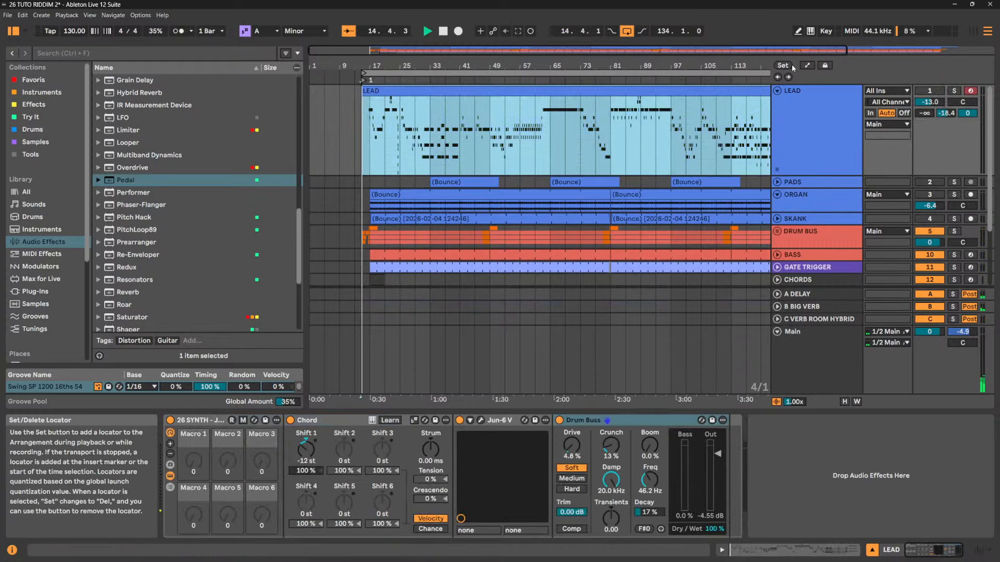
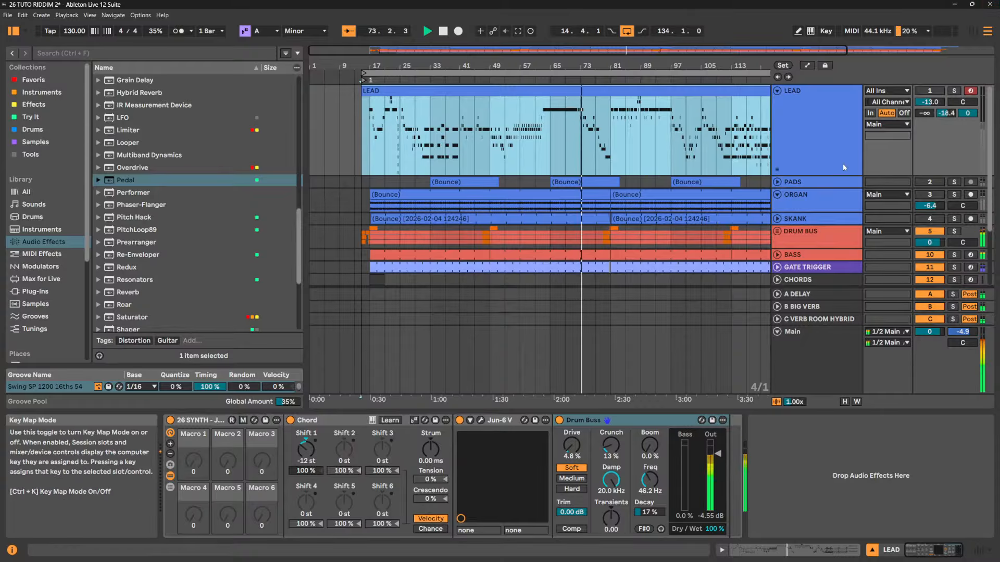
Unfold the DRUM BUS group and mute its CYMBAL, SNARES, HH and KICK tracks during playback
click(777, 231)
scroll(807, 212, down, 5)
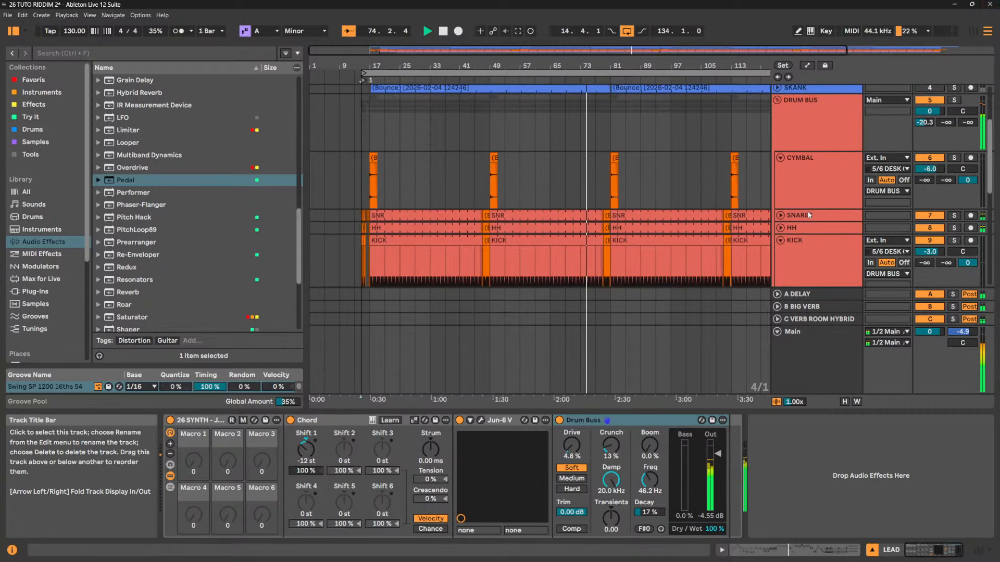
click(834, 142)
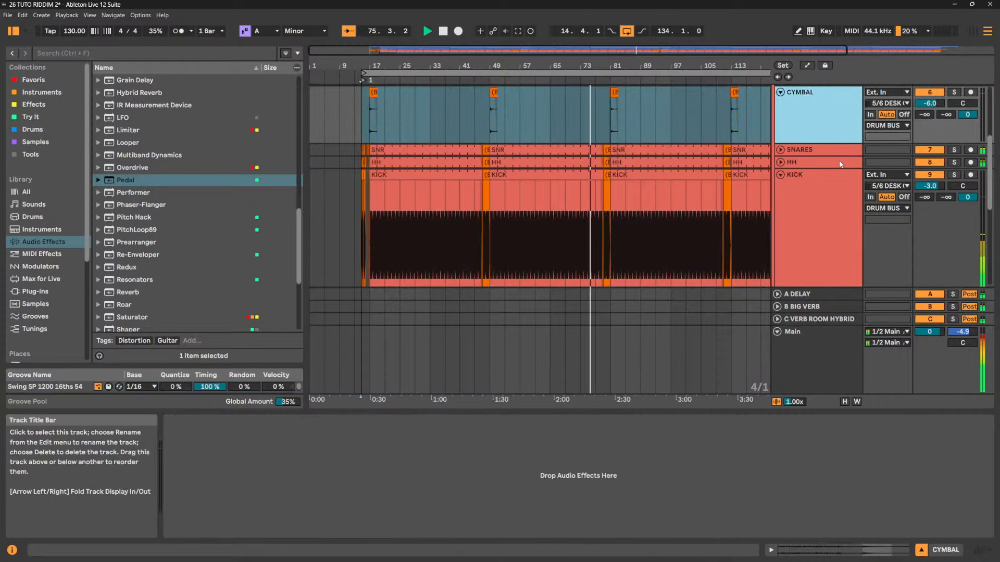
shift+click(888, 161)
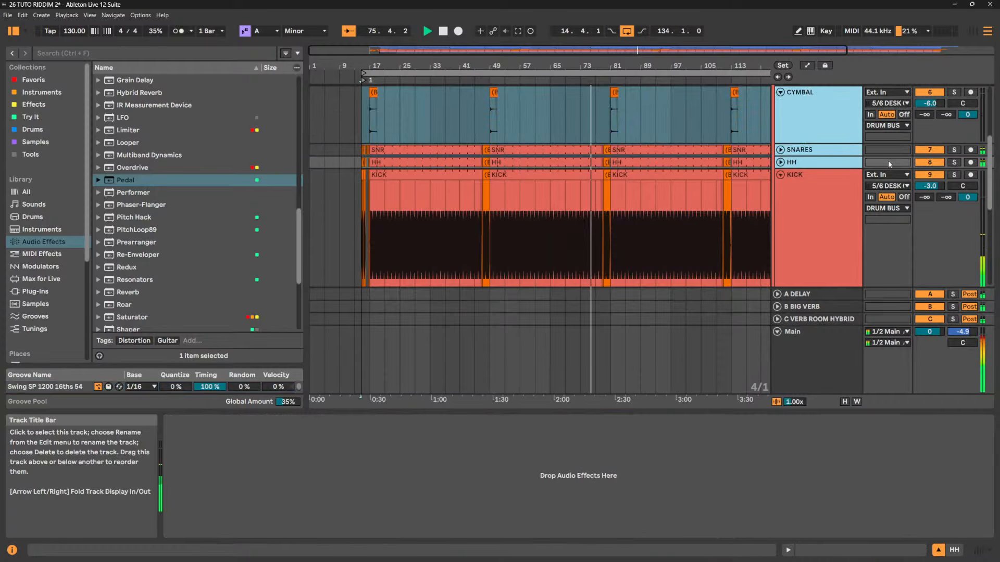
click(931, 163)
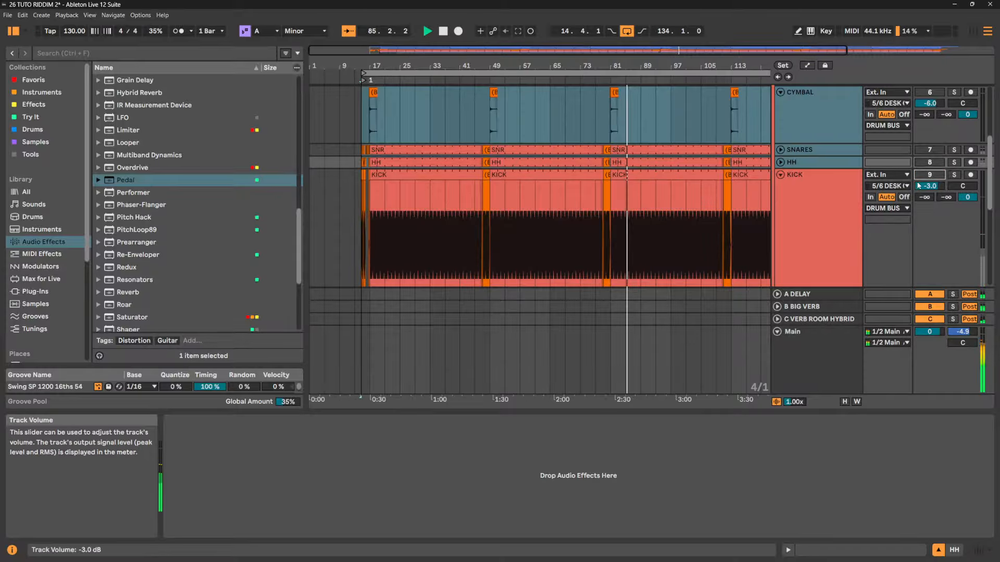
scroll(880, 197, up, 3)
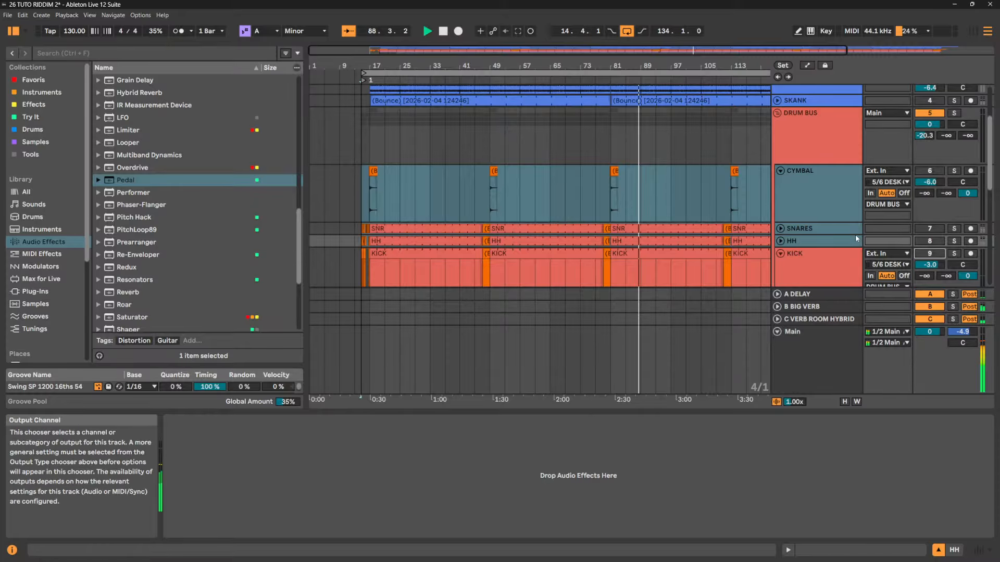
Stop playback, reactivate the CYMBAL, SNARES, HH and KICK tracks, and fold the DRUM BUS group
key(space)
click(930, 241)
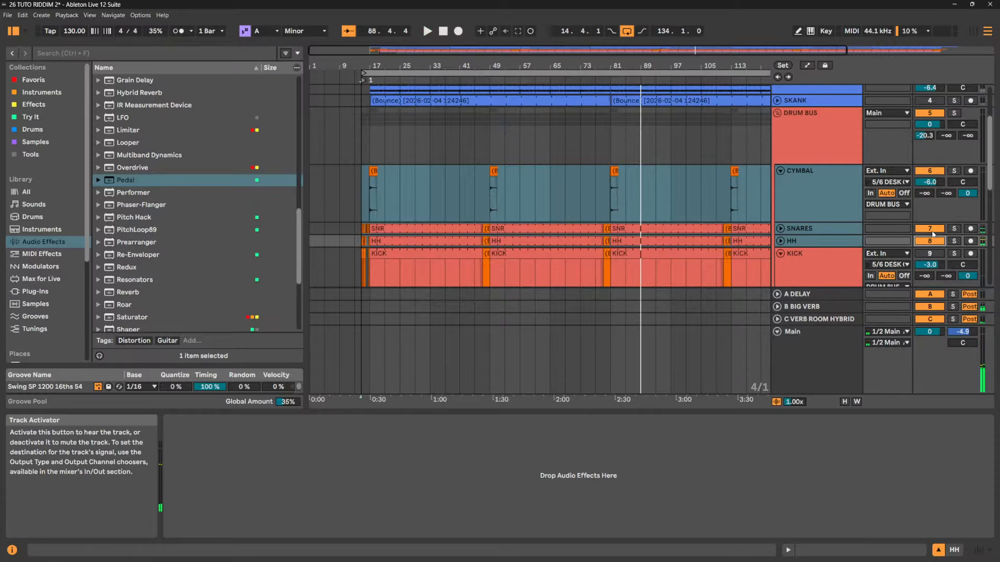
scroll(819, 182, down, 2)
click(929, 189)
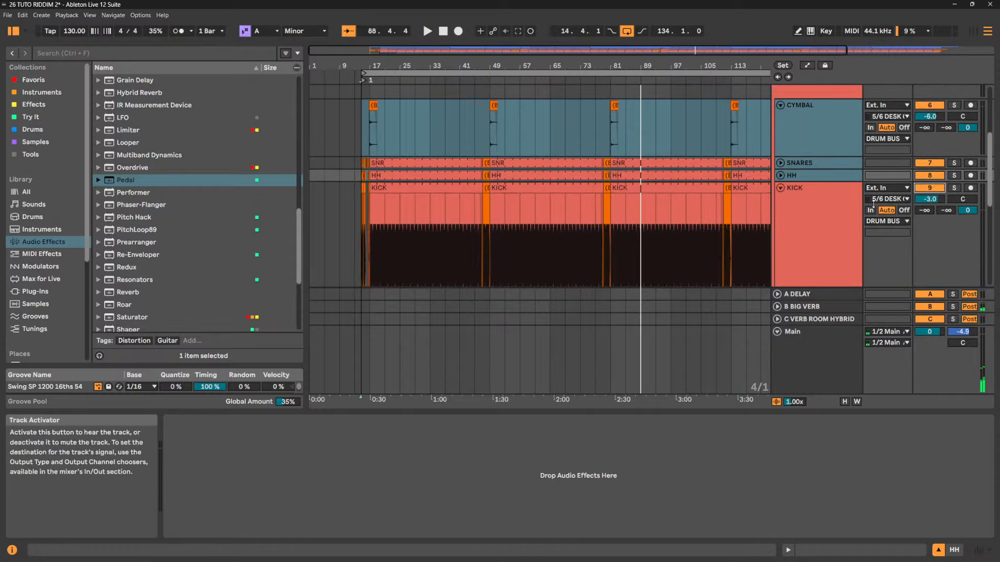
click(829, 221)
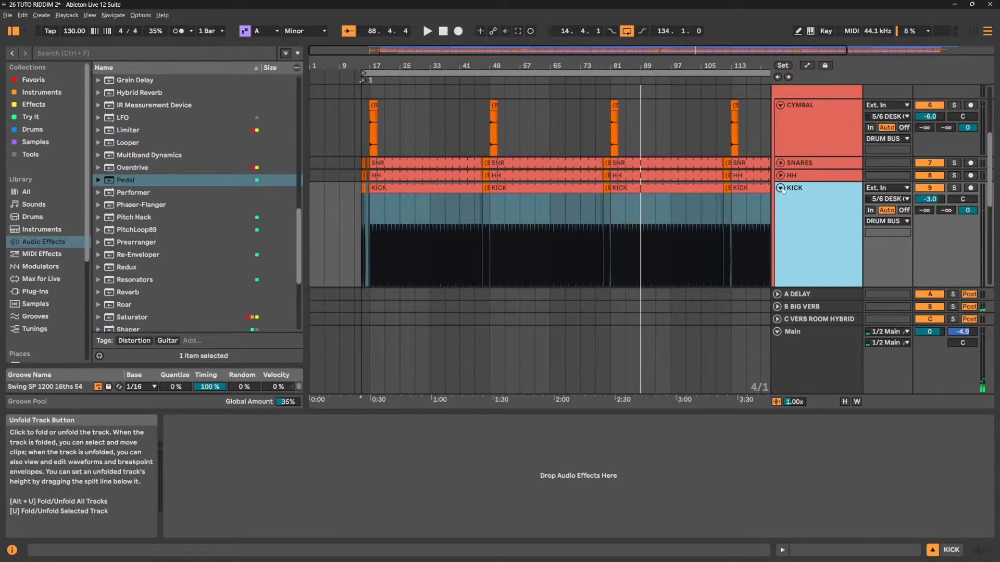
alt+click(780, 105)
click(779, 92)
Review the device chains on Main, DRUM BUS, BASS, GATE TRIGGER, ORGAN and LEAD
click(828, 344)
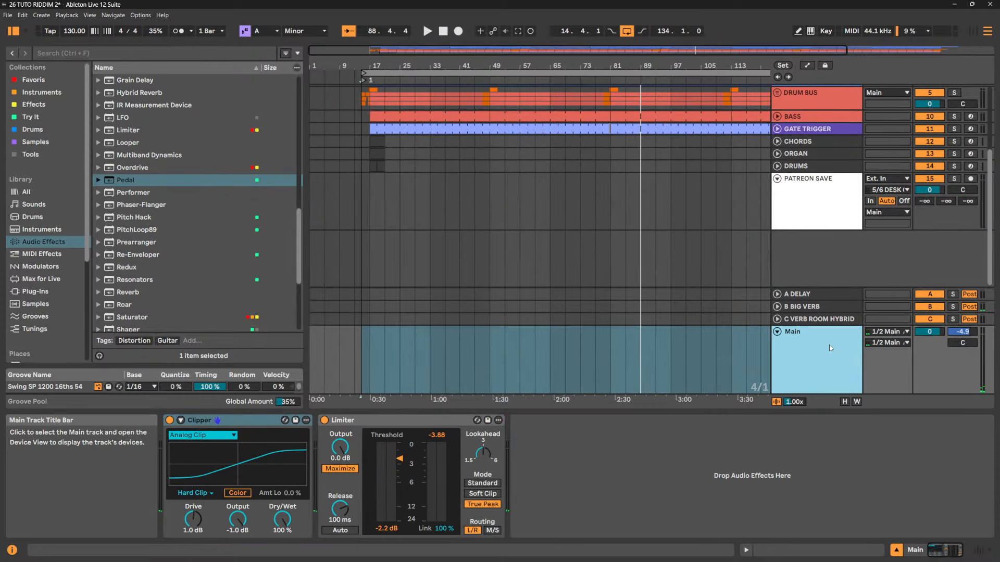
click(822, 117)
click(820, 93)
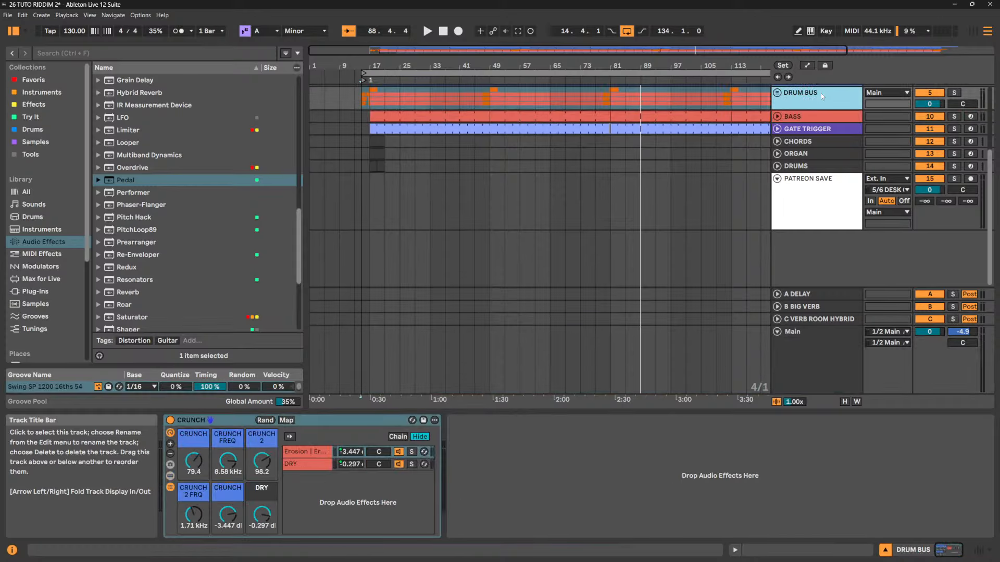
scroll(819, 95, up, 1)
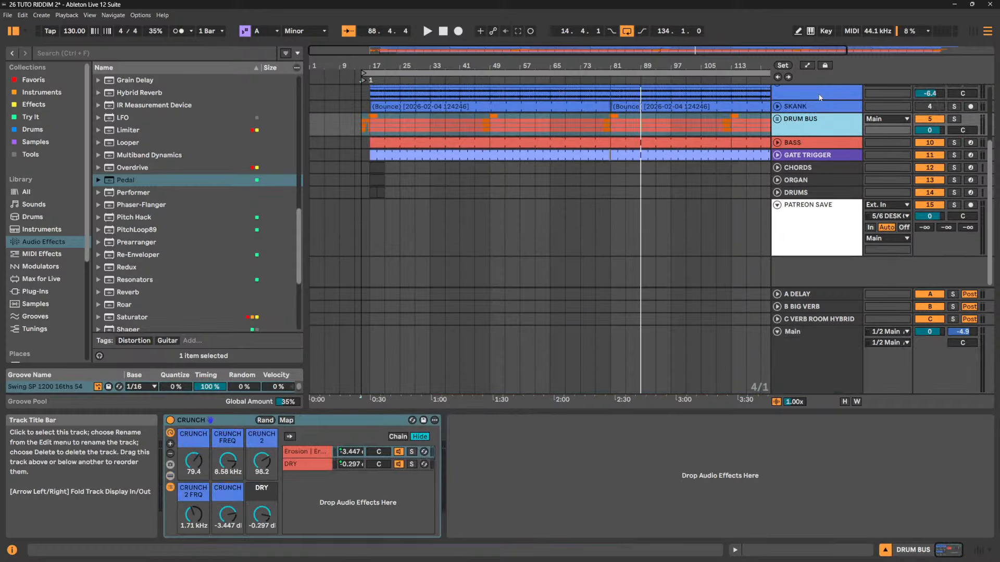
click(807, 143)
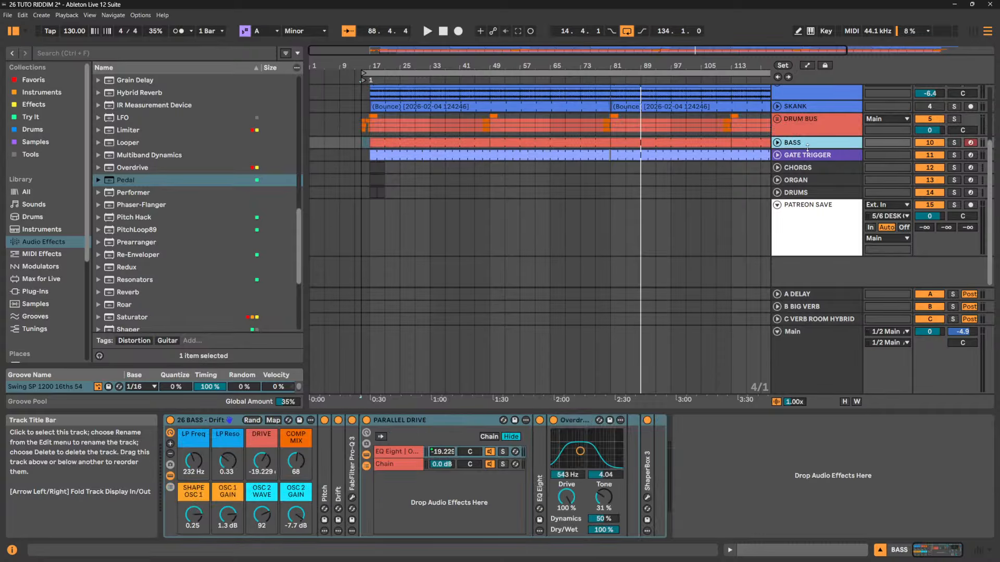
click(814, 156)
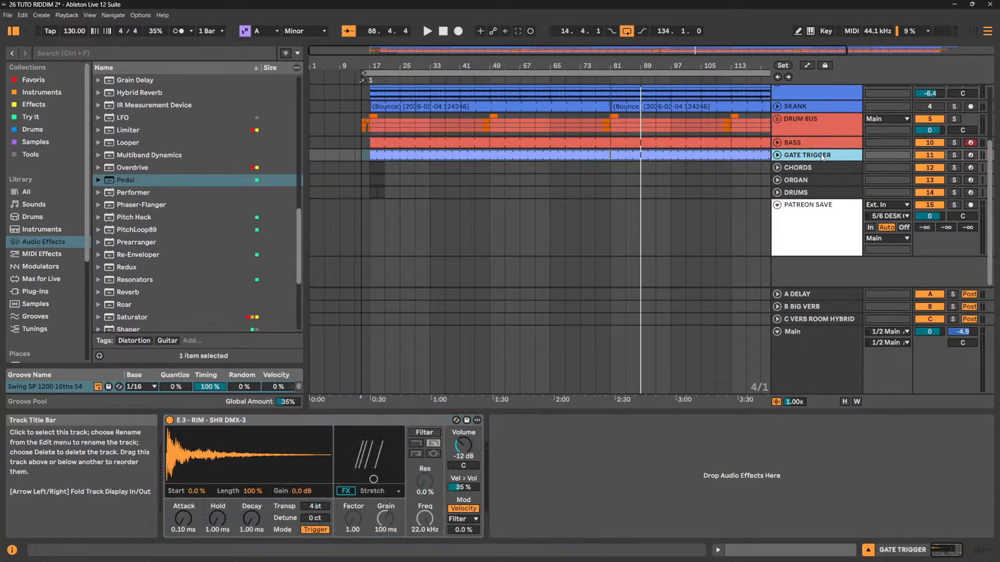
click(819, 128)
click(822, 106)
click(829, 96)
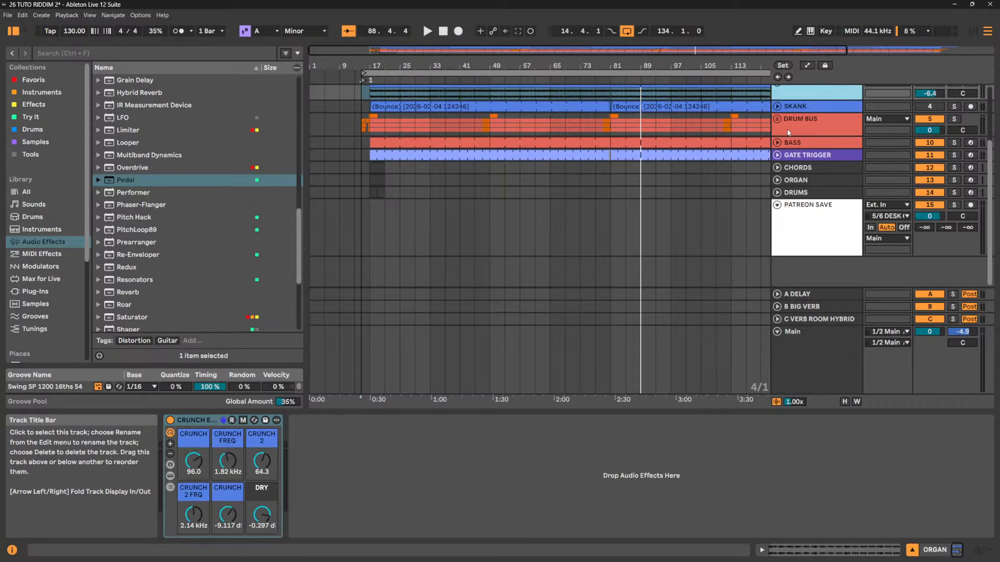
scroll(644, 274, up, 3)
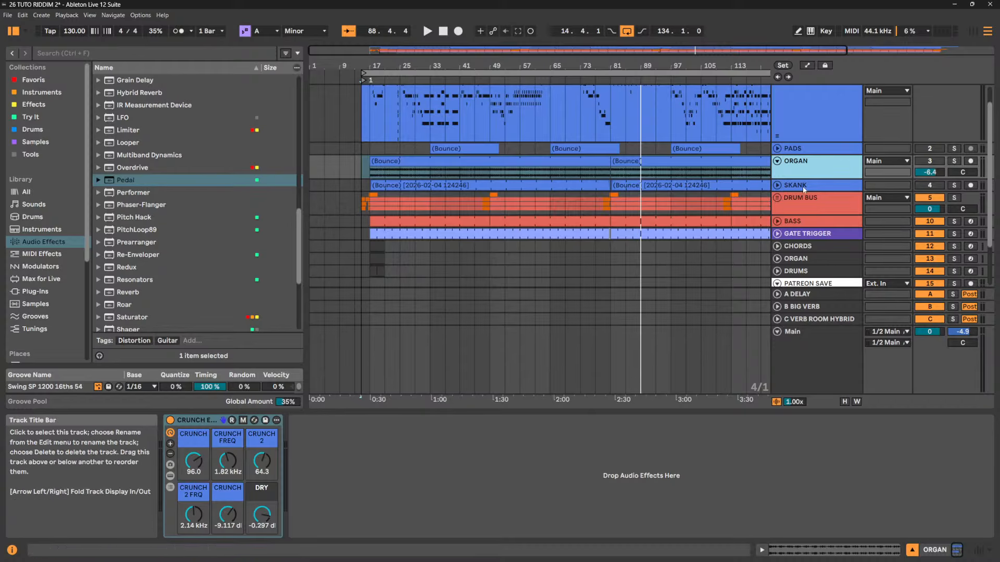
double_click(828, 172)
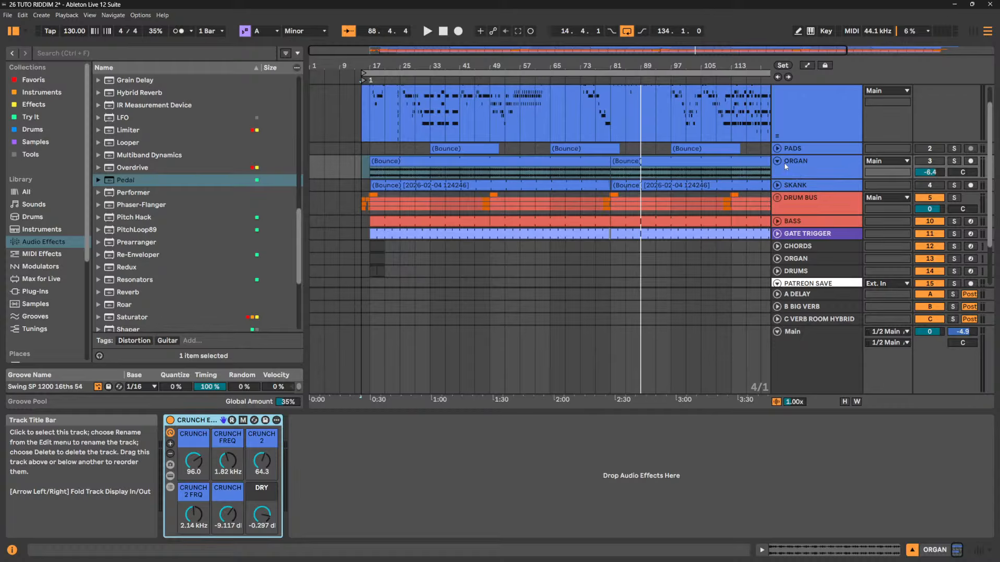
click(810, 106)
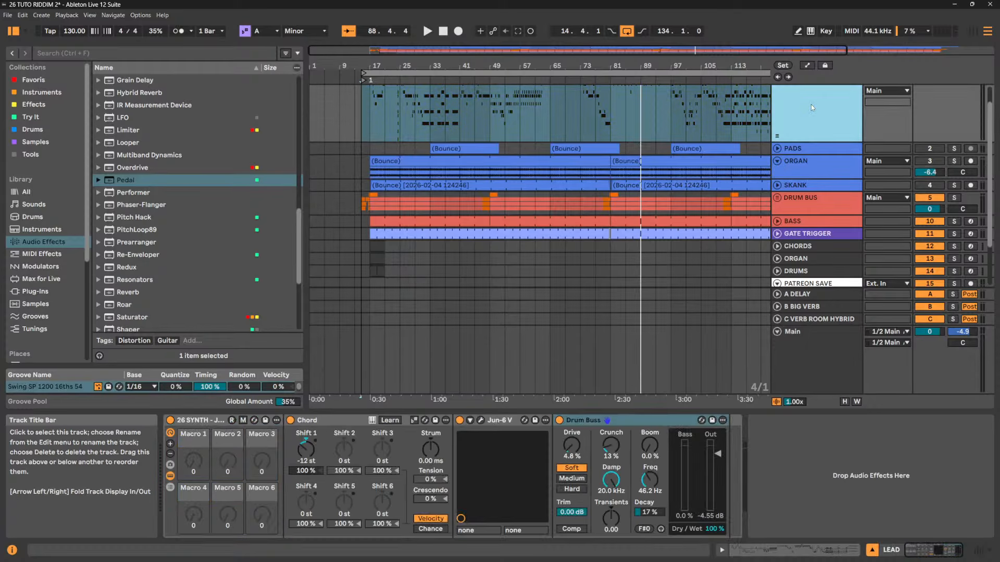
scroll(586, 120, up, 2)
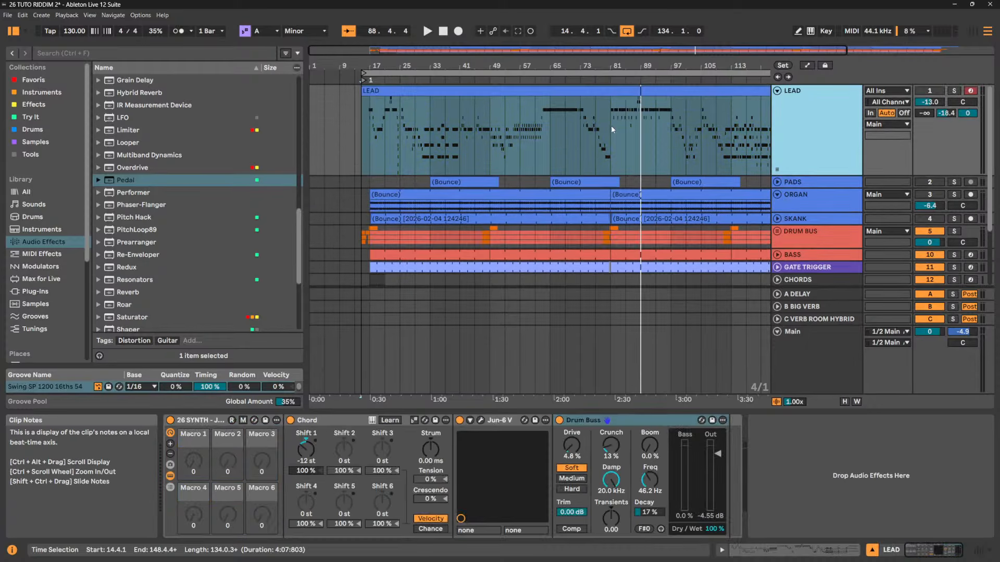
Place the playback start at bar 97 and add a Pedal effect after Drum Buss on the LEAD track
click(670, 138)
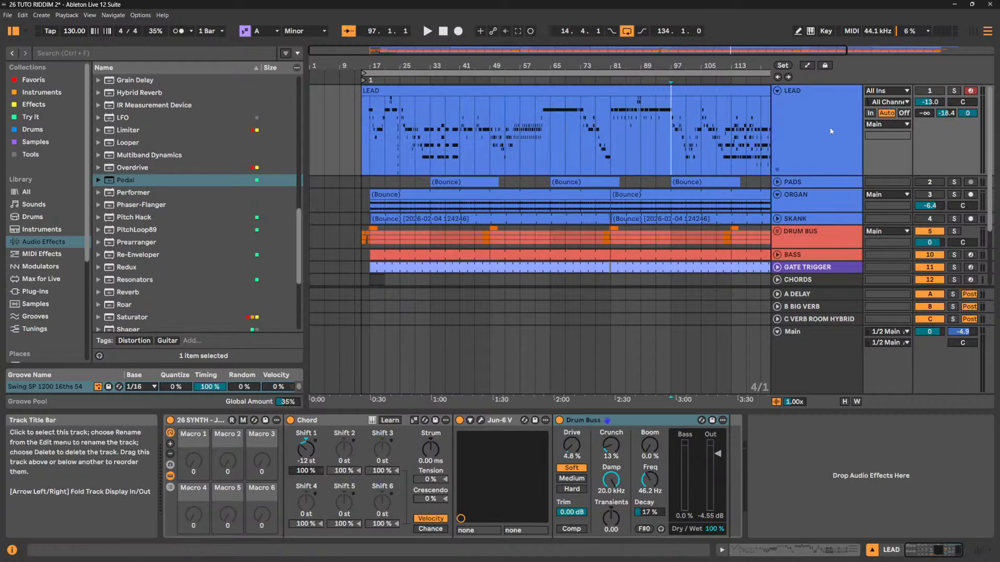
click(823, 113)
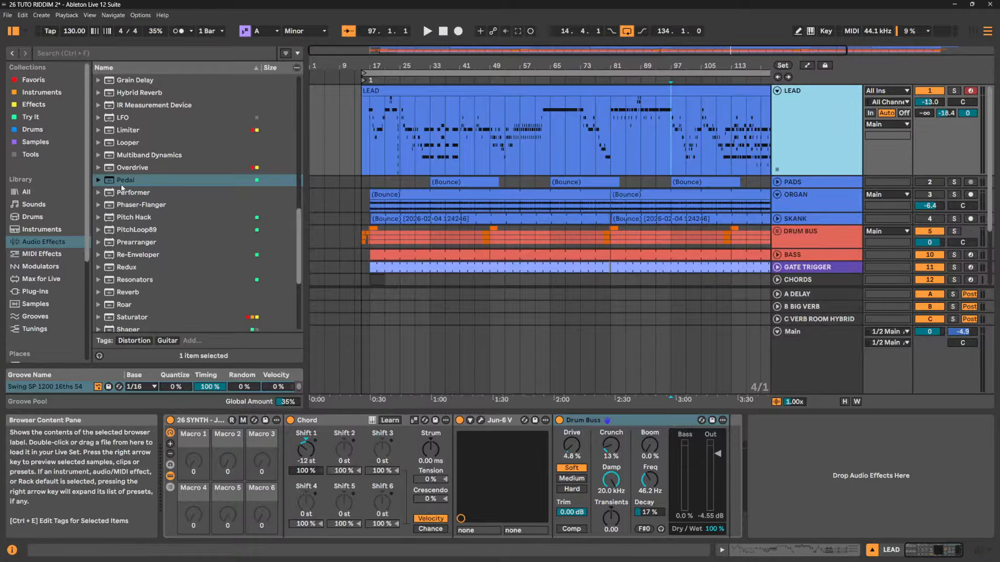
drag(123, 186, 793, 475)
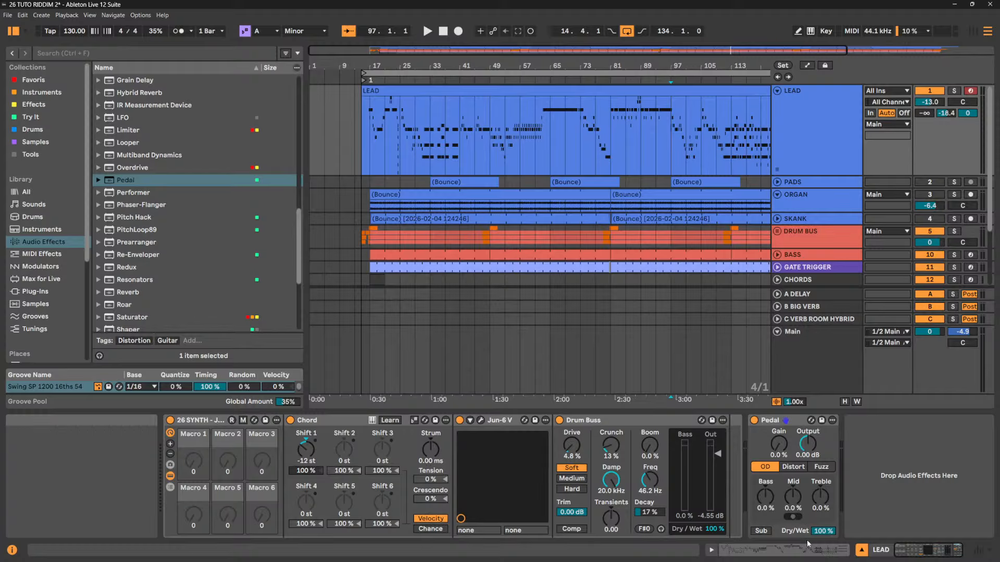
Turn on the Sub boost of LEAD's Pedal and solo the LEAD track
click(763, 531)
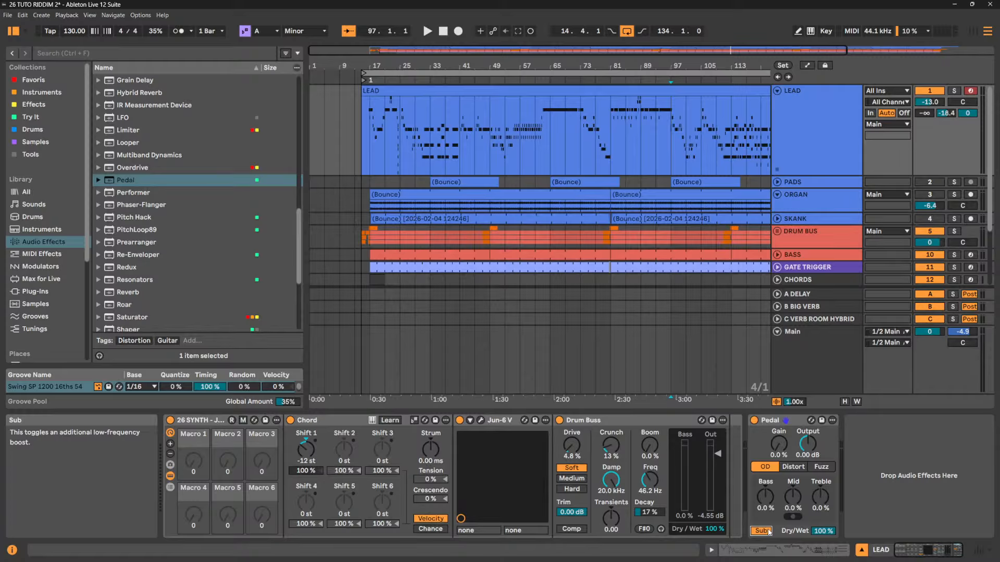
click(762, 532)
click(761, 531)
click(953, 91)
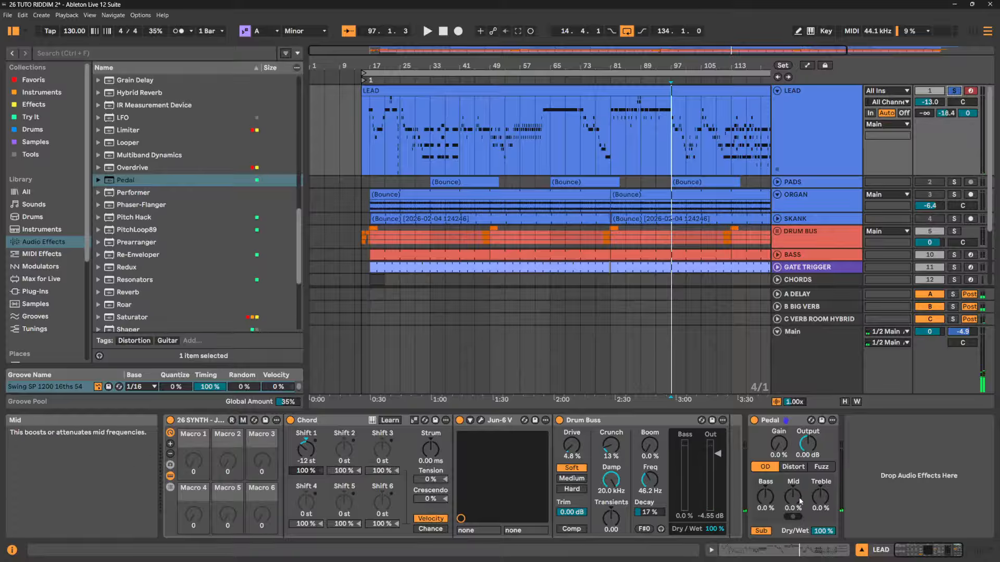
Play LEAD from bar 97 and set Pedal's Gain to 74%, Mid to 100%, Treble to 46% and Bass to 37%
key(space)
drag(784, 459, 785, 416)
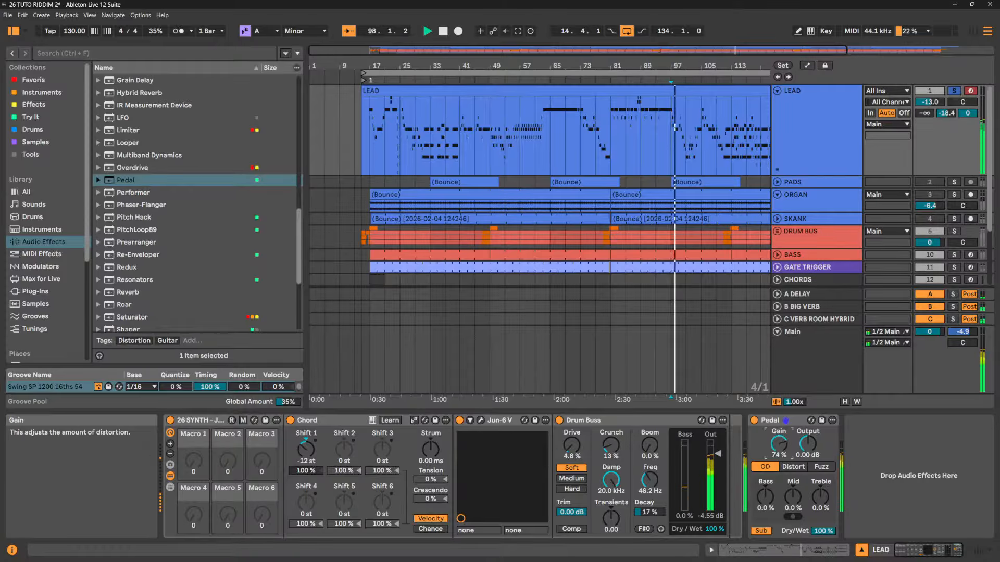
drag(792, 497, 793, 458)
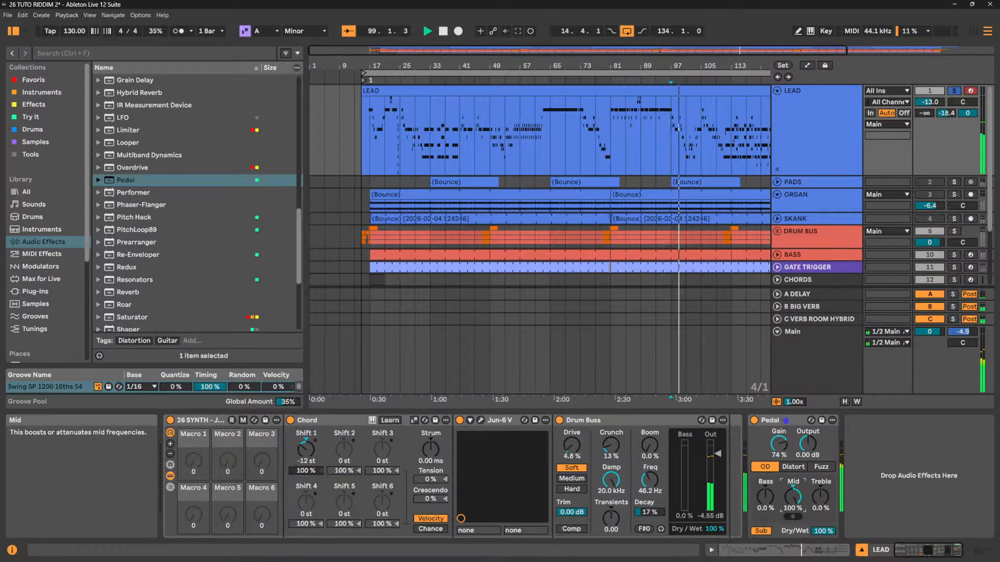
mouse_move(821, 497)
mouse_down()
mouse_move(820, 473)
mouse_move(821, 482)
mouse_up()
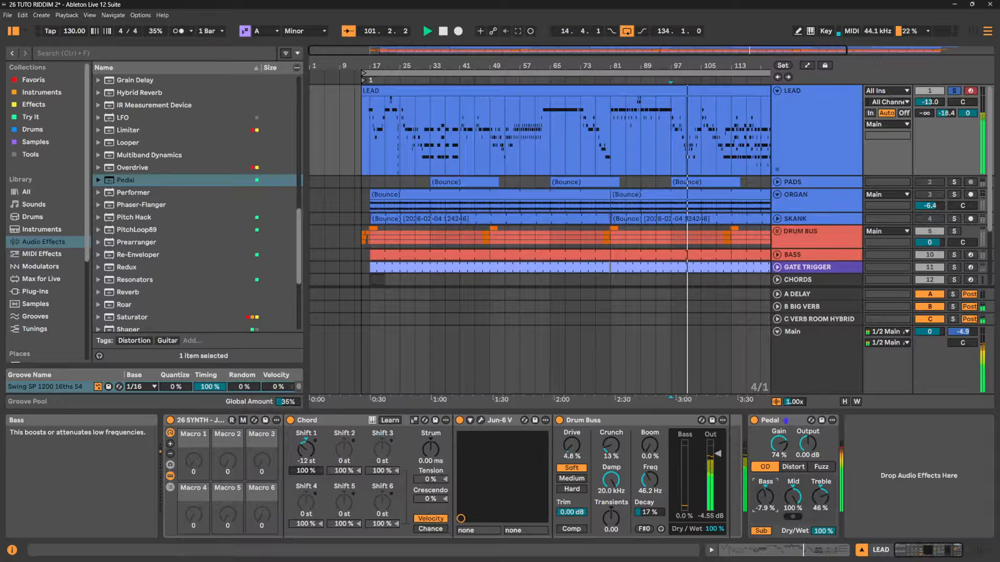
mouse_move(765, 497)
mouse_down()
mouse_move(765, 521)
mouse_move(764, 485)
mouse_move(767, 495)
mouse_up()
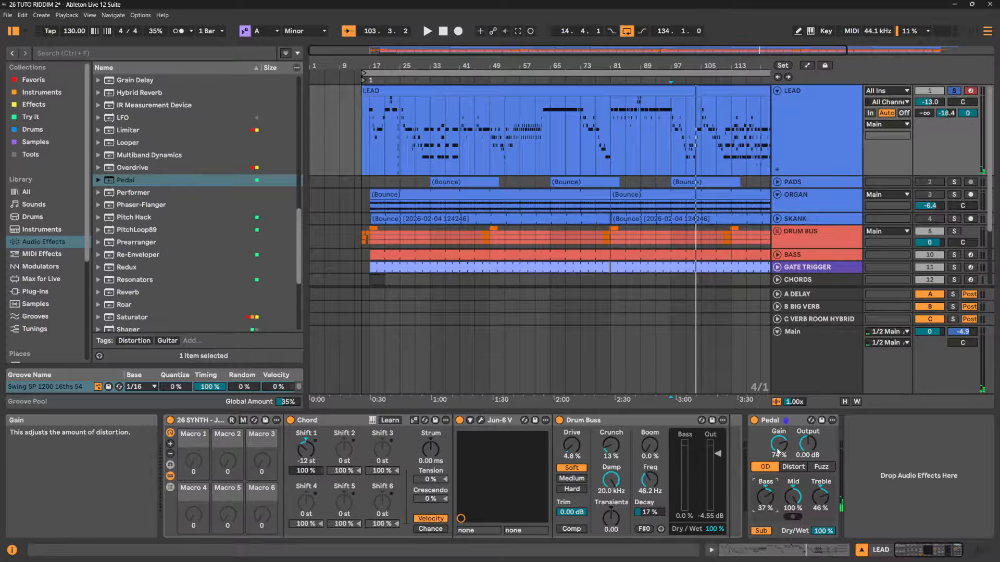
Restart playback from bar 97 and lower the Gain of LEAD's Pedal to 6.3%
drag(778, 451, 778, 441)
drag(779, 444, 778, 492)
key(space)
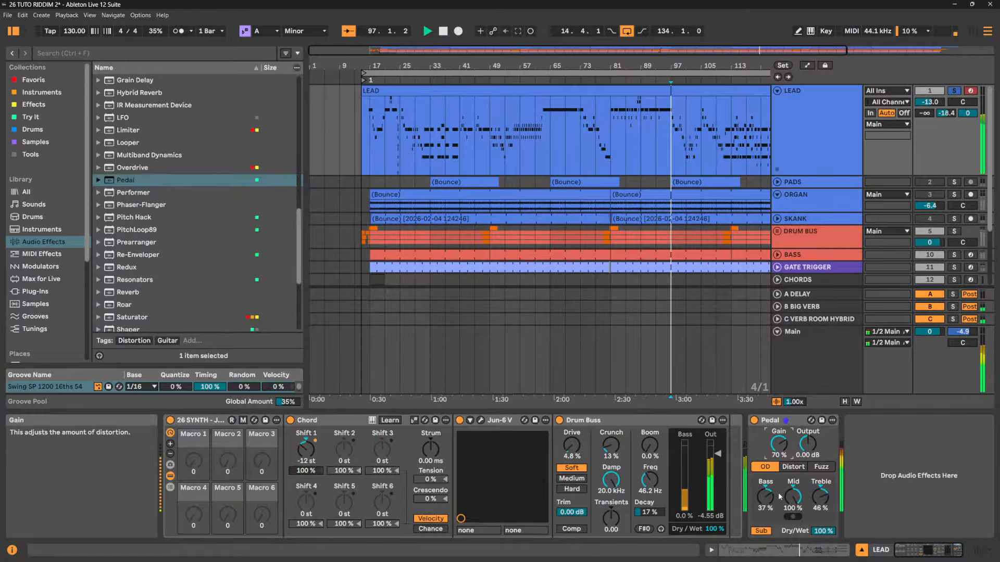
drag(778, 444, 778, 495)
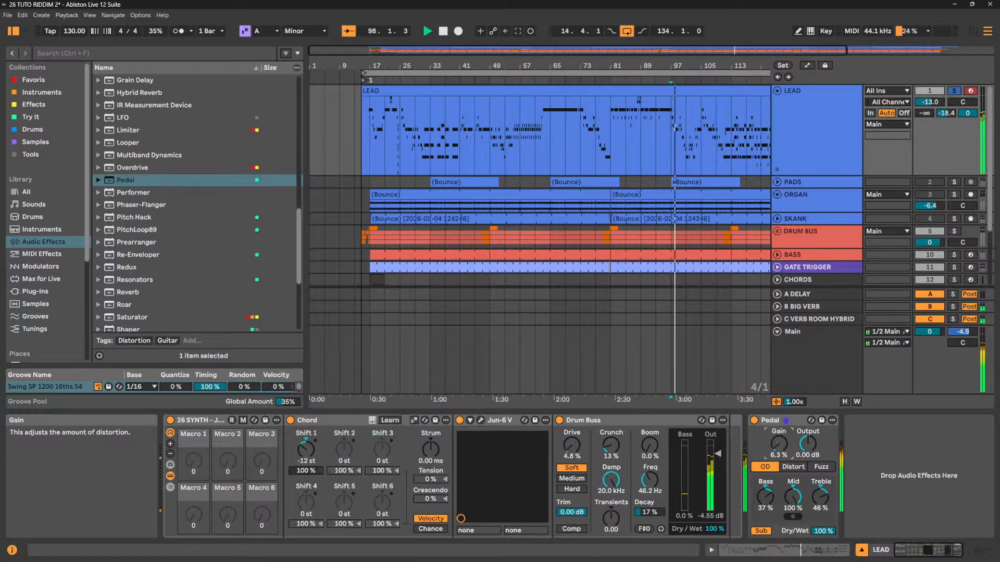
Switch LEAD's Pedal to Distort, lower Gain to 0%, stop playback and reset Bass, Mid and Treble to 0%
click(793, 466)
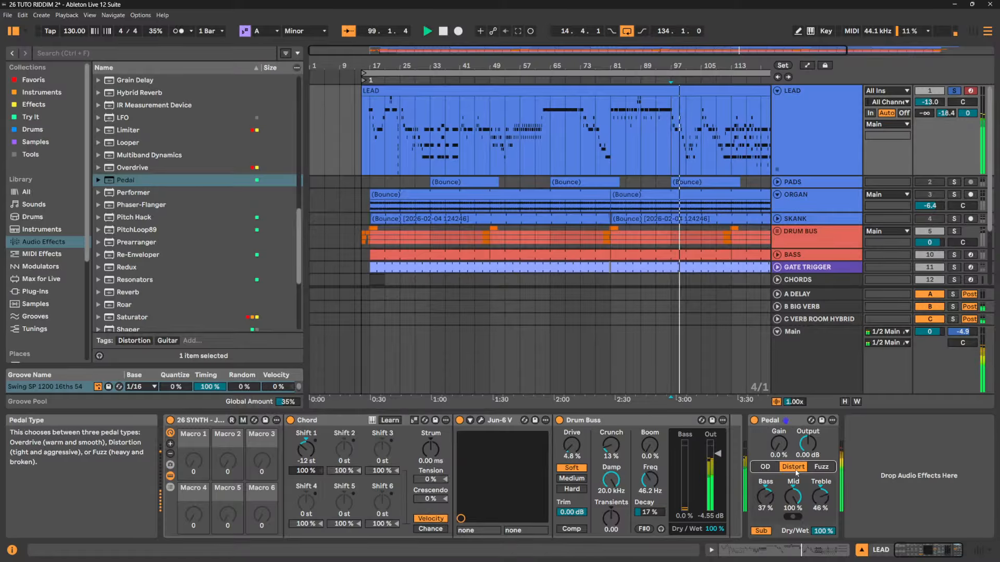
mouse_move(778, 444)
mouse_down()
mouse_move(778, 432)
mouse_move(778, 458)
mouse_up()
key(space)
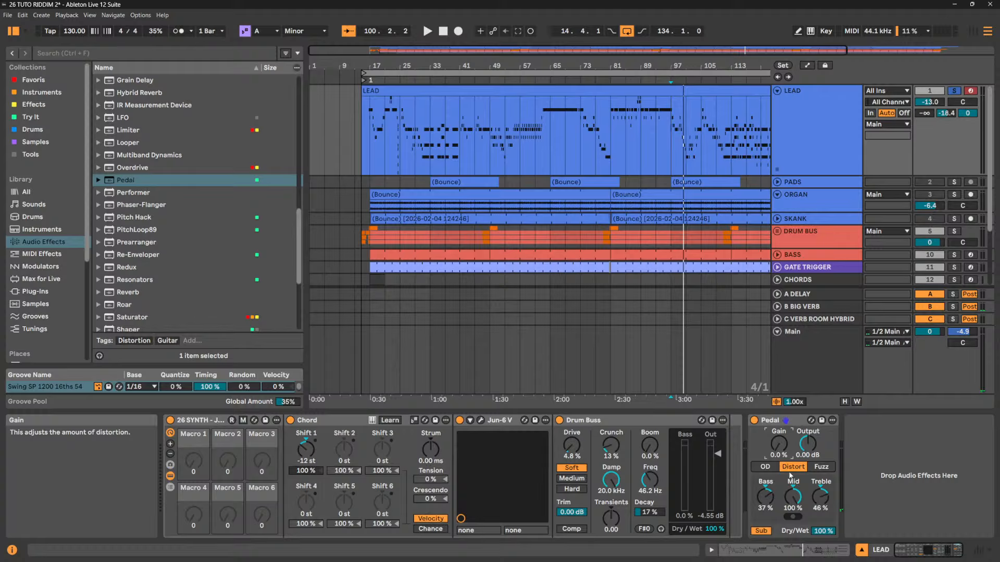
double_click(765, 498)
double_click(792, 498)
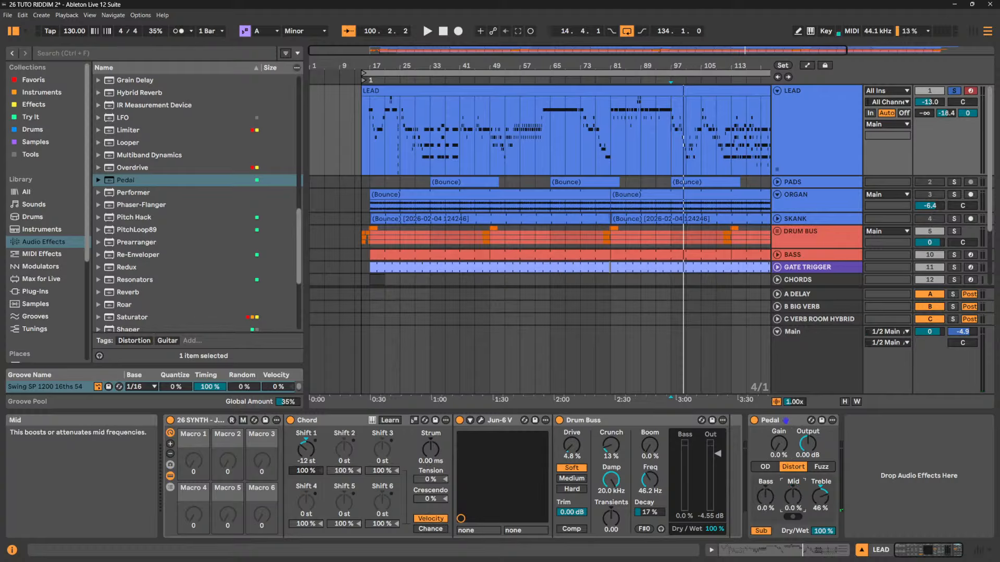
double_click(820, 497)
Play LEAD from bar 97, compare Pedal's Sub off and on, and set Mid to -100%, Bass to -37% and Treble to 25%
key(space)
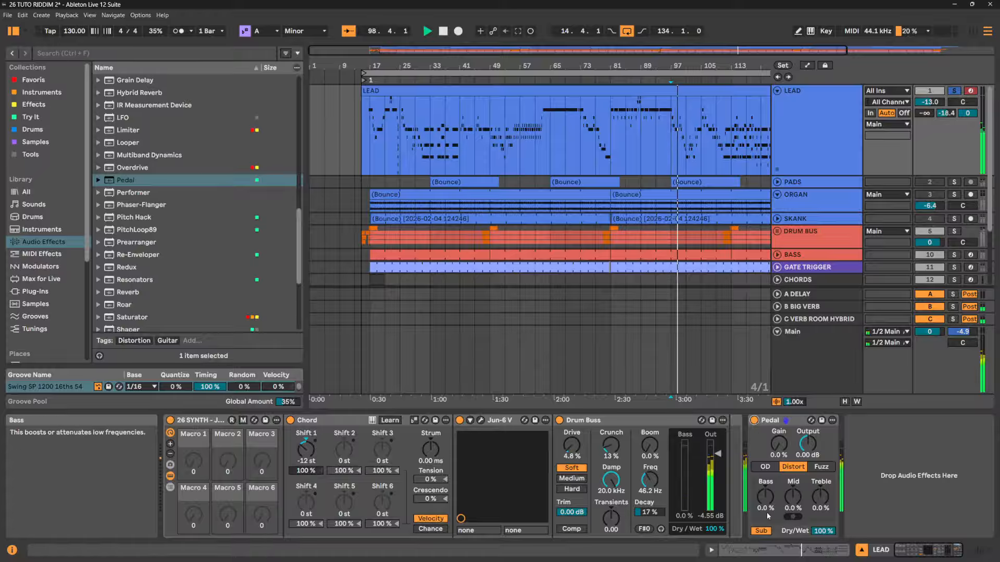
click(767, 532)
click(768, 533)
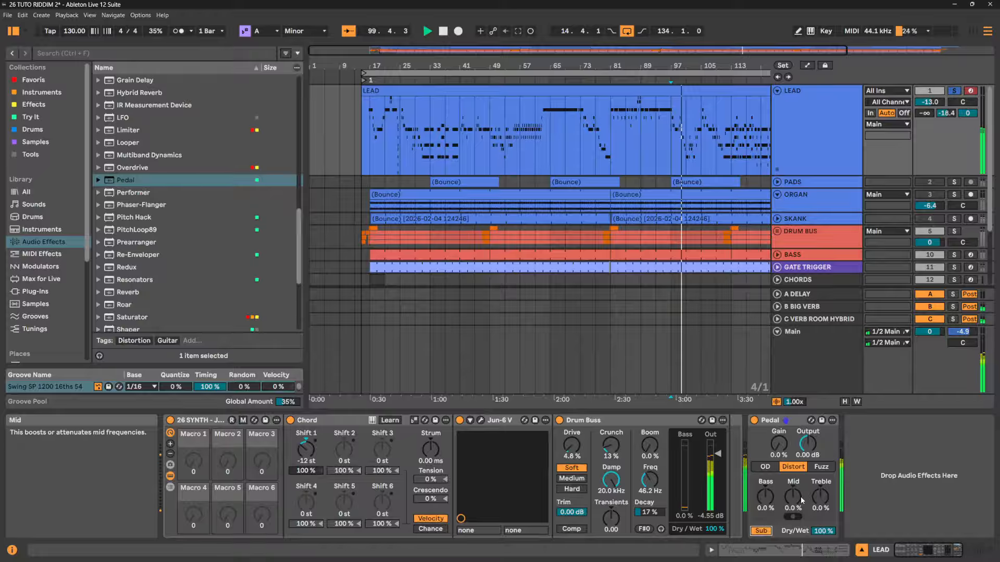
drag(793, 498, 793, 552)
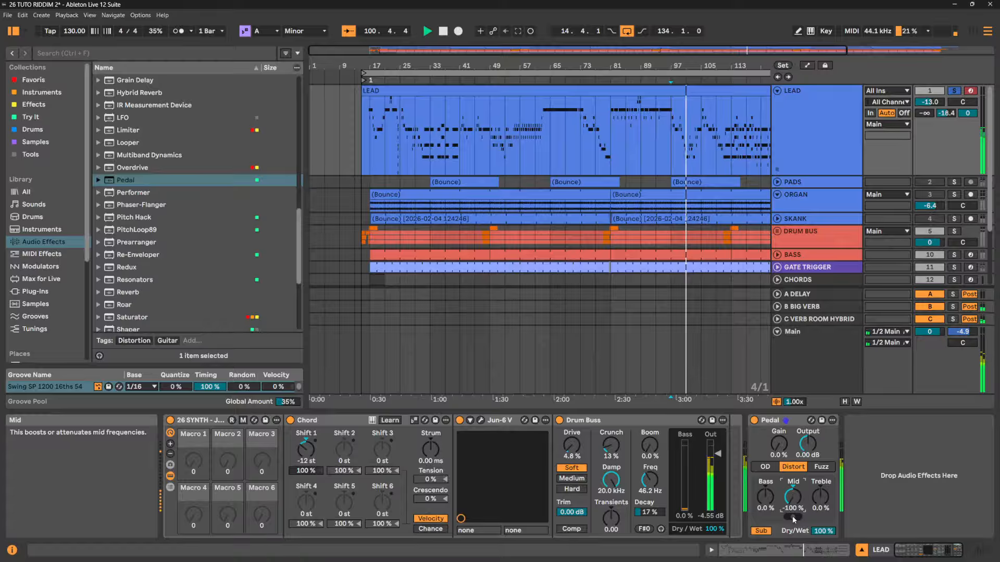
drag(765, 497, 765, 507)
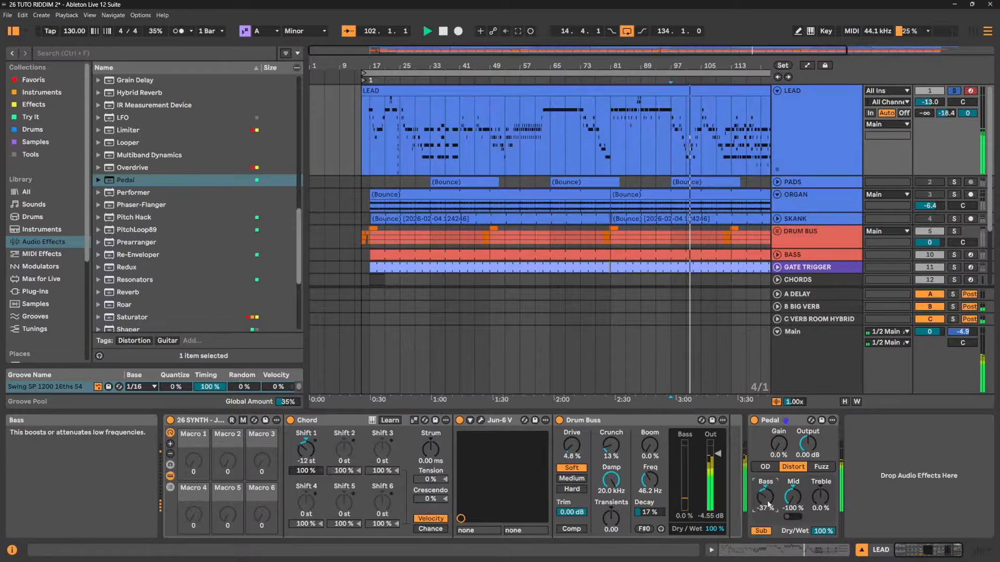
drag(826, 498, 826, 485)
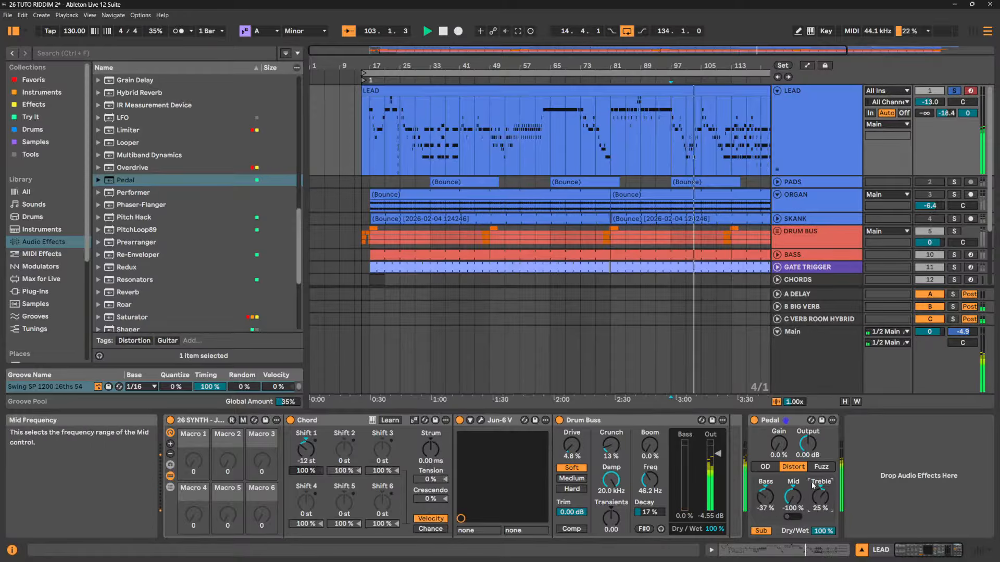
Compare Pedal's Fuzz and Distort types, keep Fuzz, and audition a lower Dry/Wet from bar 97 before returning it to 100%
click(821, 467)
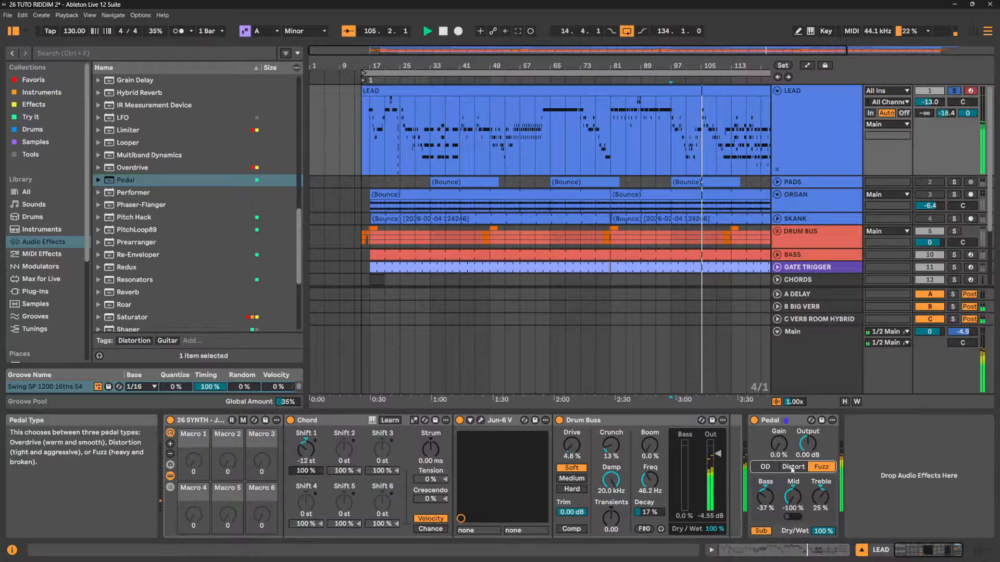
click(792, 467)
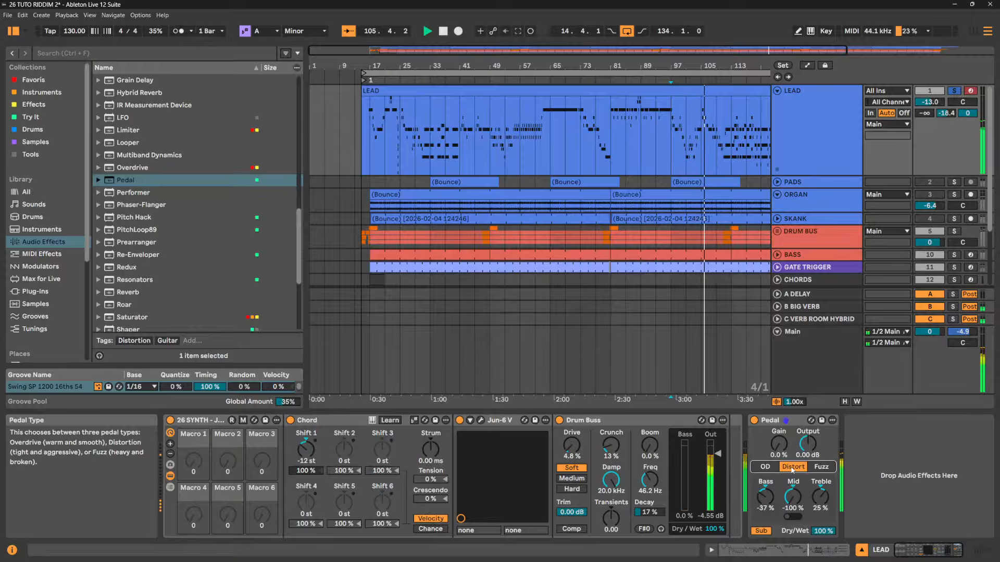
click(822, 467)
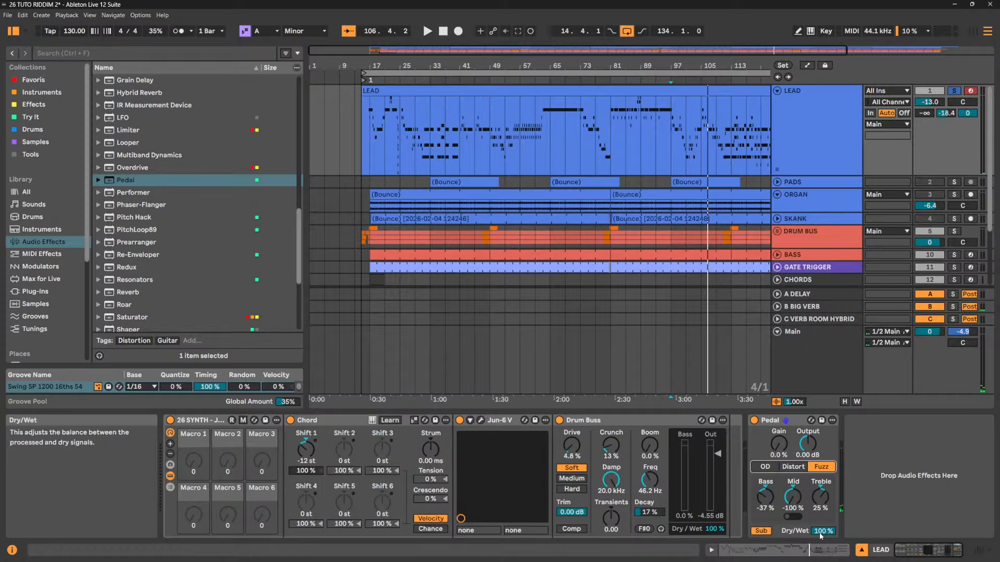
key(space)
drag(821, 536, 822, 551)
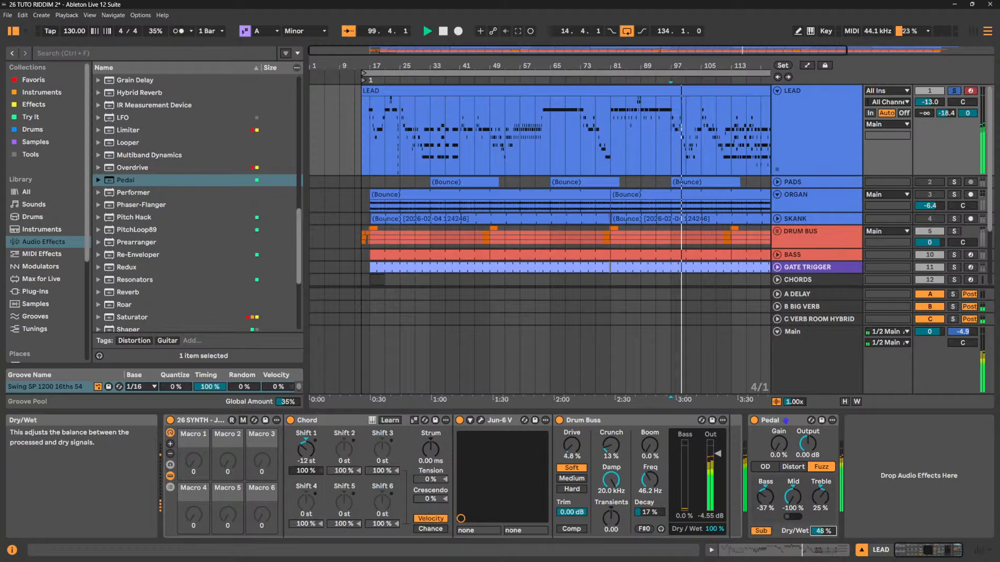
key(space)
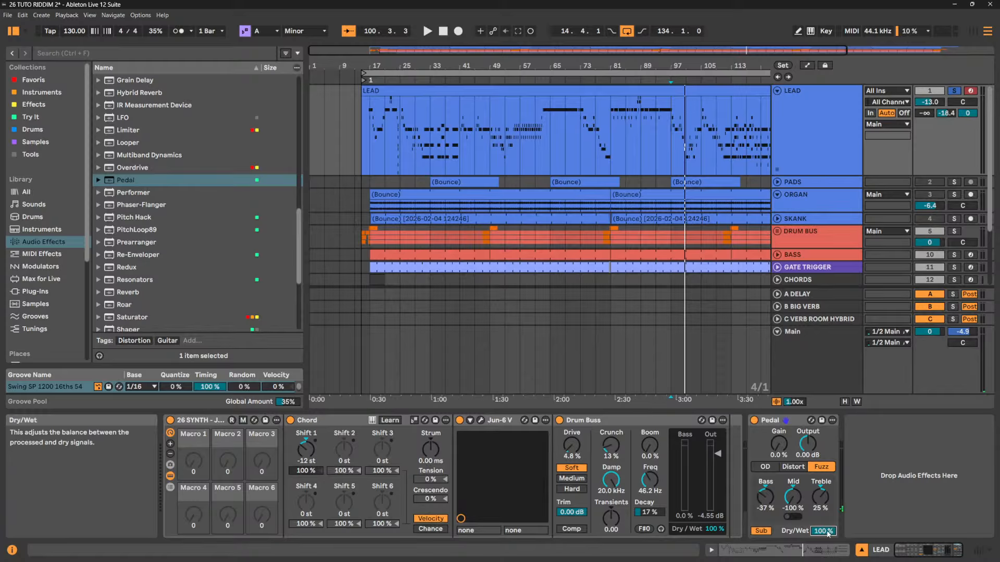
Replace LEAD's Pedal with a Phaser-Flanger after Drum Buss and show the effect's expanded view
click(795, 421)
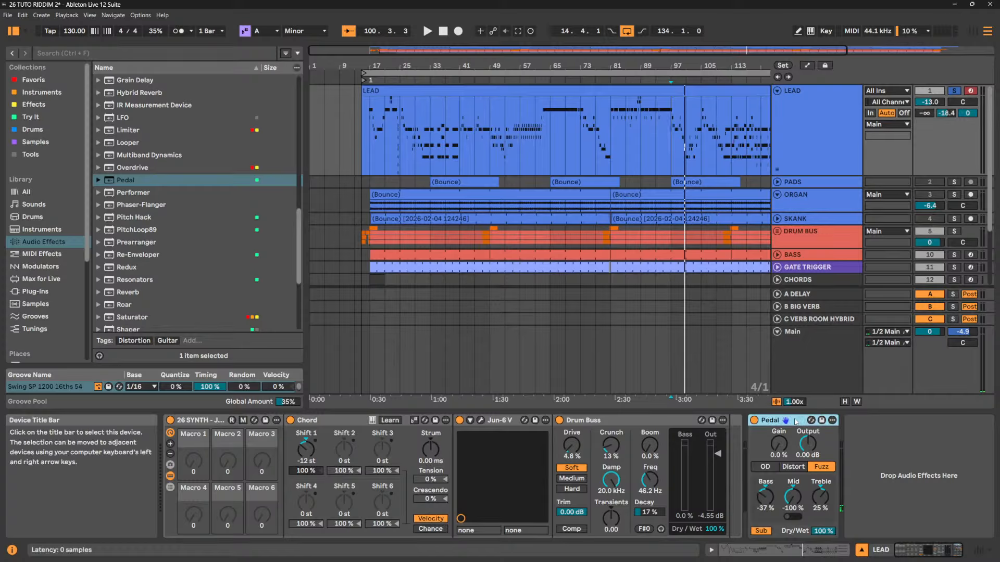
key(Delete)
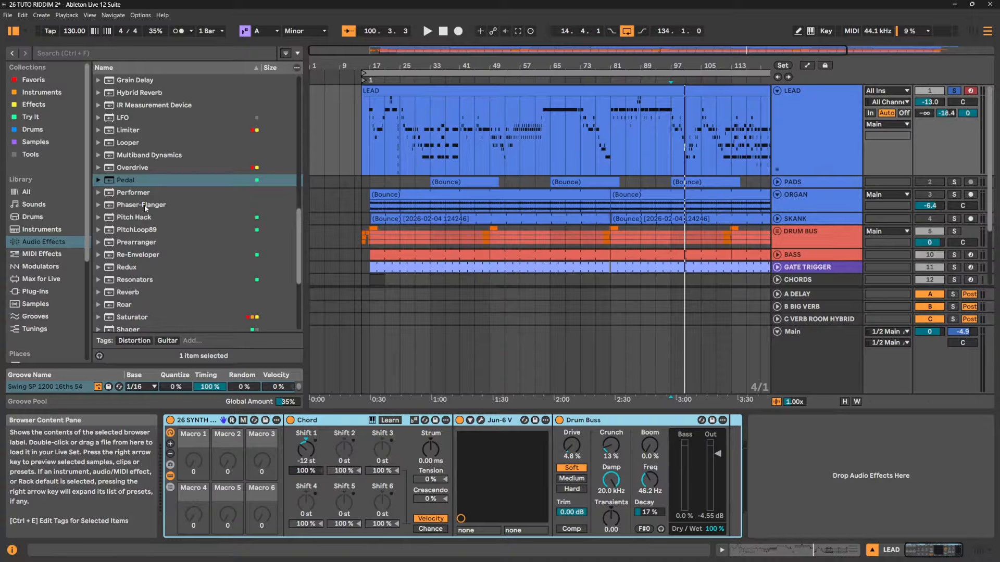
mouse_move(146, 207)
mouse_down()
mouse_move(259, 249)
mouse_move(800, 530)
mouse_move(797, 513)
mouse_up()
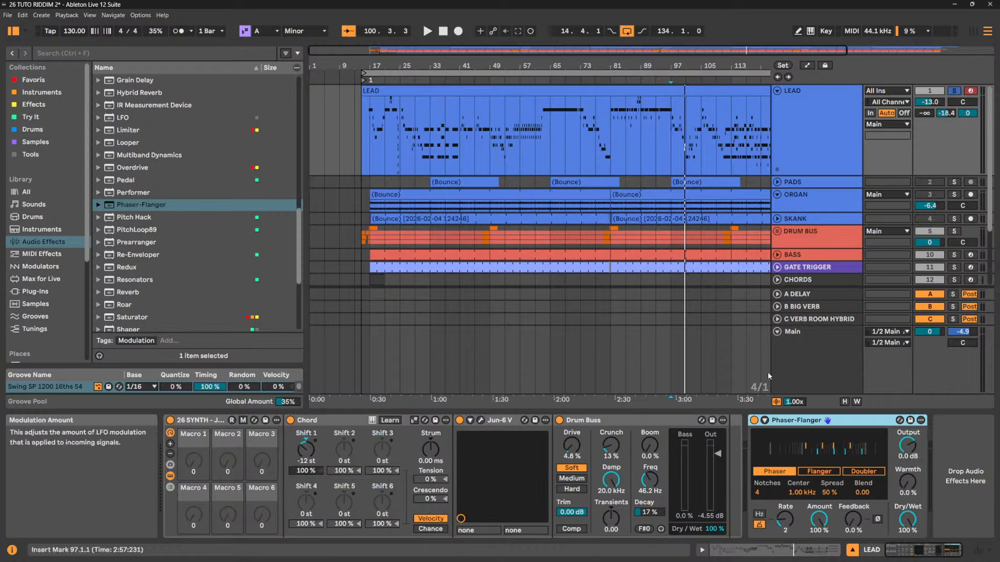
click(769, 423)
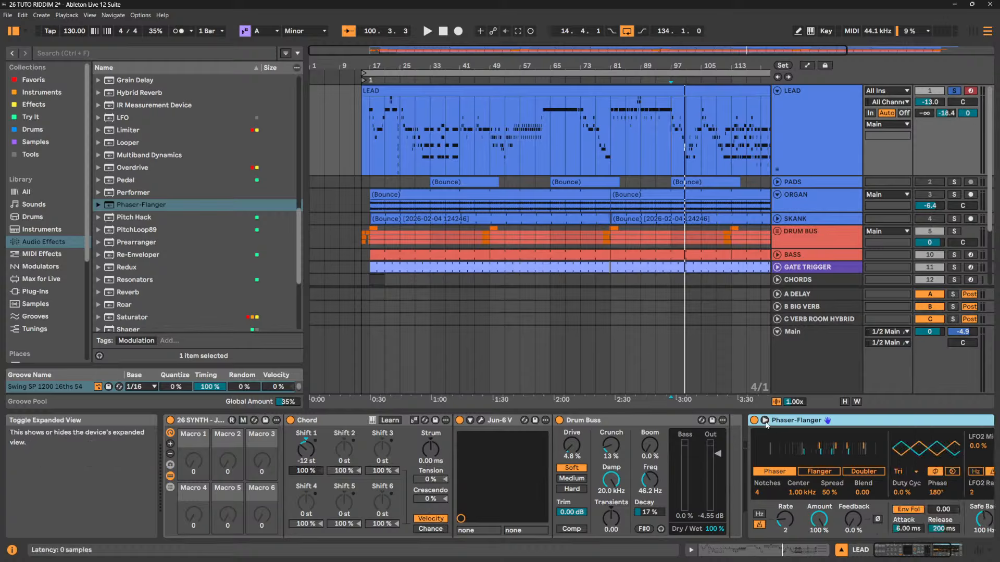
drag(894, 551, 916, 551)
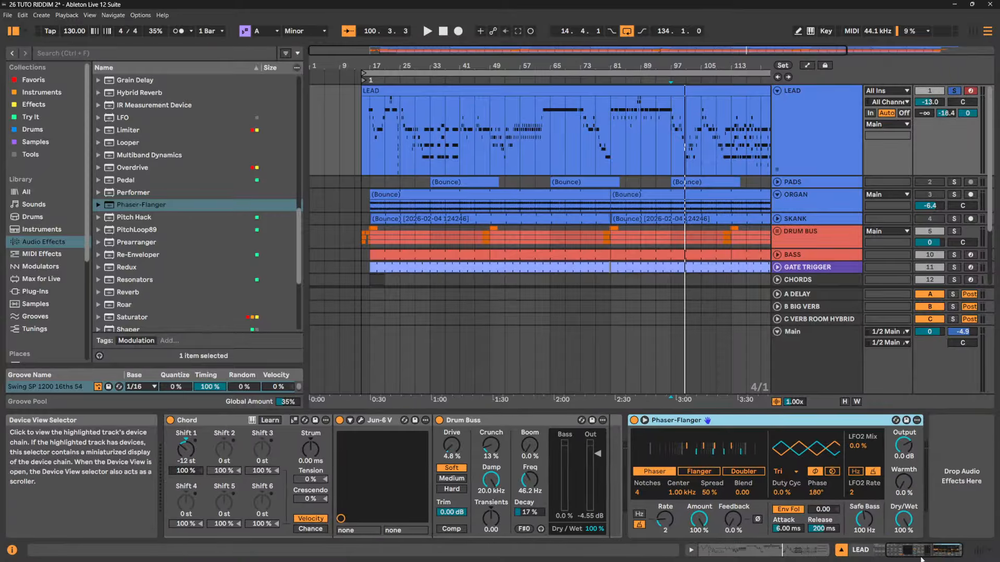
click(645, 423)
click(645, 423)
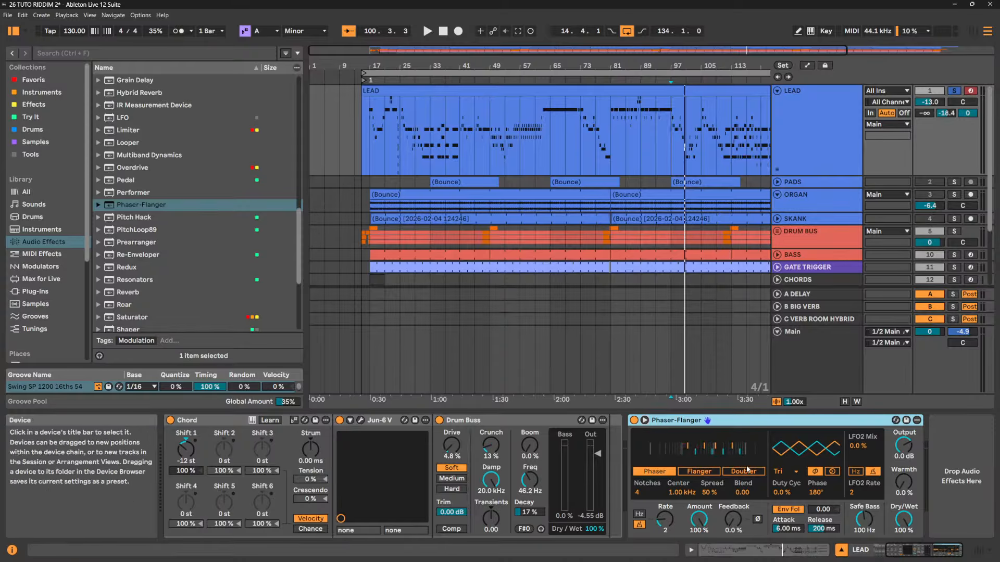
Compare the Phaser-Flanger's Flanger and Doubler modes and return the effect to Phaser mode
click(698, 471)
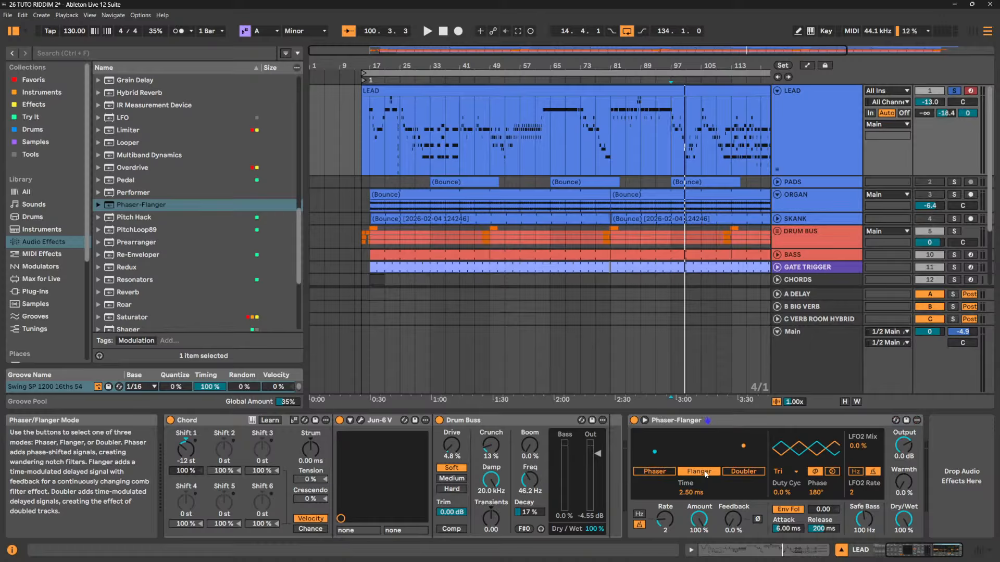
click(745, 473)
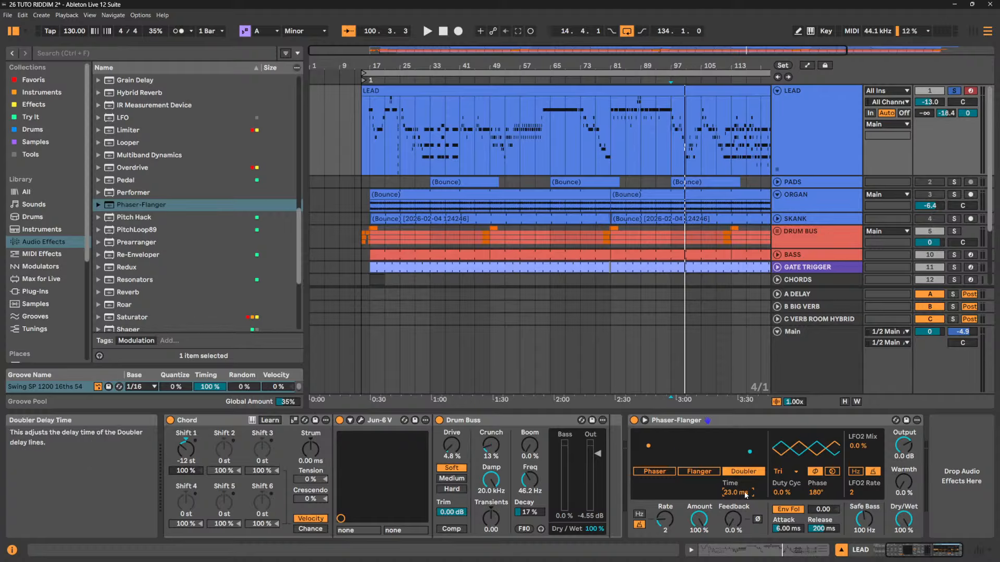
click(692, 471)
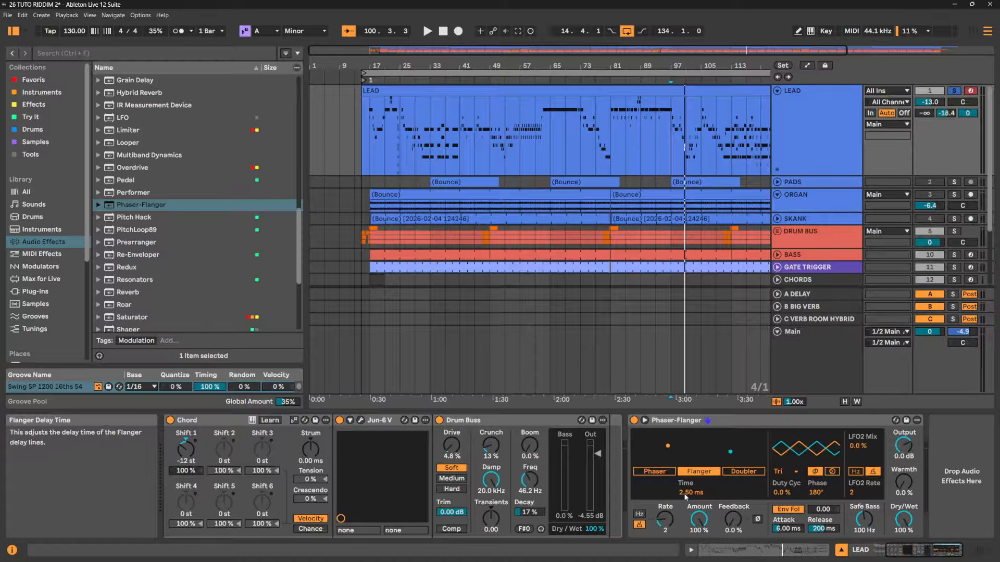
click(656, 471)
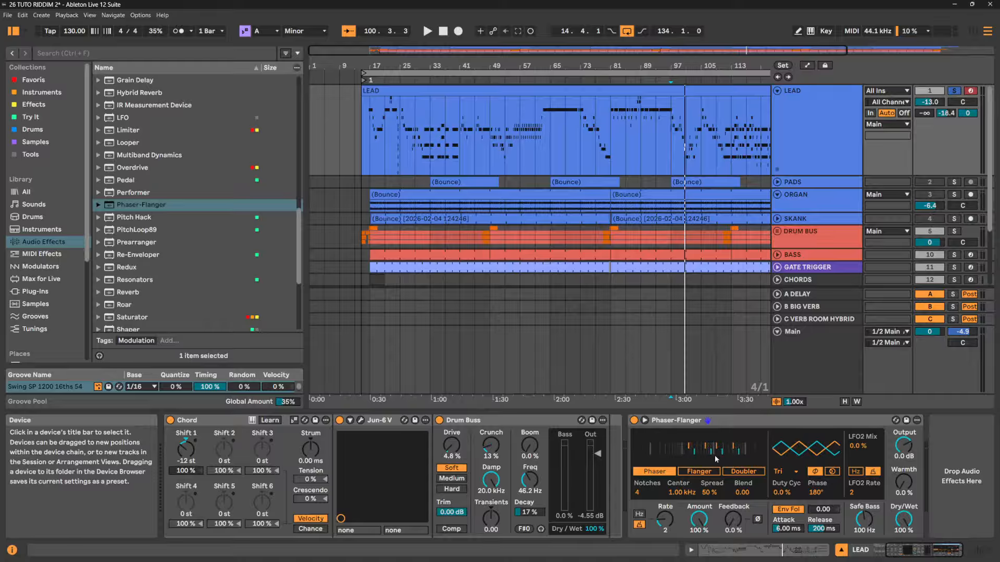
Add an EQ Eight after the Phaser-Flanger on the LEAD track and enable bands 3, 5, 6 and 7
scroll(95, 96, up, 5)
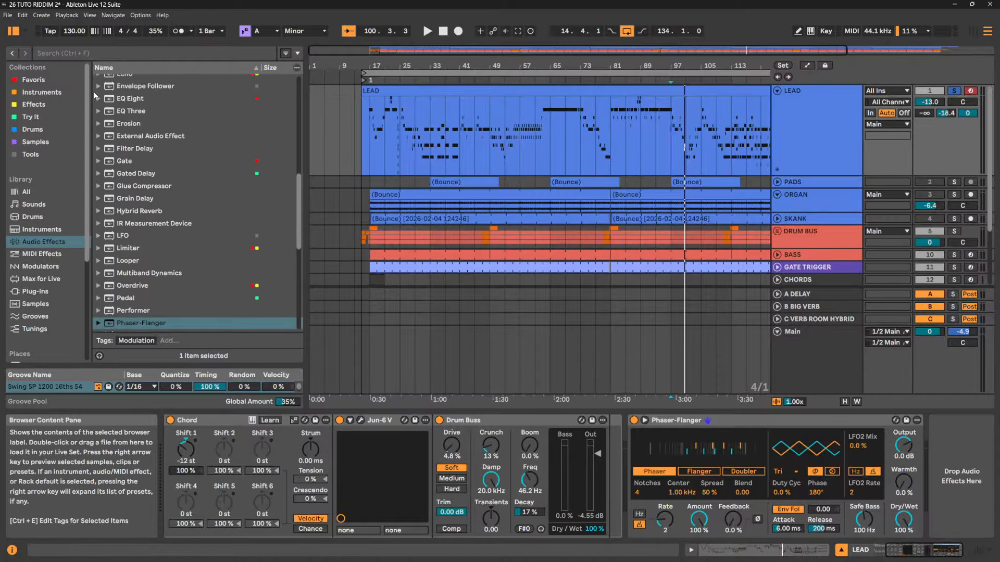
scroll(95, 95, up, 7)
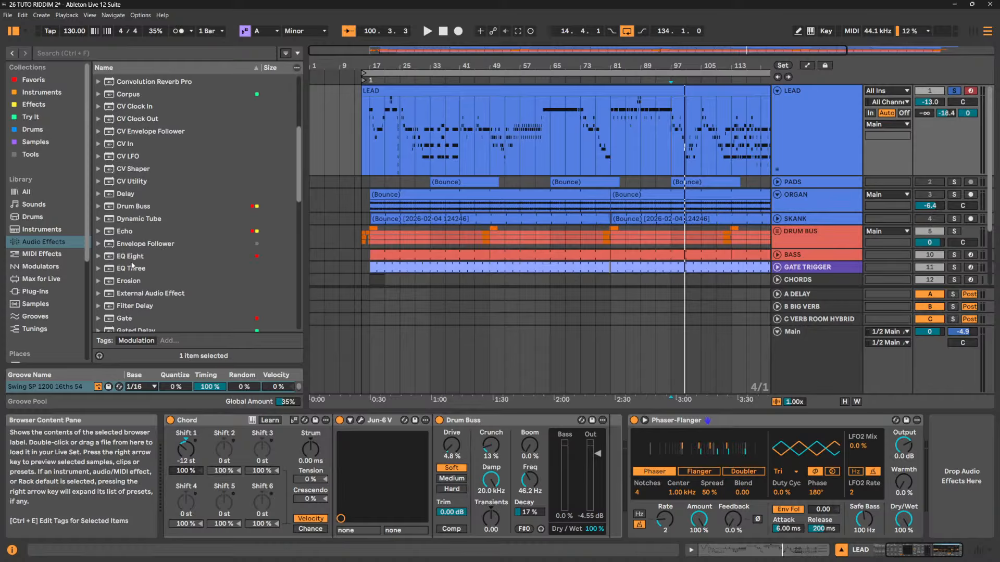
drag(133, 257, 947, 472)
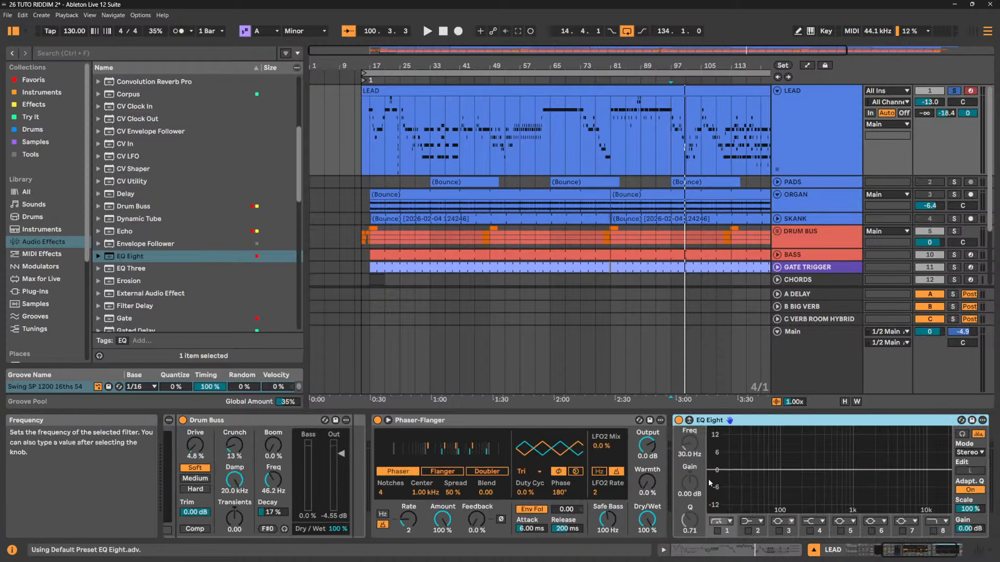
click(778, 531)
click(841, 531)
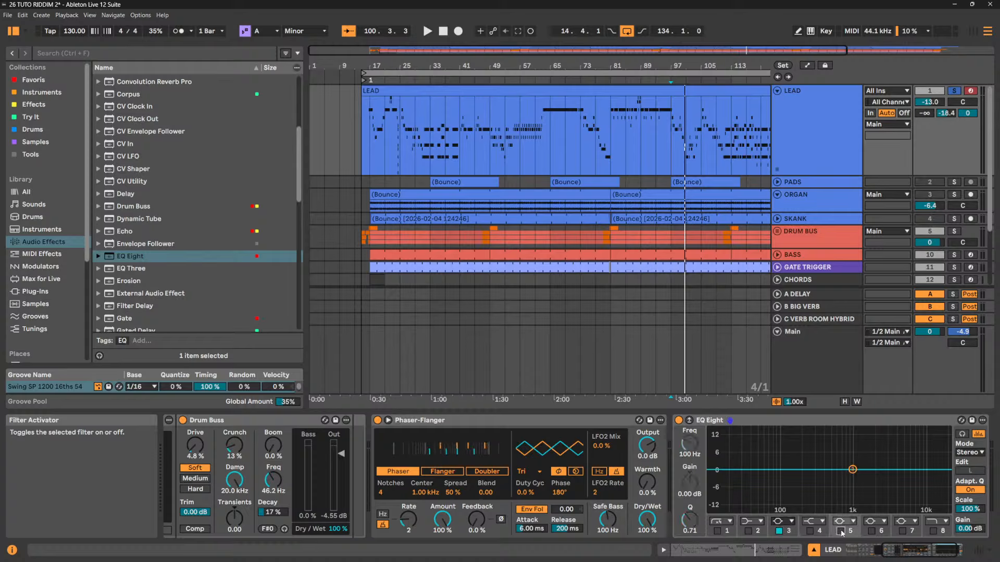
click(872, 531)
click(902, 531)
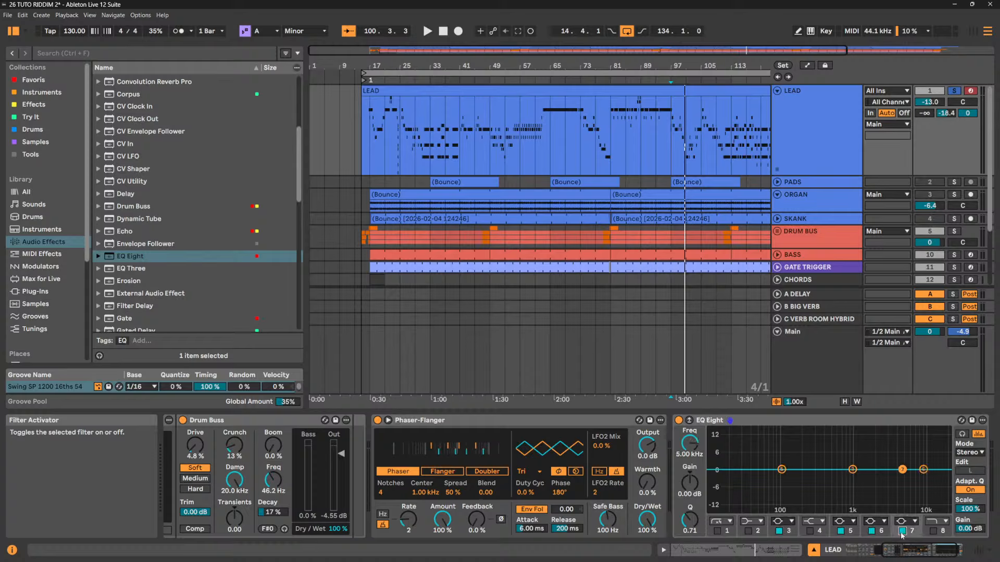
Raise EQ Eight's four active bands into peaks, with band 5 at 65.3 Hz, band 3 at 454 Hz and band 7 at 3.59 kHz
drag(775, 473, 768, 436)
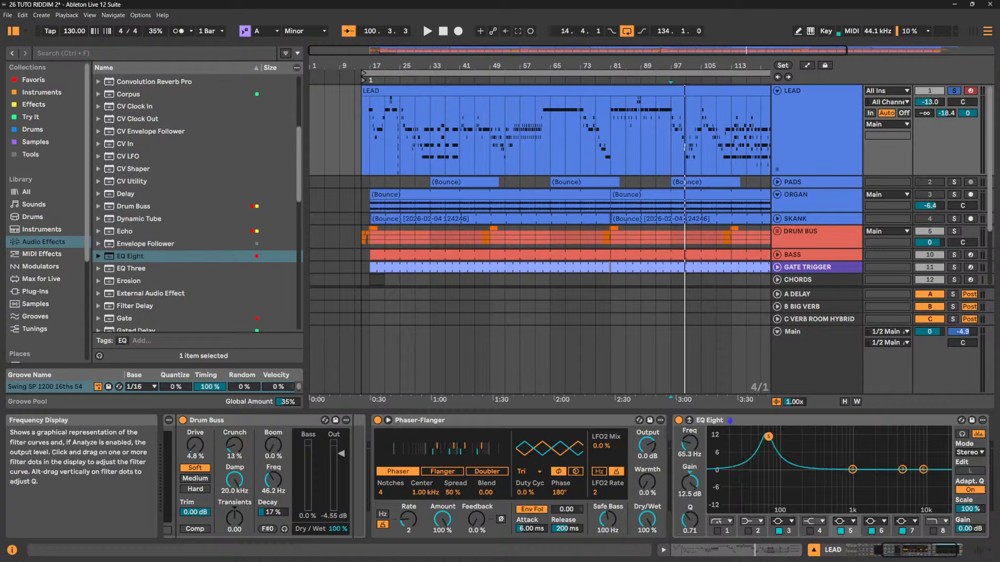
drag(852, 470, 827, 434)
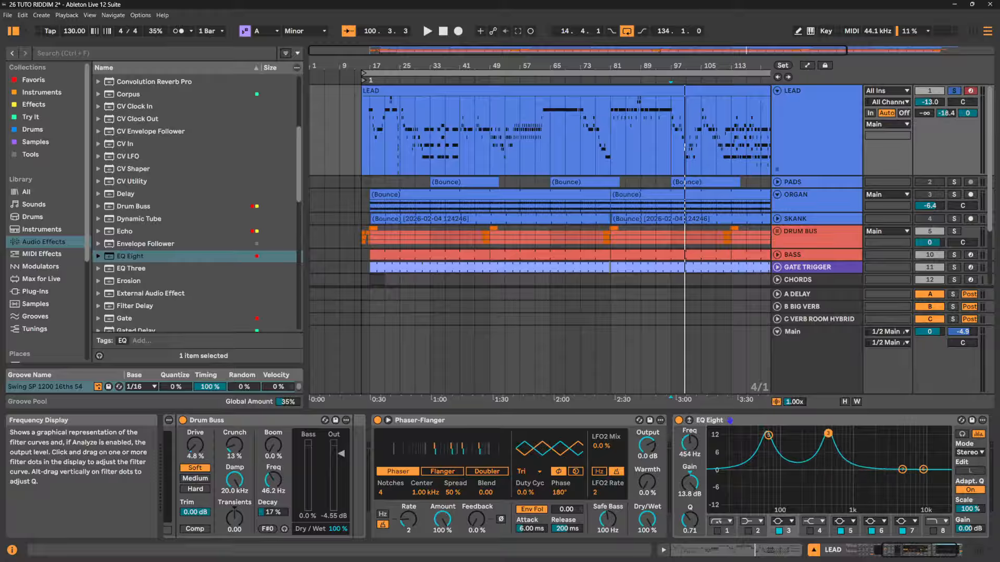
drag(902, 469, 897, 433)
drag(923, 469, 891, 434)
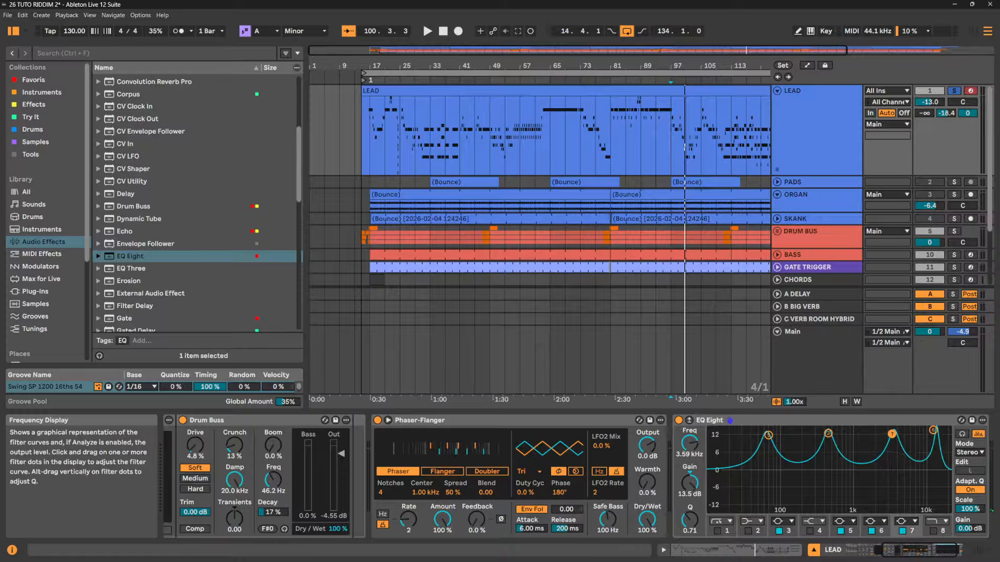
Sweep all four EQ Eight peaks together across the spectrum, leaving the highest at 14.7 kHz with 13.8 dB gain, and select the device
drag(731, 452, 907, 440)
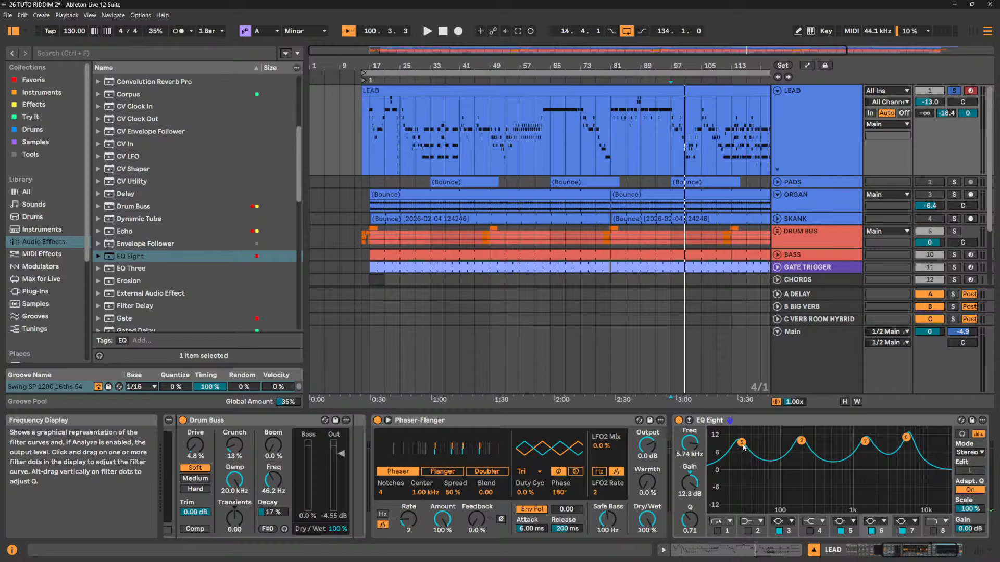
mouse_move(741, 442)
mouse_down()
mouse_move(772, 440)
mouse_move(741, 443)
mouse_move(752, 432)
mouse_up()
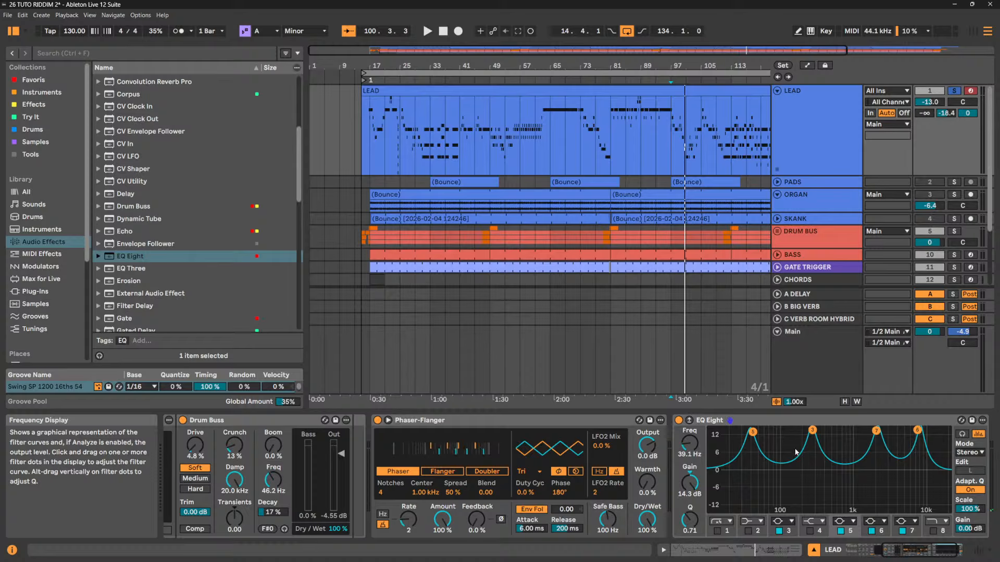
drag(787, 440, 935, 433)
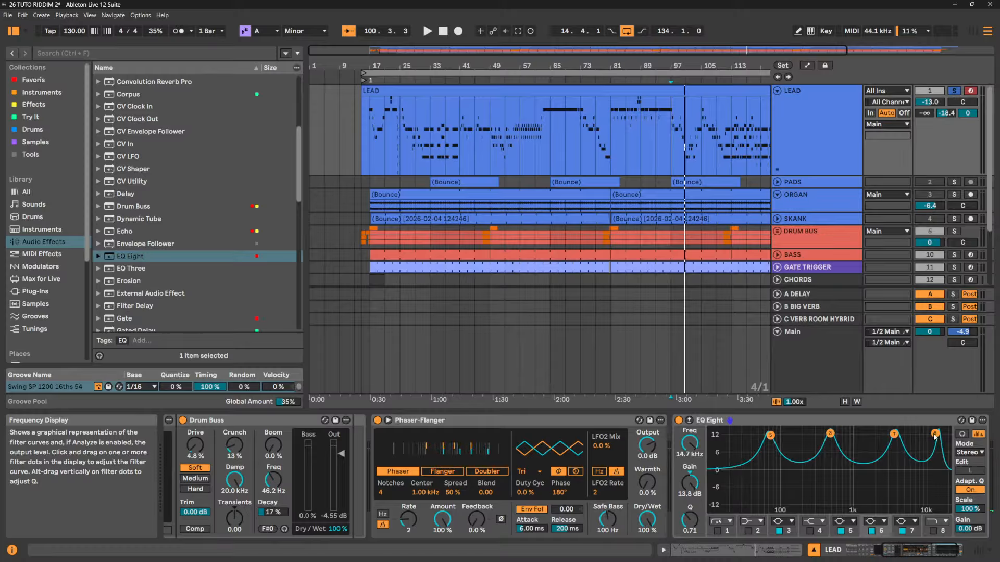
click(906, 423)
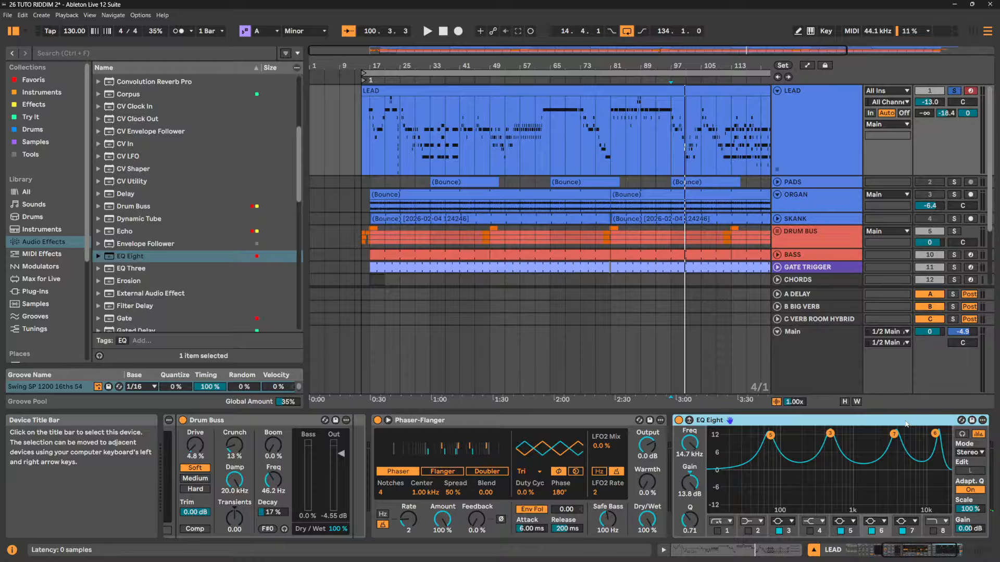
Delete the EQ Eight from the LEAD track and try 42 notches on the Phaser-Flanger before returning Notches to 4
key(Delete)
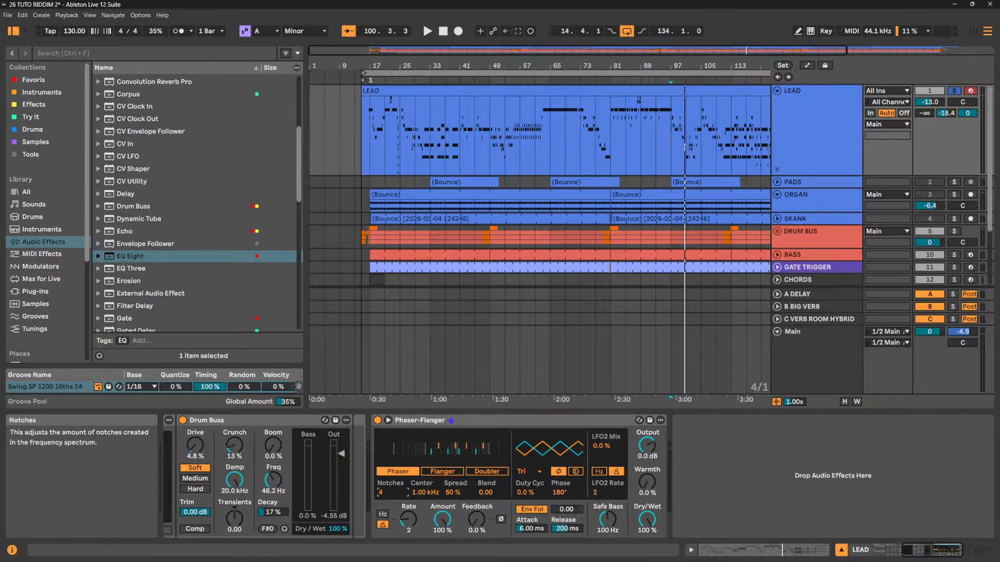
drag(394, 494, 395, 463)
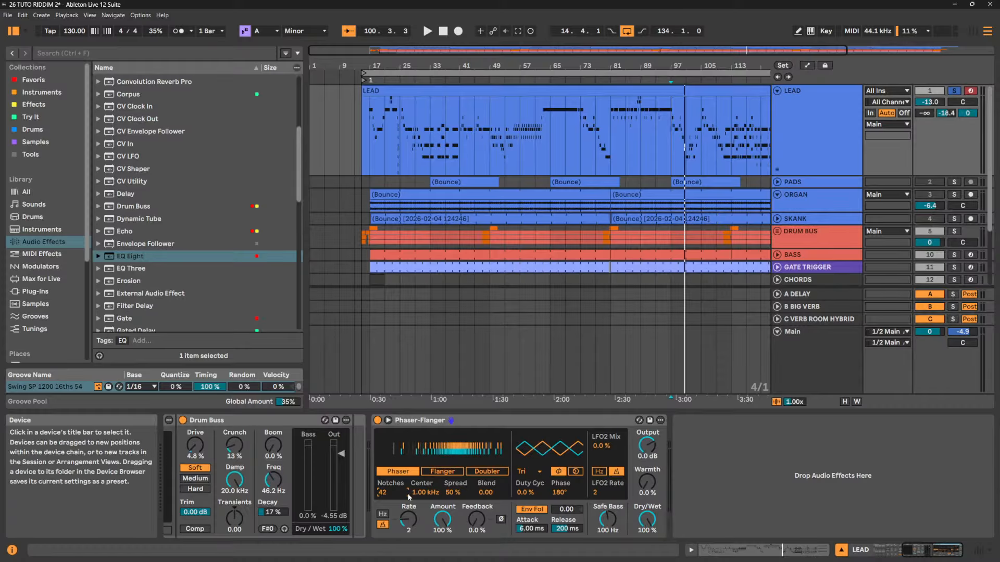
drag(391, 492, 390, 524)
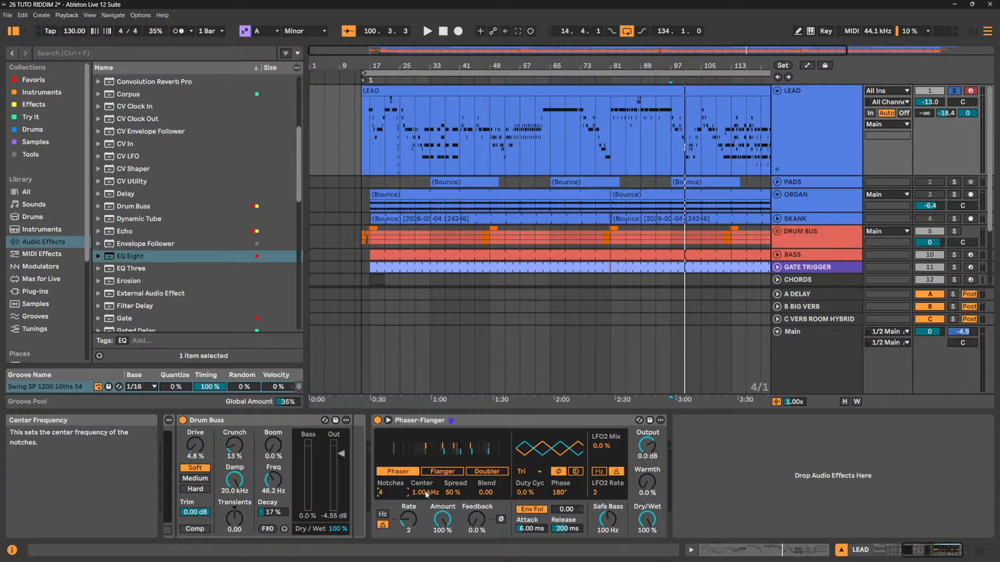
Adjust the notch placement on the LEAD's Phaser-Flanger, with Center at 1.14 kHz and Spread at 71%
drag(422, 493, 454, 484)
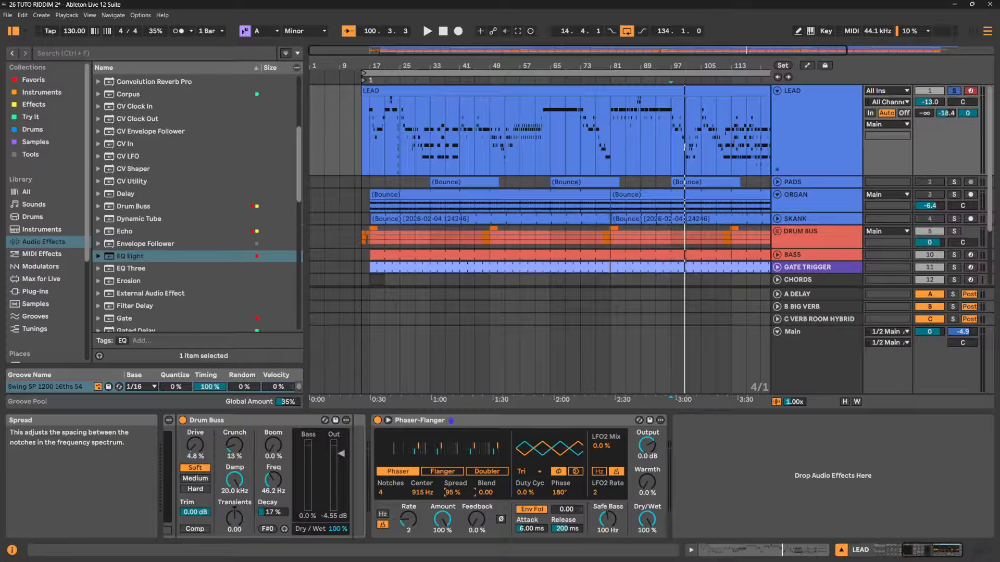
drag(455, 495, 455, 535)
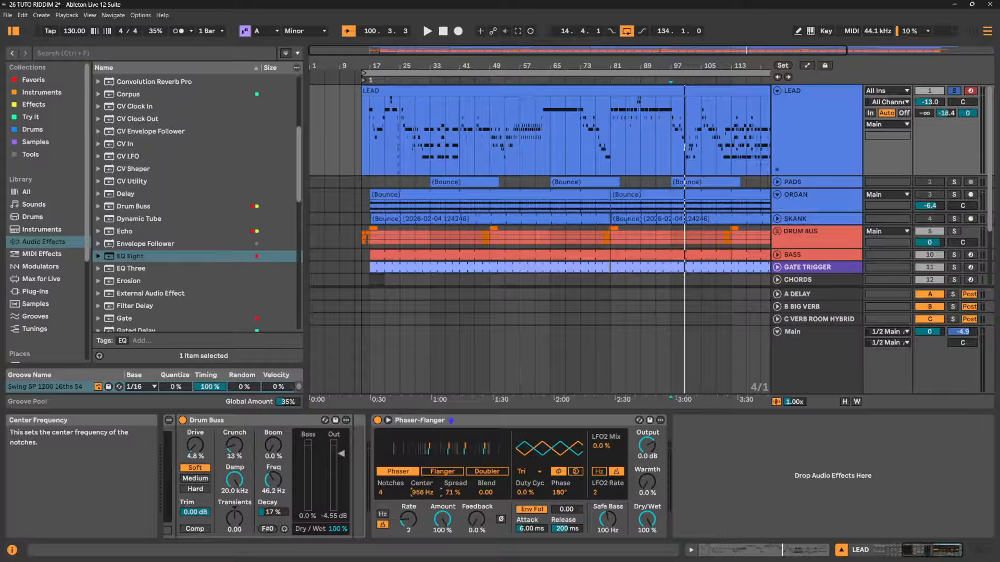
drag(423, 495, 423, 490)
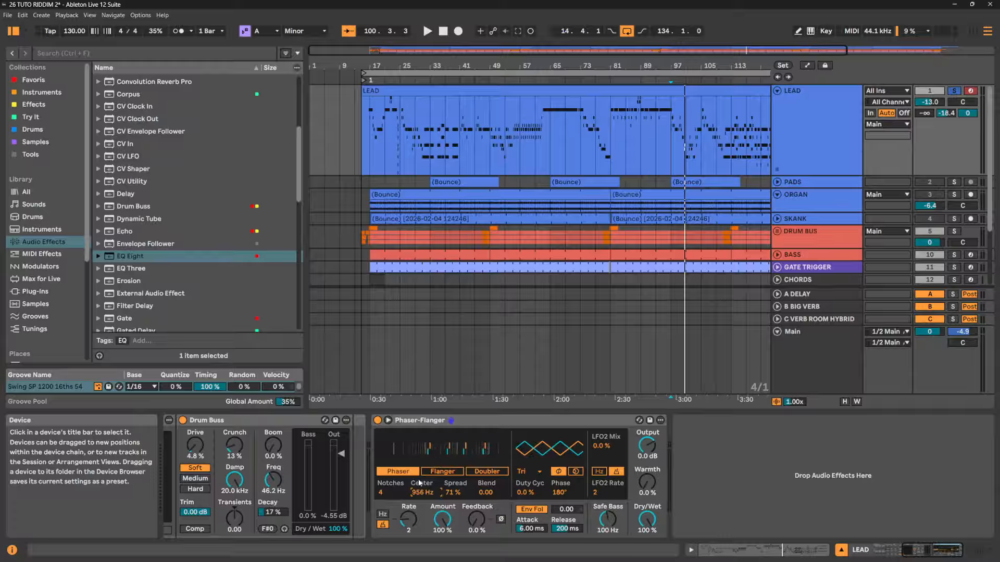
drag(424, 492, 423, 442)
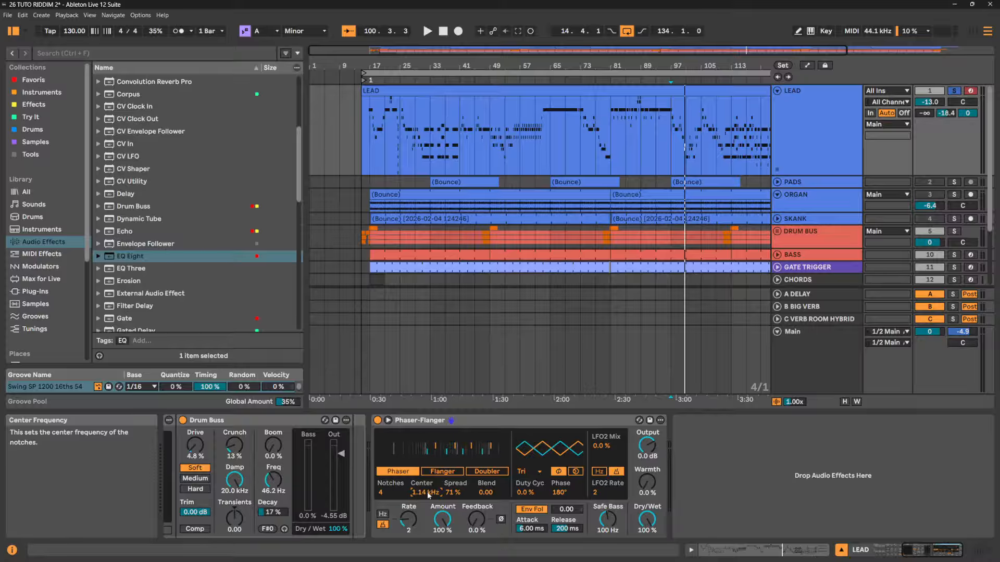
Set the Phaser-Flanger's modulation Blend to 0.80 and try its envelope follower amount, leaving it at 0.00
click(486, 492)
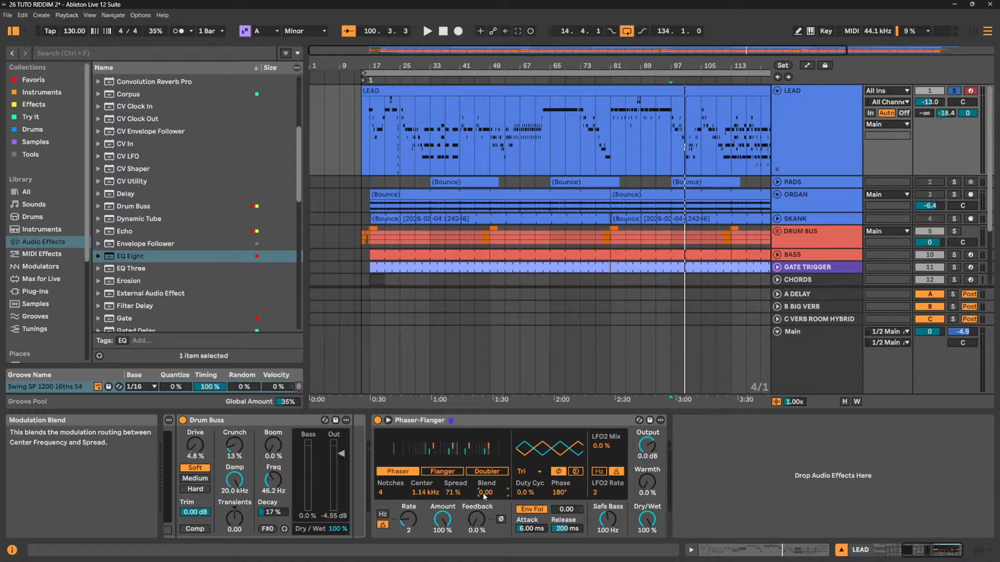
drag(497, 494, 497, 478)
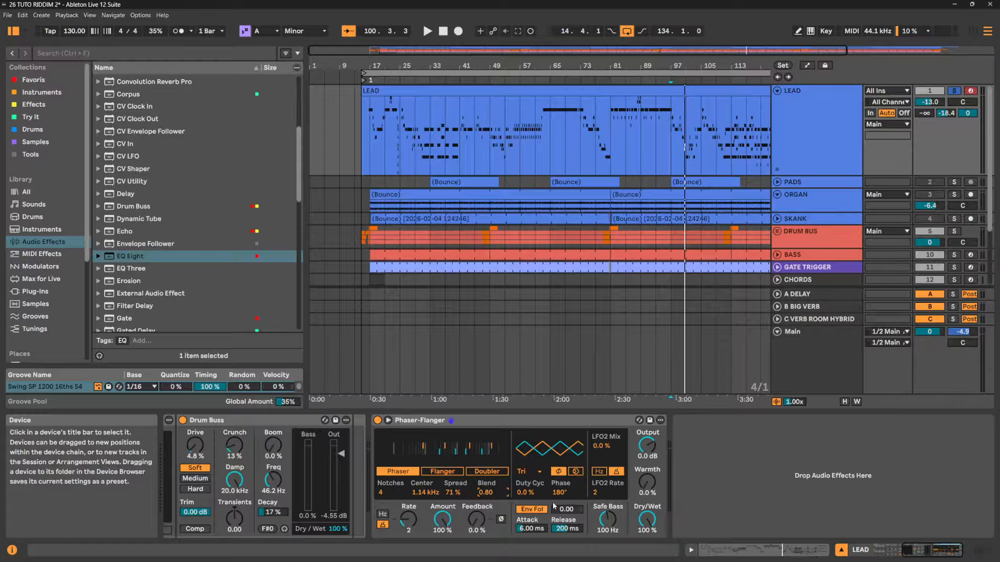
drag(566, 511, 566, 463)
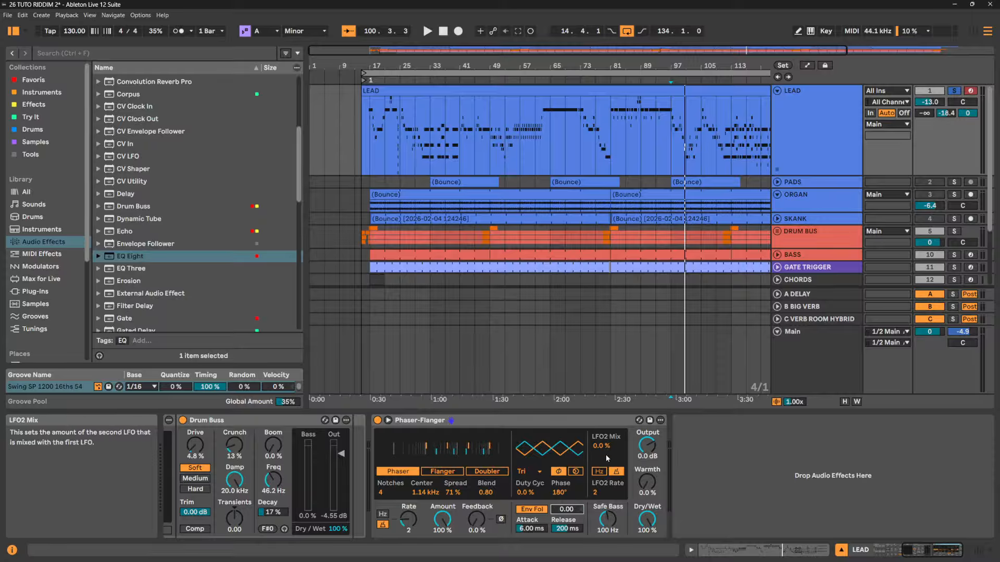
Mix in the second LFO at 100% and set it to a free-running frequency of 0.20 Hz
drag(602, 448, 602, 440)
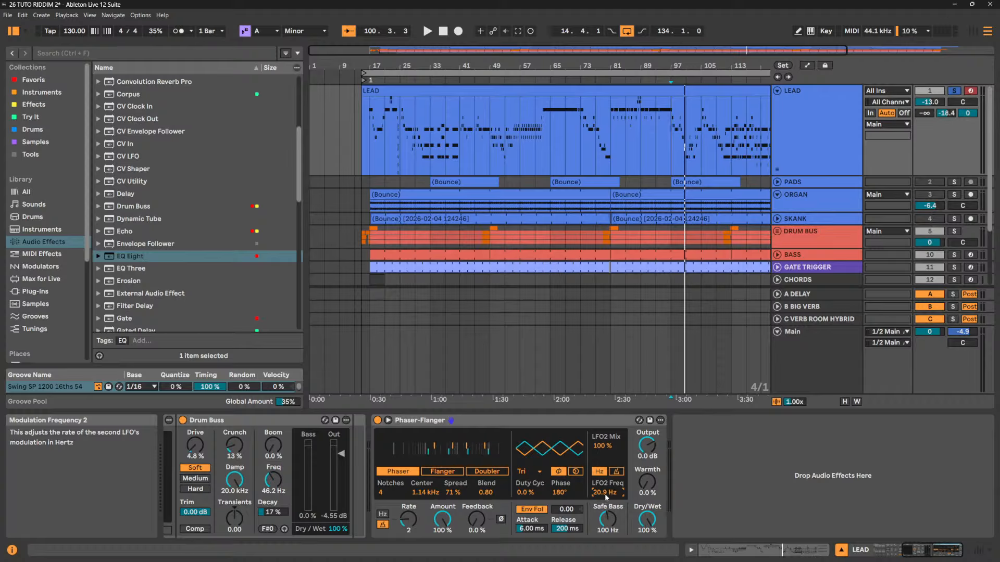
drag(608, 495, 608, 520)
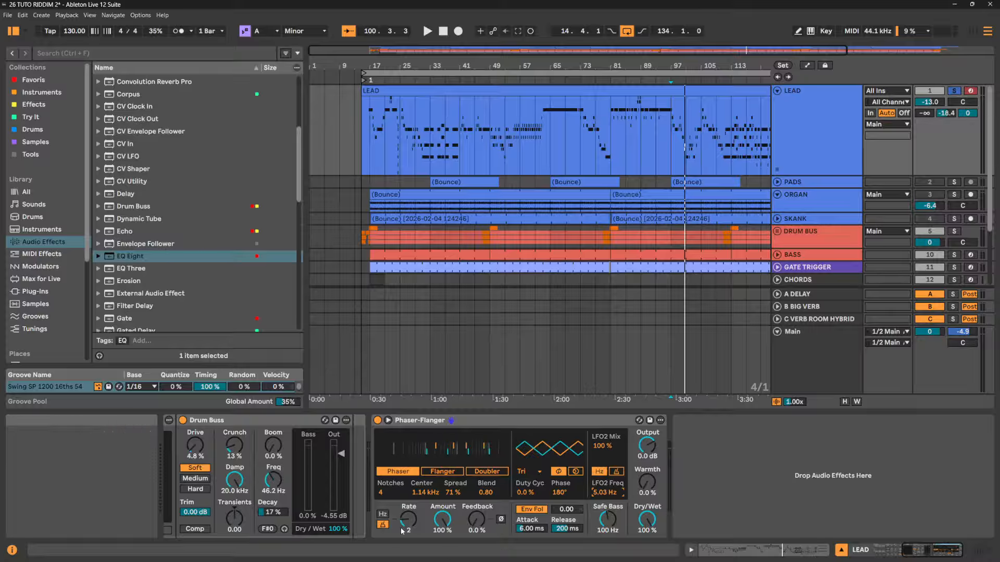
double_click(600, 493)
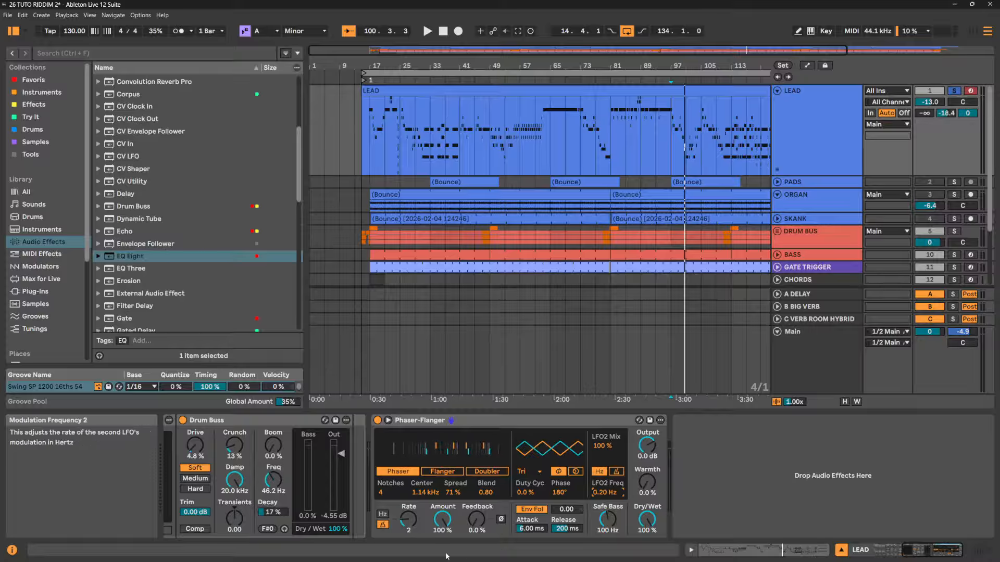
Try a synced main LFO rate of 1/3, switch it to Hz at 0.09 Hz, and set Amount to 51%
drag(408, 519, 408, 507)
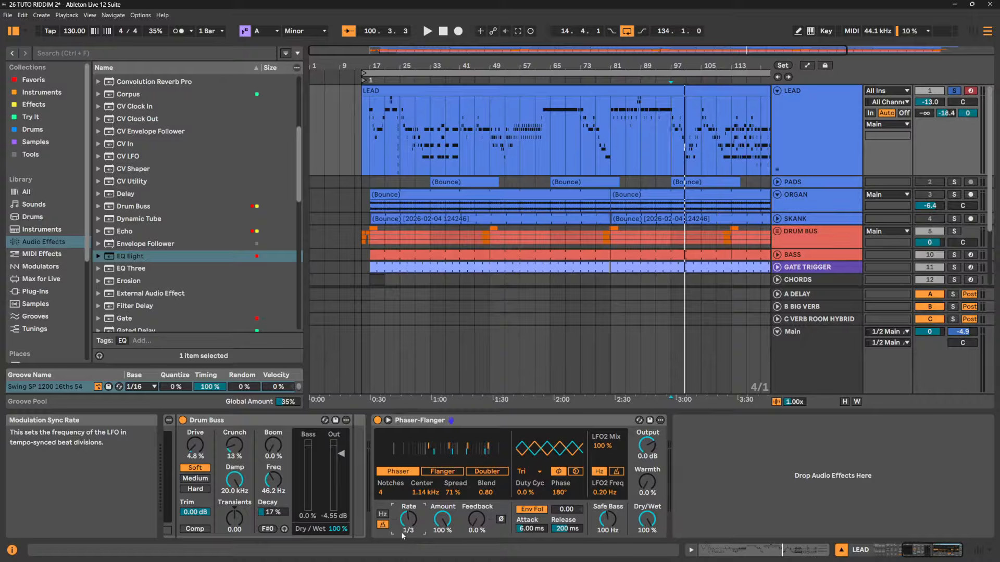
click(383, 514)
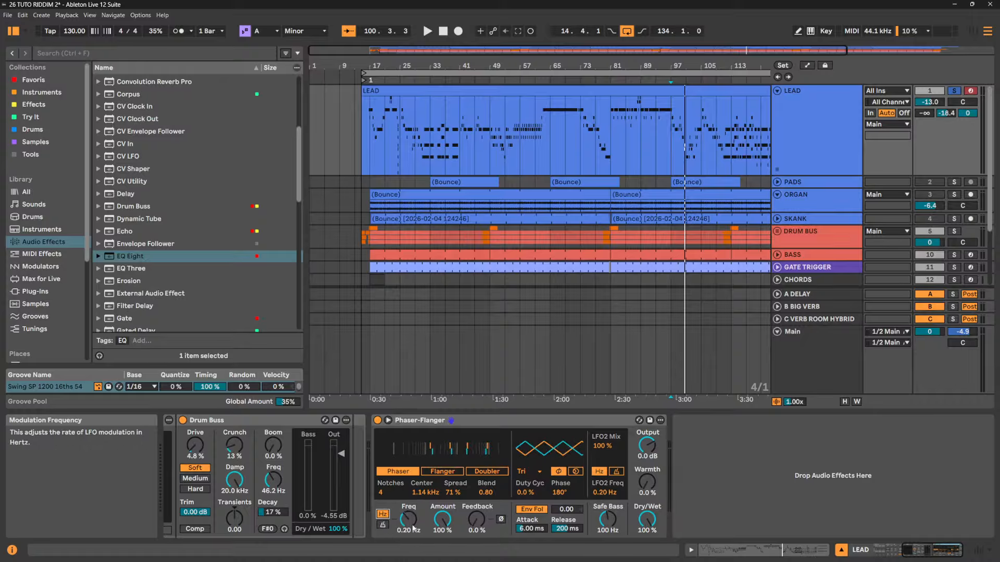
drag(413, 529, 442, 545)
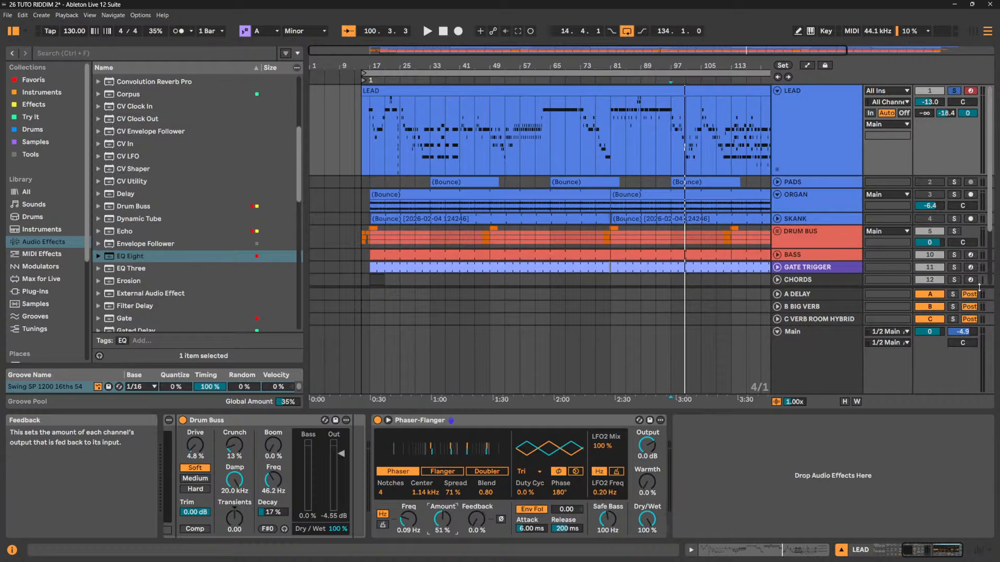
Move the Phaser-Flanger from the LEAD track to the DRUM BUS, placing it after the CRUNCH rack
click(837, 138)
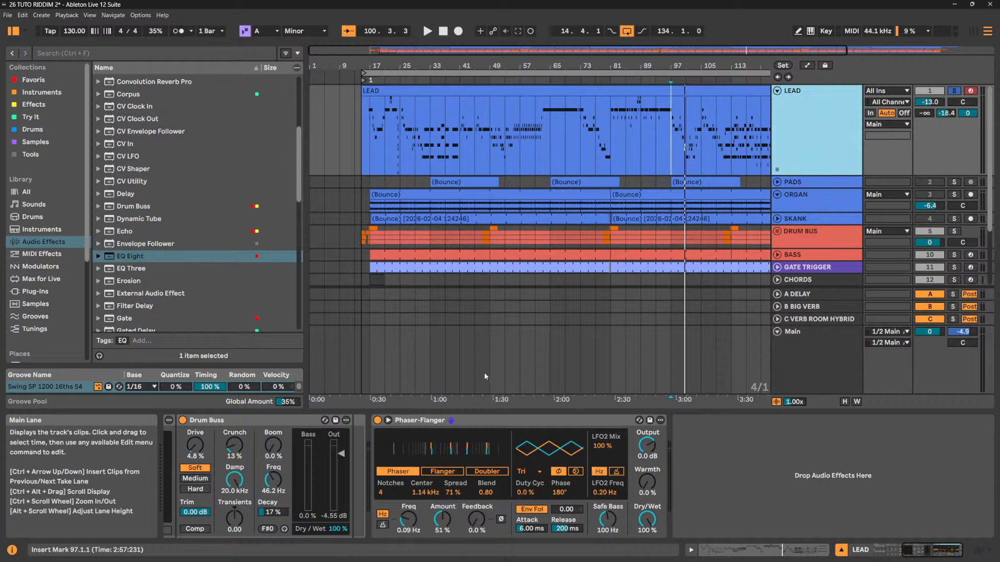
right_click(571, 416)
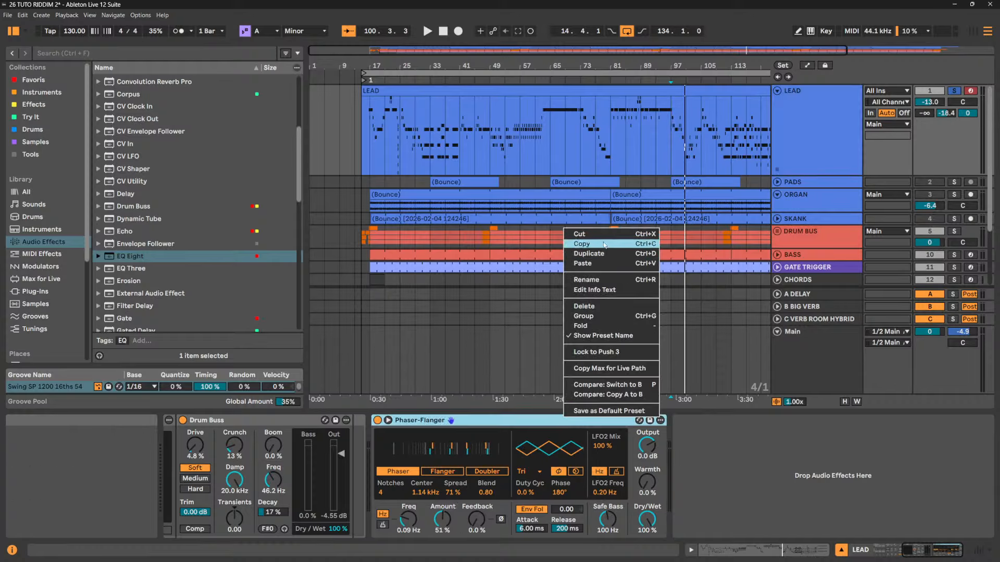
click(579, 234)
click(830, 236)
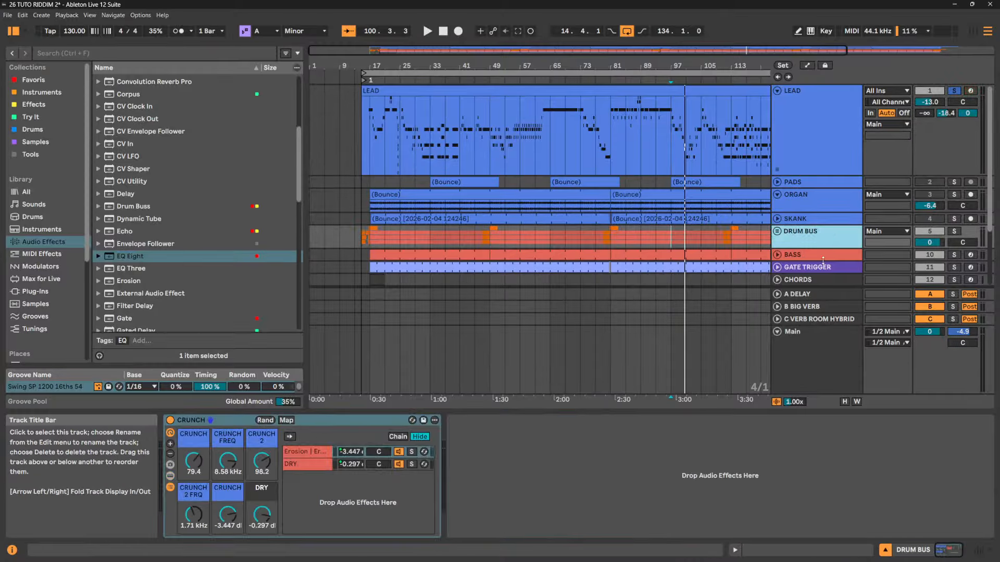
right_click(536, 456)
click(551, 462)
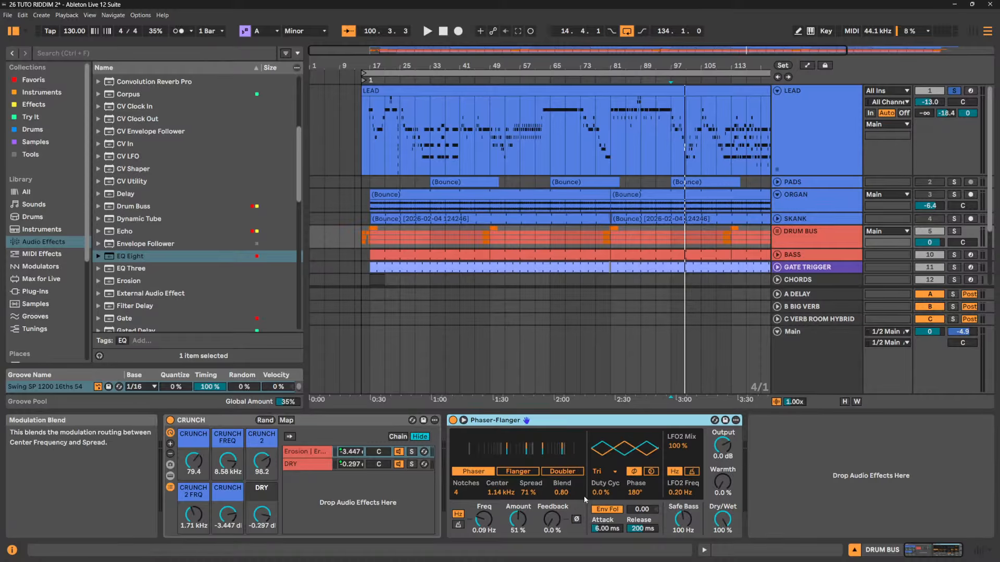
Solo and play the DRUM BUS while setting the phaser's Center to 9.62 kHz, Freq to 5.20 Hz, Amount to 87% and Feedback to 51%
click(954, 231)
key(space)
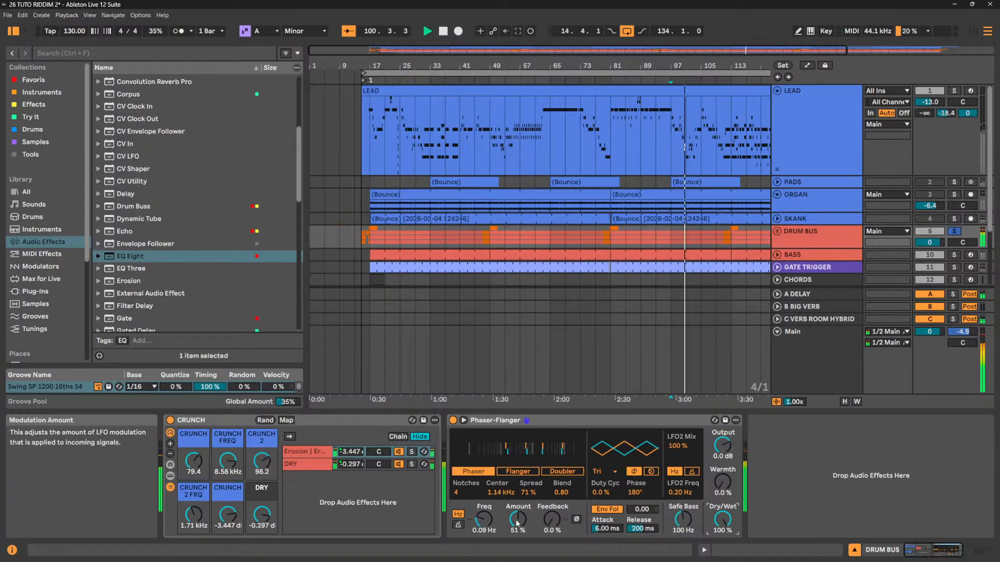
drag(499, 493, 499, 469)
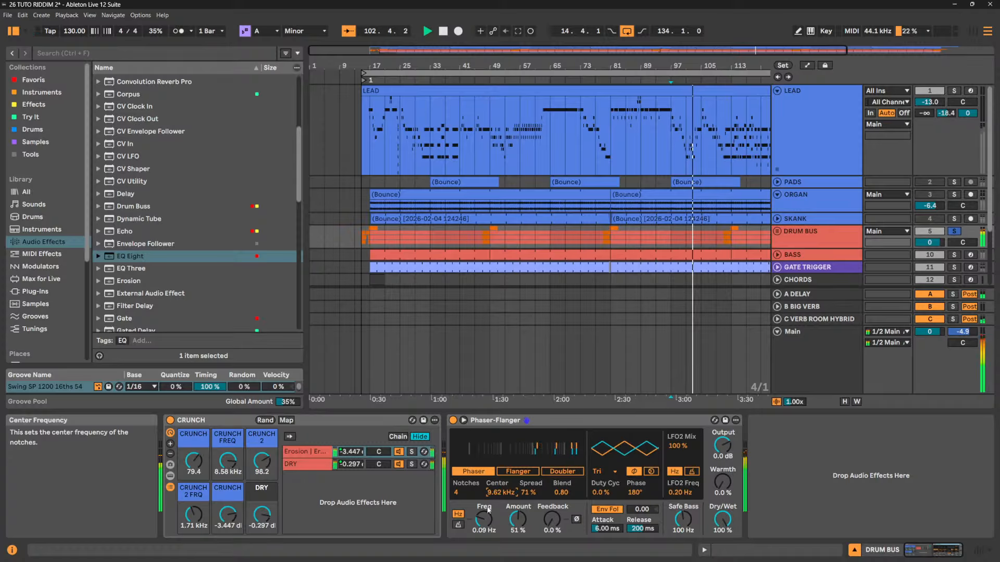
drag(483, 519, 551, 502)
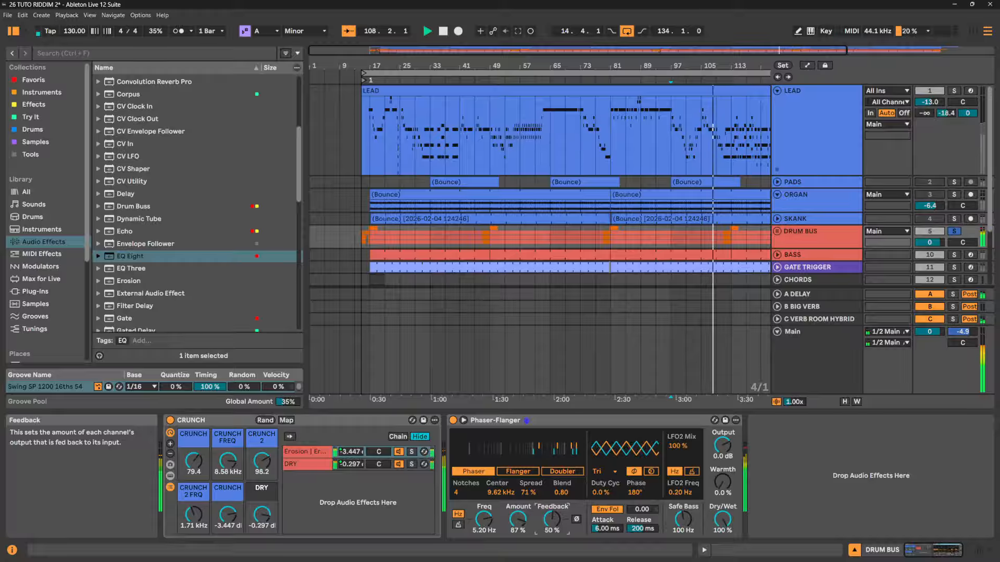
drag(551, 519, 551, 518)
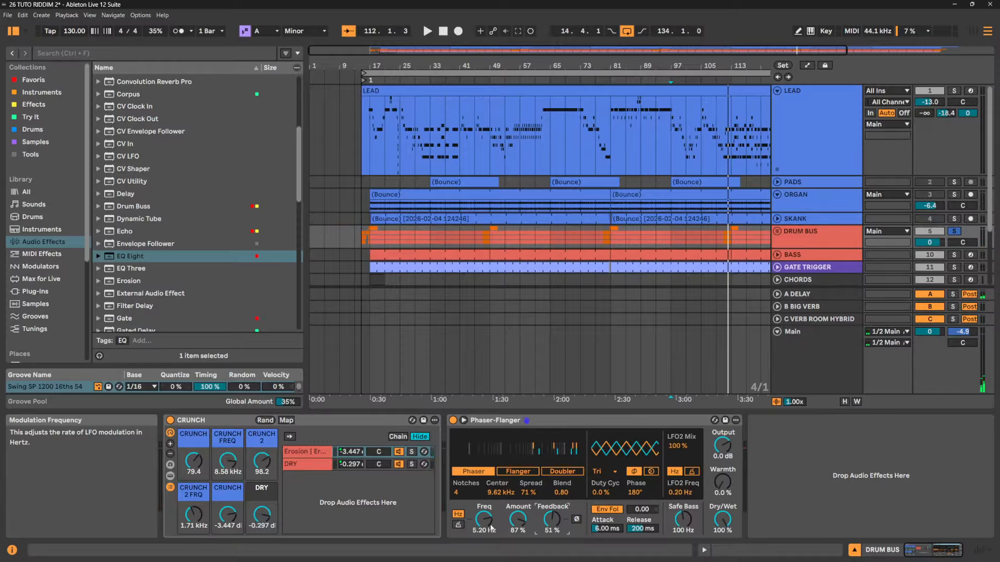
Replay the phased drums and compare Safe Bass frequencies, including 60.2 Hz, 100 Hz and 5 Hz, leaving it at 249 Hz
key(space)
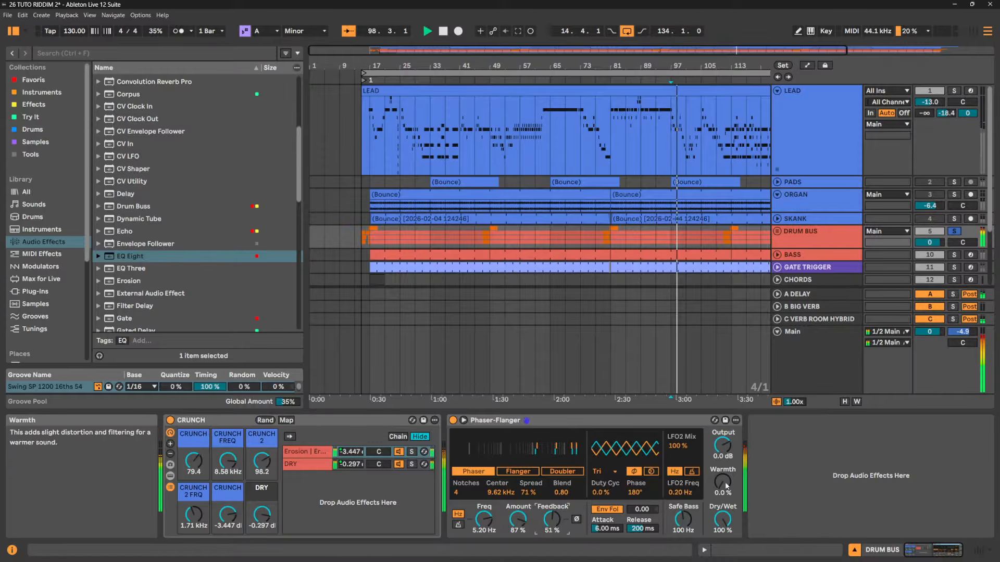
key(space)
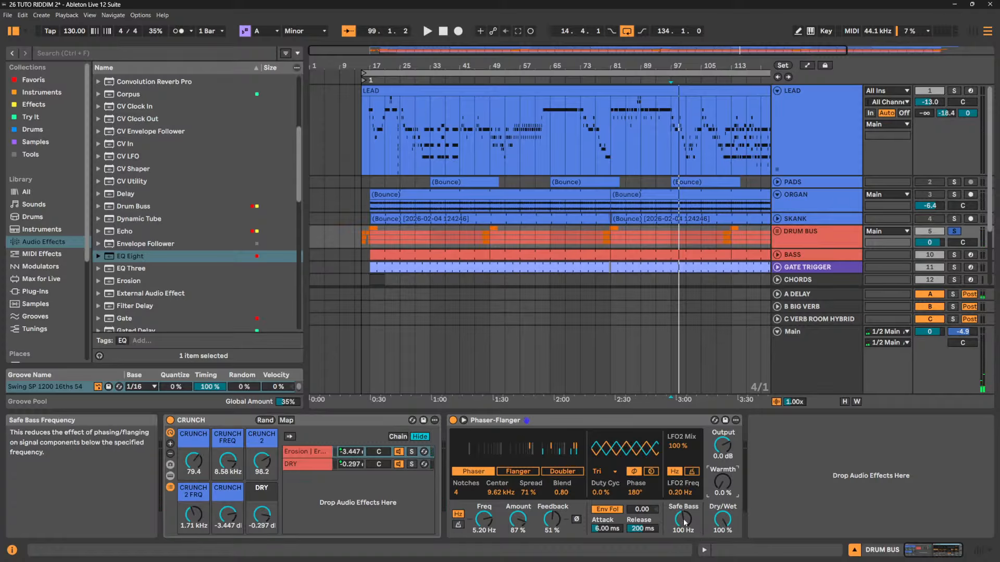
mouse_move(684, 522)
mouse_down()
mouse_move(684, 552)
mouse_move(685, 515)
mouse_up()
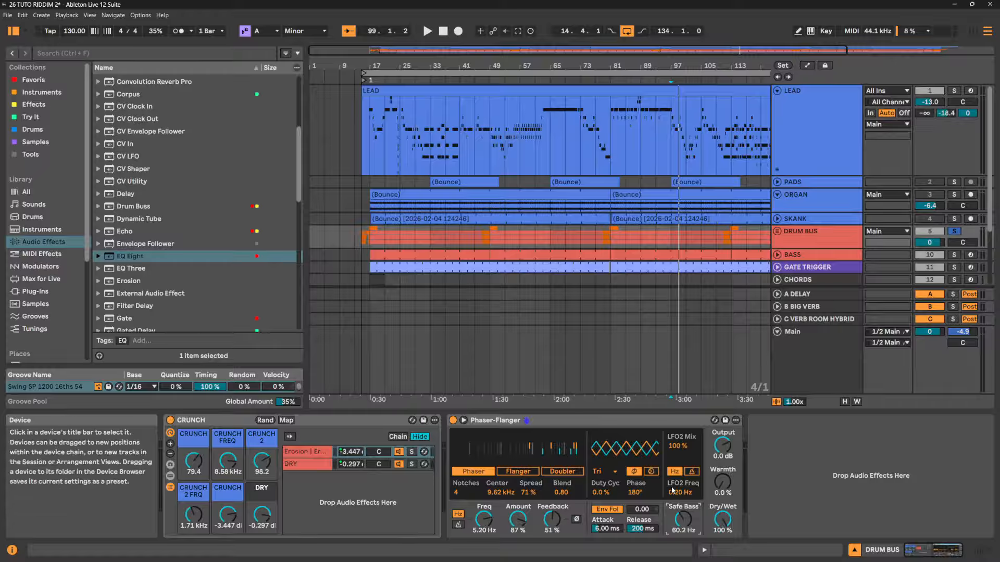
drag(683, 527, 683, 513)
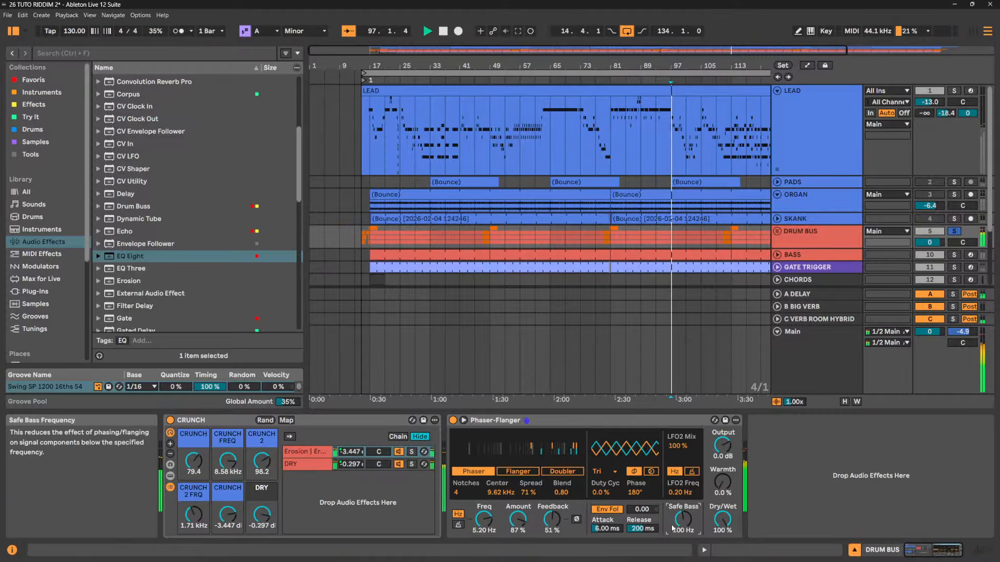
key(space)
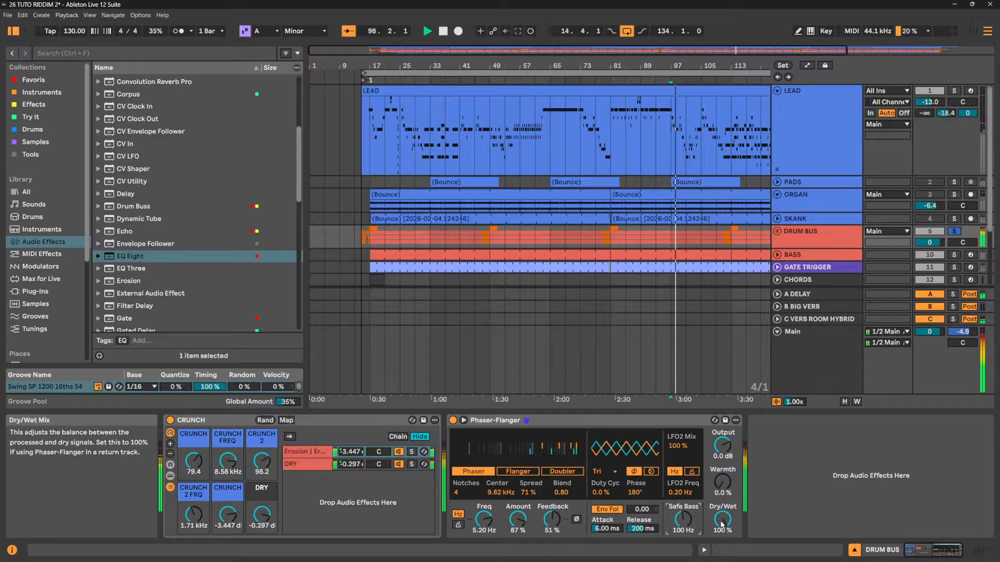
mouse_move(683, 520)
mouse_down()
mouse_move(682, 478)
mouse_move(682, 513)
mouse_up()
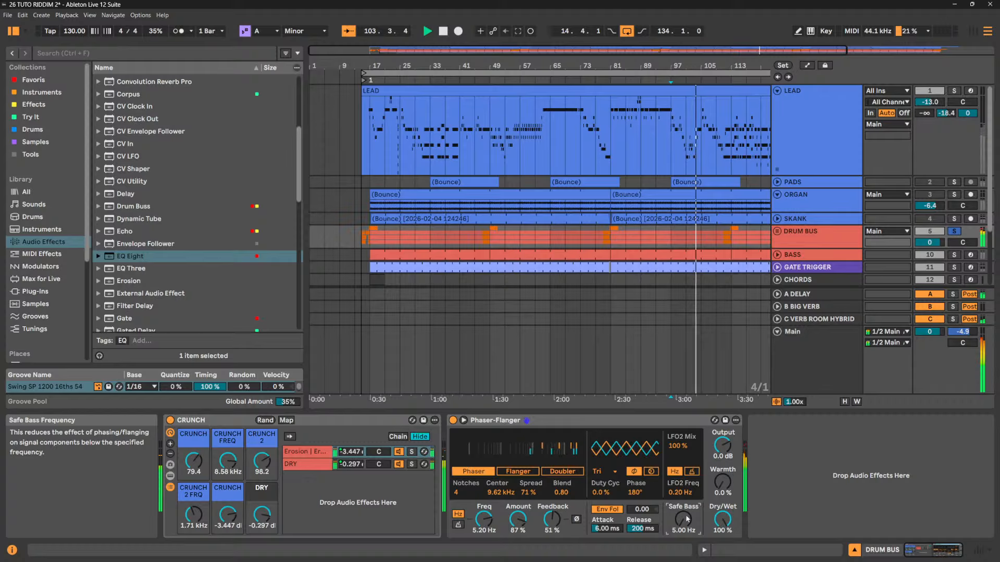
drag(686, 519, 686, 503)
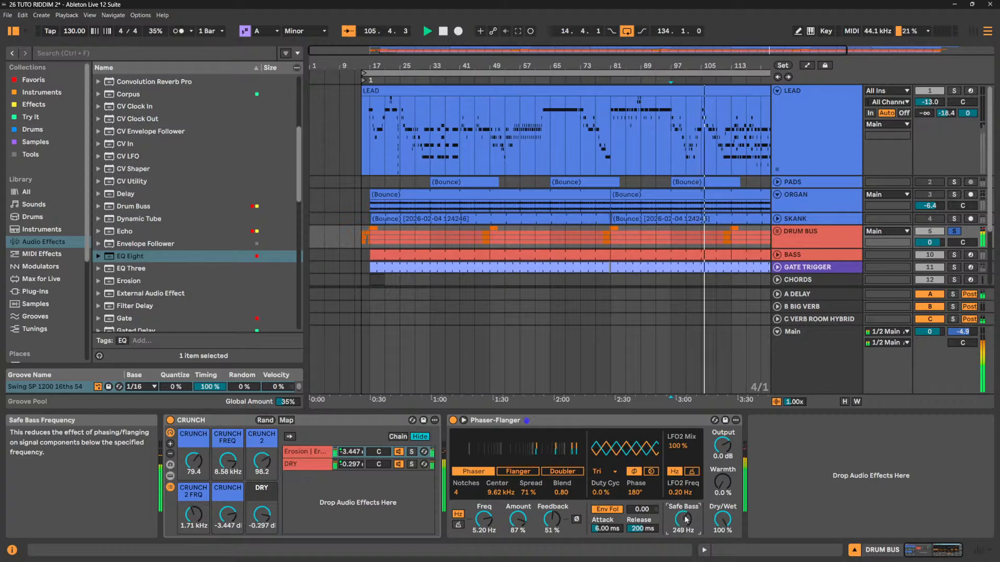
Switch the phaser's LFO to tempo sync and audition the drums at 1/4, leaving the rate at 1/8
click(459, 524)
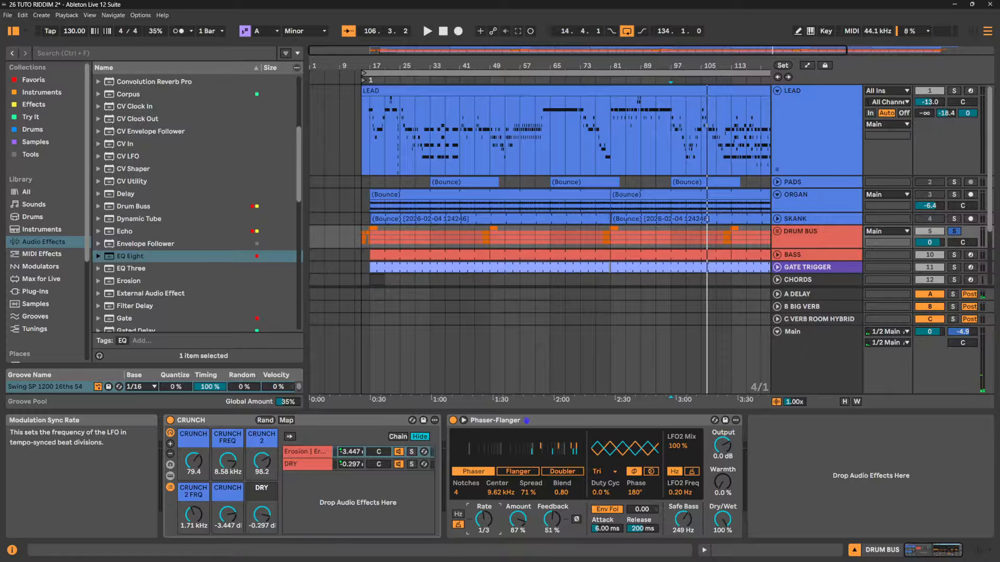
drag(483, 519, 484, 515)
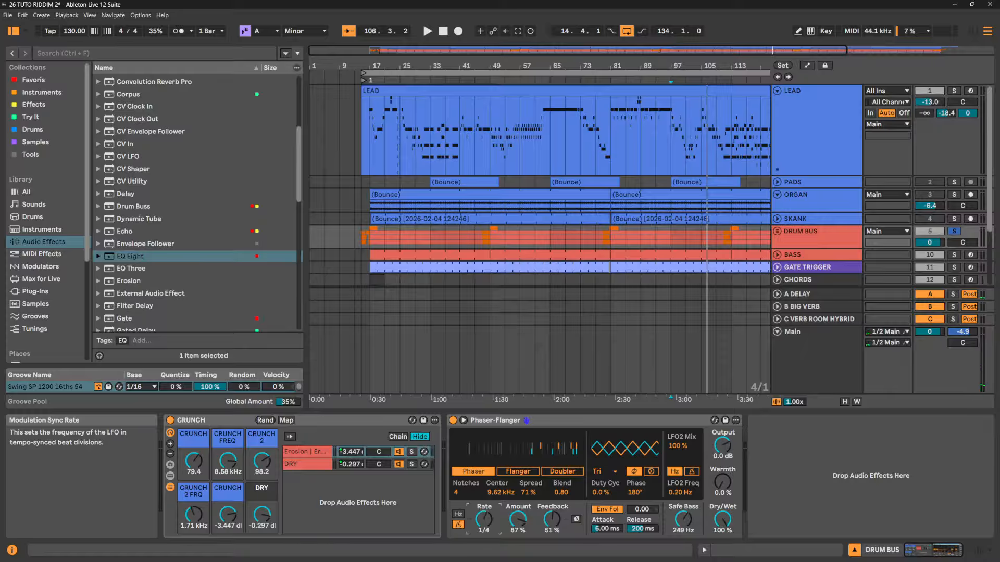
key(space)
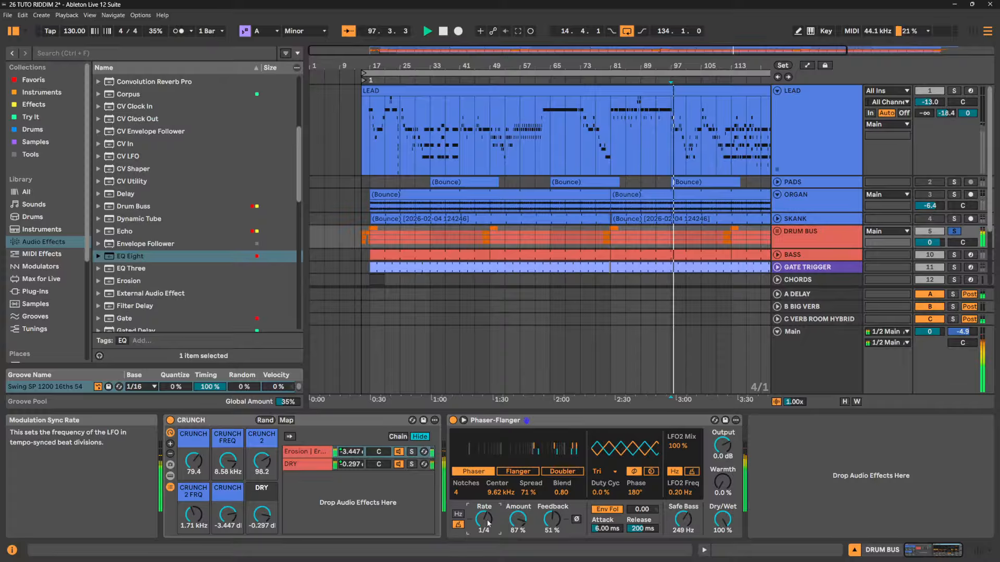
drag(486, 520, 486, 523)
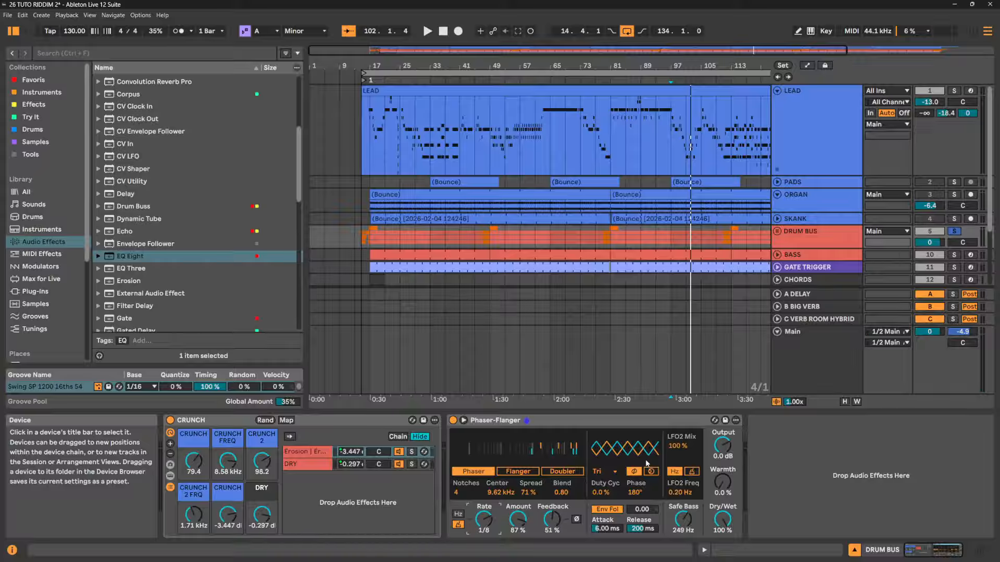
Audition the drums with the phaser's LFO Phase at 0°, and again with it at 48°
double_click(635, 492)
key(space)
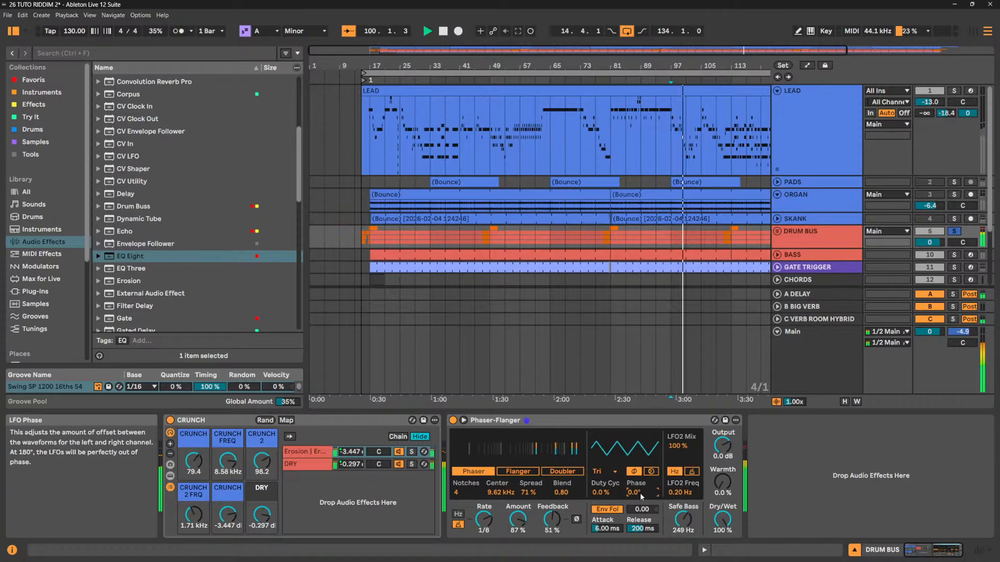
key(space)
mouse_move(640, 491)
mouse_down()
mouse_move(640, 463)
mouse_move(641, 472)
mouse_up()
key(space)
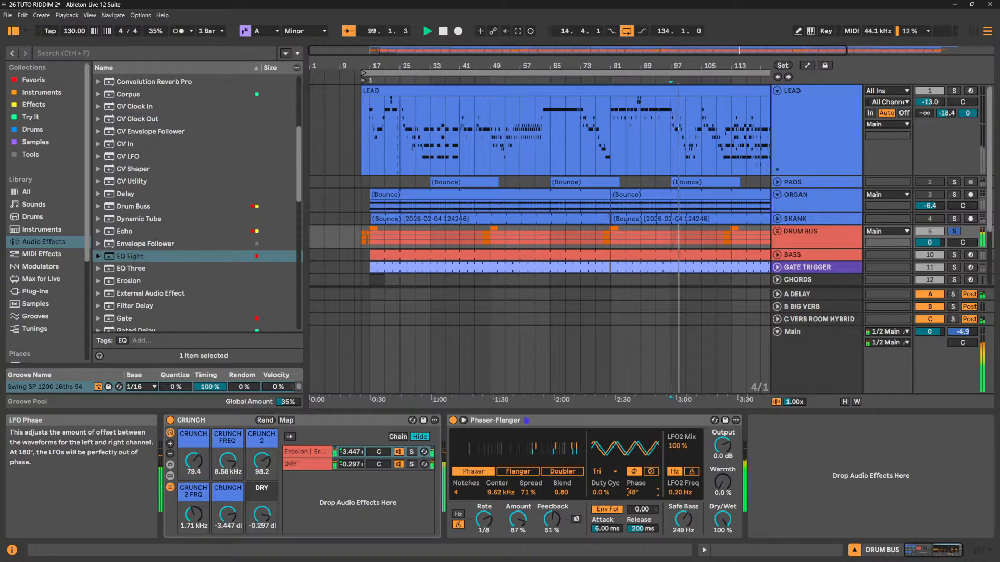
Try the LFO's Spin stereo mode at 28% on the playing drums, then return to Phase mode and set it to 115°
click(651, 471)
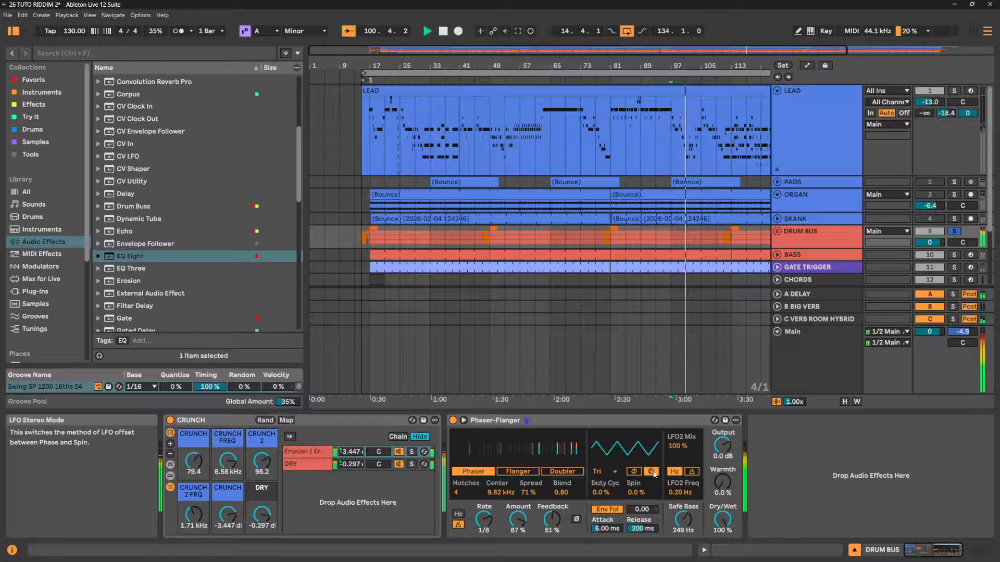
drag(634, 492, 634, 476)
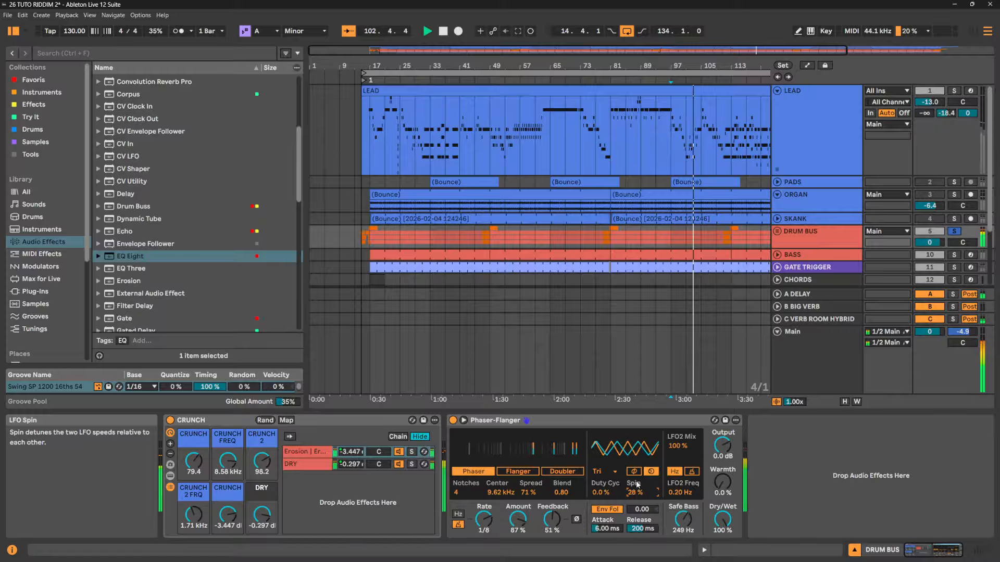
click(650, 472)
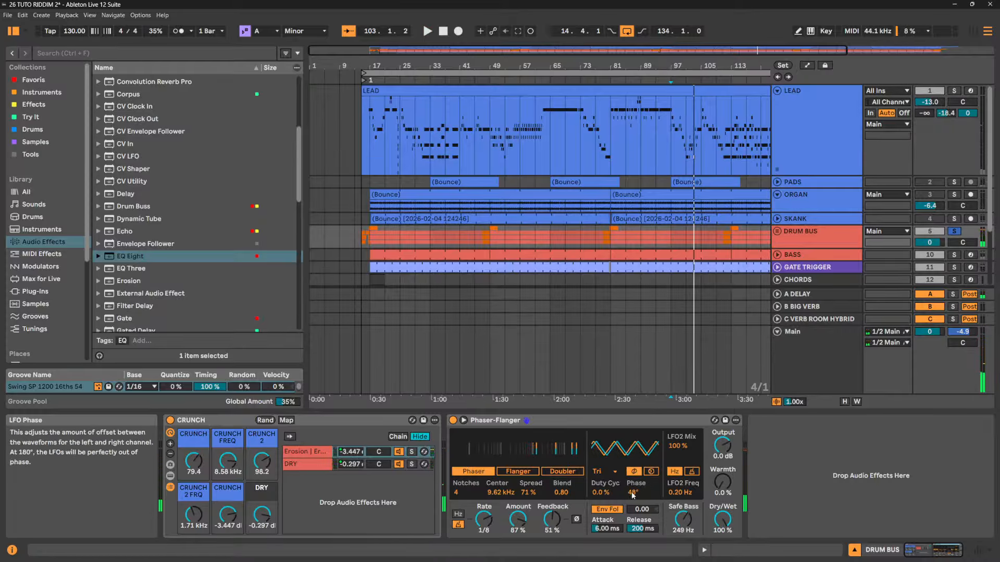
mouse_move(634, 494)
mouse_down()
mouse_move(633, 475)
mouse_move(634, 521)
mouse_move(634, 494)
mouse_up()
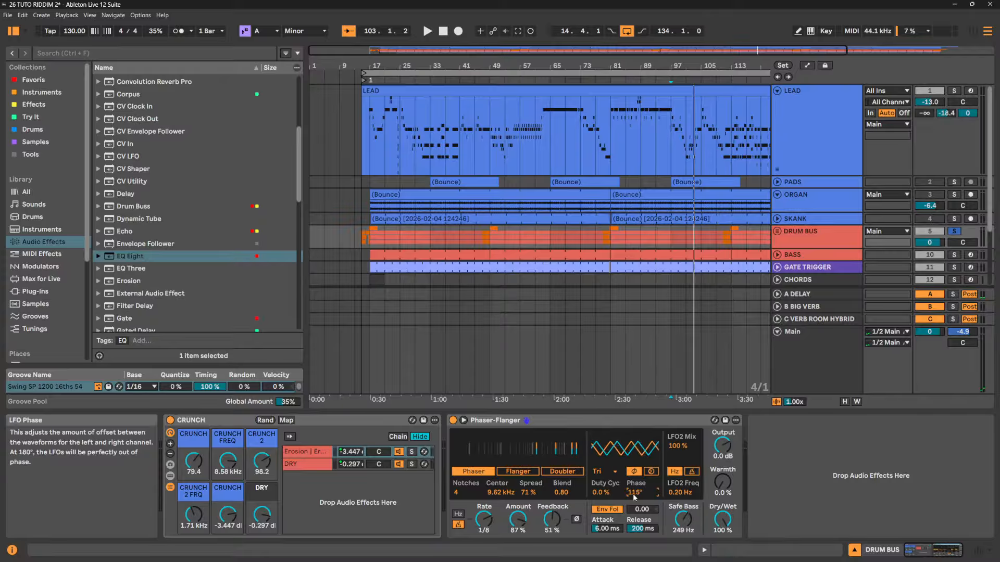
Audition the drums in Spin mode at 40%, then switch the LFO back to Phase mode at 0°
click(651, 471)
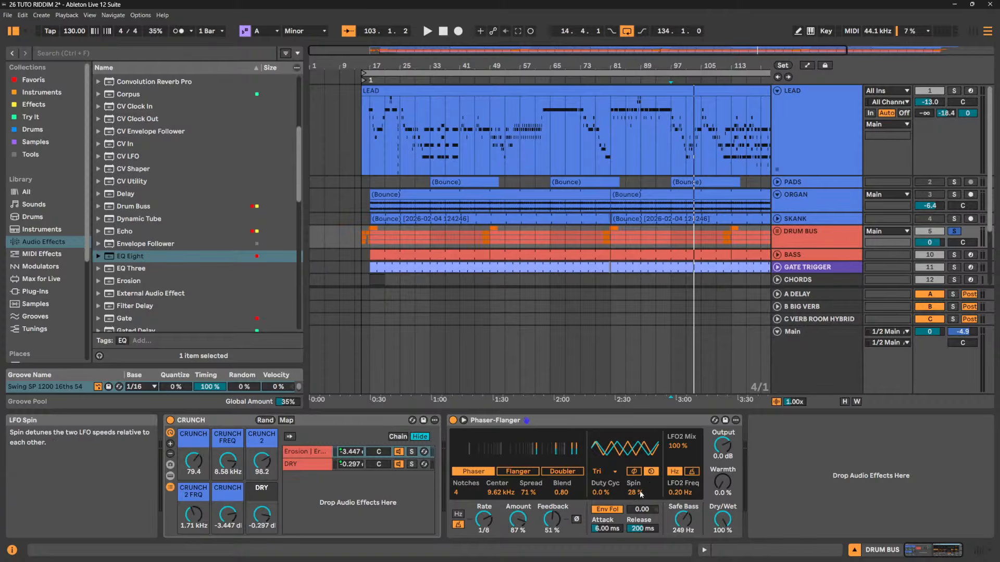
drag(635, 494, 635, 525)
drag(635, 493, 636, 475)
drag(655, 489, 654, 478)
key(space)
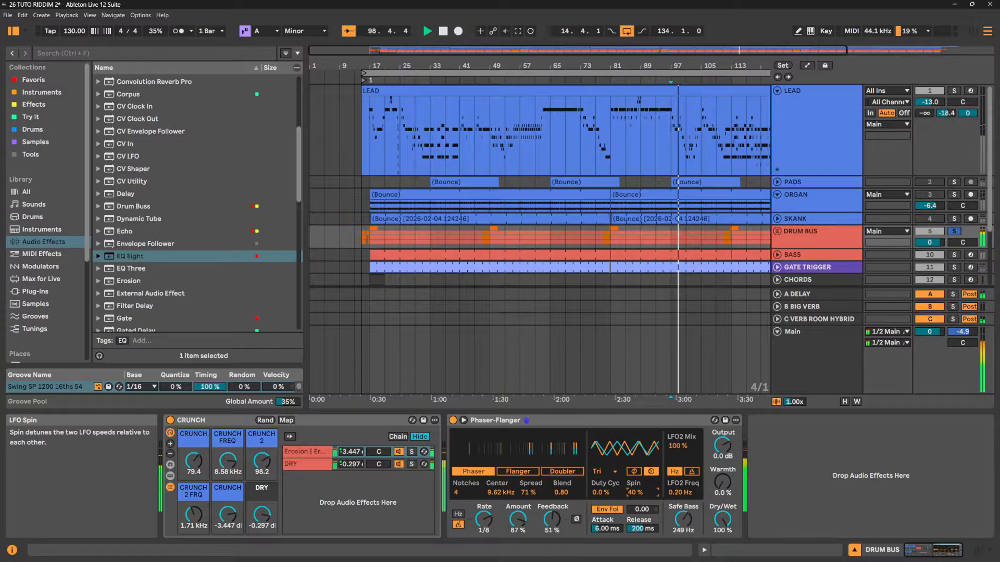
key(space)
double_click(635, 494)
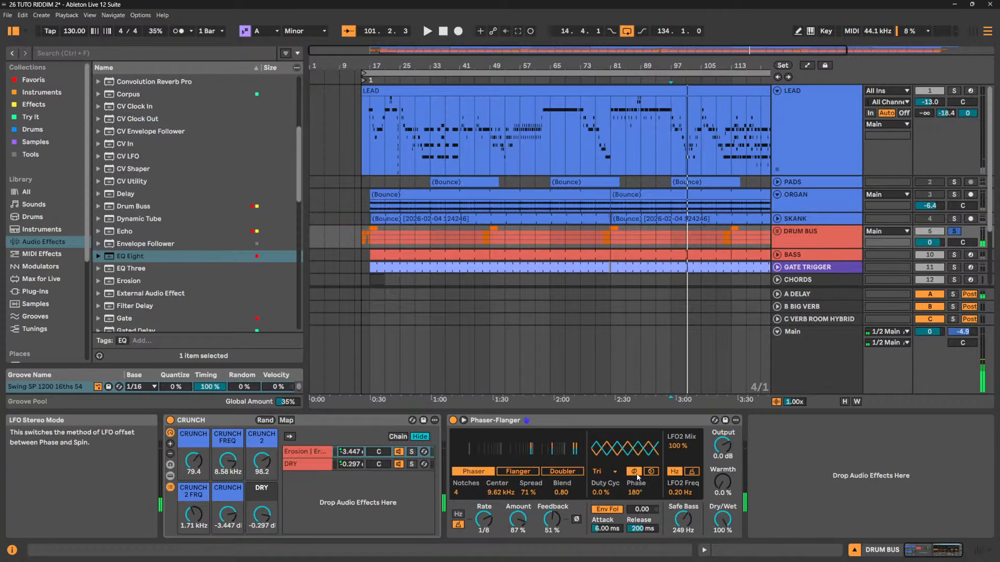
click(633, 471)
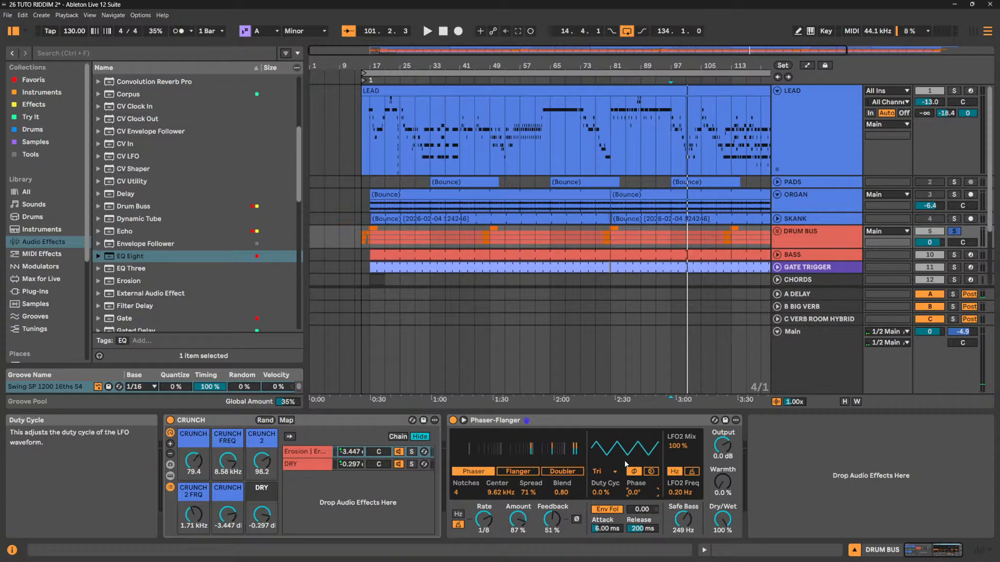
Set the phaser's LFO waveform to Rectangle and audition the drums, taking the synced rate to 1/24
click(599, 471)
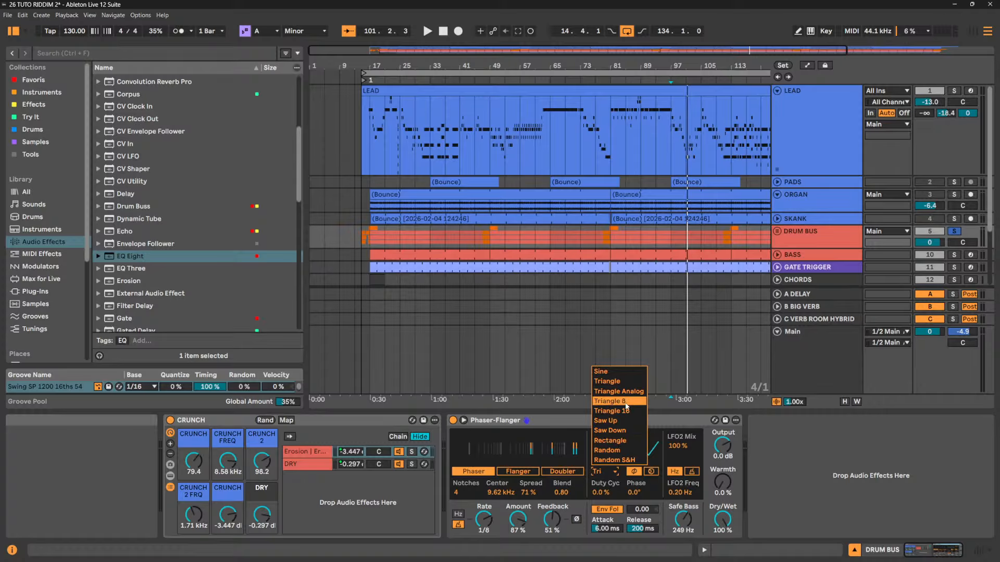
click(610, 441)
key(space)
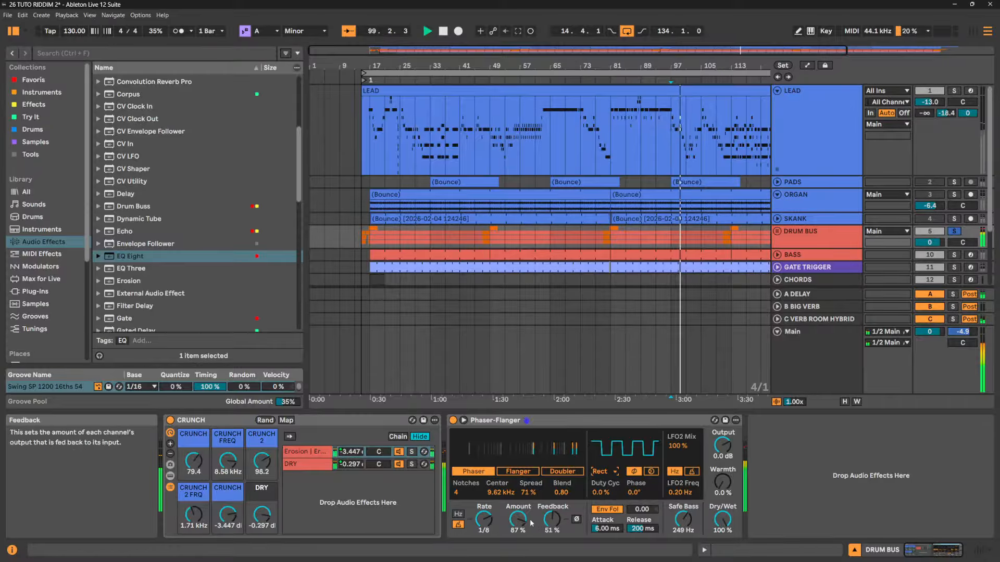
drag(484, 519, 484, 522)
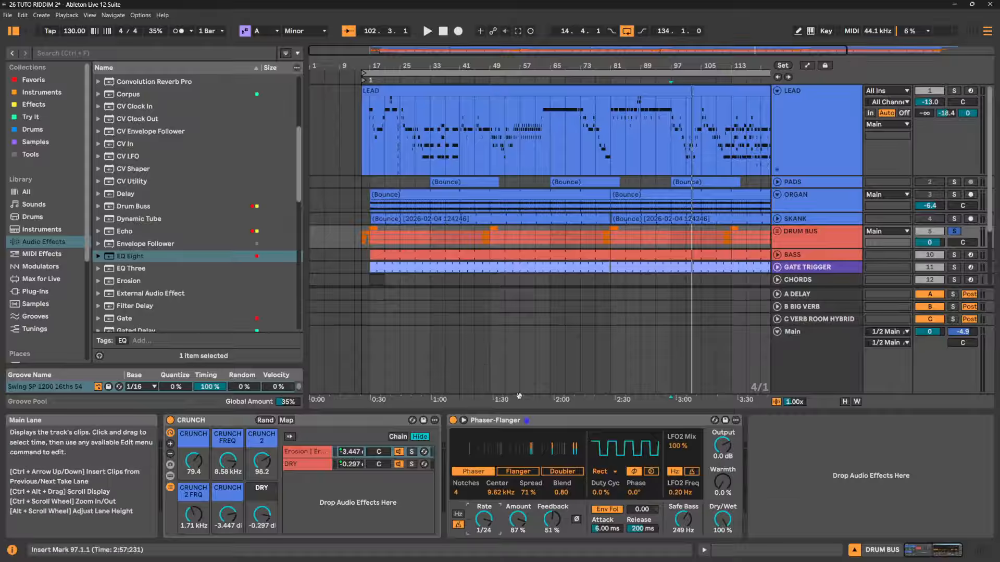
click(555, 423)
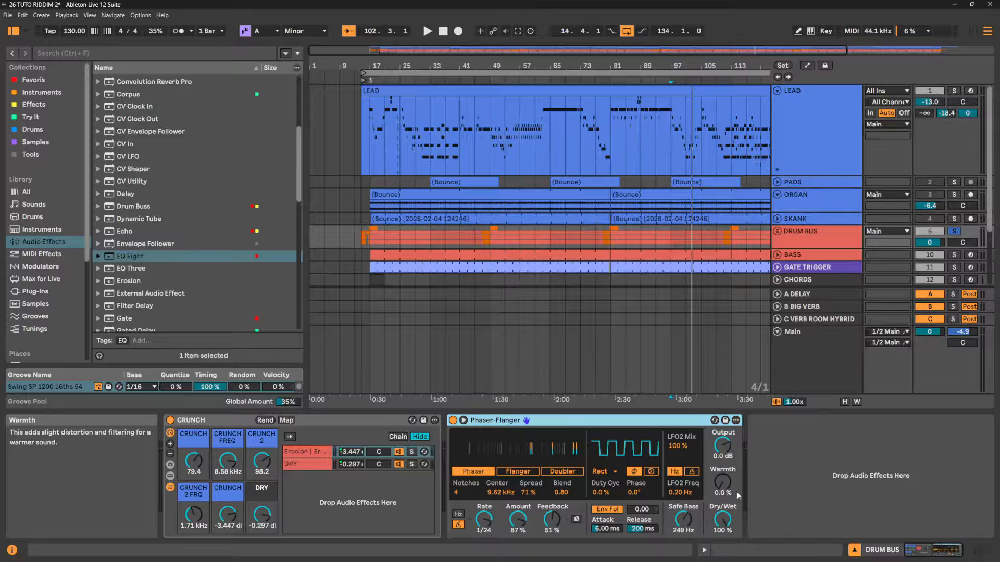
Set the LFO waveform to Triangle with a 1/2 rate and play the drums briefly
click(607, 472)
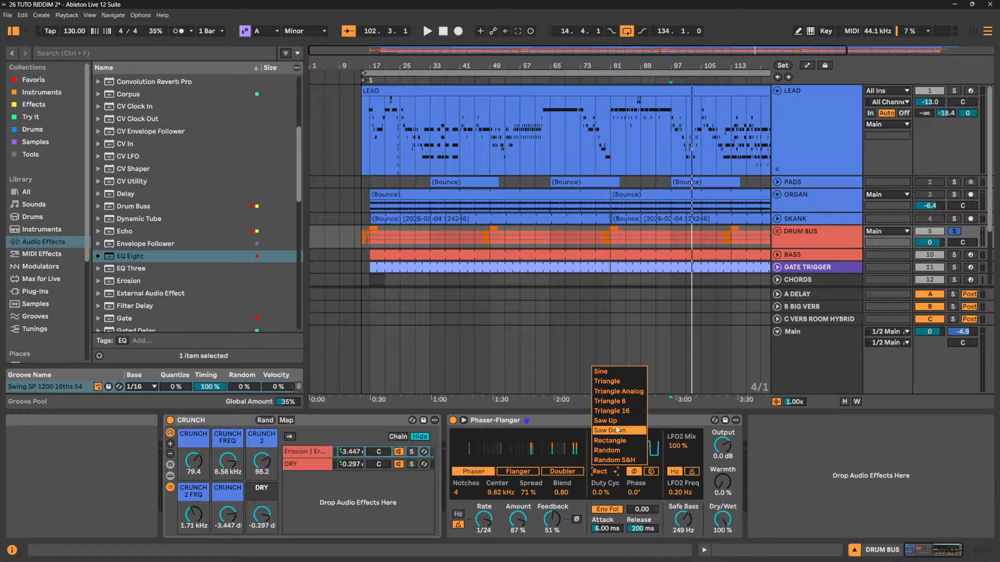
click(607, 381)
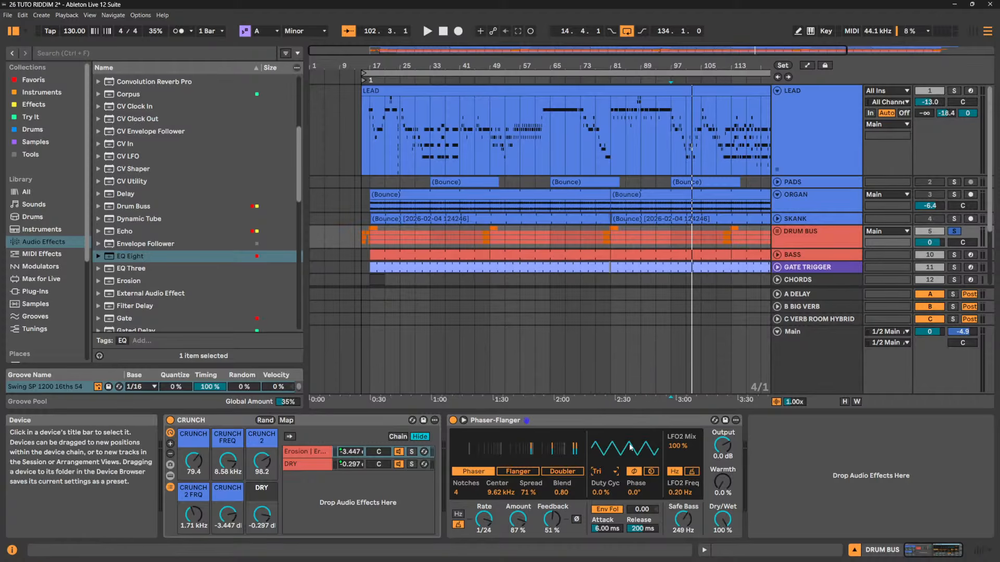
drag(484, 519, 484, 549)
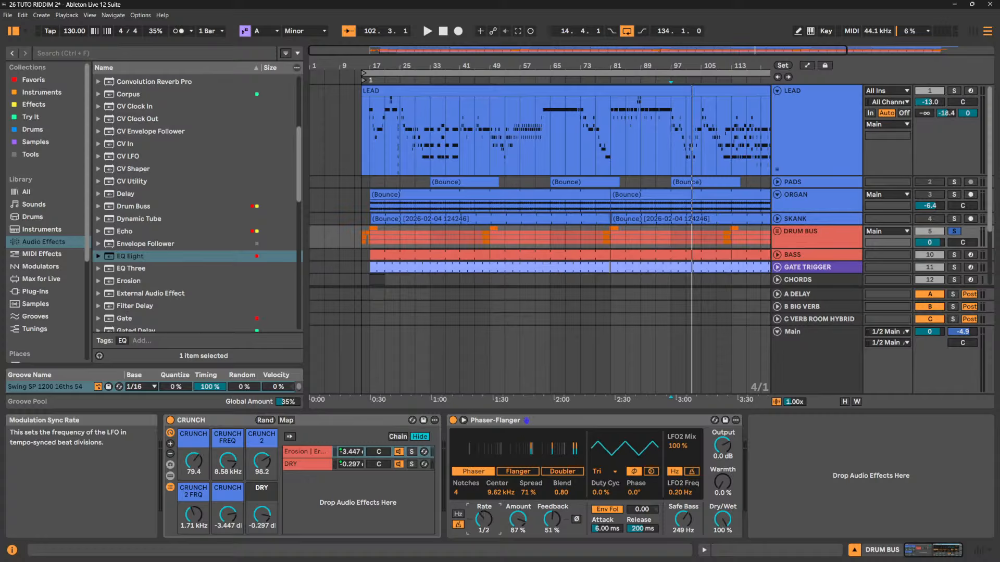
key(space)
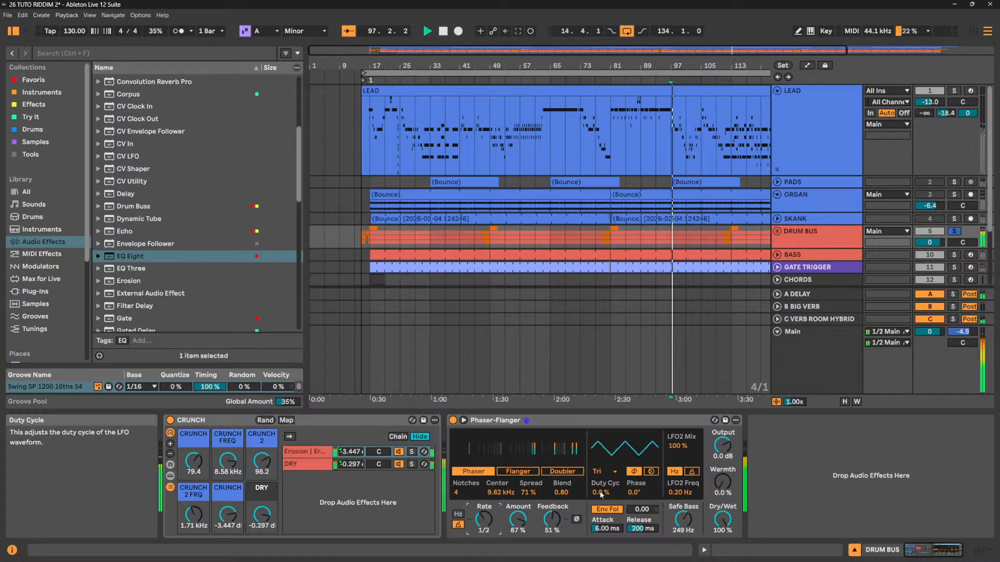
key(space)
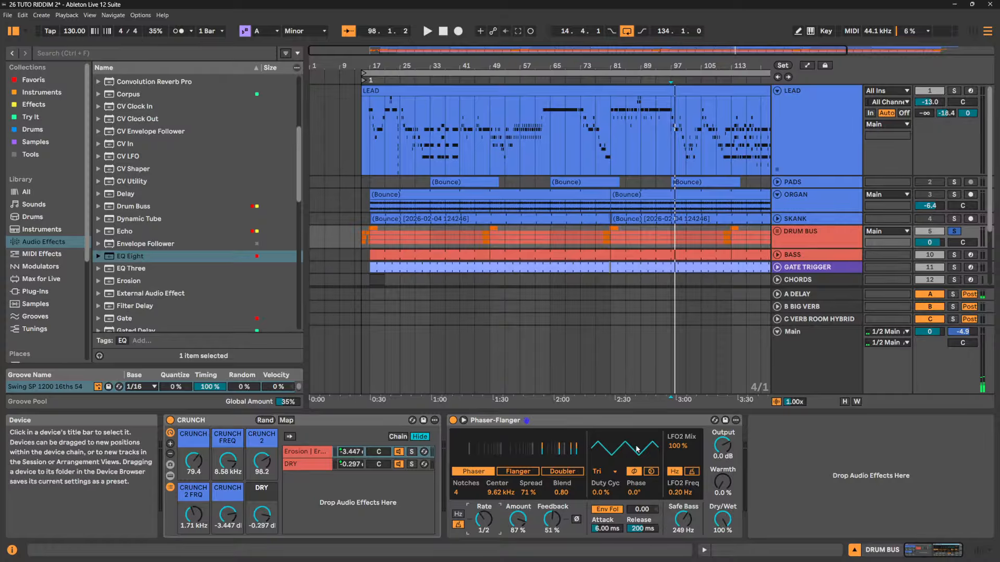
Play the drums while trying the Triangle LFO's Duty Cycle, then raise it to 19%
key(space)
mouse_move(601, 493)
mouse_down()
mouse_move(602, 441)
mouse_move(602, 526)
mouse_move(601, 453)
mouse_move(602, 492)
mouse_up()
key(space)
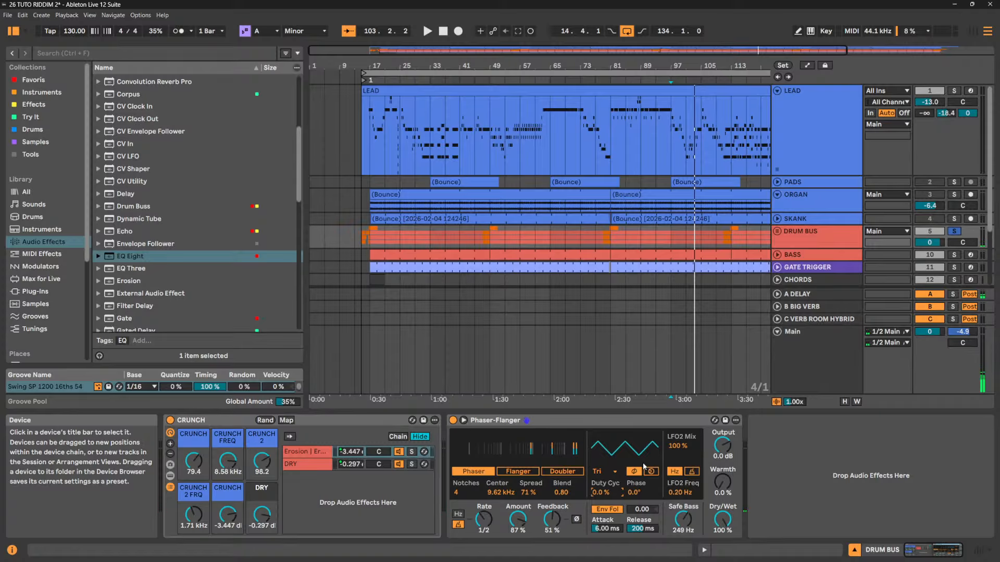
drag(598, 495, 598, 486)
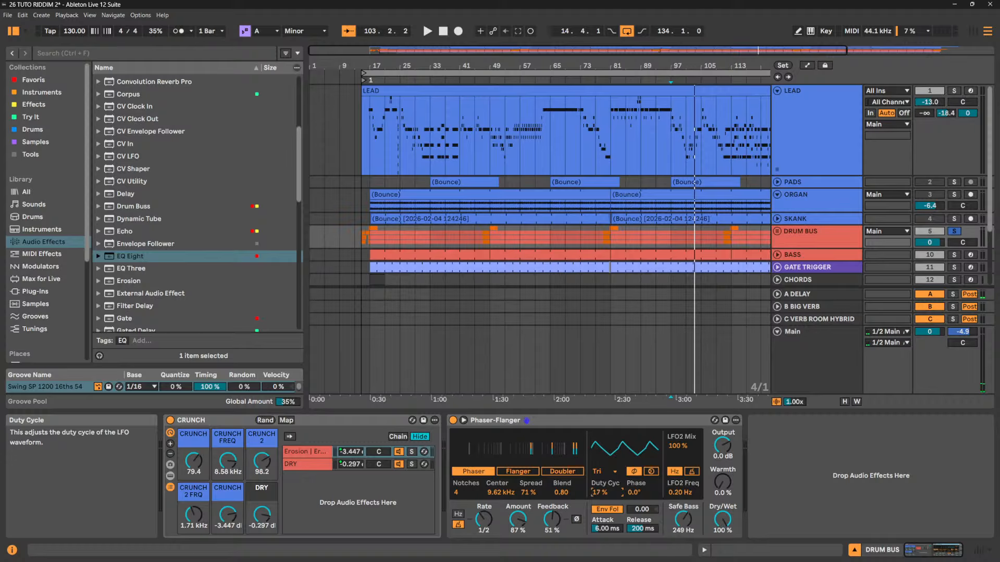
Try the Triangle Analog waveform with a Duty Cycle of -23%, then reset the Duty Cycle and restore the Triangle waveform
click(612, 474)
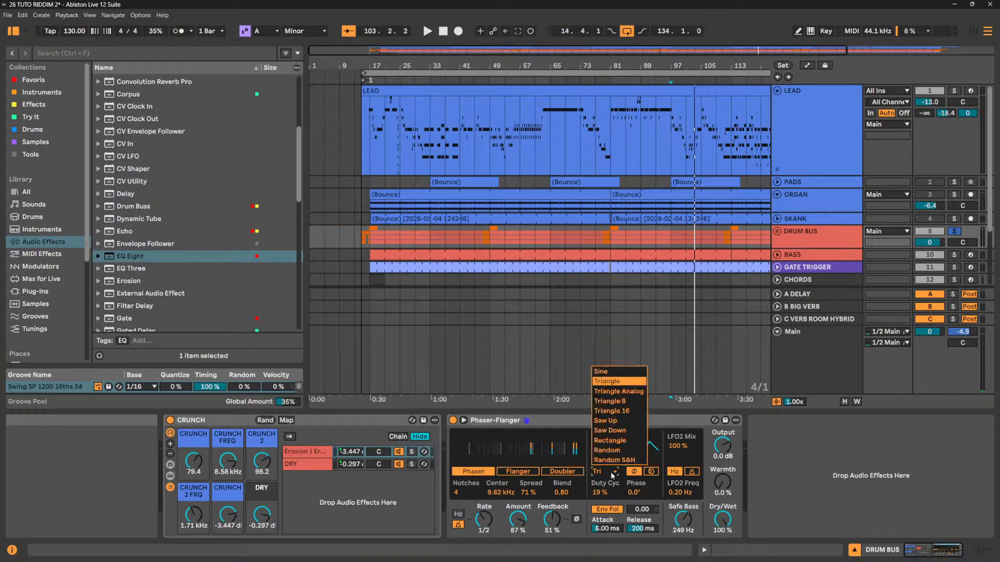
click(621, 393)
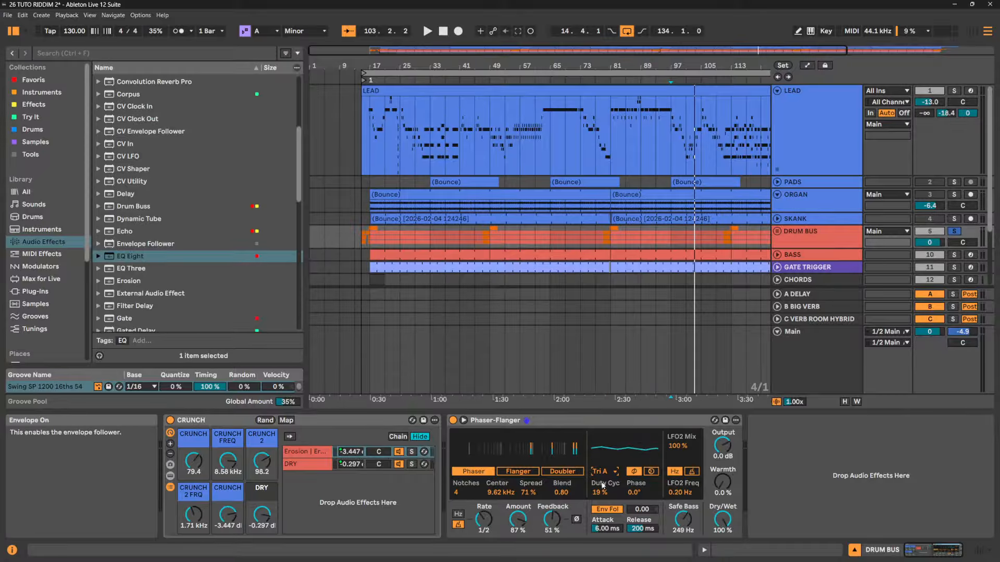
drag(603, 487, 600, 507)
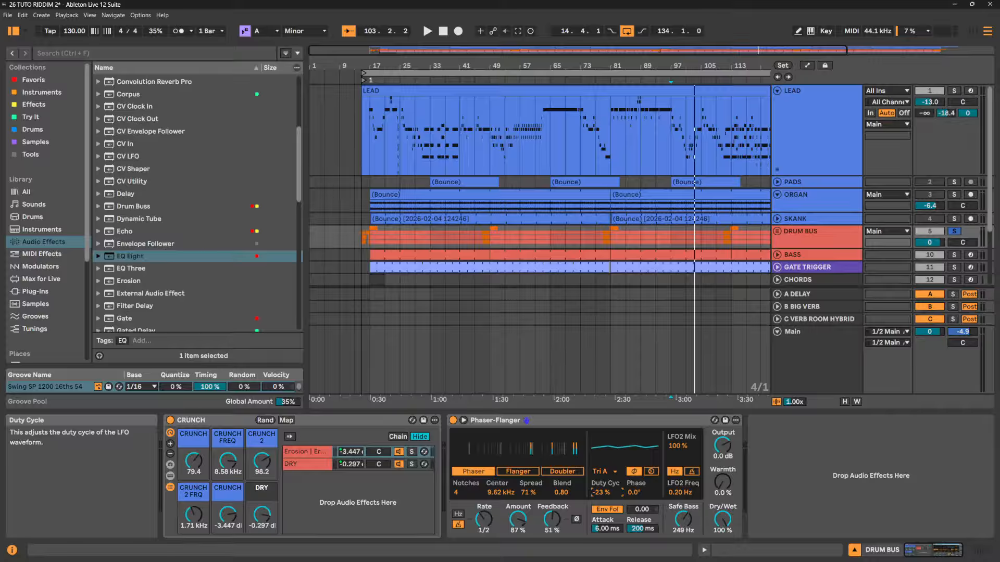
key(Delete)
click(607, 473)
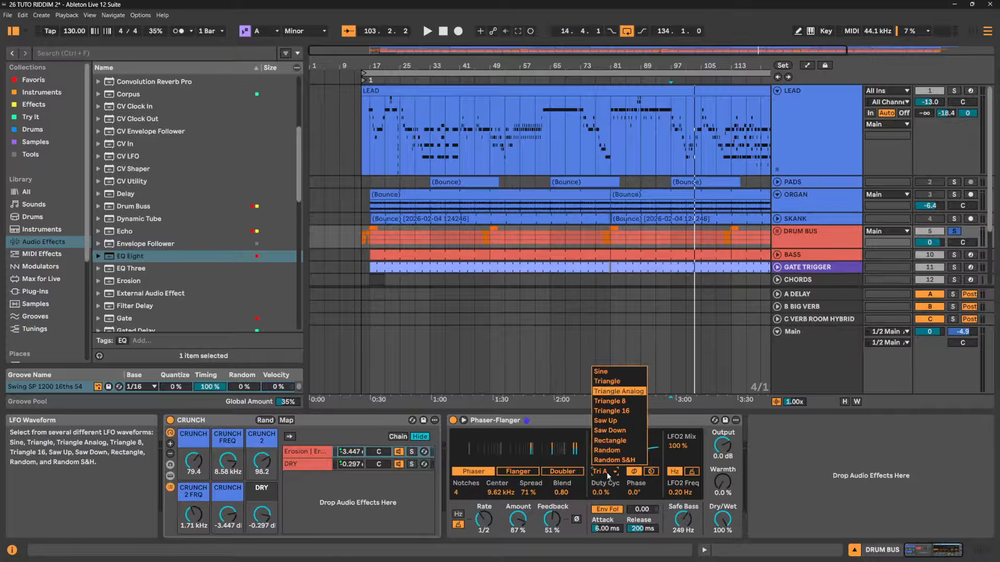
click(628, 380)
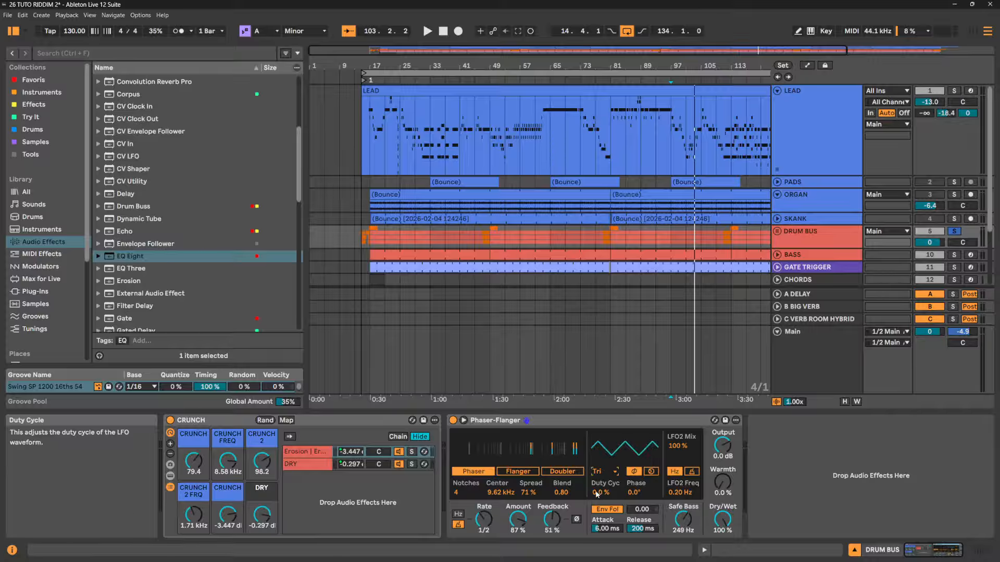
Sweep the Triangle LFO's Duty Cycle, set it to 33% and audition the drums
drag(601, 496, 600, 495)
drag(600, 493, 600, 534)
drag(600, 493, 599, 472)
key(space)
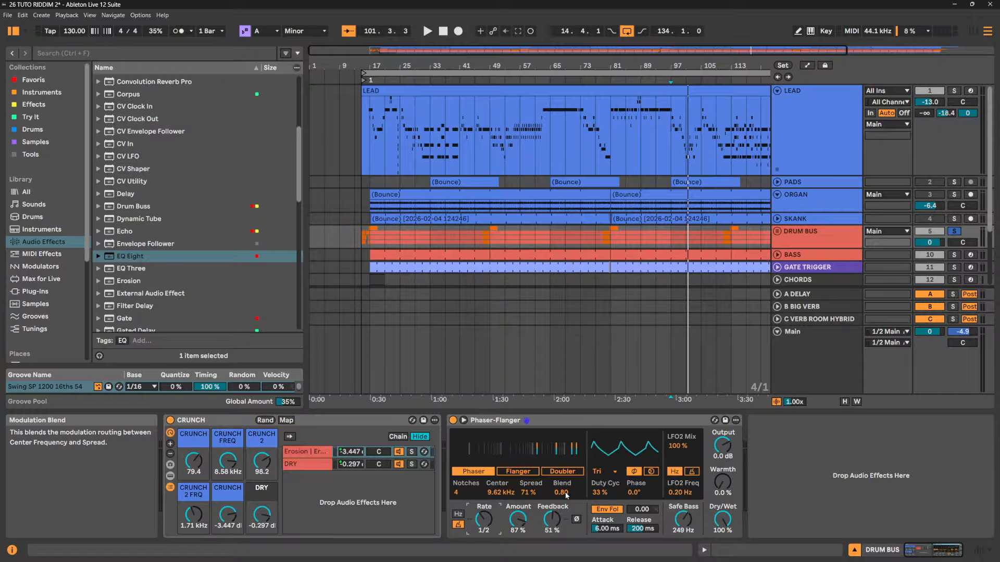
While the drums play, set the phaser's modulation Blend to 0.58 and LFO2 Freq to 9.01 Hz
key(space)
drag(561, 492, 561, 512)
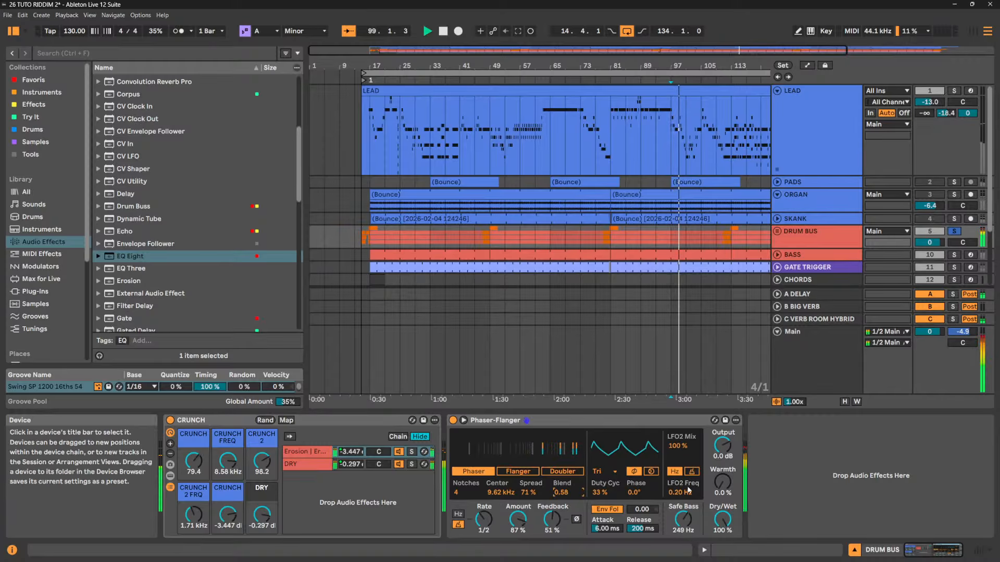
mouse_move(688, 490)
mouse_down()
mouse_move(689, 471)
mouse_move(682, 493)
mouse_up()
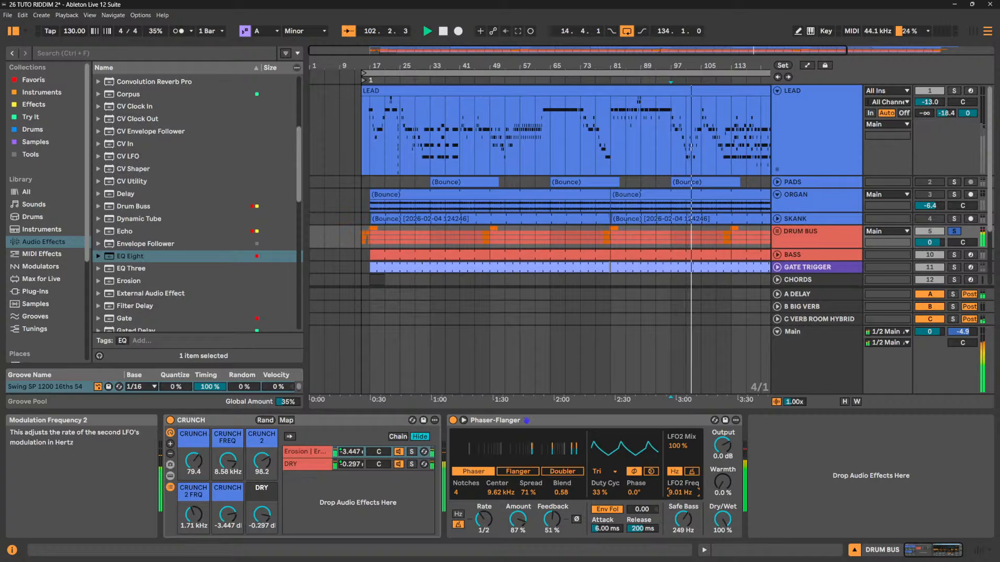
Sync the Phaser-Flanger's second LFO to tempo at a rate of 1/3 and raise the phaser Blend to 0.99
click(674, 471)
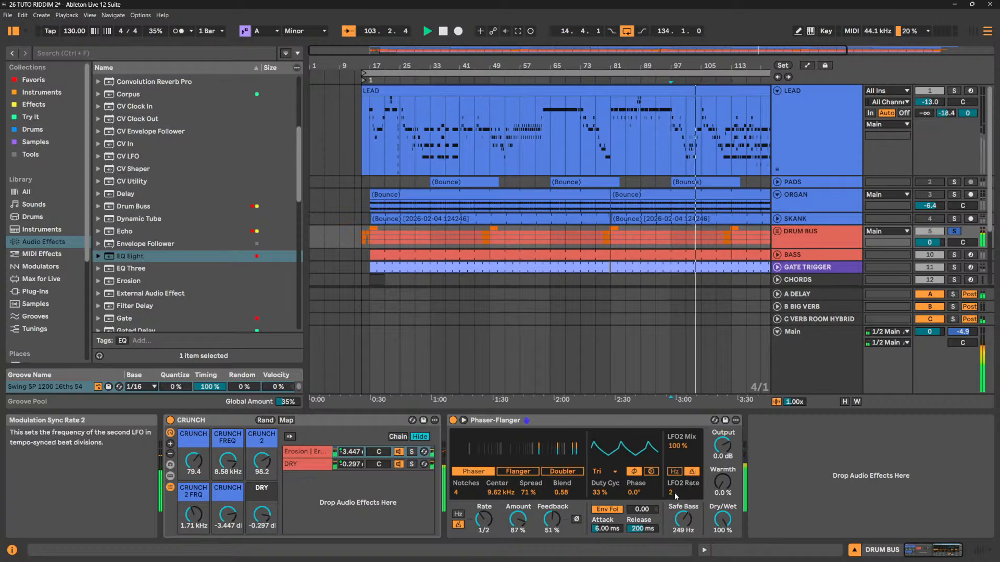
drag(675, 496, 675, 505)
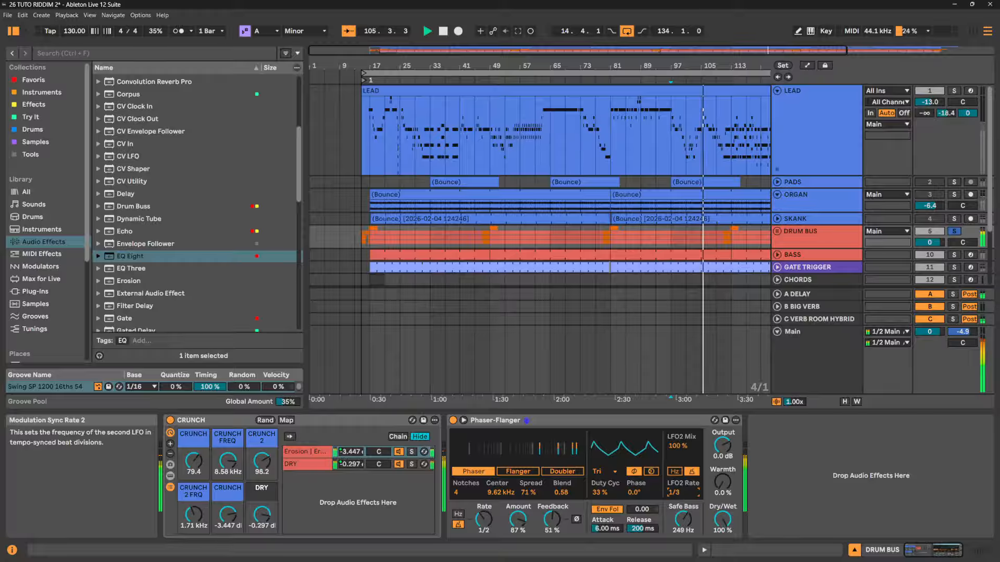
drag(559, 491, 559, 461)
Try several Notches values on the phaser, including 15 and 4, and settle on 42
mouse_move(456, 492)
mouse_down()
mouse_move(456, 475)
mouse_move(460, 502)
mouse_up()
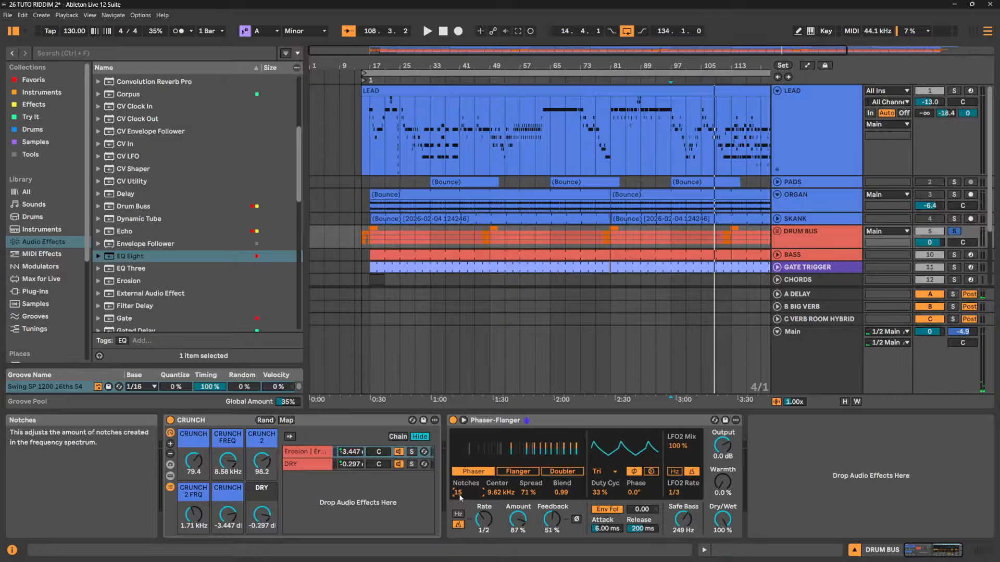
drag(460, 497, 460, 513)
mouse_move(460, 497)
mouse_down()
mouse_move(460, 487)
mouse_move(460, 497)
mouse_up()
drag(460, 494, 461, 472)
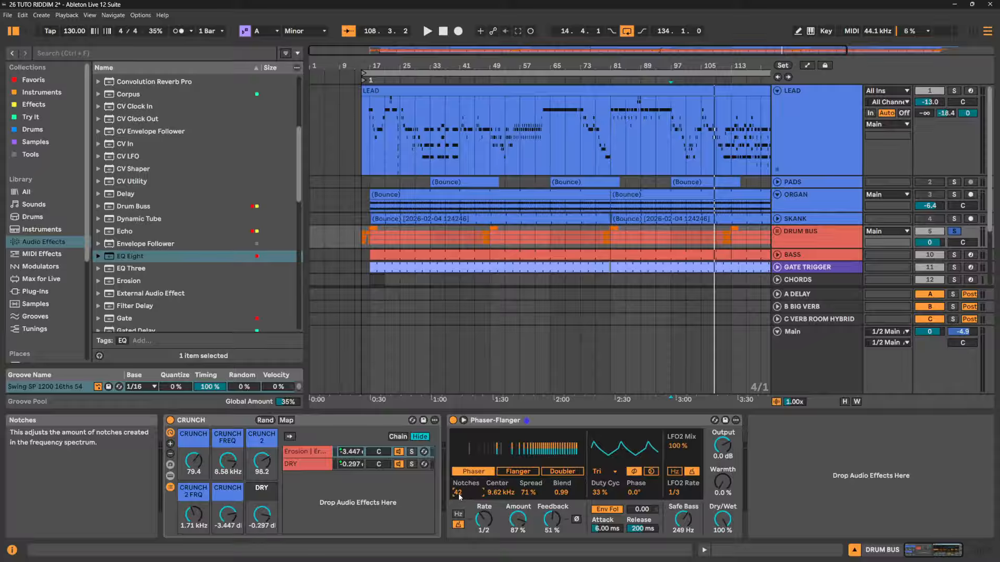
text(4)
key(Return)
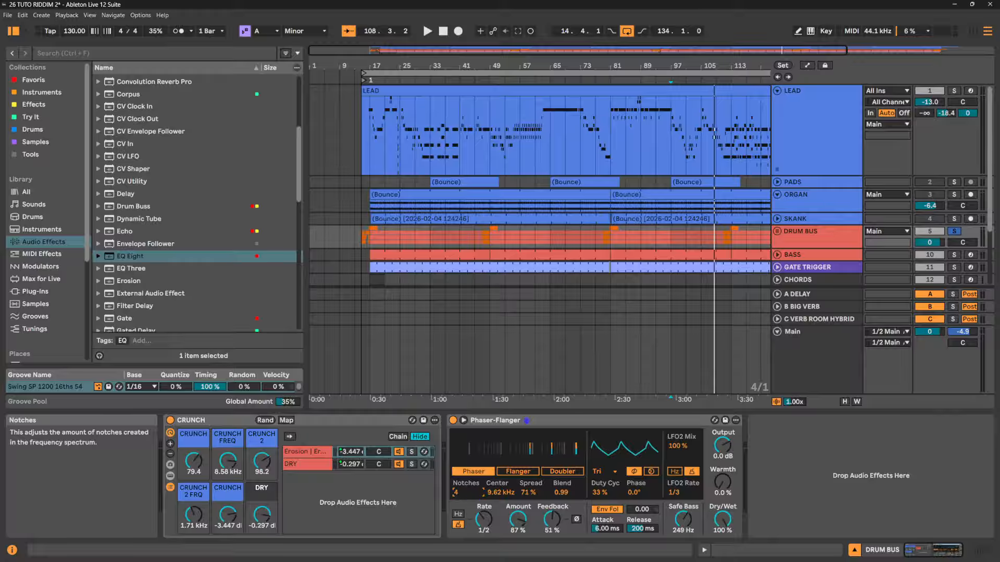
text(2)
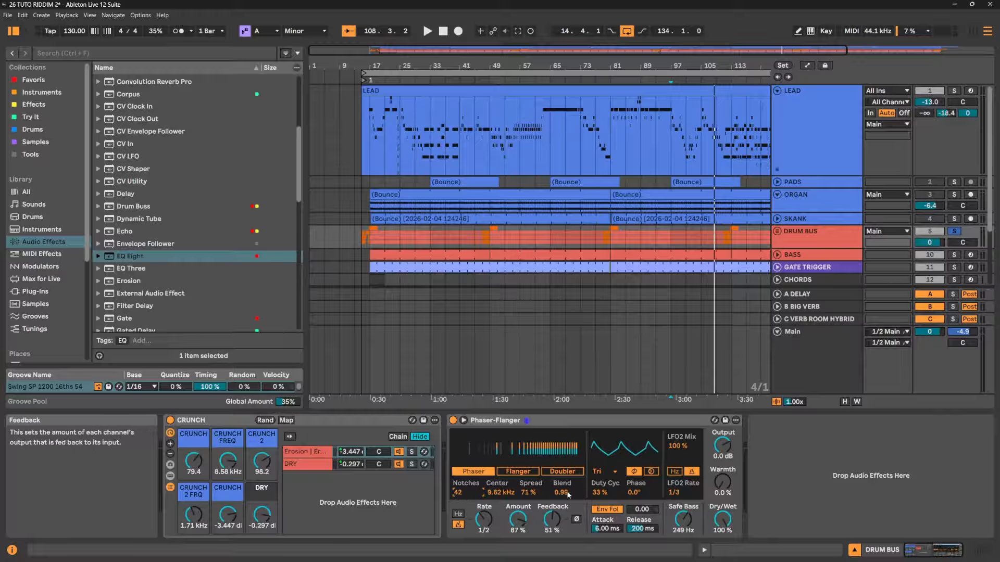
Play the drum bus and set the phaser's modulation Rate to 1 and its Blend to 0.69
key(space)
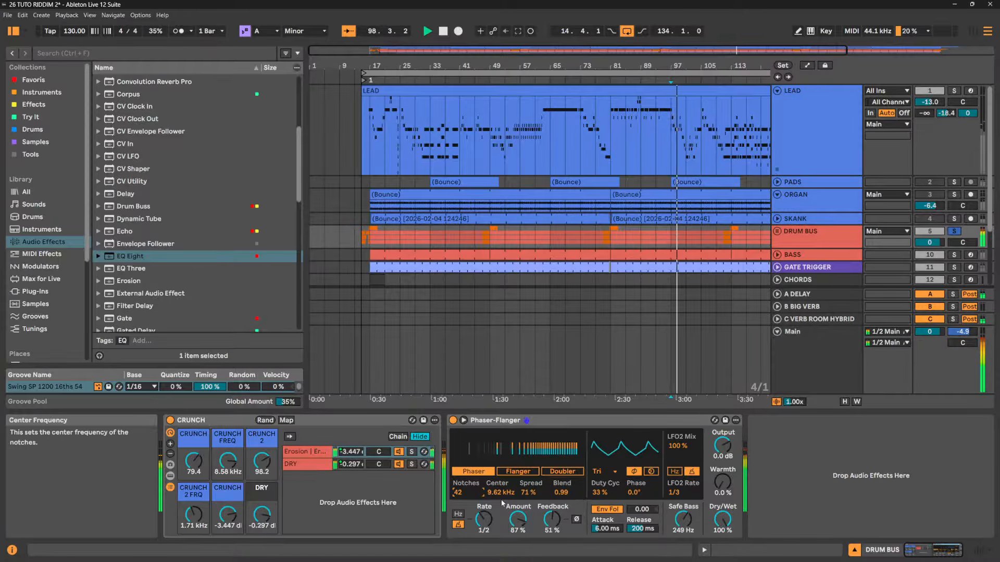
drag(483, 519, 483, 523)
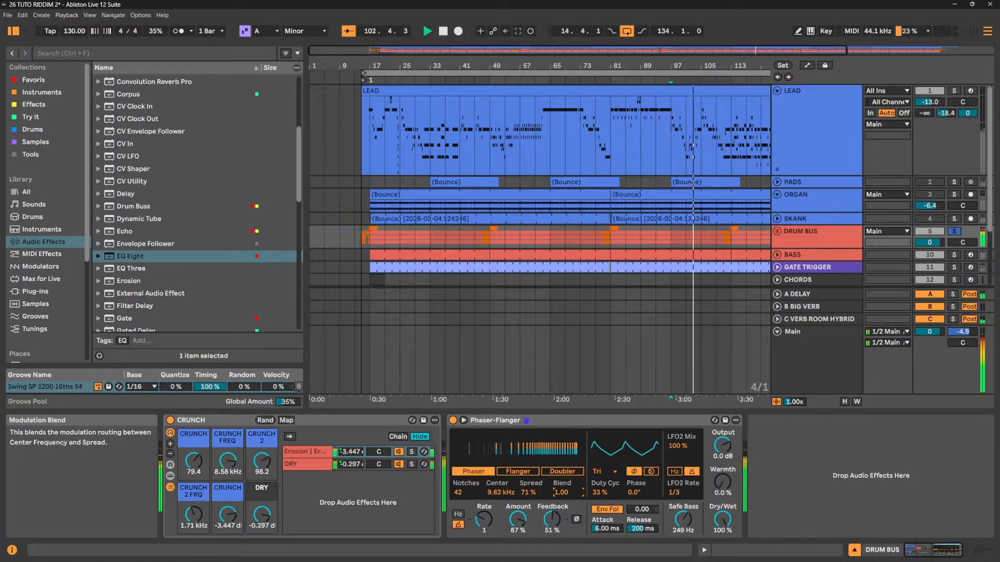
drag(564, 493, 564, 453)
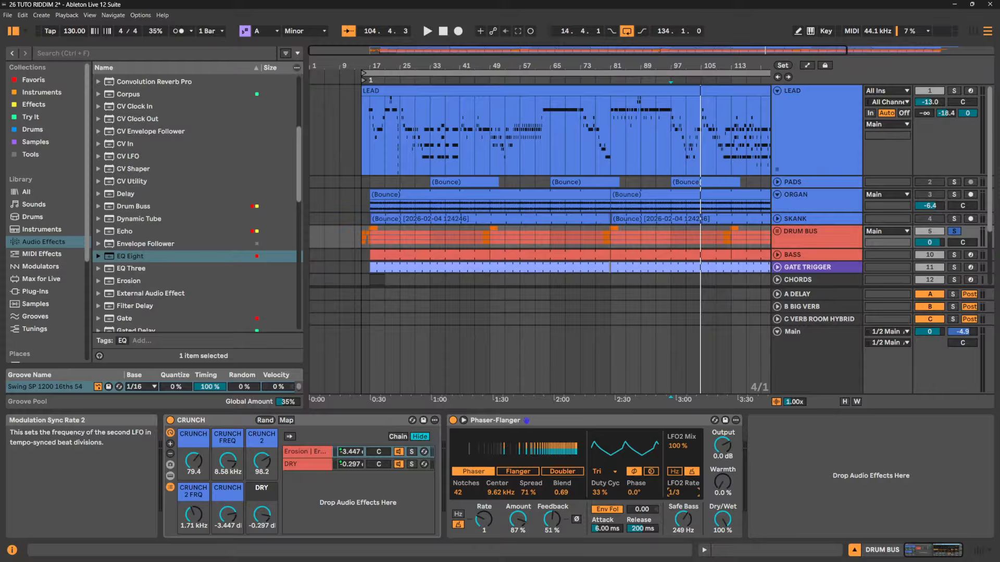
Reset the LFO Duty Cycle to 0% and, during playback, run the second LFO at 0.52 Hz with a 23% mix
click(675, 472)
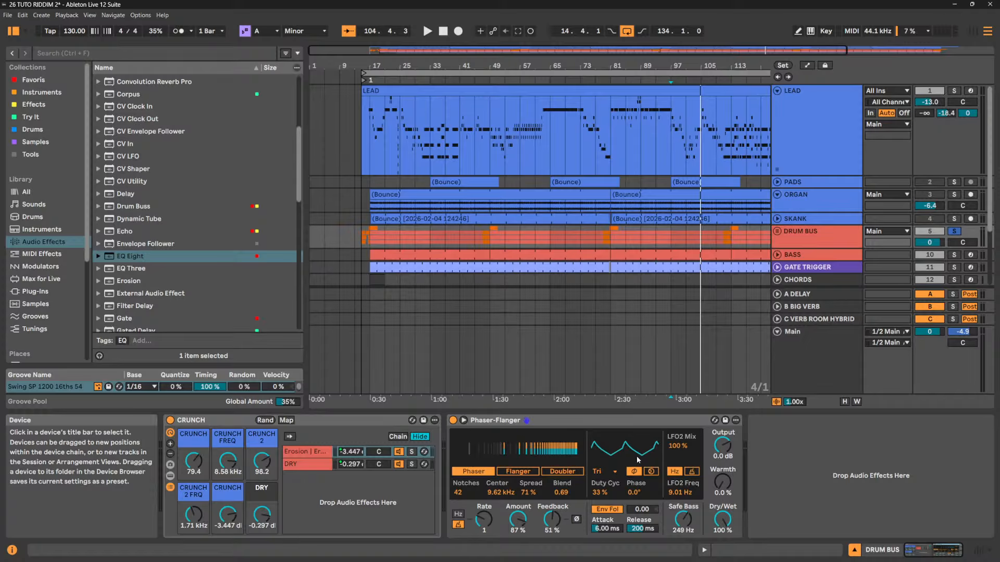
double_click(601, 492)
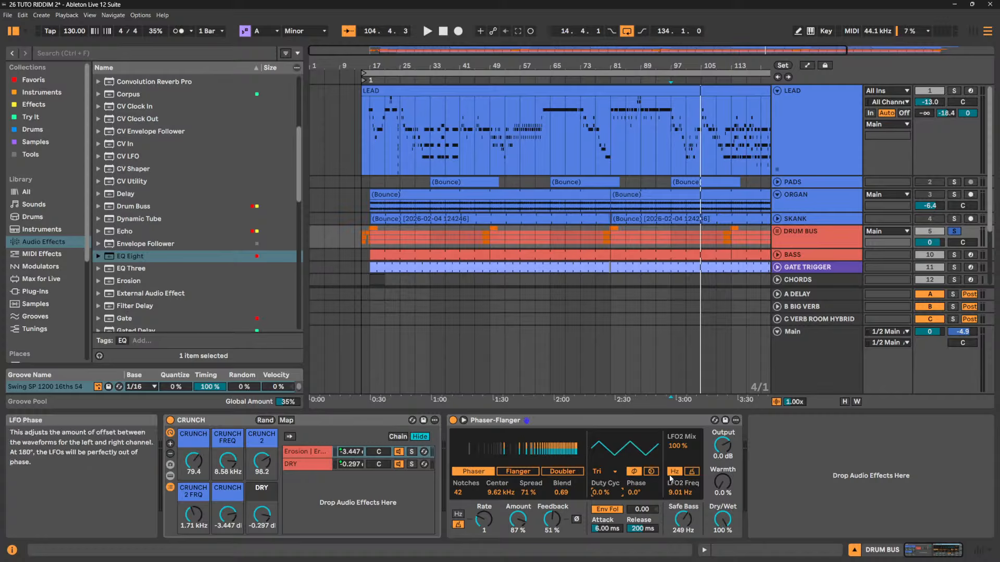
drag(677, 446, 677, 471)
key(space)
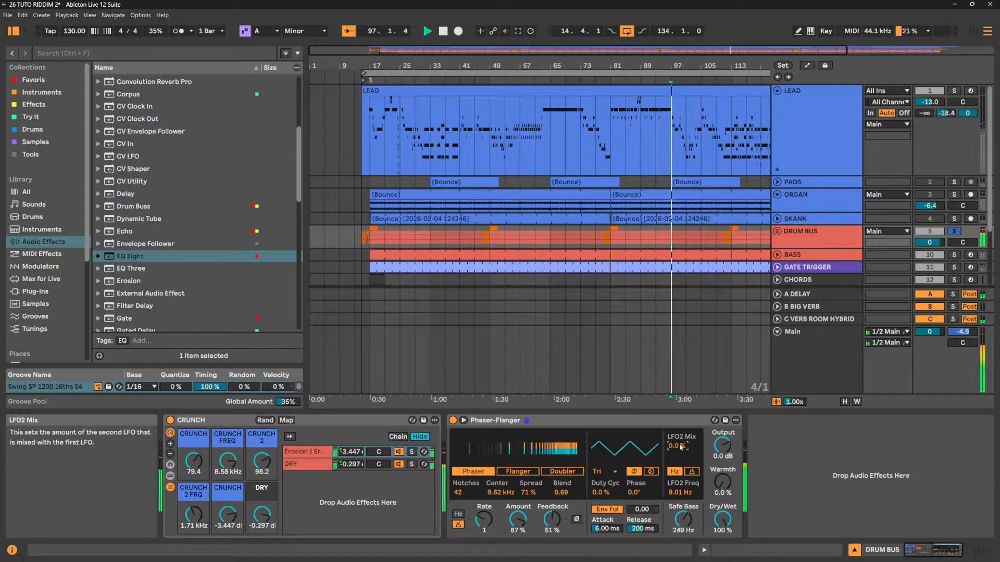
drag(678, 449, 677, 437)
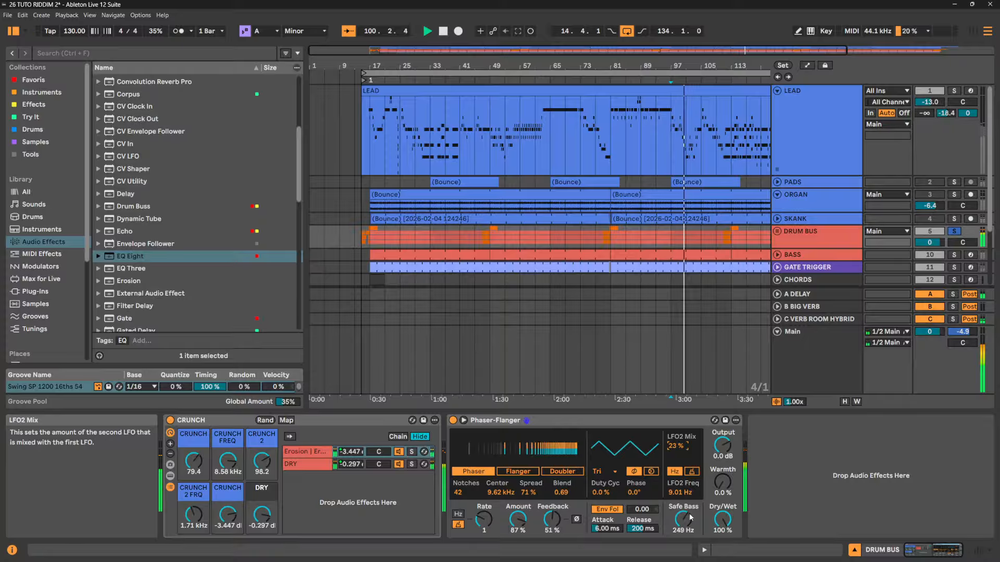
drag(680, 492, 679, 506)
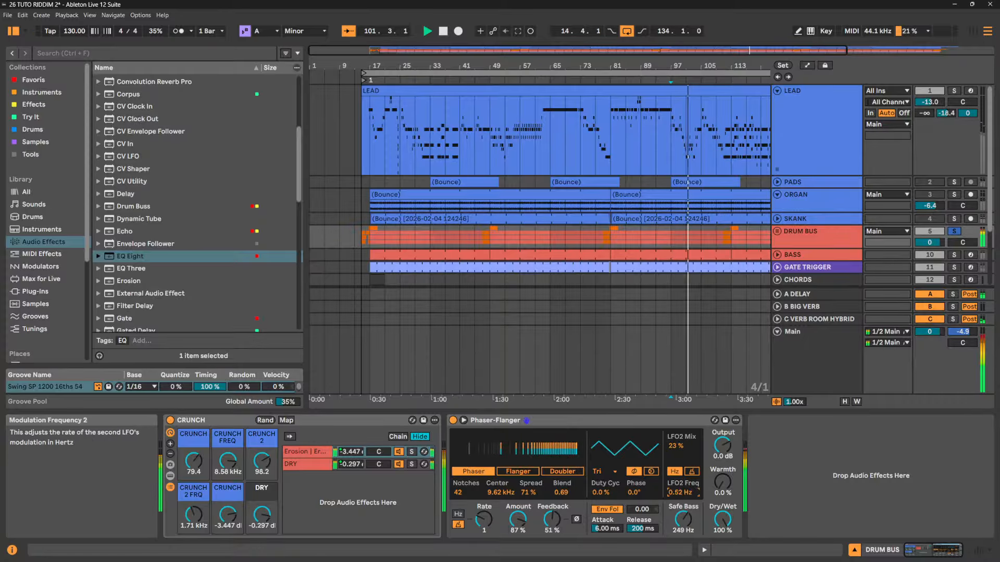
Switch the second LFO to tempo sync at a rate of 3/8 and set LFO2 Mix to 26%
click(691, 472)
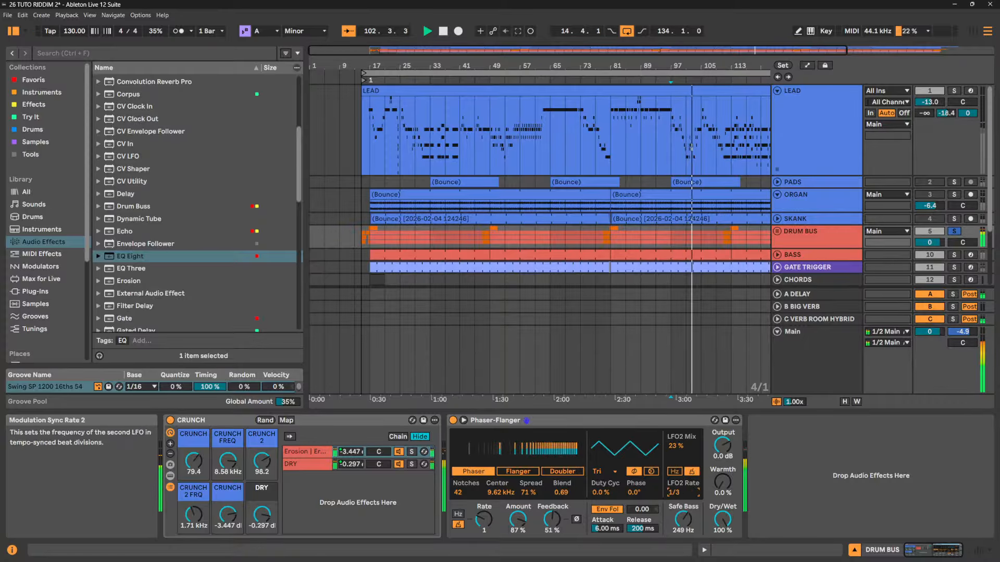
drag(682, 493, 682, 497)
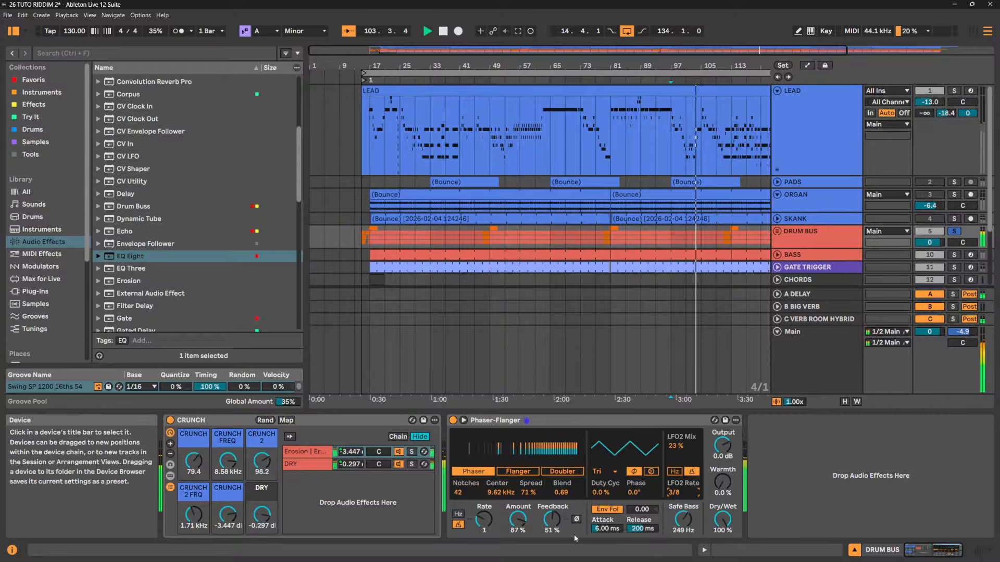
drag(677, 452, 677, 450)
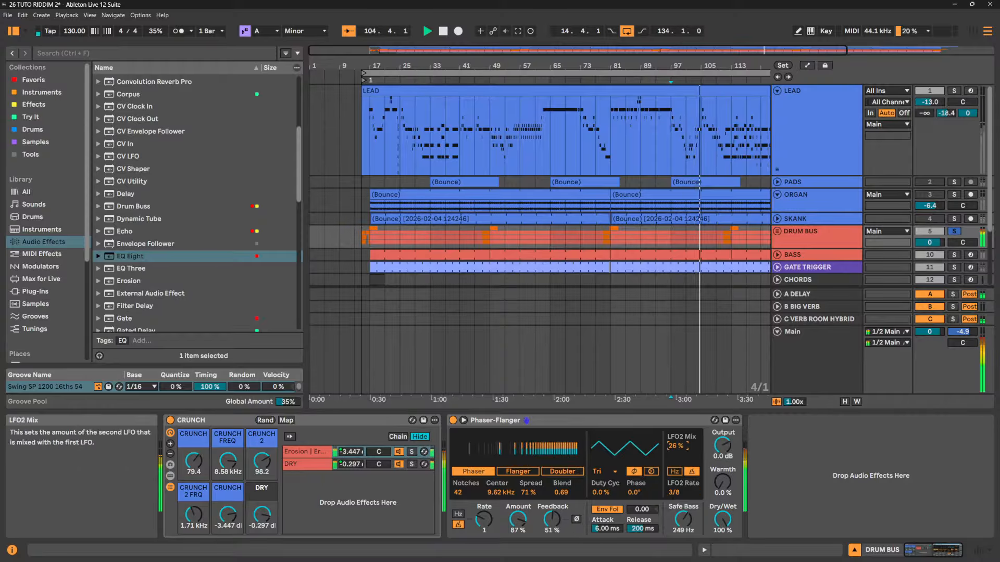
Set the phaser to Rate 1/2 with 8 notches, and the second LFO to a 55% mix at rate 1/6 during playback
drag(483, 520, 484, 516)
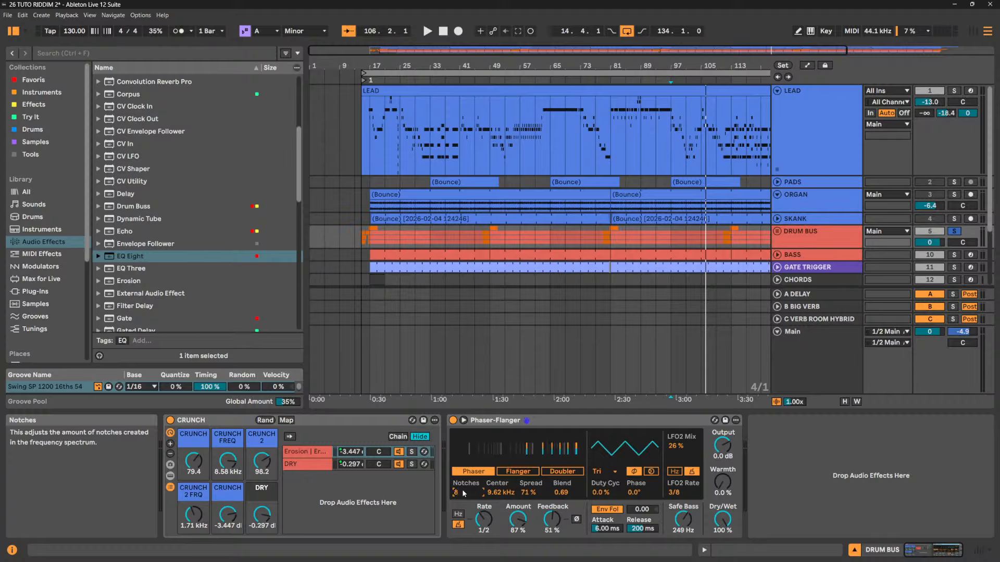
key(space)
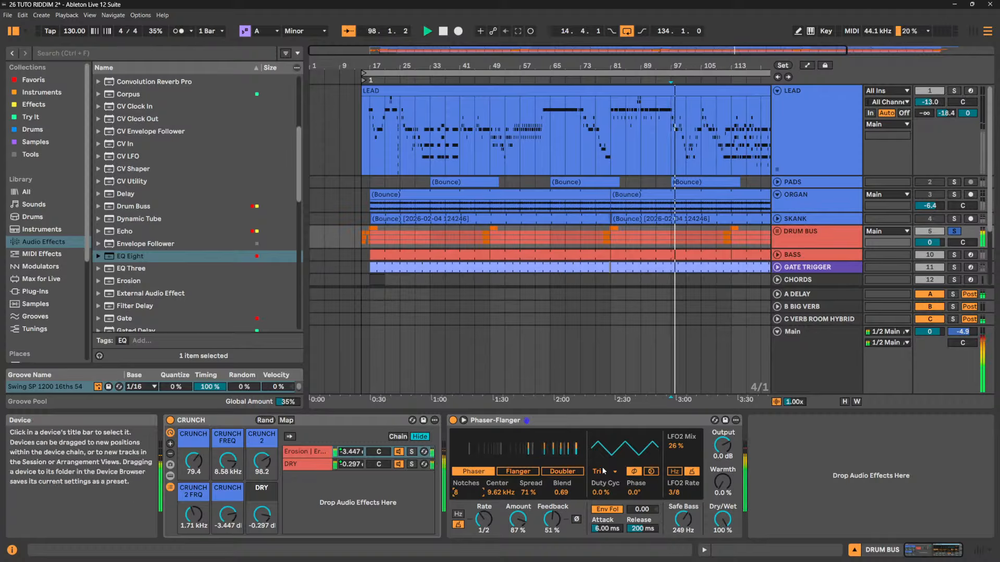
drag(679, 448, 678, 432)
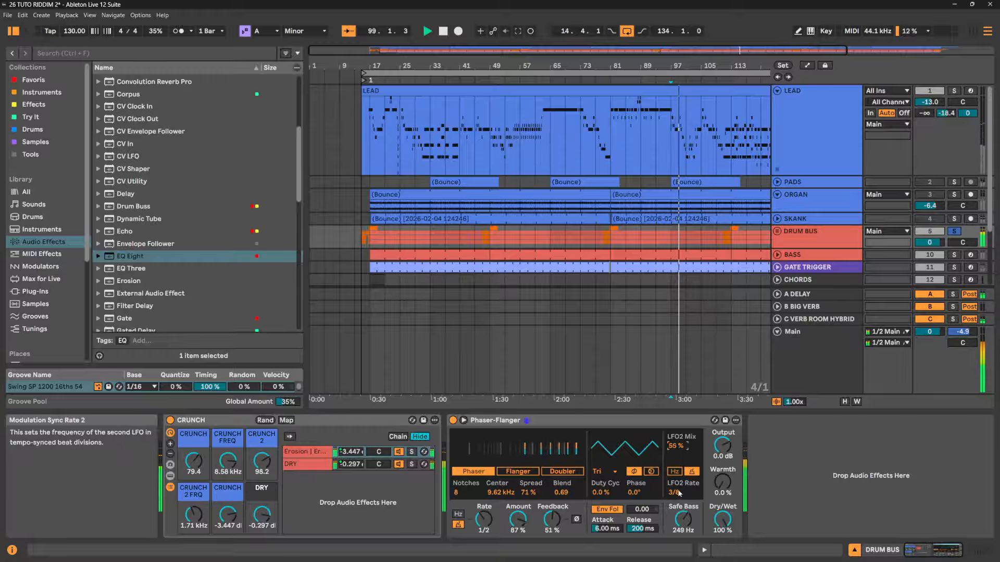
drag(679, 493, 679, 501)
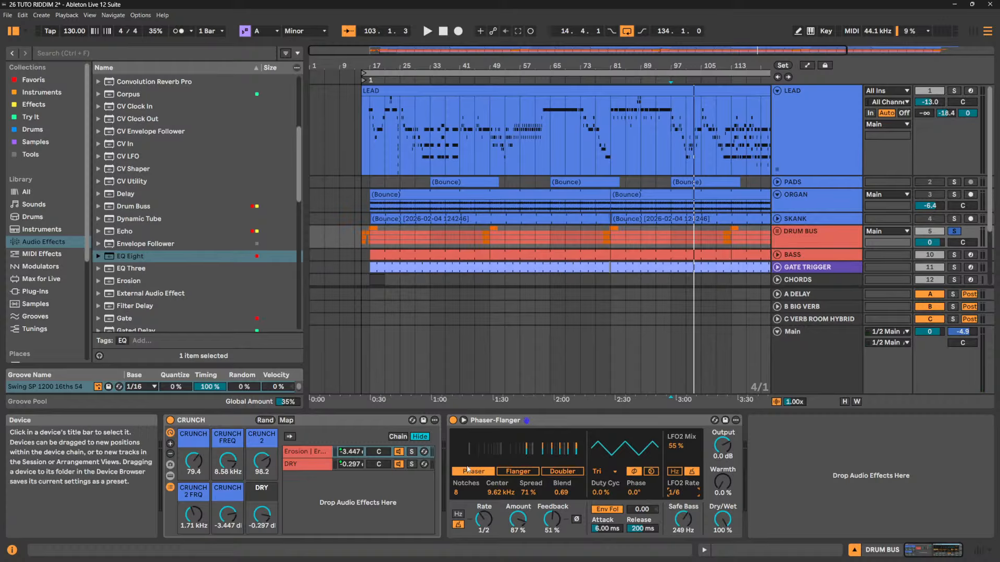
Switch the Phaser-Flanger to Flanger mode with LFO2 Mix at 0% and audition the drums briefly
click(521, 472)
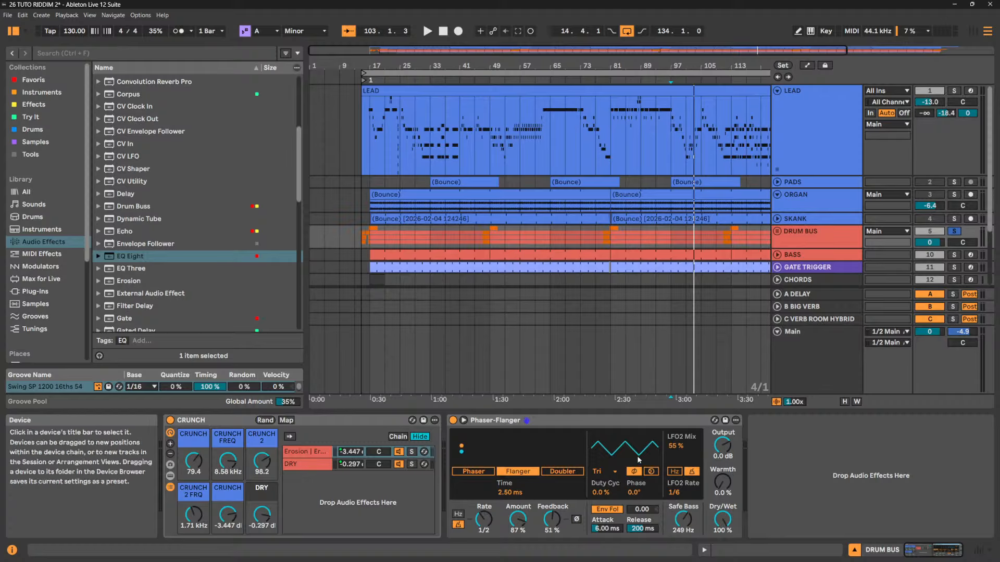
click(675, 445)
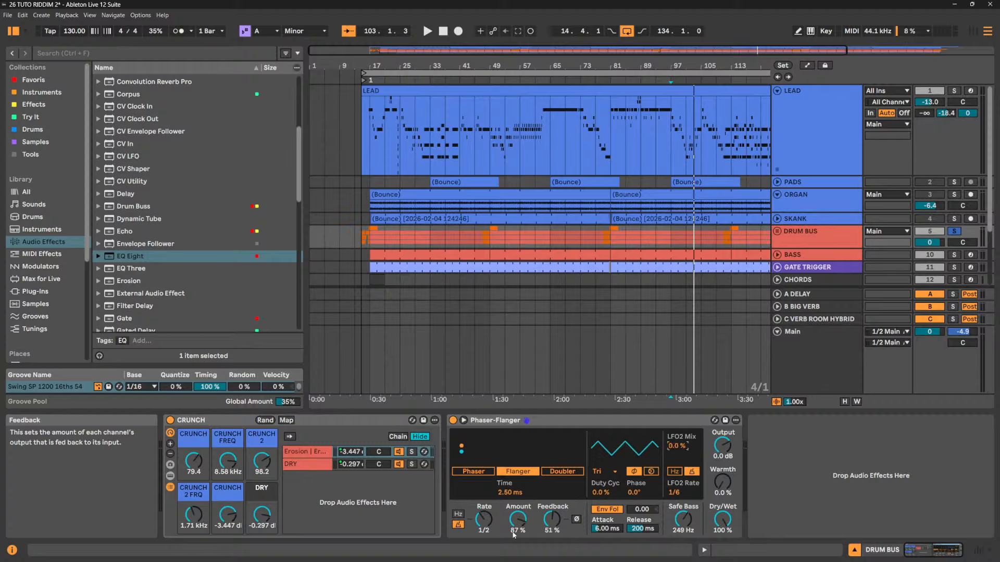
key(space)
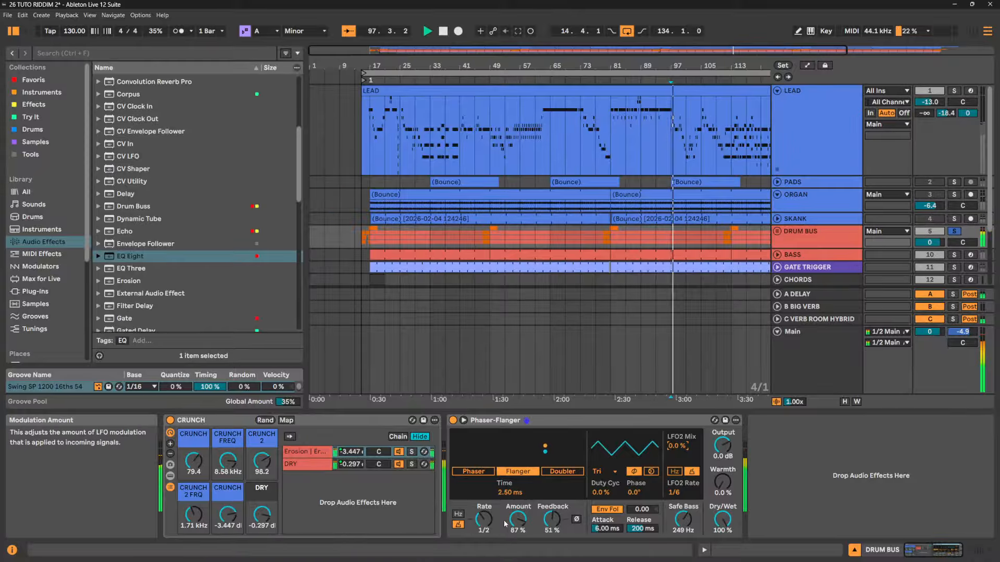
key(space)
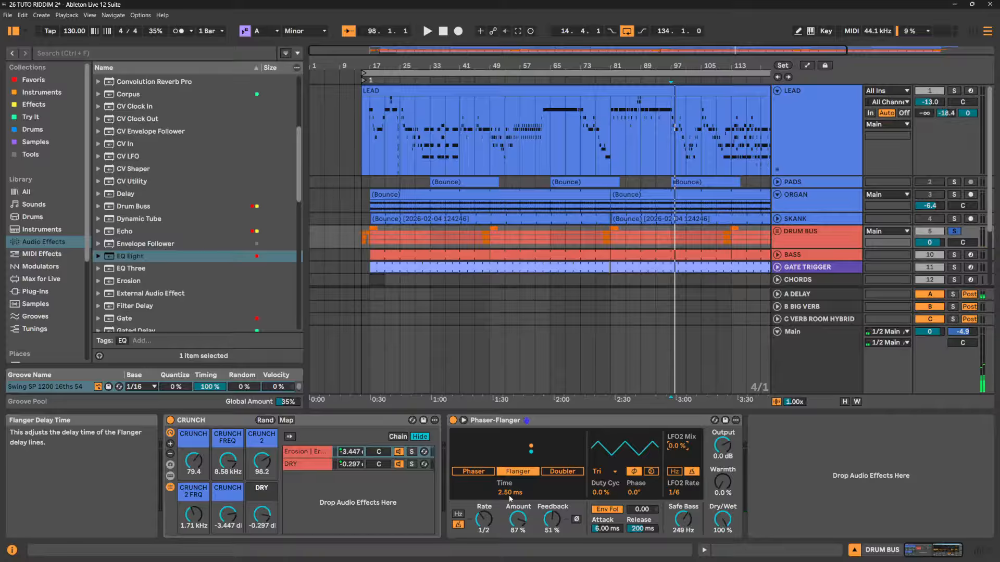
During playback, set the flanger Time to 5.78 ms and its modulation to Hz mode at 0.03 Hz
key(space)
mouse_move(508, 495)
mouse_down()
mouse_move(508, 520)
mouse_move(508, 482)
mouse_up()
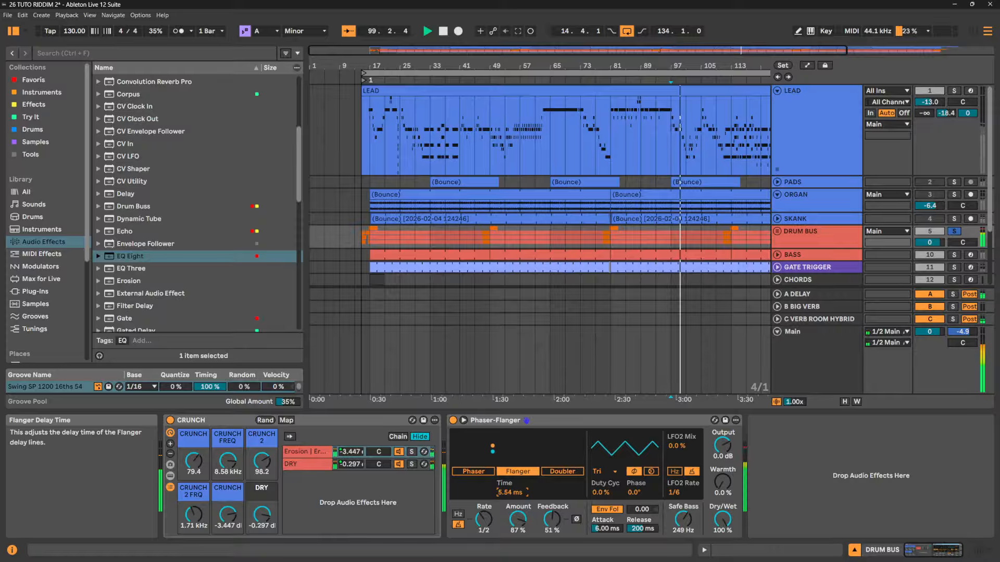
click(458, 514)
drag(484, 519, 483, 525)
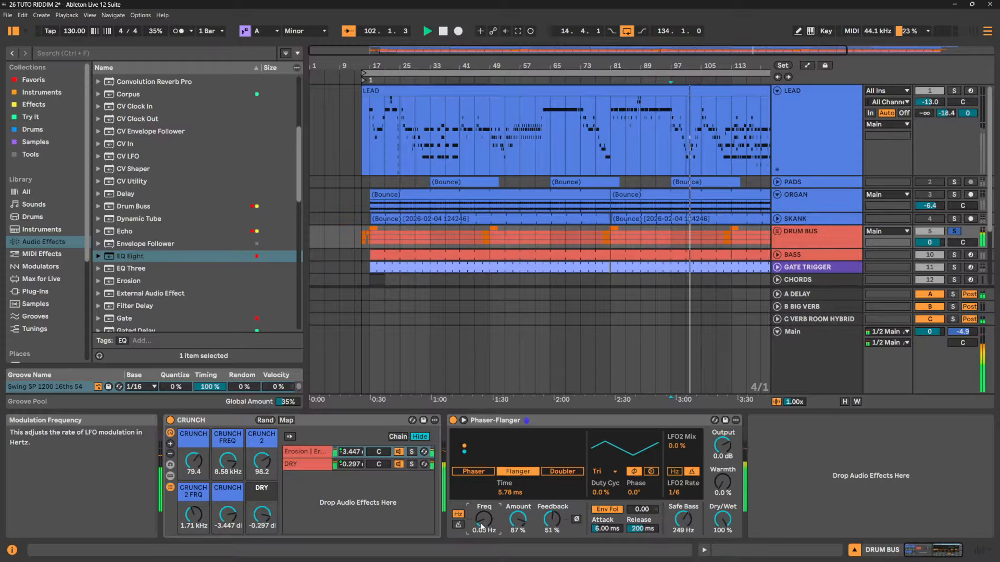
Sweep the flanger Time while the drums play, down to 0.10 ms and up to 20.0 ms
drag(504, 492, 513, 458)
key(space)
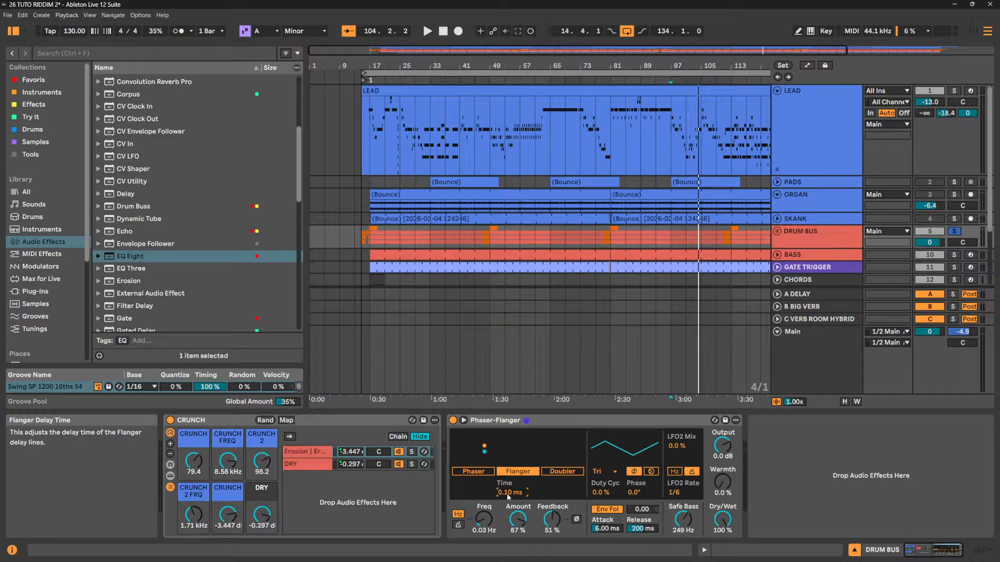
key(space)
drag(507, 495, 507, 471)
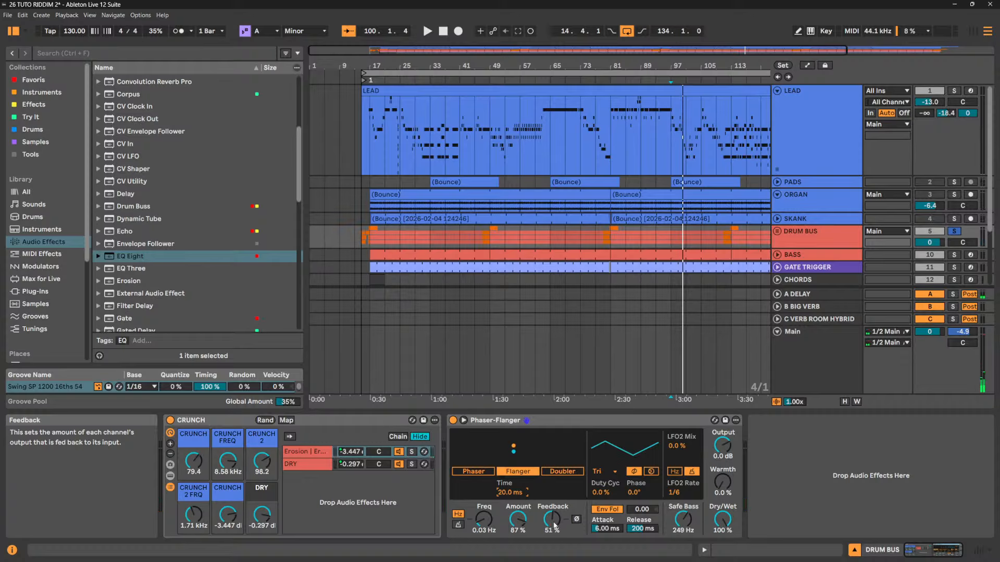
Raise the flanger Feedback to 83% and set its Time to 7.41 ms while the drums play
key(space)
mouse_move(554, 526)
mouse_down()
mouse_move(554, 507)
mouse_move(502, 493)
mouse_move(503, 513)
mouse_up()
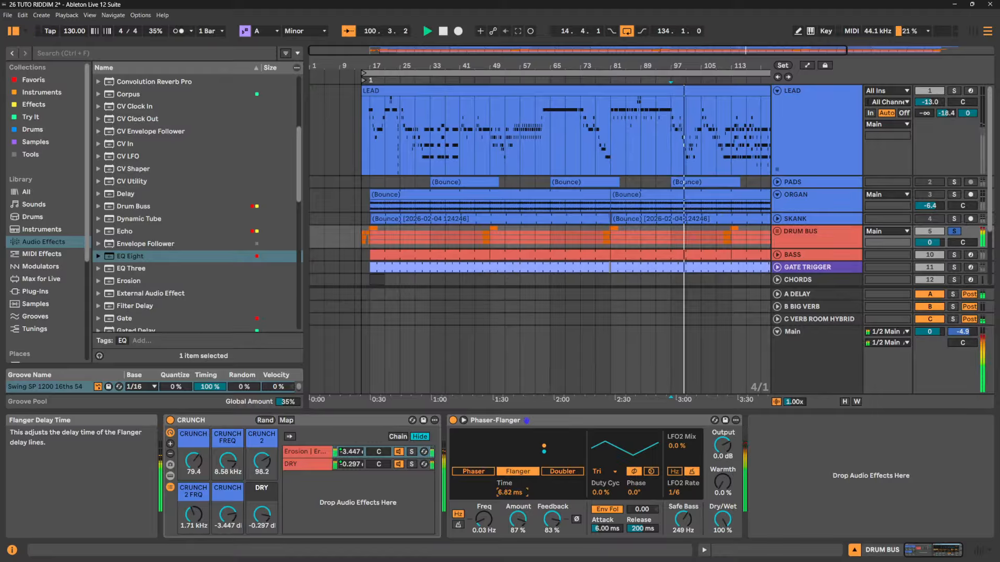
click(487, 516)
key(space)
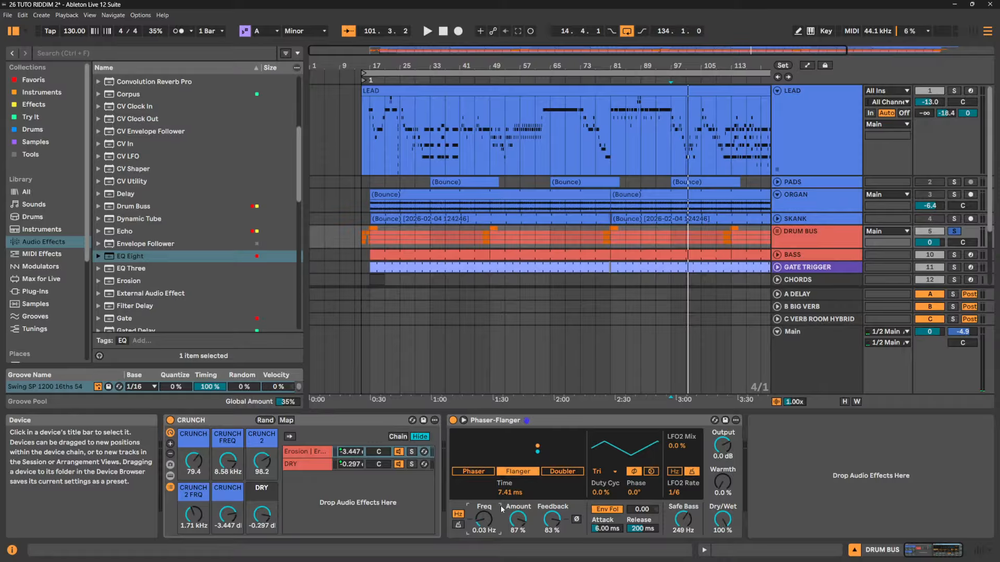
Compare synced and Hz modulation, then try different flanger speeds and depths during playback, ending at 0.02 Hz and 15% Amount
click(460, 525)
click(459, 515)
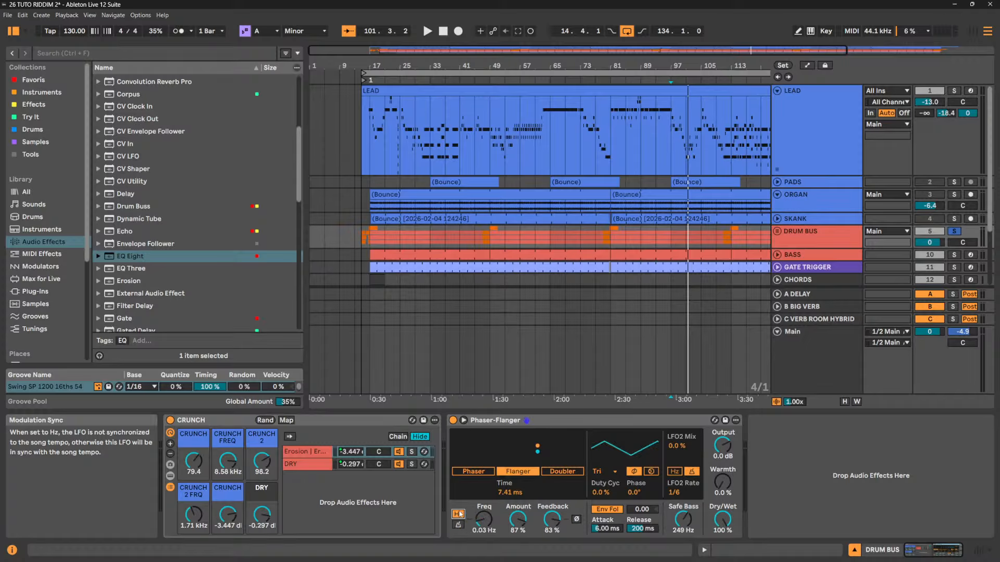
key(space)
drag(484, 519, 522, 560)
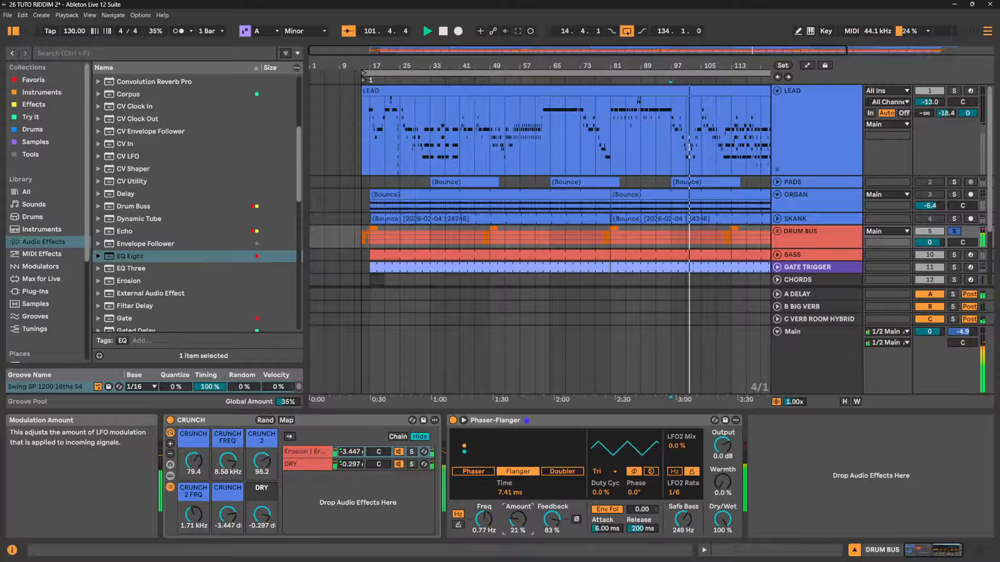
drag(484, 519, 484, 518)
drag(483, 519, 484, 533)
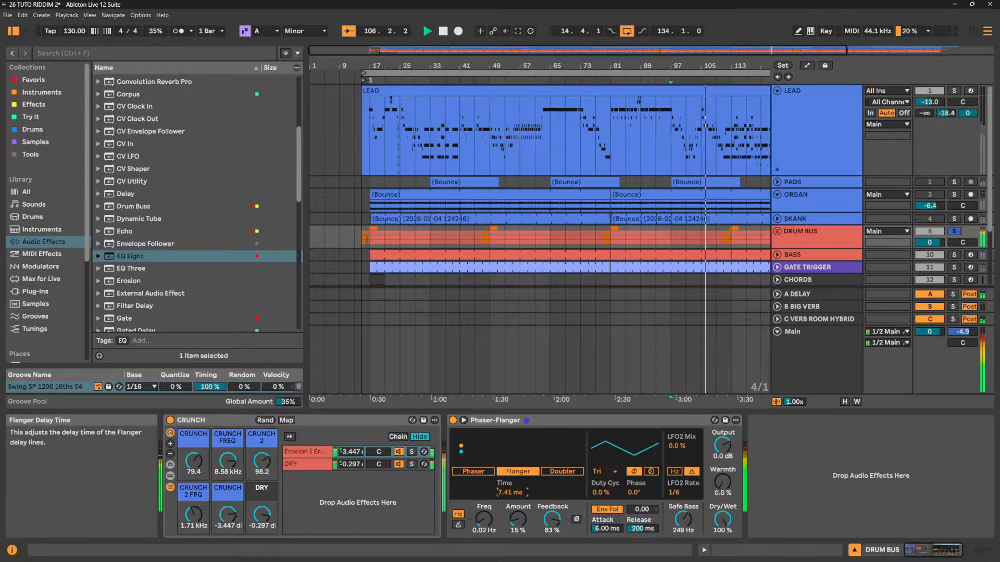
Set the flanger Time to 5.10 ms, with Freq at 0.20 Hz and Amount at 100%, and stop playback
mouse_move(504, 492)
mouse_down()
mouse_move(504, 481)
mouse_move(484, 503)
mouse_move(518, 500)
mouse_move(518, 485)
mouse_up()
key(space)
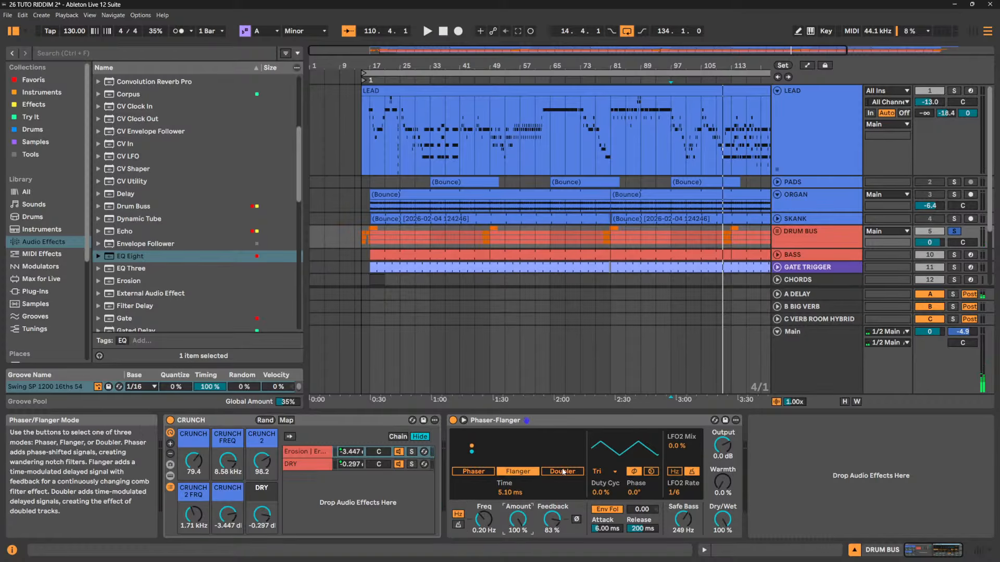
Switch the Phaser-Flanger to Doubler mode, audition it on the drums, and set Feedback to 0%
click(562, 471)
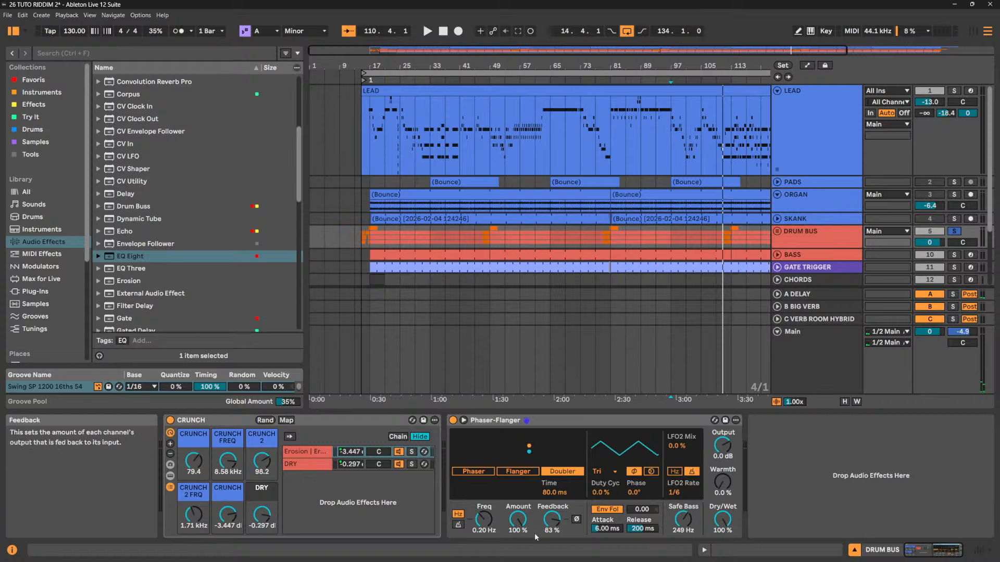
key(space)
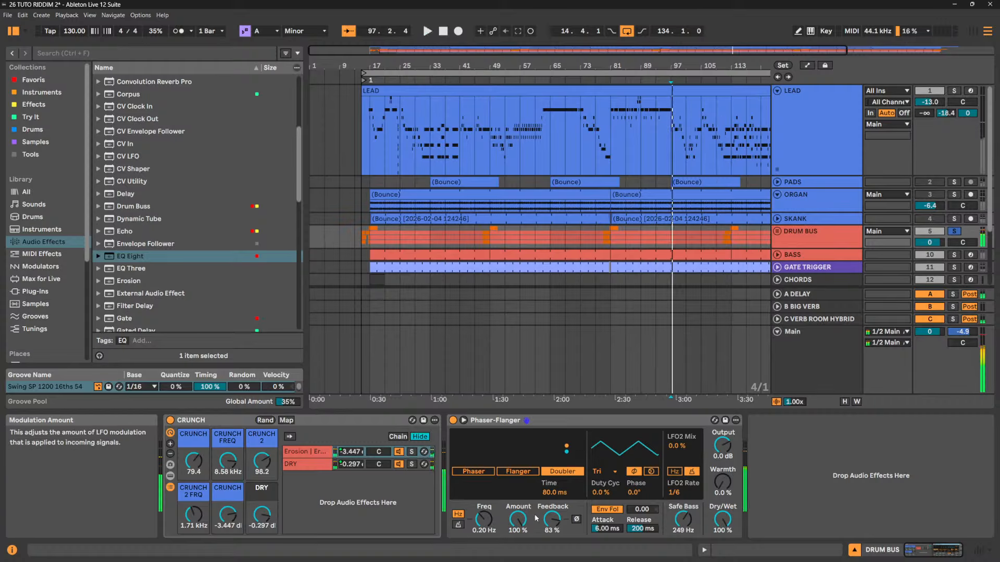
key(space)
key(space)
drag(552, 520, 552, 561)
key(space)
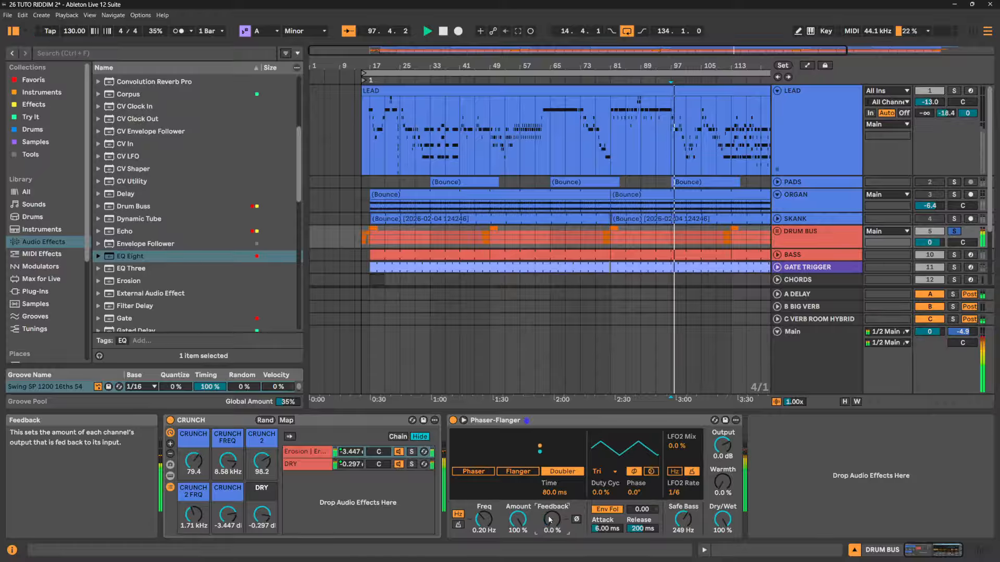
Sweep the Doubler Time up and down to 20.0 ms, compare Flanger mode at 20.0 ms, and return to Doubler mode
drag(555, 489, 555, 472)
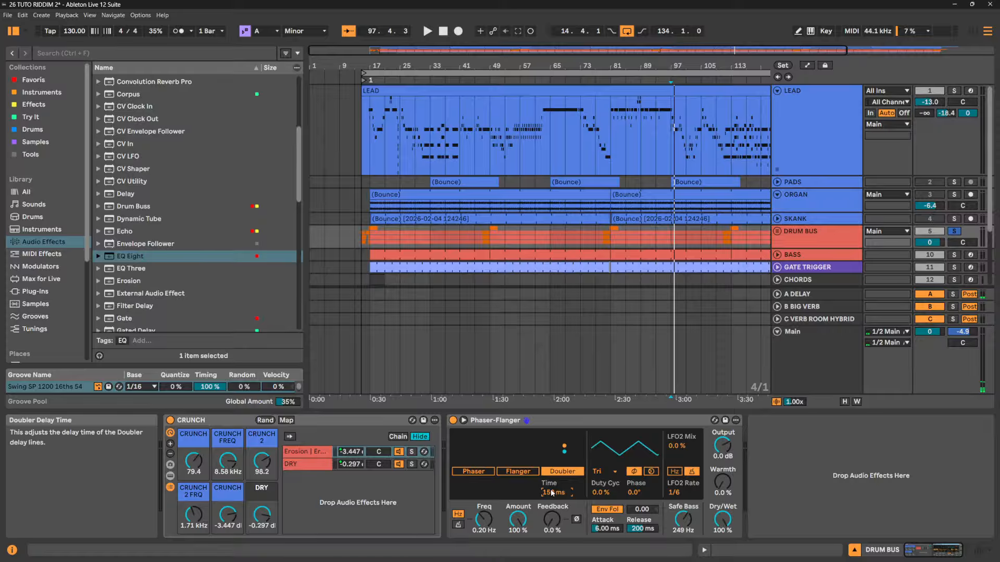
drag(552, 492, 552, 515)
click(518, 471)
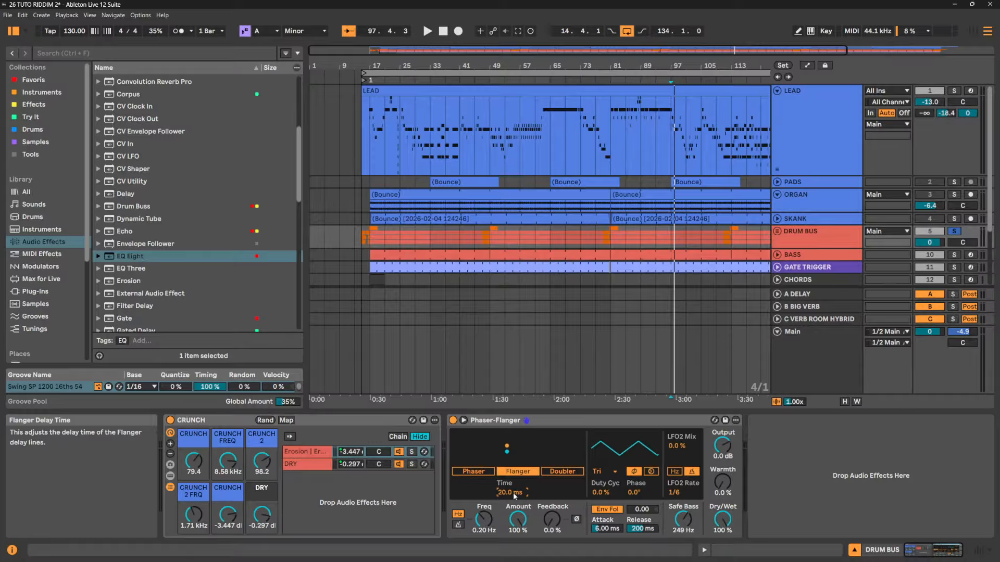
click(561, 473)
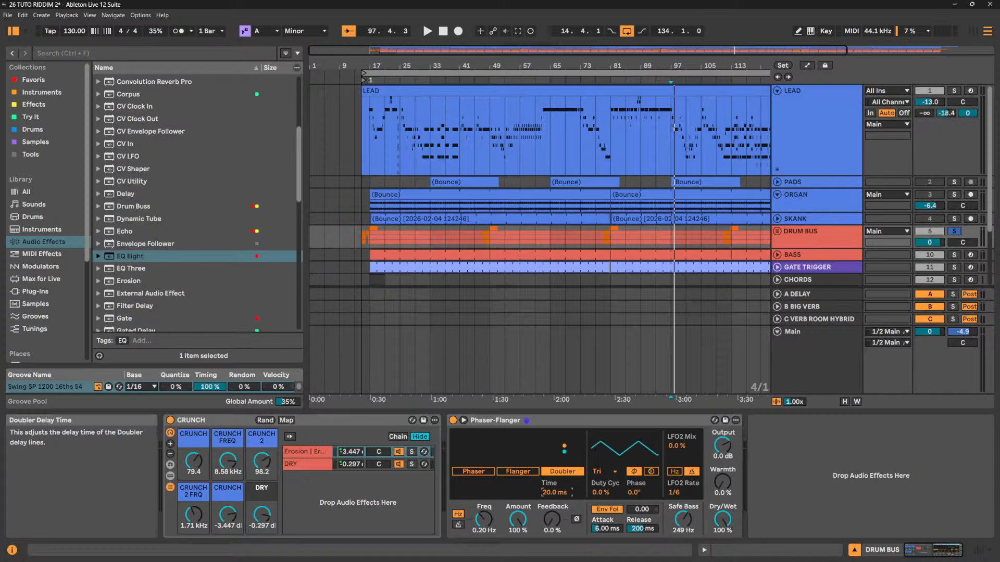
Set the Doubler Time to 150 ms, then audition shorter times on the drums, ending at 24.2 ms with Feedback at 50%
text(150)
key(Return)
drag(553, 494, 553, 552)
key(space)
key(space)
mouse_move(553, 496)
mouse_down()
mouse_move(553, 513)
mouse_move(551, 495)
mouse_up()
key(space)
key(space)
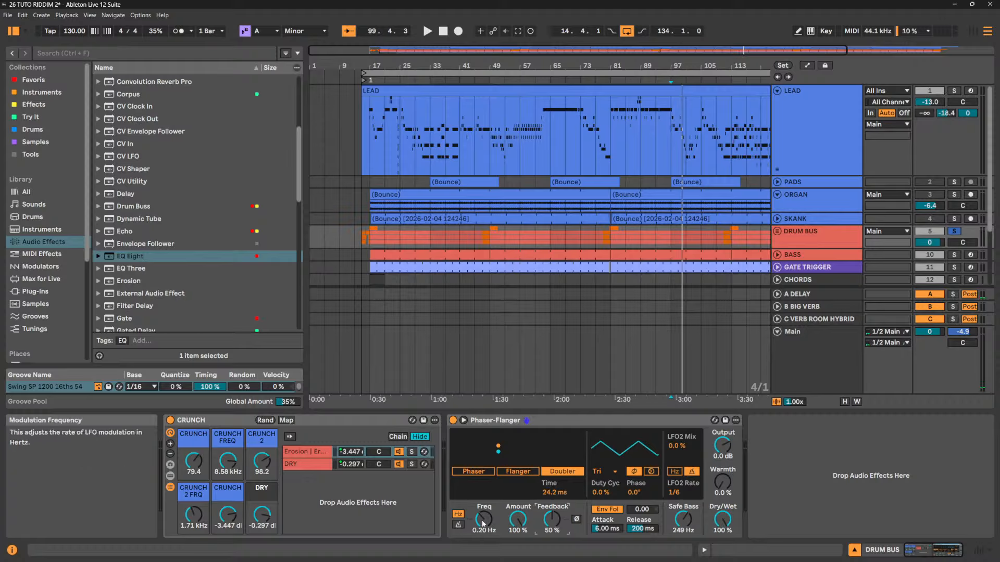
Try a Freq of 7.72 Hz during playback, then set Time to 20.0 ms, Amount to 71% and Freq to 0.55 Hz
key(space)
drag(483, 523, 483, 495)
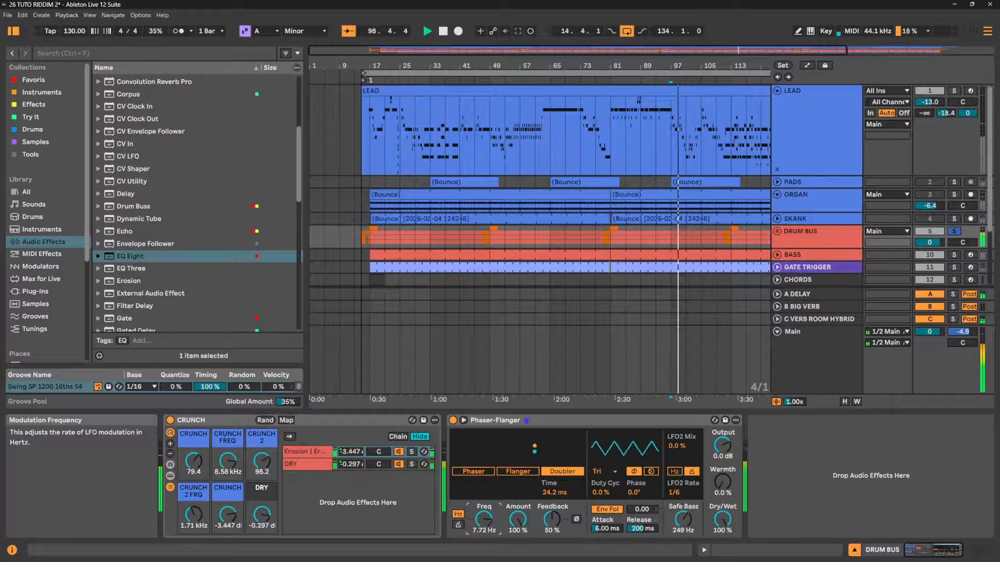
drag(554, 492, 554, 501)
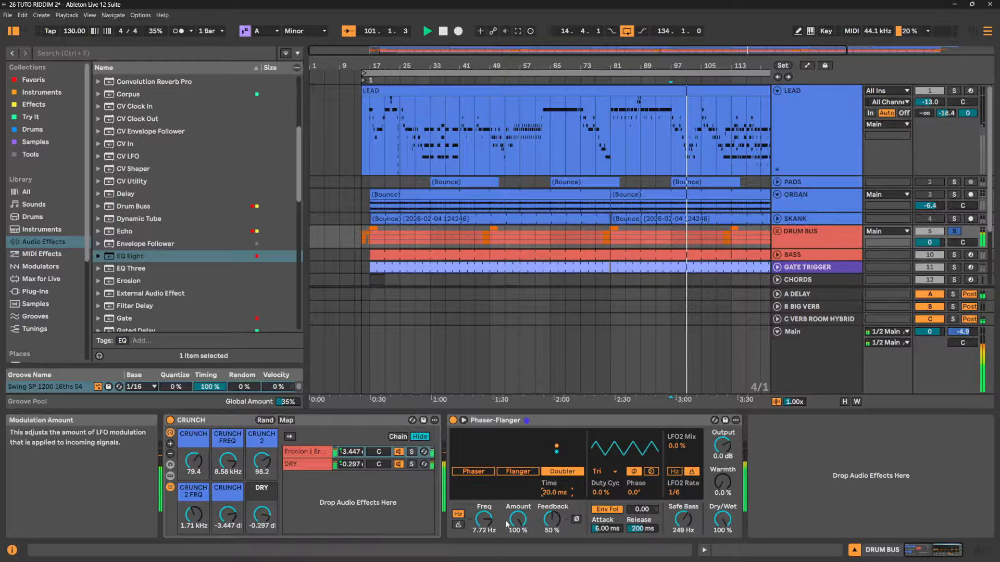
drag(484, 519, 517, 529)
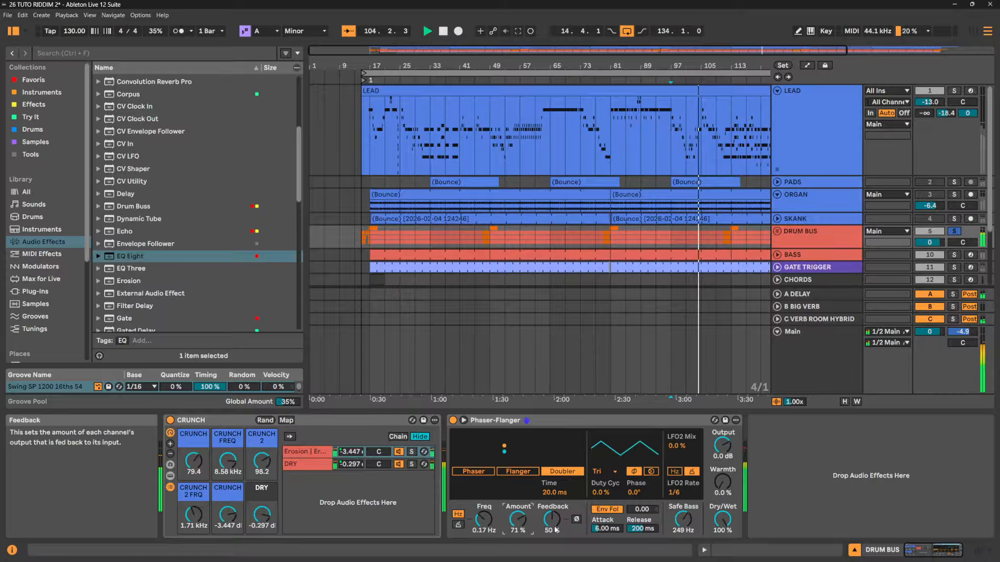
drag(484, 519, 484, 512)
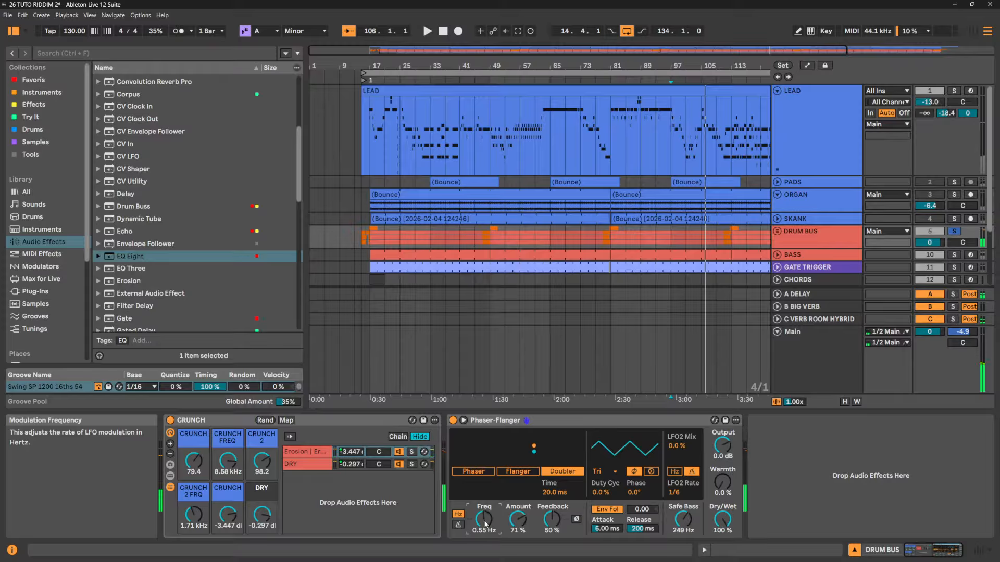
Locate Phaser-Flanger in the audio effects list and delete the Phaser-Flanger device from the drum bus
scroll(197, 296, down, 7)
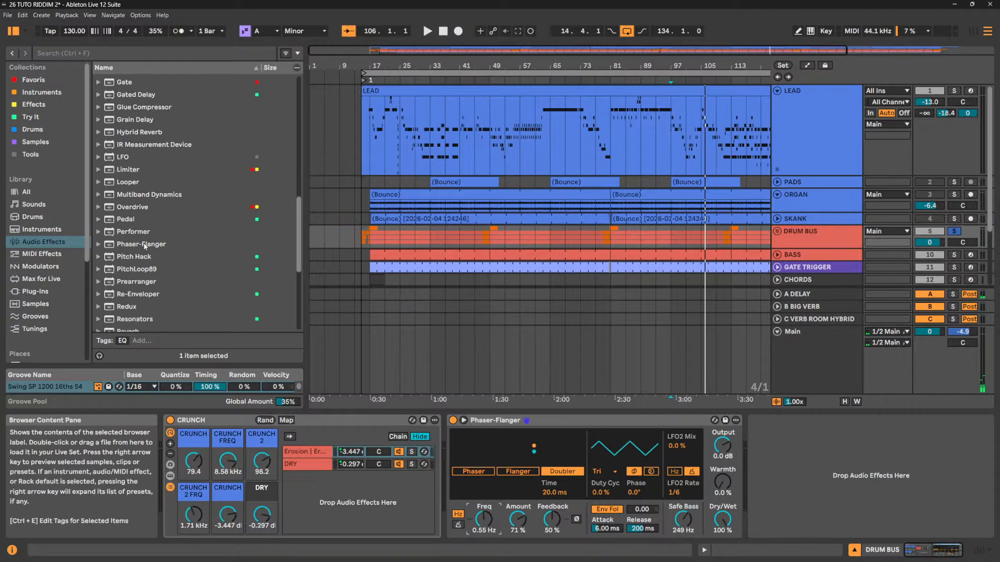
click(145, 245)
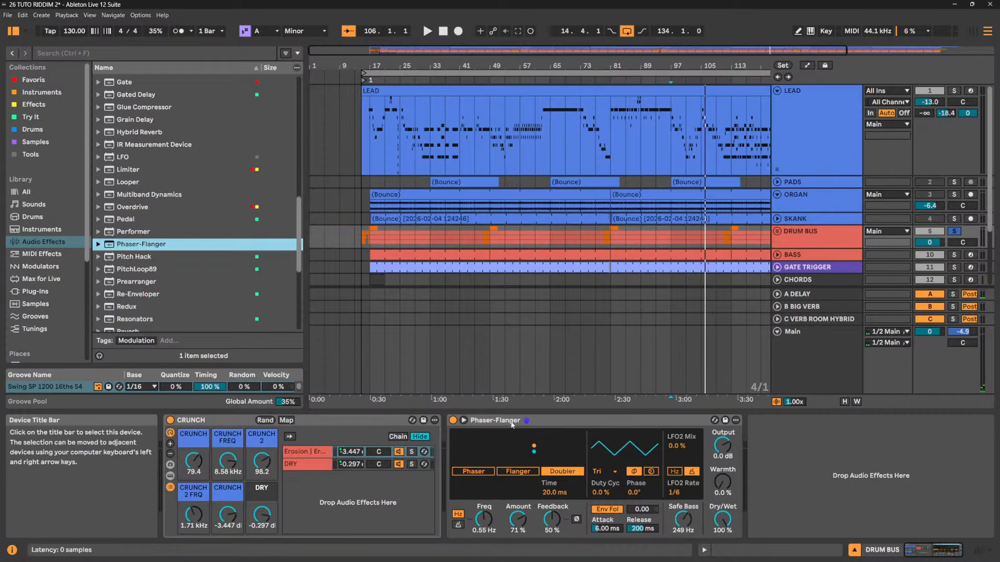
click(511, 422)
key(Delete)
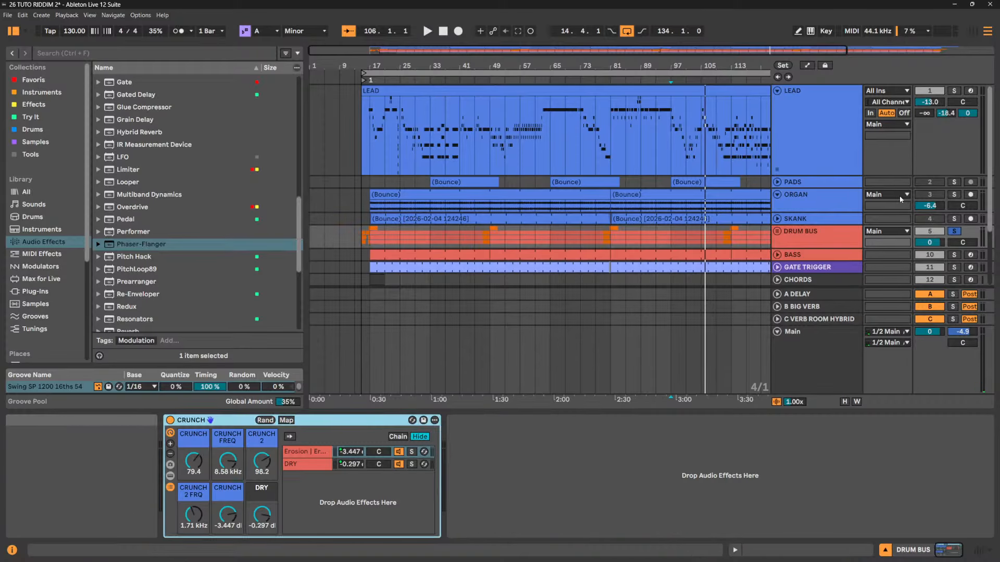
Select the PATREON SAVE track and review its device chain, toggling the device display of the SHR PARALLEL DRIVE rack
scroll(806, 241, down, 3)
scroll(807, 240, down, 2)
click(810, 227)
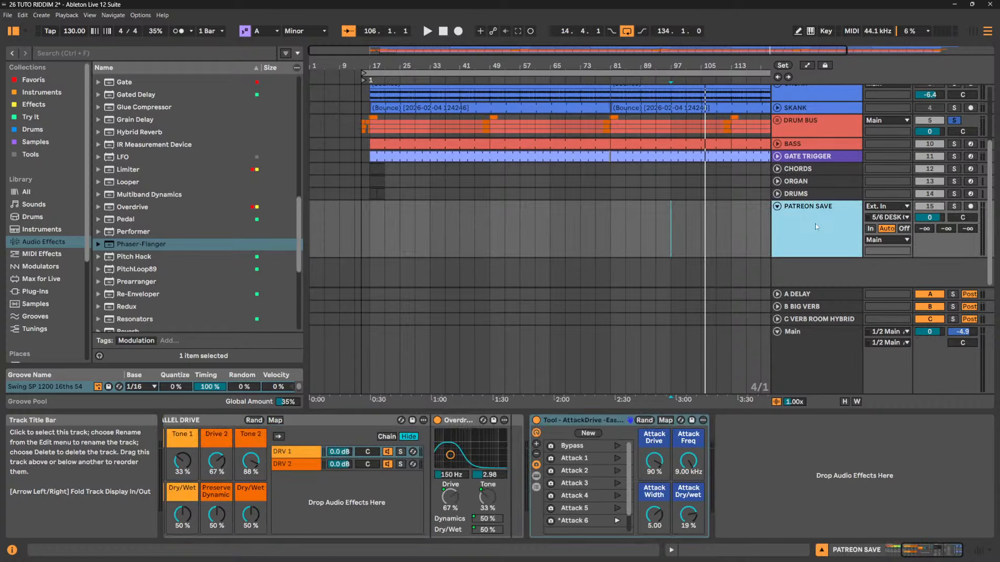
drag(919, 549, 899, 550)
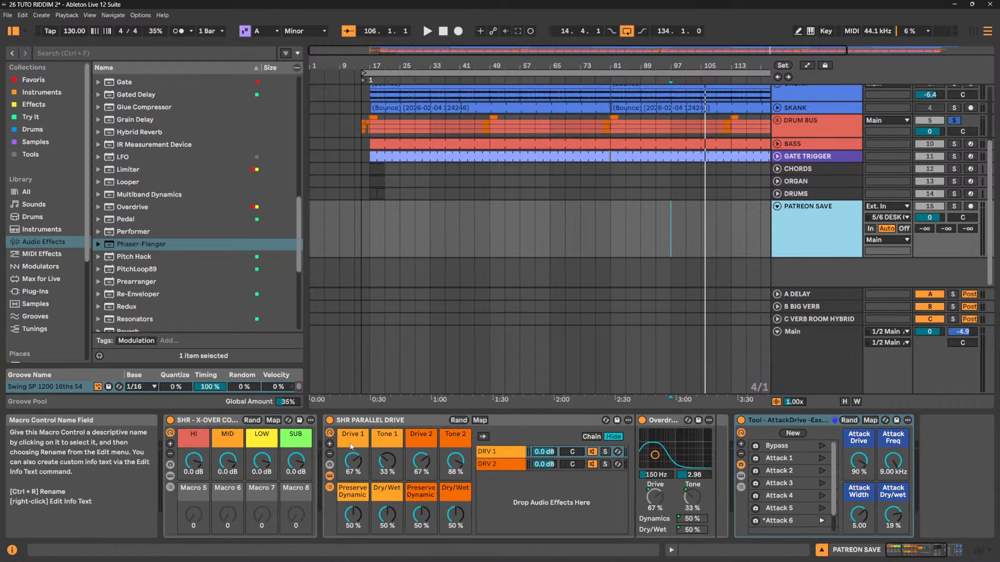
click(331, 475)
click(331, 475)
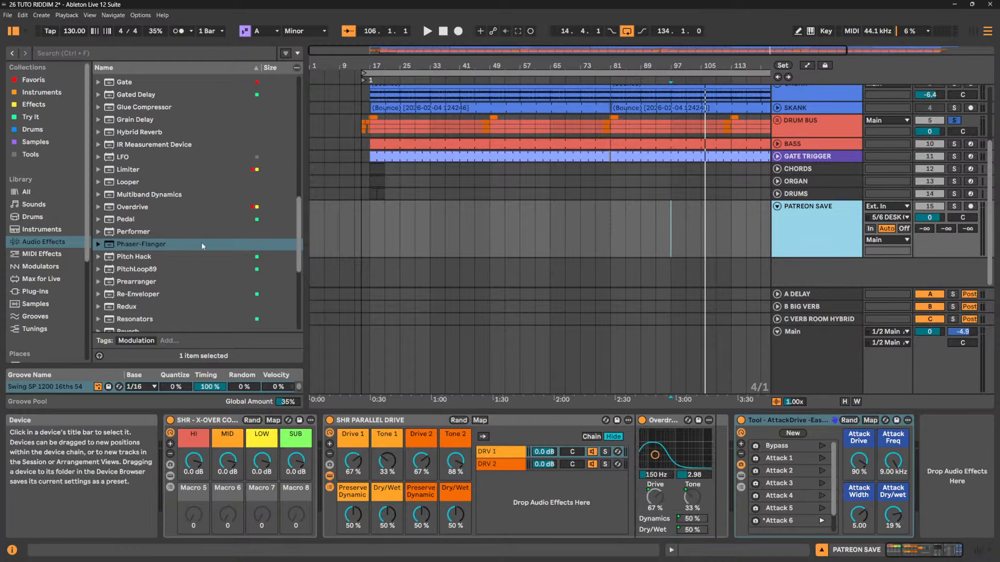
Add the Mod - Phaser and Mod - Flanger racks from the favourites' EasyFx folder to the end of the PATREON SAVE chain
click(32, 80)
click(96, 139)
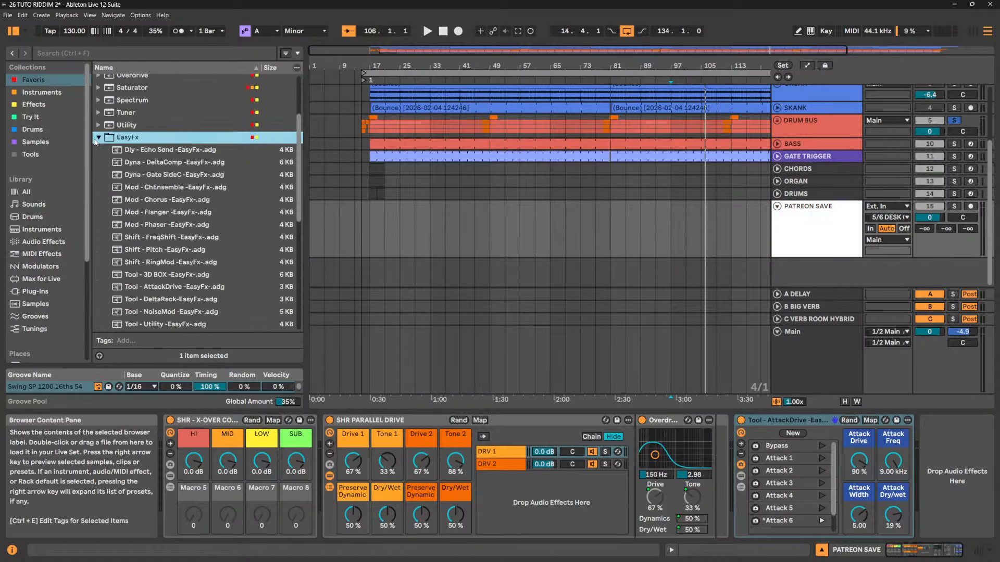
scroll(131, 212, down, 2)
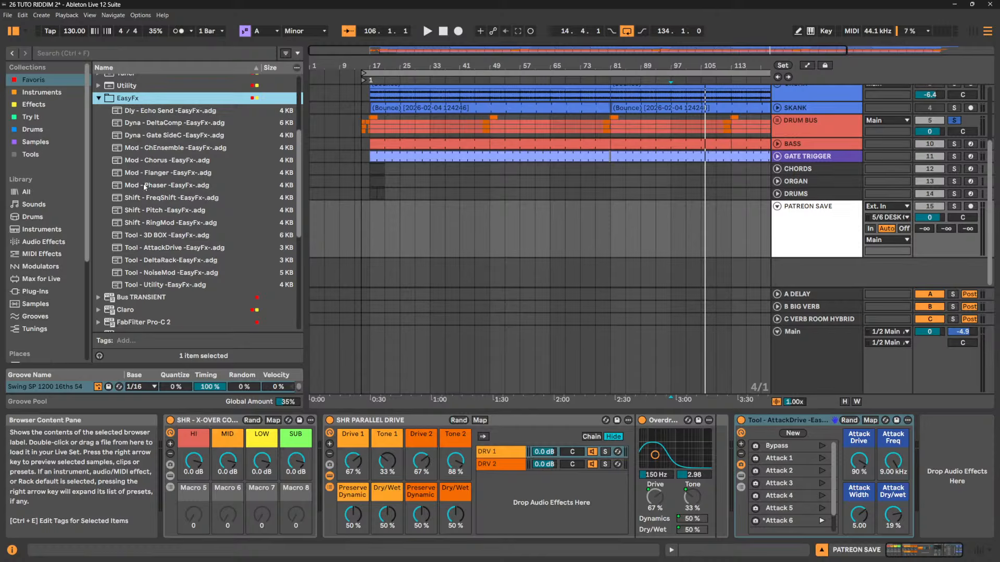
drag(145, 187, 940, 451)
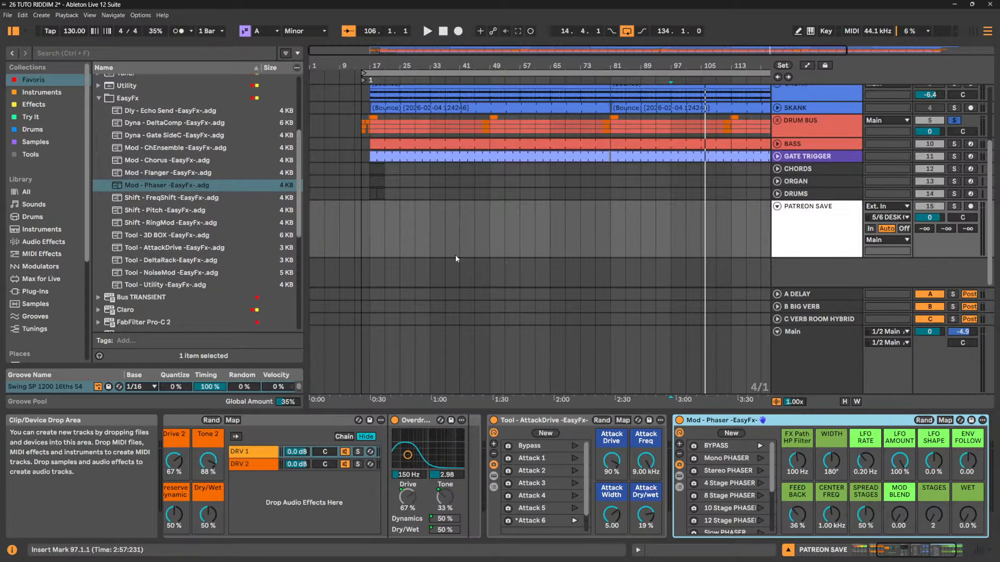
click(163, 173)
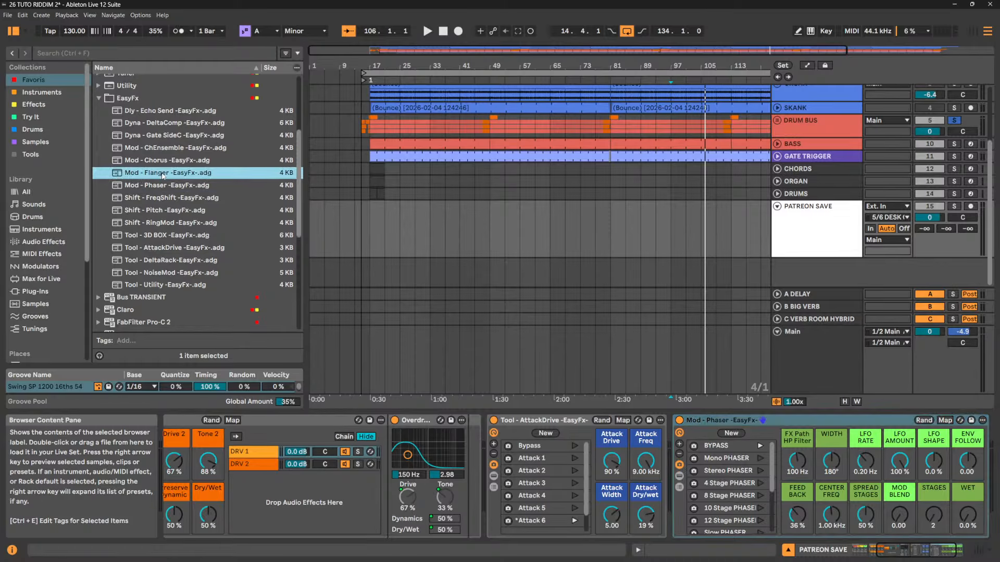
drag(672, 317, 952, 470)
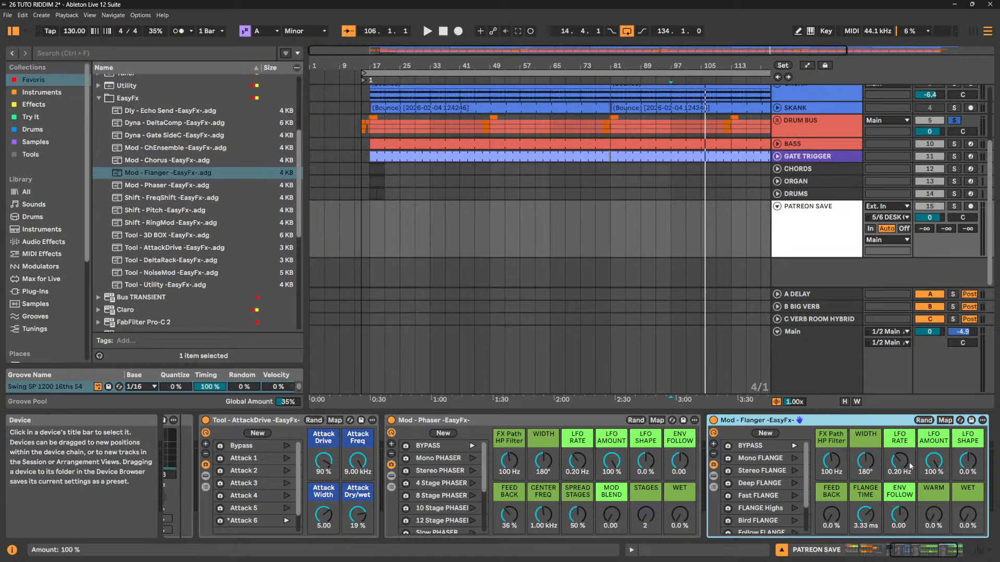
Show the device inside the Mod - Phaser rack and examine its modulation settings in expanded view before collapsing them
click(913, 559)
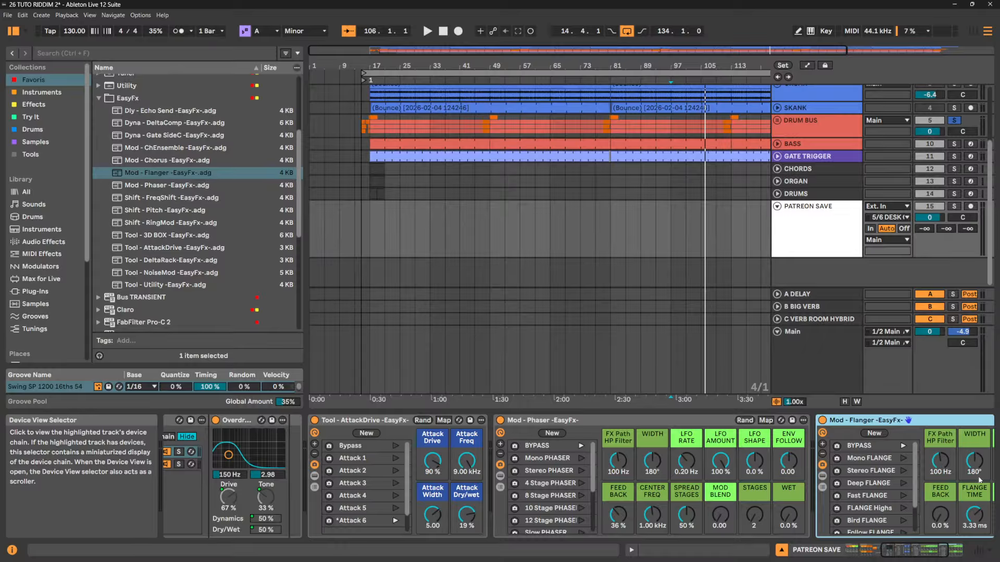
click(501, 476)
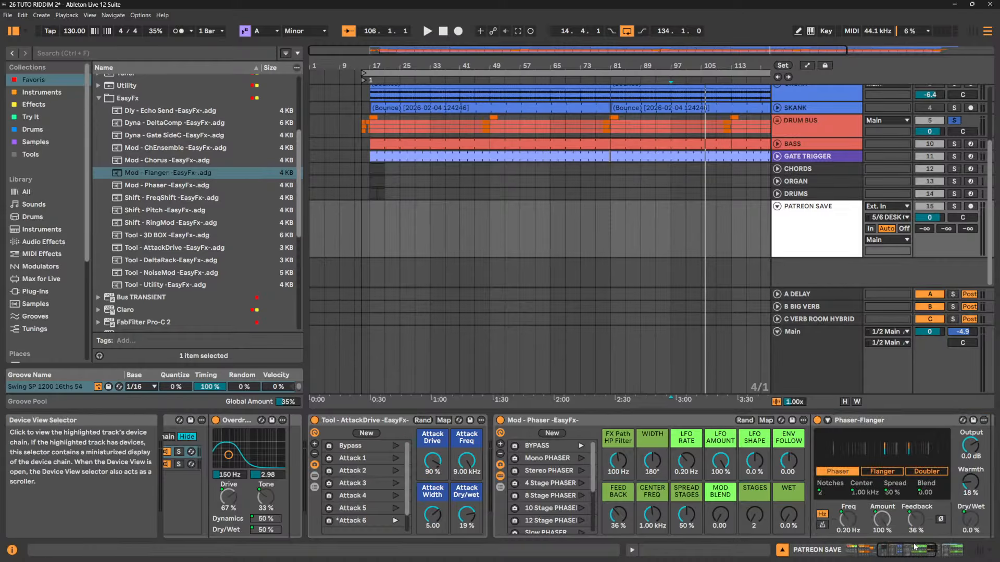
drag(915, 547, 925, 547)
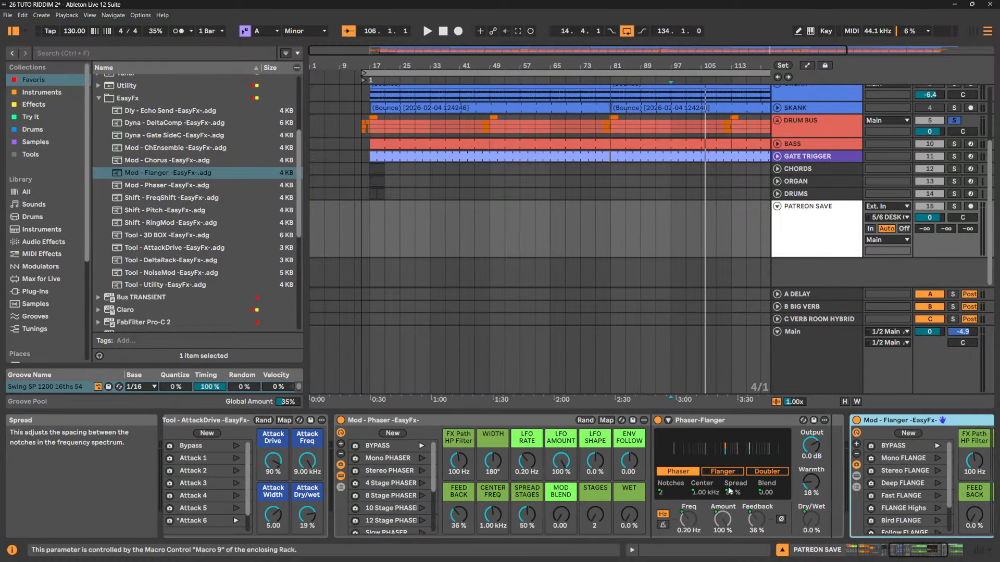
click(669, 421)
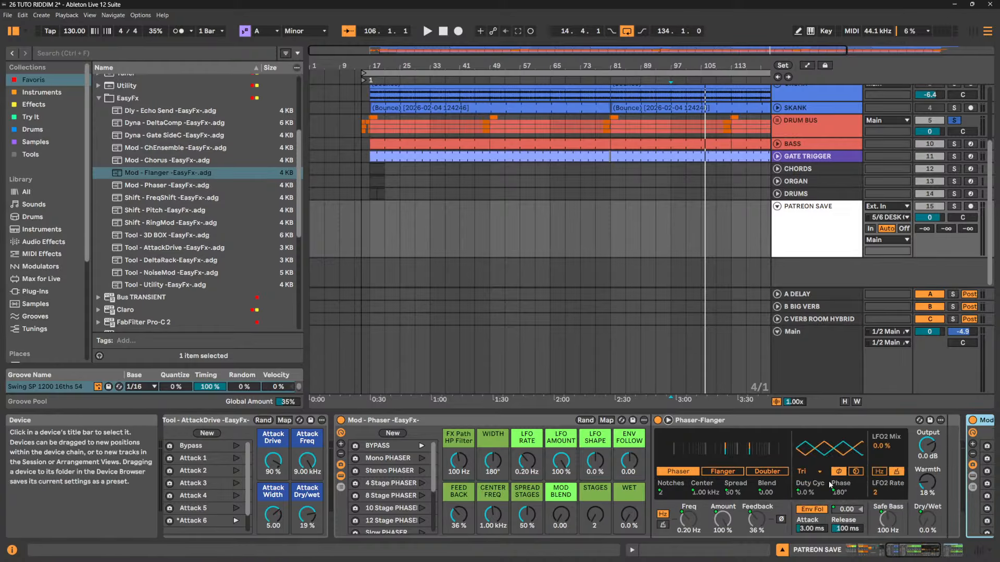
click(669, 421)
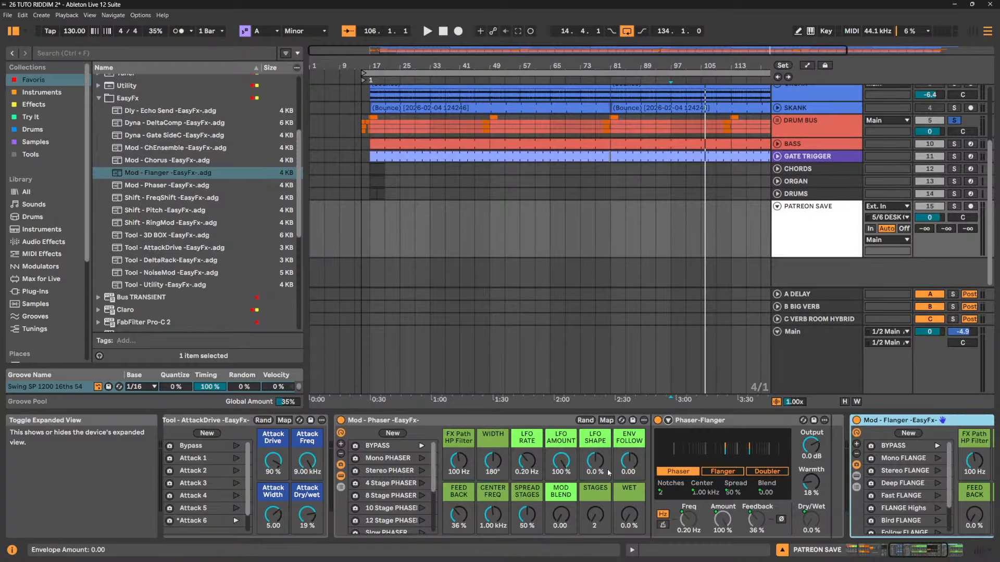
drag(911, 554, 907, 558)
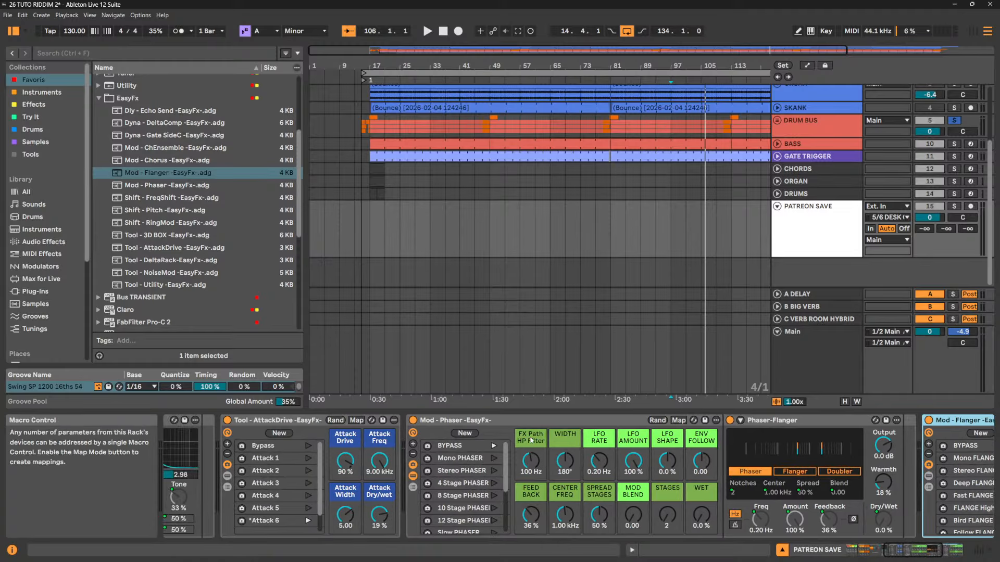
Hide and reshow the Mod - Phaser rack's inner device, and expand the Phaser-Flanger to its full modulation view
click(413, 476)
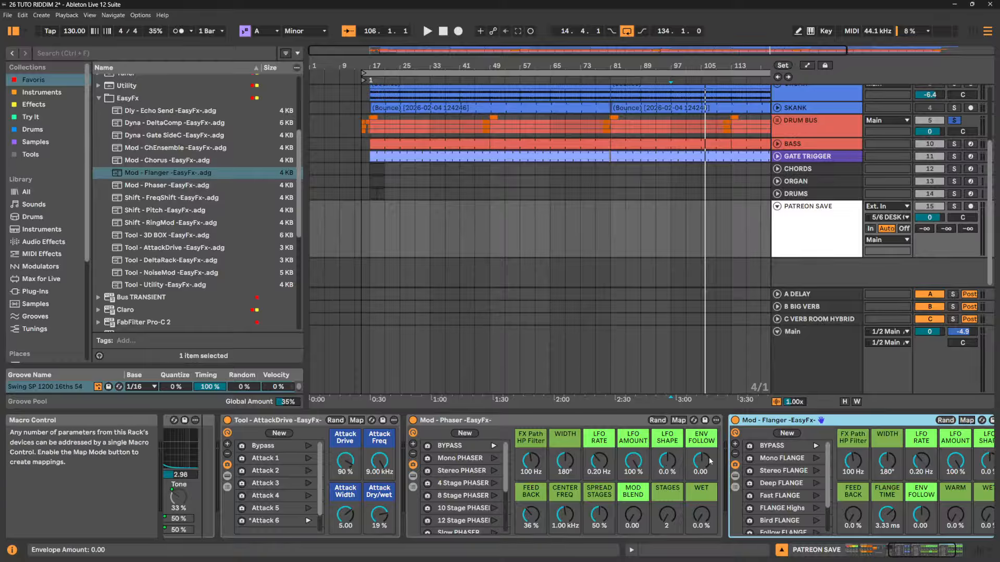
click(414, 476)
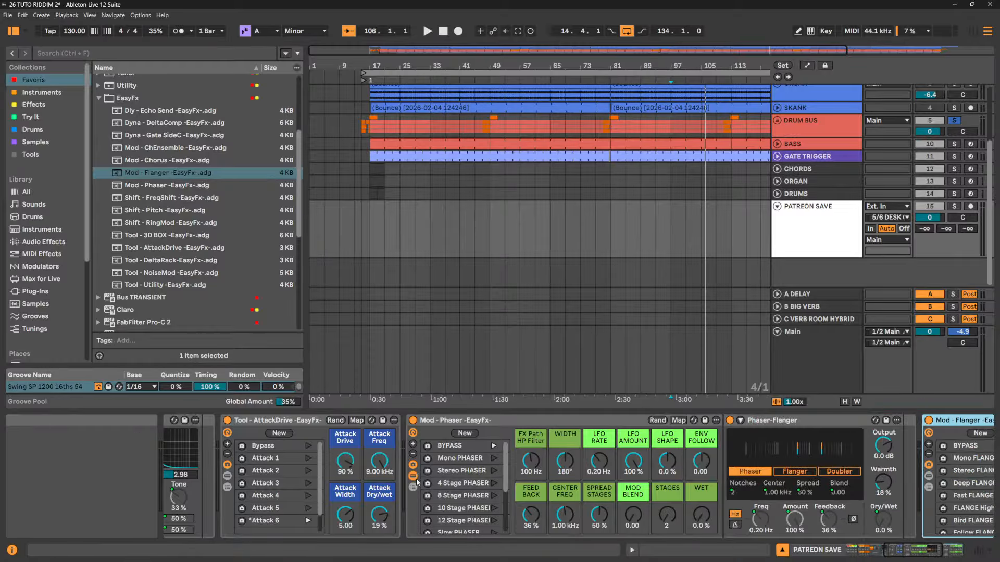
click(740, 420)
click(933, 555)
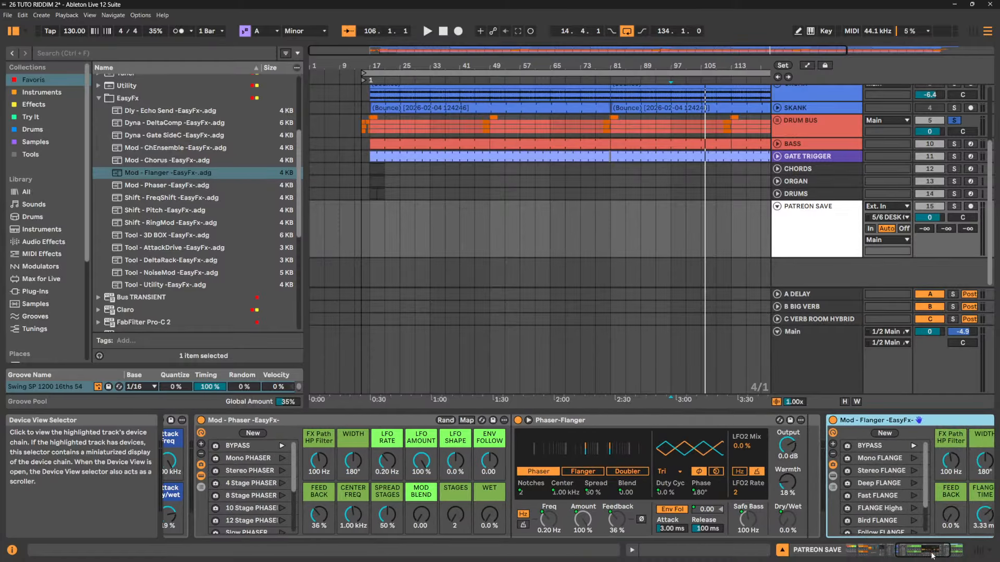
Toggle the phaser's envelope follower off and on, then try the ENV FOLLOW macro at -1.00 and reset it to its default
click(679, 508)
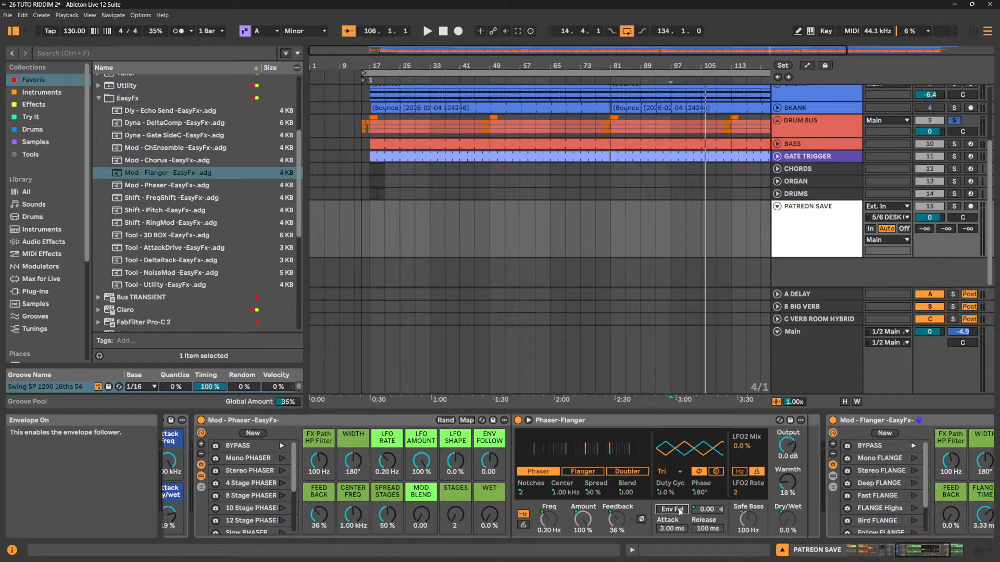
click(679, 511)
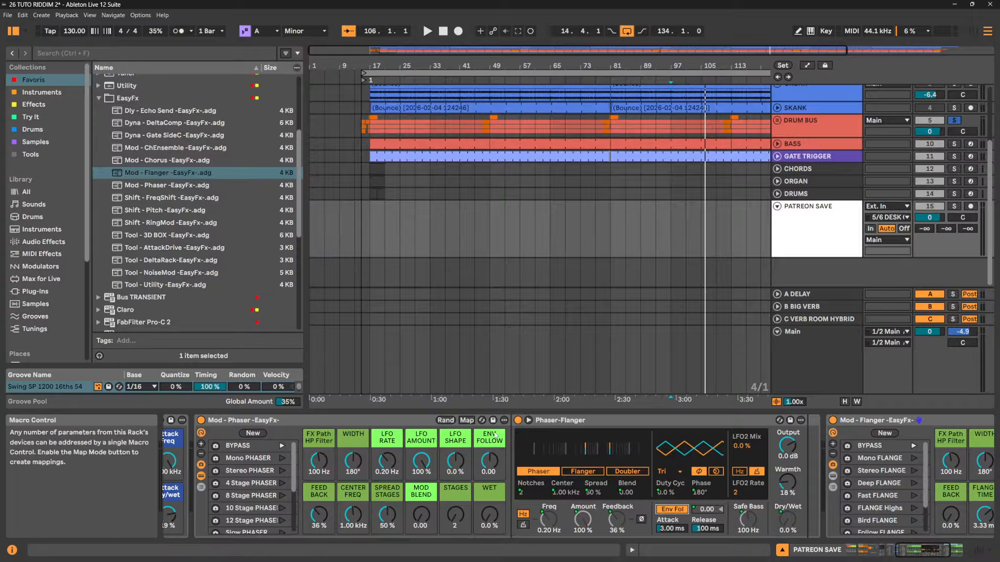
drag(490, 460, 489, 463)
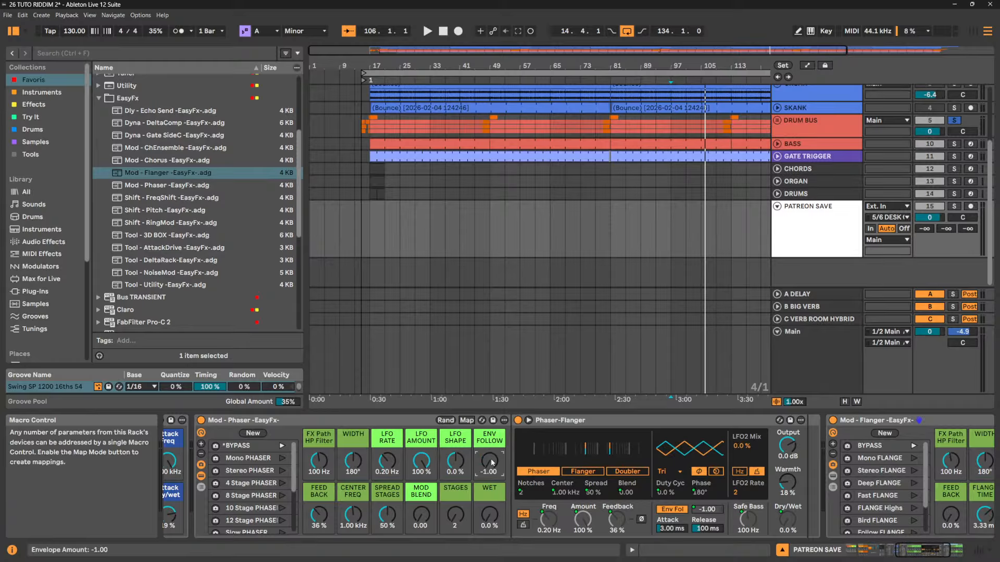
key(Delete)
drag(492, 461, 491, 542)
key(Delete)
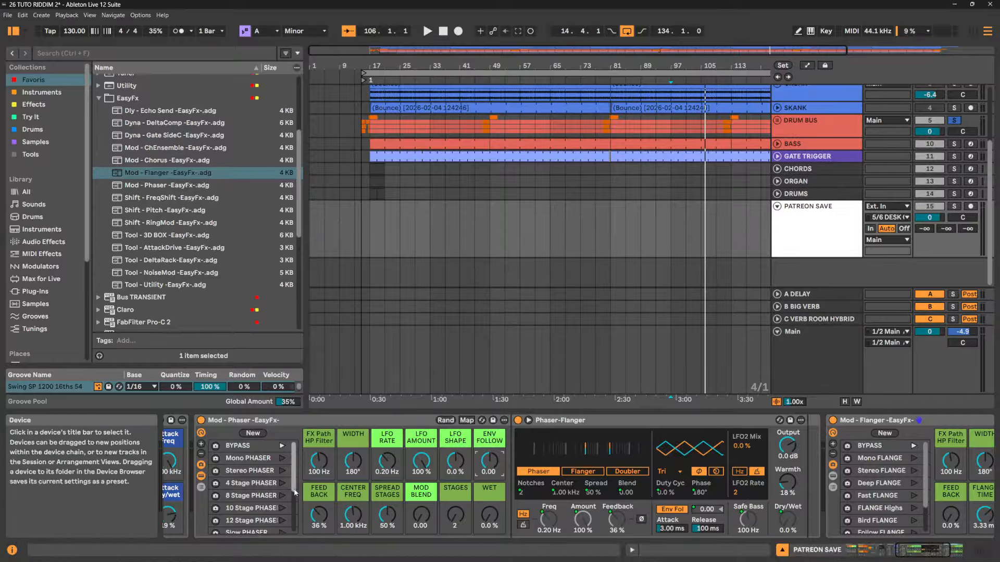
Return to the PATREON SAVE chain and hide the device inside the Mod - Phaser rack
mouse_move(295, 492)
mouse_down()
mouse_move(294, 535)
mouse_move(294, 491)
mouse_up()
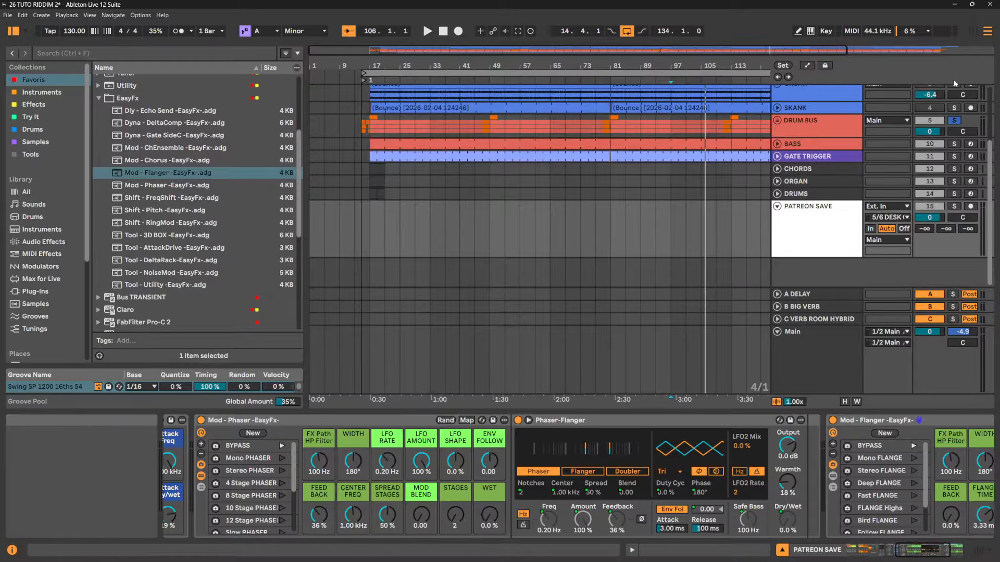
click(813, 124)
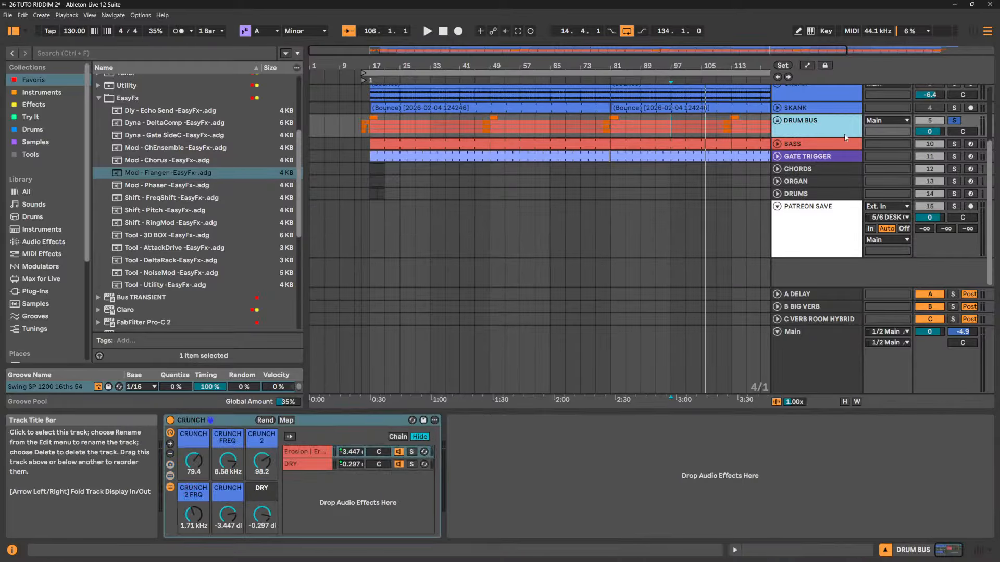
click(825, 220)
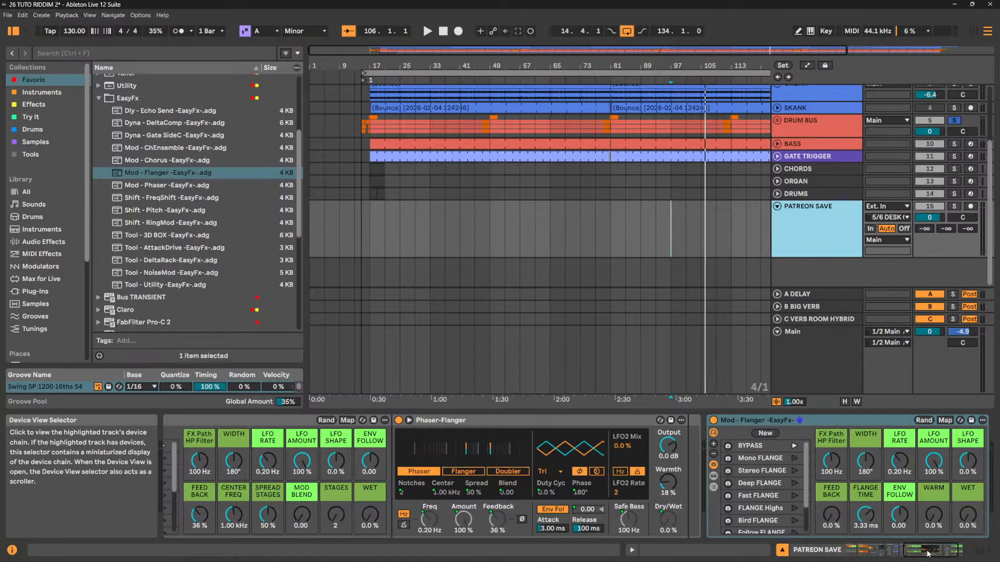
click(900, 556)
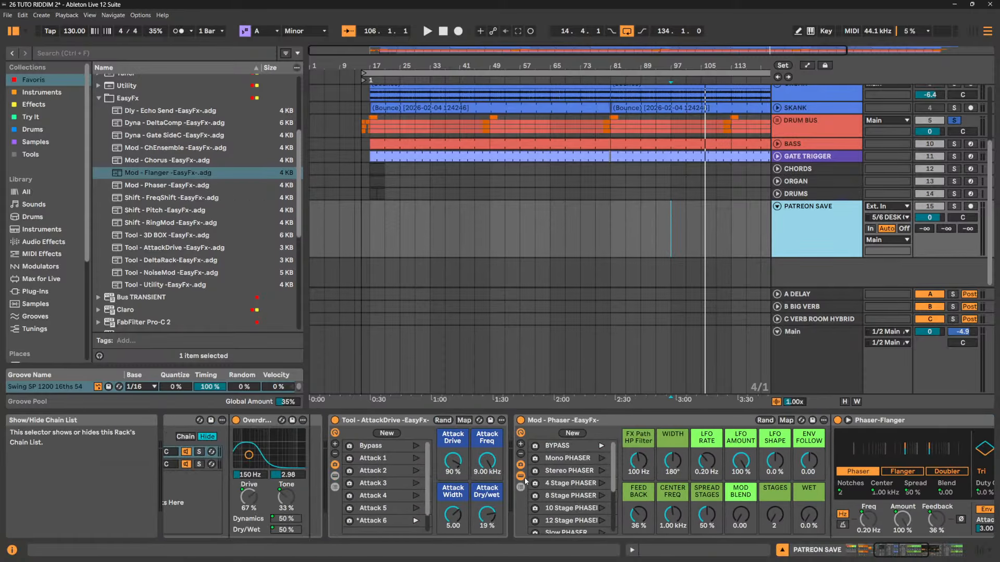
click(520, 476)
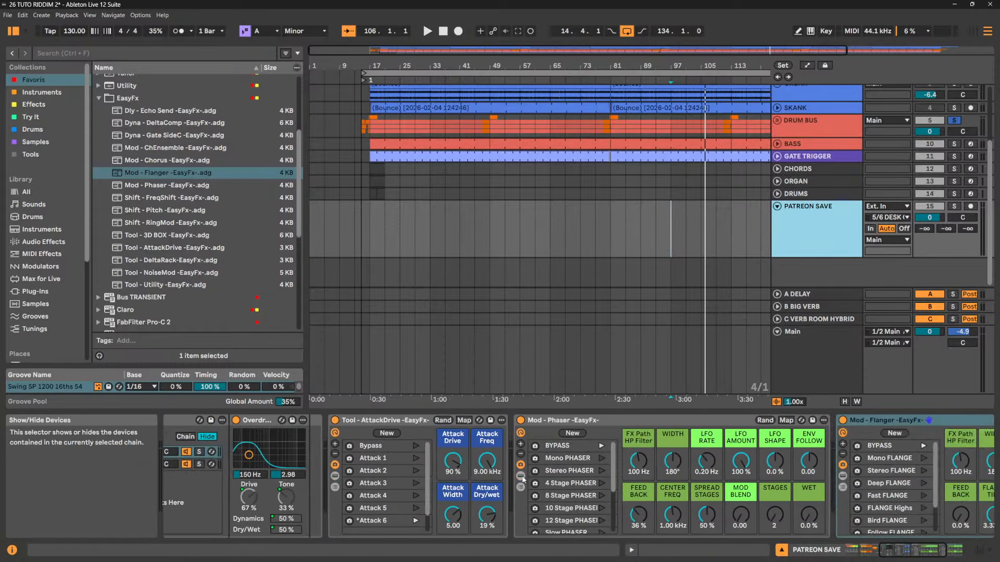
Copy the Mod - Phaser rack from PATREON SAVE and paste it after the CRUNCH rack on the DRUM BUS track
right_click(612, 420)
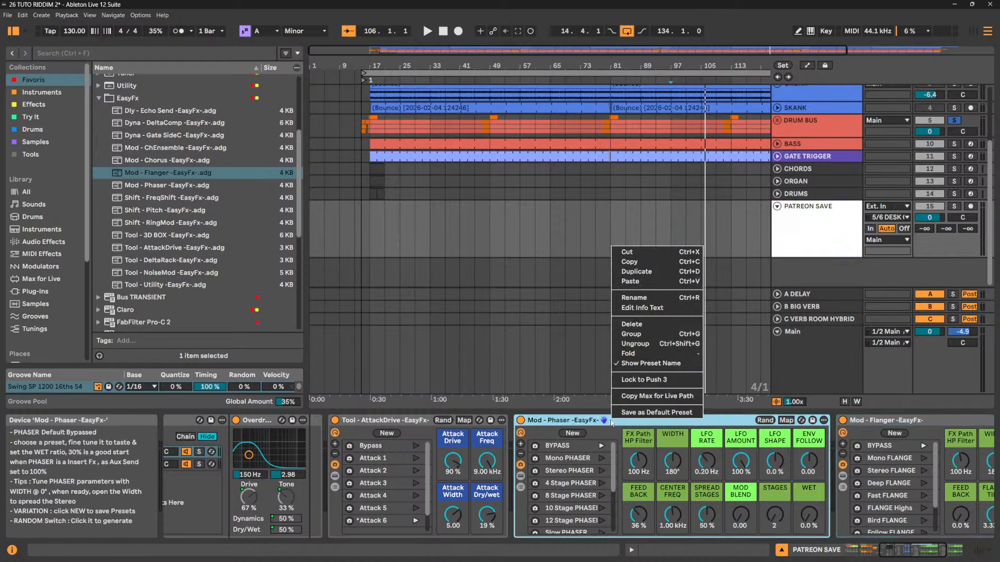
click(630, 262)
click(830, 136)
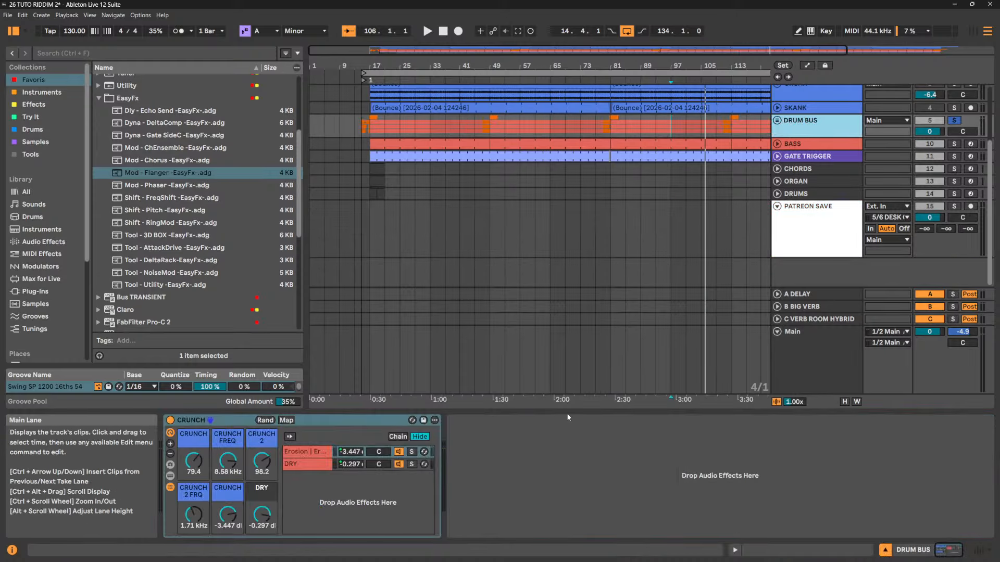
right_click(558, 441)
click(577, 445)
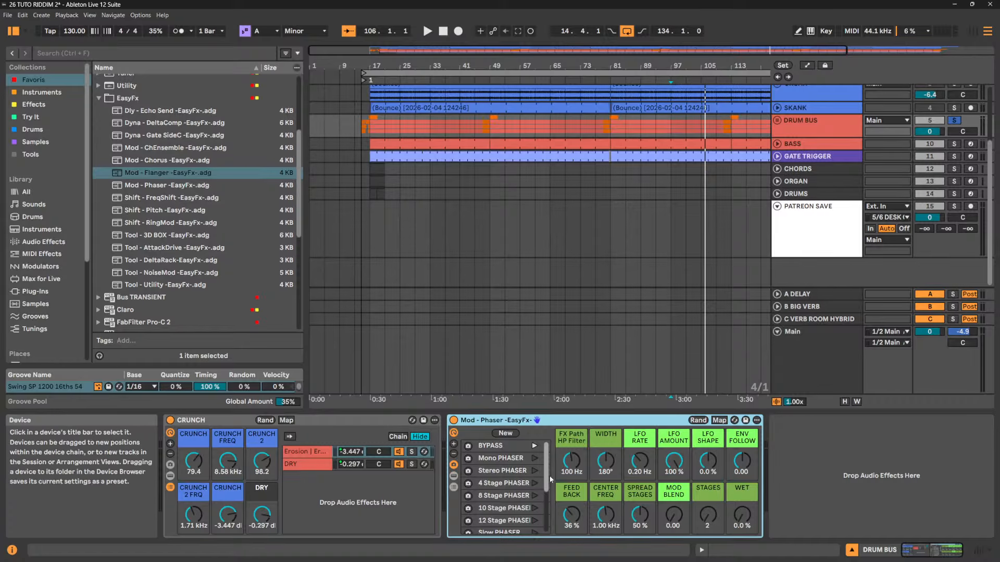
Play the drum bus and audition the rack's Mono, Stereo, 4 Stage, 8 Stage, 10 Stage and 12 Stage PHASER variations in turn
key(space)
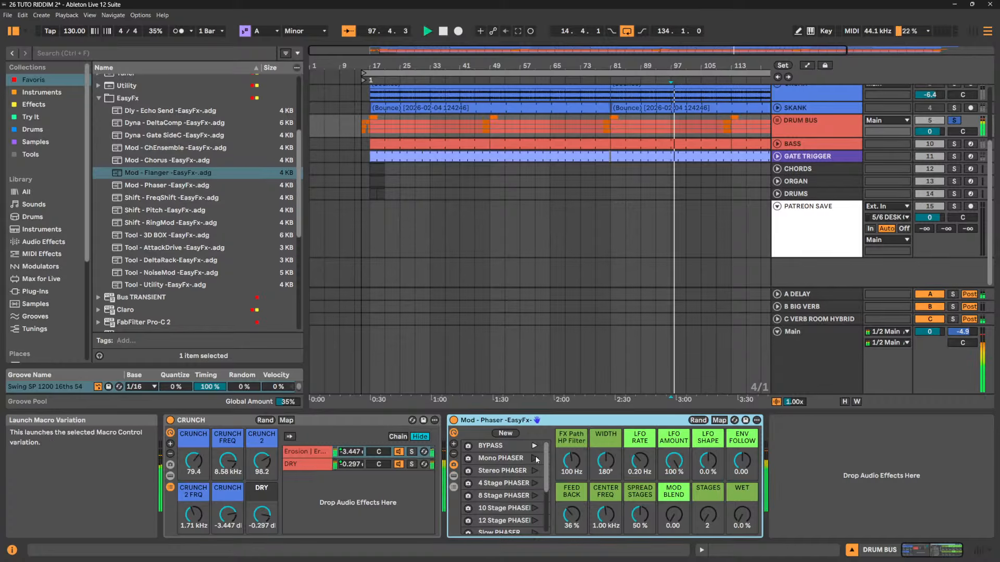
click(534, 458)
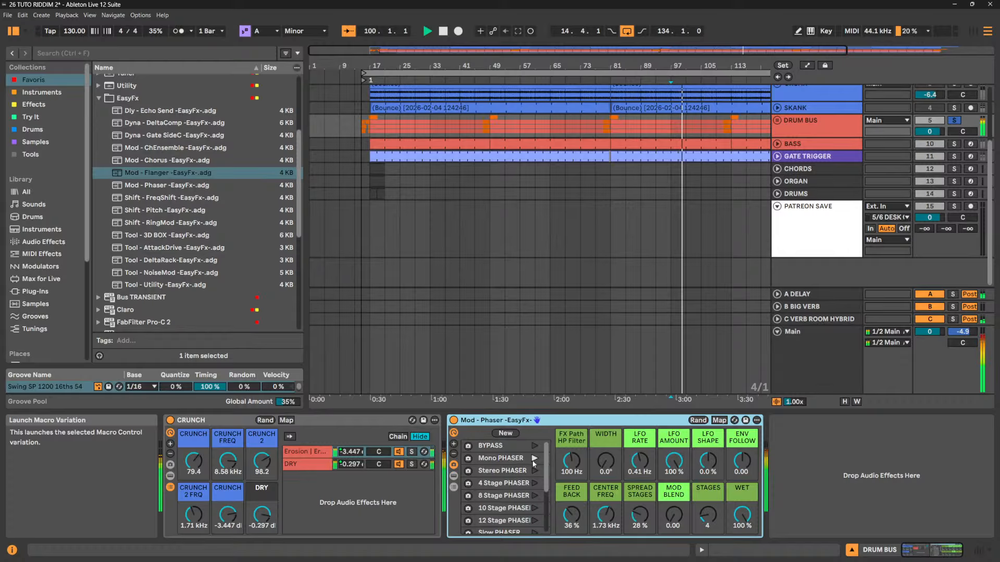
click(535, 470)
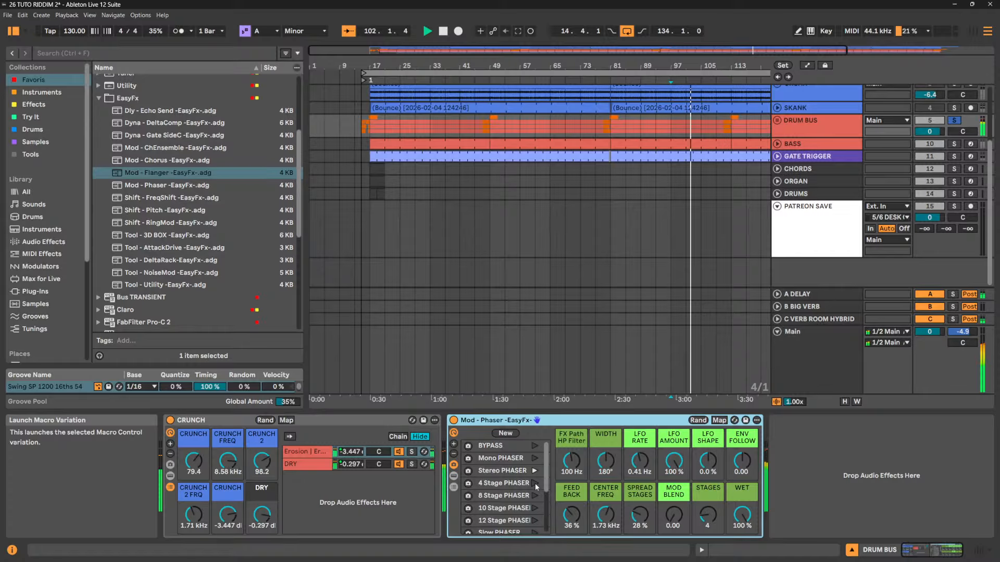
click(535, 483)
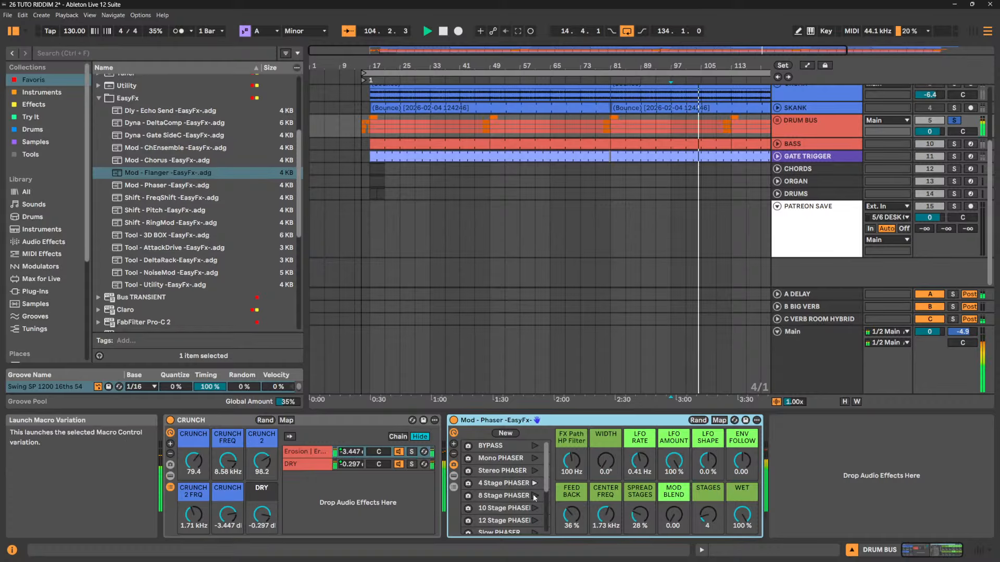
click(534, 495)
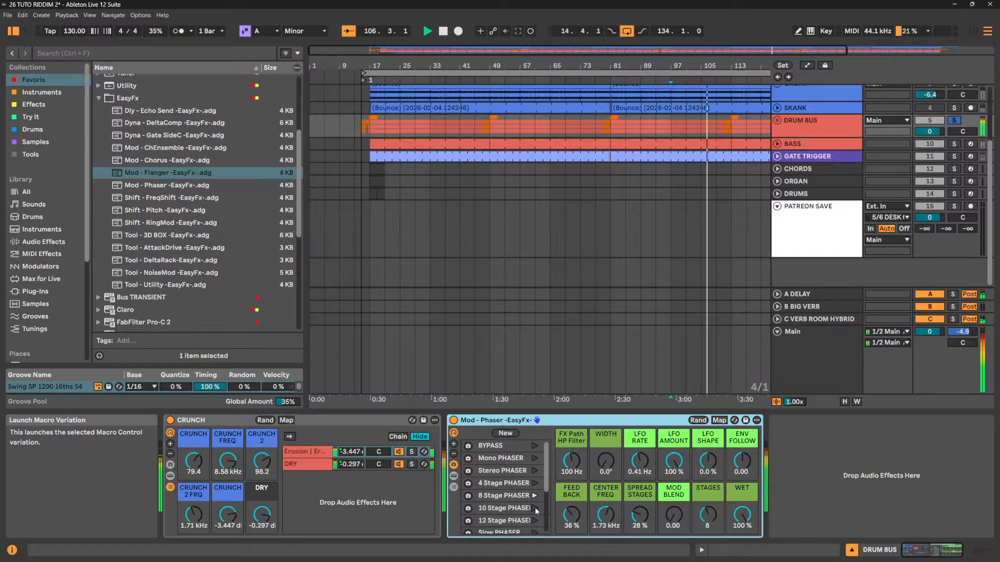
click(535, 508)
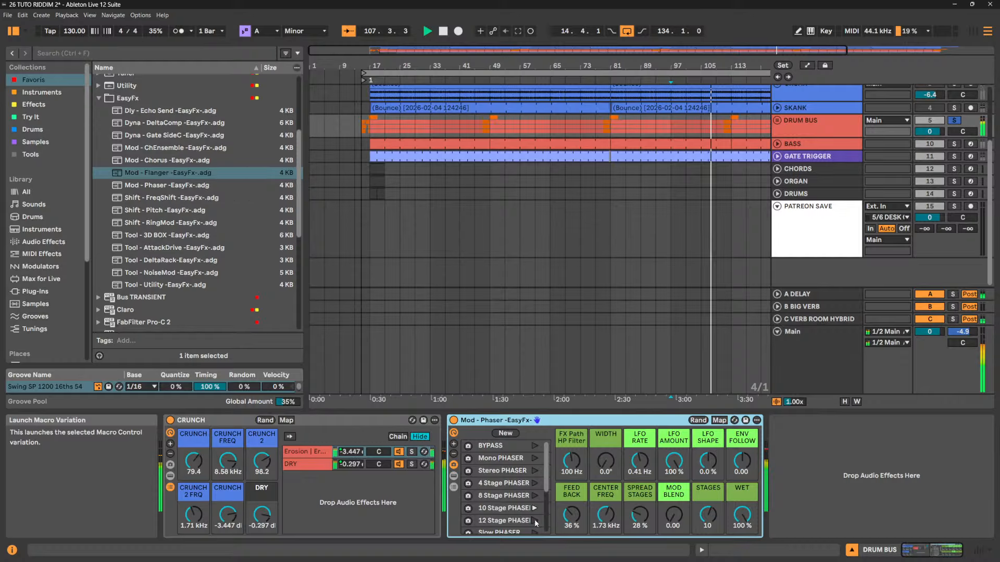
click(534, 520)
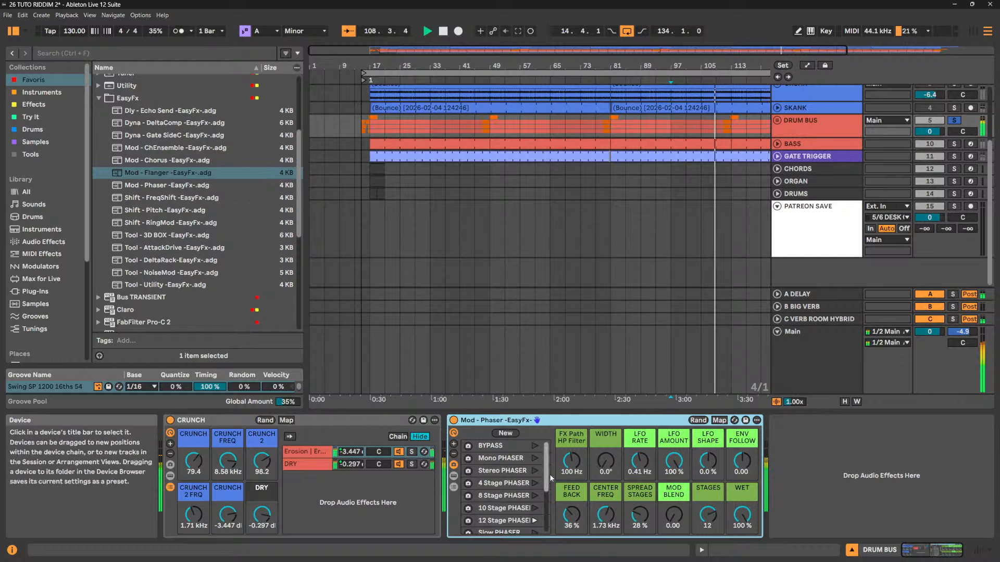
Audition the Slow, Fast and Tremble PHASER variations during playback, ending on Follow PHASER
scroll(546, 501, down, 3)
scroll(546, 502, down, 2)
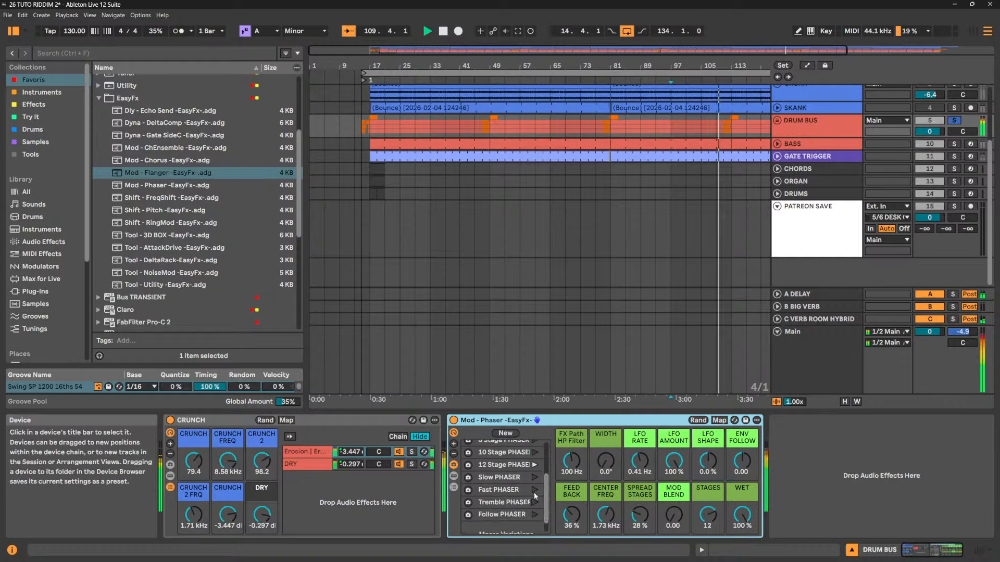
click(535, 477)
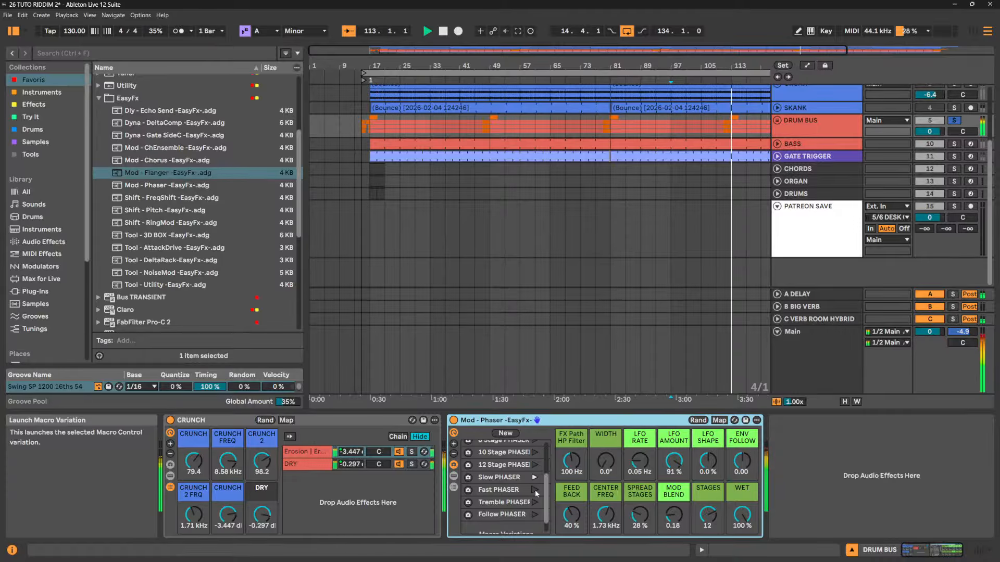
click(536, 490)
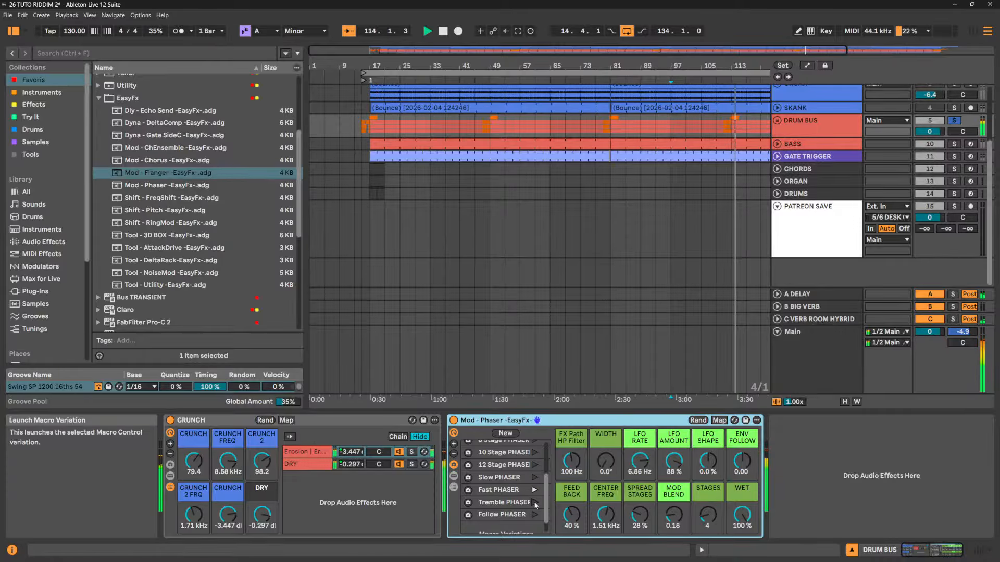
click(535, 502)
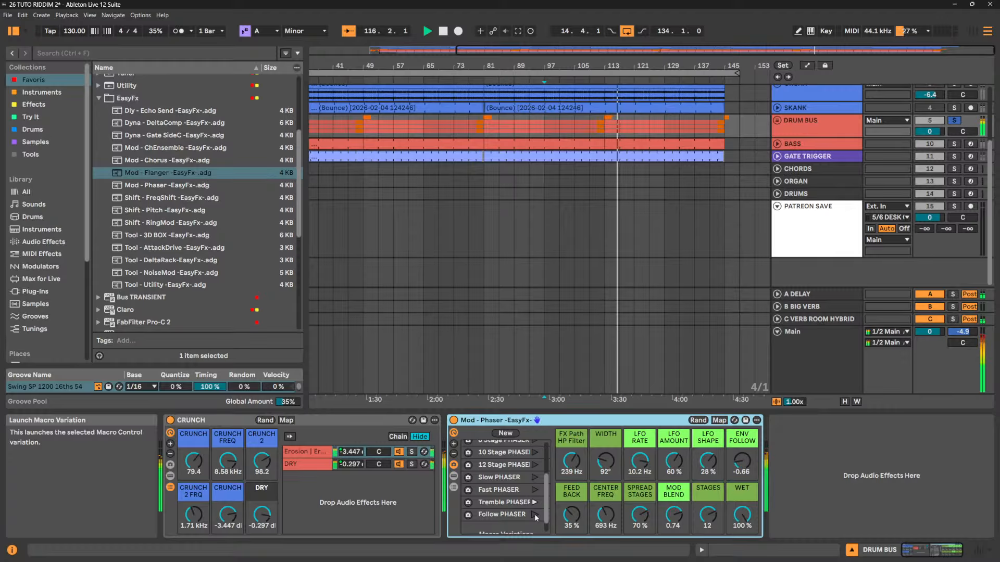
click(534, 513)
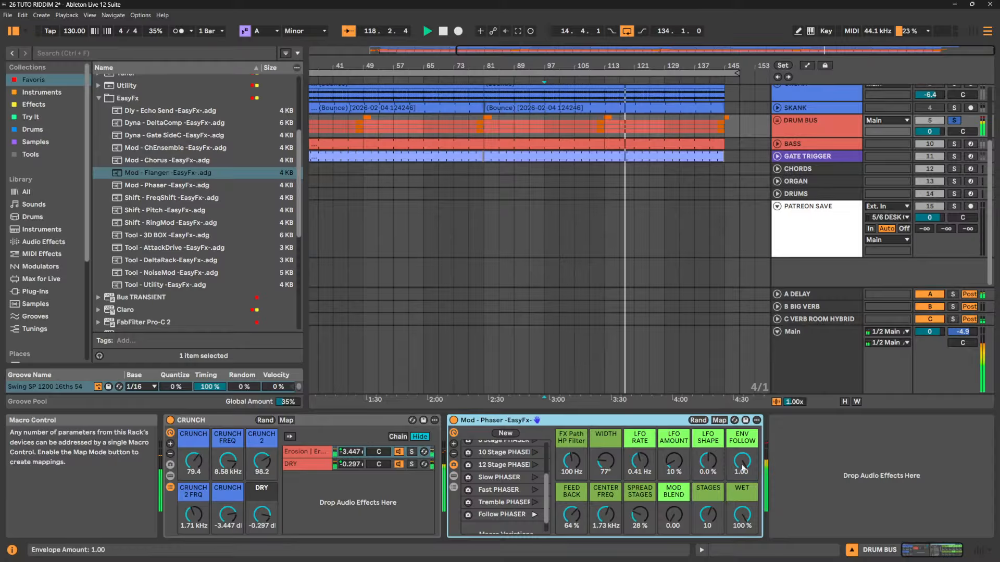
Lower the Mod - Phaser rack's ENV FOLLOW macro to -0.62 while listening to the drums, and stop playback
drag(742, 460, 742, 479)
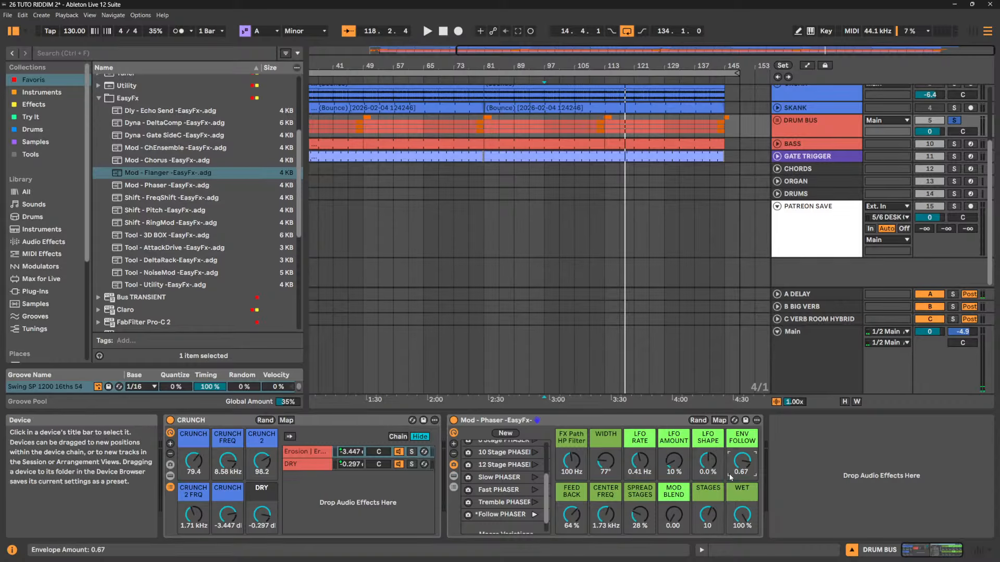
key(space)
drag(743, 465, 743, 542)
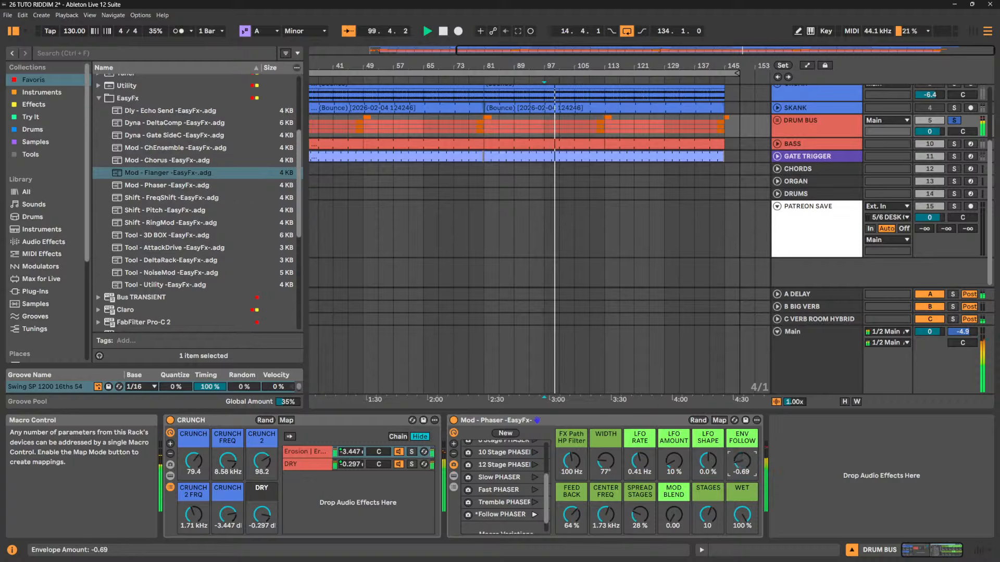
mouse_move(742, 461)
mouse_down()
mouse_move(742, 414)
mouse_move(742, 466)
mouse_move(742, 456)
mouse_up()
key(space)
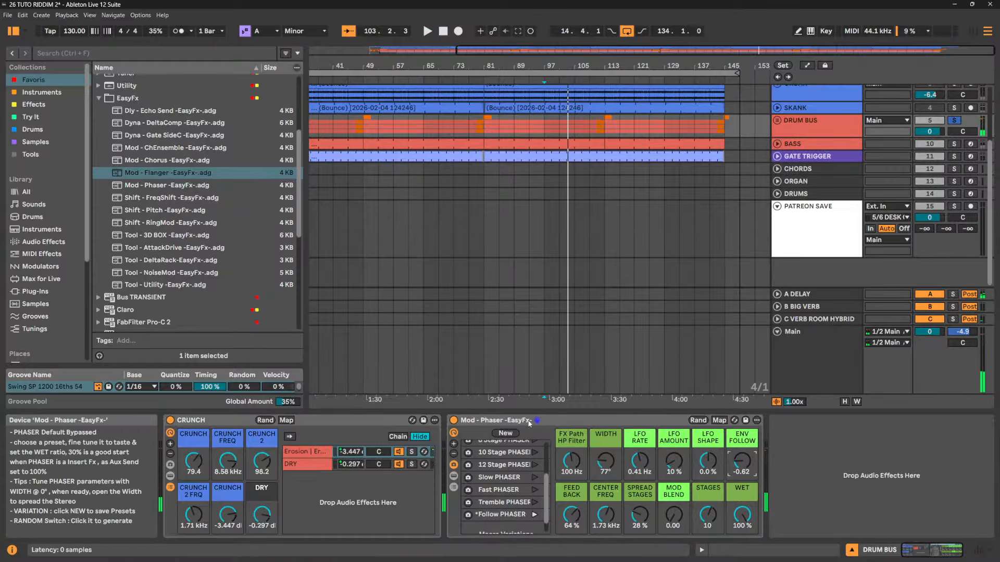
Store the current Mod - Phaser macro settings as a new variation named BUBBLE PHASER, and restart playback
click(505, 434)
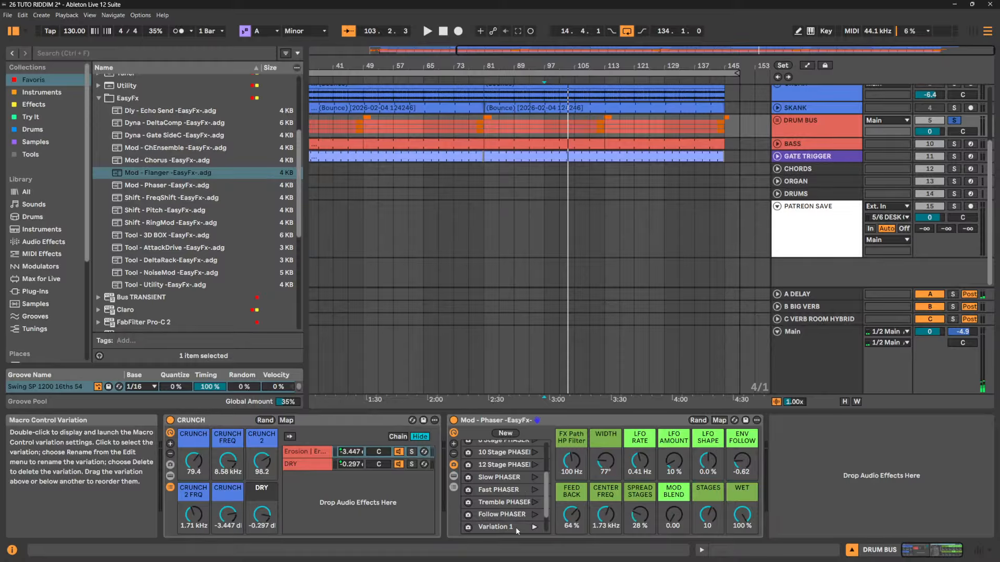
click(517, 529)
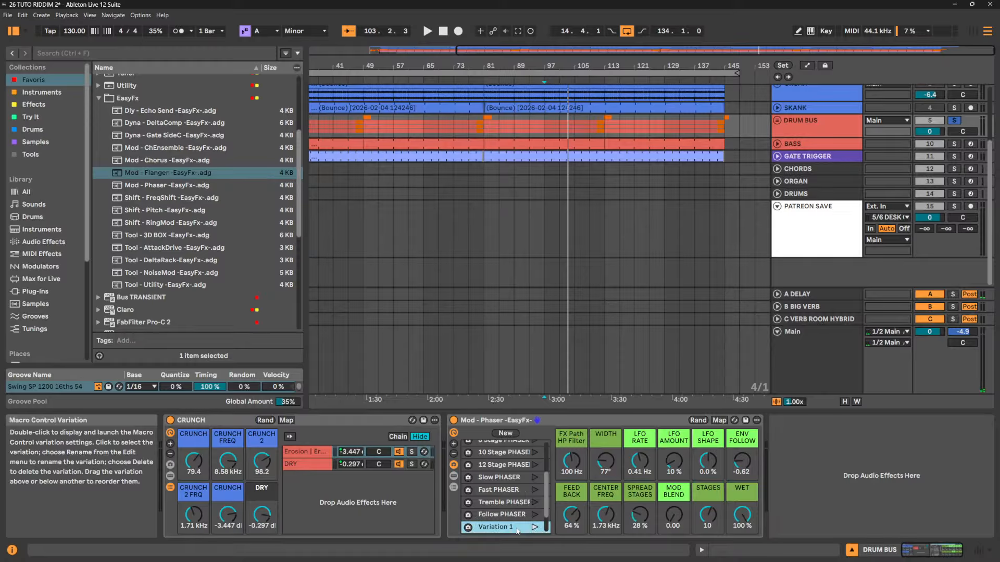
key(b)
key(u)
key(b)
key(b)
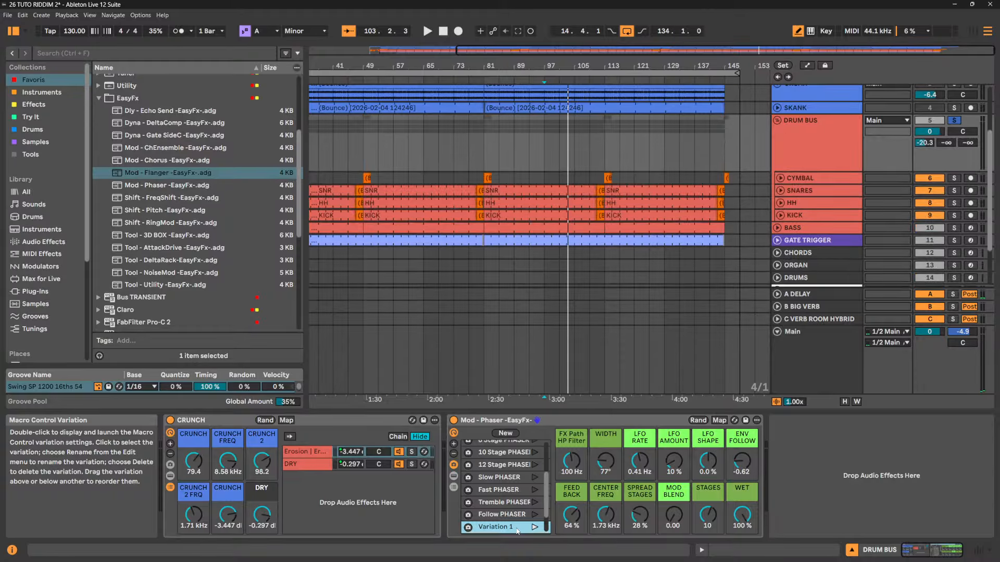
key(space)
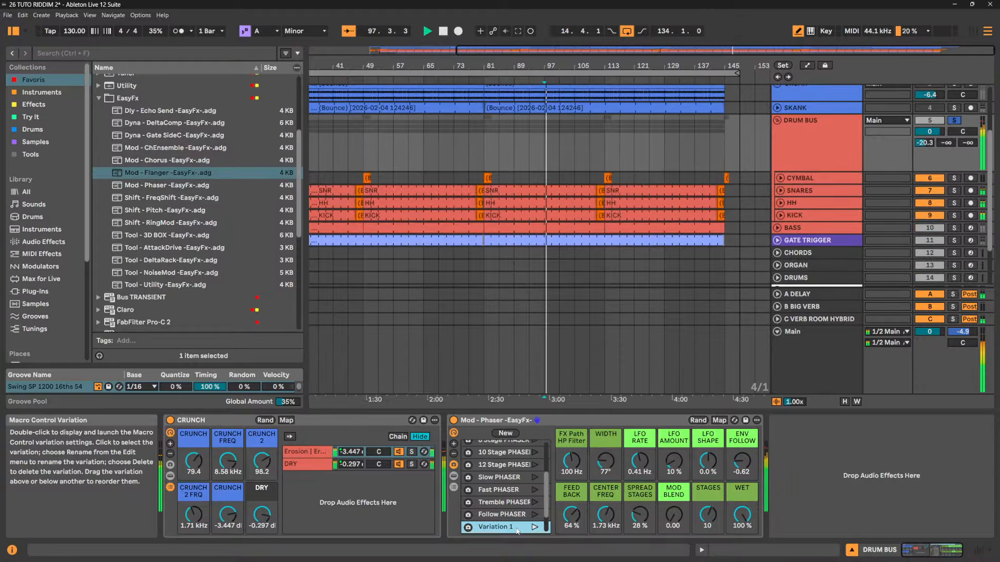
key(ctrl+r)
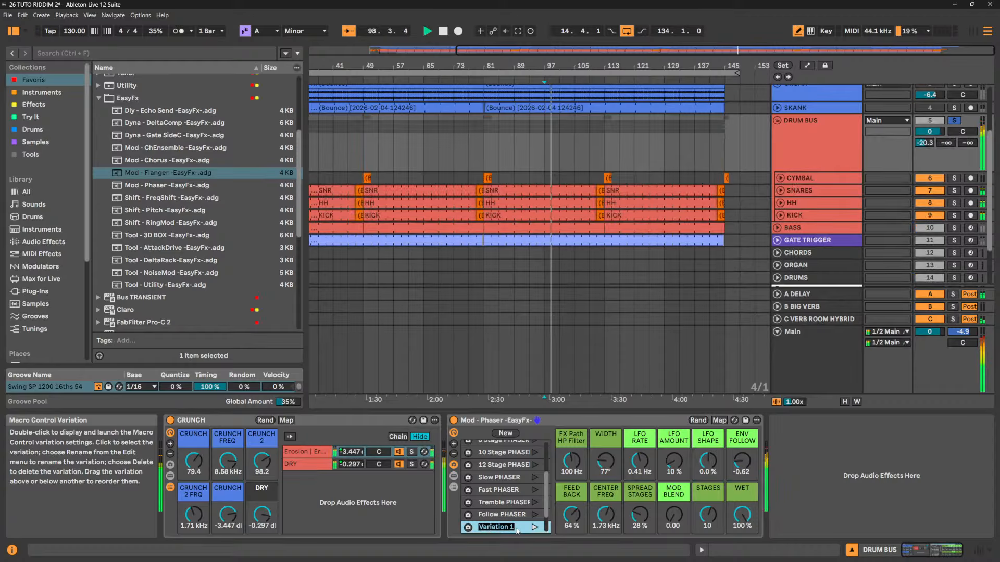
text(BUBBLE)
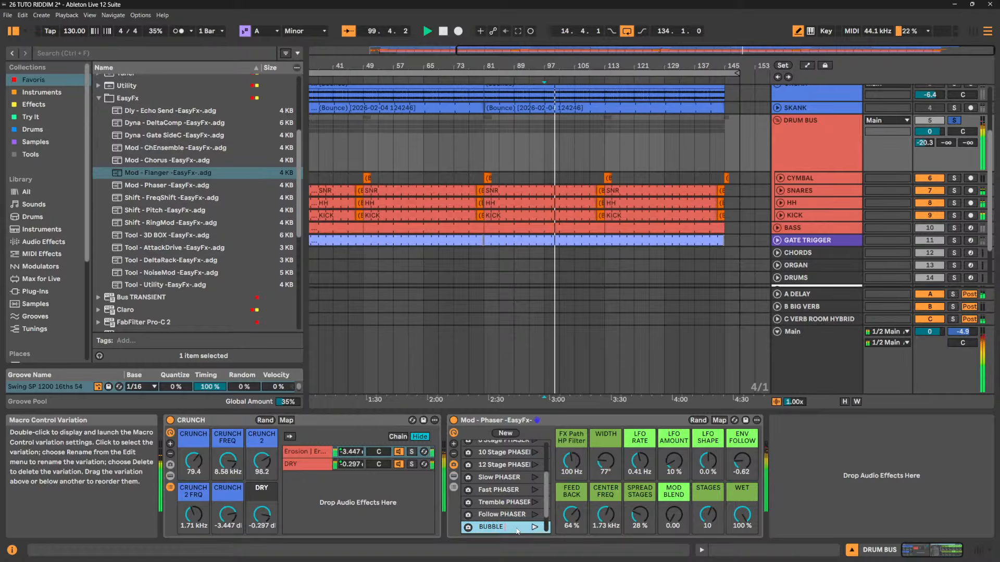
text( PHASER)
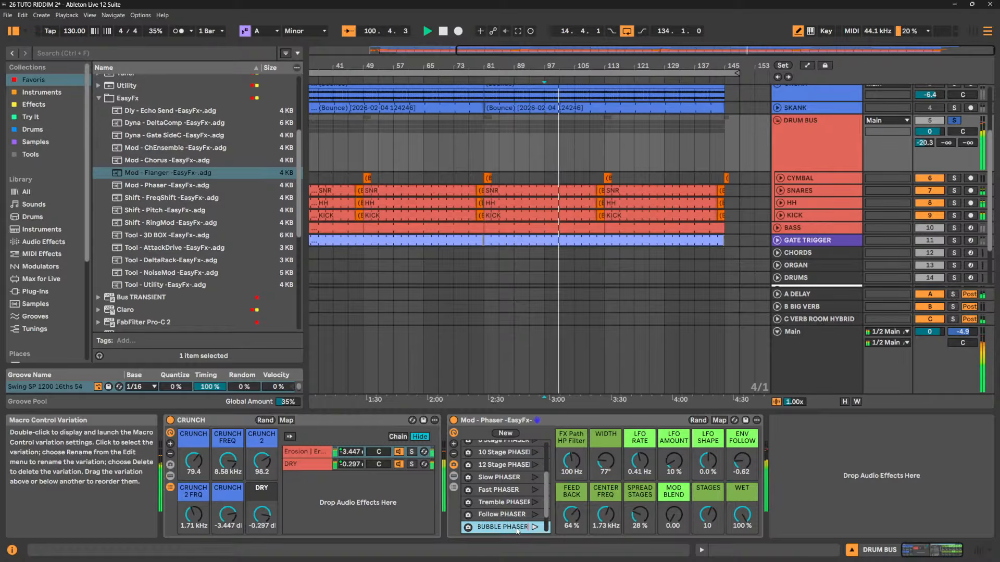
key(Return)
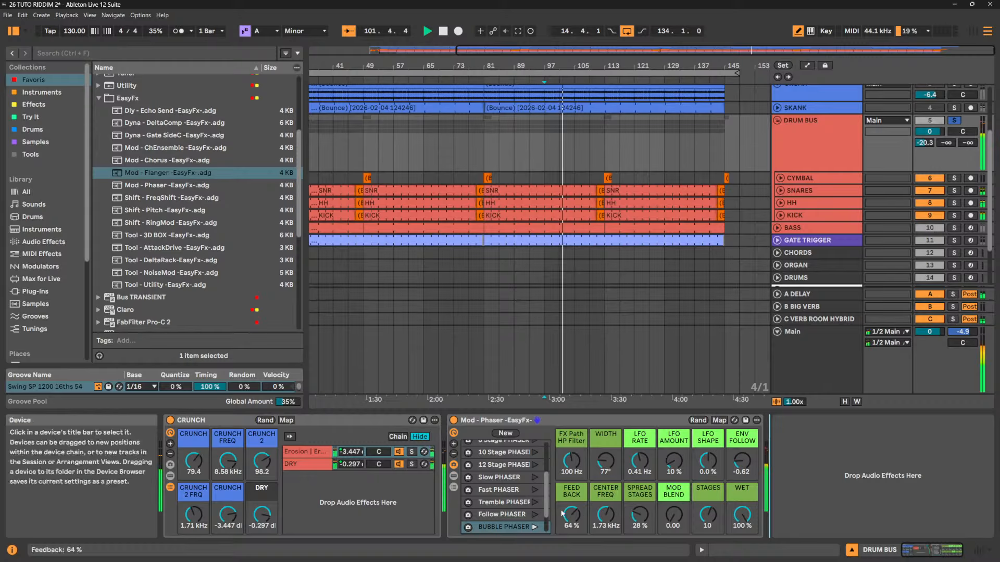
Compare Follow PHASER, with ENV FOLLOW lowered to 0.69, against BUBBLE PHASER and leave BUBBLE PHASER active
click(534, 514)
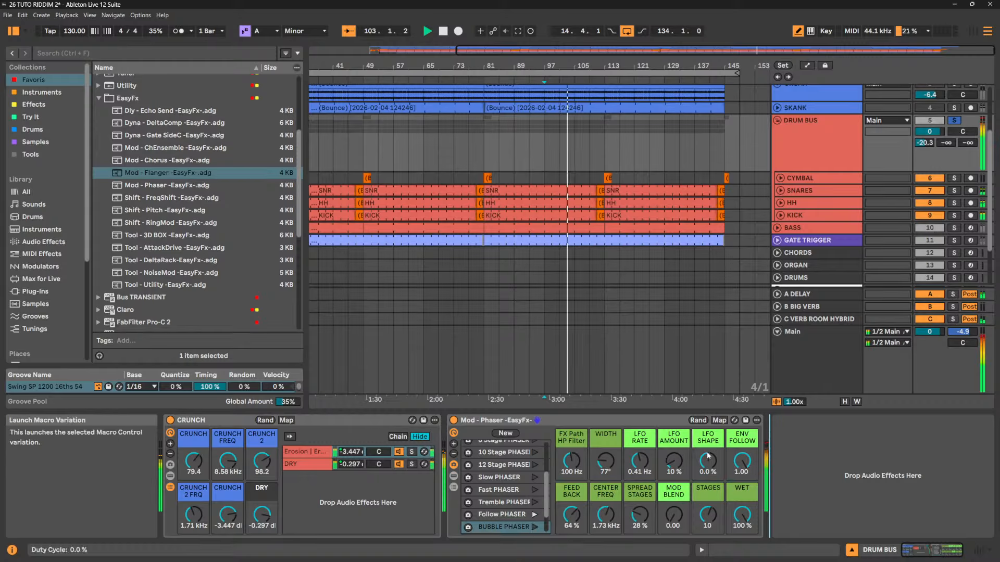
drag(741, 460, 741, 475)
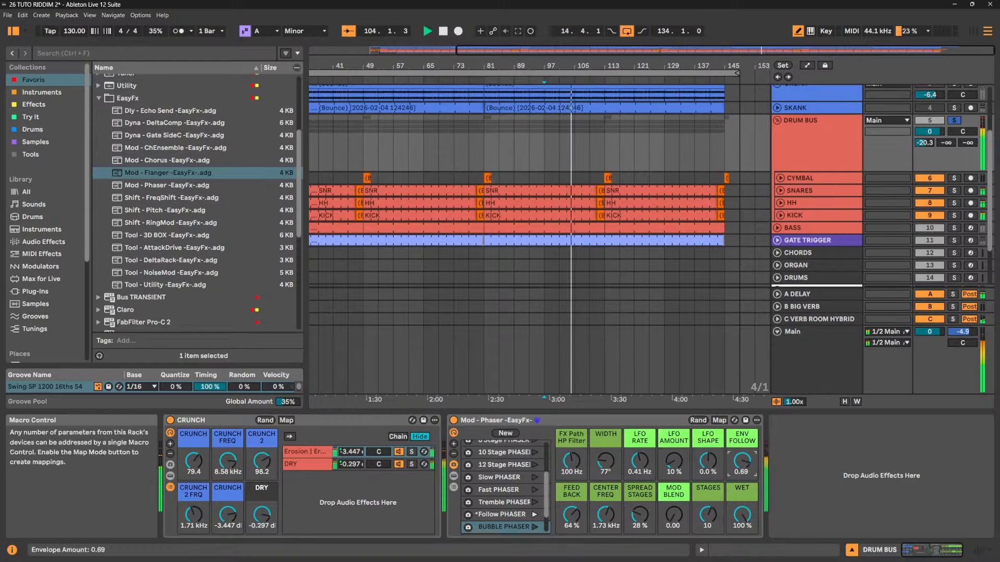
click(533, 515)
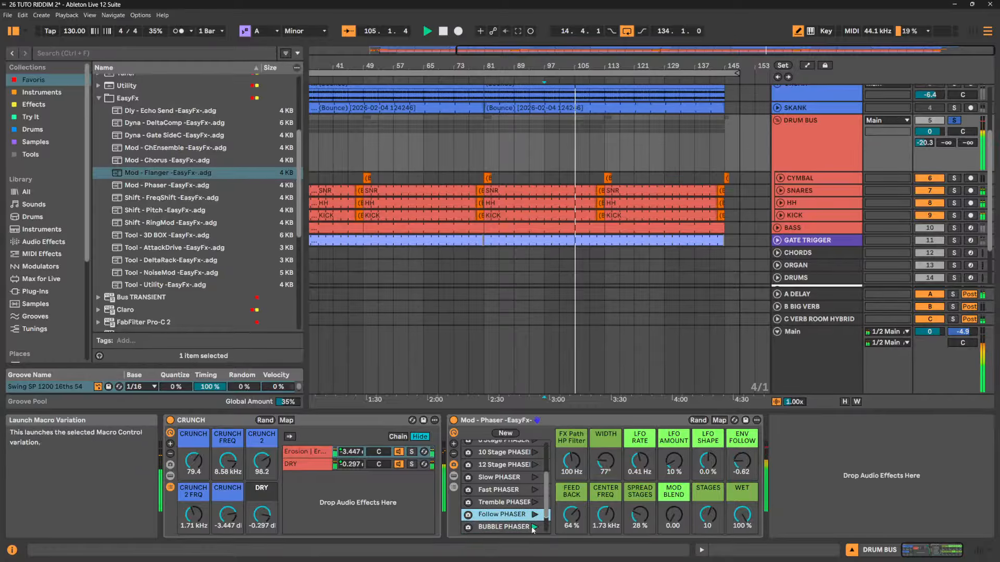
scroll(531, 483, up, 3)
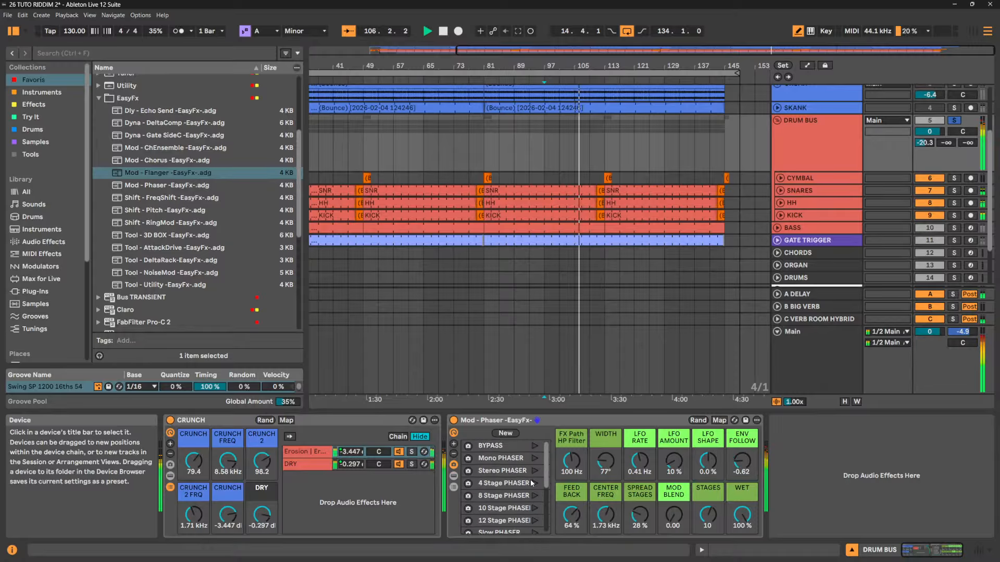
Switch the Mod - Phaser rack to its BYPASS variation, stop playback, and reveal the Phaser-Flanger device inside the rack
click(534, 445)
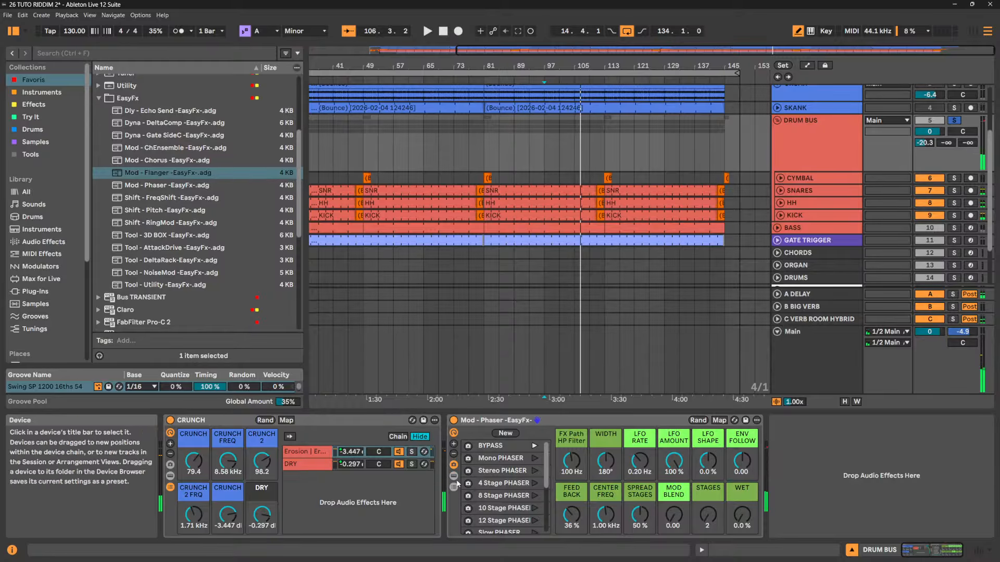
click(454, 476)
click(906, 552)
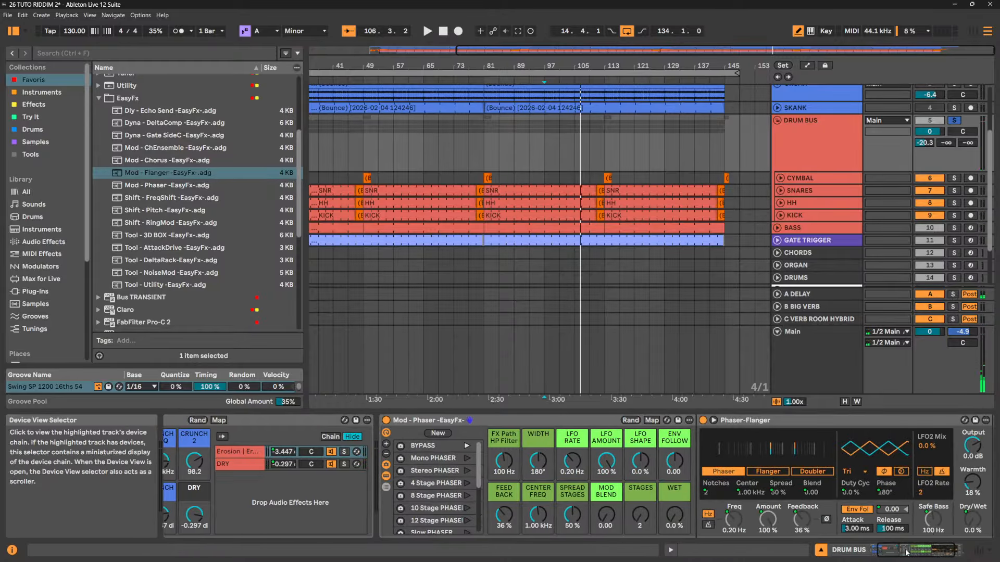
drag(905, 553, 920, 551)
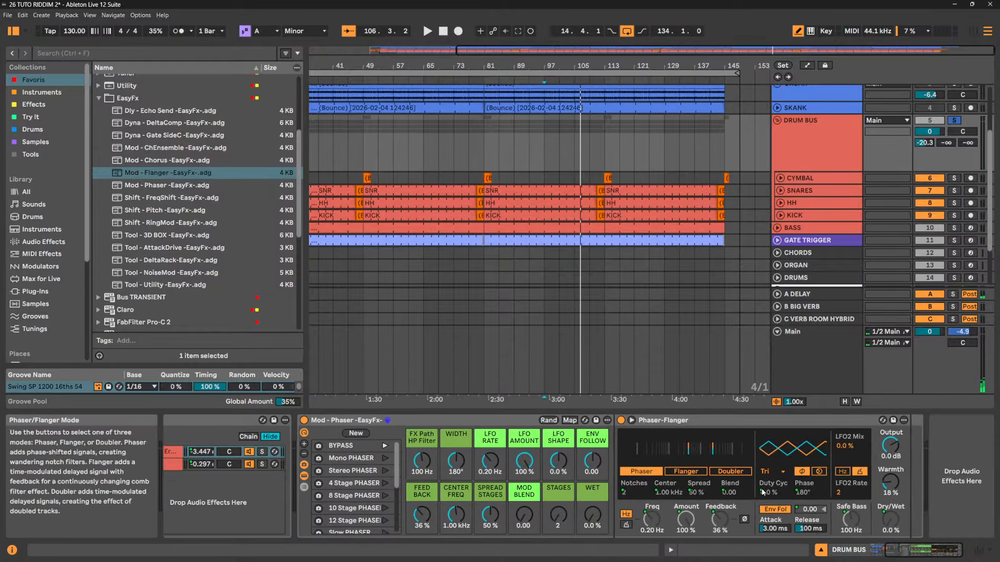
Launch the Mod - Phaser variations through to Slow PHASER to examine the Phaser-Flanger settings, then hide the rack's devices
click(385, 471)
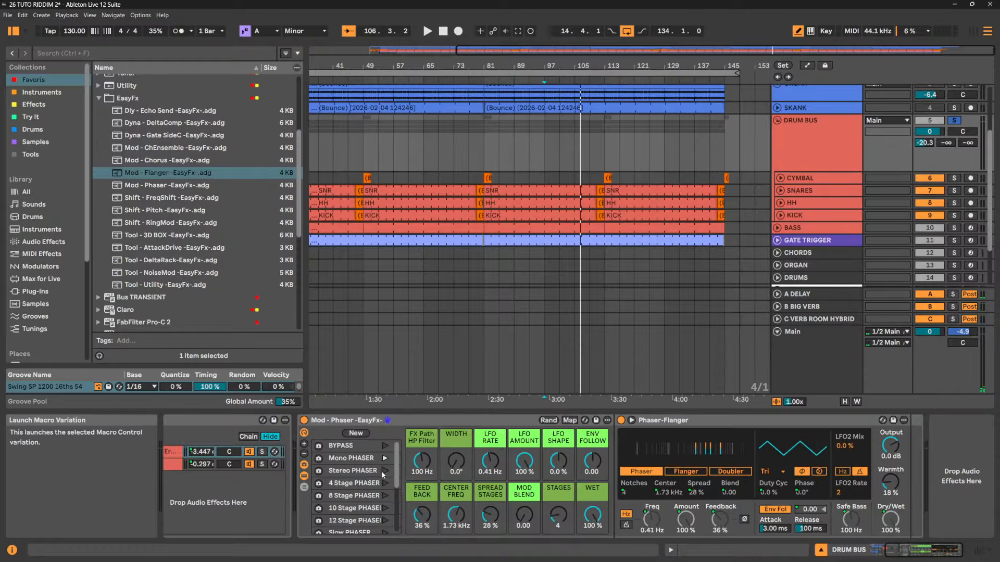
click(385, 483)
click(385, 496)
click(385, 509)
click(386, 521)
click(386, 531)
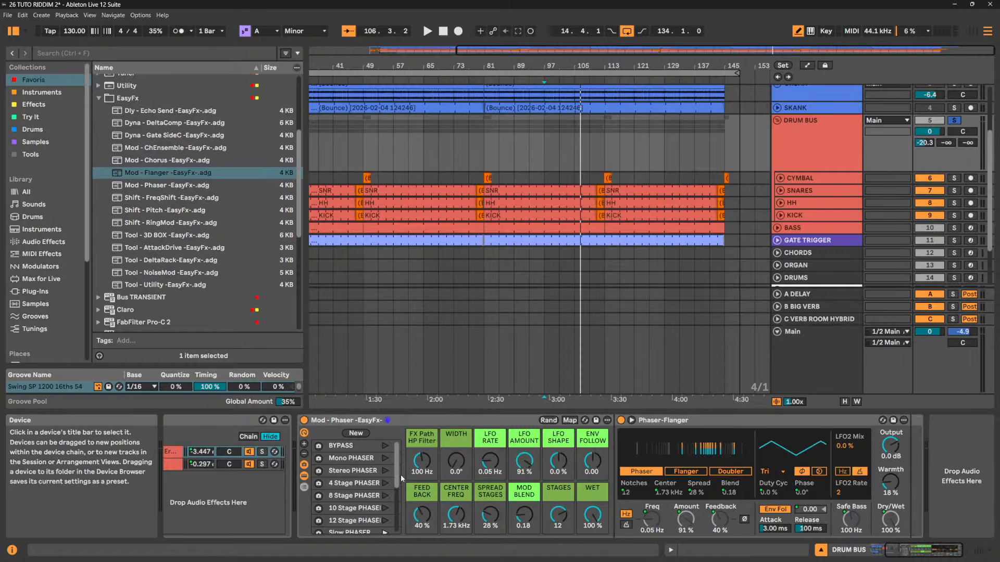
drag(396, 484, 405, 453)
click(304, 477)
Cut the Mod - Phaser rack from the drum bus and open the PATREON SAVE track's device chain
right_click(406, 421)
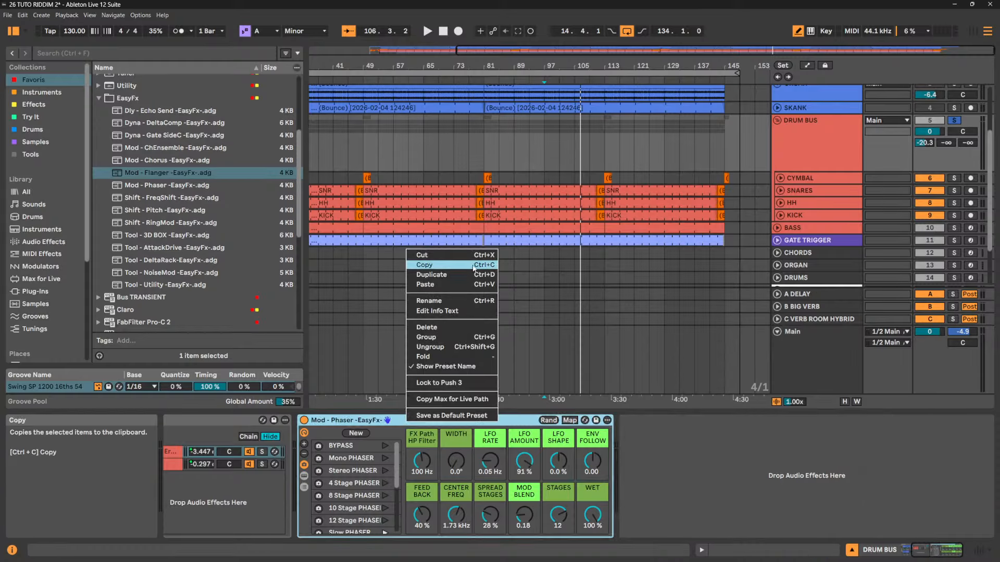
click(441, 264)
click(849, 287)
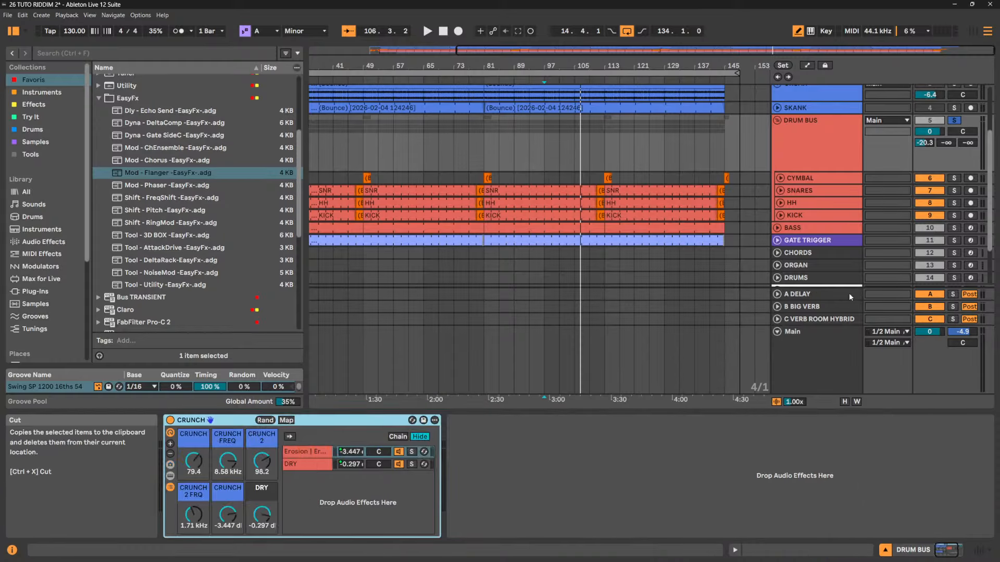
click(840, 257)
key(ctrl+v)
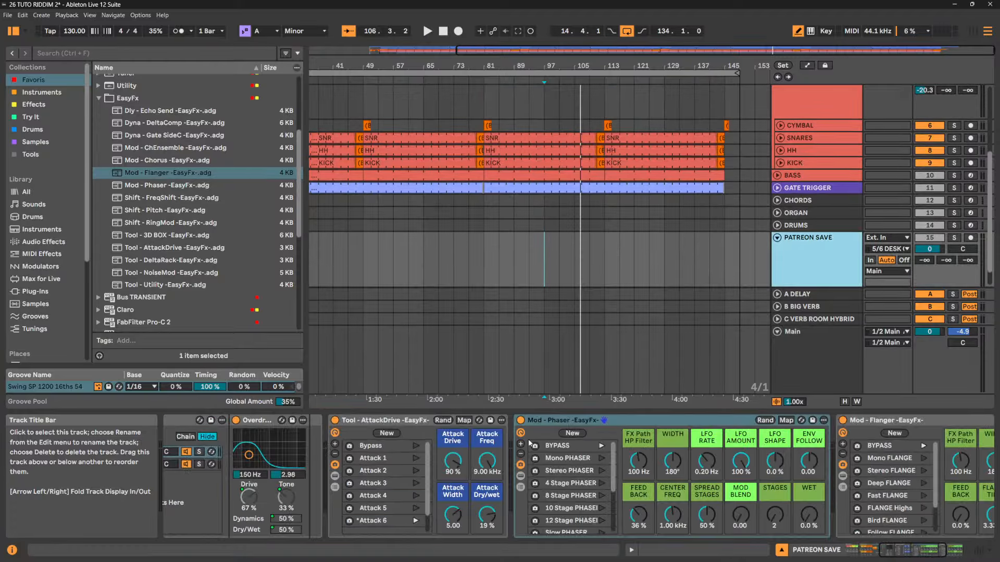
Replace the old Mod - Phaser rack on PATREON SAVE with the cut one, pasted at the end of the chain
click(634, 422)
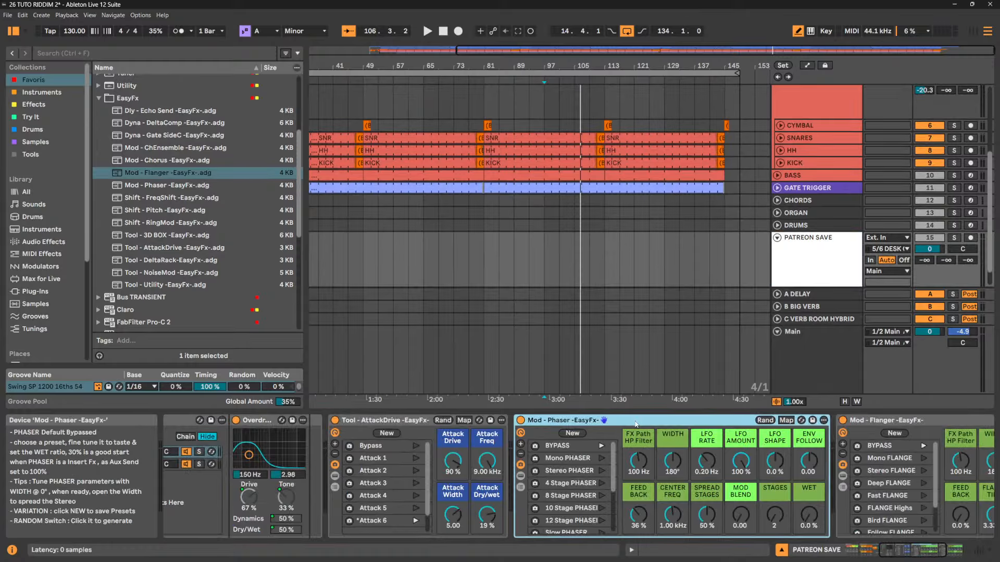
key(Delete)
right_click(897, 452)
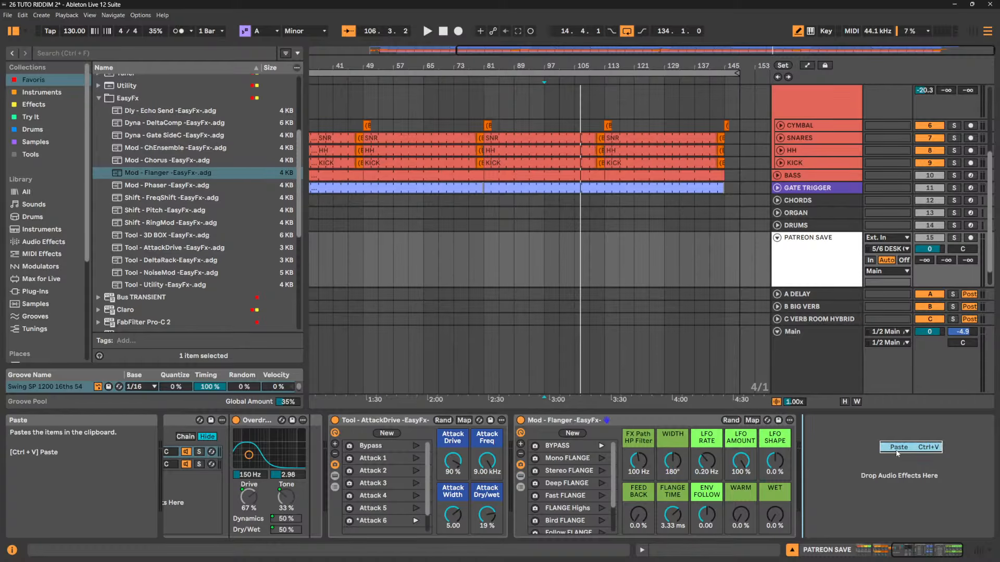
click(896, 452)
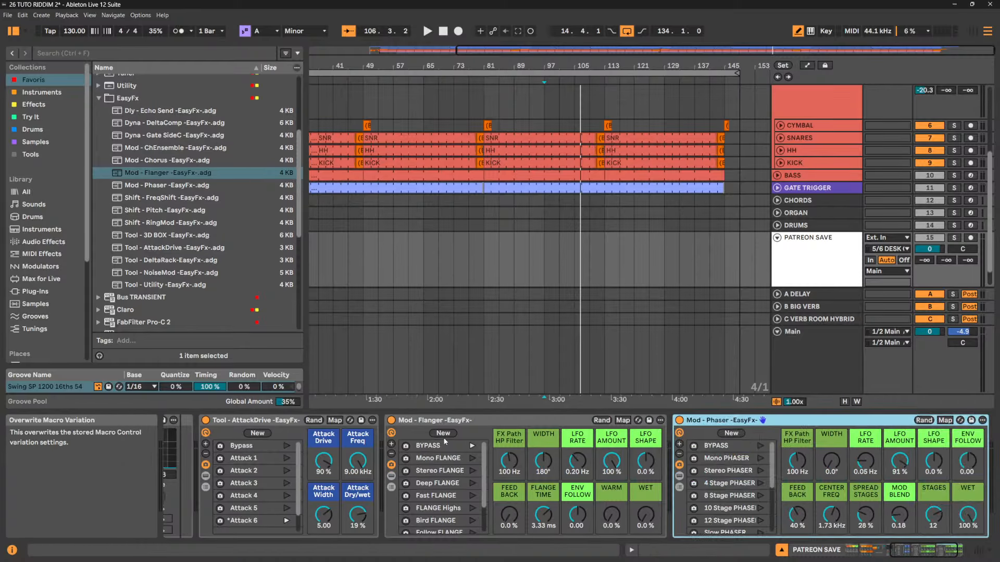
Copy the Mod - Flanger rack from PATREON SAVE and paste it after CRUNCH on the drum bus
right_click(499, 420)
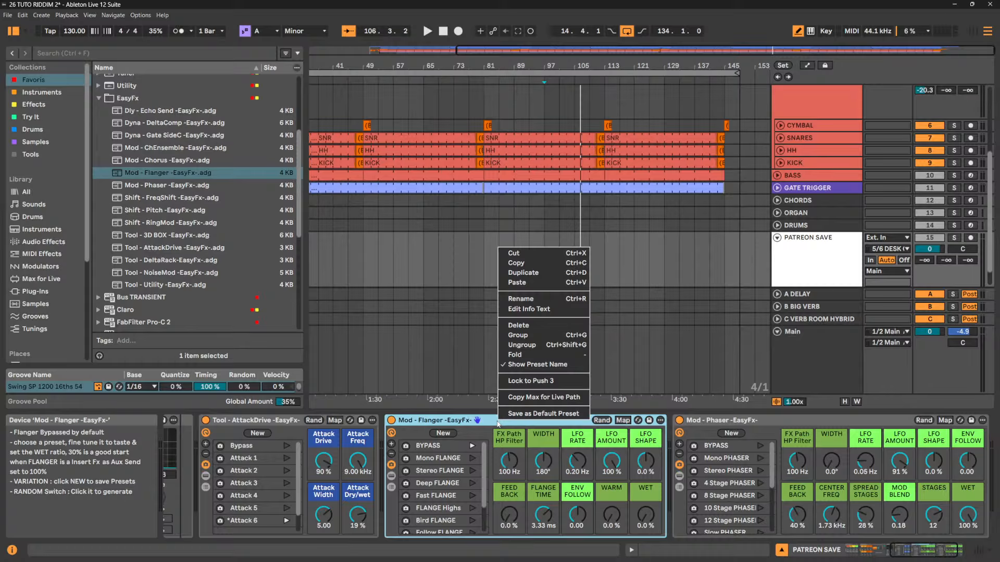
click(519, 266)
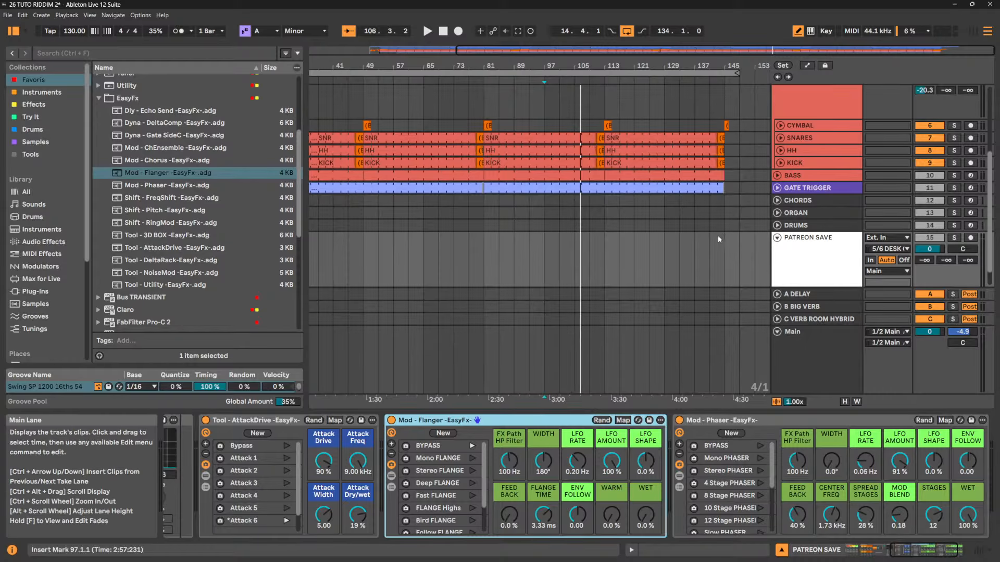
click(816, 229)
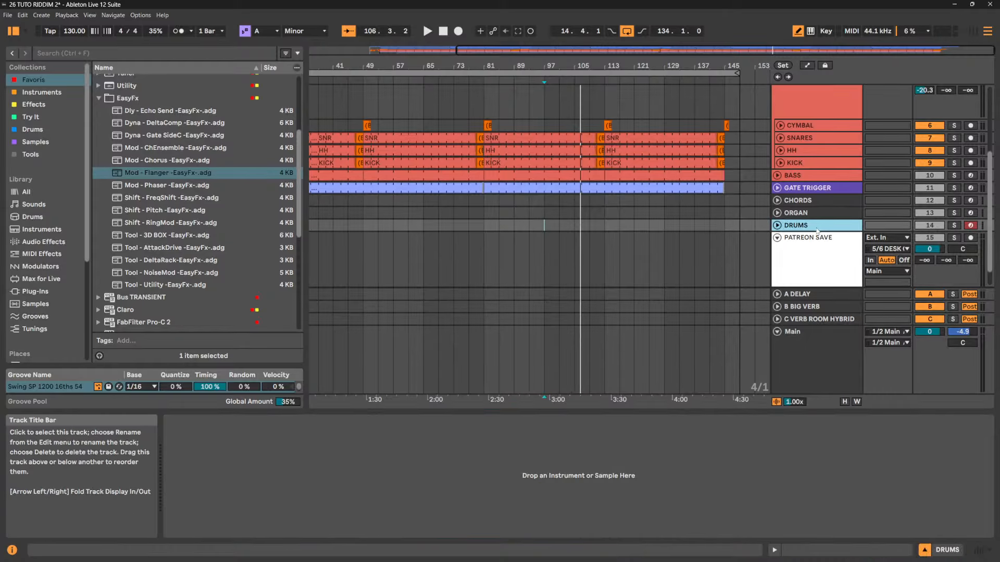
click(822, 104)
right_click(532, 445)
click(548, 452)
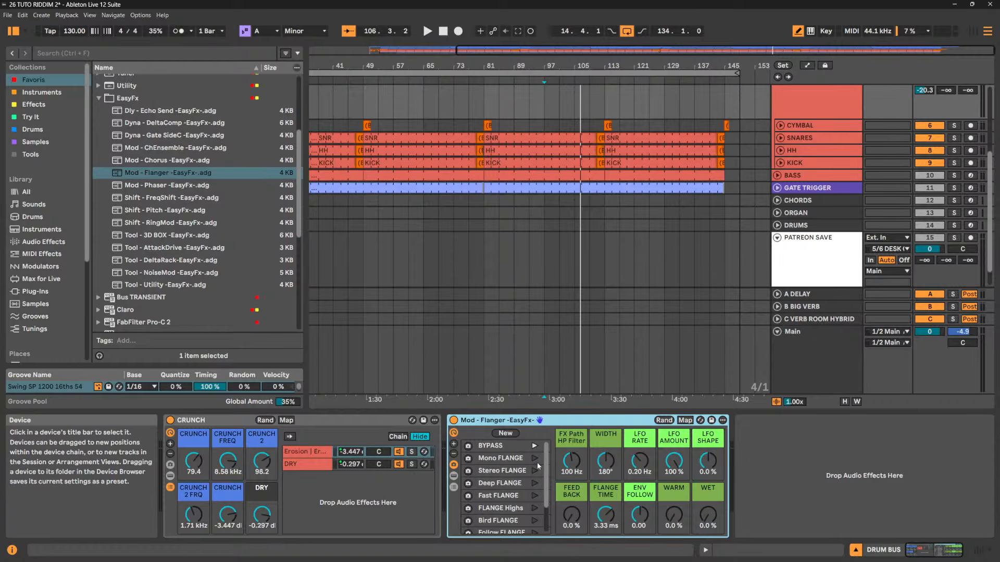
Start playback on BYPASS and audition the Mono, Stereo, Deep and Fast FLANGE variations on the drums
key(space)
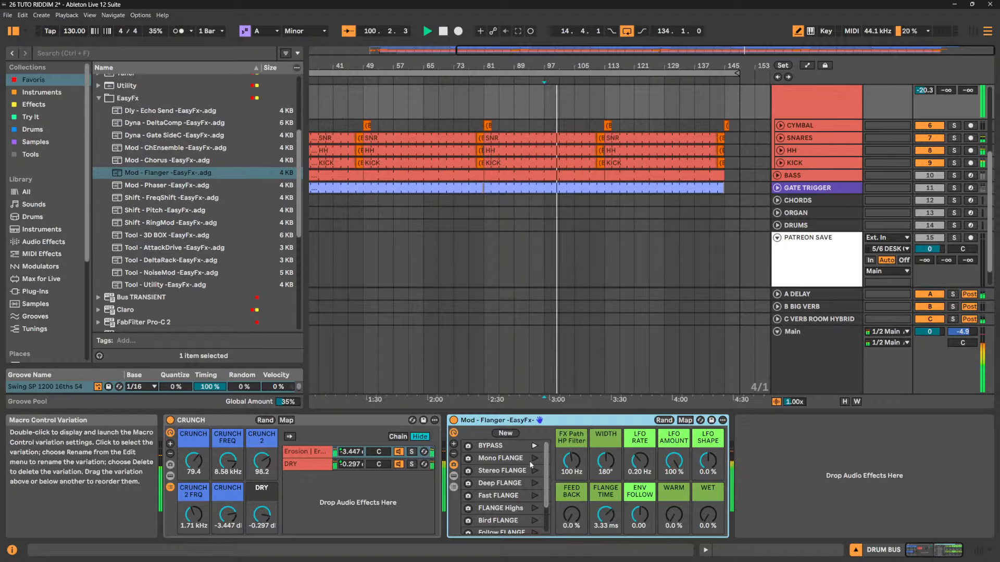
click(532, 459)
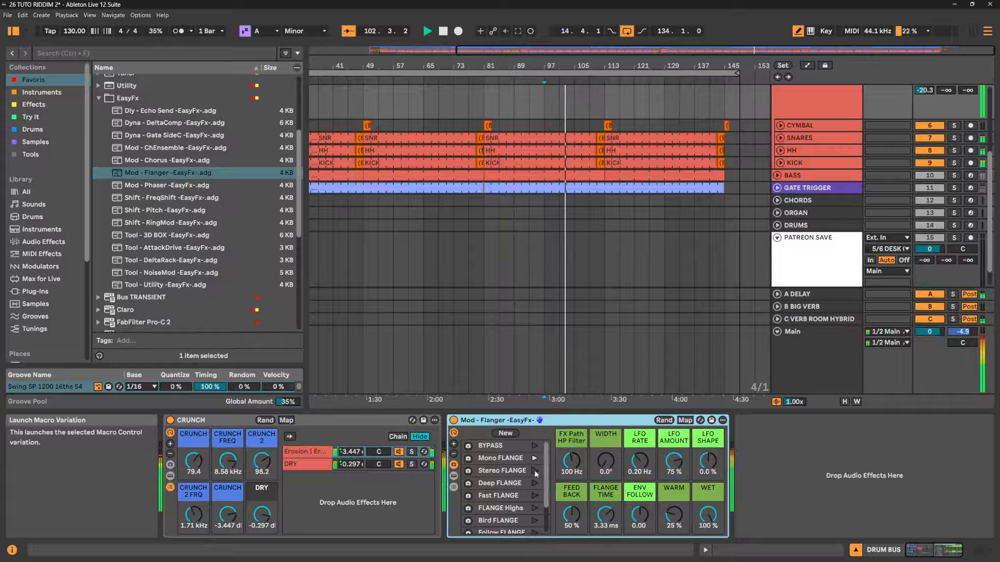
click(534, 471)
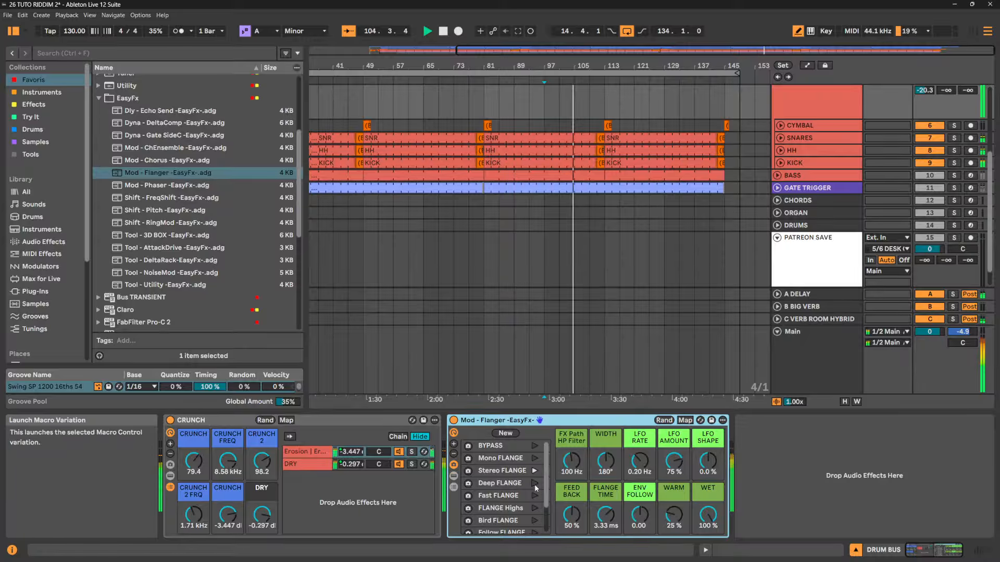
click(534, 484)
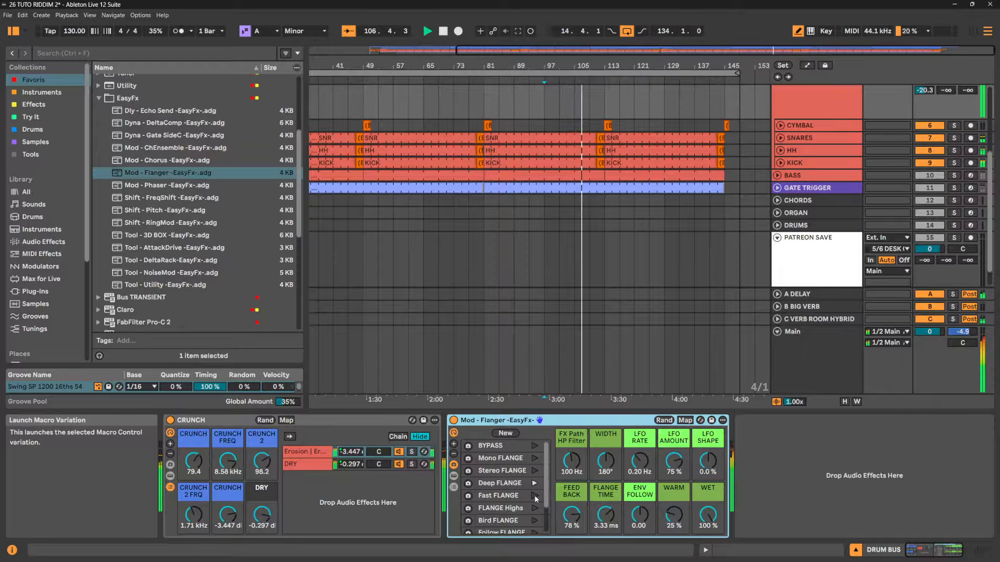
click(534, 495)
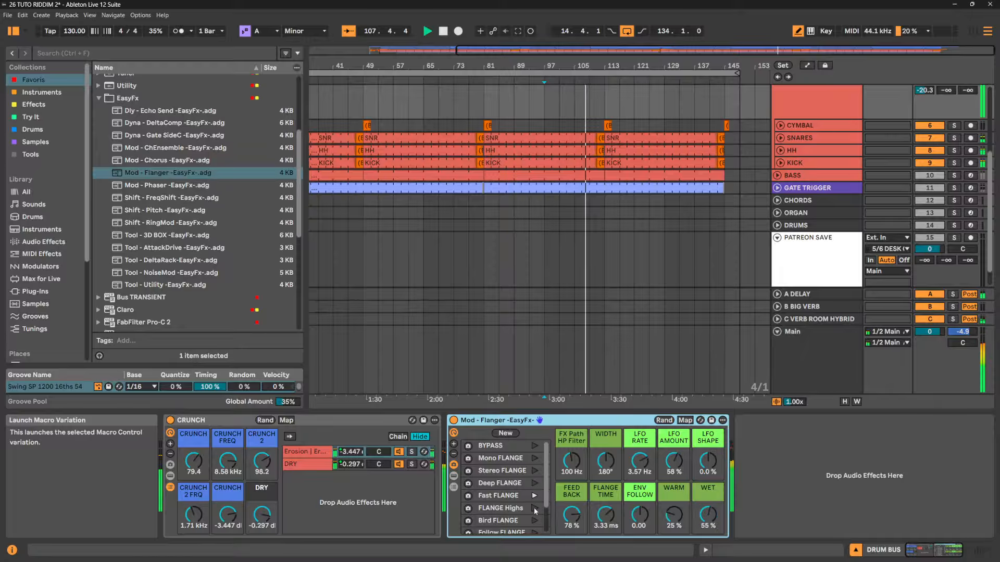
Audition FLANGE Highs, Bird FLANGE and Follow FLANGE, lowering the Main volume to -2.0, and return to Mono FLANGE
click(533, 507)
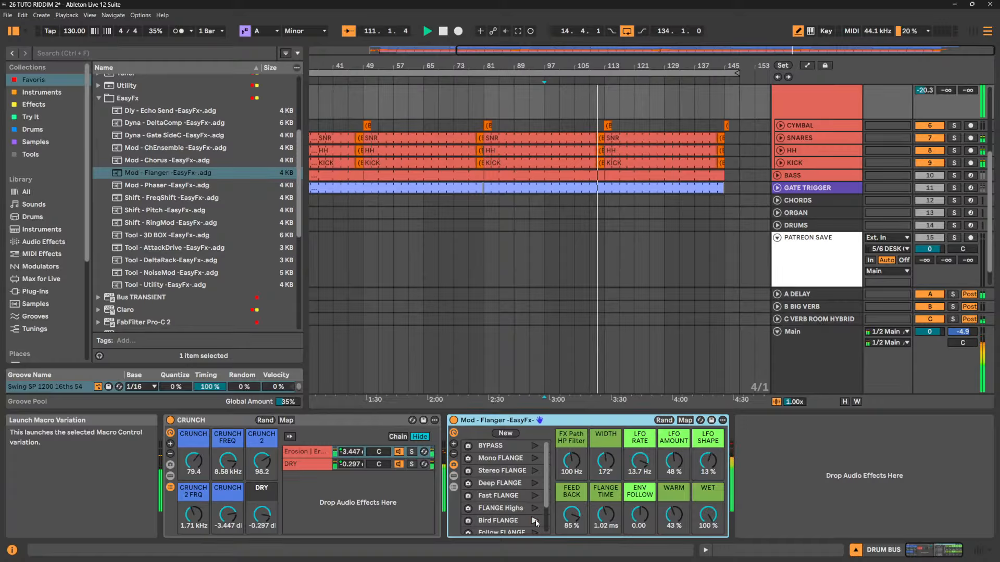
click(534, 520)
scroll(525, 528, down, 1)
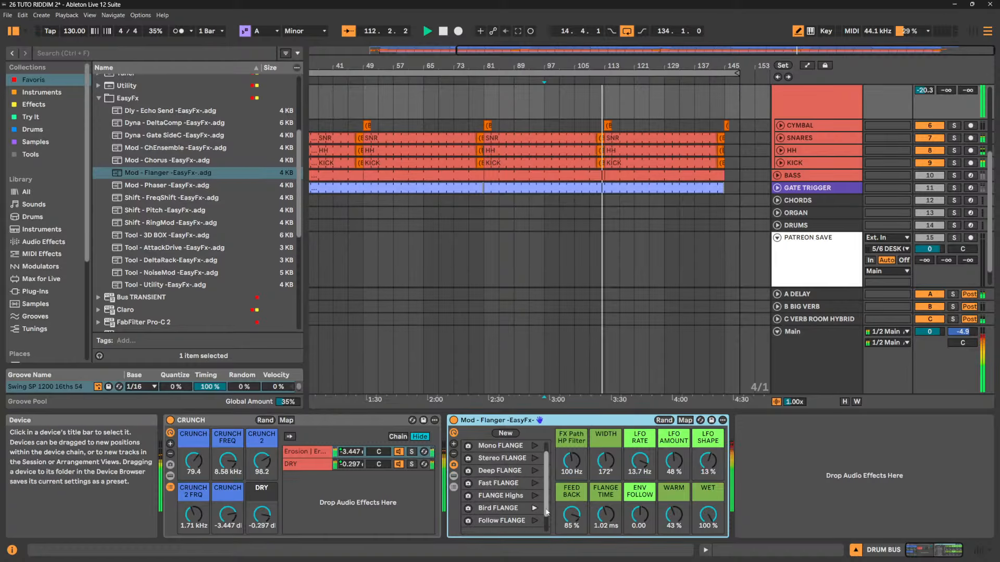
click(534, 520)
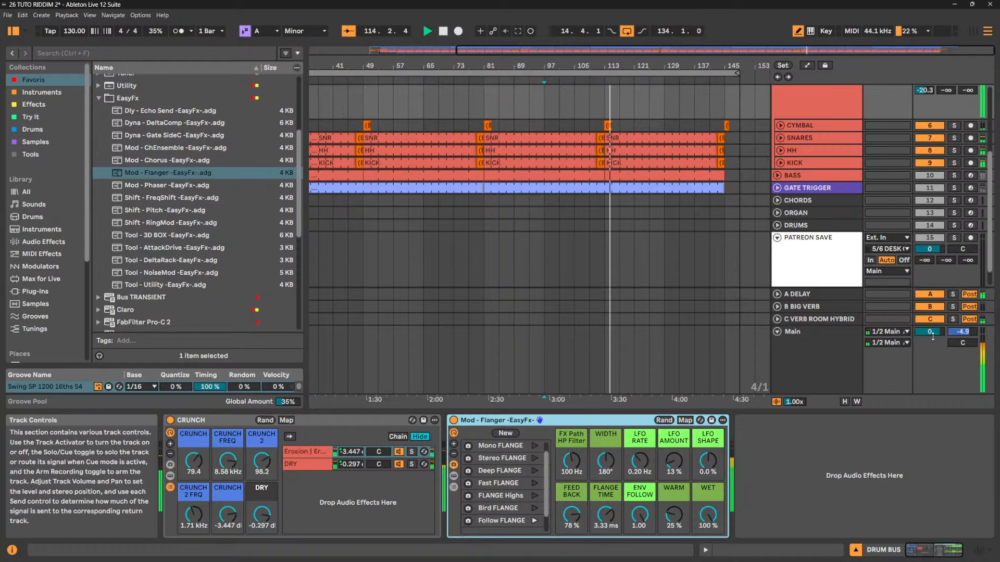
drag(929, 332, 930, 341)
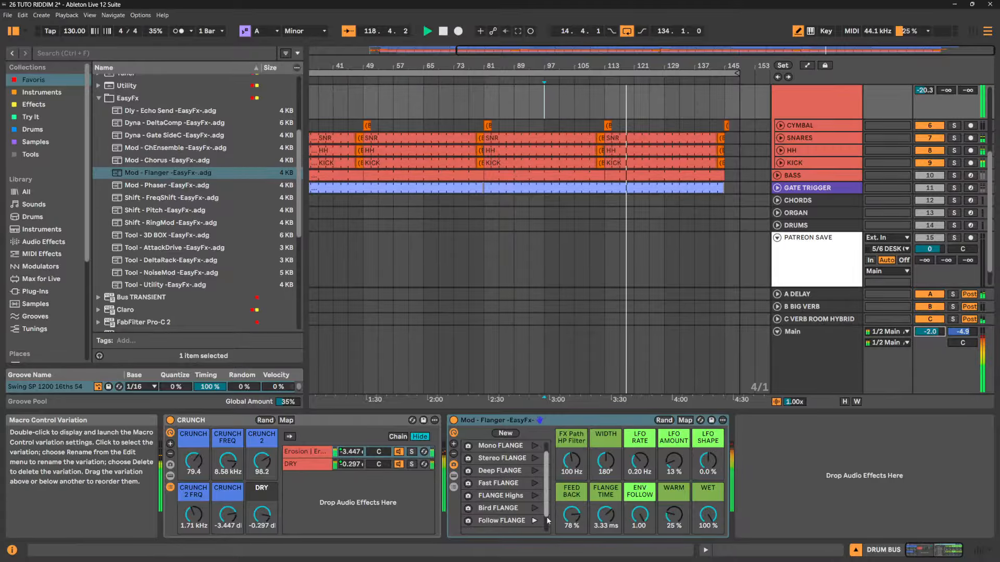
click(534, 445)
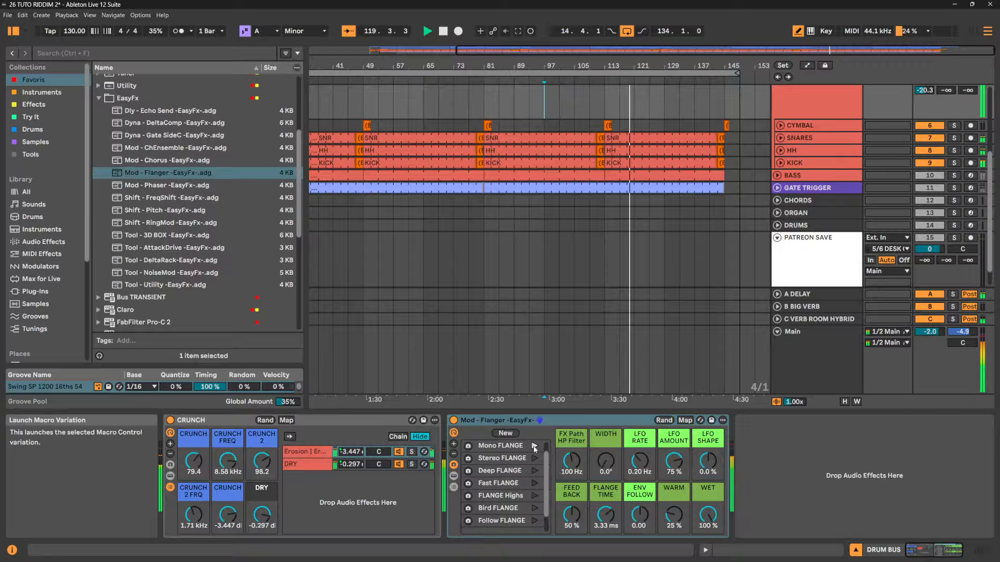
Stop playback, delete the Mod - Flanger rack from the drum bus, and unsolo and fold the DRUM BUS group
click(569, 420)
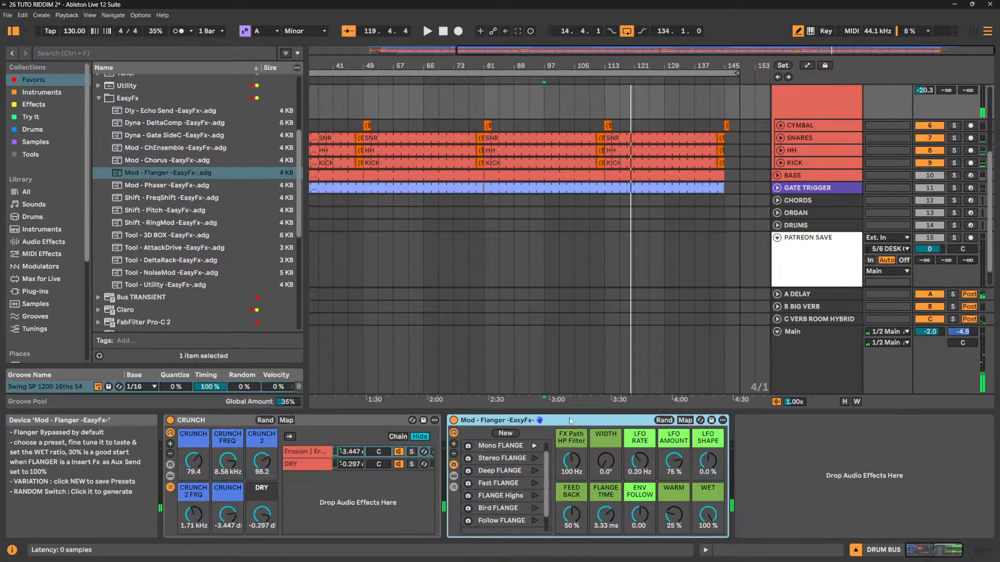
key(Delete)
scroll(974, 127, up, 3)
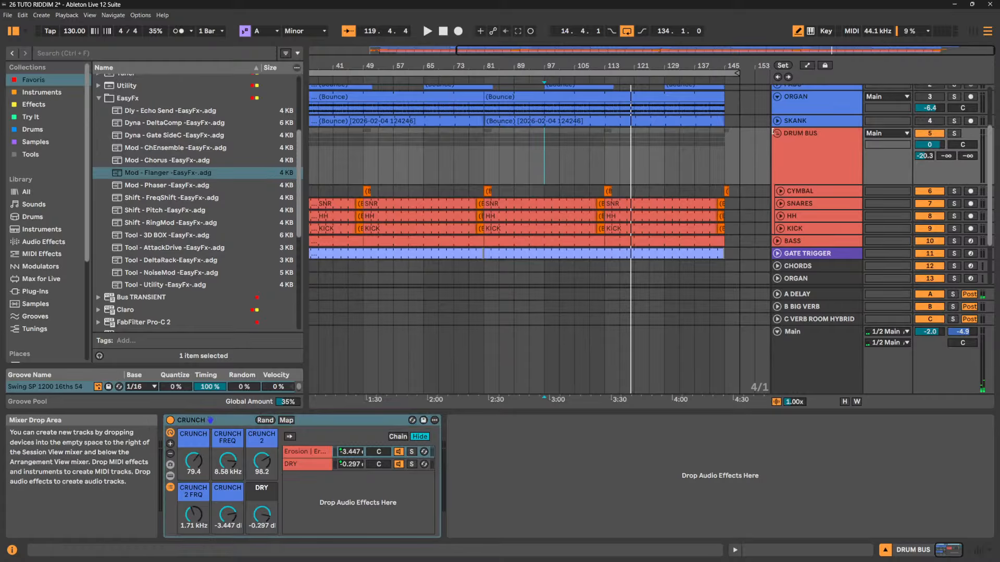
click(776, 132)
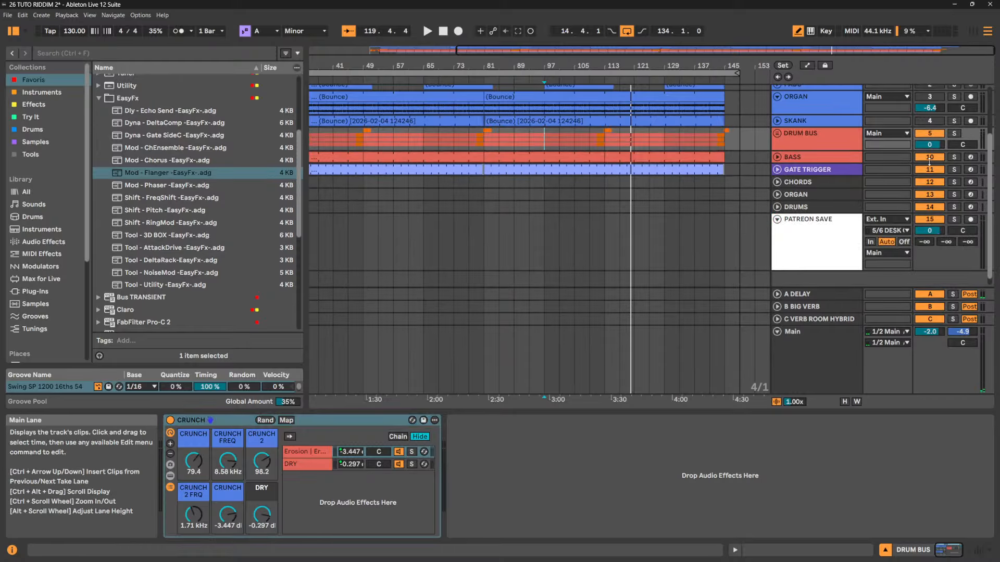
Solo the BASS track, show the Audio Effects library in the browser, and play the bass briefly
click(952, 158)
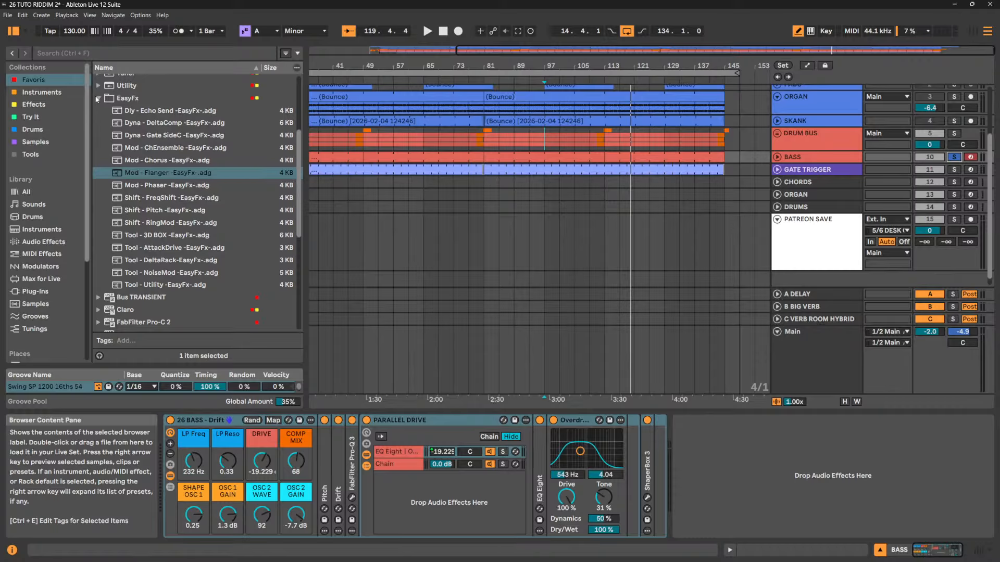
click(97, 99)
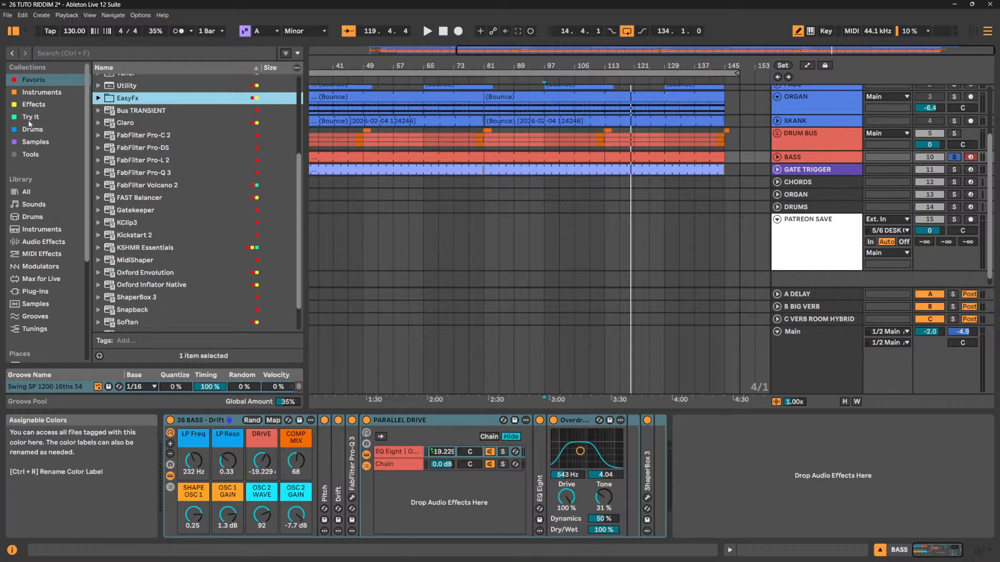
click(44, 242)
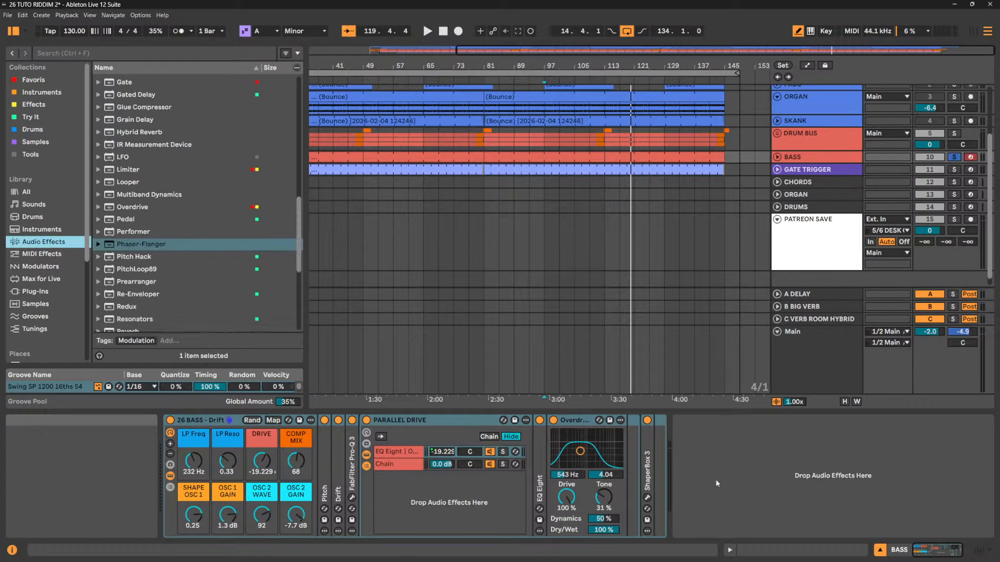
key(space)
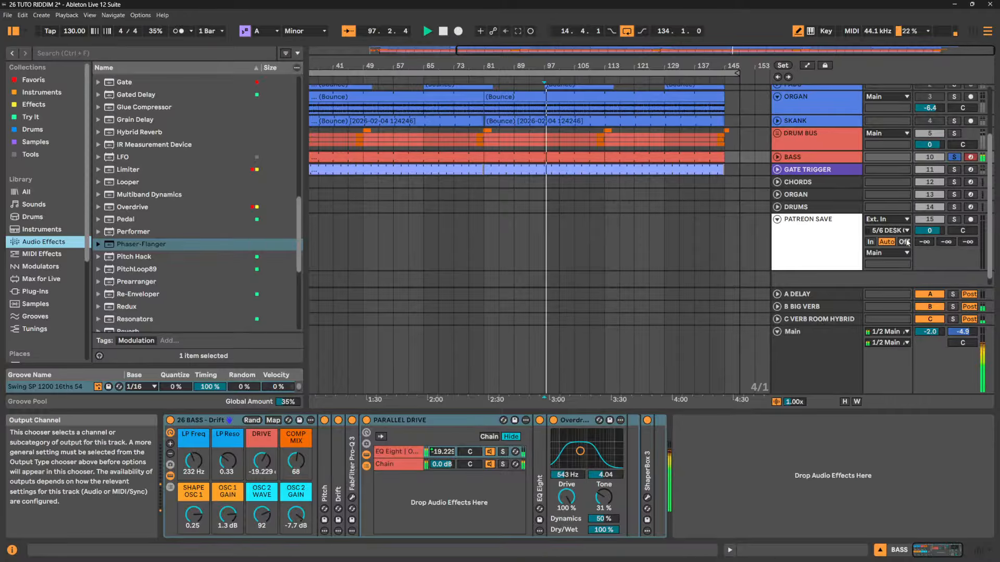
key(space)
Load the Pitch Hack audio effect after ShaperBox 3 at the end of the BASS track's chain
click(140, 257)
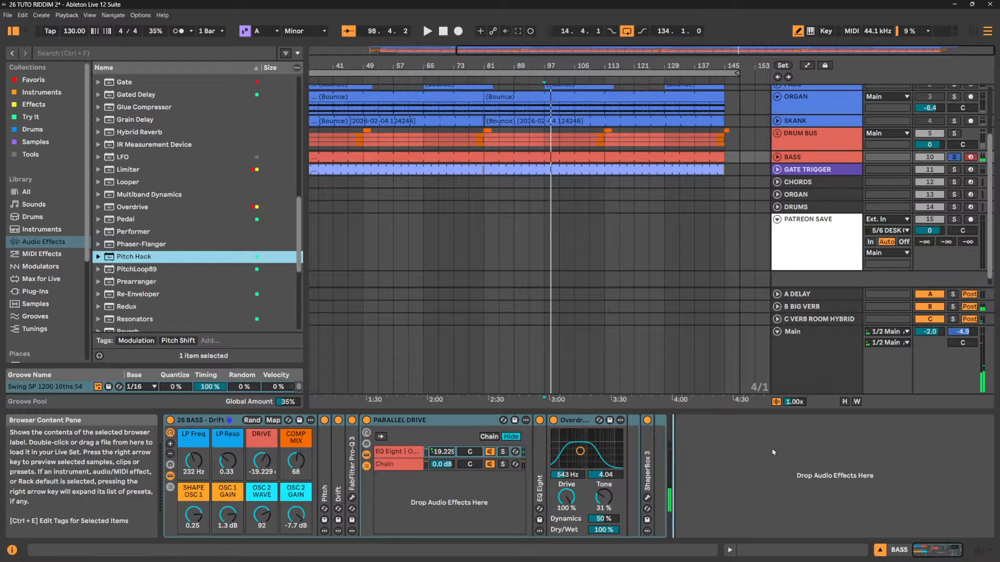
drag(771, 447, 772, 452)
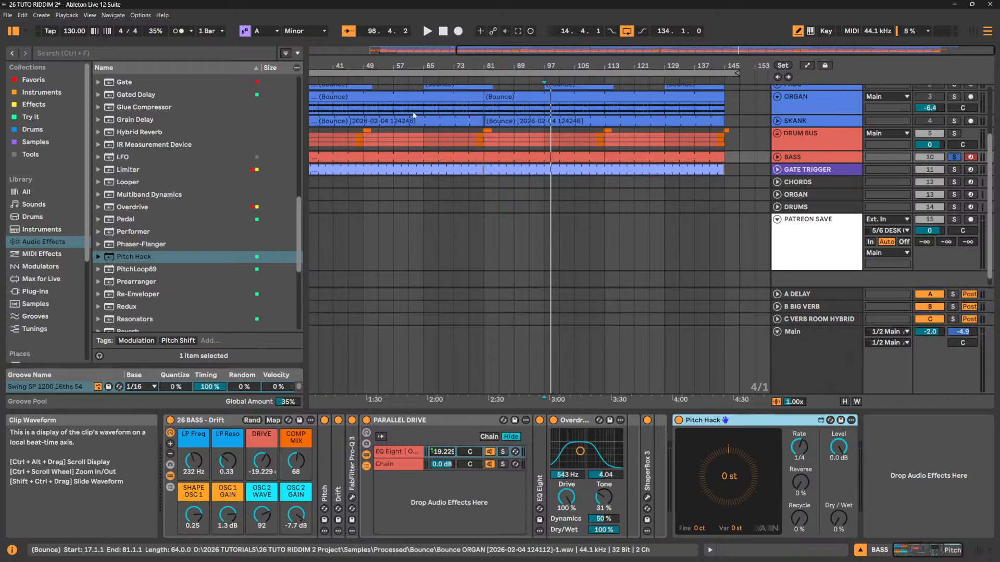
mouse_move(296, 218)
mouse_down()
mouse_move(309, 81)
mouse_move(289, 185)
mouse_move(294, 231)
mouse_up()
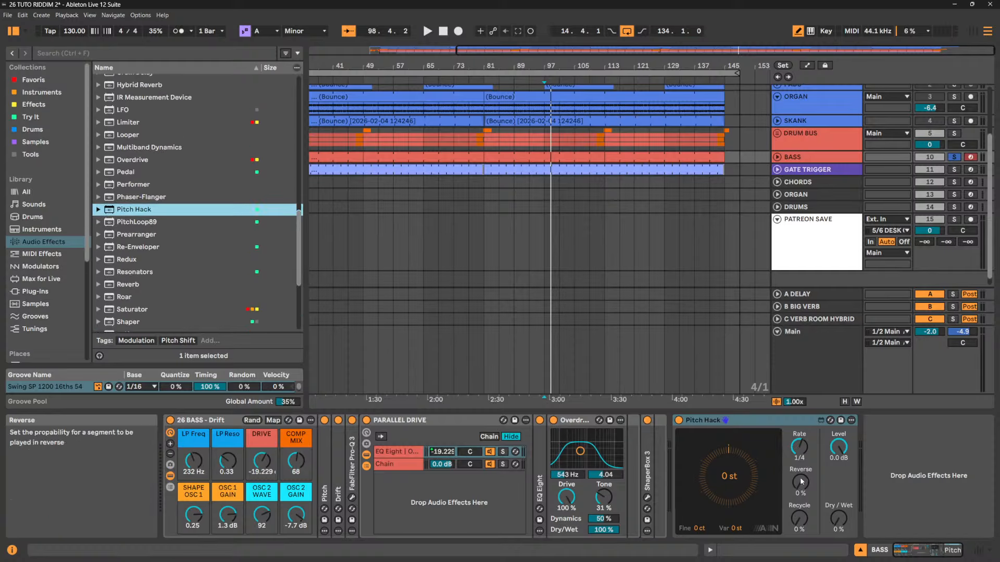
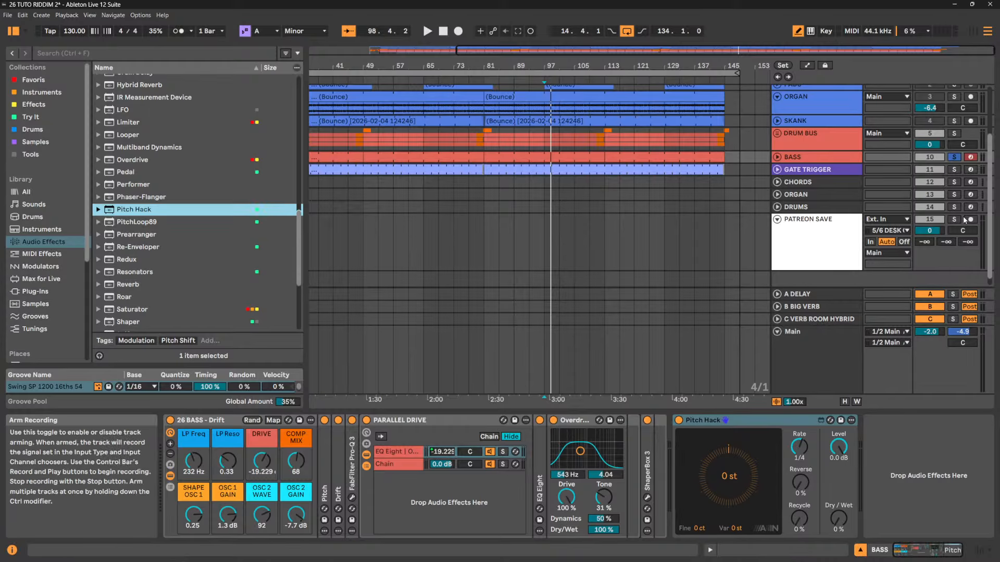
Move the Pitch Hack device from the BASS track to the DRUM BUS, placing it after the CRUNCH rack
right_click(743, 422)
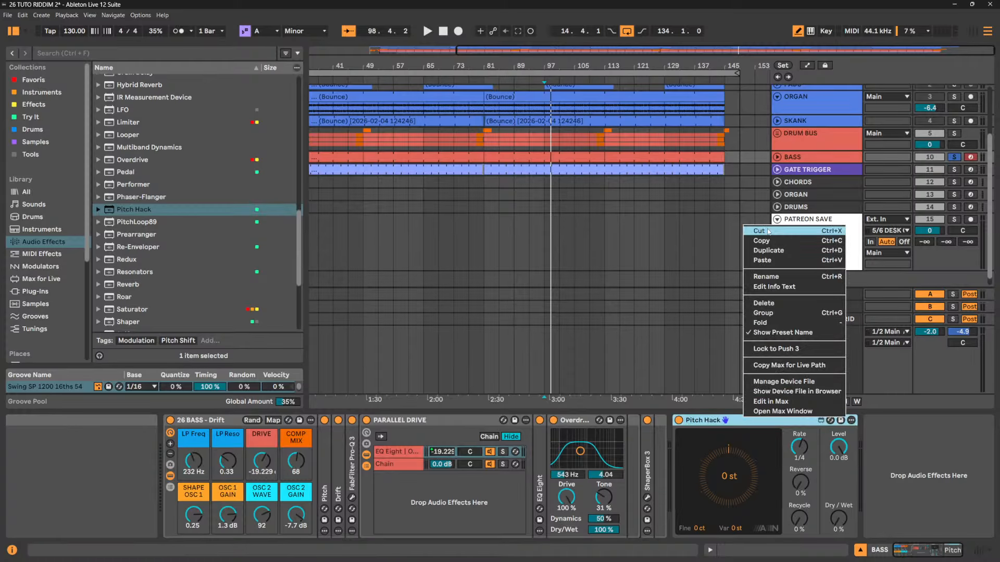
click(802, 231)
click(817, 138)
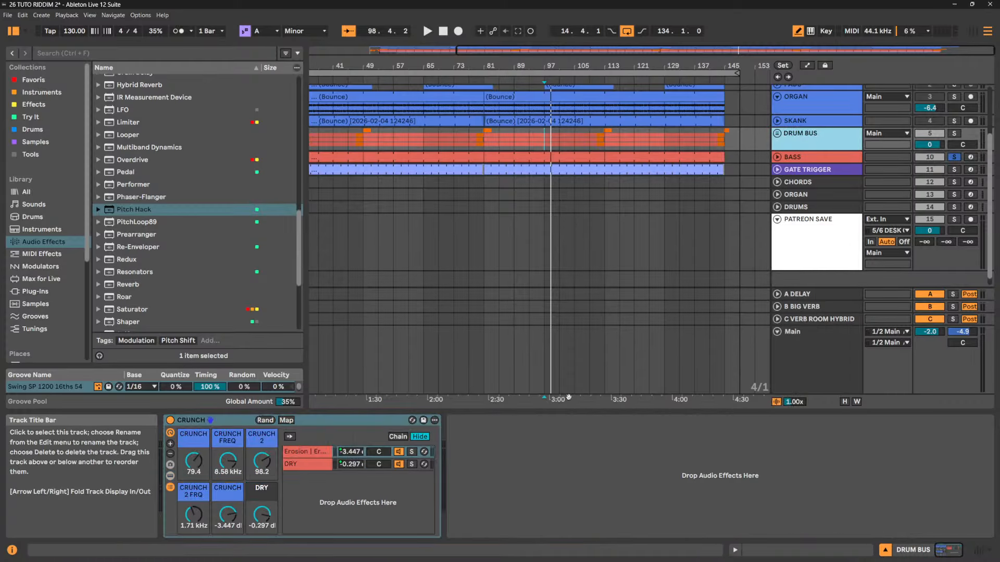
right_click(518, 437)
click(545, 442)
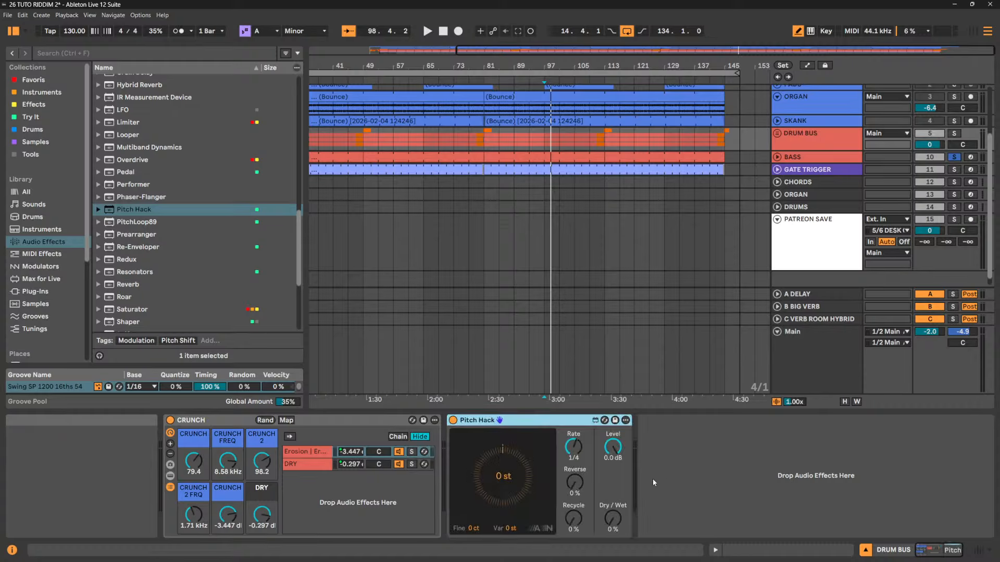
Solo the DRUM BUS during playback and try shifting Pitch Hack's transposition up and down
key(space)
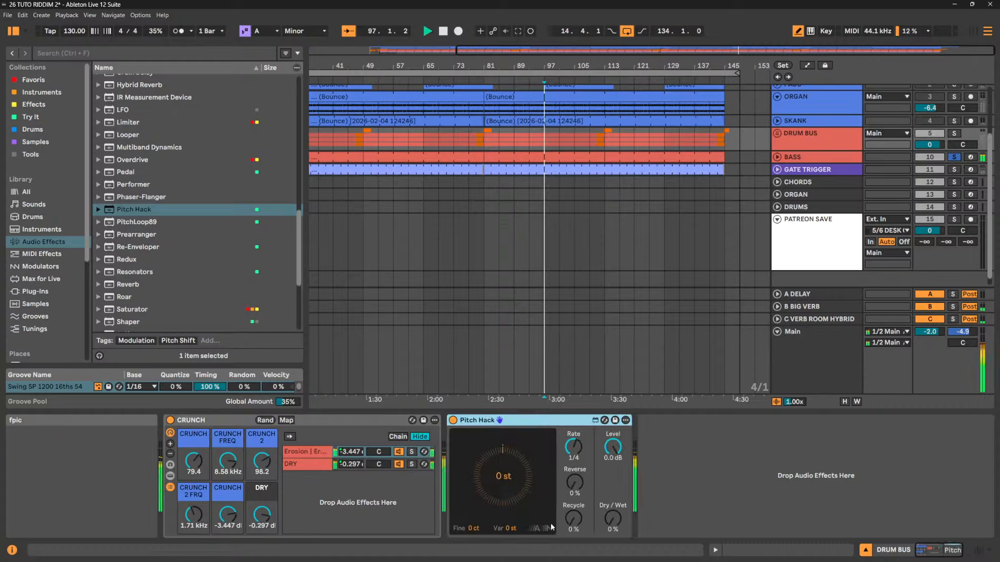
click(955, 134)
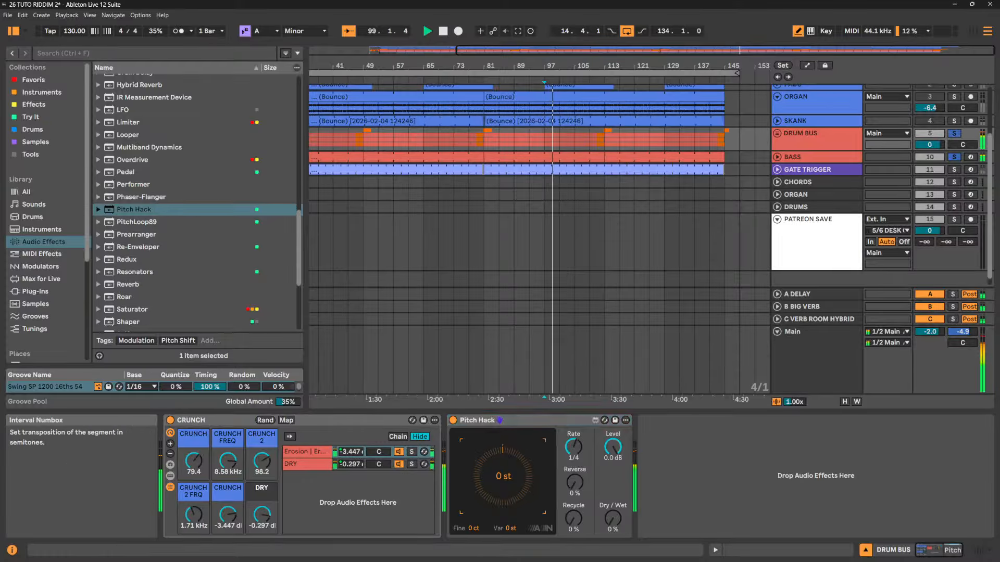
drag(509, 480, 509, 442)
drag(508, 480, 511, 515)
key(space)
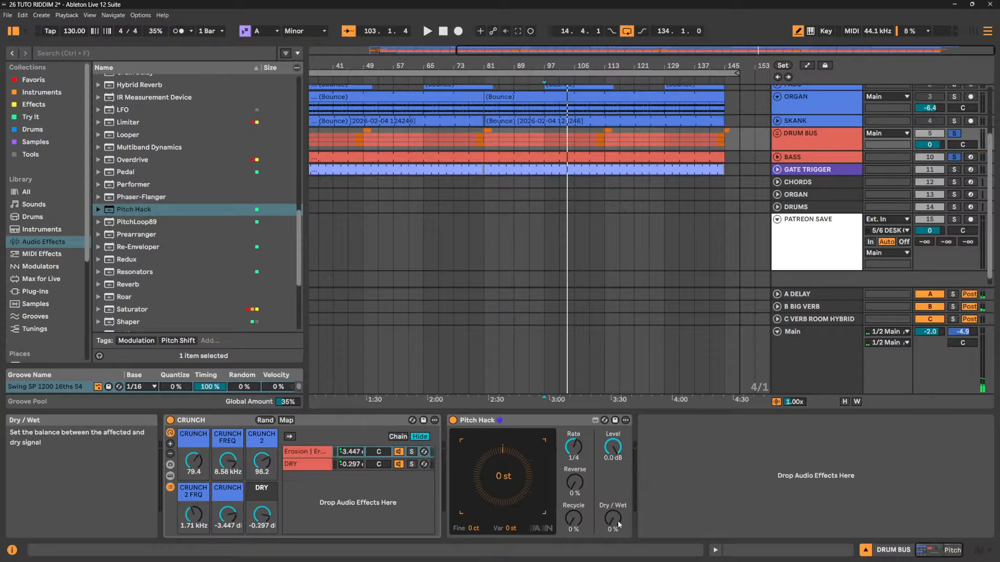
right_click(557, 419)
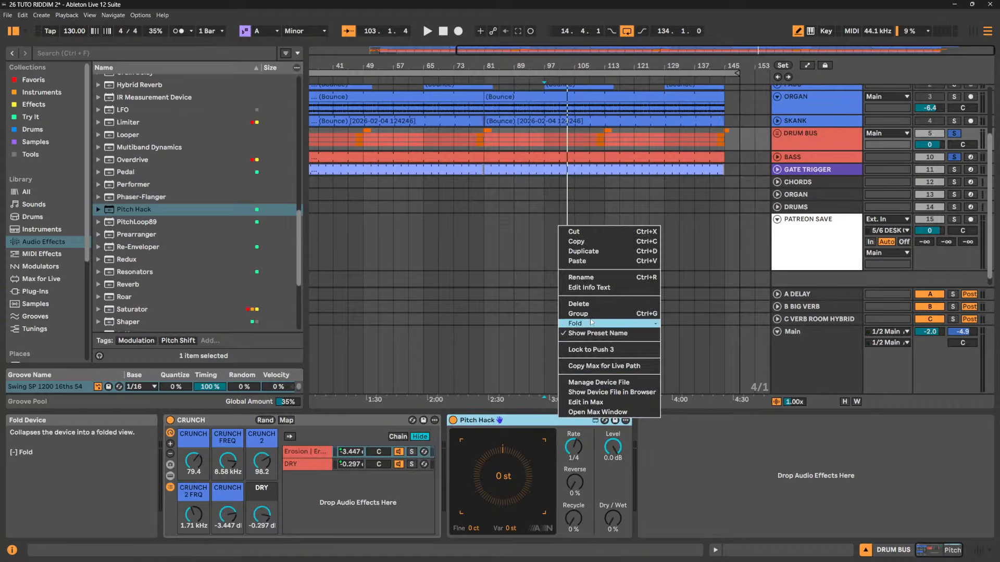
click(692, 476)
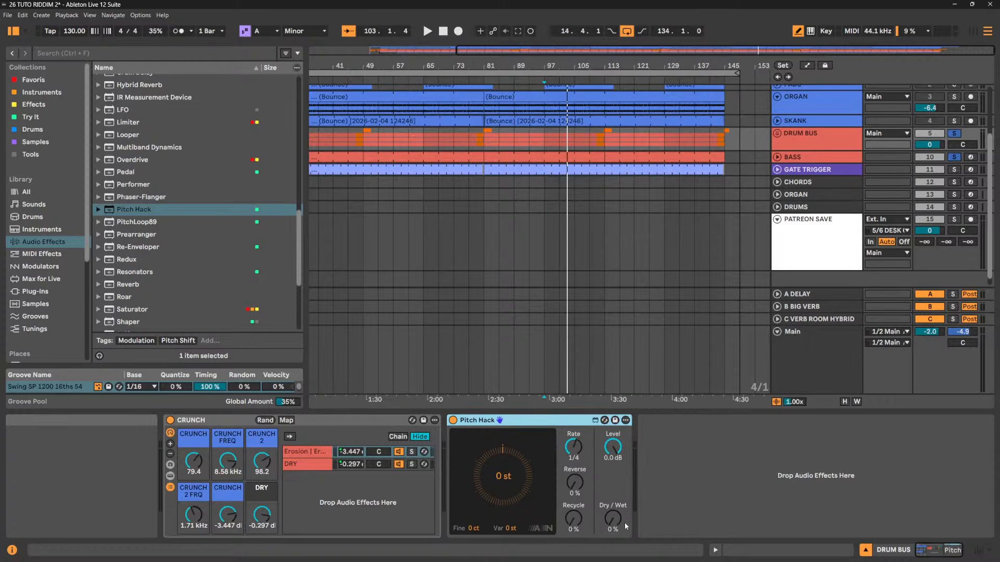
Set Pitch Hack's Dry/Wet to 100% during playback and sweep its transposition up to +11 st and down to -9 st
key(space)
drag(612, 519, 613, 450)
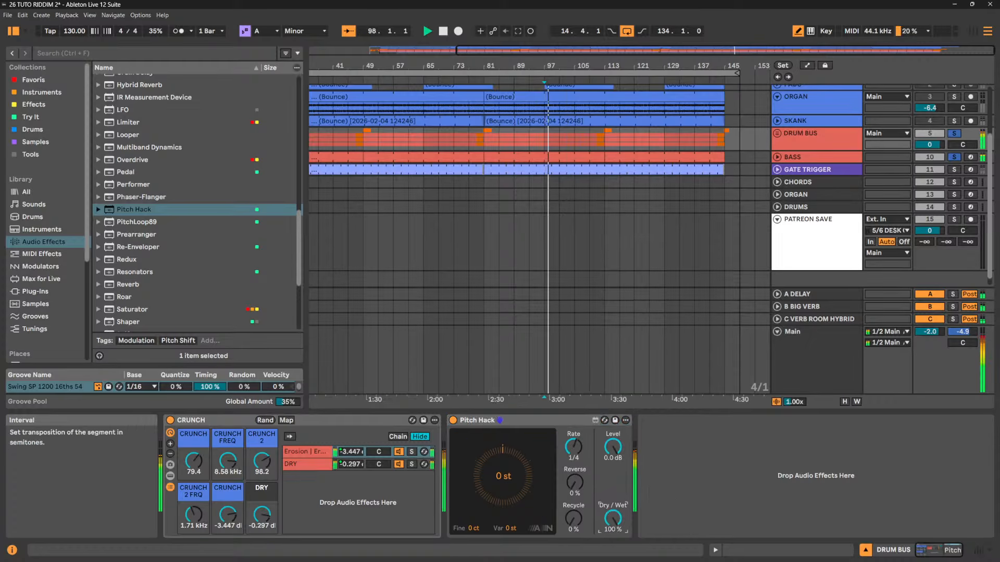
mouse_move(503, 476)
mouse_down()
mouse_move(503, 445)
mouse_move(503, 481)
mouse_up()
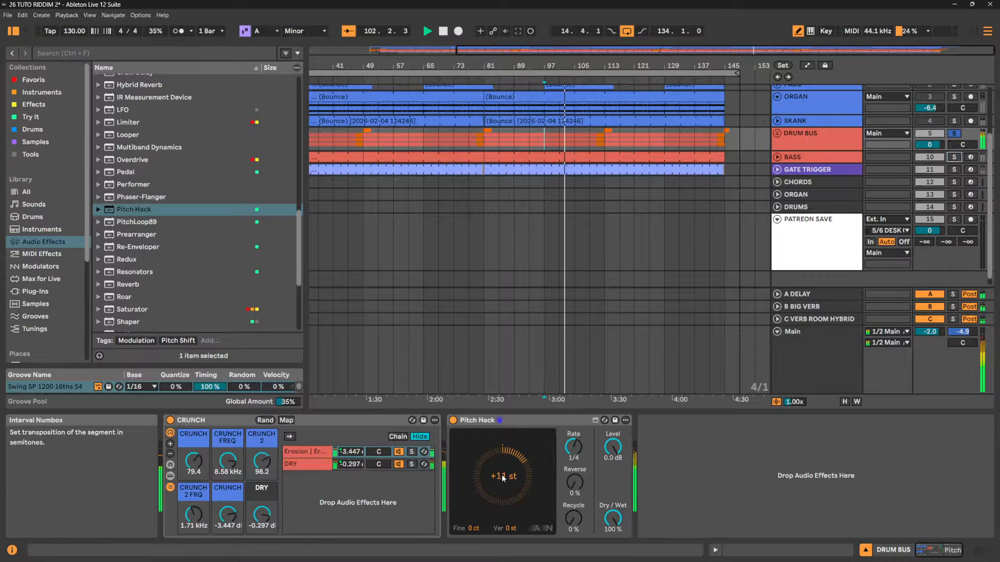
drag(502, 477, 499, 526)
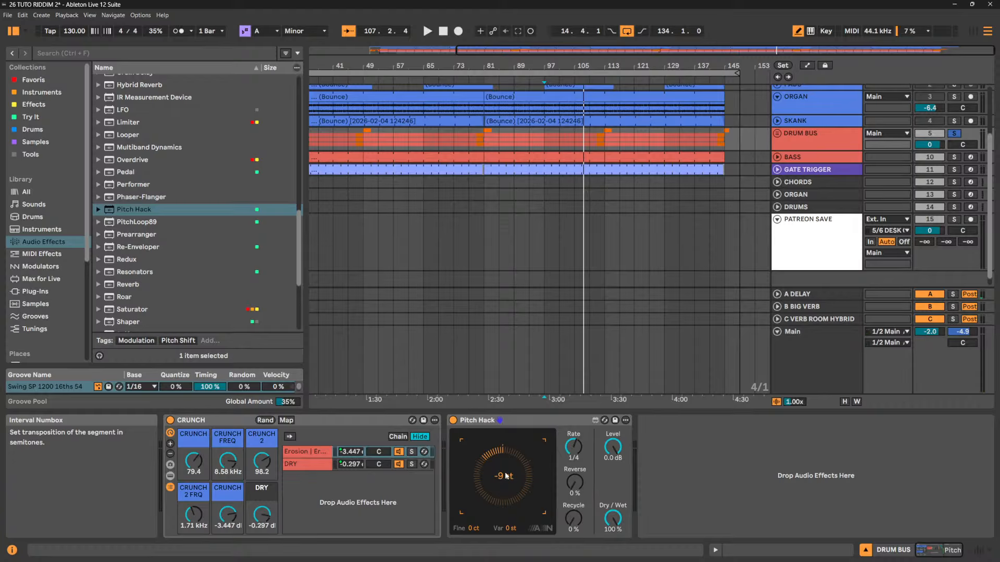
Play the drums with the transposition raised to +9 st and try the fine and variation settings
key(space)
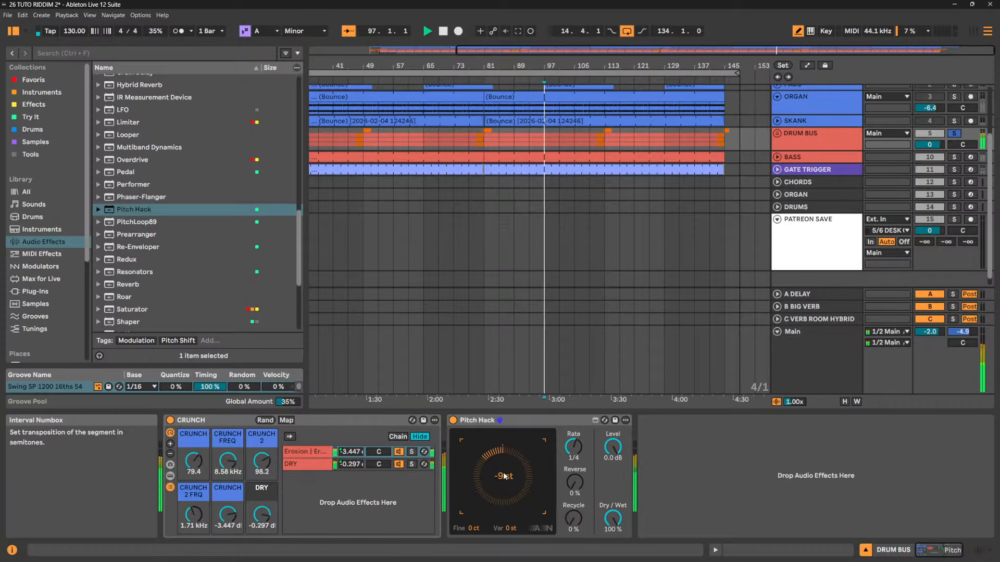
drag(504, 476, 503, 429)
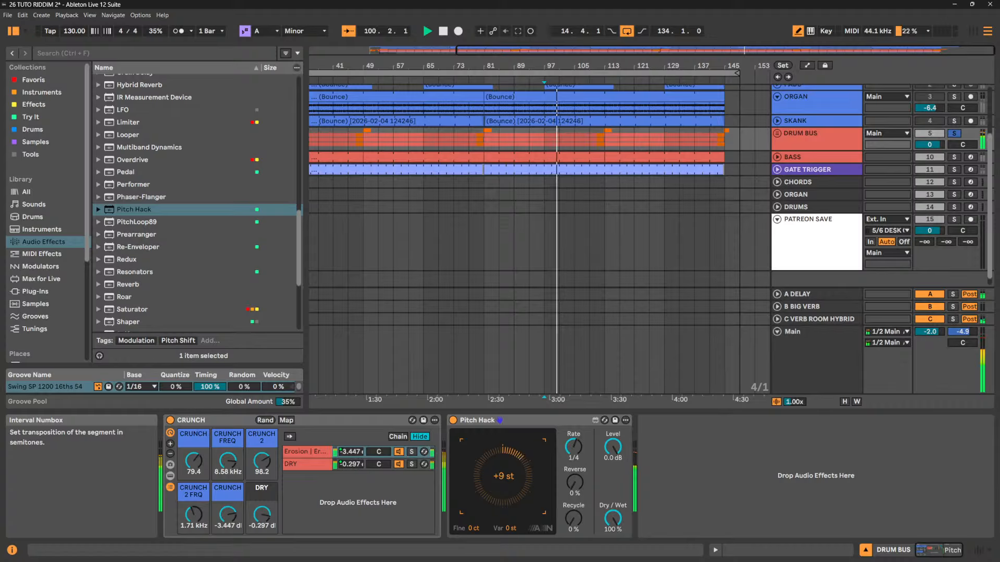
drag(510, 528, 472, 484)
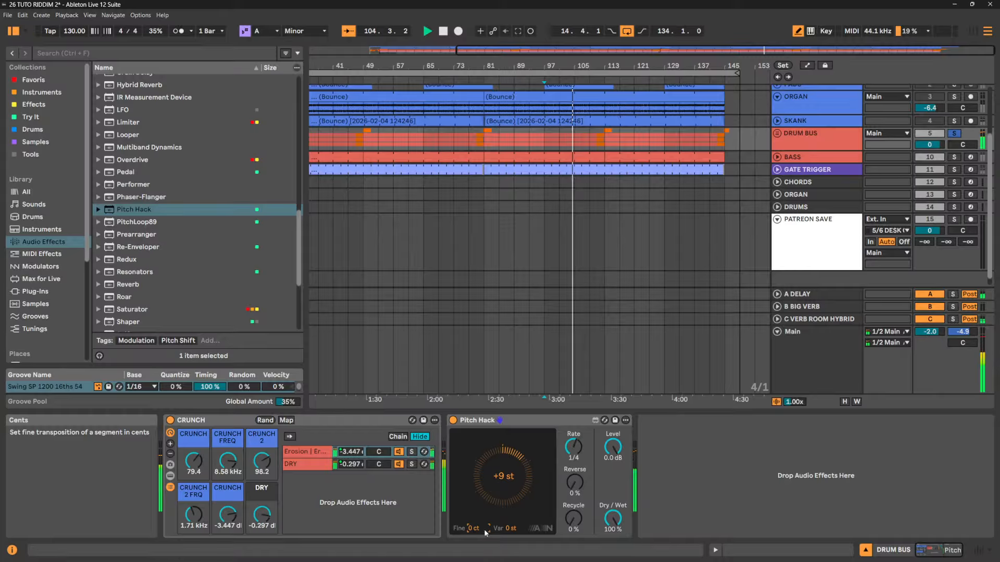
Set Pitch Hack's transposition to +12 st and audition the drums with it
click(510, 477)
text(12)
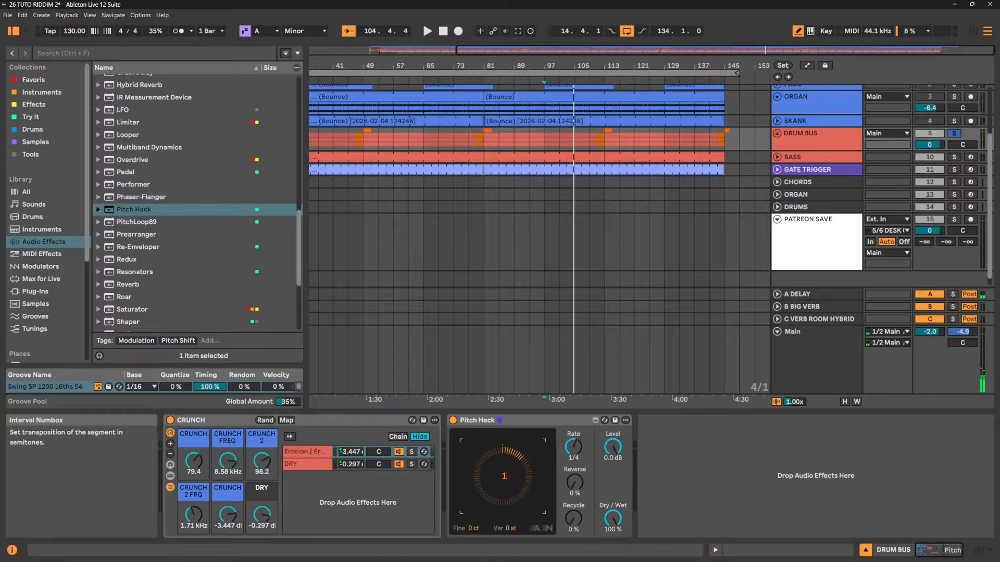
key(Return)
key(space)
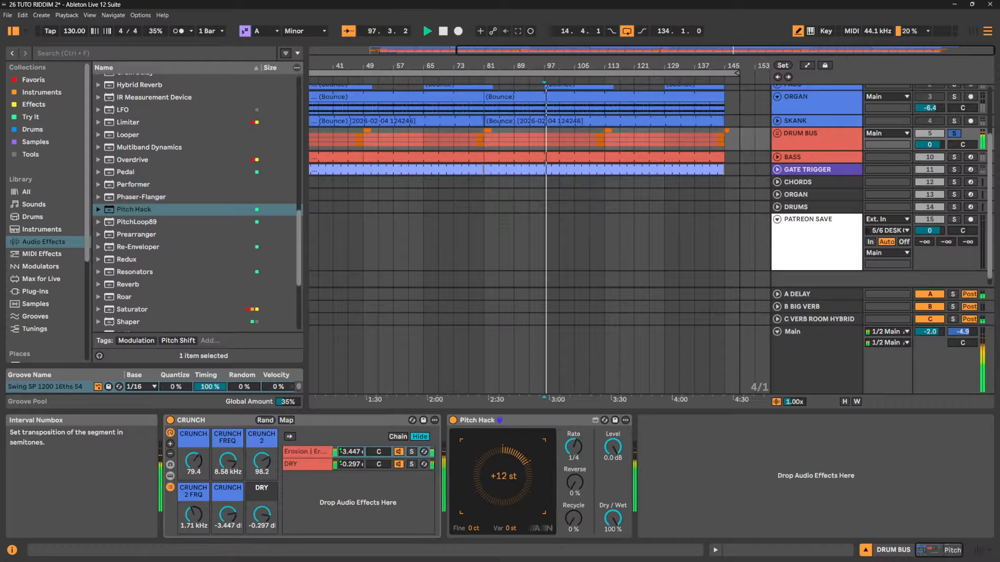
key(space)
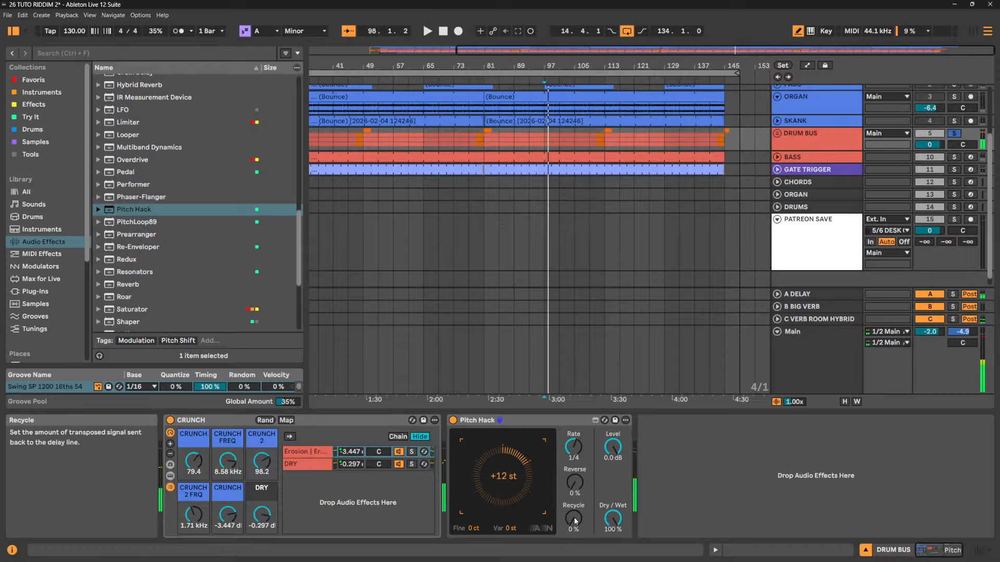
key(space)
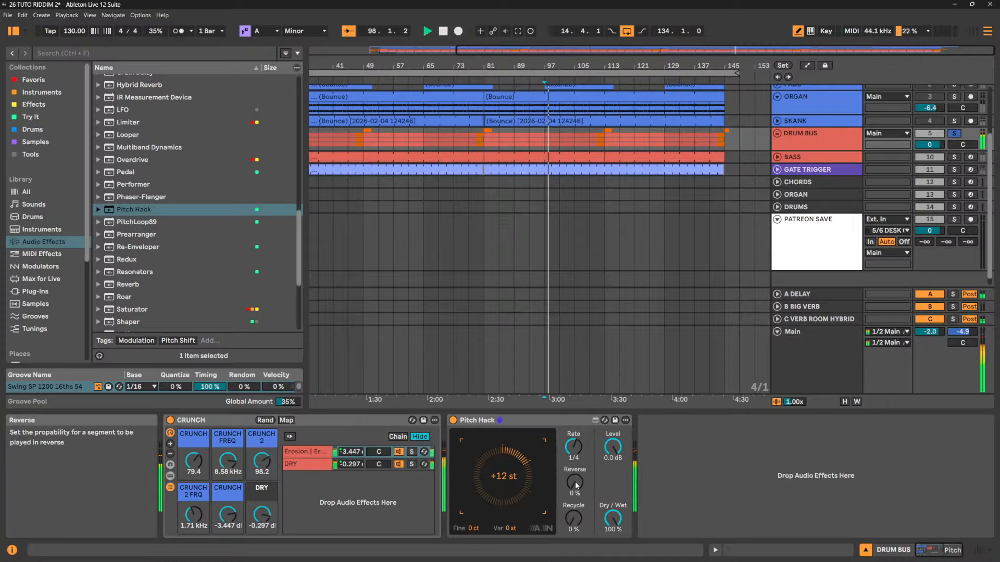
Audition Pitch Hack's Reverse probability at up to 91% and reset it to 0%
drag(576, 485, 577, 443)
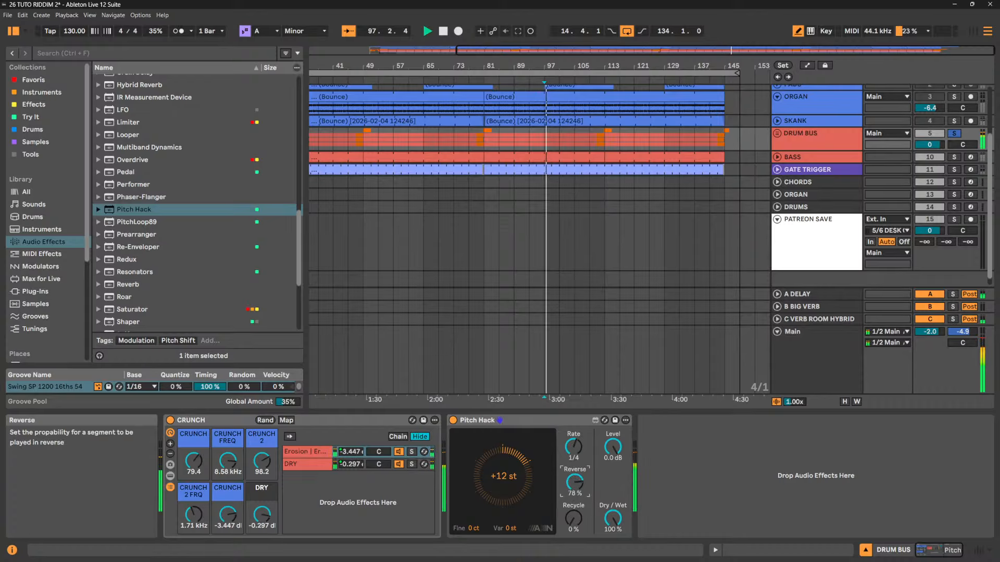
key(space)
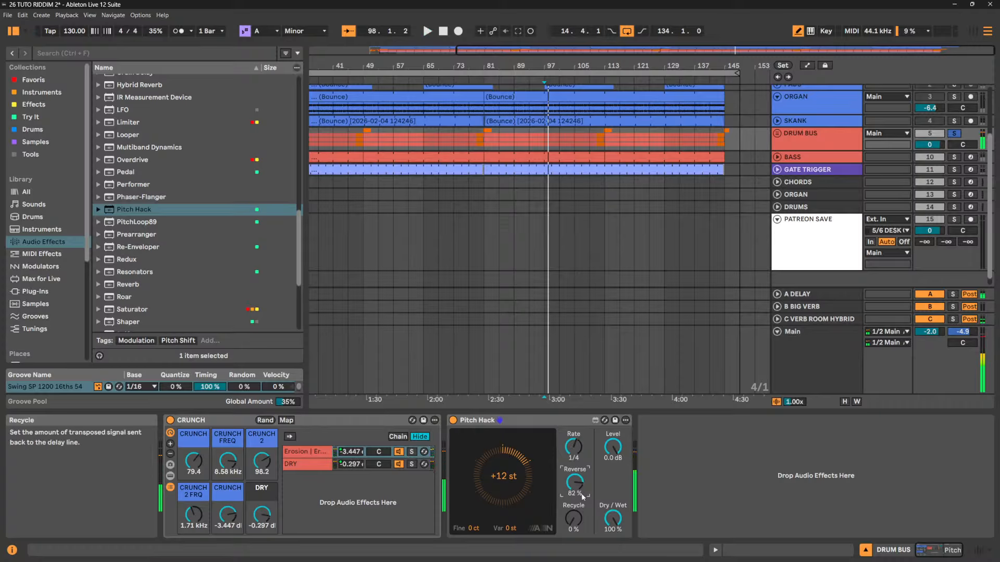
key(space)
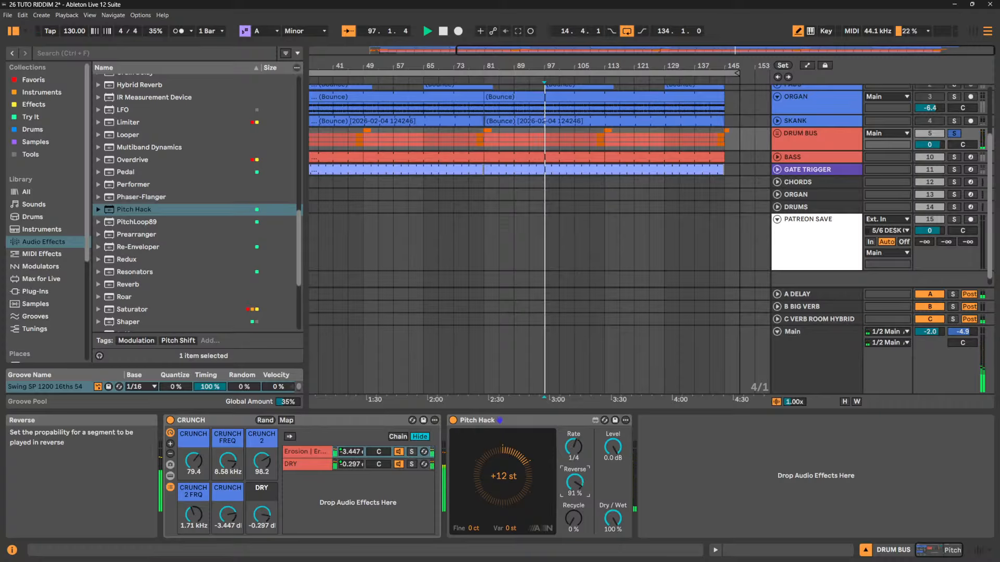
drag(575, 483, 574, 479)
key(space)
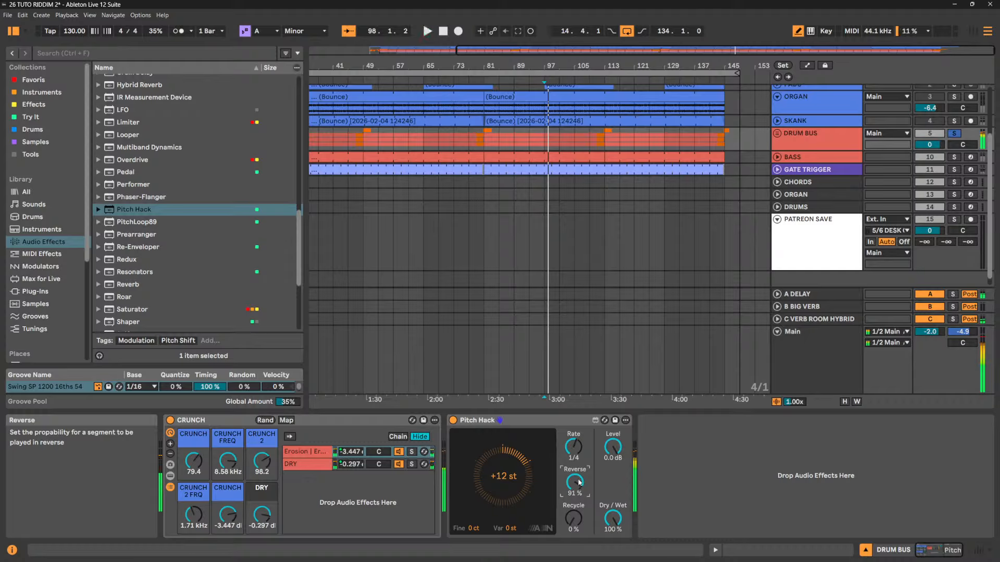
key(Delete)
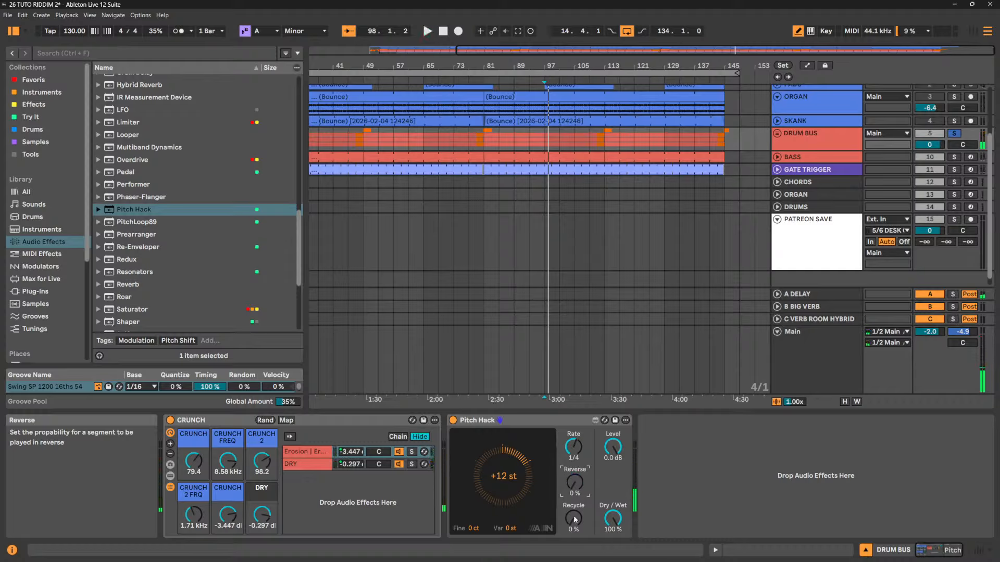
Play the drums while raising Pitch Hack's Recycle amount to 31%, and stop playback
key(space)
key(space)
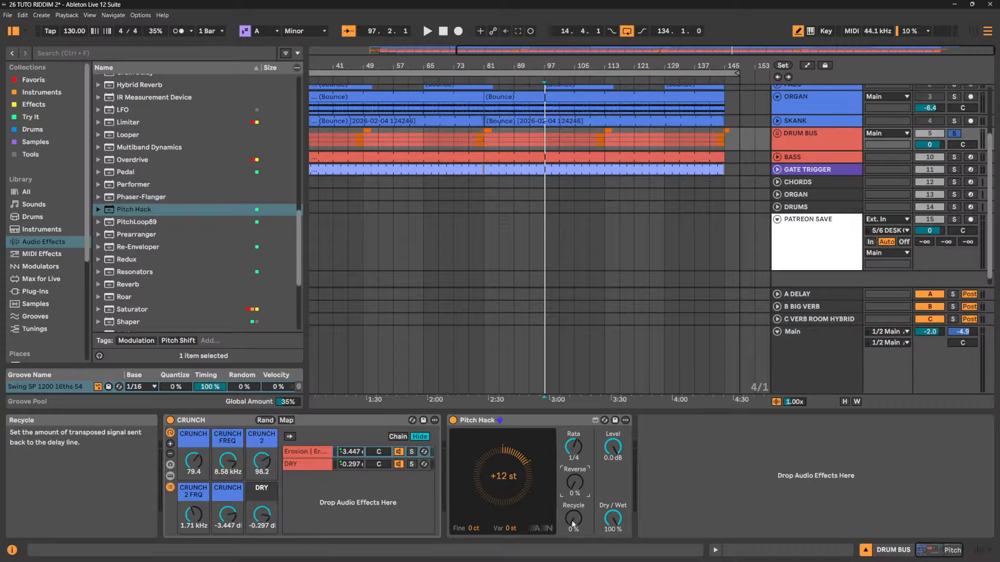
key(space)
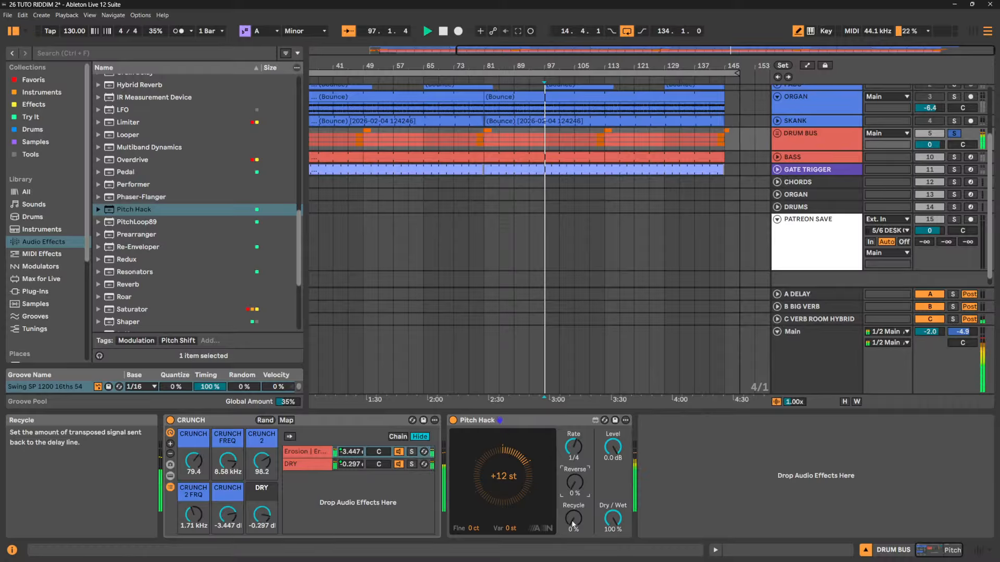
mouse_move(573, 520)
mouse_down()
mouse_move(573, 488)
mouse_move(573, 506)
mouse_up()
key(space)
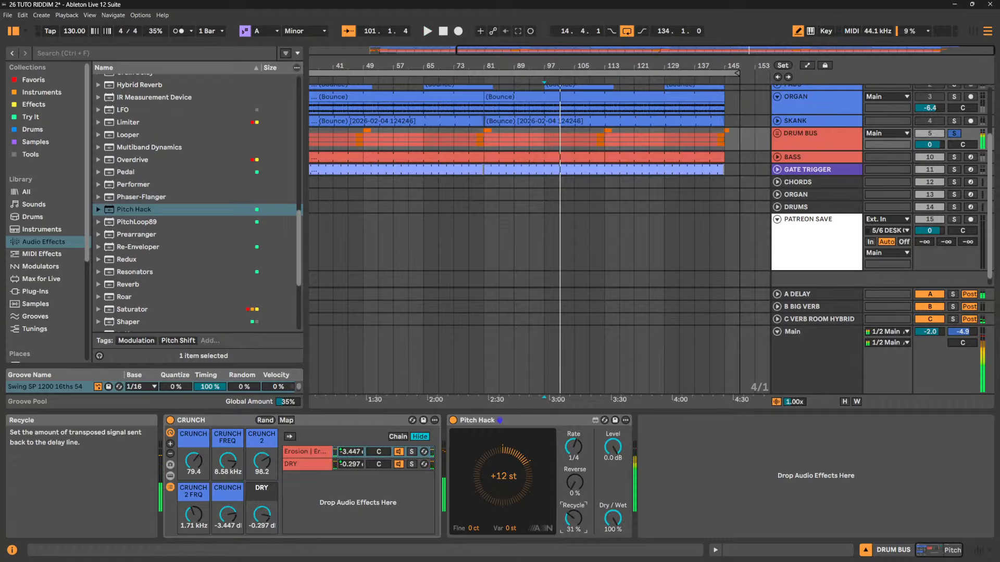
Shorten Pitch Hack's Rate to 1/8 and audition it with Recycle at 35%
drag(575, 452, 575, 452)
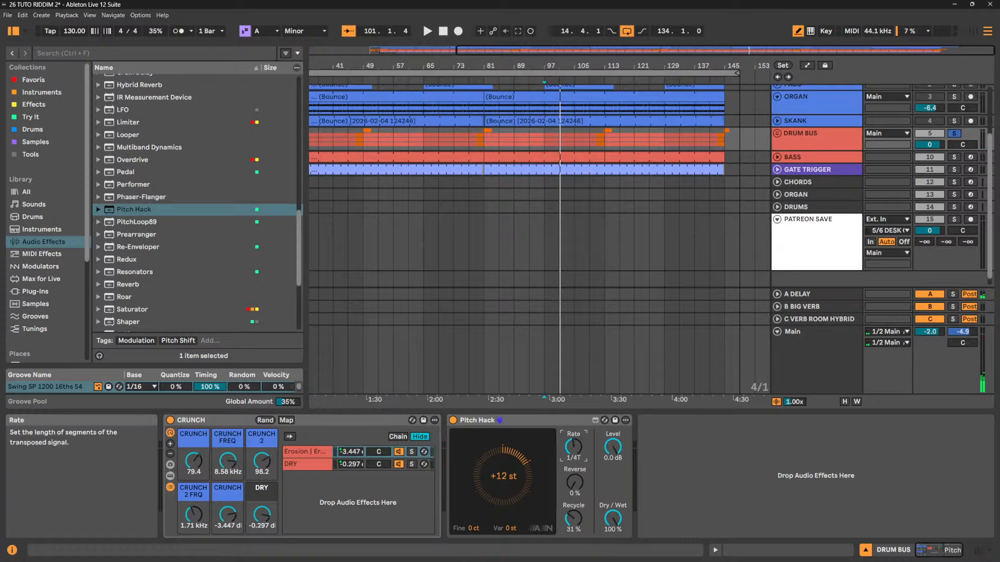
key(space)
drag(573, 517, 573, 515)
key(space)
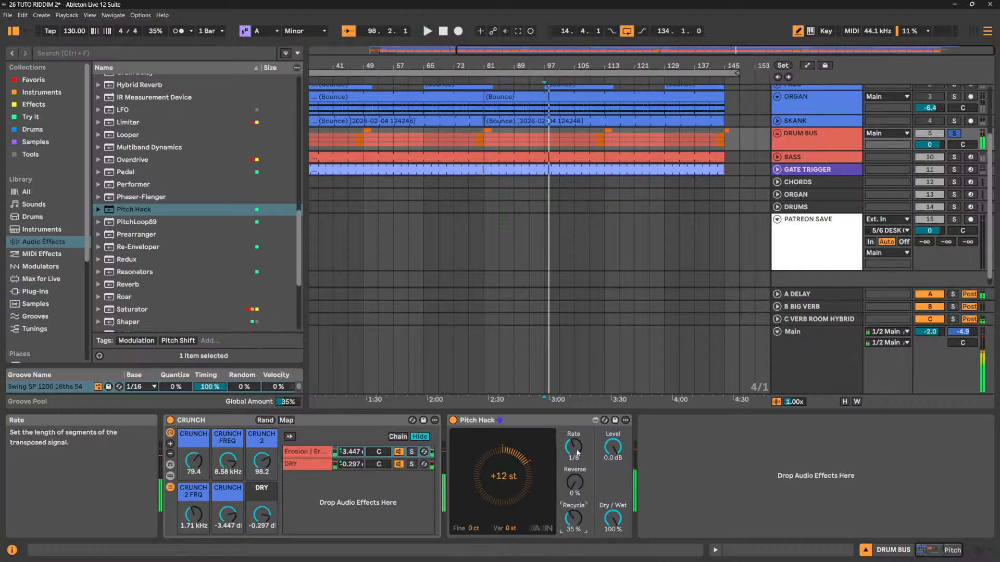
Try Pitch Hack's Rate at 4/1, return Recycle to 0%, and settle the Rate on 2/1
drag(575, 451, 575, 428)
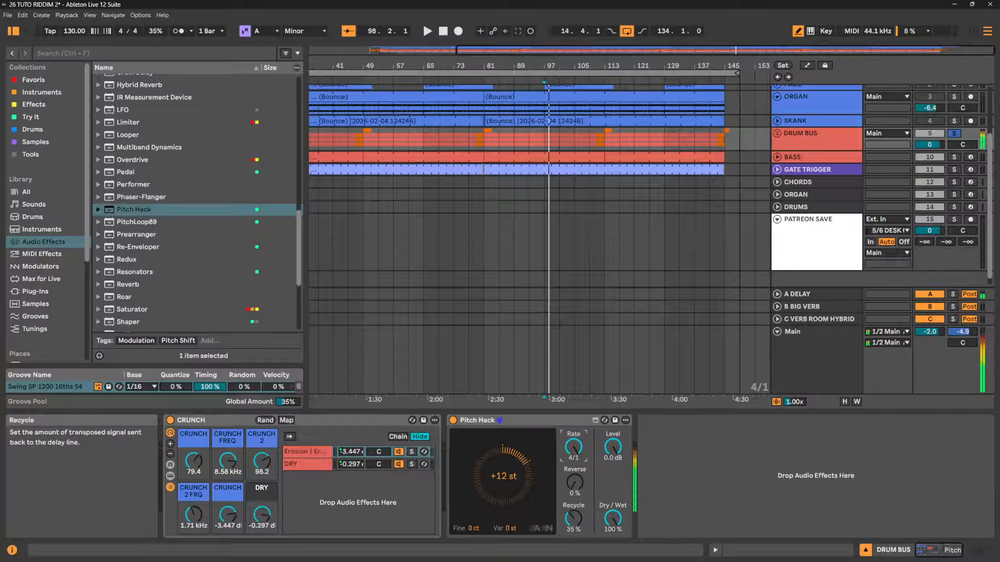
drag(573, 518, 573, 533)
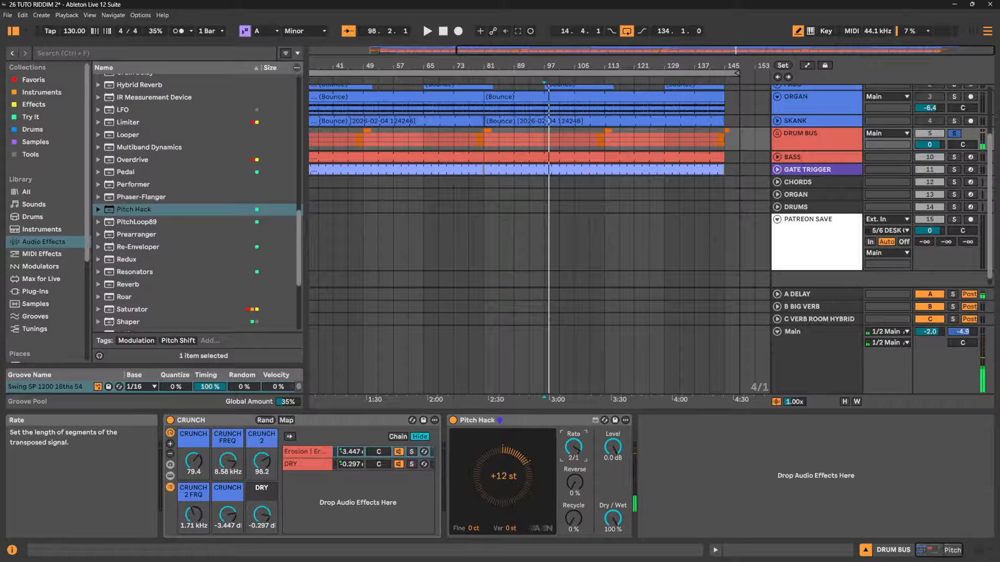
drag(574, 446, 574, 451)
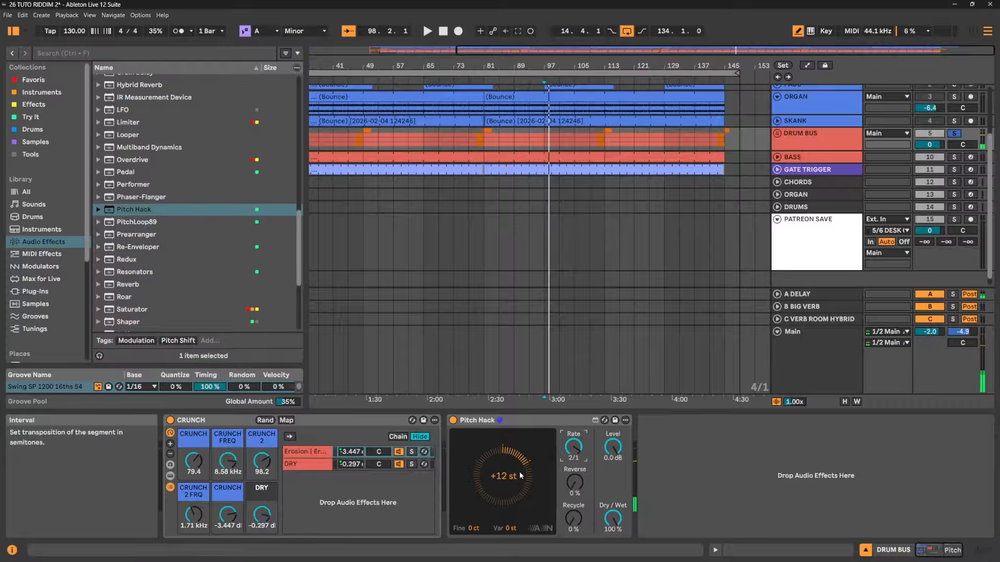
Lower Pitch Hack's transposition to -8 st, play it, and set it to -12 st for another audition
drag(520, 470, 519, 492)
key(space)
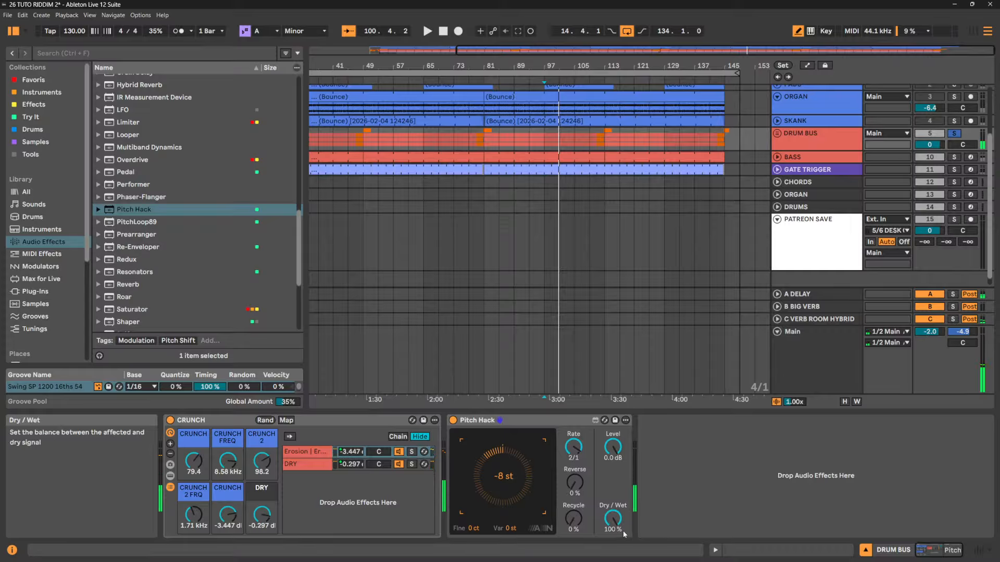
drag(492, 475, 492, 488)
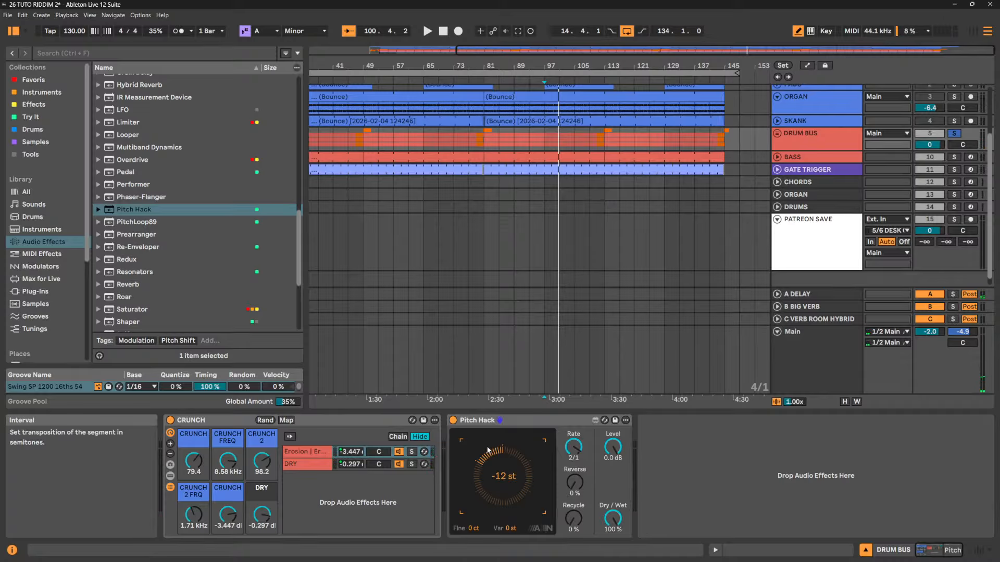
key(space)
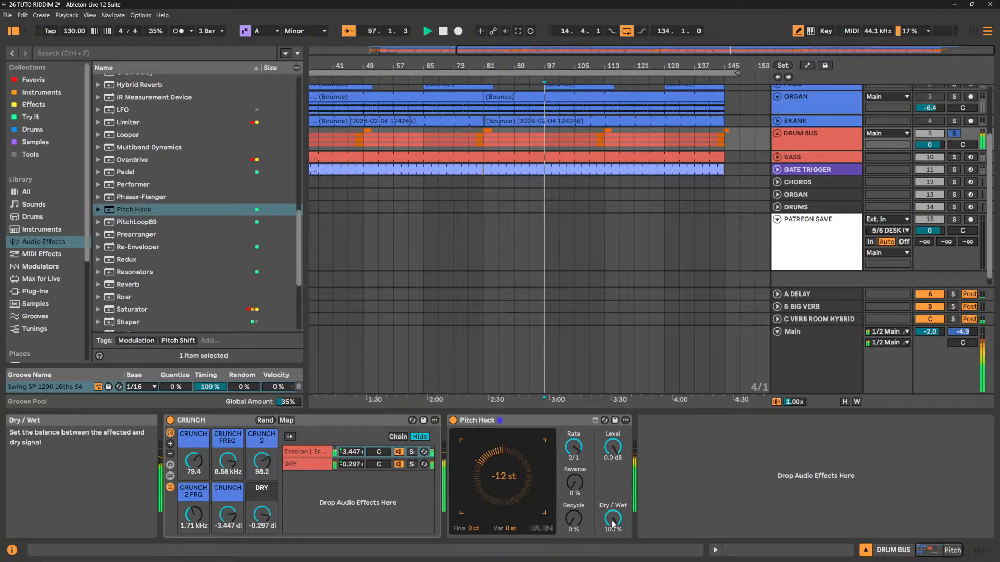
Audition Pitch Hack at 50% Dry/Wet, compare with the device bypassed, and lower its Dry/Wet to 26%
drag(612, 526, 611, 545)
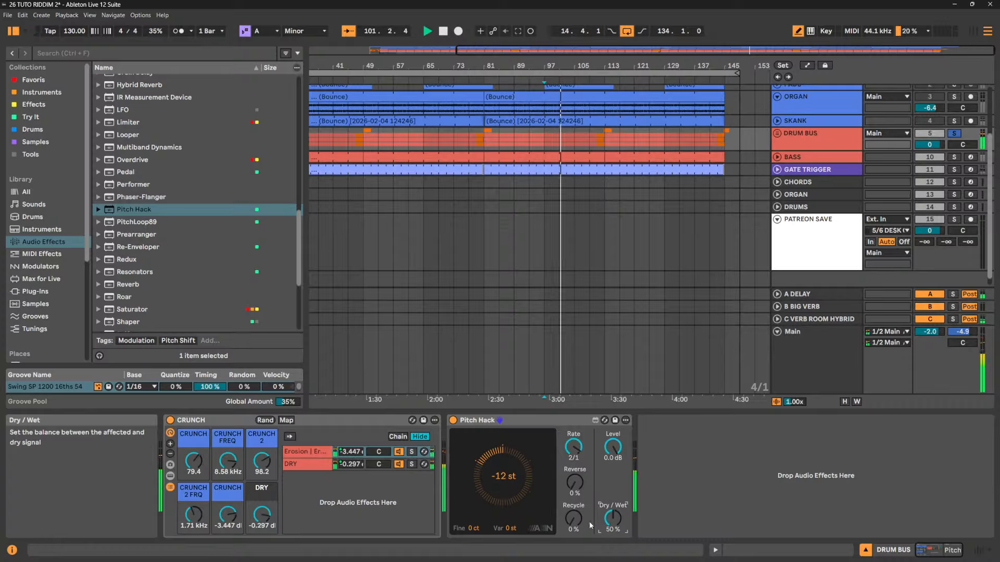
click(453, 420)
click(453, 420)
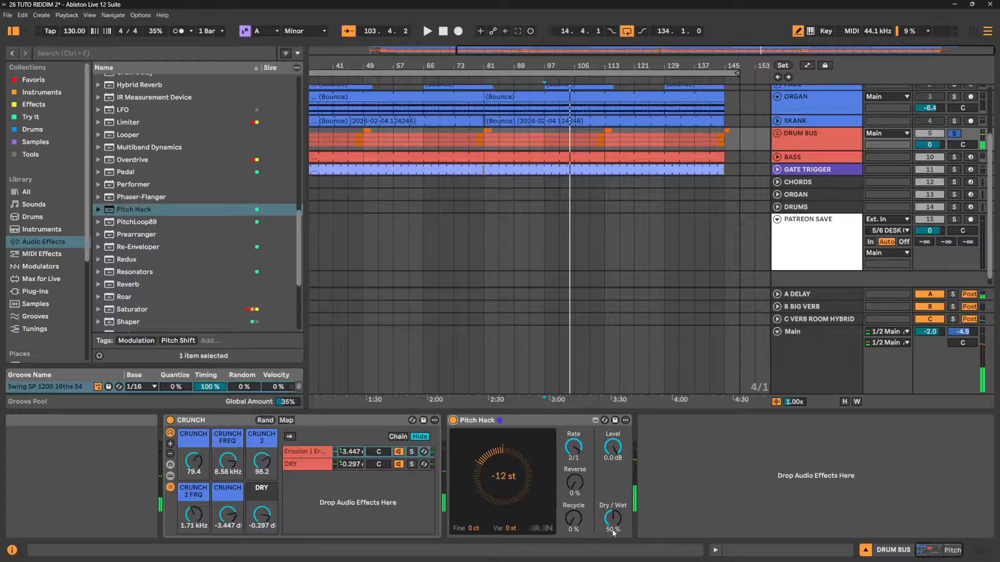
drag(613, 532, 613, 546)
key(space)
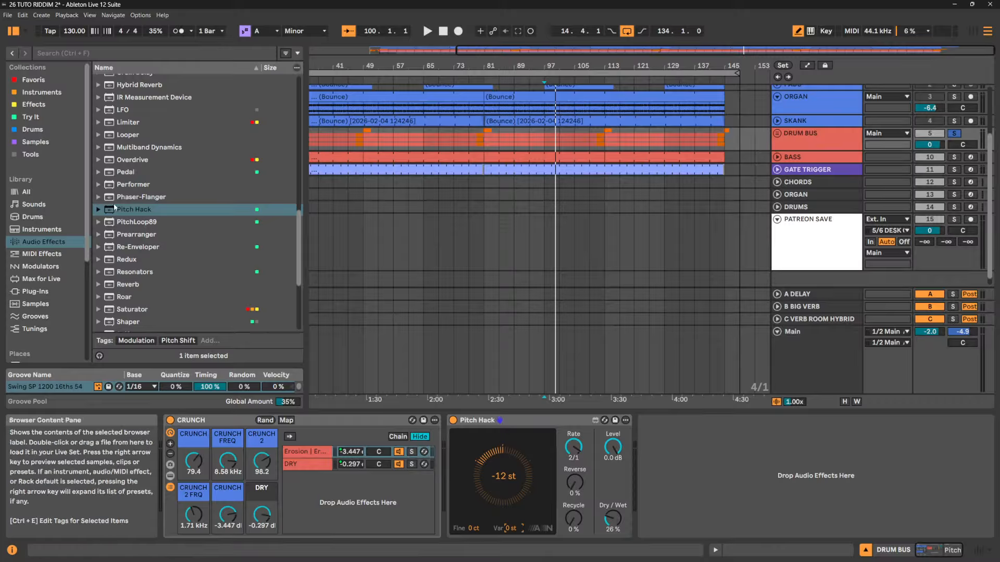
Expand Pitch Hack's presets and audition 5 Cents Descent and Aerc Move on the drum bus
click(97, 209)
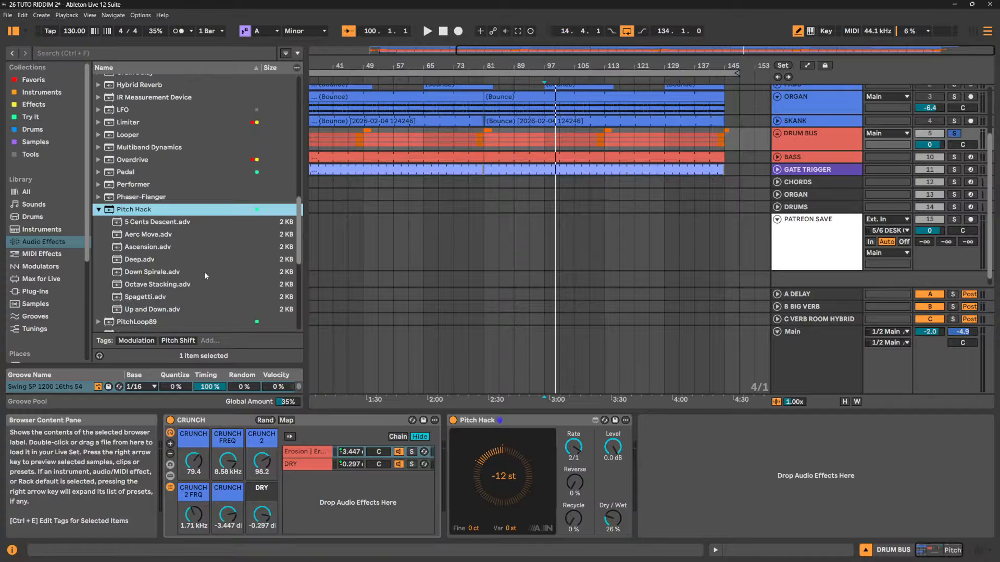
key(space)
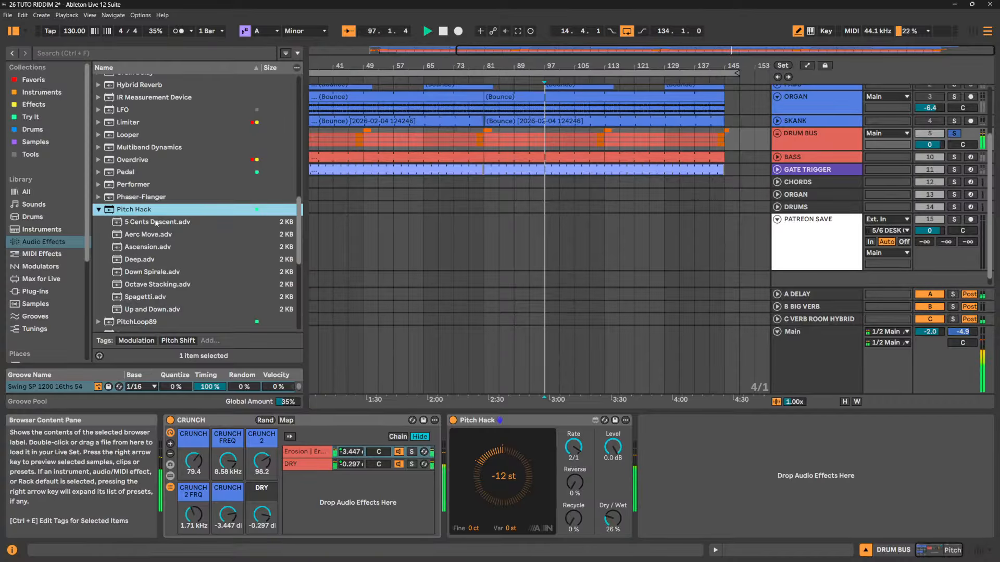
key(Down)
drag(463, 398, 527, 426)
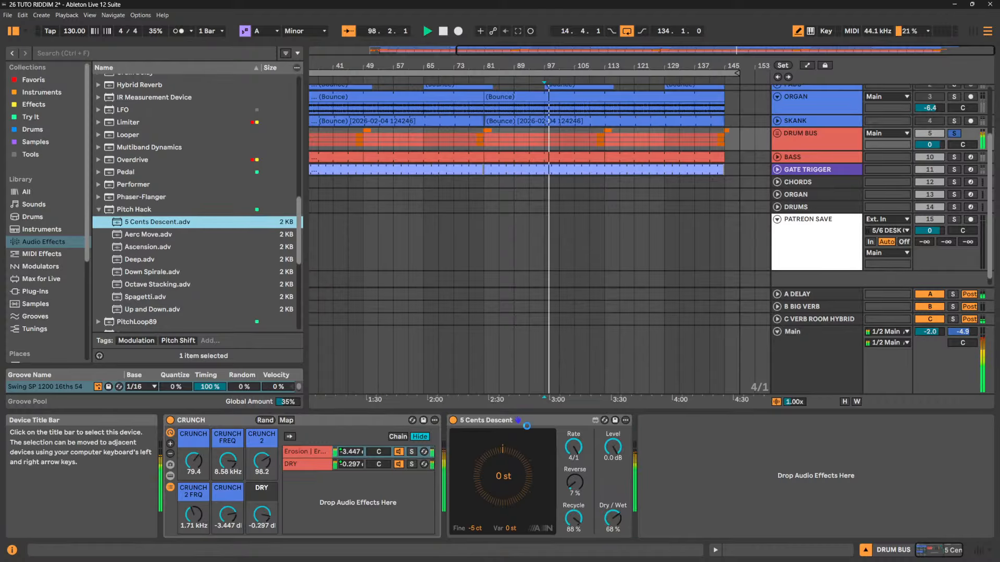
double_click(151, 234)
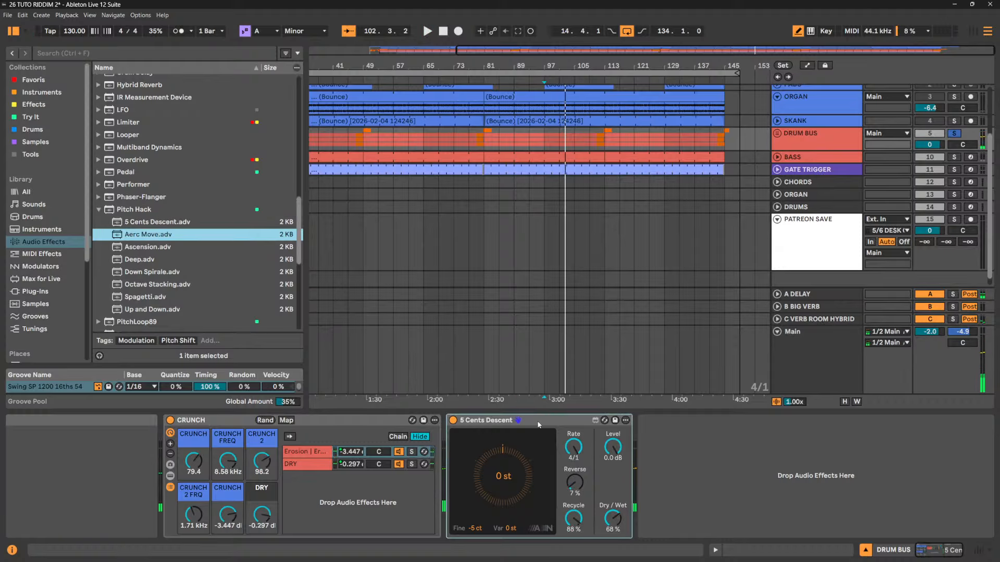
Load the Ascension and Deep presets one after the other into Pitch Hack while the drums play
click(153, 249)
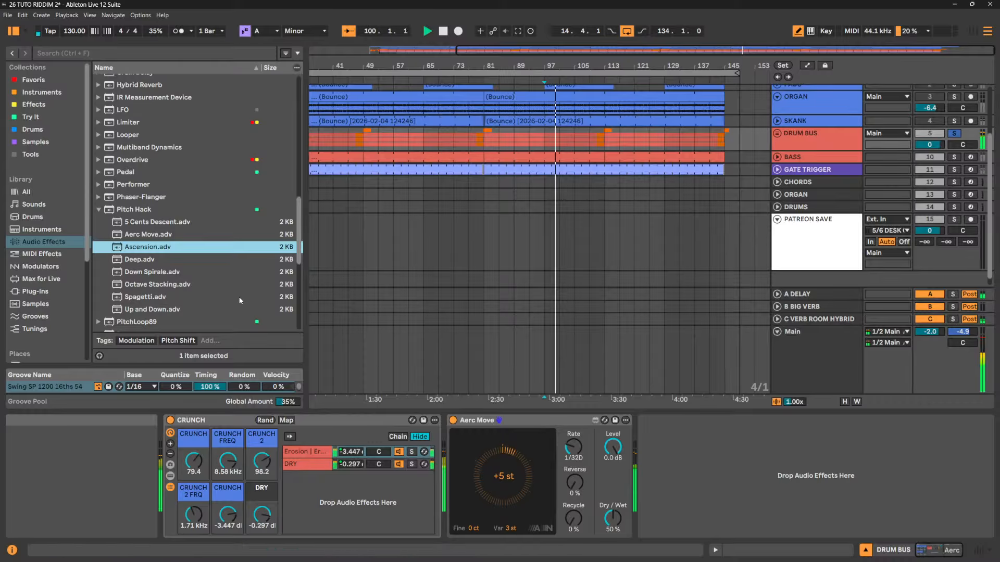
click(533, 425)
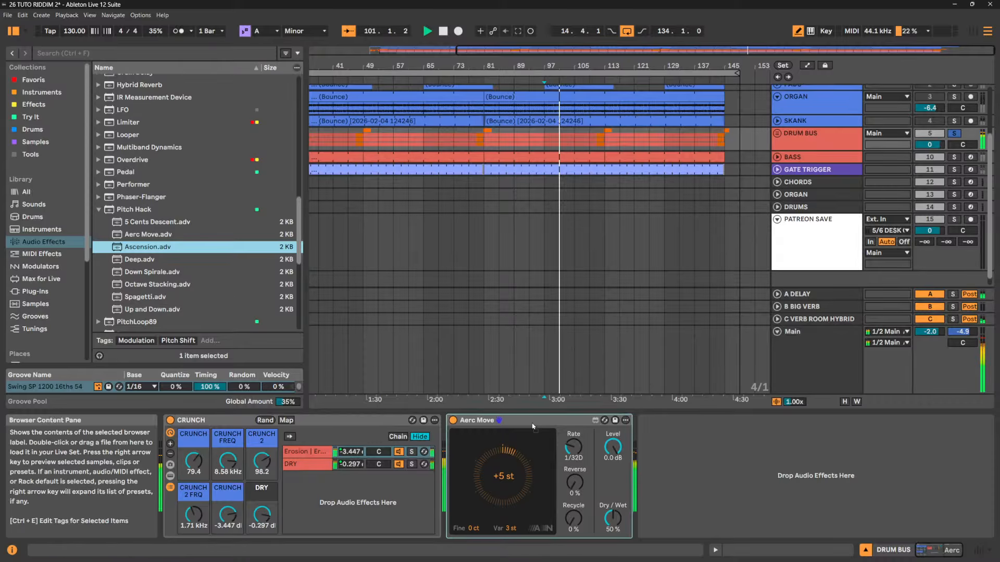
drag(533, 423, 532, 422)
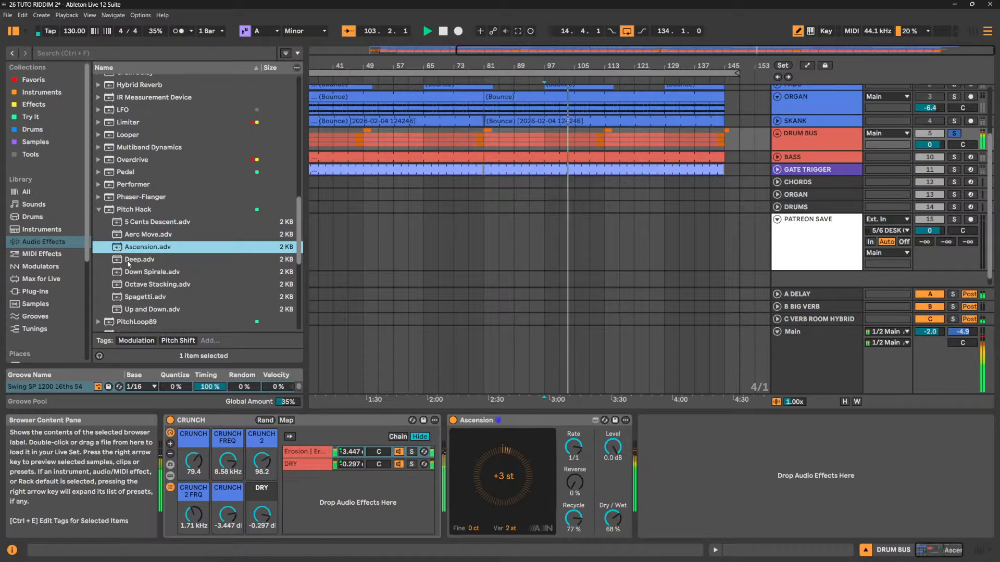
key(Down)
key(Return)
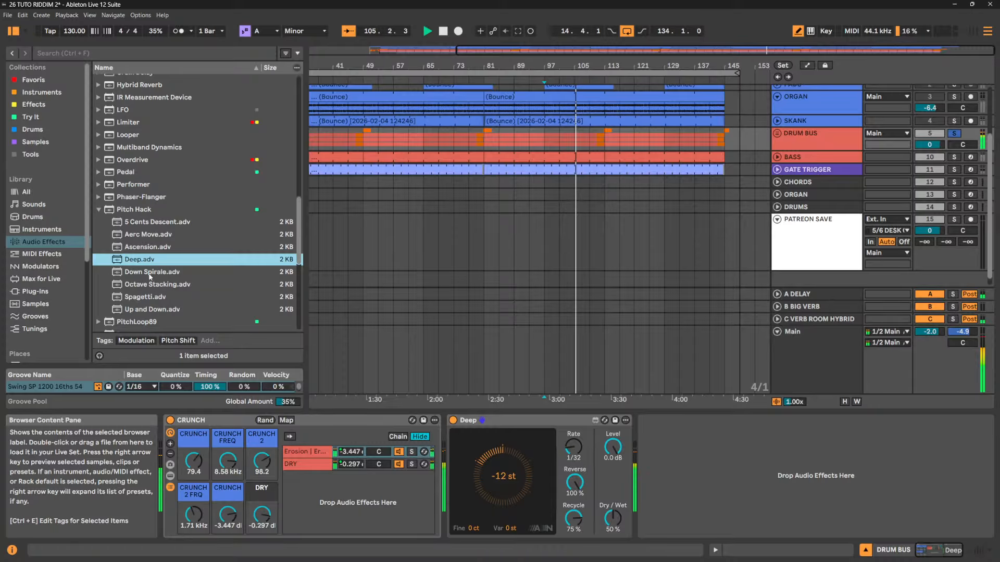
Audition Pitch Hack's remaining presets in order: Down Spirale, Octave Stacking, Spagetti, and Up and Down
drag(151, 274, 530, 425)
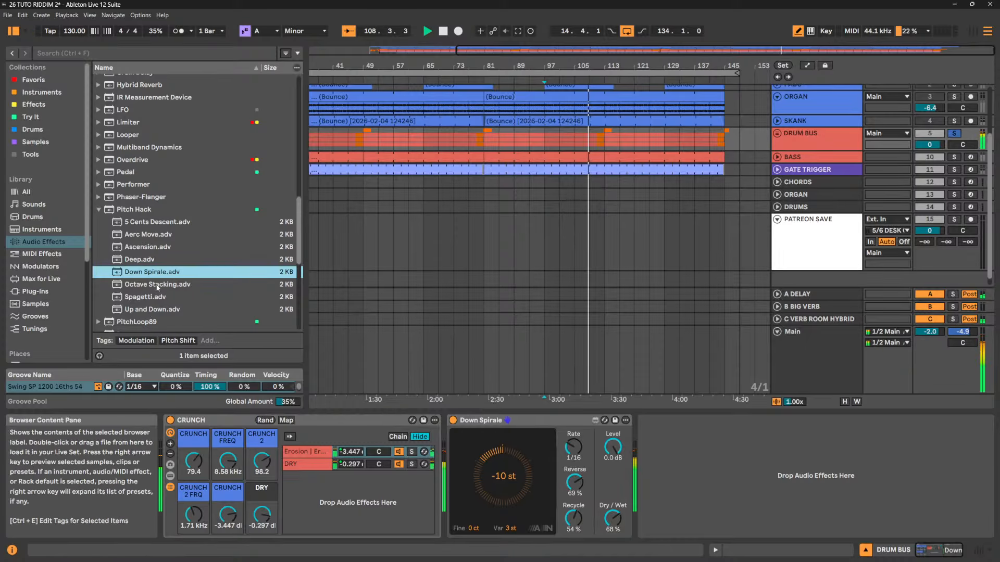
drag(162, 285, 538, 419)
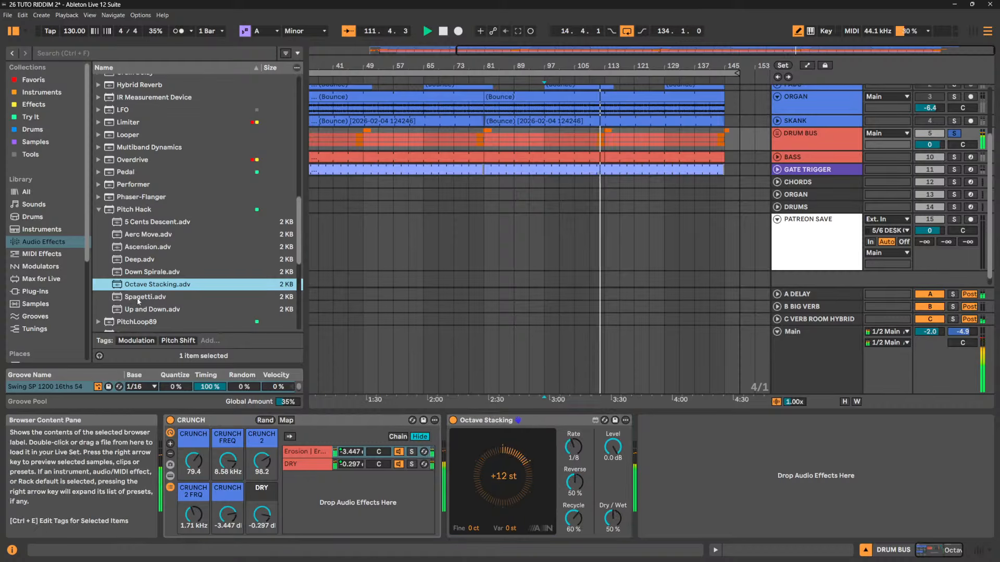
drag(140, 300, 542, 424)
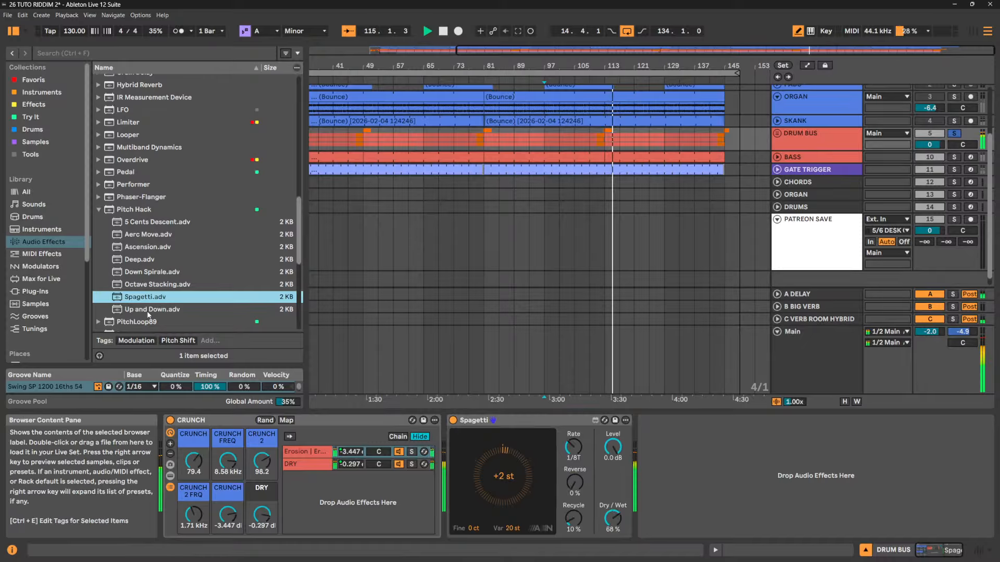
drag(149, 311, 571, 422)
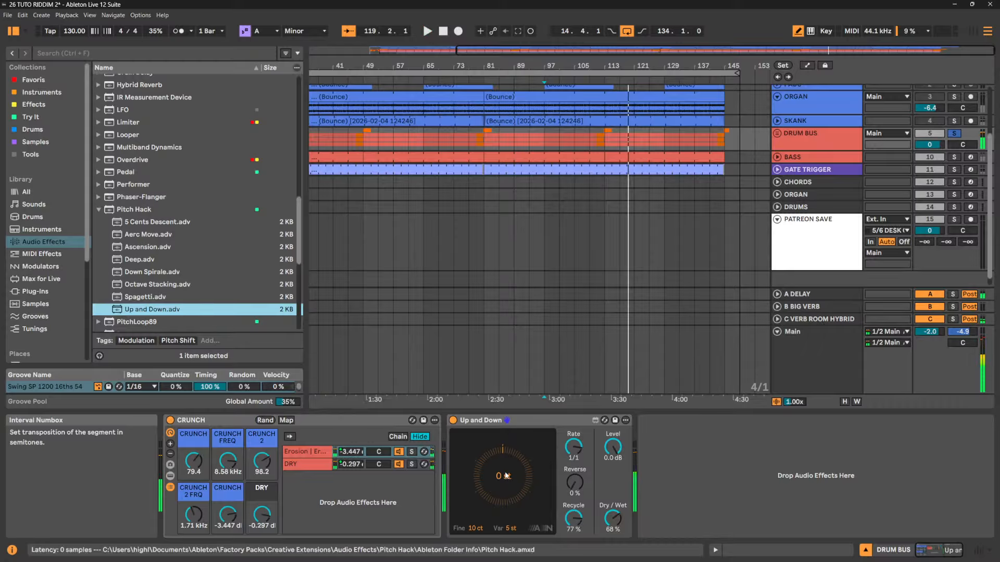
Delete Pitch Hack from the drum bus and add PitchLoop89 after the CRUNCH rack
click(521, 417)
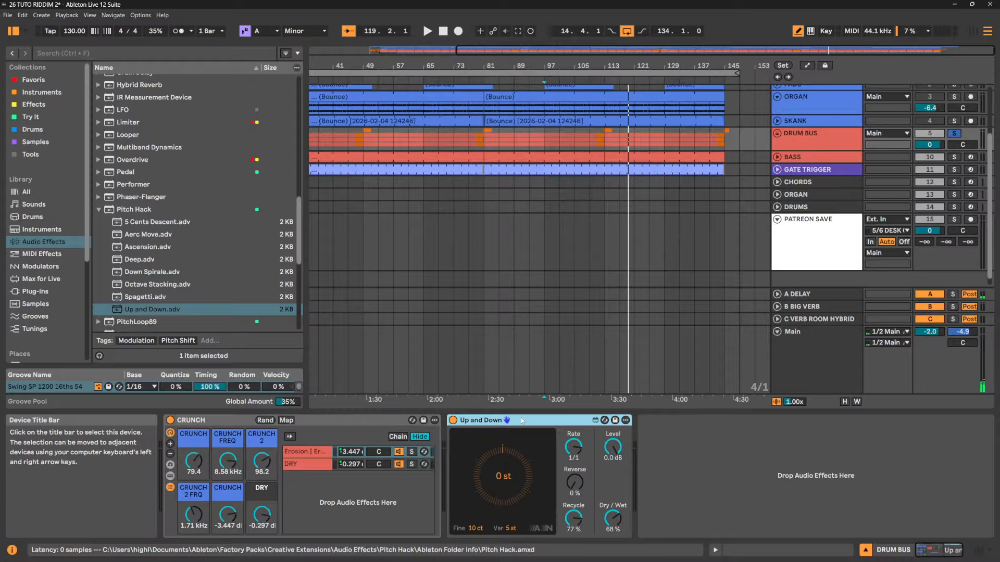
click(98, 209)
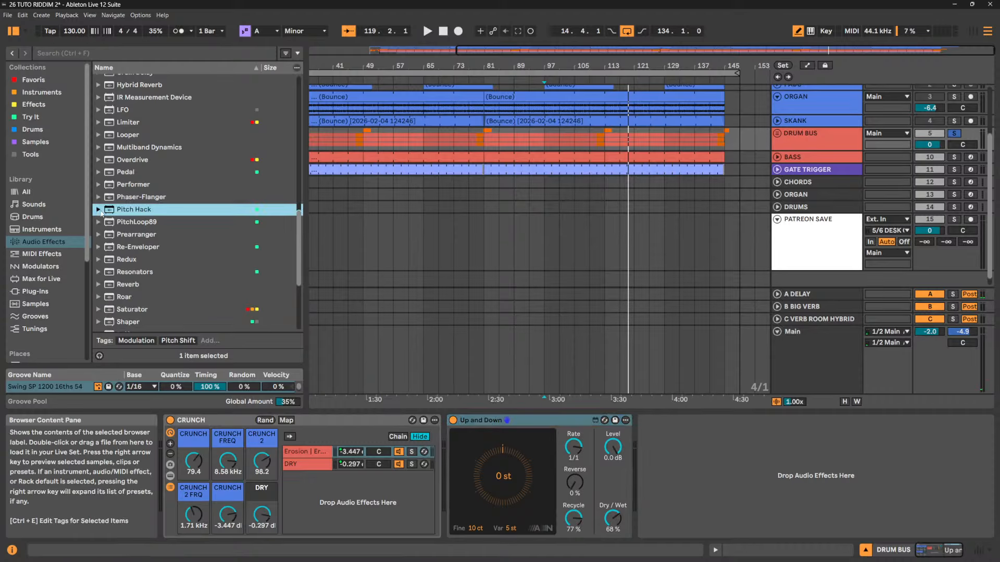
click(523, 420)
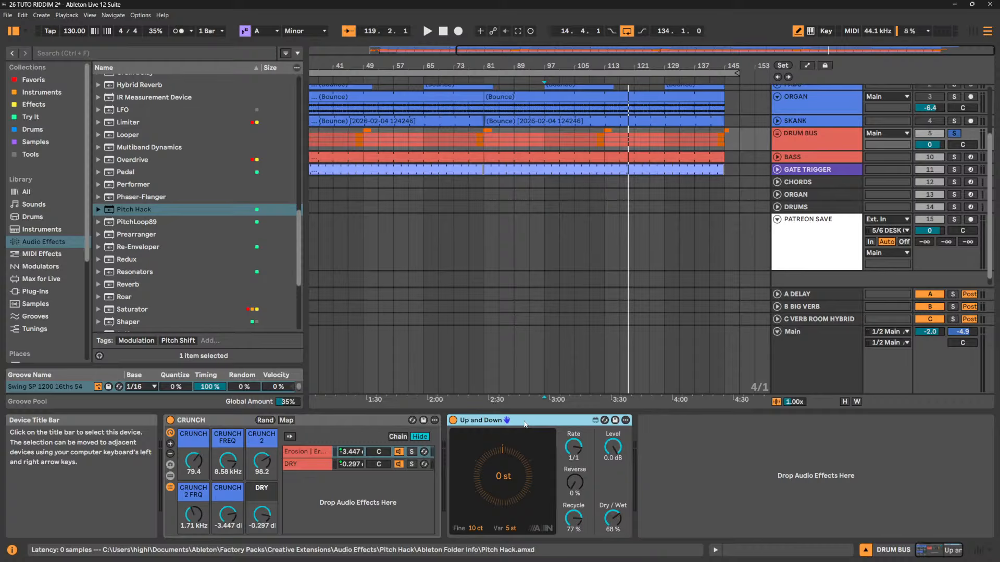
key(Delete)
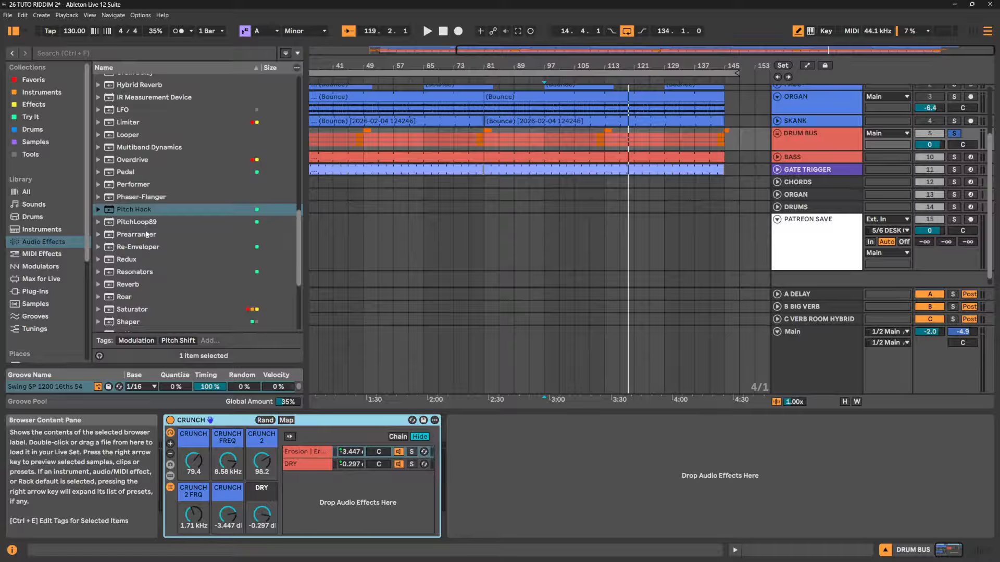
drag(142, 222, 493, 442)
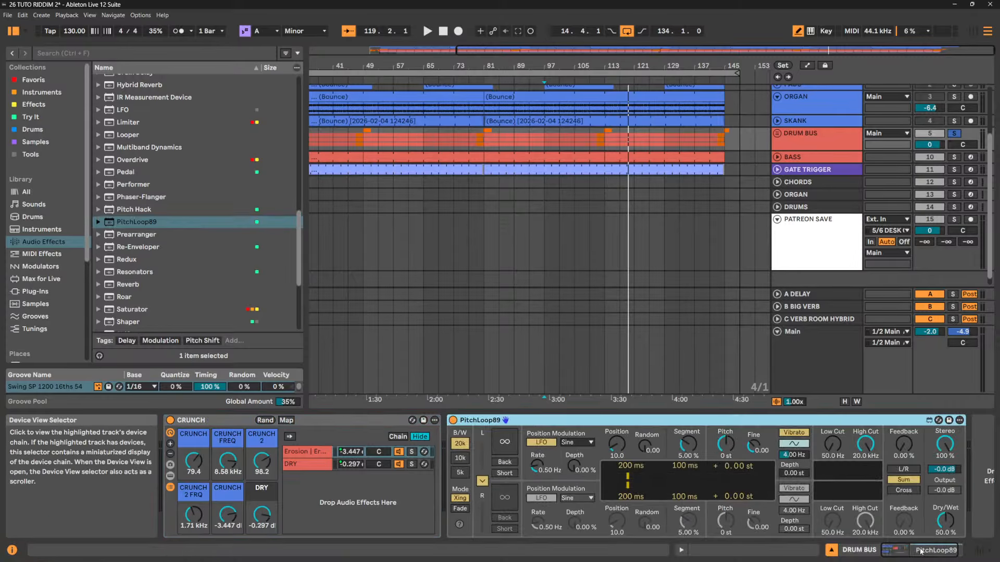
drag(920, 551, 932, 550)
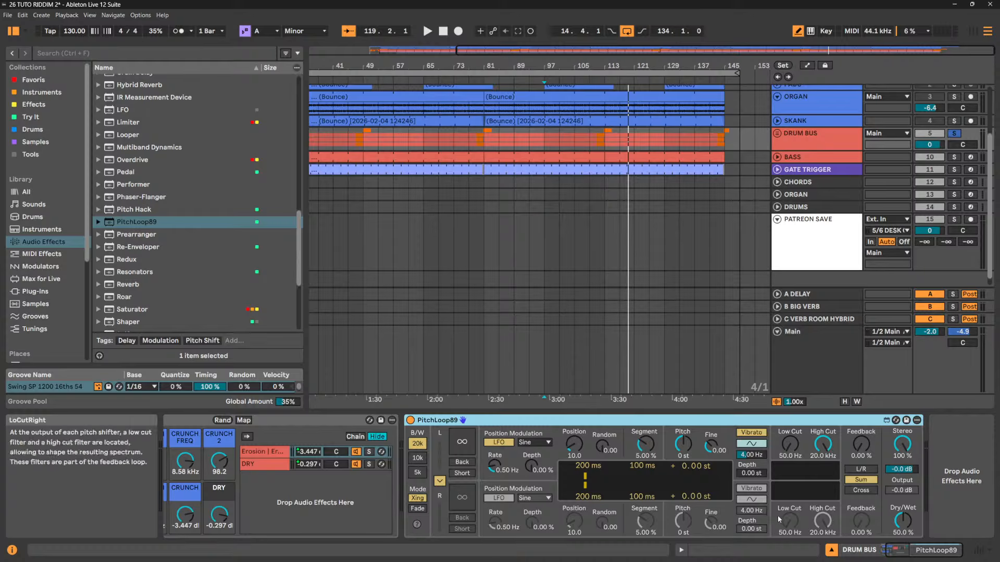
Unlink PitchLoop89's channels and set the Position to 22.0 on the left and 18.7 on the right
click(440, 482)
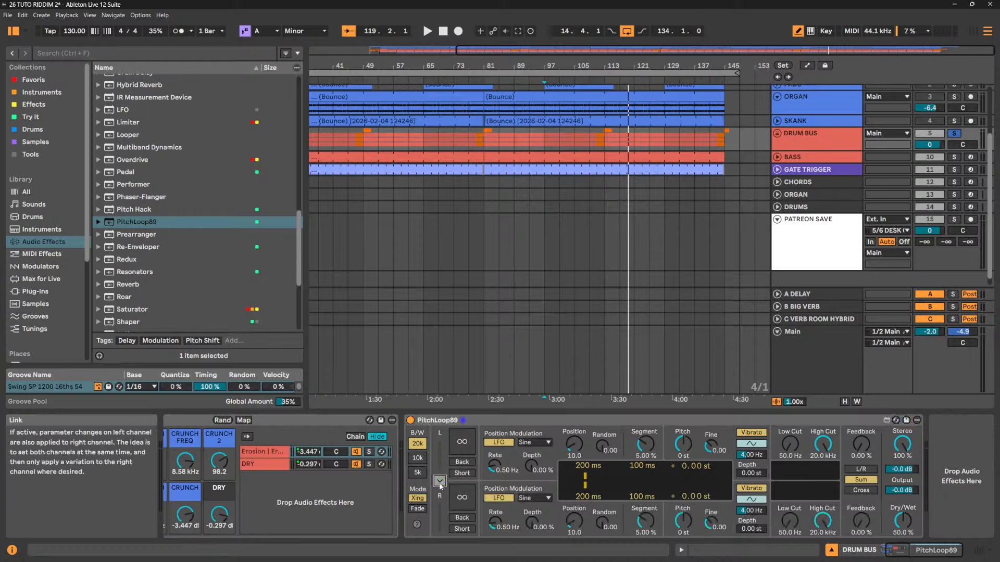
click(439, 482)
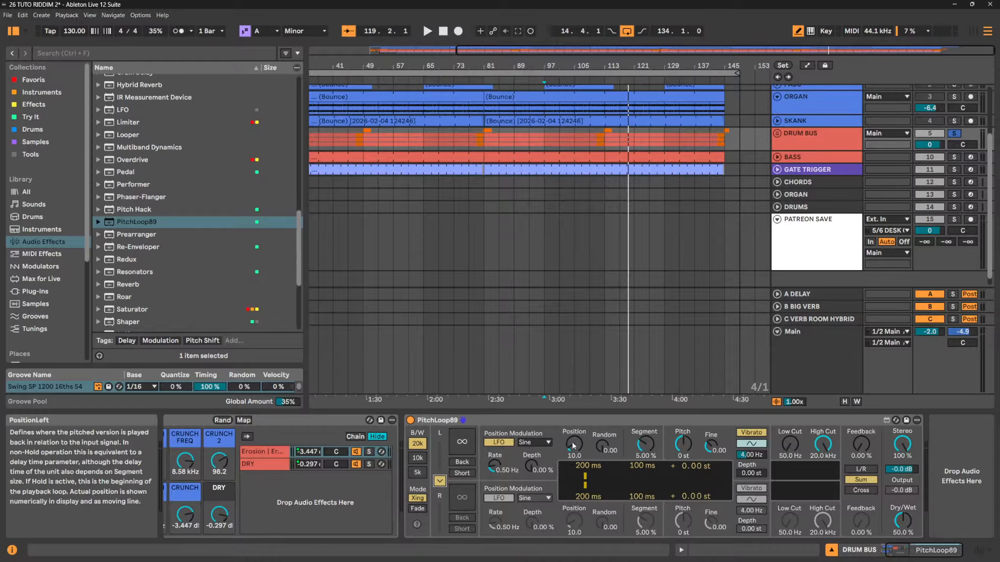
mouse_move(574, 443)
mouse_down()
mouse_move(573, 430)
mouse_move(574, 461)
mouse_up()
click(439, 481)
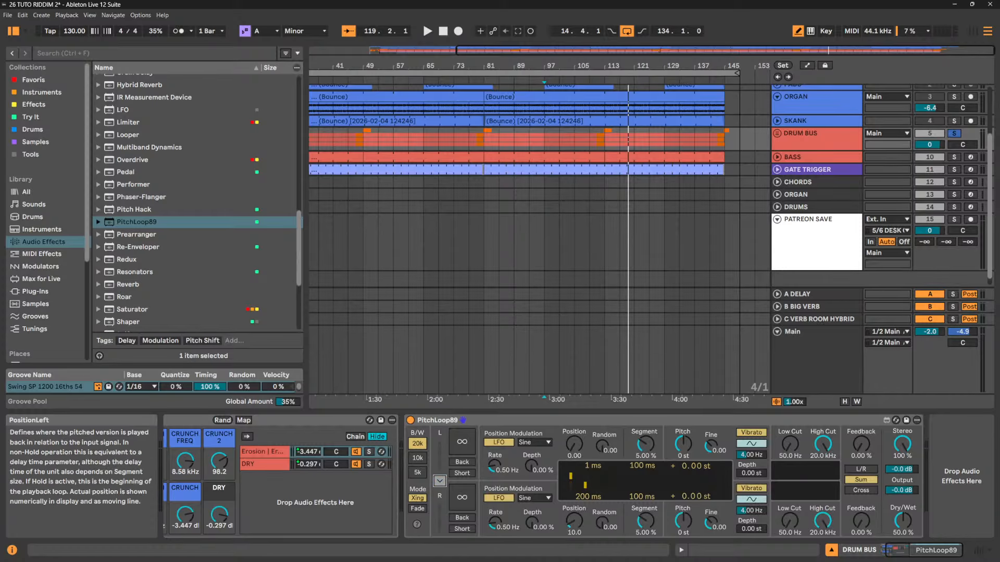
drag(574, 446, 575, 423)
drag(574, 520, 574, 511)
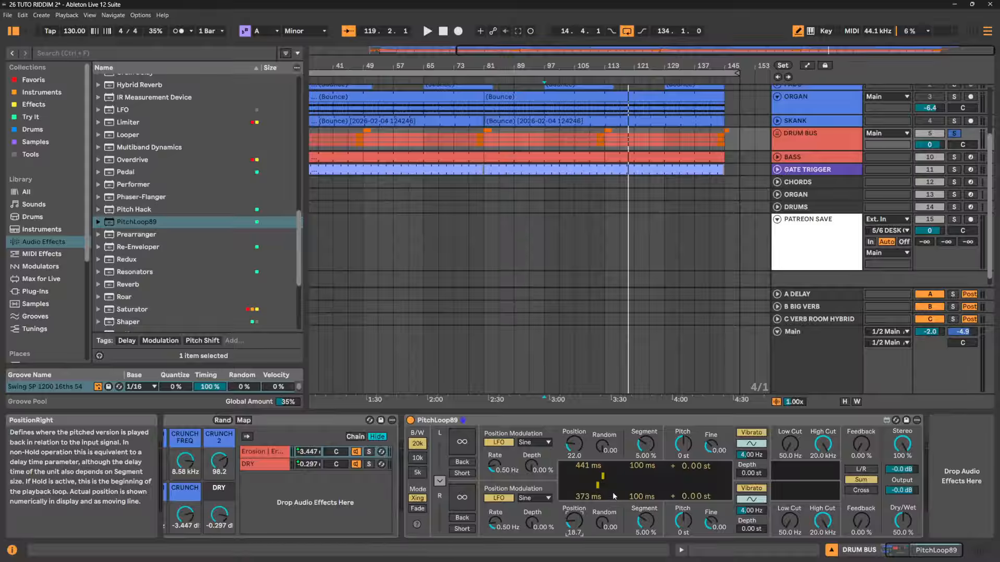
Look through PitchLoop89's presets, and replace the modified device with a fresh default PitchLoop89 after the CRUNCH rack
click(99, 223)
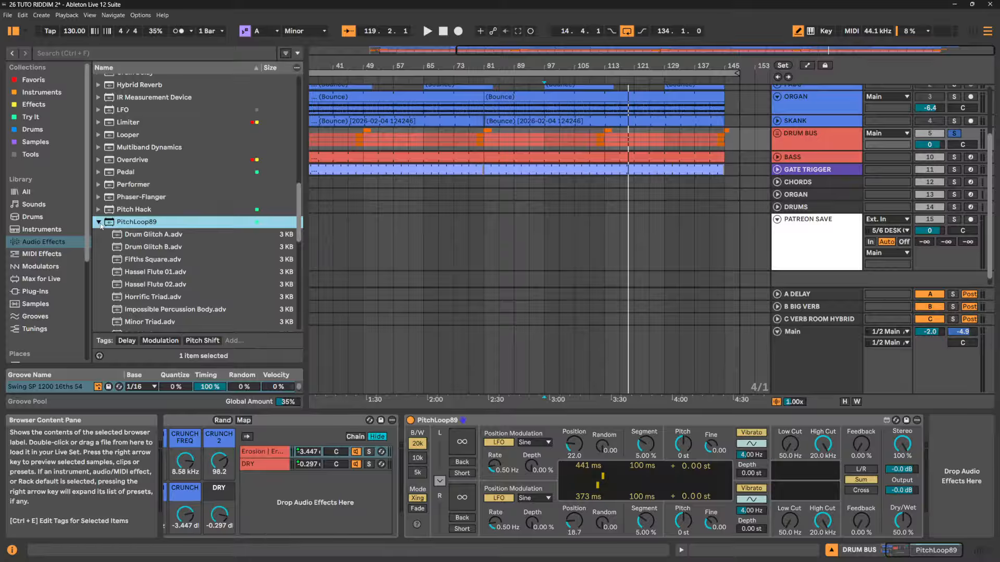
scroll(161, 262, down, 6)
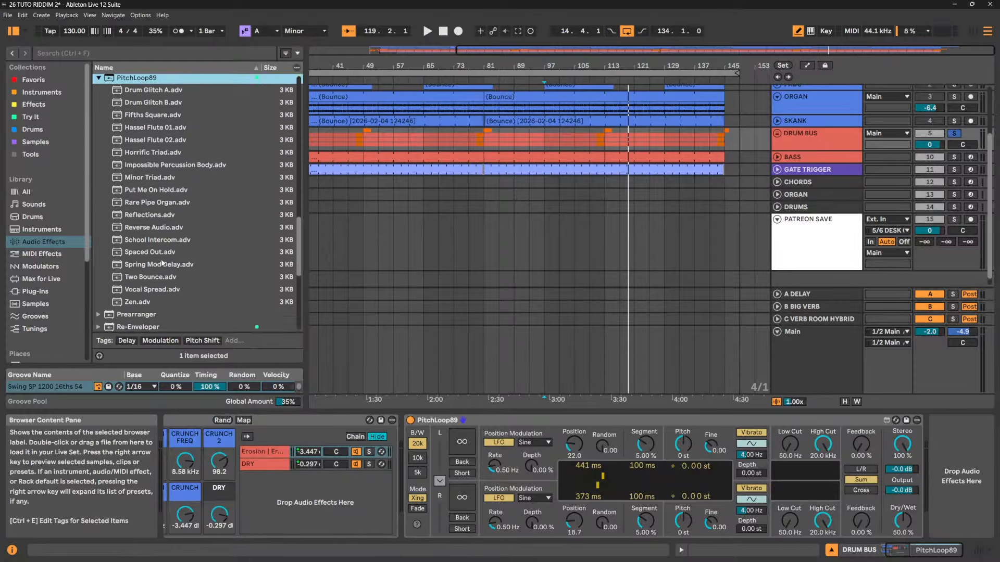
scroll(161, 258, up, 6)
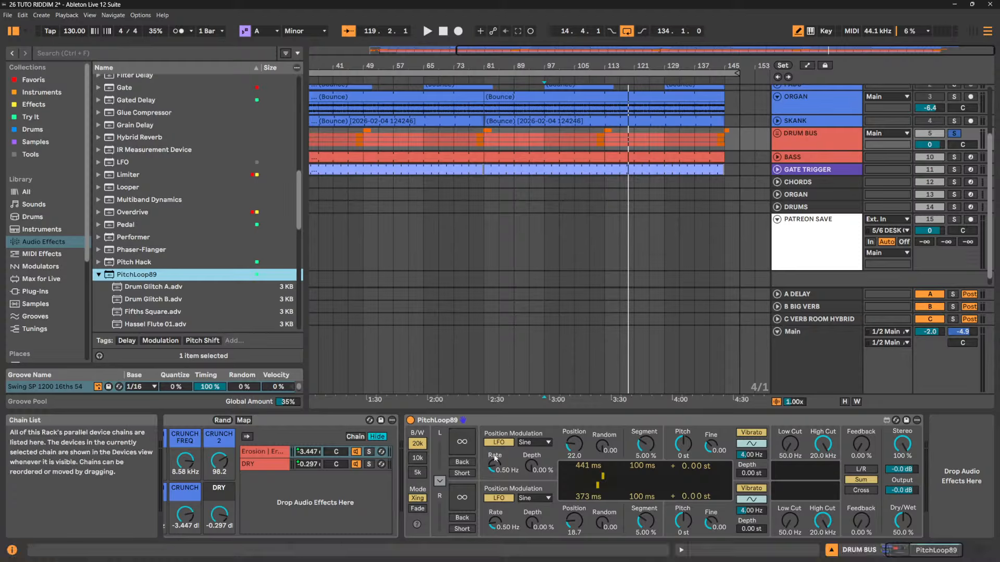
click(500, 419)
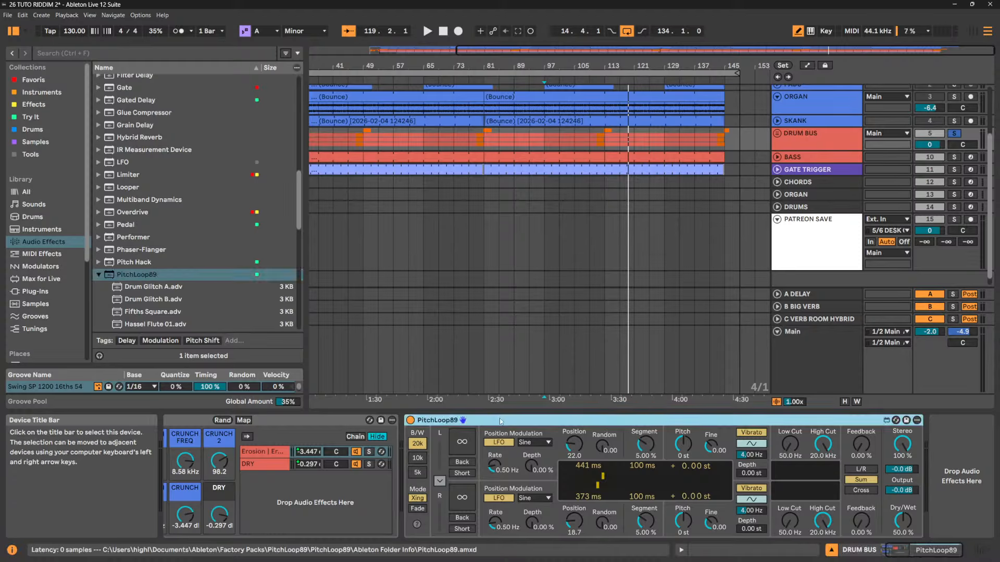
key(Delete)
drag(120, 277, 492, 452)
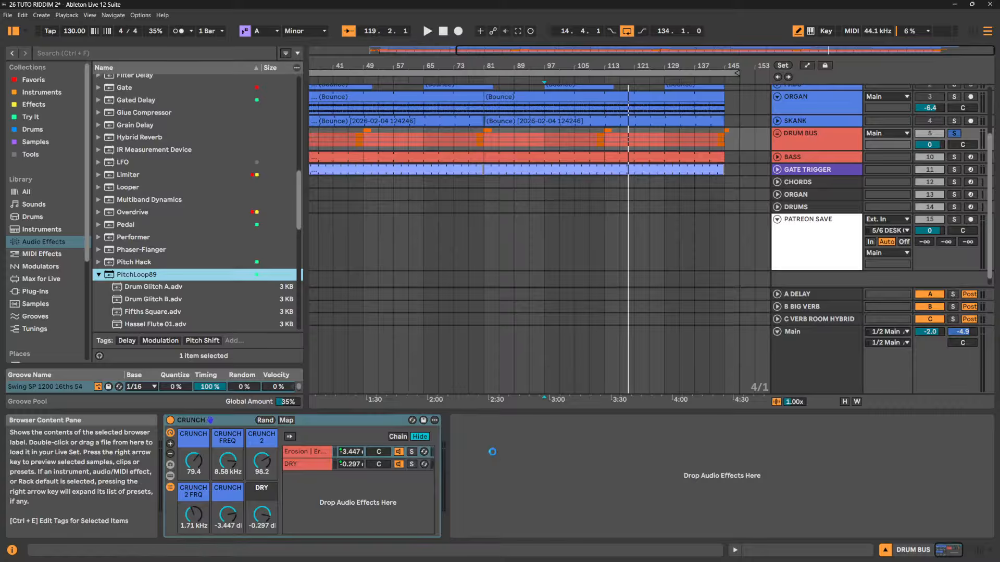
Play the drums with PitchLoop89's Position at 75.4 and Pitch at +12 st, trying Random at 4.16 before returning it to 0.00
key(space)
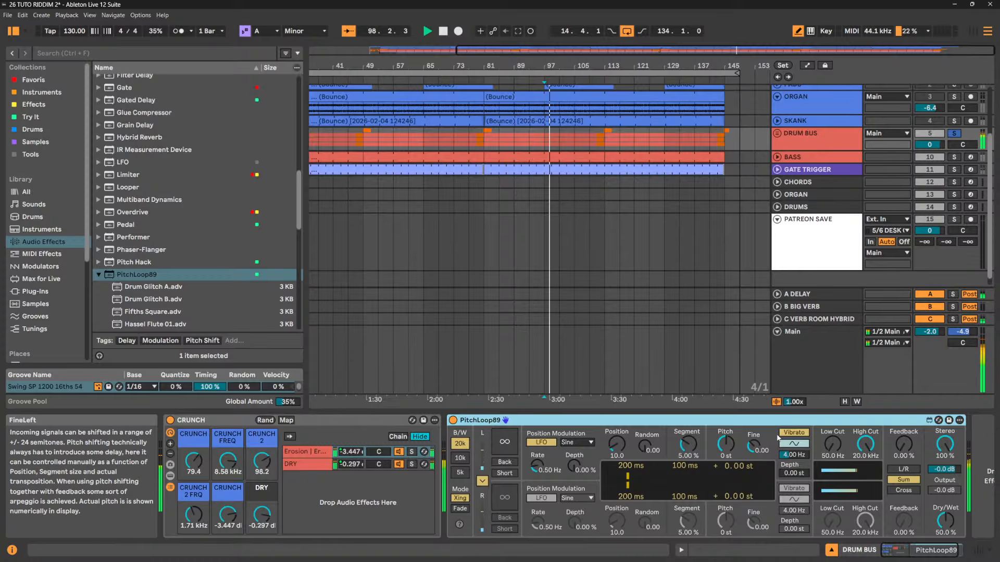
drag(617, 445, 616, 411)
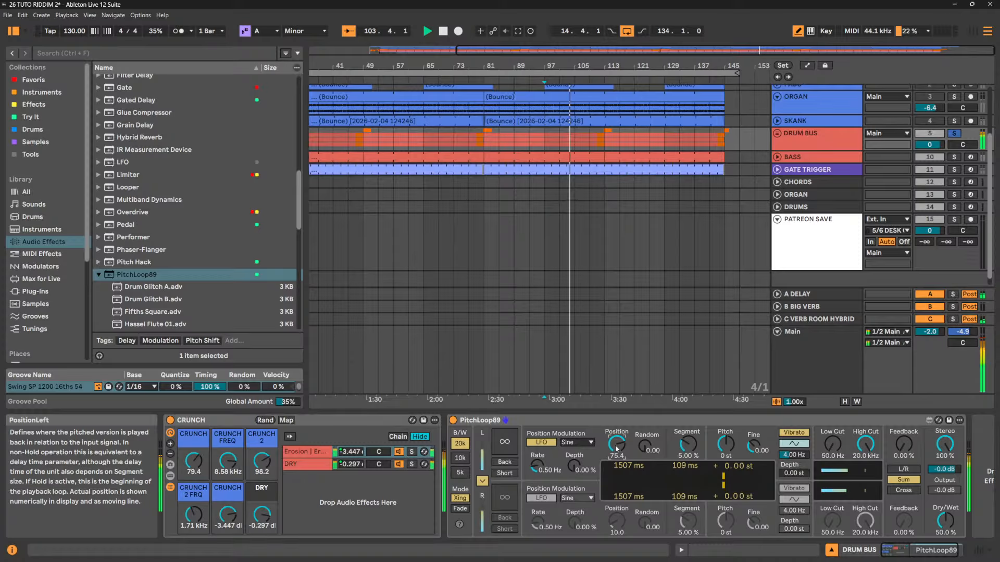
drag(645, 447, 644, 443)
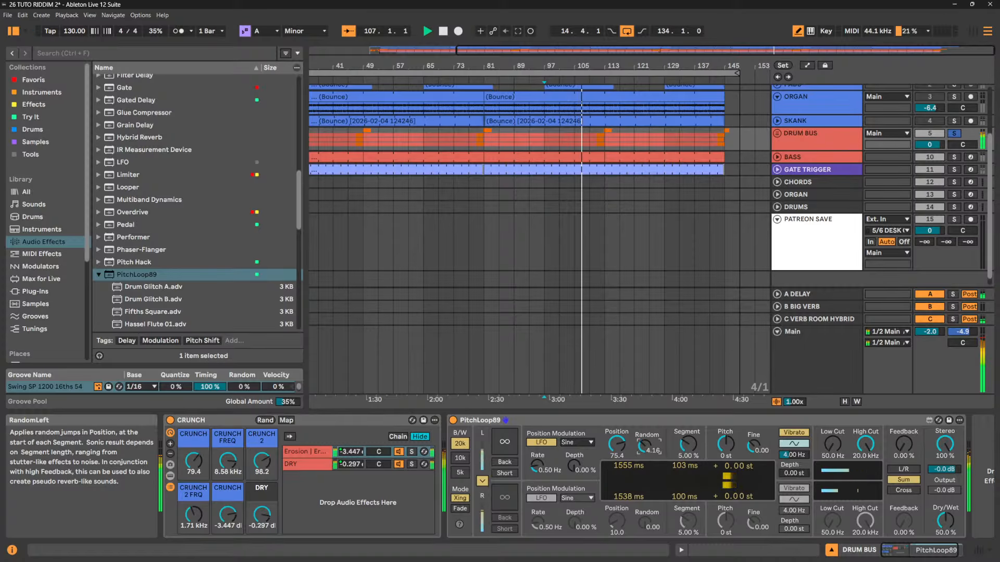
drag(725, 444, 725, 438)
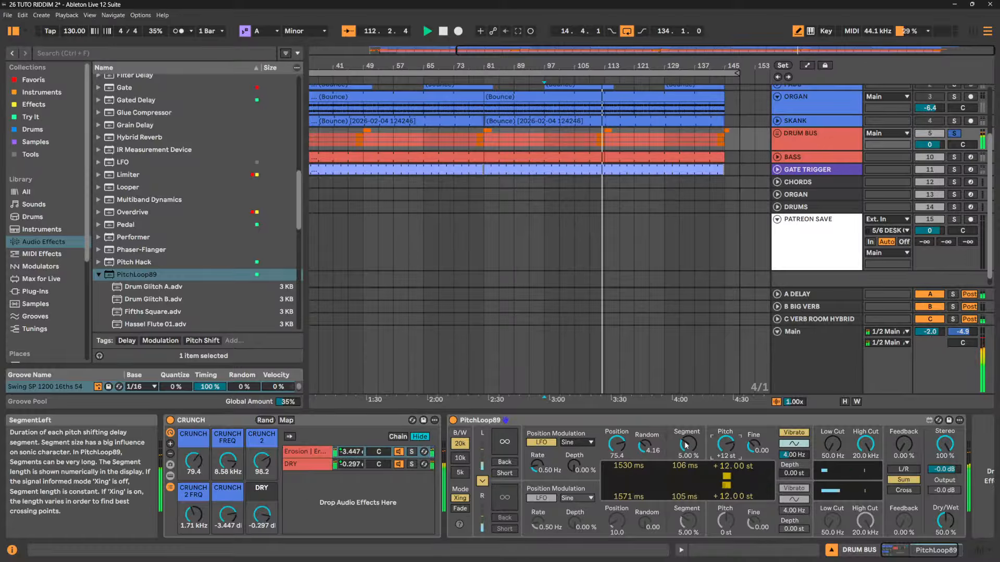
drag(646, 446, 645, 448)
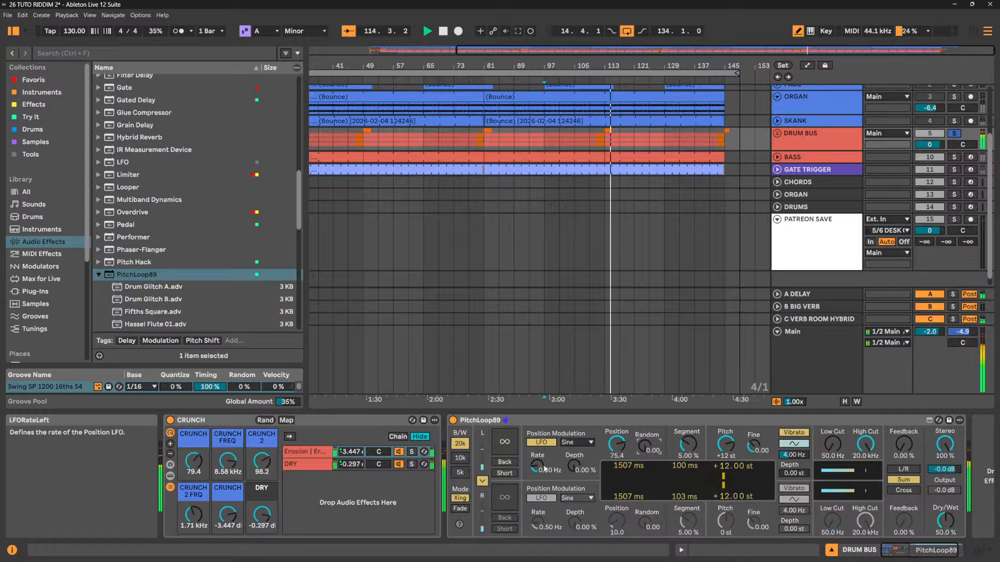
Try PitchLoop89's position LFO at 15.3 % depth, and then set its Rate to 0.01 Hz and its Depth to 0.00 %
drag(544, 469, 582, 461)
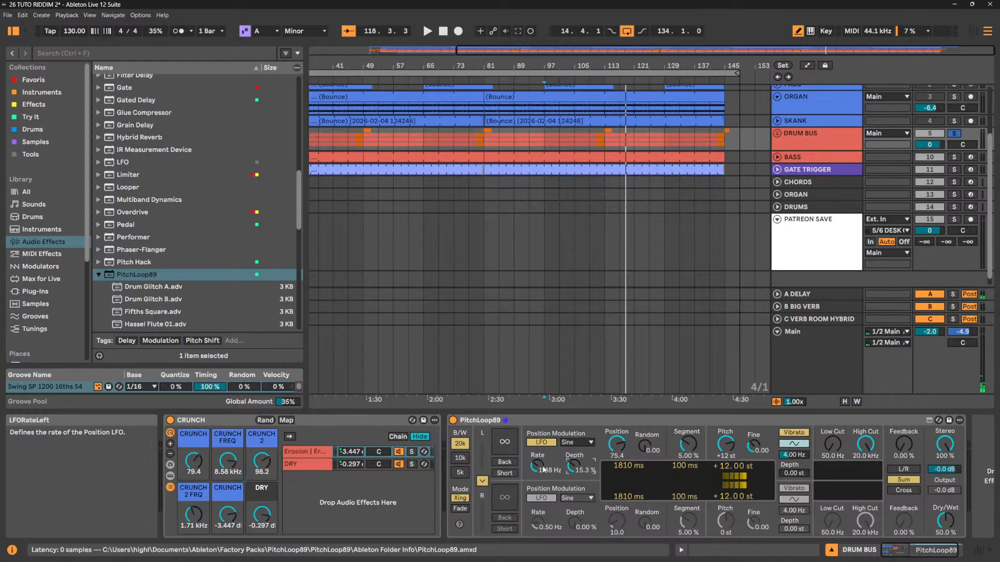
drag(537, 466, 537, 507)
drag(574, 465, 574, 495)
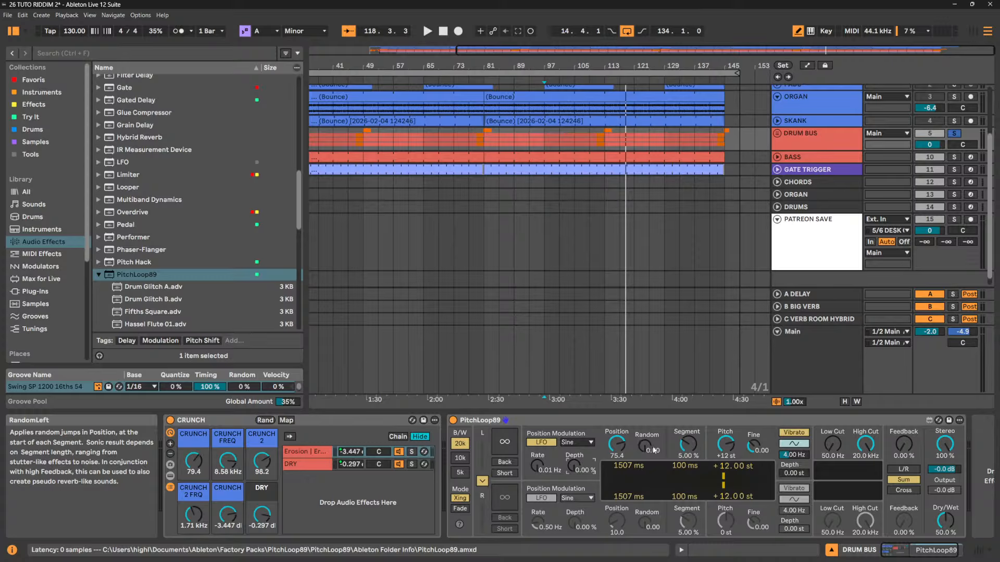
Try PitchLoop89's Random at 25.0 and return it to 0.00
drag(646, 446, 645, 444)
drag(644, 448, 644, 432)
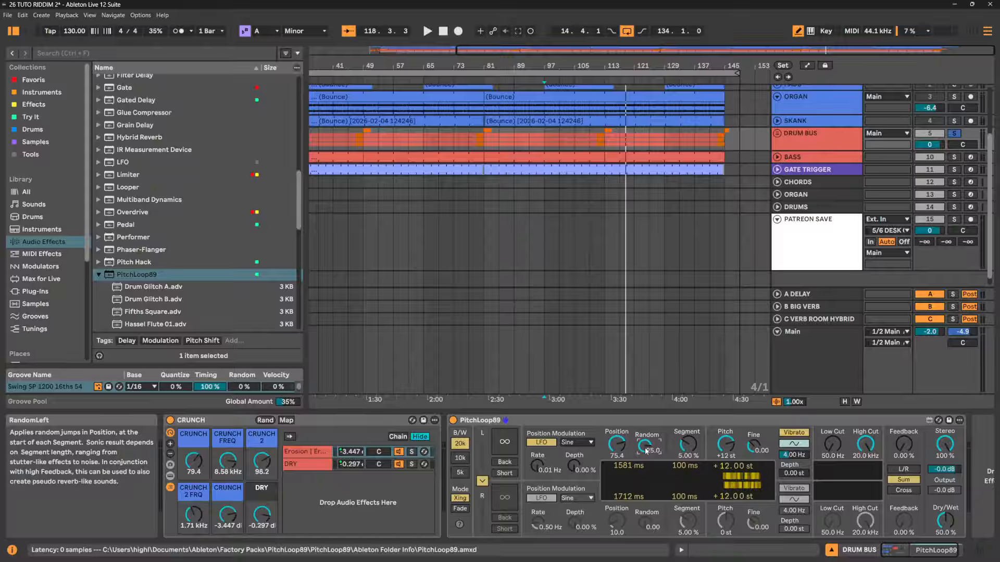
drag(648, 450, 648, 479)
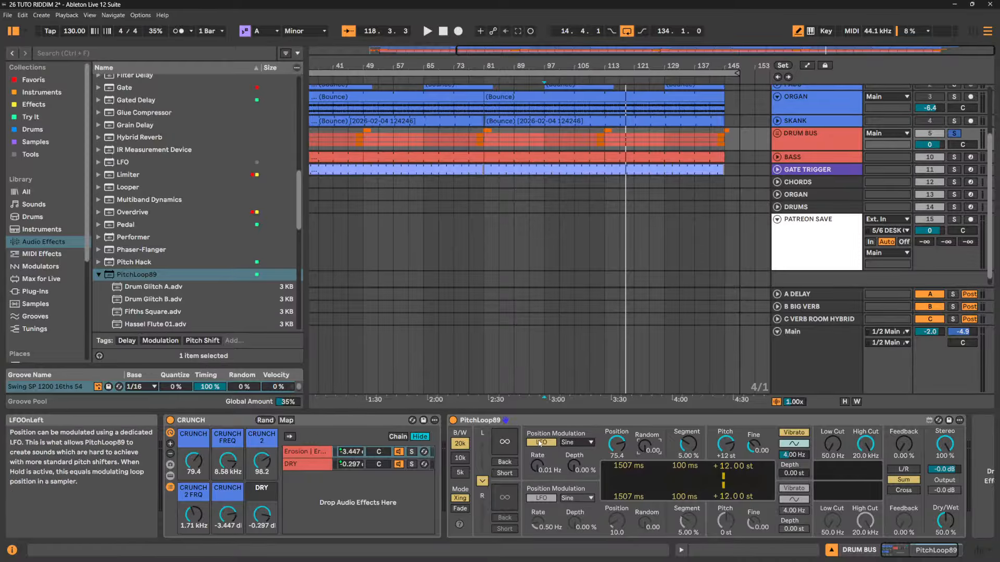
Toggle the position LFO off and on, review its waveform choices while keeping Sine, and briefly play the drums
click(541, 443)
click(541, 442)
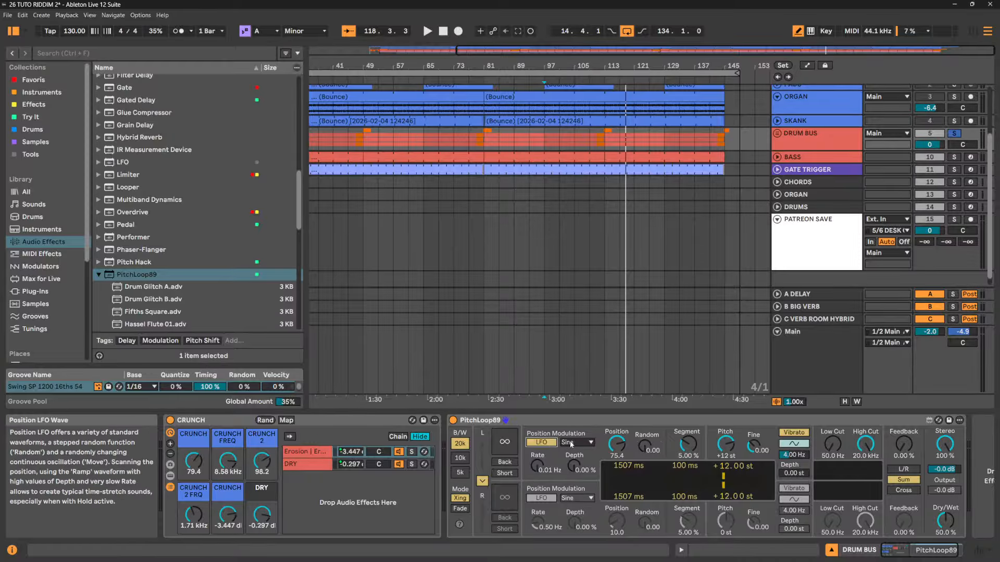
click(573, 442)
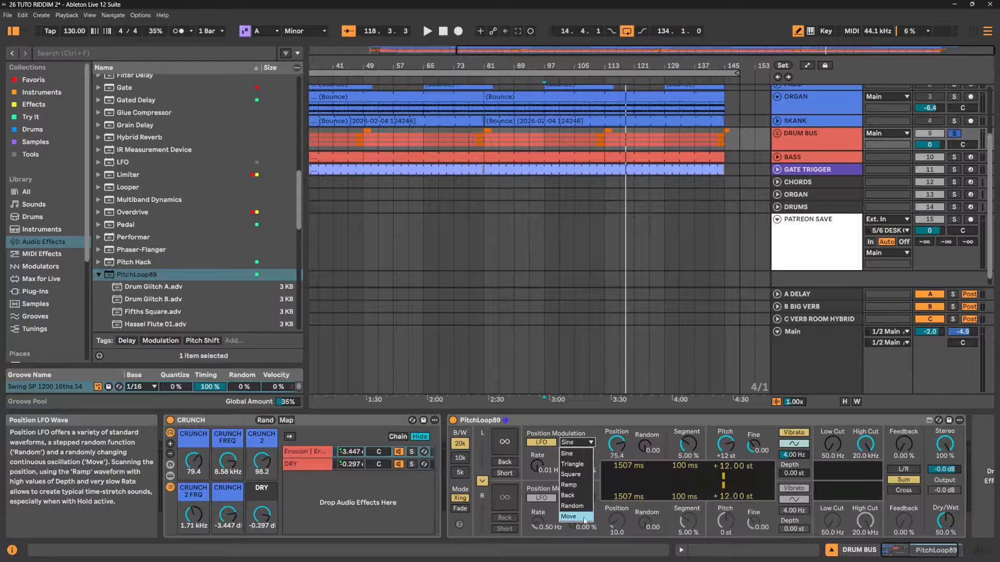
click(545, 454)
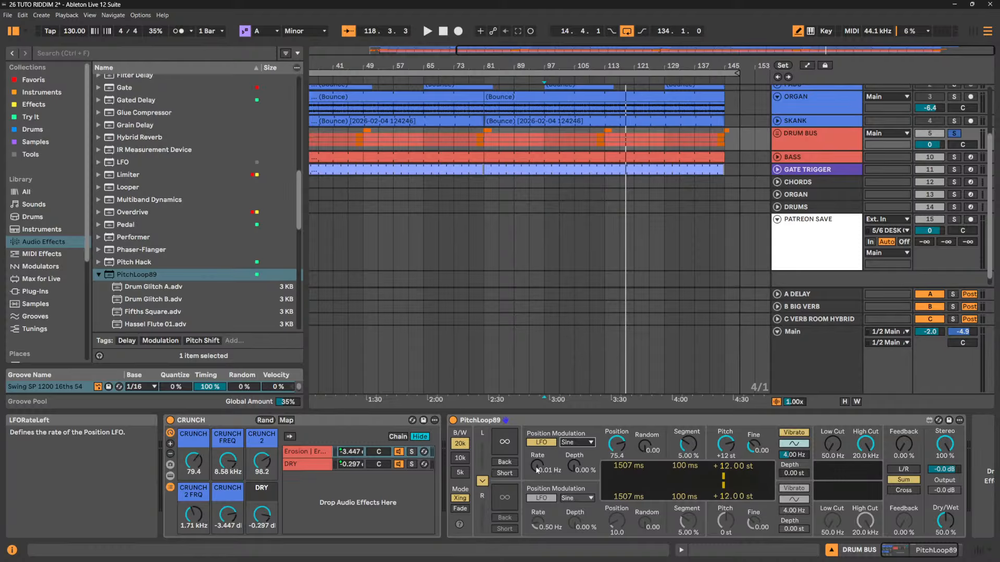
mouse_move(537, 470)
mouse_down()
mouse_move(536, 452)
mouse_move(573, 459)
mouse_move(573, 448)
mouse_move(573, 484)
mouse_move(536, 484)
mouse_up()
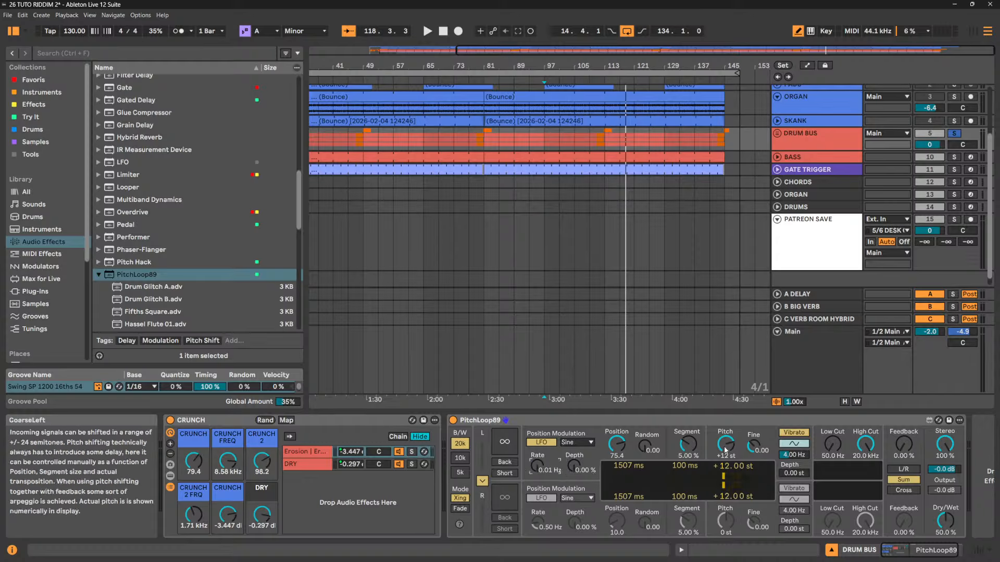
key(space)
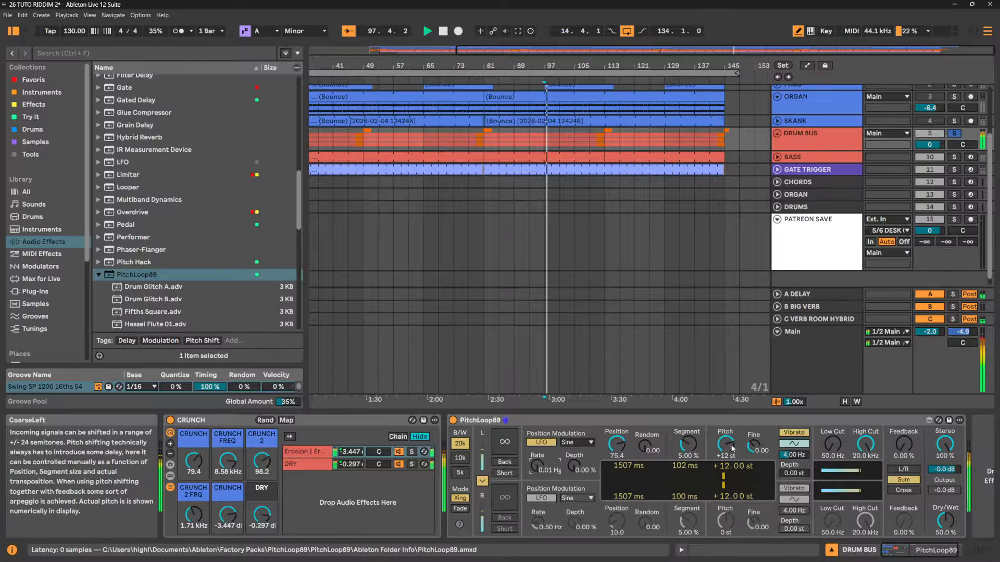
key(space)
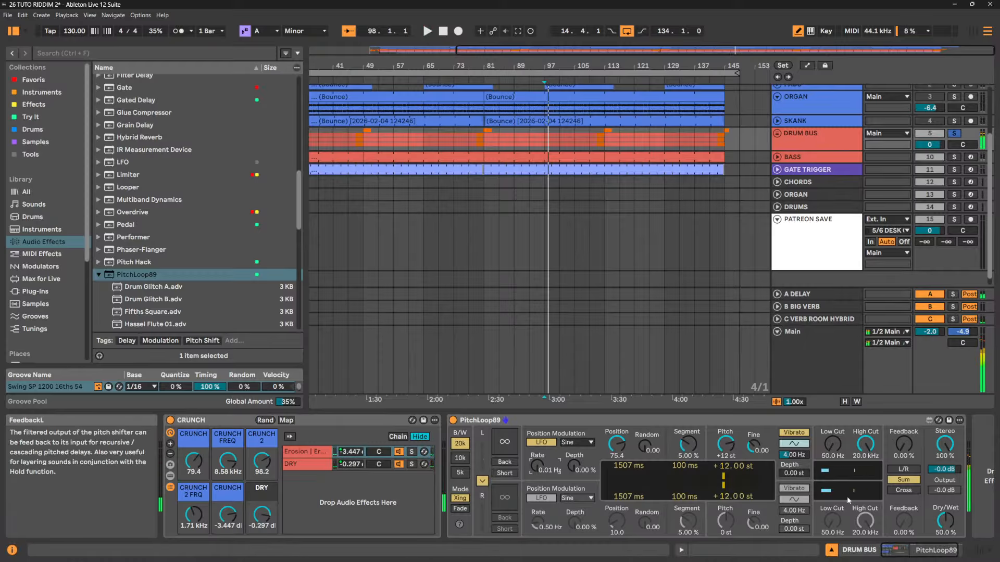
Look up the delay times for 130 BPM in the Delay Time Calculator, and set PitchLoop89's Position to 17.1
mouse_move(599, 560)
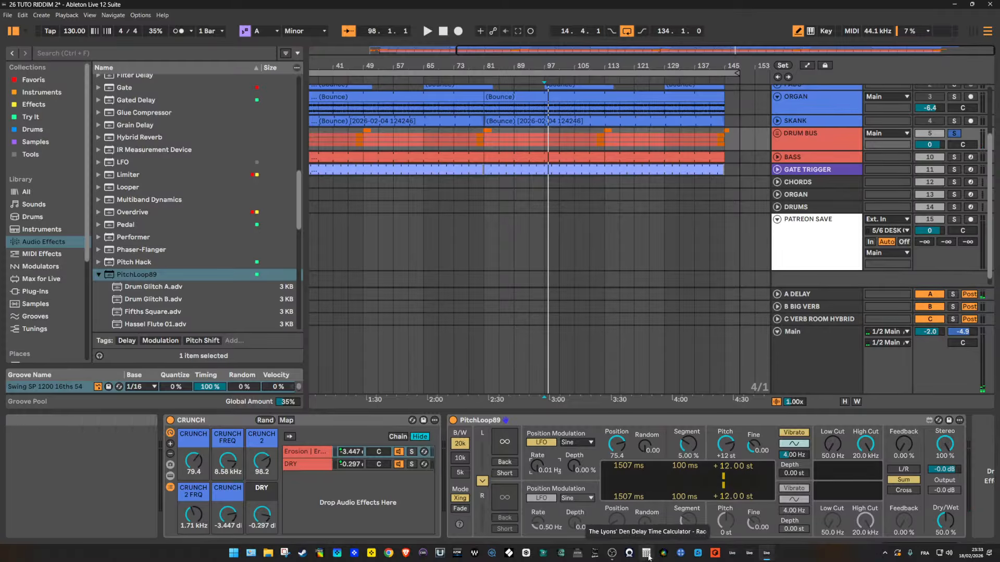
click(646, 554)
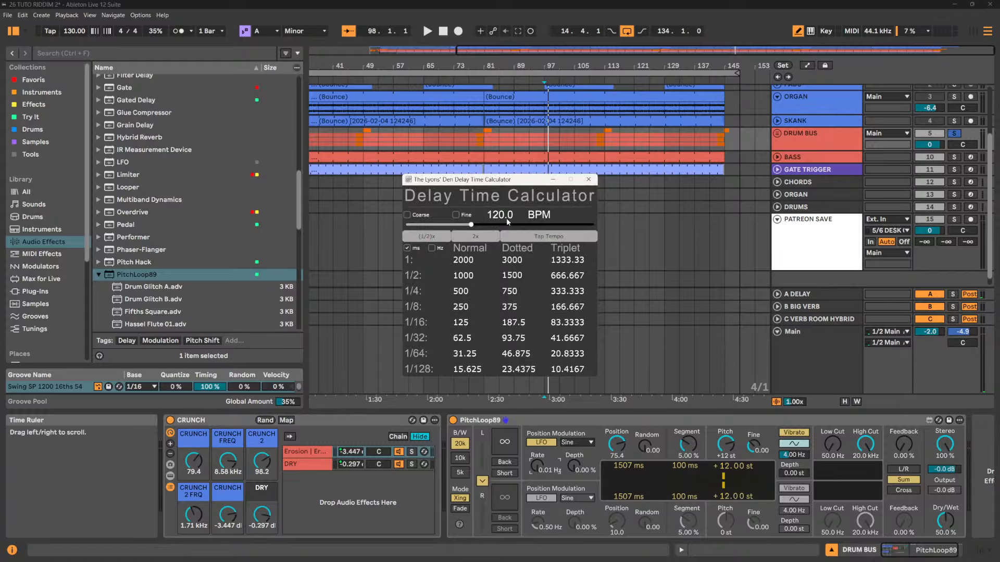
double_click(506, 215)
text(130)
key(Return)
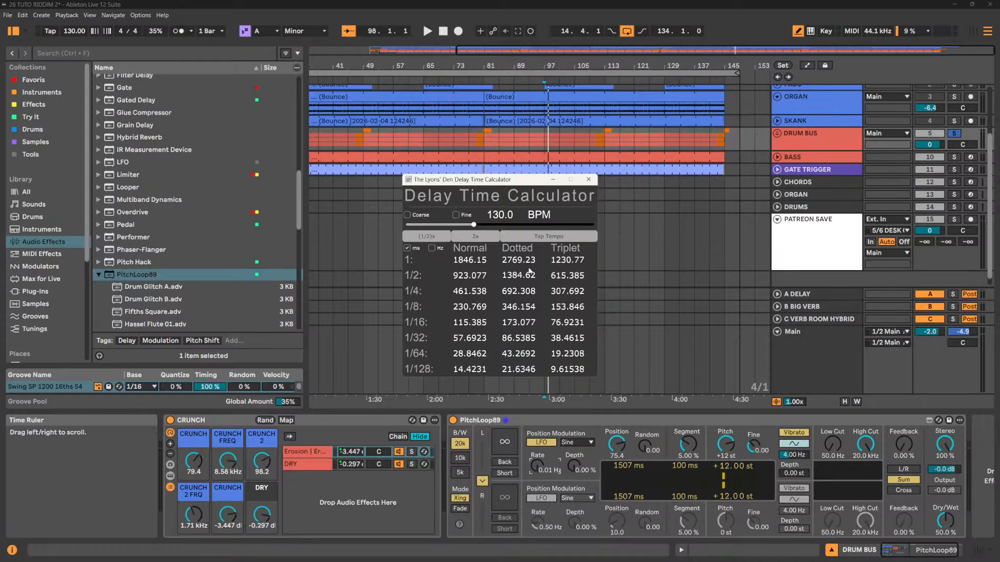
click(588, 179)
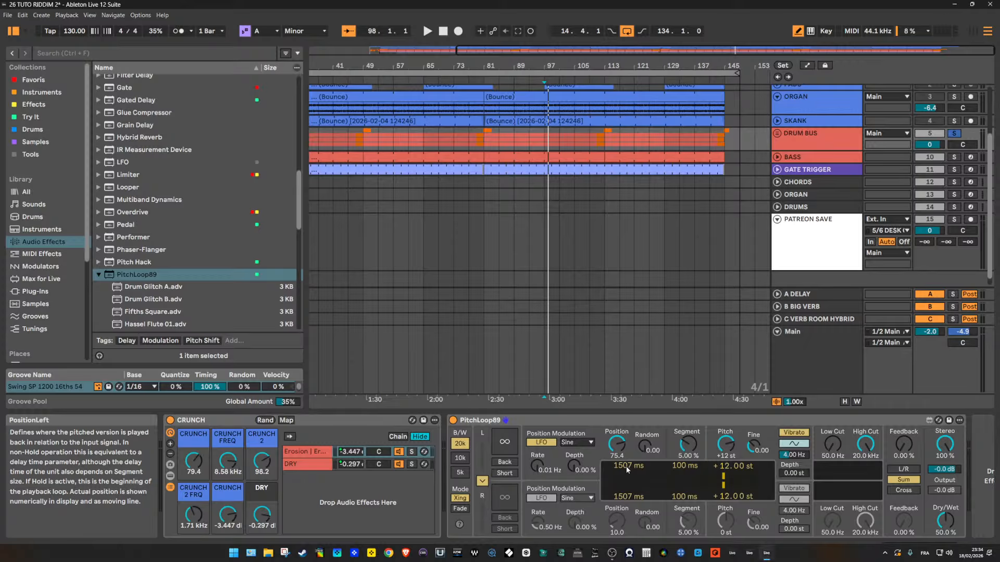
drag(616, 444, 616, 503)
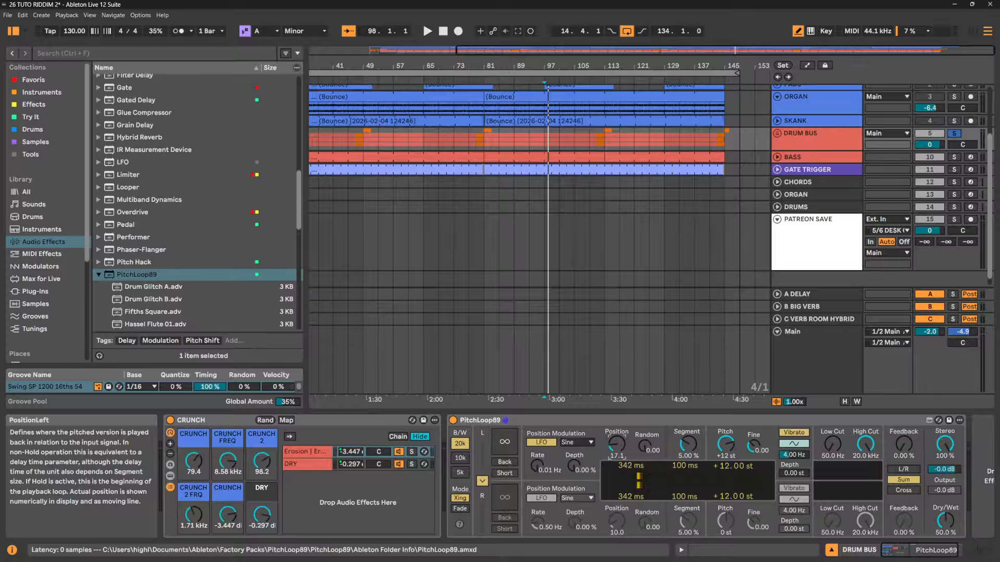
Compare PitchLoop89's 20k, 10k and 5k bandwidths and their effect on the delay times, ending on 20k
click(461, 458)
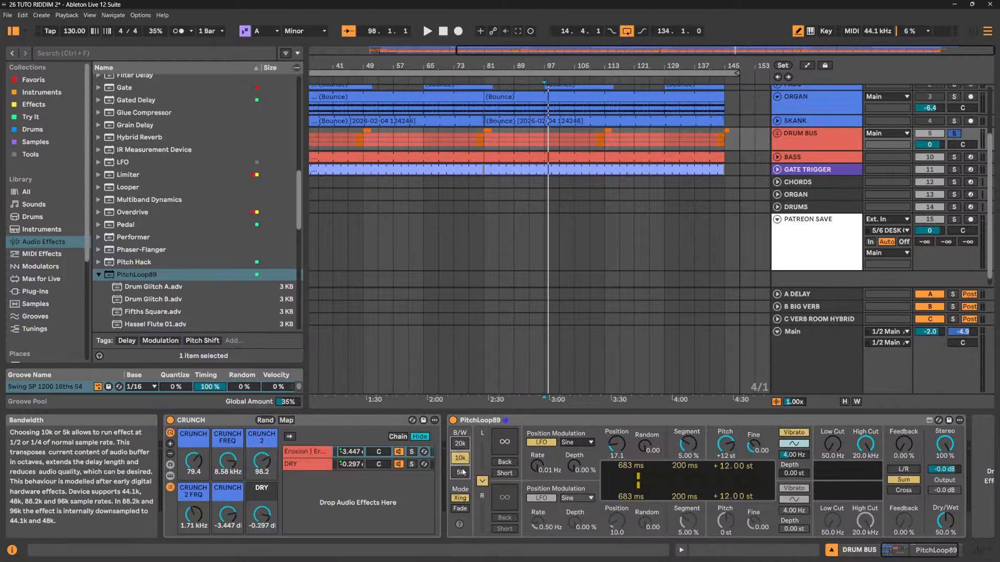
click(462, 473)
click(464, 446)
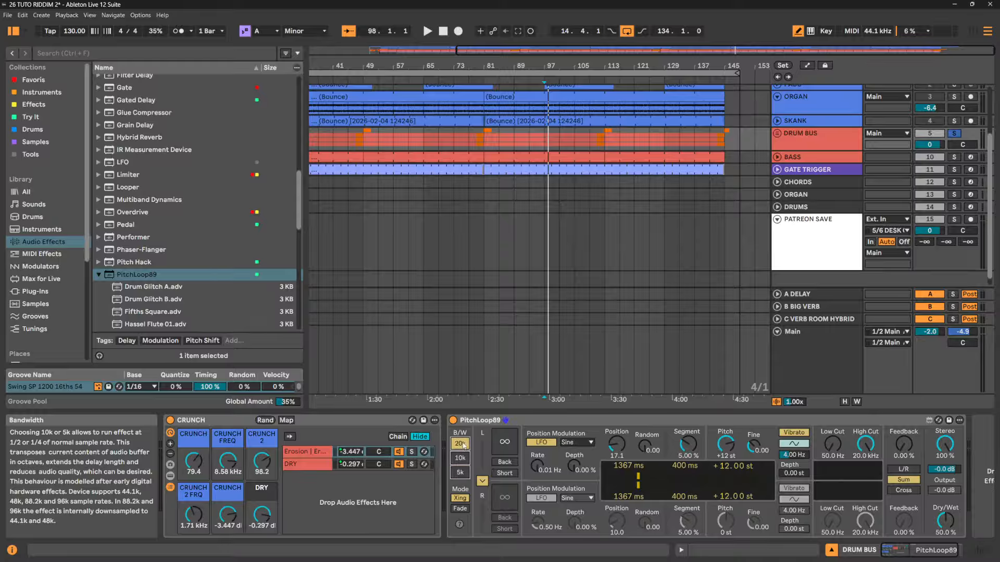
click(460, 458)
click(460, 474)
click(462, 445)
click(460, 458)
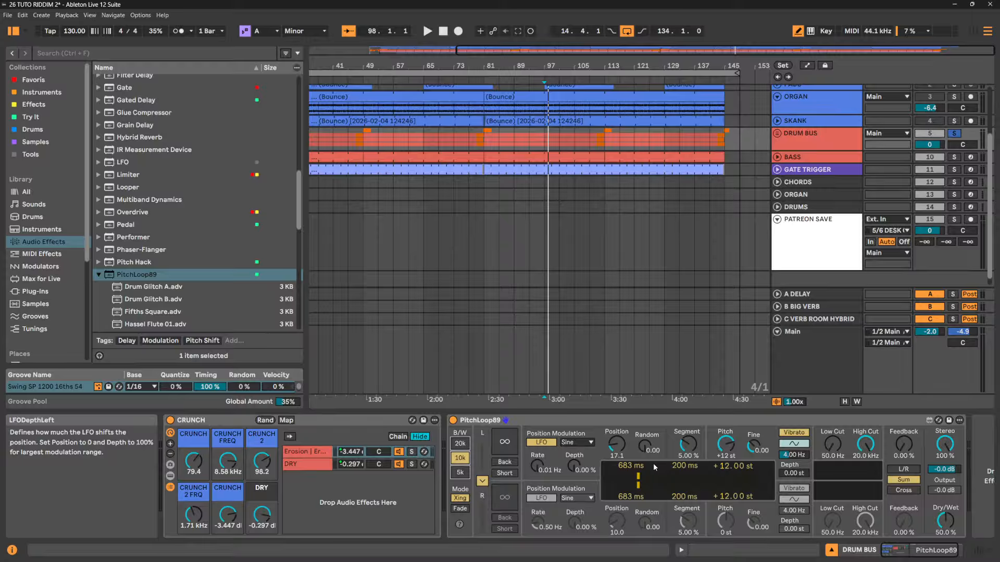
click(461, 472)
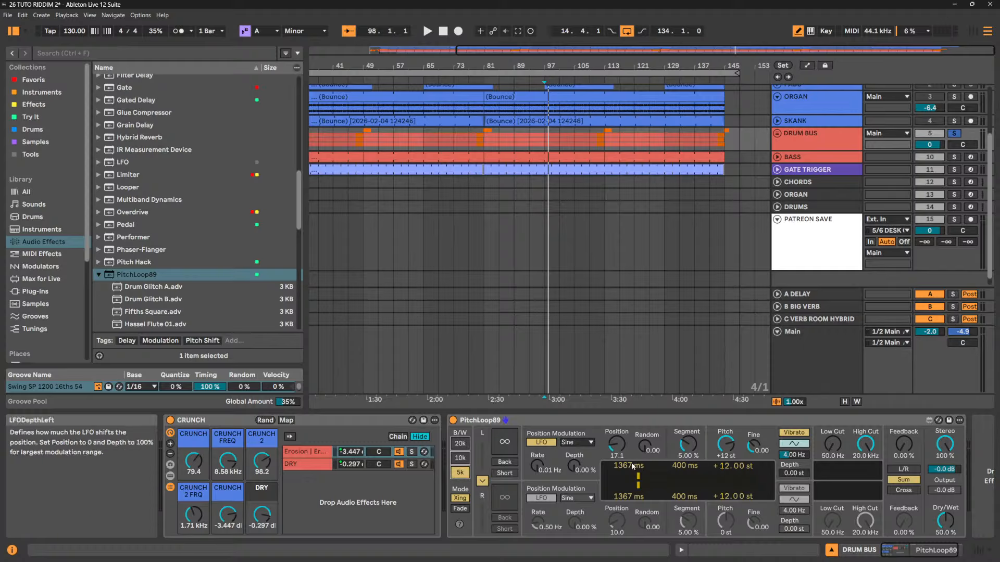
click(460, 444)
Play the drums with PitchLoop89's Pitch reset to 0 st, trying the Segment at 0.10 % and 26.3 %
key(space)
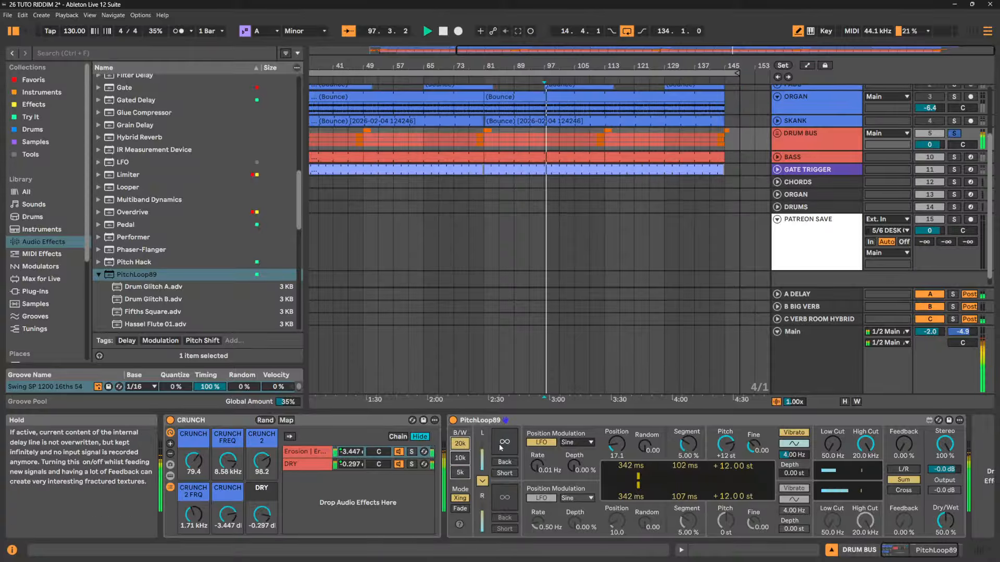
double_click(725, 444)
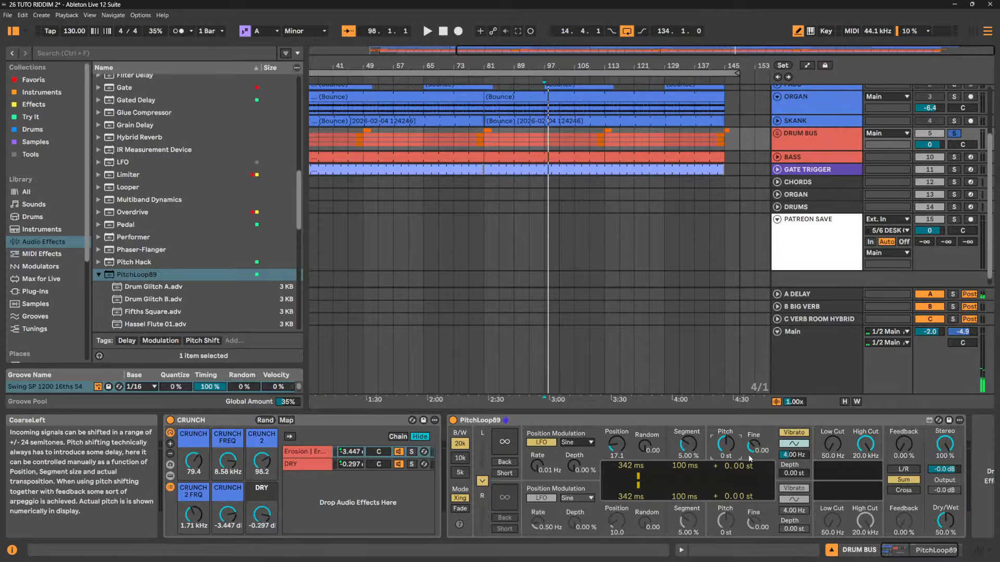
key(space)
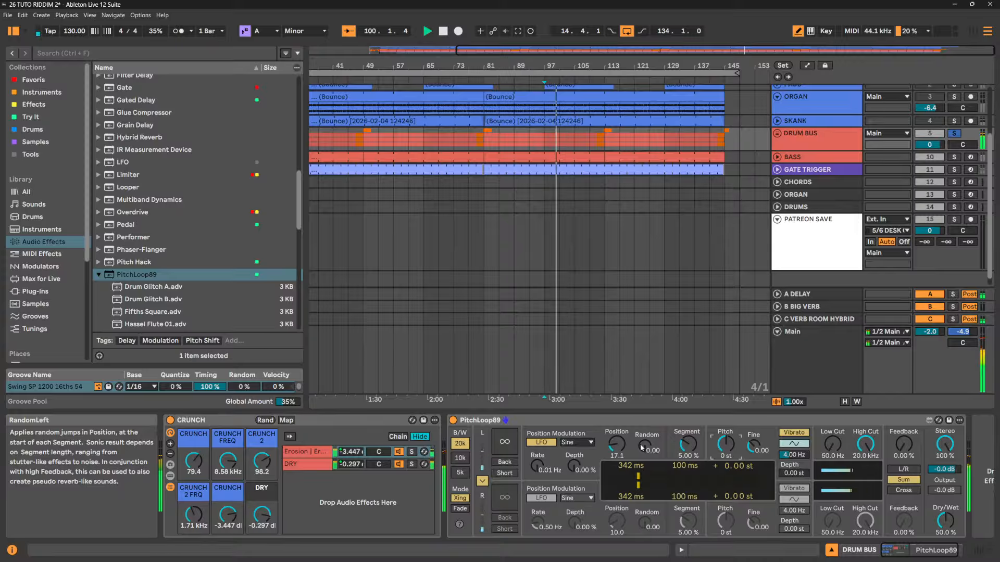
drag(691, 442, 691, 495)
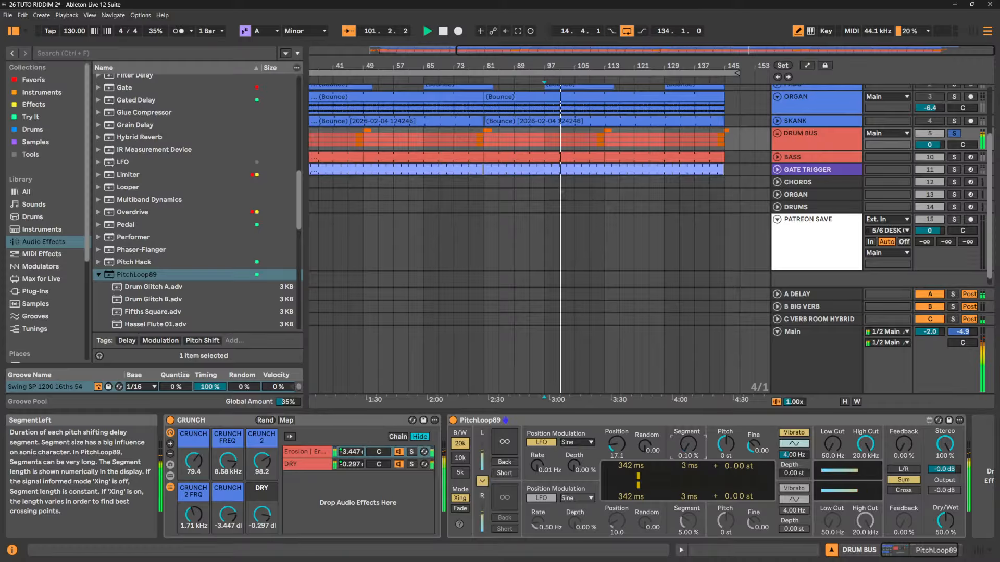
drag(691, 443, 690, 401)
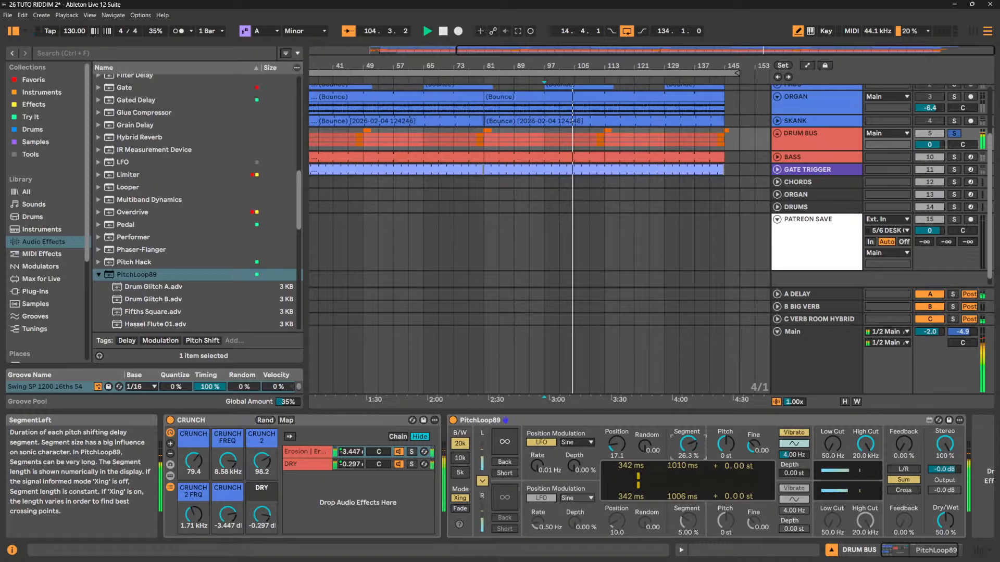
drag(691, 443, 691, 469)
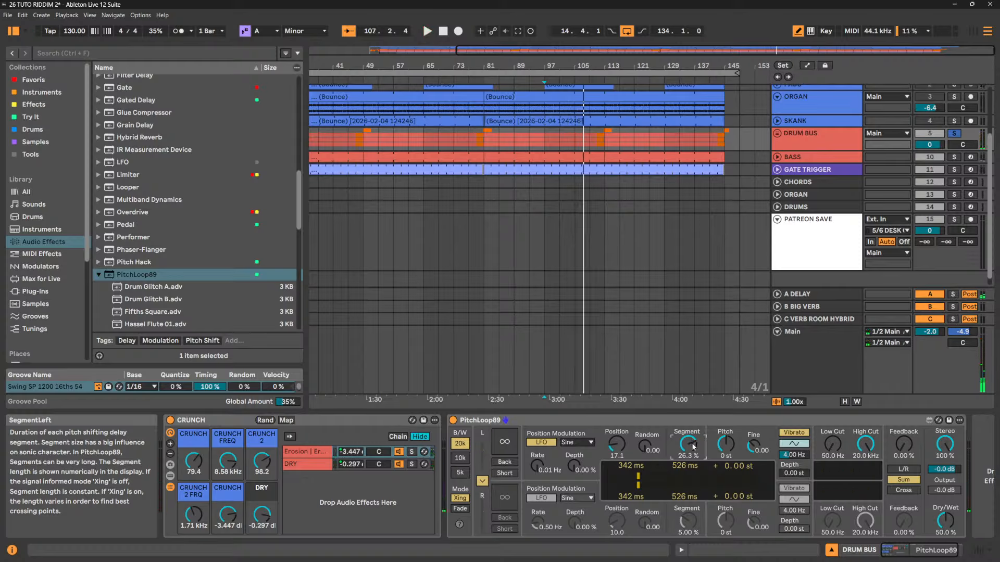
Try several shorter Segment lengths, set the Segment to 1.60 %, and play the drums
drag(691, 446, 692, 513)
double_click(690, 447)
drag(687, 444, 687, 434)
click(689, 445)
drag(687, 444, 688, 494)
drag(688, 444, 688, 441)
key(space)
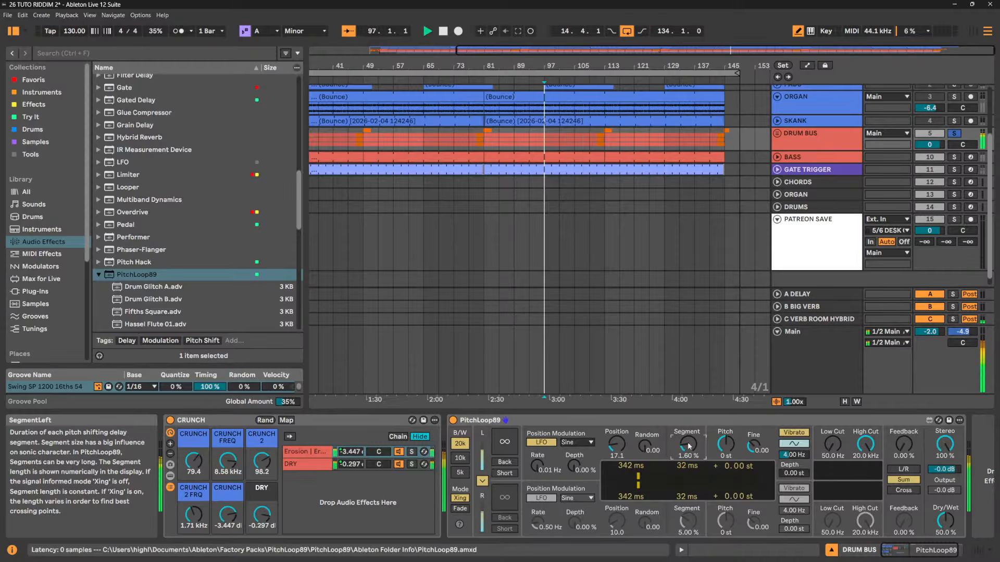
Play the drums with Pitch at +9 st and Dry/Wet at 100 %, trying the Segment at 0.30 % and 5.82 %
key(space)
key(space)
drag(688, 446, 728, 447)
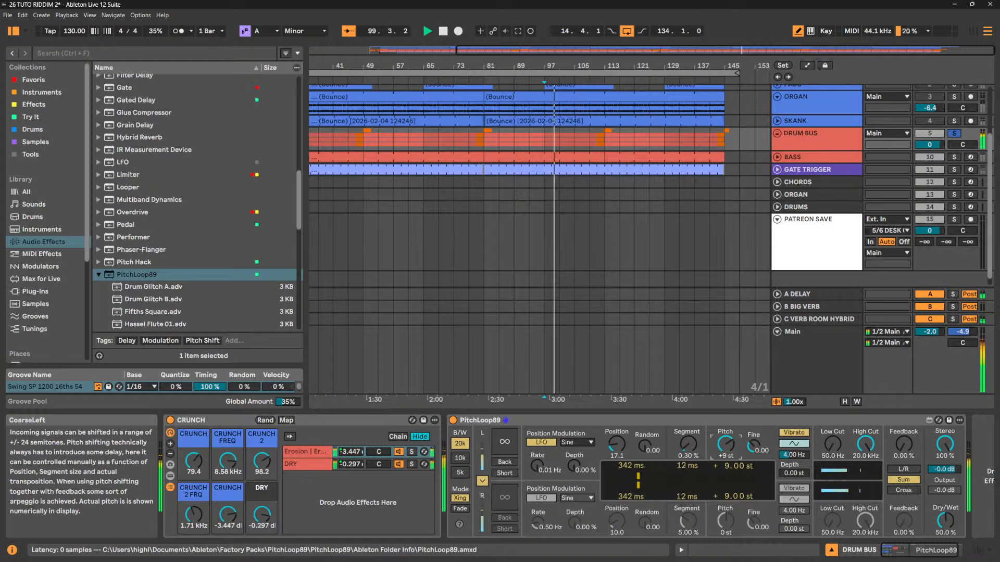
drag(945, 521, 945, 500)
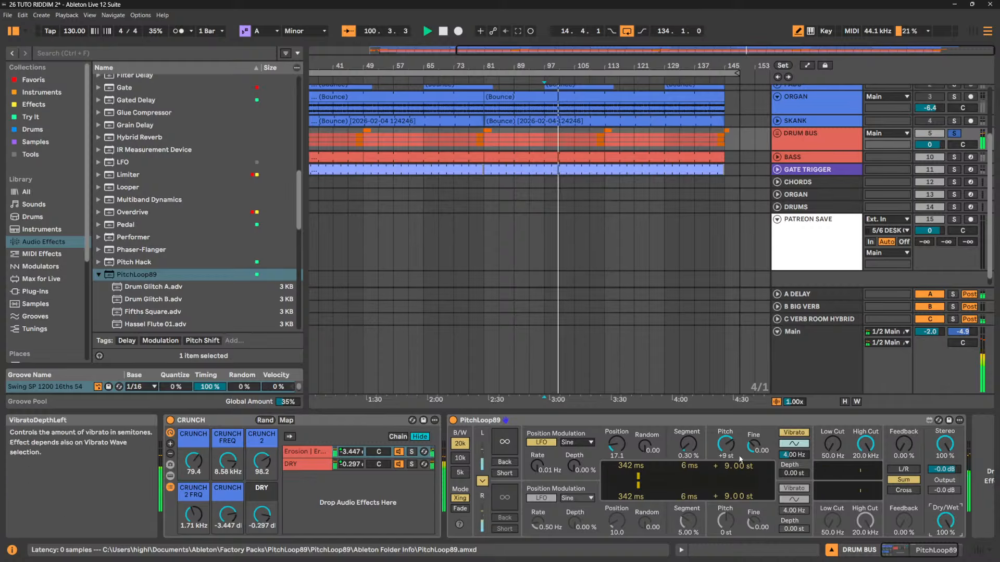
mouse_move(687, 445)
mouse_down()
mouse_move(688, 425)
mouse_move(687, 468)
mouse_move(688, 442)
mouse_up()
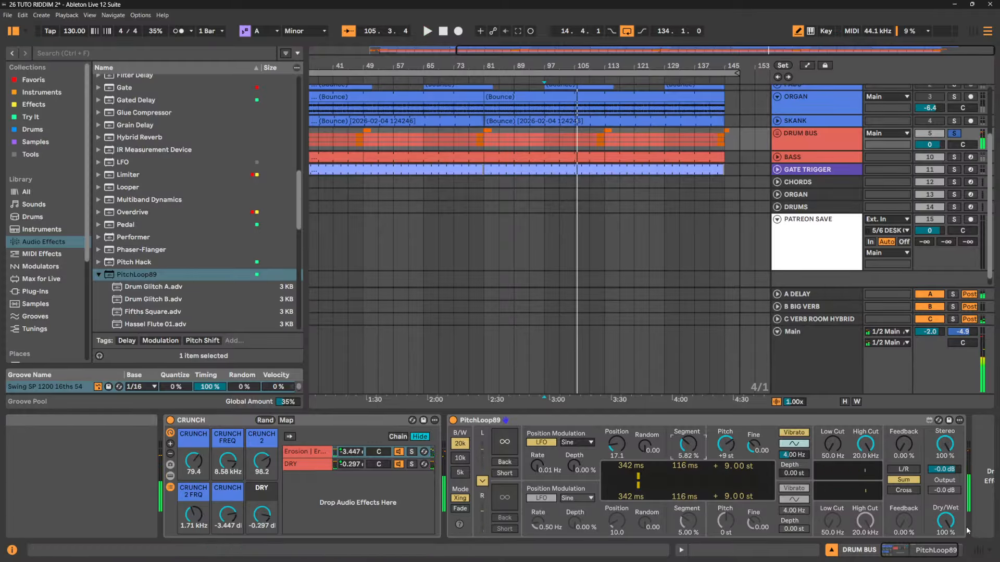
Reset PitchLoop89's Dry/Wet to 50.0 %, Pitch to 0 st and Segment to 5.00 %
double_click(948, 521)
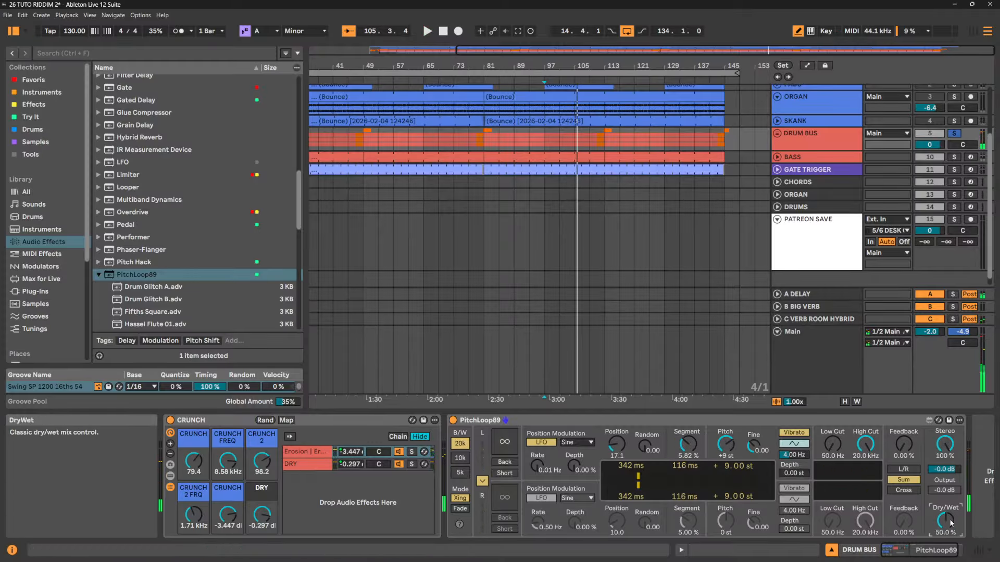
double_click(724, 447)
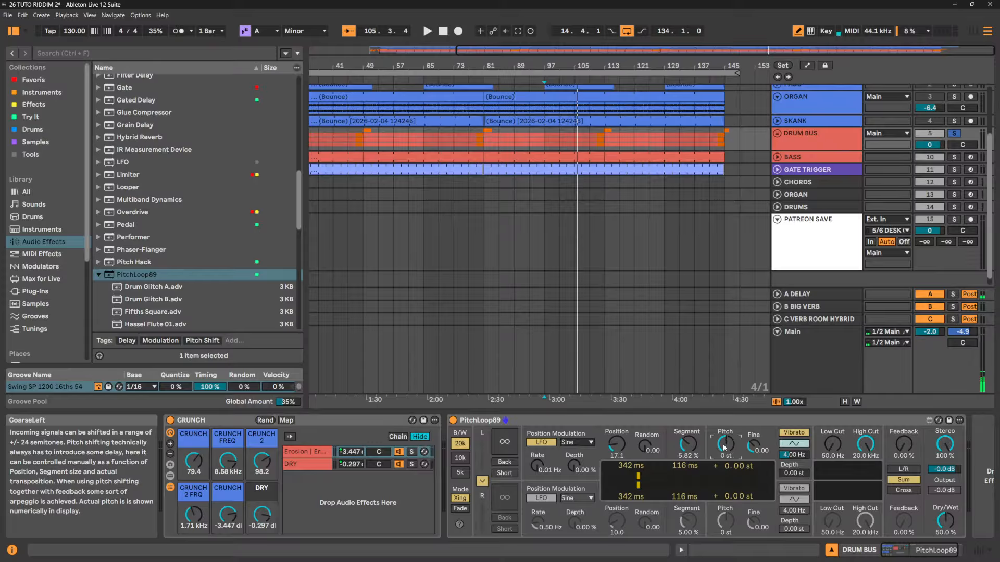
double_click(693, 446)
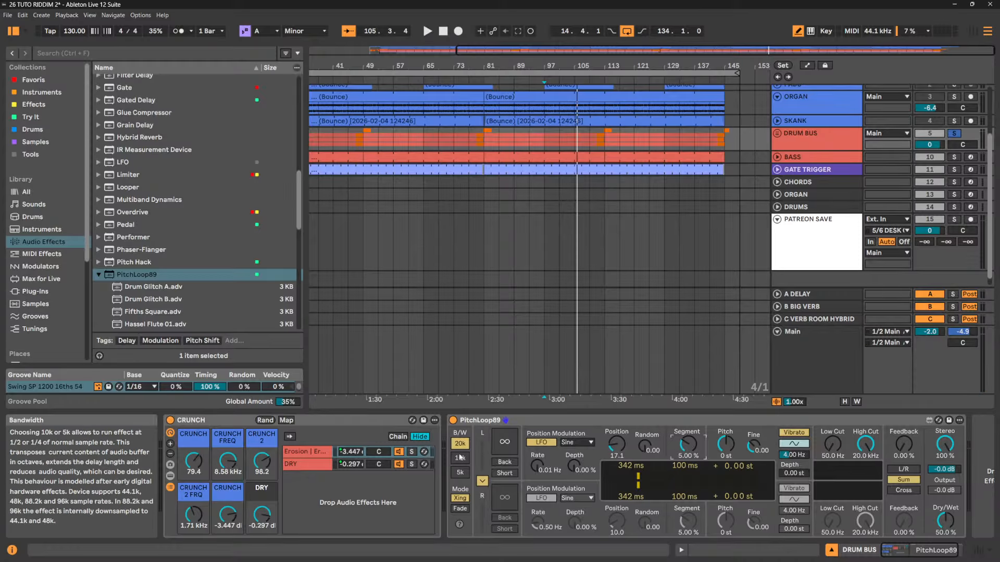
Play the drums with PitchLoop89's bandwidth switched to 10k, and raise Dry/Wet to 100 %
key(space)
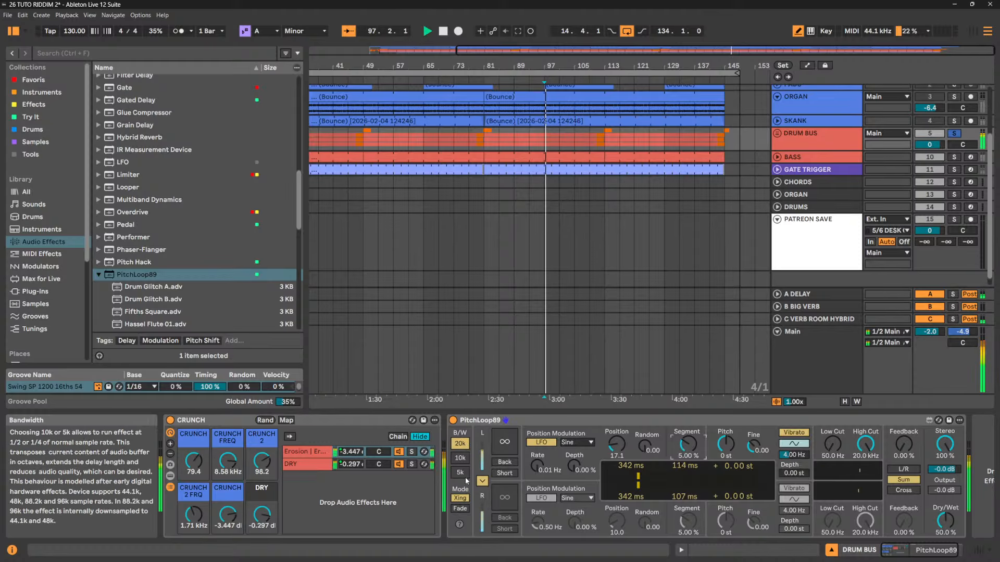
click(466, 460)
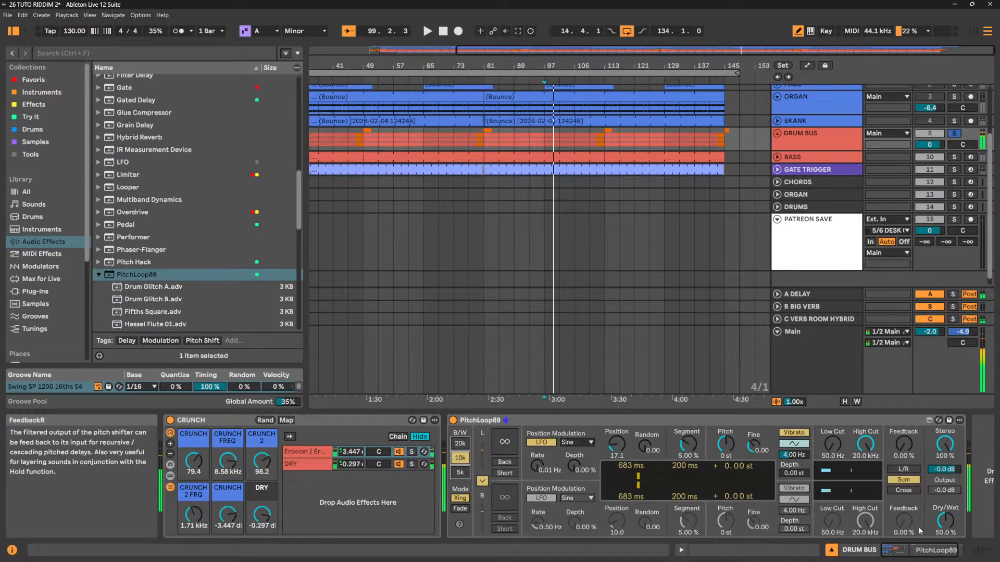
drag(945, 522, 945, 479)
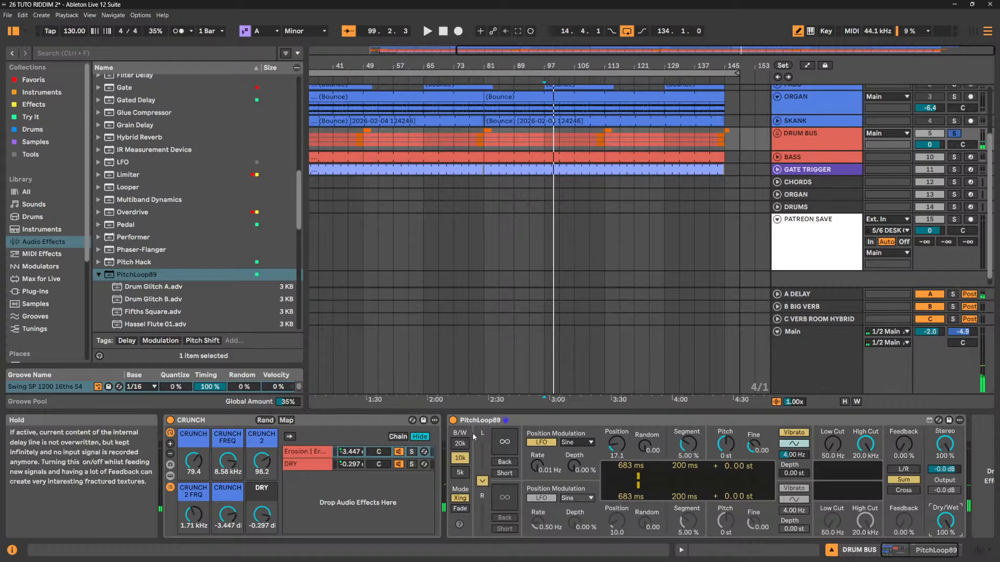
Play the drums while comparing PitchLoop89's 20k, 10k and 5k bandwidths, and finish with the bandwidth at 20k
key(space)
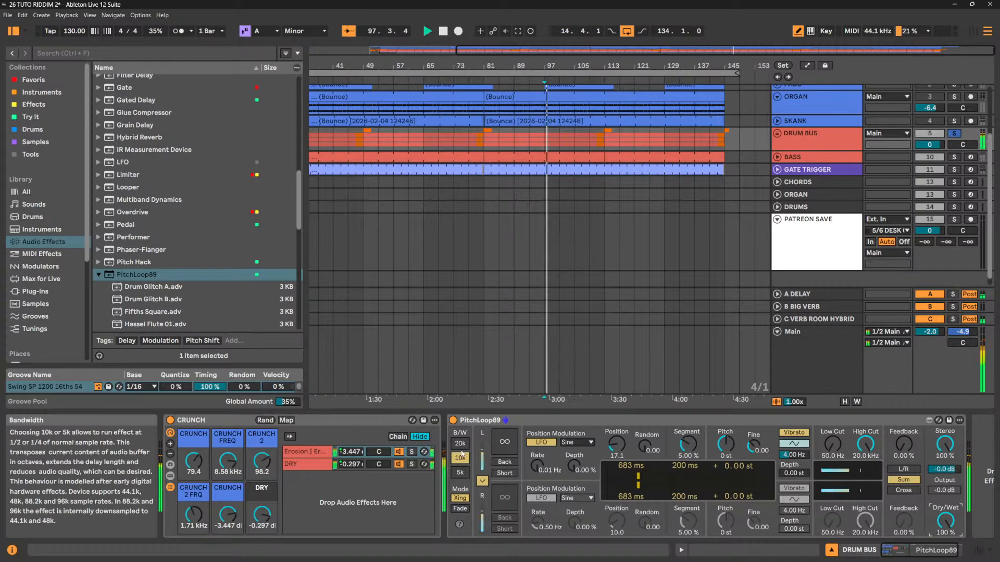
click(460, 444)
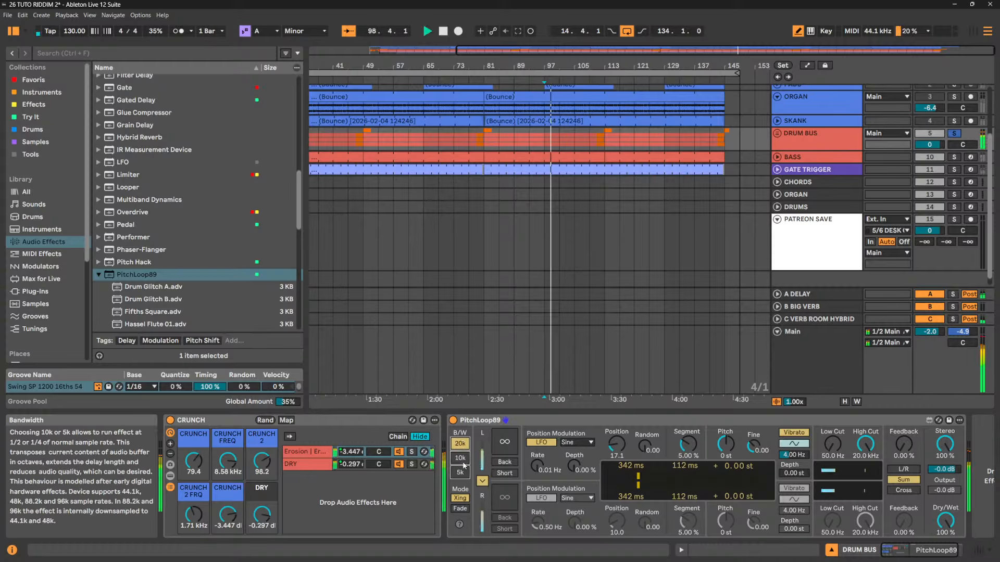
click(462, 471)
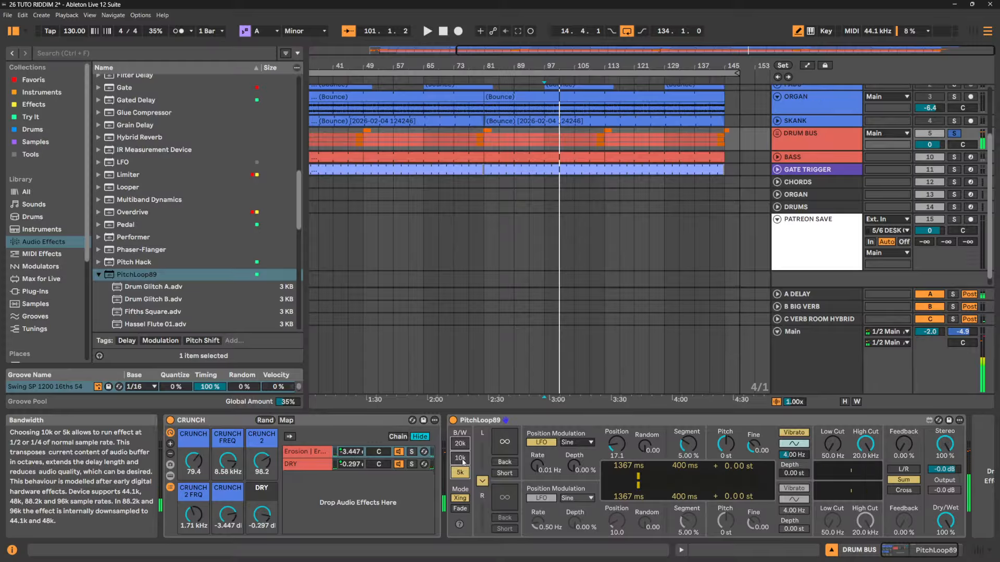
click(463, 461)
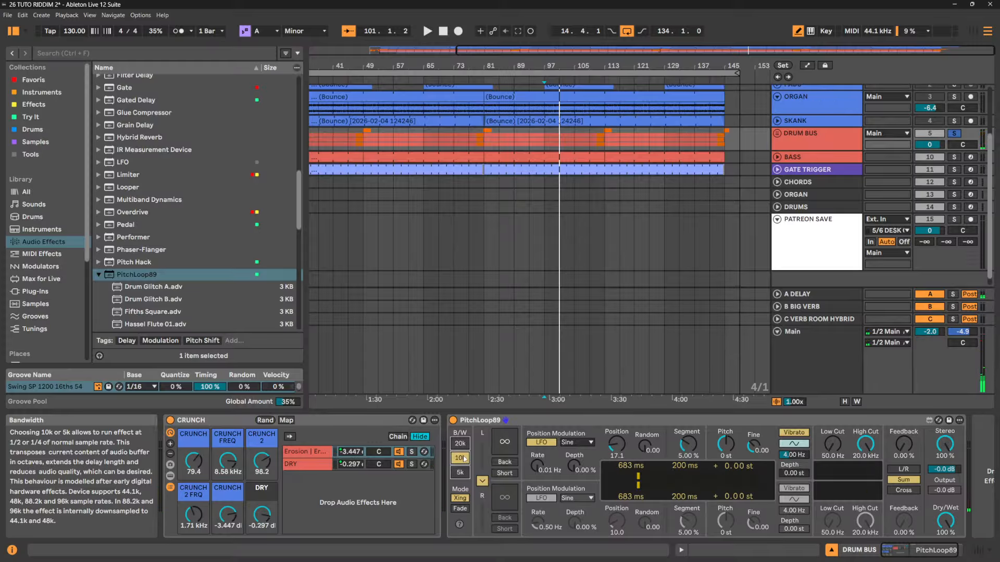
click(463, 444)
click(463, 460)
click(462, 475)
click(465, 443)
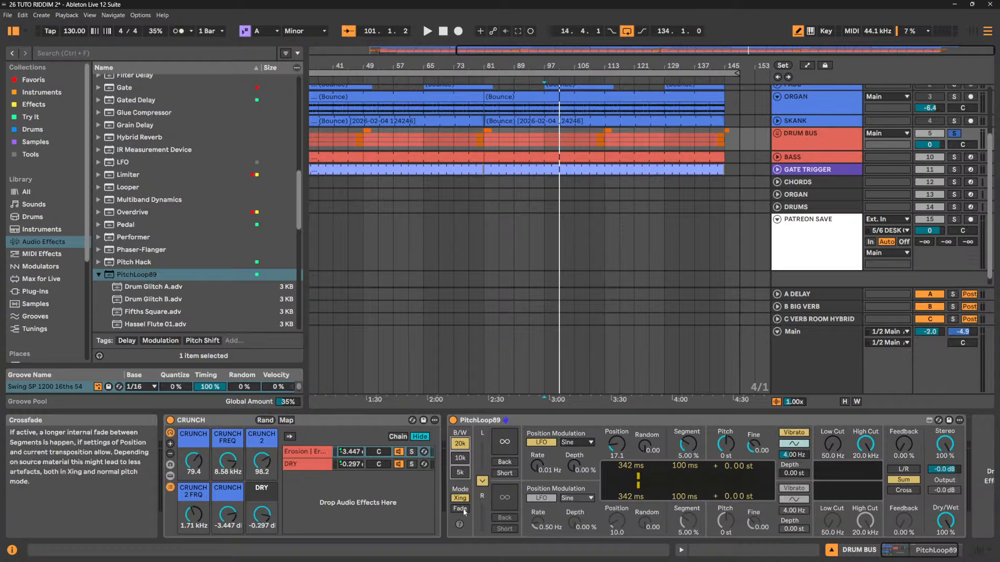
Try PitchLoop89's Fade and Xing modes, leaving Xing on and Fade off
click(465, 512)
click(460, 509)
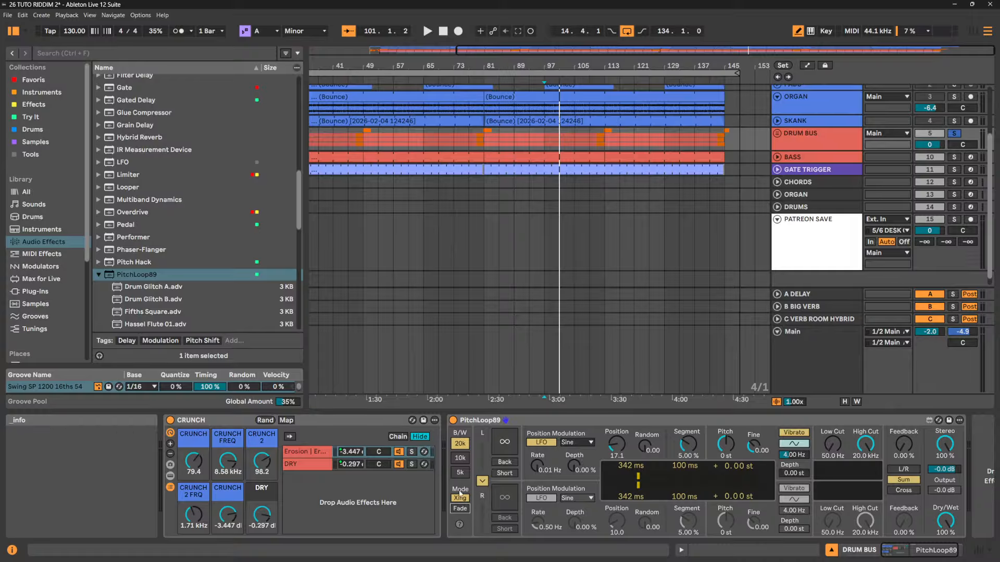
click(460, 499)
click(463, 509)
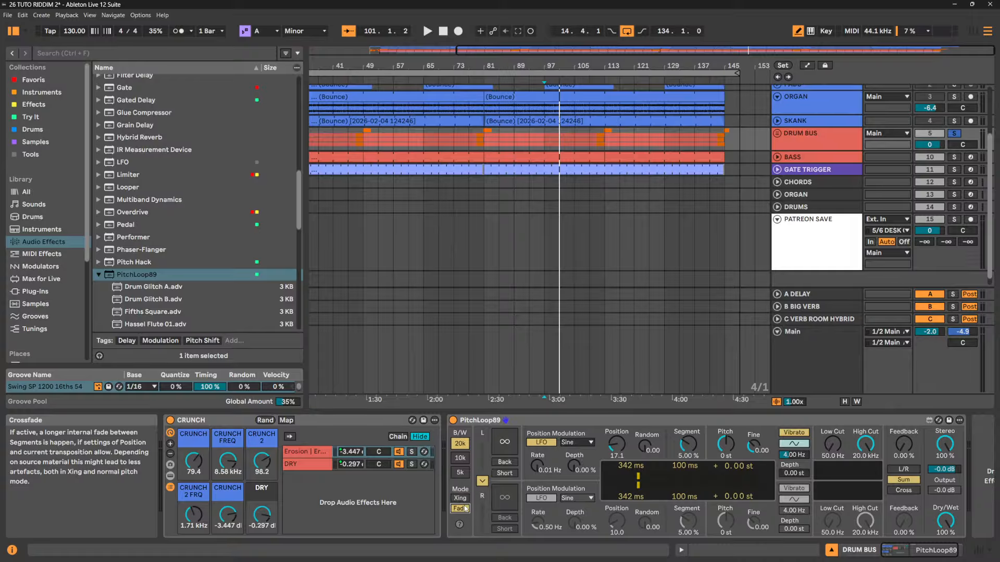
click(461, 498)
click(463, 508)
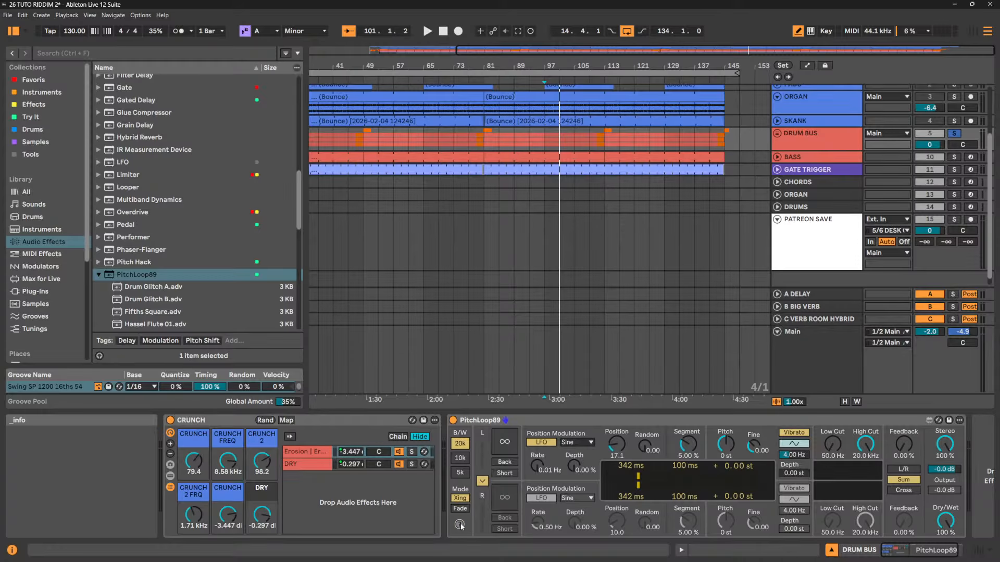
Open PitchLoop89's online documentation in the browser and examine the hardware photo under Historical Background at 150 % zoom
click(459, 525)
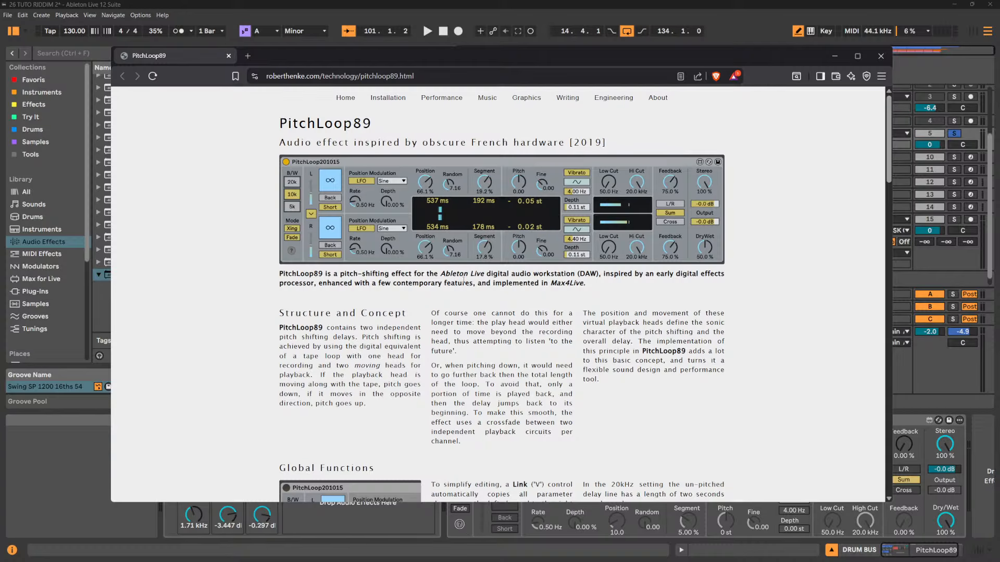
scroll(459, 260, down, 15)
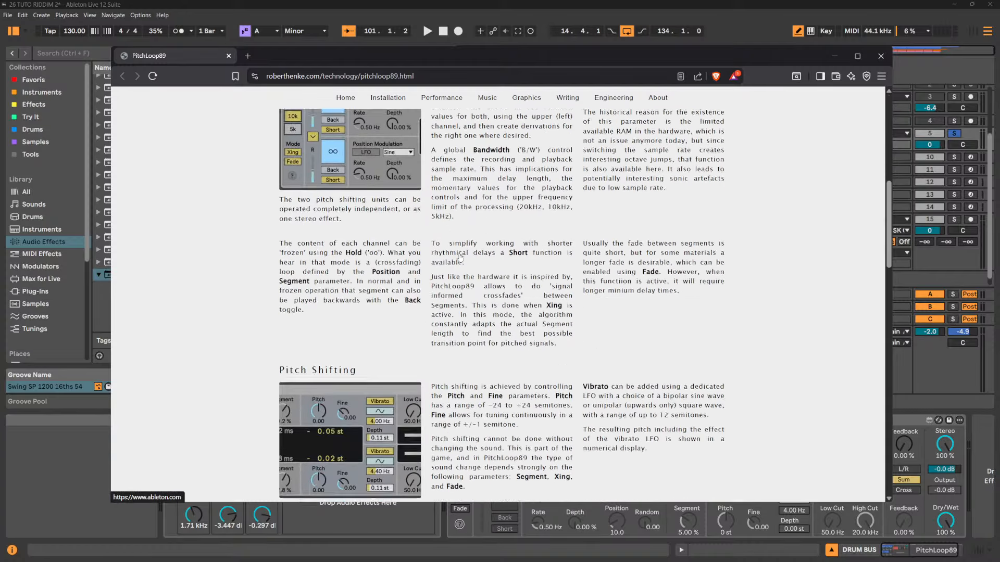
scroll(460, 257, down, 15)
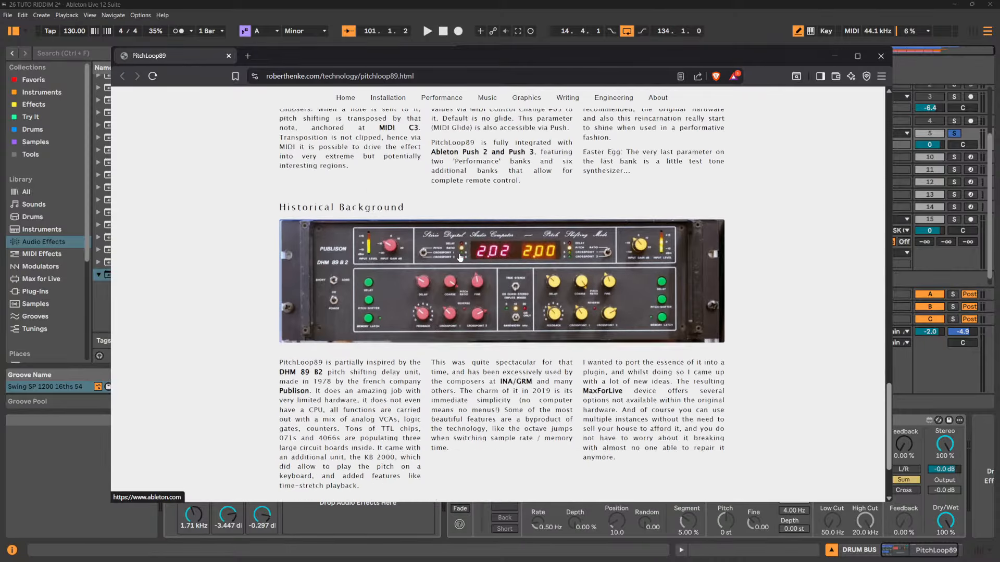
scroll(459, 256, up, 1)
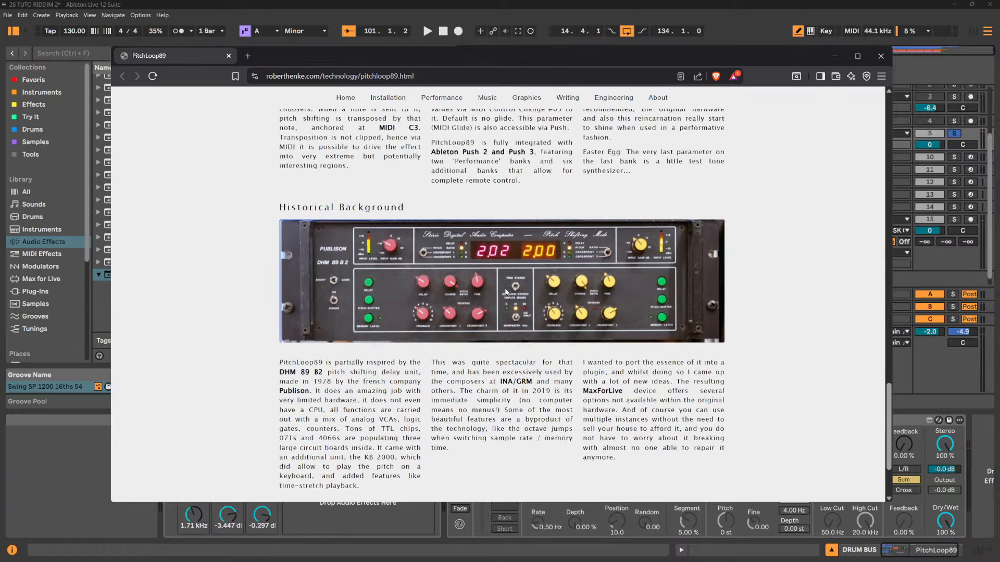
scroll(513, 302, up, 3)
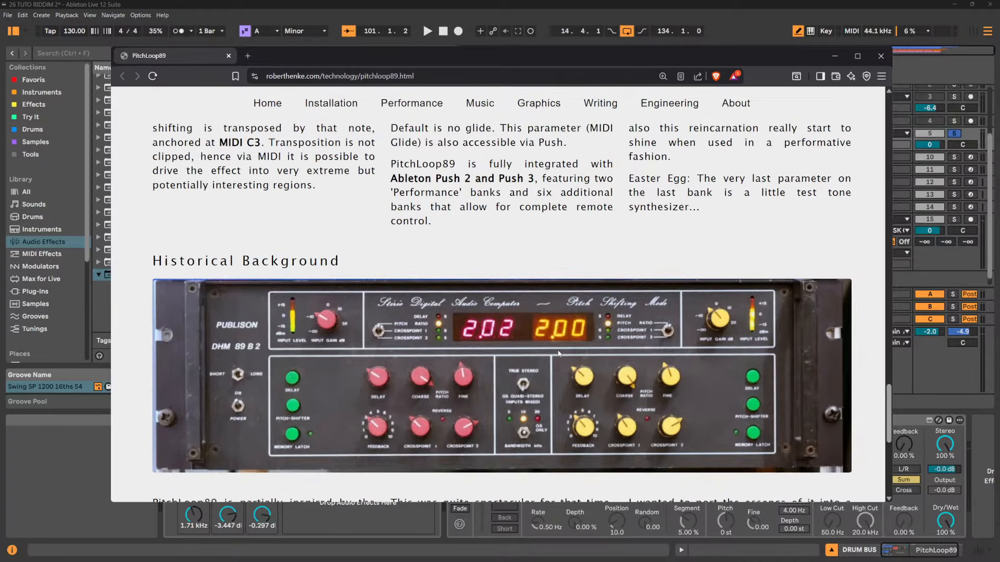
scroll(719, 366, down, 1)
scroll(719, 364, up, 1)
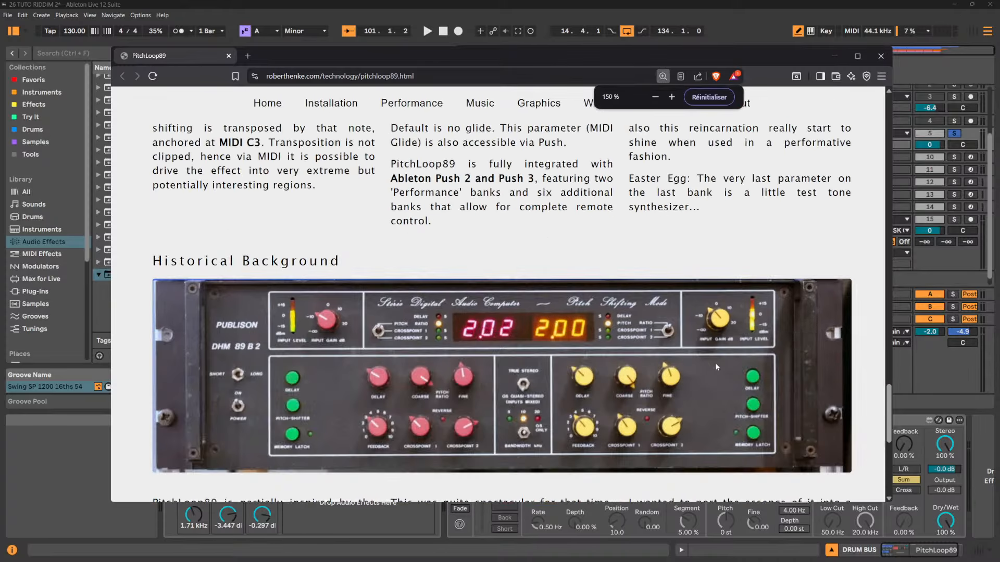
scroll(596, 366, down, 1)
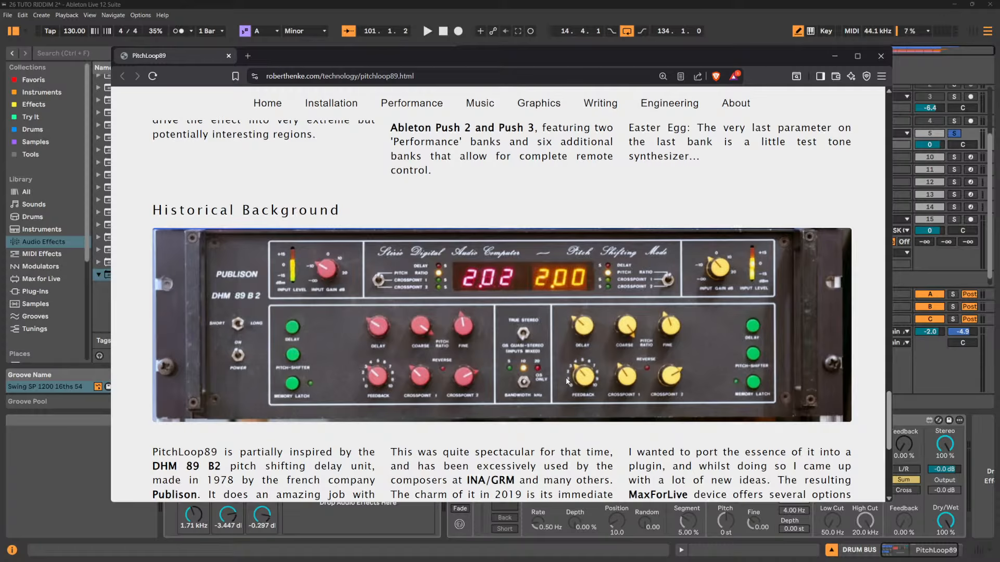
Look over the credits of the PitchLoop89 page and skim its sections back to the title
scroll(567, 381, down, 6)
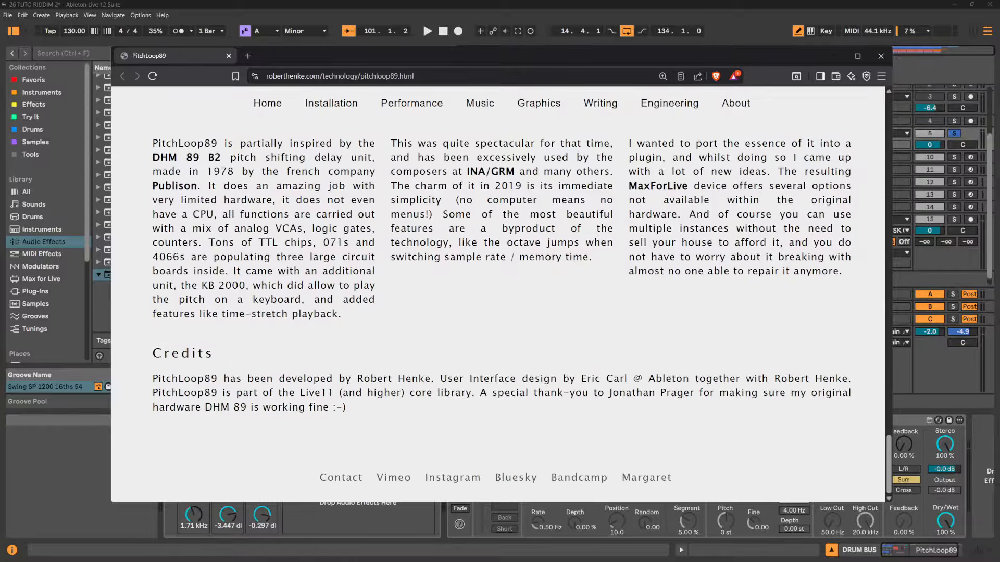
scroll(568, 378, up, 4)
scroll(567, 374, up, 15)
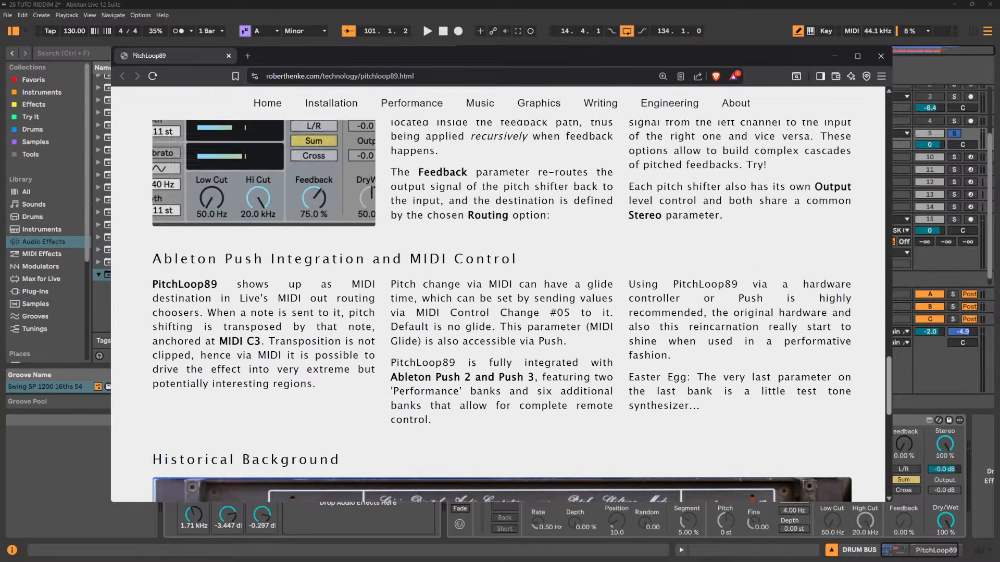
scroll(567, 381, up, 20)
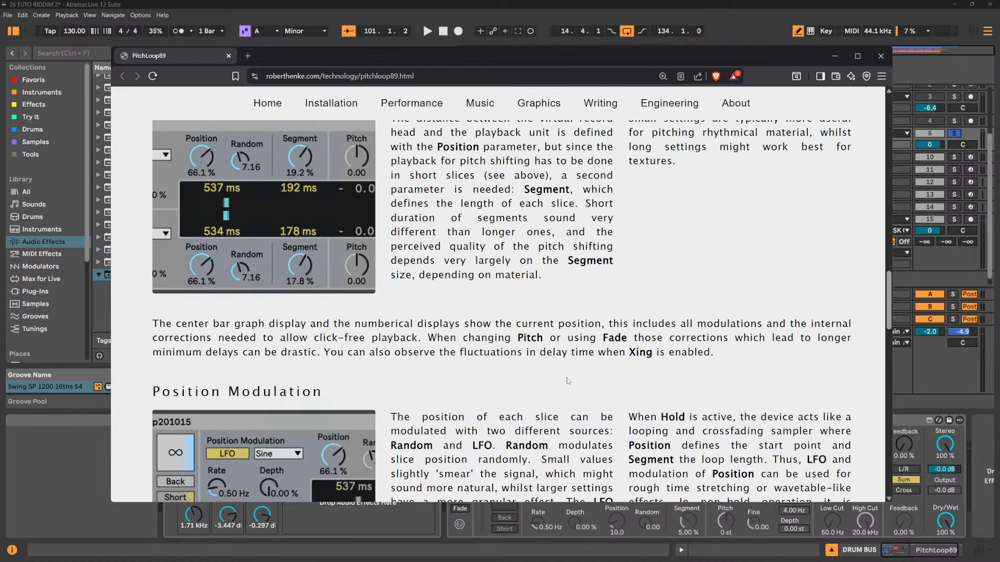
scroll(566, 379, up, 5)
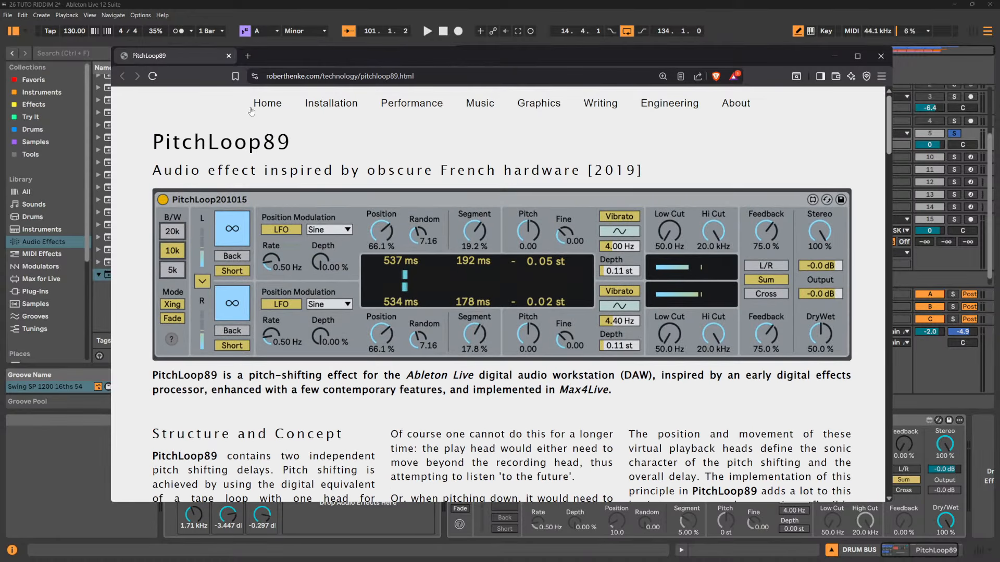
Look at the developer website's home page, and close the browser tab to return to Ableton Live
click(274, 104)
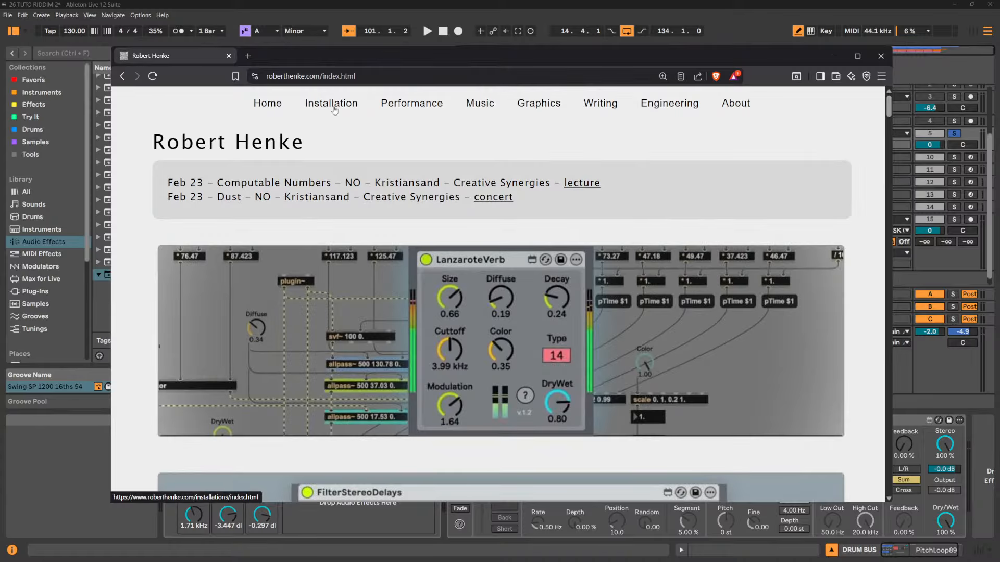
click(331, 111)
click(275, 108)
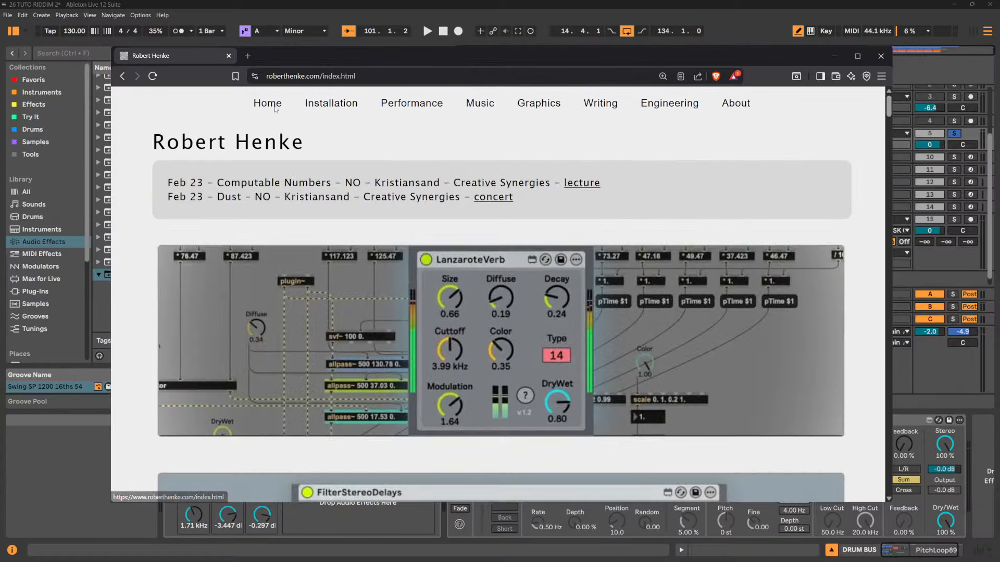
click(228, 56)
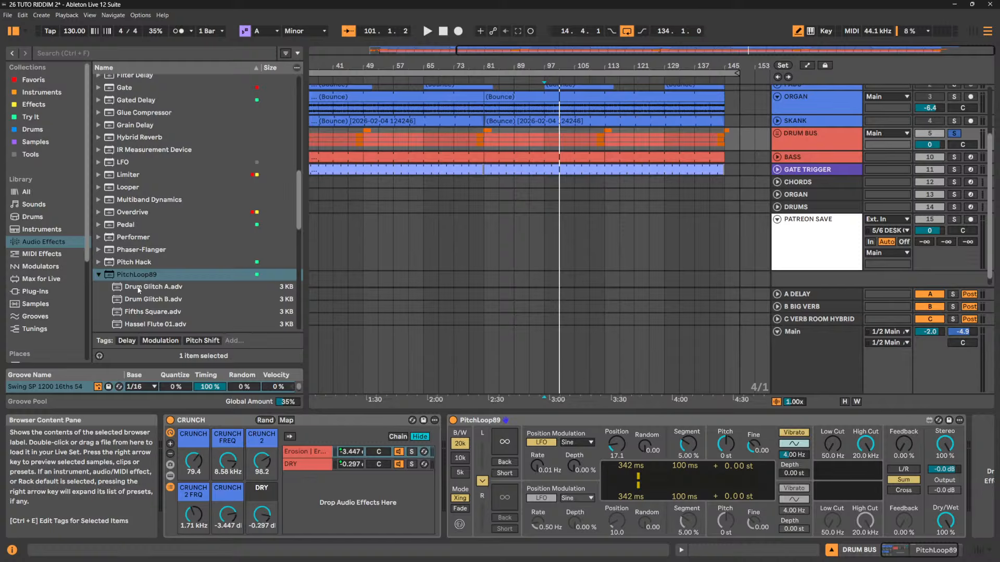
Load the Drum Glitch A preset onto the drum bus's PitchLoop89, play the drums, and swap it for Drum Glitch B
drag(138, 289, 590, 422)
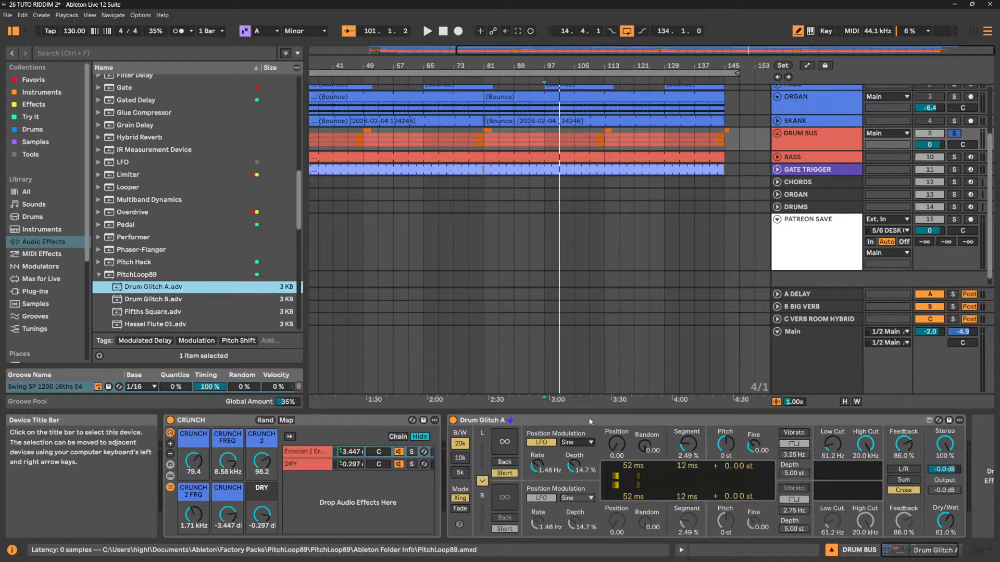
key(space)
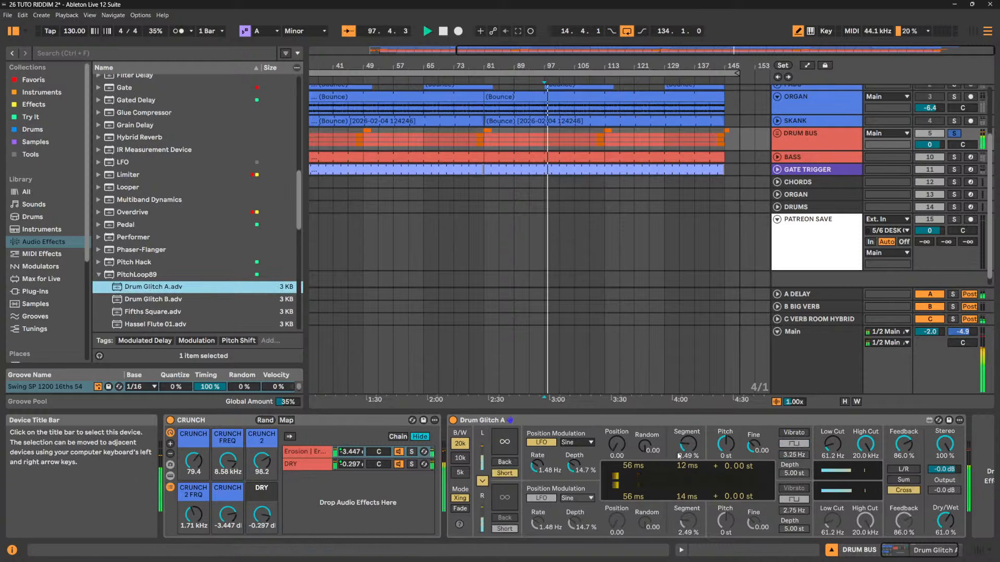
click(150, 301)
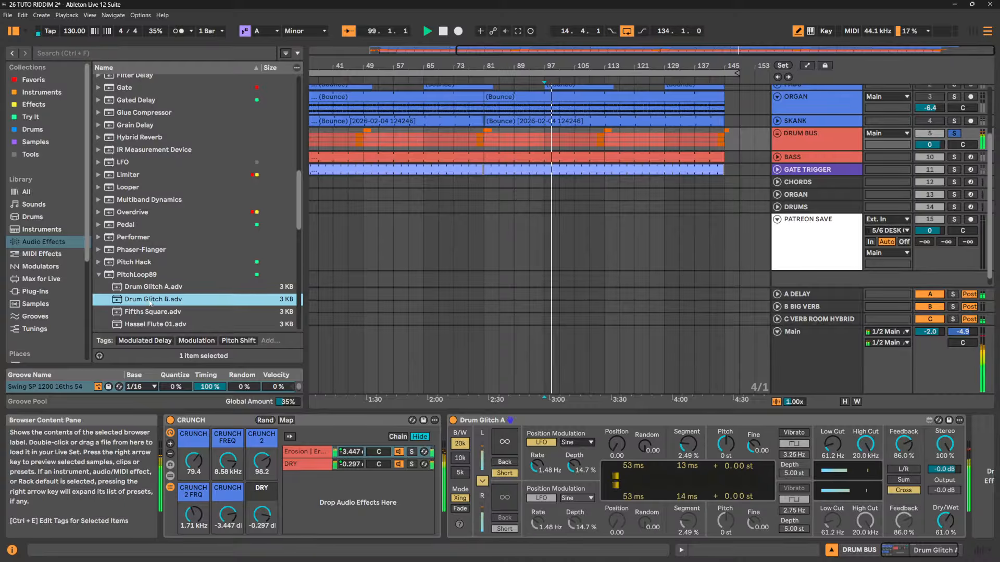
drag(150, 301, 549, 425)
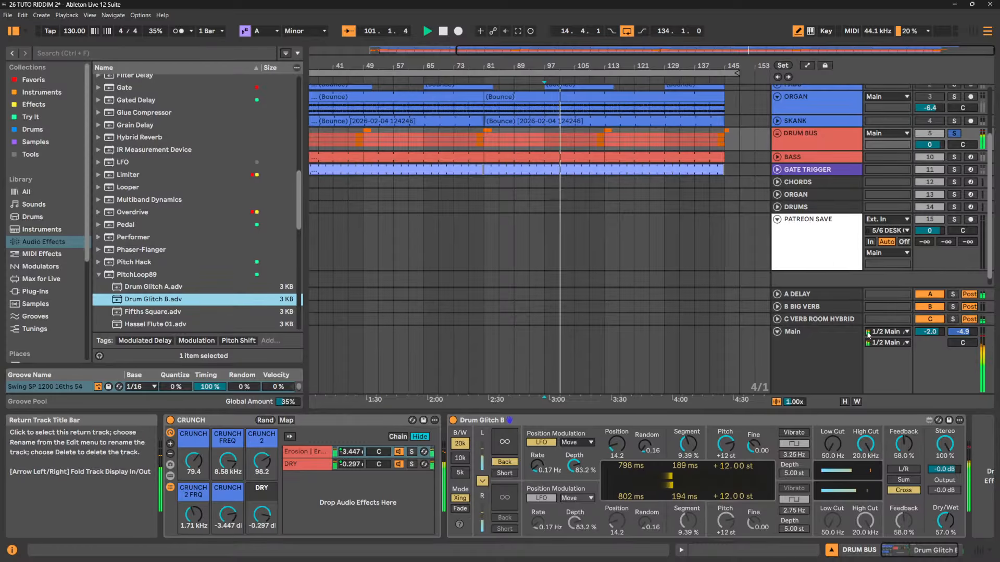
Set the Output of the Main track's Limiter to -5.3 dB and reselect the DRUM BUS track
click(801, 340)
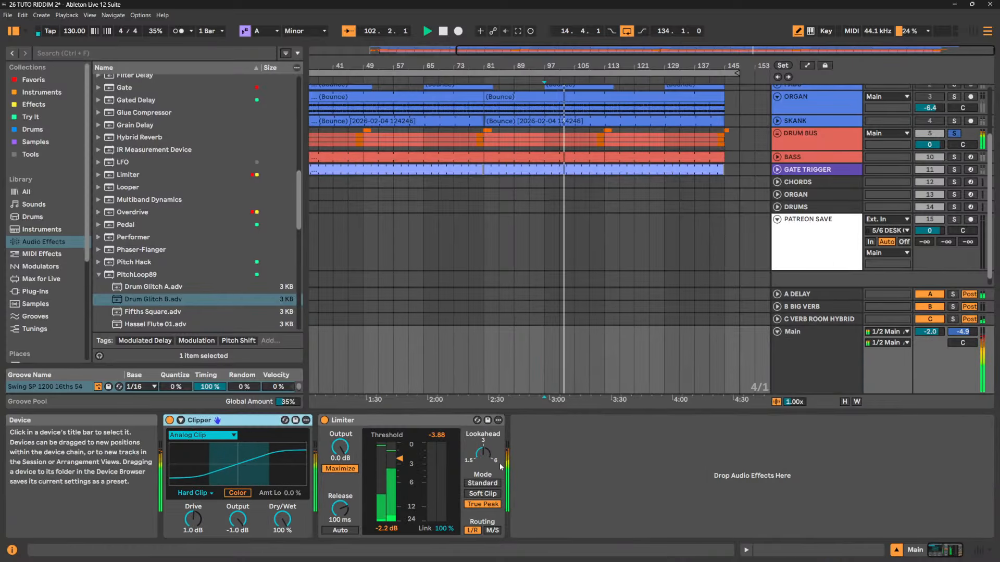
drag(340, 446, 340, 466)
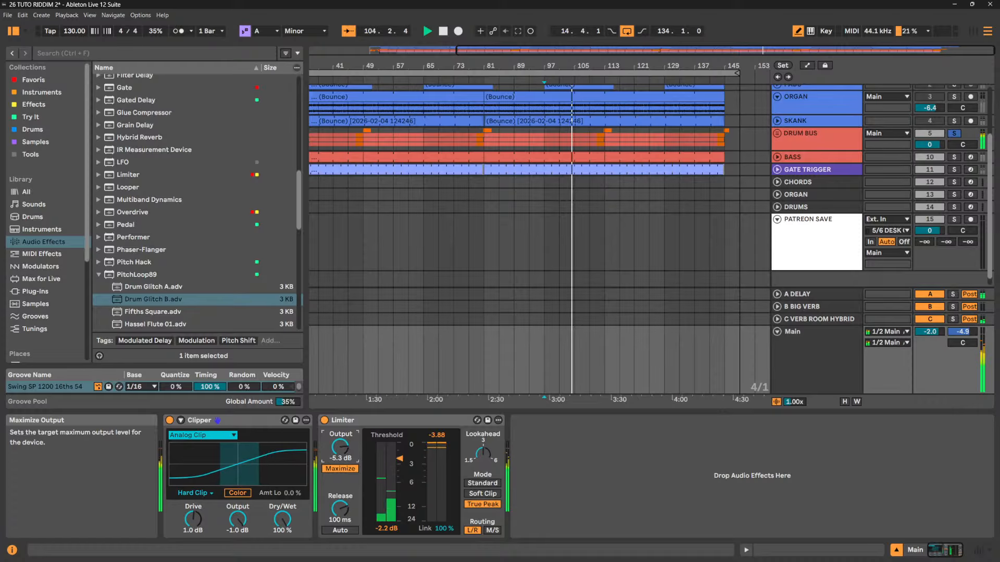
click(820, 139)
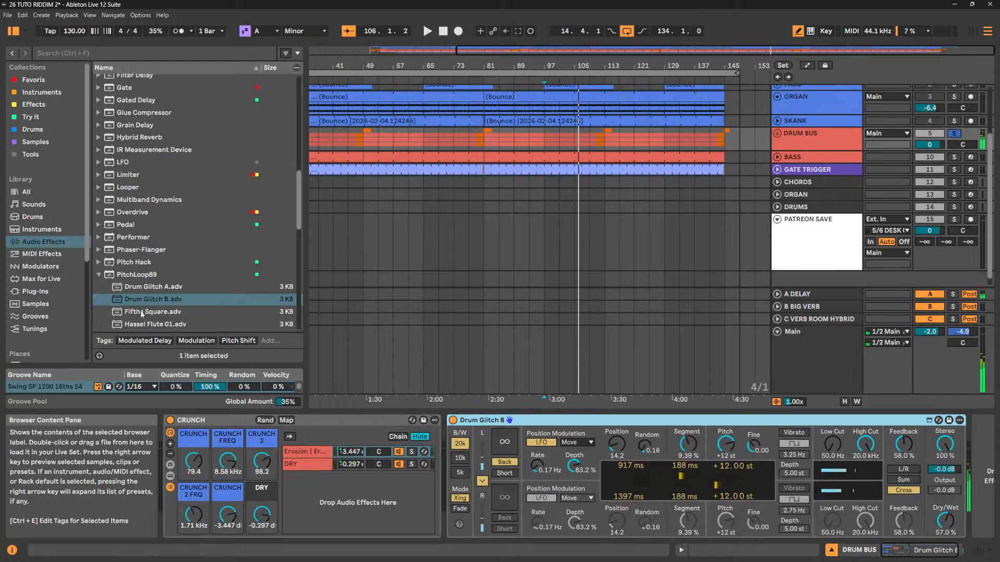
Load the PitchLoop89 preset Fifths Square on the drum bus, play the drums, and replace it with Hassel Flute 01
click(146, 314)
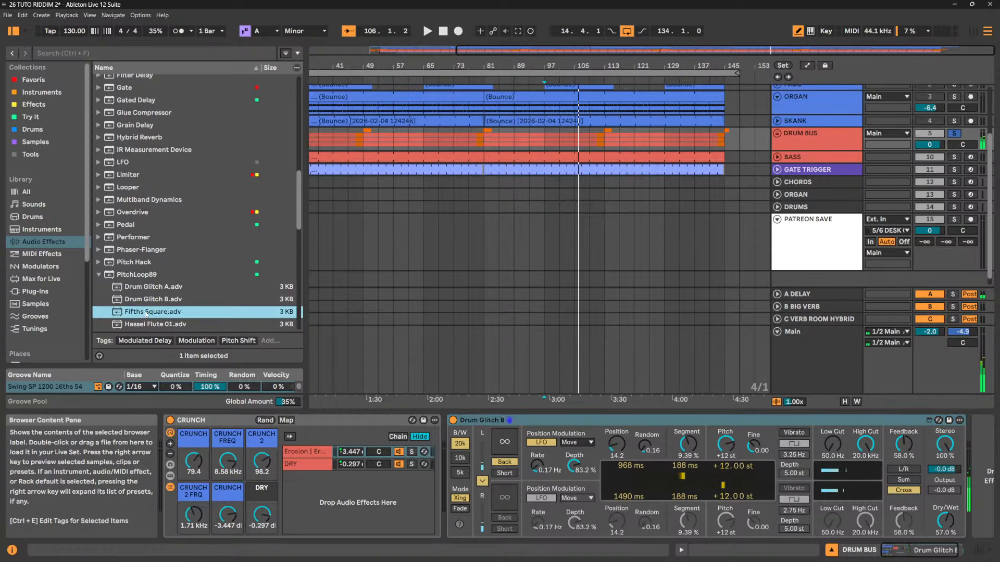
double_click(146, 312)
key(space)
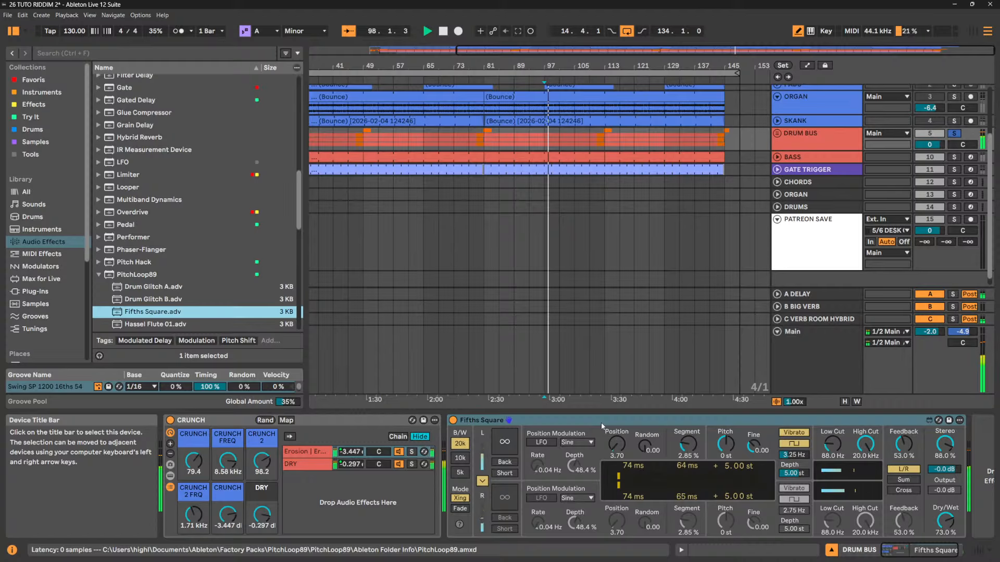
scroll(181, 294, down, 2)
double_click(181, 297)
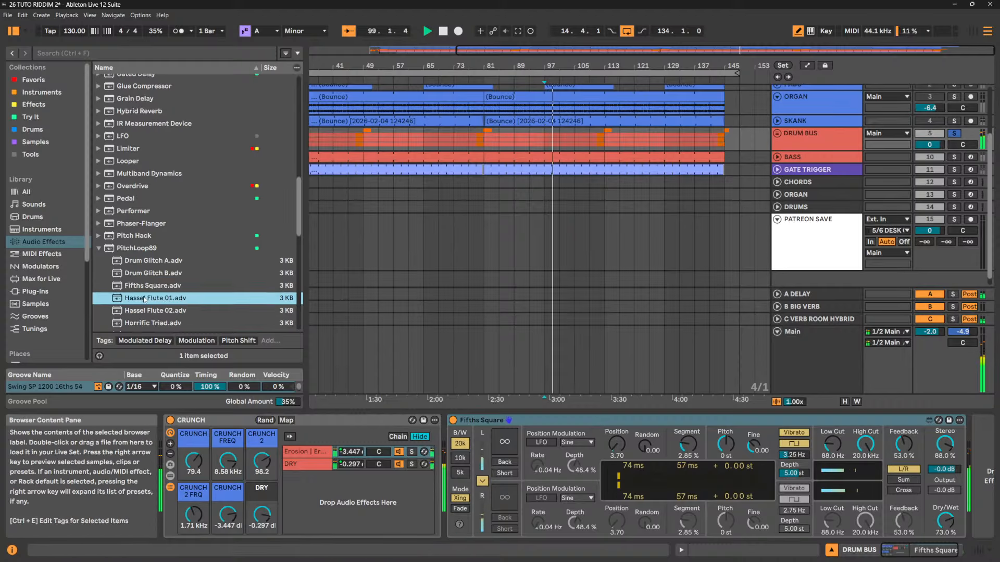
Remove the Hassel Flute 01 device from the drum bus, leaving only the CRUNCH rack
click(627, 421)
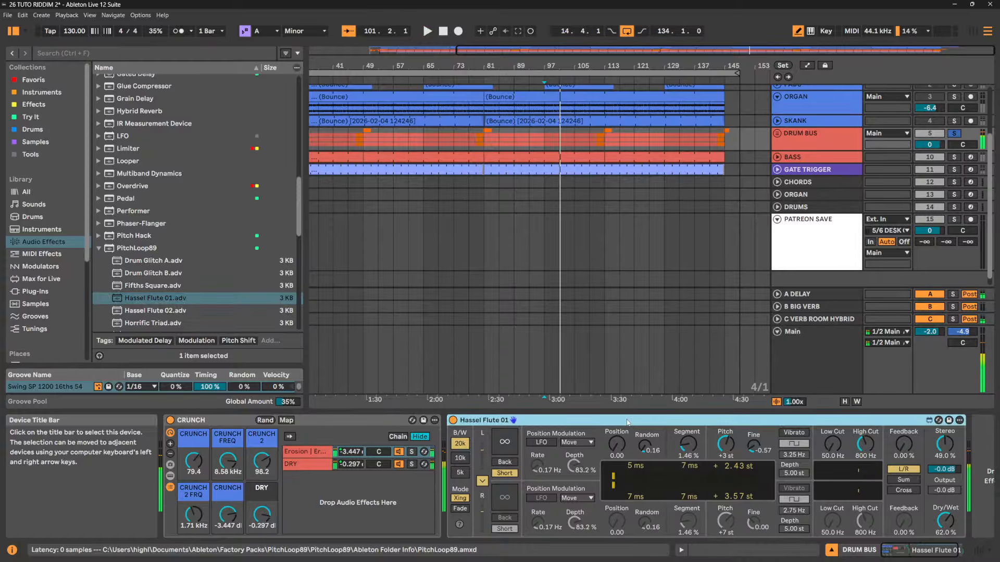
key(Delete)
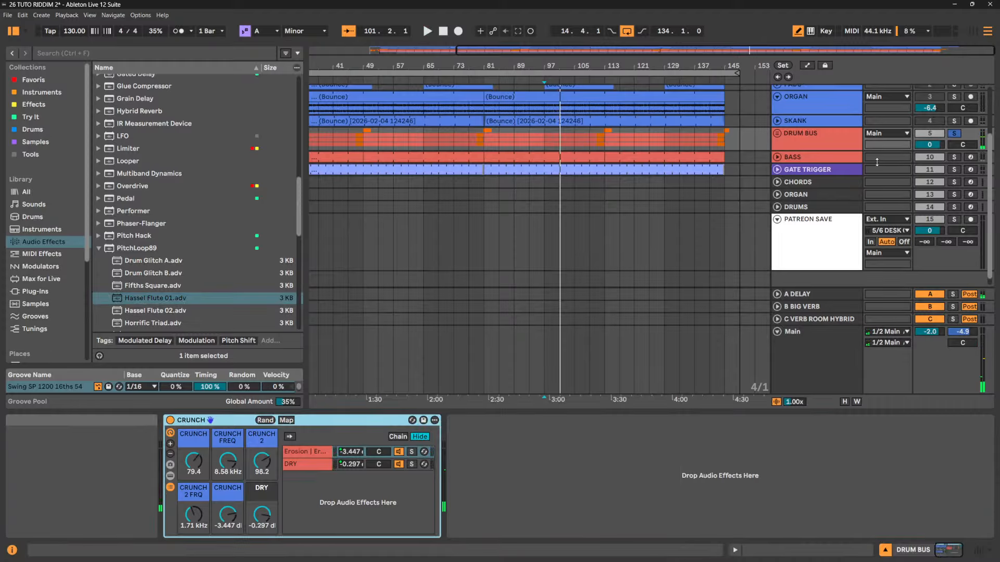
scroll(845, 158, up, 3)
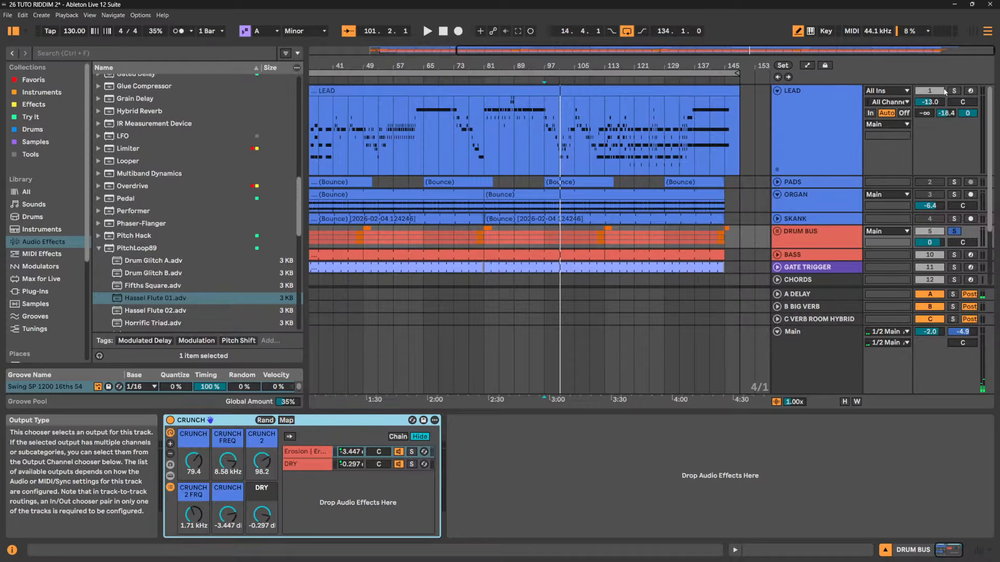
Solo the LEAD track, load PitchLoop89's Hassel Flute 01 preset onto it, and set its Dry/Wet to 80% during playback
click(953, 91)
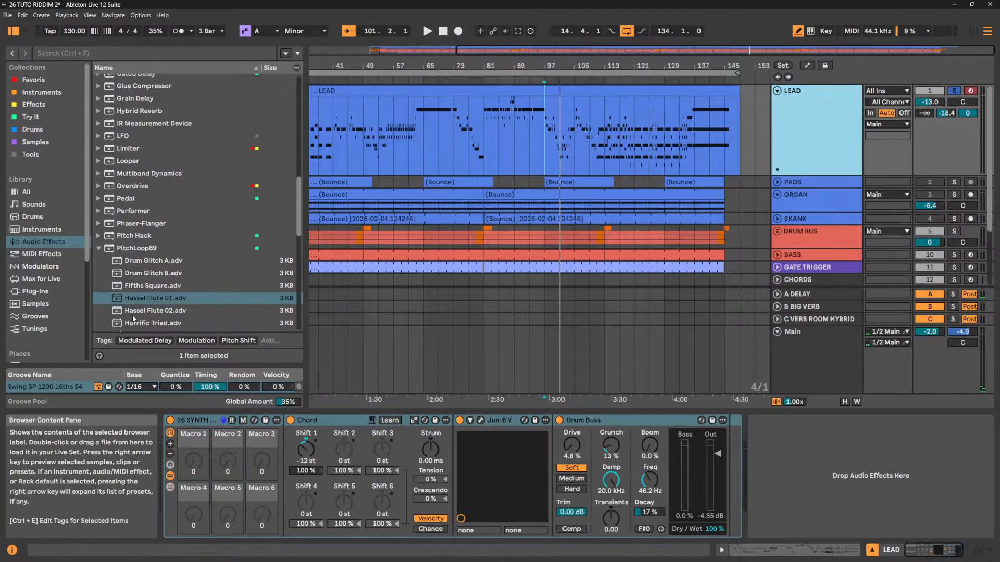
double_click(138, 301)
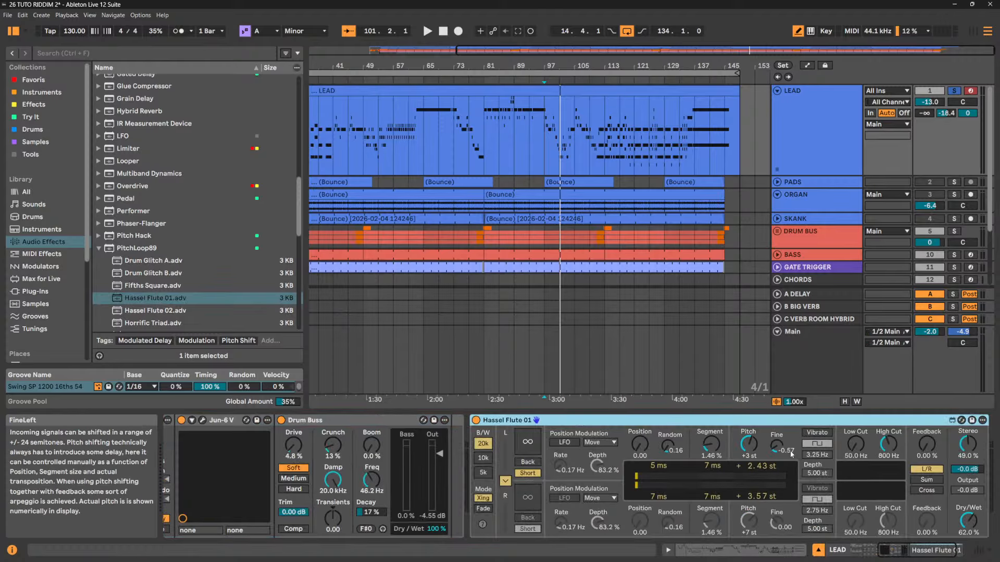
key(space)
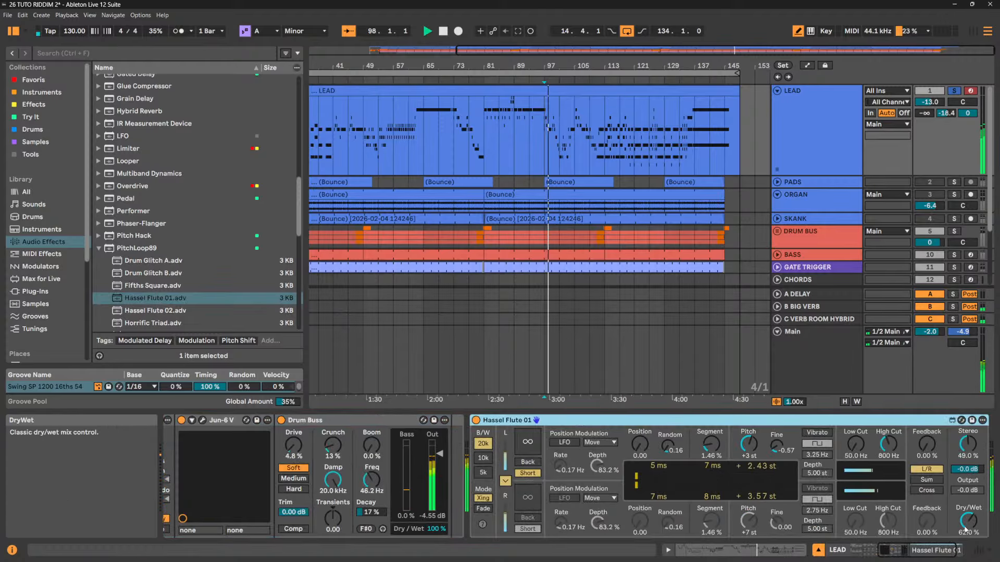
mouse_move(968, 521)
mouse_down()
mouse_move(968, 503)
mouse_move(967, 511)
mouse_up()
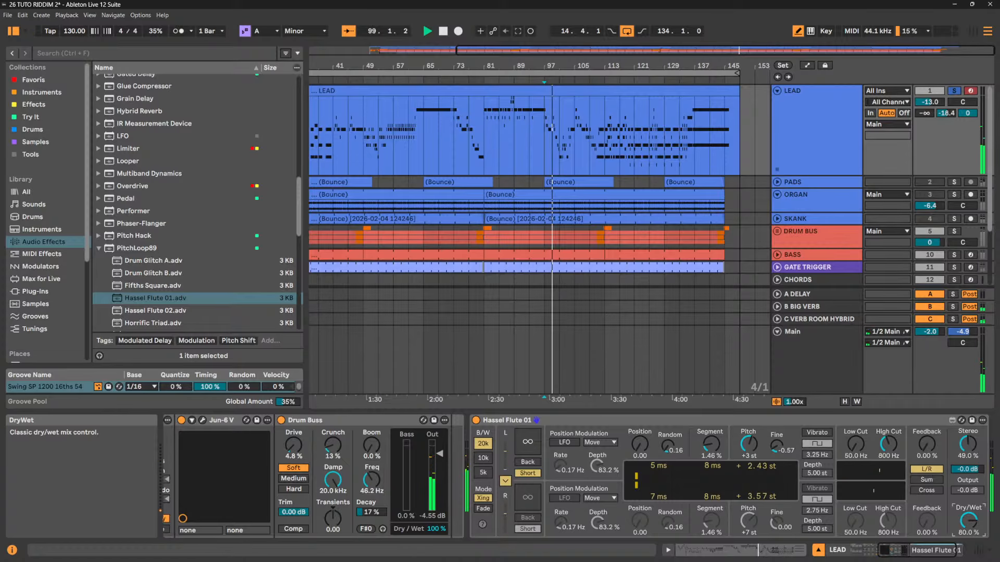
Replace the LEAD track's PitchLoop89 preset with Hassel Flute 02 and then Horrific Triad, setting the latter's Dry/Wet to 70%
double_click(149, 311)
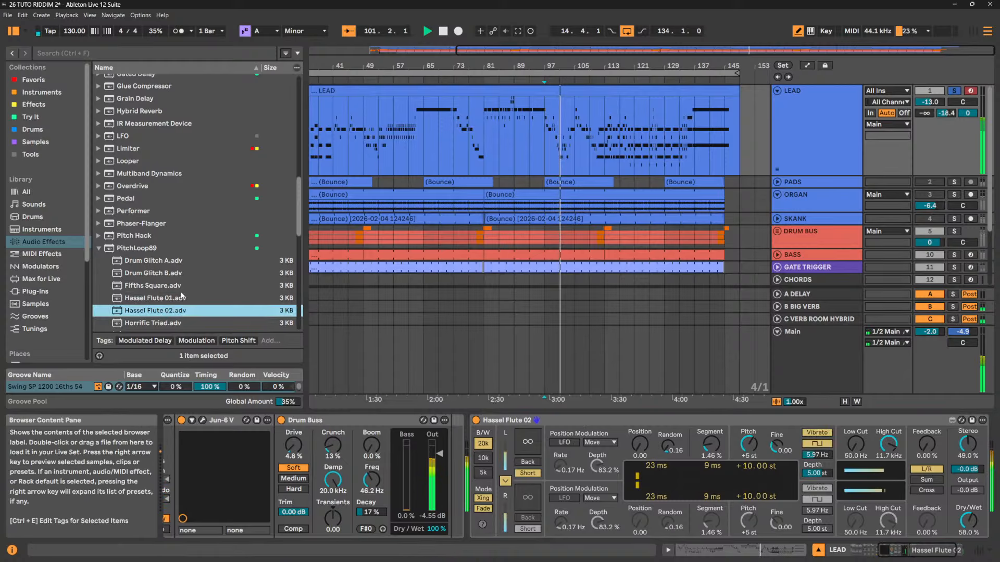
scroll(246, 301, down, 1)
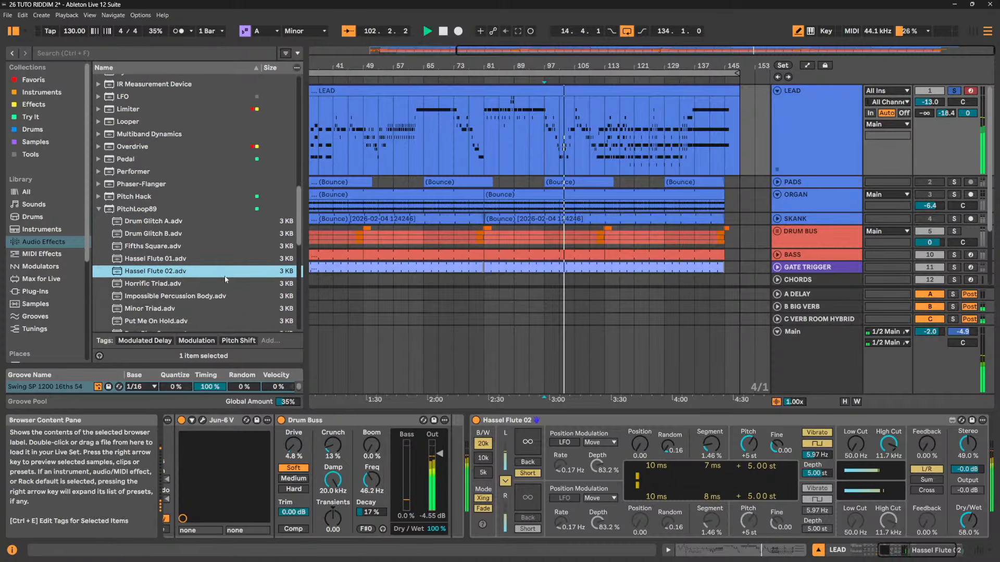
scroll(158, 277, down, 3)
double_click(157, 272)
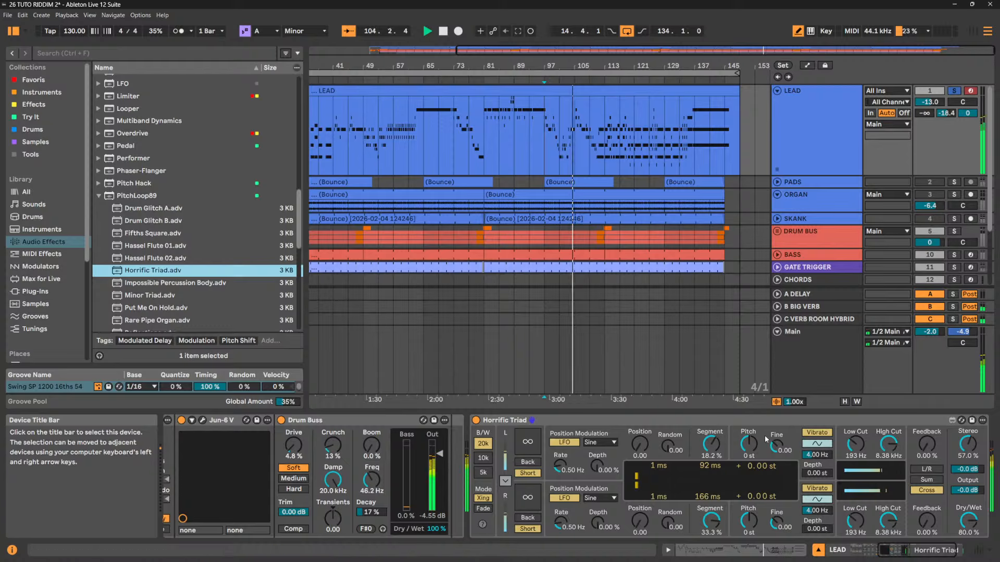
drag(968, 521, 968, 528)
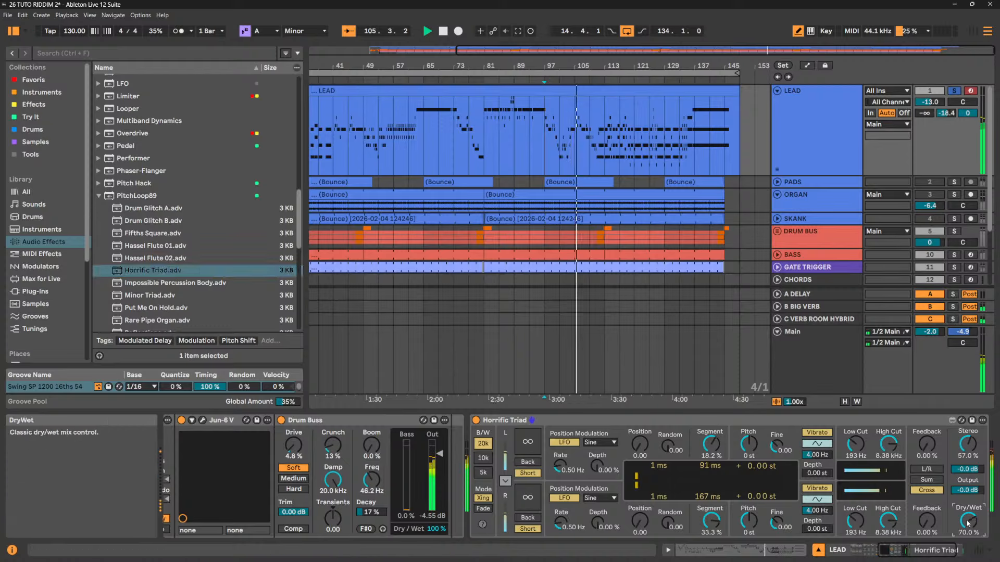
click(621, 421)
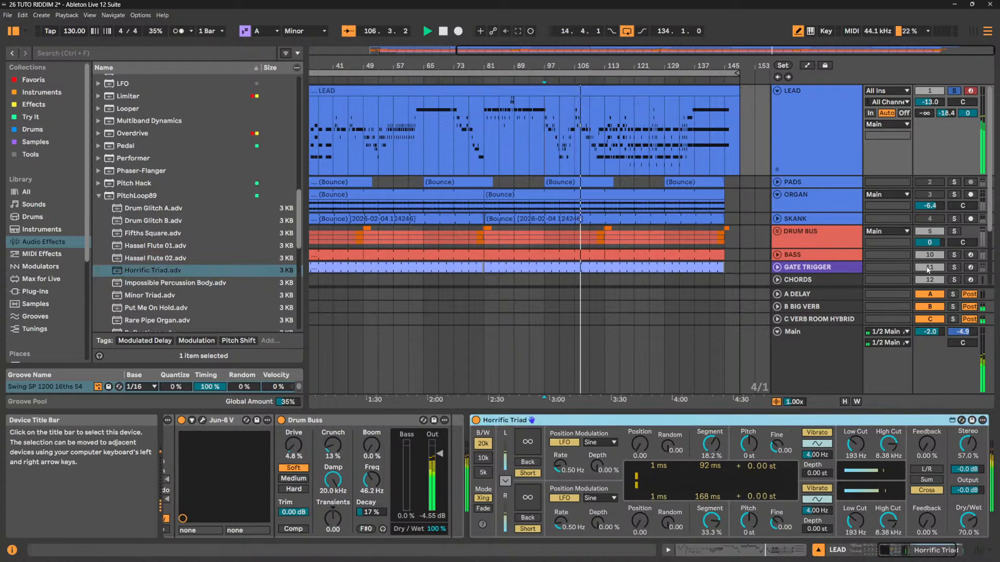
Solo the DRUM BUS, load the Impossible Percussion Body preset after the CRUNCH rack, and play the drums
click(830, 237)
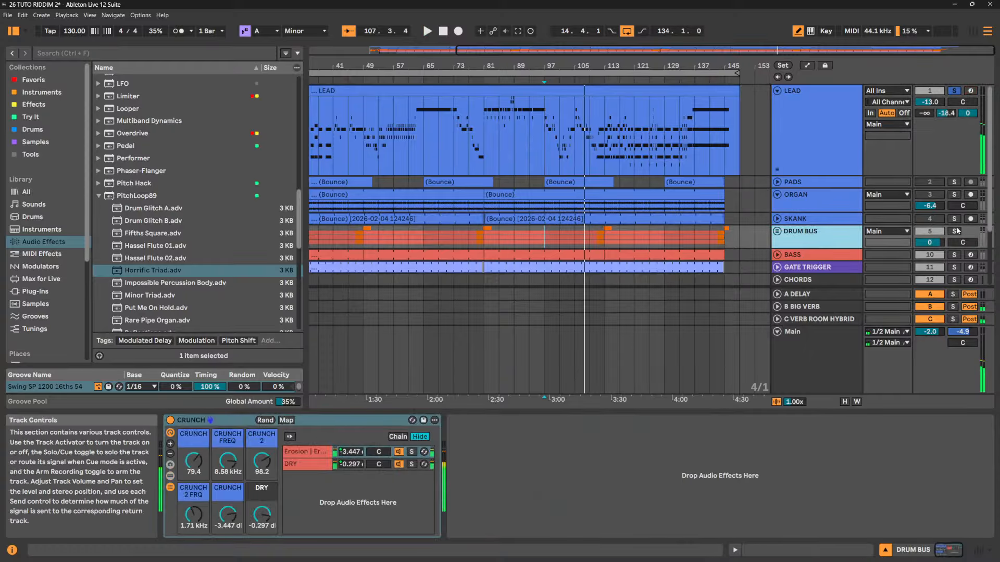
click(954, 231)
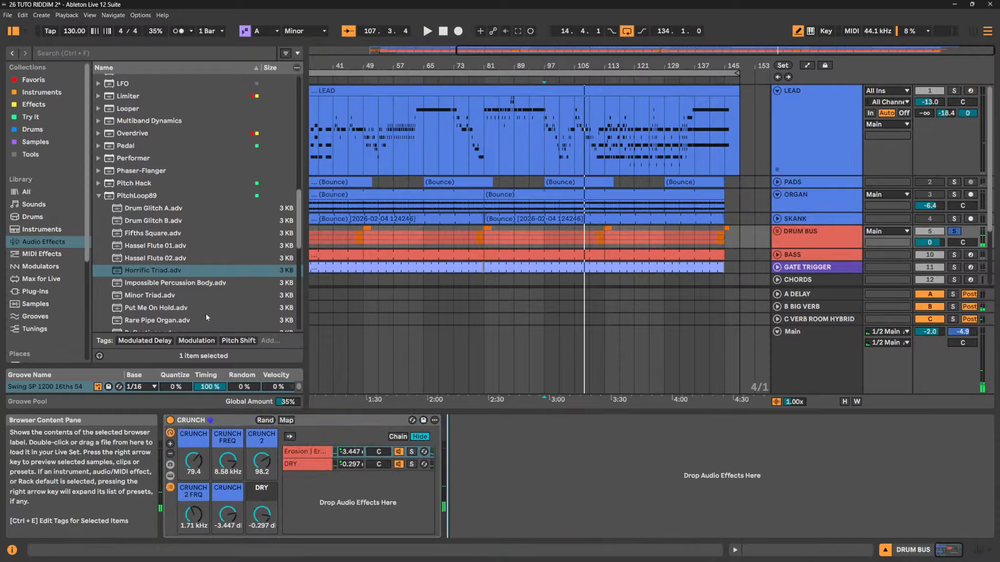
click(185, 284)
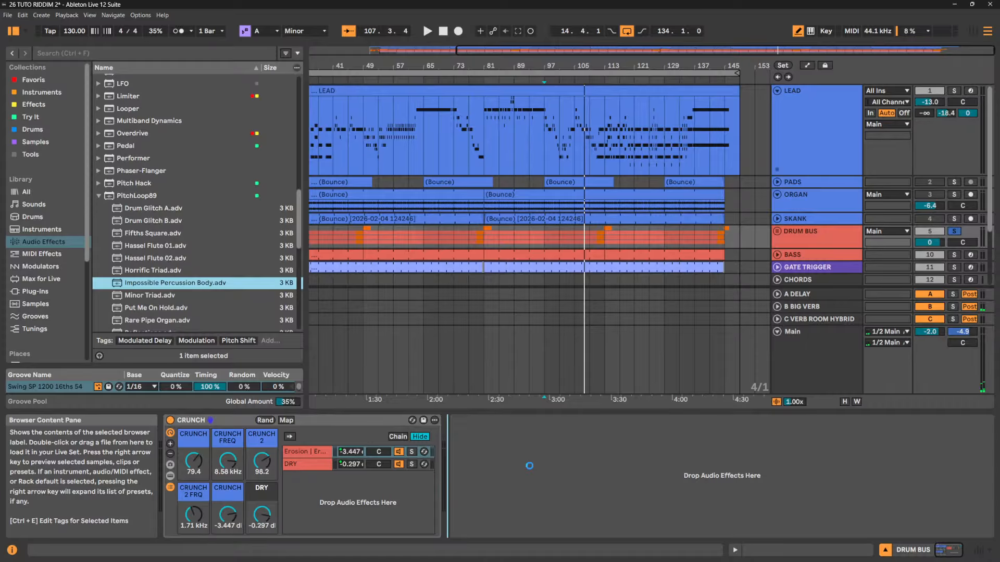
drag(529, 465, 528, 466)
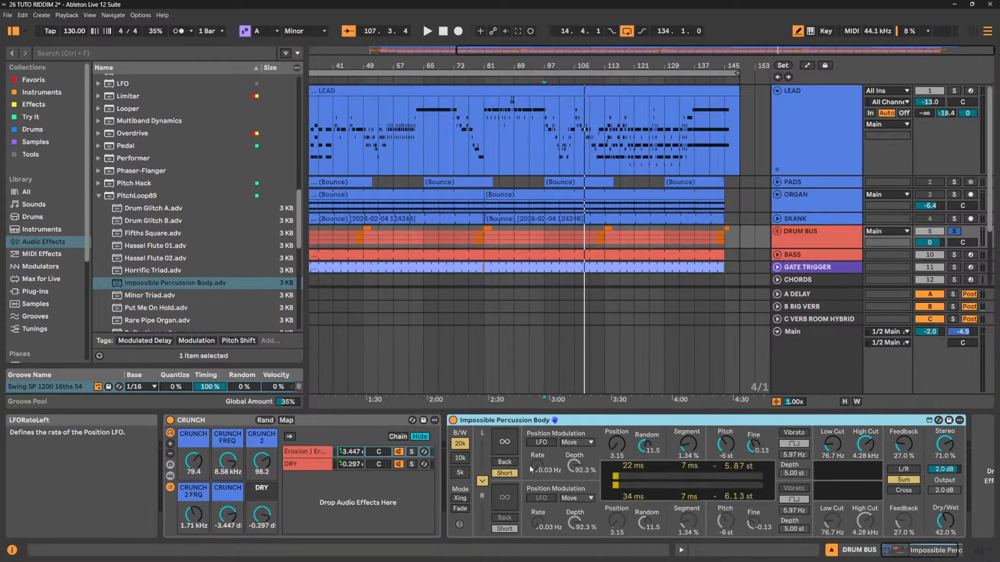
key(space)
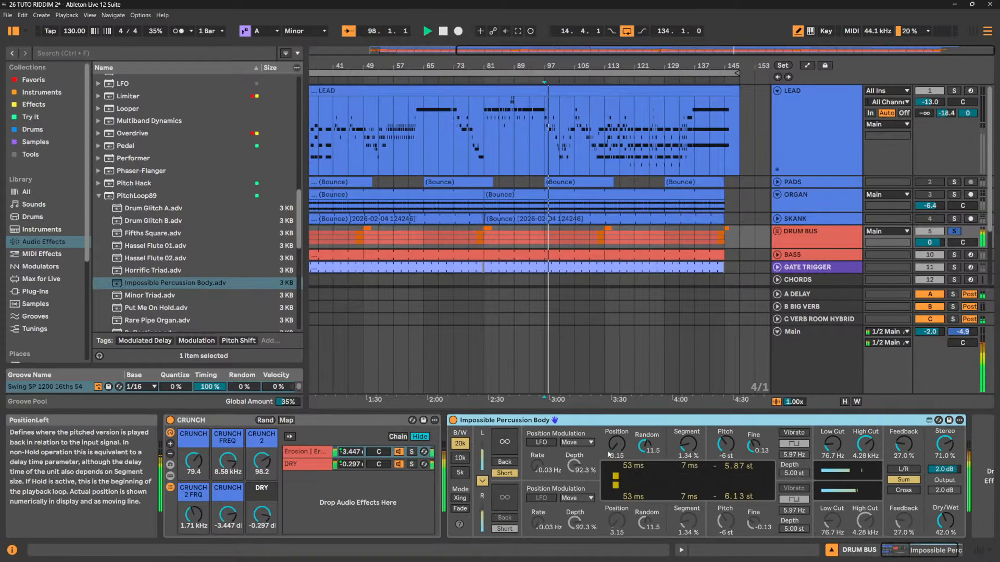
Swap the drum bus's PitchLoop89 preset for Put Me On Hold while the drums play
click(156, 308)
drag(436, 384, 632, 420)
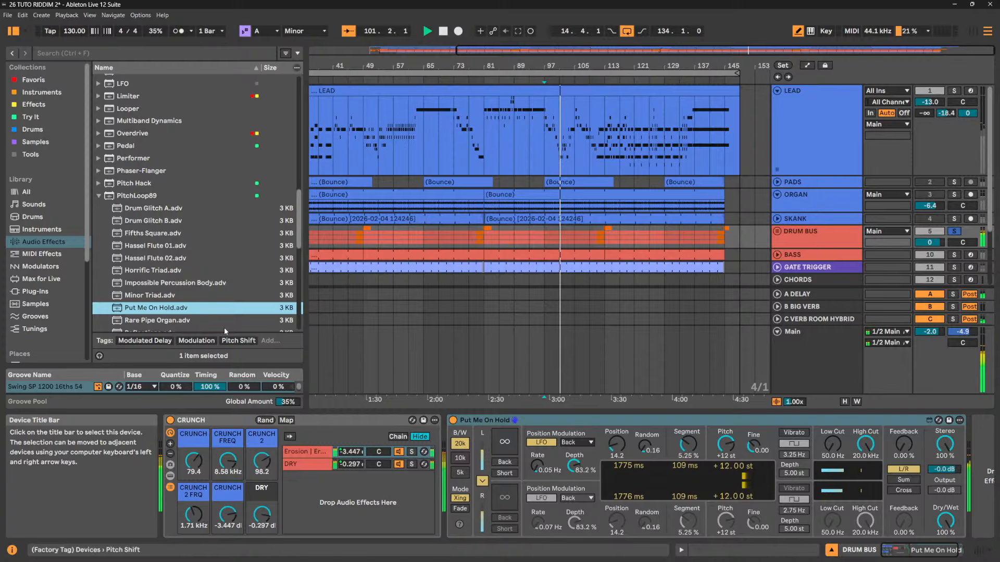
scroll(199, 288, down, 3)
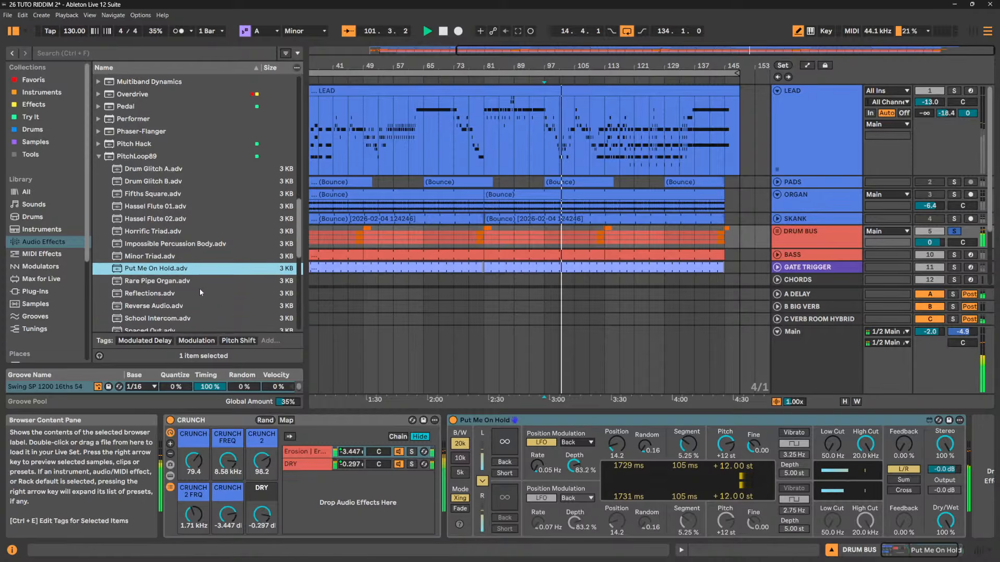
Replace Put Me On Hold on the drum bus with the Reverse Audio preset and look through the remaining PitchLoop89 presets
click(156, 307)
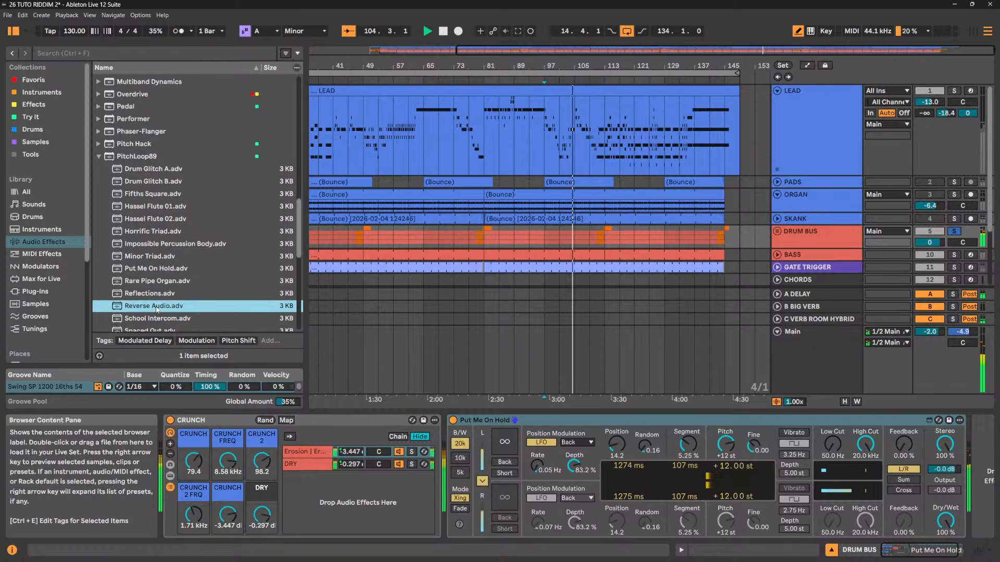
mouse_move(945, 521)
mouse_down()
mouse_move(945, 541)
mouse_move(945, 521)
mouse_up()
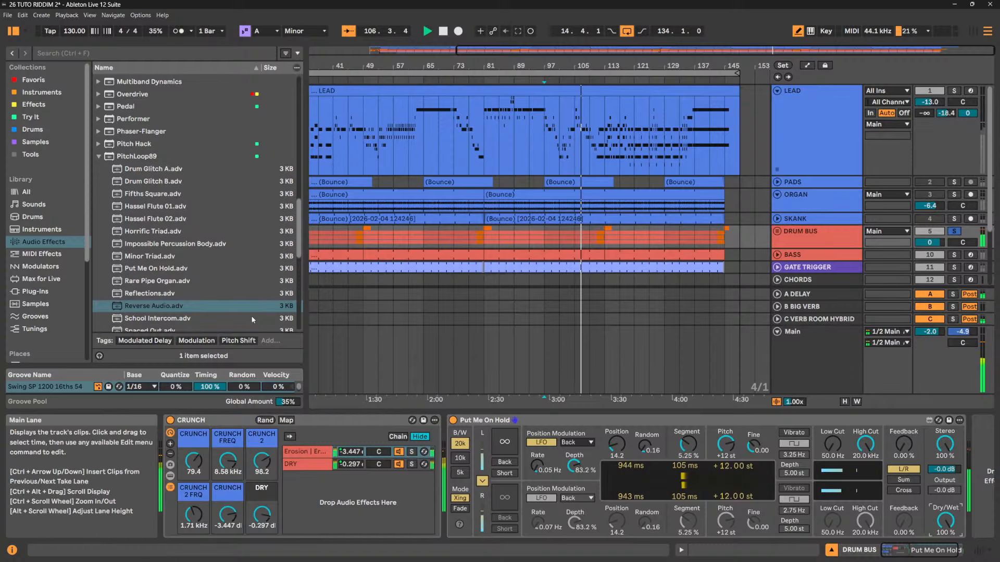
click(160, 309)
drag(159, 309, 581, 423)
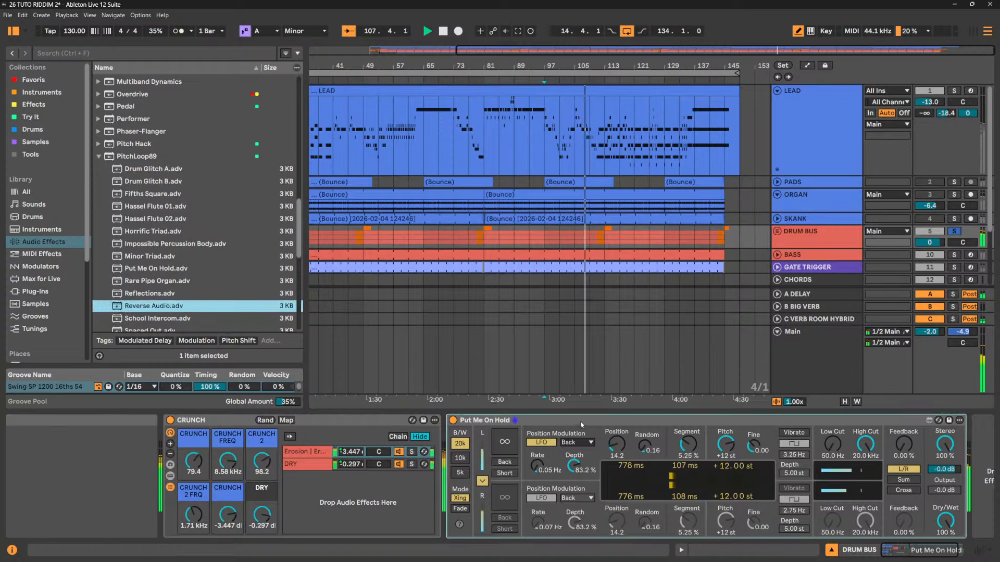
scroll(151, 259, down, 4)
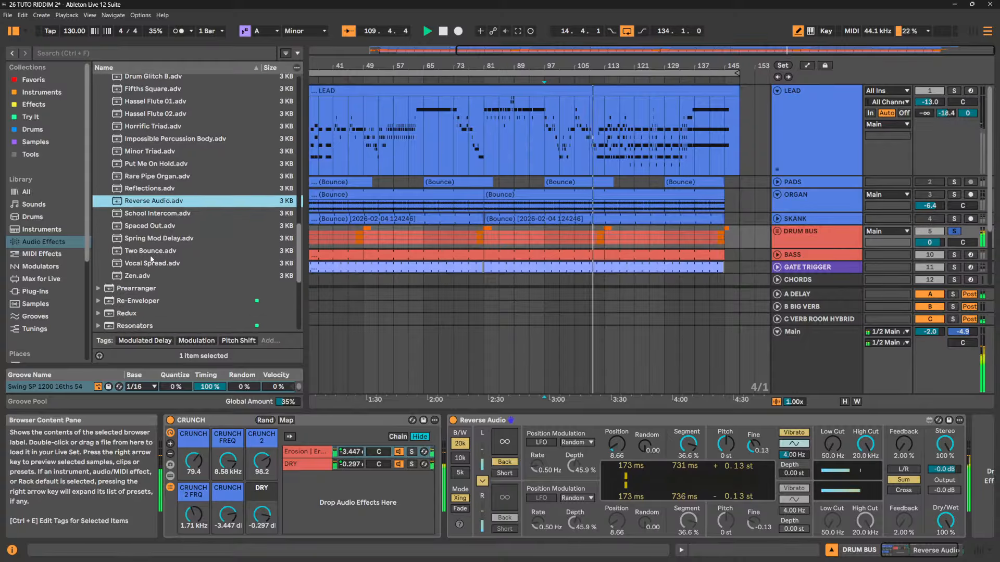
scroll(151, 258, up, 2)
scroll(151, 260, down, 1)
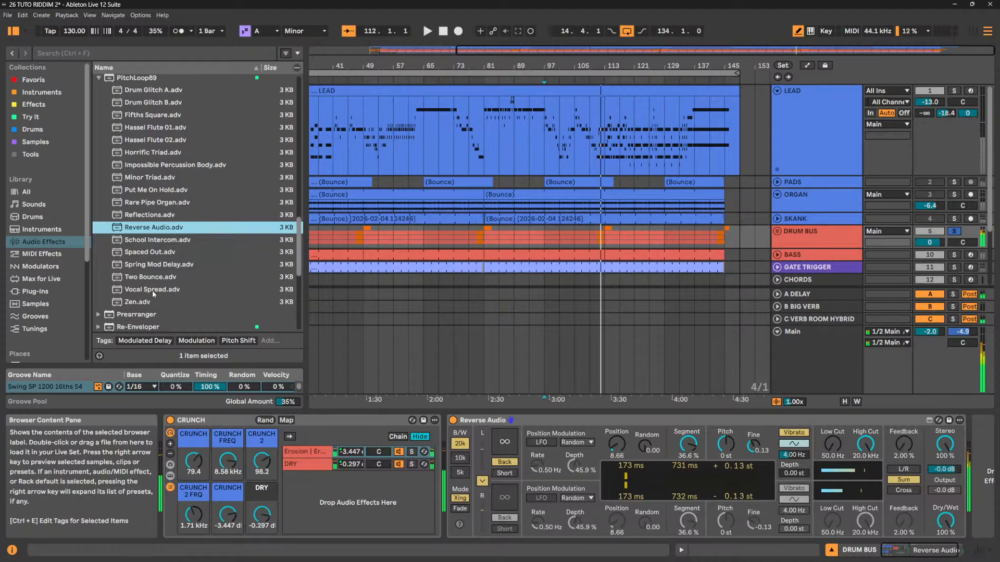
Play the drums through Reverse Audio, set its left Feedback to 0.00%, and switch the feedback routing to L/R
click(615, 421)
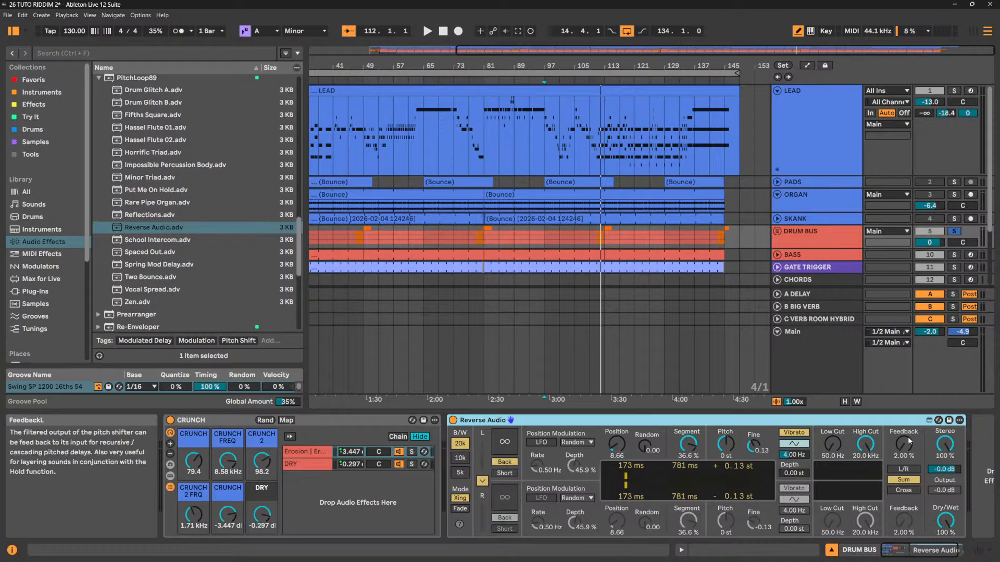
key(space)
mouse_move(906, 443)
mouse_down()
mouse_move(906, 381)
mouse_move(906, 444)
mouse_up()
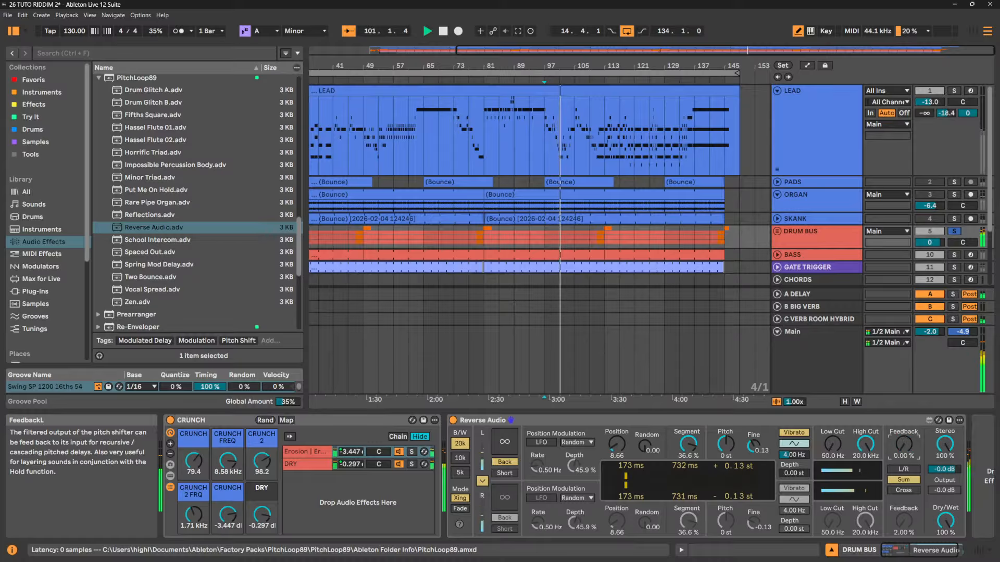
click(903, 469)
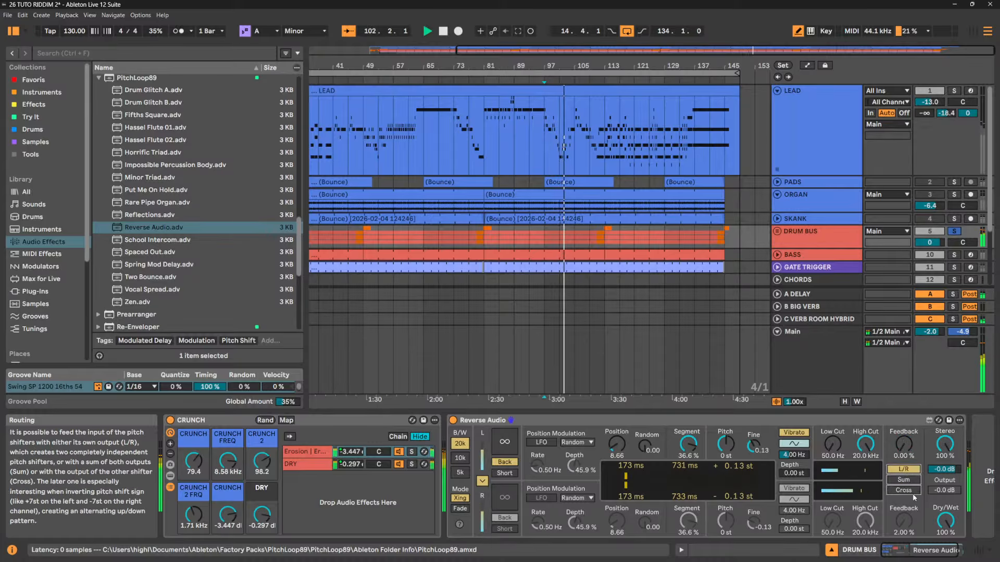
Delete the Reverse Audio device from the drum bus and collapse PitchLoop89's preset list in the browser
click(550, 423)
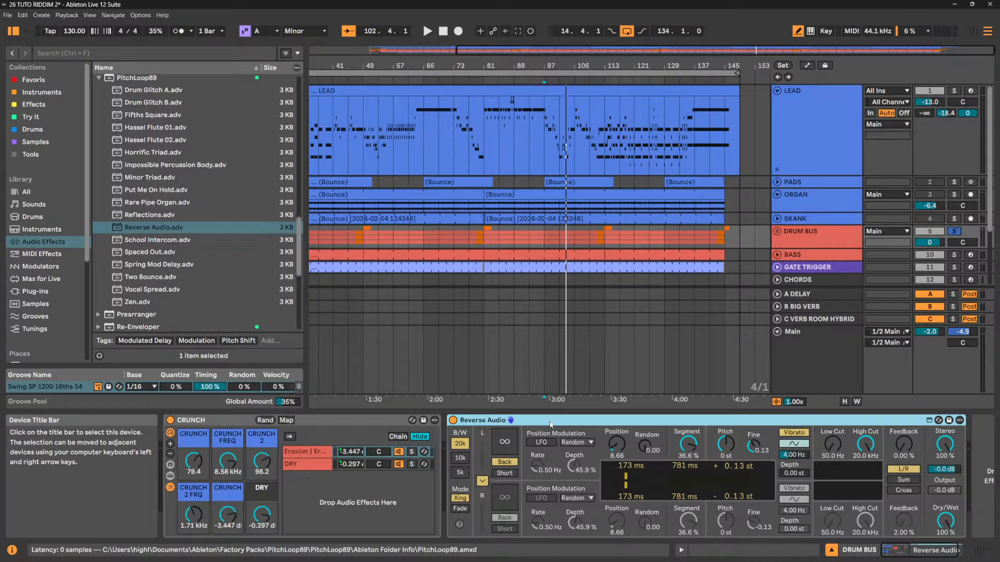
key(Delete)
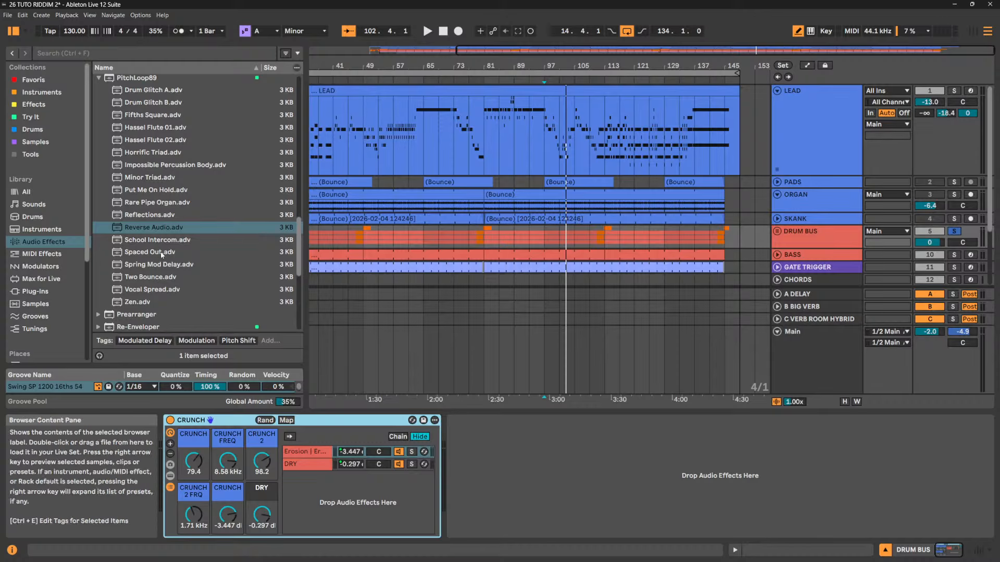
scroll(161, 255, up, 3)
click(101, 142)
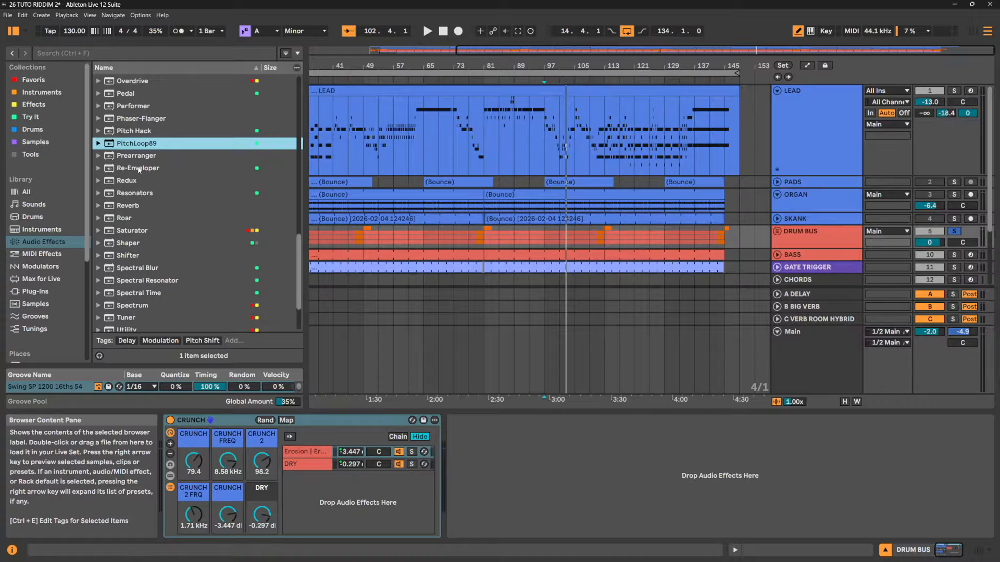
Load Re-Enveloper onto the DRUM BUS and set Split 1 to 974 Hz and Split 2 to 9.27 kHz during playback
click(139, 168)
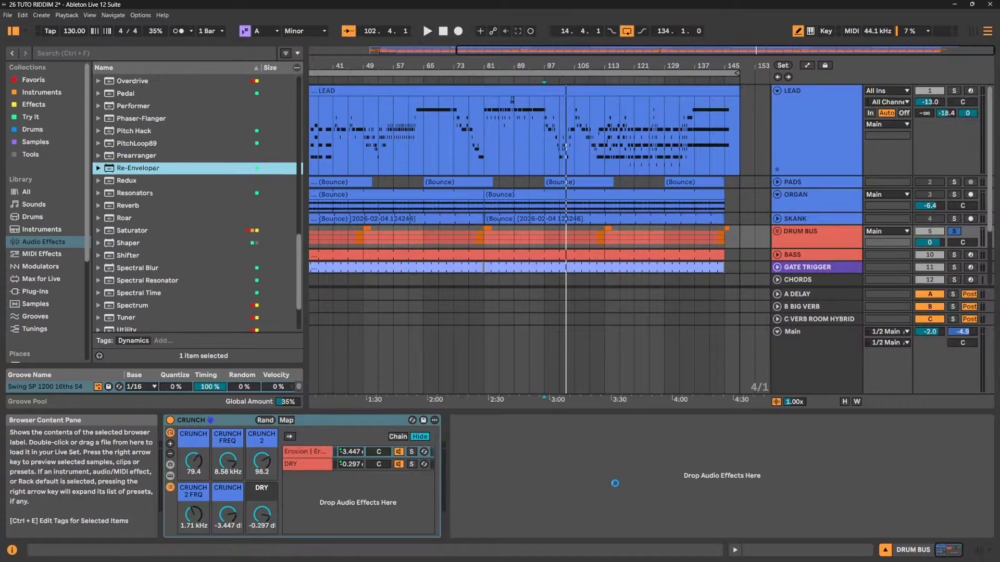
key(Return)
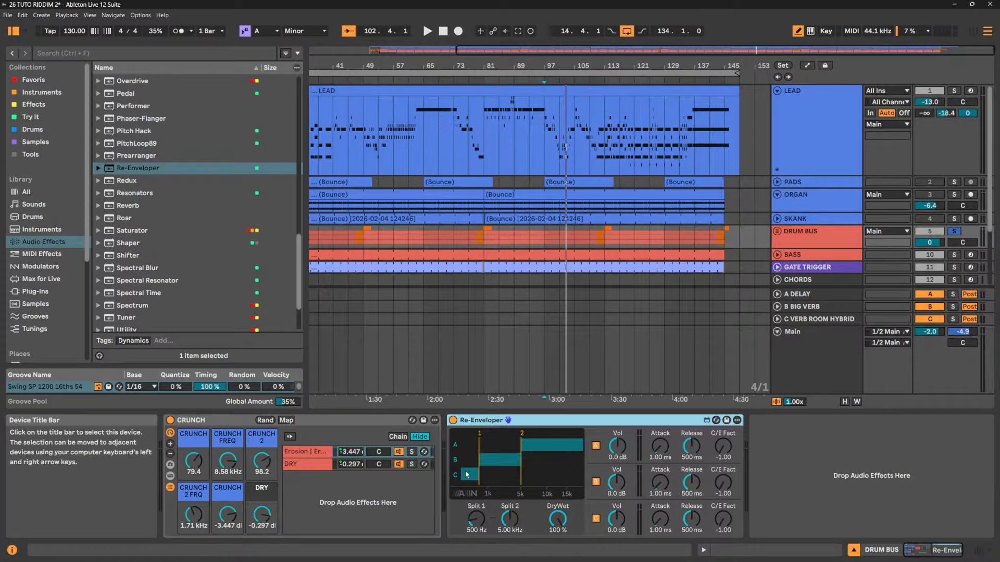
click(841, 242)
key(space)
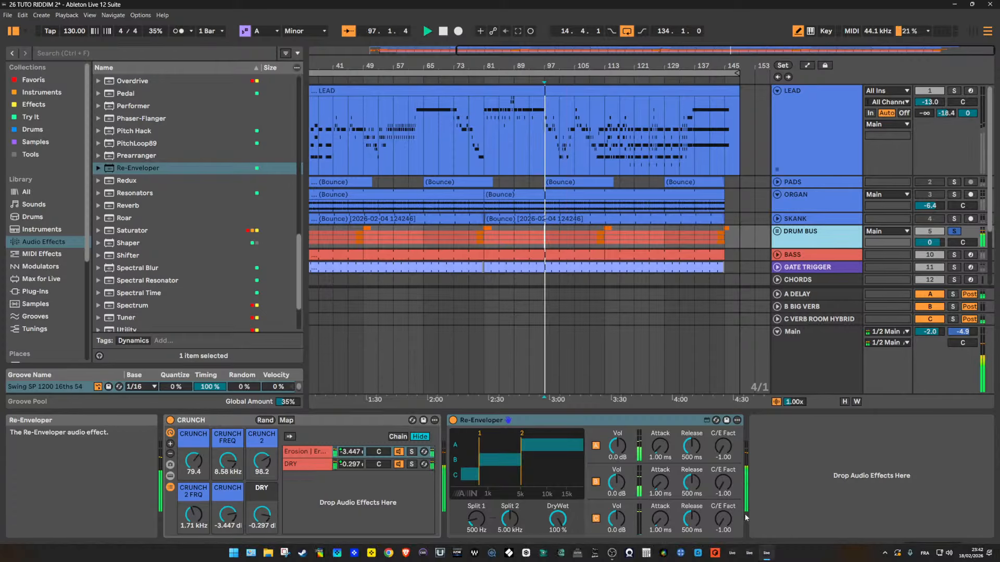
mouse_move(476, 519)
mouse_down()
mouse_move(475, 469)
mouse_move(477, 527)
mouse_move(491, 513)
mouse_move(475, 512)
mouse_up()
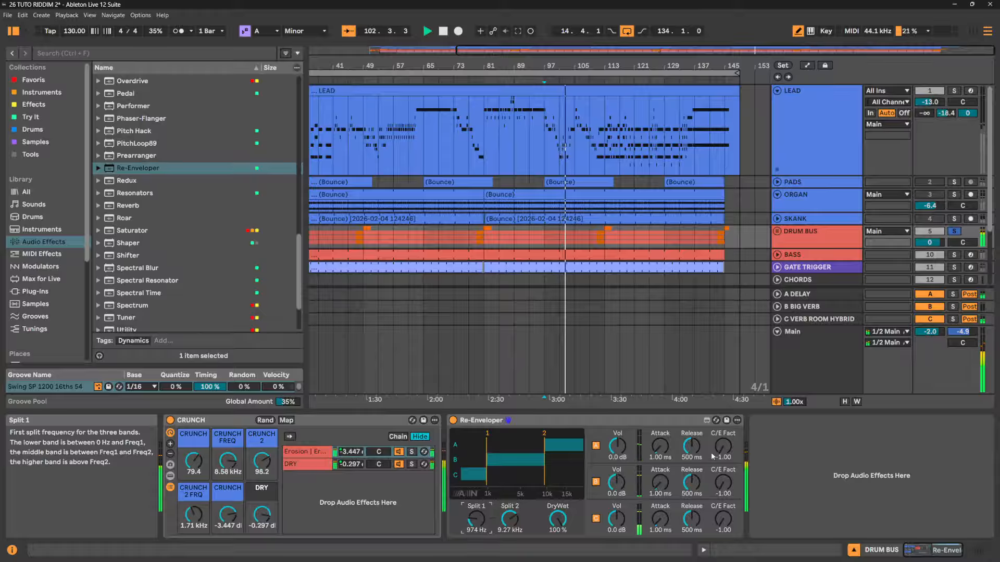
Switch Re-Enveloper's upper and middle bands off and back on to compare their contribution to the drums
click(596, 446)
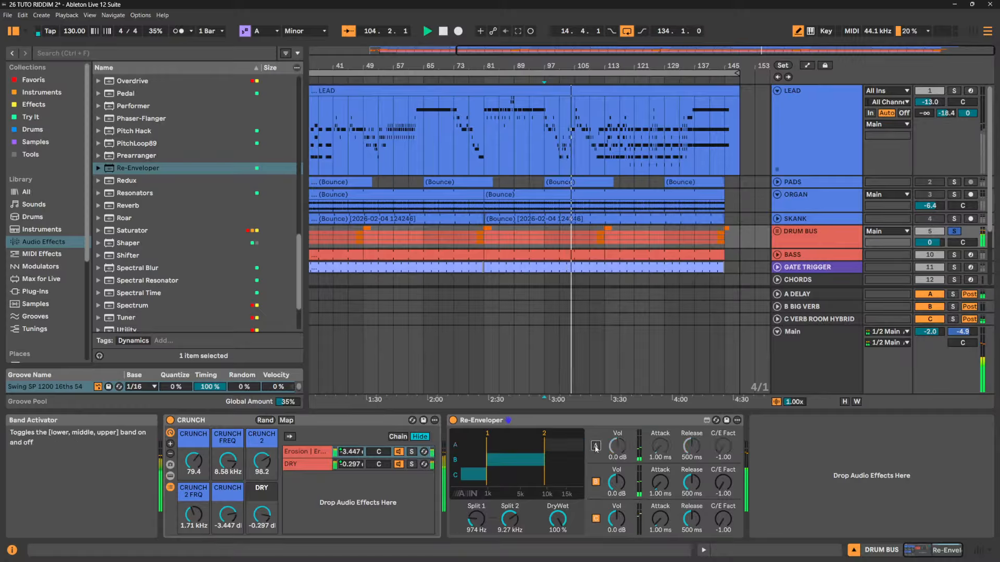
click(596, 483)
click(596, 482)
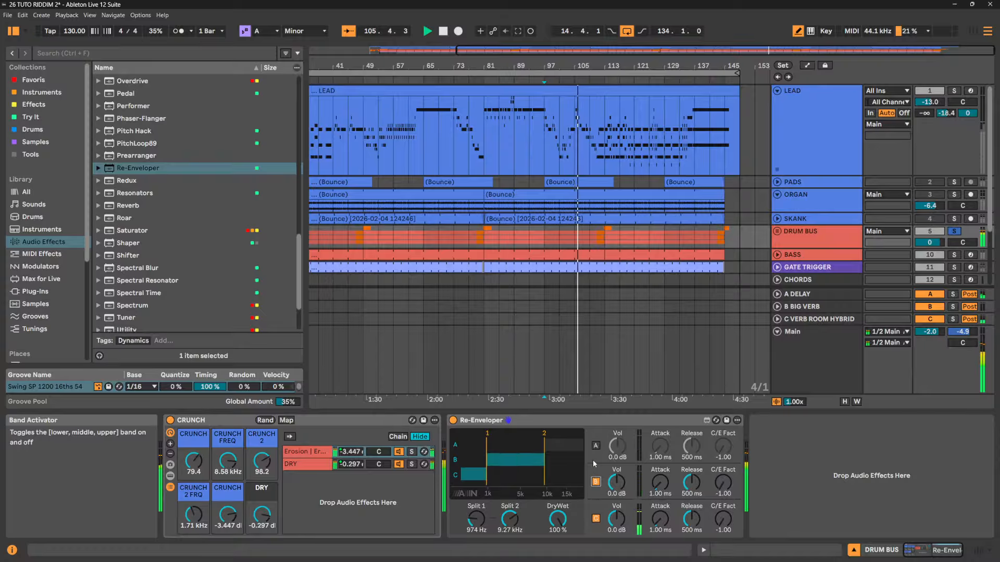
click(595, 446)
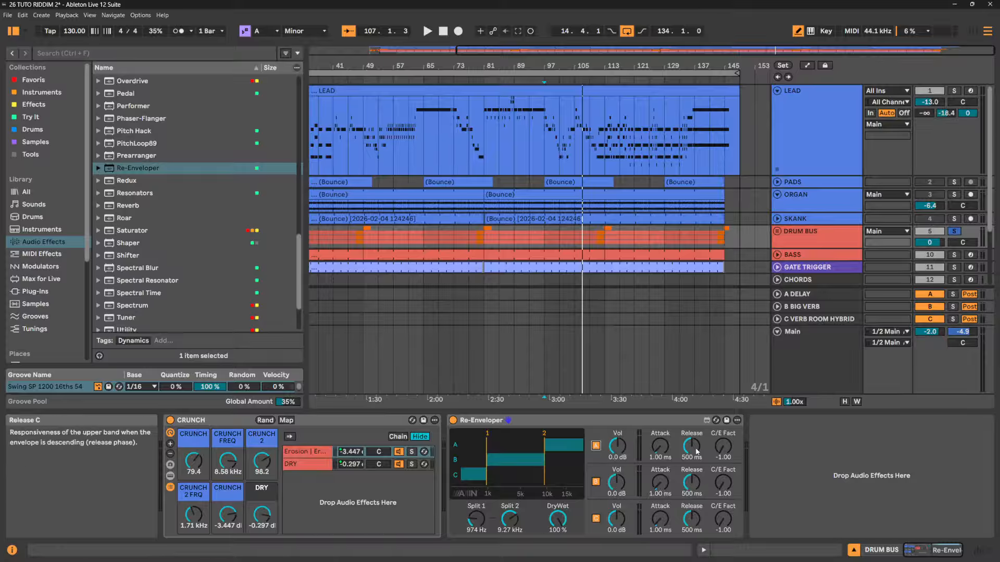
Play the drums and raise the C/E Fact of Re-Enveloper's upper band to 0.42
key(space)
drag(723, 446, 723, 425)
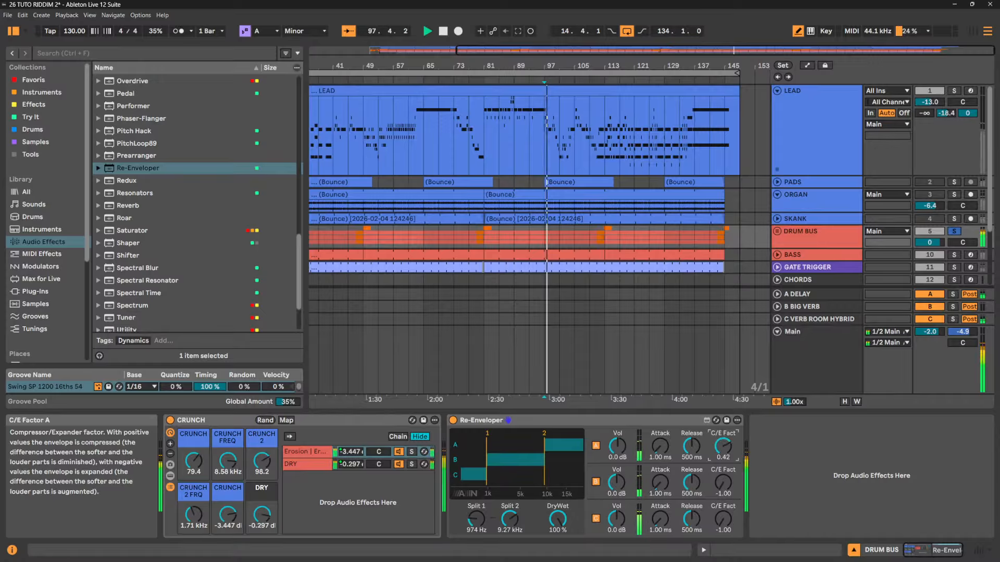
Return the upper and middle bands' C/E Fact to -1.00 and set the lower band to C/E Fact 1.00, Release 774 ms and Attack 0.01 ms
click(722, 484)
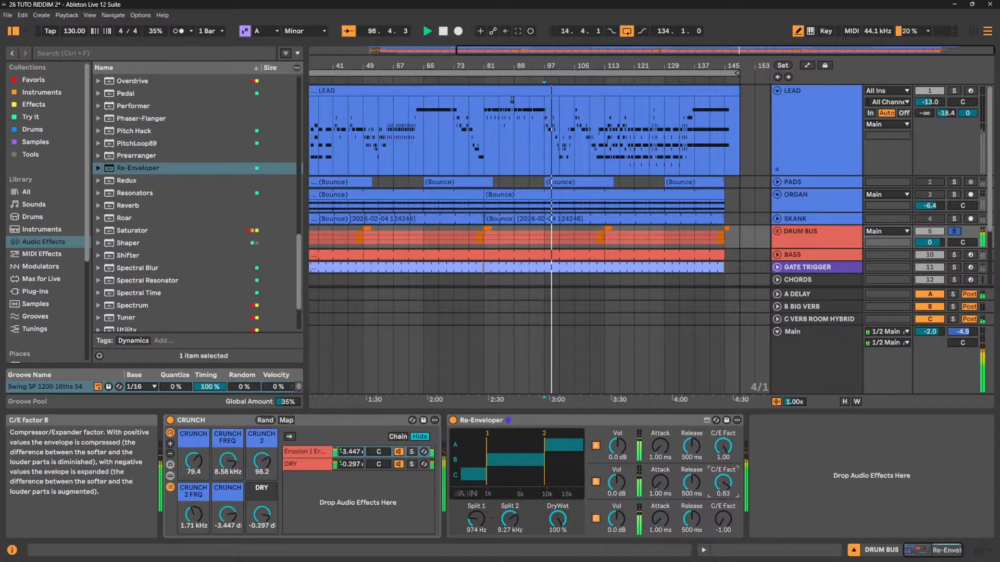
drag(729, 451, 723, 537)
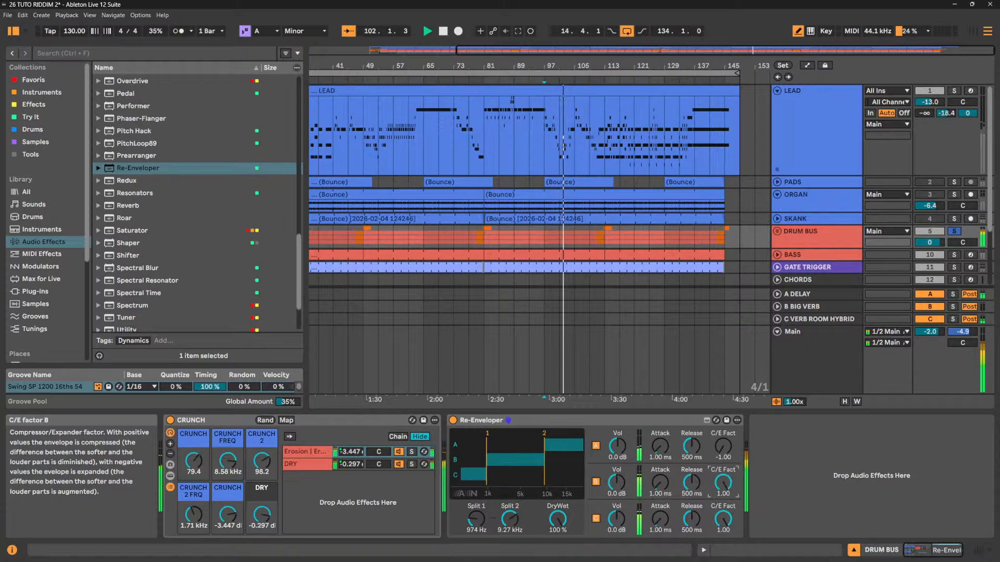
drag(691, 518, 665, 516)
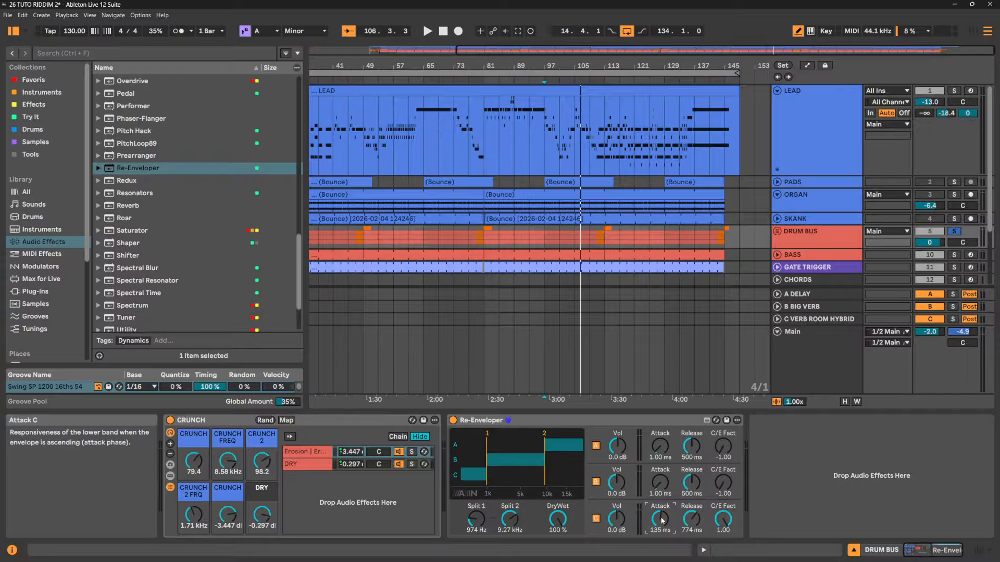
key(space)
drag(662, 520, 662, 557)
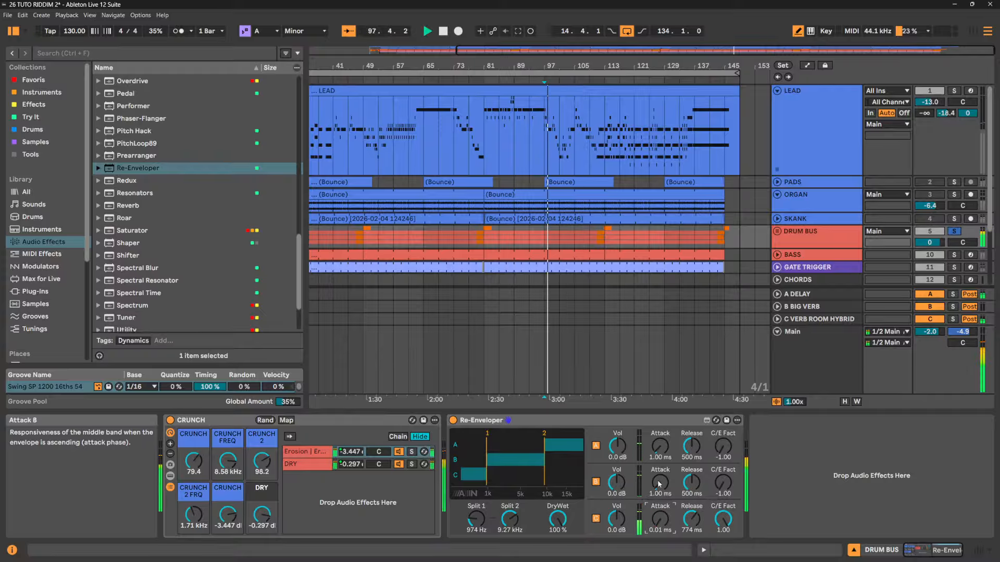
Shape the upper band (134 ms Attack, 0.13 ms Release, 0.75 C/E) and middle band (51.2 ms, 2.00 s, 0.59), with Dry/Wet at 62 %
drag(658, 484, 660, 427)
drag(723, 447, 723, 428)
drag(723, 483, 723, 461)
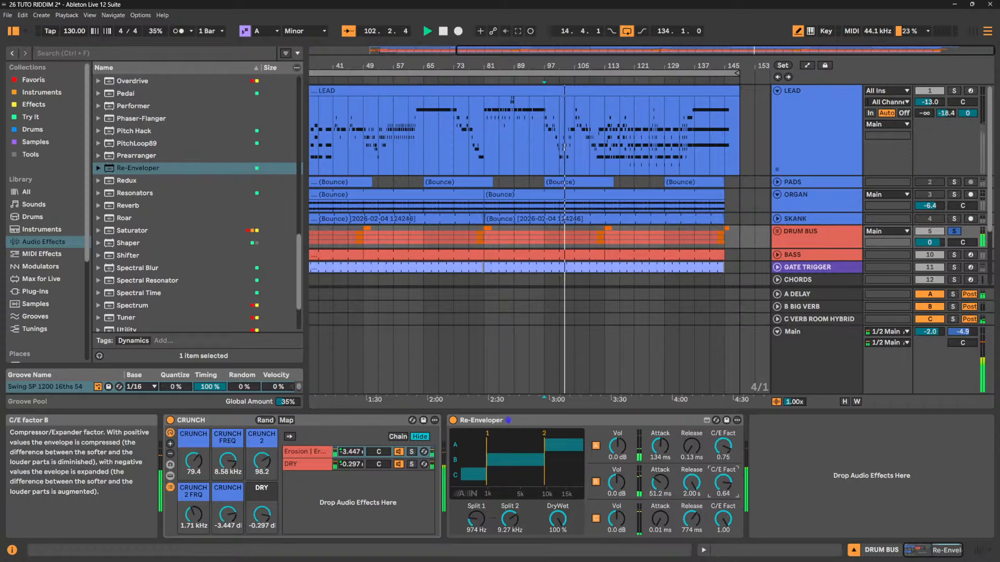
click(562, 527)
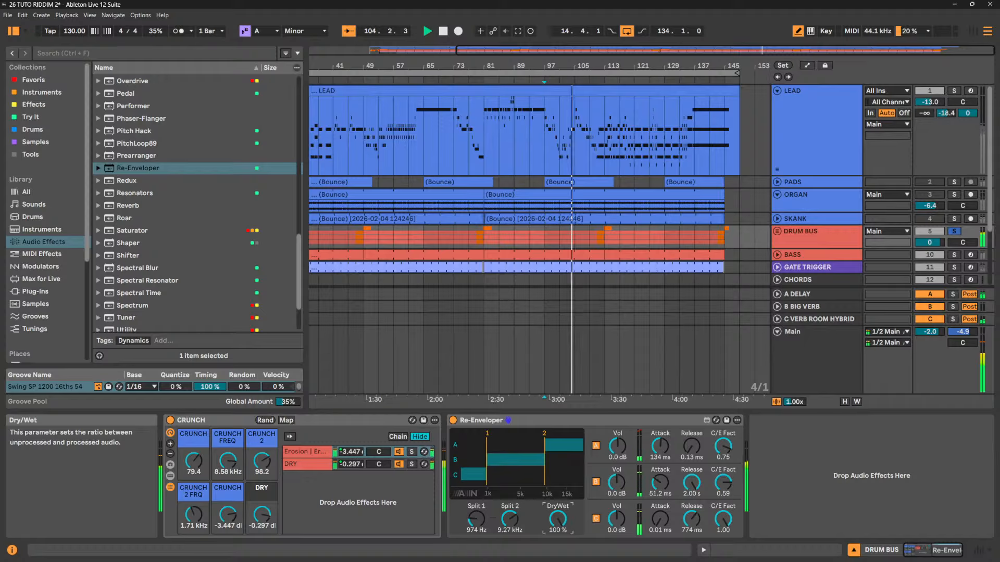
drag(562, 527, 562, 547)
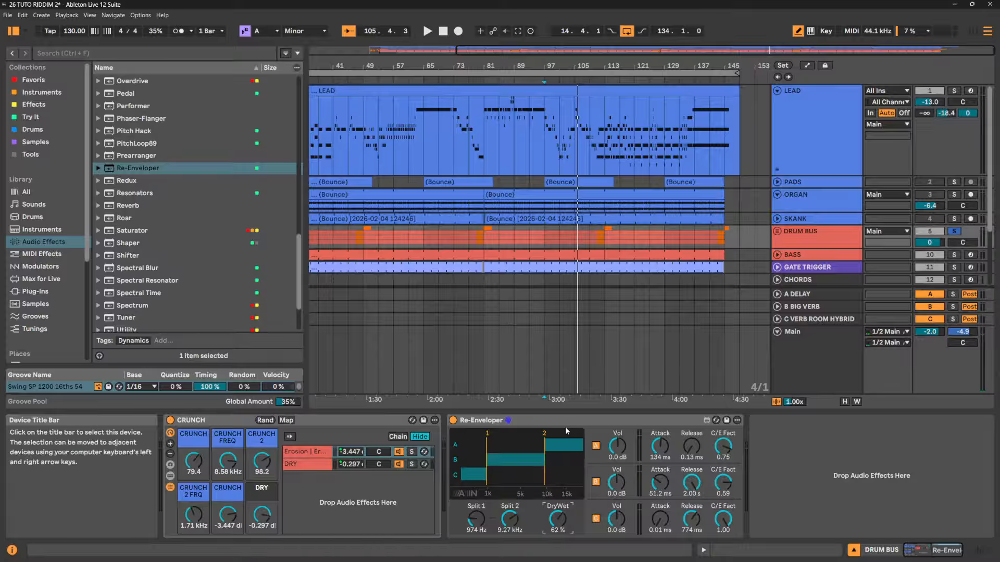
Play the drums while switching Re-Enveloper's three bands off, back on and off again to compare the processed and unprocessed sound
click(595, 519)
click(596, 481)
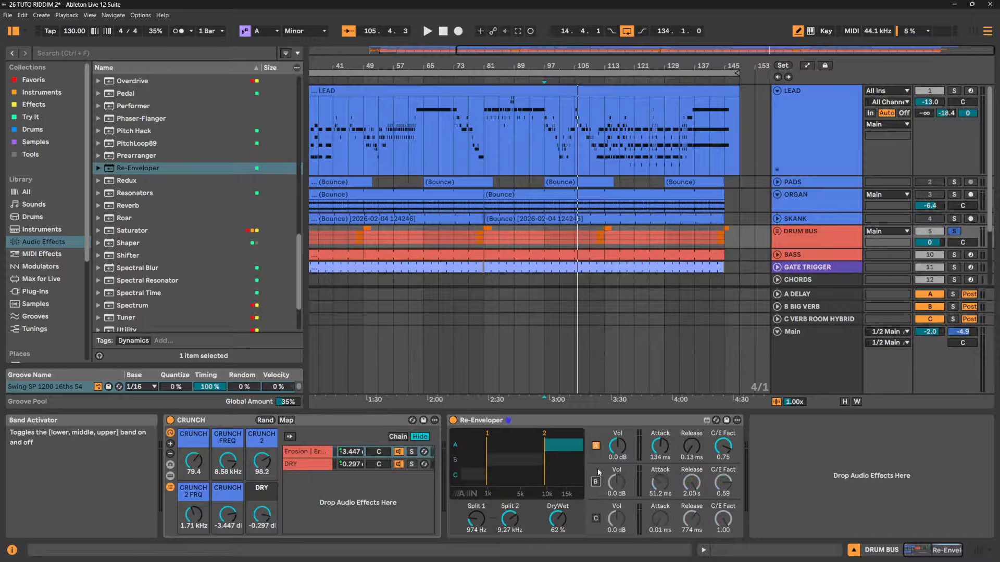
click(596, 447)
key(space)
click(597, 446)
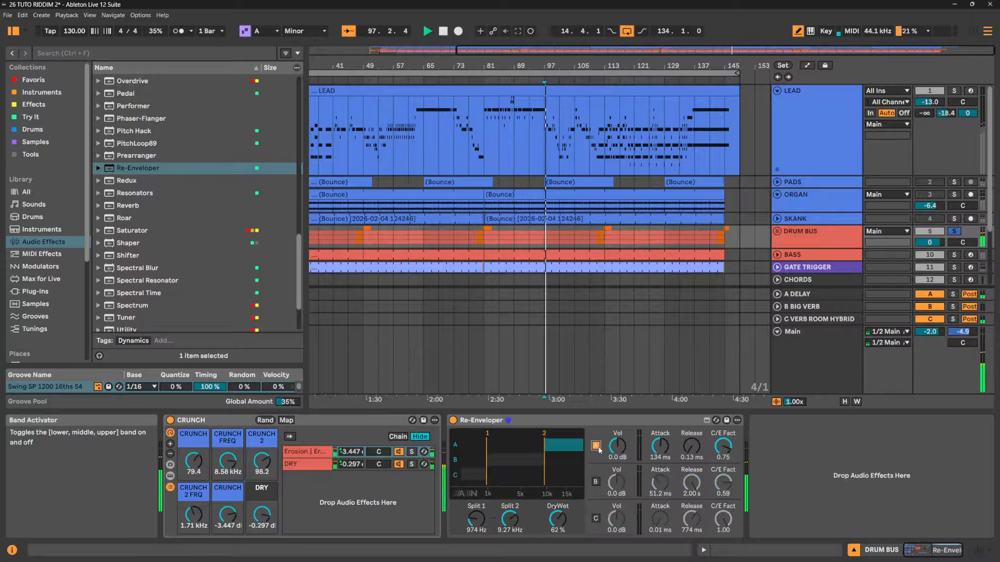
click(596, 482)
click(595, 519)
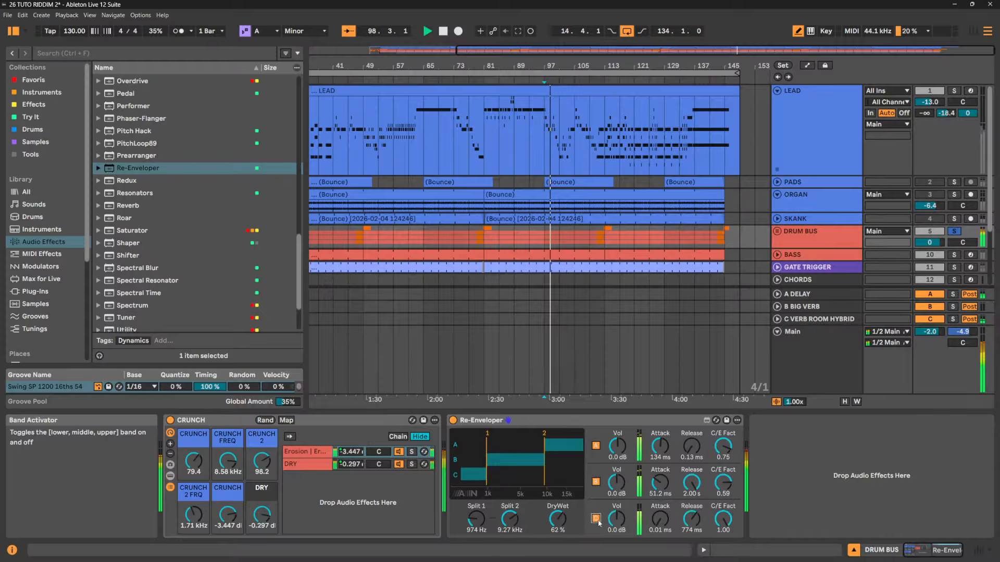
click(596, 446)
click(596, 482)
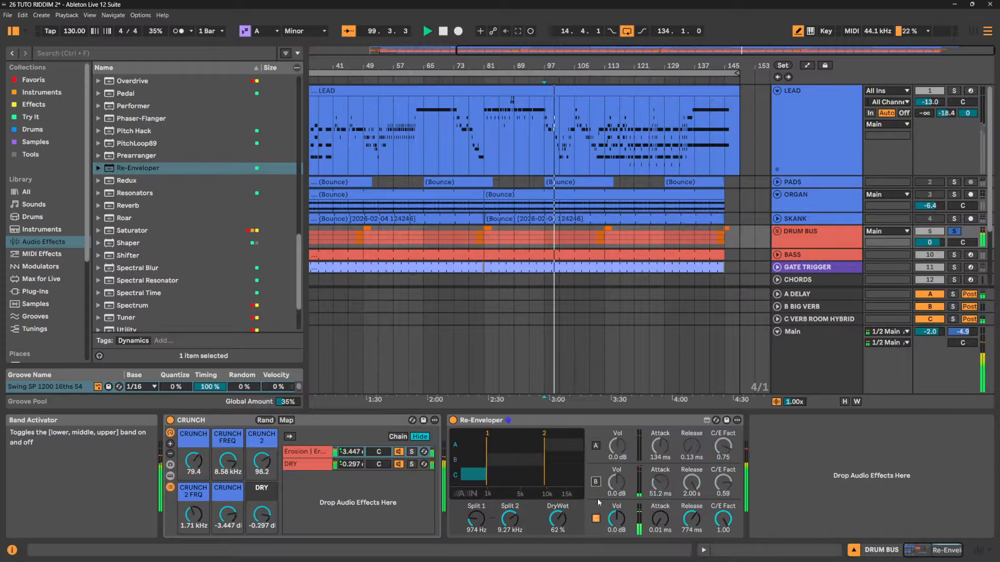
click(596, 519)
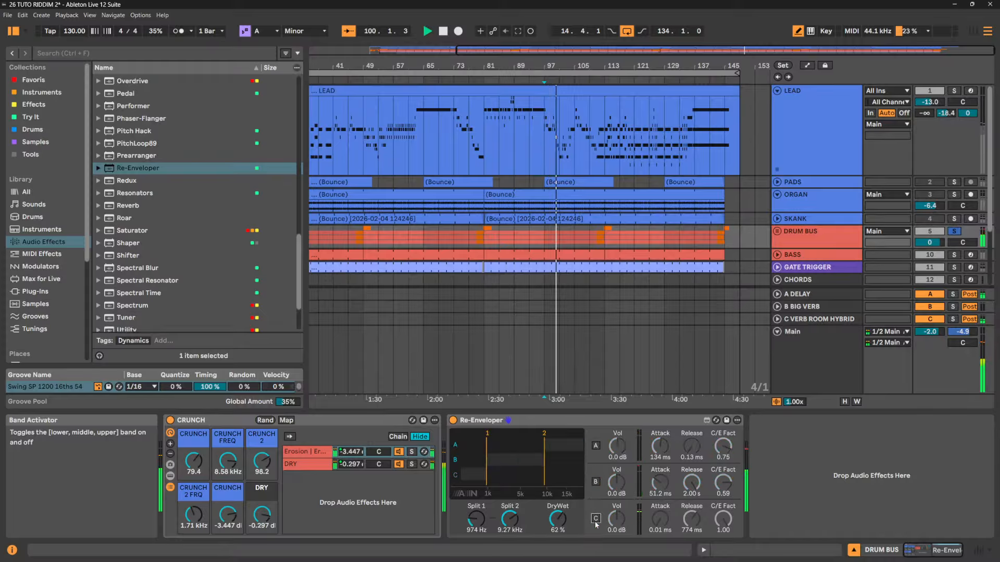
Delete Re-Enveloper from the DRUM BUS and load a new one at the end of the soloed BASS track's device chain
click(621, 421)
key(Delete)
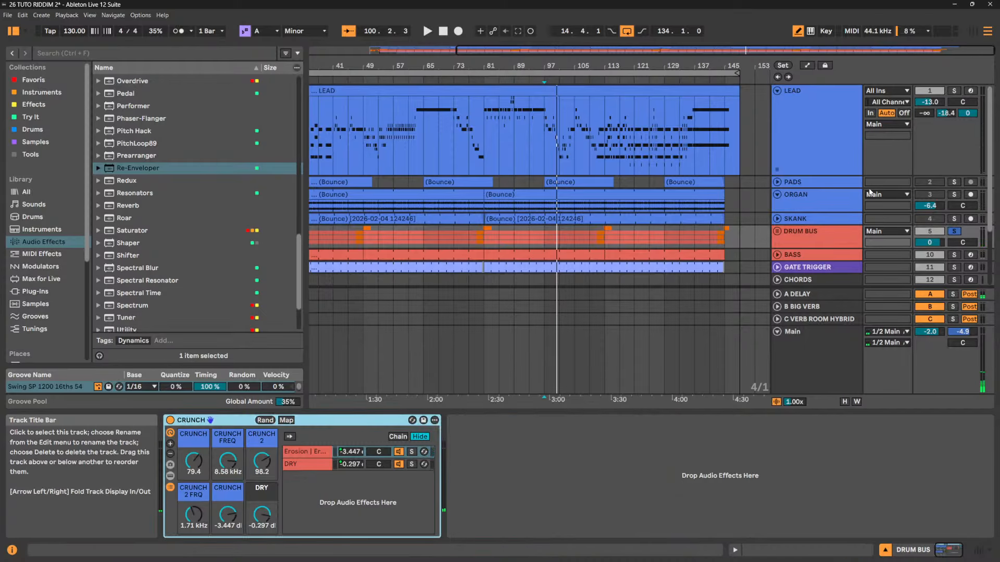
click(830, 255)
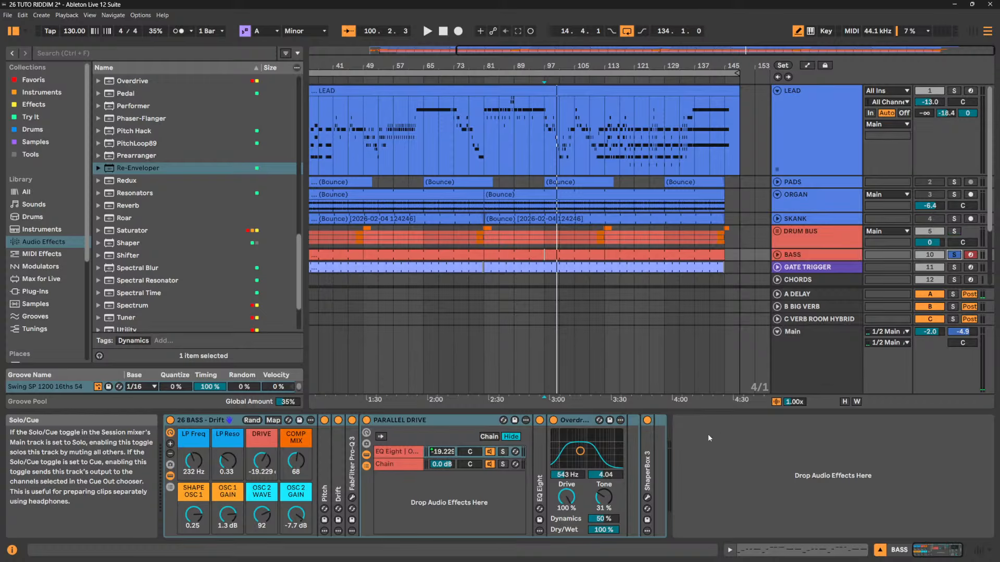
drag(131, 169, 729, 474)
Play the bass and set the lower band's Attack to 0.01 ms and the middle band's C/E Fact to 1.00
key(space)
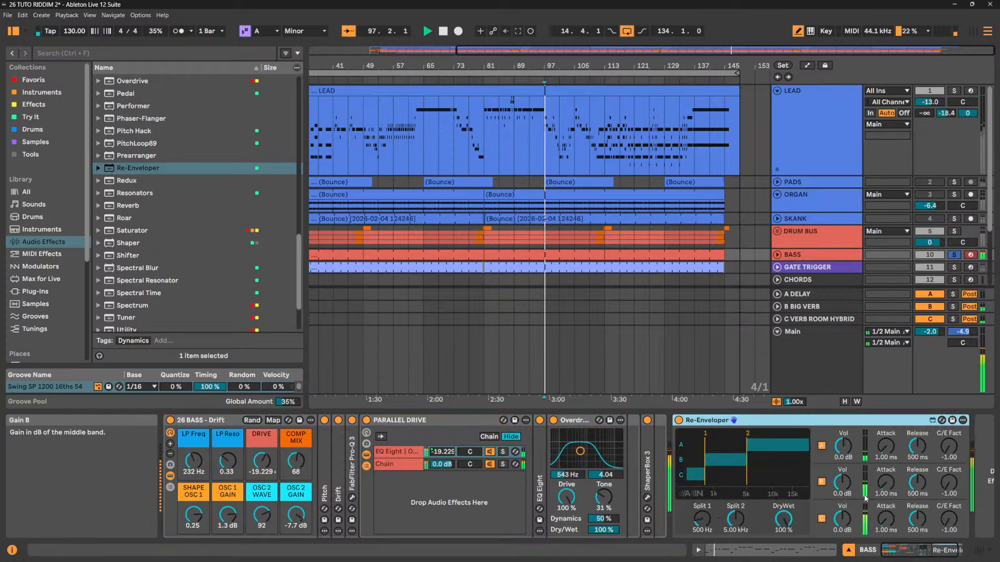
drag(885, 519, 886, 547)
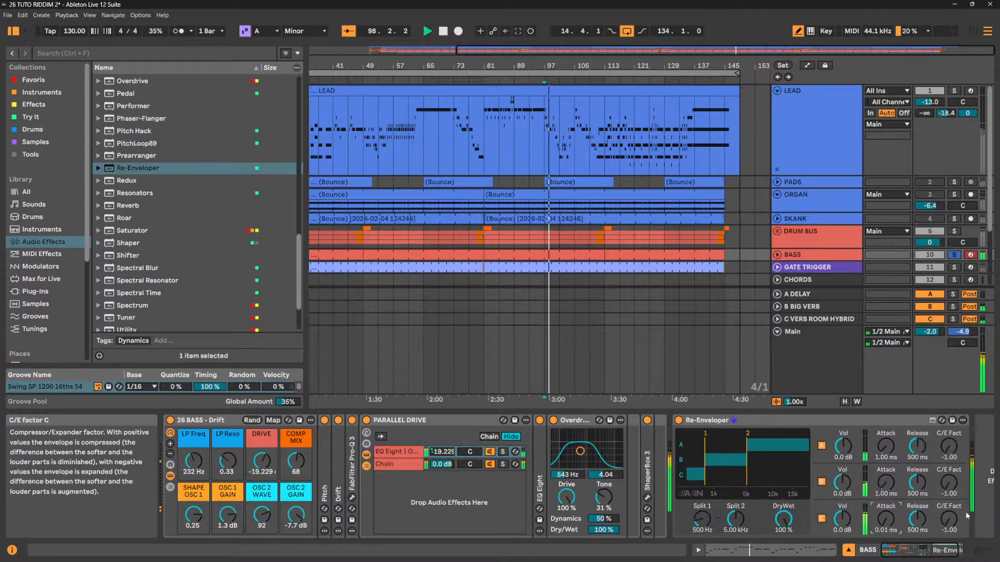
drag(948, 519, 949, 437)
drag(949, 519, 949, 557)
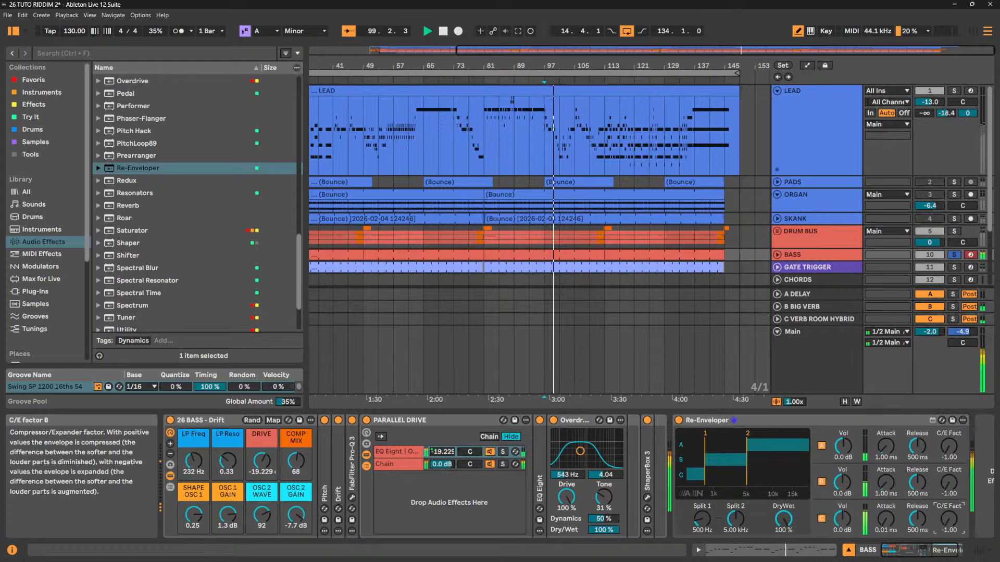
drag(948, 483, 949, 406)
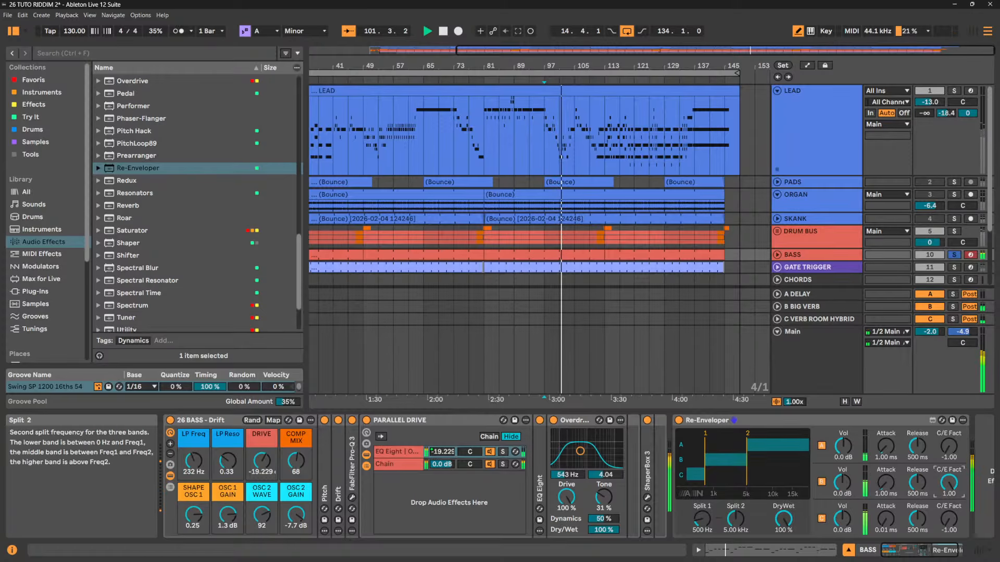
Set the splits to 157 Hz and 11.8 kHz, the middle band to 396 ms Attack, 174 ms Release, 0.86 C/E, and the upper C/E to 1.00
drag(735, 518, 701, 531)
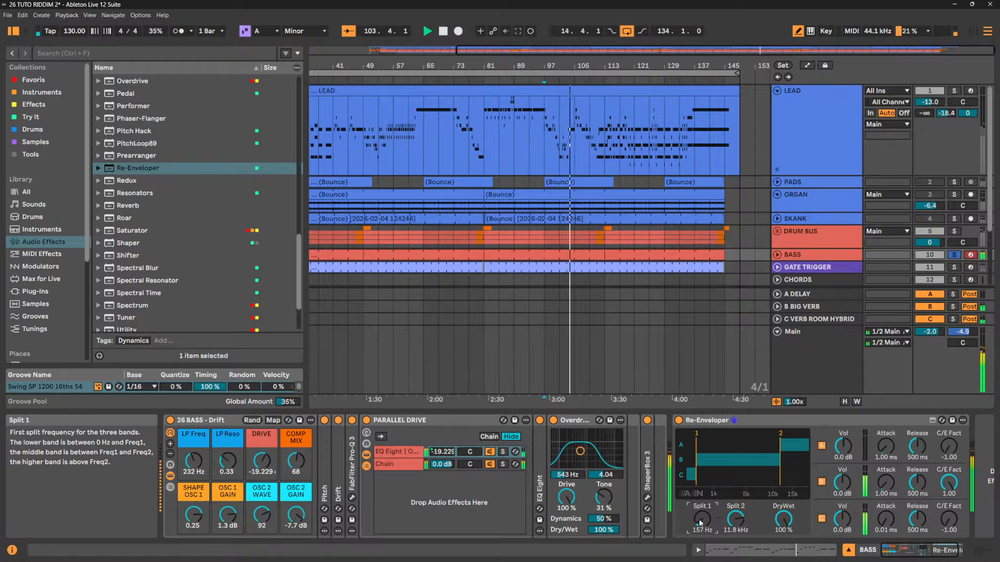
drag(910, 488, 910, 502)
mouse_move(886, 484)
mouse_down()
mouse_move(886, 466)
mouse_move(886, 487)
mouse_up()
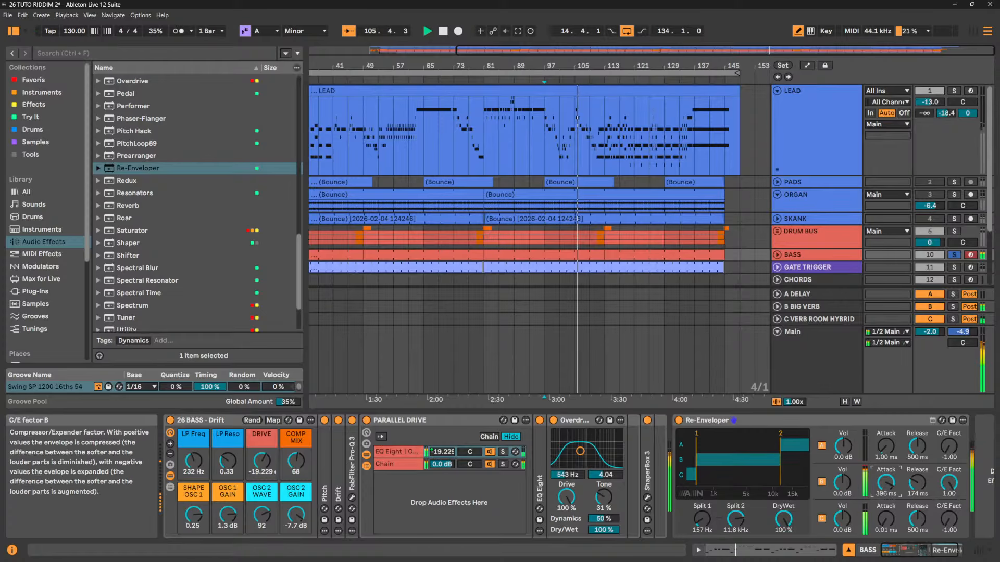
drag(948, 483, 949, 399)
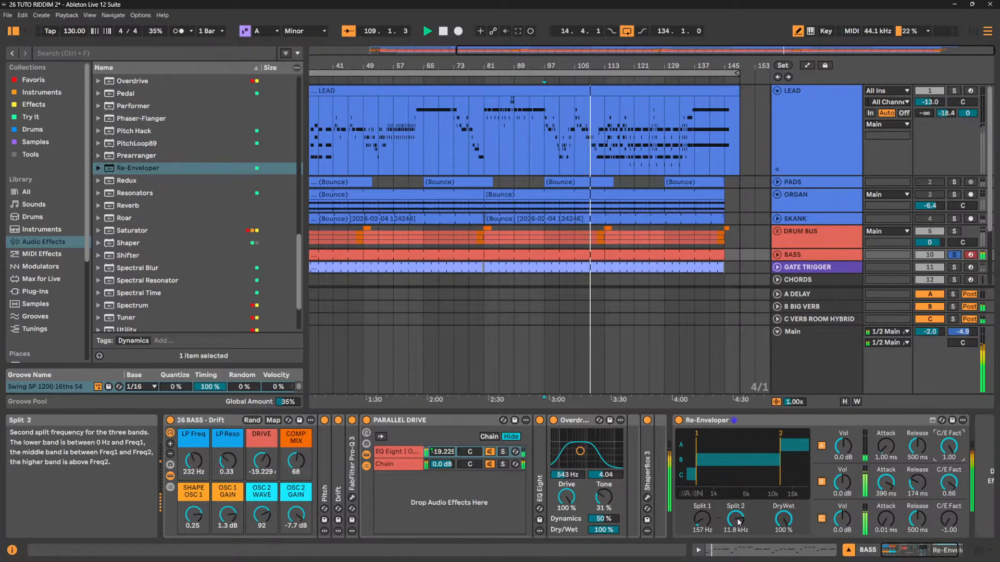
Lower Split 2 to 1.09 kHz and set the upper band's Attack to 346 ms and Release to 949 ms, with the middle band's Release at 794 ms
drag(738, 521, 737, 550)
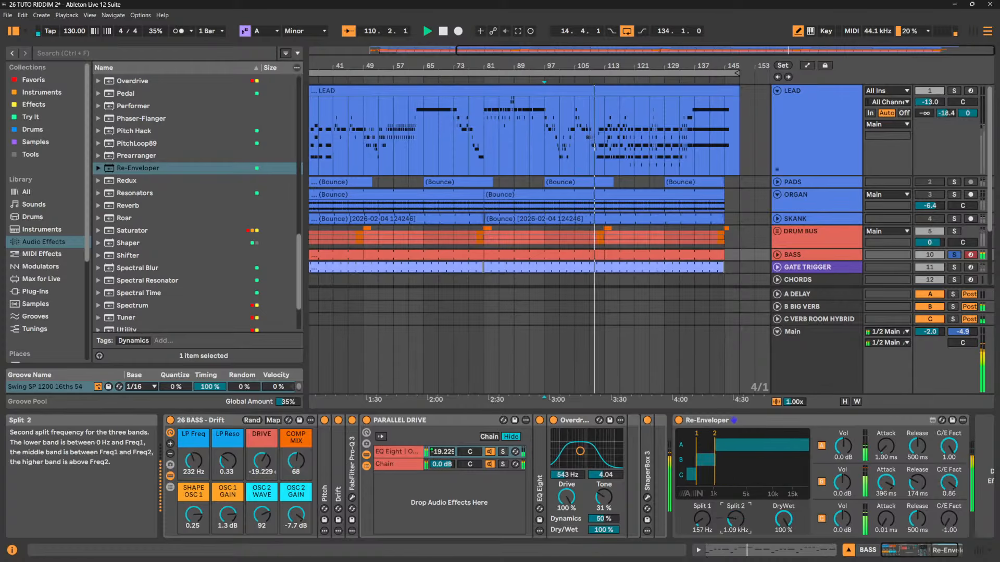
mouse_move(885, 446)
mouse_down()
mouse_move(885, 417)
mouse_move(885, 442)
mouse_up()
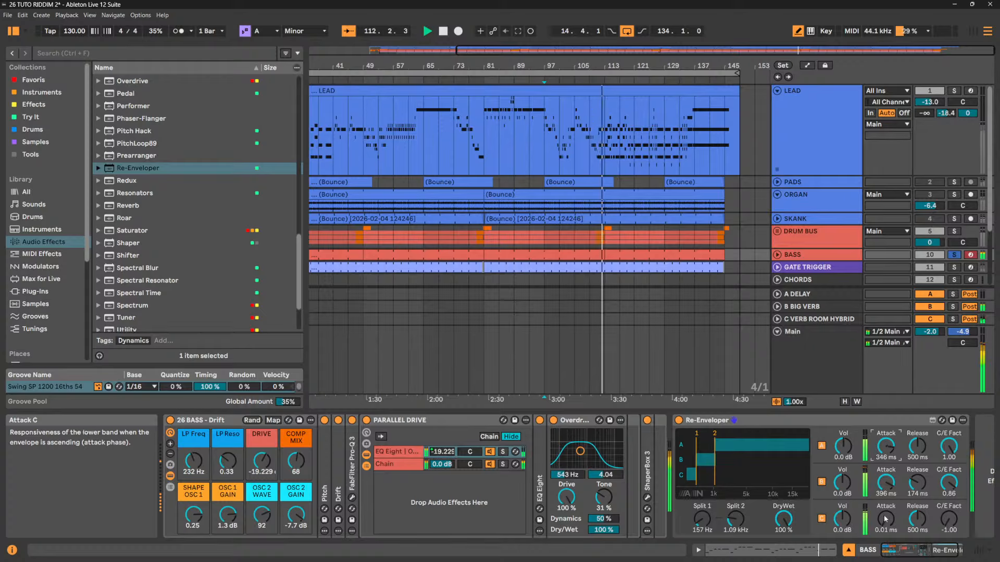
mouse_move(885, 519)
mouse_down()
mouse_move(884, 489)
mouse_move(885, 521)
mouse_up()
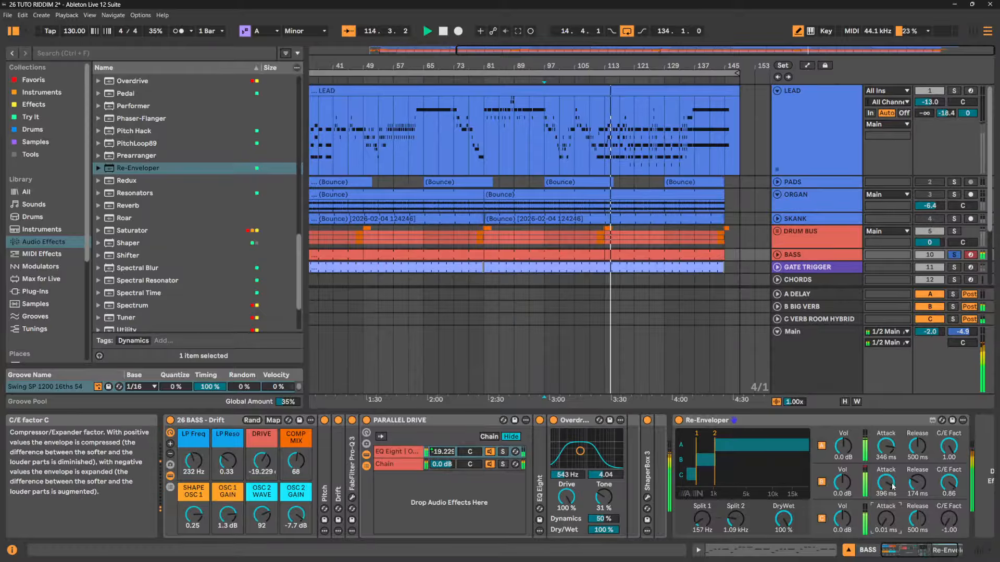
drag(917, 484, 941, 484)
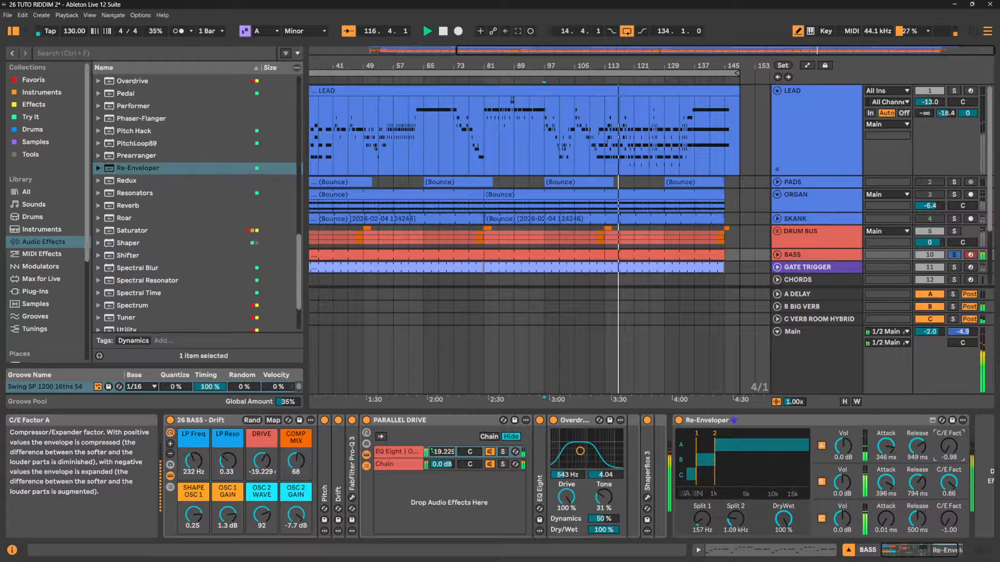
Set the Re-Enveloper's C/E factors to 0.97, 0.95 and 0.45, Dry/Wet to 52%, and splits to 777 Hz and 8.44 kHz
drag(949, 447, 949, 413)
click(950, 480)
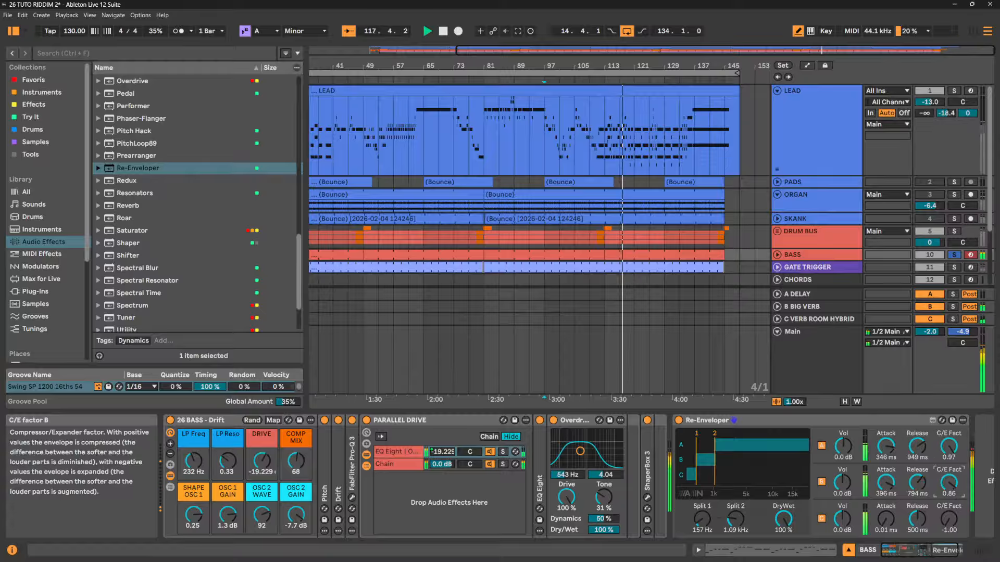
mouse_move(949, 481)
mouse_down()
mouse_move(948, 515)
mouse_move(949, 483)
mouse_up()
drag(948, 519, 949, 494)
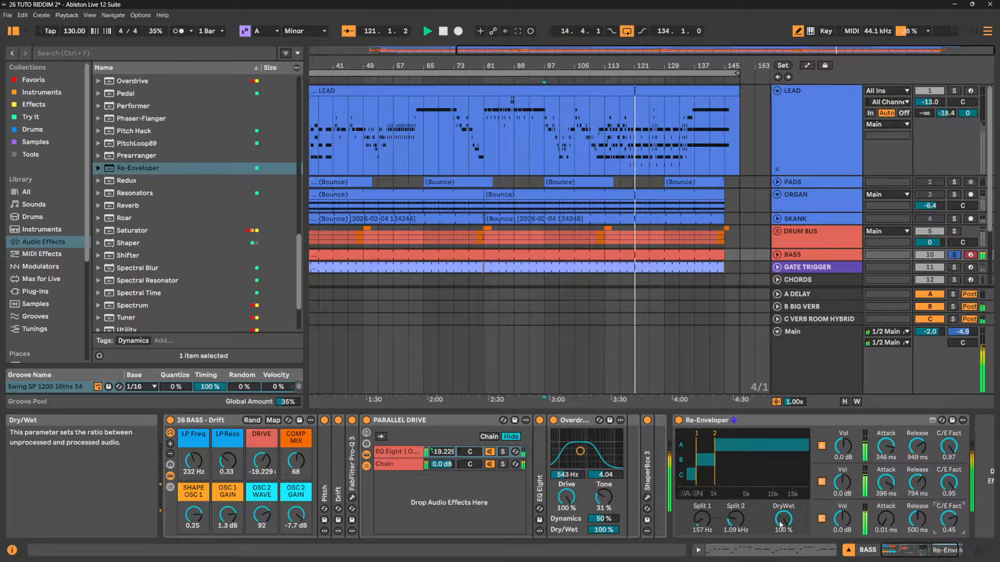
drag(783, 518, 783, 540)
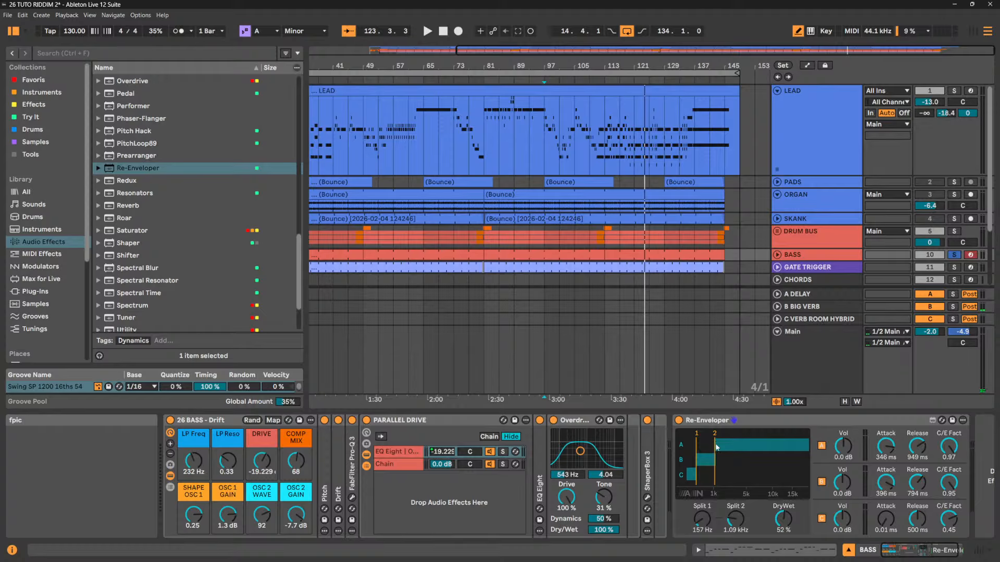
drag(724, 522, 702, 499)
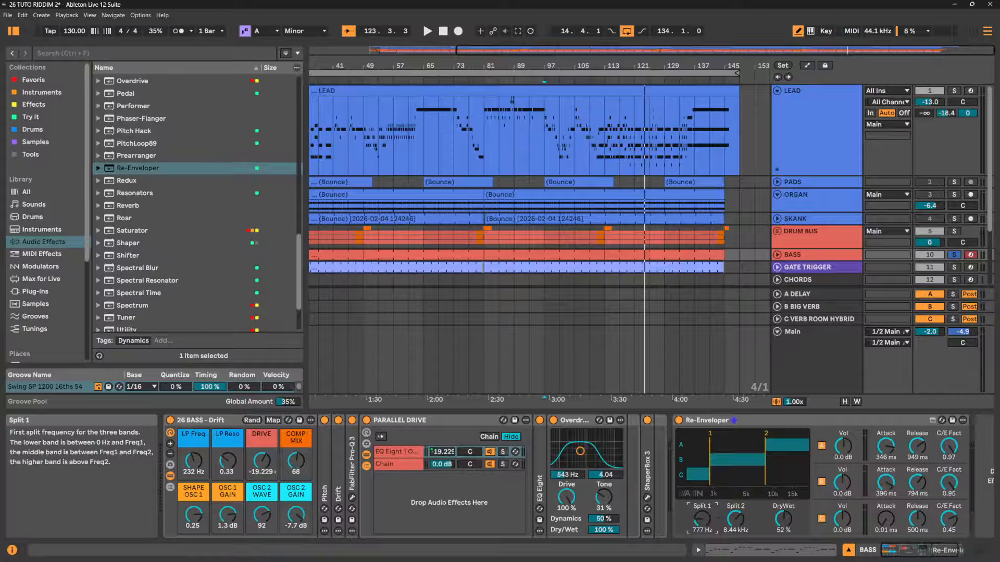
Delete the Re-Enveloper from the BASS track and solo the DRUM BUS track
click(708, 421)
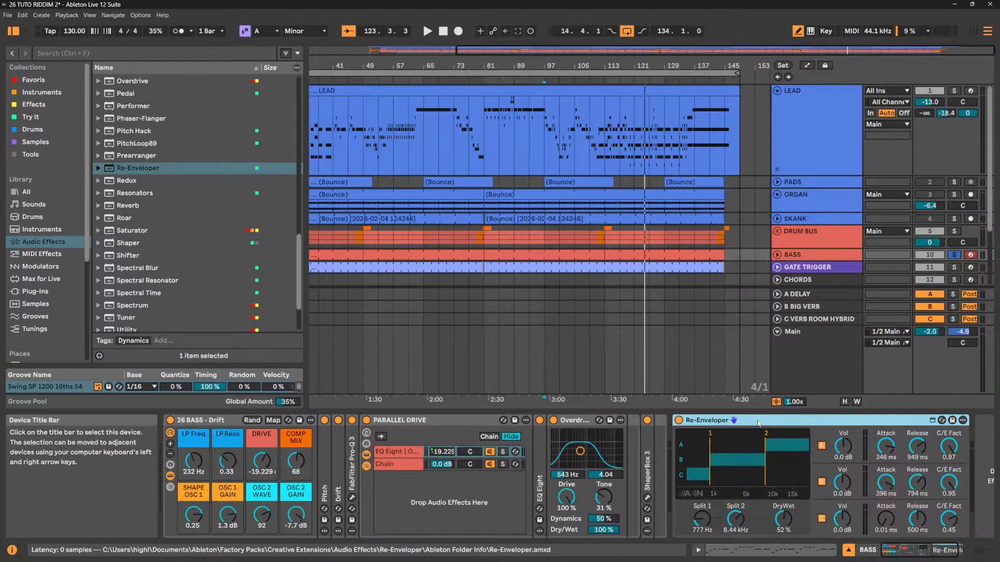
key(Delete)
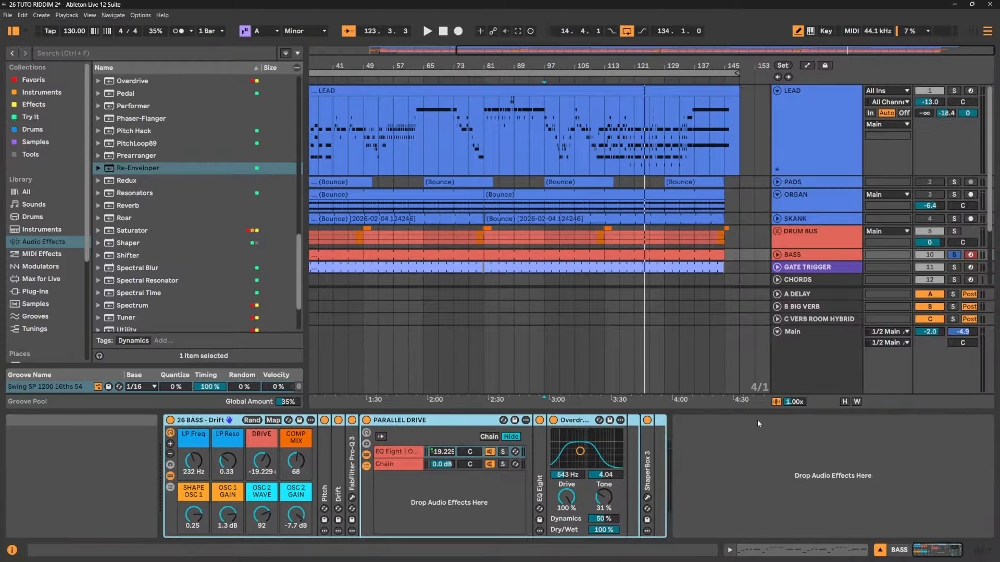
click(818, 242)
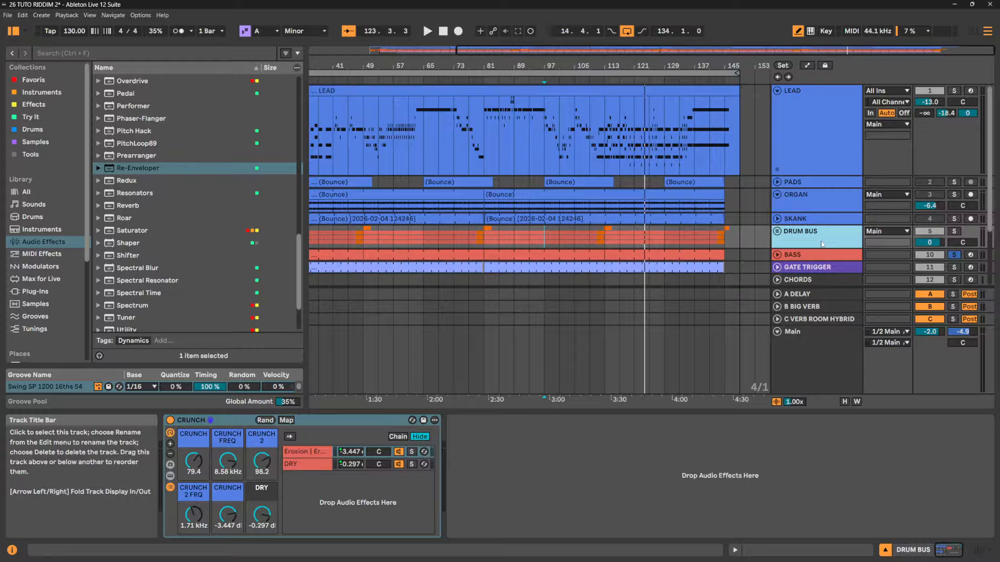
click(955, 232)
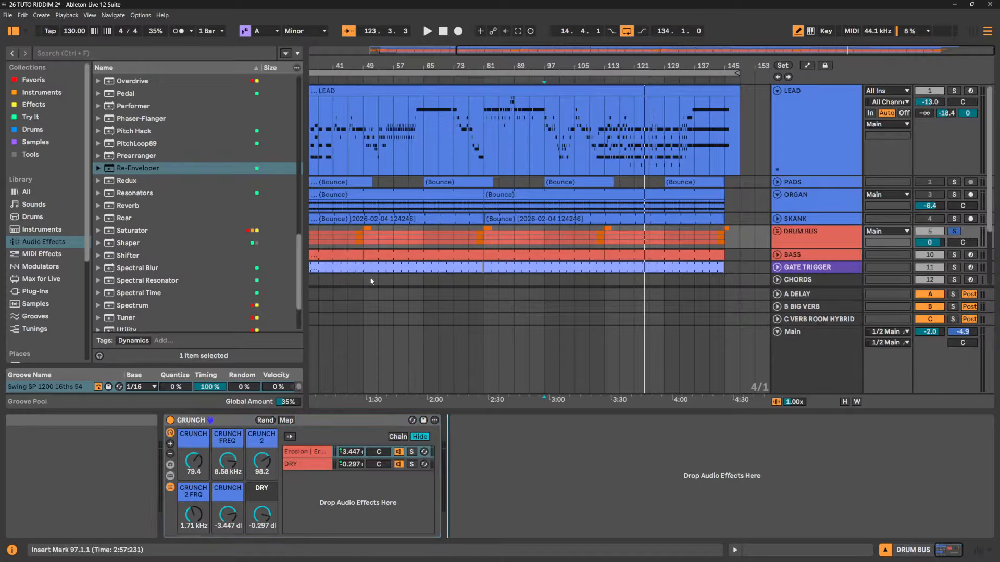
Audition the Re-Enveloper preset Bass Crusher on the soloed BASS track at 100% Dry/Wet and remove it
click(98, 168)
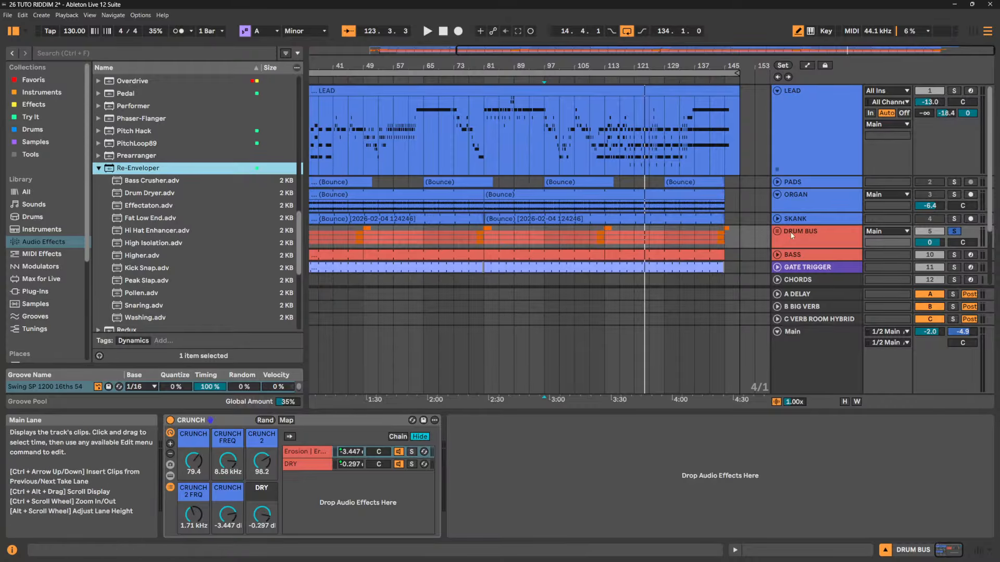
scroll(810, 220, down, 2)
click(835, 216)
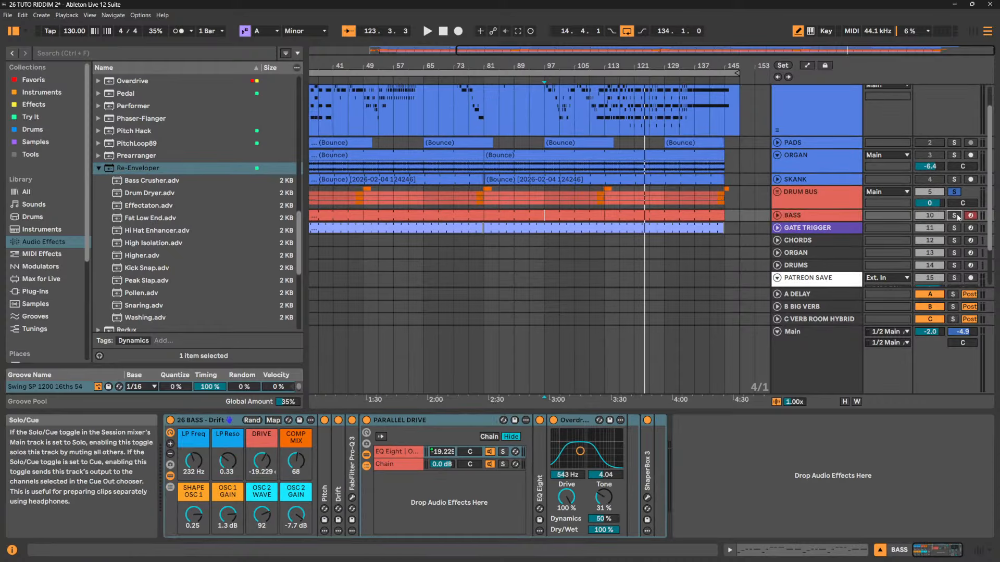
drag(141, 182, 719, 464)
key(space)
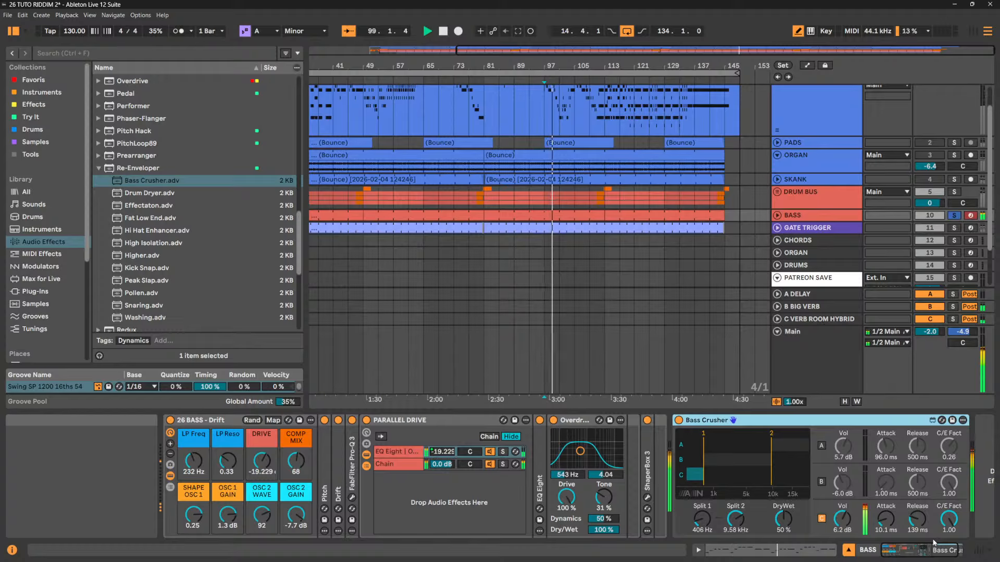
mouse_move(783, 518)
mouse_down()
mouse_move(784, 495)
mouse_move(783, 558)
mouse_move(781, 527)
mouse_up()
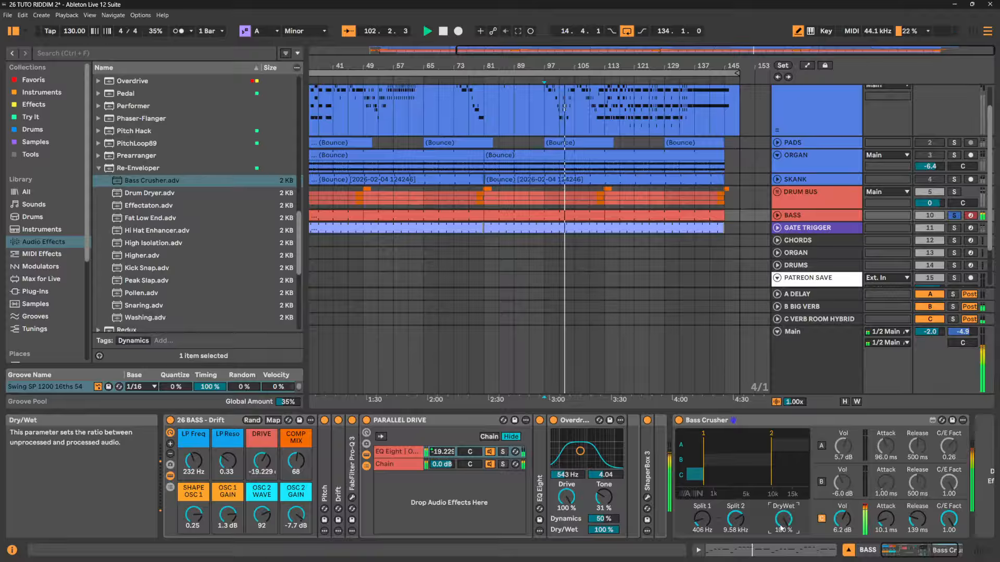
click(743, 428)
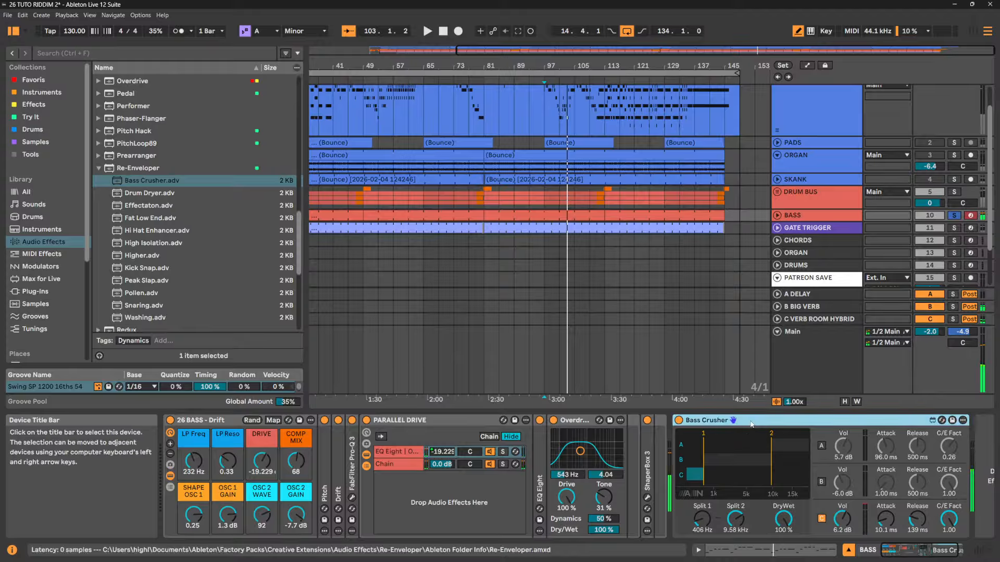
key(Delete)
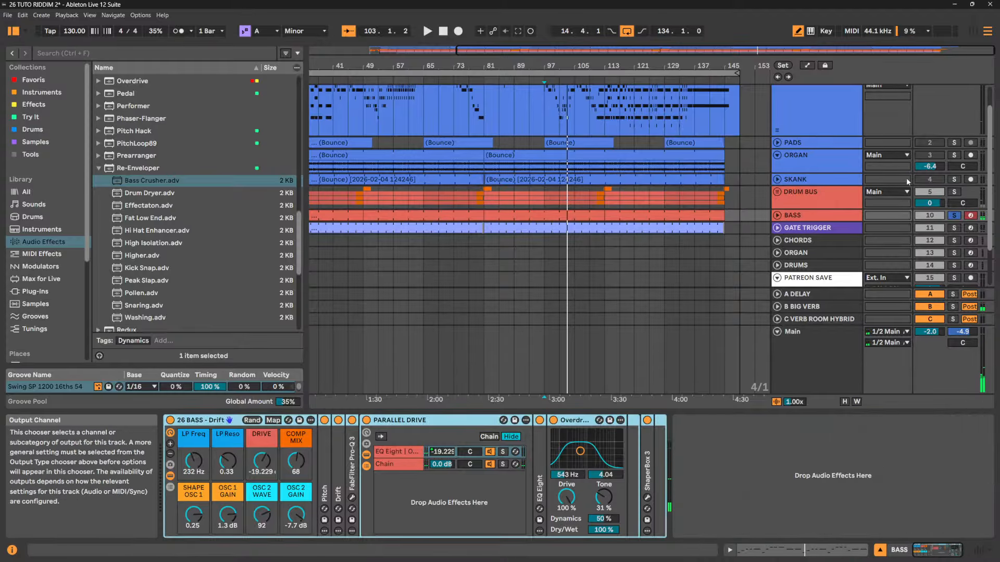
Solo DRUM BUS, load the Drum Dryer preset after the CRUNCH rack and compare it bypassed and active during playback
click(848, 198)
click(955, 193)
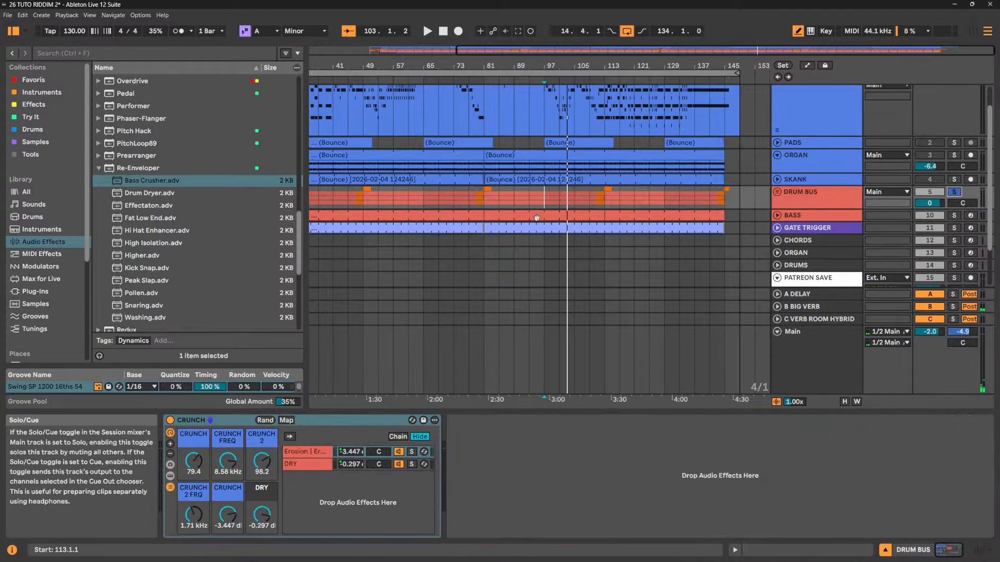
key(space)
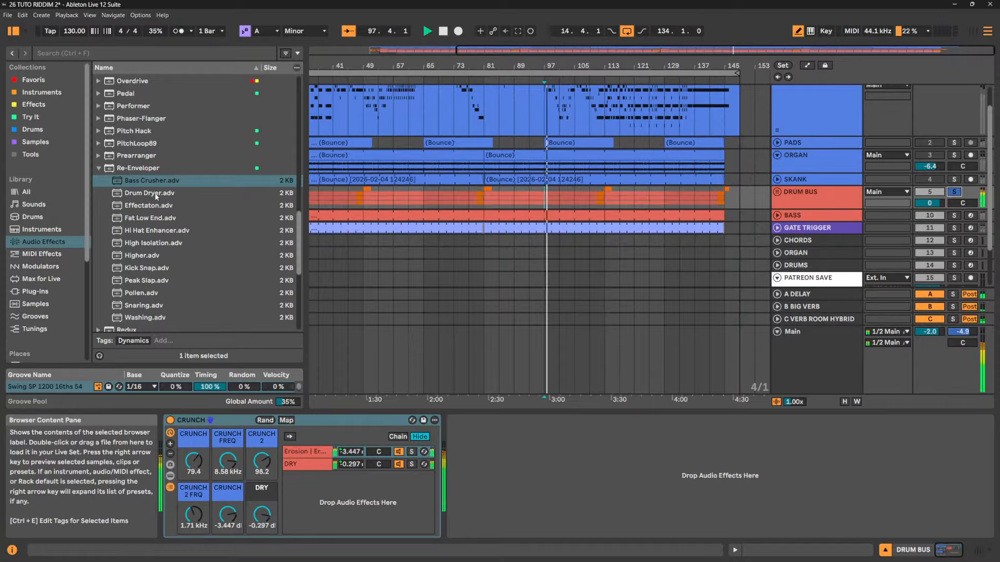
drag(156, 193, 540, 455)
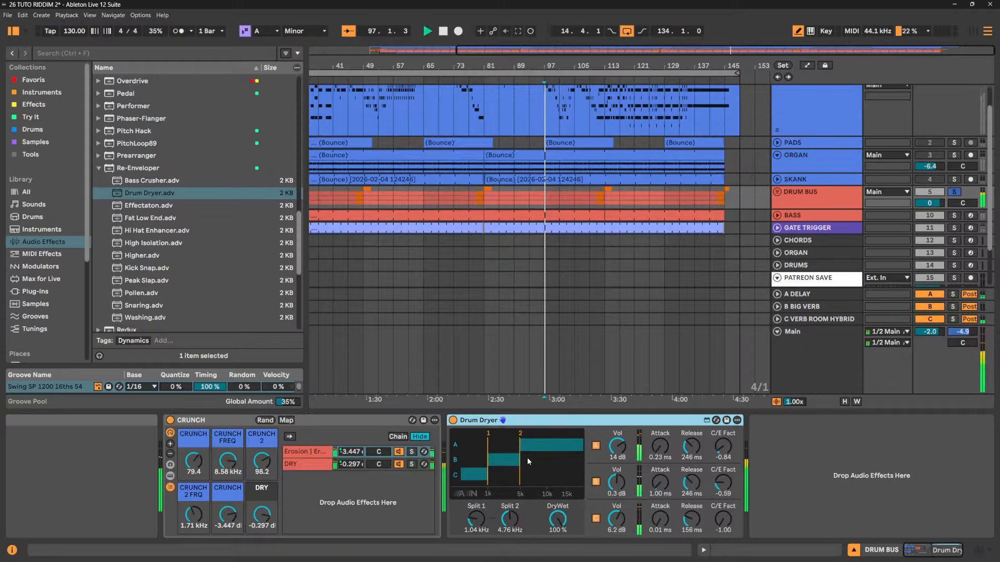
click(454, 420)
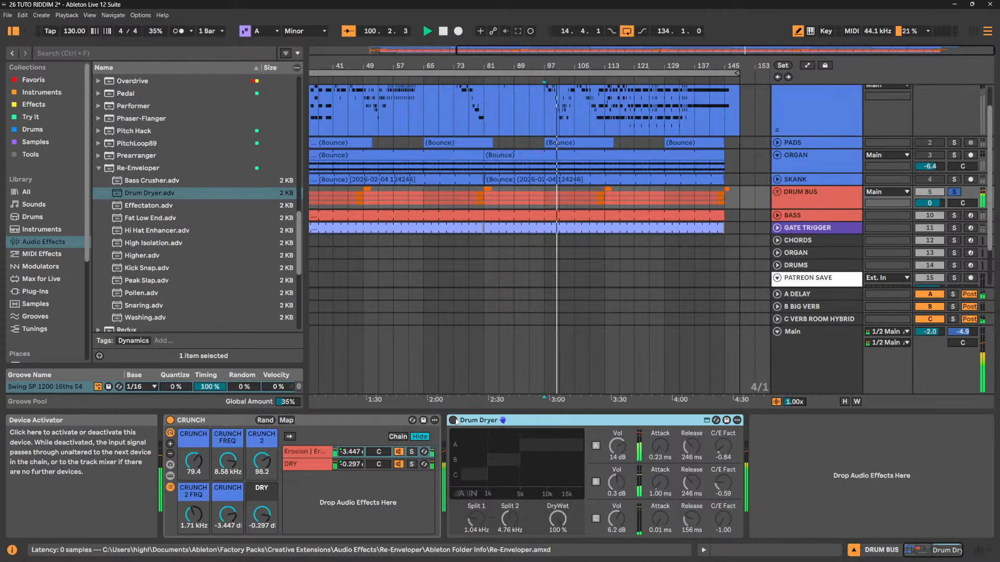
click(454, 420)
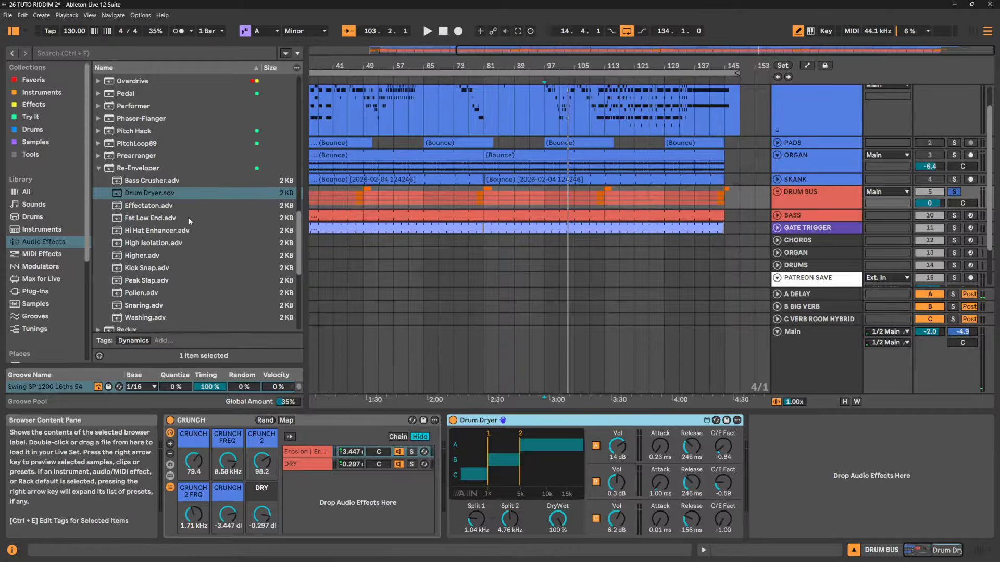
Audition the Effectaton, Fat Low End and Hi Hat Enhancer presets on DRUM BUS during playback
key(space)
key(Down)
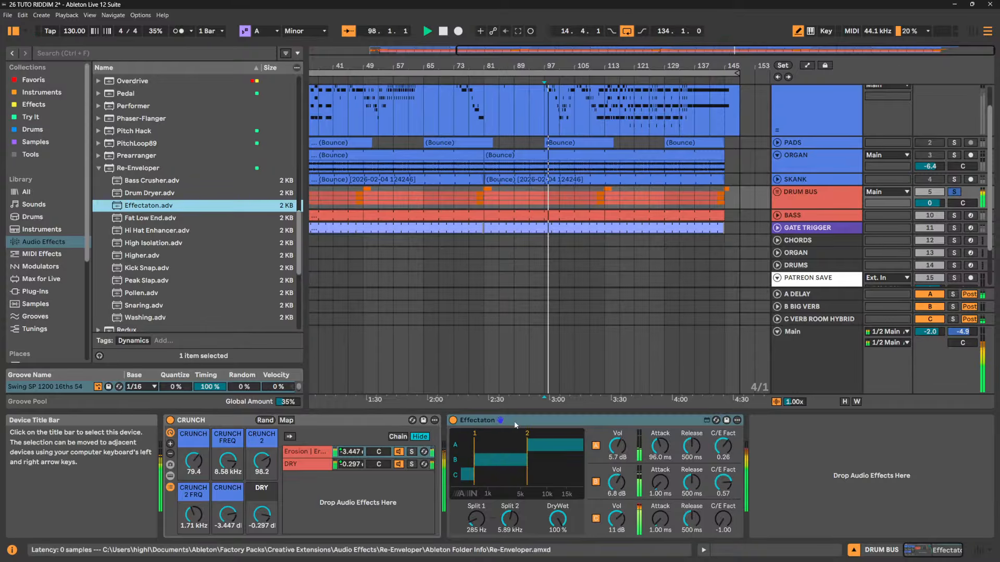
key(Return)
double_click(147, 218)
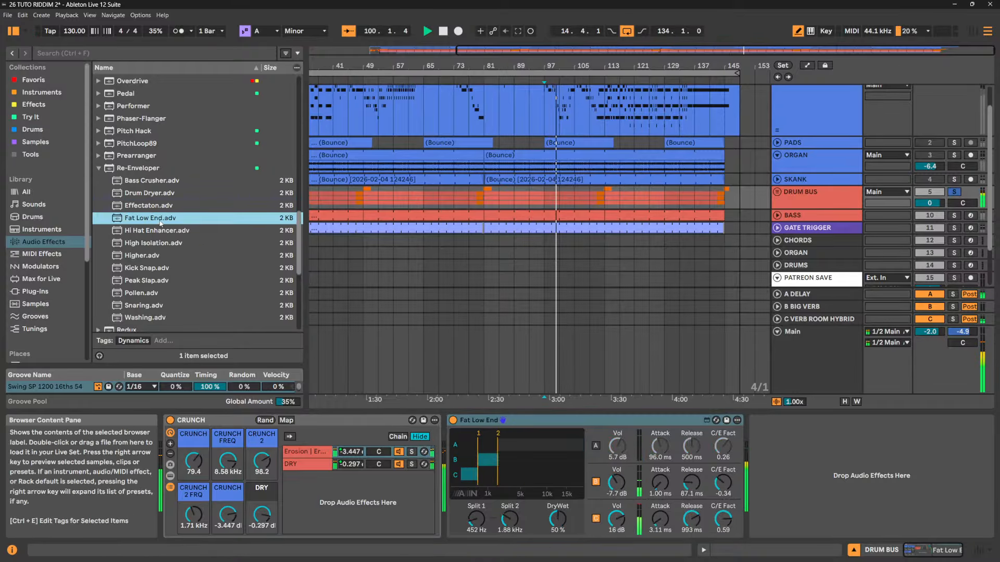
key(Down)
key(Return)
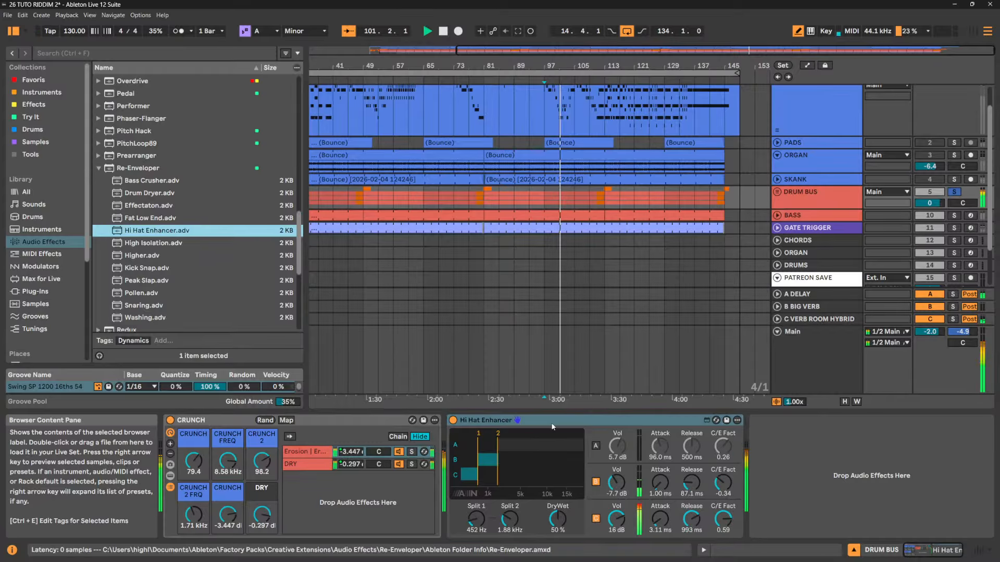
Audition the High Isolation and Pollen presets of Re-Enveloper on the playing DRUM BUS
click(155, 245)
key(Return)
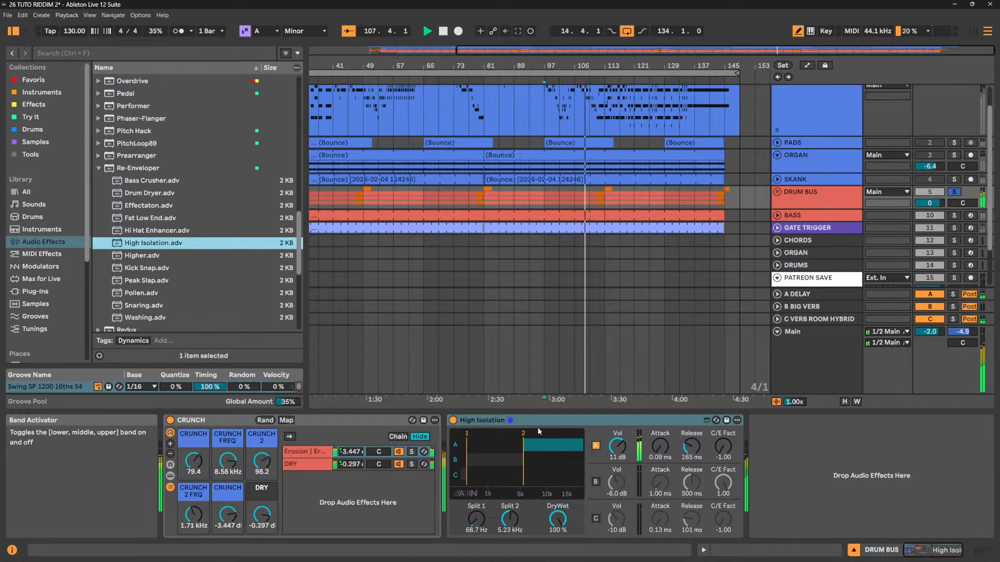
click(131, 255)
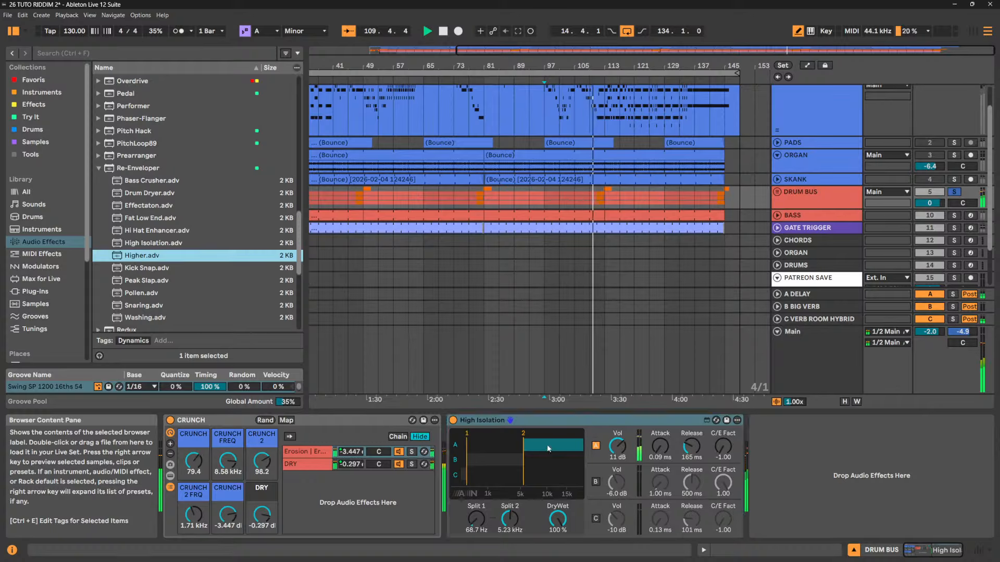
key(Down)
key(Down)
key(Down)
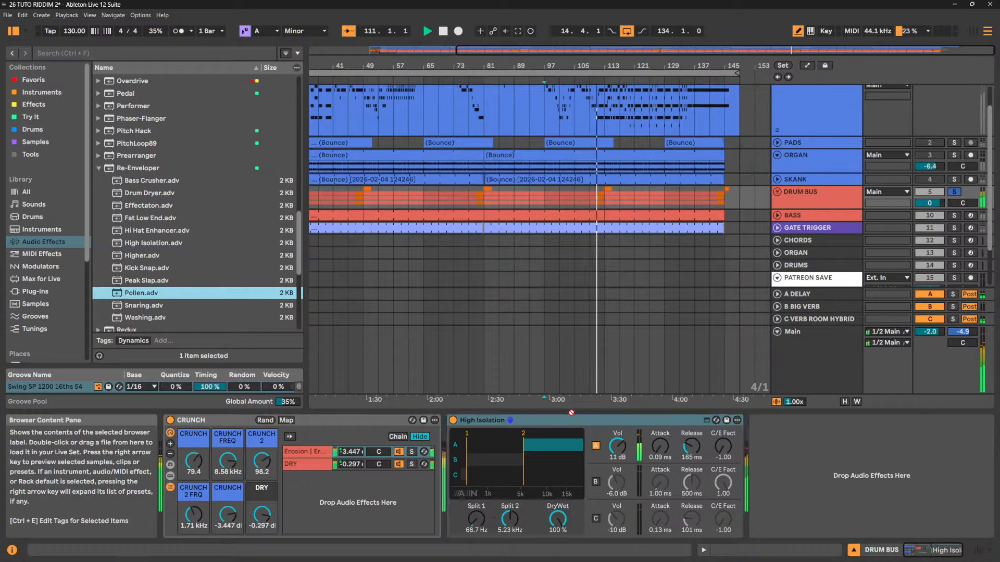
key(Return)
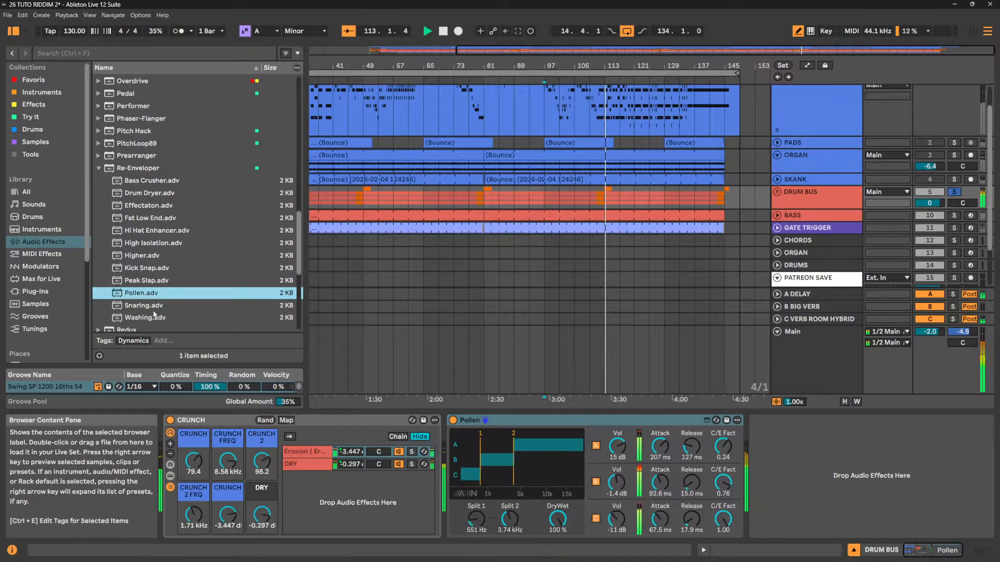
Audition the Snaring and Washing presets on DRUM BUS and stop playback
drag(149, 308, 535, 423)
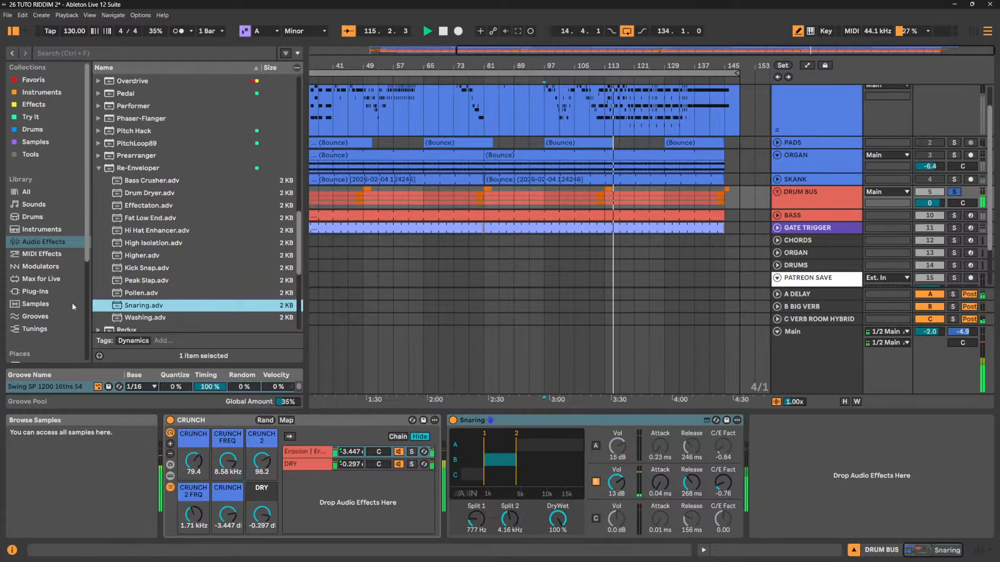
click(148, 319)
drag(149, 320, 563, 421)
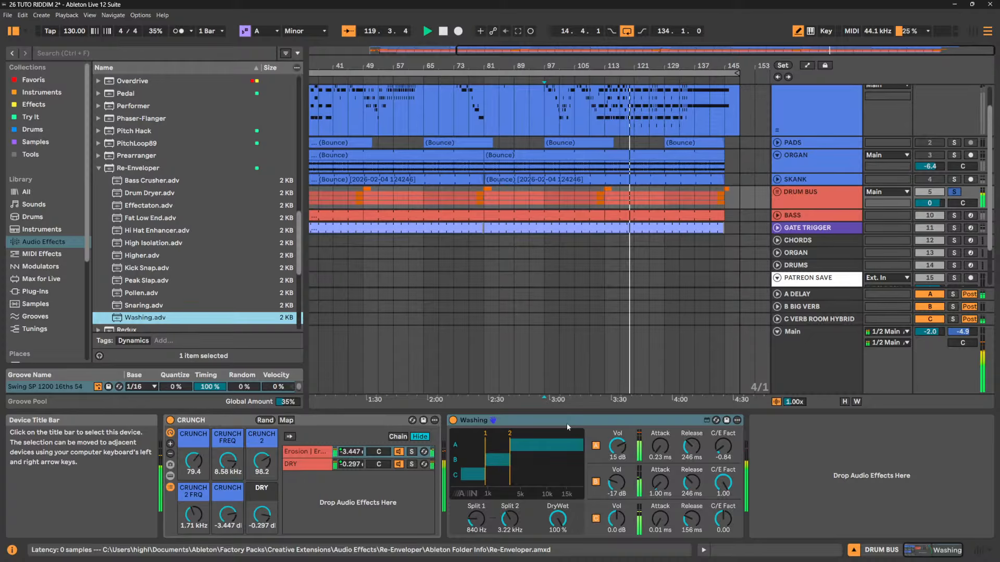
key(space)
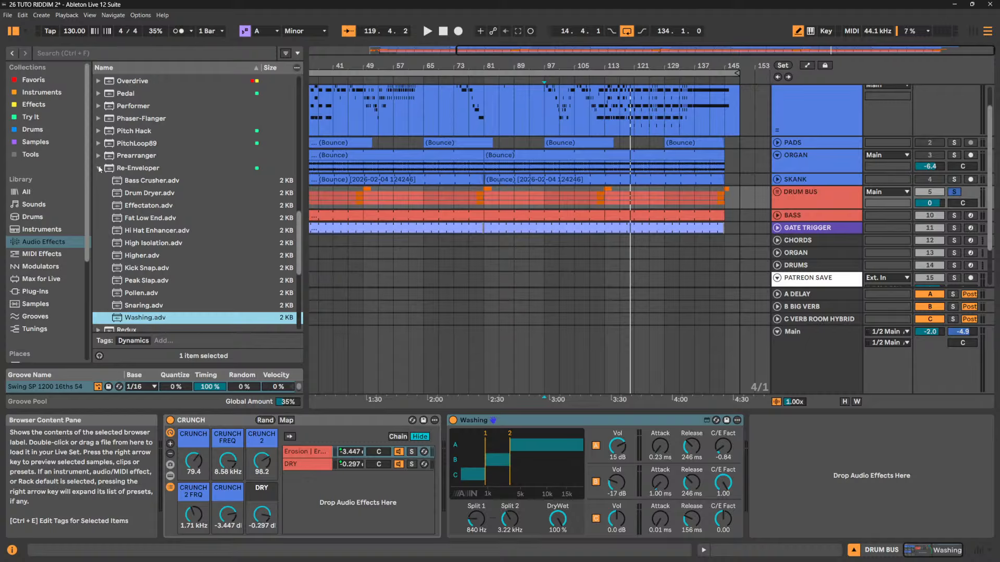
Delete the Washing preset device from DRUM BUS and add Redux after the CRUNCH rack
click(98, 167)
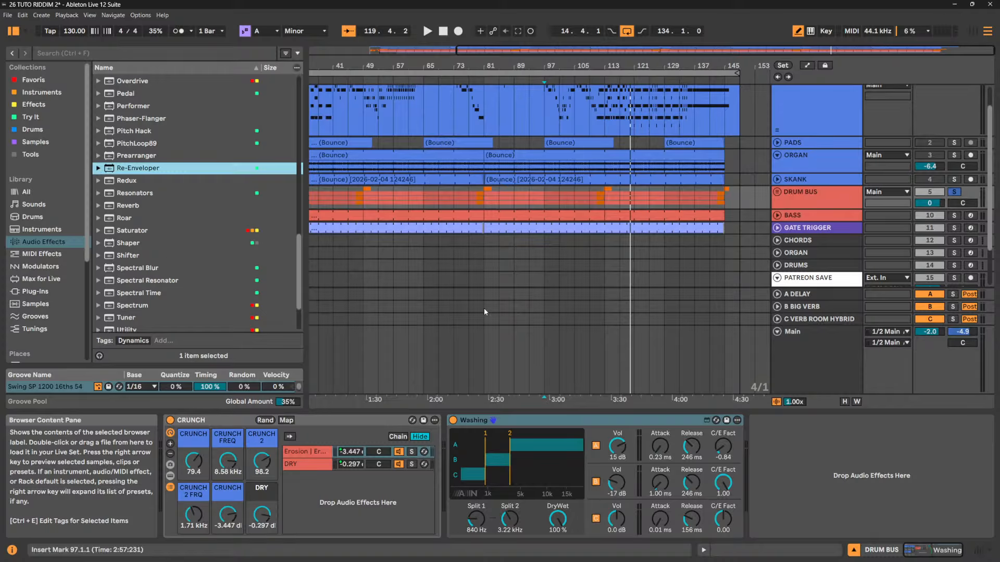
click(565, 422)
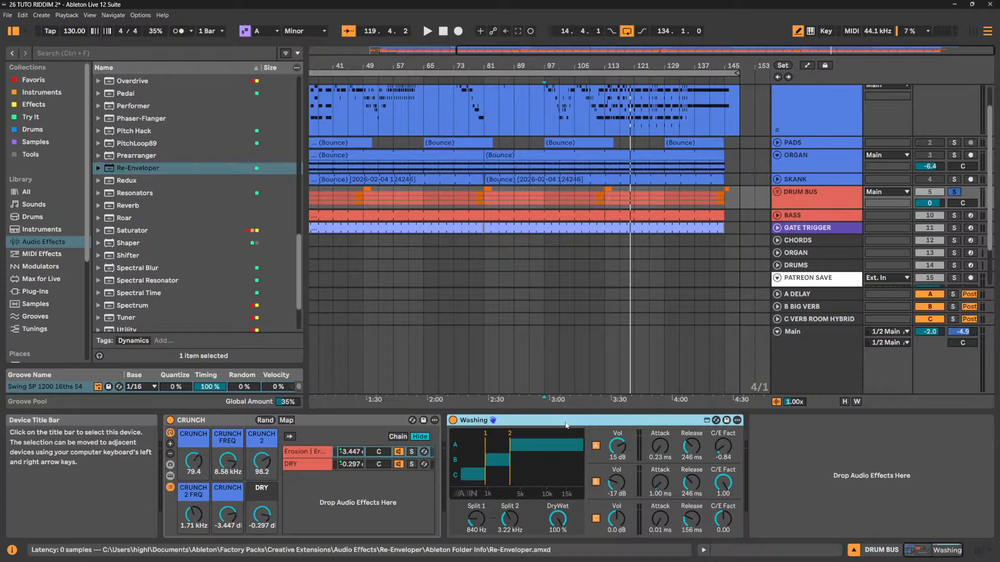
key(Delete)
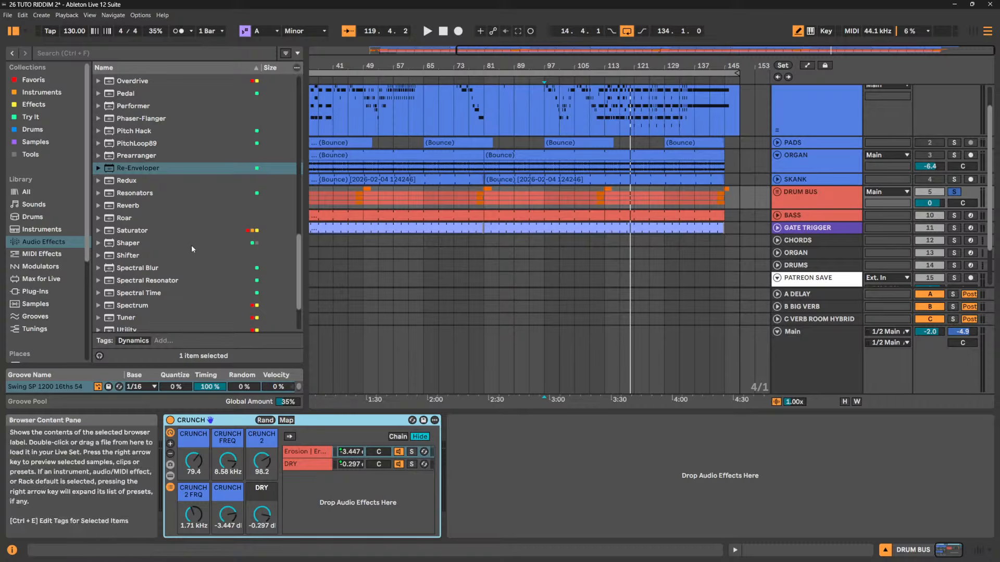
click(127, 182)
drag(127, 182, 542, 472)
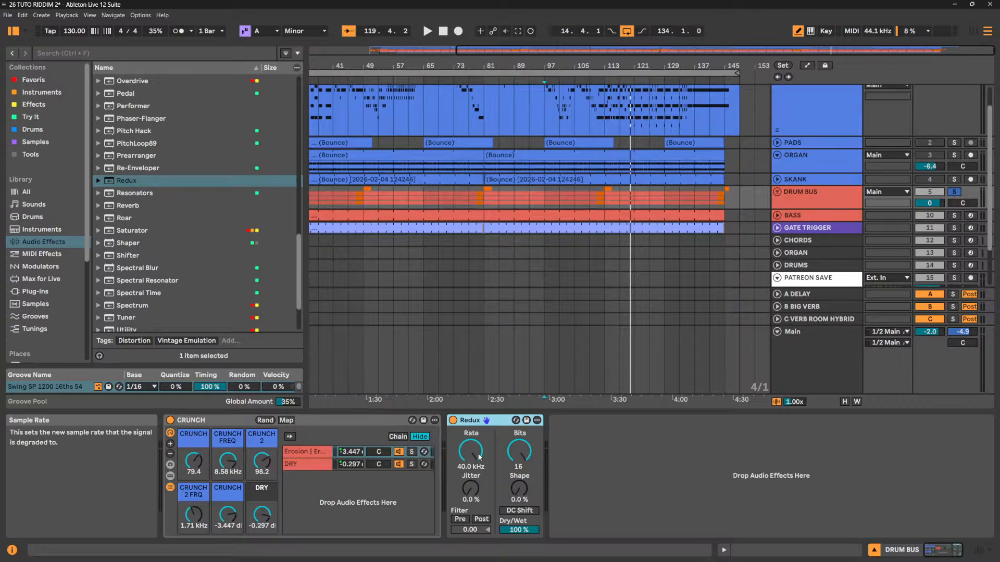
Try different sample rates on Redux and return the Rate to 40.0 kHz
mouse_move(470, 451)
mouse_down()
mouse_move(470, 510)
mouse_move(470, 450)
mouse_up()
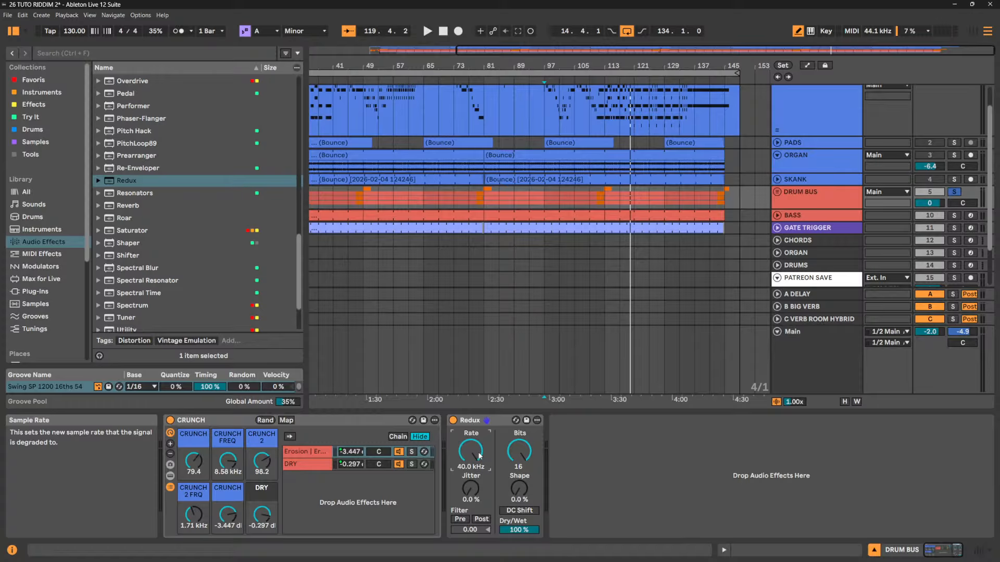
text(22050)
key(Return)
drag(459, 458, 460, 516)
mouse_move(475, 464)
mouse_down()
mouse_move(475, 416)
mouse_move(475, 464)
mouse_up()
drag(463, 470, 463, 551)
mouse_move(470, 457)
mouse_down()
mouse_move(470, 437)
mouse_move(470, 458)
mouse_up()
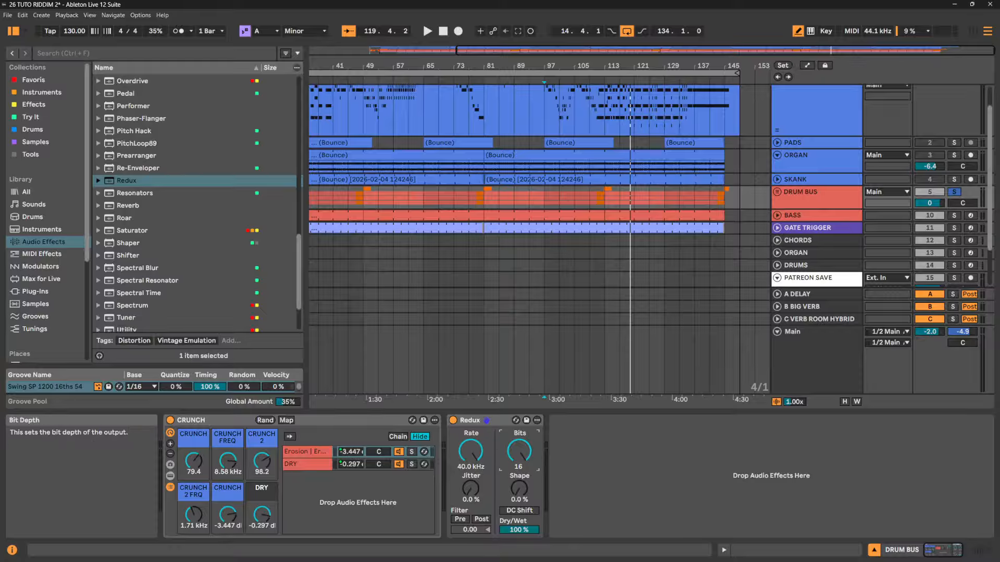
Try lower Bits and higher Jitter on Redux, returning Bits to 16 and Jitter to 0.0 %
drag(519, 451, 519, 499)
drag(518, 462, 518, 412)
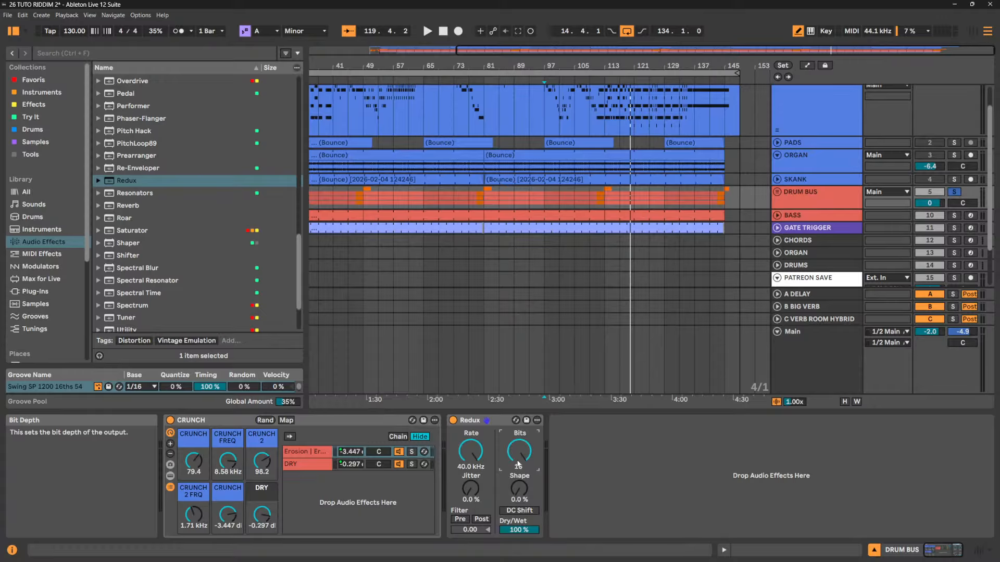
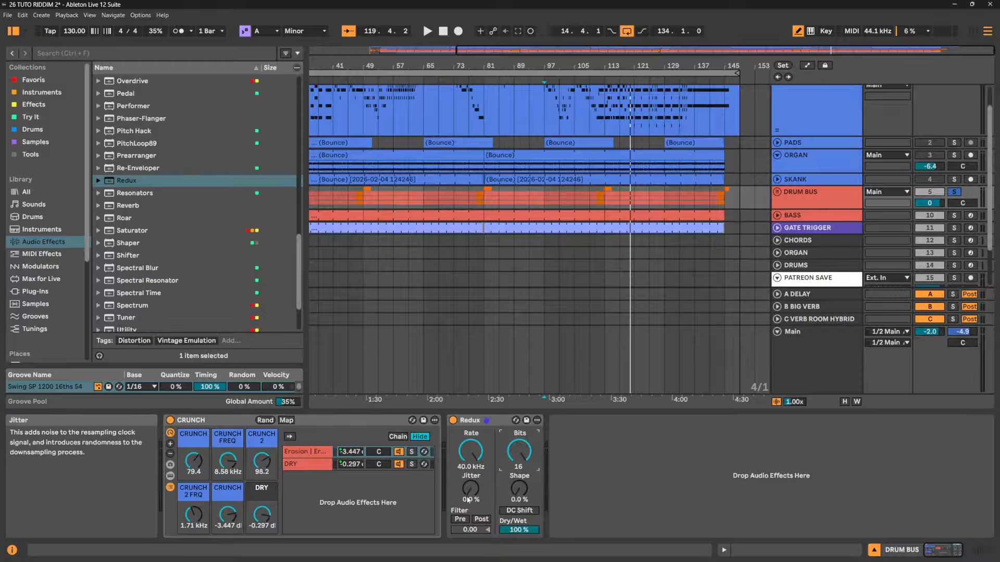
drag(470, 488, 470, 447)
drag(471, 489, 472, 500)
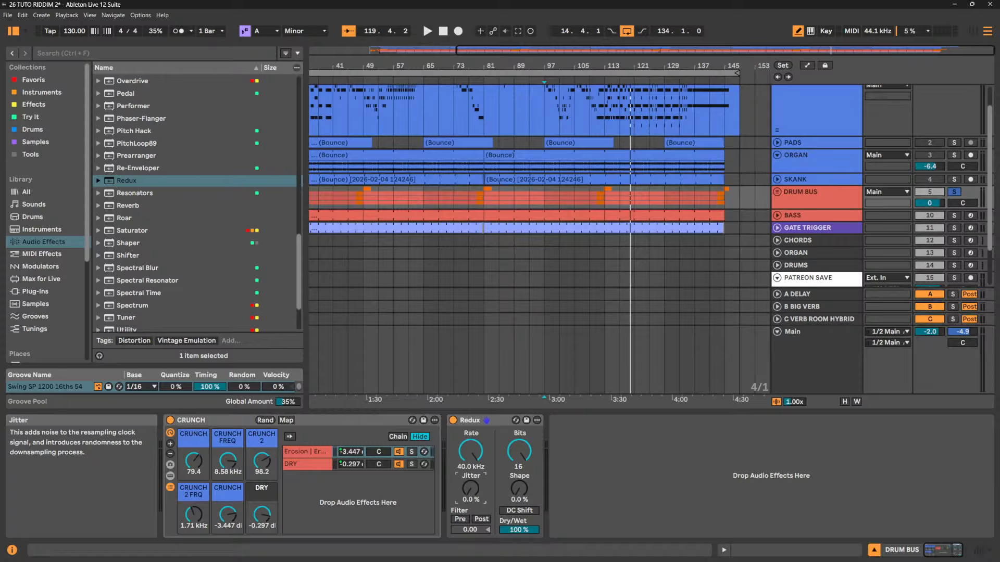
Toggle the Pre and Post filters of Redux on and back off
click(460, 519)
click(481, 521)
click(461, 519)
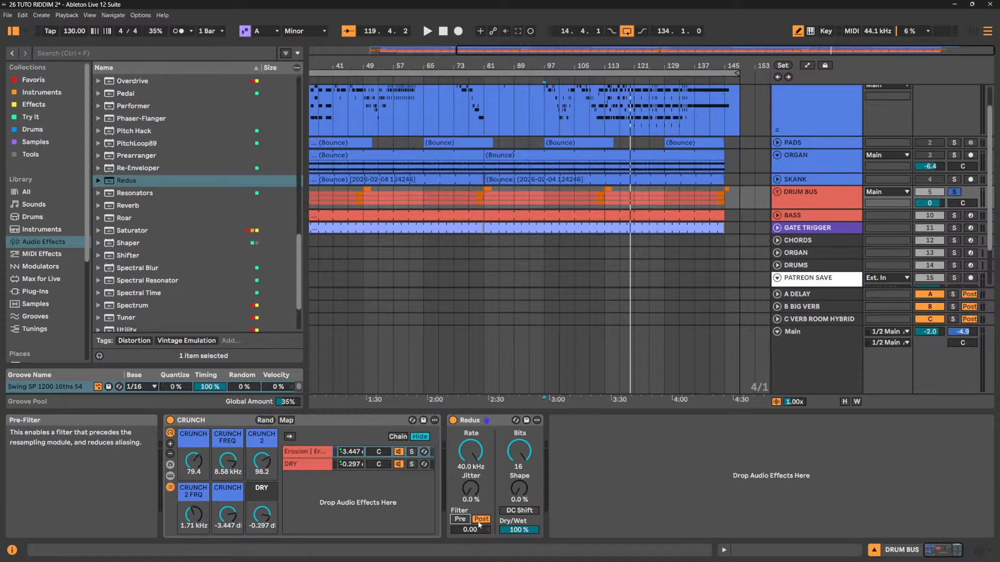
click(480, 520)
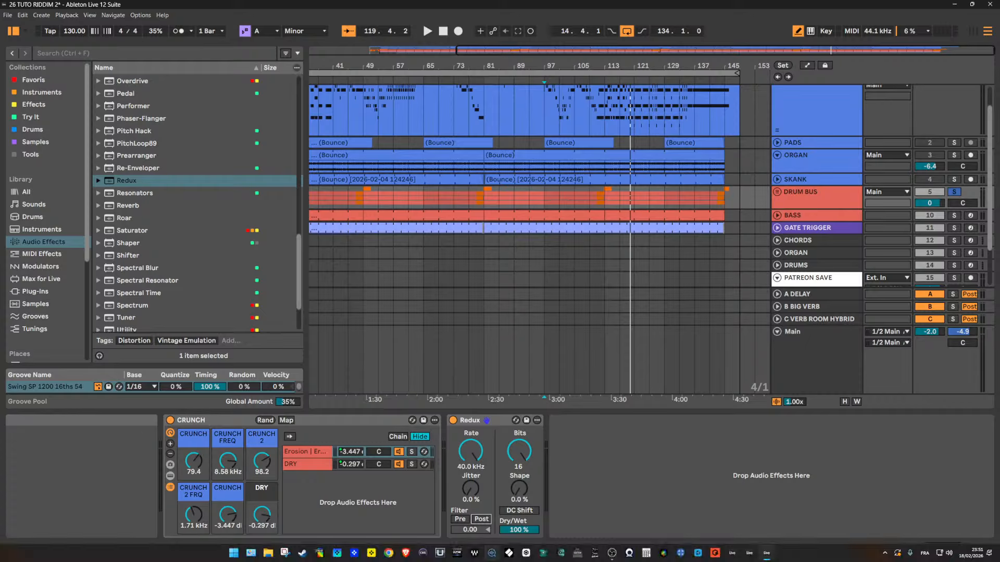
Try the Shape control at 0.0 % and switch DC Shift on and back off in Redux
click(524, 492)
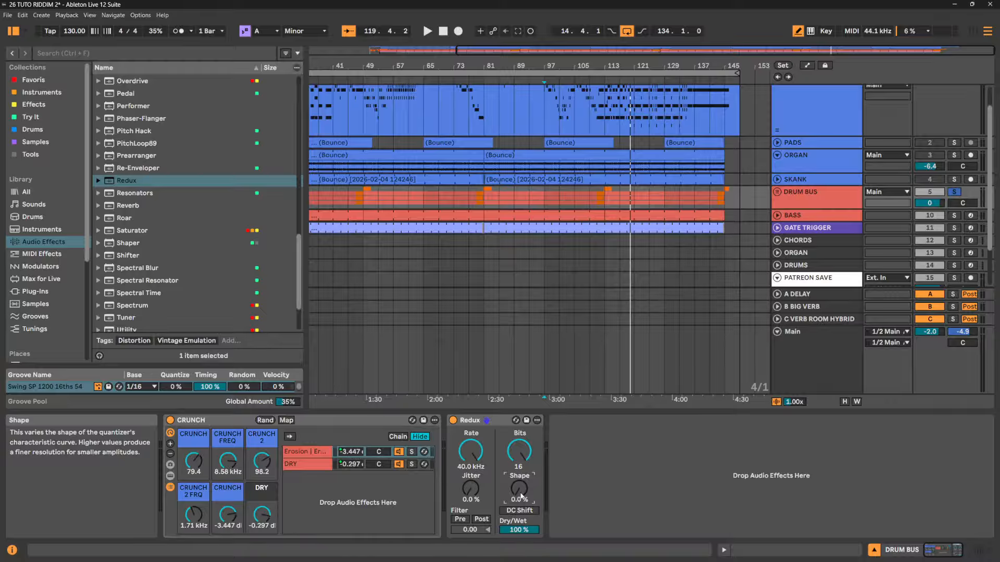
drag(520, 496, 519, 521)
click(522, 512)
click(522, 513)
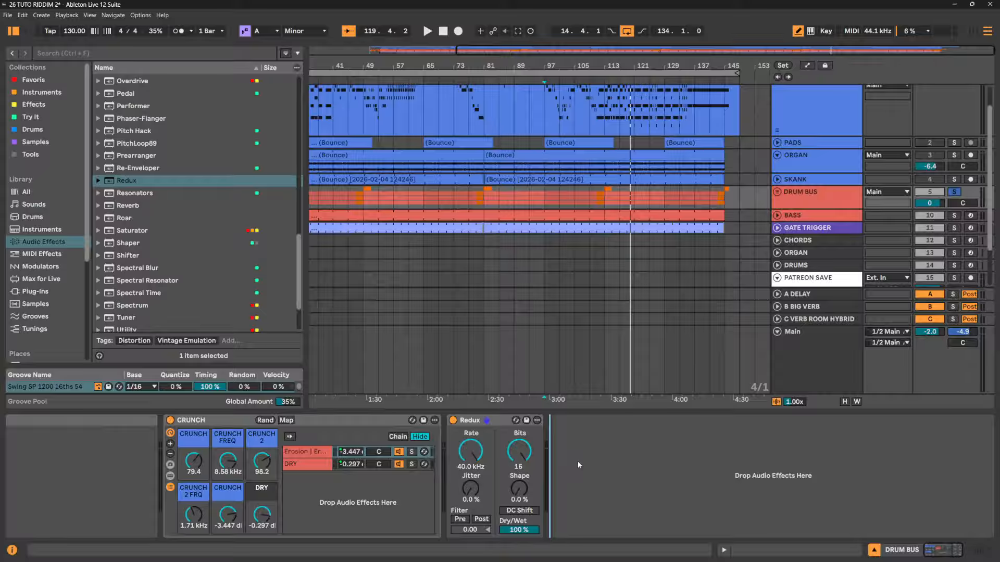
Audition Redux on the playing DRUM BUS with Bits at 8 and Rate at 7.43 kHz
key(space)
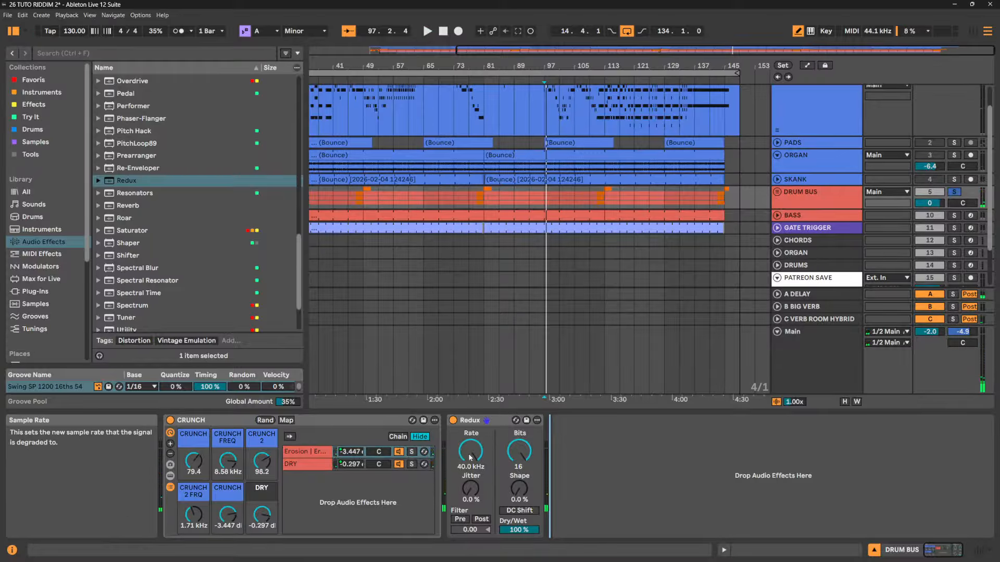
drag(519, 450, 465, 406)
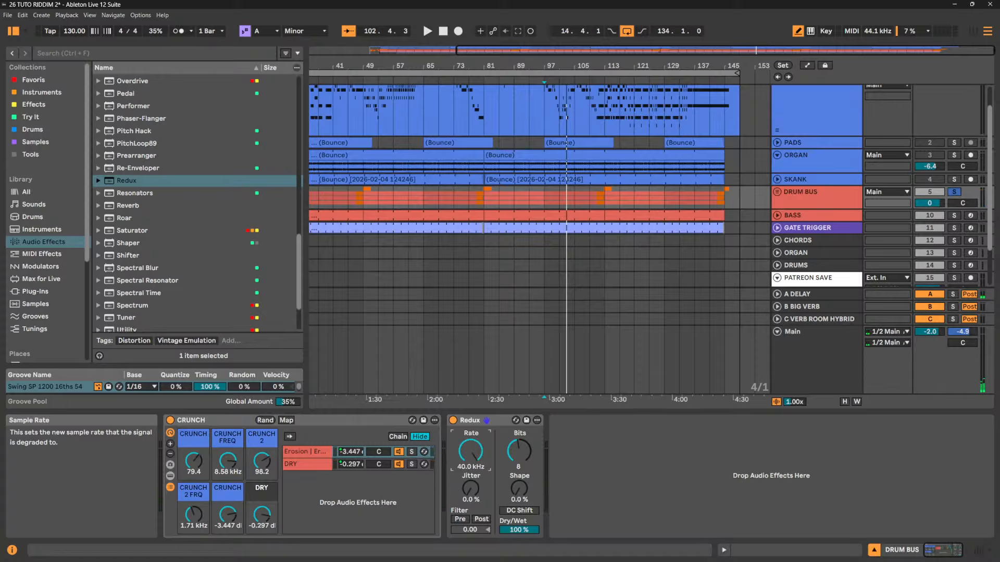
drag(470, 451, 470, 462)
key(space)
drag(473, 454, 472, 460)
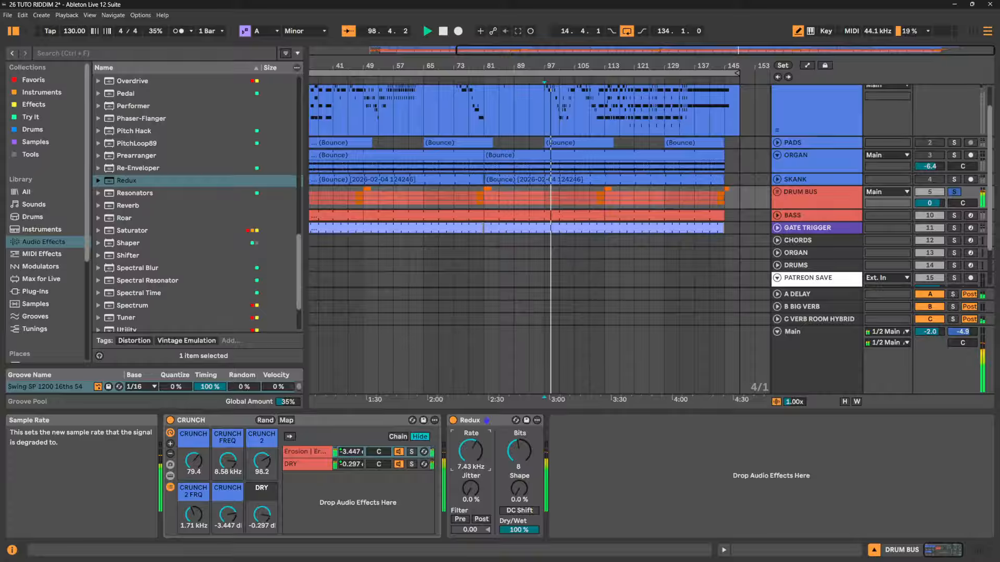
Try Jitter on the DRUM BUS, replay the drums, and return the Redux Rate to 40.0 kHz
mouse_move(470, 489)
mouse_down()
mouse_move(470, 477)
mouse_move(471, 502)
mouse_up()
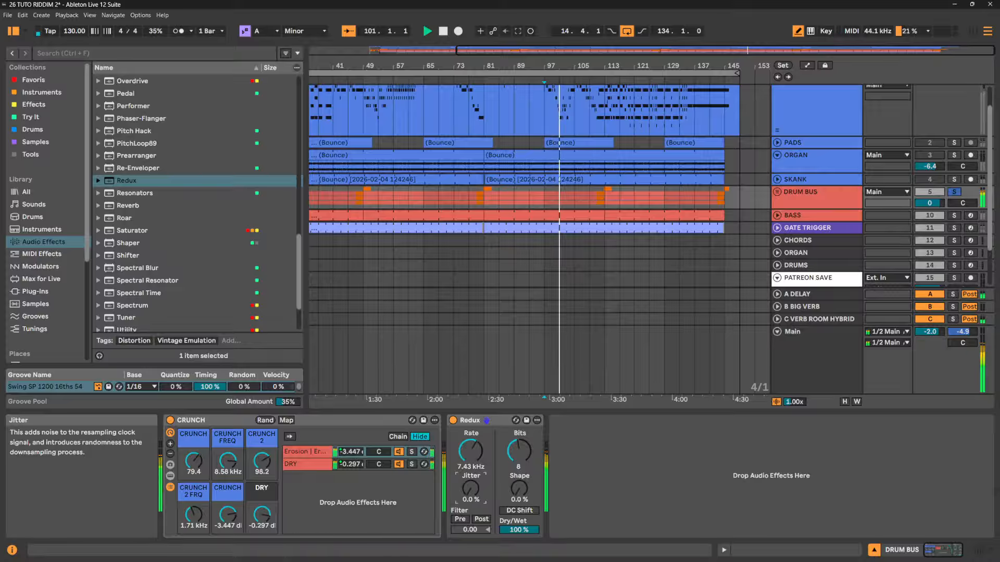
key(space)
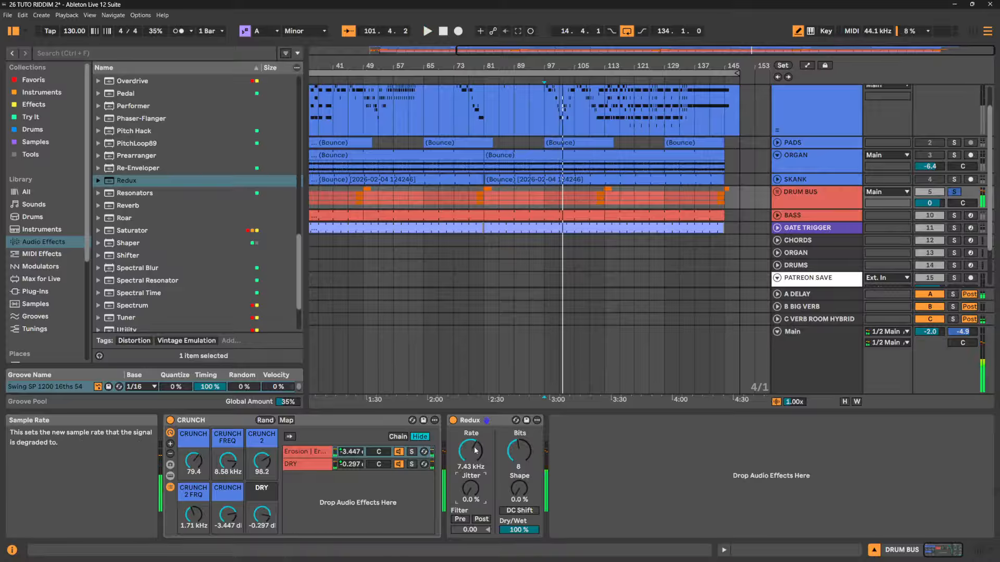
mouse_move(475, 451)
mouse_down()
mouse_move(474, 440)
mouse_move(475, 454)
mouse_up()
key(space)
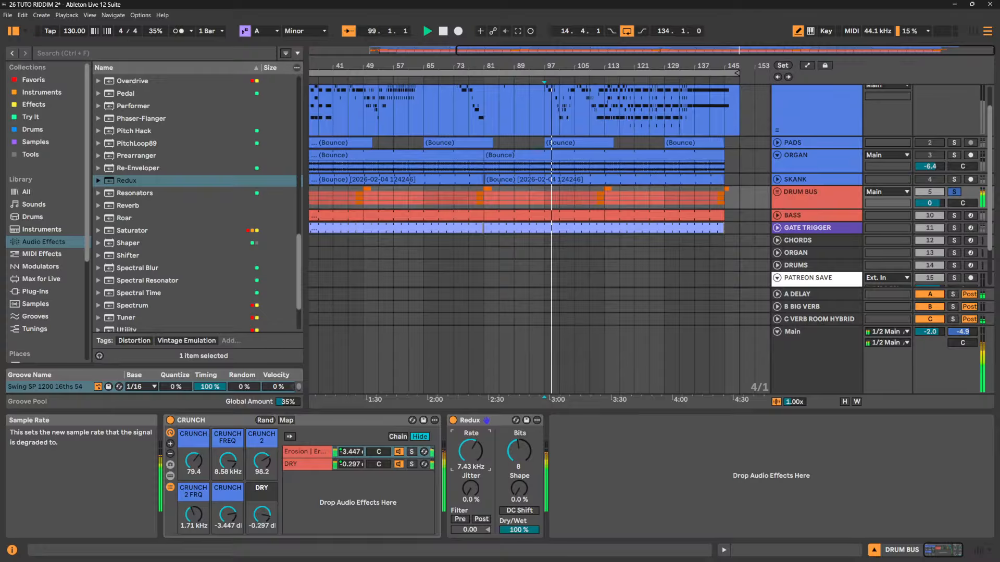
key(space)
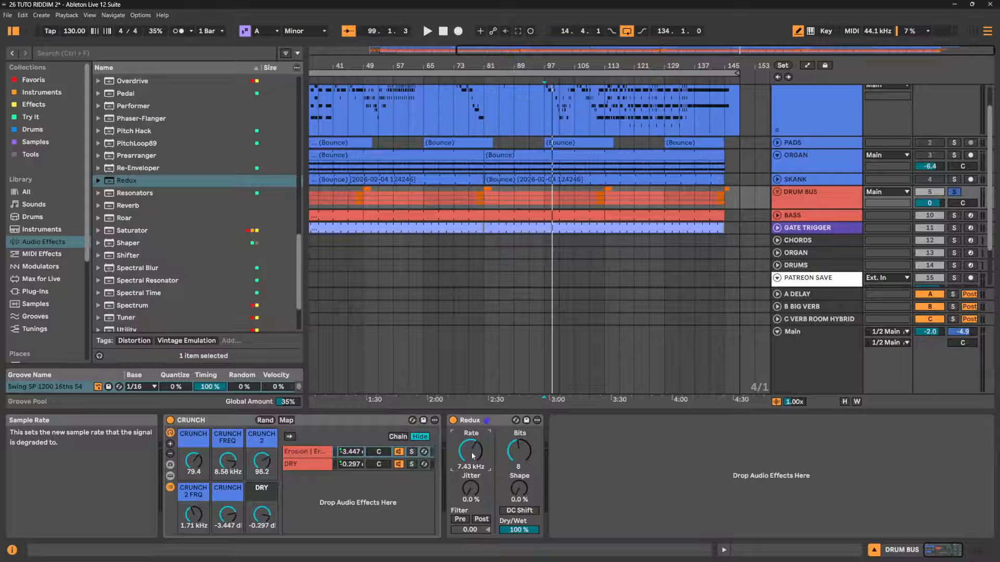
drag(470, 451, 470, 441)
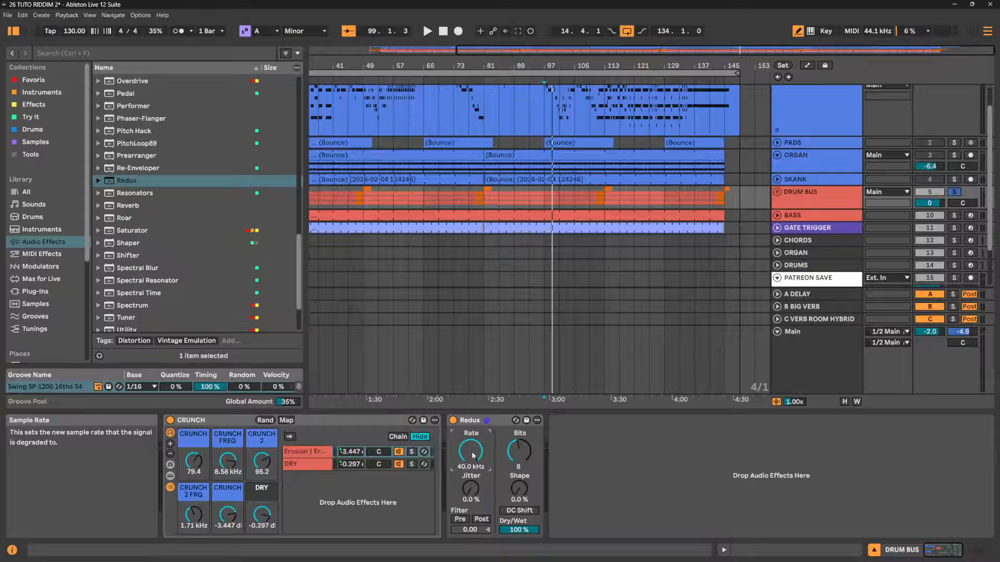
Move Redux from DRUM BUS to the end of the BASS device chain, after ShaperBox 3
right_click(504, 421)
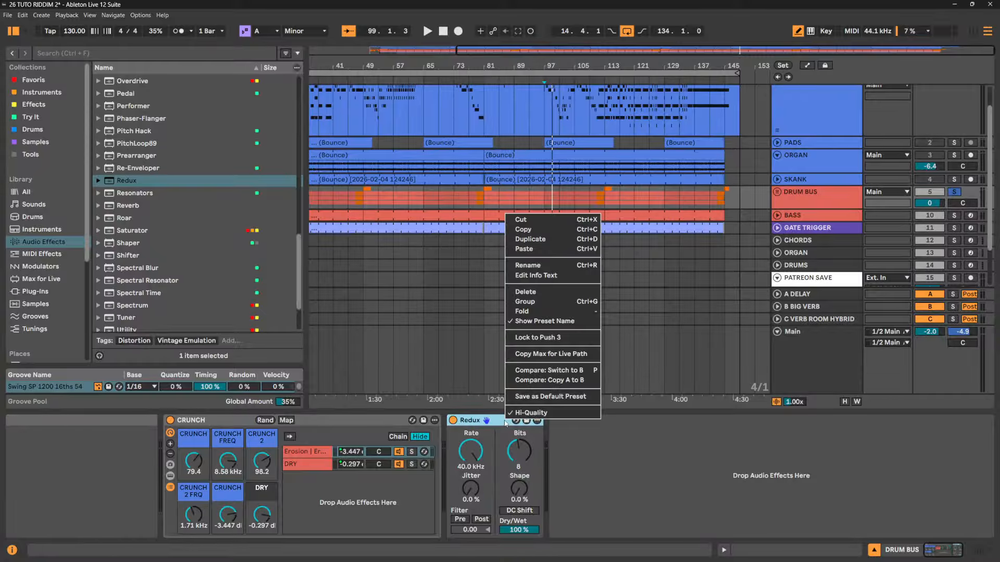
click(538, 223)
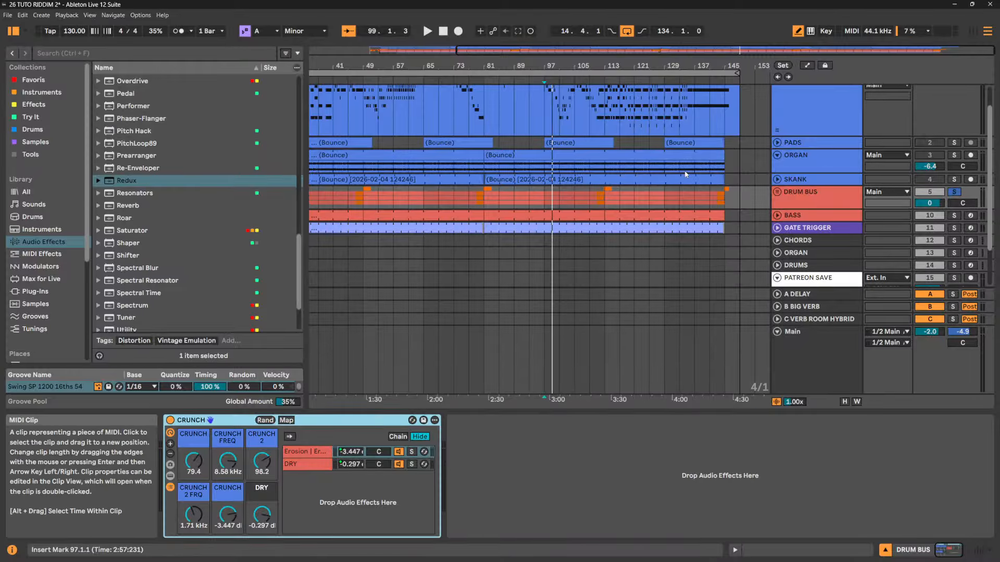
click(817, 217)
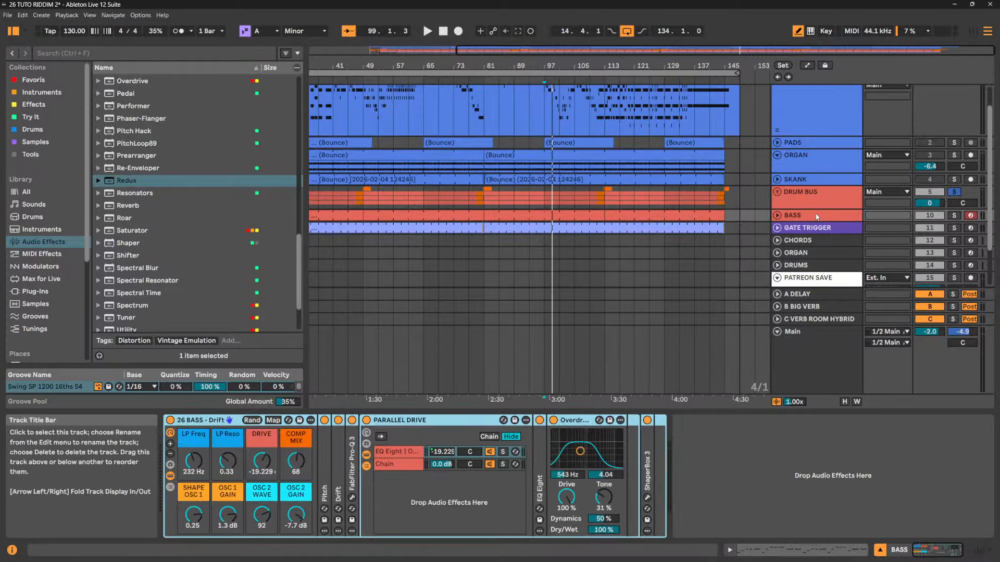
right_click(761, 448)
click(779, 457)
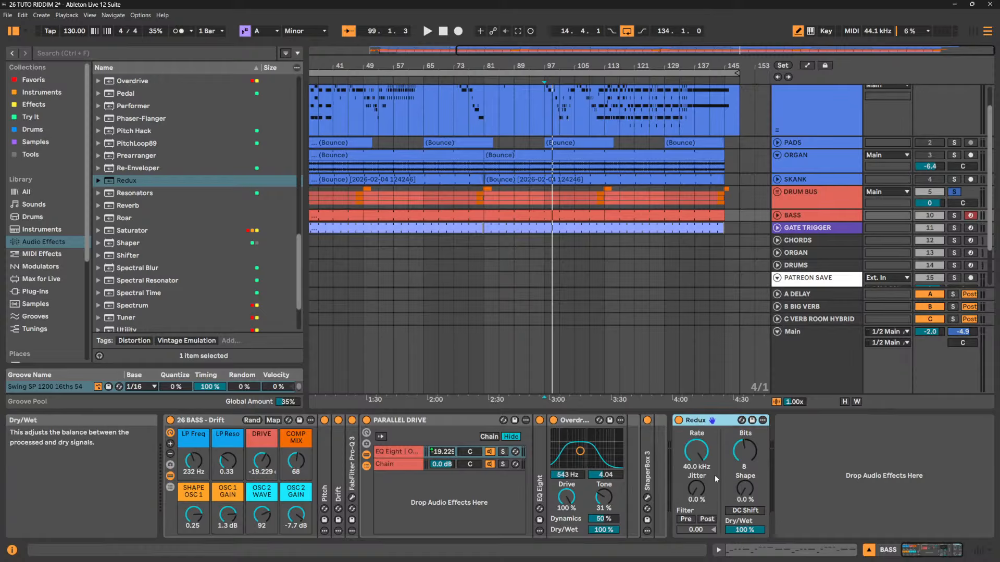
Solo BASS and audition Redux during playback with Rate at 6.21 kHz and Bits at 4
click(745, 530)
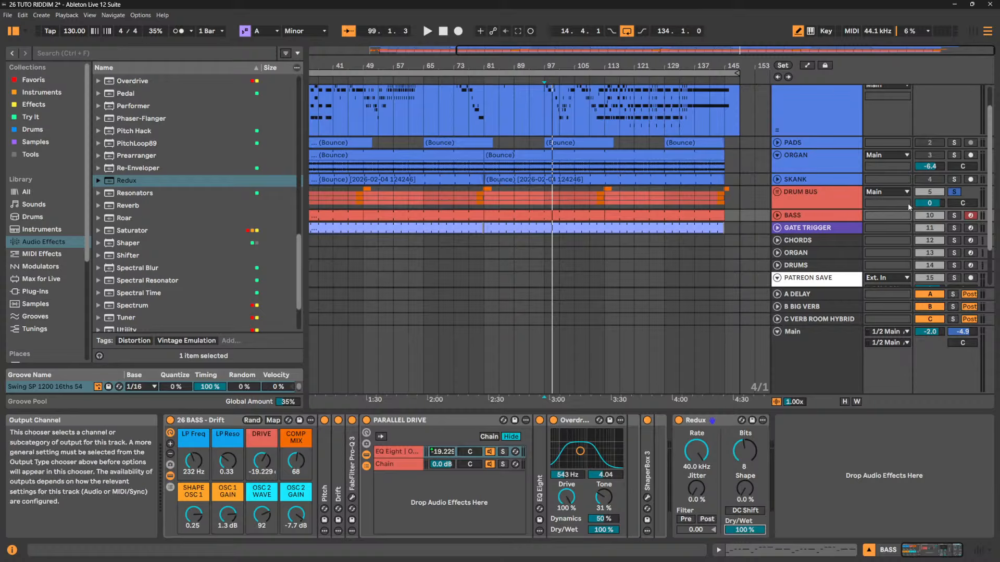
click(953, 215)
key(space)
drag(714, 443, 744, 464)
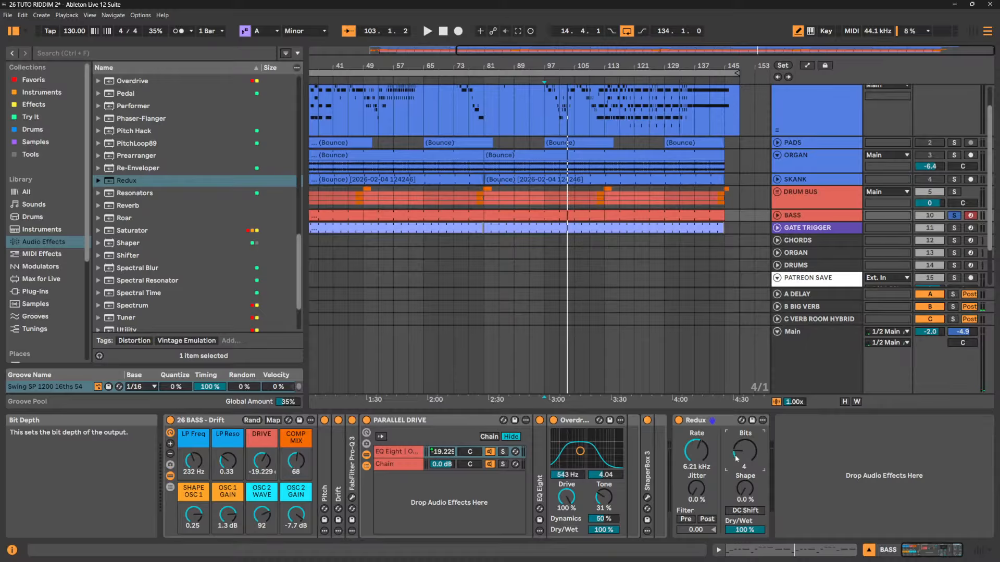
While BASS plays, set Redux to Rate 1.22 kHz, Bits 7, Jitter 15 %, Shape 45 %, and DC Shift on
key(space)
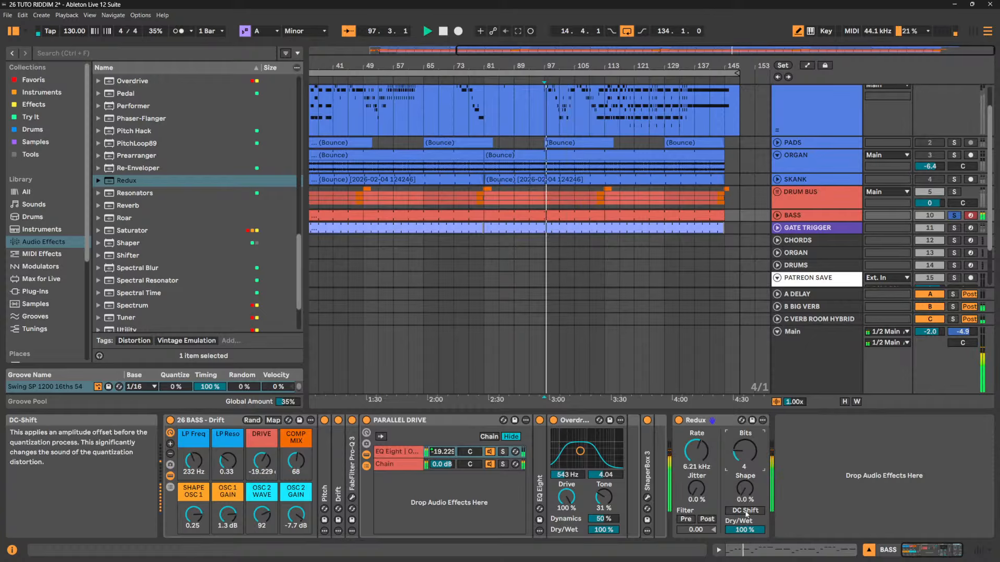
drag(745, 489, 697, 476)
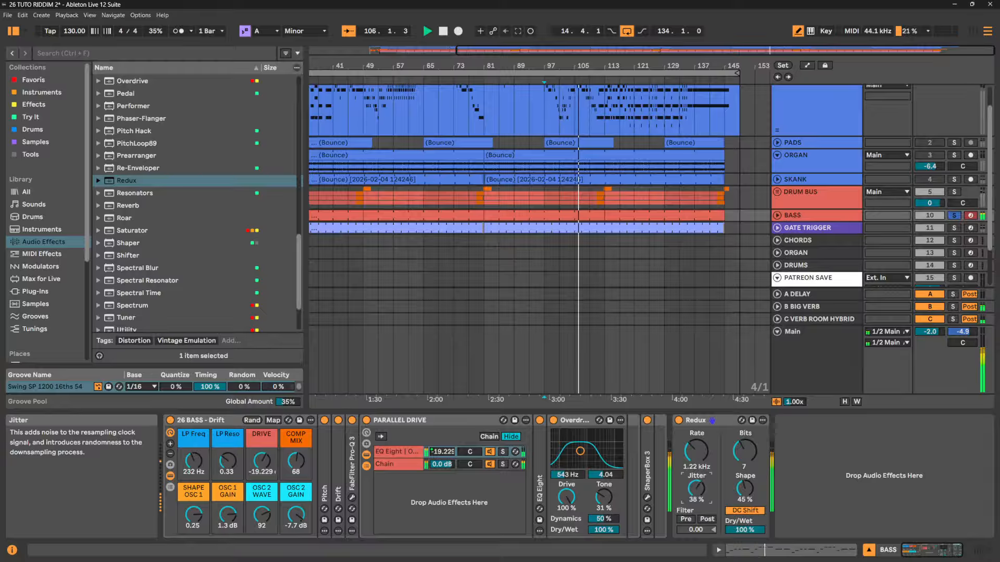
drag(696, 477, 696, 489)
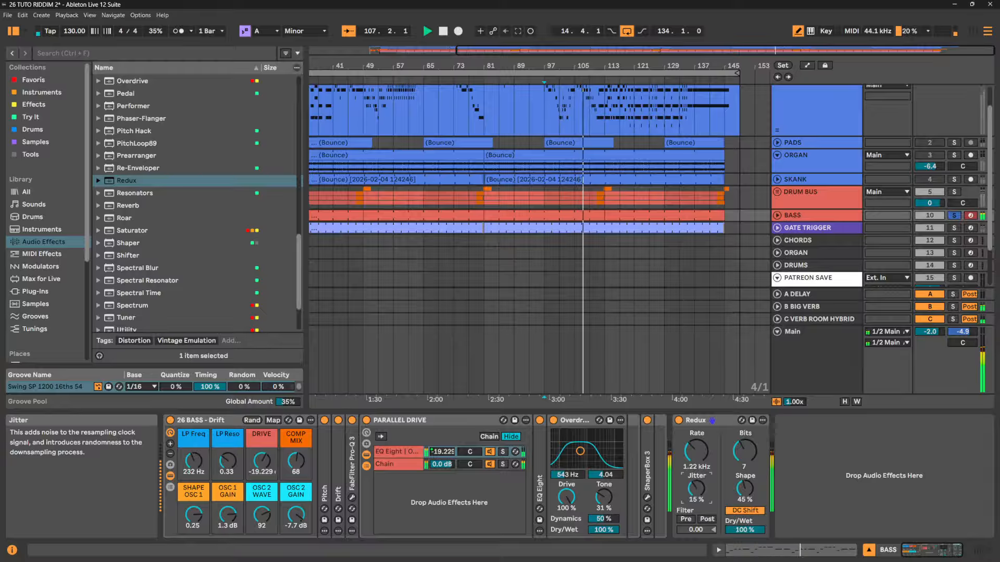
Enable the Pre and Post filters of Redux and set the post-filter octave to 3.81
mouse_move(691, 530)
mouse_down()
mouse_move(690, 547)
mouse_move(705, 511)
mouse_move(706, 548)
mouse_move(704, 530)
mouse_up()
click(706, 519)
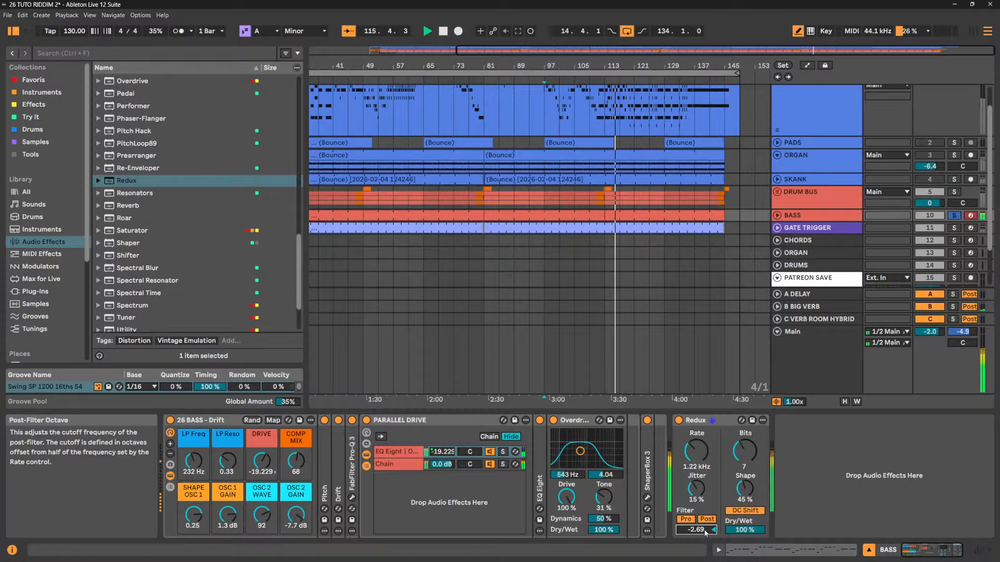
click(691, 522)
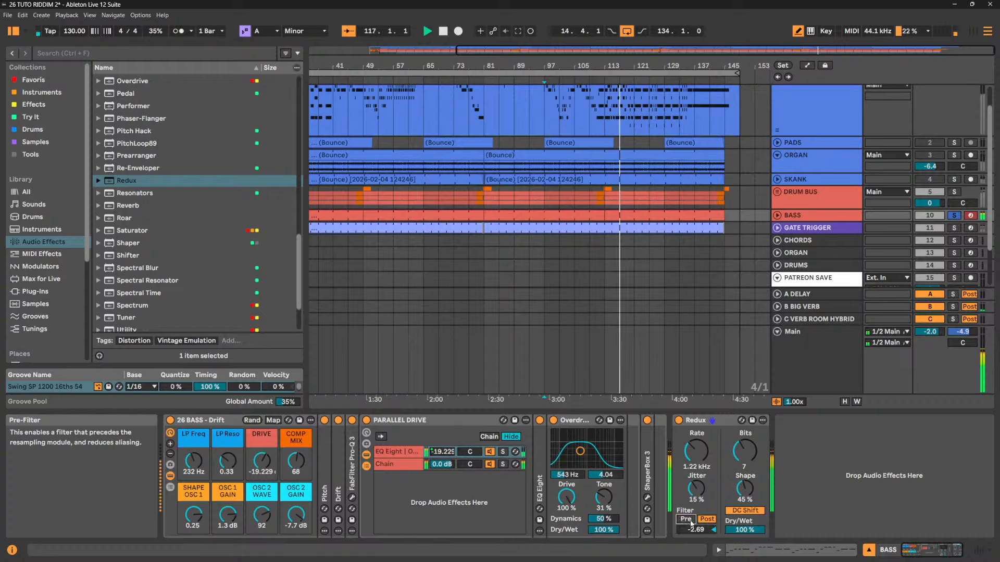
click(686, 519)
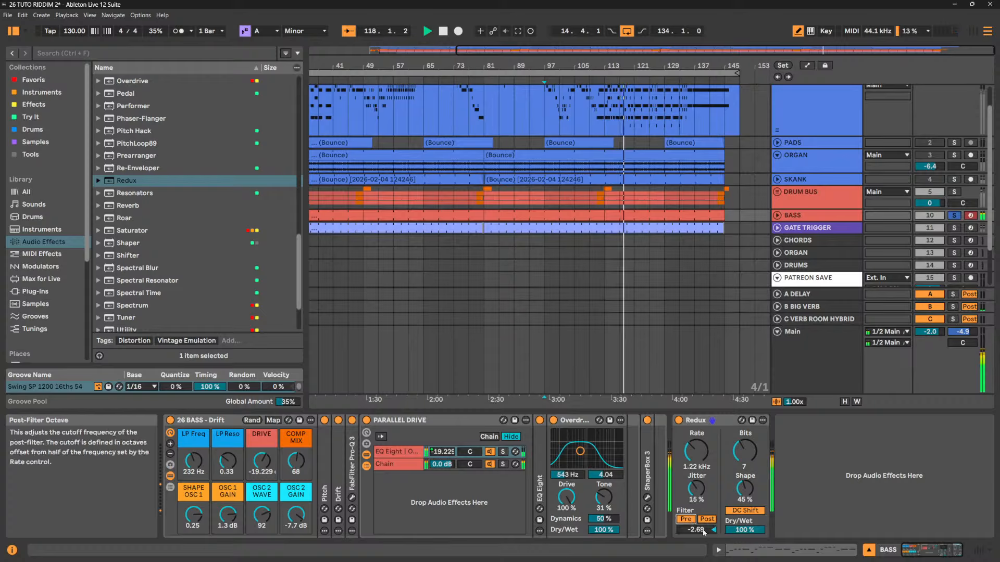
drag(704, 532, 704, 489)
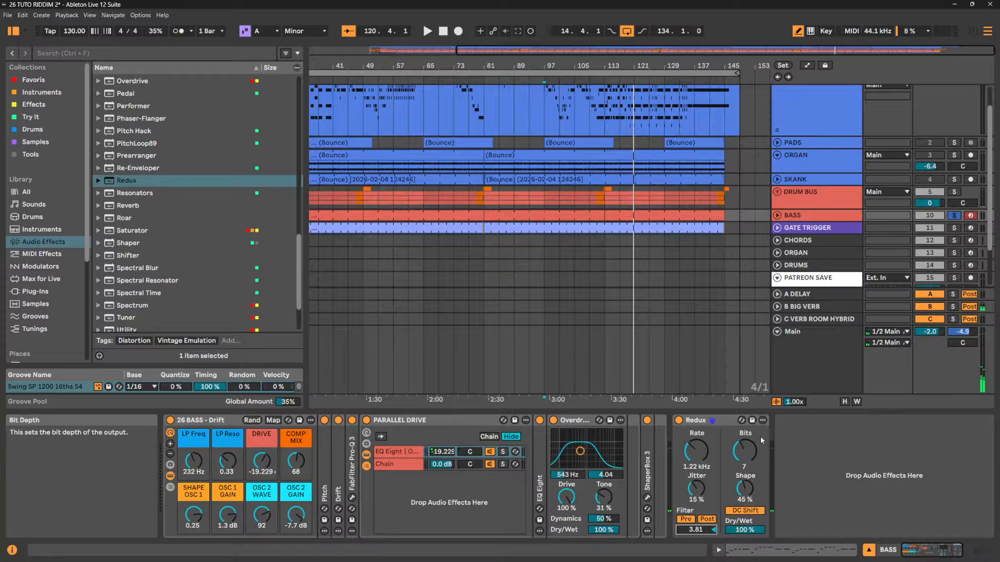
Set Redux Bits to 8 and the post-filter octave to 4.00
drag(746, 458, 746, 424)
key(space)
drag(701, 530, 701, 556)
text(4)
key(Return)
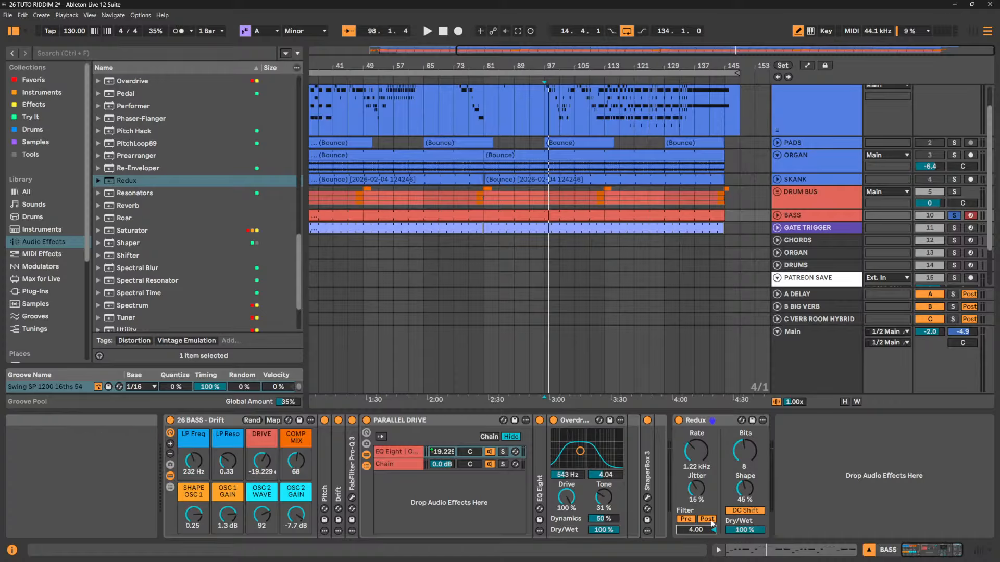
Play BASS with the post-filter octave at -2.31, bypassing and reactivating Redux to compare
click(745, 529)
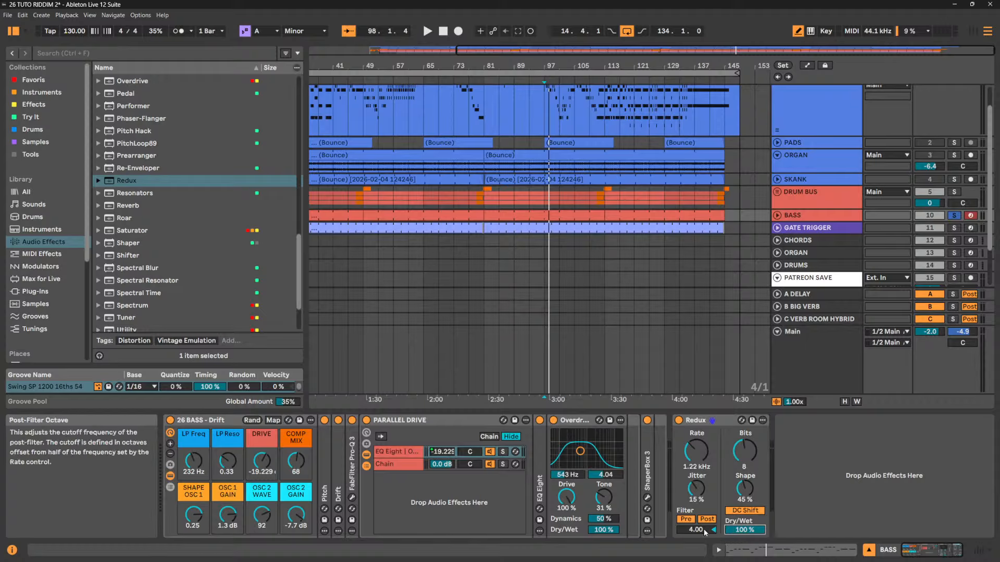
key(space)
drag(704, 528, 704, 557)
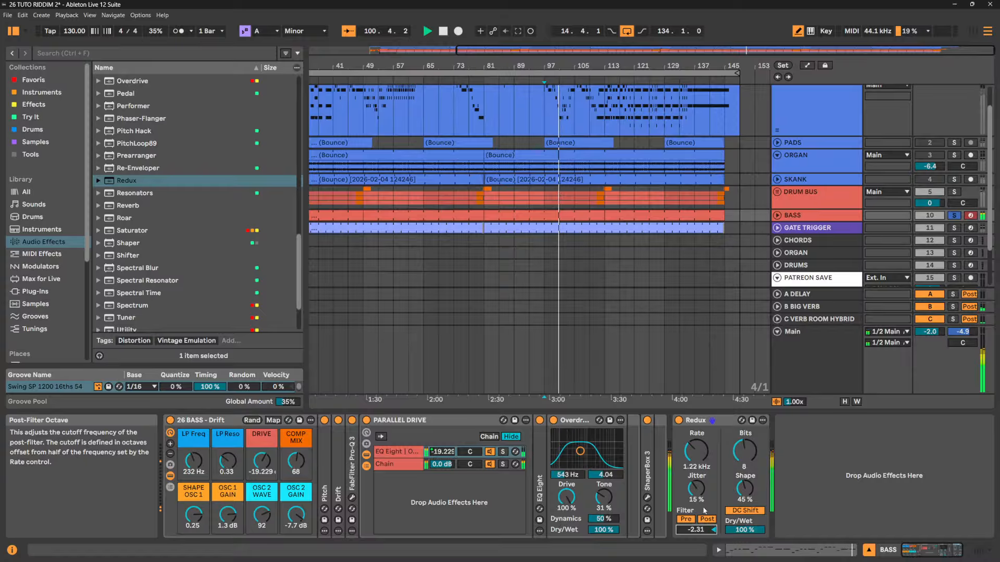
drag(697, 530, 698, 528)
click(678, 421)
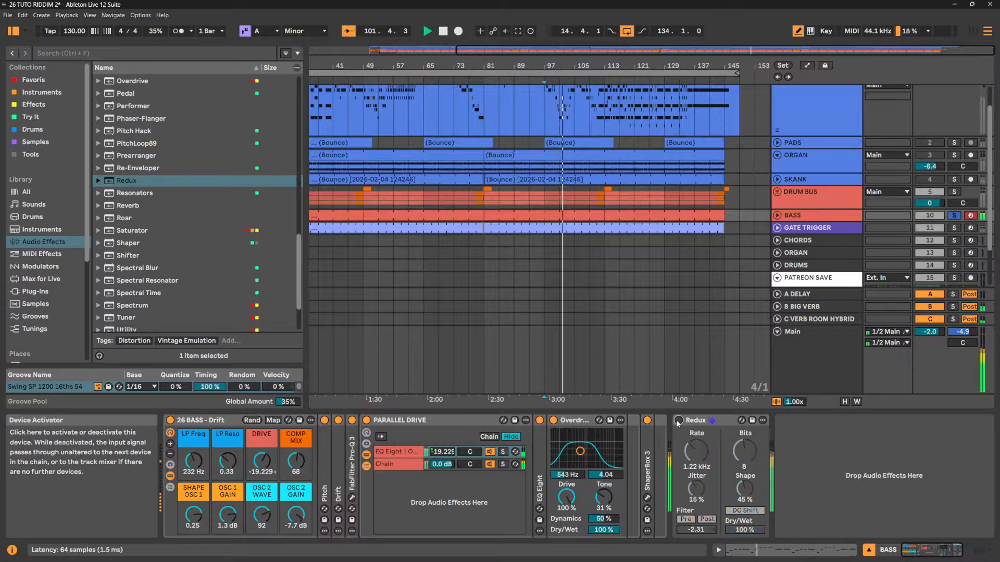
click(678, 420)
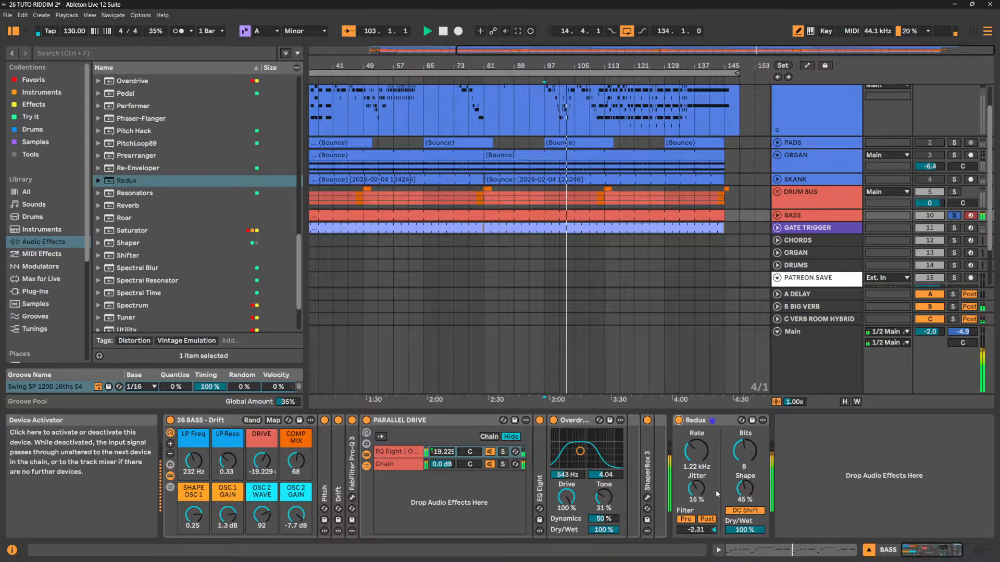
Set Redux Dry/Wet to 69 % and reset the post-filter octave to 0.00
click(700, 530)
drag(701, 530, 745, 548)
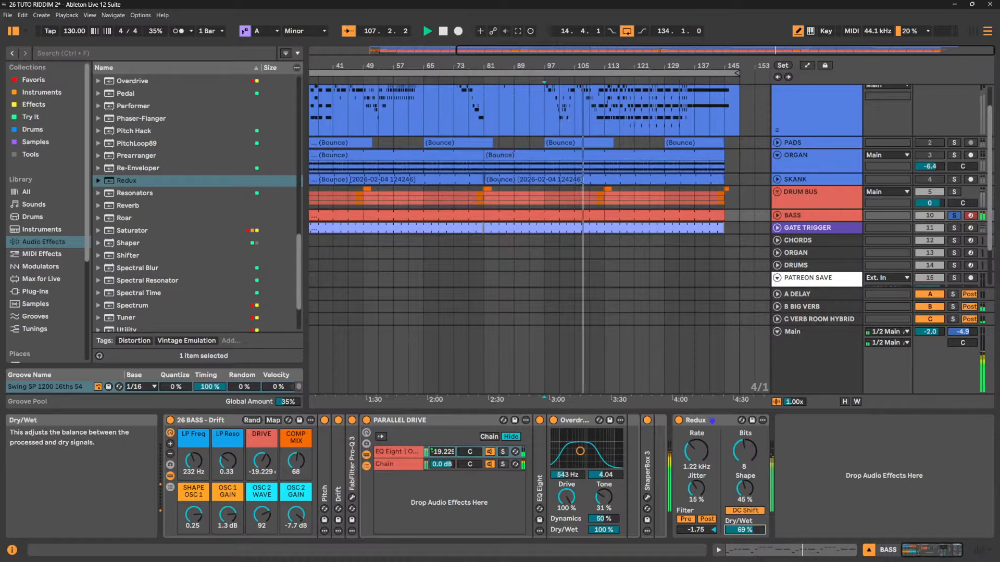
double_click(697, 530)
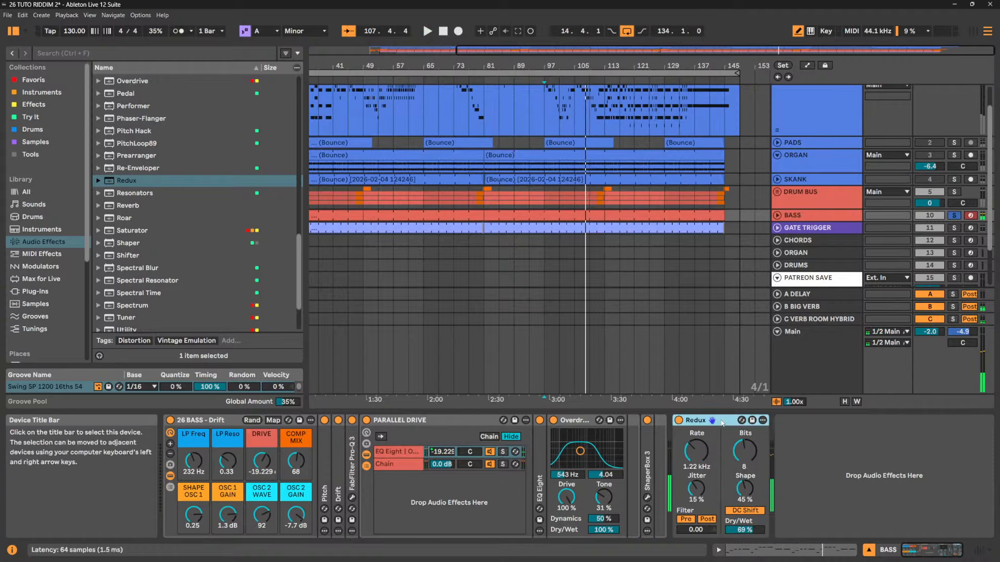
Delete Redux from BASS, then load a default Redux on DRUM BUS and solo that track during playback
key(Delete)
click(792, 202)
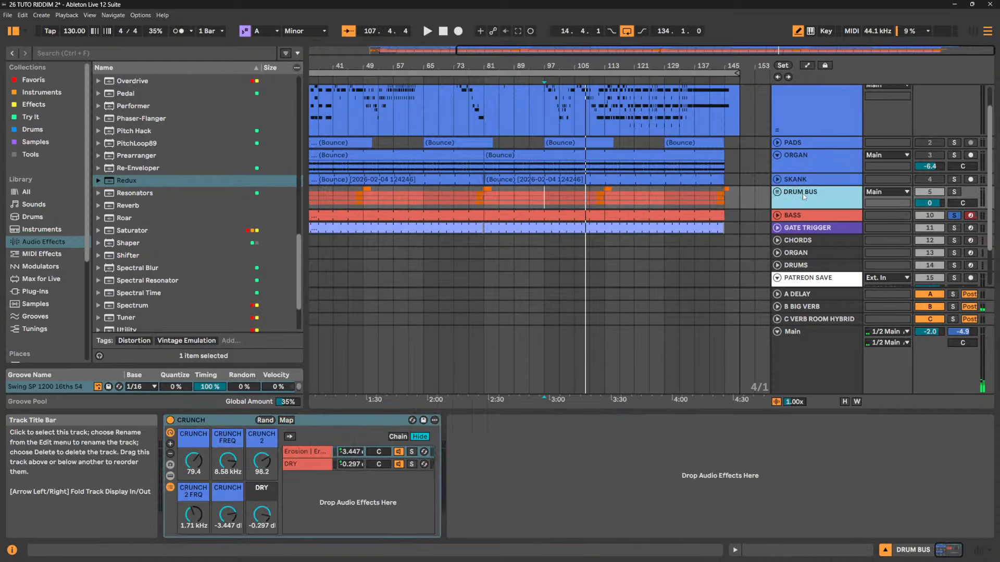
double_click(110, 185)
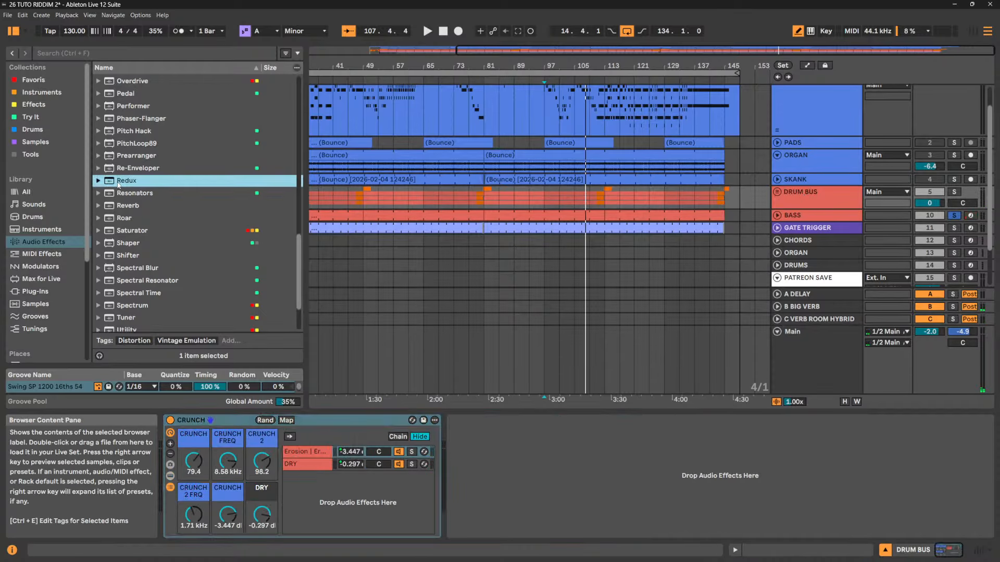
key(space)
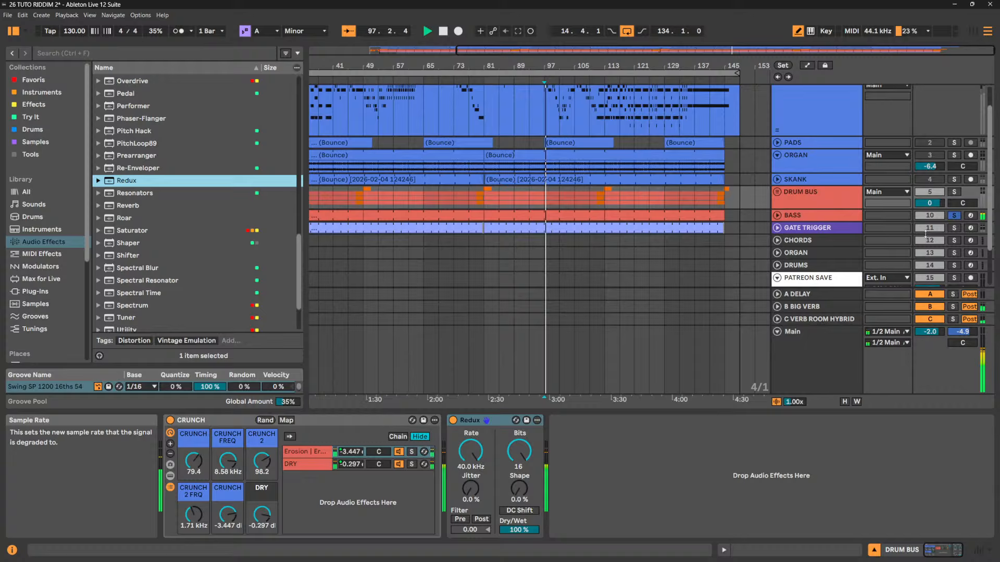
click(953, 192)
Set Redux Rate to 10.8 kHz and Bits to 4, and audition Shape at 100 % and a small Jitter amount
drag(471, 450, 471, 480)
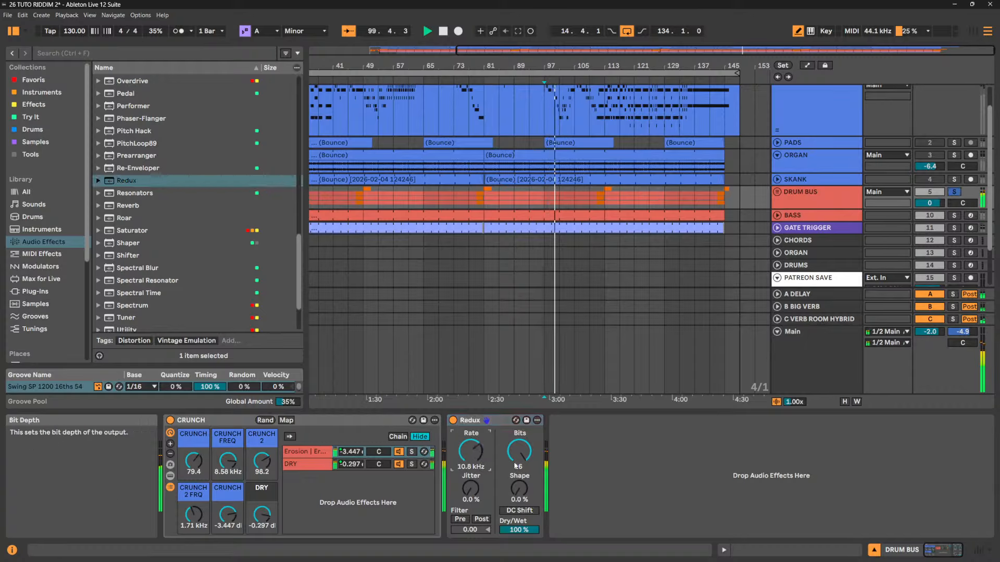
drag(519, 451, 519, 503)
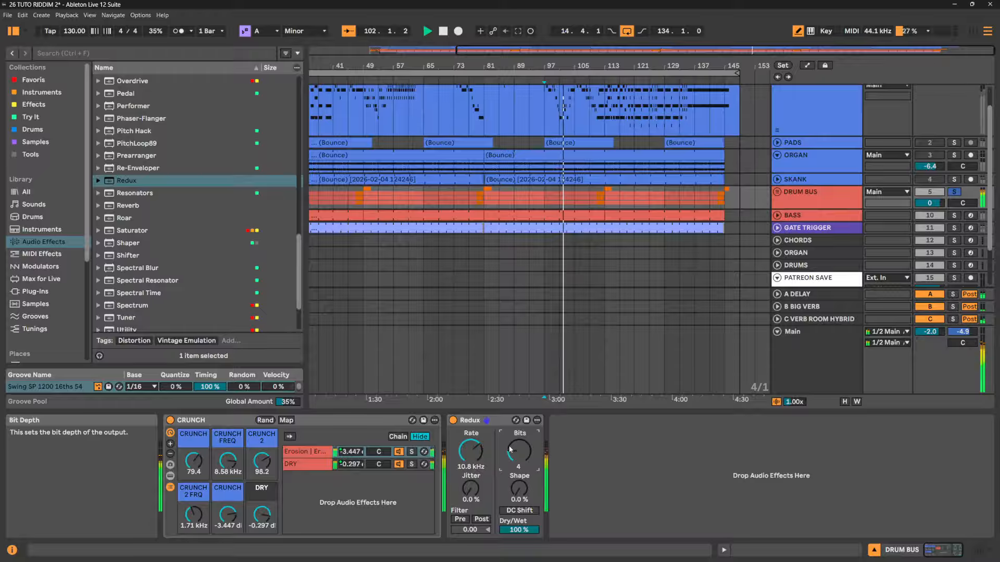
drag(519, 488, 519, 446)
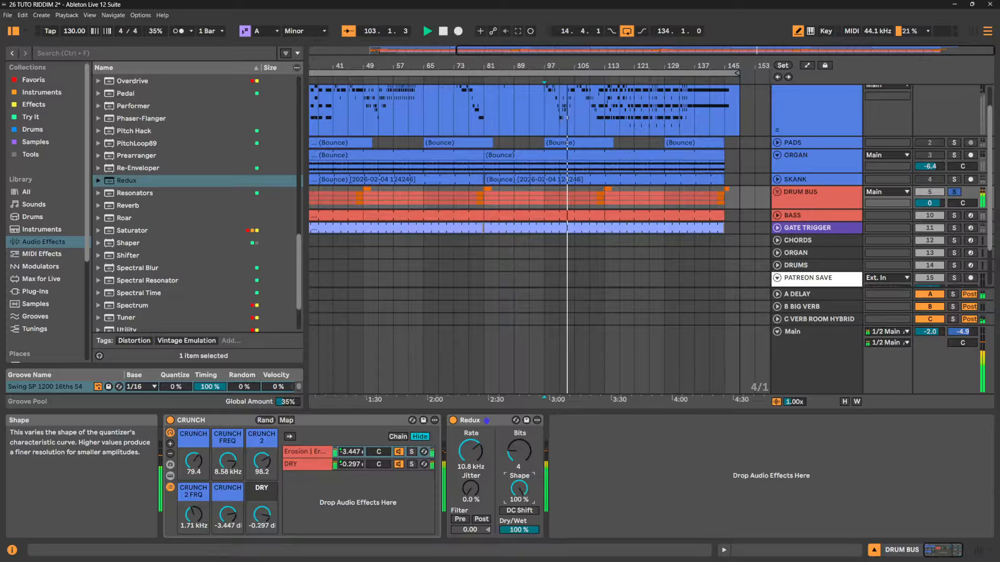
double_click(519, 488)
drag(471, 488, 471, 490)
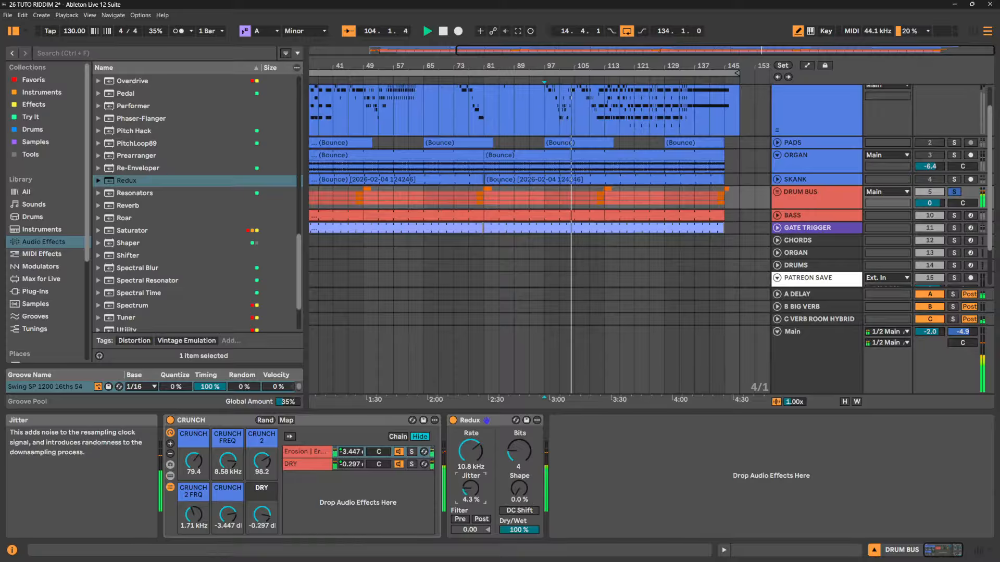
Enable the Pre and Post filters of the DRUM BUS Redux and sweep the post-filter octave between -4.00 and 2.94
click(459, 519)
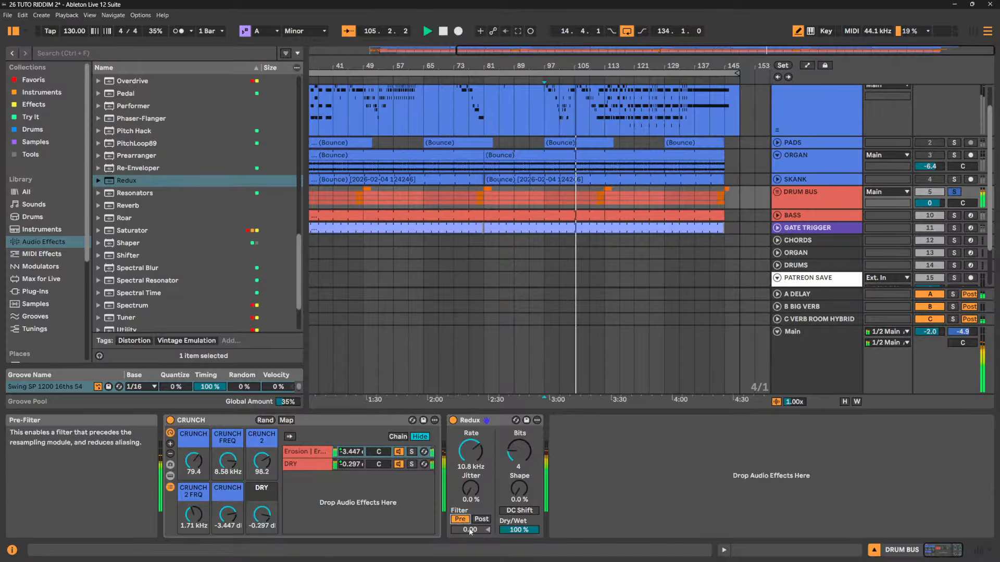
drag(470, 530, 470, 495)
click(482, 519)
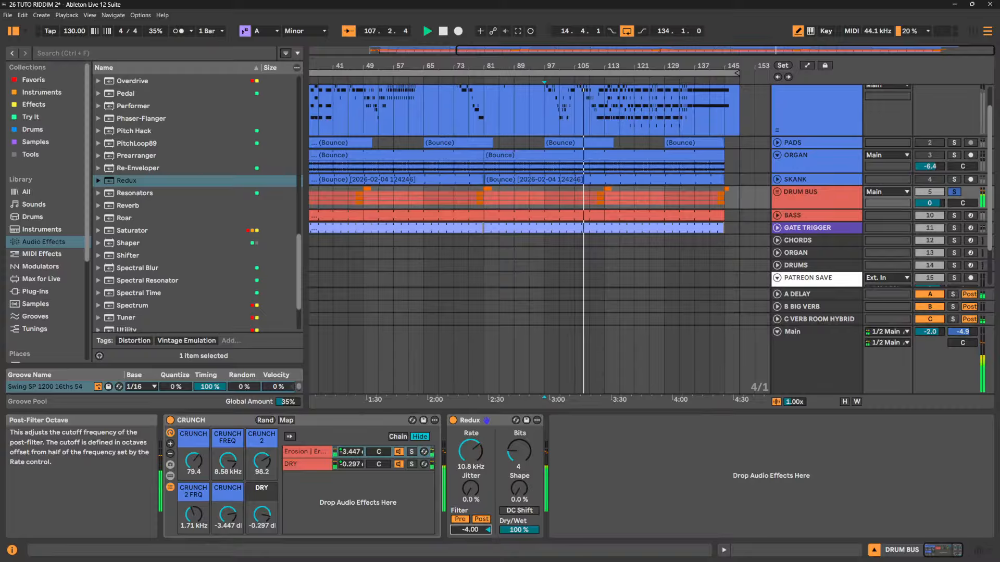
mouse_move(471, 530)
mouse_down()
mouse_move(470, 512)
mouse_move(470, 525)
mouse_up()
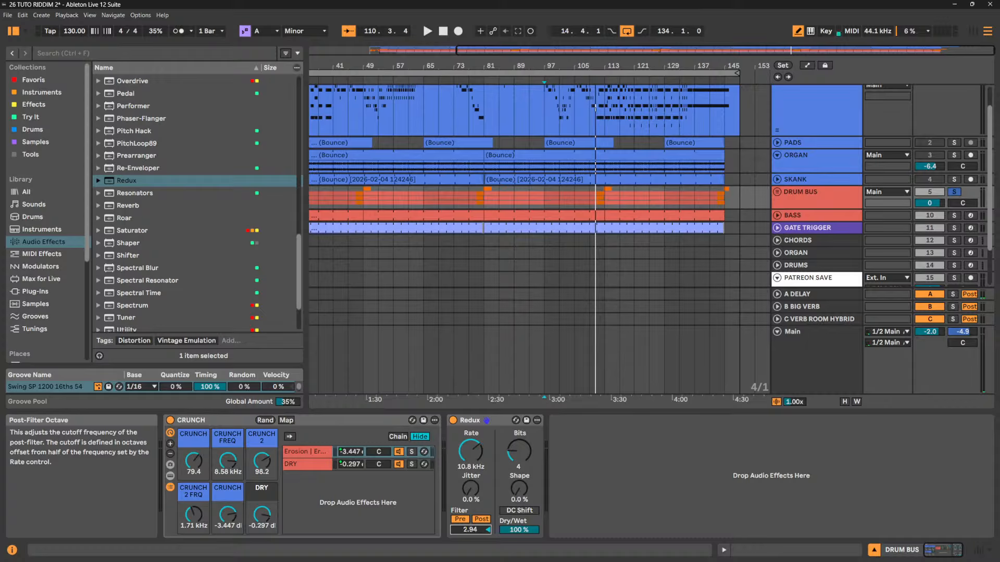
Replay the drums, raise the post-filter octave to 4.00 and set Redux Dry/Wet to 26 %
key(space)
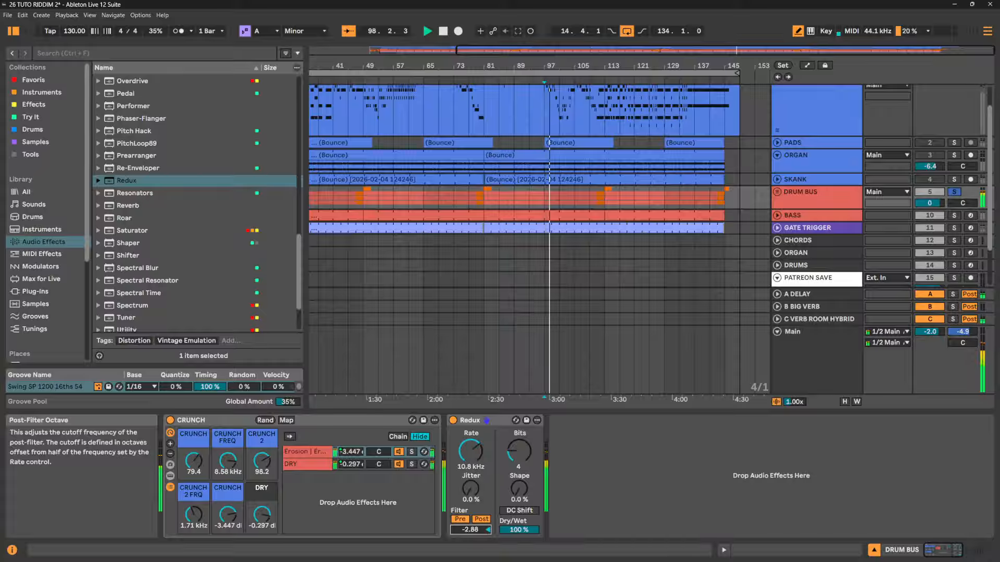
drag(532, 530, 532, 547)
mouse_move(519, 530)
mouse_down()
mouse_move(519, 559)
mouse_move(519, 515)
mouse_up()
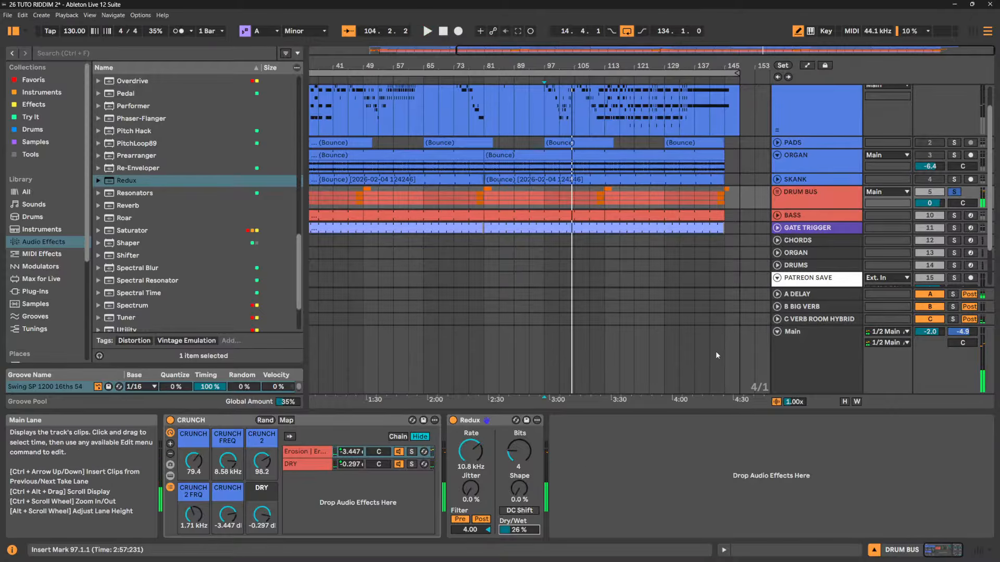
Expand the Redux presets and audition Chiptune Filter and Dirt & Grit on the DRUM BUS Redux during playback
click(98, 181)
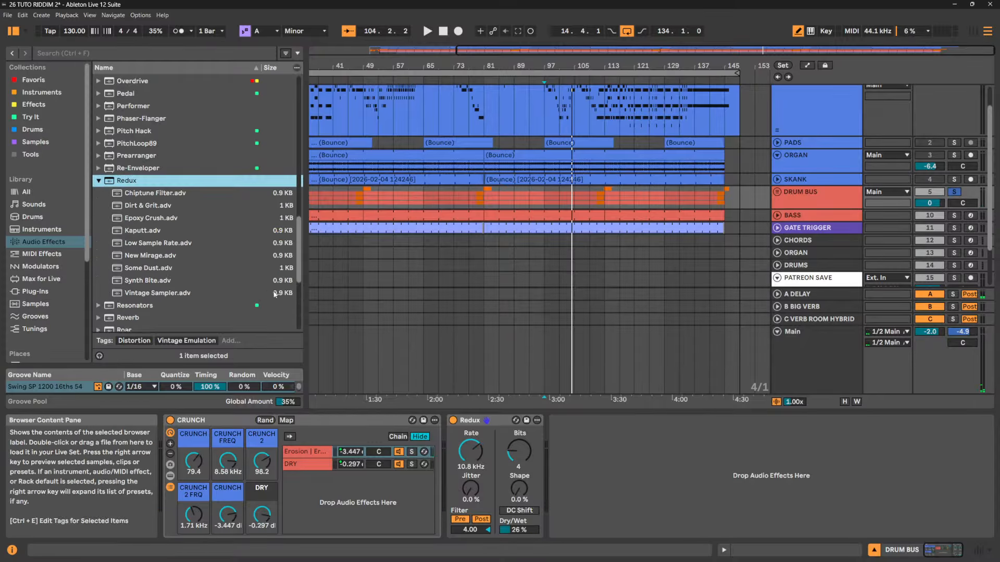
key(space)
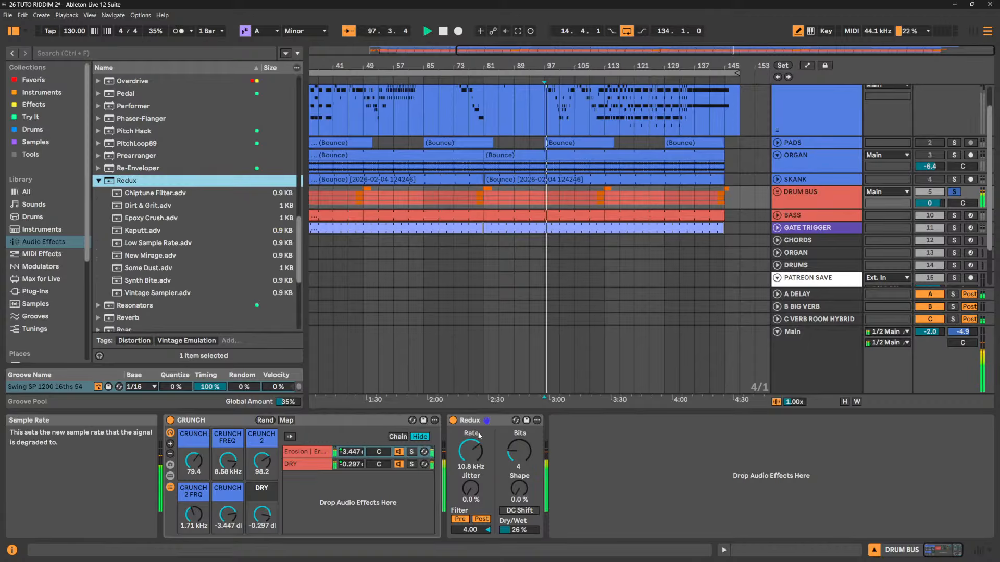
drag(157, 193, 495, 422)
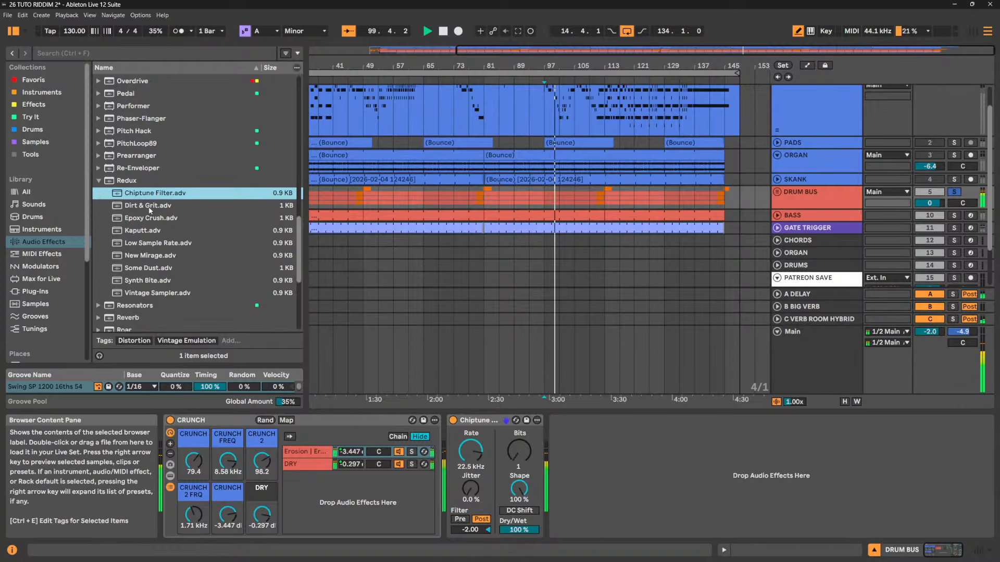
drag(152, 204, 495, 423)
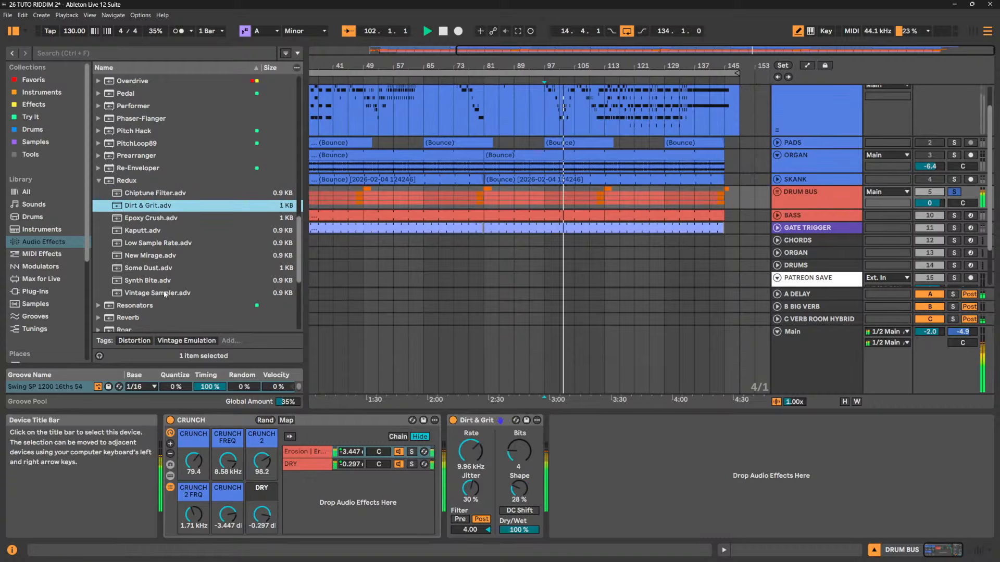
Compare the Epoxy Crush preset on DRUM BUS with Dirt & Grit, loading Dirt & Grit again
drag(155, 219, 490, 426)
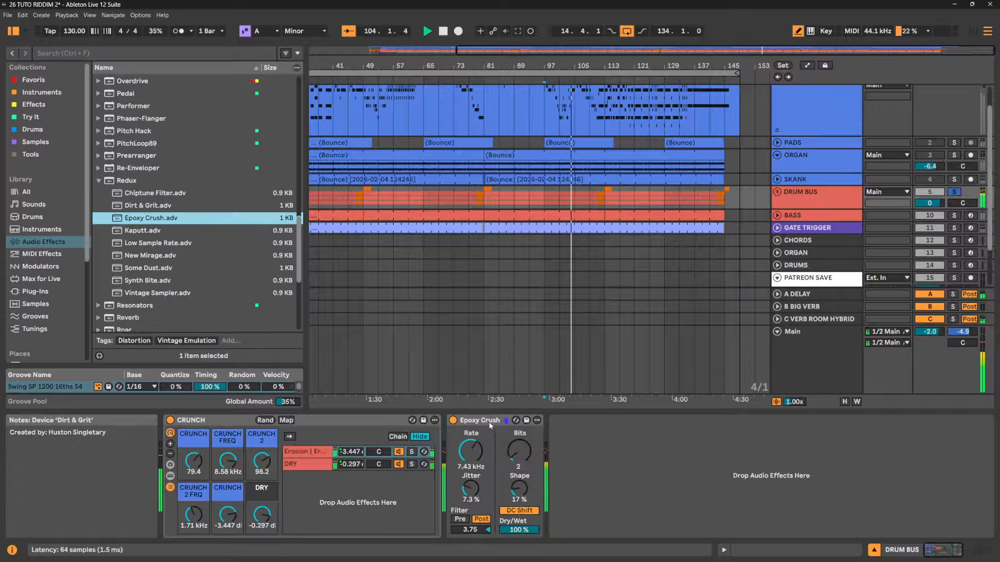
click(135, 206)
drag(483, 422, 485, 422)
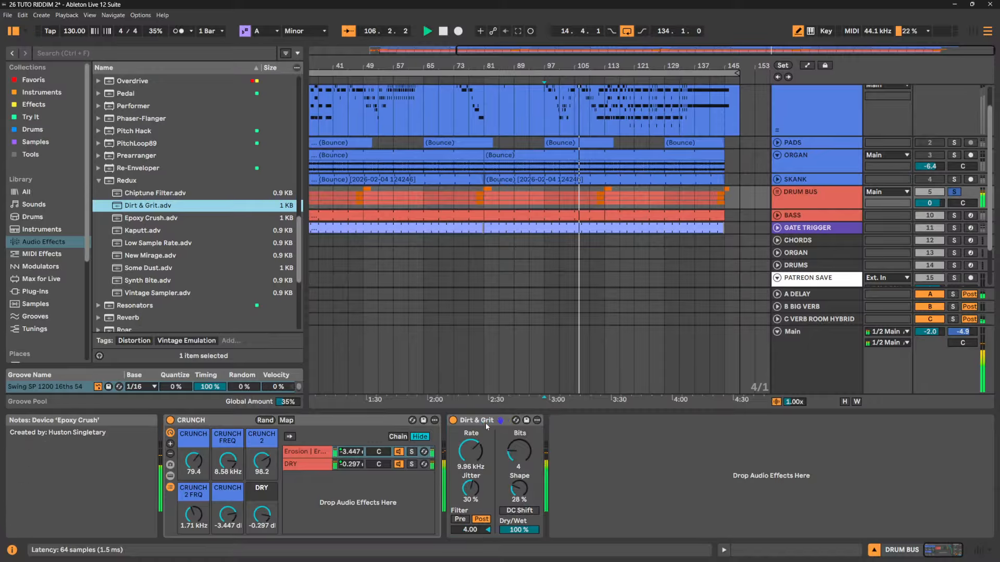
Load the Kaputt preset on the DRUM BUS Redux, replay it and set Dry/Wet to 16 %
drag(144, 233, 488, 426)
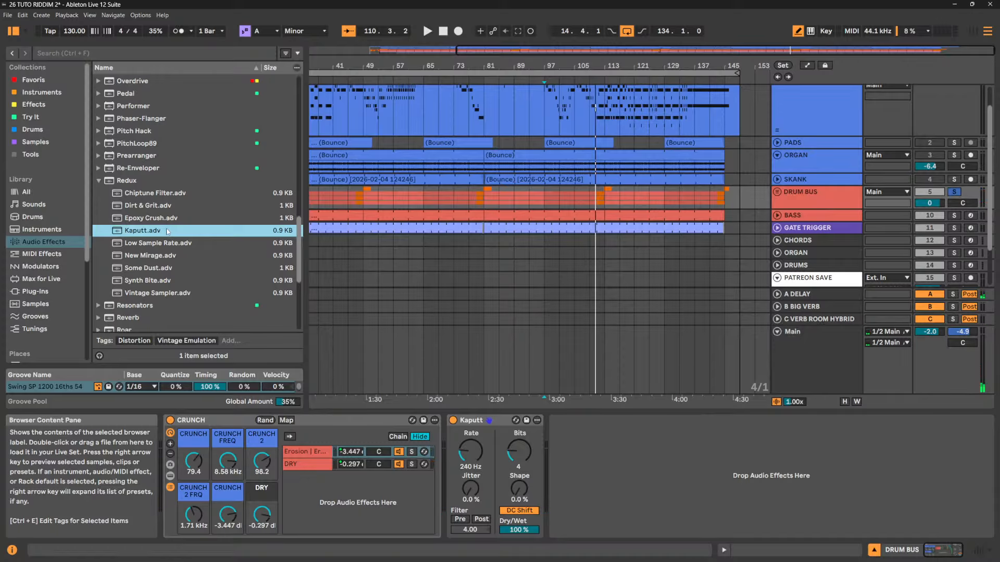
key(space)
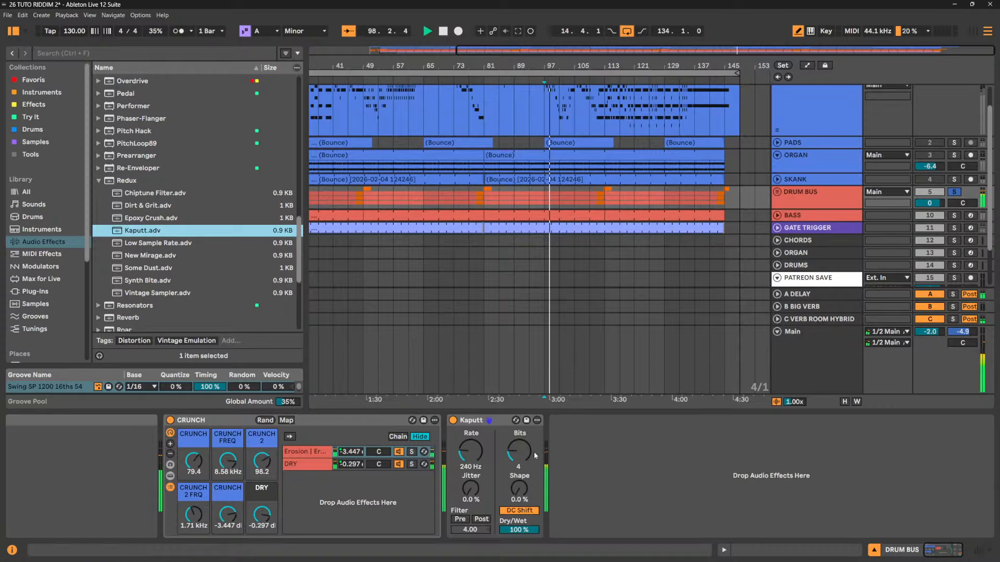
mouse_move(519, 530)
mouse_down()
mouse_move(519, 557)
mouse_move(519, 511)
mouse_up()
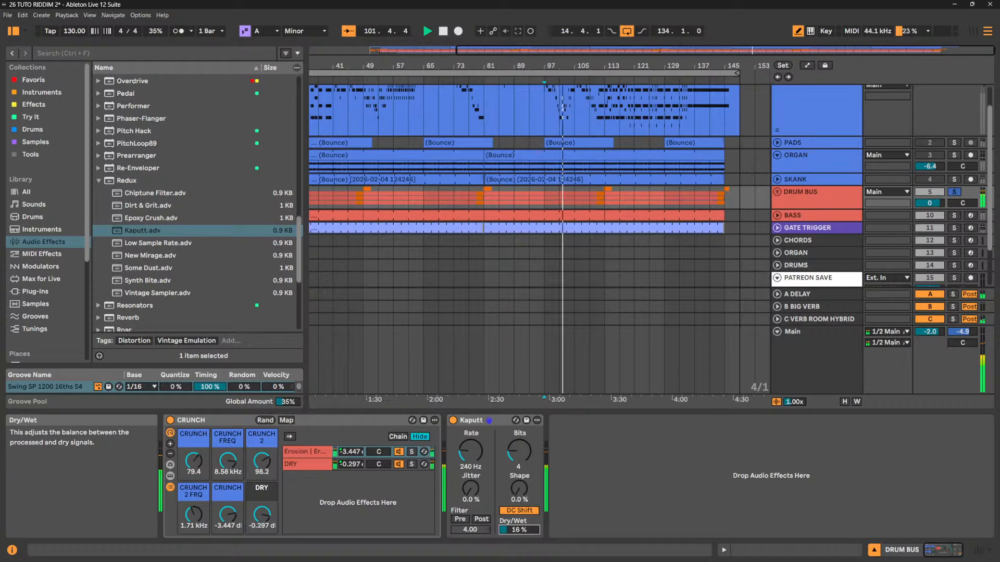
Replace Kaputt with the Low Sample Rate preset on DRUM BUS and play it back
click(187, 244)
click(480, 427)
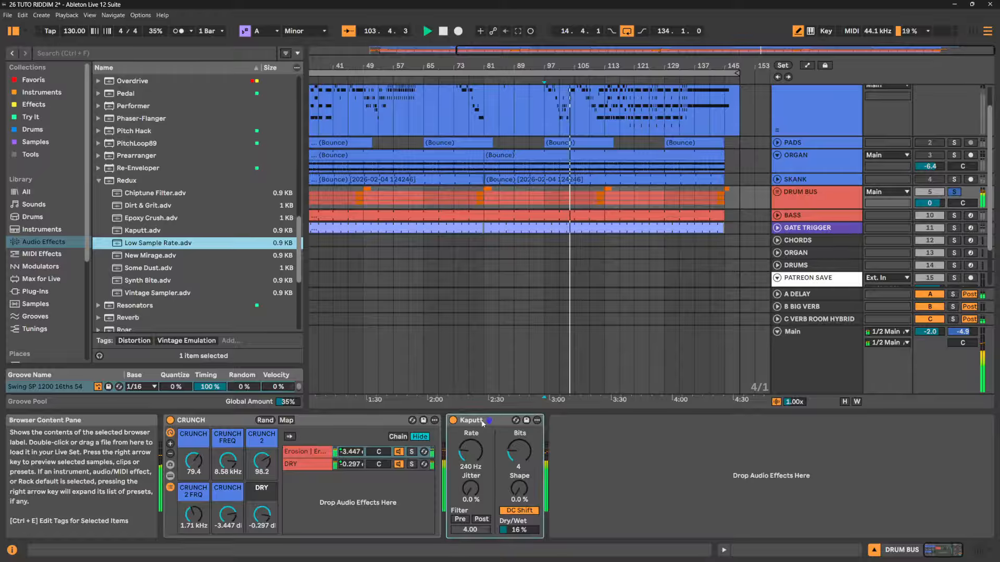
drag(483, 423, 482, 423)
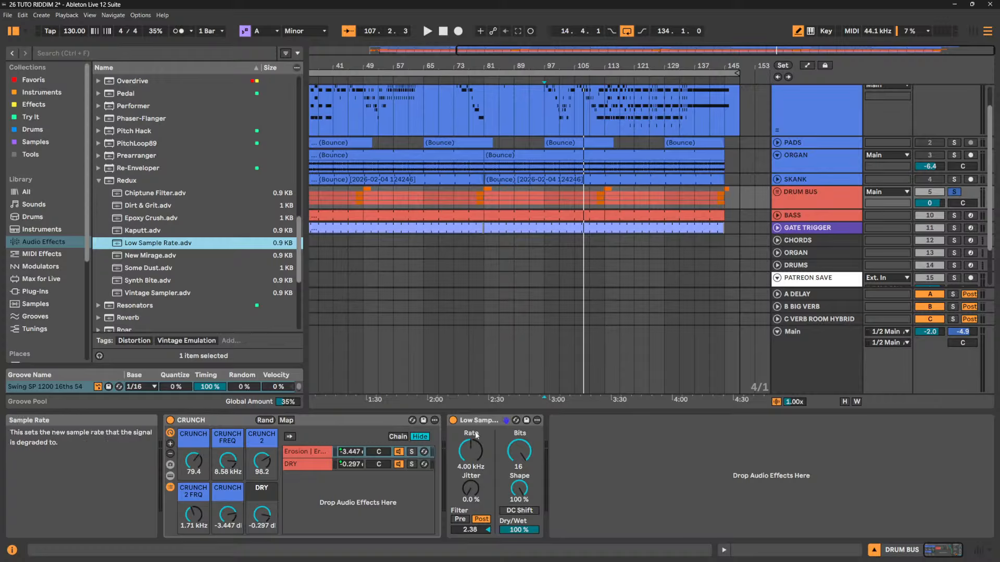
key(space)
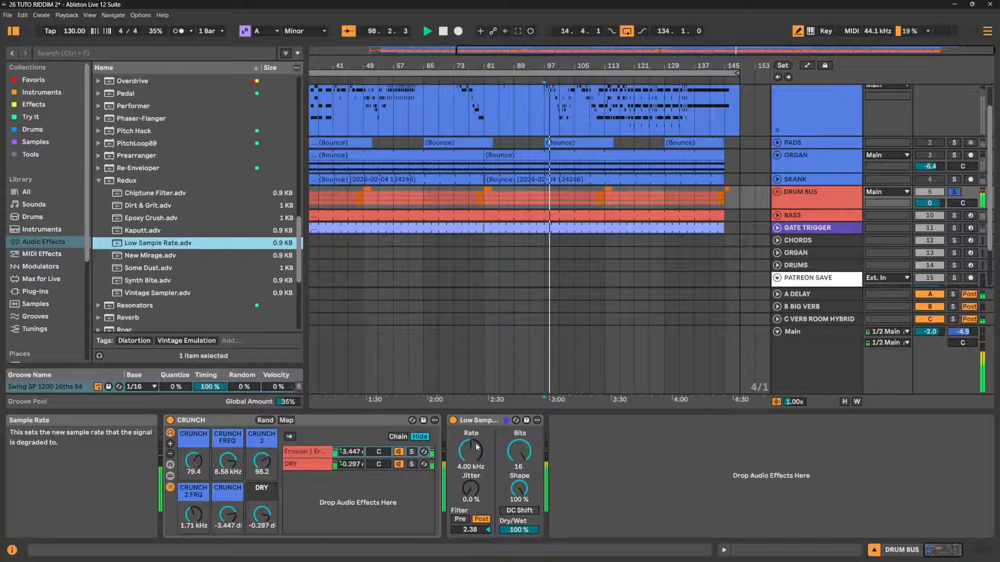
Audition the New Mirage, Some Dust and Synth Bite presets in turn on the DRUM BUS Redux
click(160, 258)
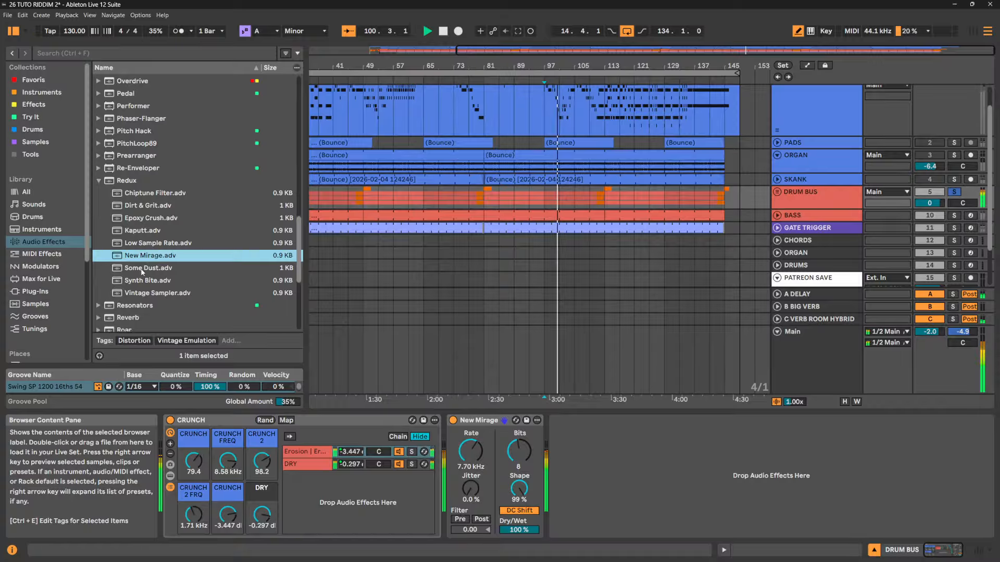
click(210, 272)
click(485, 427)
drag(485, 427, 485, 424)
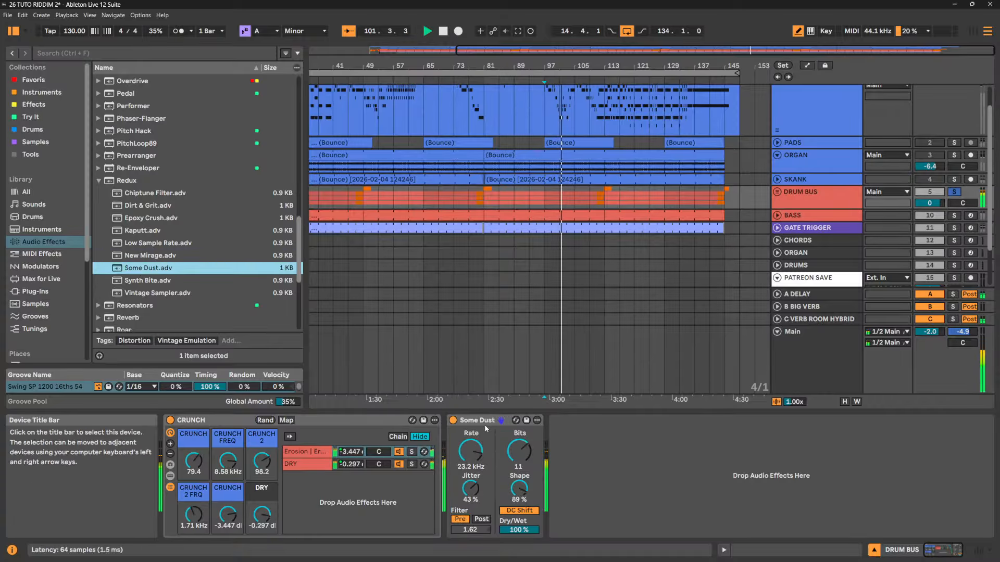
drag(165, 283, 485, 424)
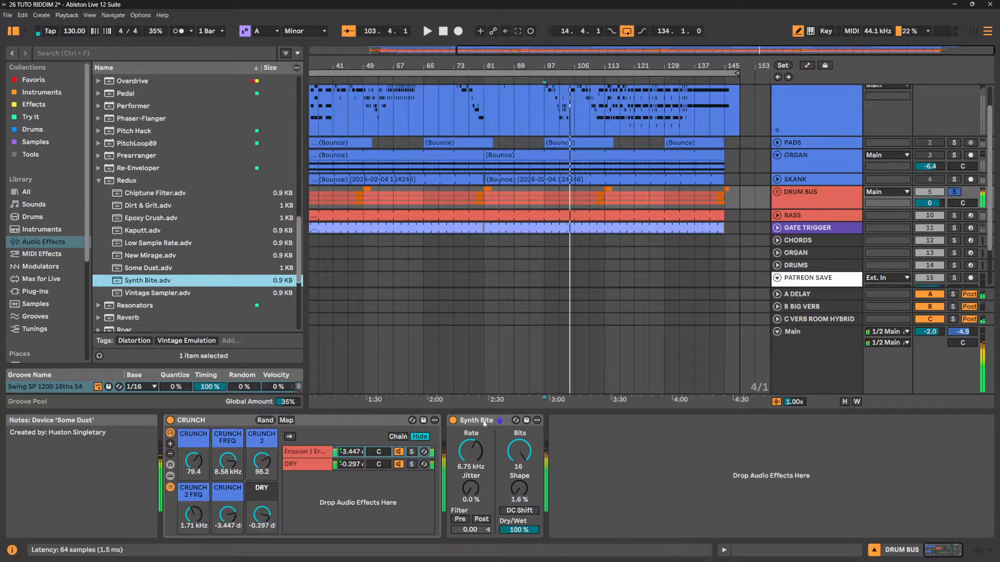
Delete the Synth Bite Redux from DRUM BUS and add the Synth Bite preset after Drum Buss on the LEAD track
click(485, 424)
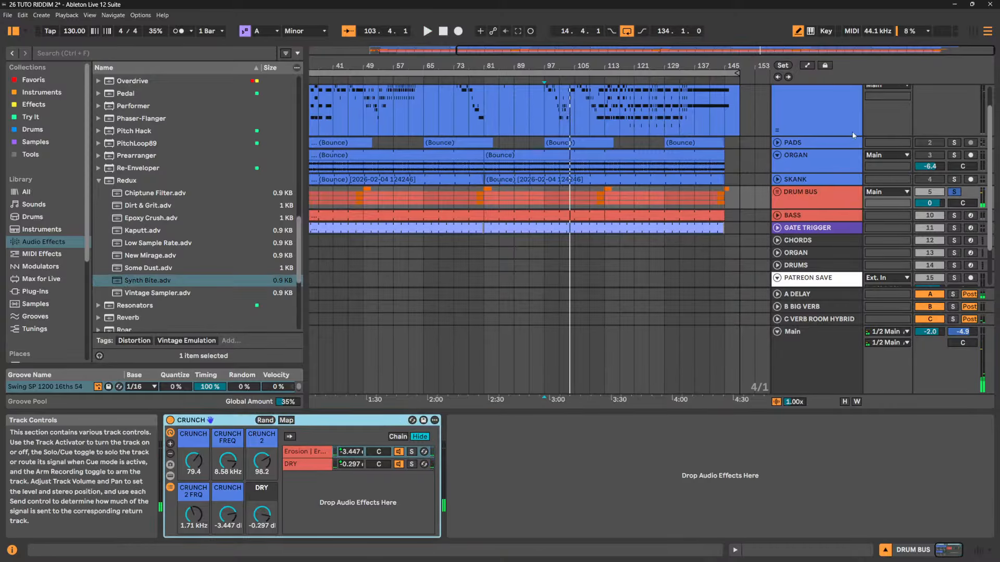
scroll(852, 131, up, 2)
click(828, 138)
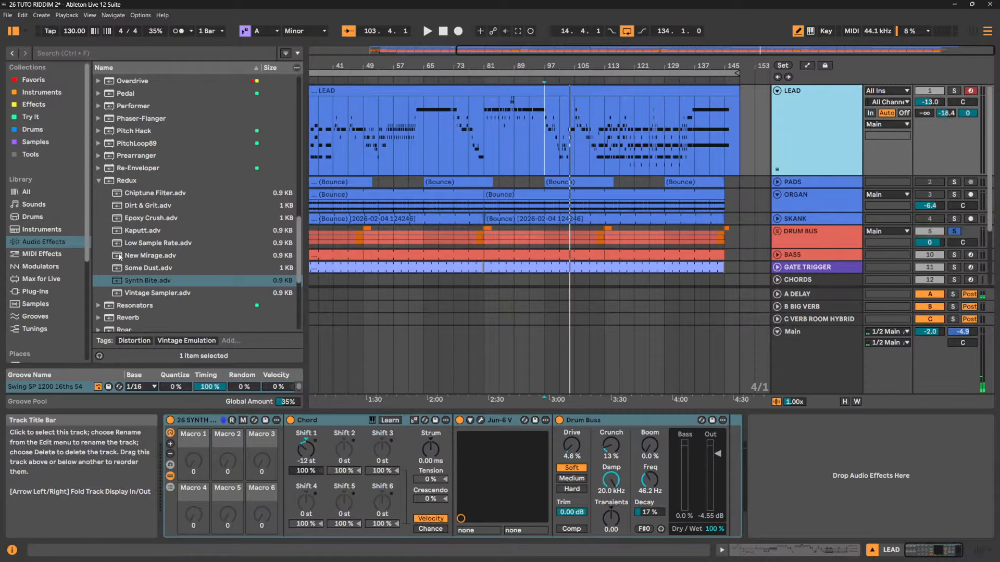
drag(152, 282, 867, 476)
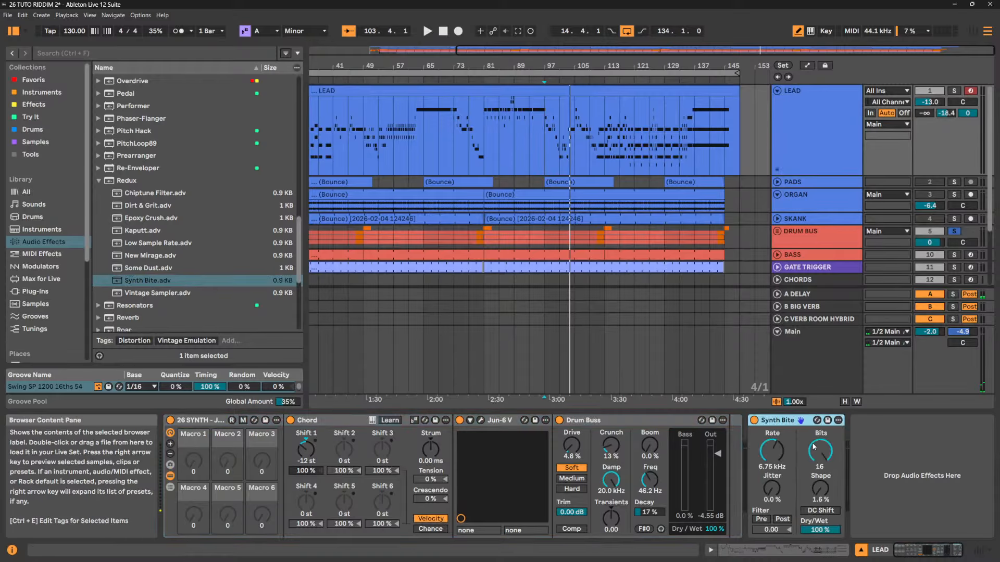
Solo and play LEAD, bypassing and reactivating Synth Bite to compare the sound
click(954, 91)
key(space)
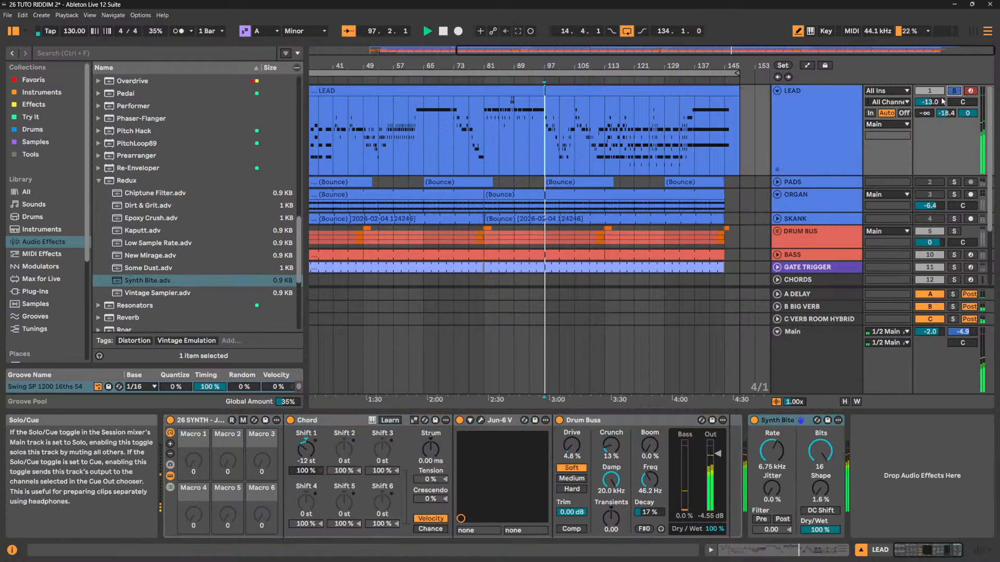
click(754, 420)
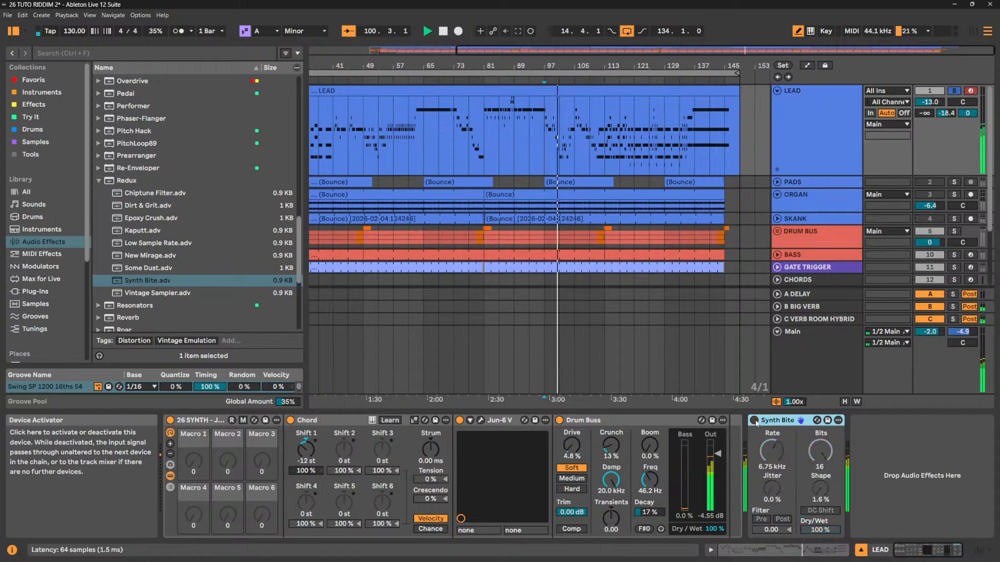
click(755, 421)
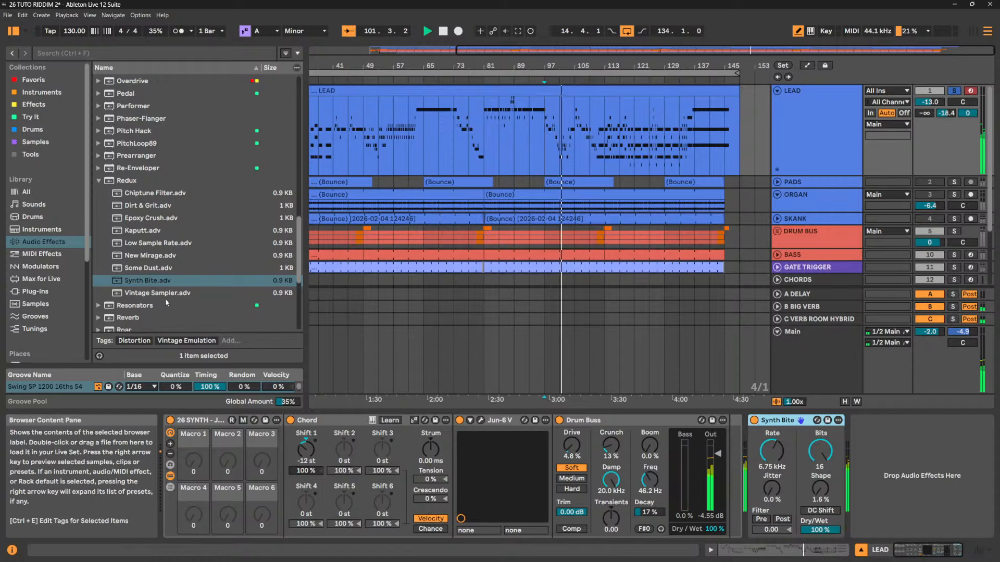
Replace Synth Bite on LEAD with the Vintage Sampler preset and play it back
drag(166, 295, 788, 421)
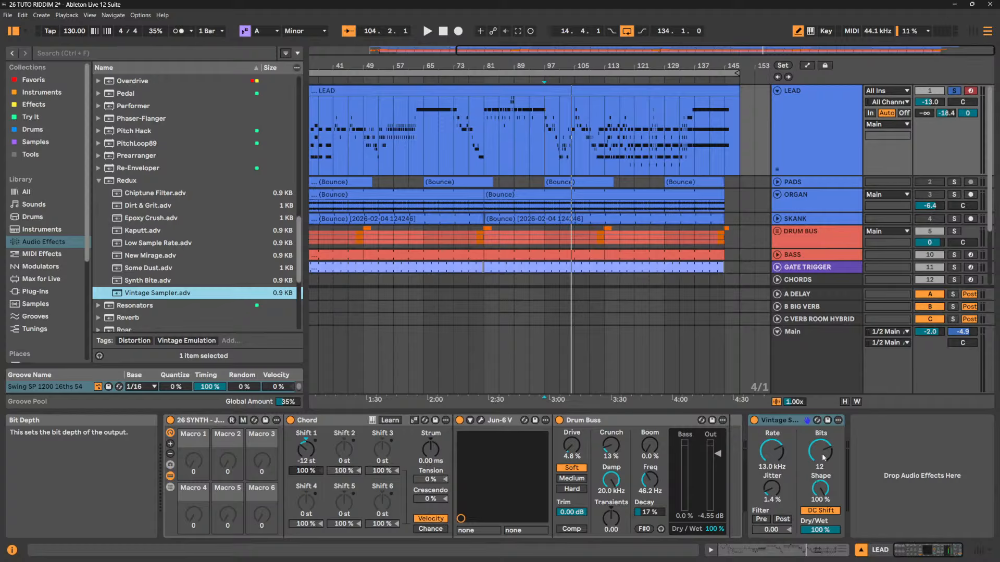
key(space)
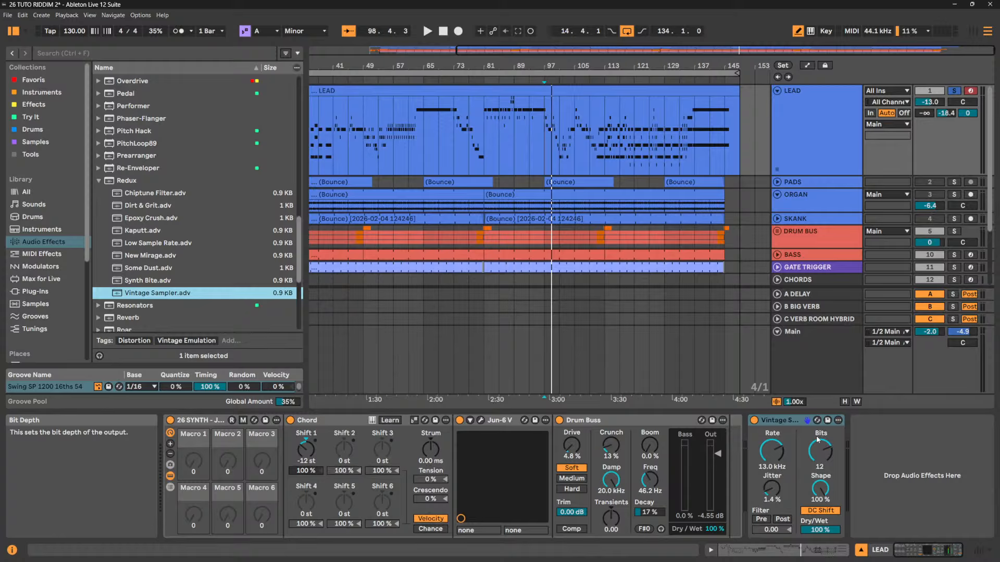
Play back LEAD and move its Vintage Sampler to the DRUM BUS, placing it after the CRUNCH rack
key(space)
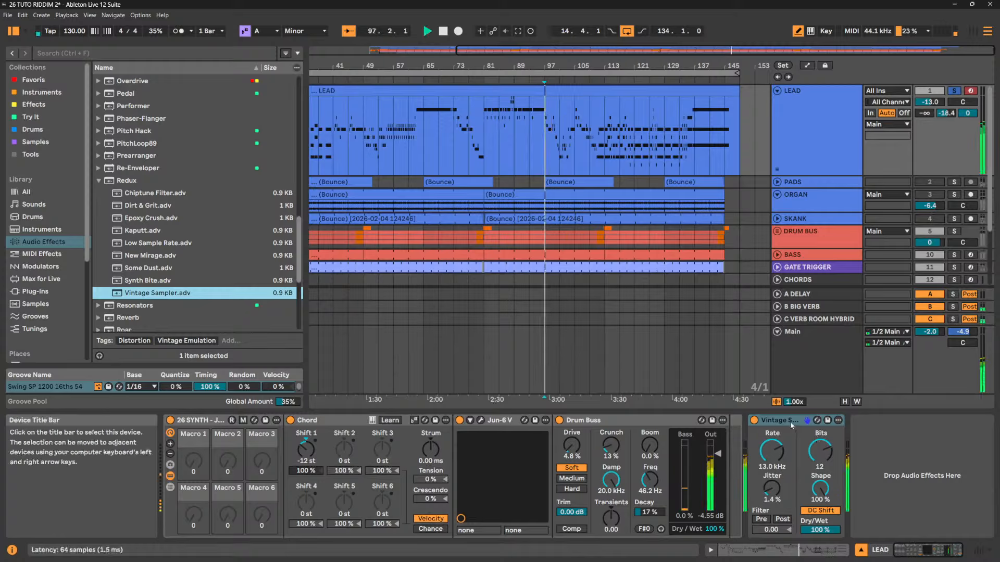
right_click(790, 423)
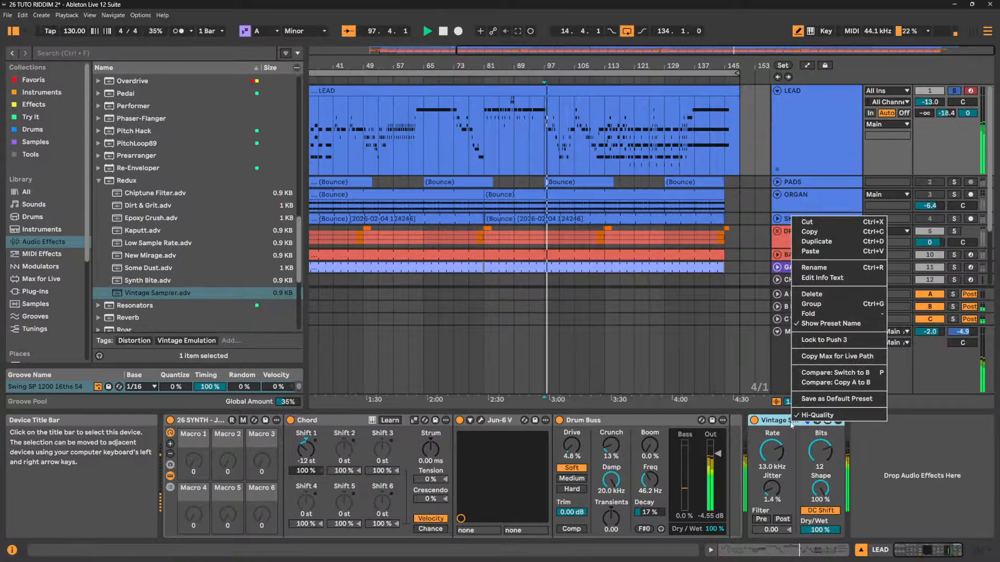
click(810, 221)
click(804, 240)
right_click(661, 449)
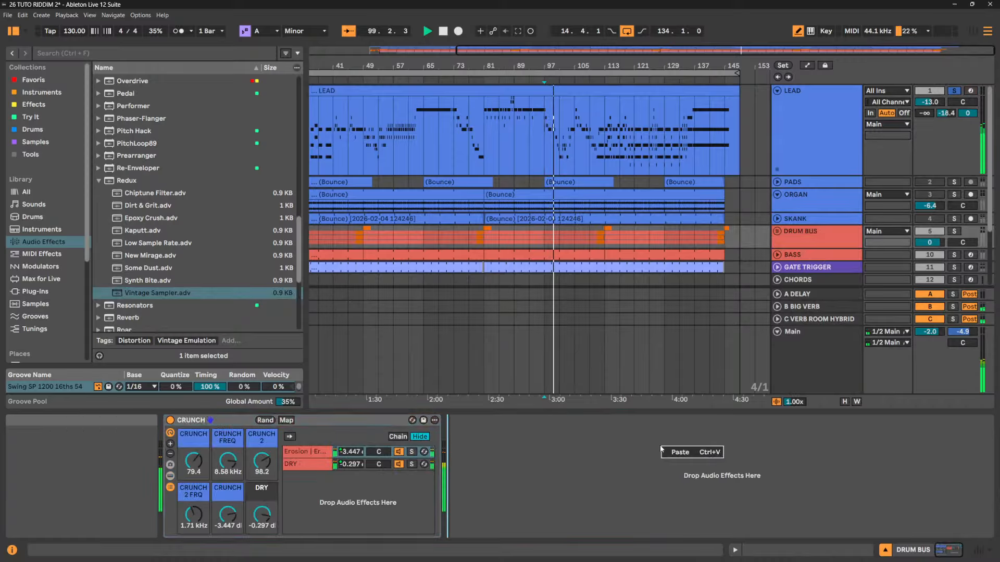
click(680, 452)
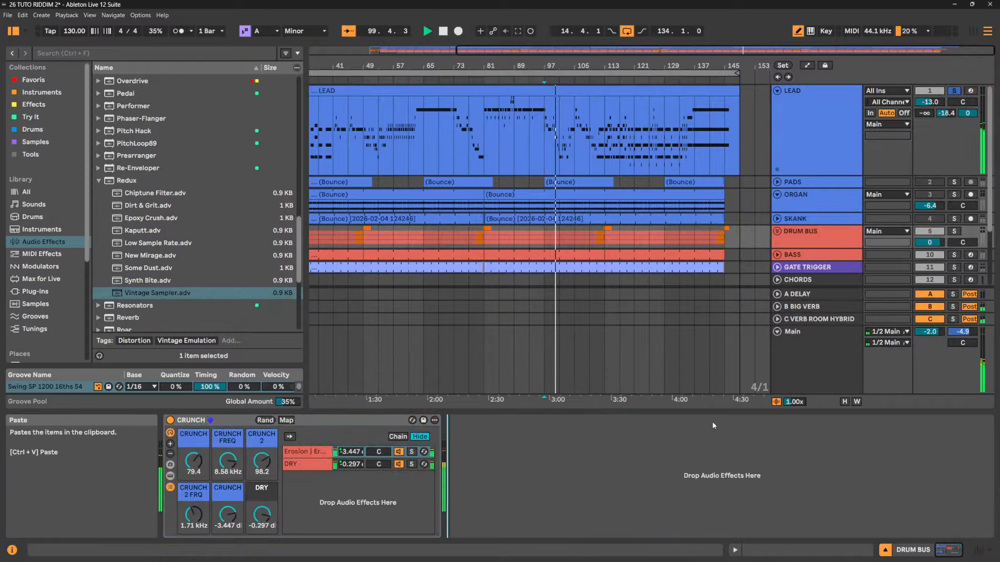
Solo DRUM BUS, bypass and reactivate Vintage Sampler to compare the sound, and stop playback
click(953, 231)
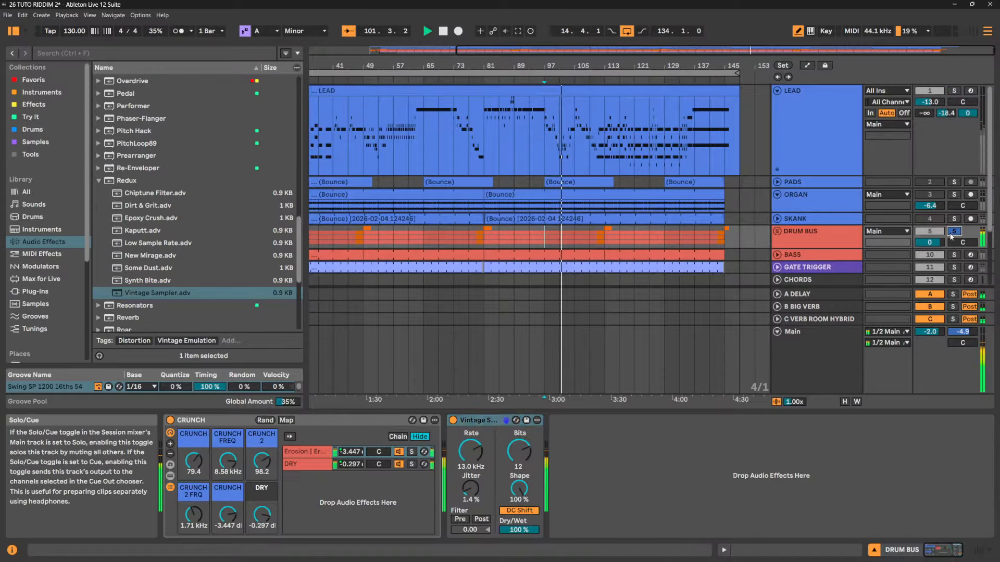
click(454, 421)
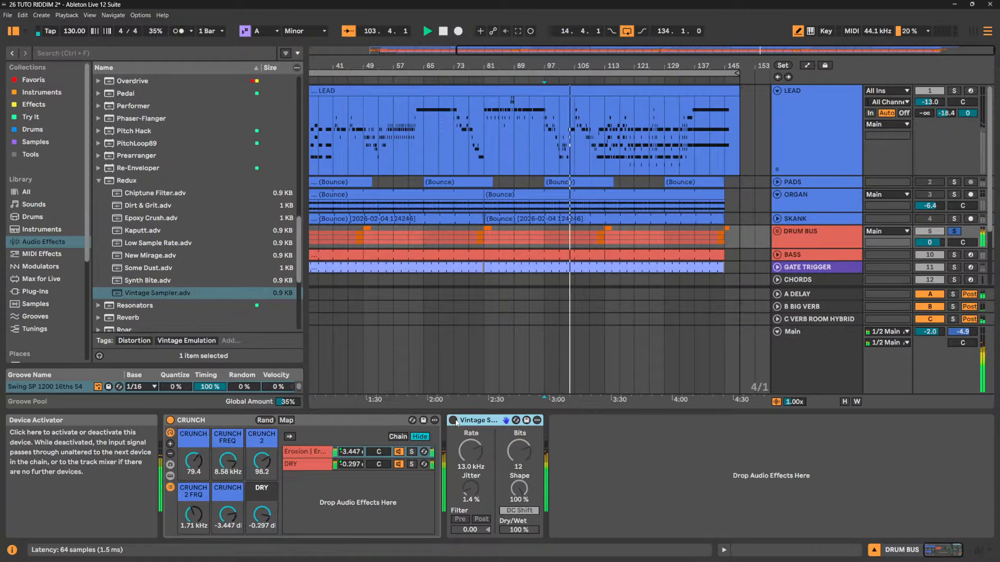
click(455, 421)
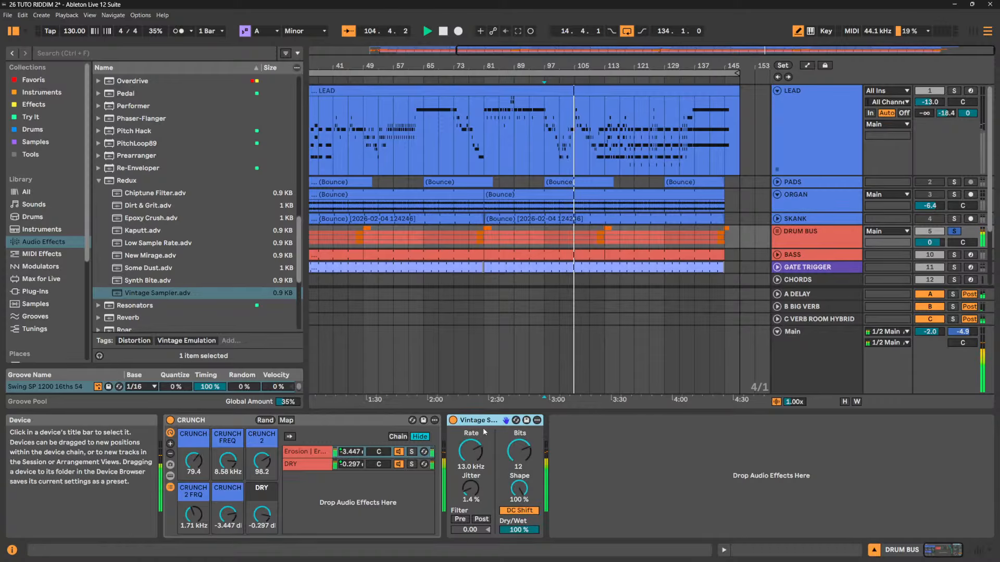
key(space)
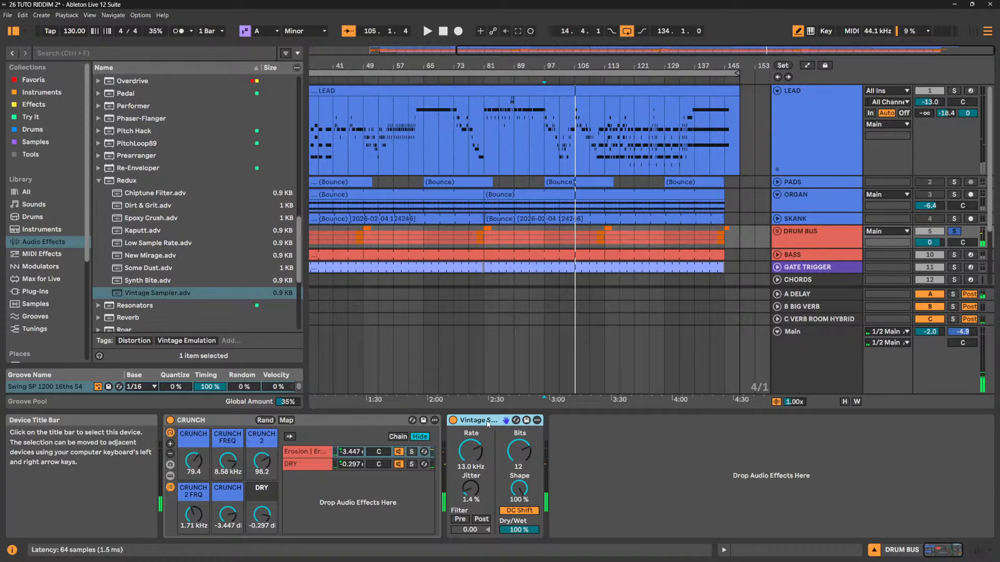
Collapse the Redux presets, try Prearranger after Vintage Sampler on DRUM BUS, and delete it
click(98, 180)
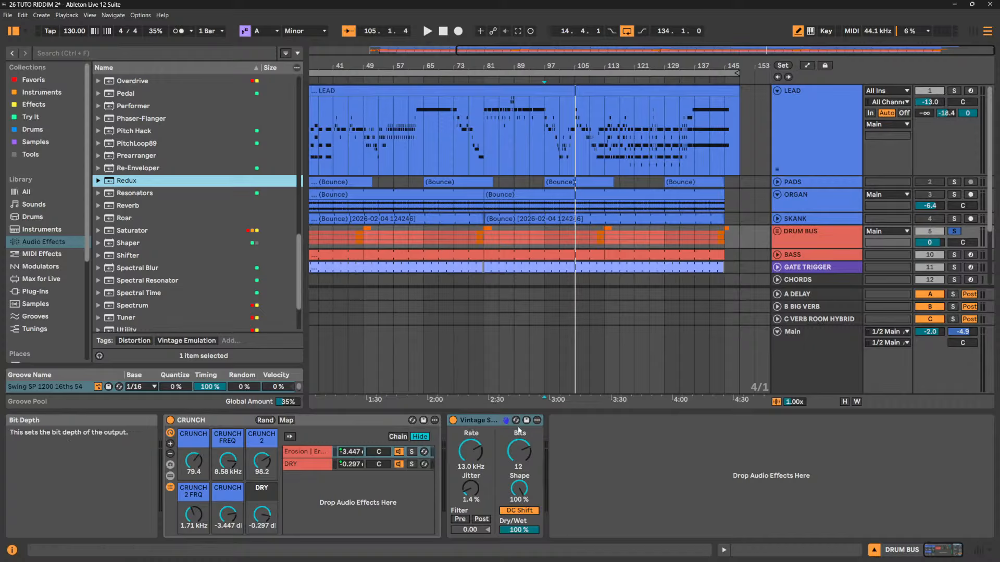
click(485, 422)
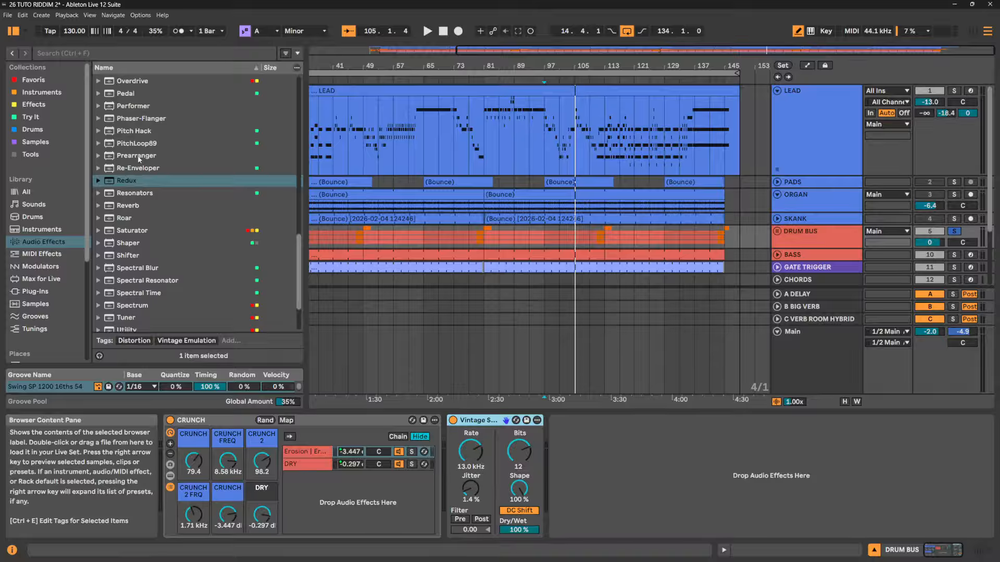
drag(139, 159, 658, 471)
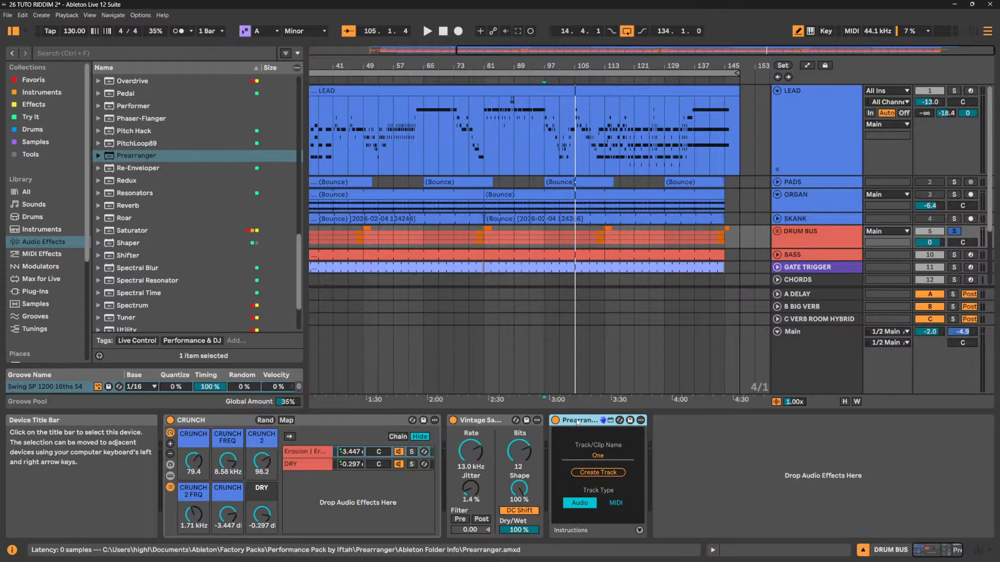
key(Delete)
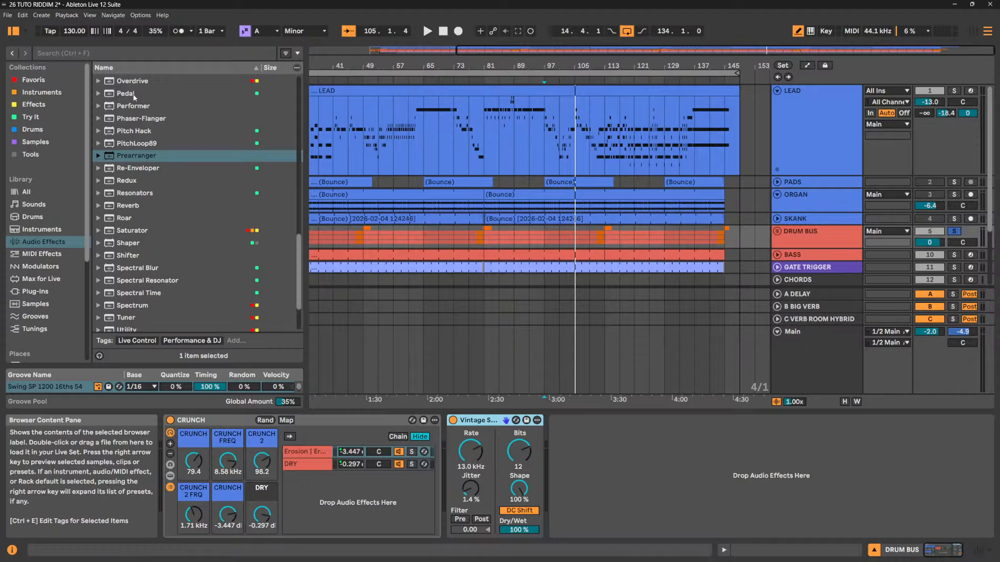
Audition Pedal after Vintage Sampler on DRUM BUS with Gain 24%, Bass -17%, Mid 22% and Treble 19%, and delete it
mouse_move(134, 96)
mouse_down()
mouse_move(396, 323)
mouse_move(669, 460)
mouse_up()
key(space)
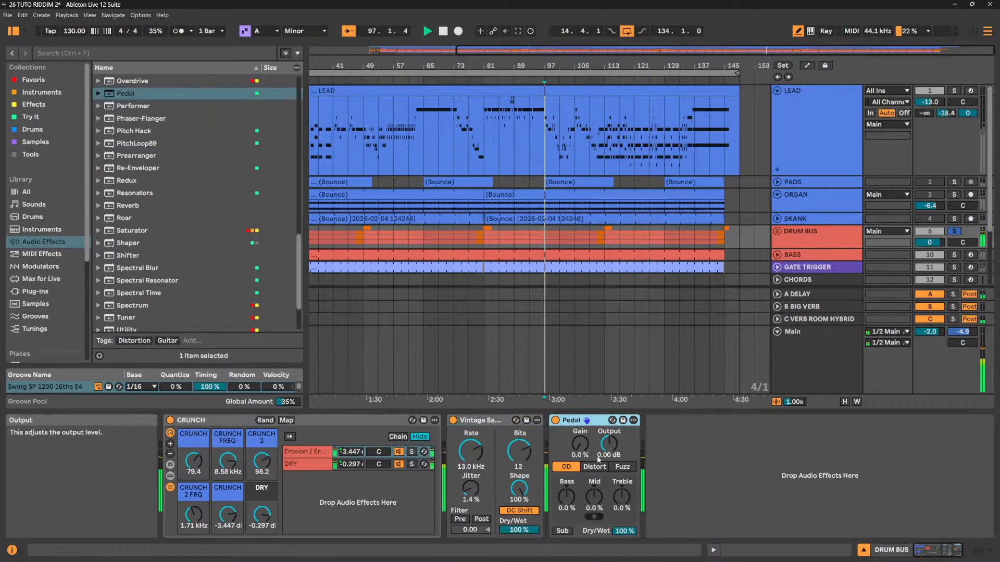
drag(574, 451, 574, 442)
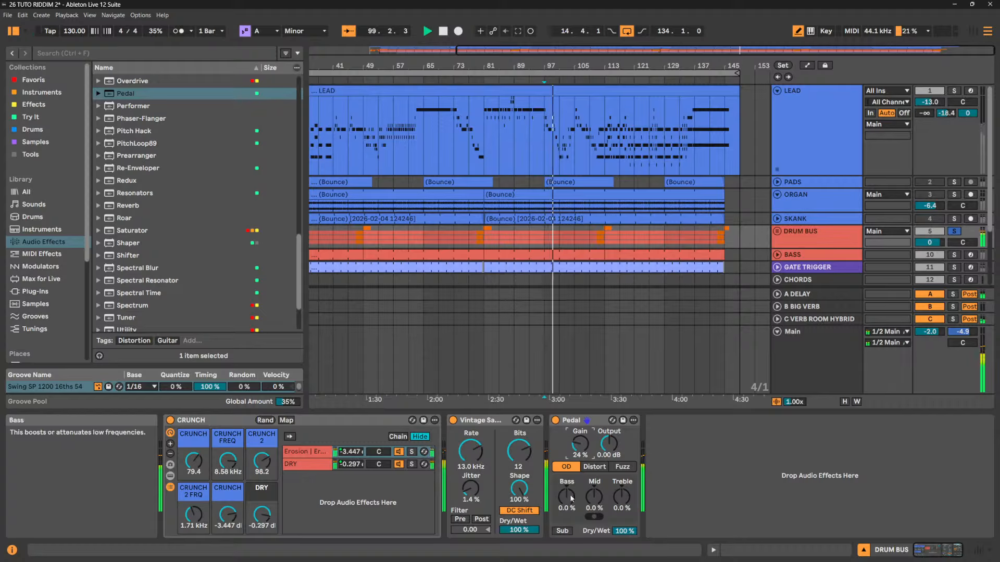
drag(566, 495, 594, 488)
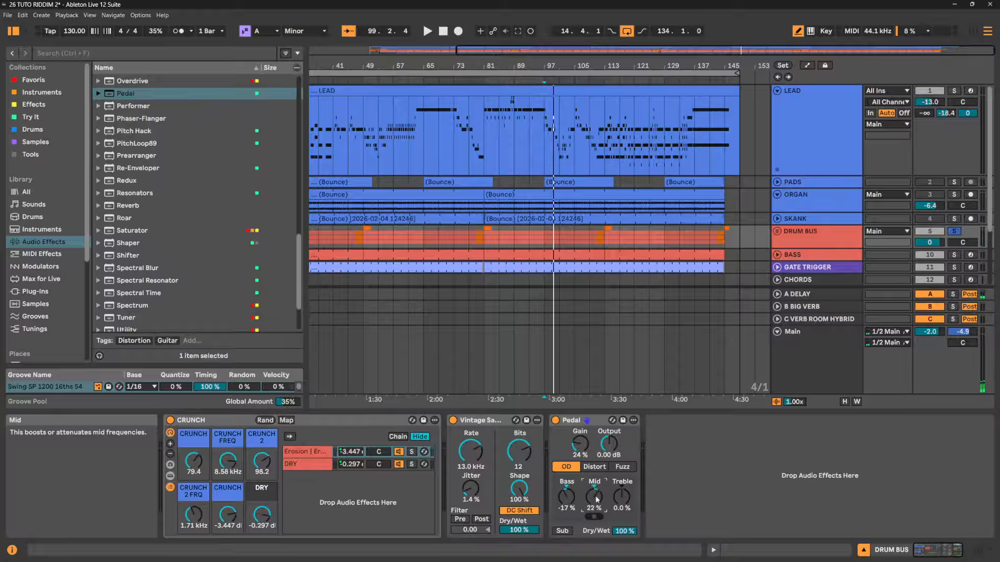
click(593, 423)
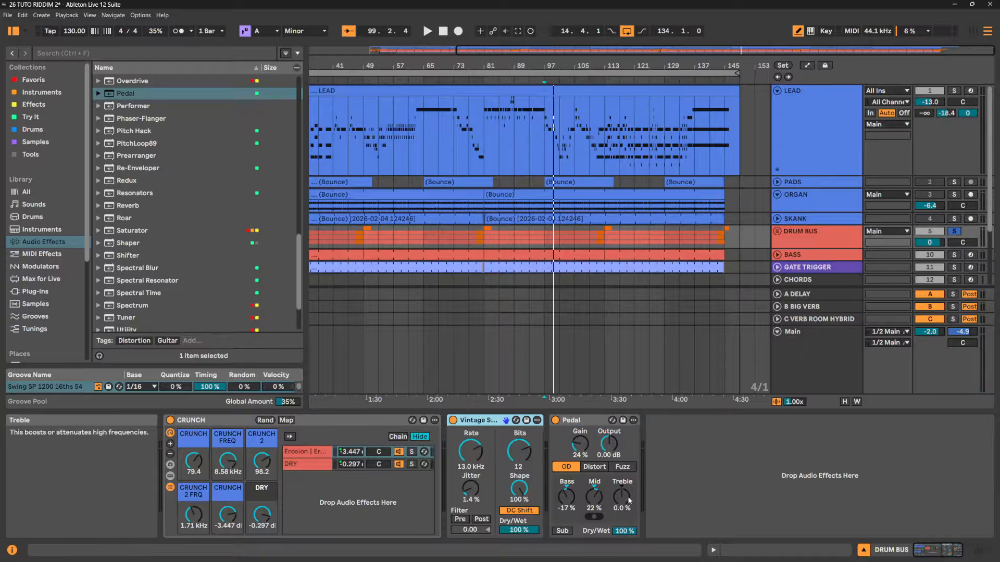
drag(621, 498, 621, 488)
click(576, 423)
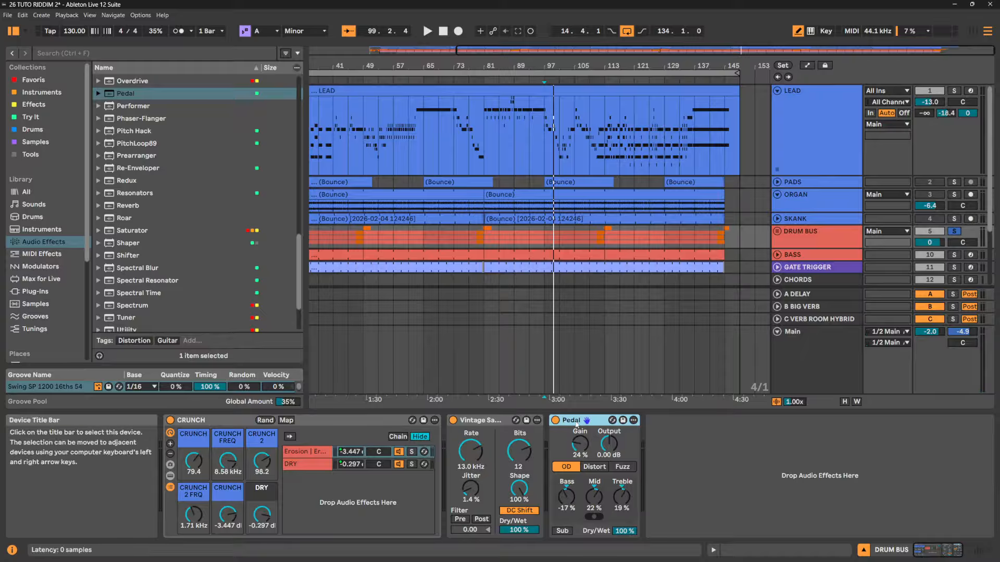
key(Delete)
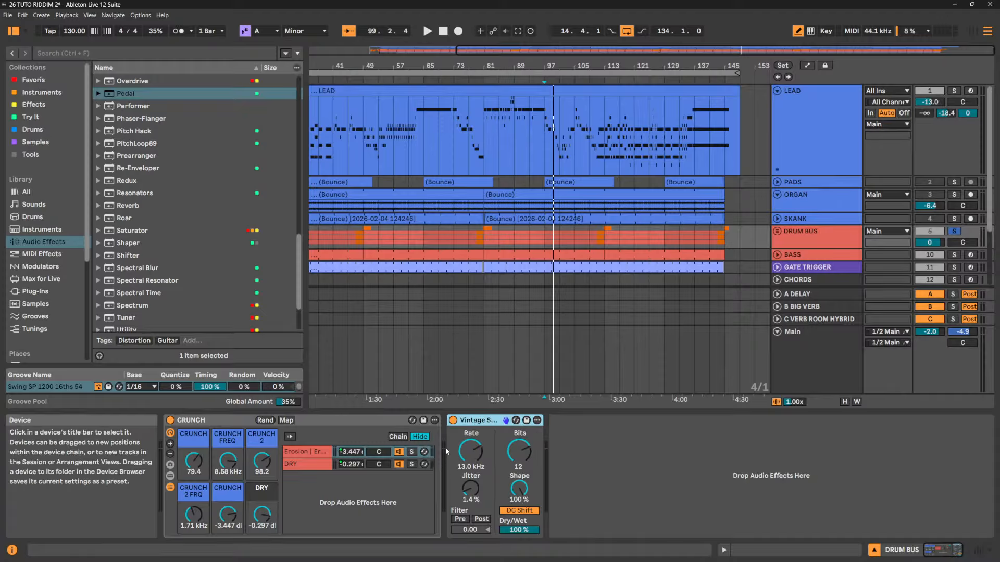
Turn off DC Shift on the DRUM BUS Vintage Sampler and delete the device
click(519, 510)
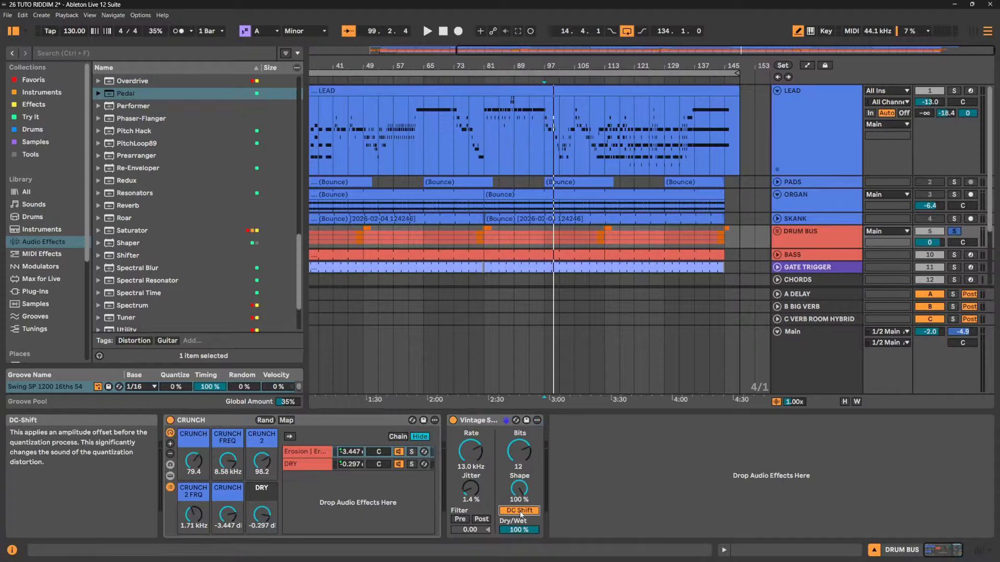
click(497, 424)
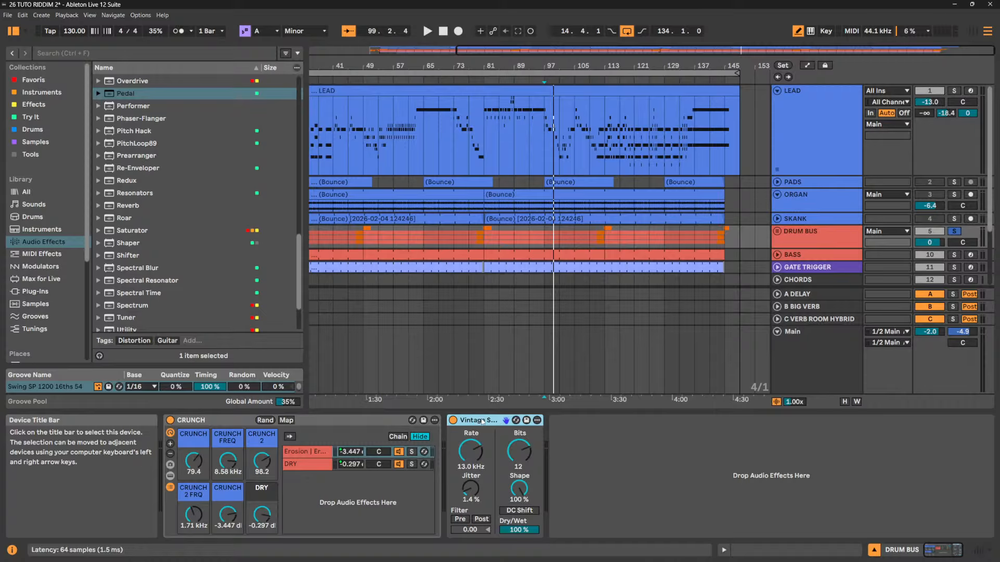
click(482, 421)
key(Delete)
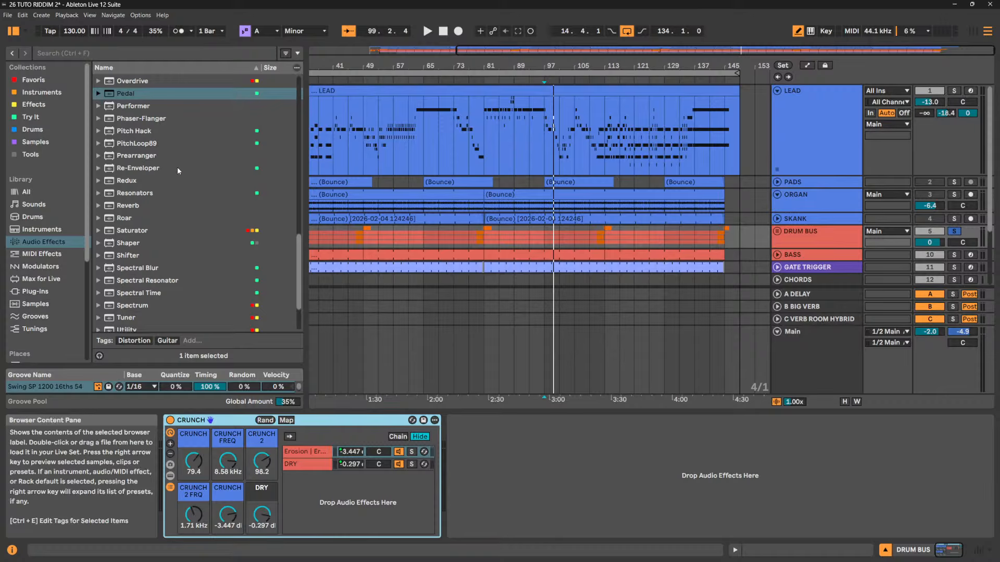
Look through the Redux and Roar entries in the audio effects and add Resonators after the CRUNCH rack on DRUM BUS
click(131, 181)
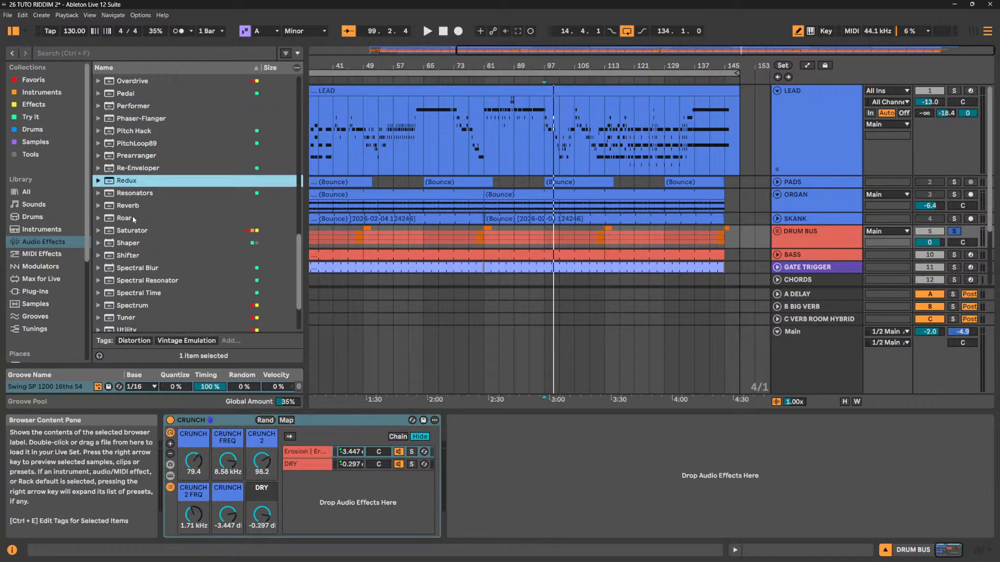
click(99, 219)
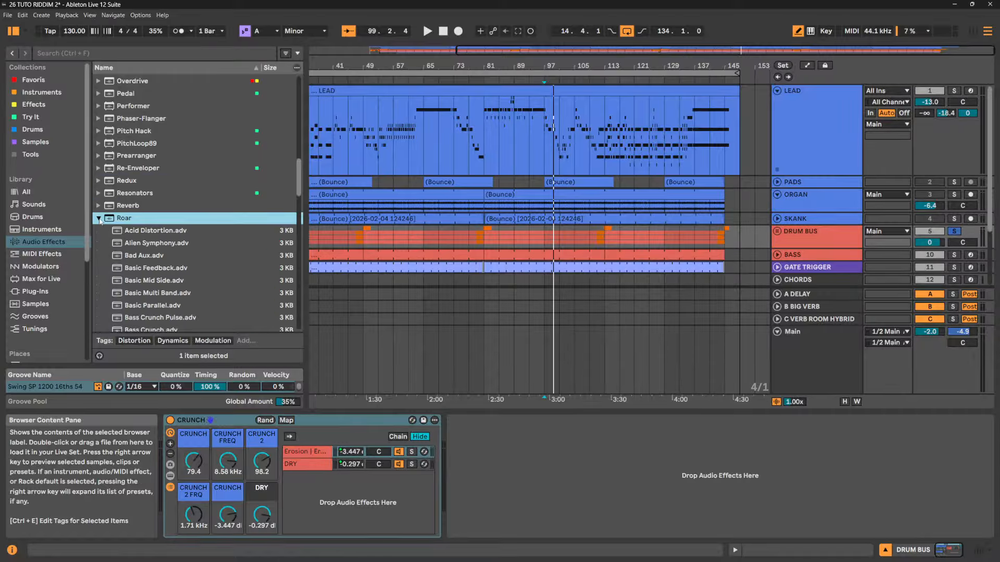
click(99, 219)
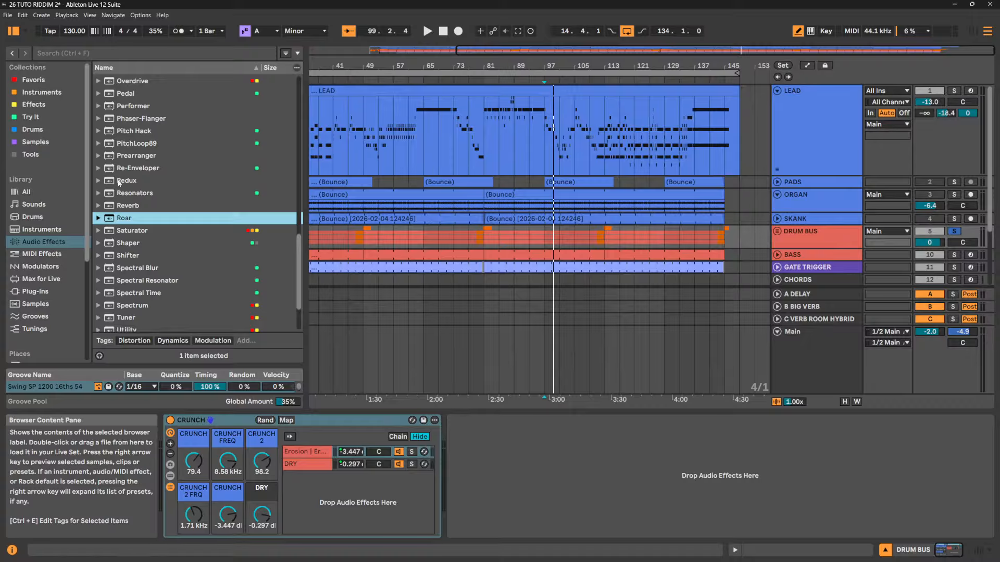
click(123, 181)
click(133, 196)
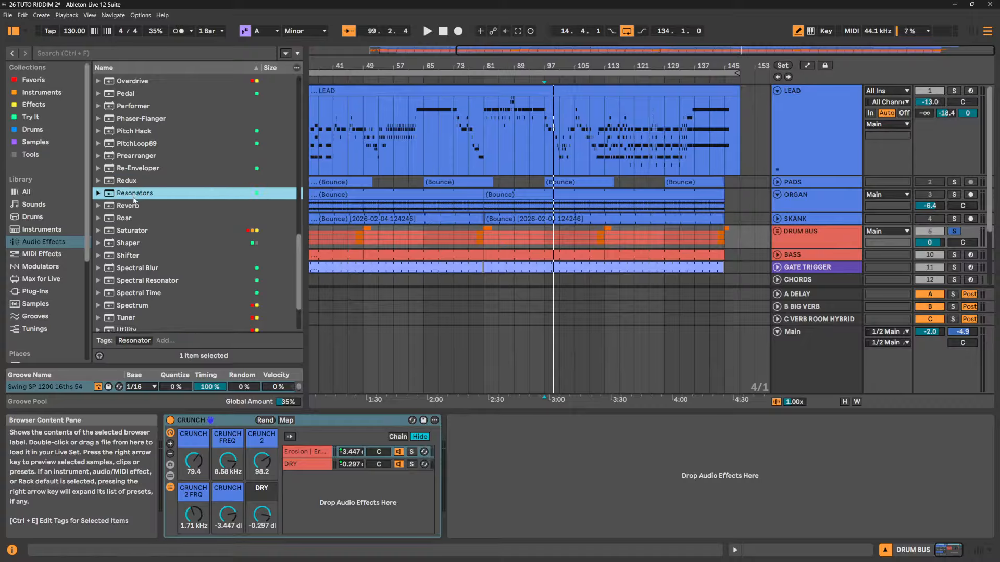
drag(135, 200, 498, 458)
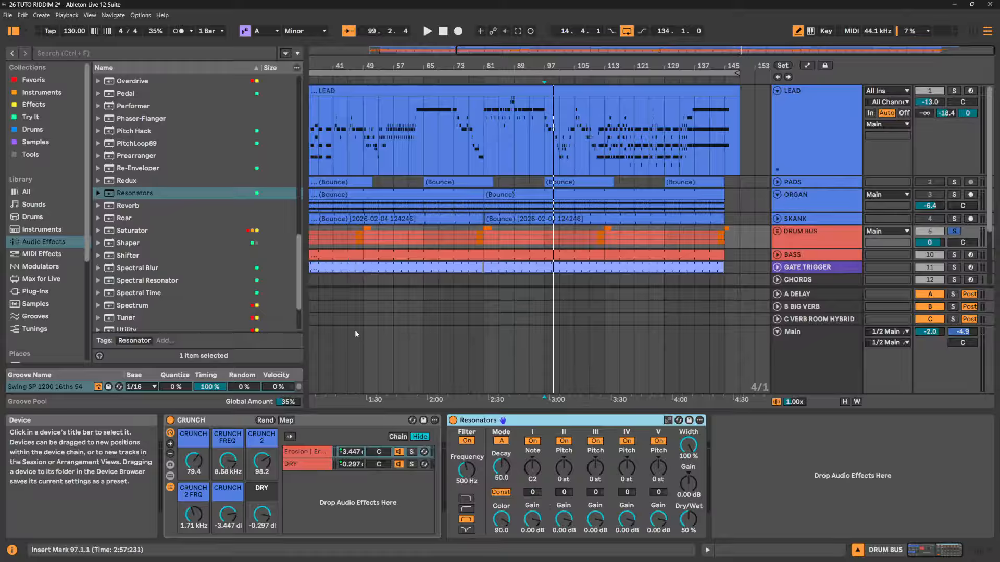
Add EQ Eight after Resonators on DRUM BUS and activate its filters 3, 5, 6 and 7
scroll(124, 166, up, 5)
scroll(124, 166, up, 3)
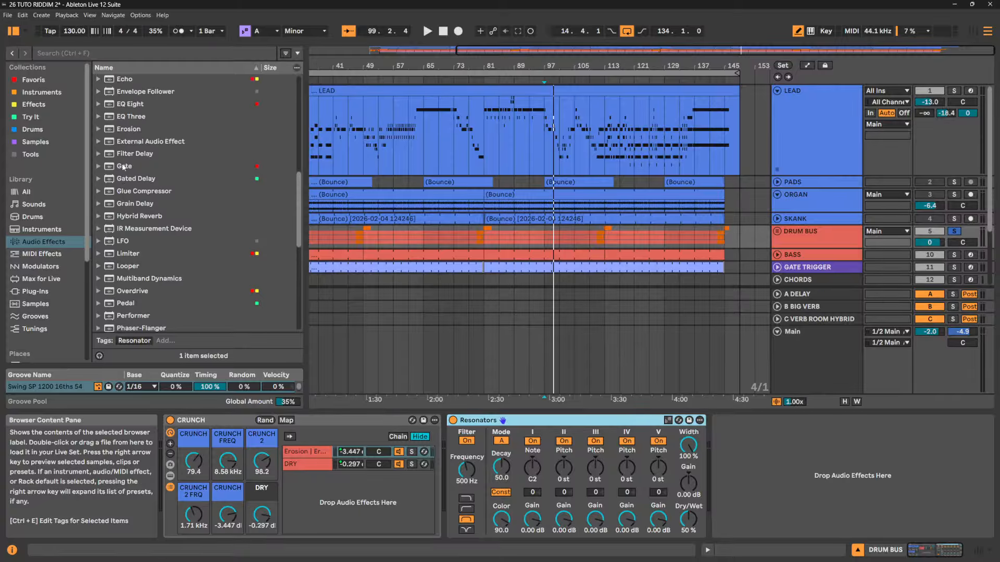
drag(129, 145, 795, 470)
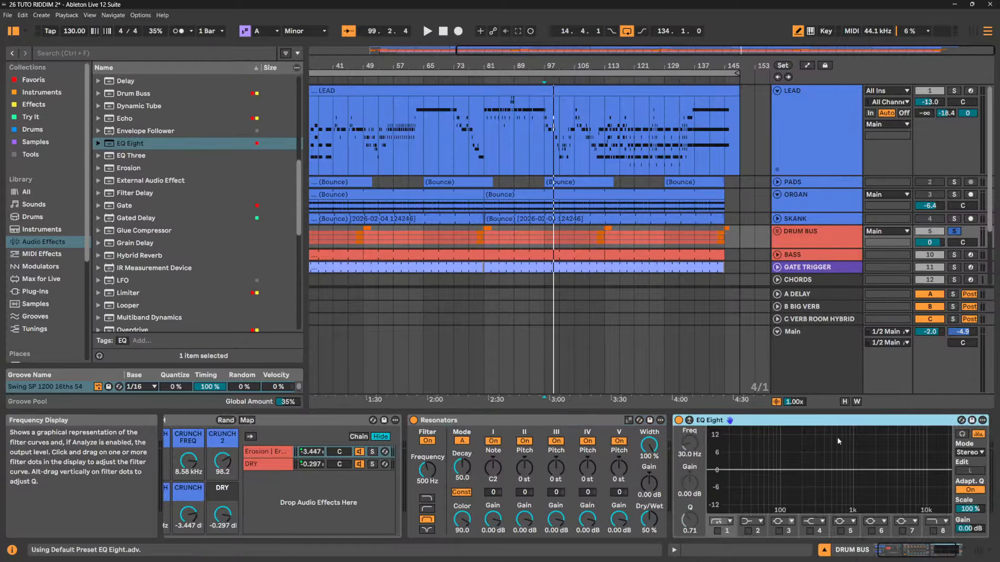
click(779, 531)
click(778, 531)
click(839, 531)
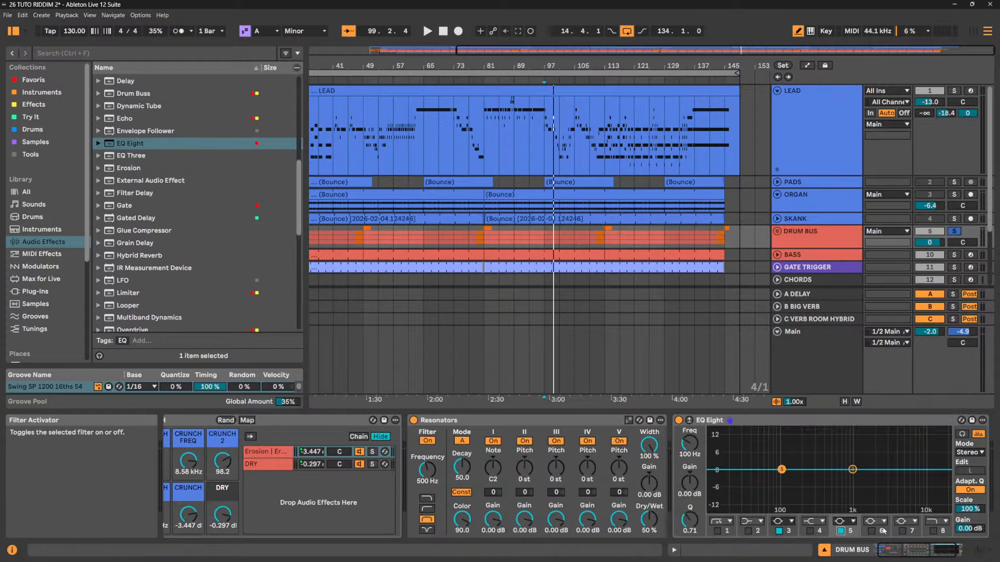
click(871, 532)
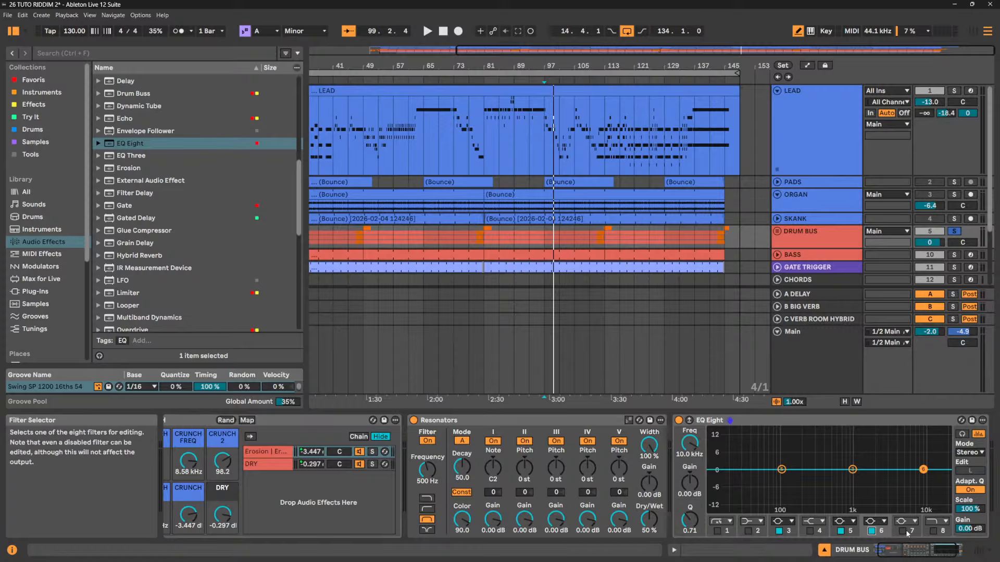
click(903, 531)
click(903, 531)
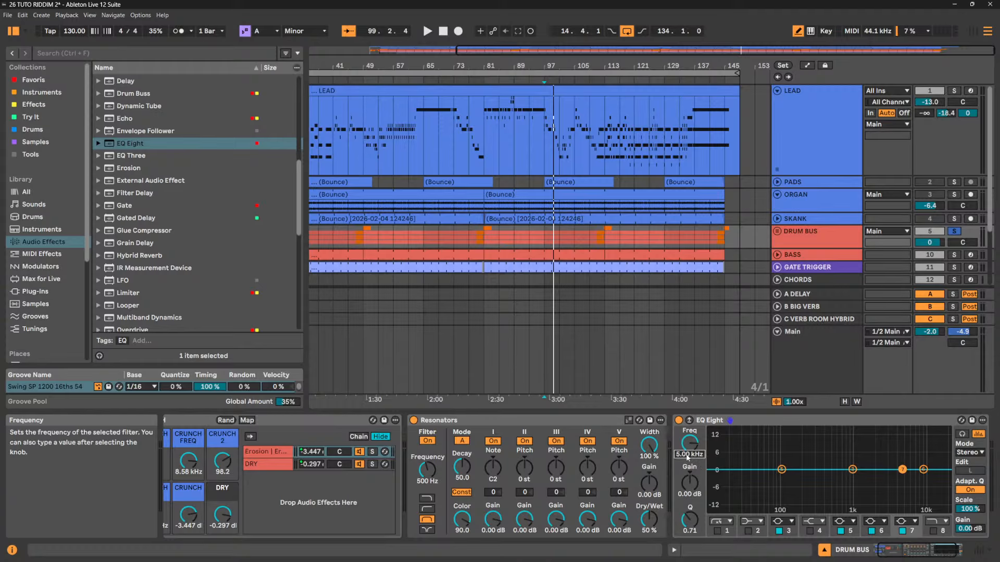
Set EQ Eight's filter 7 frequency to 110 Hz and its filter 5 frequency to 220 Hz
text(110)
key(Return)
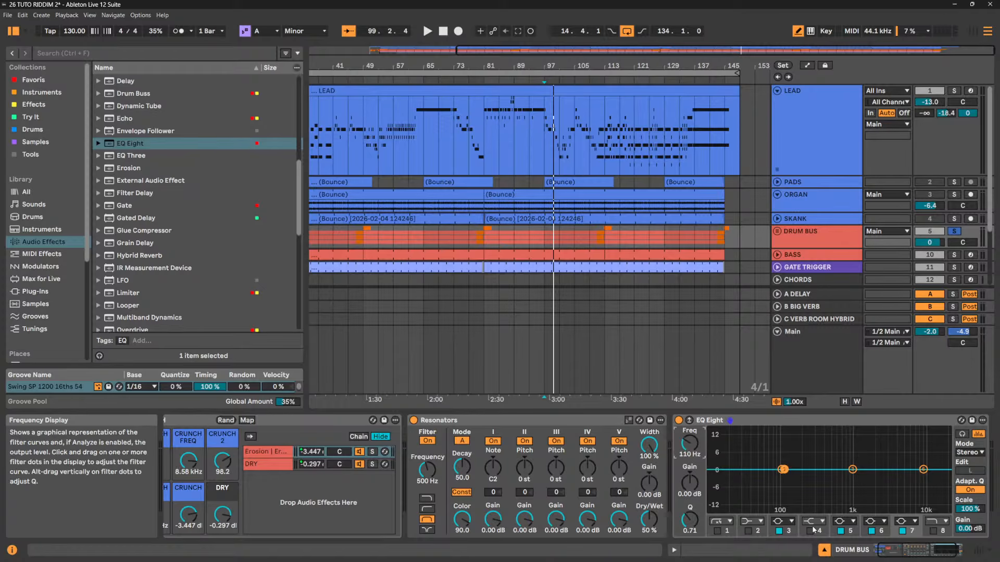
click(852, 532)
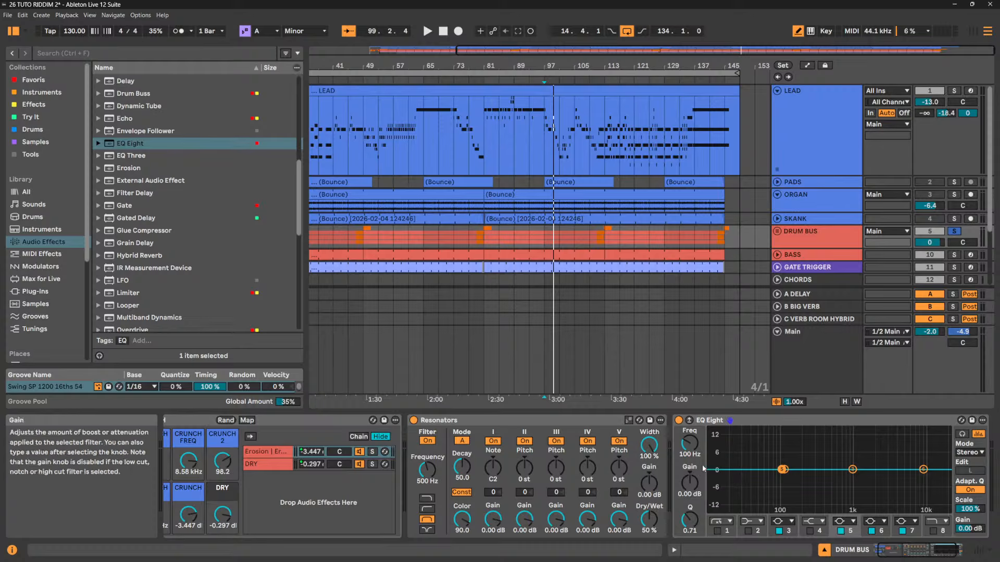
click(686, 455)
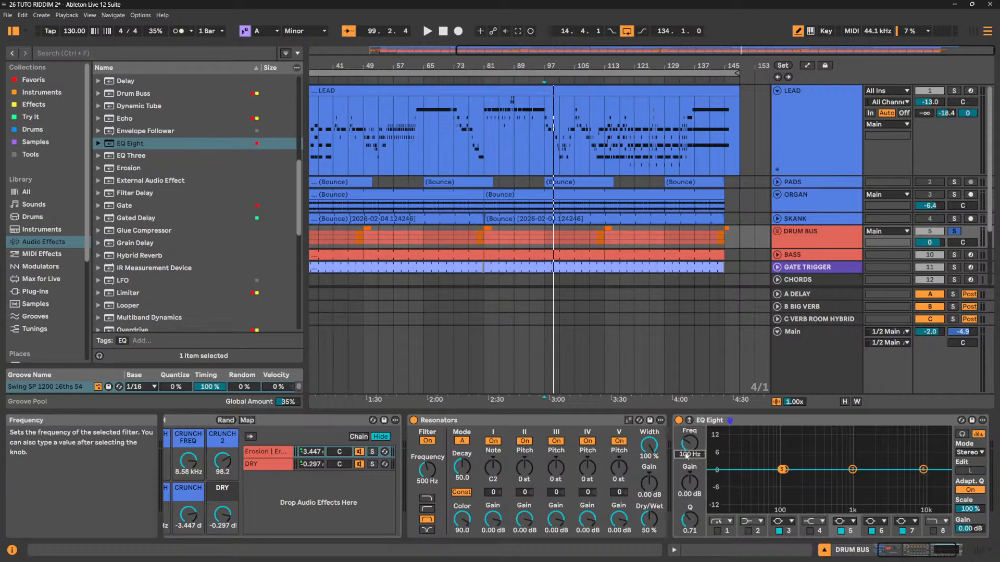
text(220)
key(Return)
Set EQ Eight's filter 3 frequency to 440 Hz and its filter 6 frequency to 880 Hz
click(885, 532)
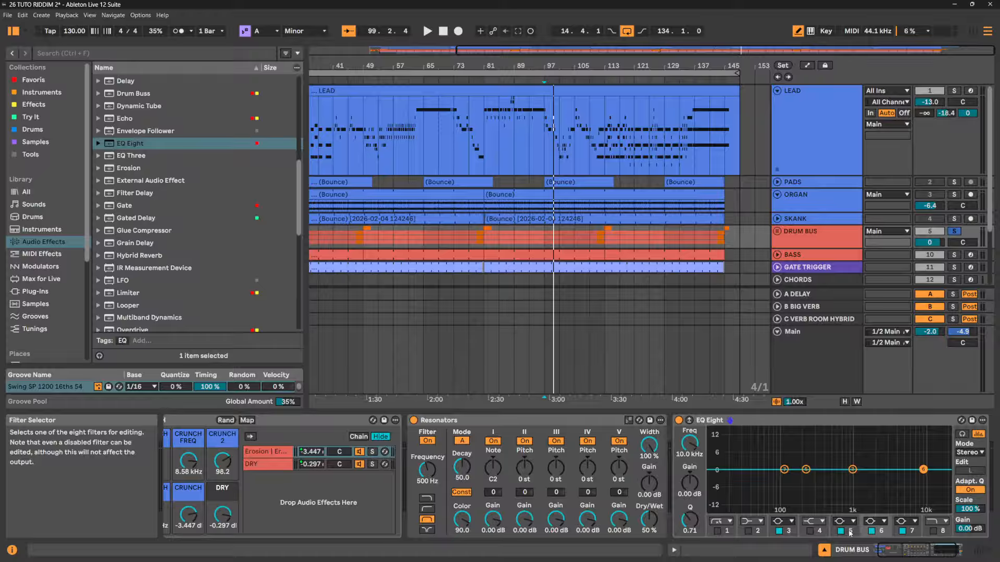
click(849, 531)
click(788, 532)
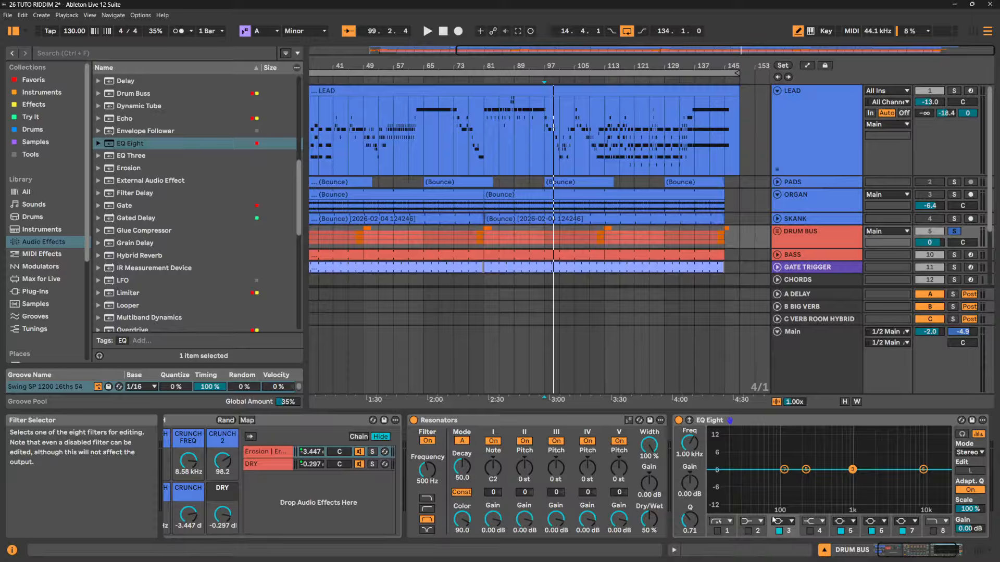
click(689, 443)
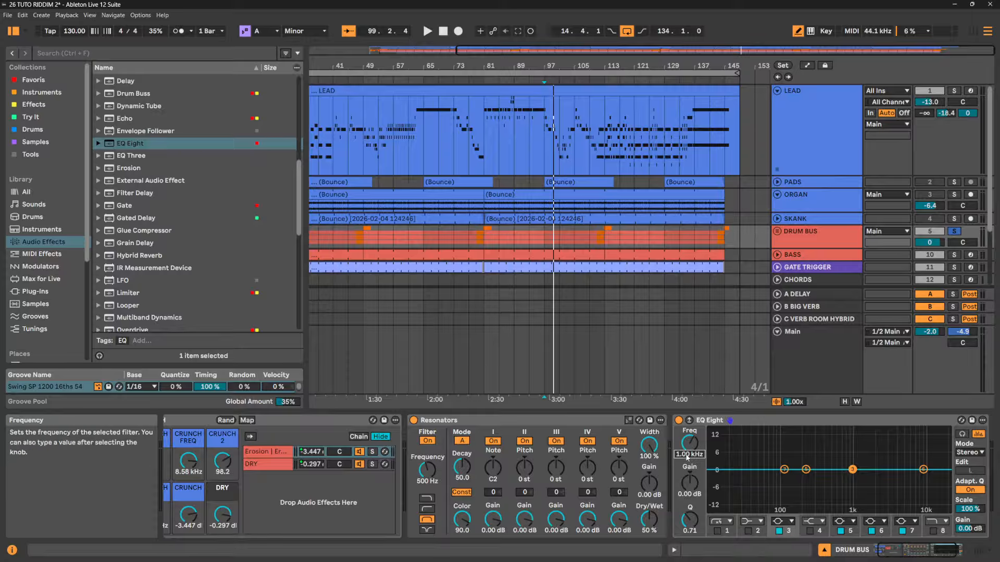
text(440)
key(Return)
click(783, 470)
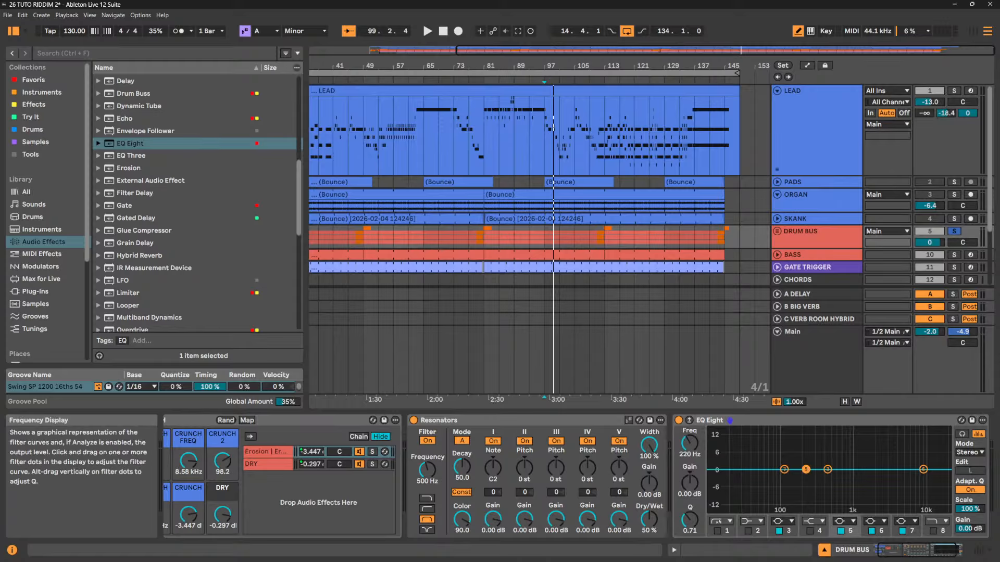
click(827, 470)
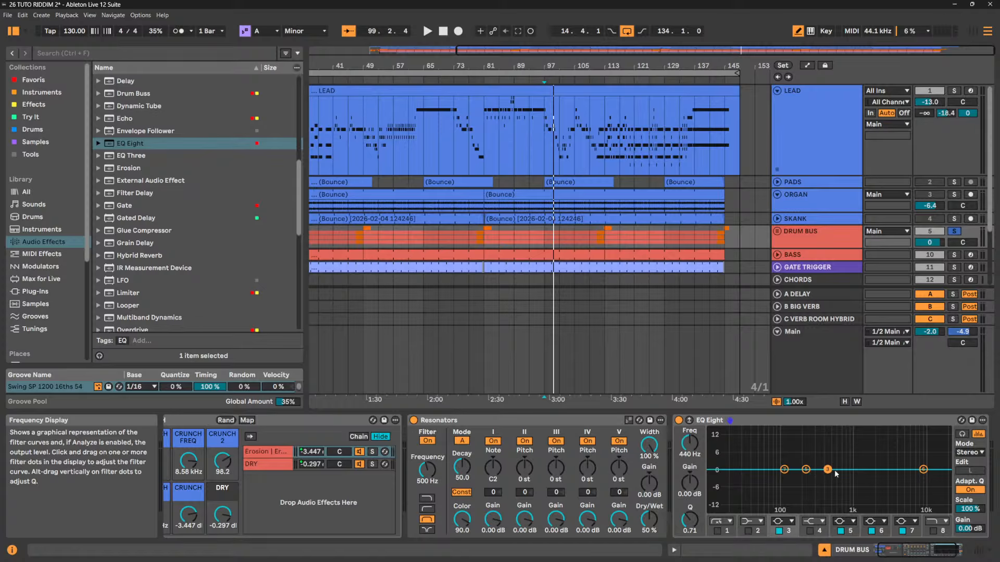
click(923, 471)
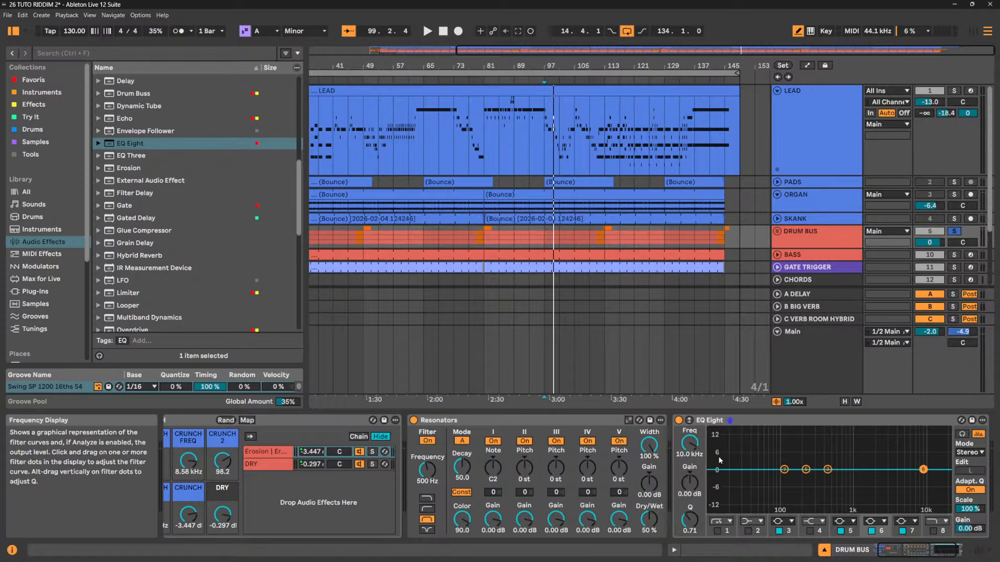
drag(692, 458, 691, 455)
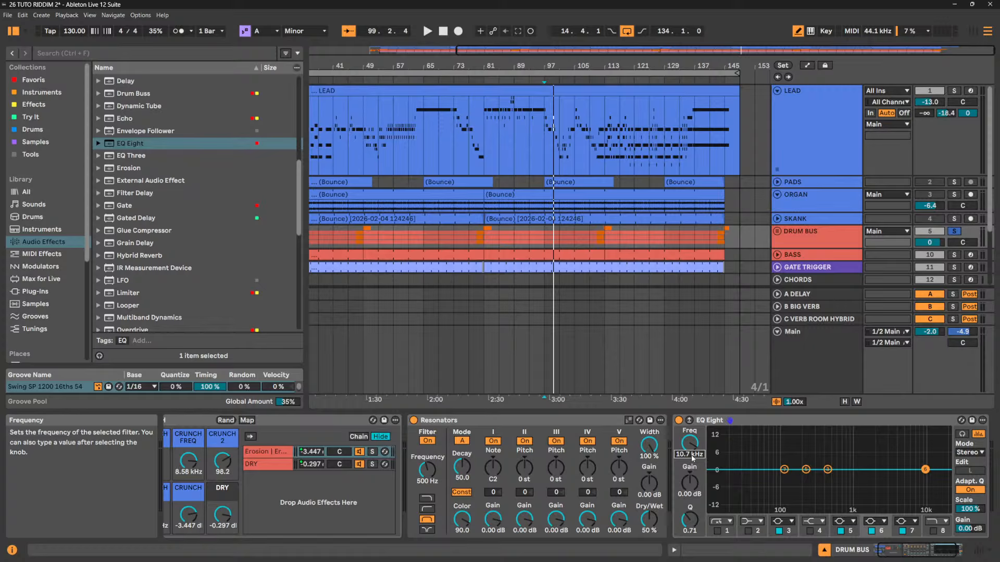
text(880)
key(Return)
Boost the four active EQ Eight filters to 5.24 dB and narrow their Q to 18.0, with filter 3 at 17.3
drag(690, 519, 690, 487)
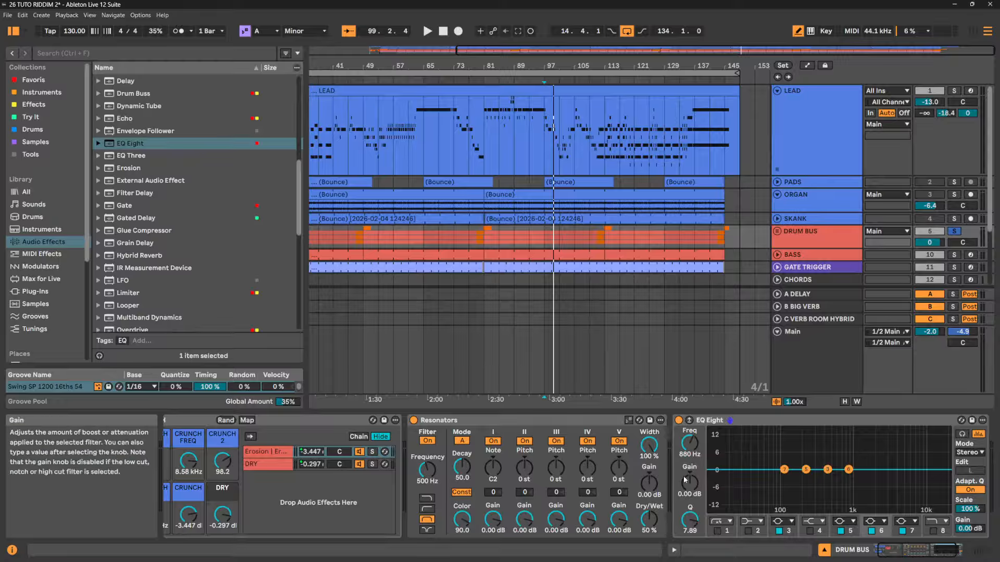
drag(689, 483, 690, 468)
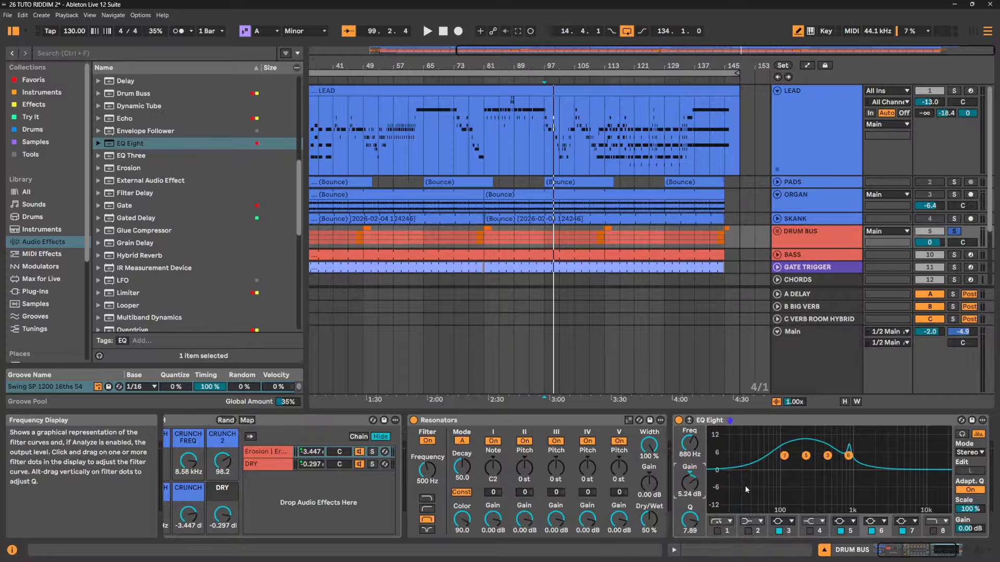
drag(761, 478, 827, 462)
drag(689, 520, 689, 513)
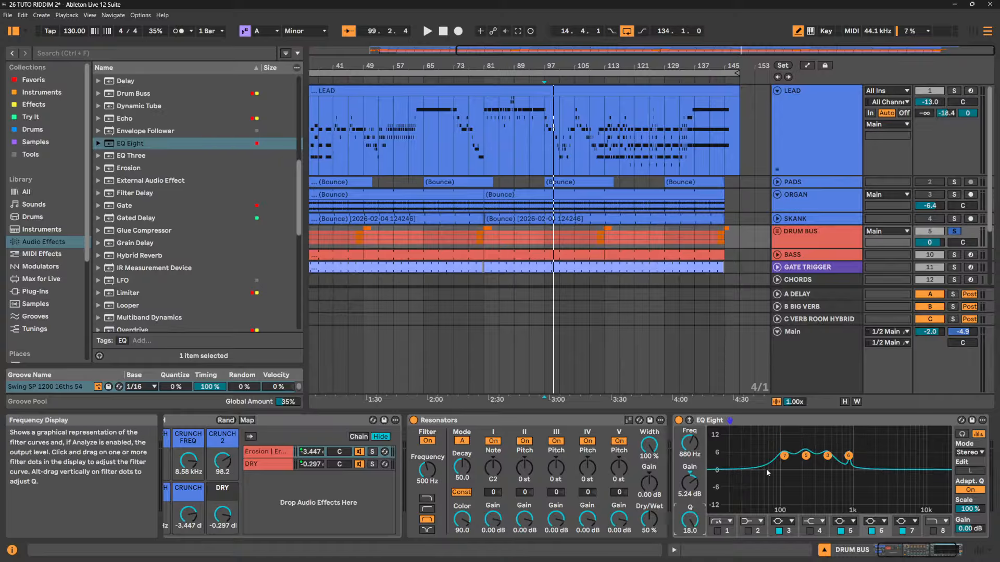
click(784, 456)
drag(693, 516, 690, 495)
click(806, 456)
click(828, 457)
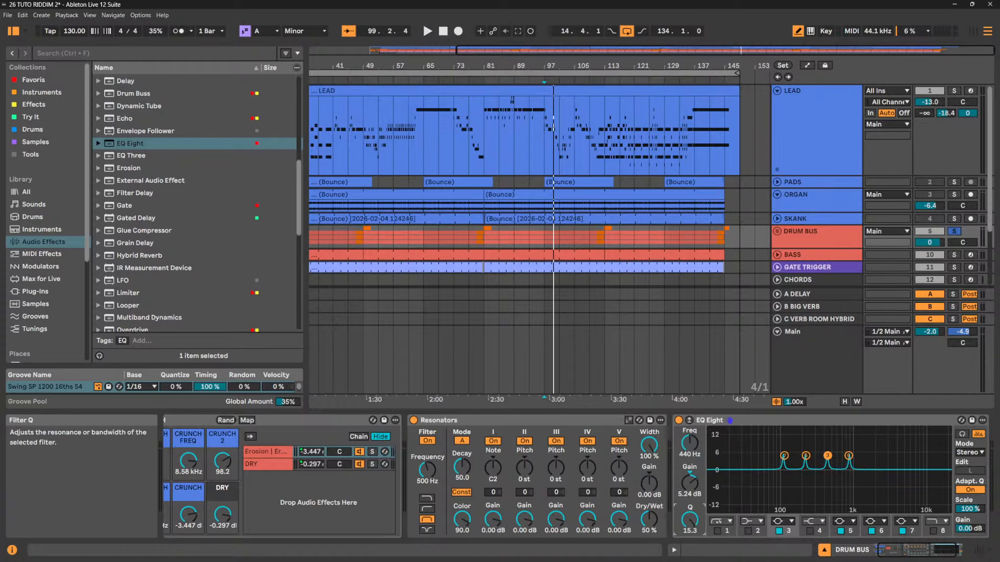
Expand and enlarge the EQ Eight frequency display, and raise the gain of all four active filters together to 11.0 dB
click(688, 420)
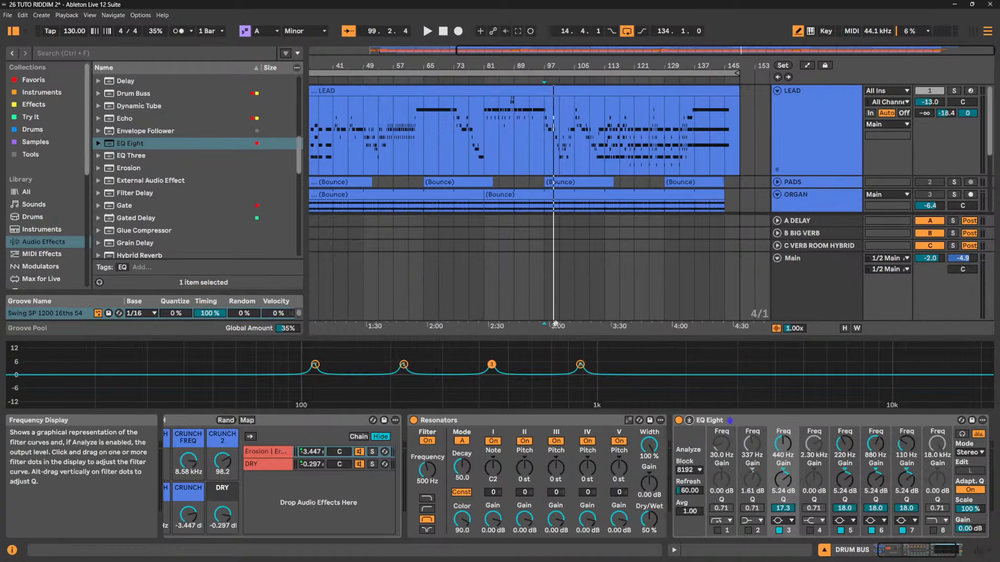
drag(569, 337, 605, 92)
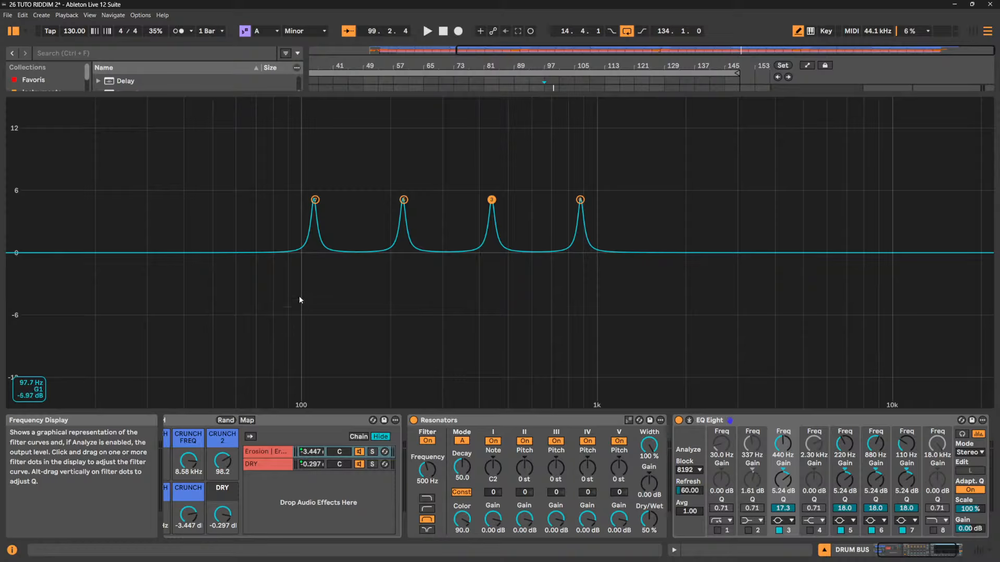
drag(264, 311, 653, 130)
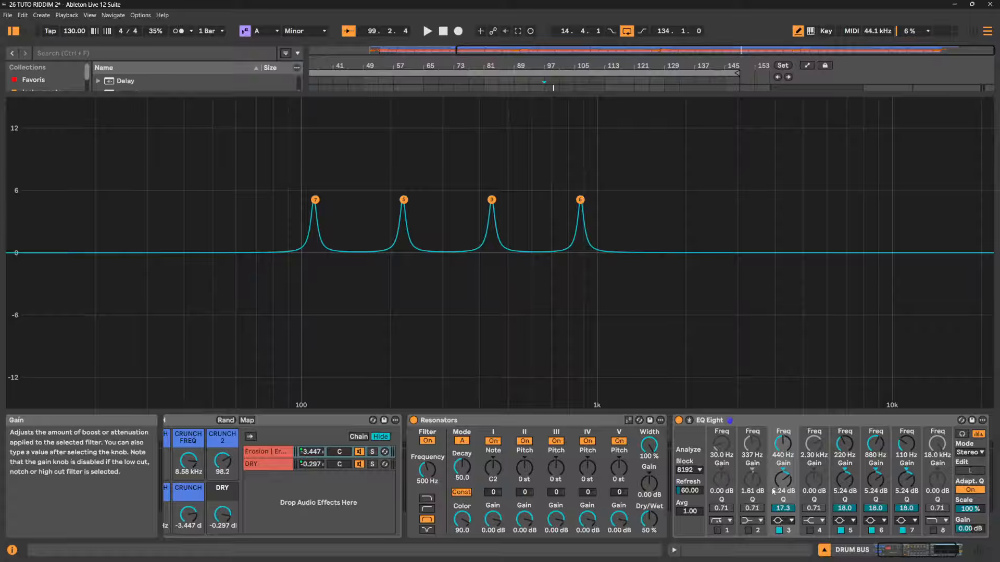
mouse_move(781, 484)
mouse_down()
mouse_move(780, 466)
mouse_move(781, 474)
mouse_up()
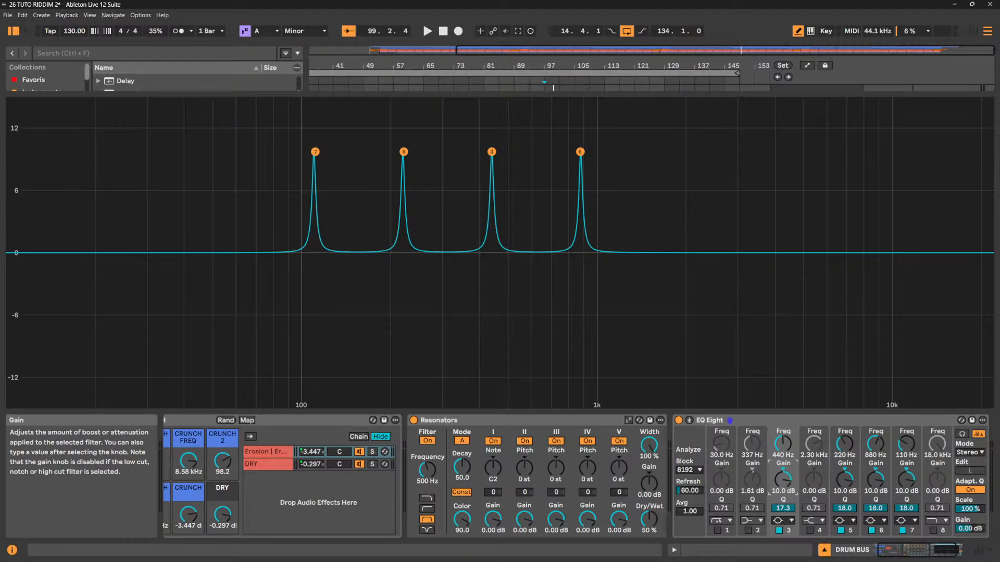
drag(783, 479, 782, 475)
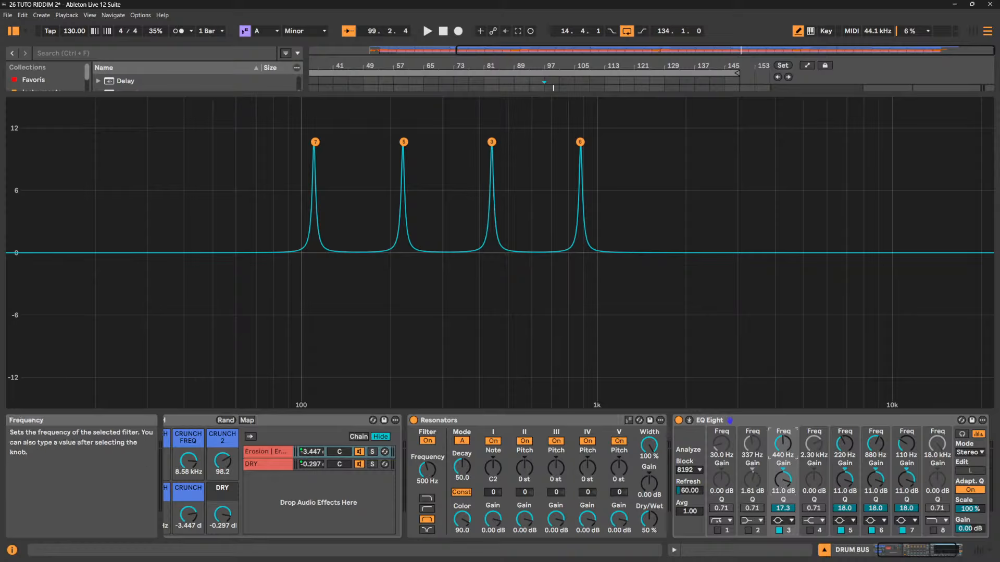
Shift the four EQ Eight filters together, taking filter 3 to 499 Hz, 469 Hz and 442 Hz, and undo the last shift
drag(782, 443, 782, 440)
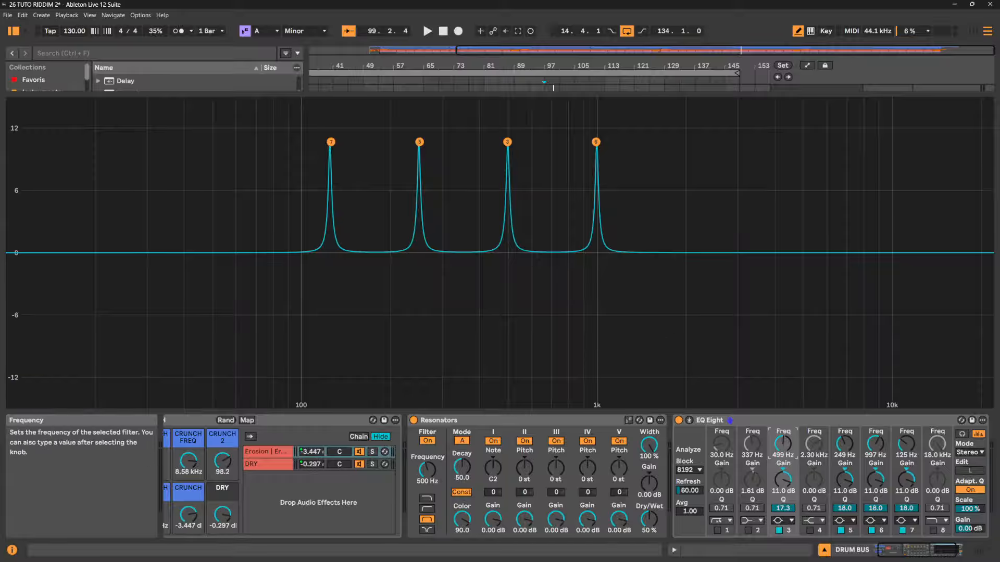
drag(782, 443, 782, 451)
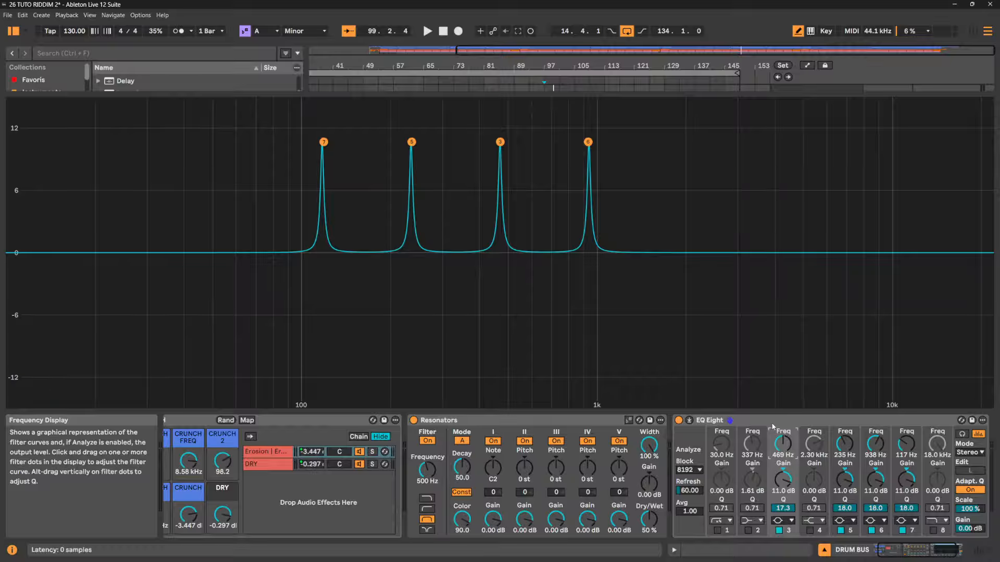
drag(783, 443, 782, 448)
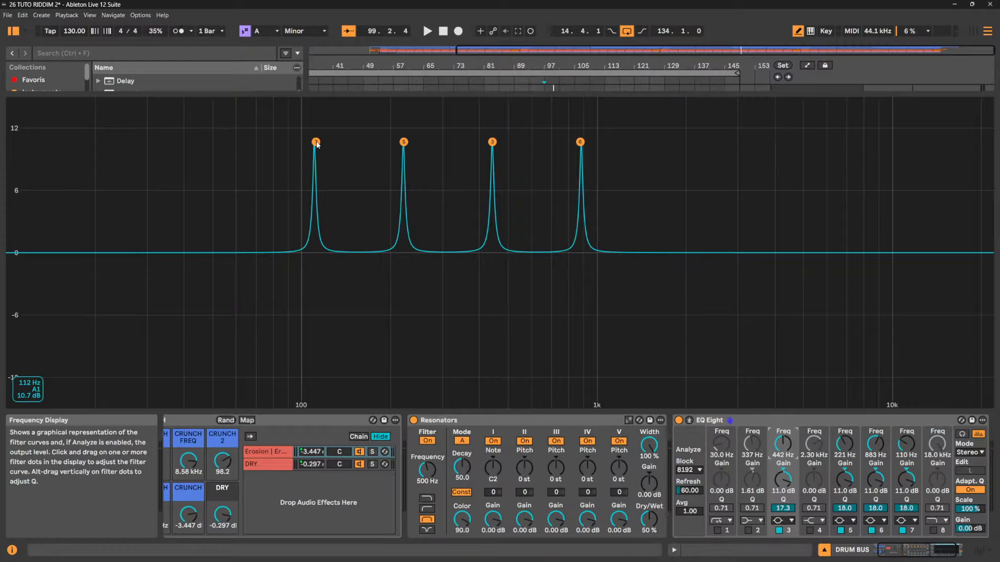
key(ctrl+z)
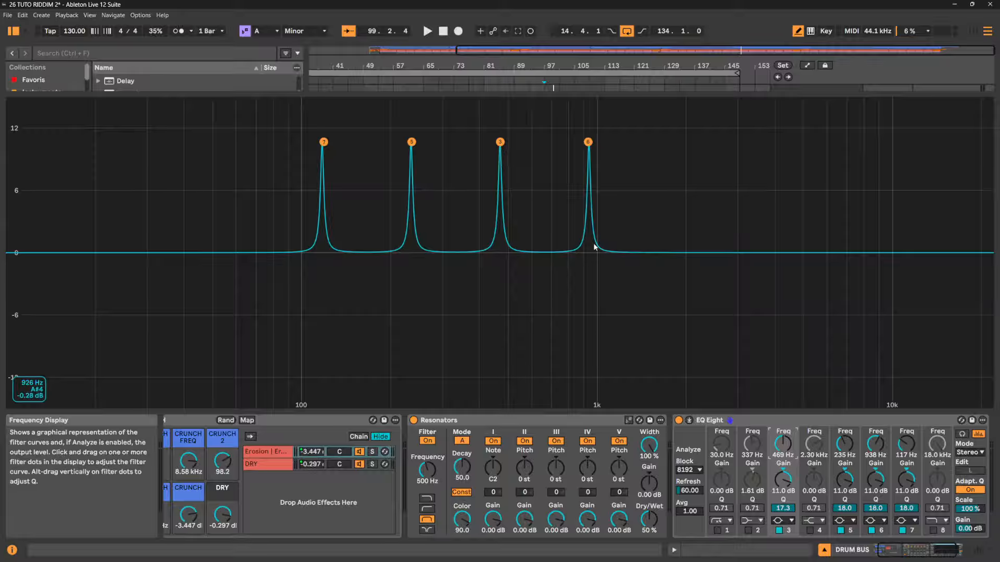
Delete EQ Eight from the DRUM BUS device chain
drag(282, 172, 625, 120)
click(753, 422)
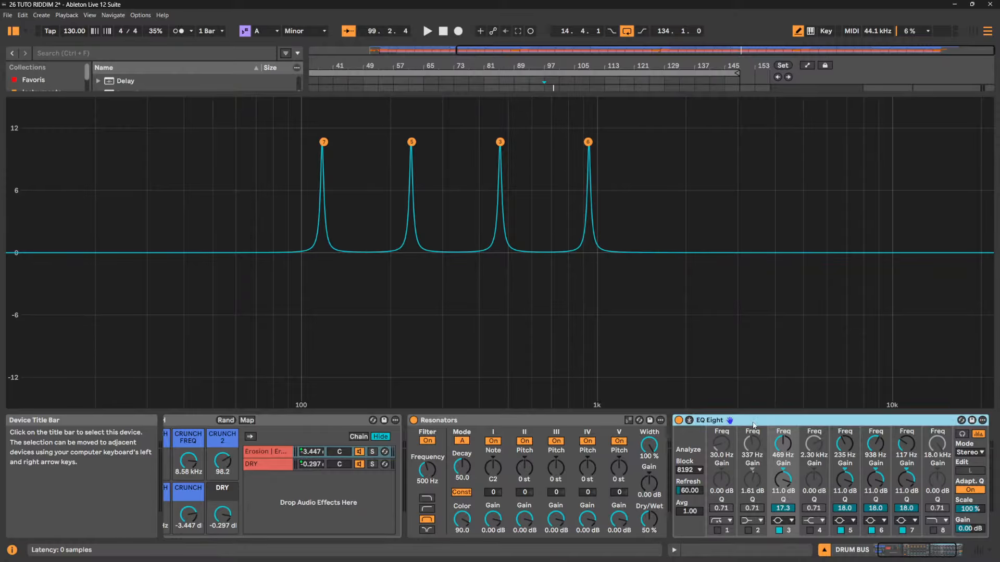
key(Delete)
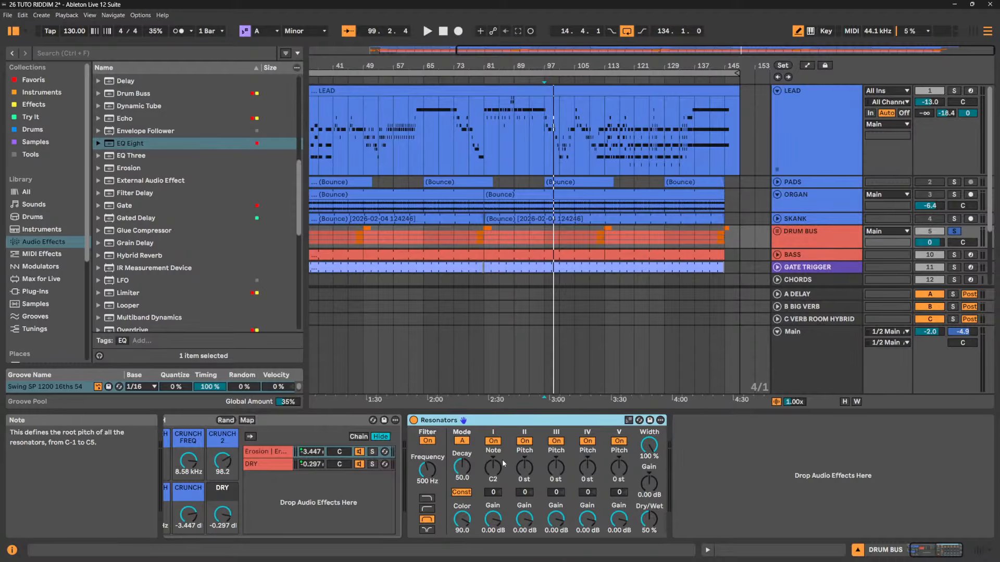
Audition Resonators during playback, setting Note to G2, Resonator II's pitch to +12 st and Resonator III's pitch to -12 st
key(space)
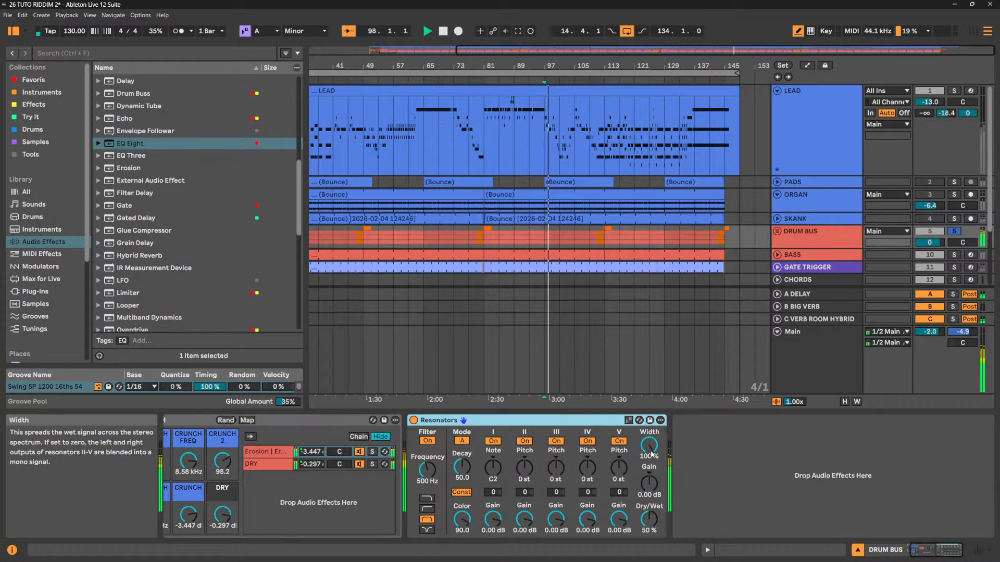
mouse_move(649, 445)
mouse_down()
mouse_move(648, 516)
mouse_move(649, 445)
mouse_up()
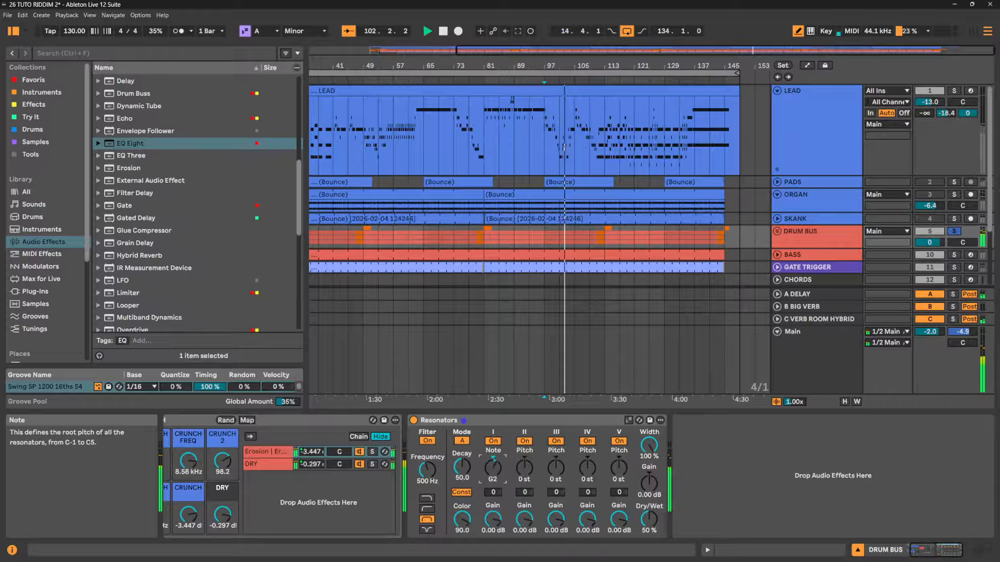
drag(497, 473, 556, 482)
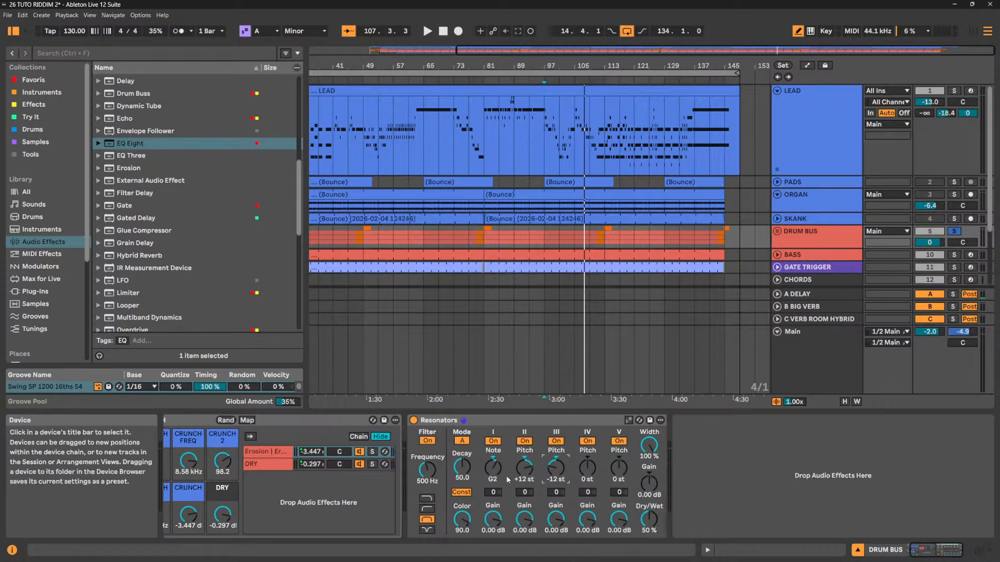
Play with Resonators set to Decay 87.3, filter Frequency 1.66 kHz, Resonator IV pitch +9 st and Resonator V pitch +13 st
key(space)
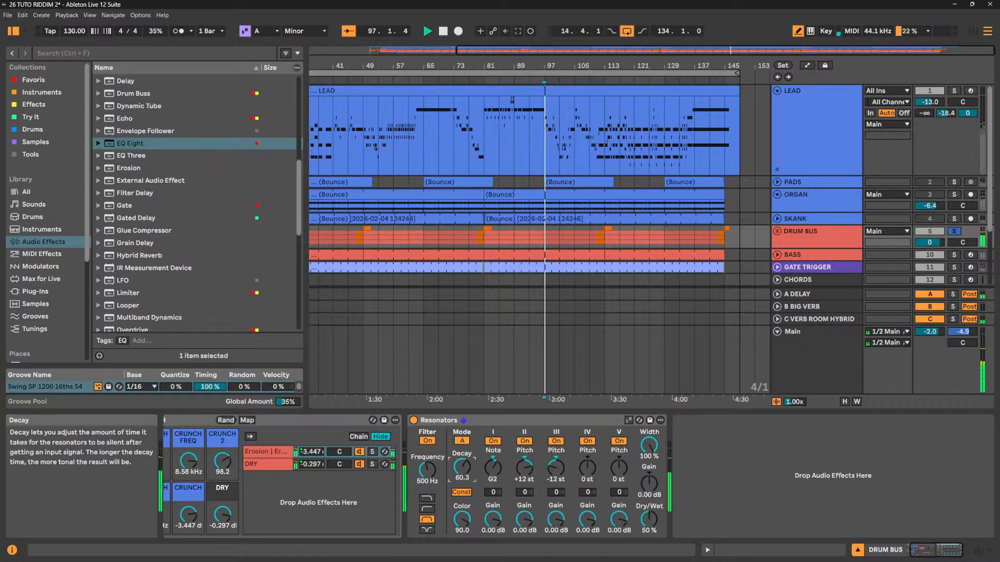
key(space)
drag(462, 471, 427, 452)
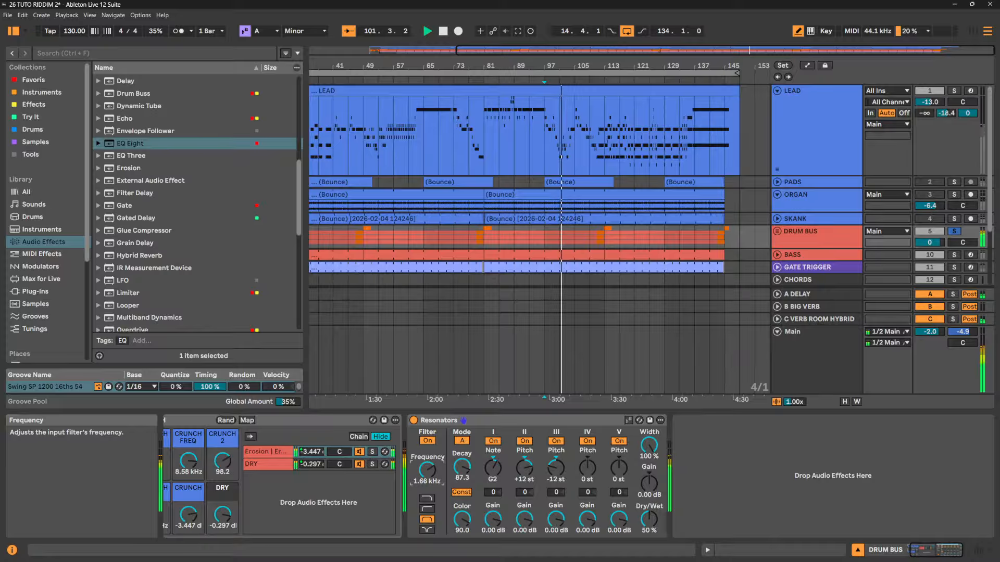
drag(588, 468, 618, 454)
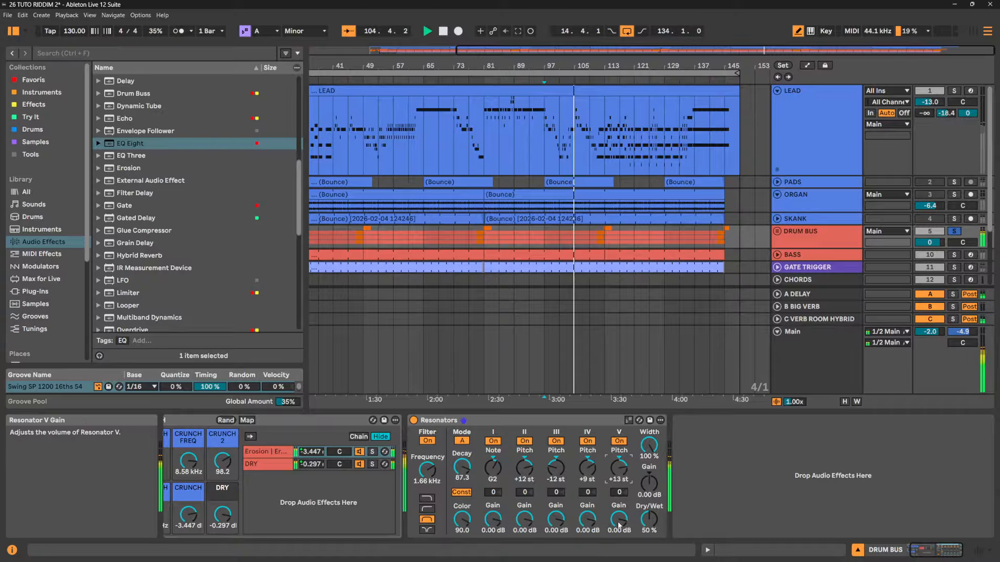
Lower Resonator I's gain to -33.6 dB and reset it to 0.00 dB
drag(493, 519, 526, 527)
key(Delete)
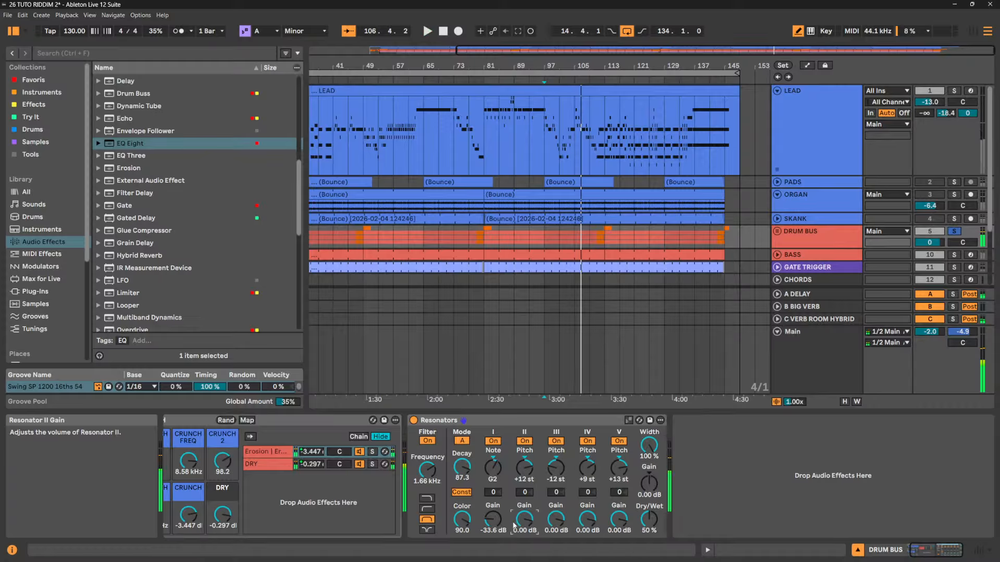
click(493, 519)
key(Delete)
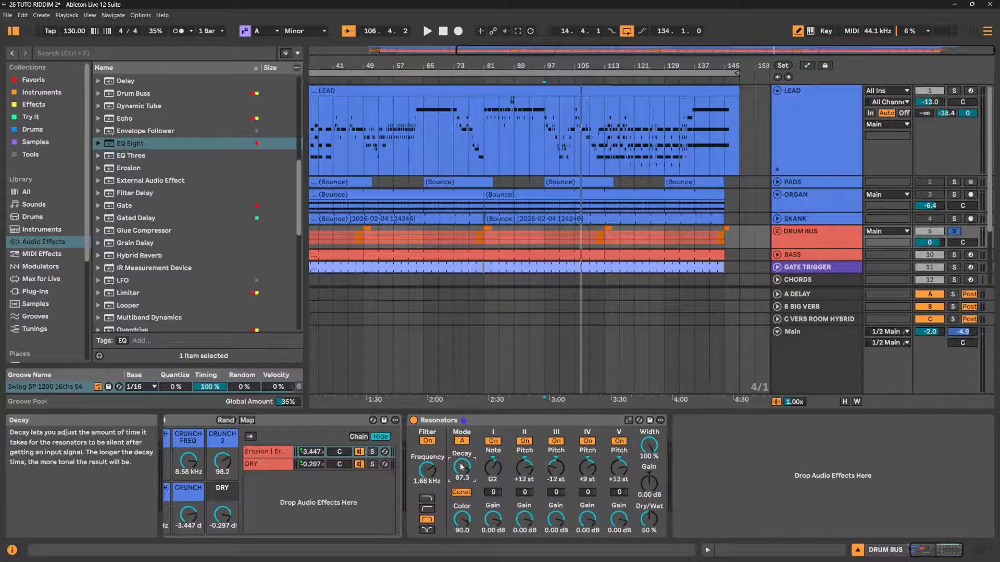
Set the Resonators Decay to 50.0 and, during playback, fine-tune Resonator II to 21 cents and Resonator III to 23 cents
drag(462, 467, 461, 560)
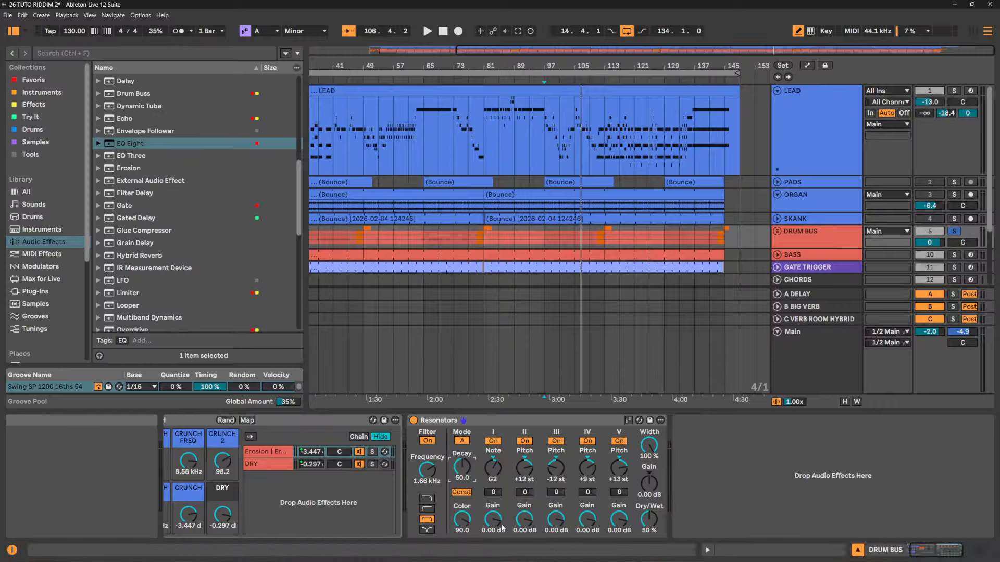
key(space)
mouse_move(527, 493)
mouse_down()
mouse_move(527, 482)
mouse_move(556, 481)
mouse_up()
key(space)
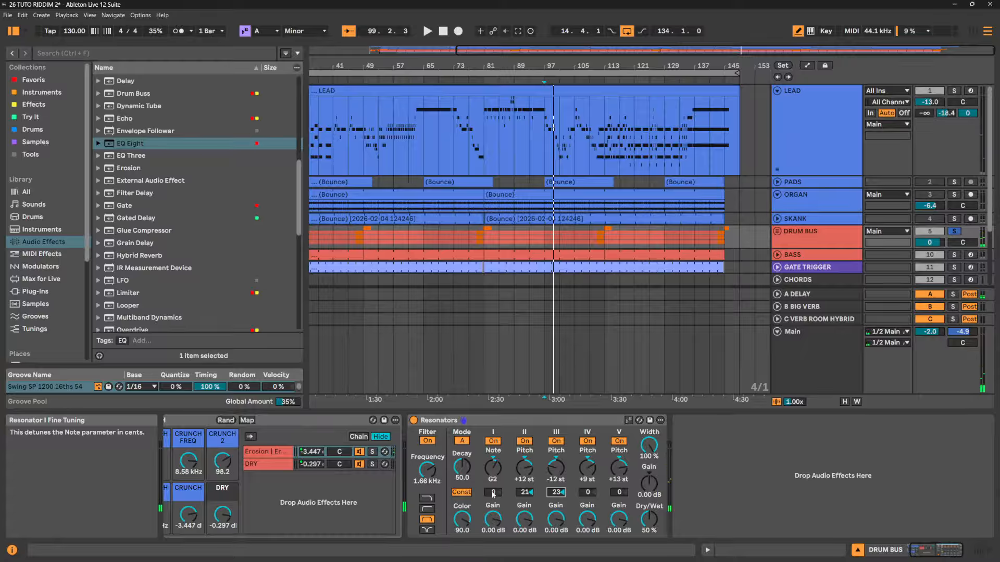
Try fine-tuning Resonator I to 15 cents, then reset the fine tuning of Resonators I, II and III to 0
drag(493, 493, 493, 485)
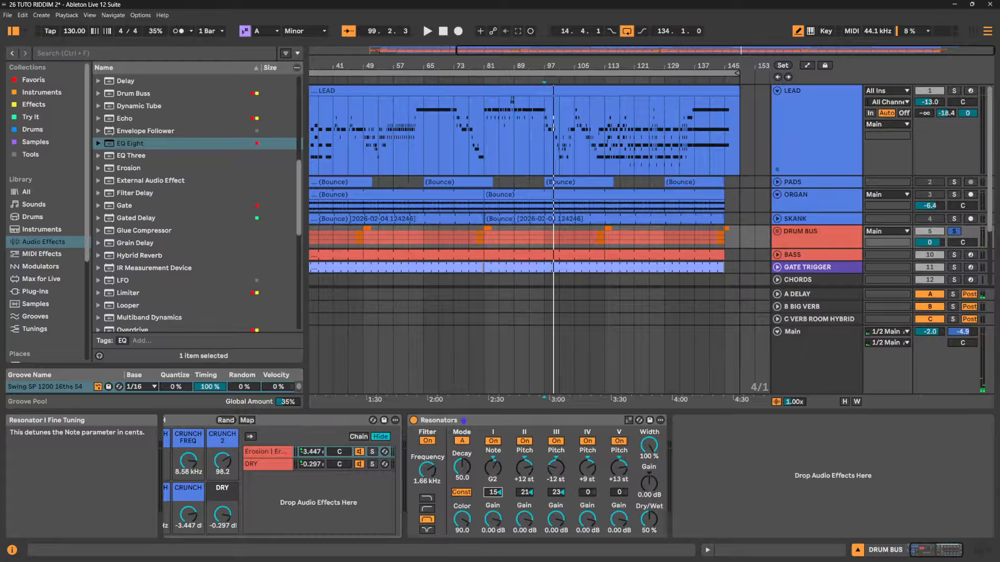
double_click(494, 495)
click(525, 494)
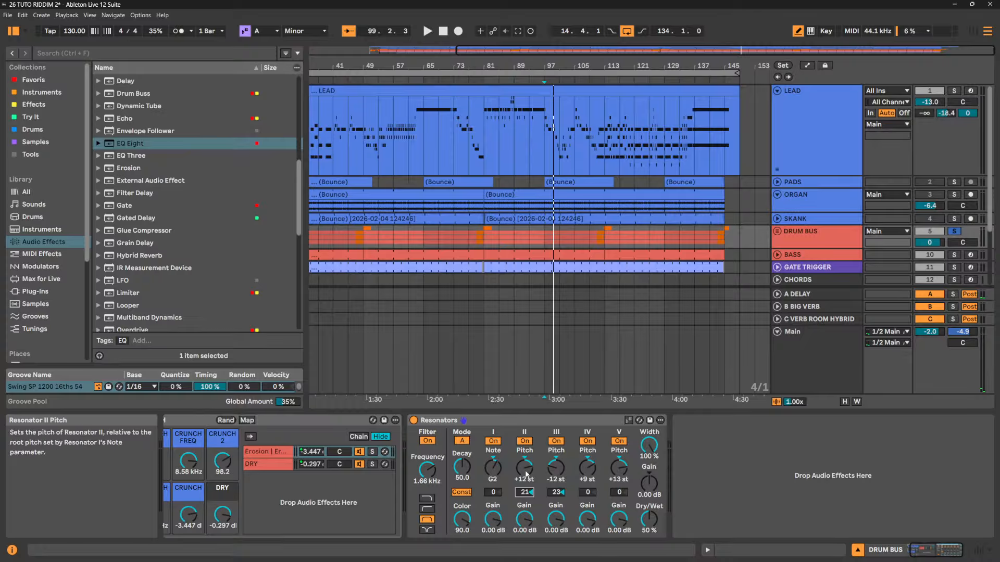
click(556, 492)
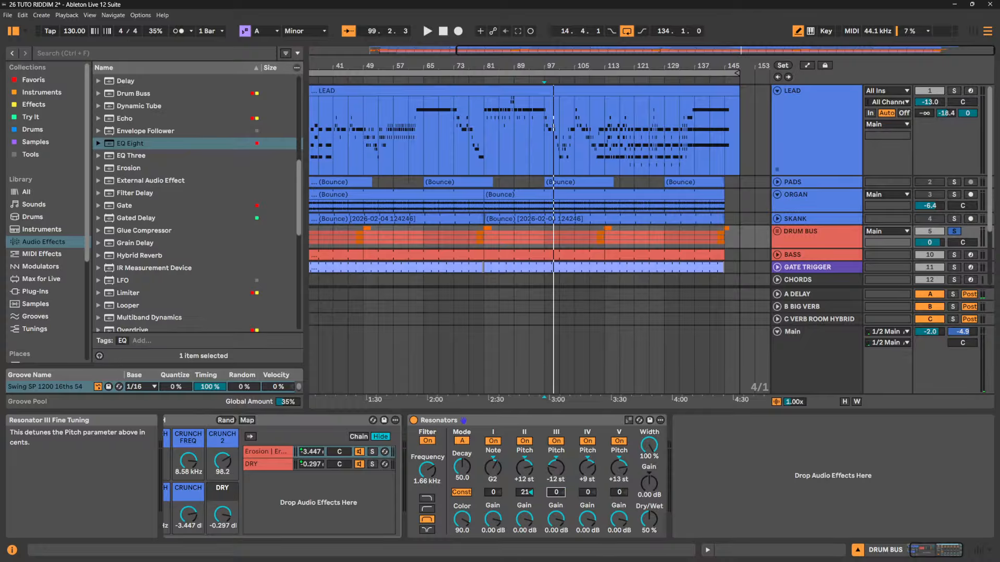
click(586, 493)
double_click(525, 493)
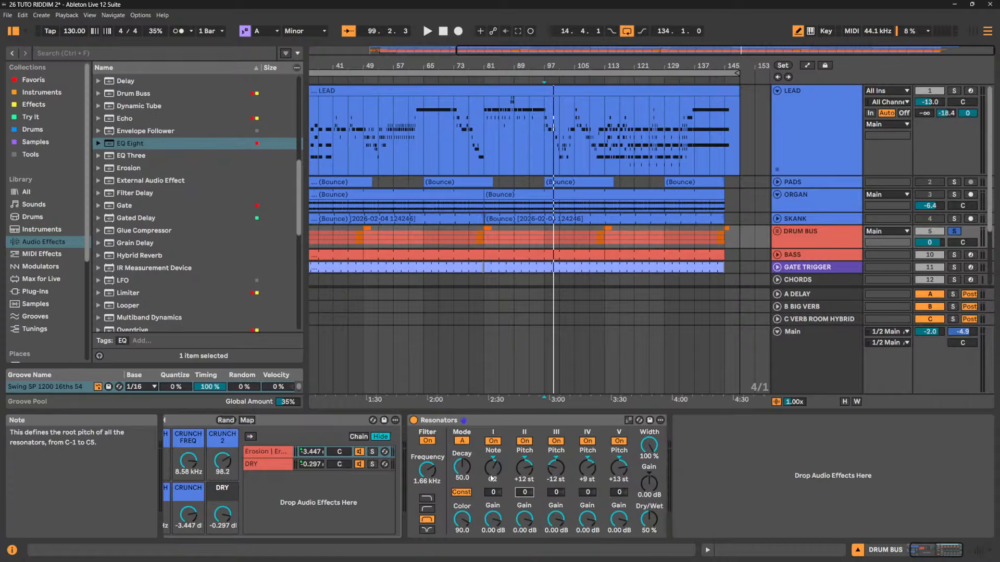
Set Note to A2 and the pitches of Resonators II to V to +2, +3, +5 and +7 st, and audition the result
drag(491, 478, 491, 465)
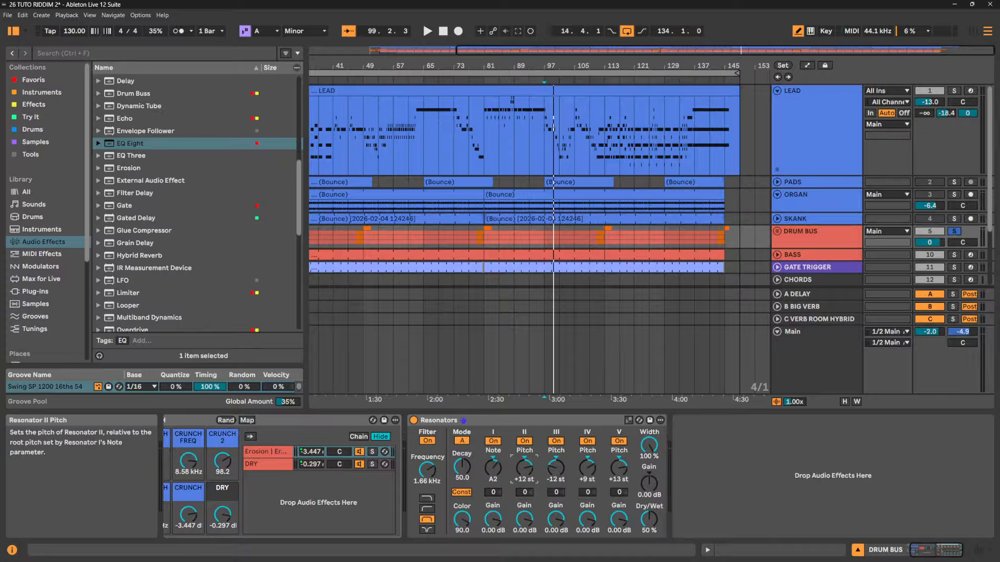
drag(525, 467, 524, 475)
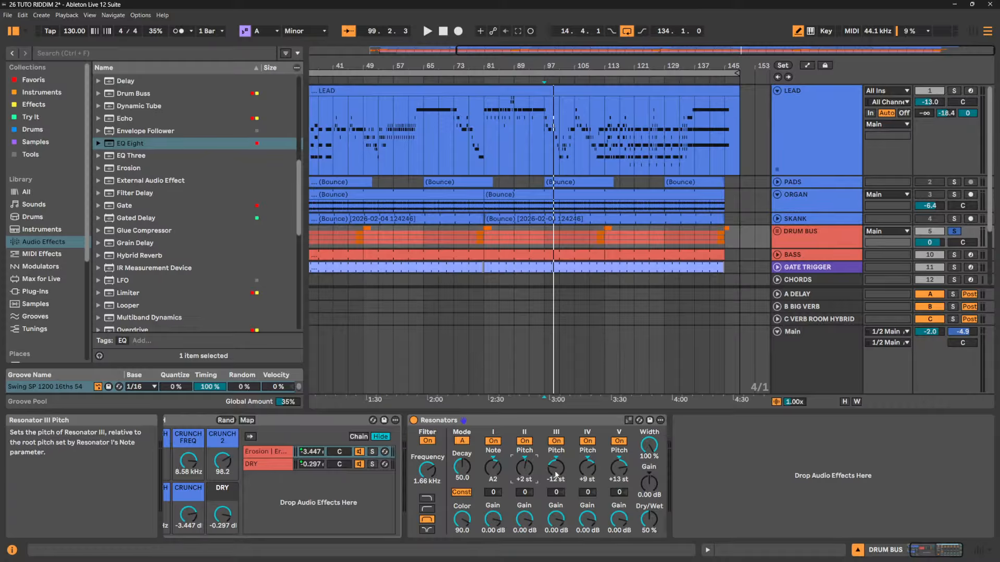
drag(556, 474, 556, 462)
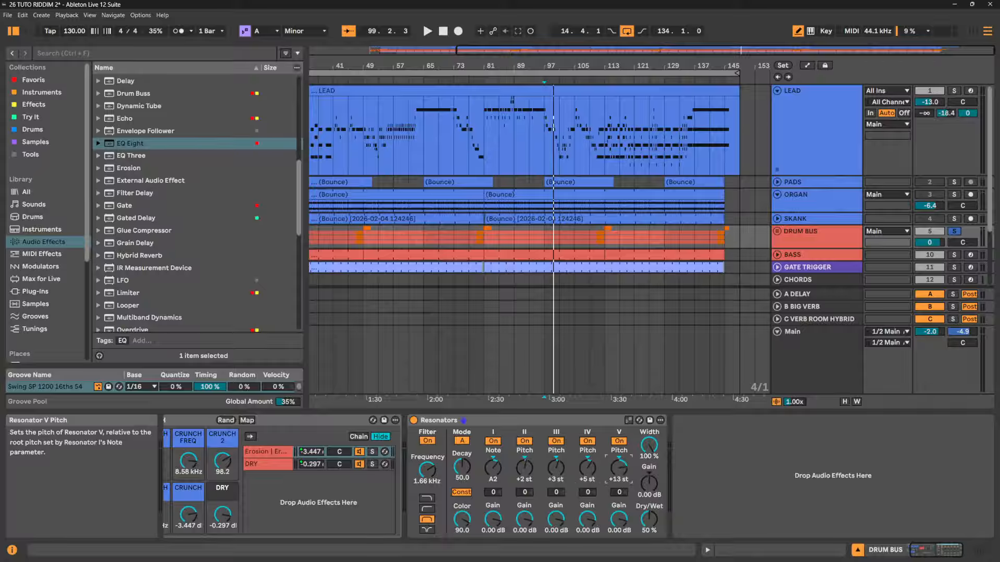
drag(619, 468, 618, 475)
key(space)
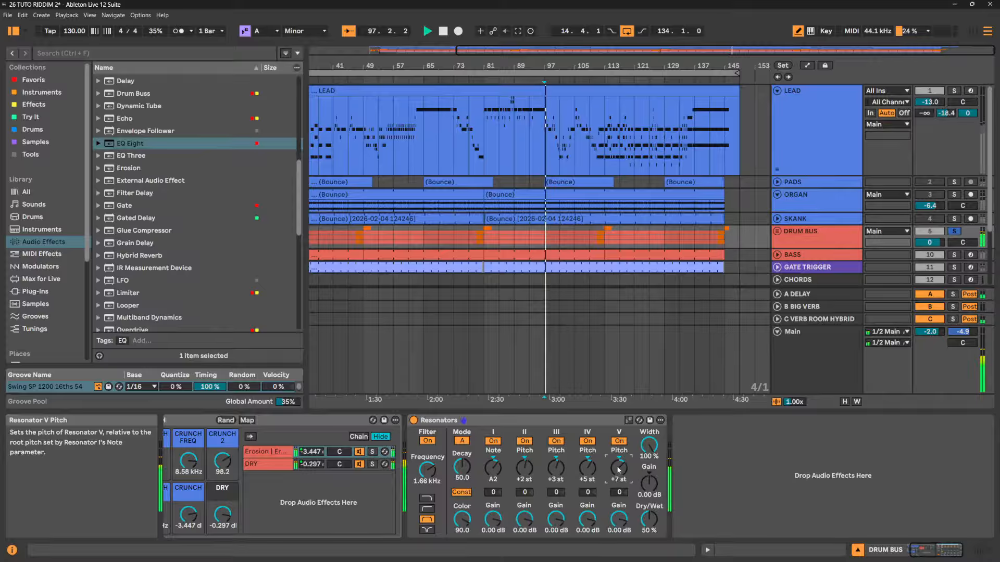
key(space)
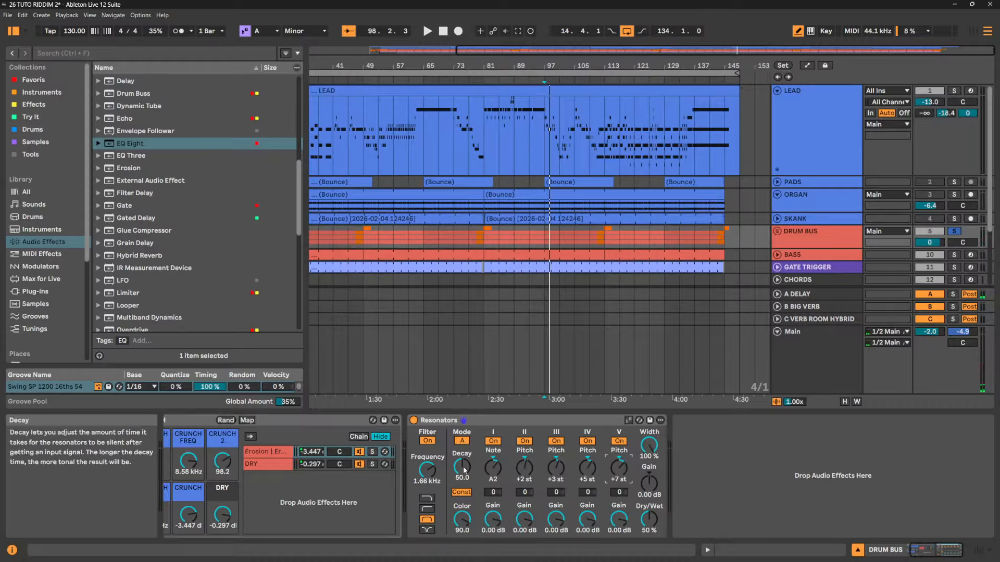
Set Decay to 59.5 and the output Gain to 5.00 dB, lower the gains of Resonators II and IV to -∞ dB, and audition
drag(464, 469, 464, 465)
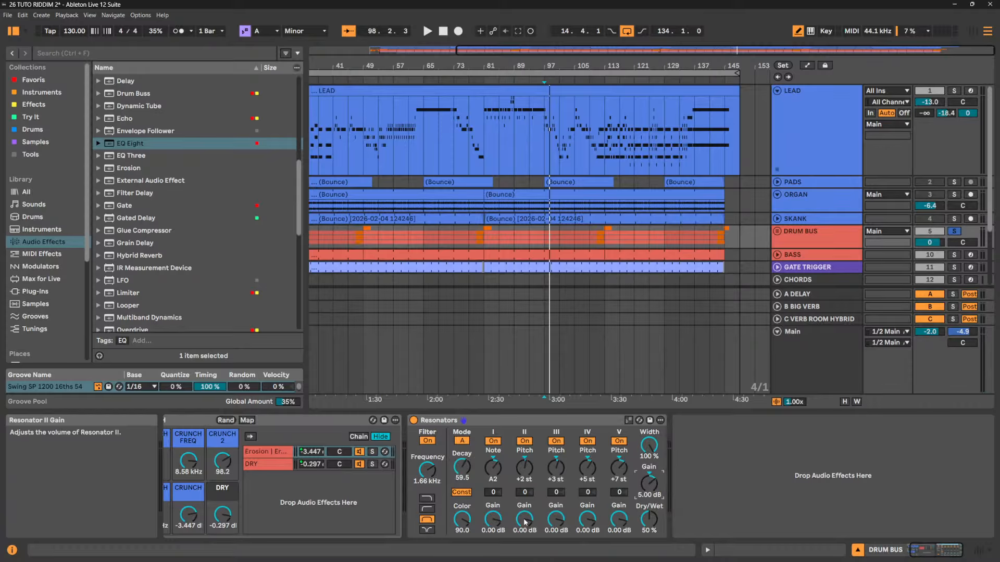
drag(524, 519, 524, 552)
drag(588, 519, 587, 552)
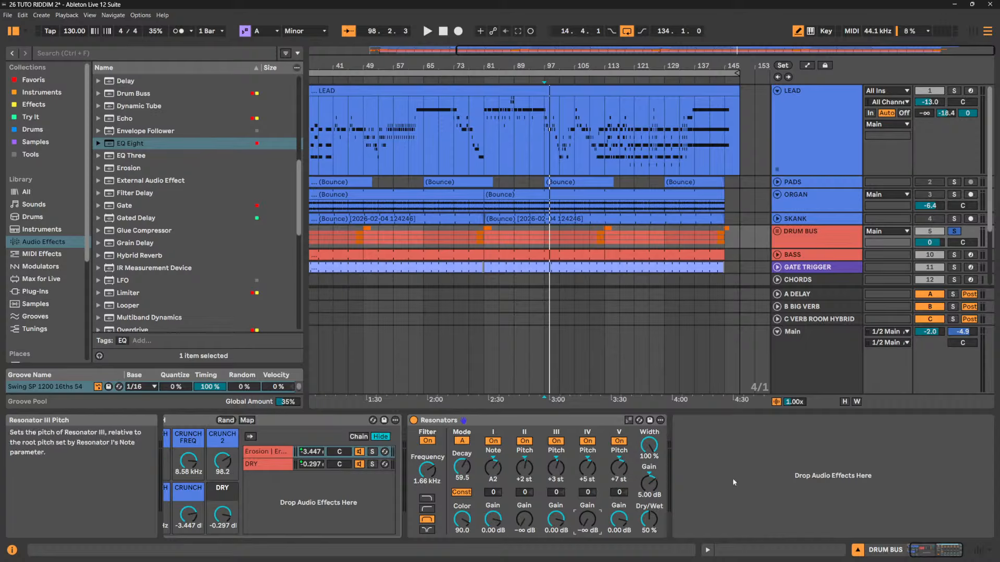
key(space)
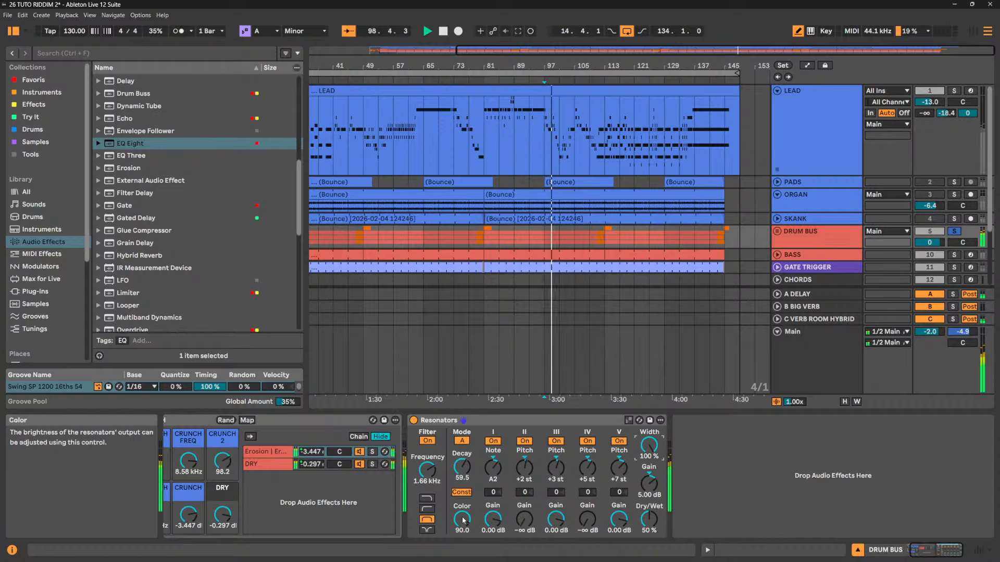
key(space)
Reset the gains of Resonators II and IV to 0.00 dB, then lower them to -67.0 dB and -∞ dB
double_click(525, 524)
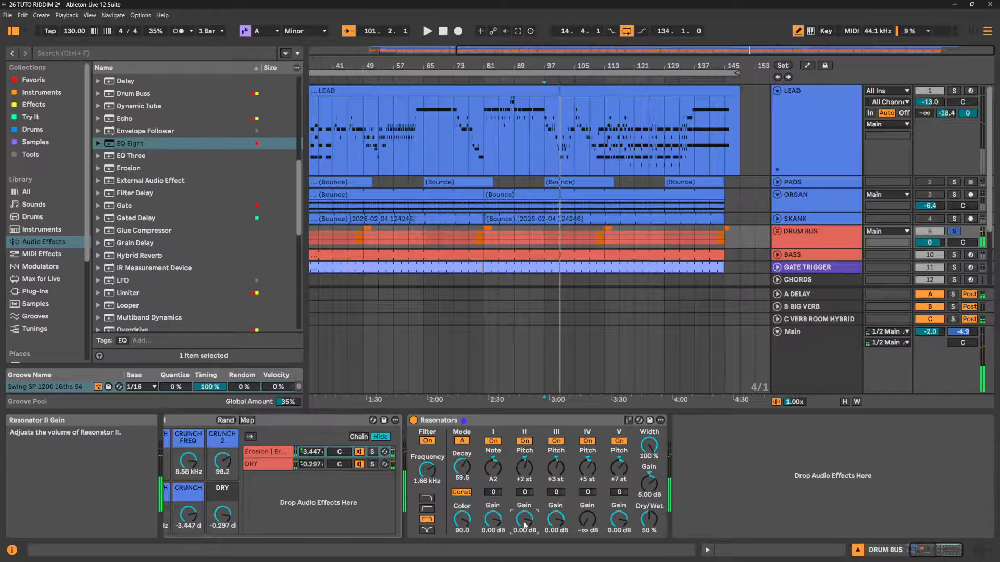
double_click(587, 521)
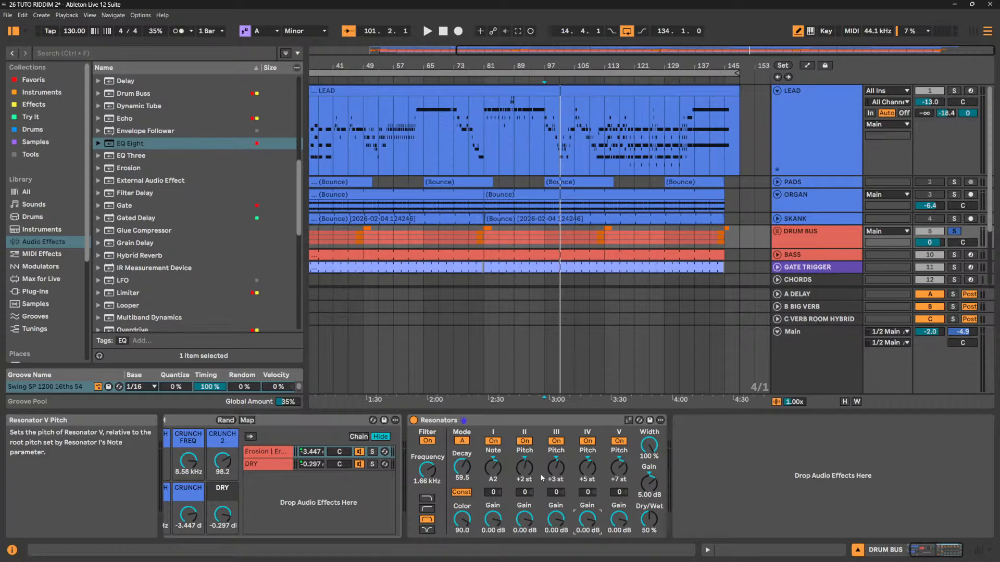
drag(527, 522, 527, 547)
drag(588, 520, 587, 552)
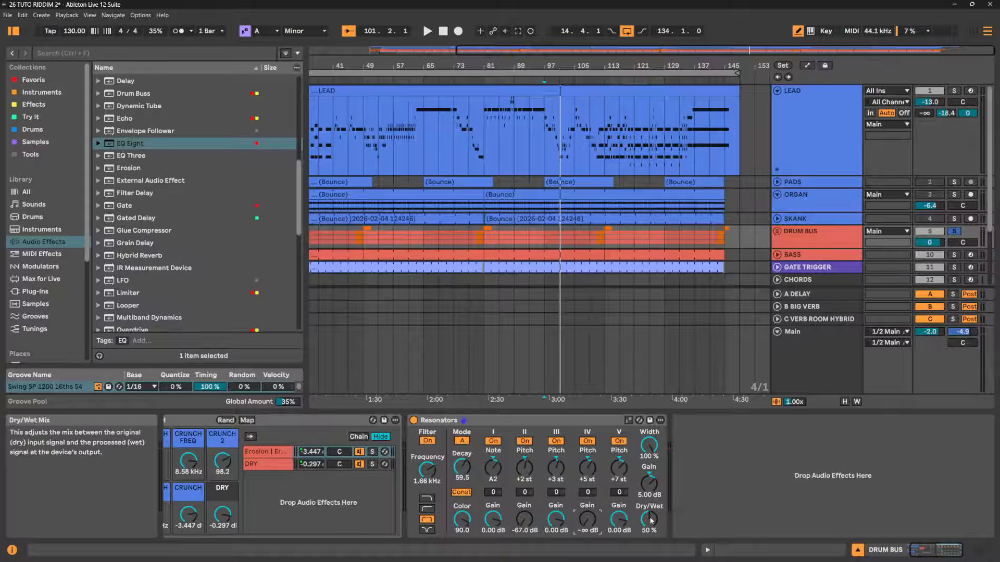
Raise the Resonators Dry/Wet to 100 % during playback and restart playback to hear the fully wet sound
key(space)
drag(649, 526, 649, 495)
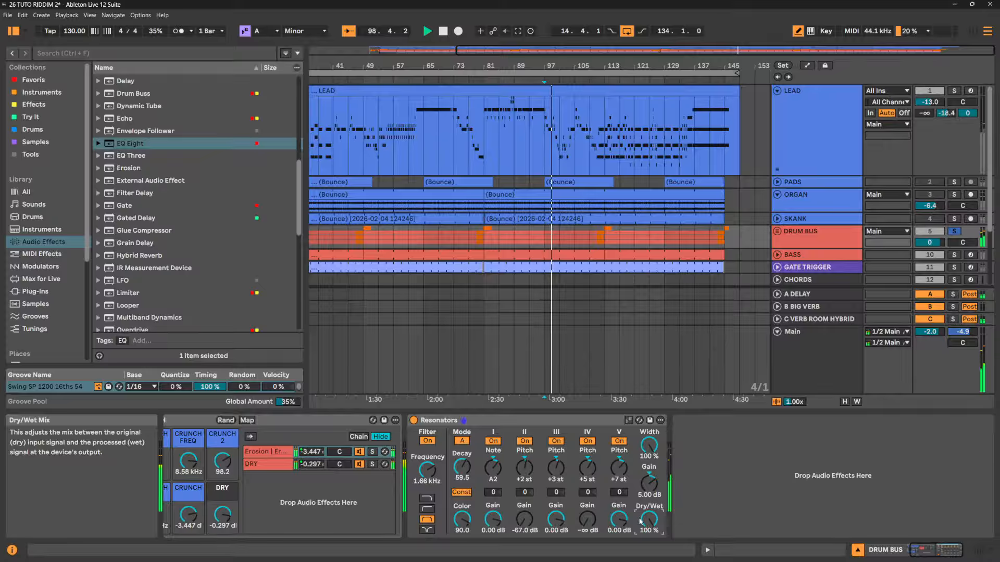
key(space)
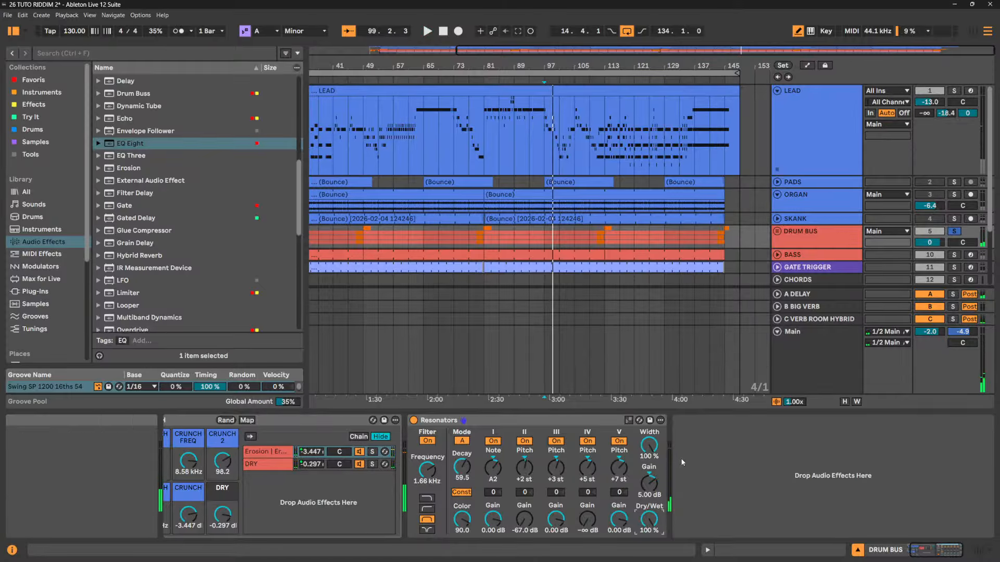
key(space)
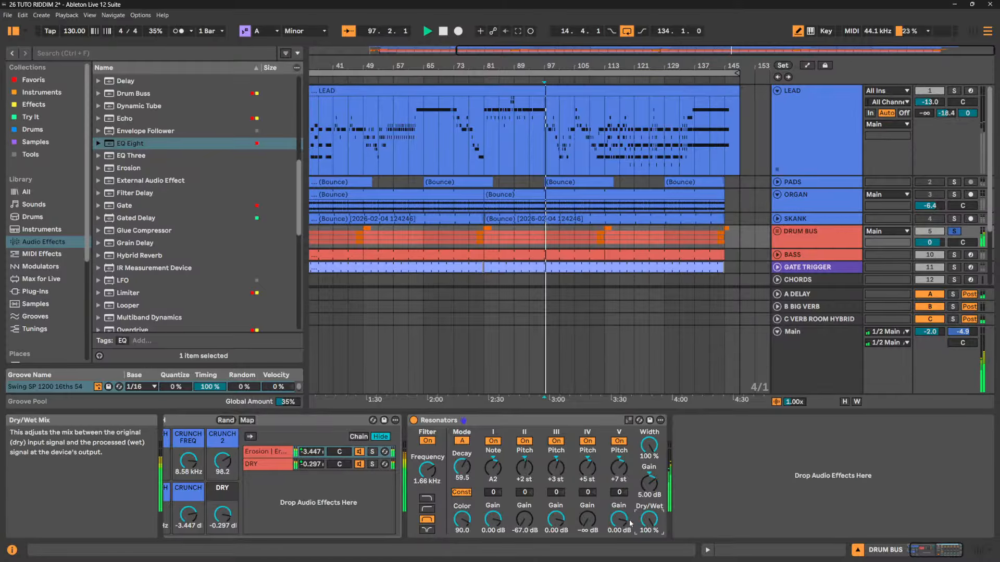
Lower the gains of Resonators III and V to -∞ dB and sweep Resonator I's Note to C#4 during playback
drag(619, 519, 619, 552)
drag(559, 516, 559, 557)
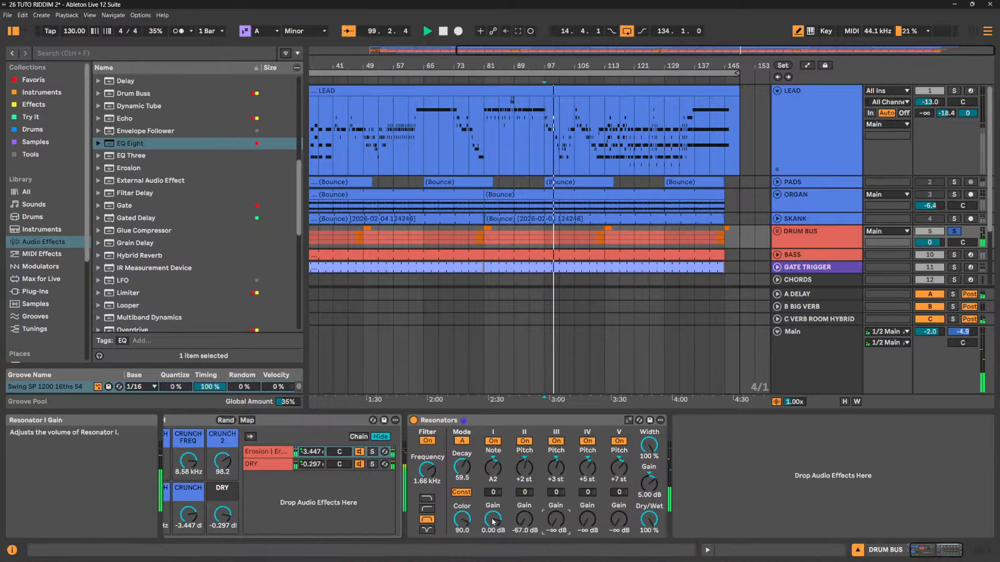
mouse_move(492, 468)
mouse_down()
mouse_move(492, 455)
mouse_move(492, 469)
mouse_up()
key(space)
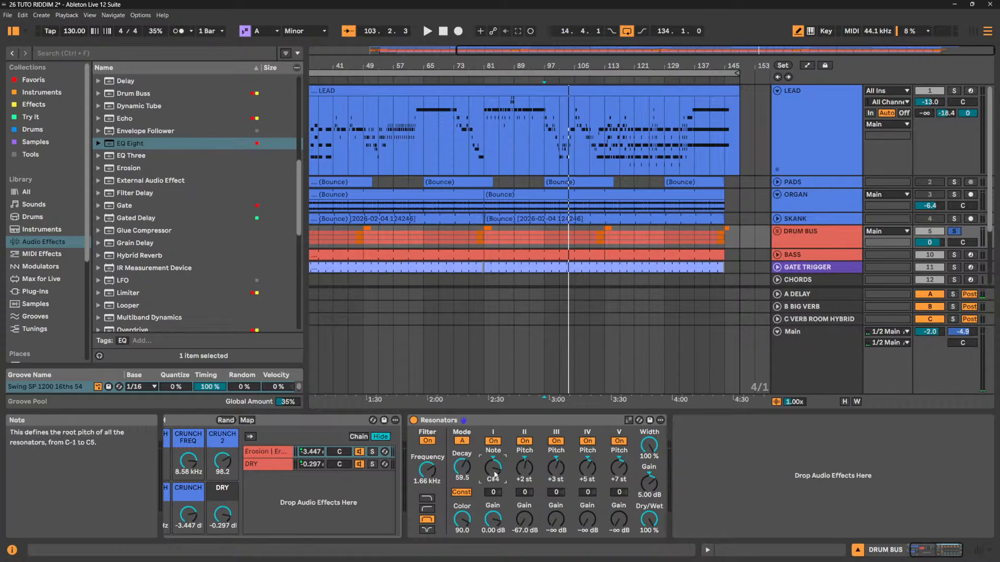
Audition Note at A4 with Resonators III and V gains reset to 0.00 dB, Resonator II gain at -∞ dB and Width at 98 %
mouse_move(495, 475)
mouse_down()
mouse_move(495, 461)
mouse_move(493, 470)
mouse_up()
key(space)
double_click(556, 520)
drag(528, 520, 528, 531)
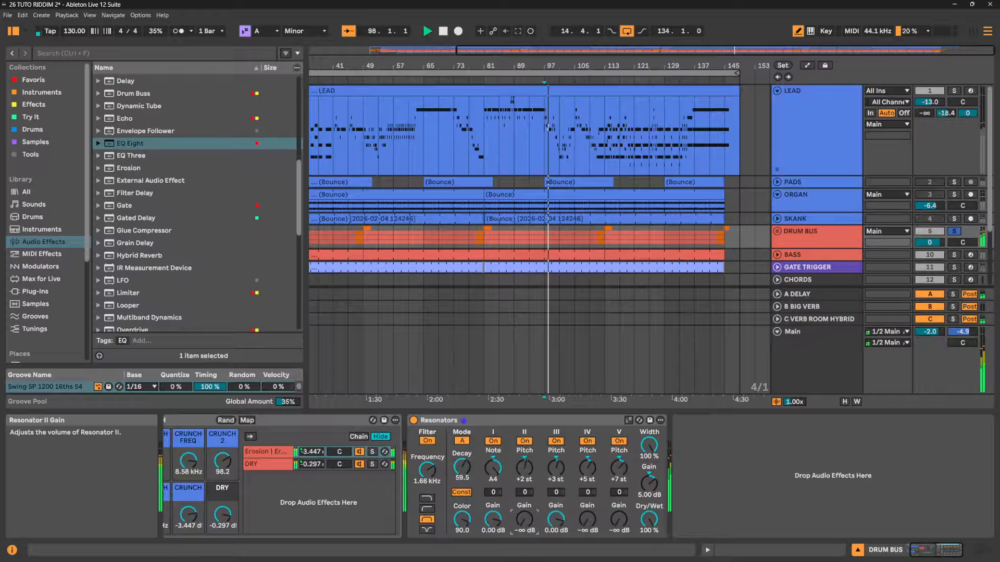
double_click(622, 523)
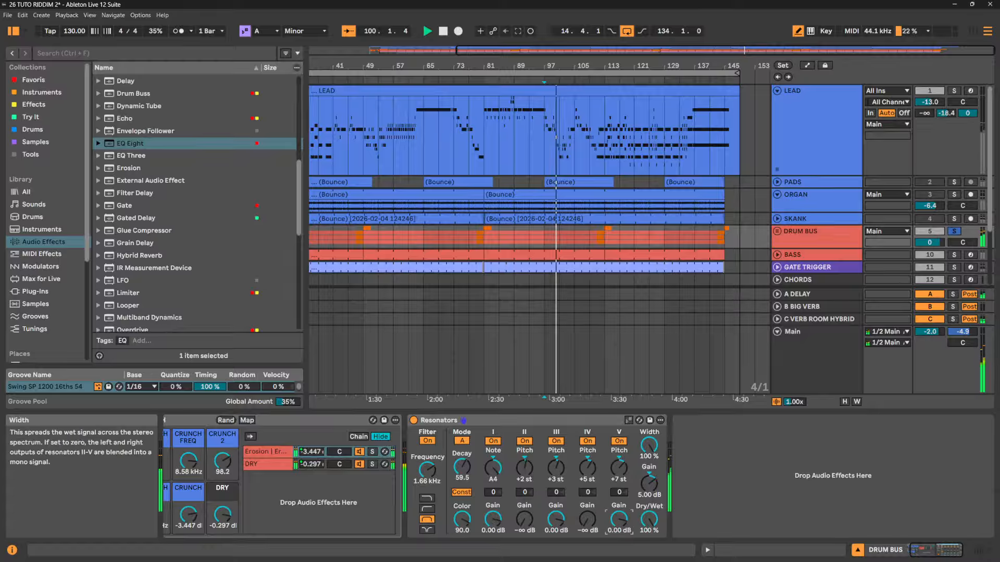
mouse_move(648, 446)
mouse_down()
mouse_move(649, 457)
mouse_move(649, 446)
mouse_up()
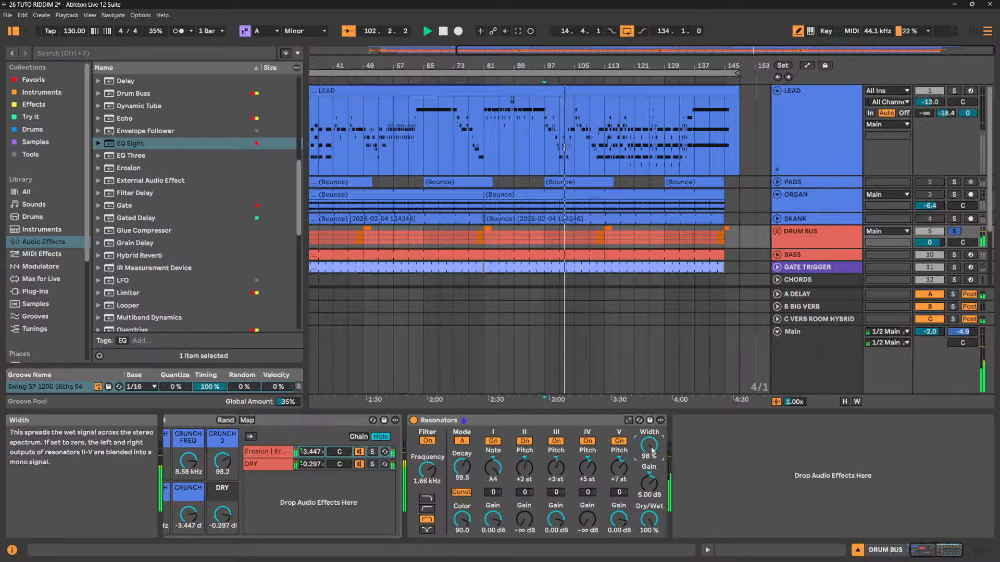
Compare the decay with Const switched off and on, setting Decay to 57.1 during playback and leaving Const enabled
click(457, 493)
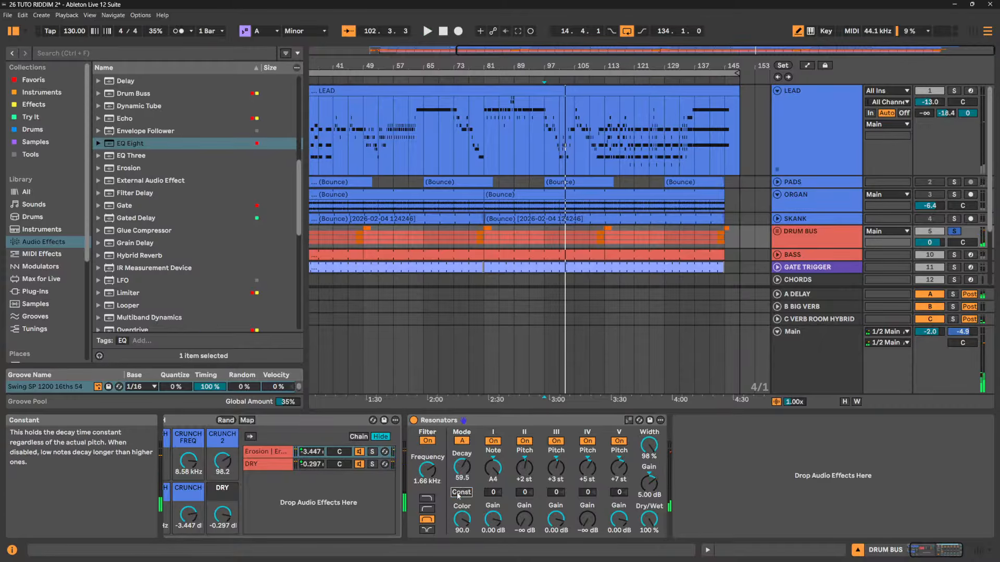
click(457, 493)
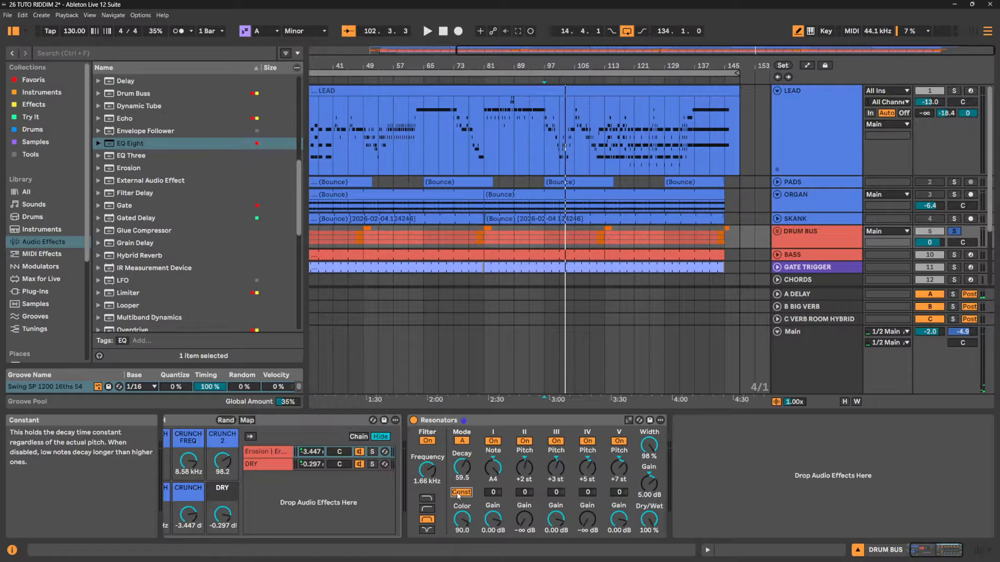
click(467, 493)
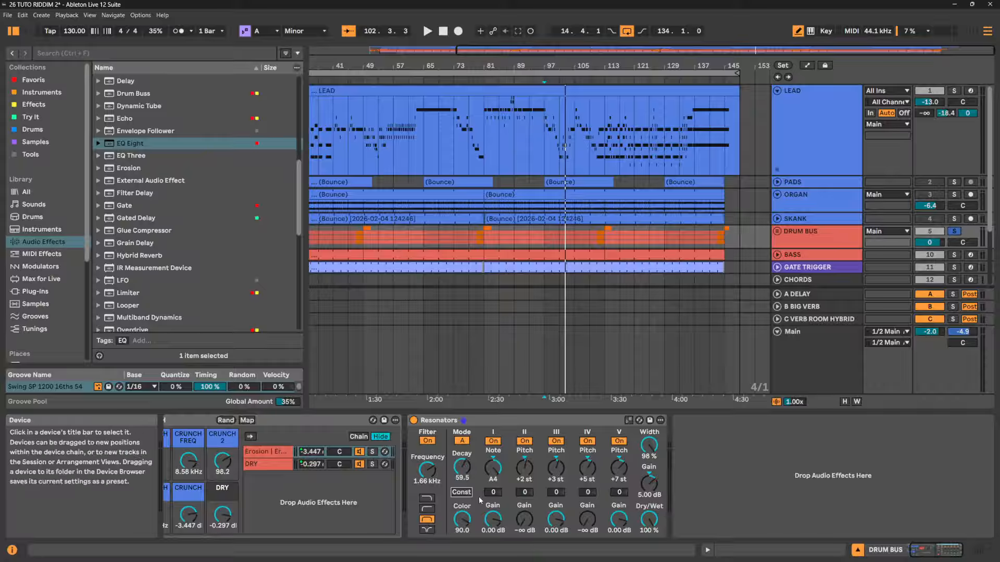
key(space)
mouse_move(462, 467)
mouse_down()
mouse_move(462, 494)
mouse_move(462, 468)
mouse_up()
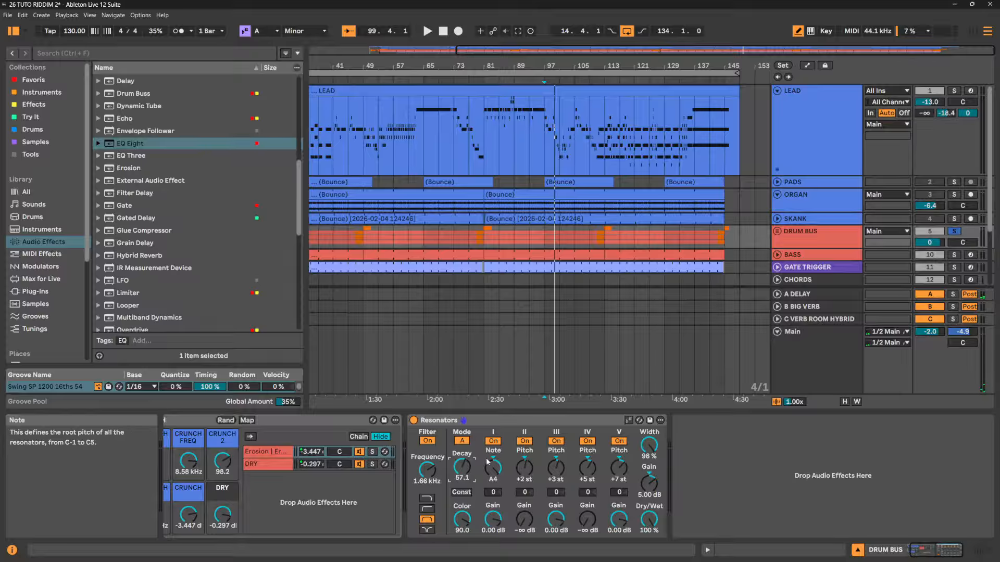
key(space)
click(461, 492)
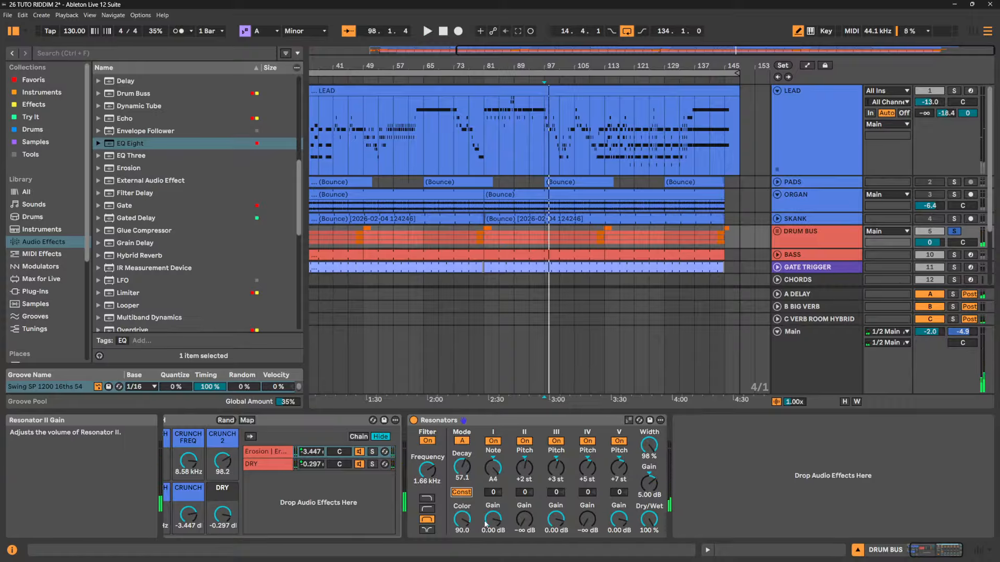
Set Color to 100, Dry/Wet to 48 % and Note to A2, and play back the drums
drag(472, 506, 473, 497)
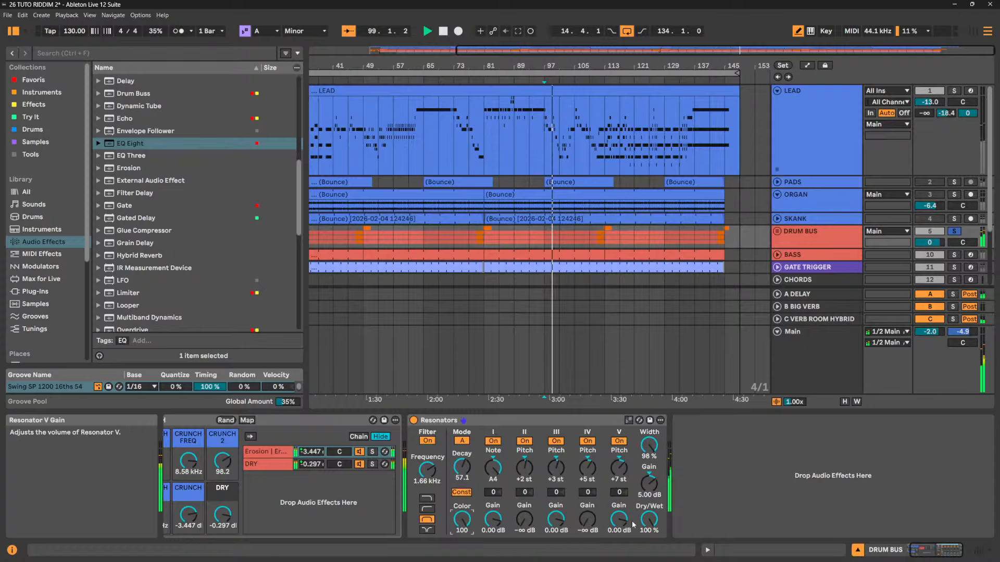
drag(649, 520, 649, 546)
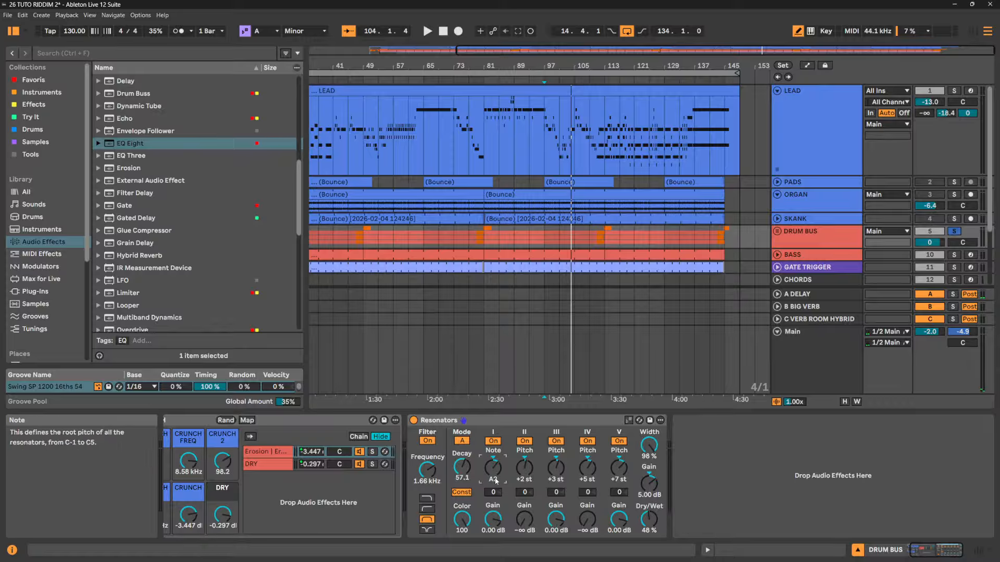
key(space)
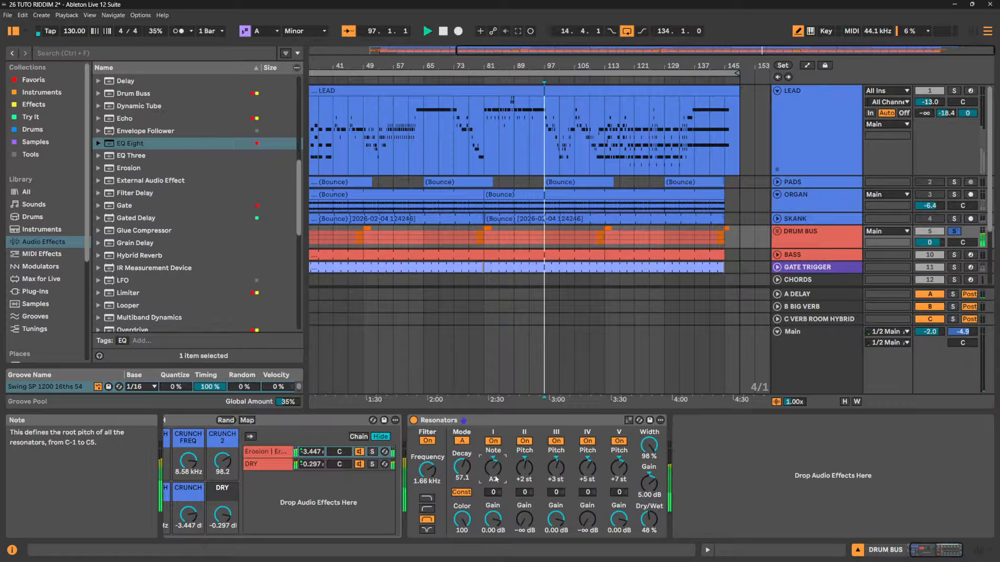
Switch Resonators I and II off during playback, then switch both on again and stop
click(494, 442)
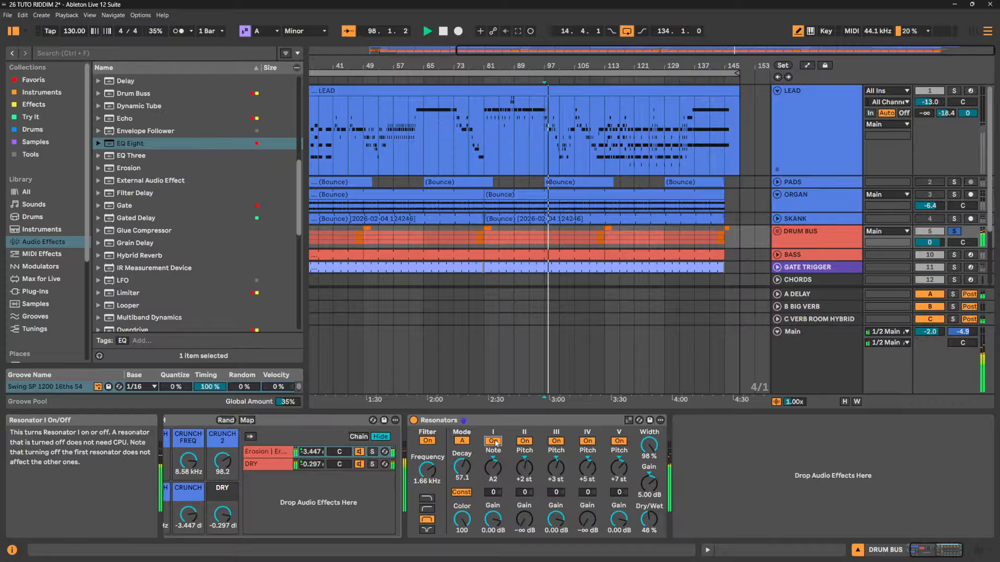
click(525, 441)
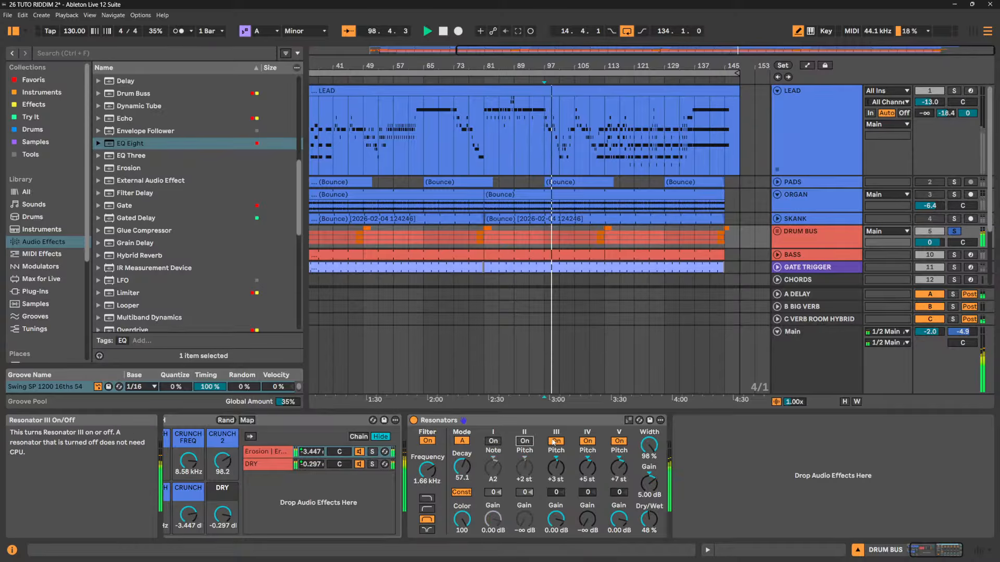
click(518, 442)
click(494, 442)
key(space)
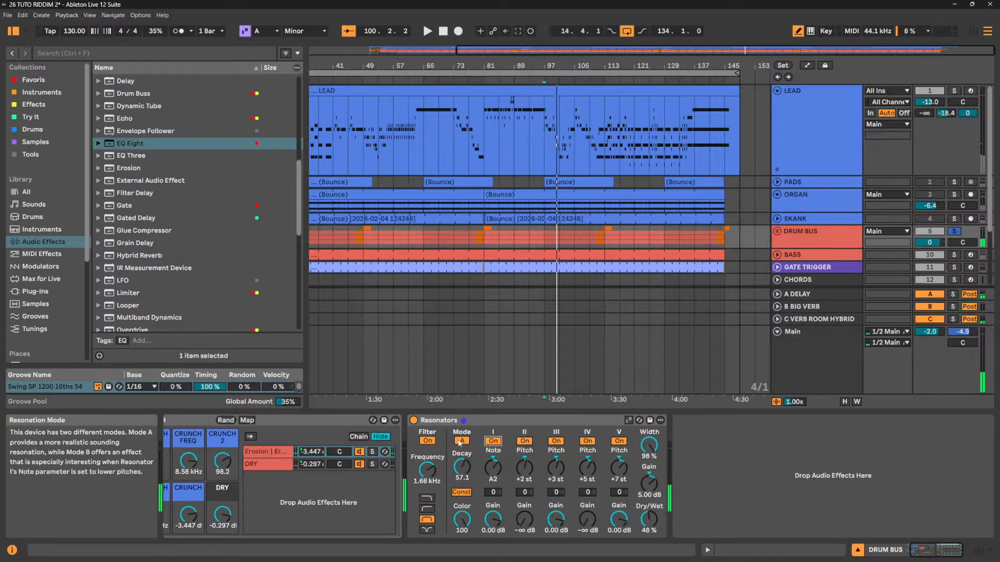
Switch the Resonators resonance mode to B and audition it
click(461, 441)
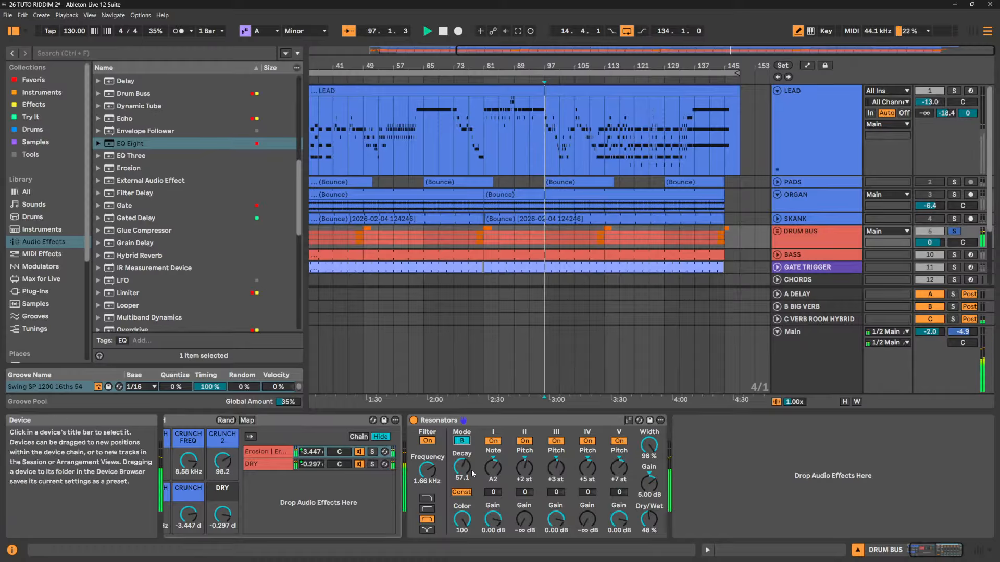
Play the drums while sweeping the Resonators Note to C4, trying Dry/Wet at 100 % before setting it to 44 %
key(space)
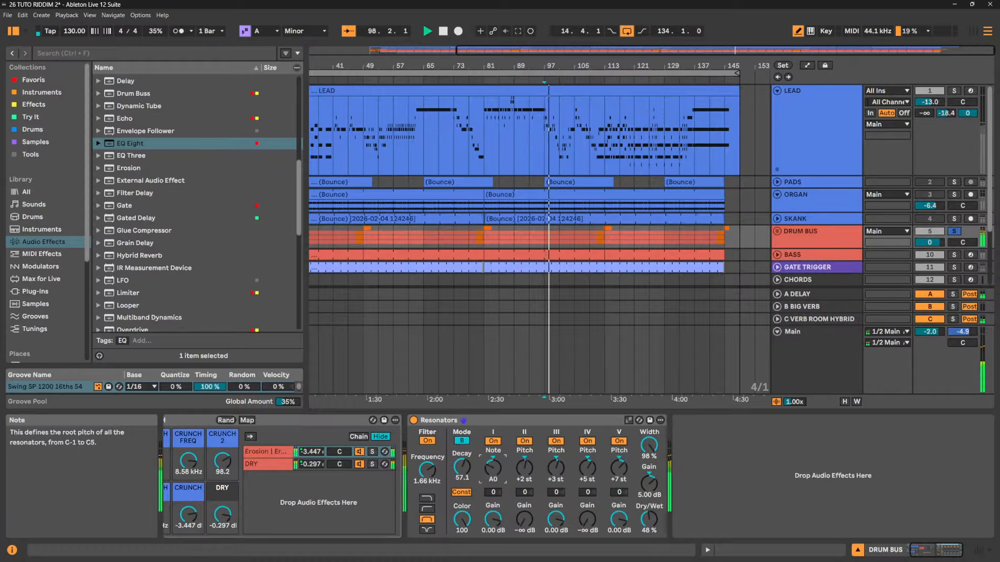
drag(489, 464, 582, 489)
drag(650, 519, 649, 468)
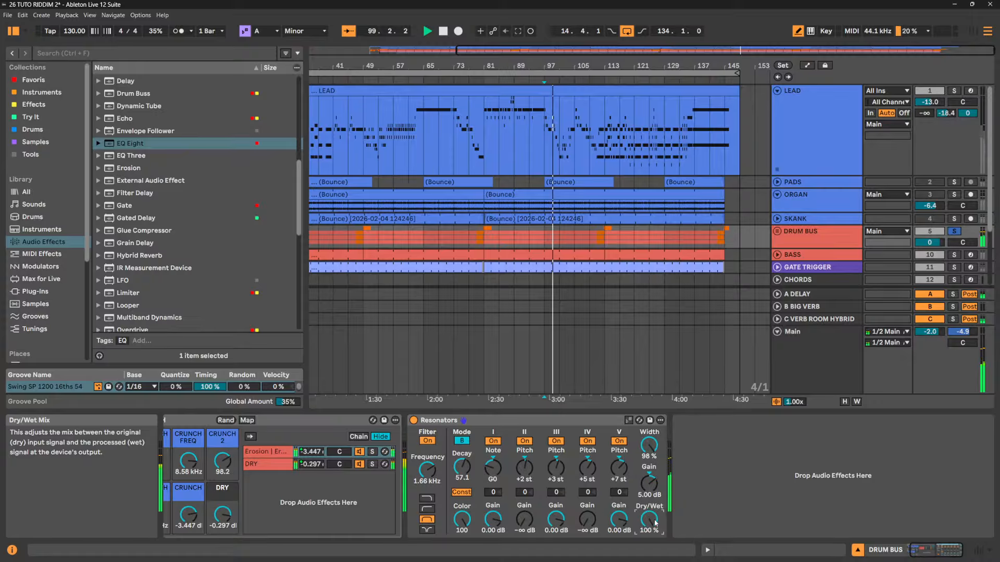
drag(492, 467, 493, 440)
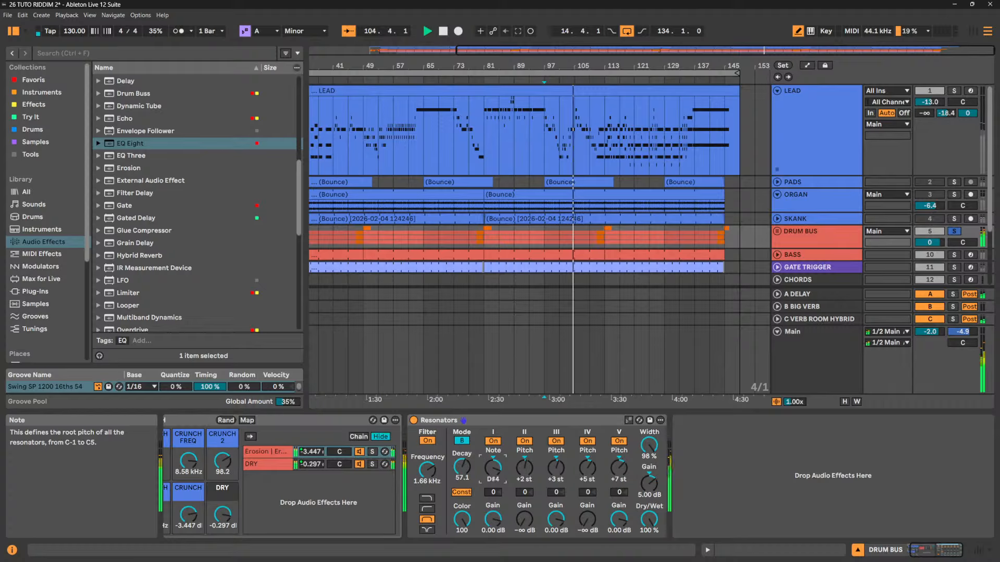
drag(493, 468, 492, 472)
drag(649, 519, 648, 520)
key(space)
Reset the Resonators overall gain to 0.00 dB, set Width to 0.0 %, and raise Dry/Wet to 100 % during playback
double_click(649, 485)
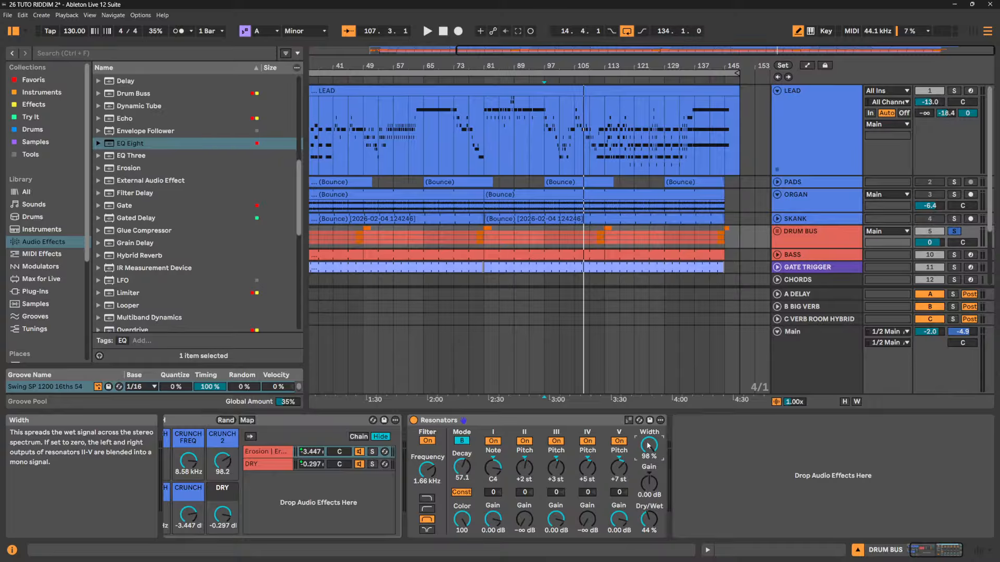
drag(651, 447, 651, 443)
drag(654, 449, 653, 484)
key(space)
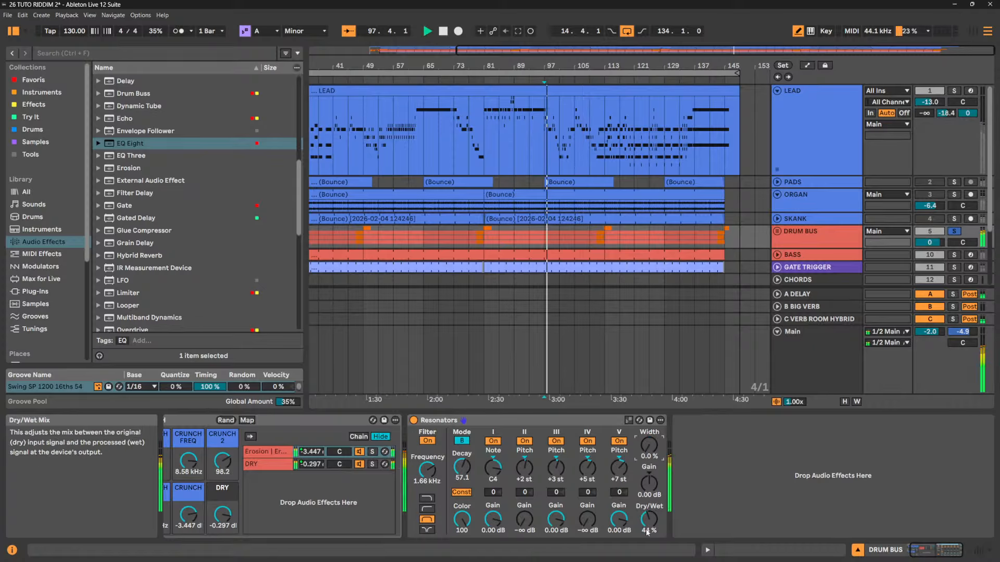
drag(646, 530, 646, 484)
mouse_move(647, 445)
mouse_down()
mouse_move(648, 369)
mouse_move(647, 448)
mouse_up()
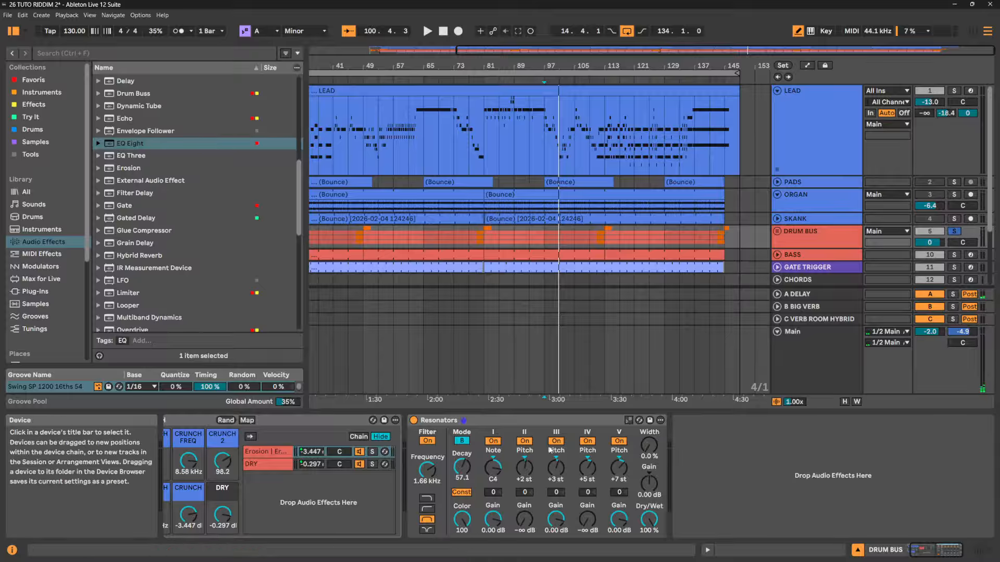
Move the Resonators device from DRUM BUS to the end of the LEAD track's device chain
click(915, 554)
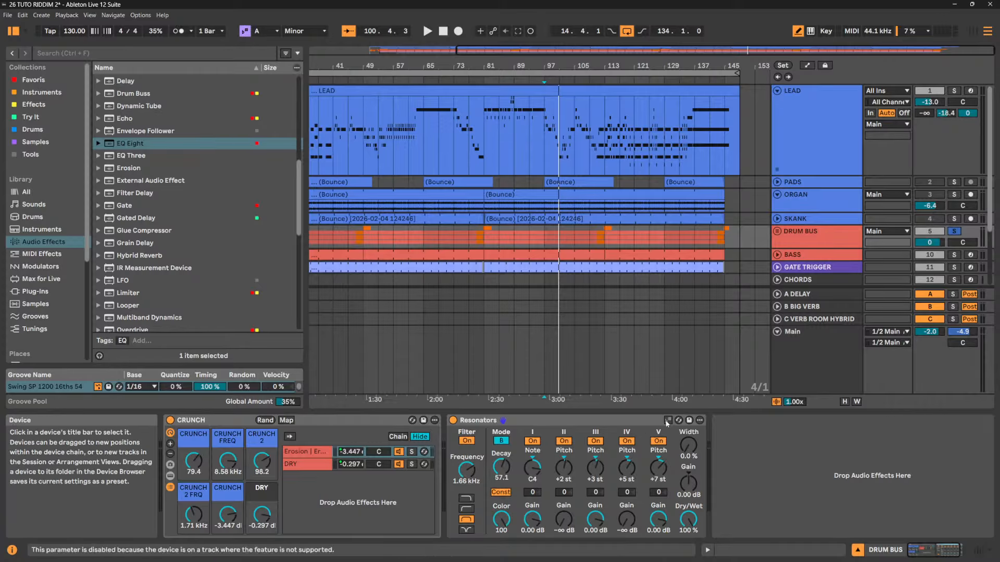
click(608, 421)
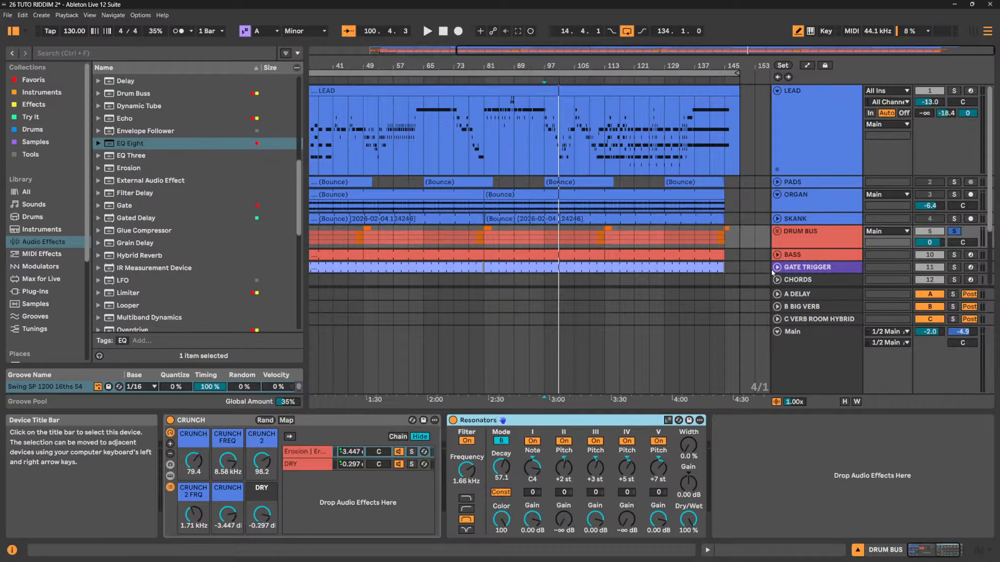
click(824, 127)
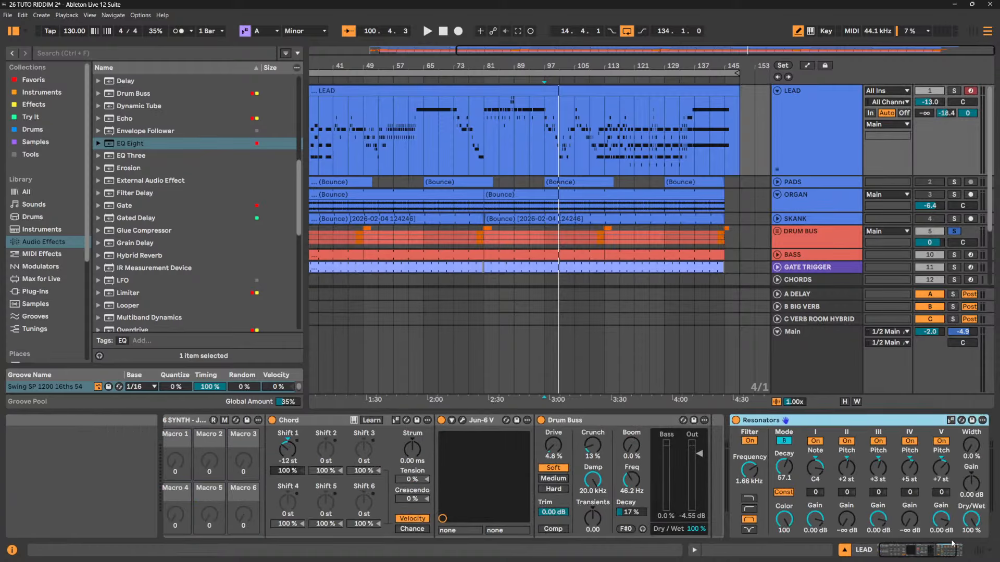
scroll(928, 431, down, 2)
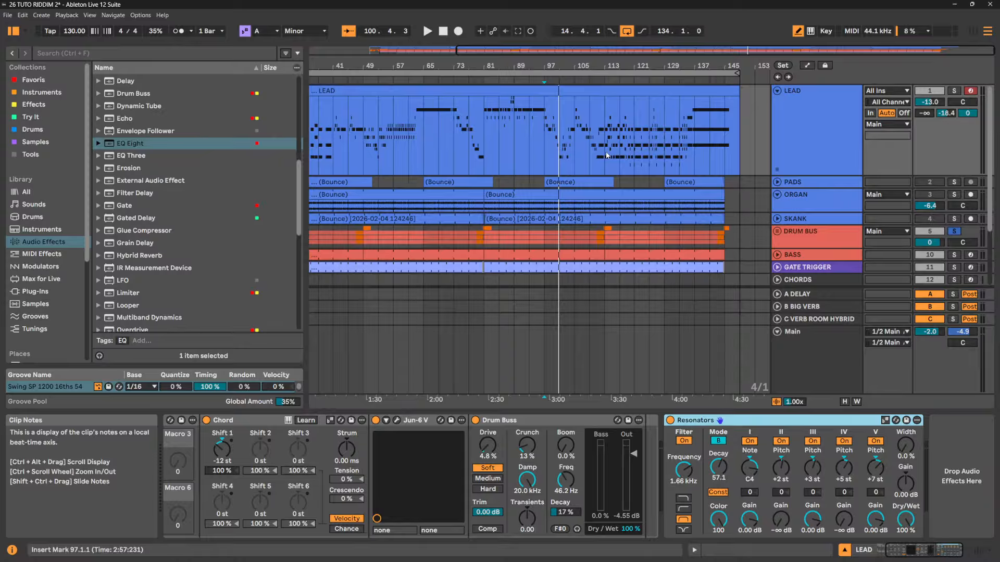
click(885, 421)
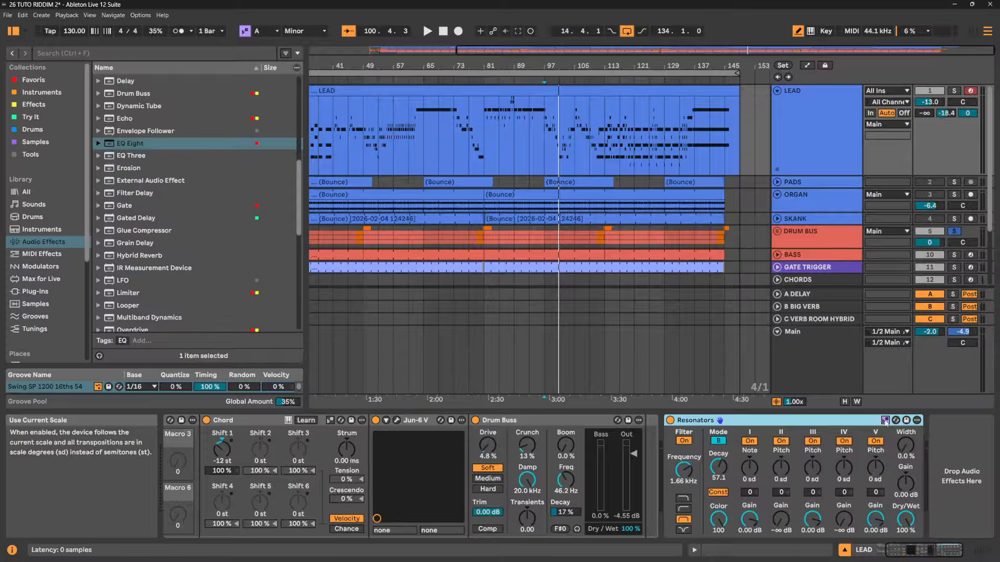
click(823, 234)
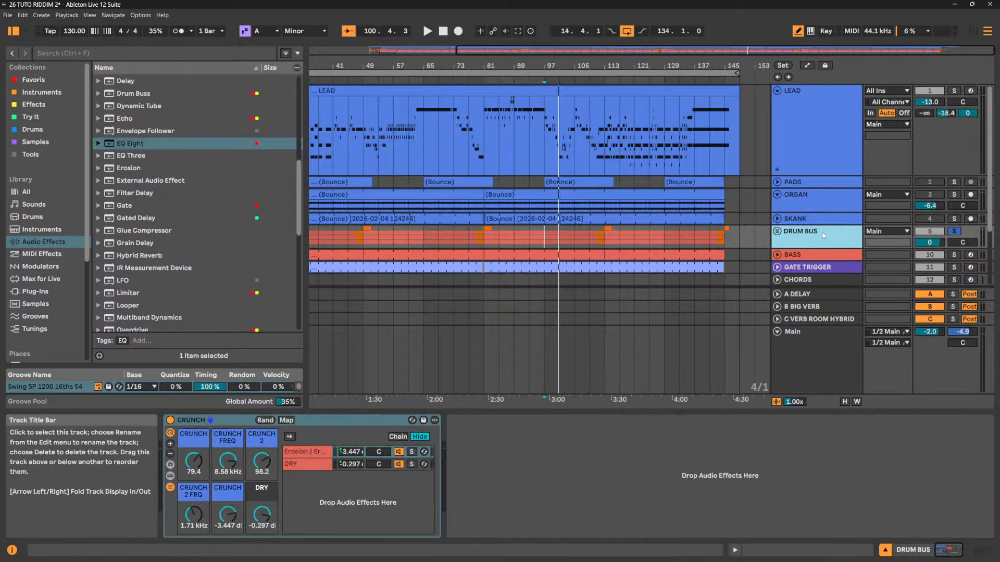
scroll(175, 167, down, 3)
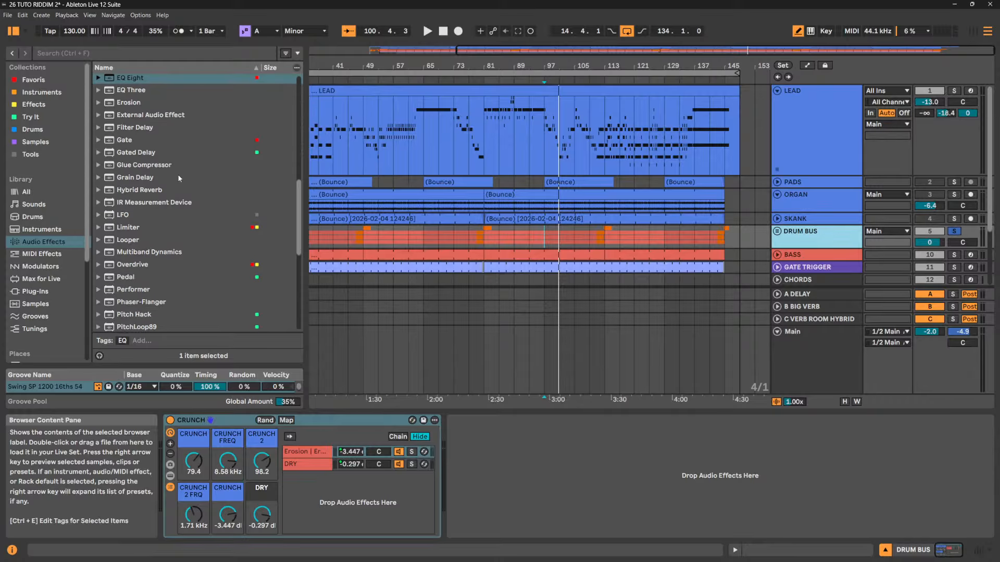
scroll(177, 177, down, 6)
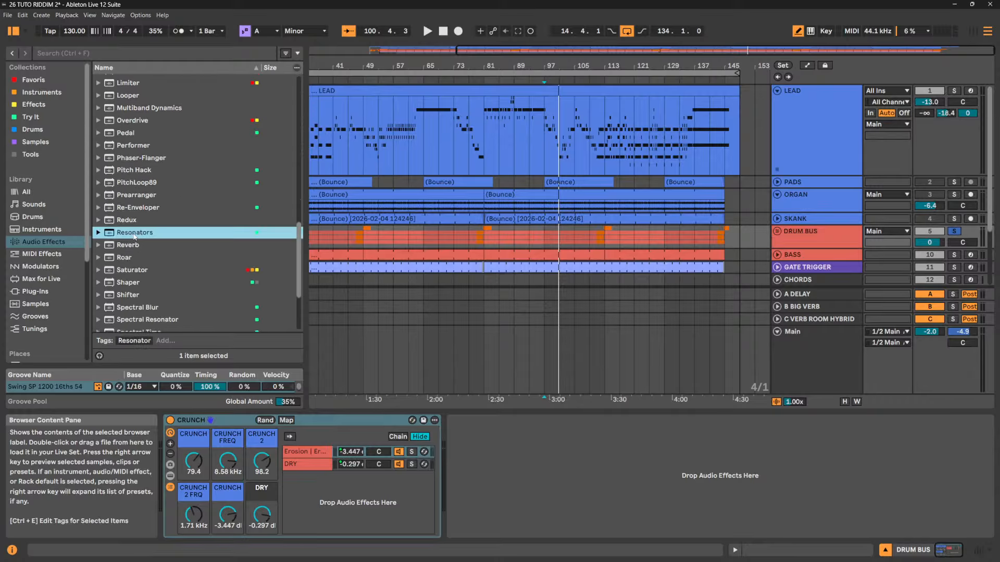
drag(134, 232, 603, 490)
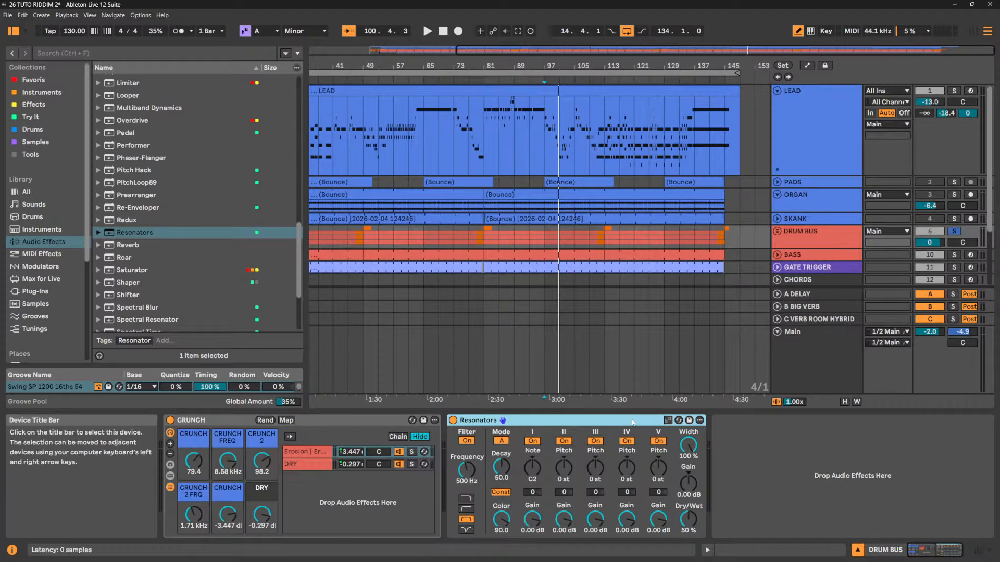
key(Delete)
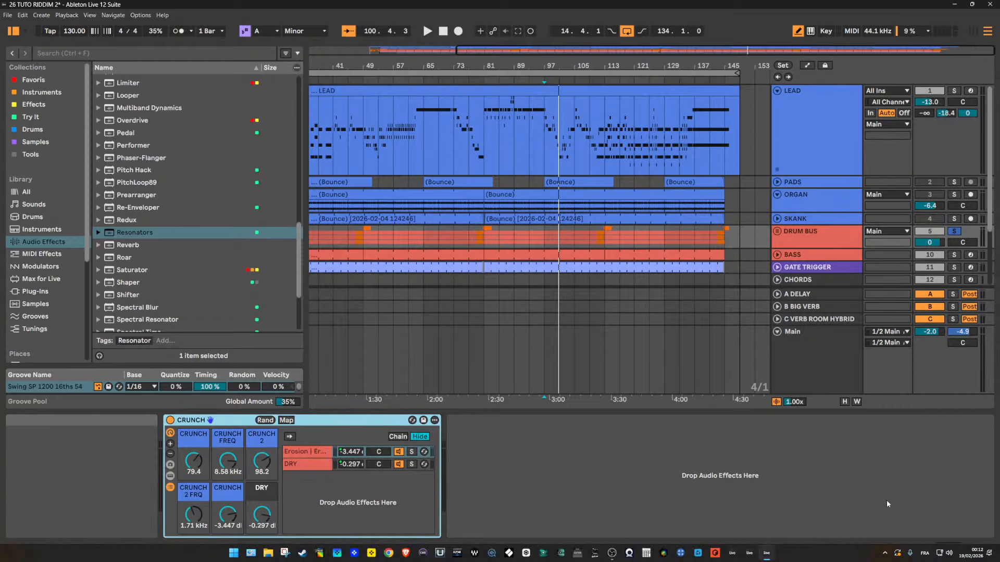
Set the Note of the Resonators device on the LEAD track to A3
click(821, 132)
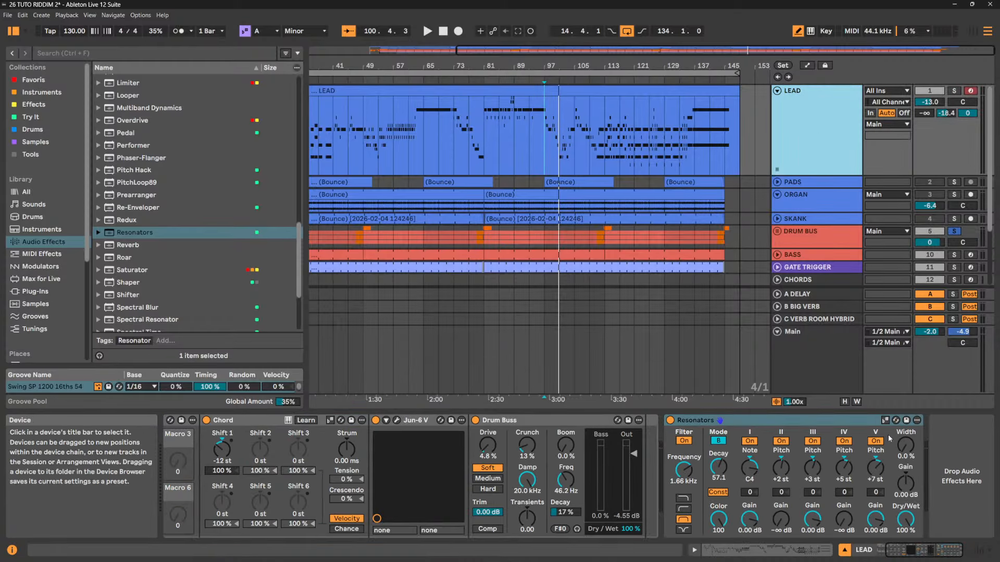
click(747, 472)
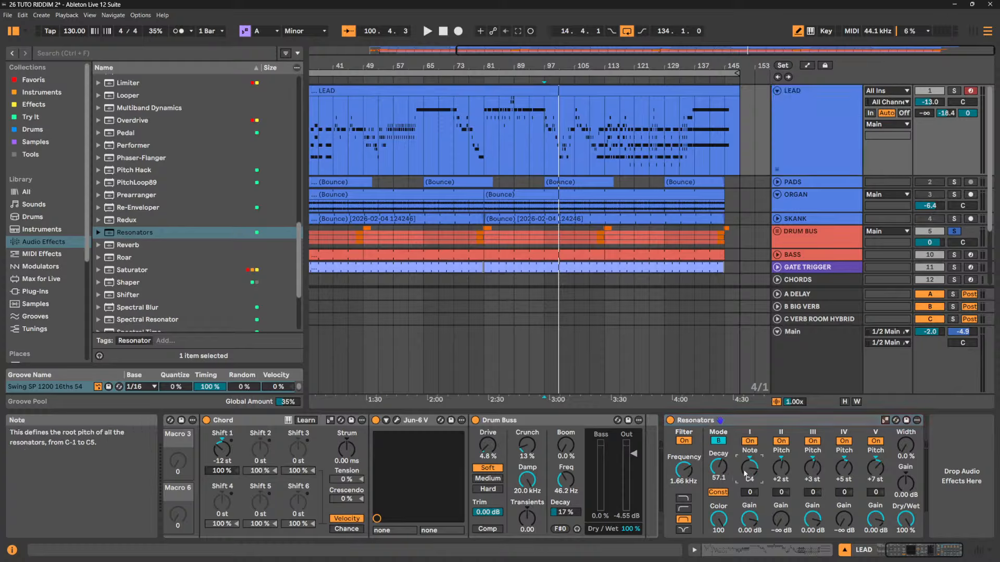
key(a)
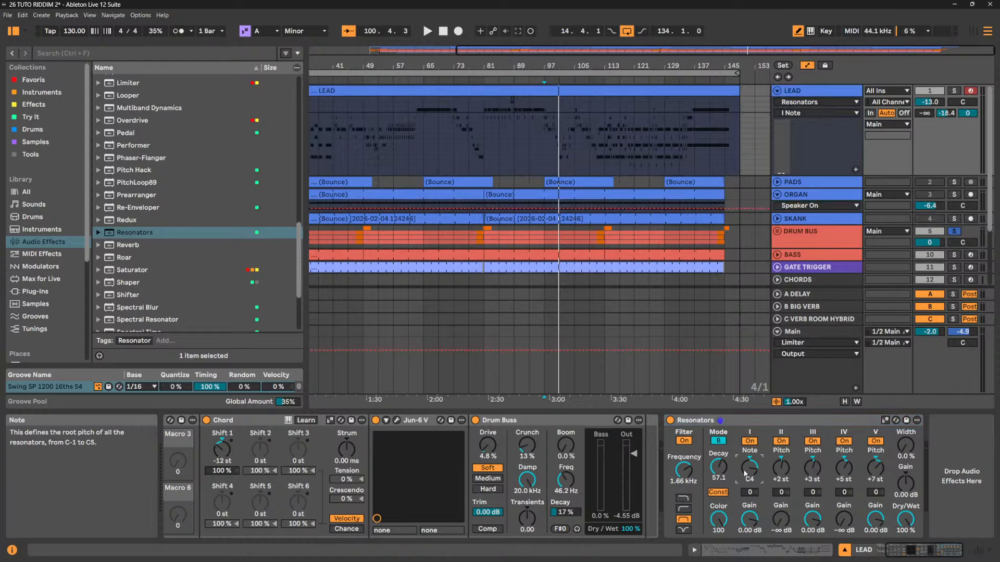
key(a)
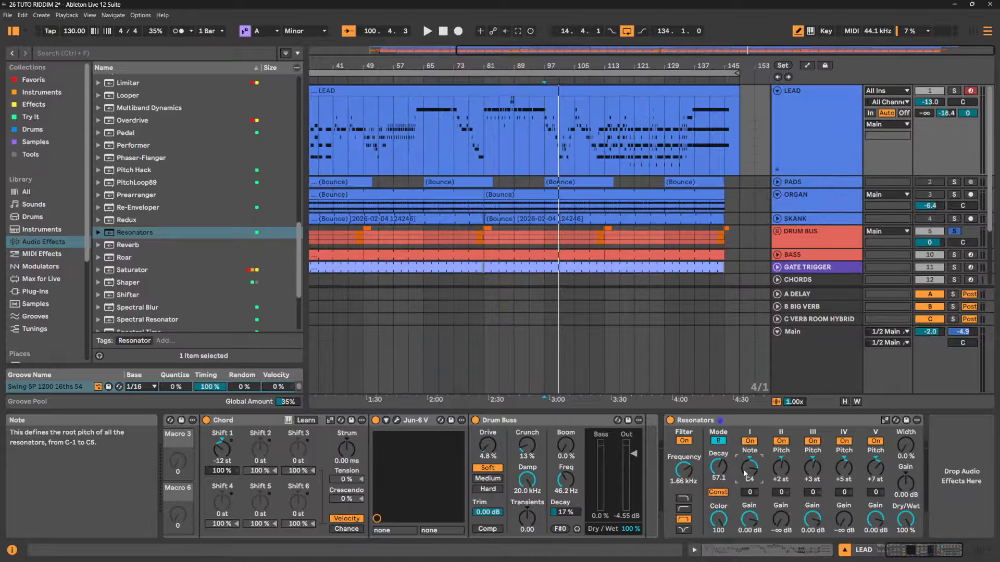
click(749, 480)
drag(749, 479, 749, 485)
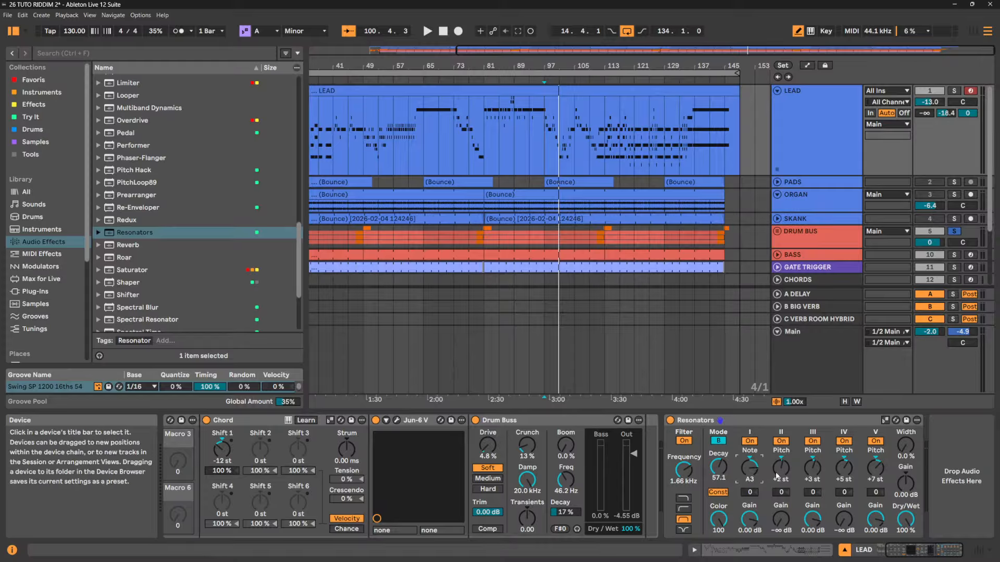
Solo LEAD during playback and set the gains of Resonators III and V to 4.10 dB and 1.56 dB
key(space)
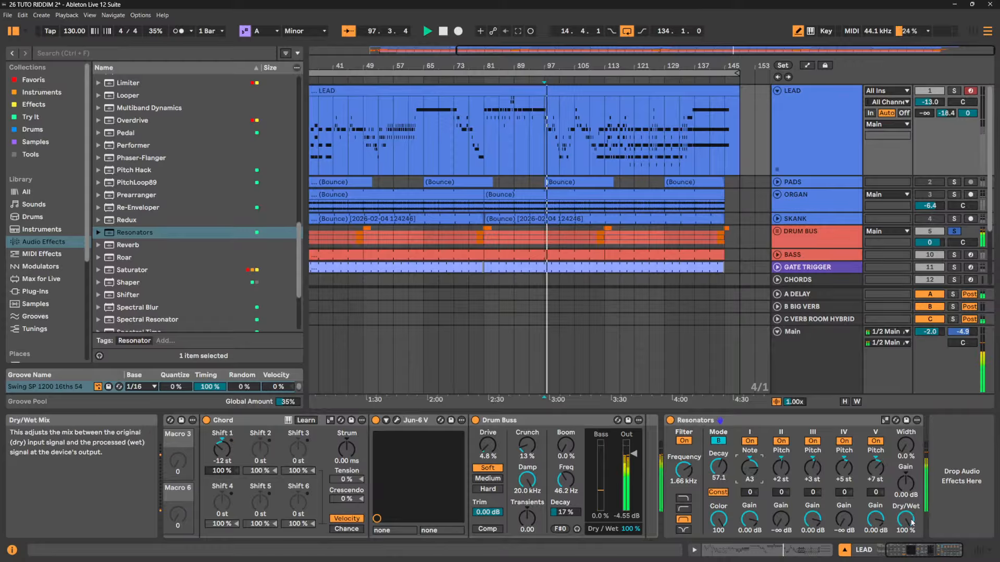
click(954, 91)
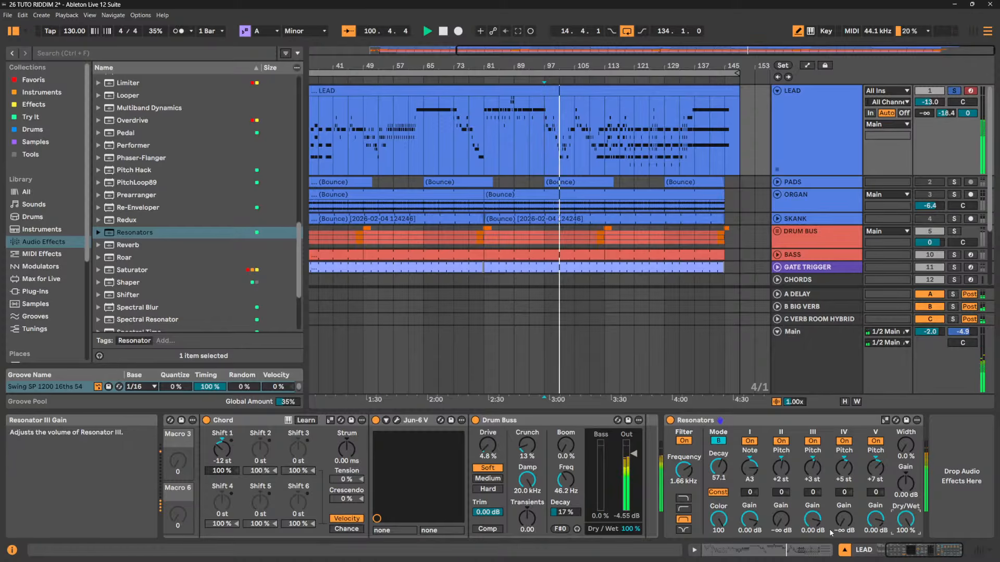
drag(817, 525, 816, 519)
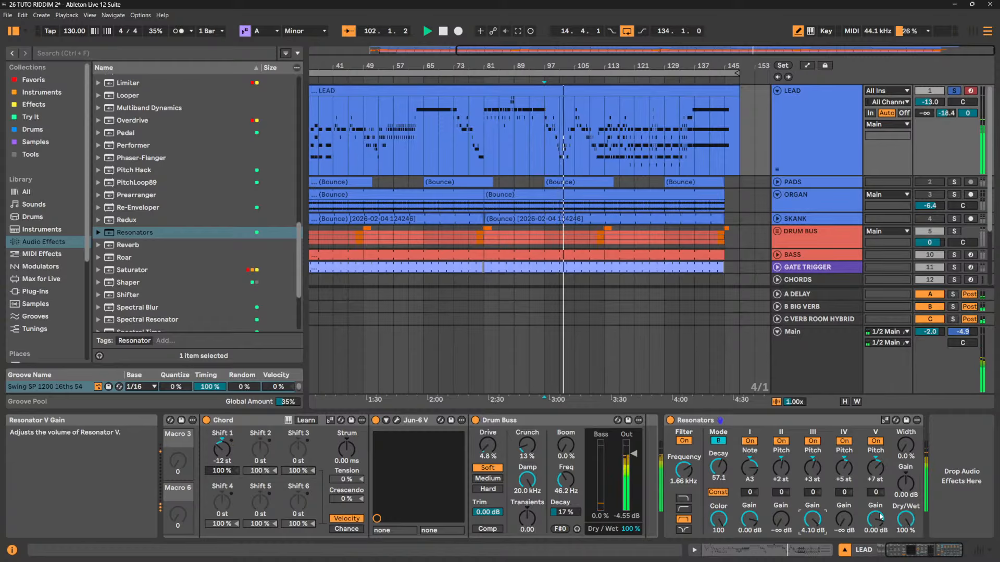
drag(878, 524, 879, 520)
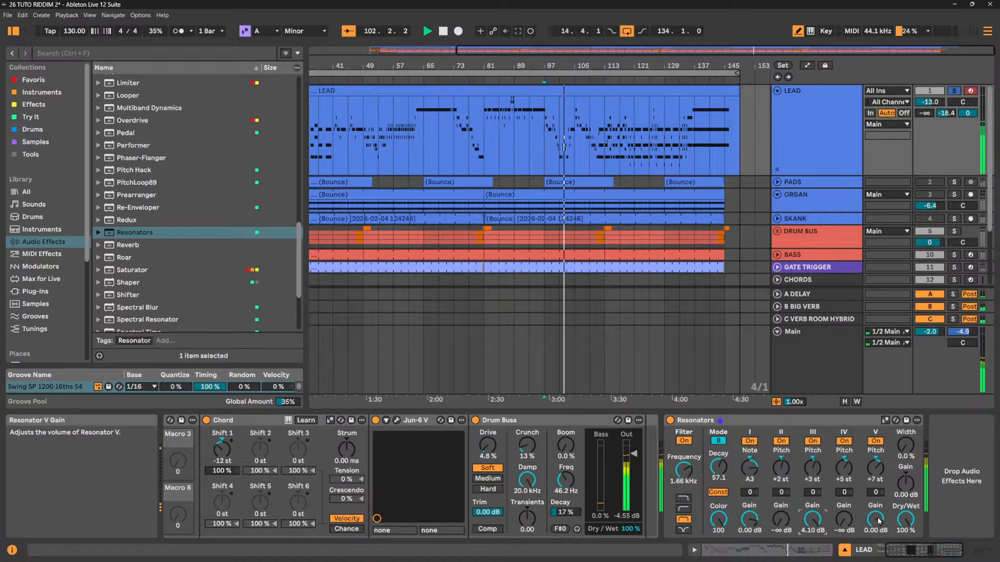
Make Resonators follow the current scale, and lower the gains of III and V to -∞ dB during playback
click(885, 421)
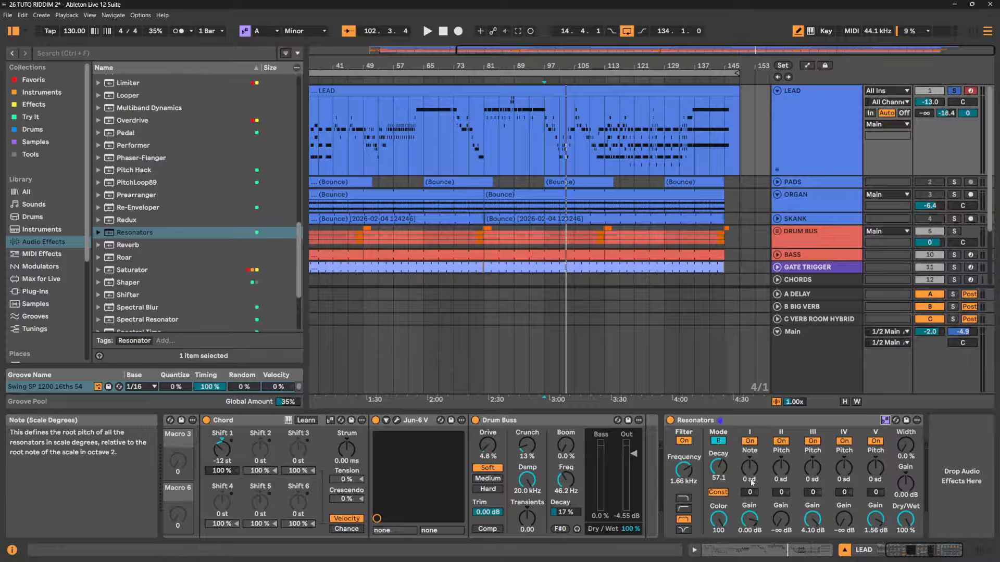
key(space)
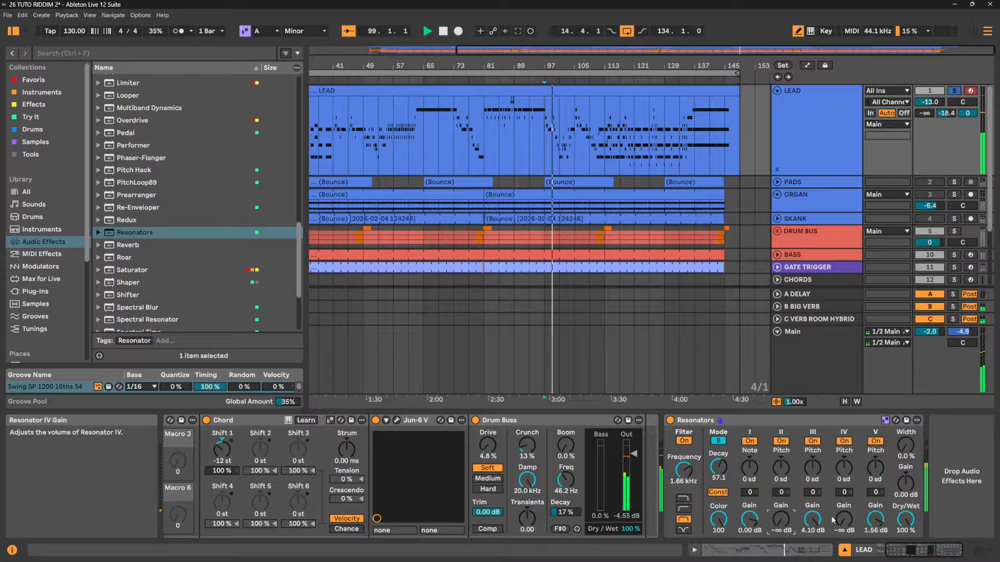
drag(813, 521, 813, 551)
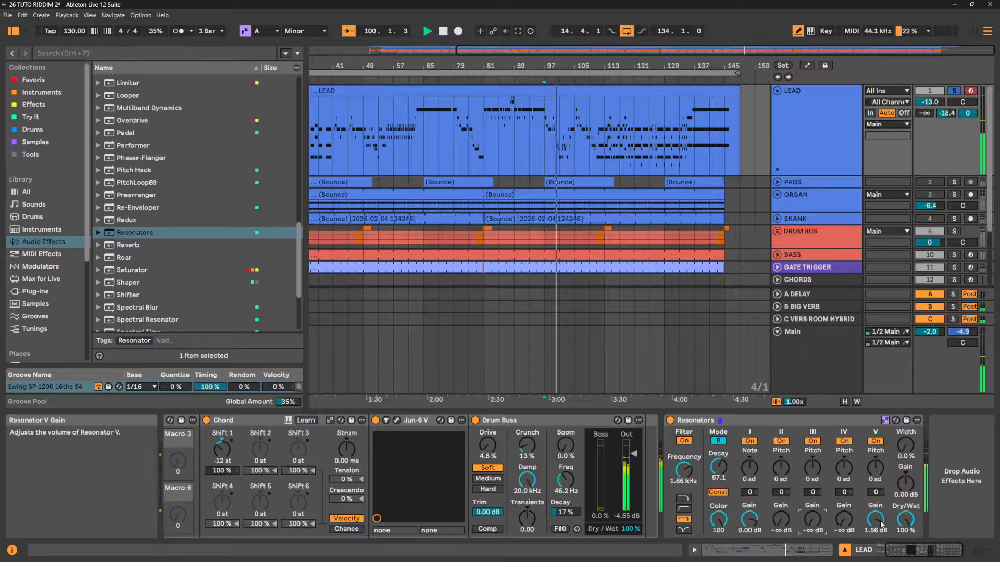
drag(882, 523, 882, 552)
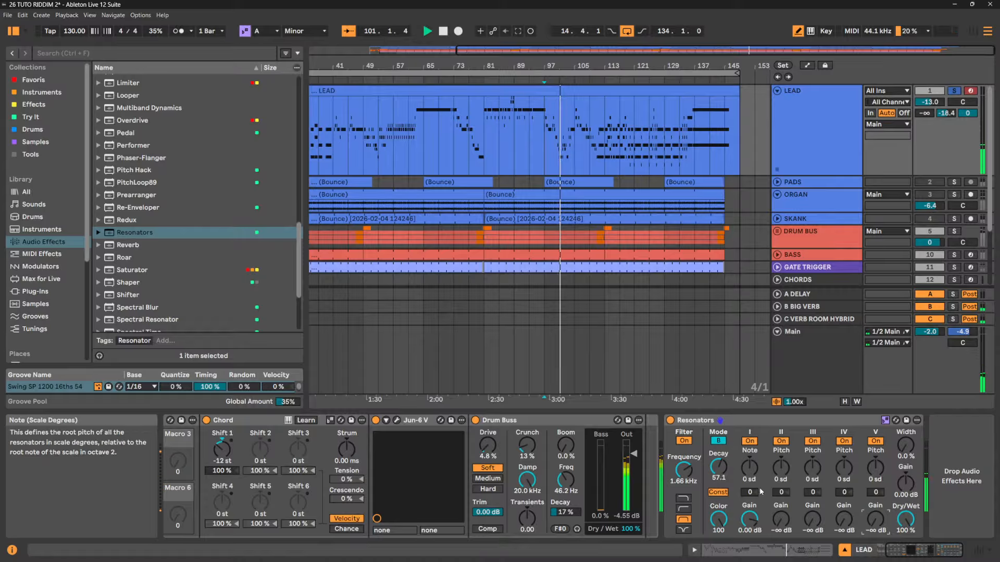
Set Resonators I–IV to +7, -7, +2 and +4 sd, and the II, III and IV gains to -11.8, -17.2 and 6.00 dB
drag(749, 468, 781, 475)
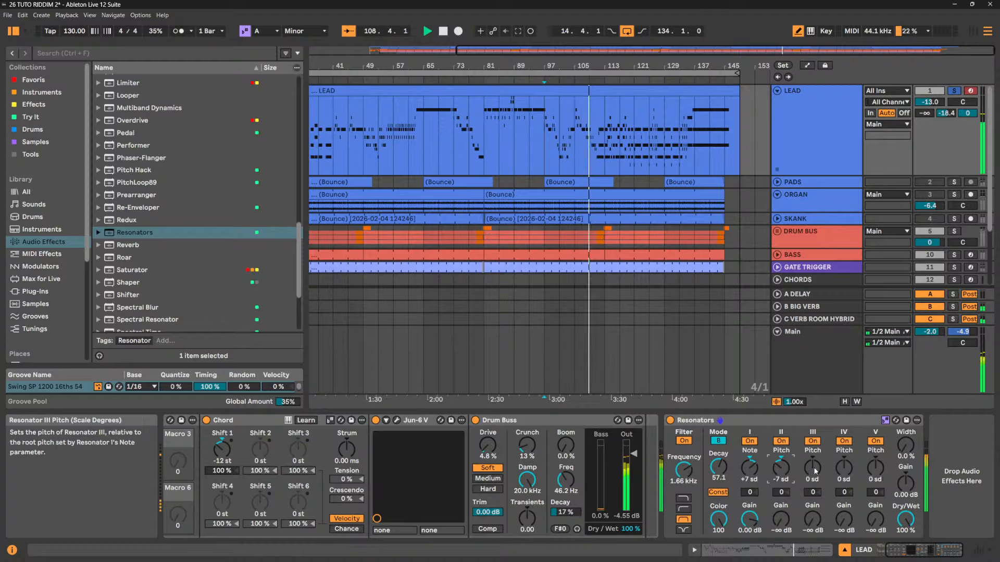
drag(812, 467, 844, 463)
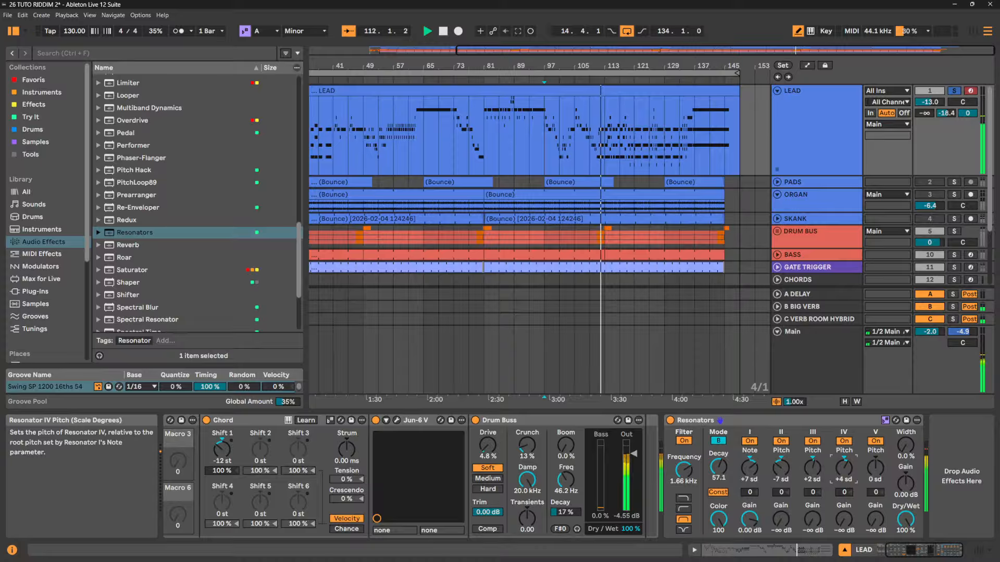
drag(845, 510, 777, 515)
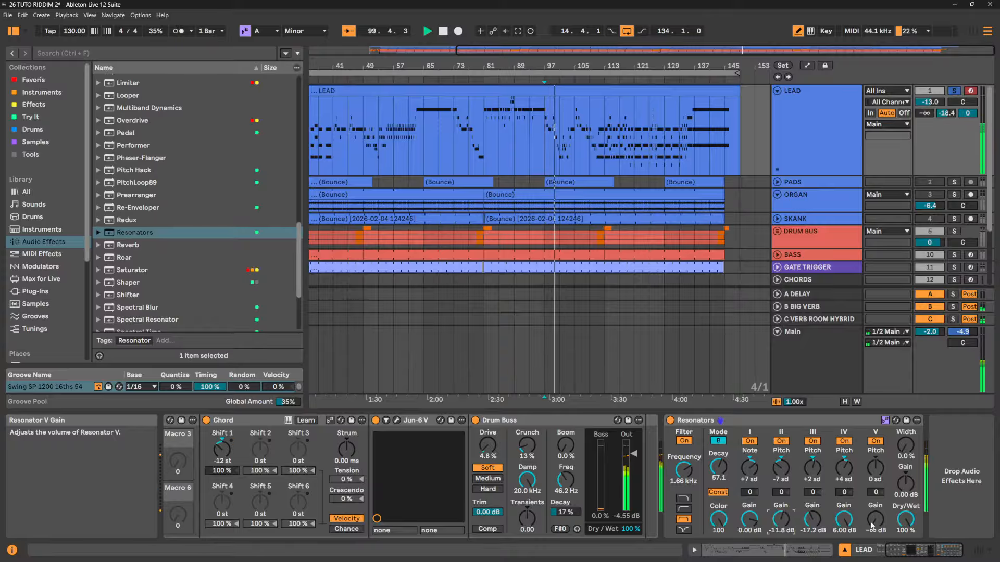
Audition Resonator V at different scale-degree pitches and leave it at +15 sd
drag(873, 482, 873, 476)
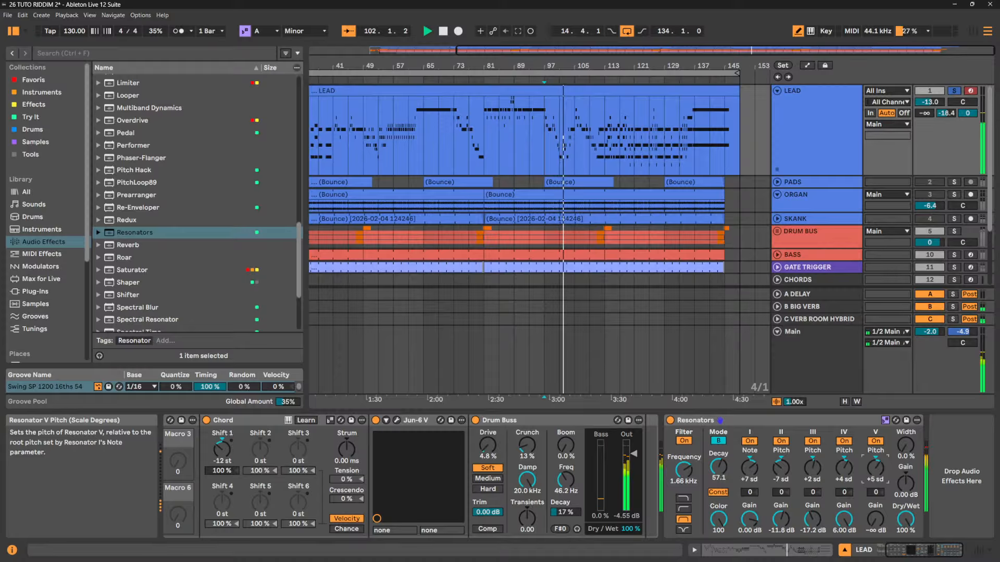
mouse_move(878, 475)
mouse_down()
mouse_move(879, 506)
mouse_move(879, 486)
mouse_up()
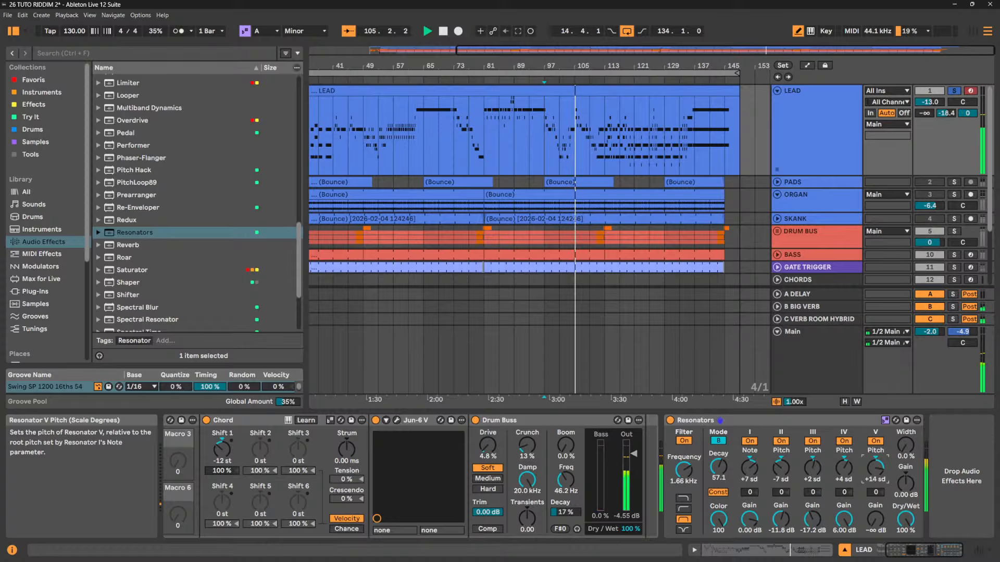
drag(879, 476, 879, 474)
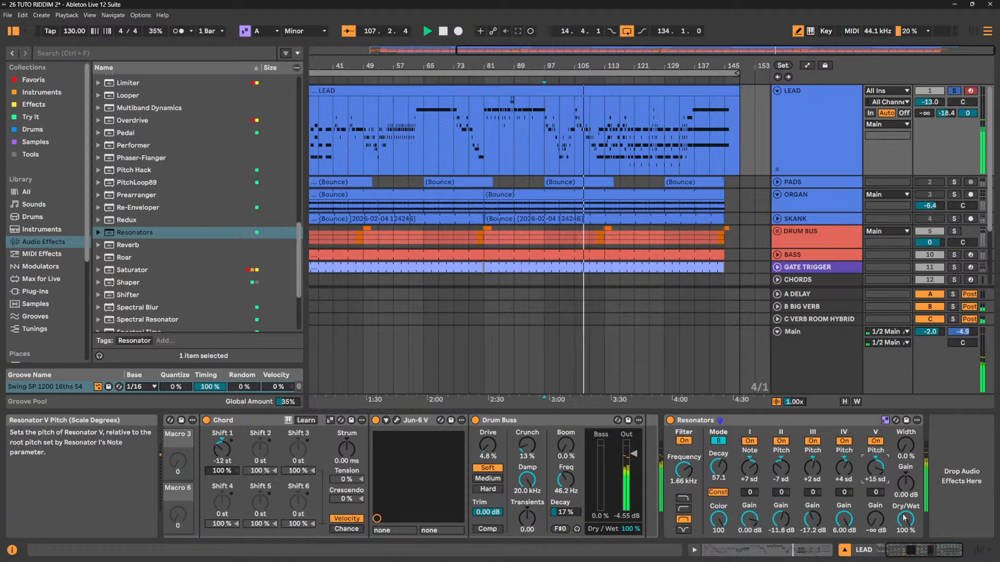
Set Resonators' Dry/Wet to 55 %, Width to 100 % and output Gain to 2.38 dB on the LEAD track
drag(905, 519, 905, 536)
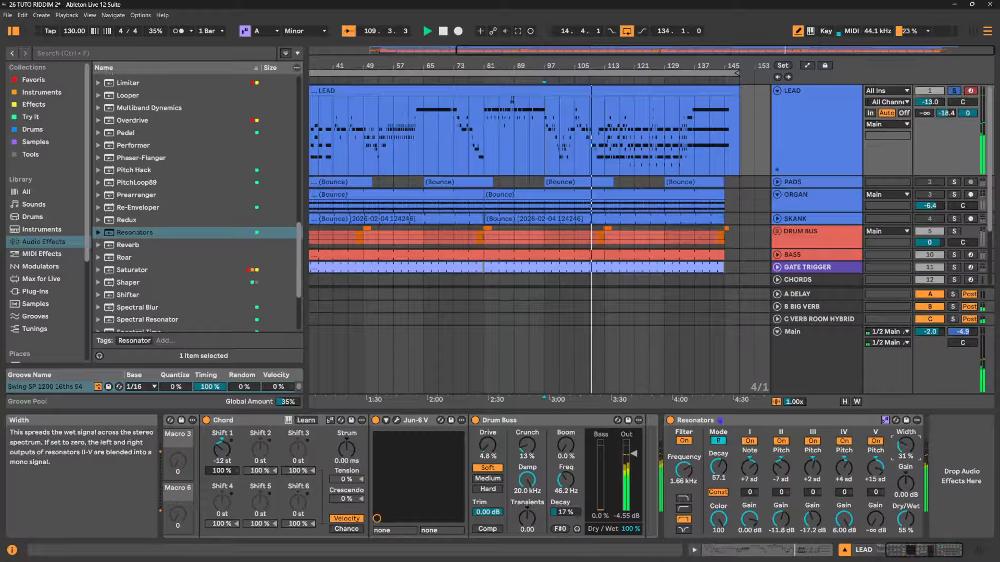
drag(905, 445, 905, 432)
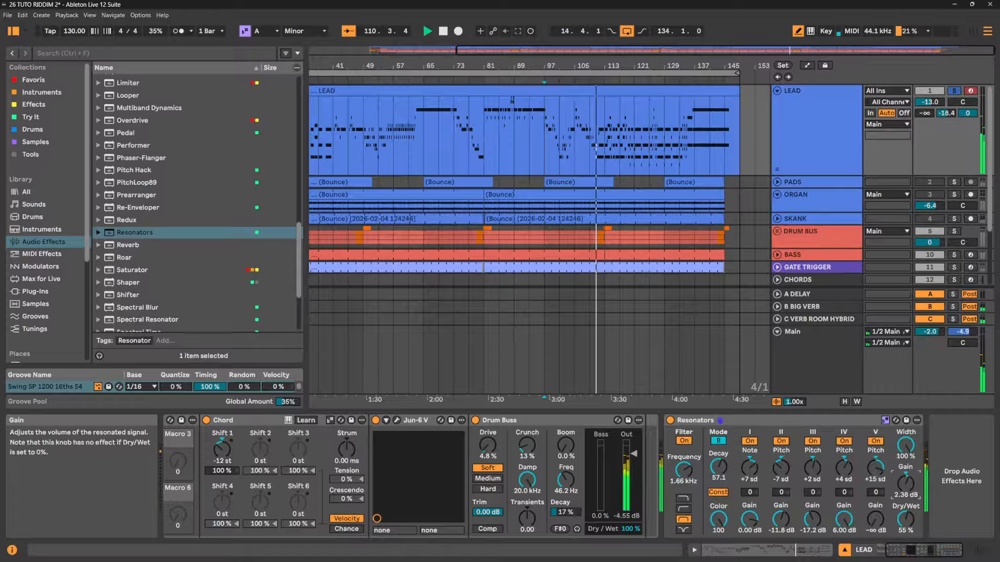
drag(906, 482, 905, 482)
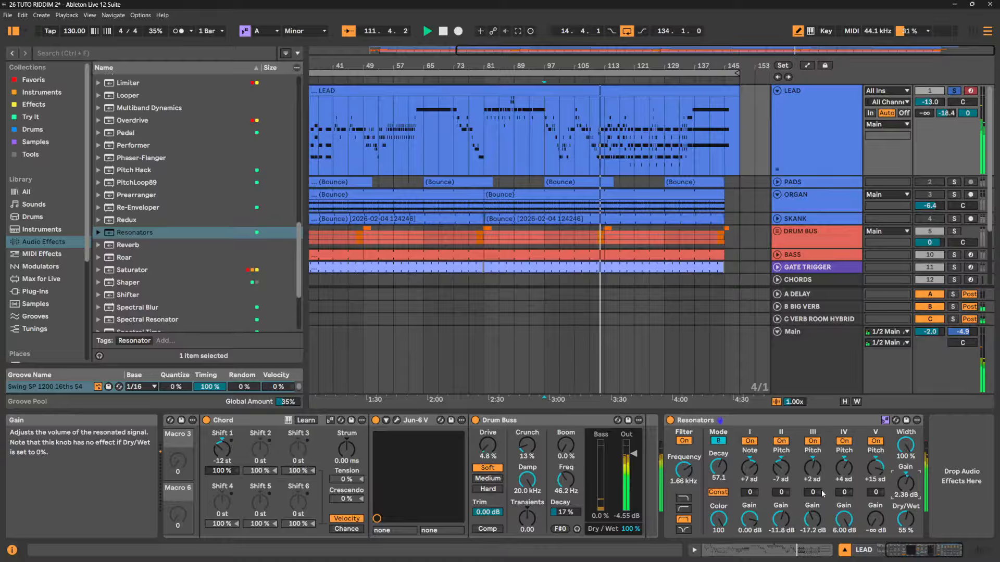
Change the Resonators filter type, lower its frequency to 1.03 kHz, and compare modes A and B, leaving mode A active
click(684, 509)
drag(684, 471, 683, 477)
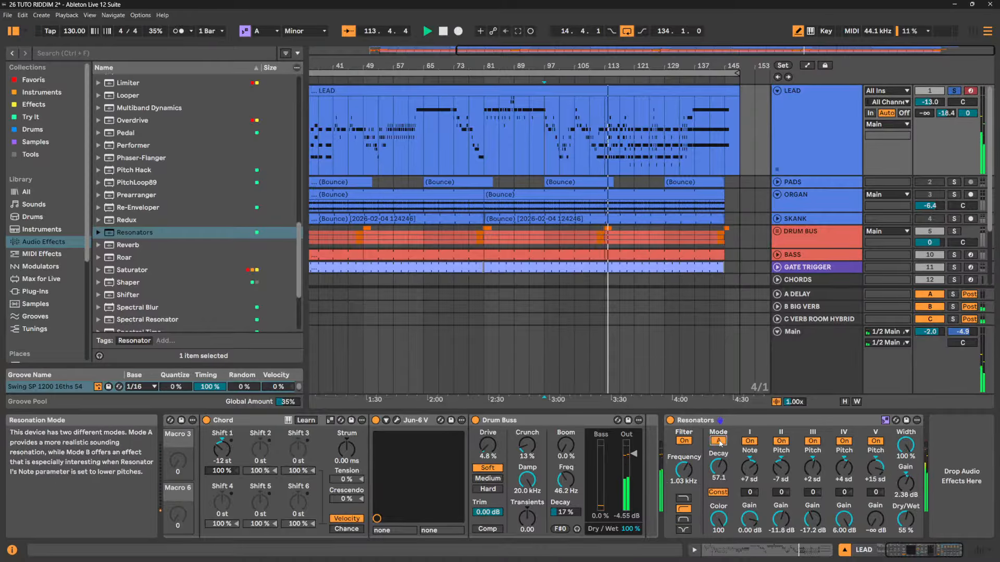
click(718, 442)
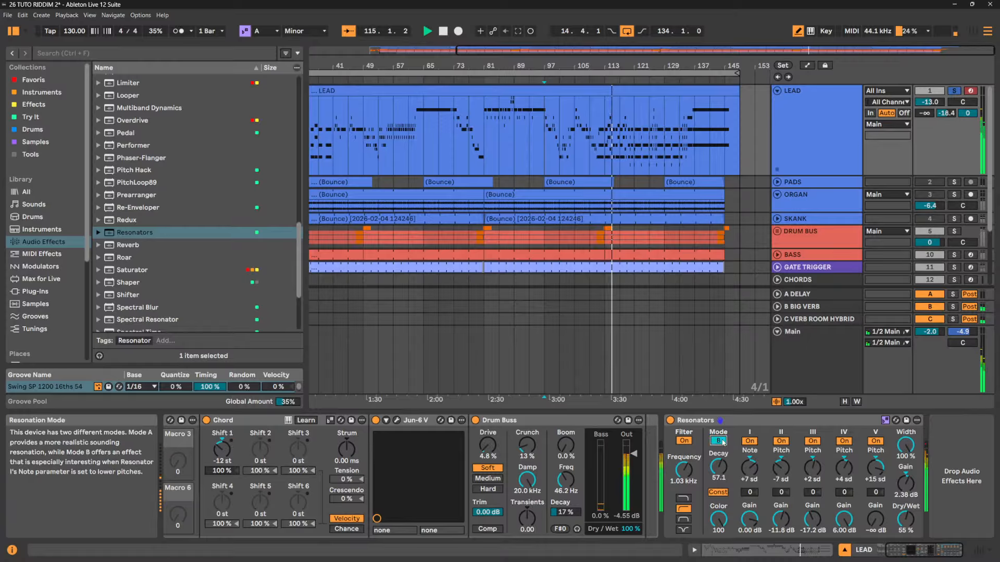
click(719, 441)
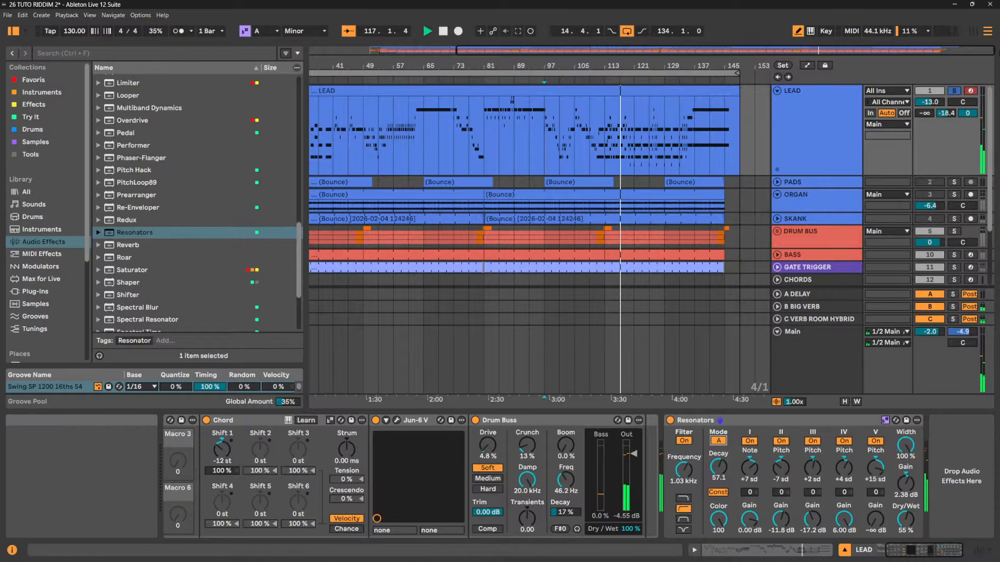
Raise LEAD's first two sends to -11.2 and -14.4 dB, and bypass and re-enable Resonators to compare the sound
drag(924, 113, 925, 102)
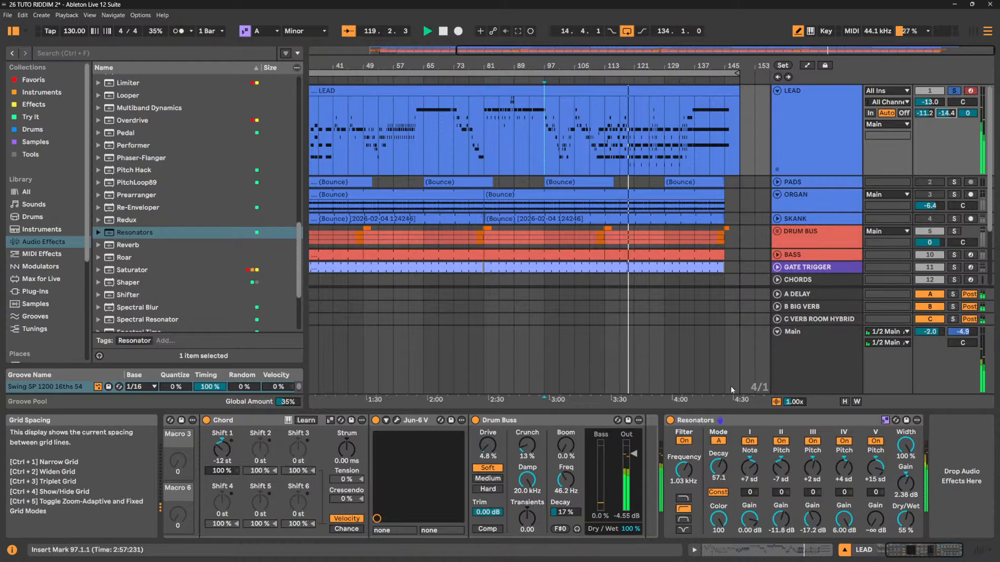
click(670, 421)
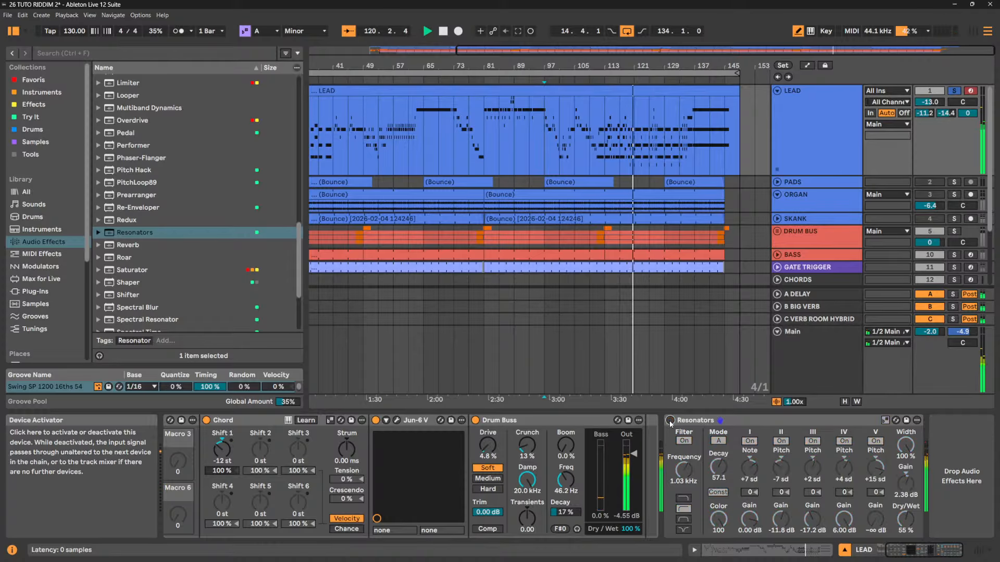
click(670, 420)
Raise Resonator V's gain to 4.73 dB and reduce the Resonators Dry/Wet to 29 %
drag(905, 530, 875, 469)
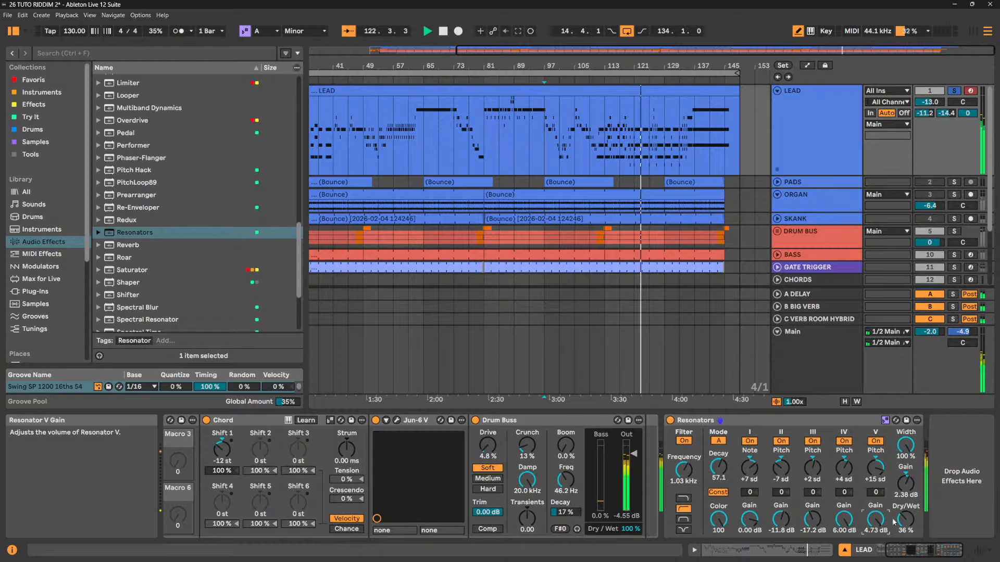
drag(905, 519, 906, 525)
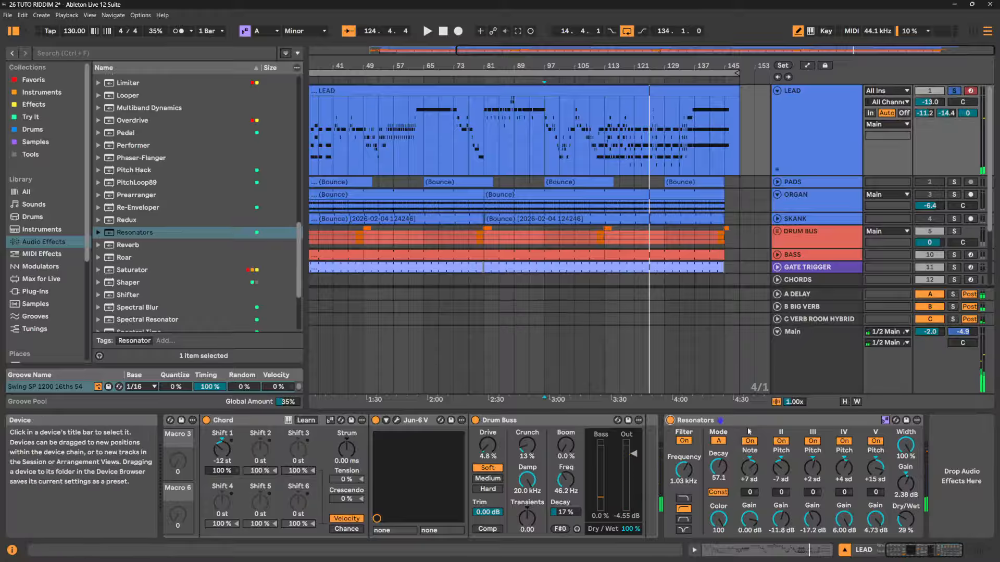
Turn off scale following in Resonators and delete the device from the LEAD track
click(886, 420)
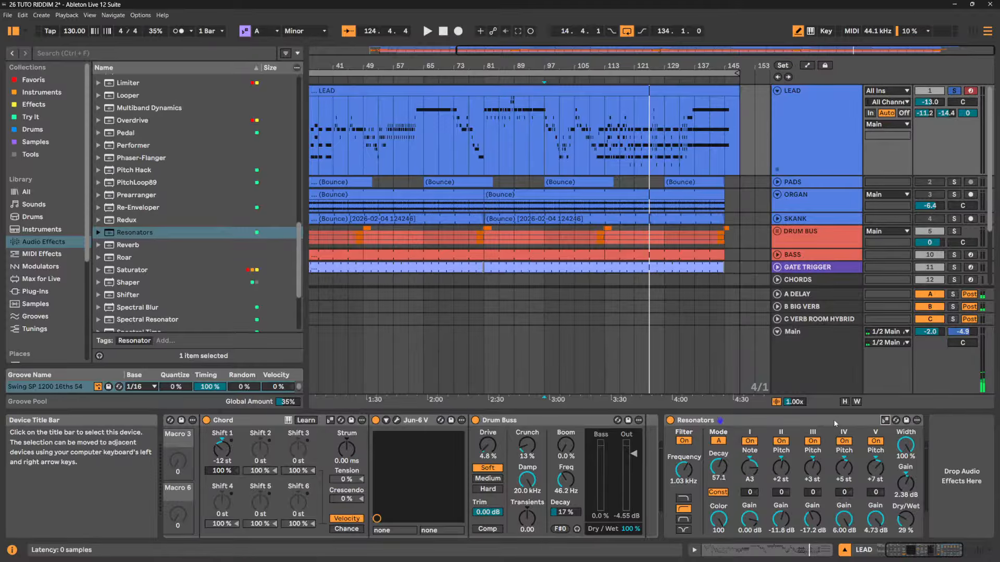
click(834, 422)
key(Delete)
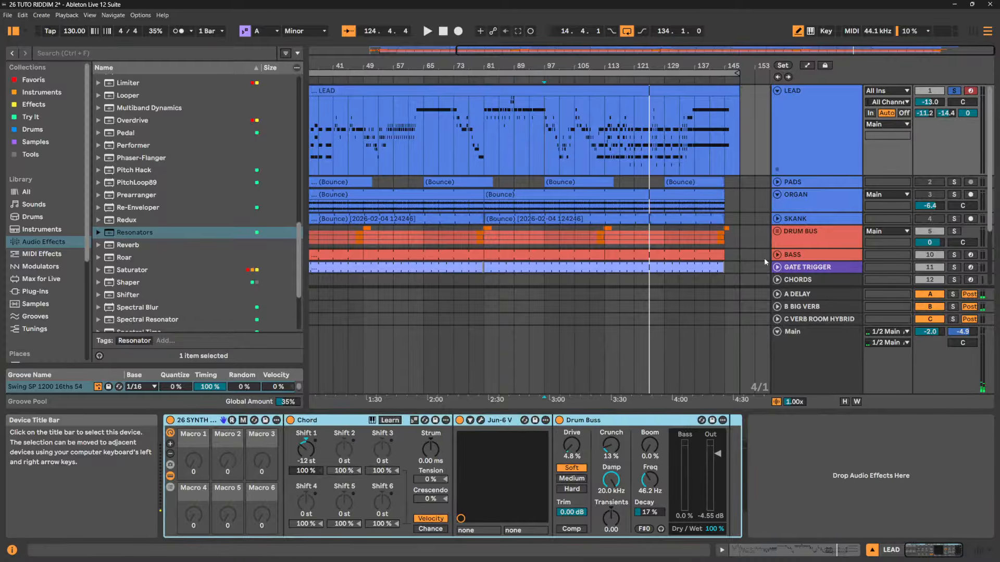
Add a default Resonators device after the CRUNCH rack on DRUM BUS and solo that track
click(805, 236)
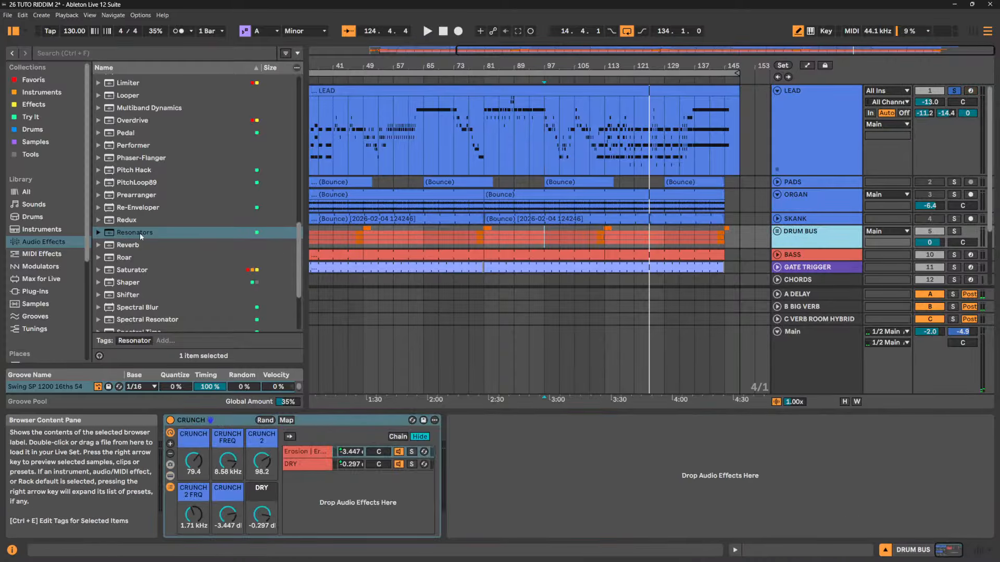
drag(139, 233, 582, 464)
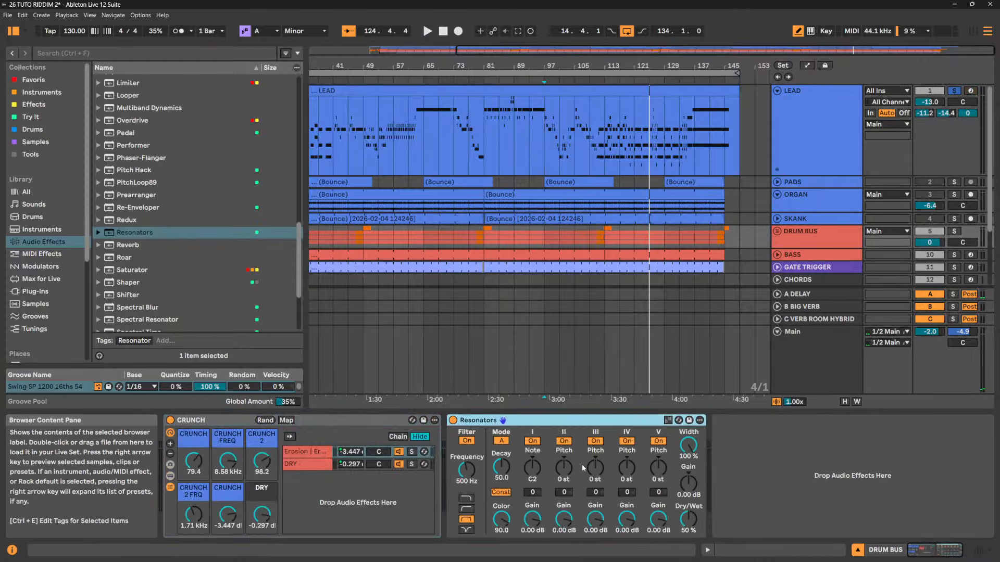
click(955, 231)
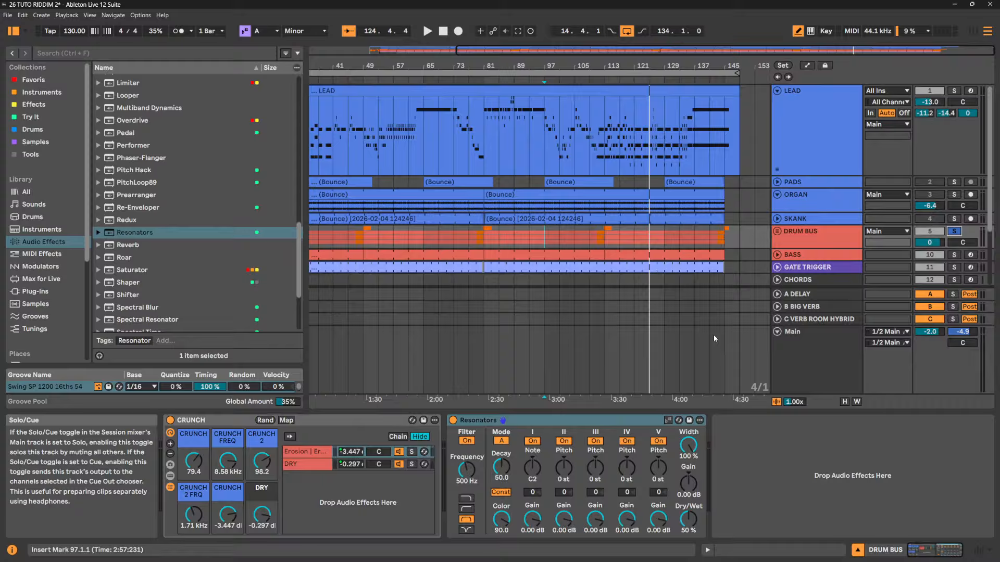
Start playback and audition the Resonators presets Berlin, Brooklyn and LosAngeles on DRUM BUS
click(98, 233)
key(space)
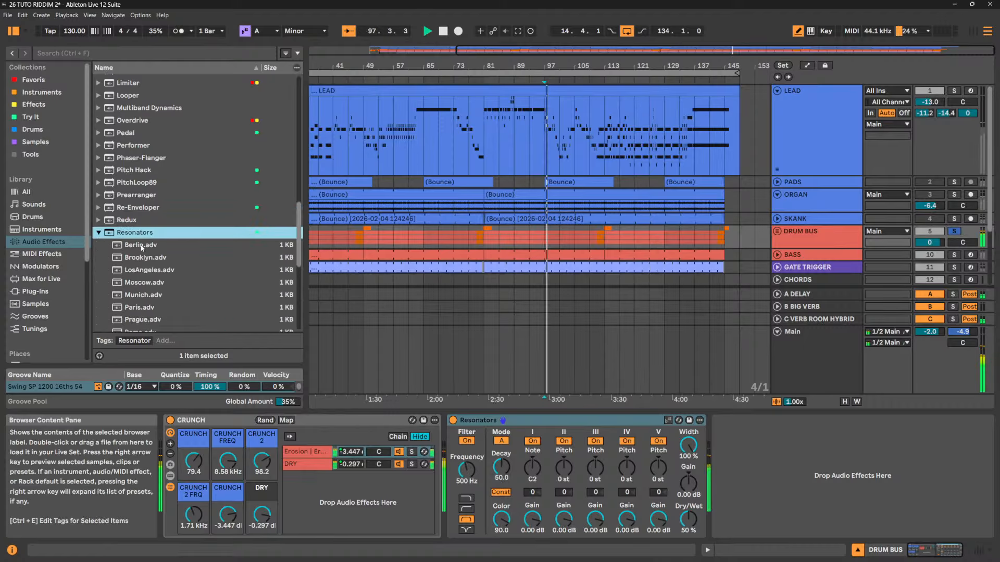
drag(142, 245, 535, 420)
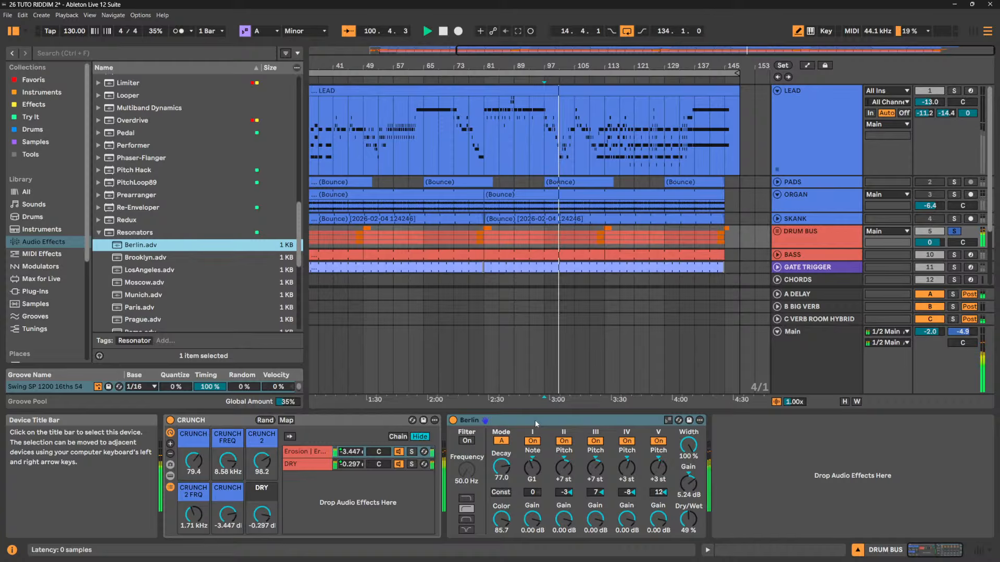
double_click(134, 260)
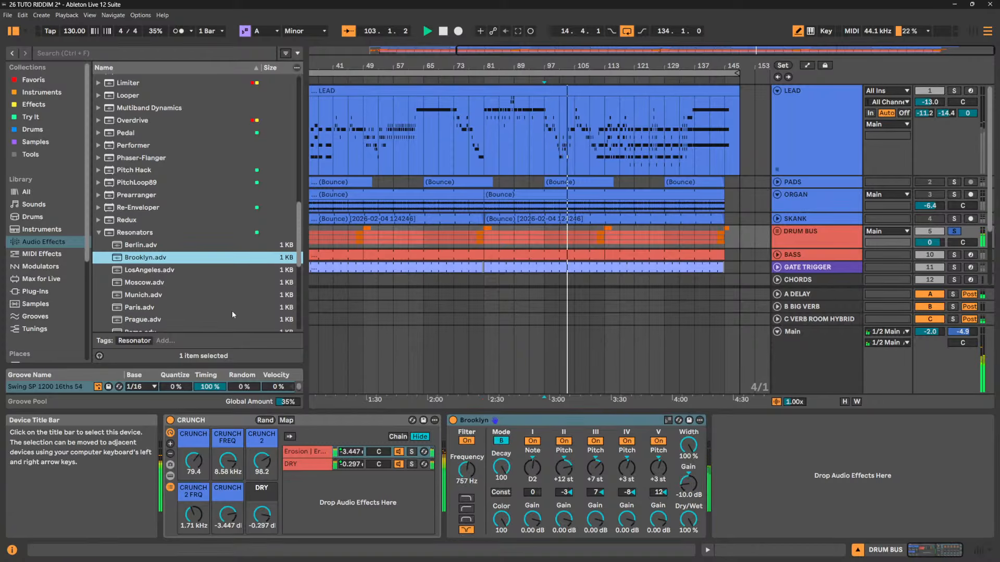
drag(139, 270, 542, 424)
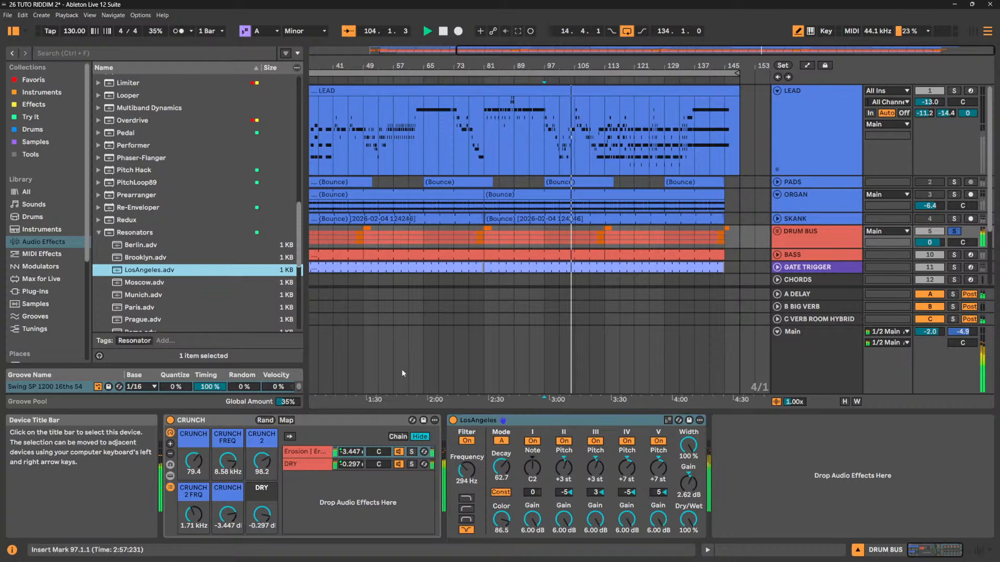
Audition the Resonators presets Moscow, Munich and Paris on DRUM BUS
click(147, 284)
drag(146, 286, 525, 424)
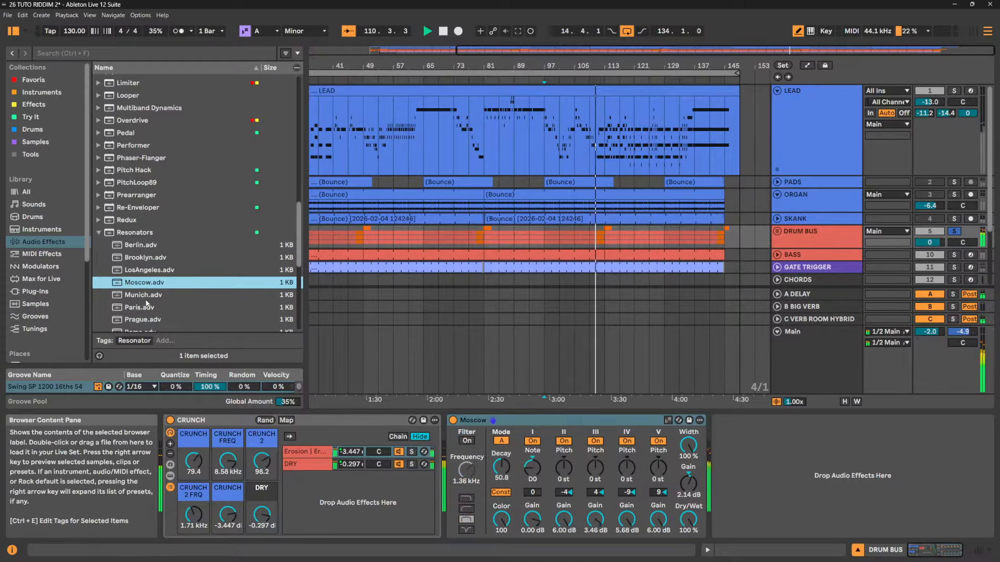
drag(146, 295, 523, 420)
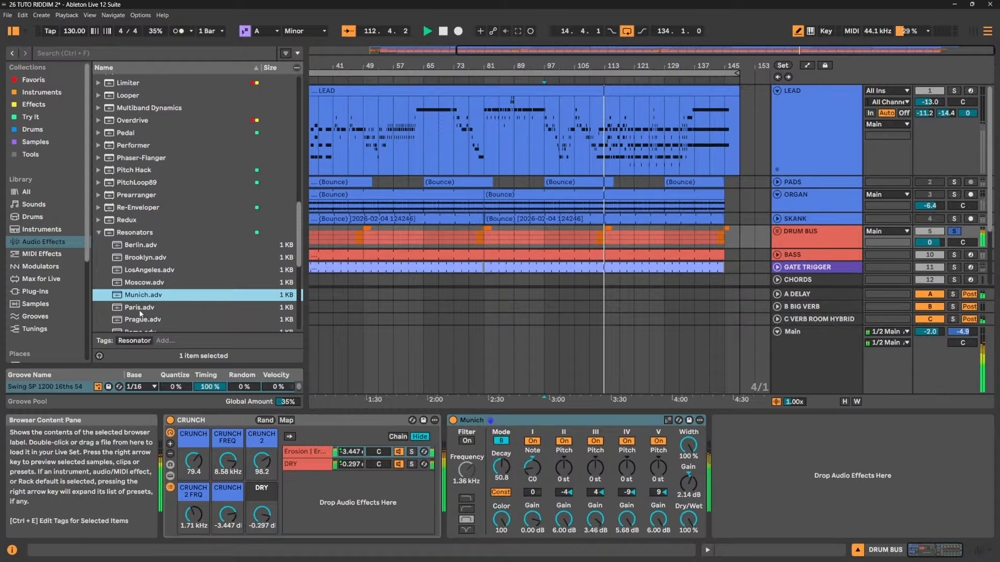
drag(141, 308, 558, 424)
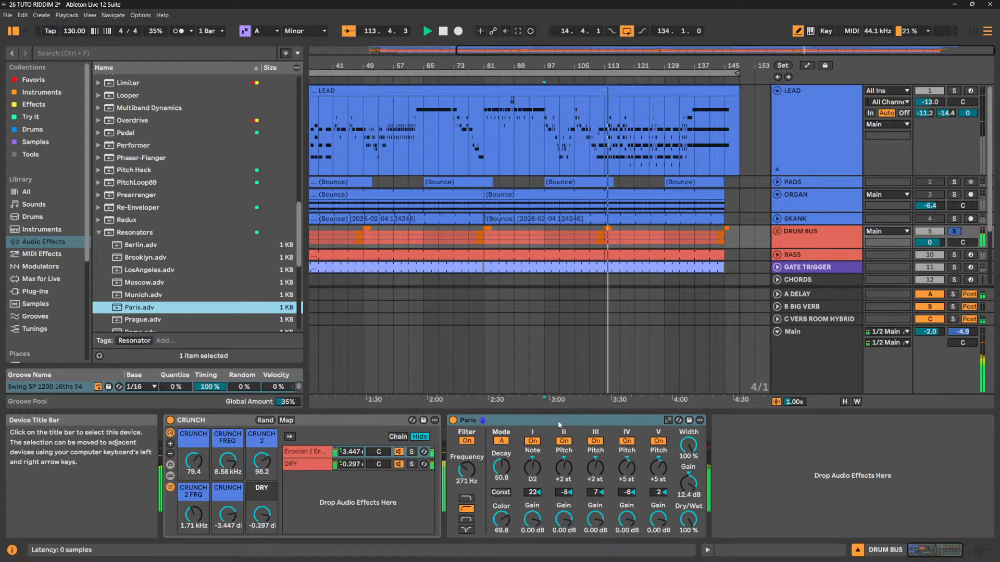
Load the Prague preset followed by Rome on DRUM BUS, and bypass and re-enable Rome to compare
scroll(141, 242, down, 2)
click(152, 301)
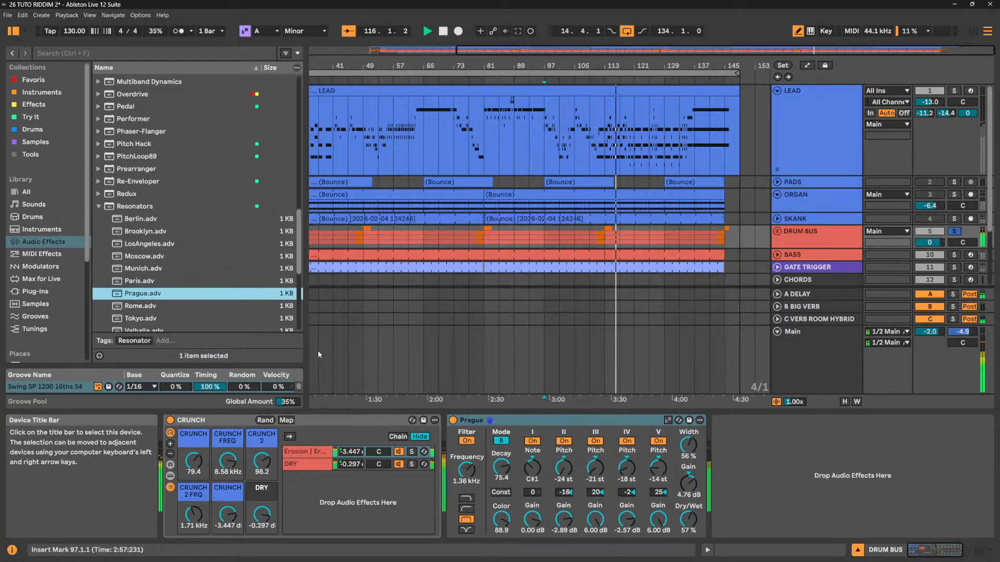
click(132, 306)
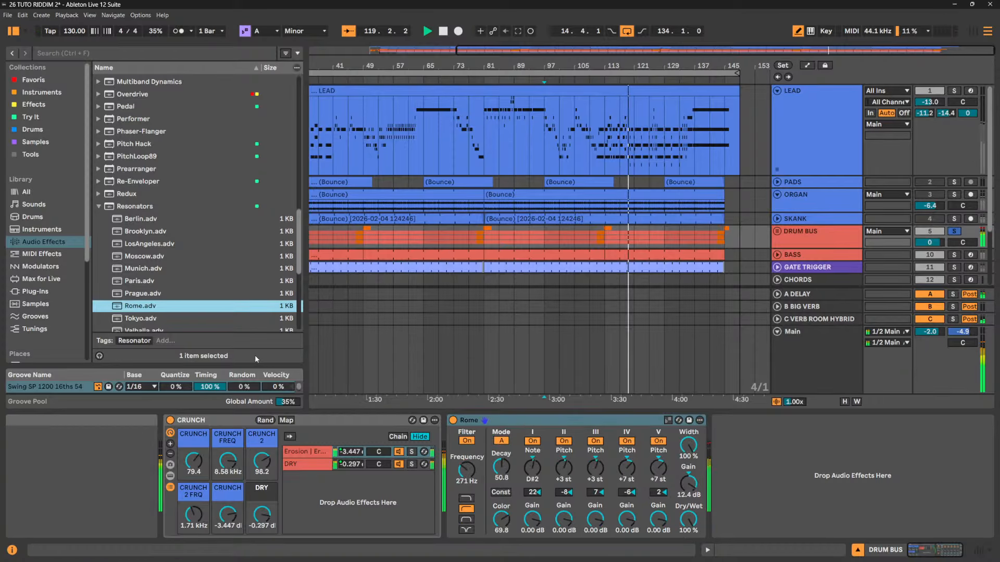
click(453, 420)
click(453, 421)
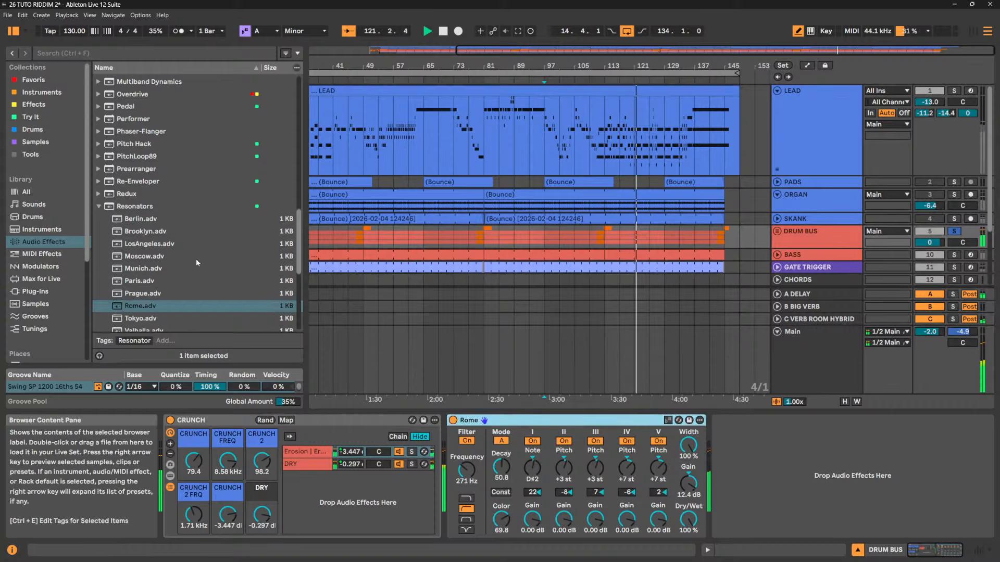
Copy the Rome Resonators device from DRUM BUS and paste it at the end of LEAD's device chain
right_click(556, 420)
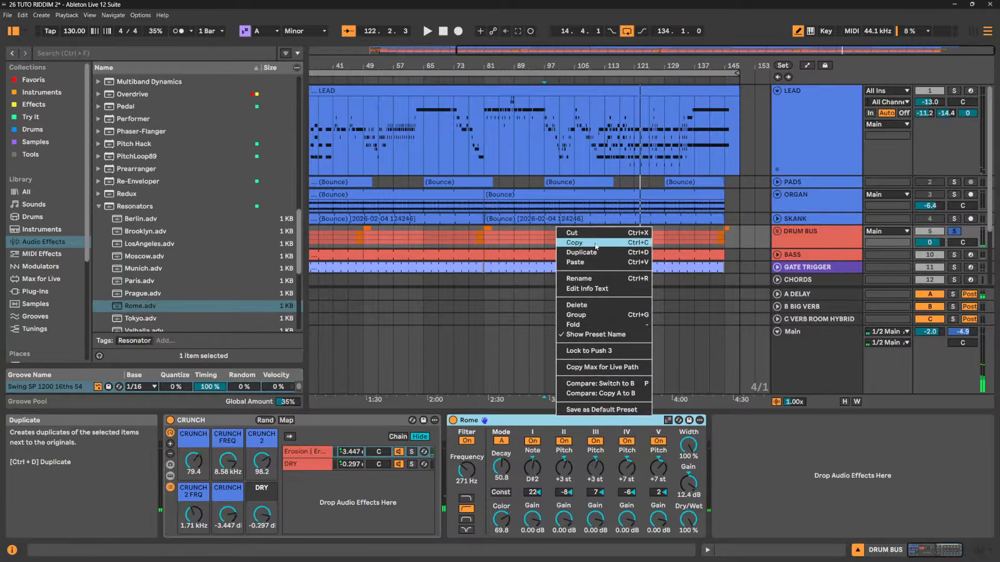
click(578, 252)
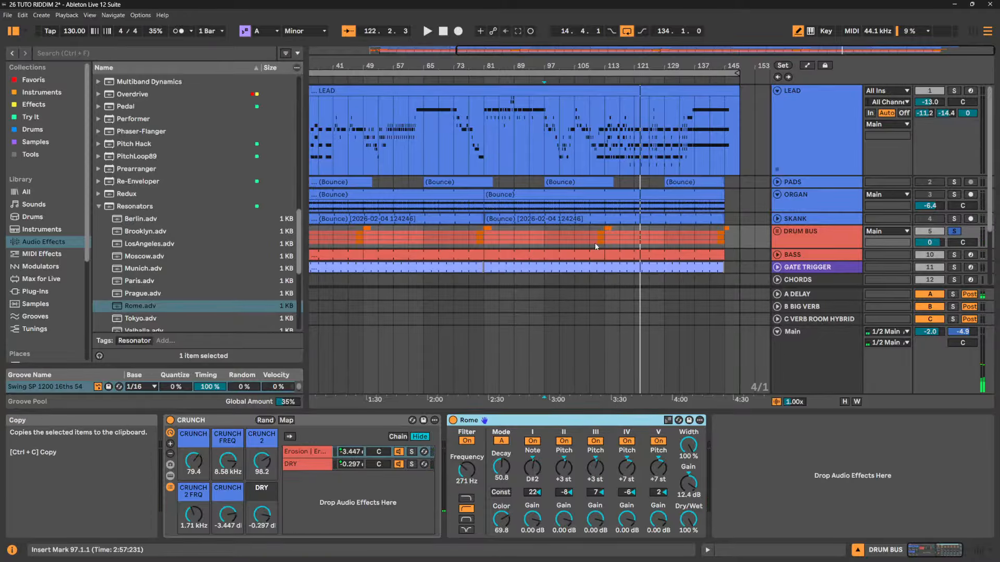
click(811, 134)
right_click(836, 468)
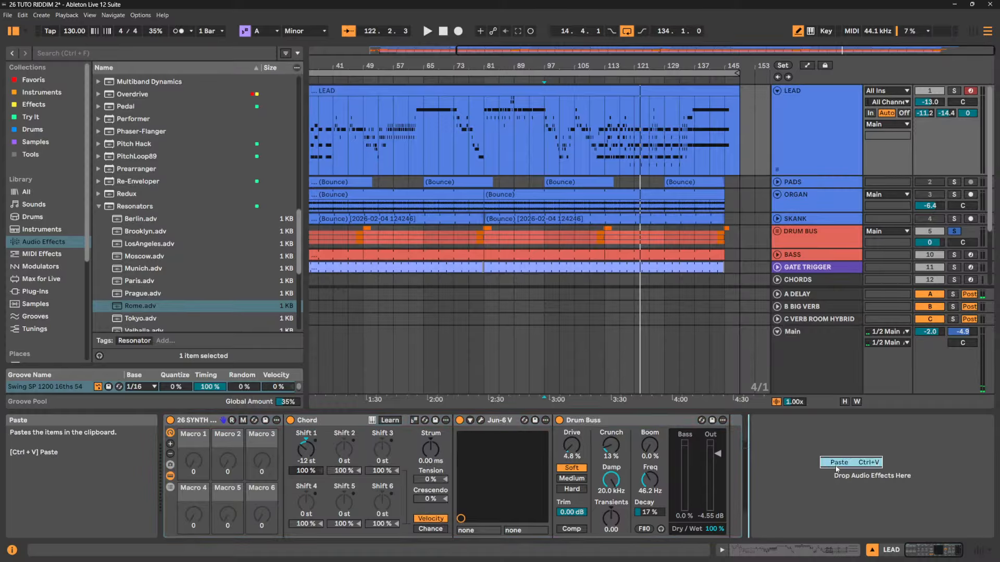
click(836, 462)
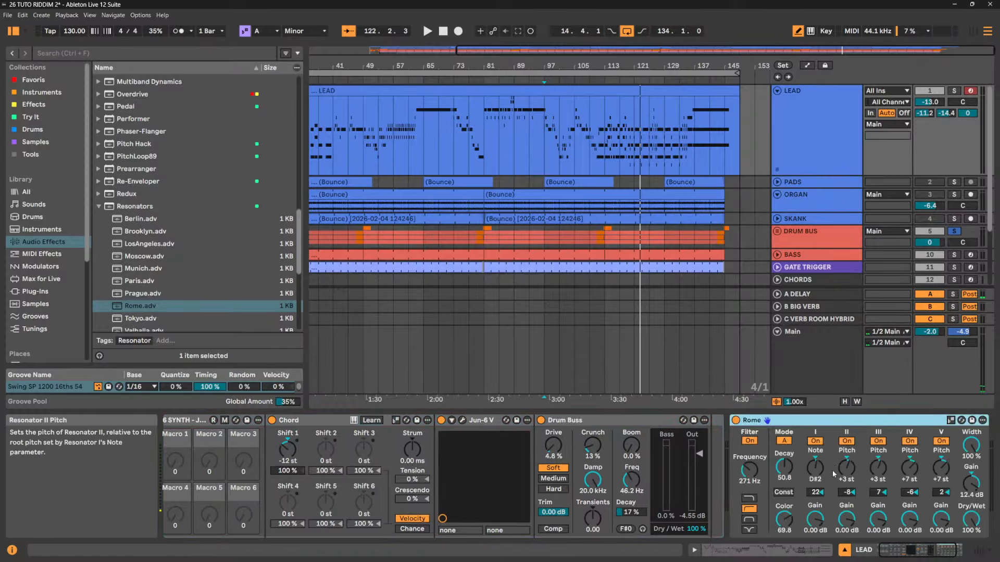
Solo the LEAD track and play the arrangement from bar 17
click(952, 93)
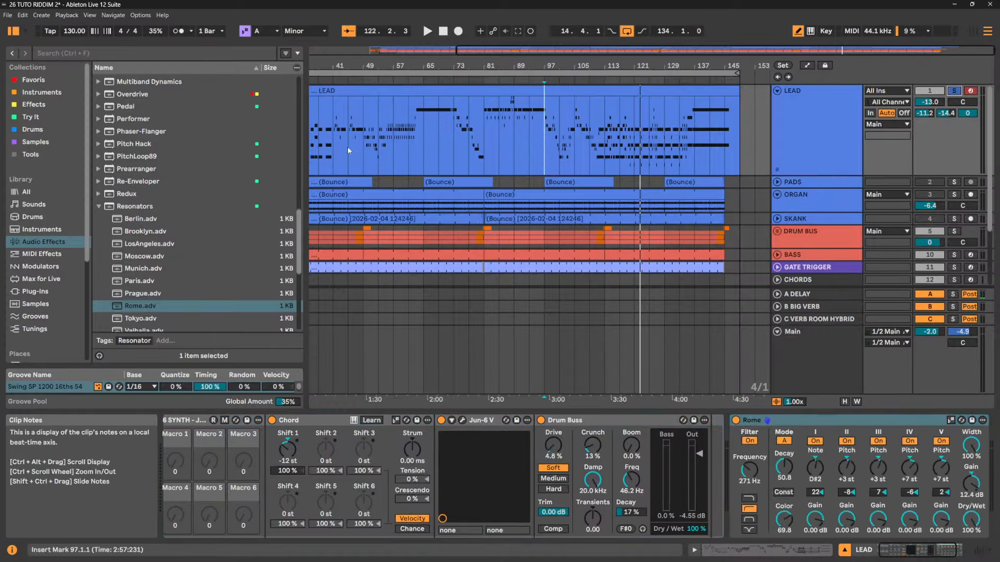
click(367, 150)
drag(368, 66, 494, 66)
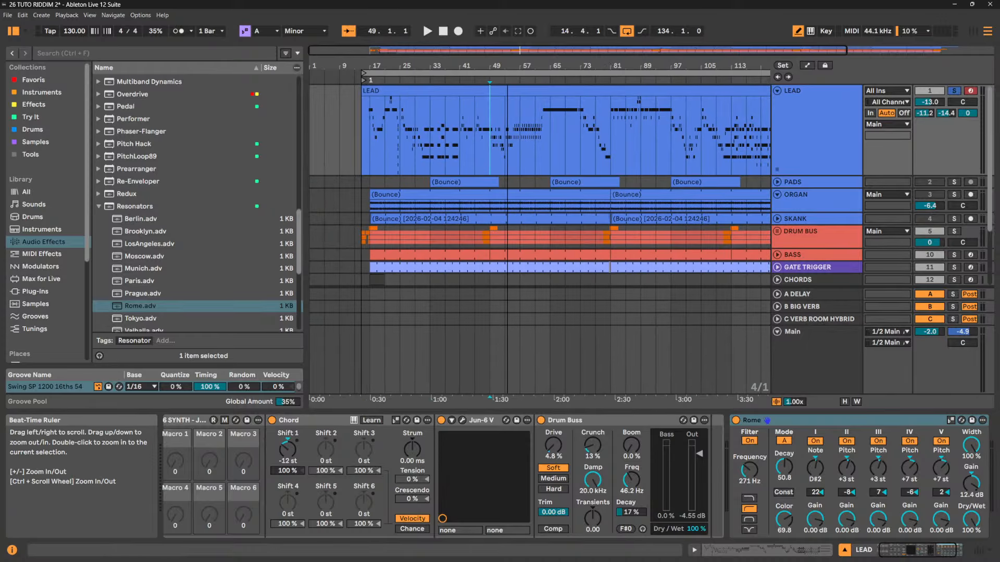
click(368, 132)
key(space)
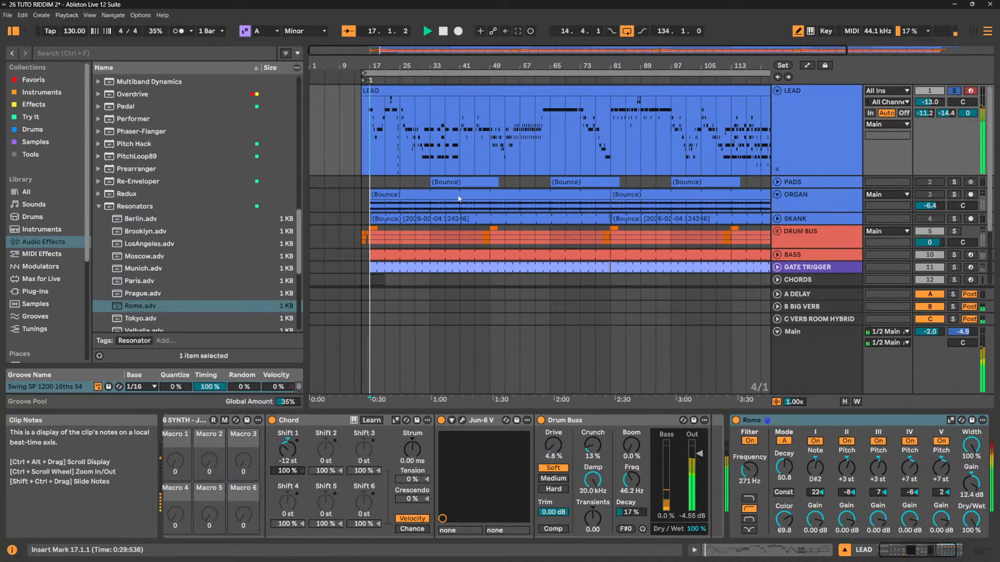
Bypass and re-enable the Rome device on LEAD during playback to compare the sound
scroll(844, 474, down, 2)
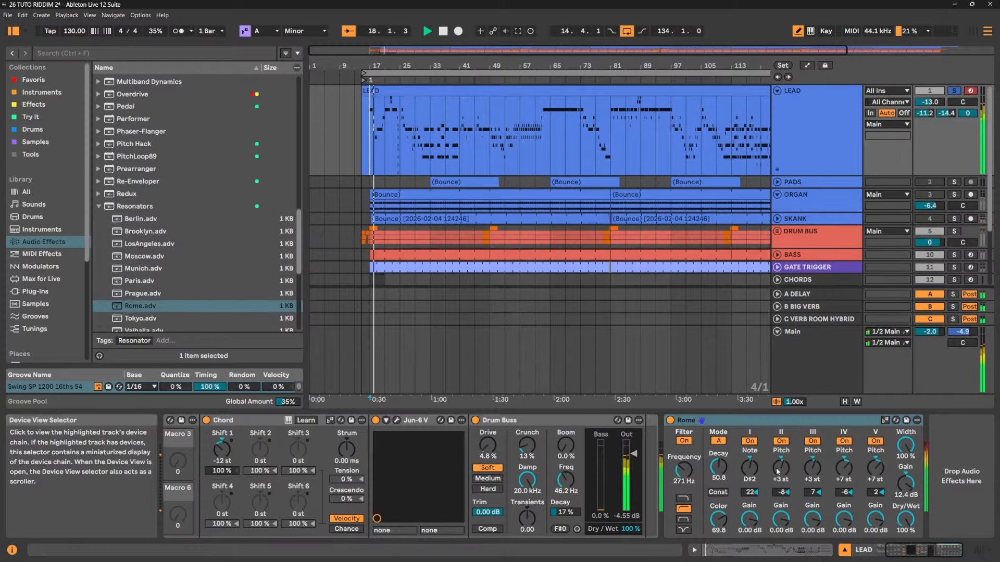
click(671, 421)
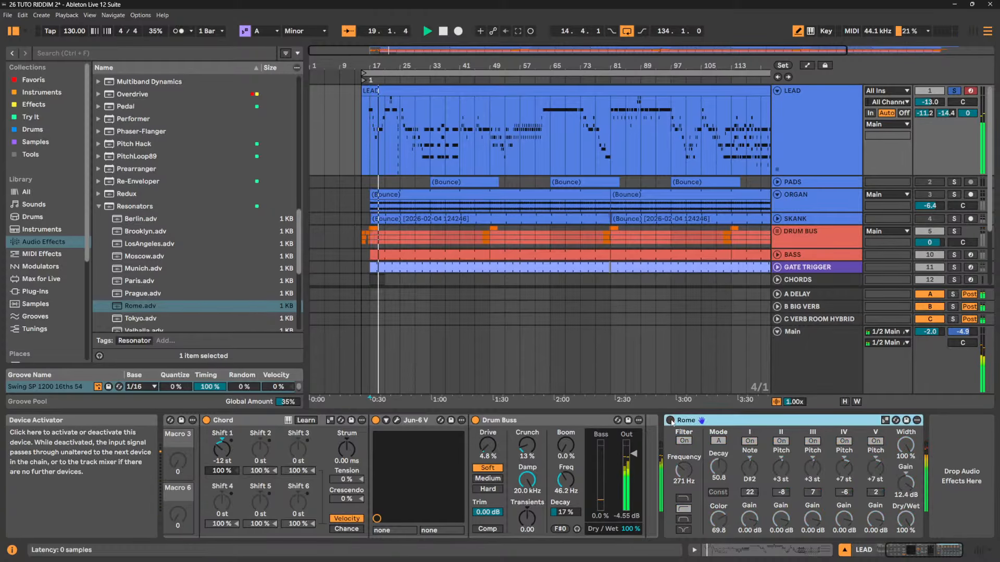
click(671, 421)
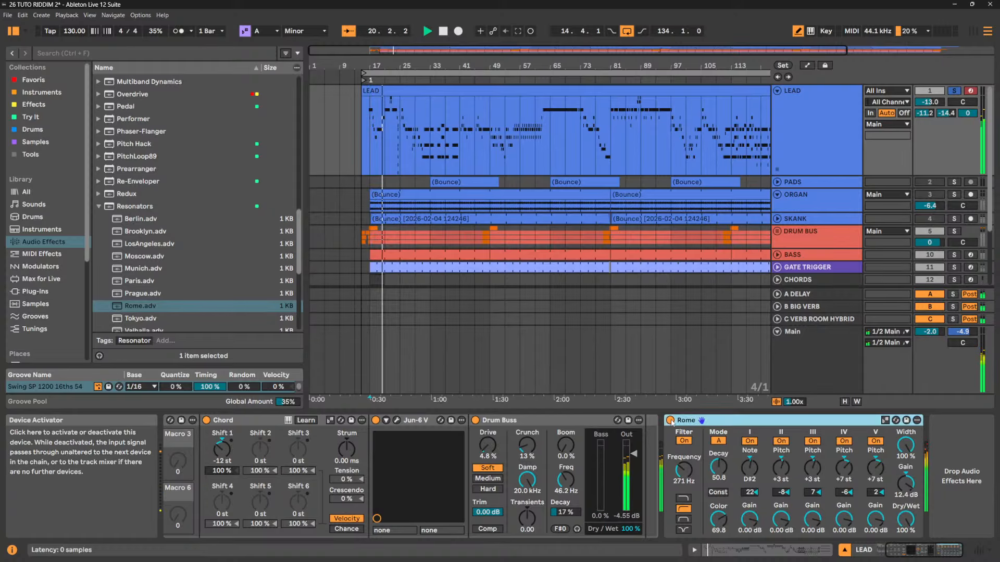
Remove the Rome Resonators from LEAD, and solo DRUM BUS while playing the arrangement from bar 17
click(671, 421)
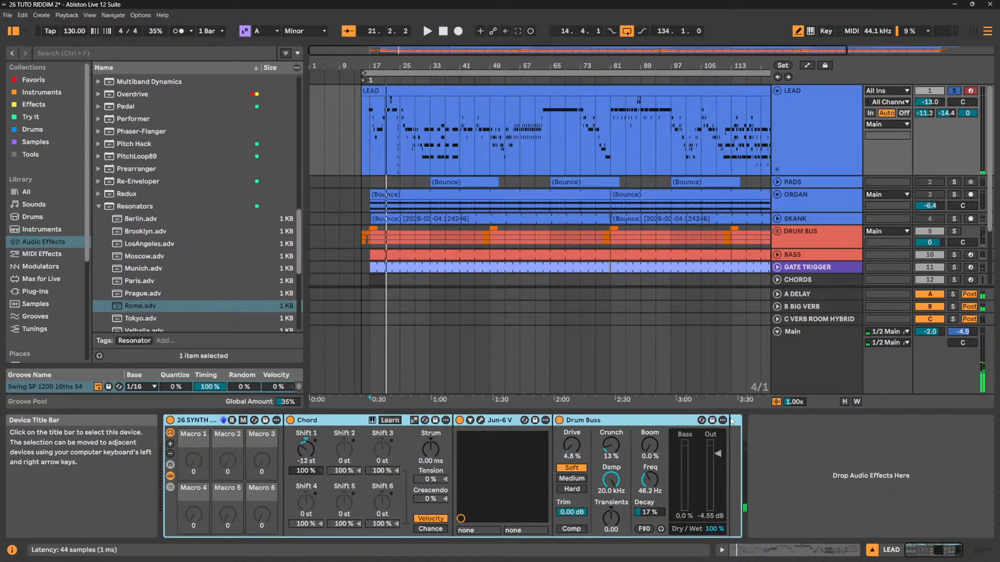
click(828, 241)
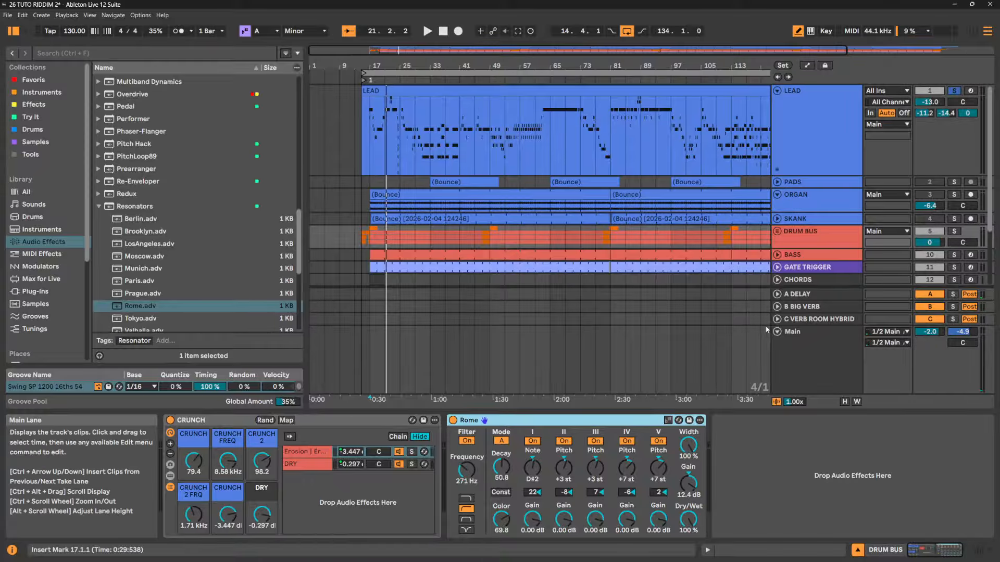
key(space)
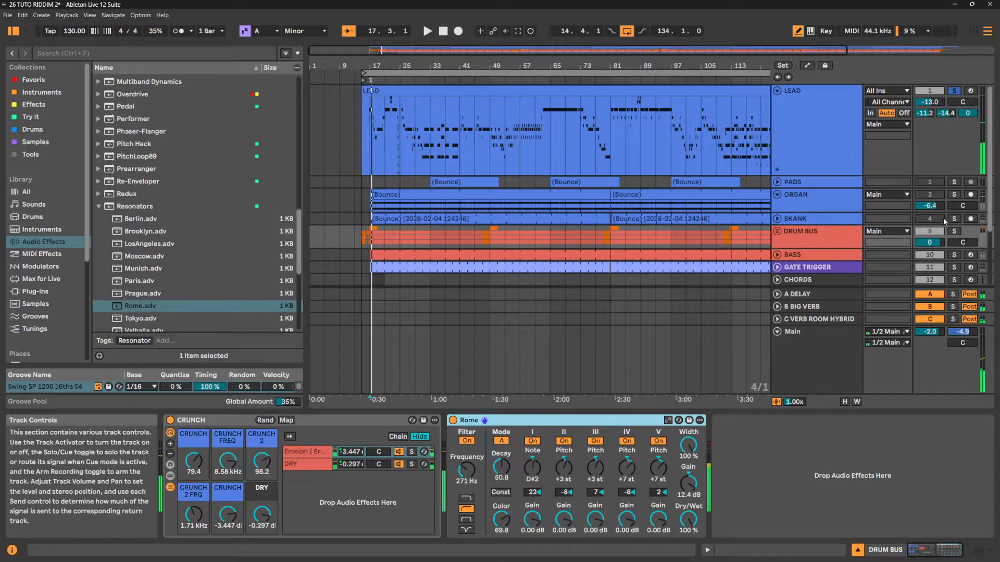
click(955, 230)
Audition the Tokyo, Valhalla, Vienna and Berlin Resonators presets one after another on DRUM BUS in place of Rome
scroll(136, 293, down, 2)
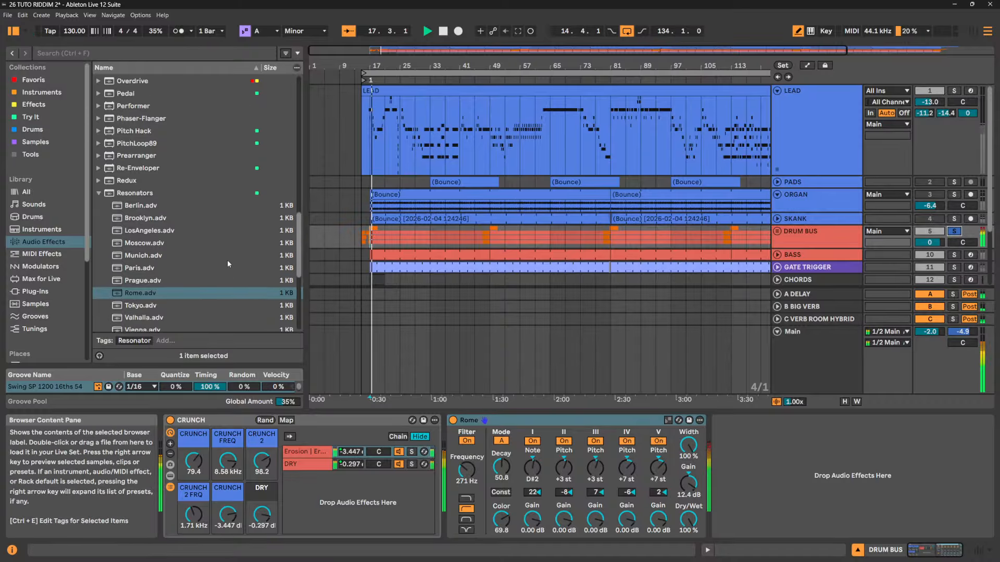
click(137, 292)
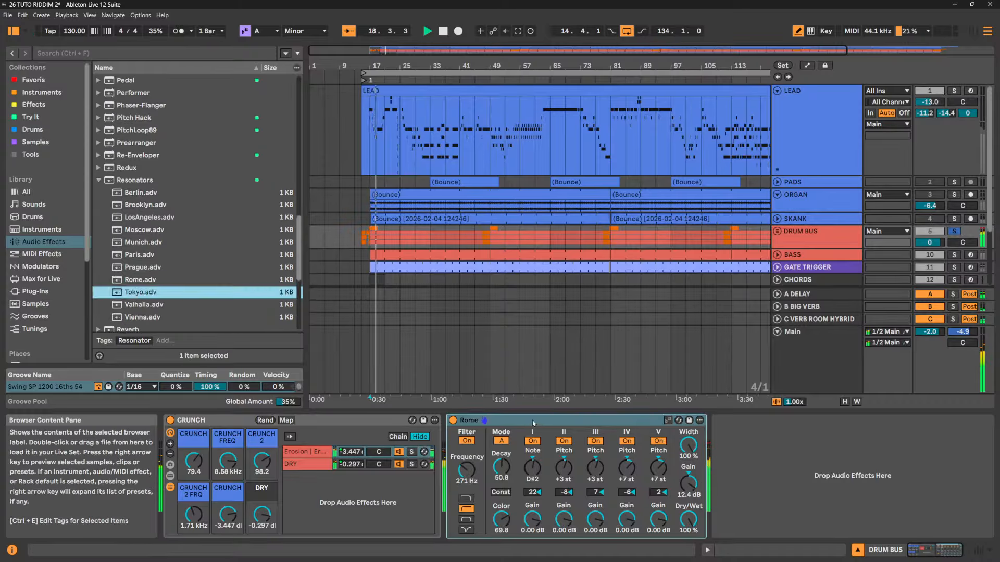
drag(135, 305, 471, 421)
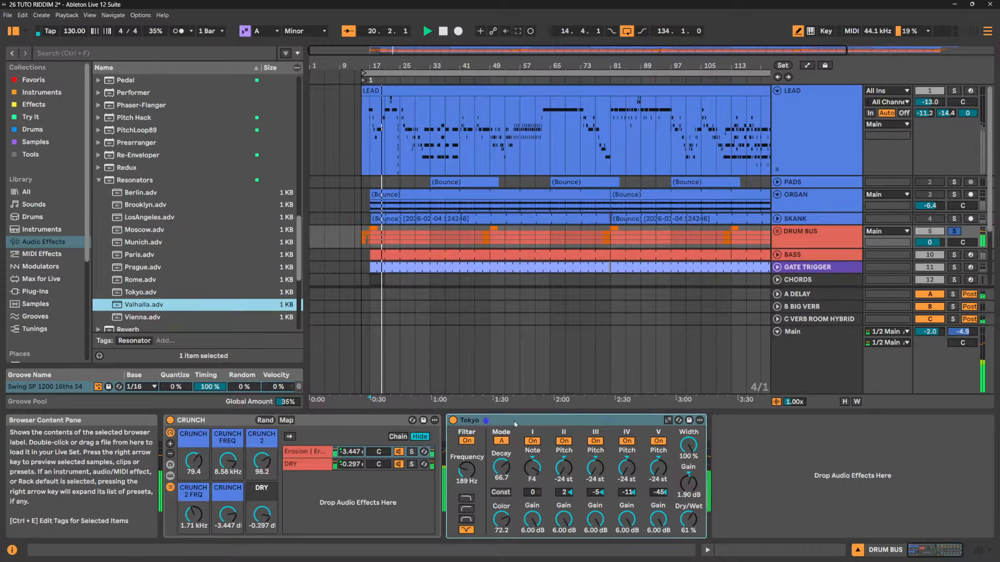
click(144, 319)
drag(499, 409, 482, 420)
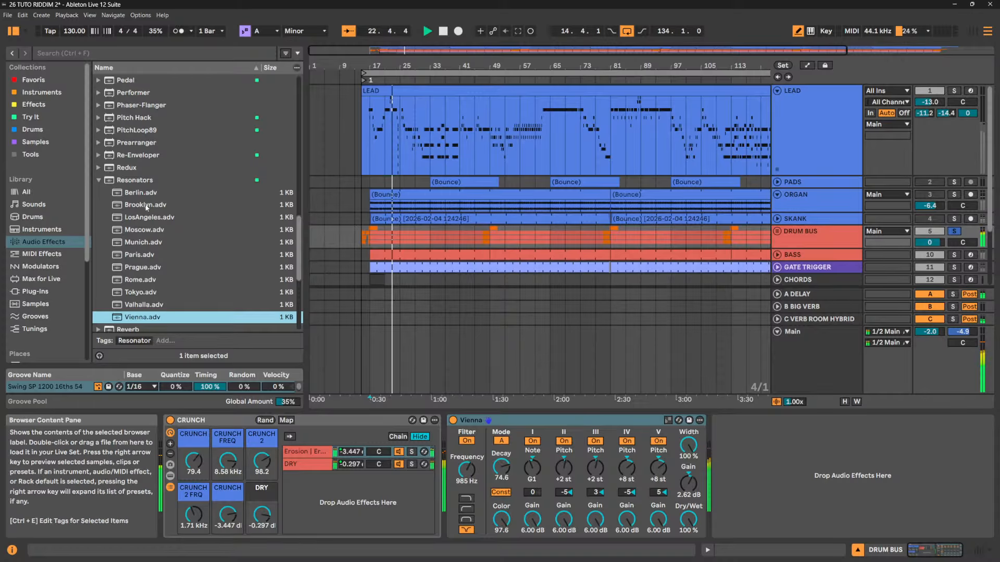
drag(141, 192, 555, 425)
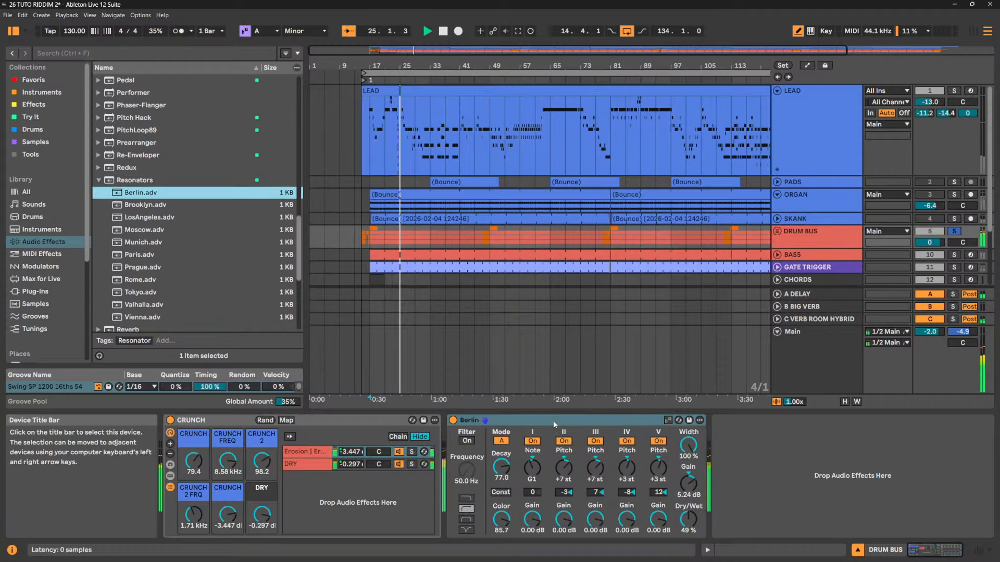
Delete the Berlin Resonators device from DRUM BUS and collapse the Resonators preset list
click(553, 420)
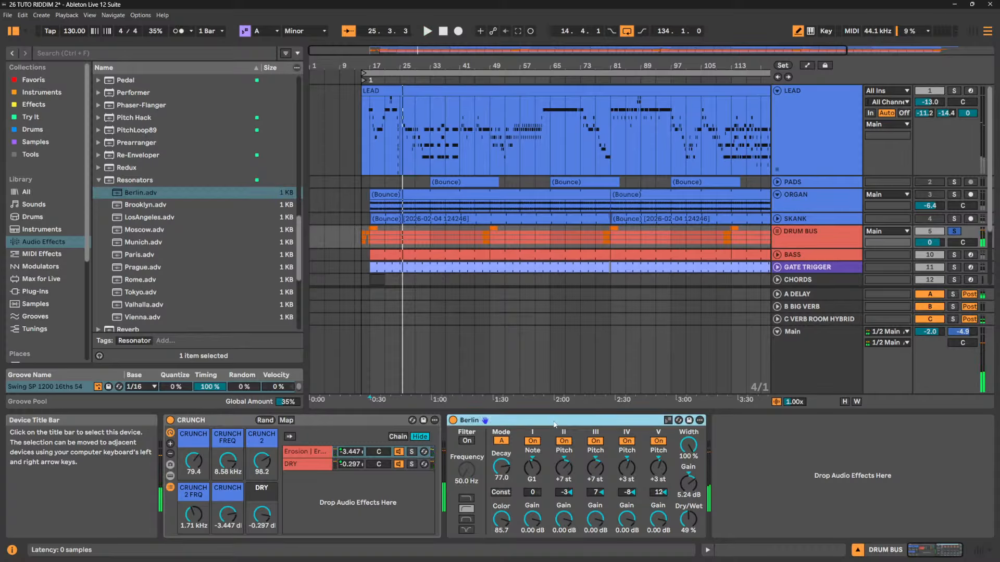
key(Delete)
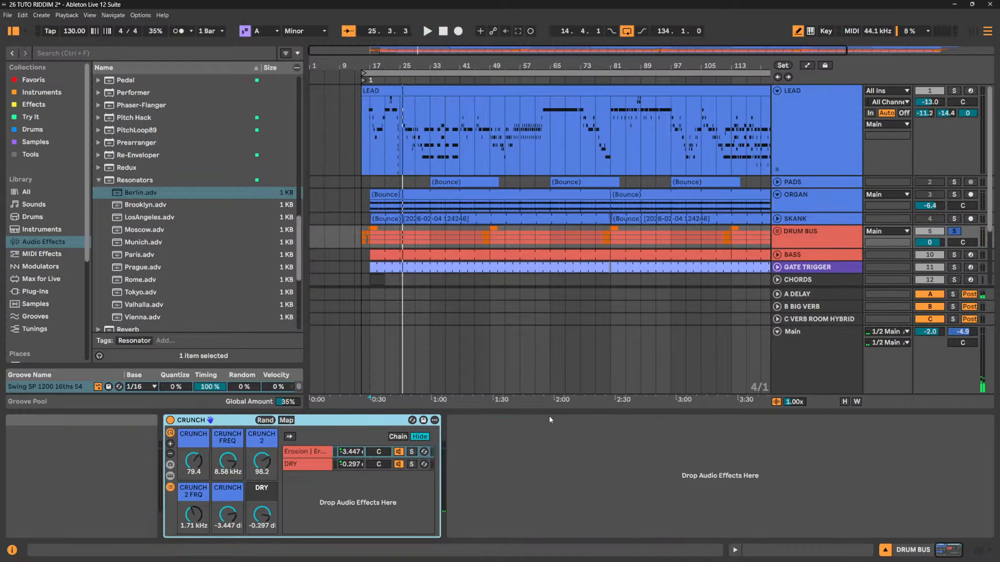
click(99, 181)
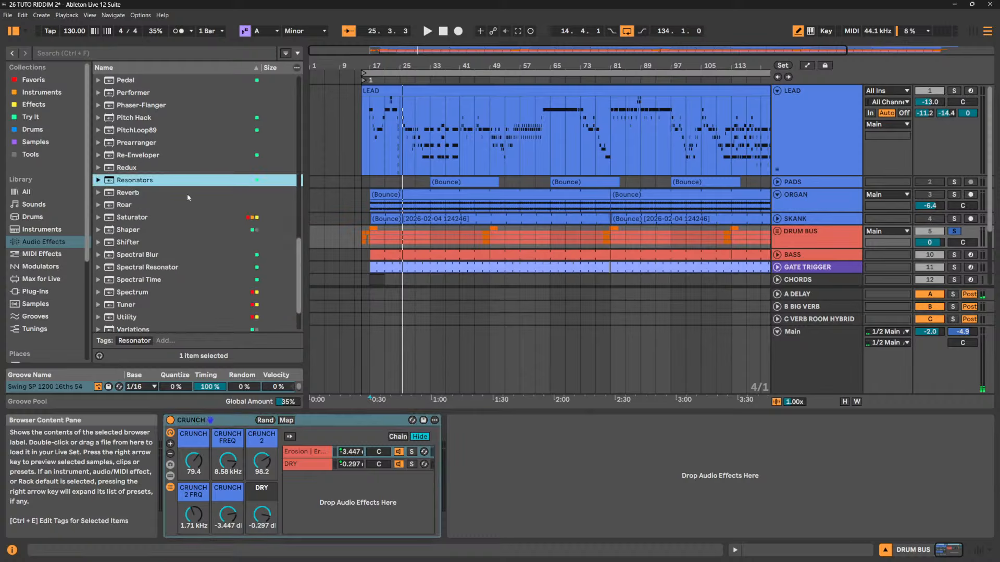
Add the default Reverb after the CRUNCH rack on DRUM BUS, and remove it again
scroll(154, 224, down, 2)
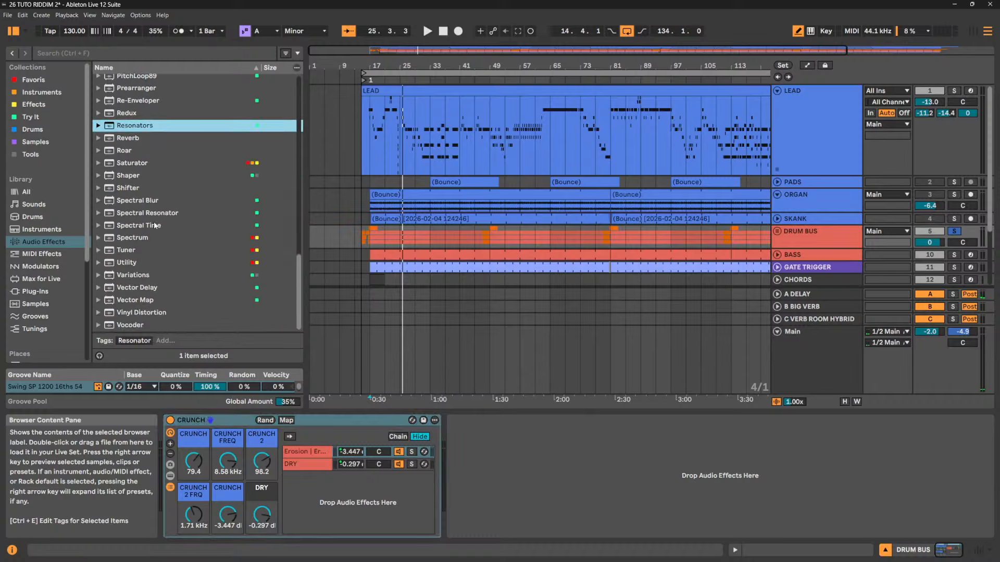
scroll(154, 225, up, 2)
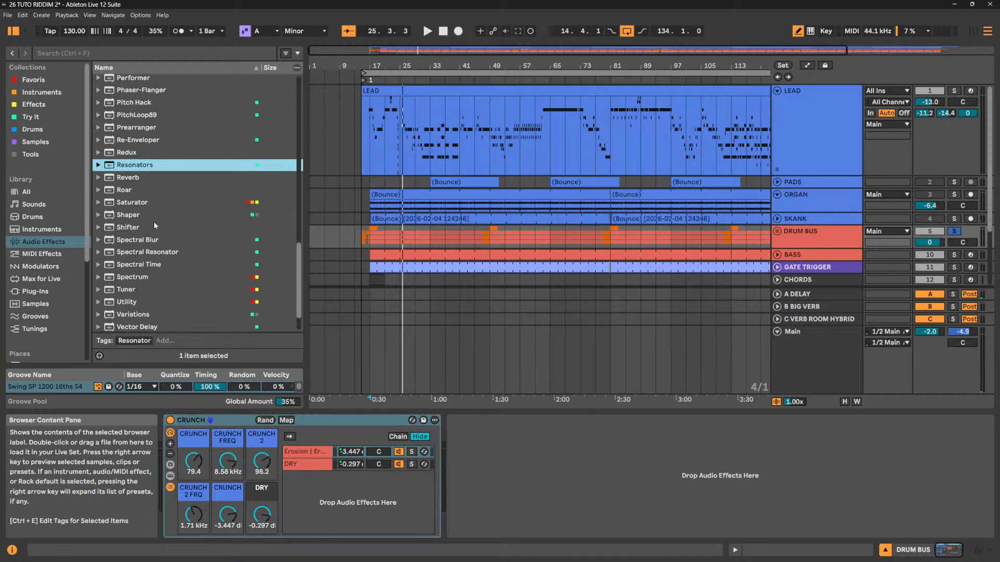
scroll(154, 224, up, 1)
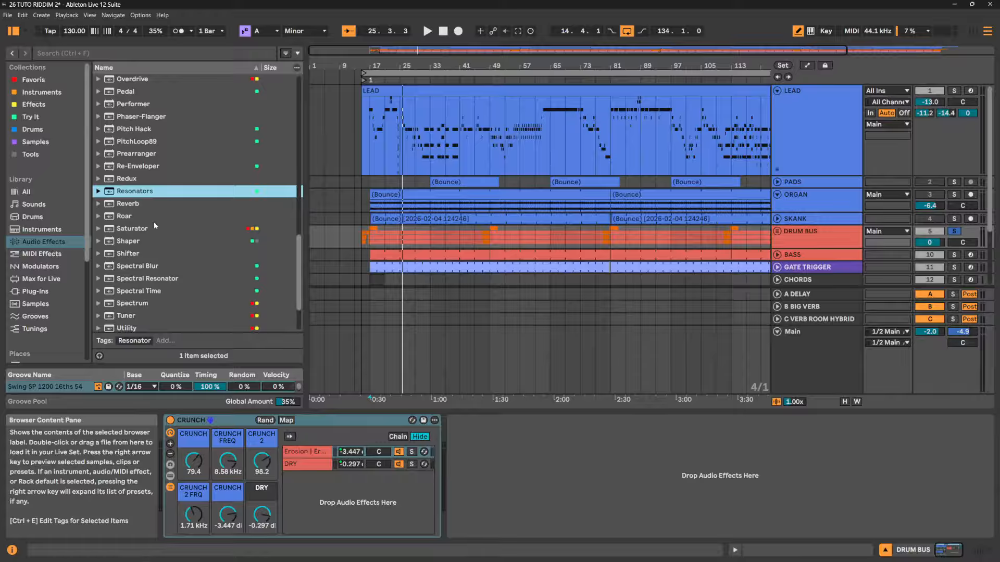
drag(125, 209, 711, 466)
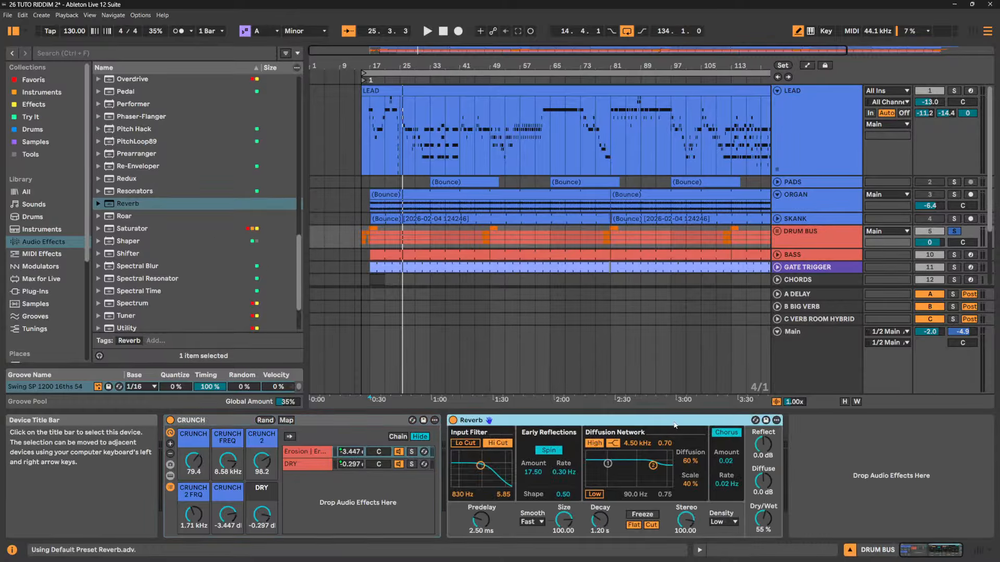
key(Delete)
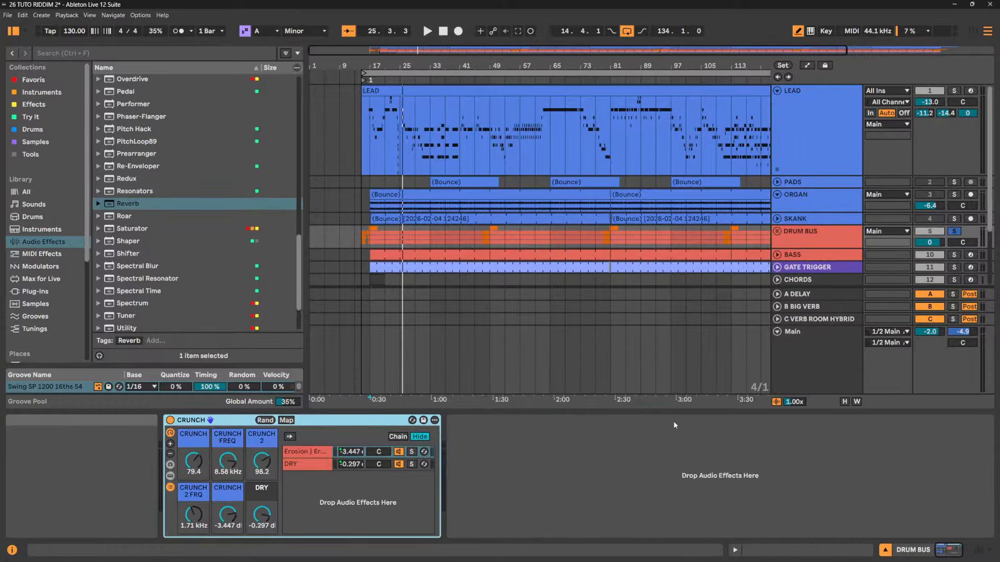
Add Roar to DRUM BUS to inspect its Low band and expanded view, and remove it again
click(98, 216)
click(99, 216)
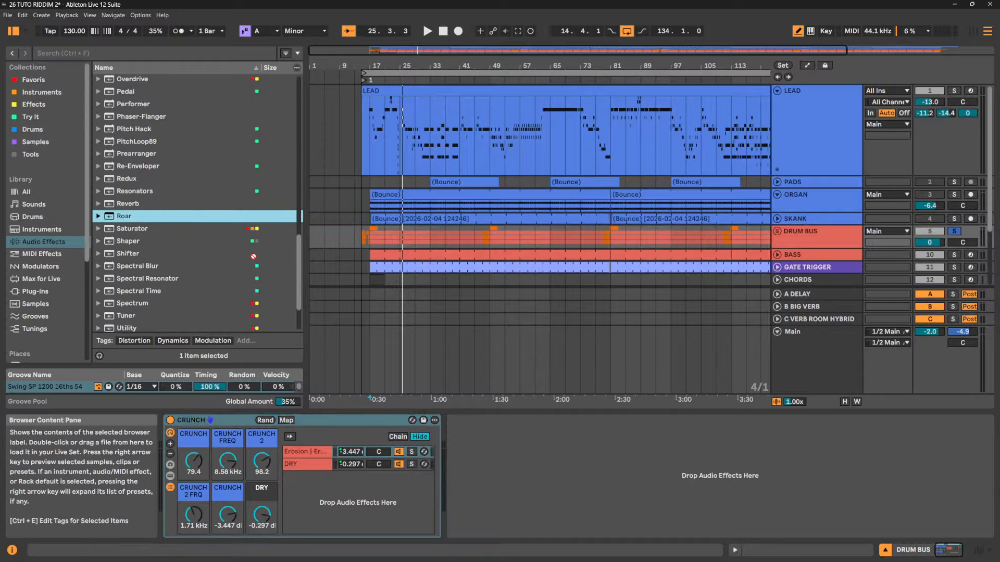
drag(131, 219, 654, 467)
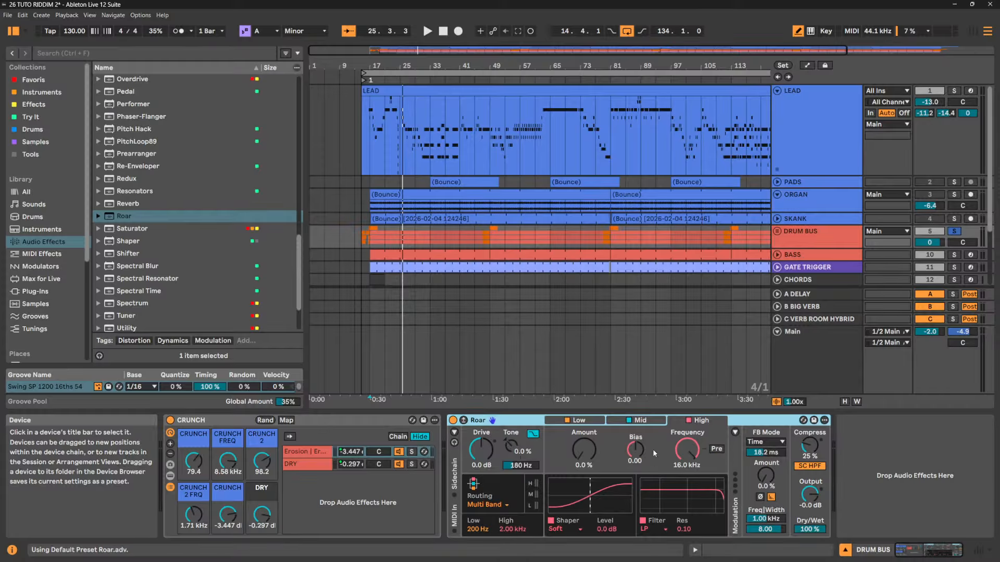
click(596, 424)
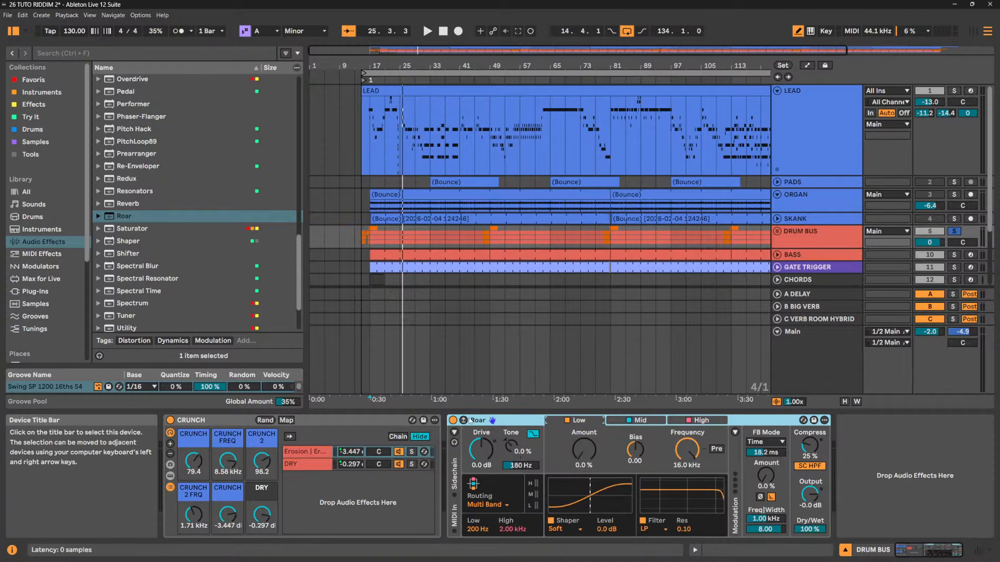
click(464, 420)
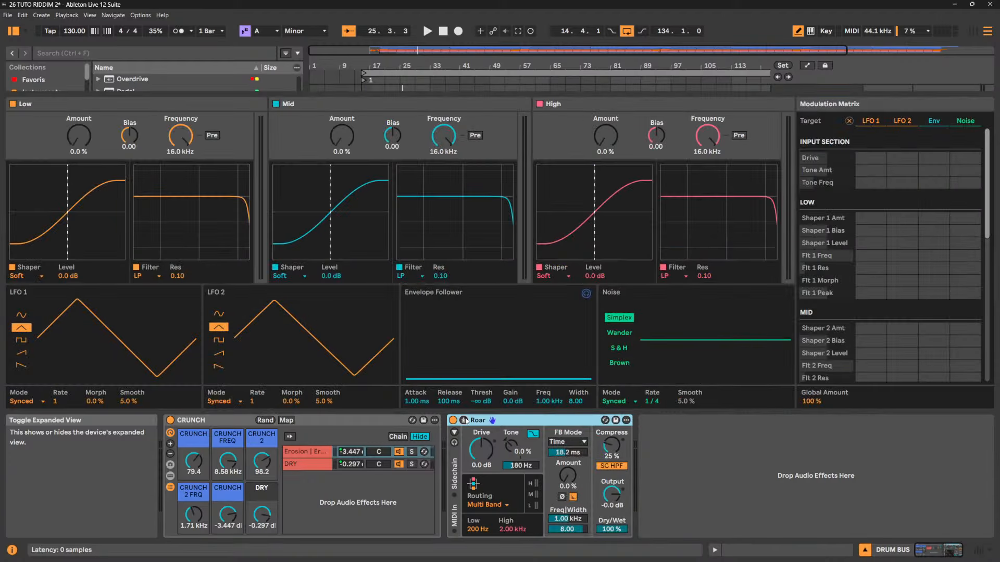
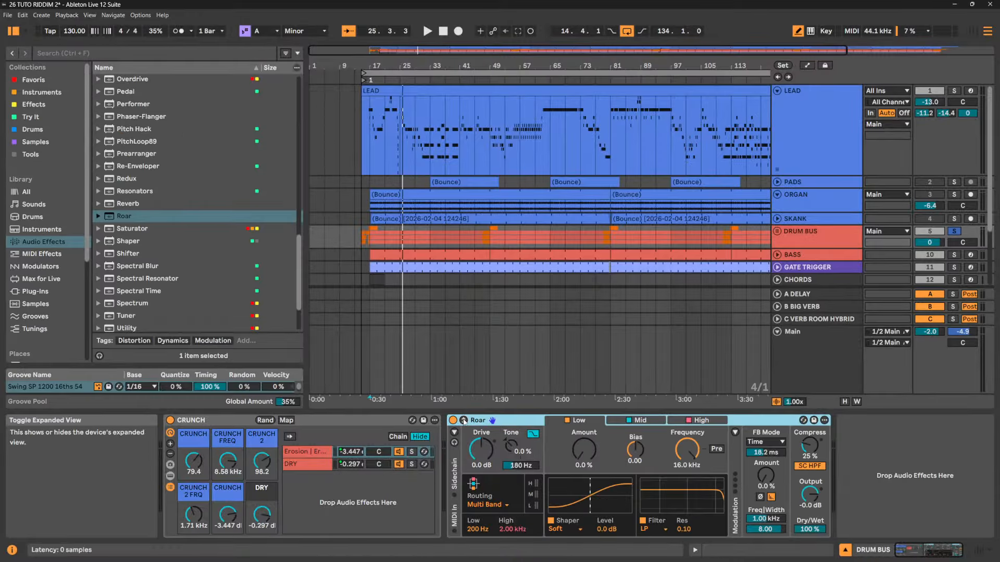
click(493, 420)
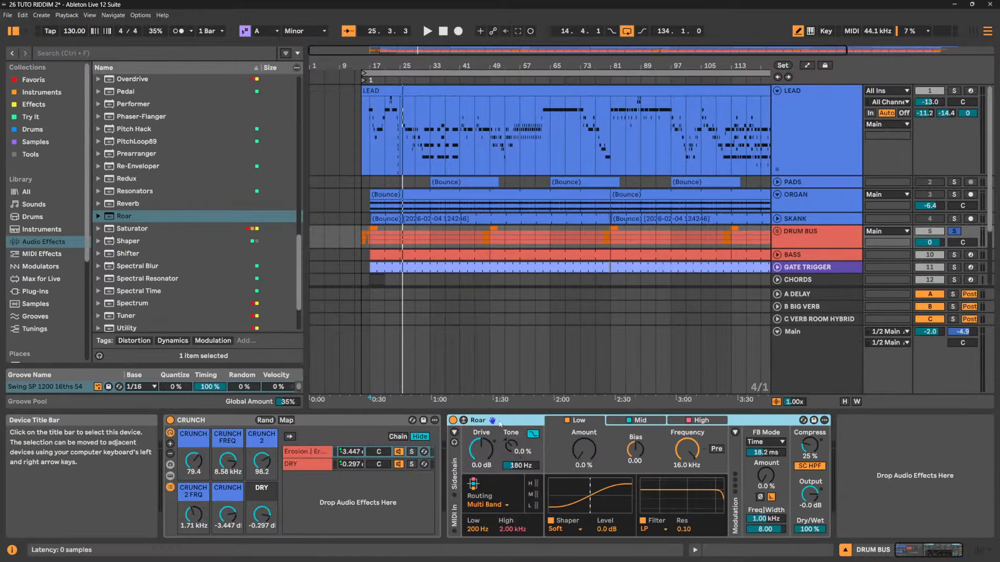
key(Delete)
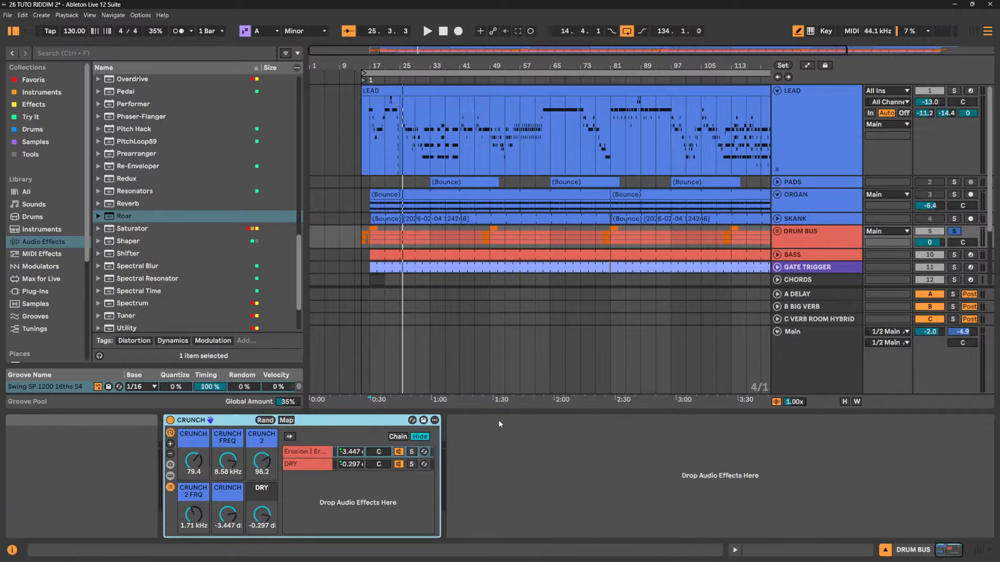
Add the default Saturator to DRUM BUS after the CRUNCH rack, and delete it again
drag(132, 228, 523, 424)
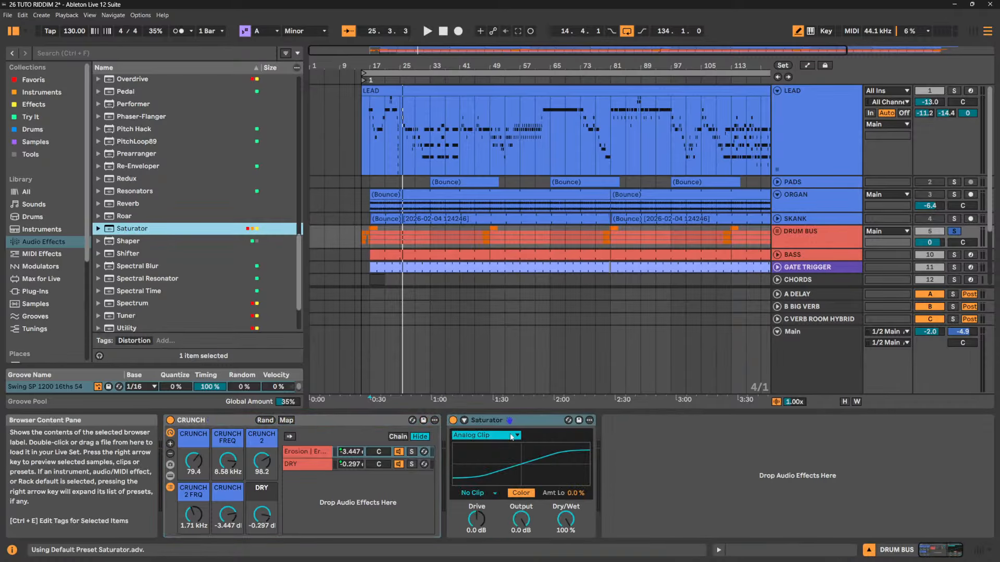
click(525, 425)
key(Delete)
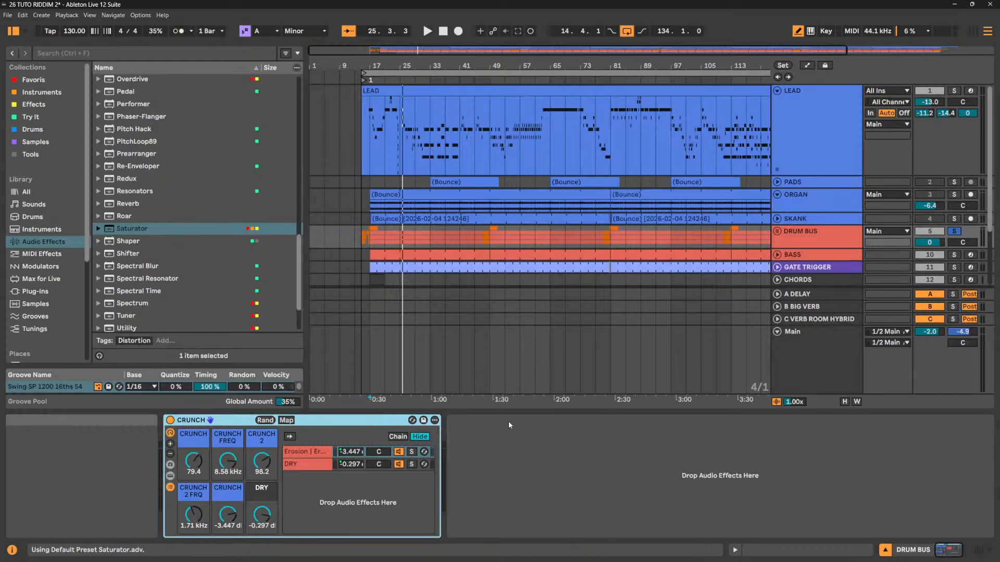
Add Shaper to DRUM BUS and try several of its waveform presets
click(130, 240)
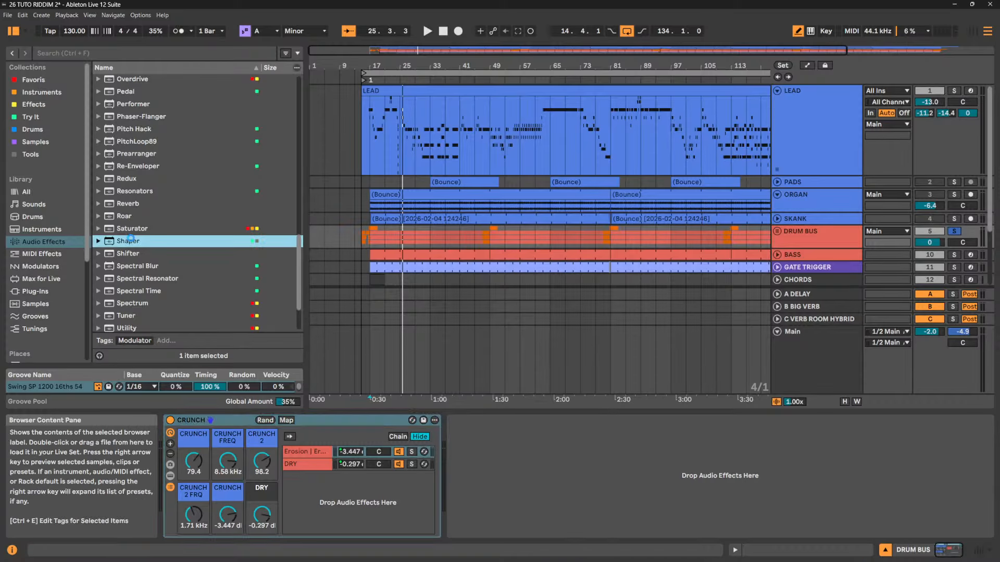
double_click(130, 240)
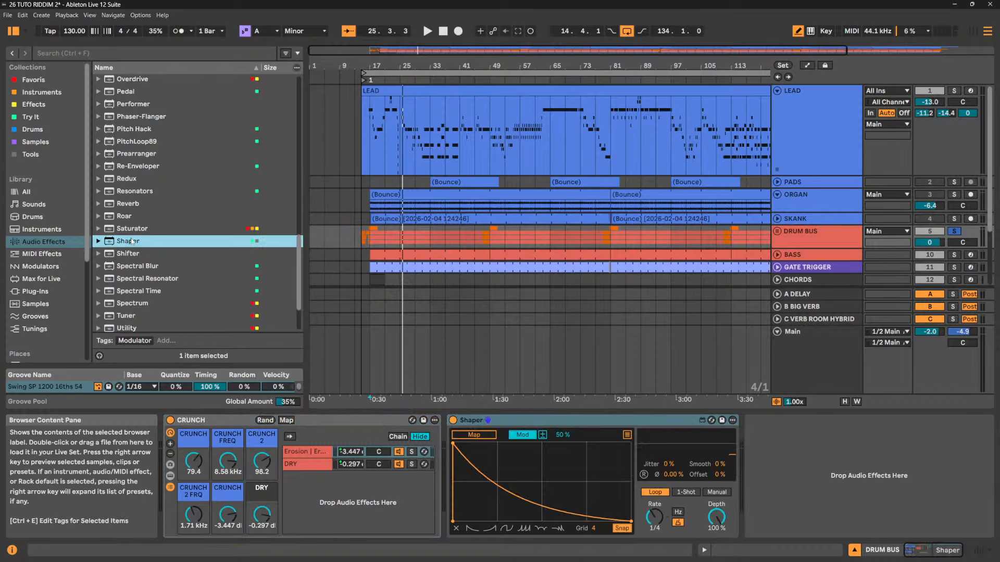
click(593, 422)
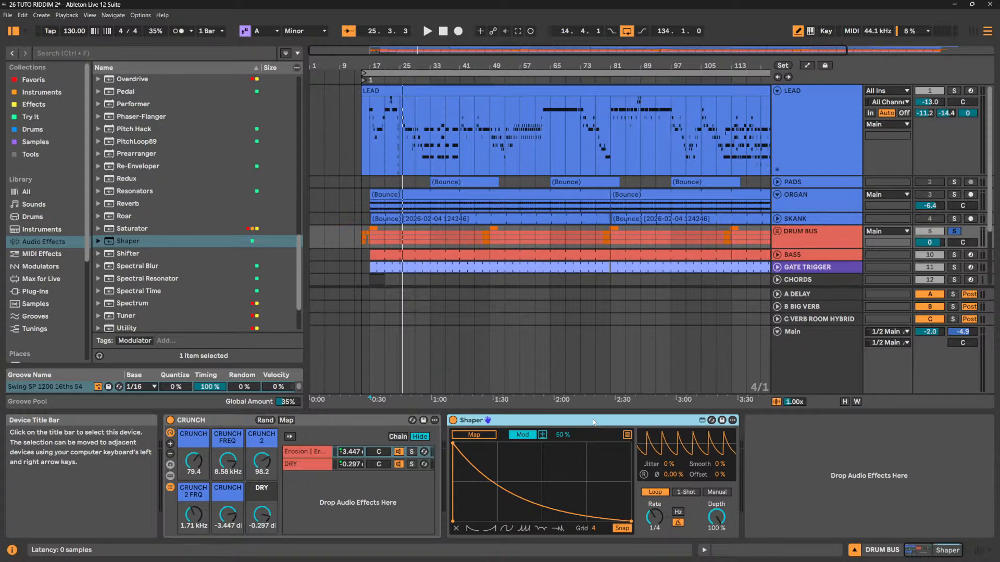
click(510, 529)
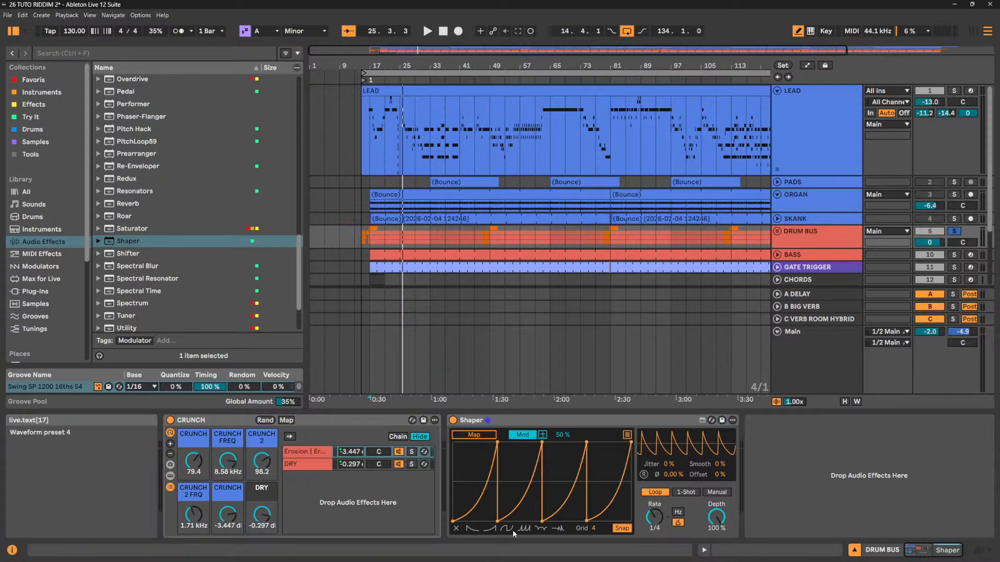
click(526, 529)
click(541, 529)
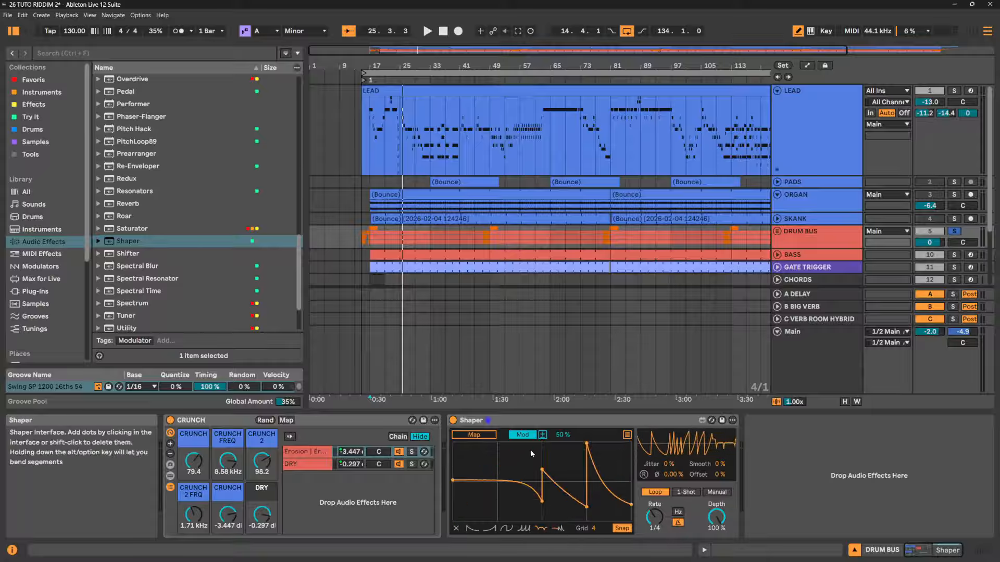
Show Shaper's Multimap mapping list, and remove the device from DRUM BUS
click(627, 435)
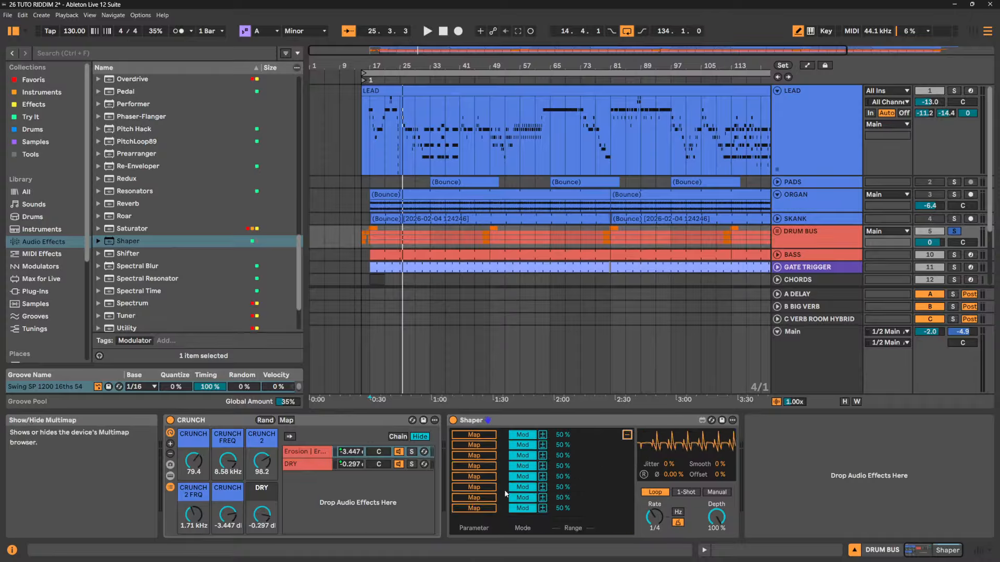
click(659, 420)
key(Delete)
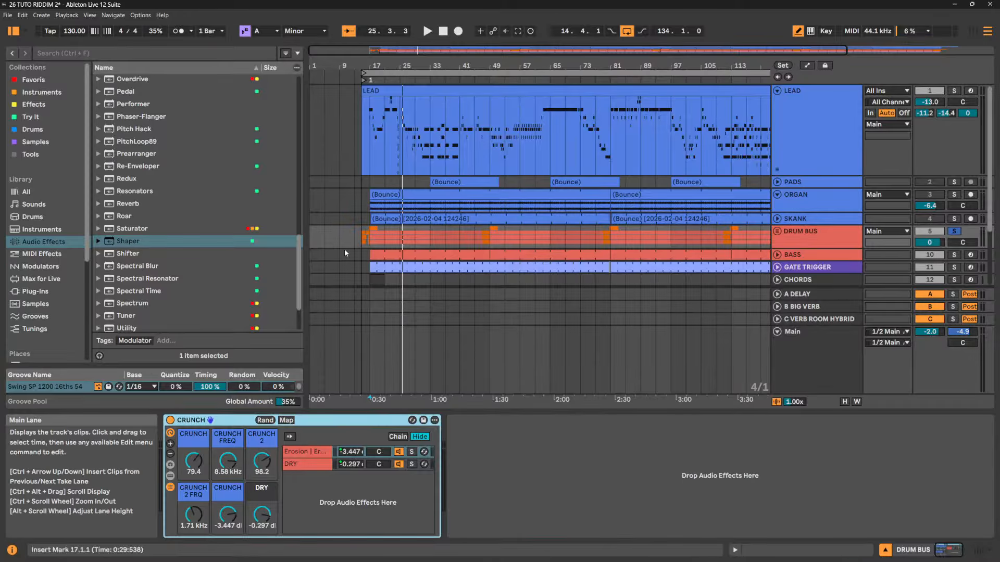
Add Shifter to DRUM BUS after the CRUNCH rack, and remove it again
double_click(126, 254)
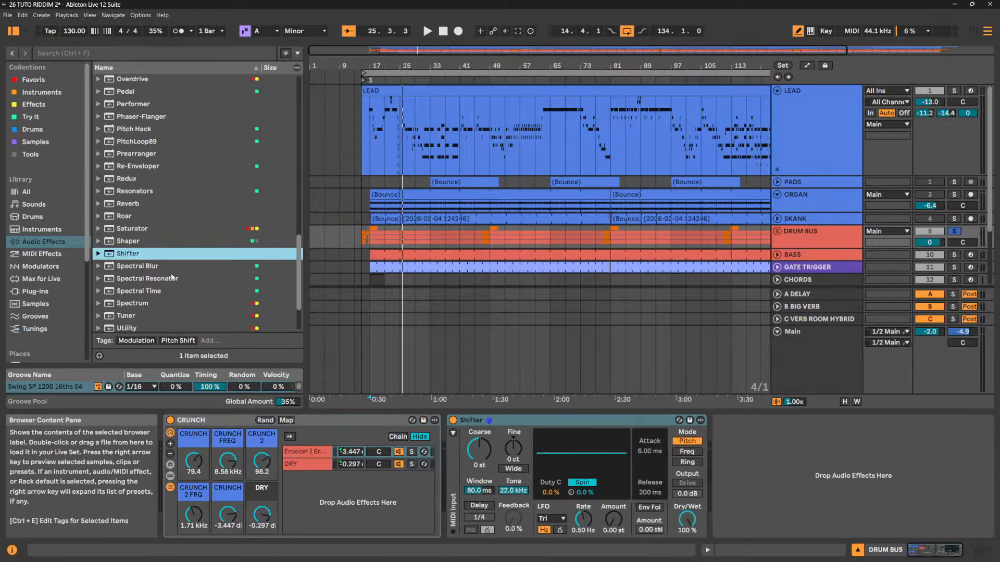
click(540, 421)
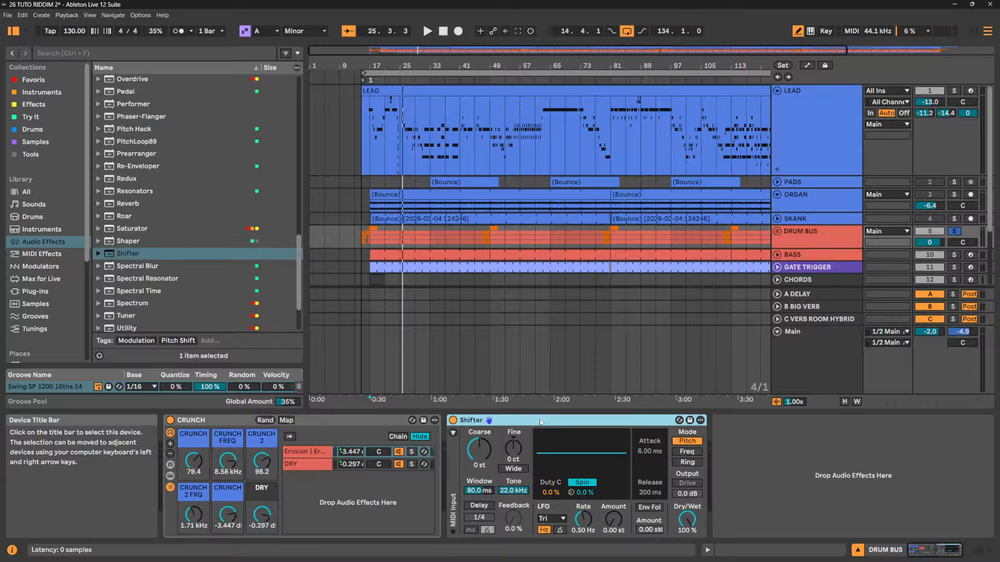
key(Delete)
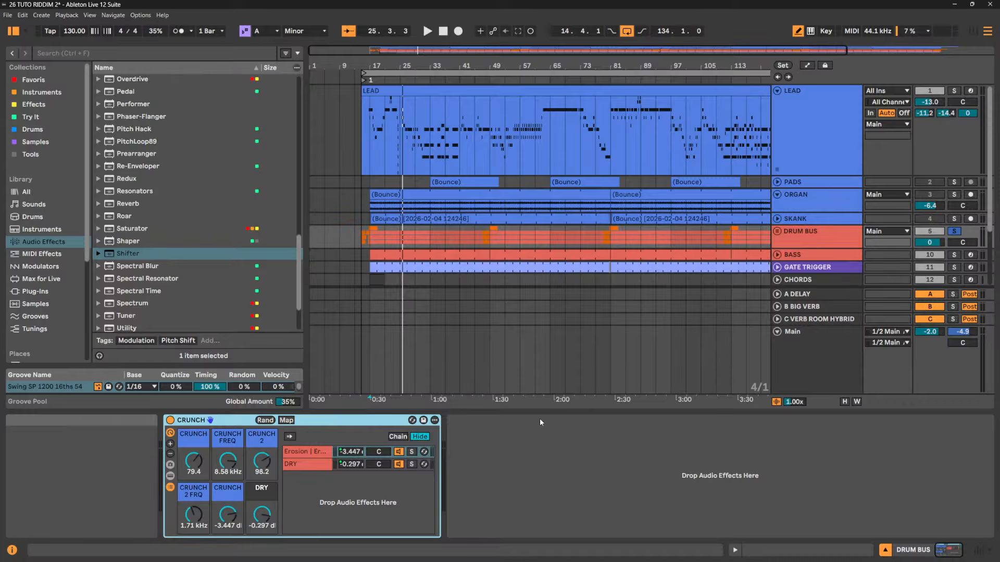
Add Spectral Blur to DRUM BUS after the CRUNCH rack, and delete it again
scroll(138, 271, down, 2)
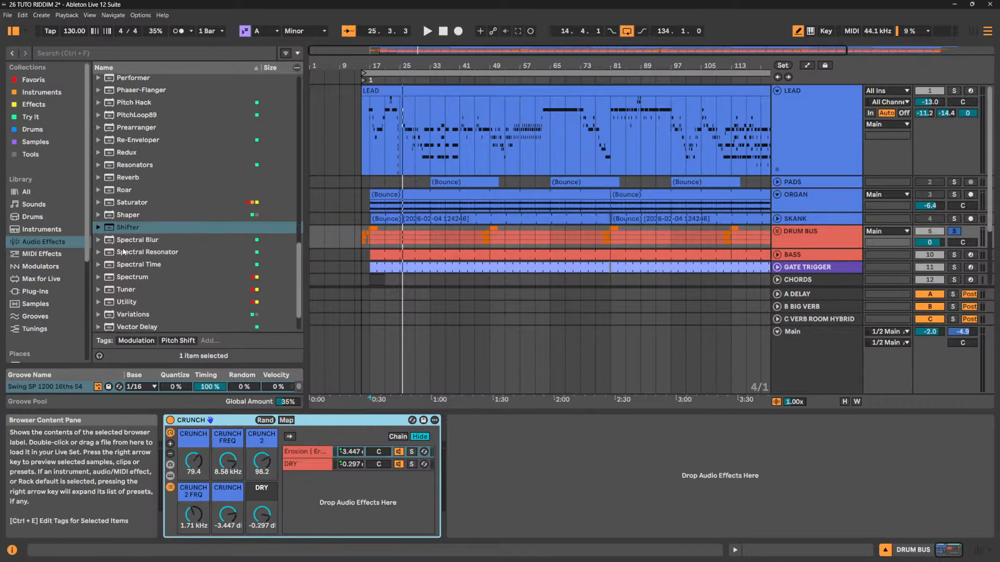
double_click(151, 240)
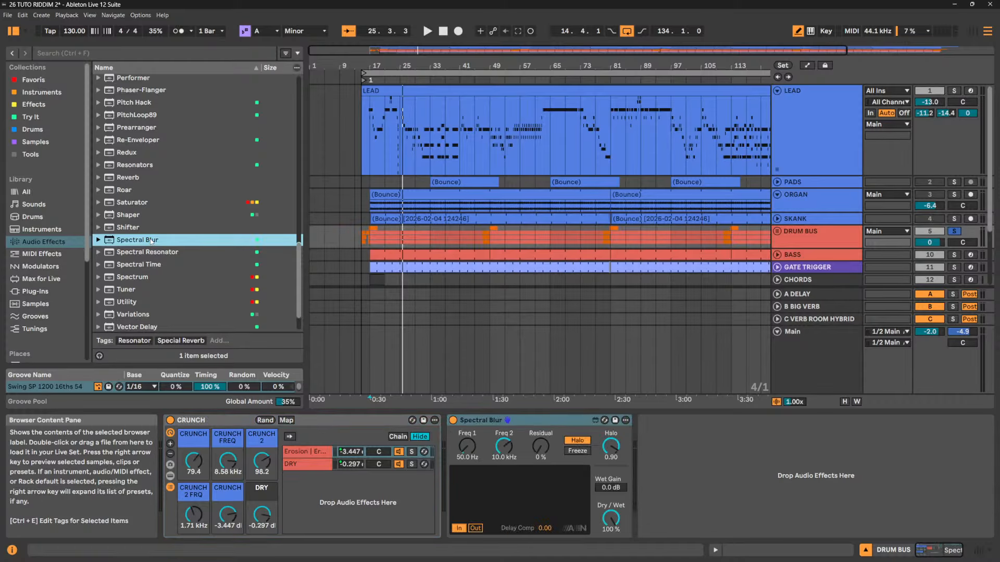
click(541, 420)
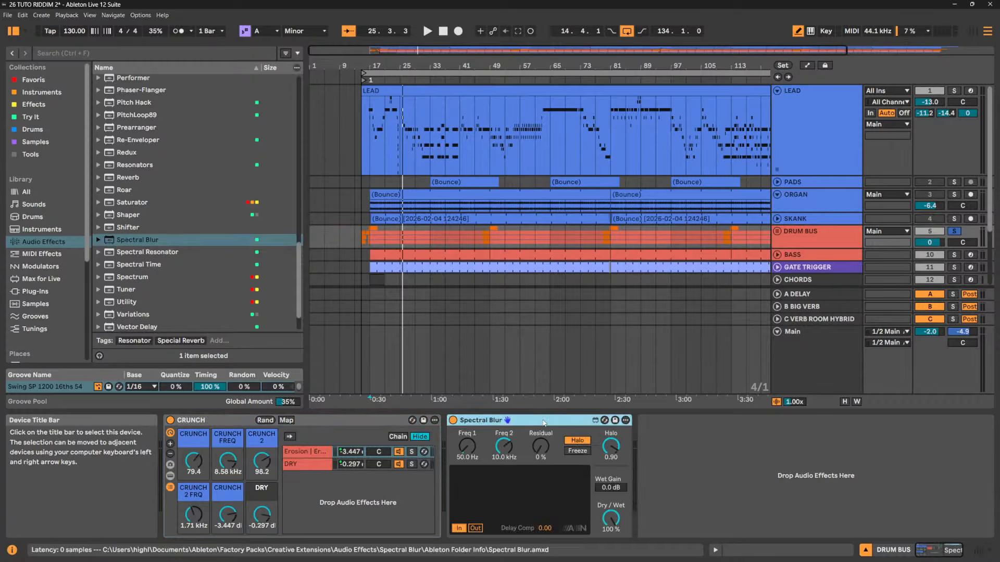
key(Delete)
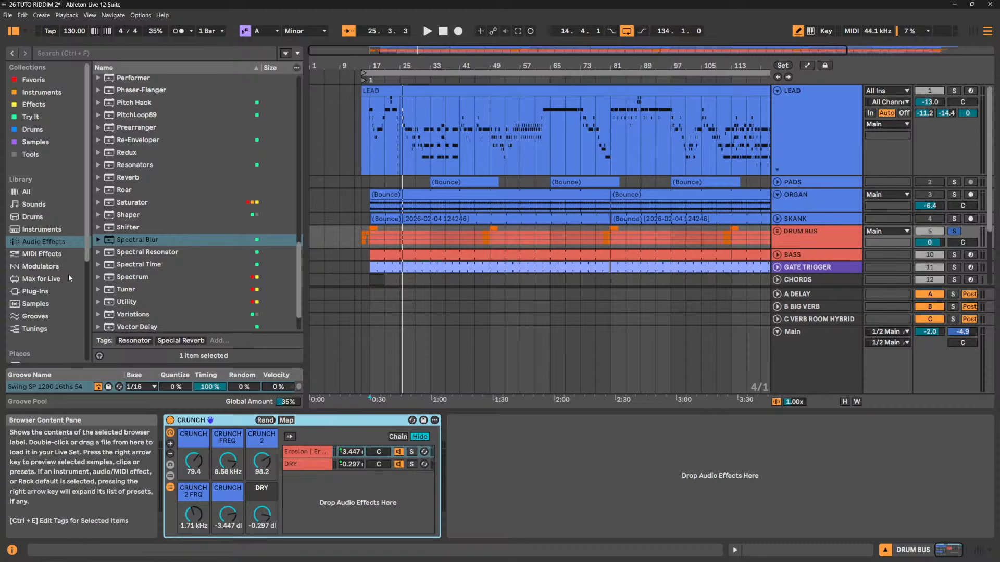
Look through the remaining audio effects, from Spectral Time and Spectrum down to Vocoder, and return to Reverb
click(148, 266)
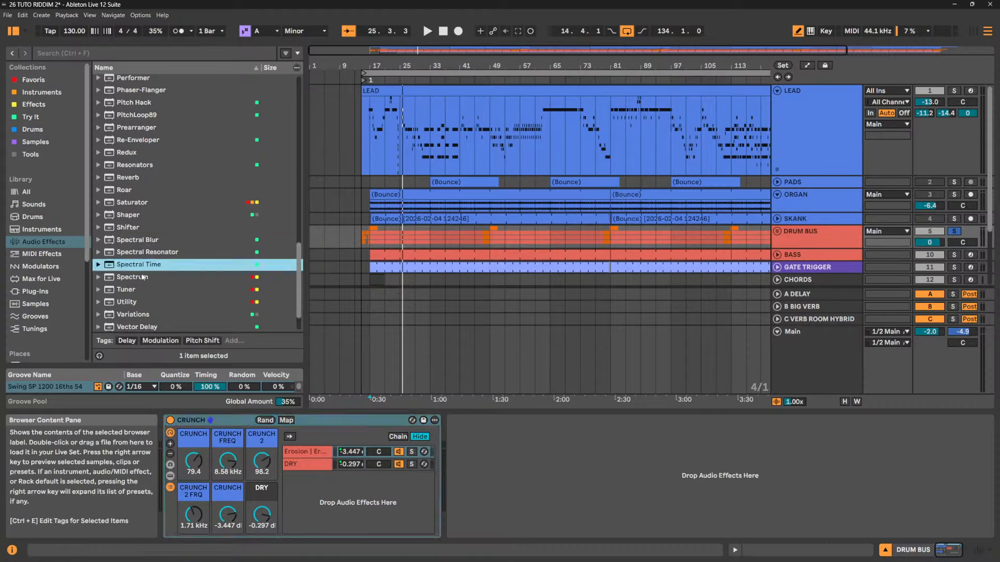
click(141, 278)
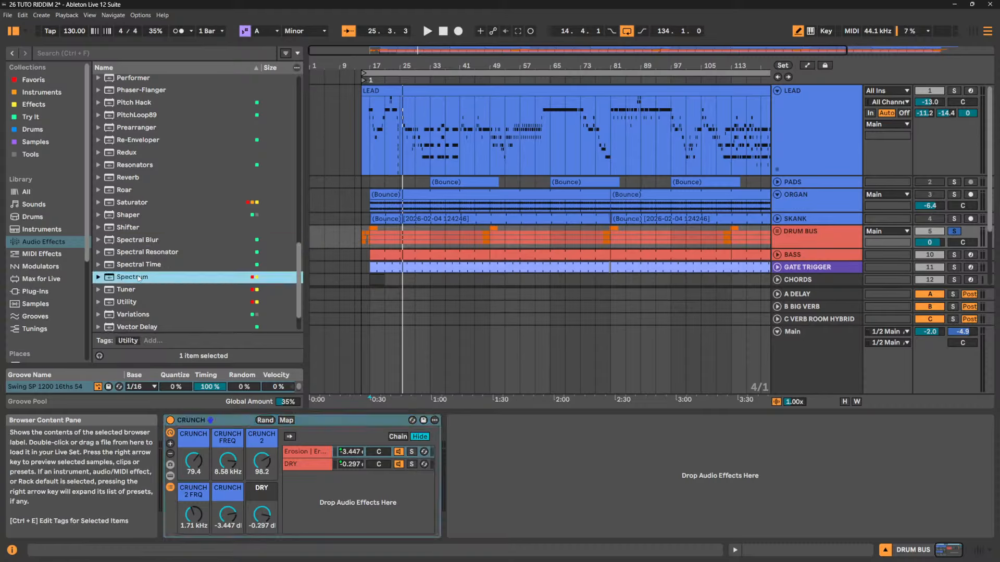
click(125, 291)
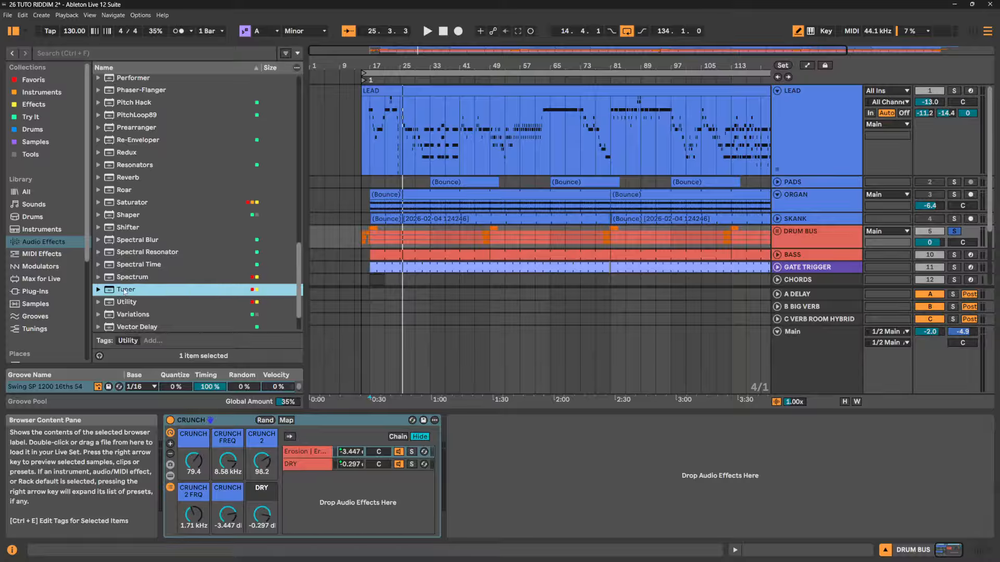
scroll(127, 289, down, 3)
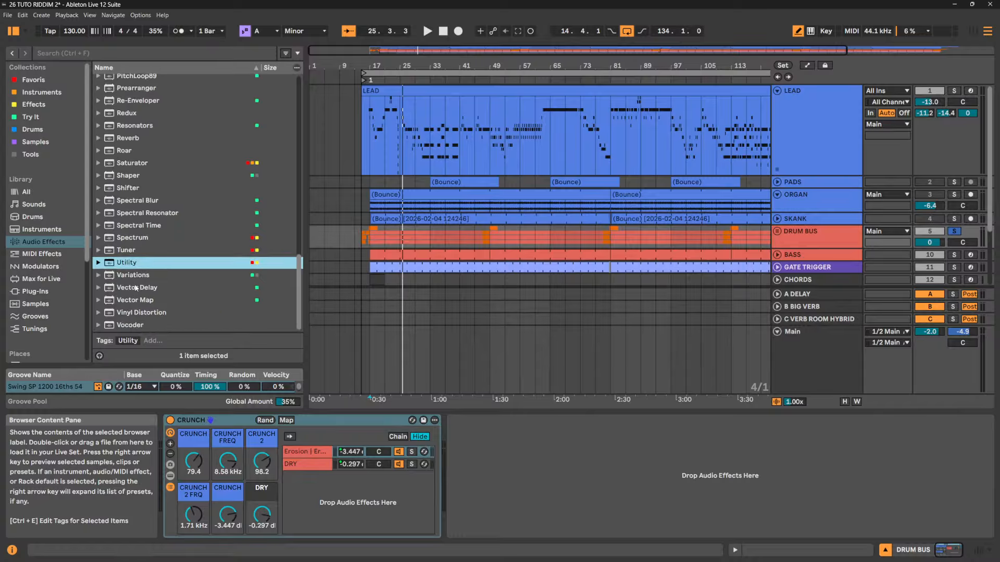
click(142, 277)
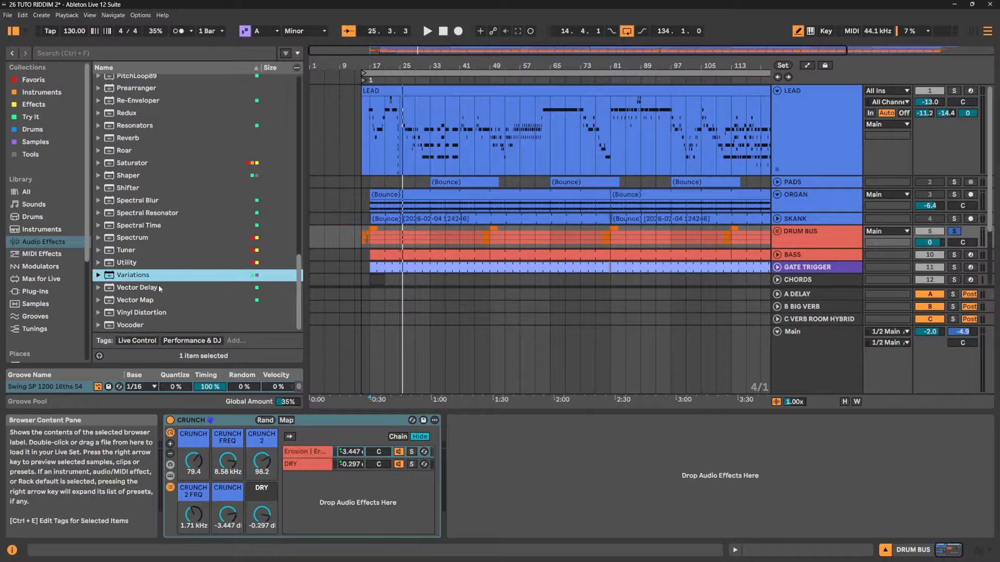
click(150, 289)
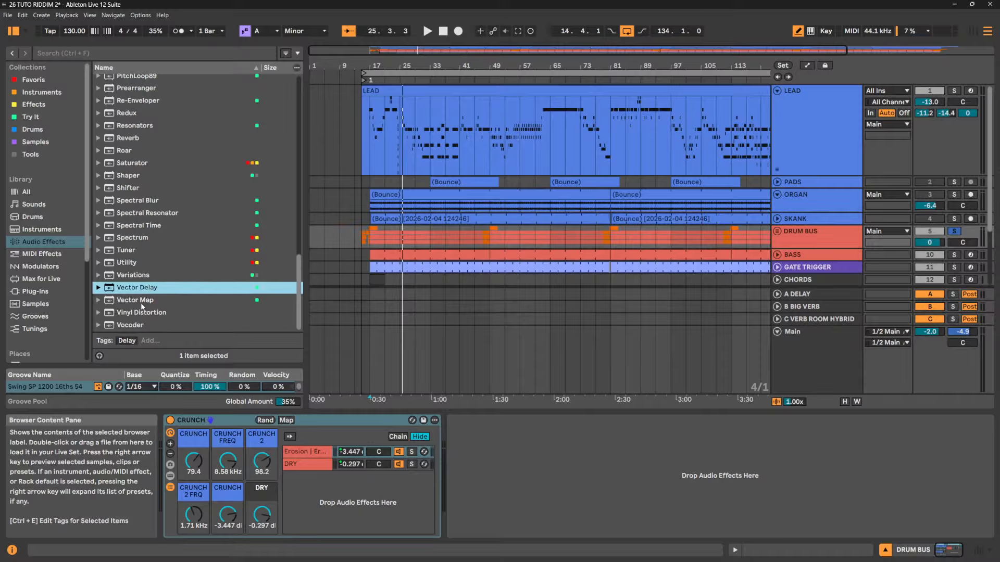
click(141, 302)
click(138, 314)
click(133, 325)
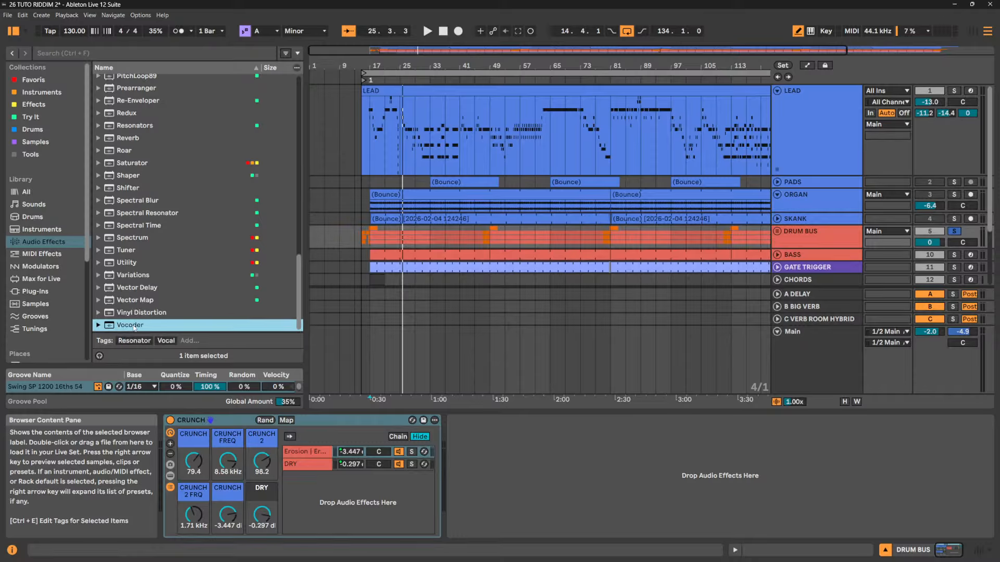
scroll(300, 276, up, 3)
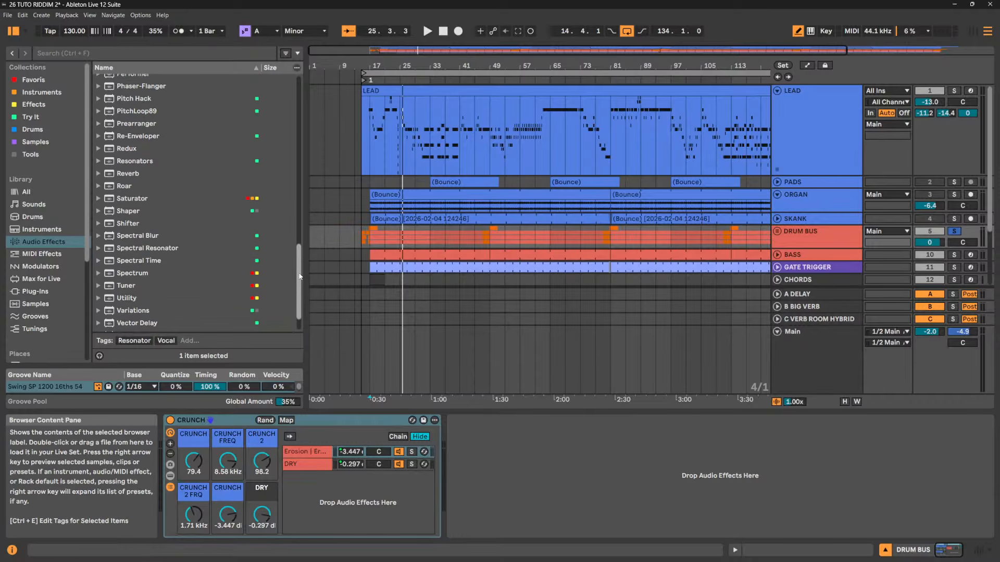
scroll(299, 276, up, 2)
click(125, 197)
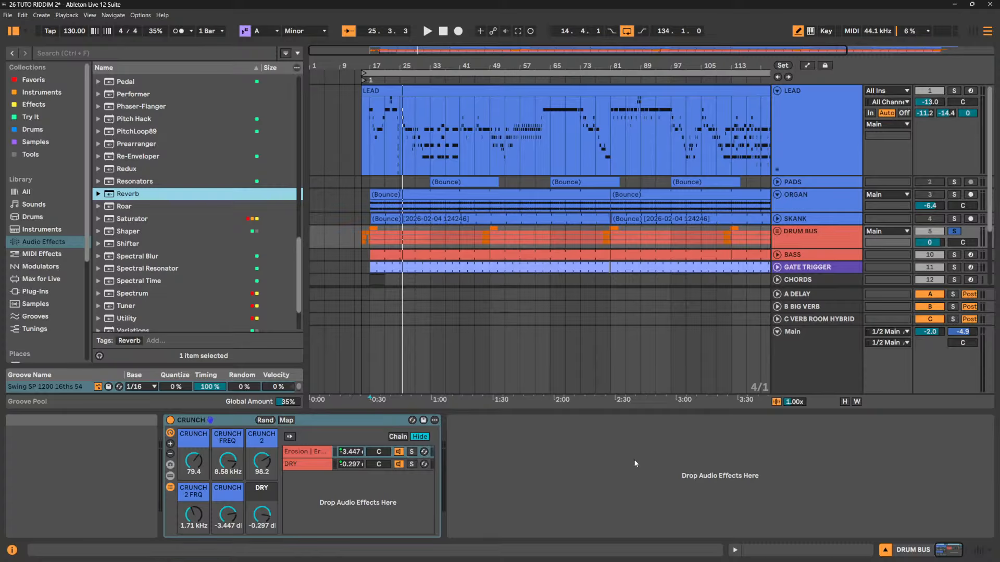
Fold the Main track and unsolo DRUM BUS, bringing up the PATREON SAVE track's devices
click(776, 332)
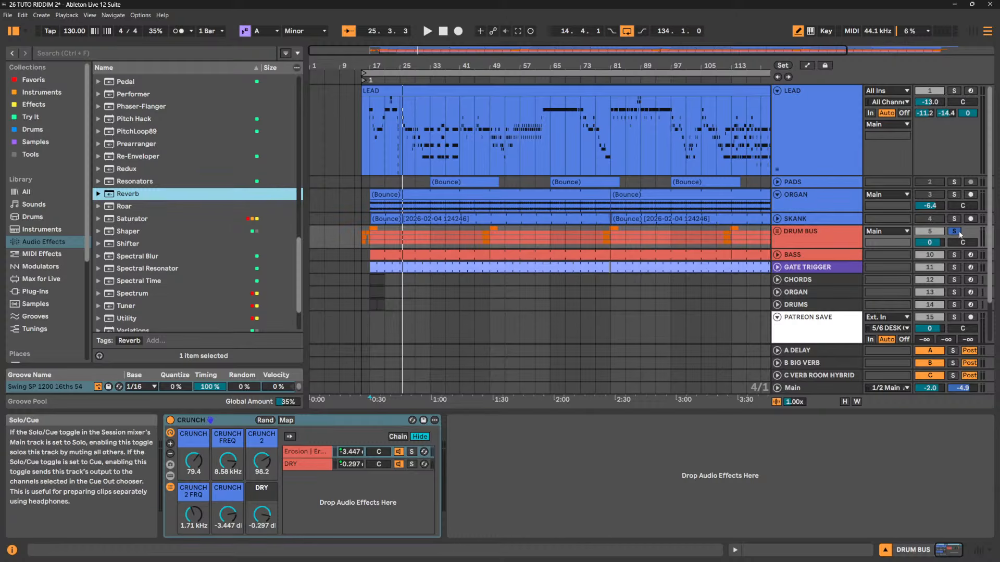
scroll(843, 220, down, 3)
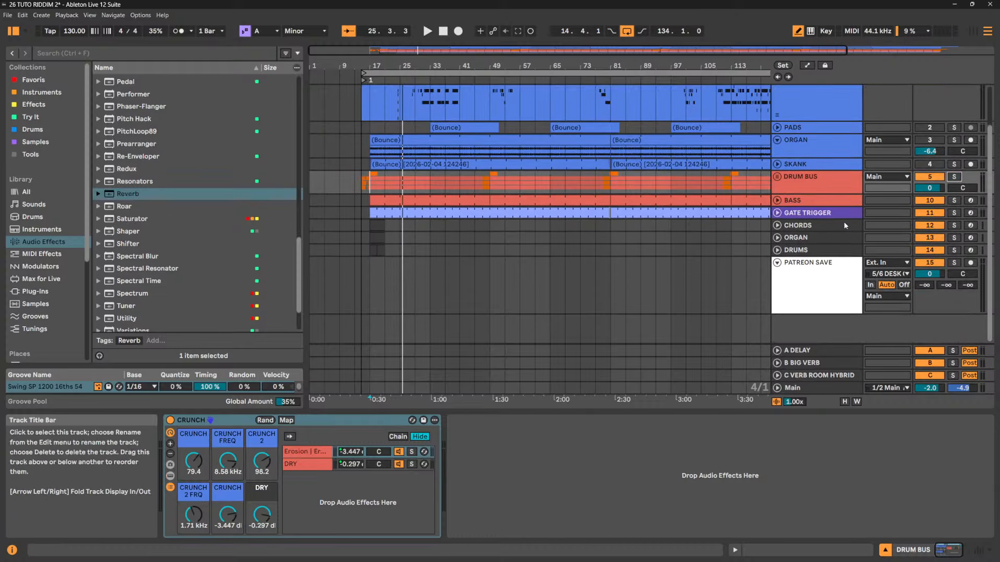
click(814, 279)
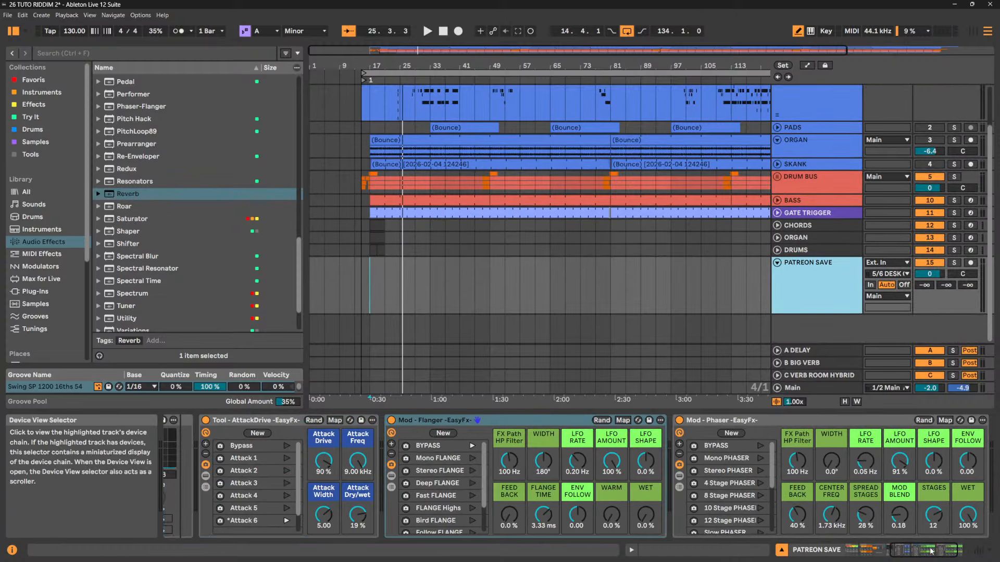
Look through the PATREON SAVE device chain, from the SHR crossover and parallel drive racks to the Flanger and Phaser racks
click(869, 554)
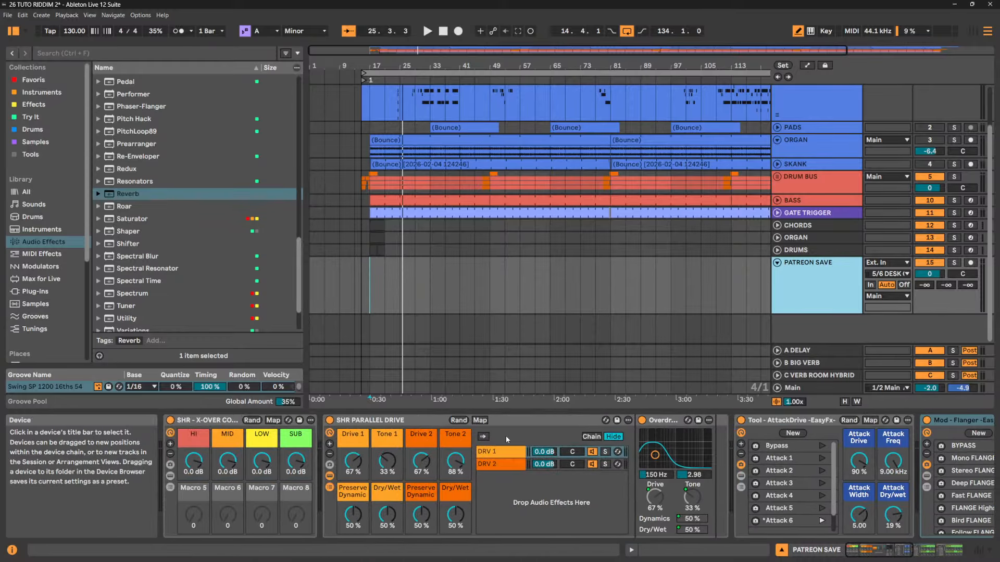
drag(889, 555, 949, 557)
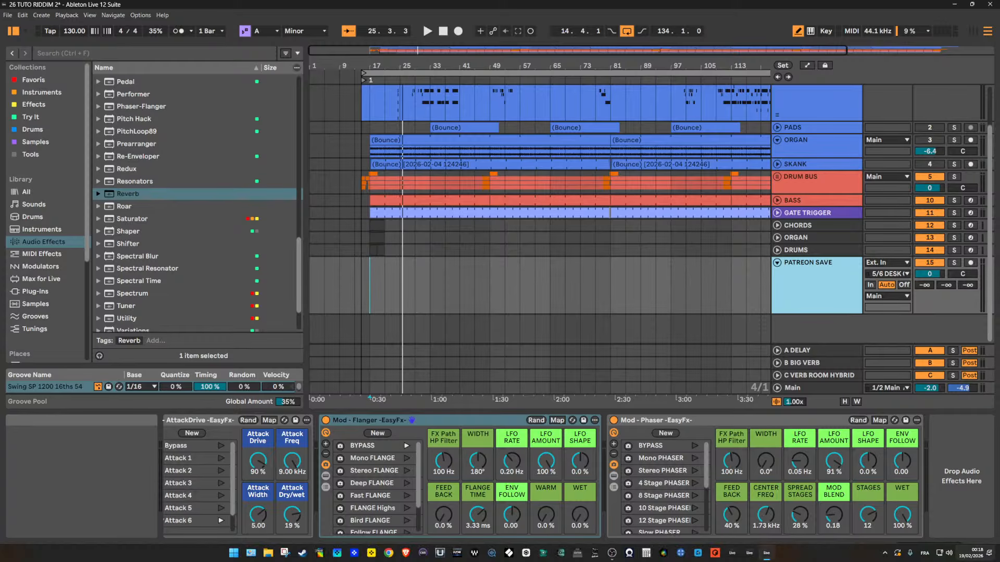
click(880, 548)
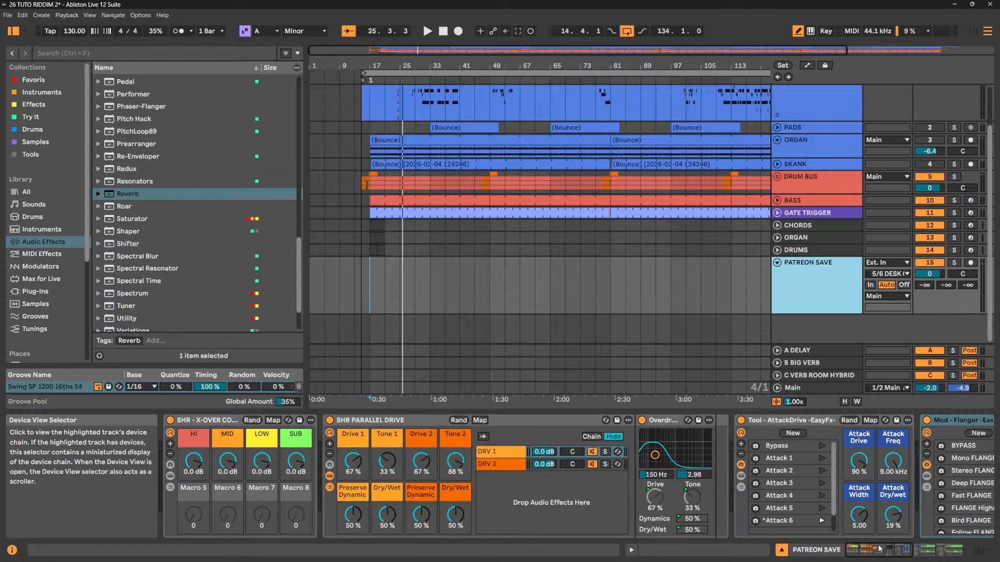
click(910, 554)
drag(909, 554, 882, 554)
Browse the library's MIDI Effects and Instruments categories, scanning the list of native instruments
scroll(248, 259, down, 3)
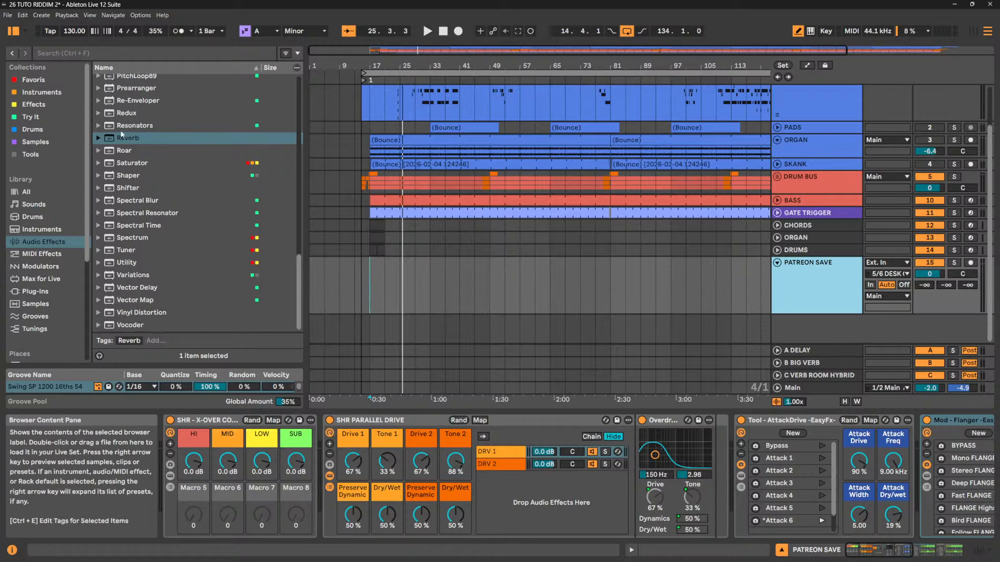
click(32, 254)
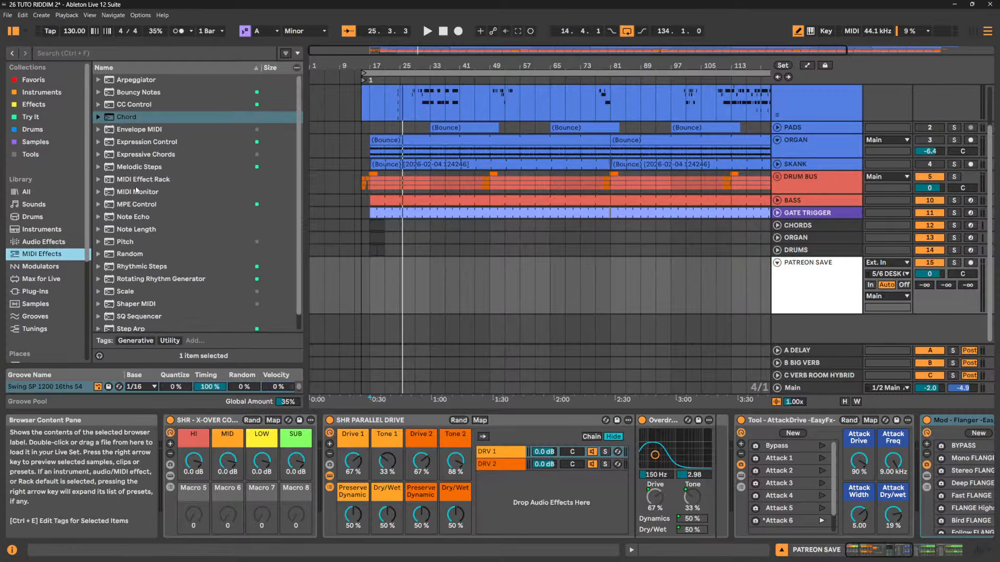
scroll(133, 167, down, 1)
scroll(133, 167, up, 1)
drag(87, 258, 87, 287)
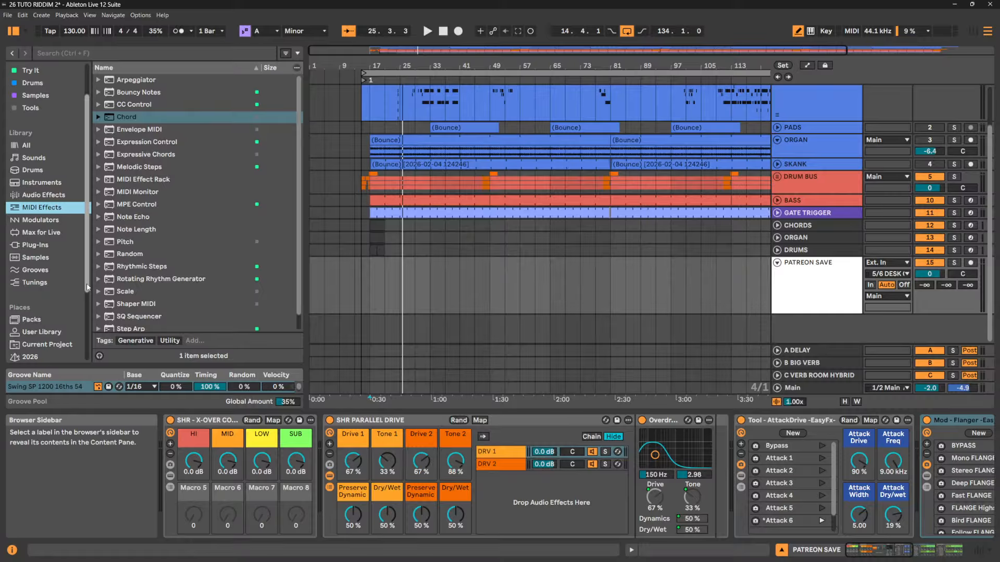
scroll(63, 260, up, 4)
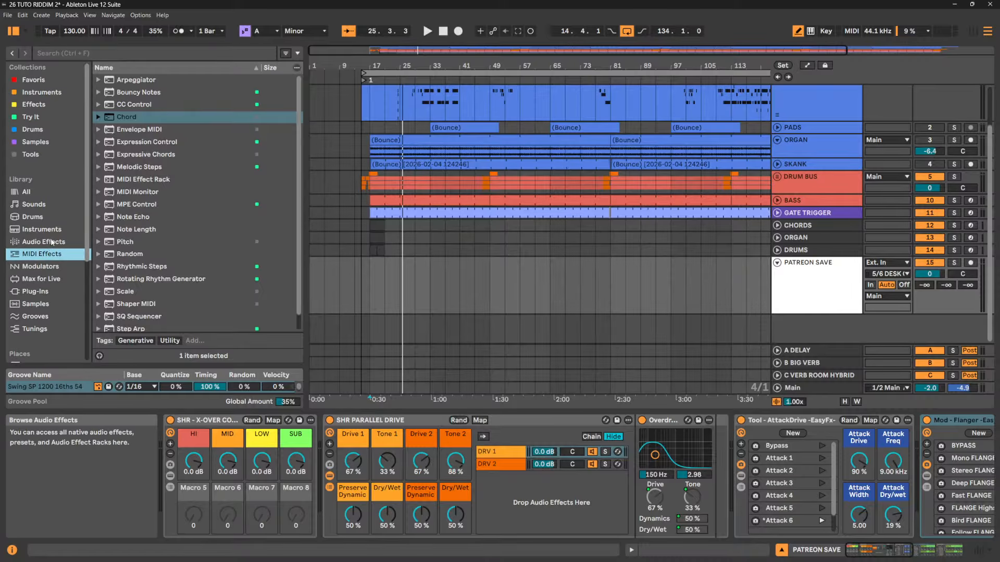
click(51, 241)
click(50, 229)
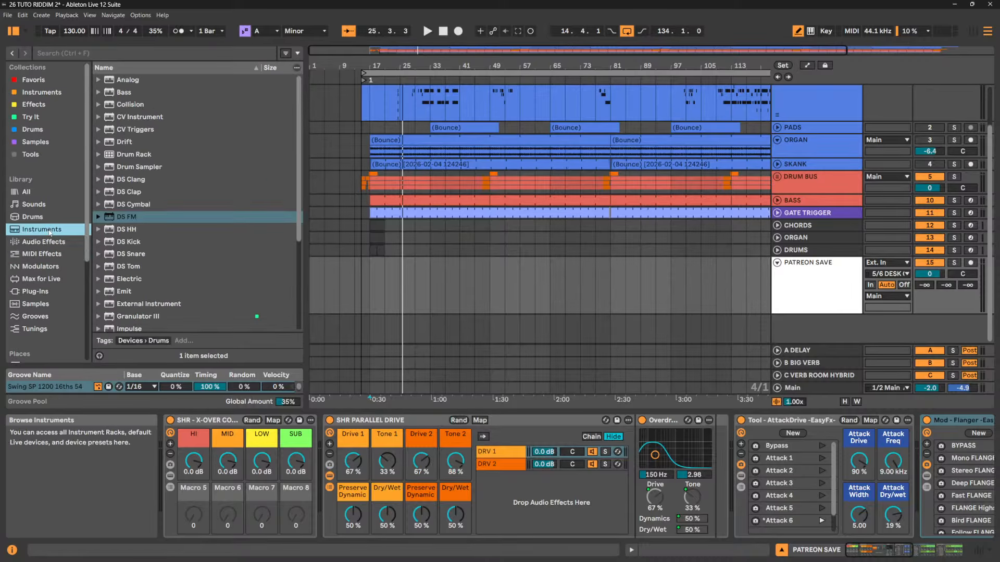
scroll(203, 150, down, 3)
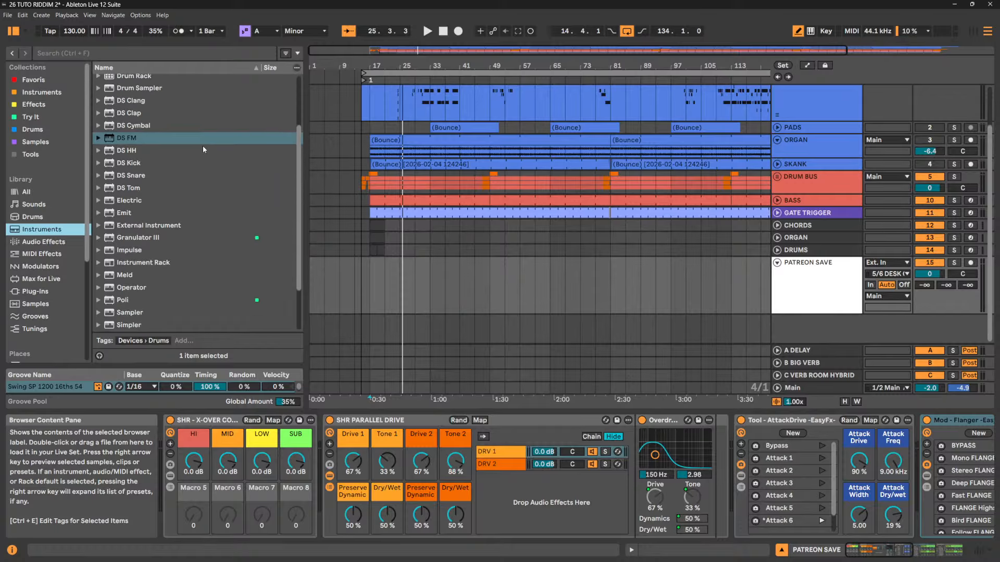
scroll(203, 150, down, 3)
scroll(203, 150, up, 6)
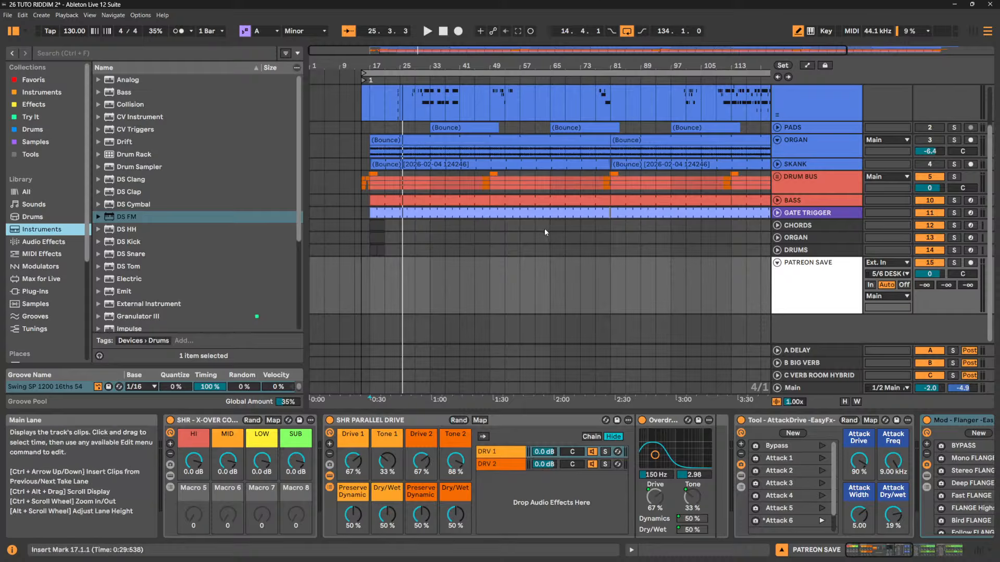
Reselect the PATREON SAVE track and review its effect racks again, ending at Mod - Phaser
click(814, 281)
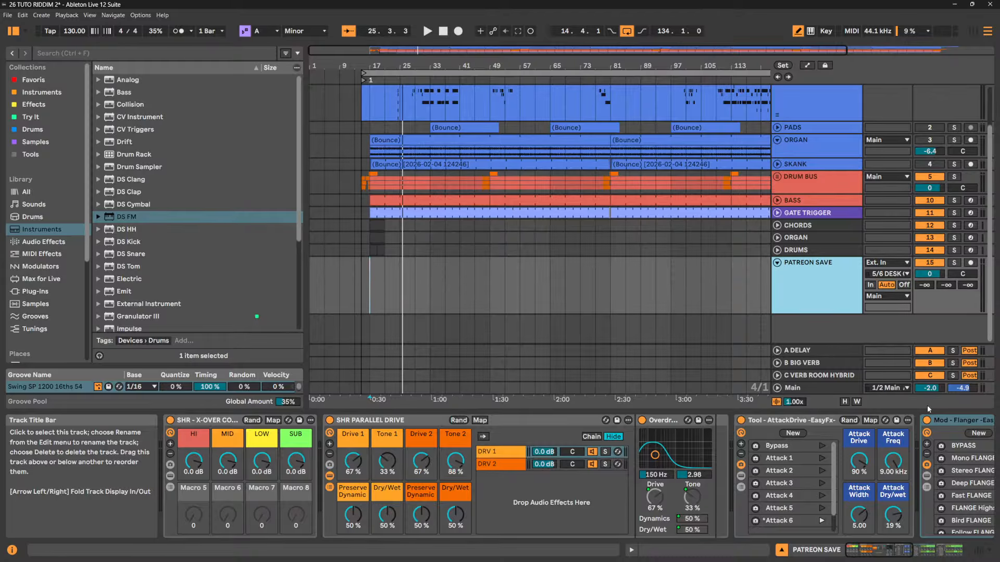
drag(890, 555, 904, 558)
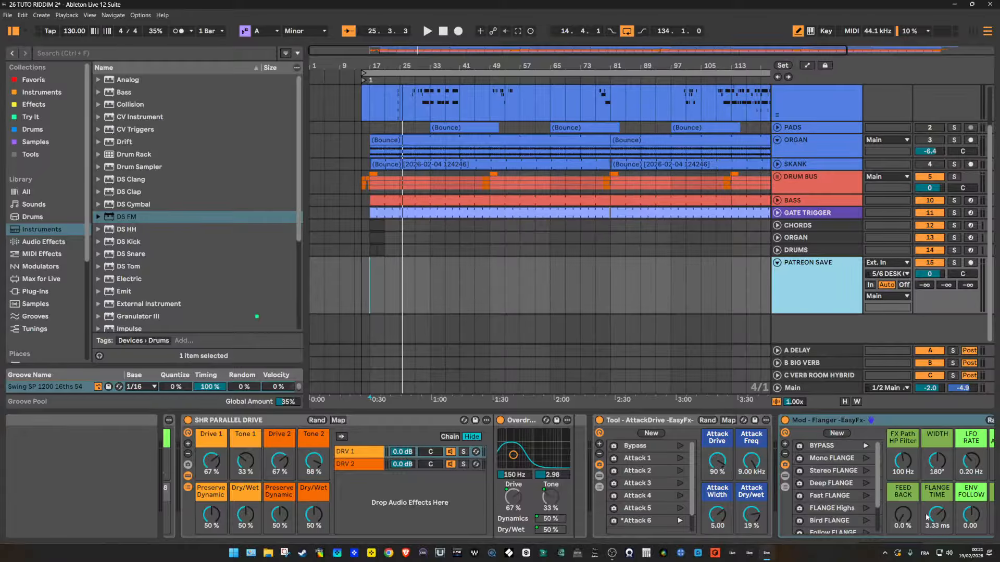
click(879, 555)
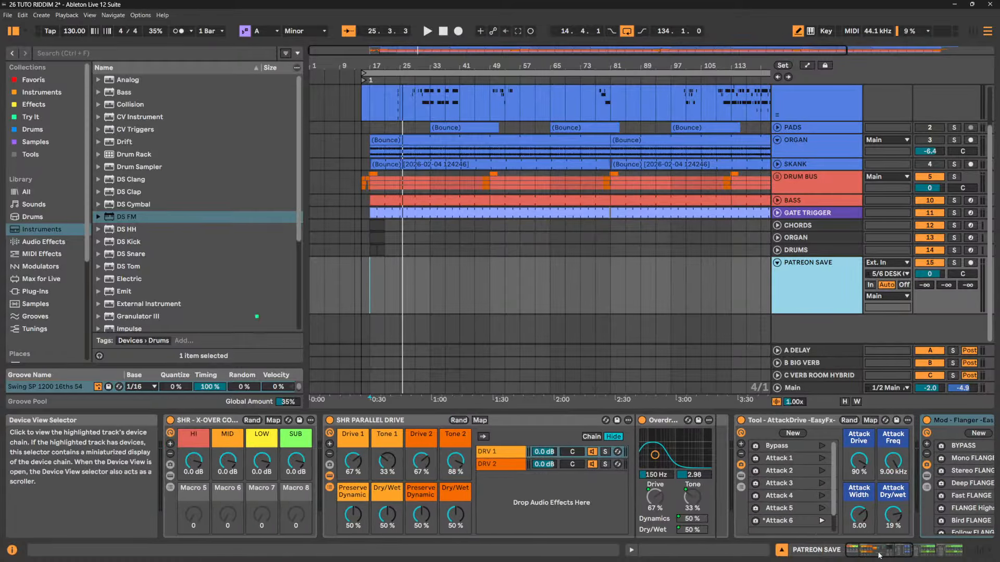
drag(878, 555, 950, 555)
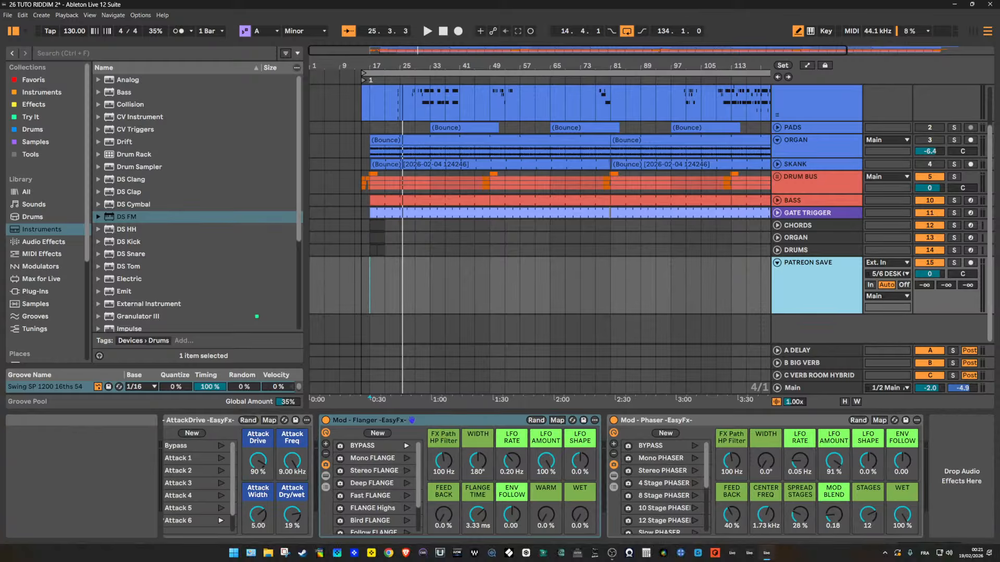